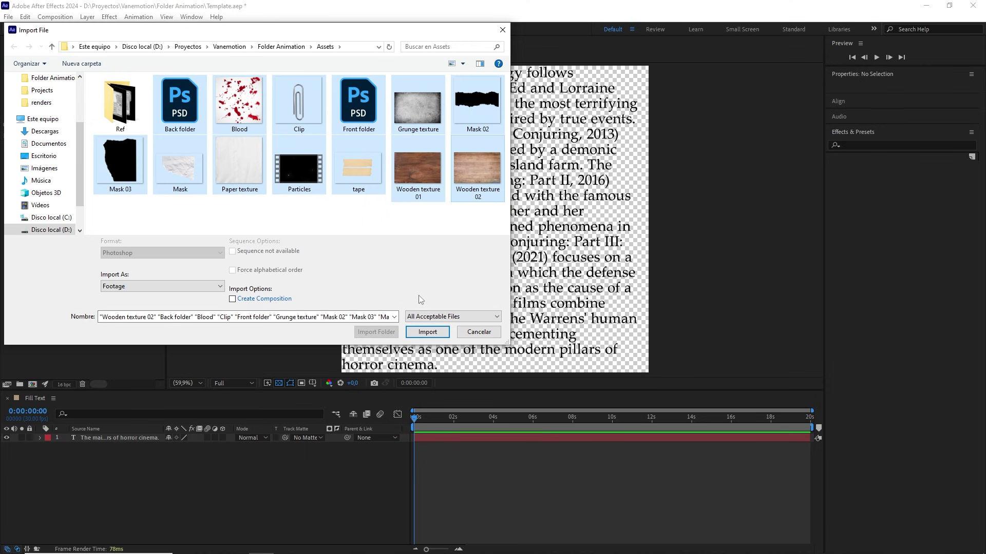
Step: Import the selected asset files as footage and sort the project items into folders with the Order script
click(427, 324)
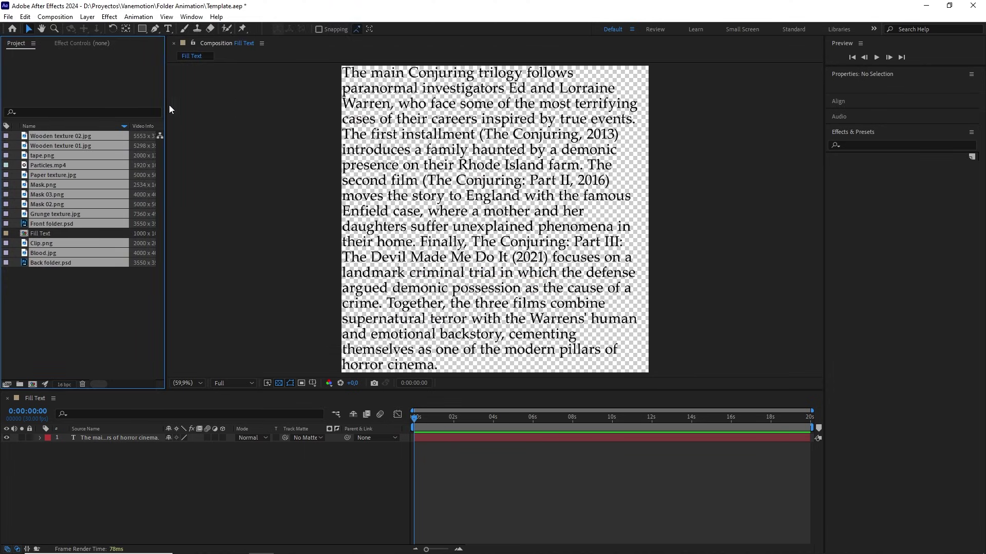
click(191, 16)
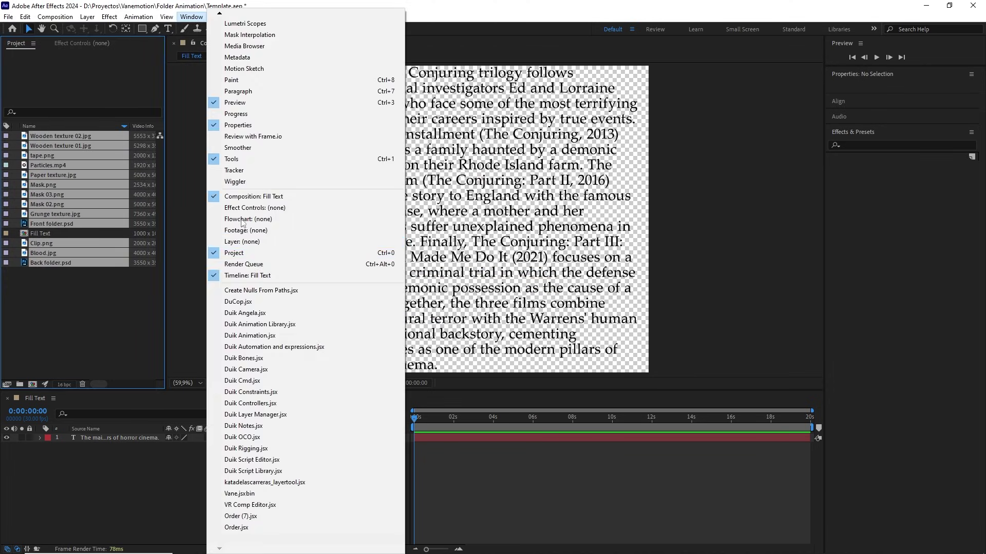
click(237, 527)
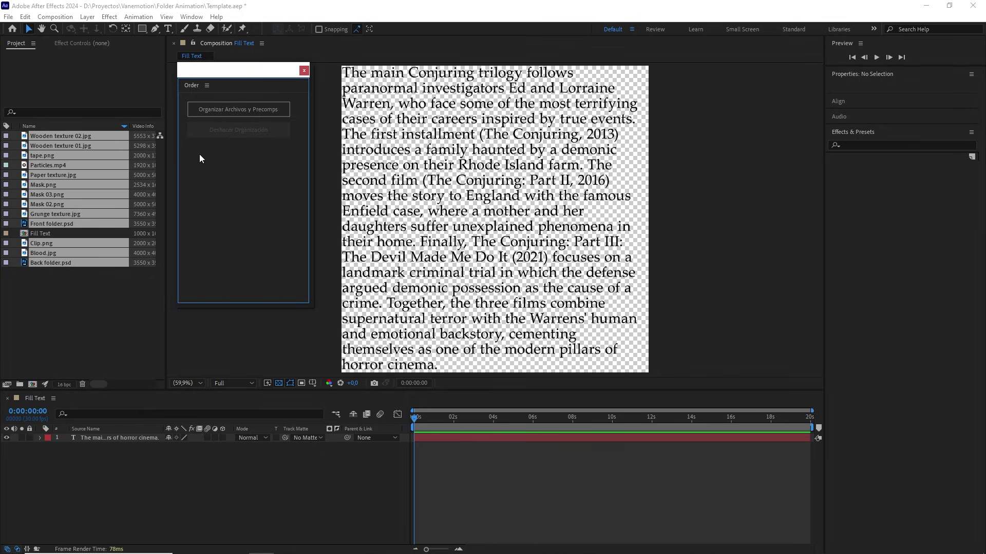
click(241, 113)
click(527, 319)
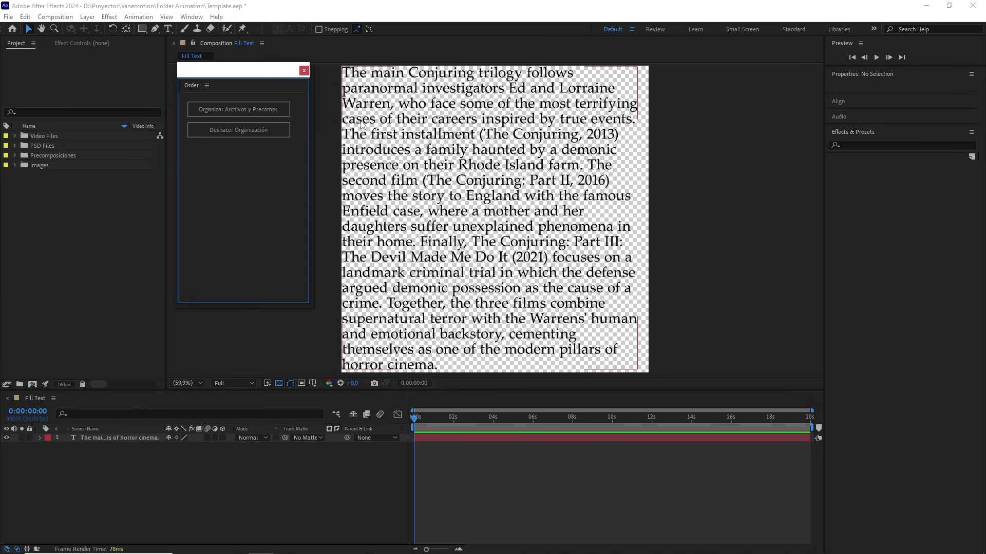
click(304, 70)
Step: Examine the contents of the Video Files, PSD Files, Precomposiciones and Images folders, leaving them collapsed
click(15, 137)
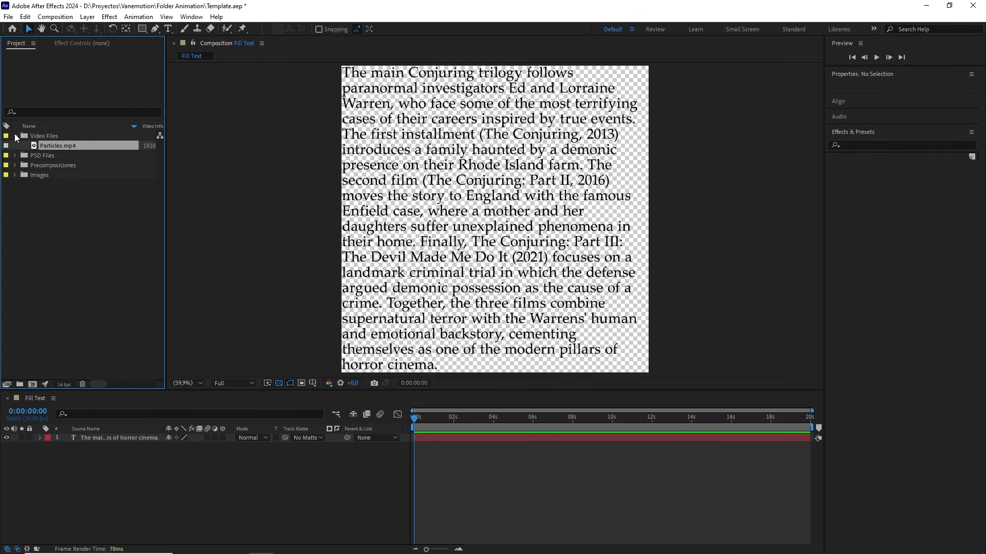
click(16, 155)
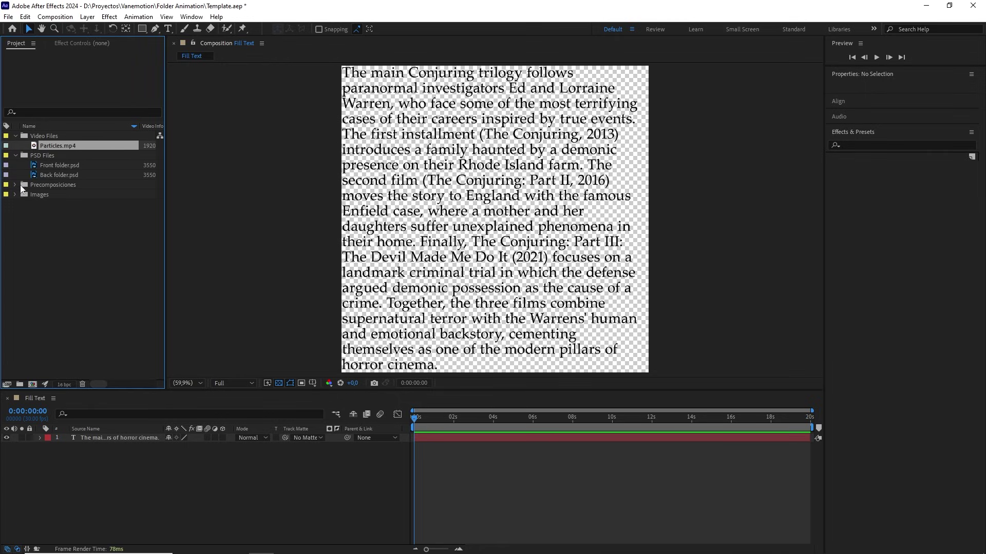
click(16, 204)
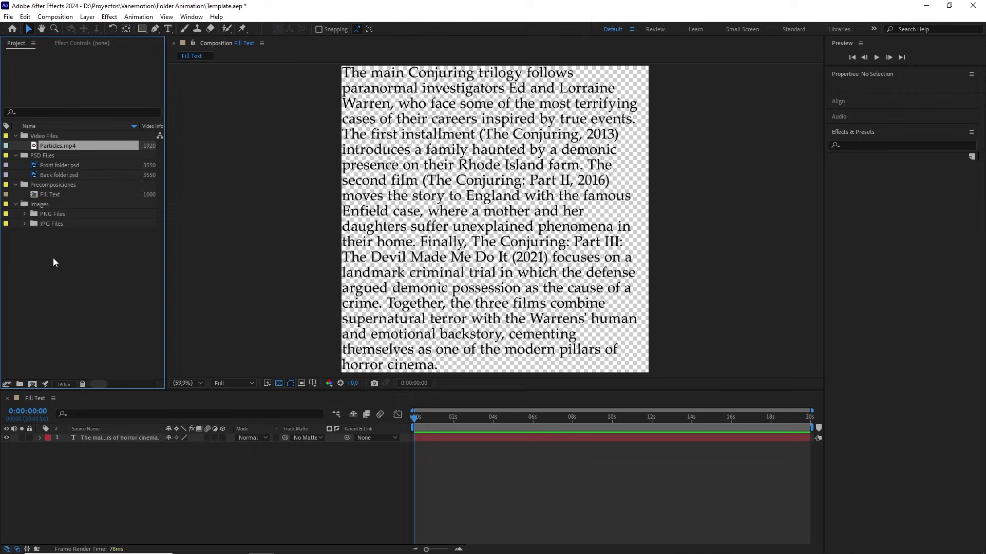
click(15, 204)
click(16, 185)
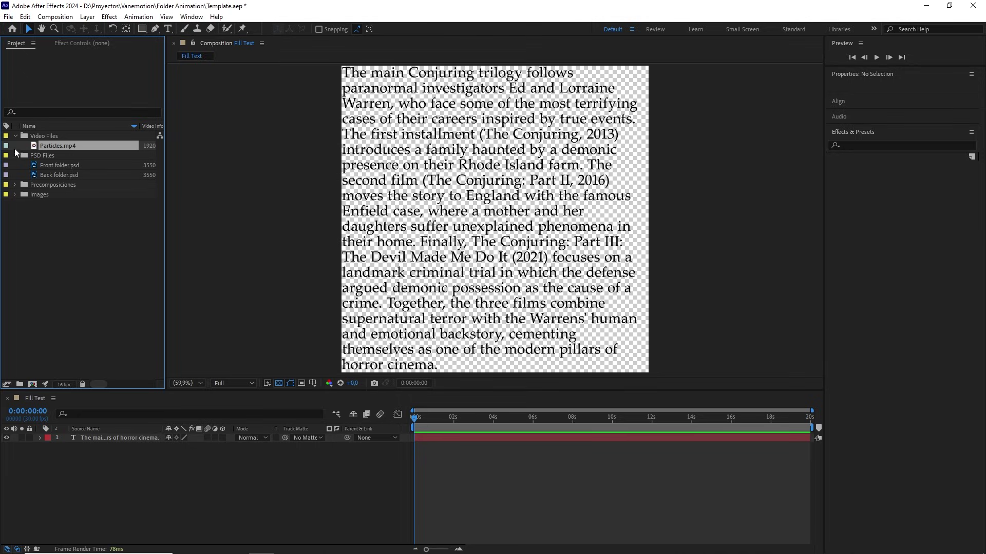
click(15, 156)
click(16, 136)
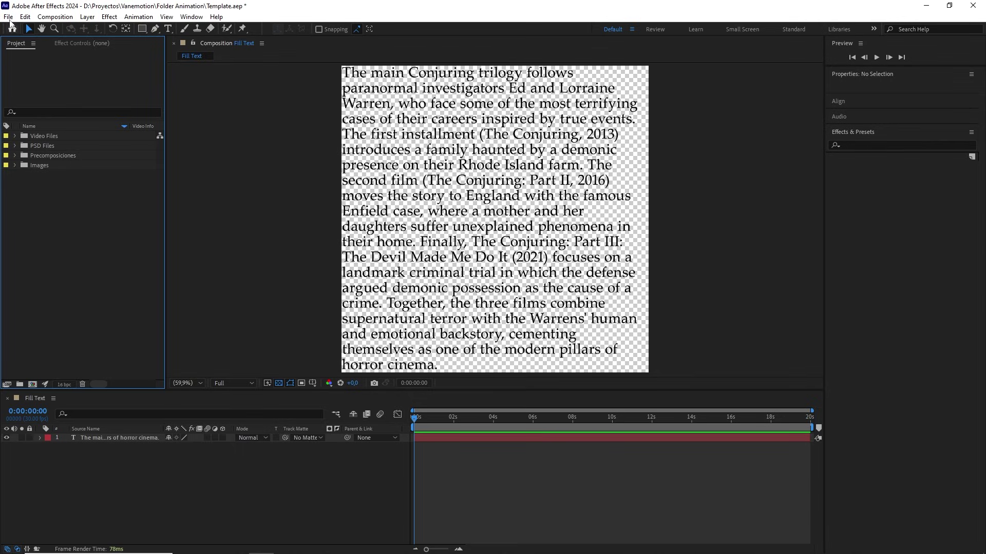
Step: Import Ref01, Ref02 and Ref03 from the Ref subfolder as footage and group them in a new project folder named refs
click(8, 16)
mouse_move(103, 159)
click(188, 159)
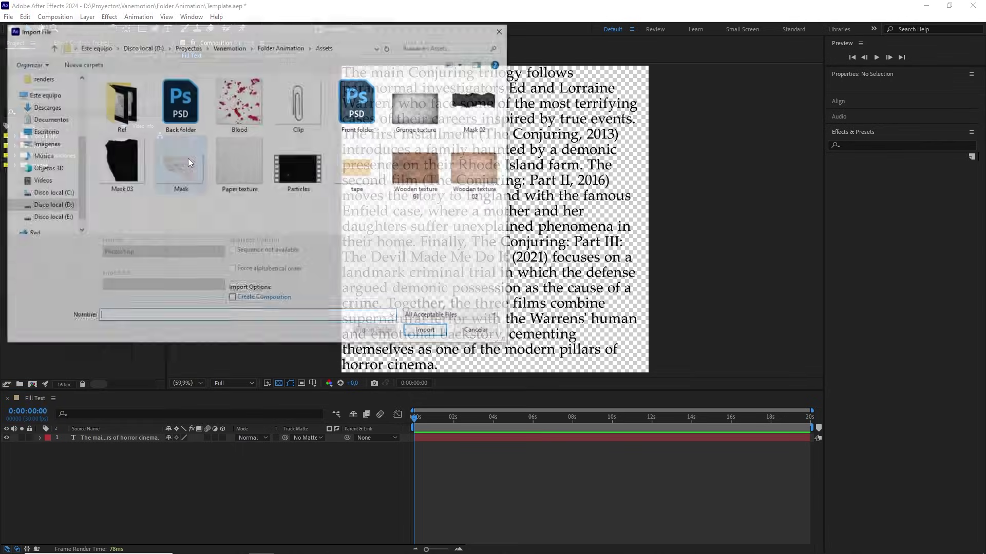
double_click(120, 112)
drag(298, 193, 124, 106)
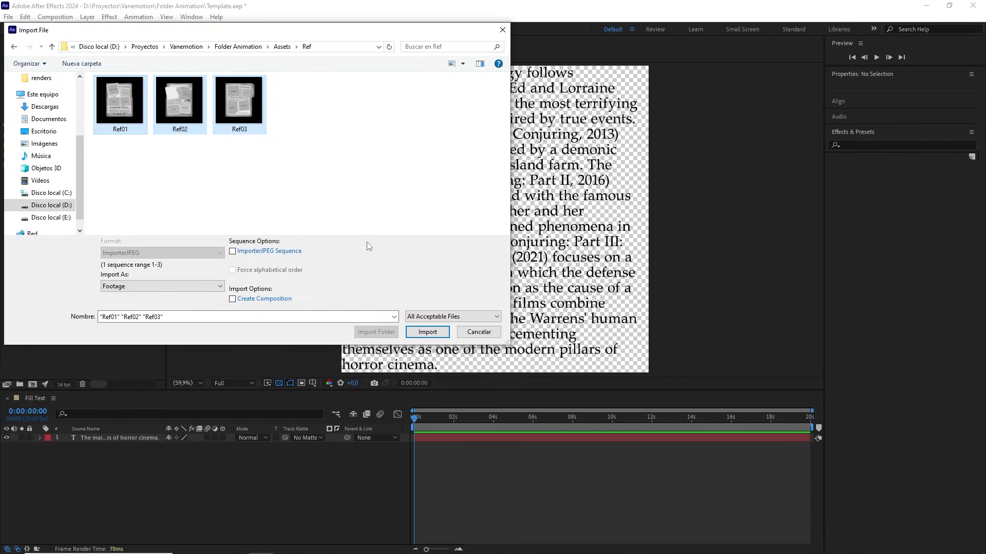
click(428, 332)
drag(77, 169, 19, 384)
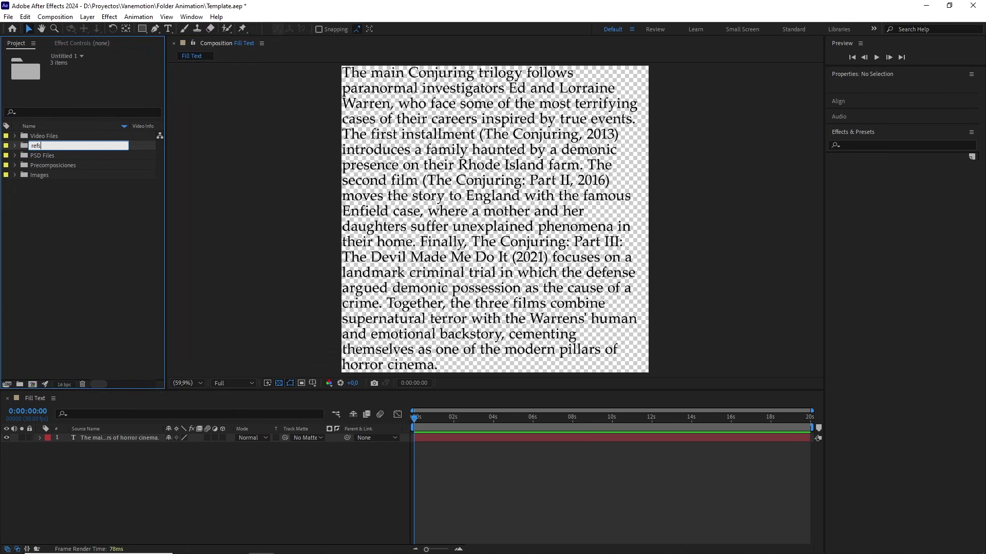
click(82, 251)
Step: Create a composition from Front folder.psd and place Ref01.jpg above the folder layer as a layout reference
click(15, 155)
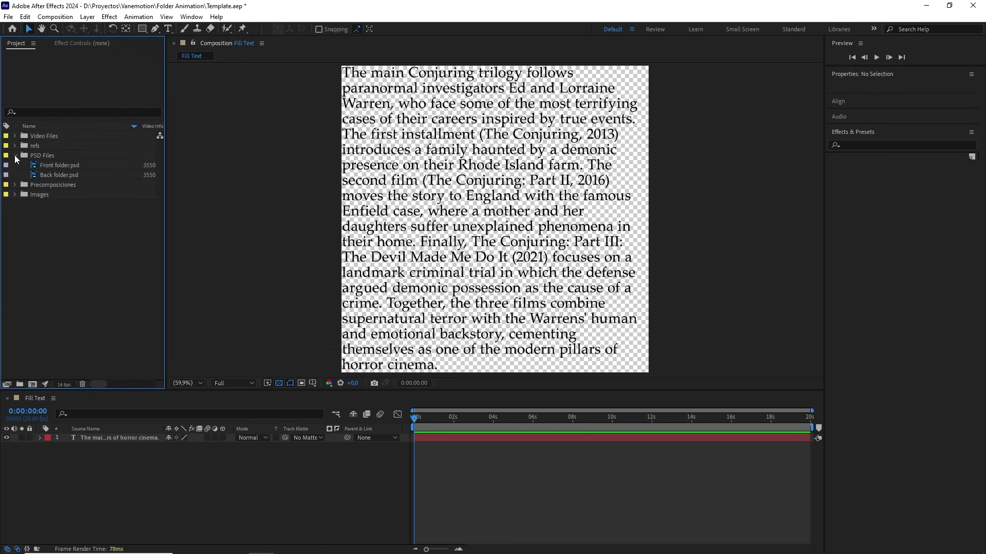
click(65, 166)
drag(64, 166, 33, 384)
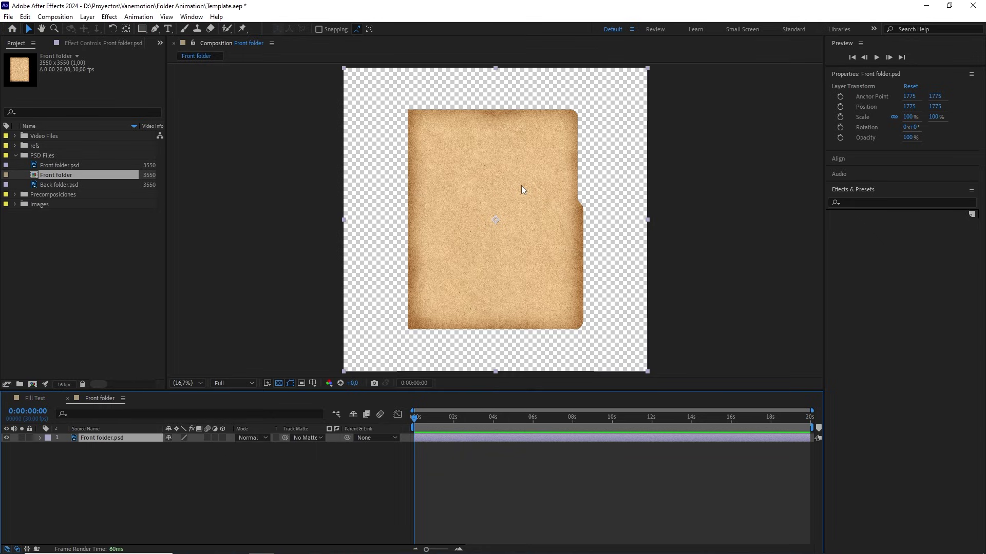
click(14, 145)
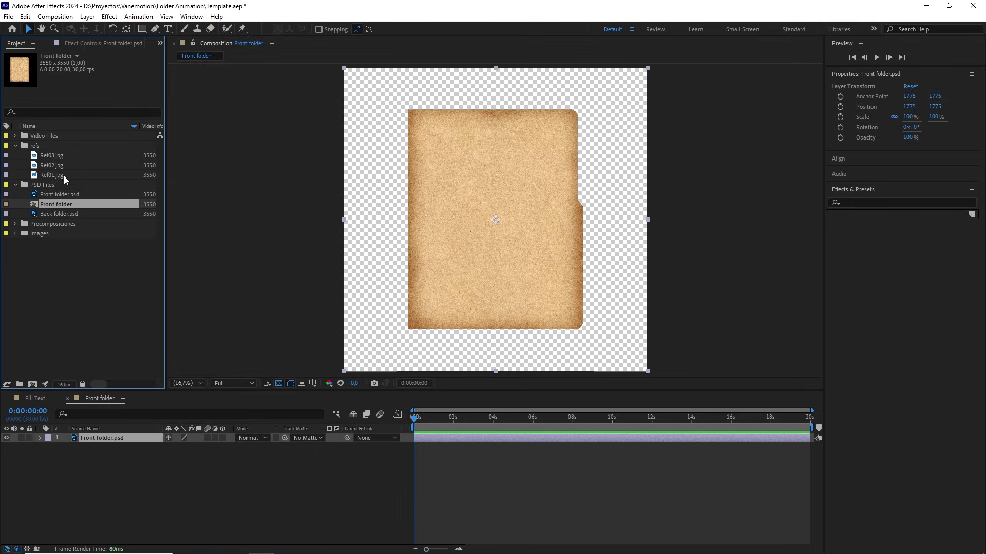
drag(47, 177, 83, 439)
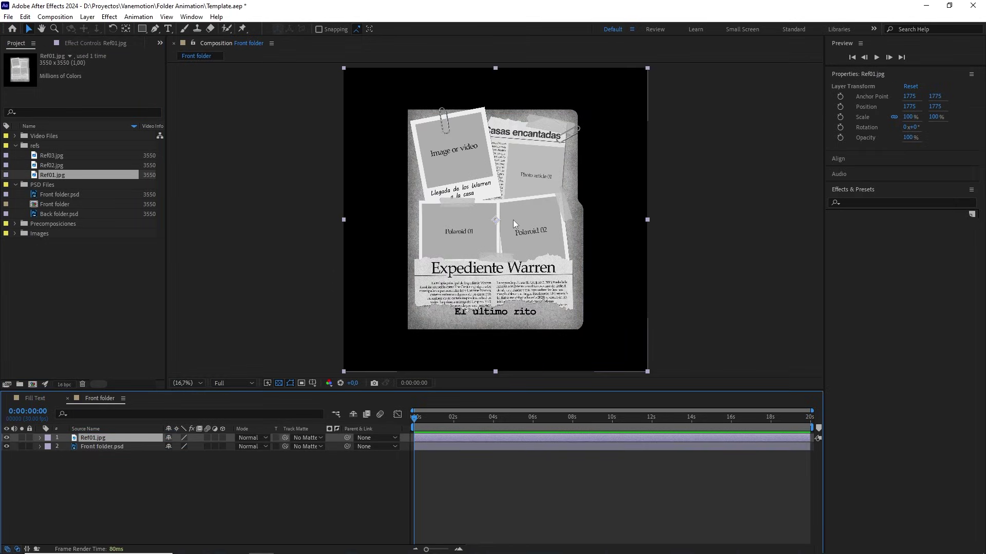
Step: Create a new composition named Video at 1000 x 1200 px, 30 fps, with a duration of 0:00:20:00
click(74, 257)
click(55, 17)
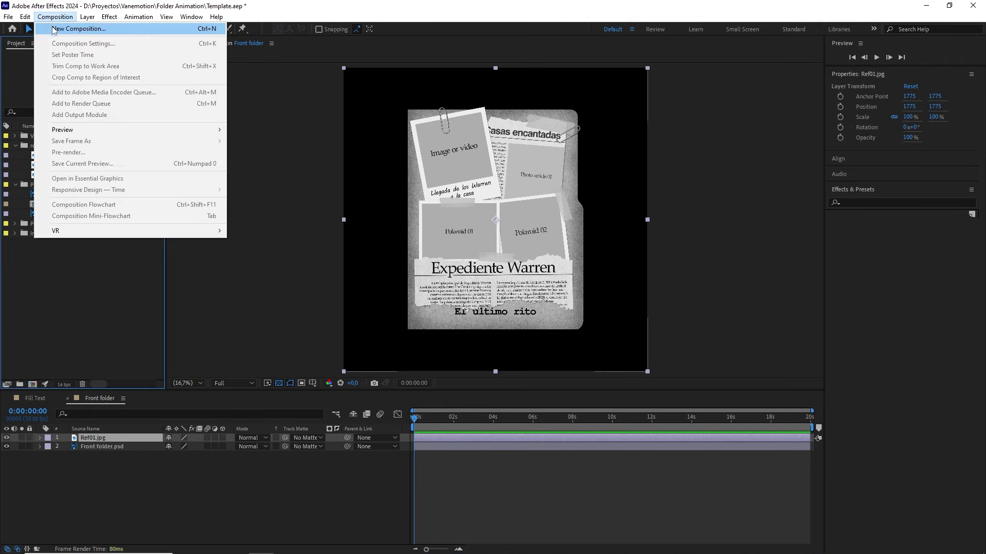
click(54, 30)
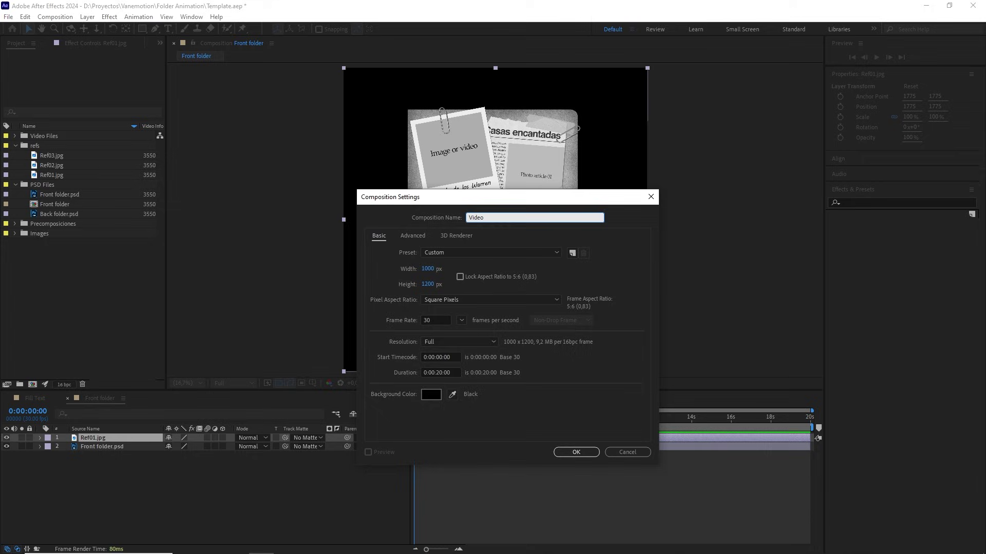
click(427, 267)
click(430, 283)
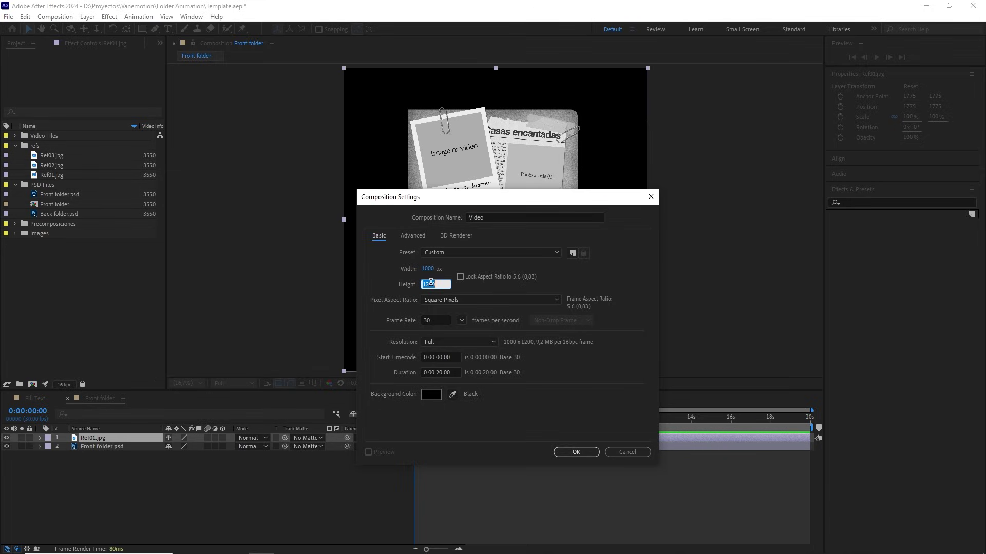
click(443, 320)
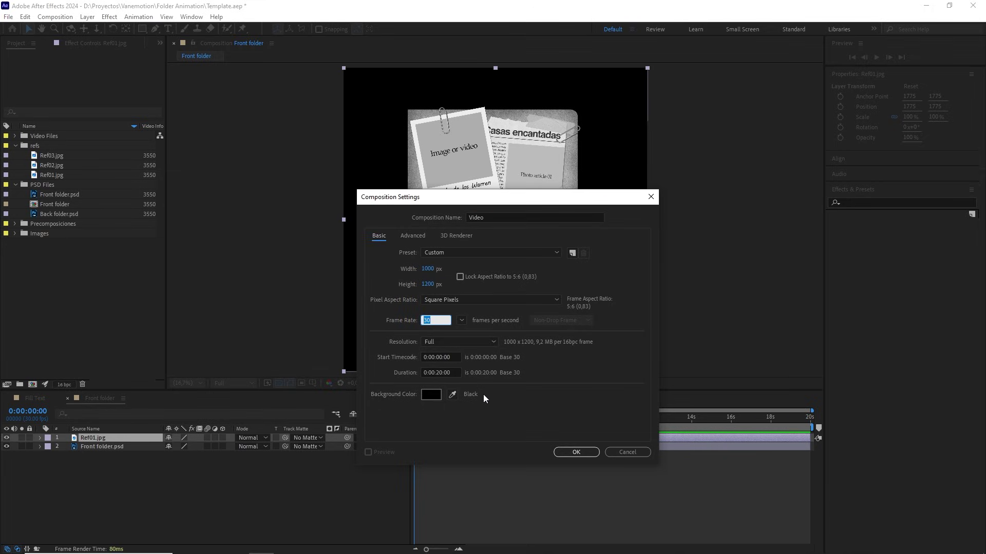
click(454, 373)
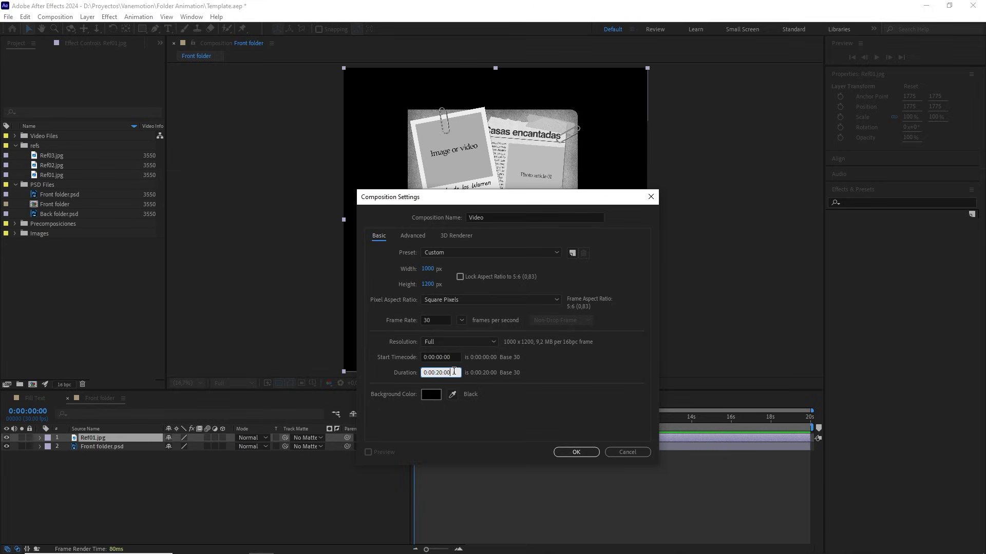
click(587, 455)
Step: Add a white (FFFFFF) solid named frame at 1000 x 1200 px to the Video composition
right_click(187, 459)
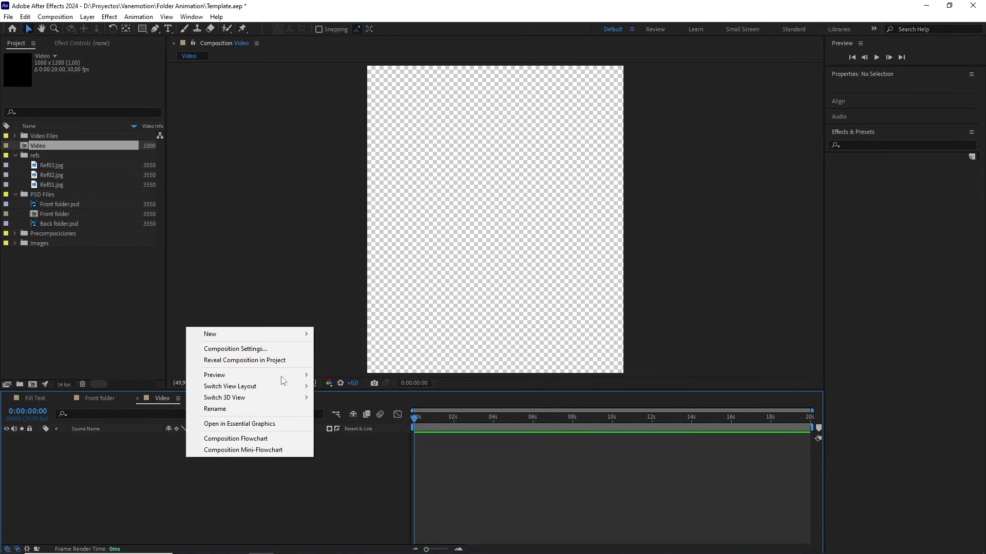
mouse_move(303, 334)
click(337, 360)
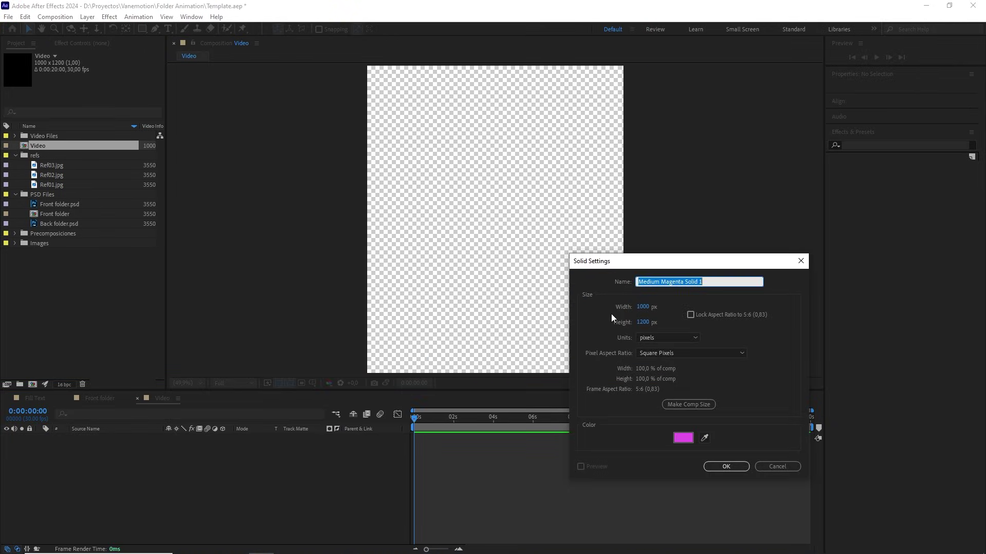
text(frame)
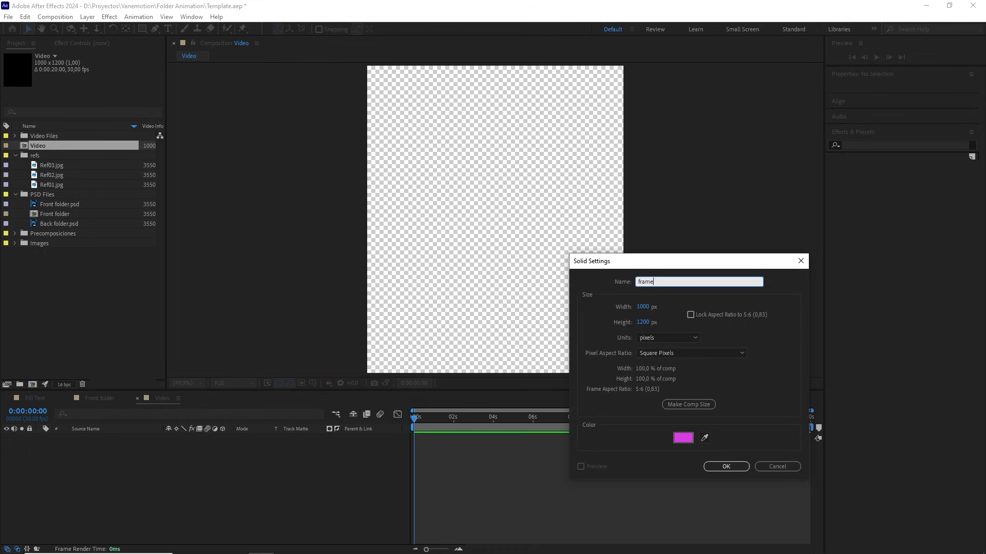
click(683, 437)
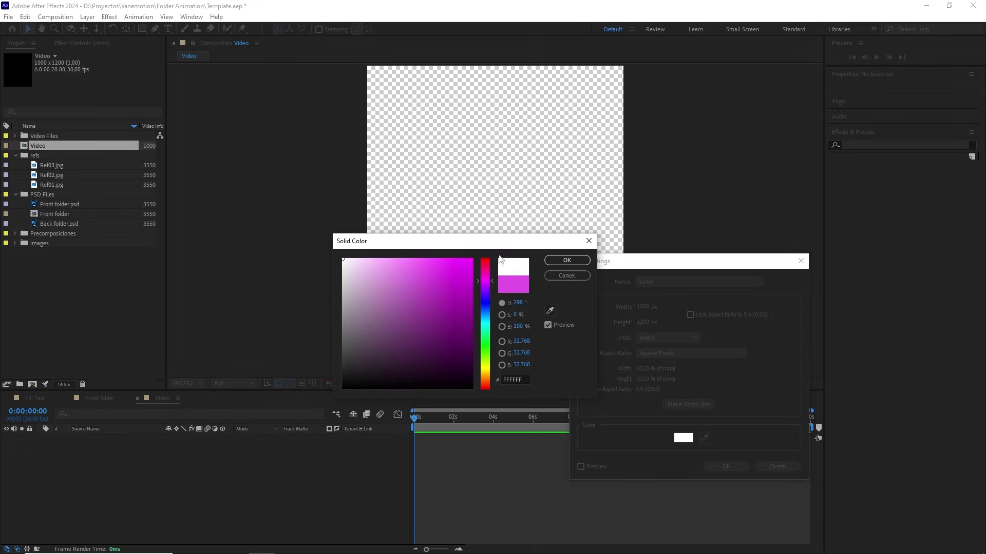
click(567, 260)
click(724, 466)
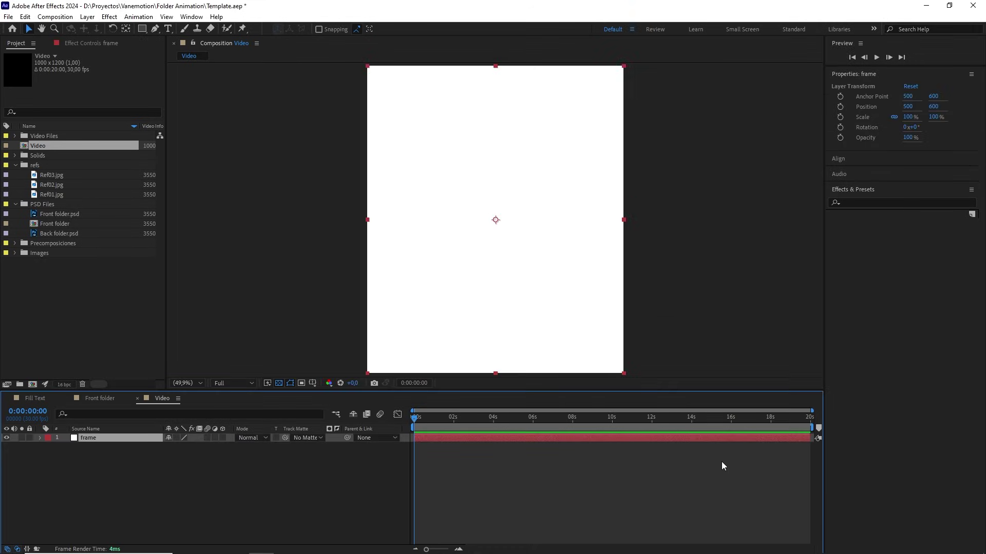
Step: Add a full-size rectangular mask to the frame solid and set its Mask Expansion to -50 pixels
double_click(144, 30)
key(v)
scroll(451, 156, down, 2)
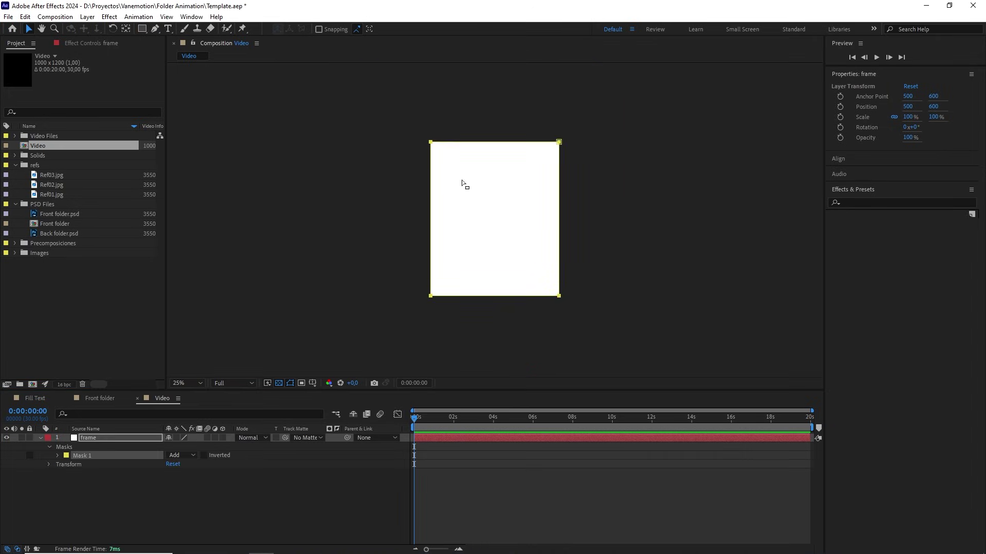
click(58, 456)
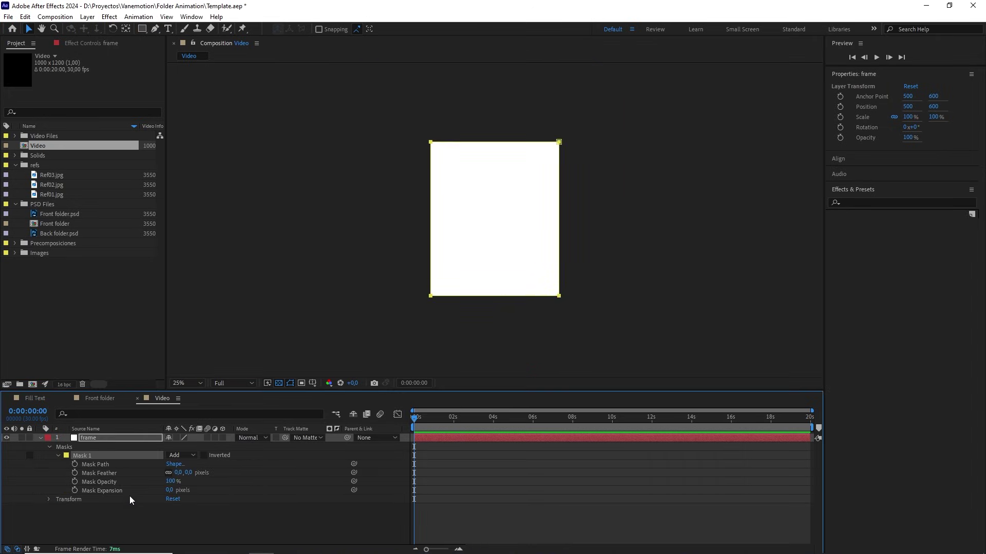
drag(170, 489, 148, 490)
click(174, 491)
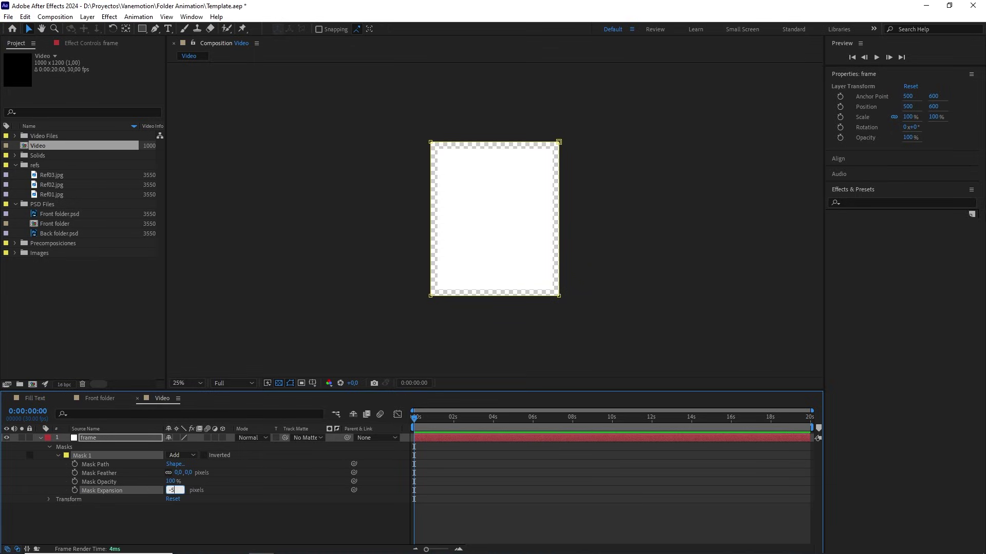
click(304, 485)
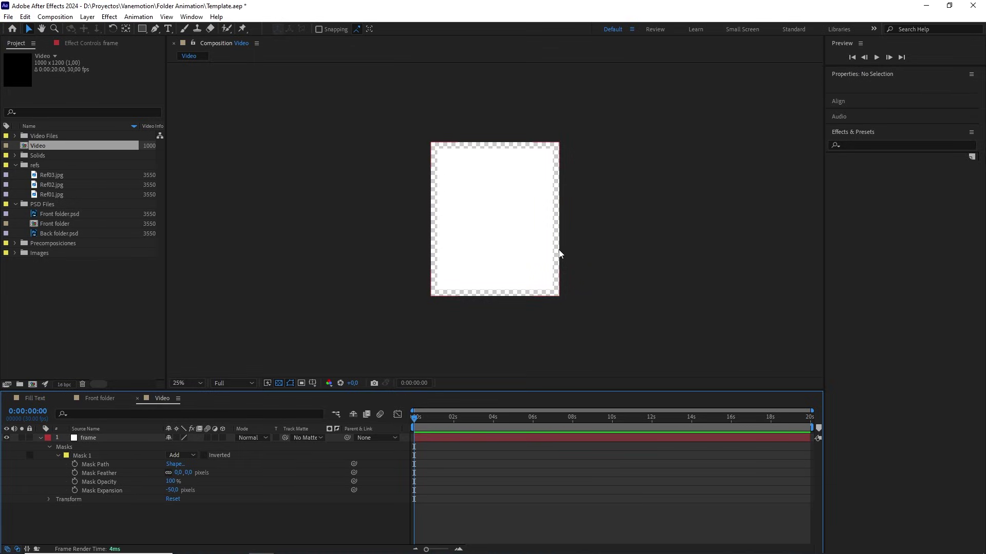
Step: Set the frame layer's mask mode to Subtract so that only a white border remains
click(278, 383)
click(279, 383)
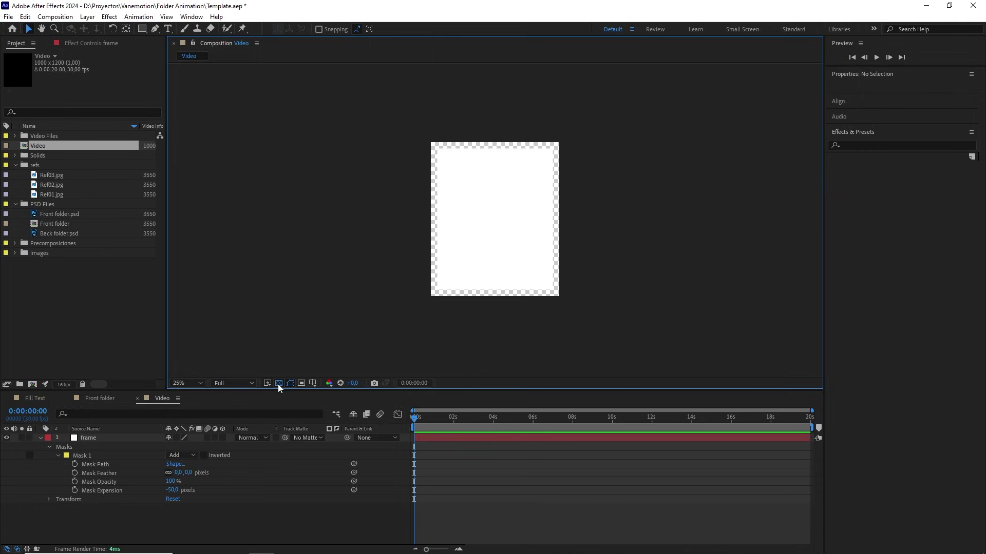
click(183, 454)
click(189, 489)
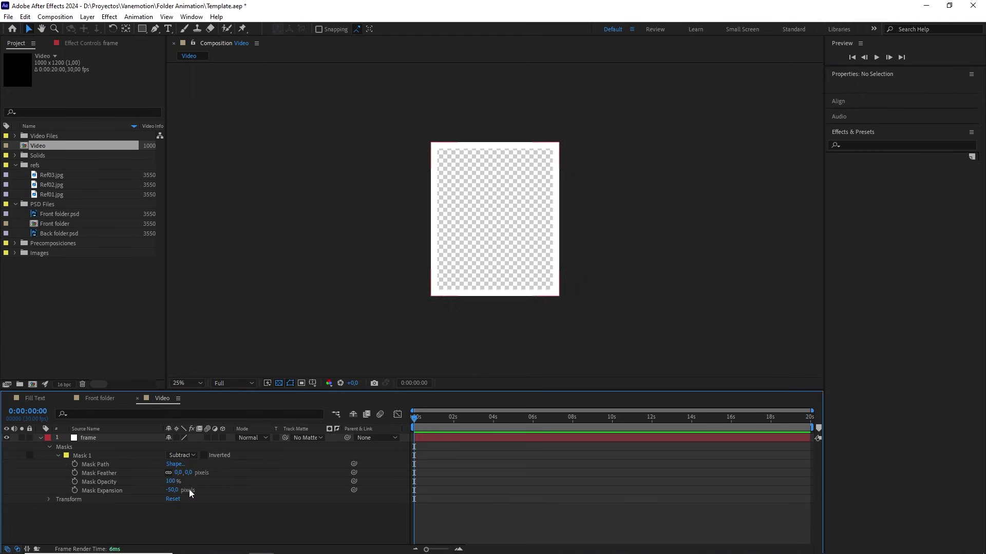
Step: Raise the lower edge of the frame's mask to leave a wide Polaroid-style bottom border, and turn off the transparency grid
click(109, 439)
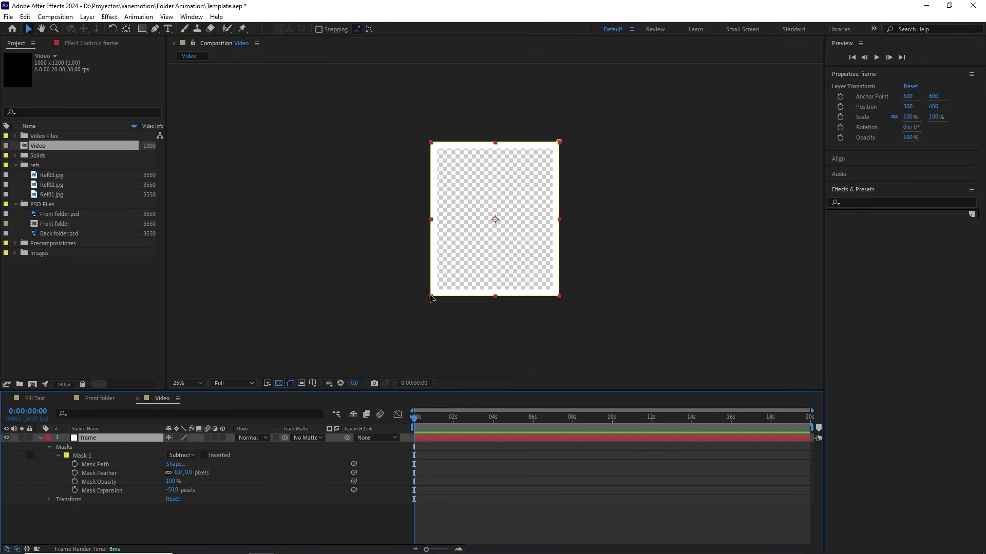
drag(393, 267, 560, 275)
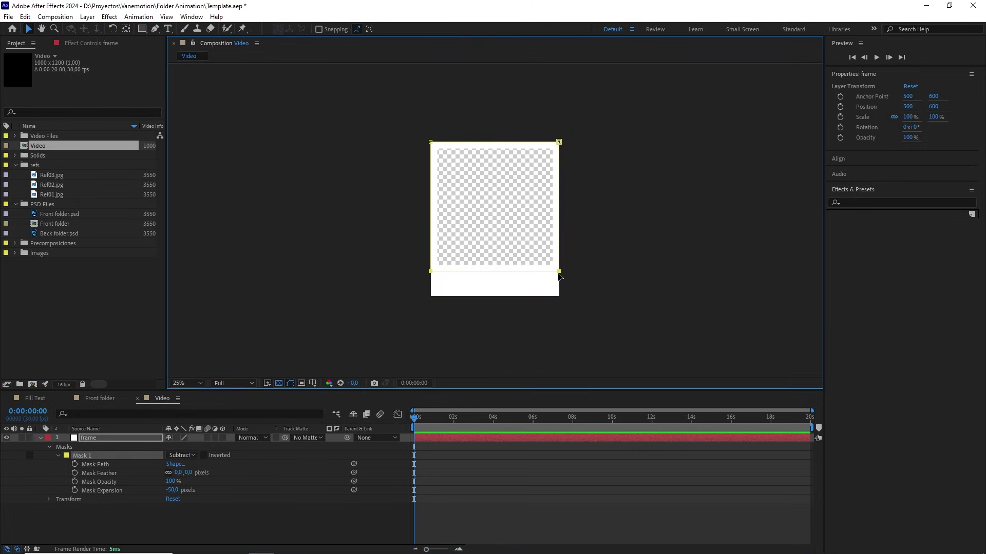
click(278, 383)
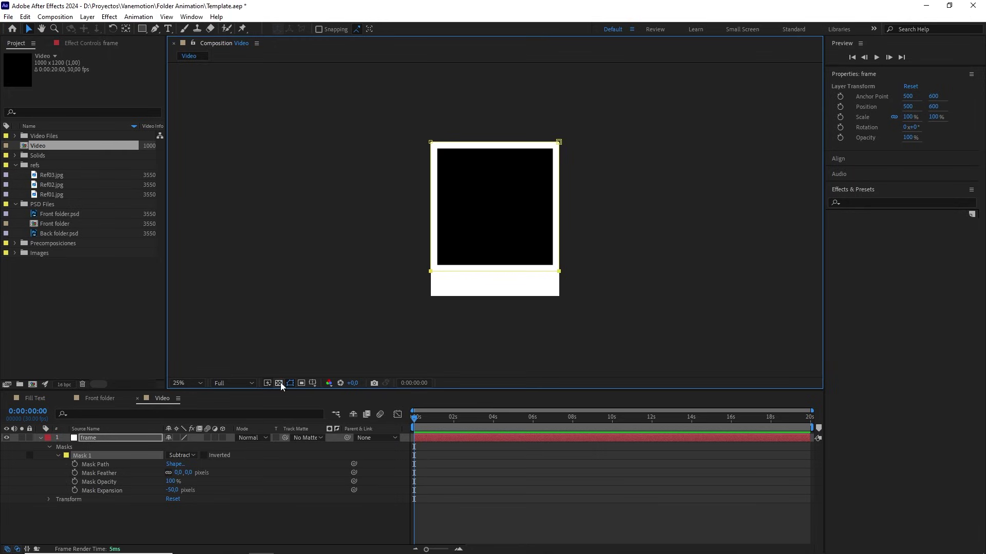
Step: Raise the lower edge of the frame's mask slightly more to widen the bottom border, and deselect the layer
drag(560, 275, 561, 272)
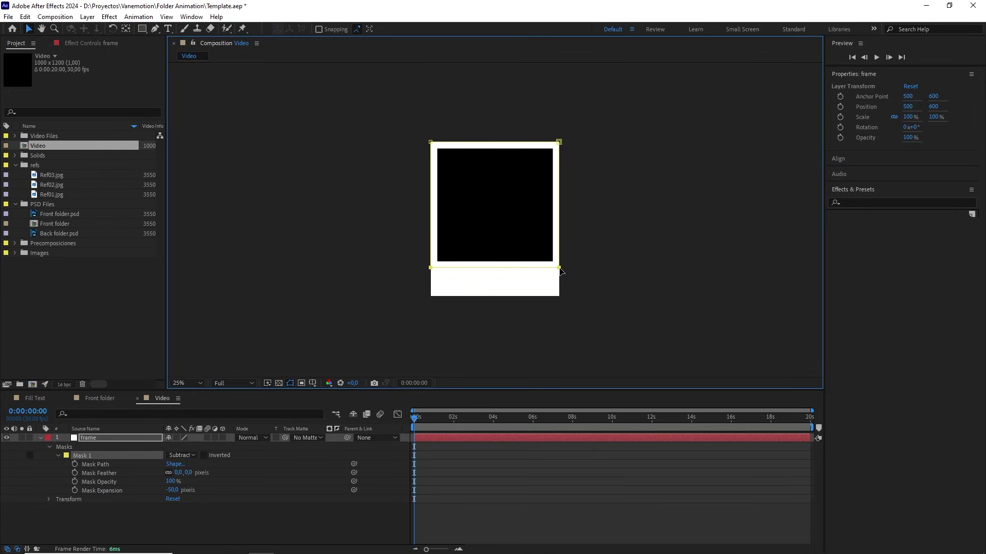
click(517, 323)
click(517, 322)
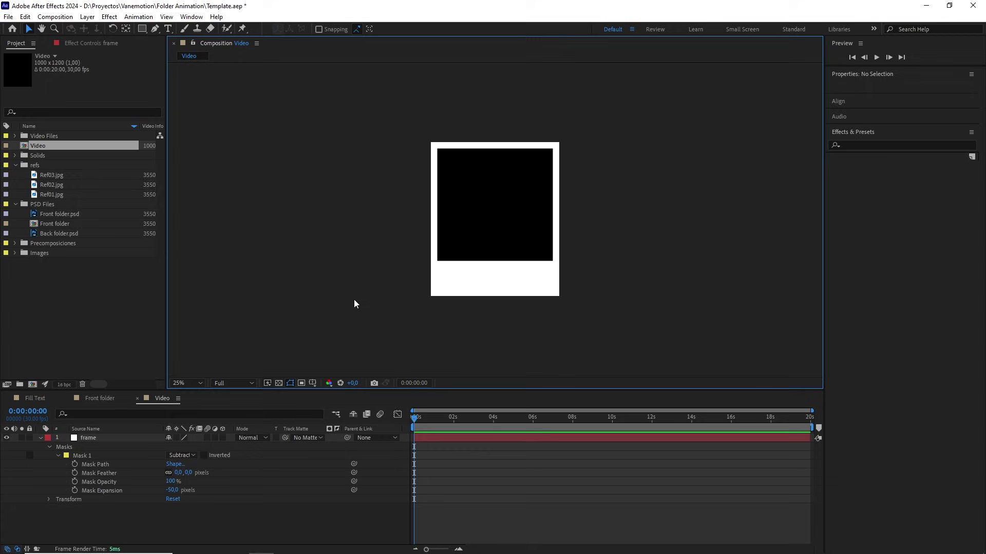
Step: Add a text layer reading "text here" in the frame's white bottom border
key(ctrl+t)
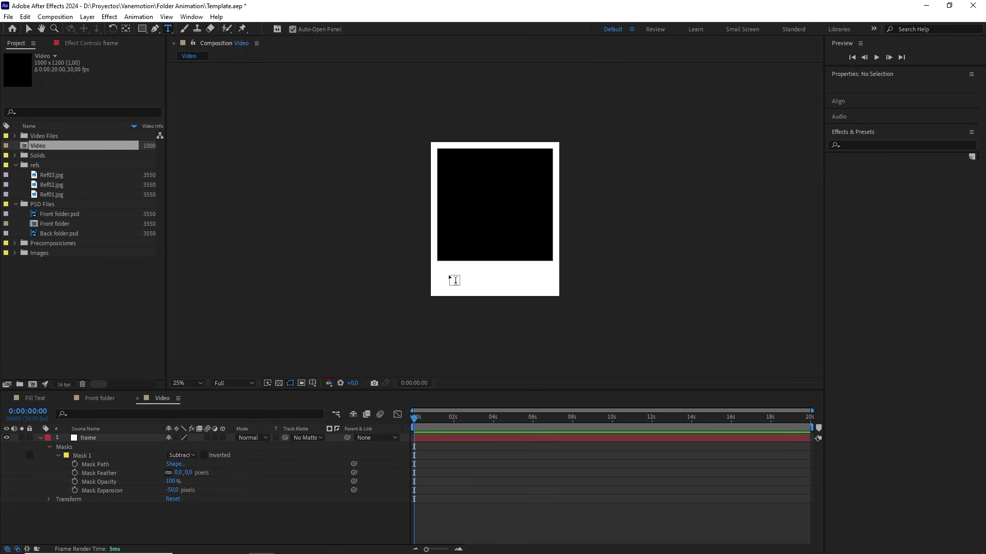
click(454, 276)
text(text here)
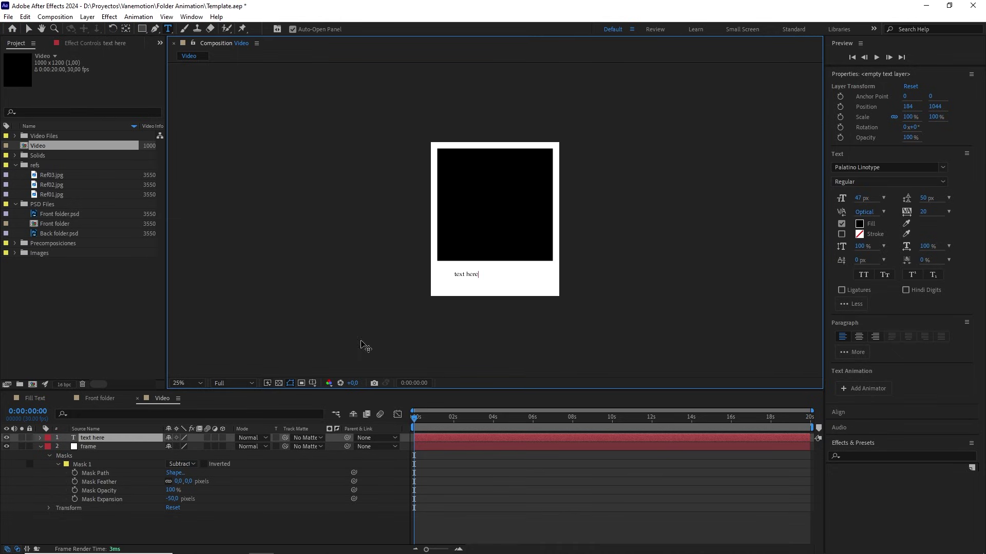
click(147, 437)
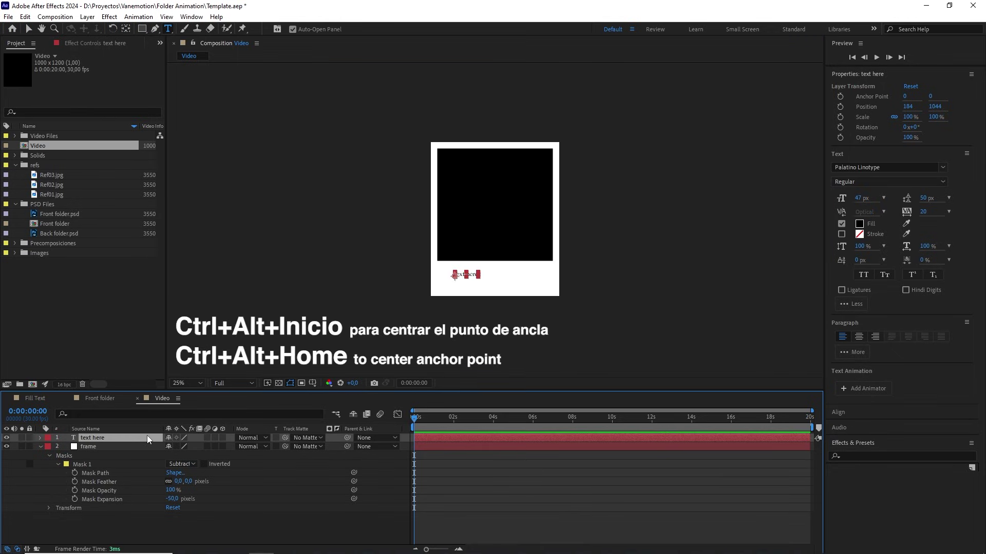
Step: Center the text layer's anchor point and place the text horizontally centered in the bottom border, at position 500, 992
key(ctrl+alt+Home)
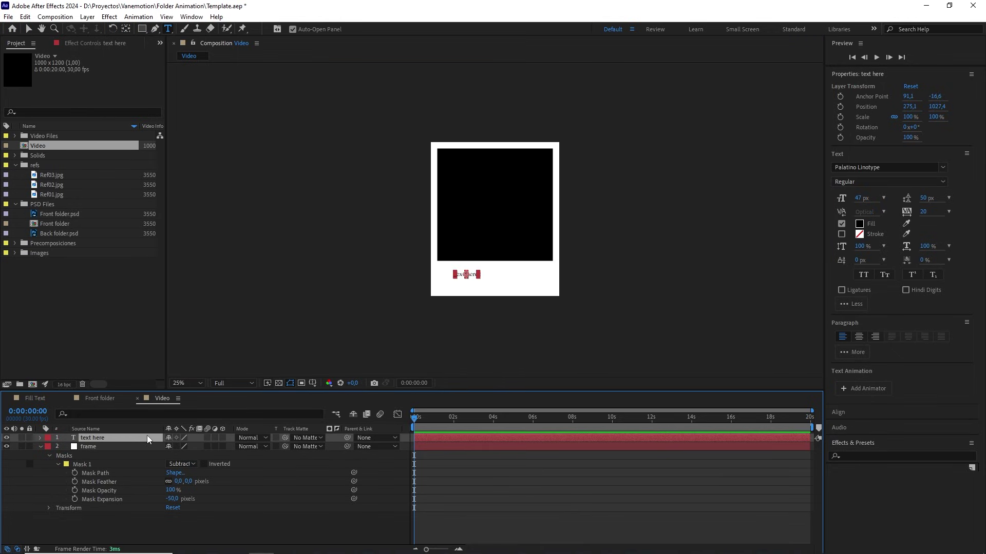
key(ctrl+Home)
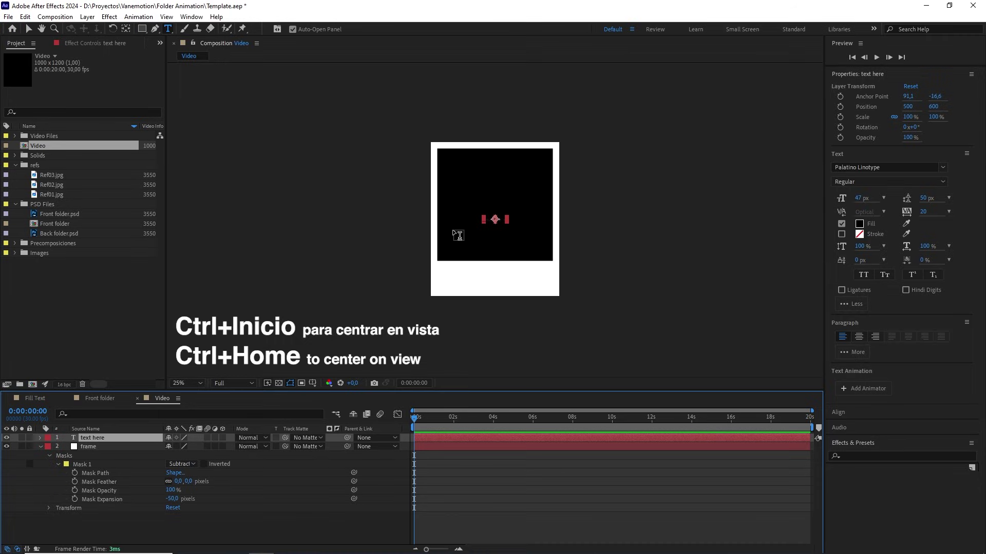
key(v)
drag(495, 221, 502, 273)
scroll(501, 262, up, 2)
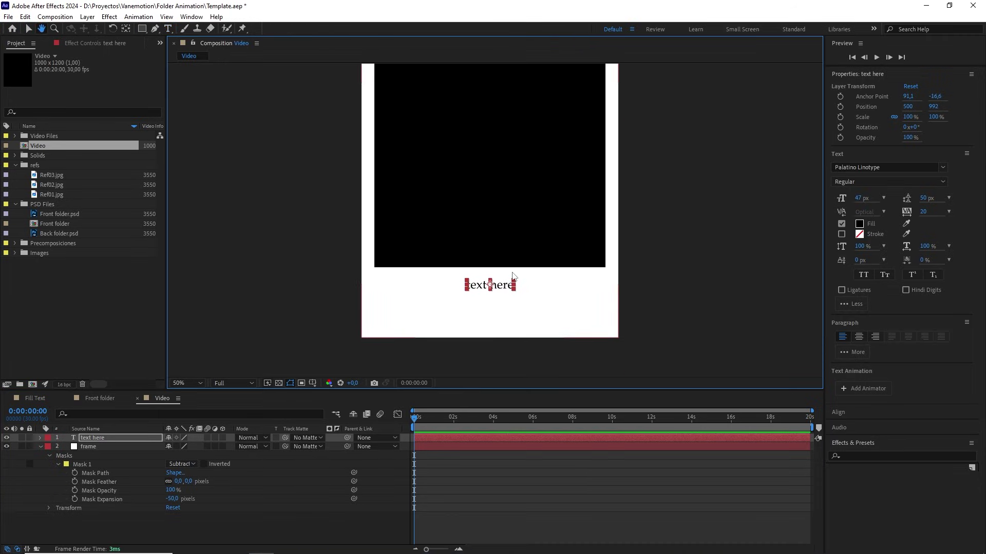
Step: Change the font of the "text here" layer to Helvetica
click(903, 167)
text(hel)
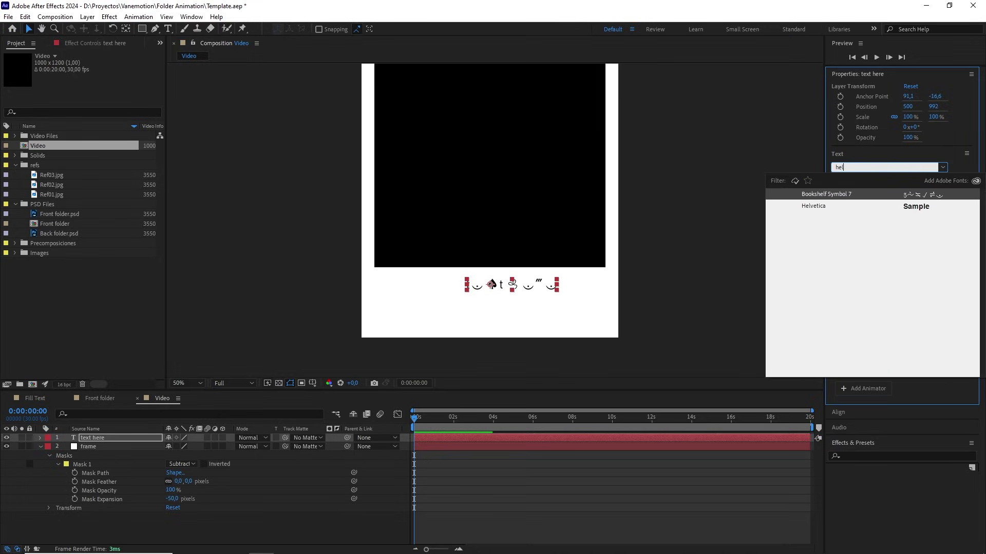
click(849, 207)
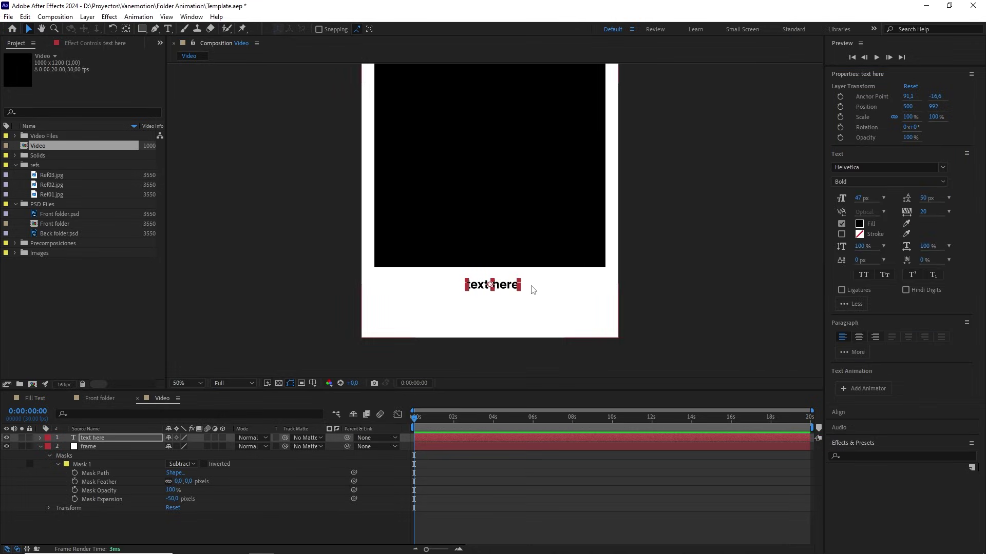
Step: Scale the text layer up to about 237% and lower it to position 500, 1052 within the bottom border
drag(521, 294, 547, 308)
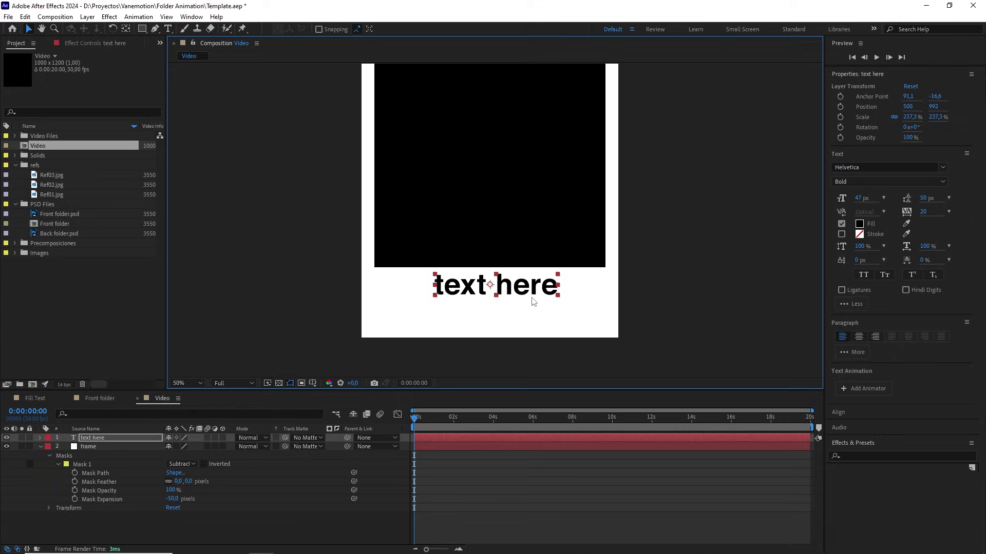
drag(497, 289, 497, 305)
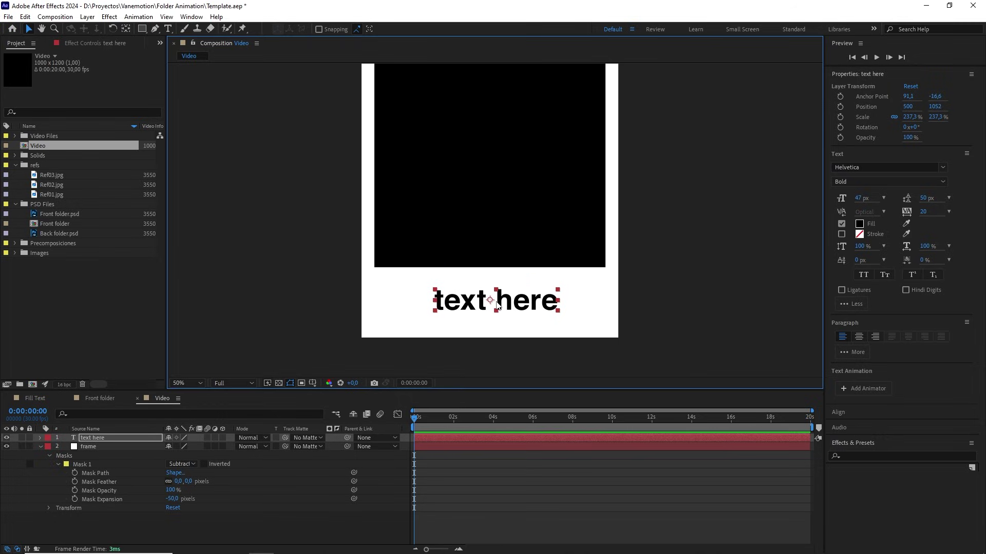
key(comma)
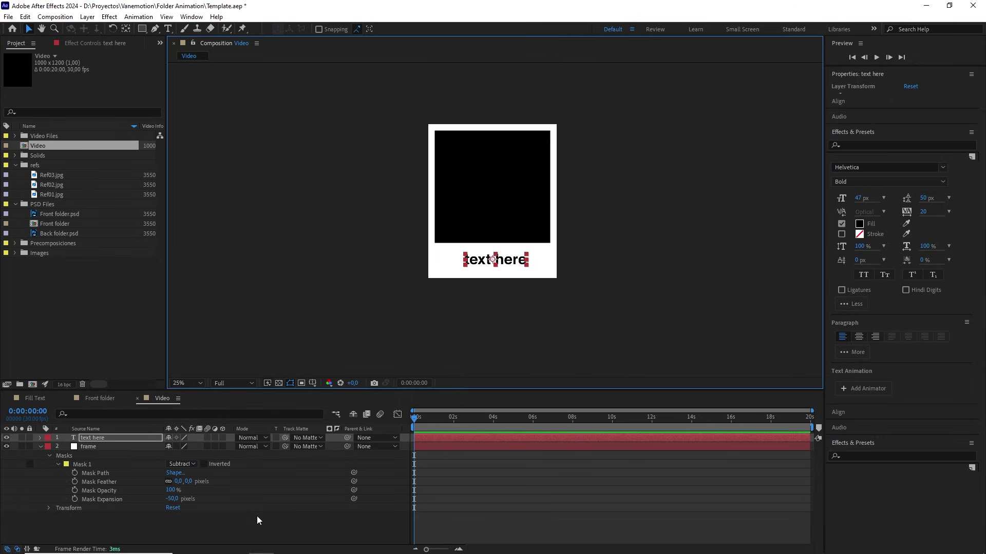
Step: Add a pink (F59494) solid at composition size and send it behind the text and frame layers
right_click(256, 516)
mouse_move(330, 393)
click(415, 417)
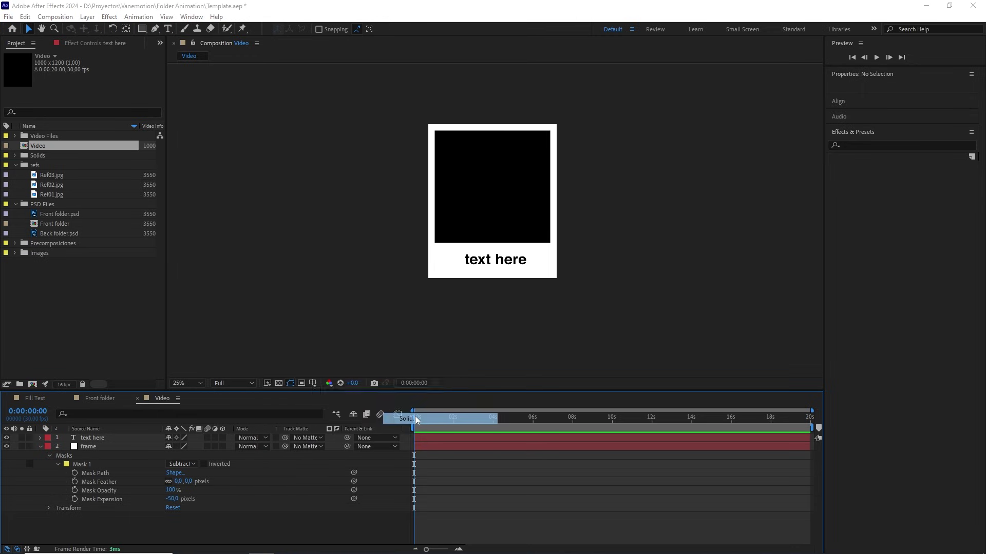
click(674, 437)
click(394, 263)
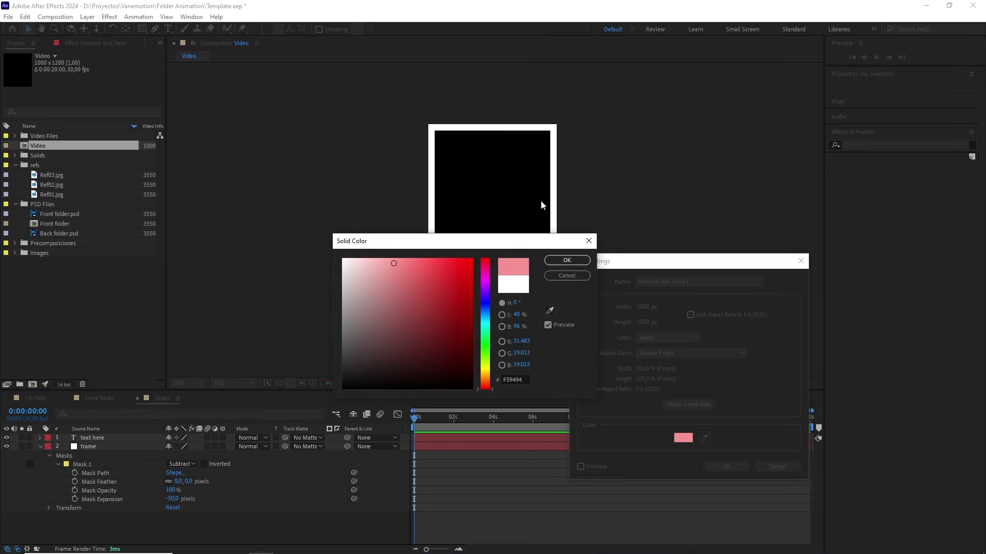
click(567, 260)
click(706, 465)
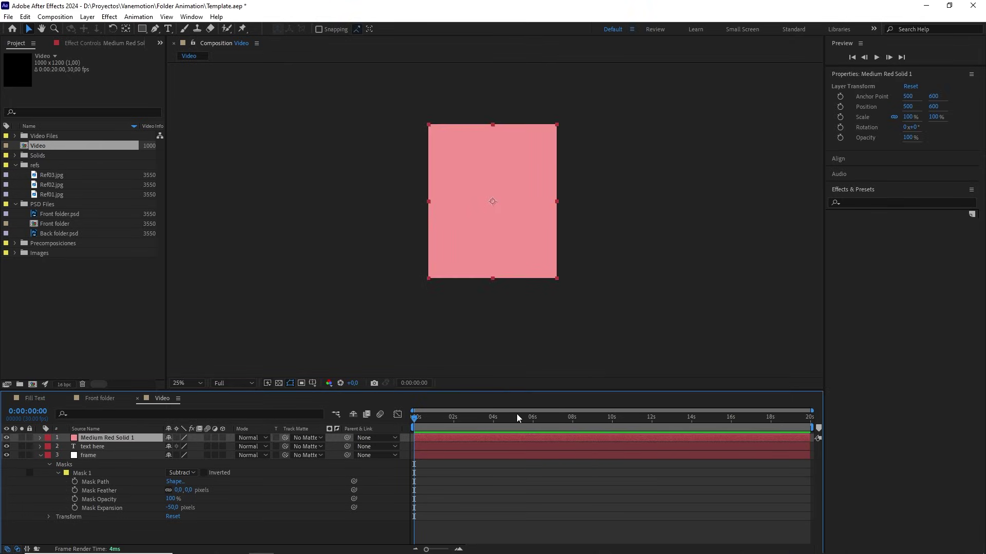
key(ctrl+shift+bracketleft)
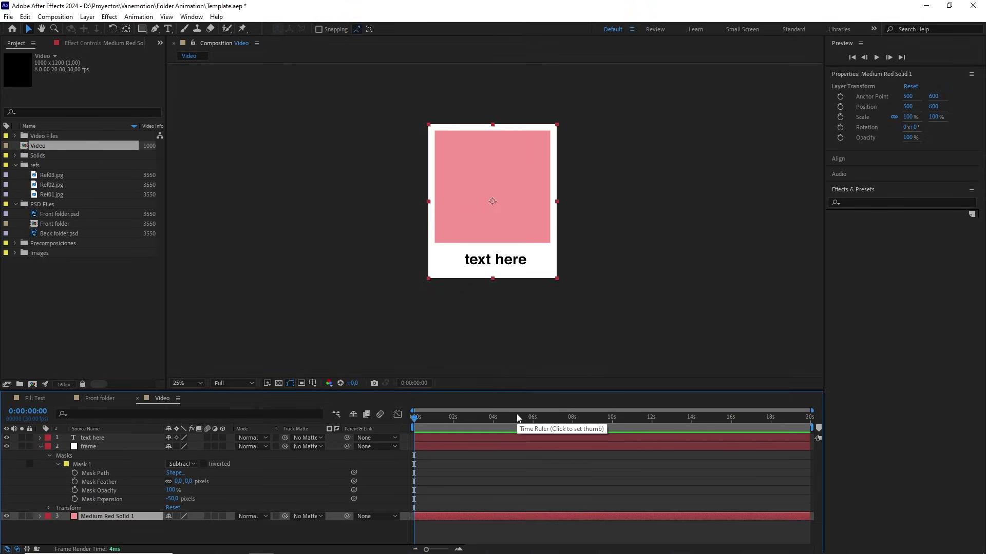
click(41, 447)
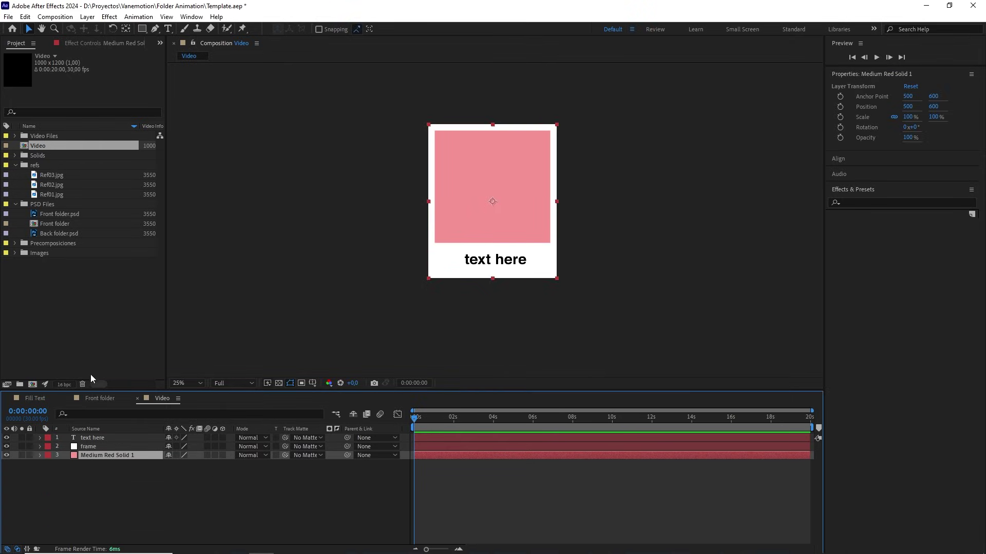
Step: Open the Front folder composition and add the Video composition as its top layer, above Ref01.jpg
click(98, 399)
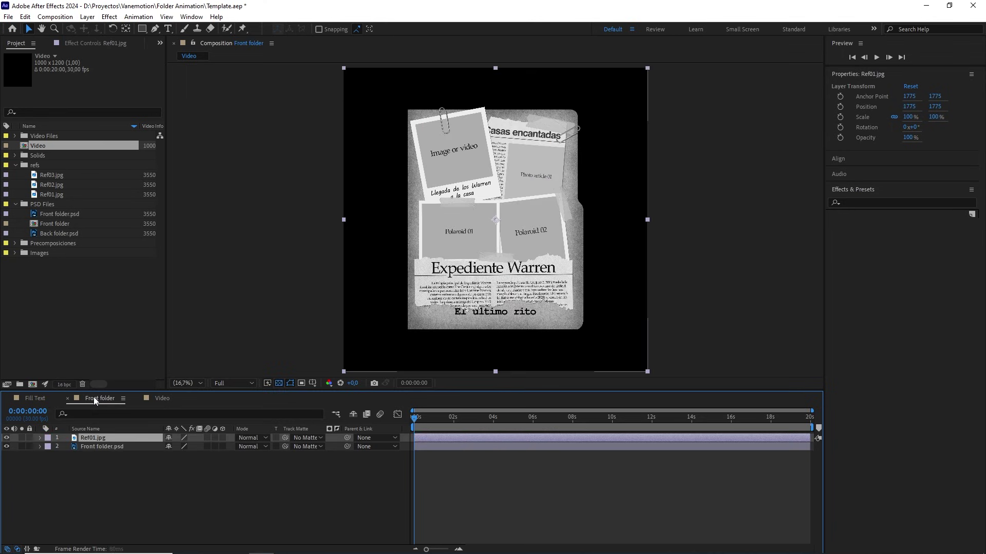
drag(39, 147, 85, 435)
scroll(427, 119, up, 2)
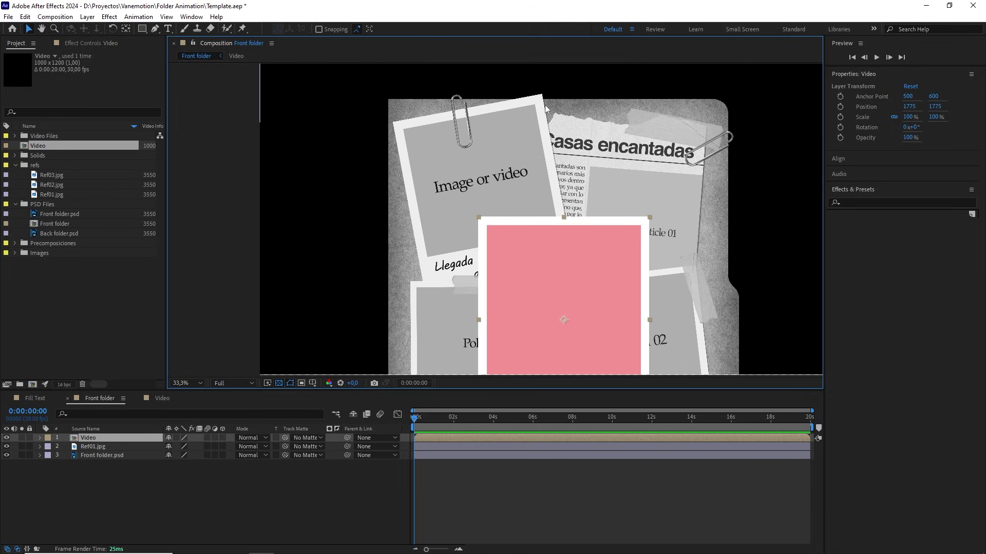
Step: Move the Video layer's anchor point to its upper-left corner, snapping it to 0, 0
click(126, 30)
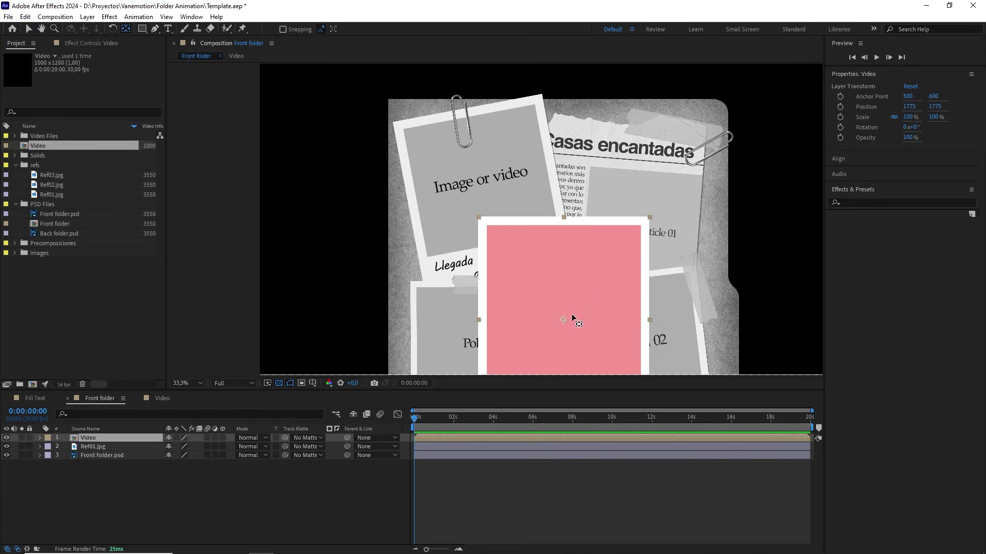
drag(571, 314, 510, 260)
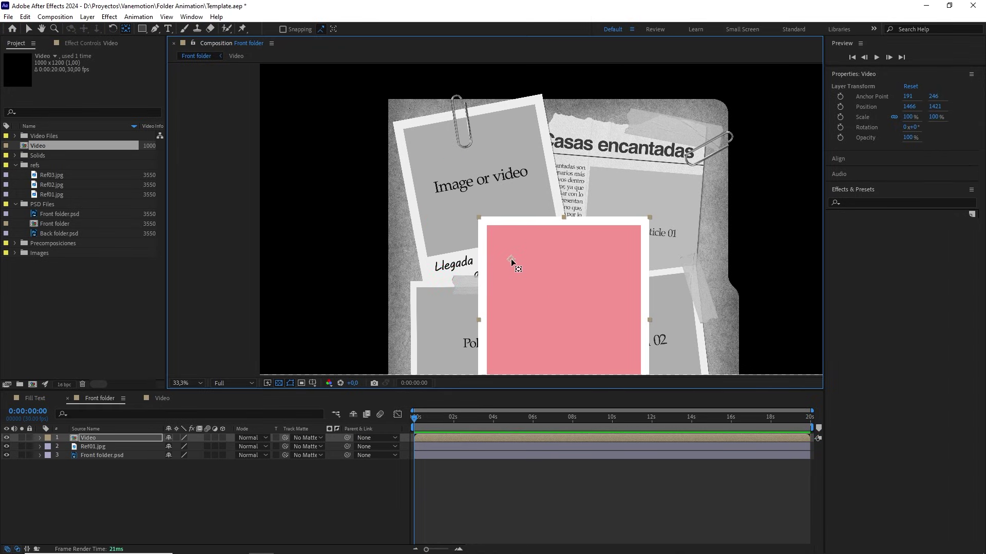
drag(511, 260, 482, 221)
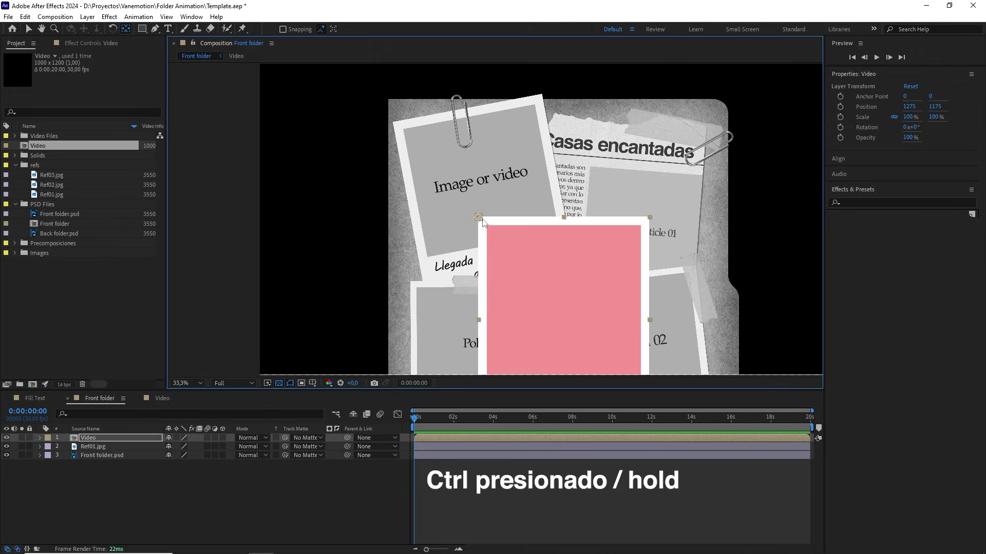
Step: Align the Video layer's upper-left corner with the reference Image or video Polaroid at 774, 623 and rotate it about -10.8° to match
key(period)
key(period)
key(v)
drag(514, 261, 475, 217)
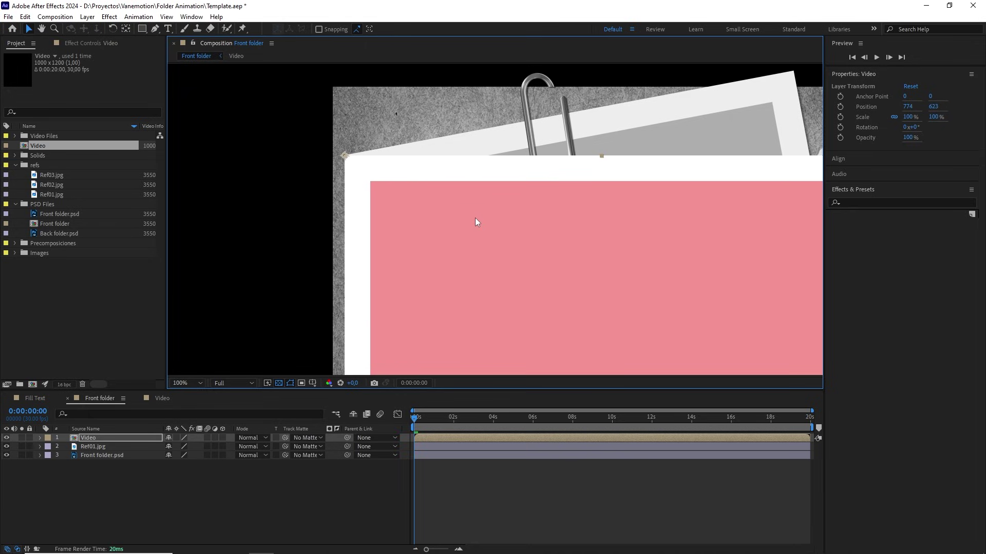
key(w)
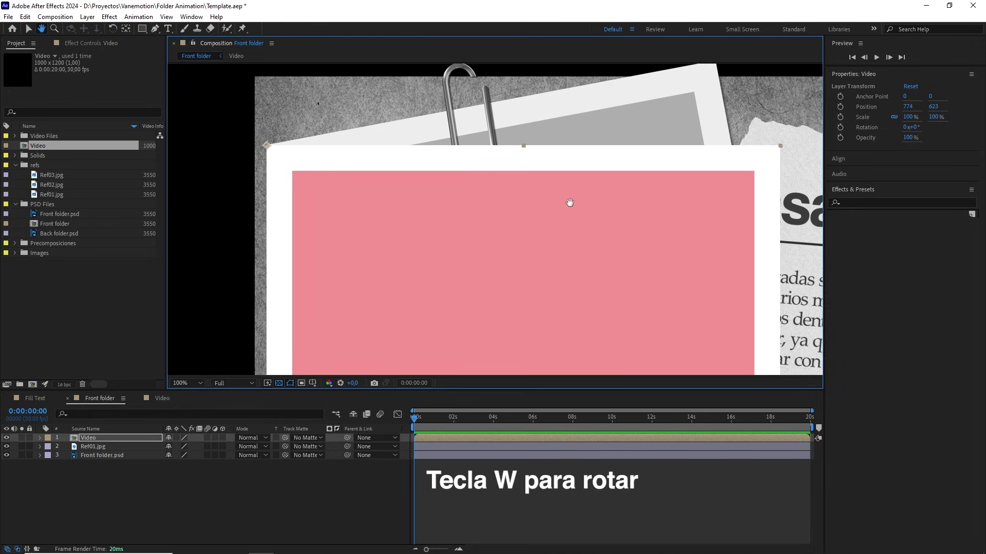
drag(697, 255, 703, 167)
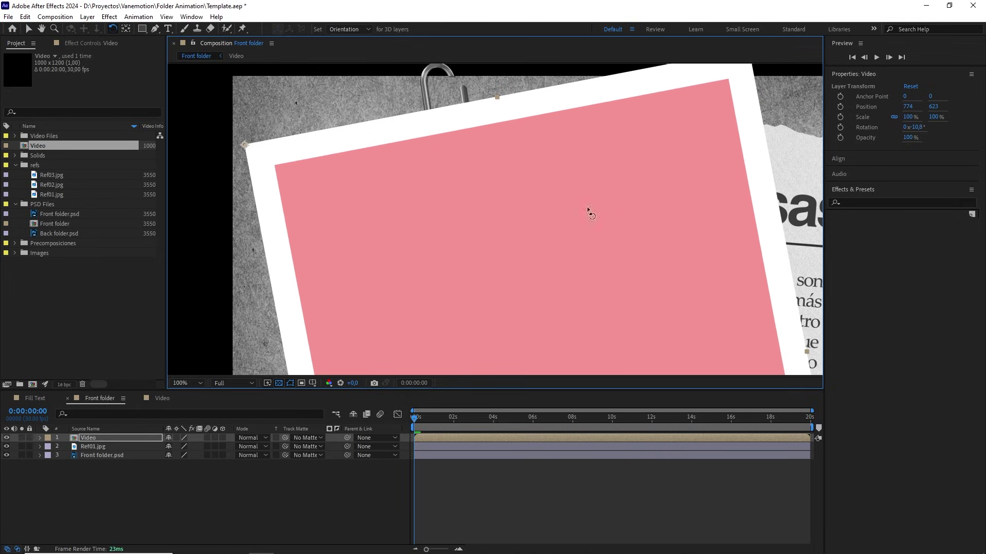
Step: Set the Video layer's scale to 89% so that it matches the width of the reference Polaroid
key(s)
click(199, 446)
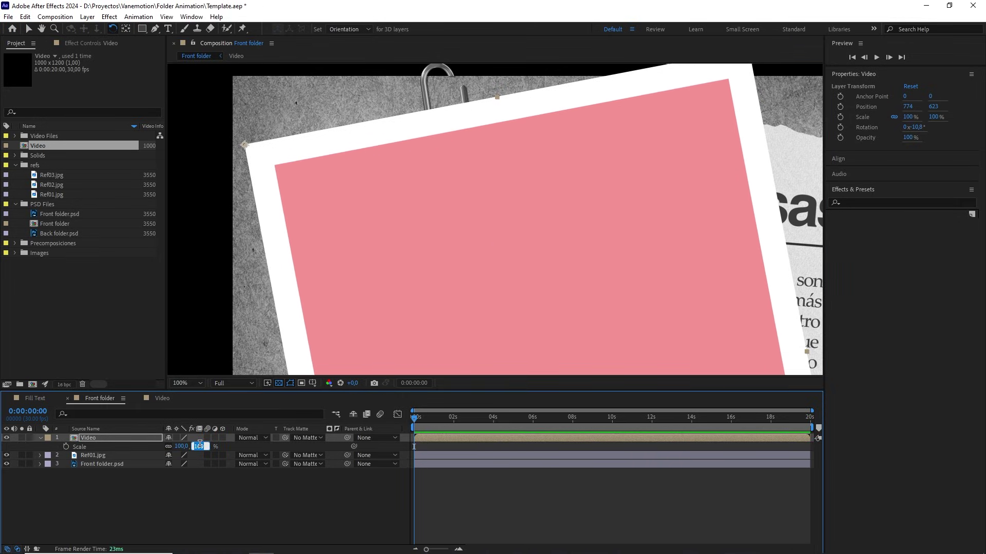
text(81)
key(Return)
key(Up)
key(Up)
key(Up)
key(Up)
key(Up)
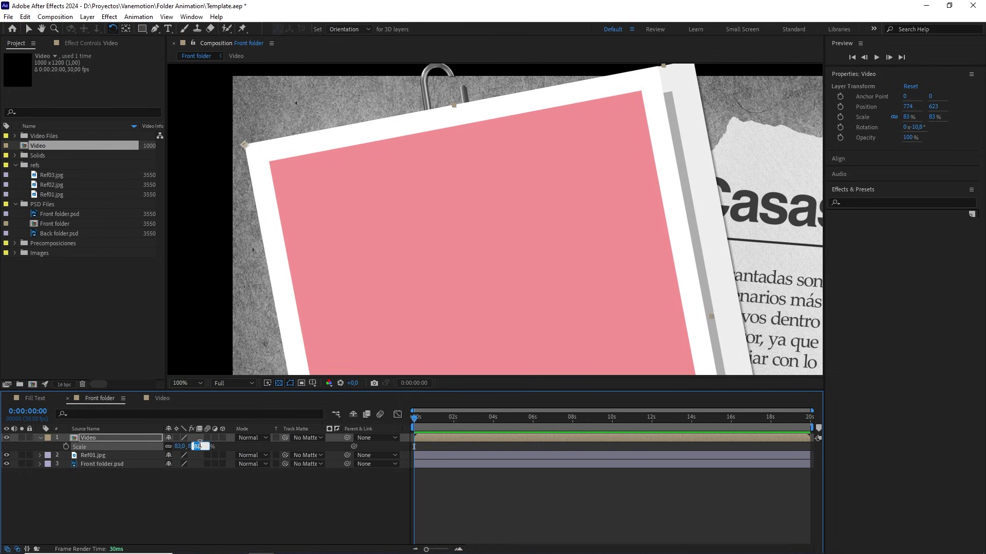
key(Up)
key(Up)
key(Up)
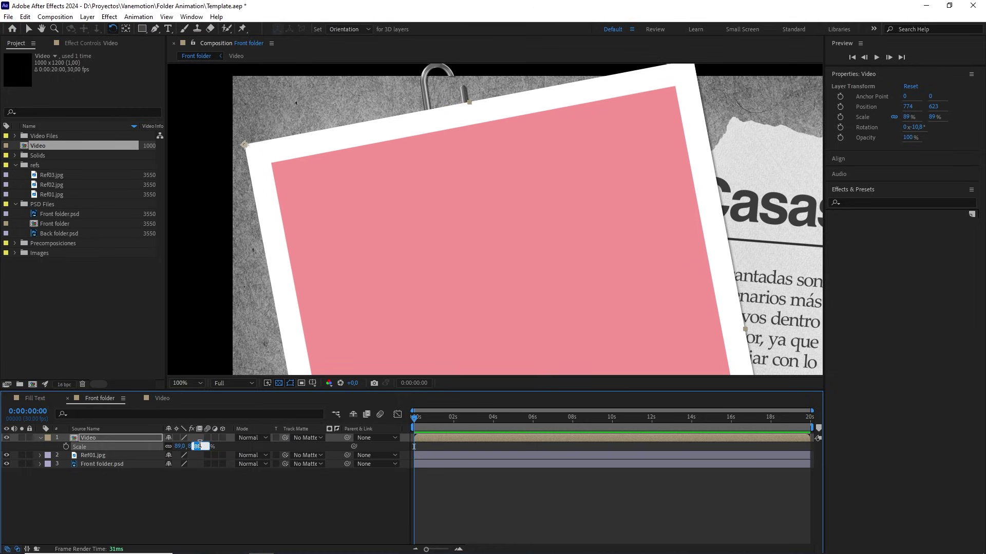
click(140, 437)
scroll(443, 250, down, 1)
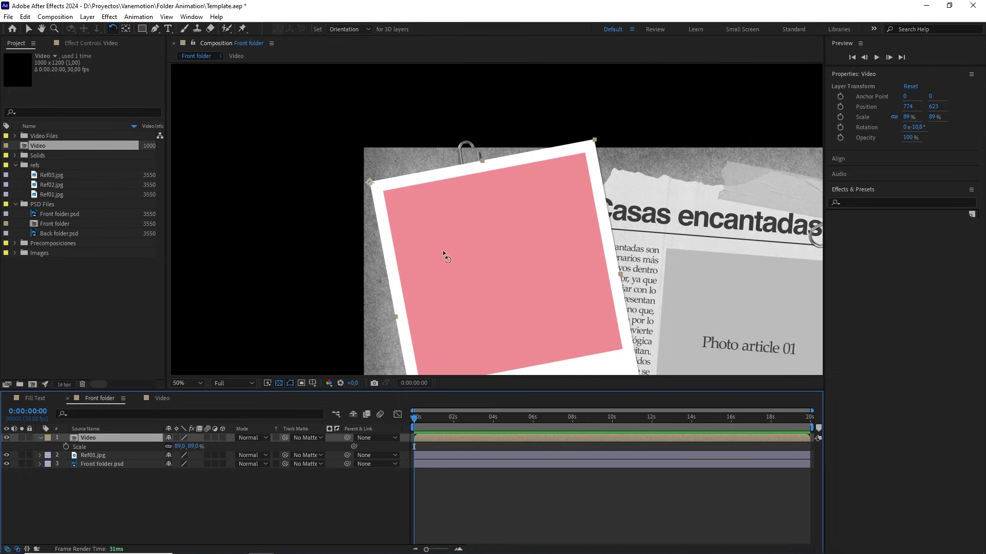
mouse_move(506, 299)
mouse_down()
mouse_move(477, 216)
mouse_move(512, 285)
mouse_up()
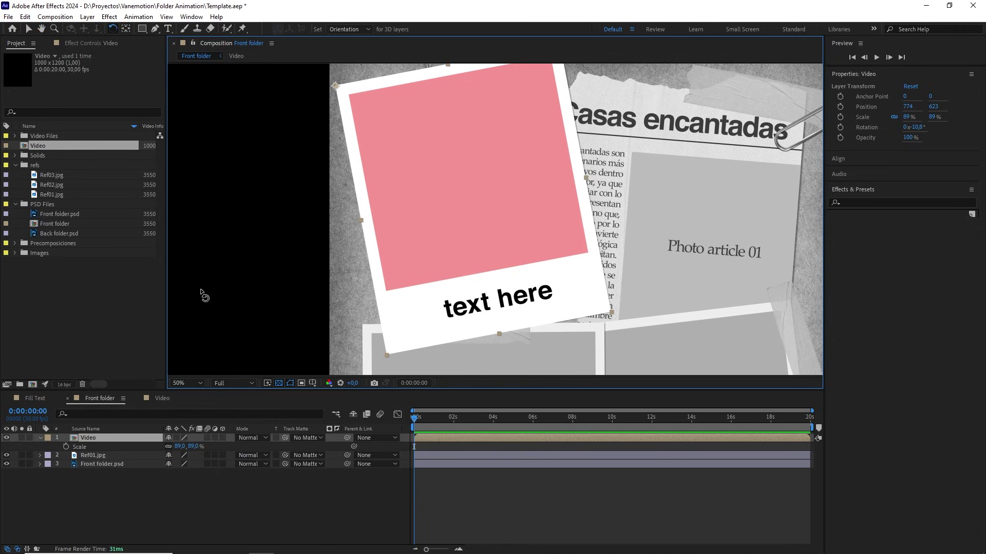
Step: Create a new composition named Placeholder 01, sized 1300 x 1000 px
click(134, 306)
click(55, 16)
click(67, 25)
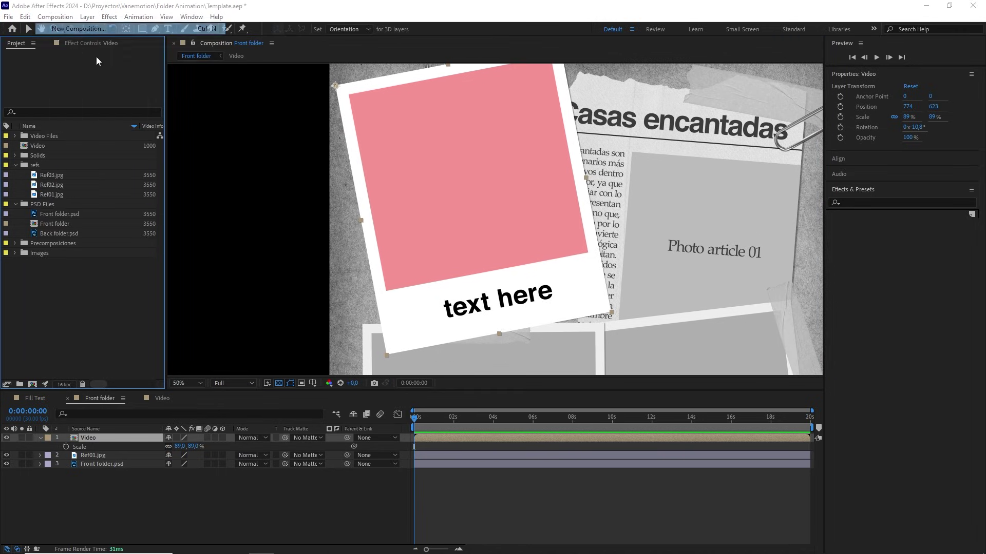
text(Place)
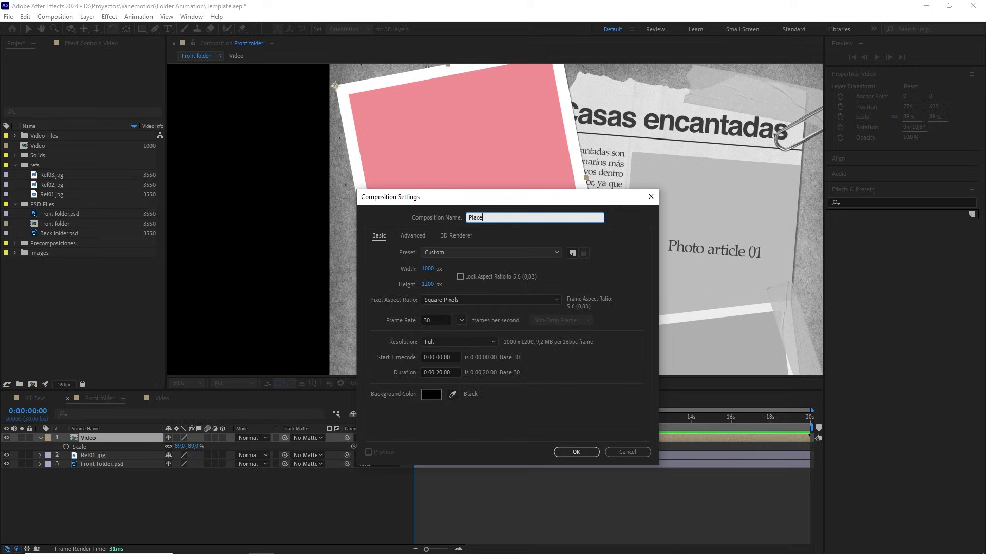
text(holder 01)
click(427, 268)
text(1)
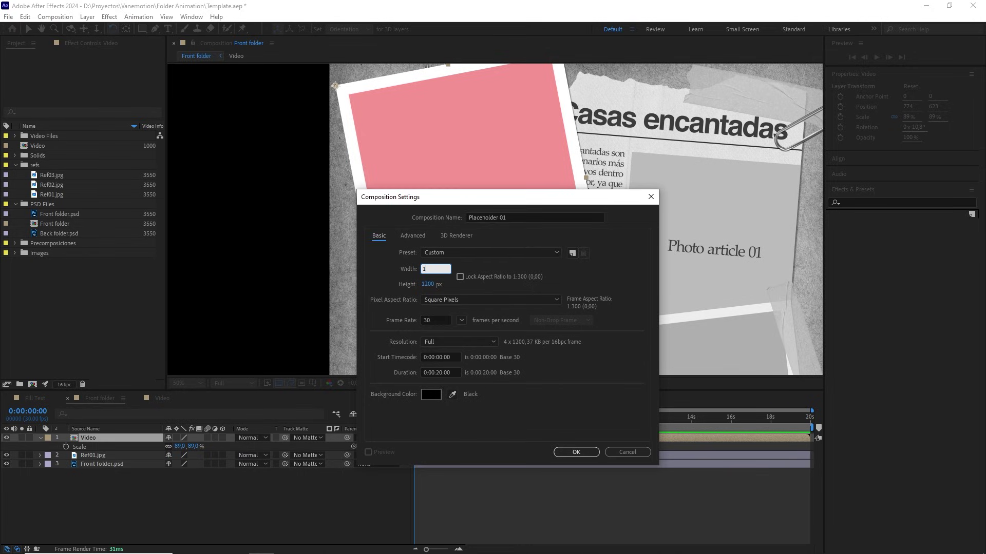
text(300)
click(434, 282)
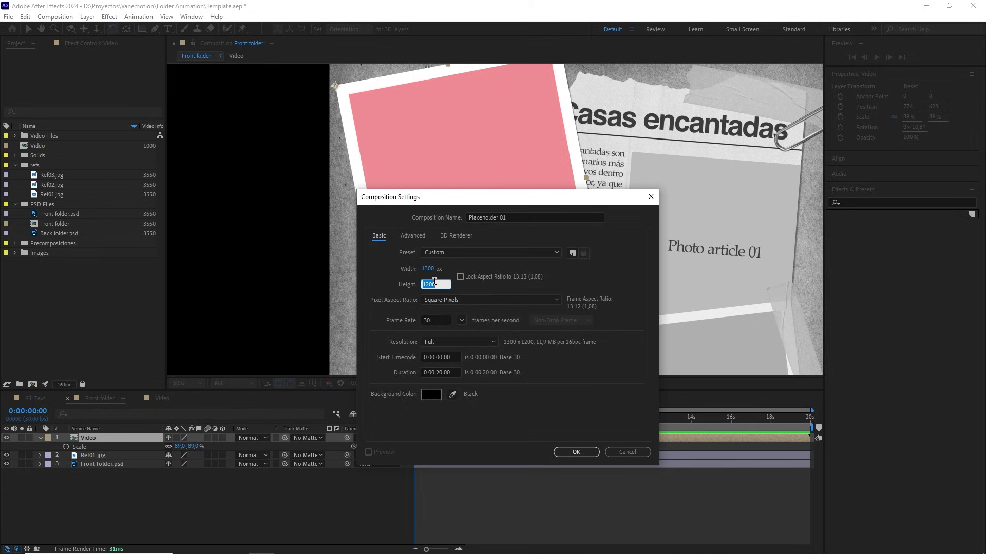
text(1000)
click(576, 452)
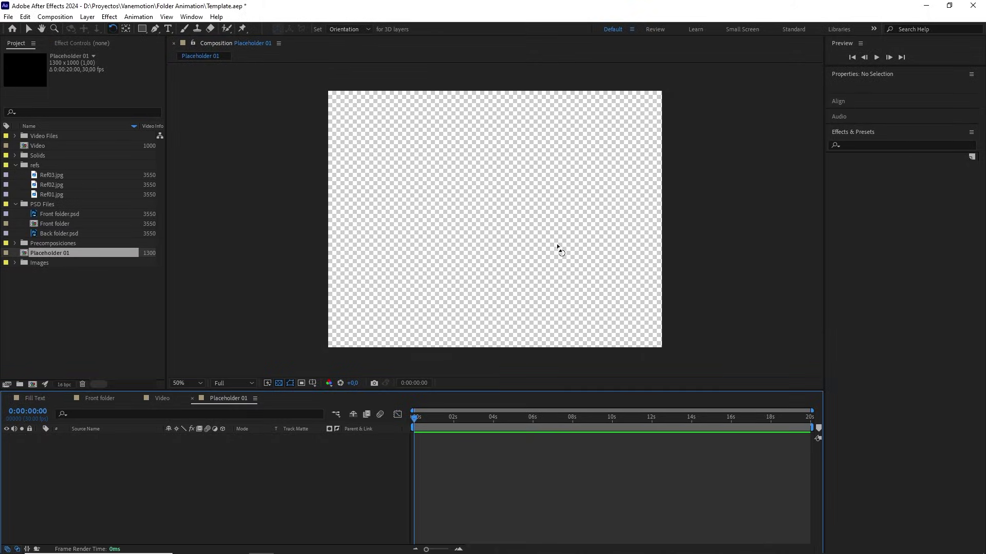
Step: Add a white (FFFFFF) solid named frame to the Placeholder 01 composition at full composition size
key(comma)
key(w)
right_click(205, 471)
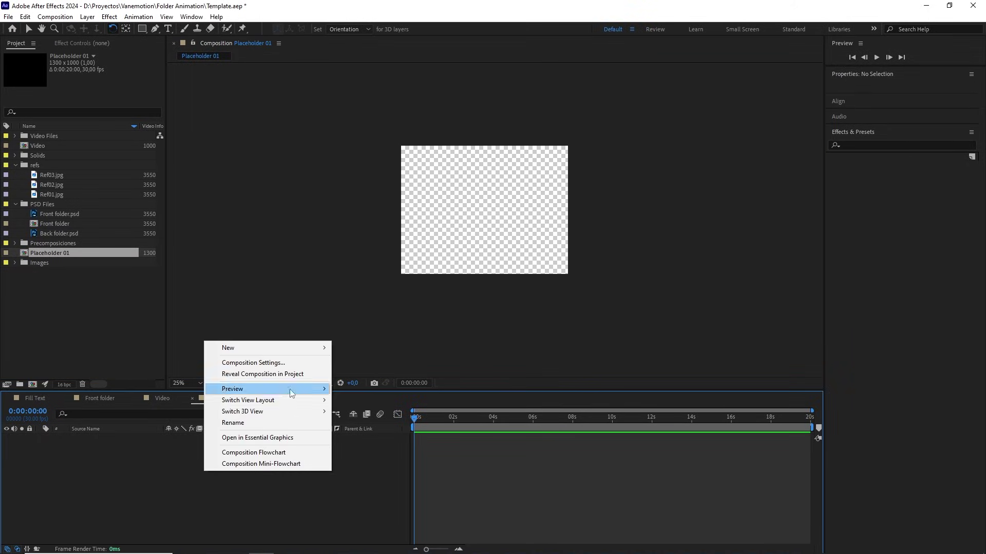
mouse_move(298, 347)
click(355, 375)
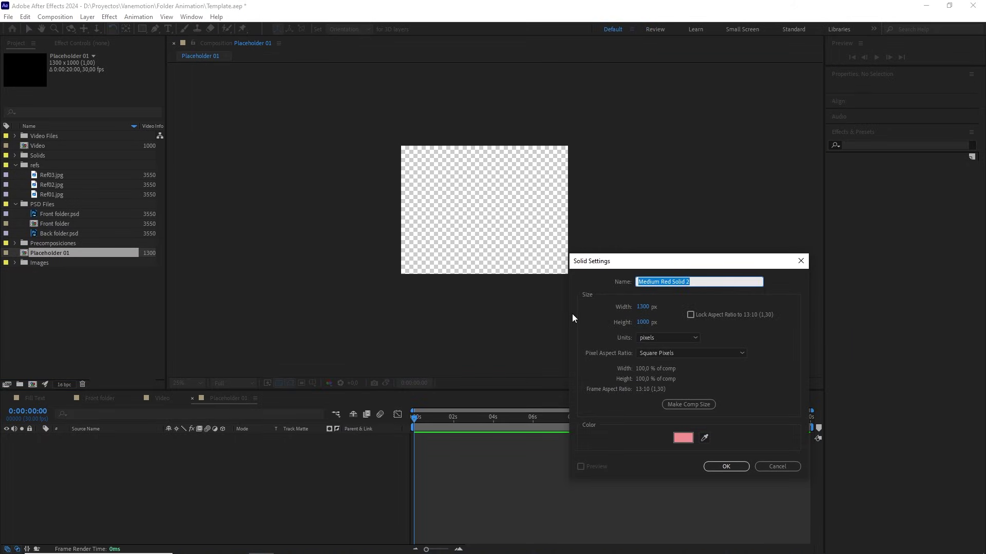
text(frame)
click(689, 439)
drag(411, 308, 304, 237)
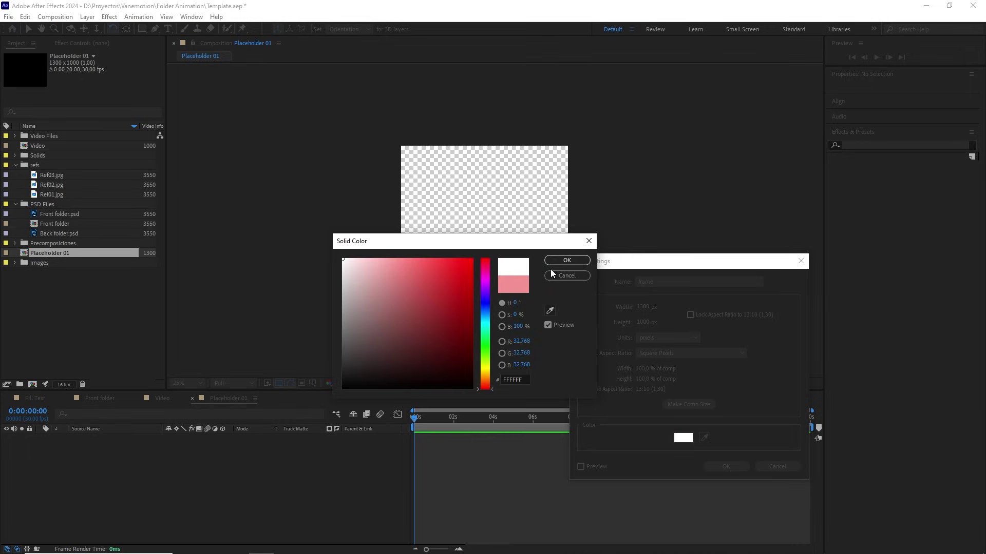
click(584, 260)
click(726, 466)
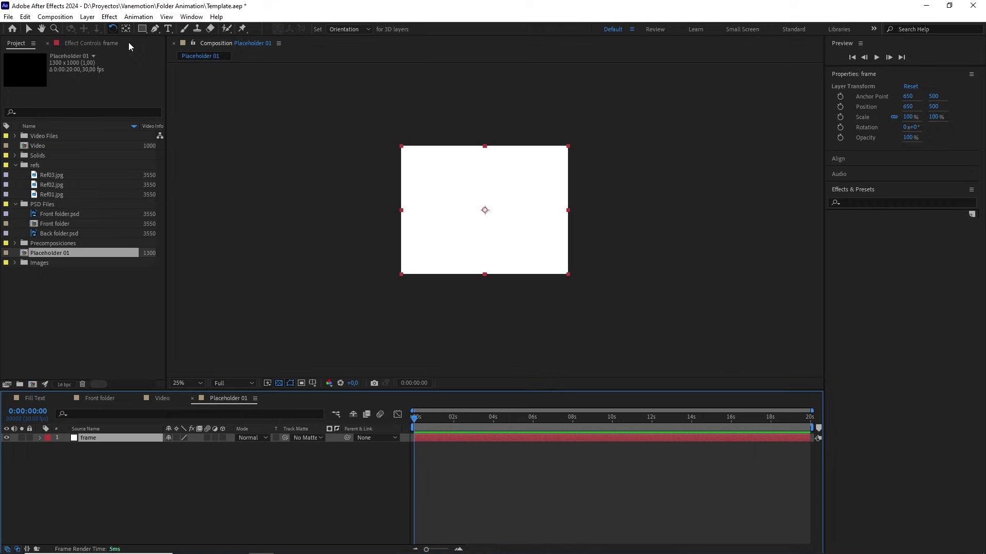
Step: Add a full-size rectangular mask to the frame solid, with a Mask Expansion of -50 pixels and the mode set to Subtract
double_click(142, 28)
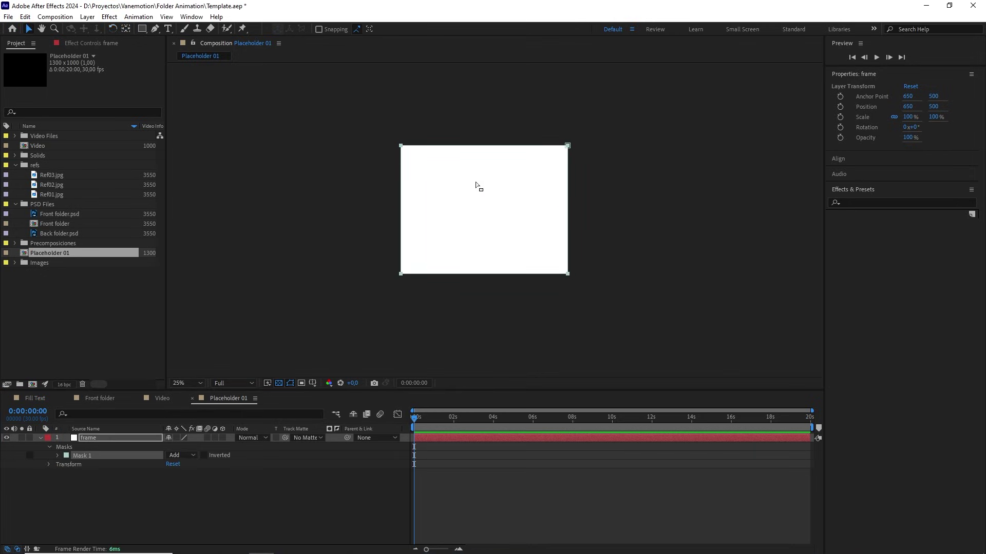
click(61, 454)
click(58, 456)
drag(170, 490, 147, 492)
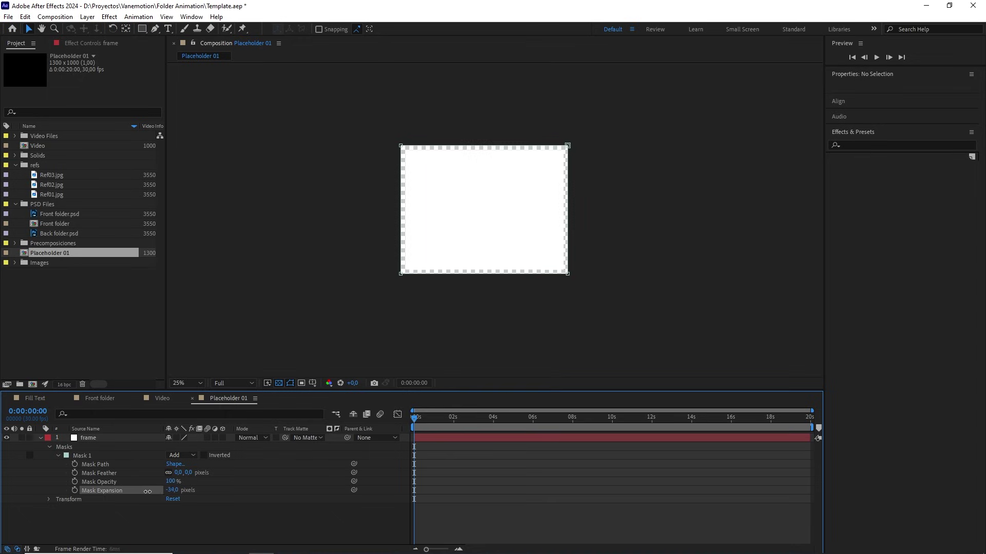
click(174, 490)
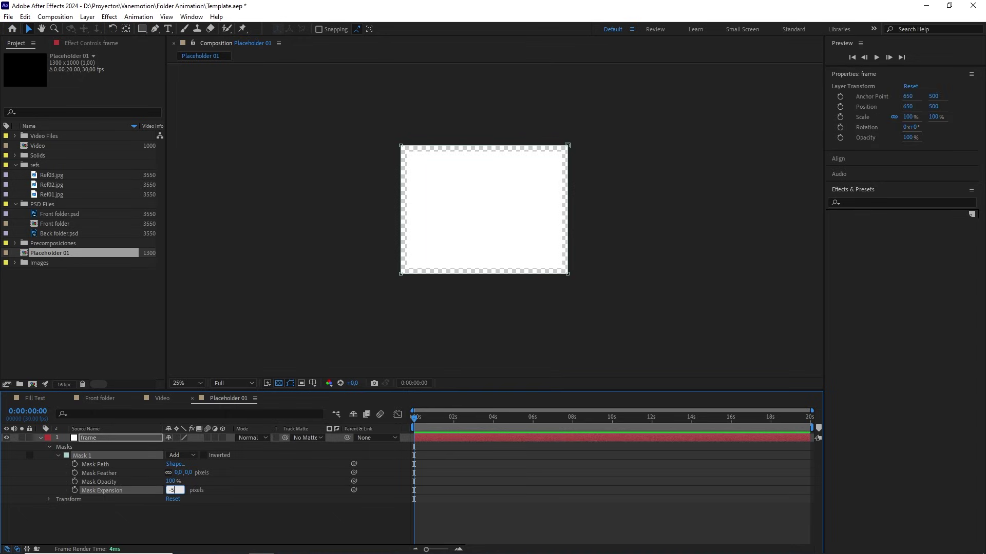
text(-50)
click(177, 455)
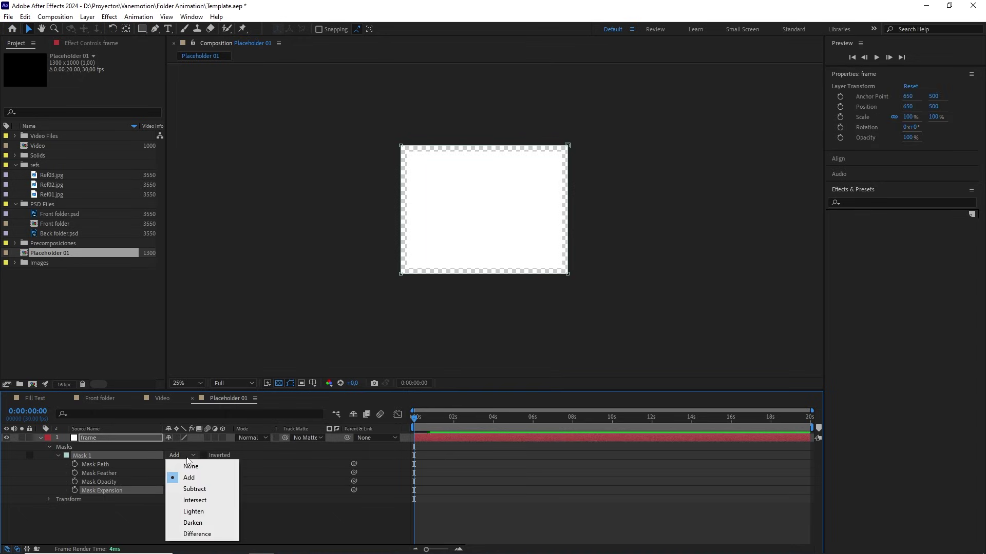
click(194, 494)
click(255, 517)
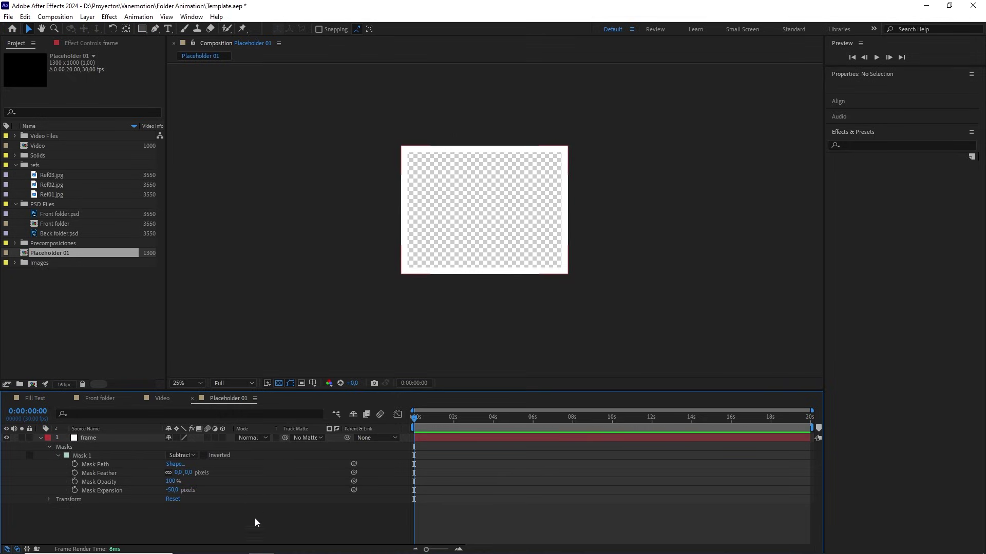
Step: Add a composition-size red solid (about E55C5C) and place it below the frame layer
right_click(255, 518)
mouse_move(287, 400)
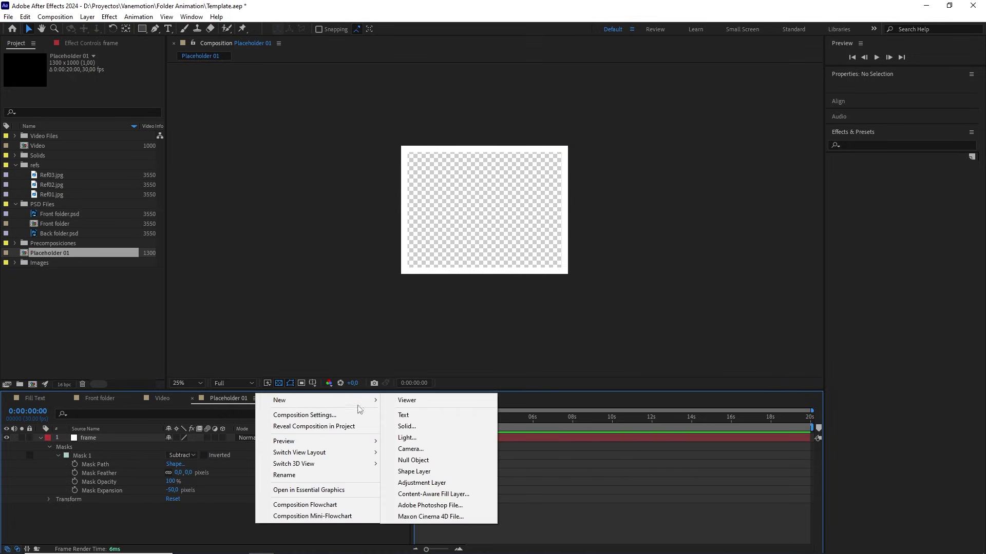
click(406, 424)
click(683, 438)
drag(438, 324, 421, 271)
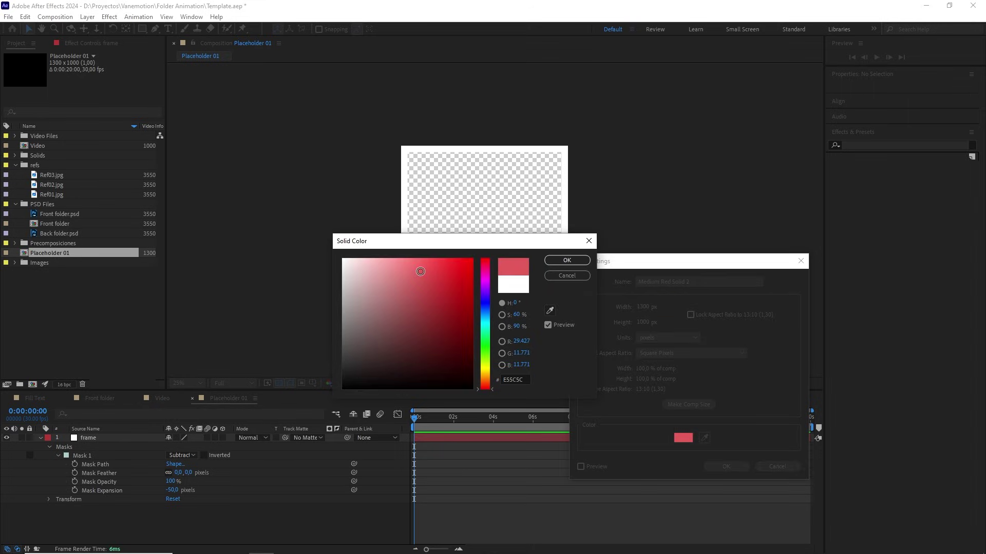
click(567, 260)
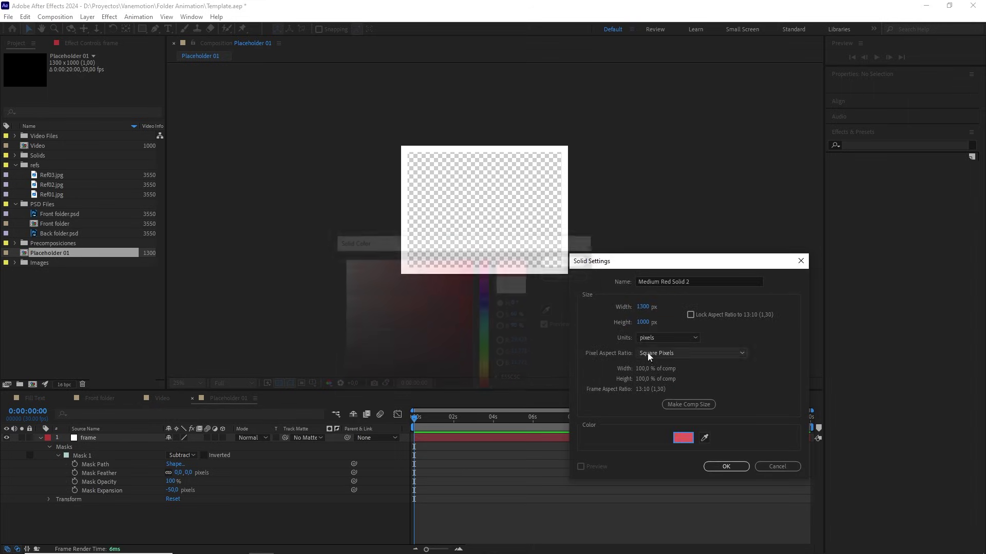
click(725, 466)
key(ctrl+[)
click(369, 315)
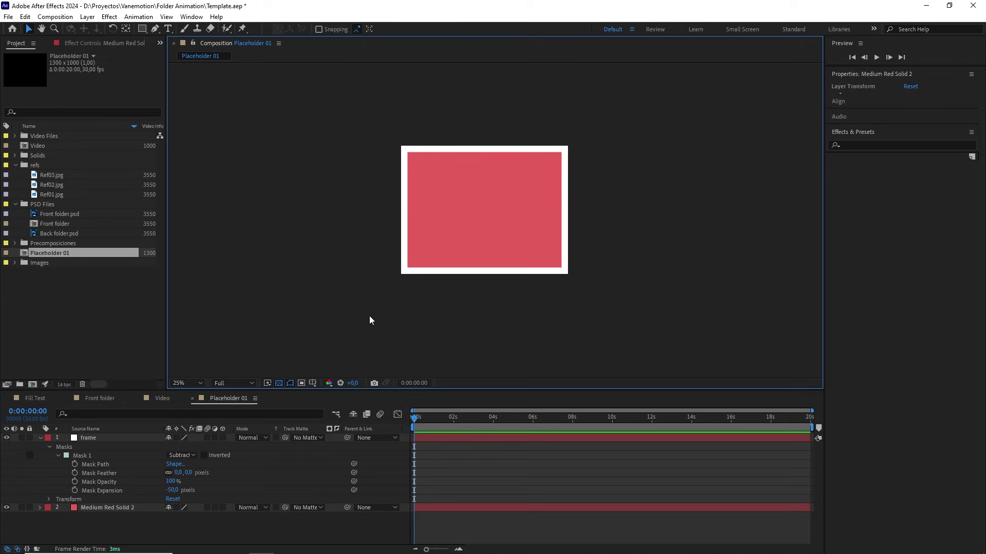
Step: Add a text layer reading "Placeholder 01", centre its anchor point on the text and centre the layer in the composition
click(168, 29)
click(449, 214)
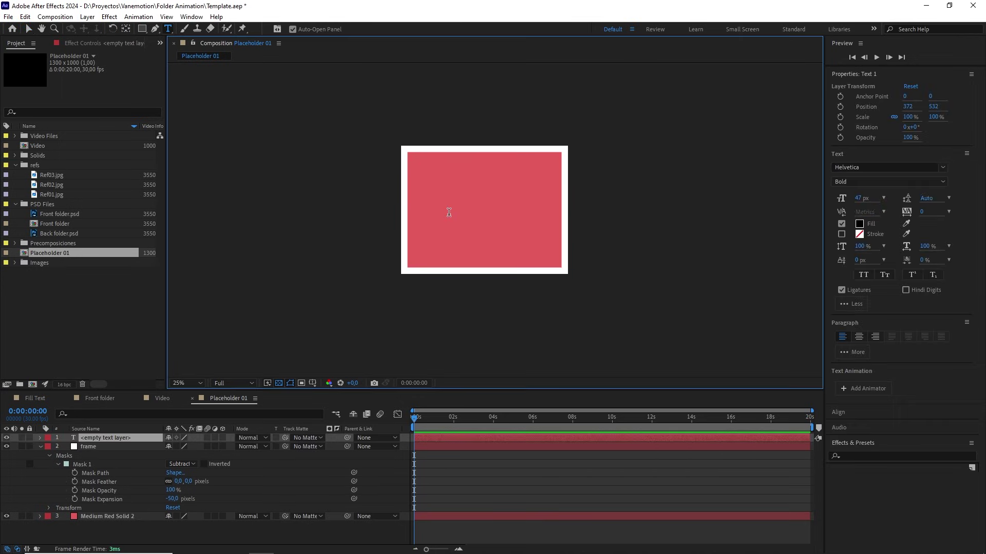
text(Placeholder 01)
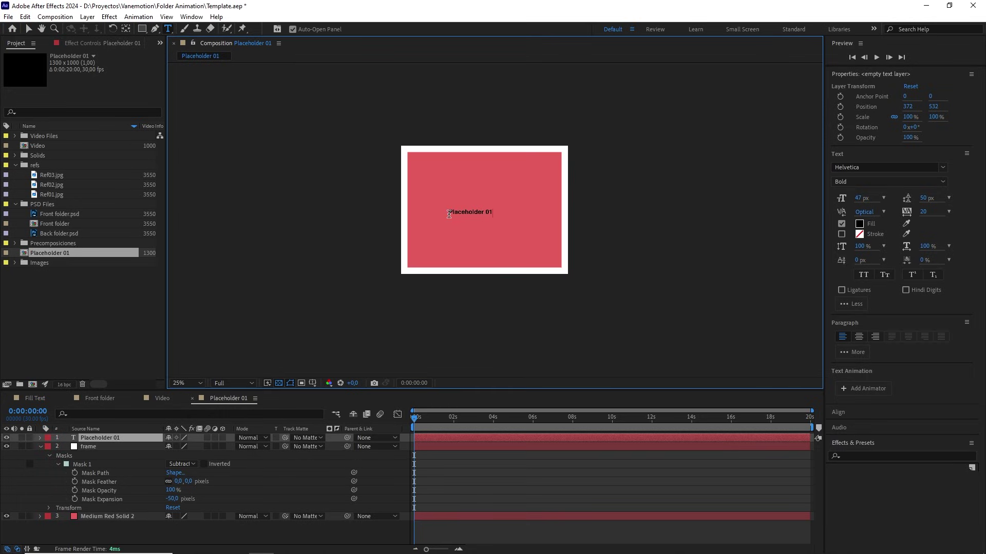
click(100, 439)
scroll(493, 226, up, 2)
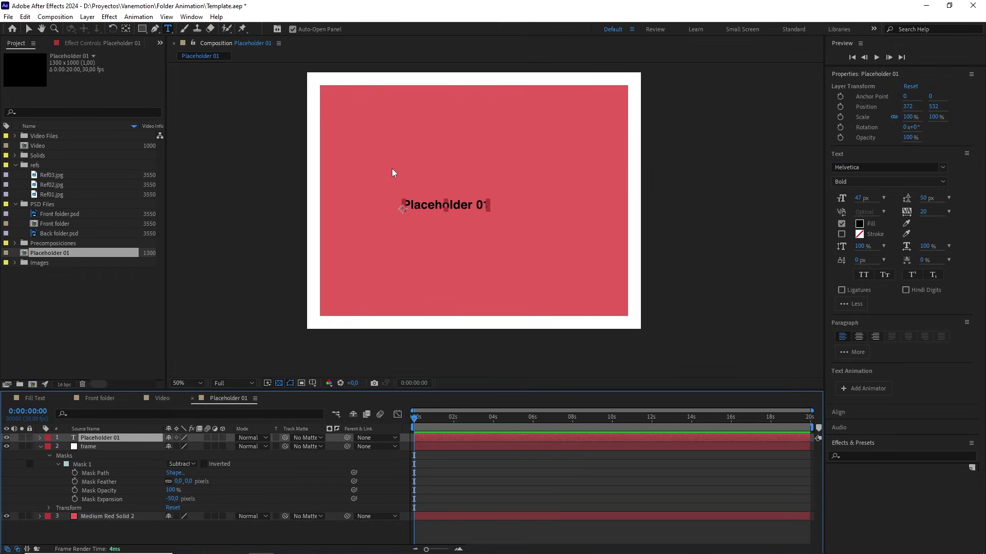
key(ctrl+alt+Home)
key(v)
key(ctrl+Home)
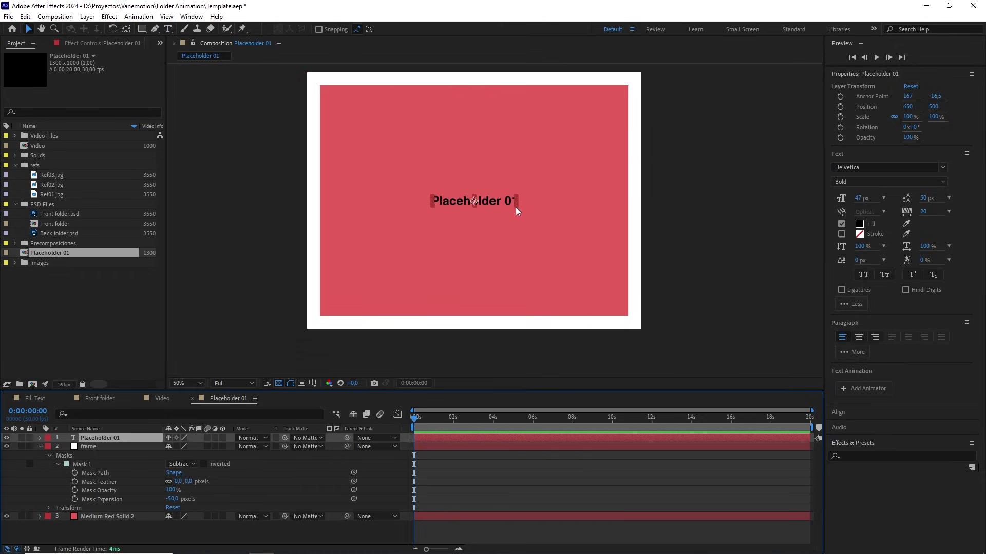
Step: Enlarge the Placeholder 01 text proportionally to about 203.8% and copy its layer
drag(516, 207, 526, 212)
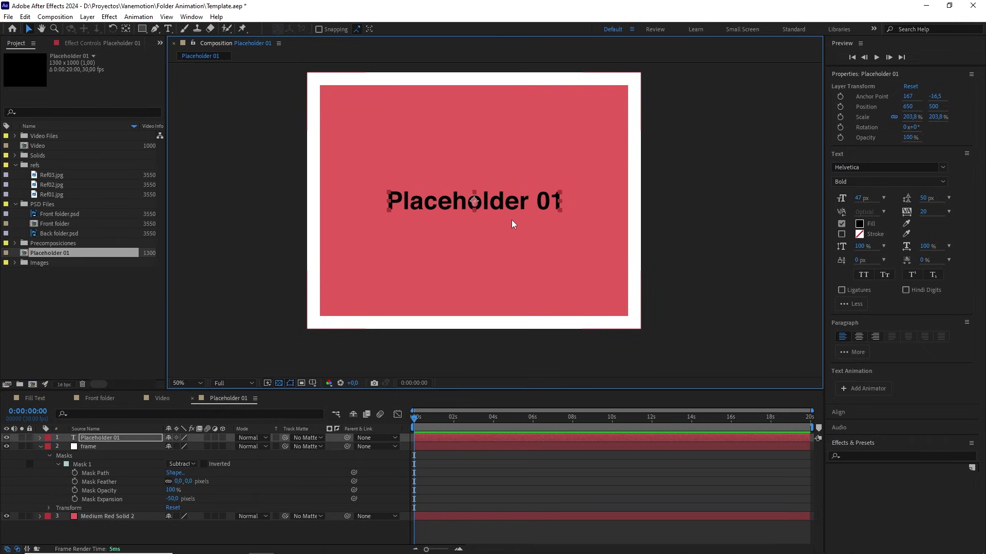
scroll(511, 219, down, 2)
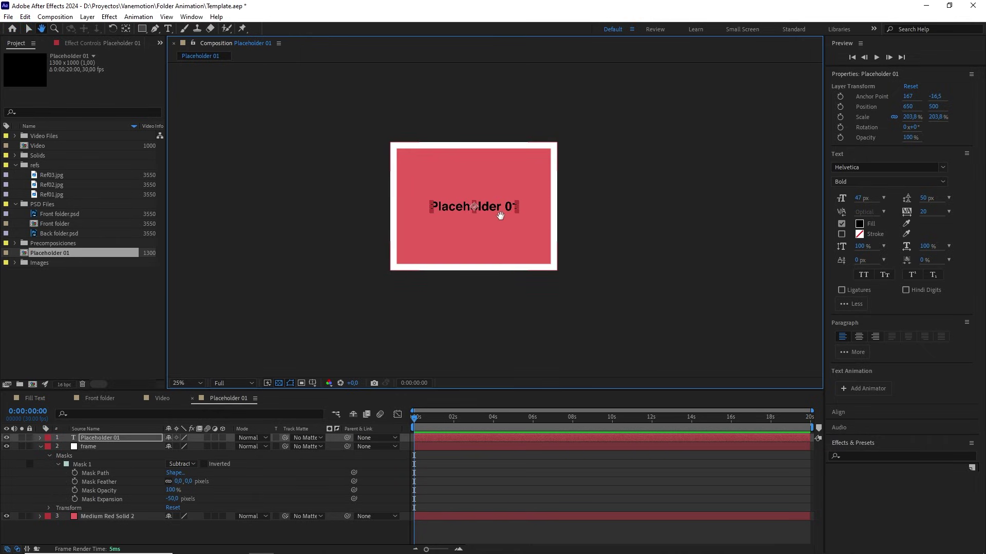
click(127, 437)
key(ctrl+c)
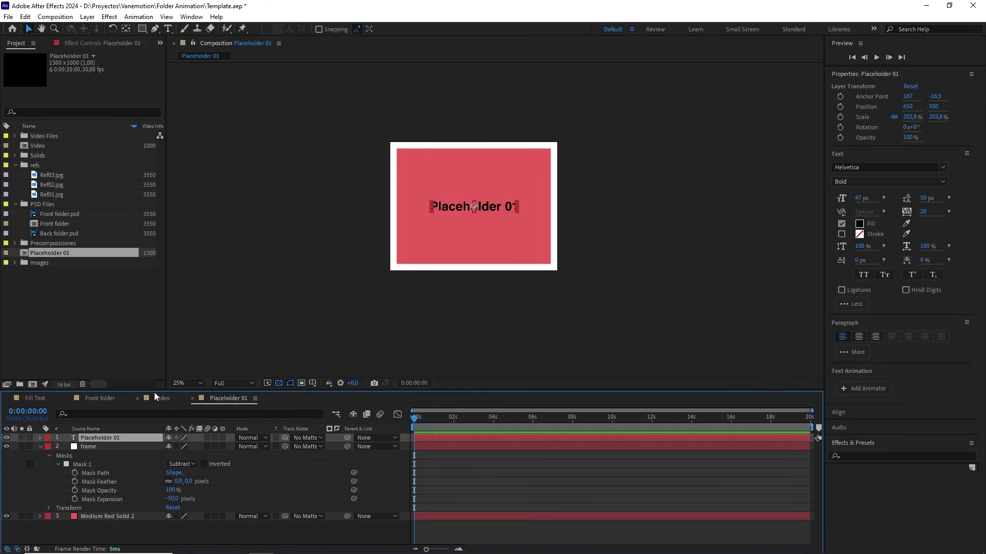
Step: Add Placeholder 01 as the top layer of the Front folder composition and snap its anchor point to its upper-left corner at 0, 0
click(98, 399)
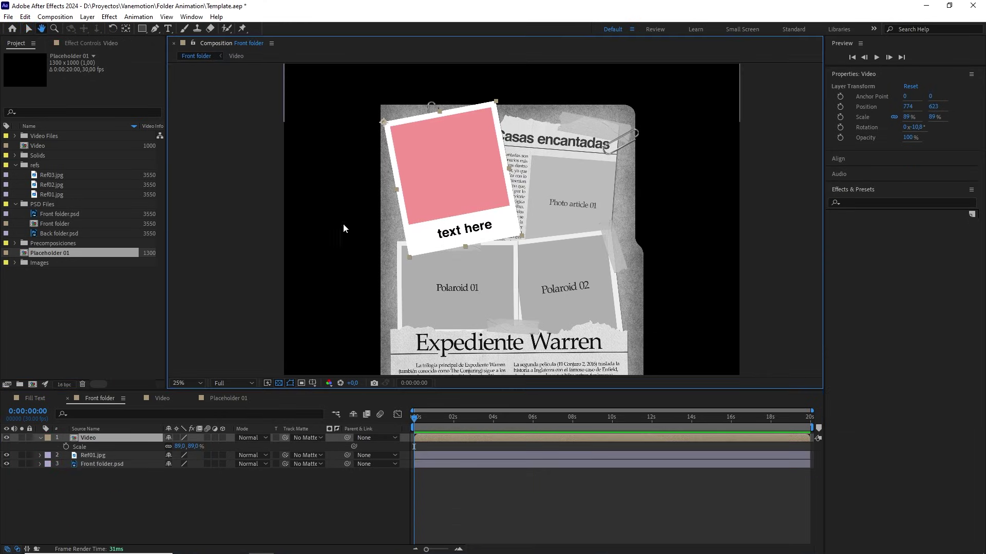
drag(88, 252, 101, 438)
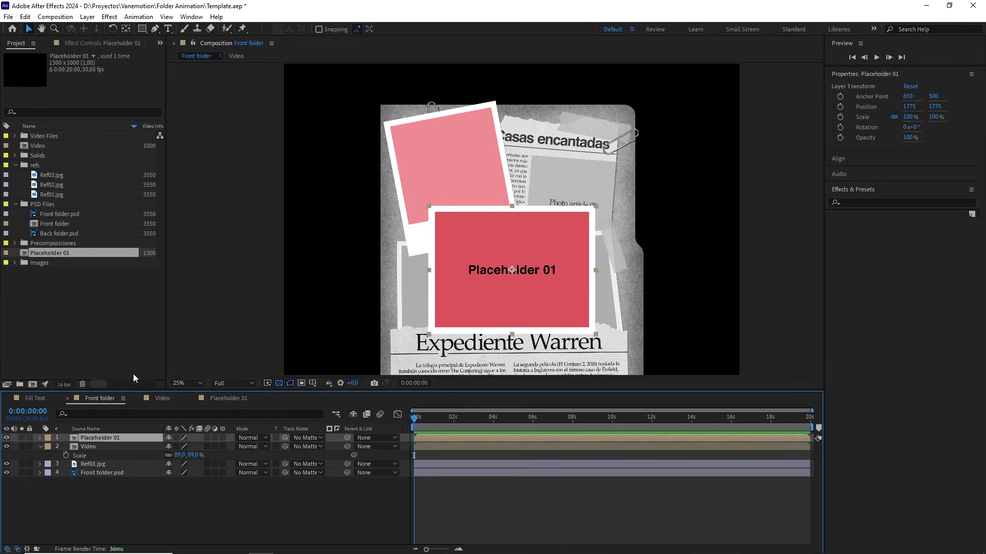
scroll(564, 235, up, 2)
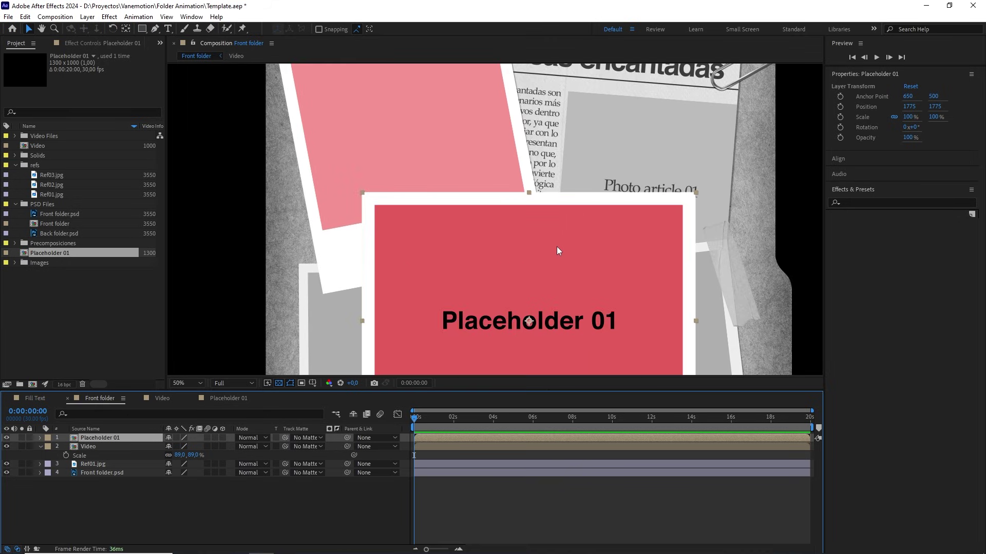
click(126, 29)
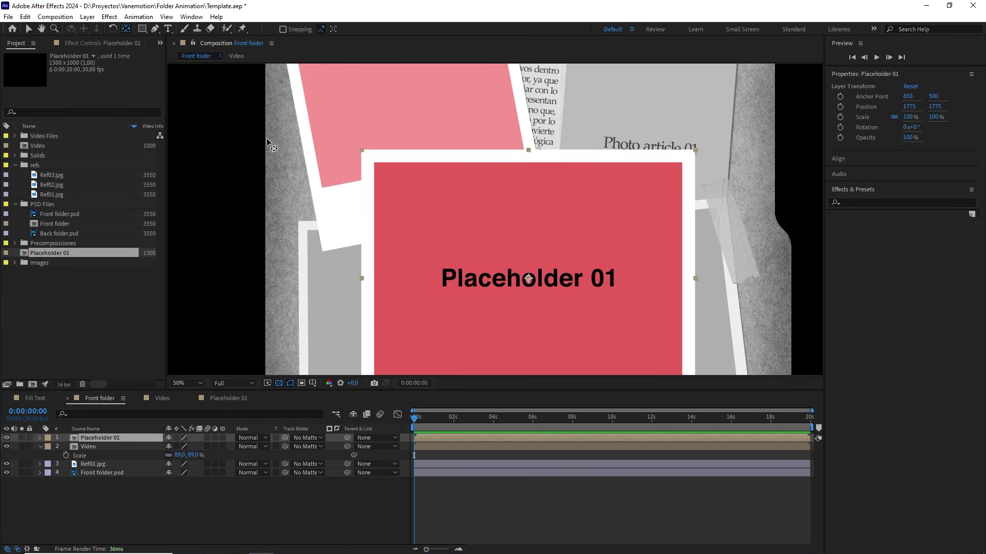
drag(529, 279, 366, 155)
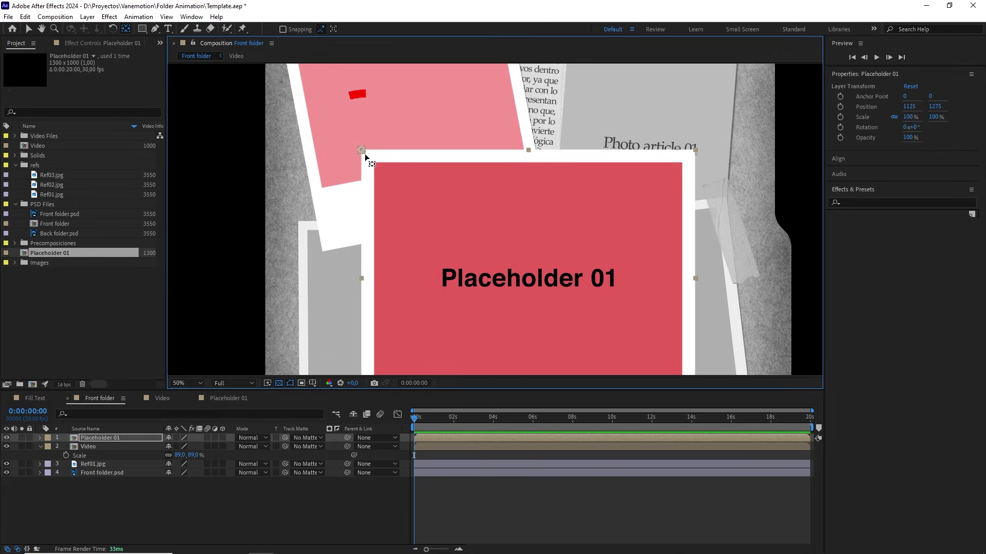
Step: Align the Placeholder 01 layer's upper-left corner with the reference Polaroid 01 frame, at position 879, 1553
key(v)
scroll(390, 179, up, 1)
drag(333, 145, 542, 228)
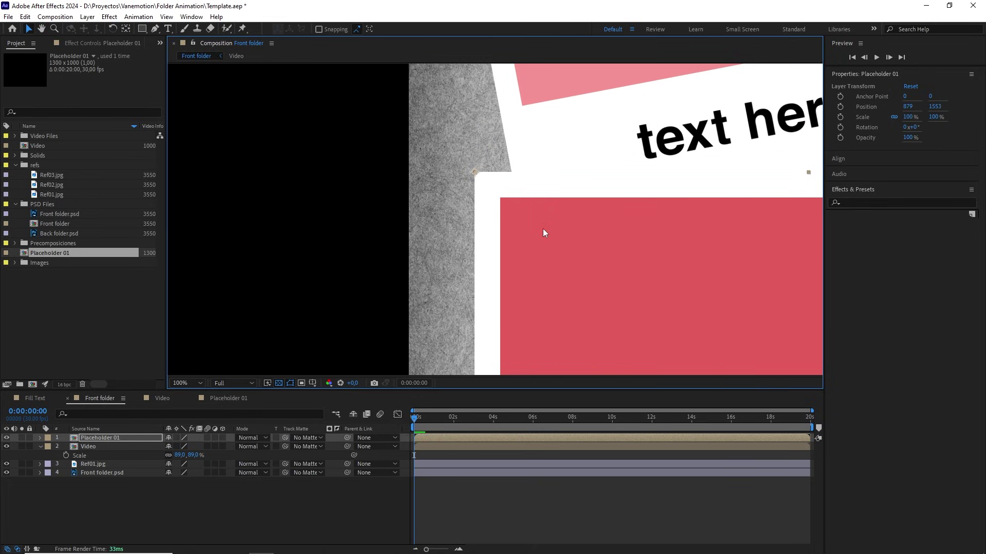
scroll(544, 230, down, 1)
drag(678, 266, 500, 205)
Step: Set the Placeholder 01 layer's scale to 73% to match the width of the reference Polaroid 01
key(s)
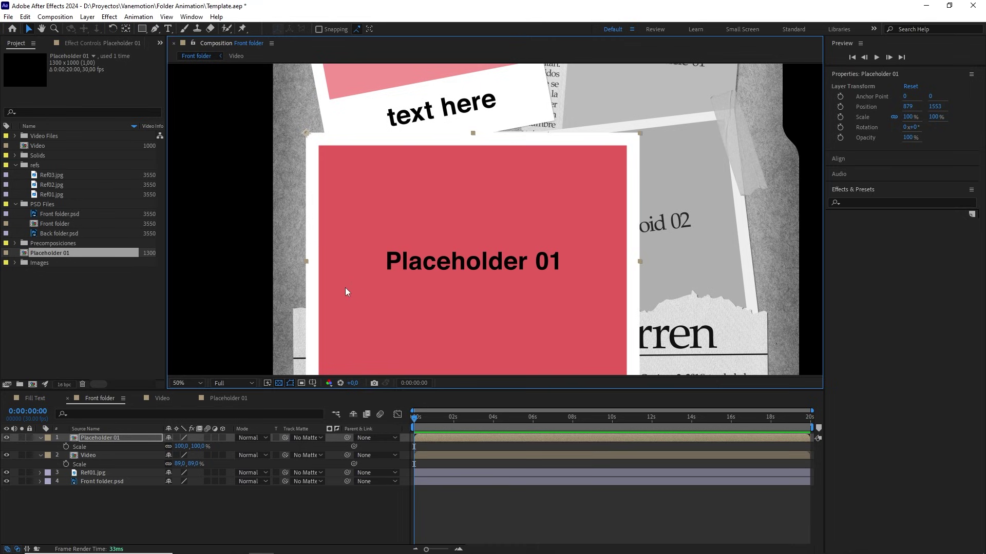
drag(197, 446, 187, 447)
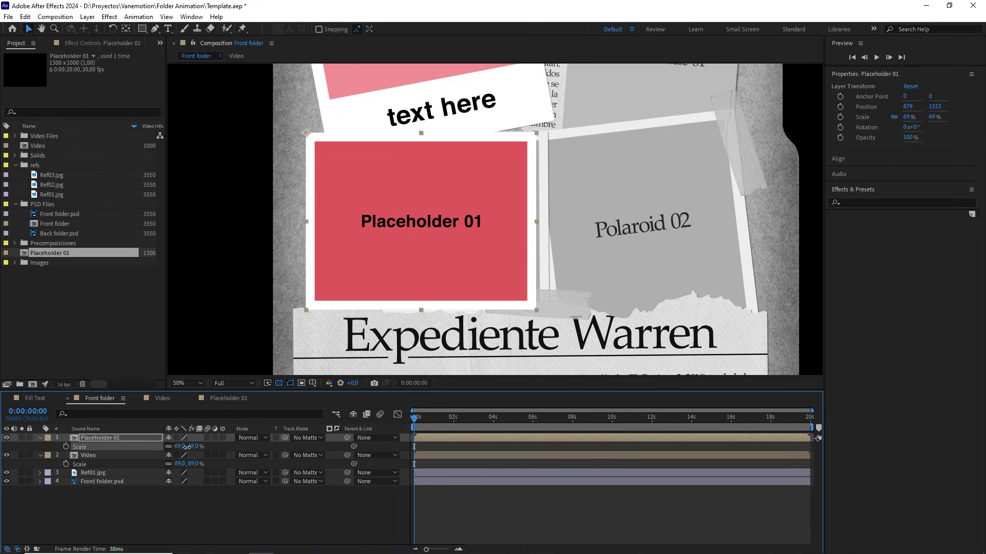
click(188, 452)
click(192, 446)
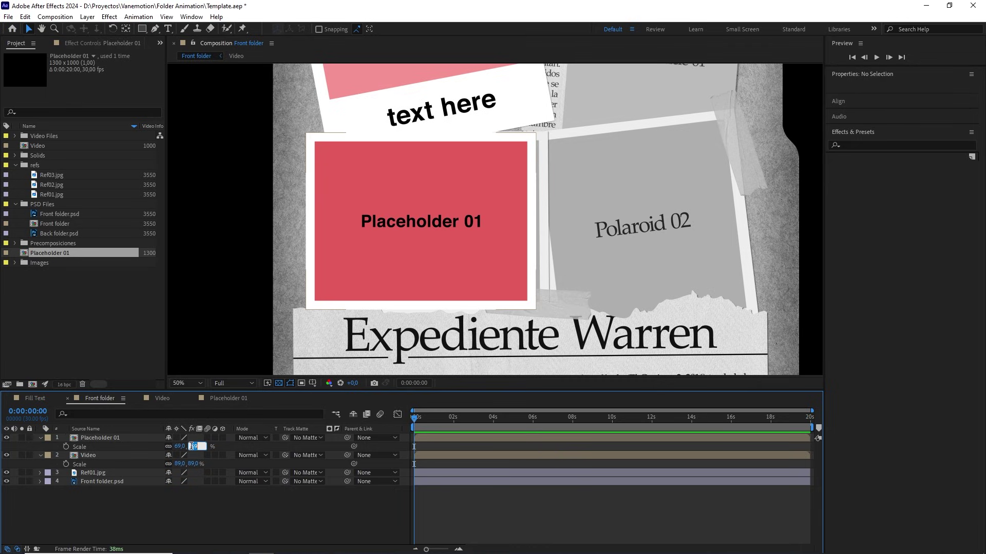
text(73)
key(Return)
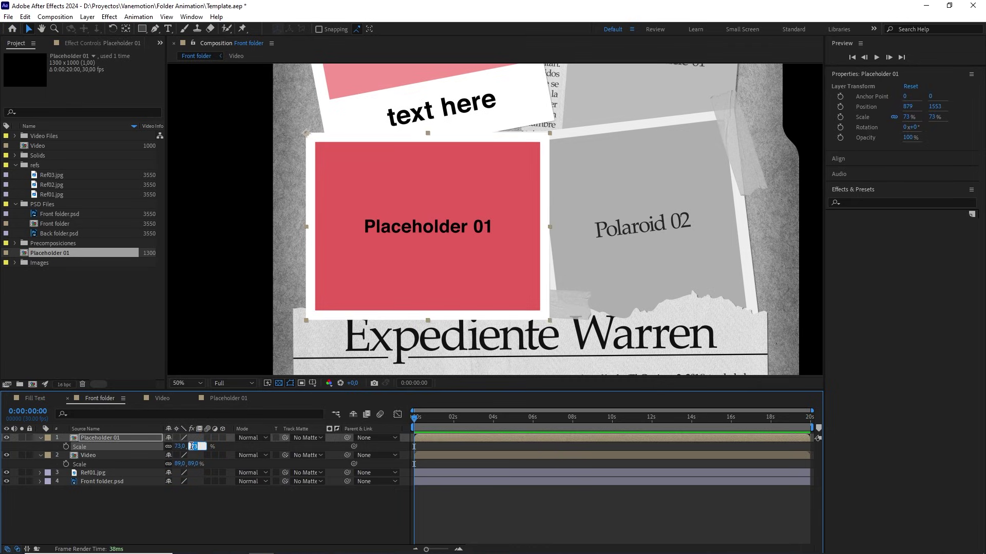
Step: Create a new 1000 × 1000 px composition named Placeholder 02, keeping 30 fps and the 20-second duration
scroll(383, 255, down, 2)
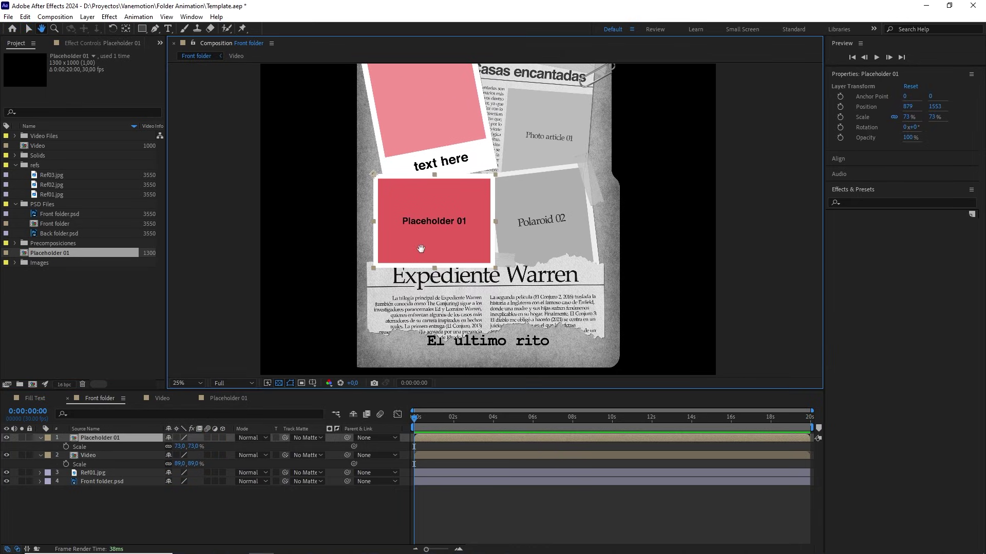
click(62, 314)
click(55, 16)
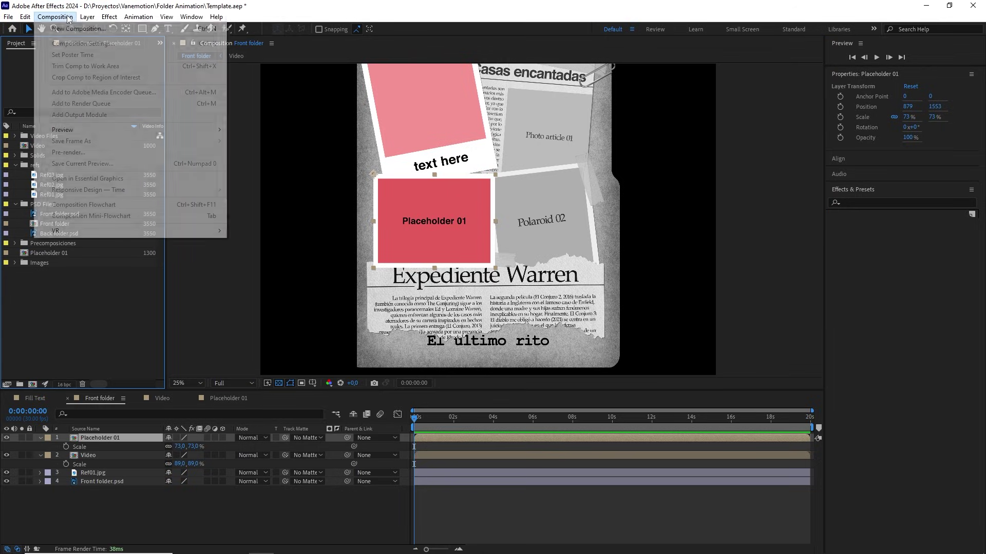
click(67, 30)
text(Place)
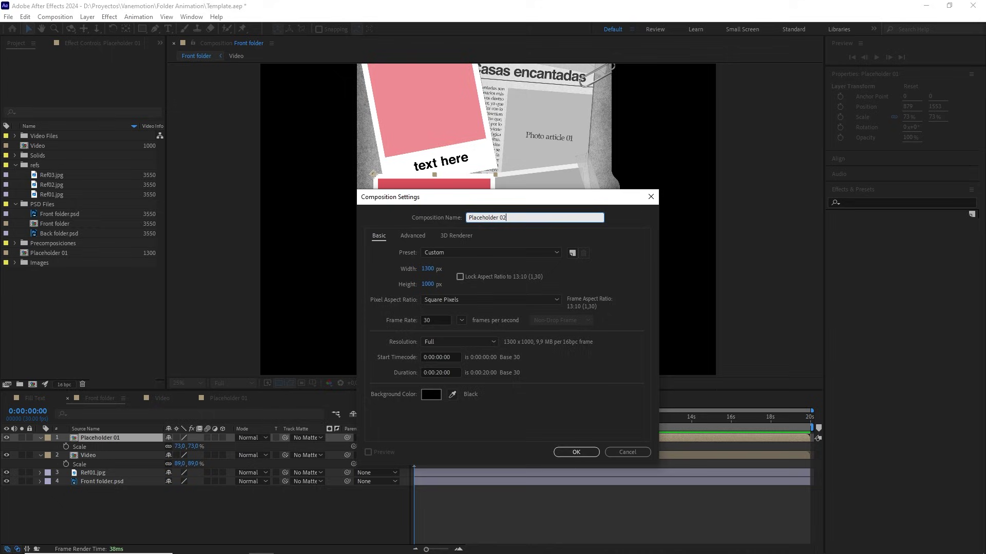
text(holder 02)
click(446, 268)
text(1000)
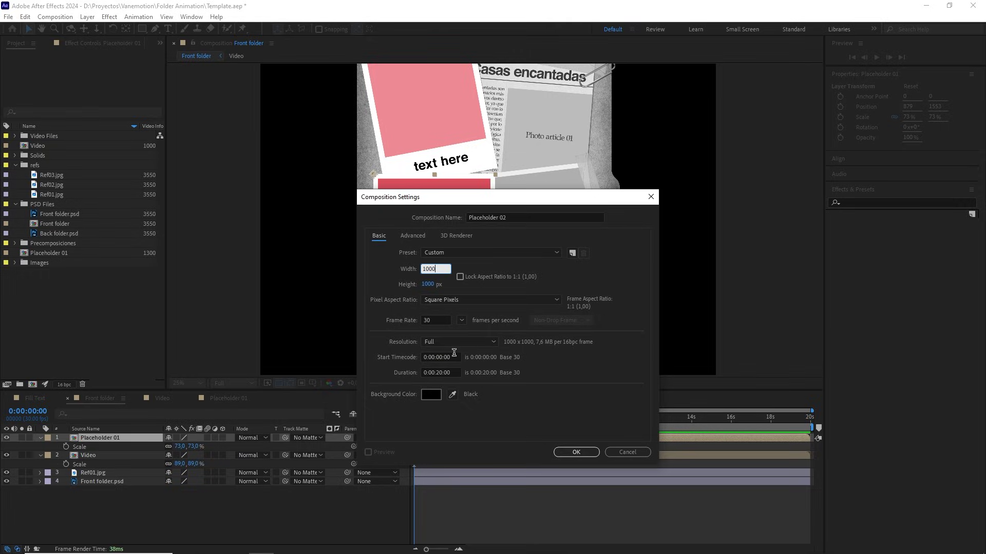
click(576, 452)
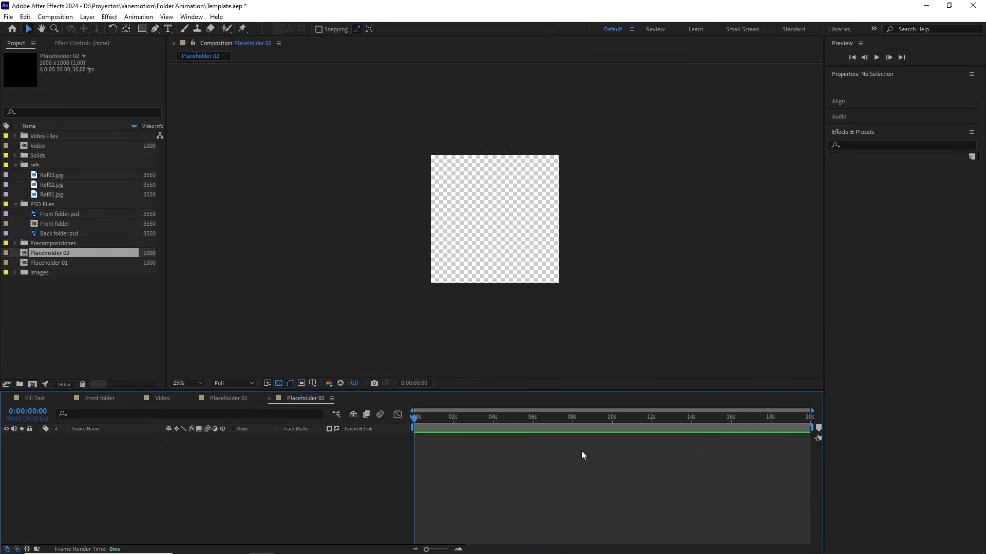
Step: Add a white 1000 × 1000 px solid named frame to the Placeholder 02 composition
right_click(192, 516)
mouse_move(221, 390)
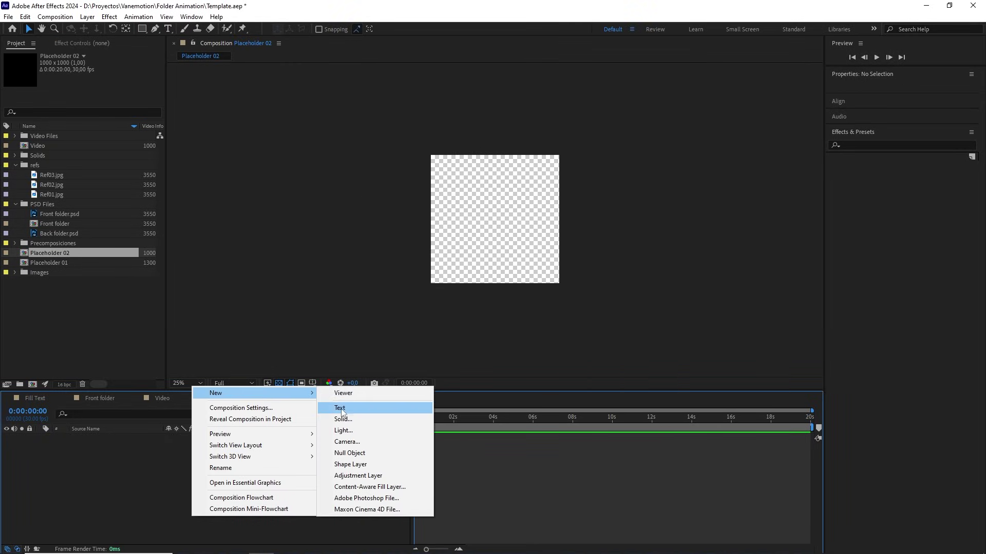
click(343, 419)
text(frame)
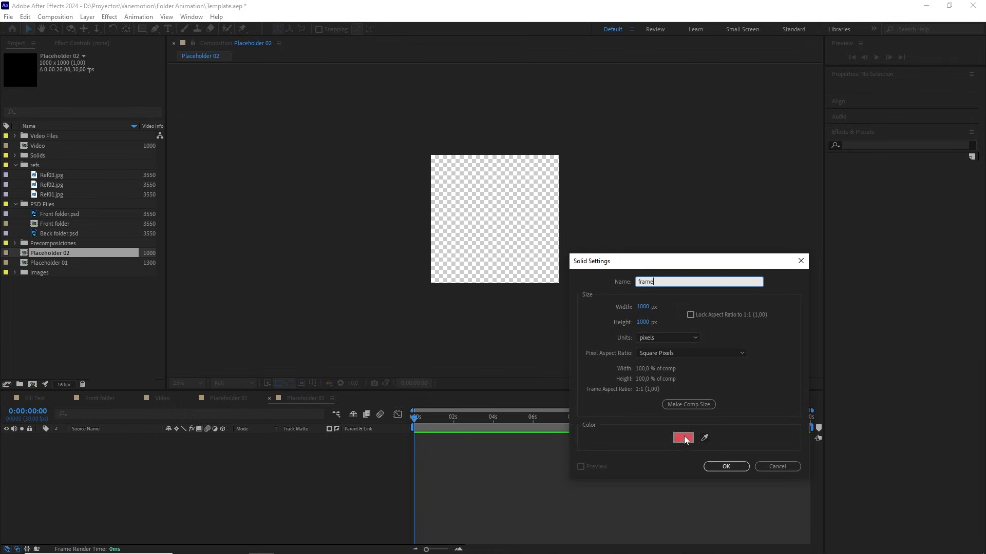
click(684, 436)
drag(360, 269, 323, 246)
click(574, 259)
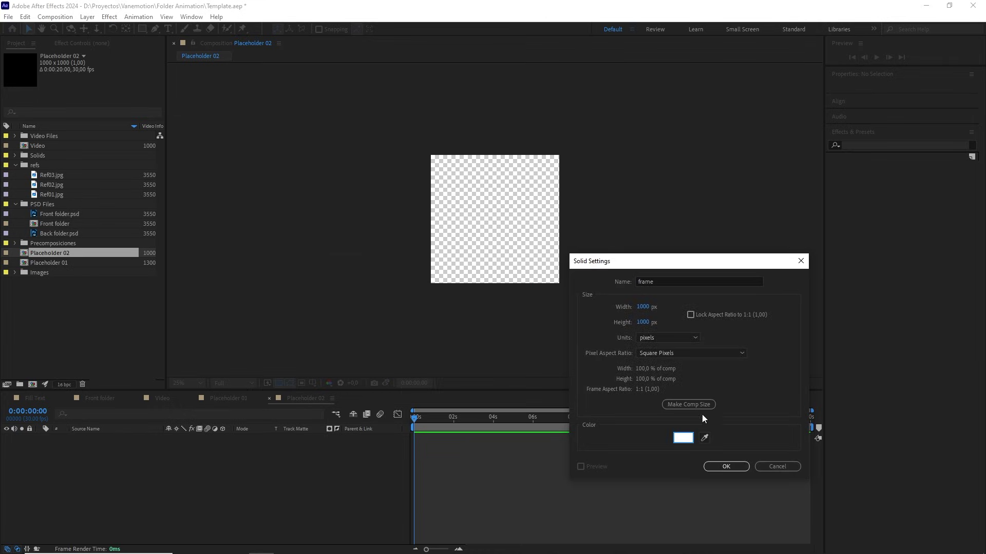
click(723, 469)
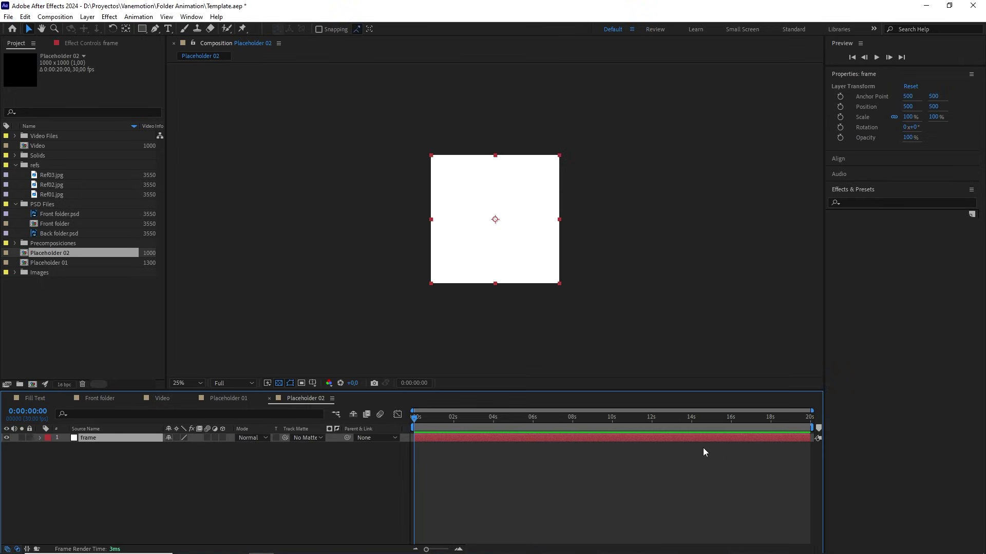
Step: Cut a border from the frame solid with a full-layer rectangular mask set to Subtract and -50 px expansion
double_click(142, 28)
click(57, 455)
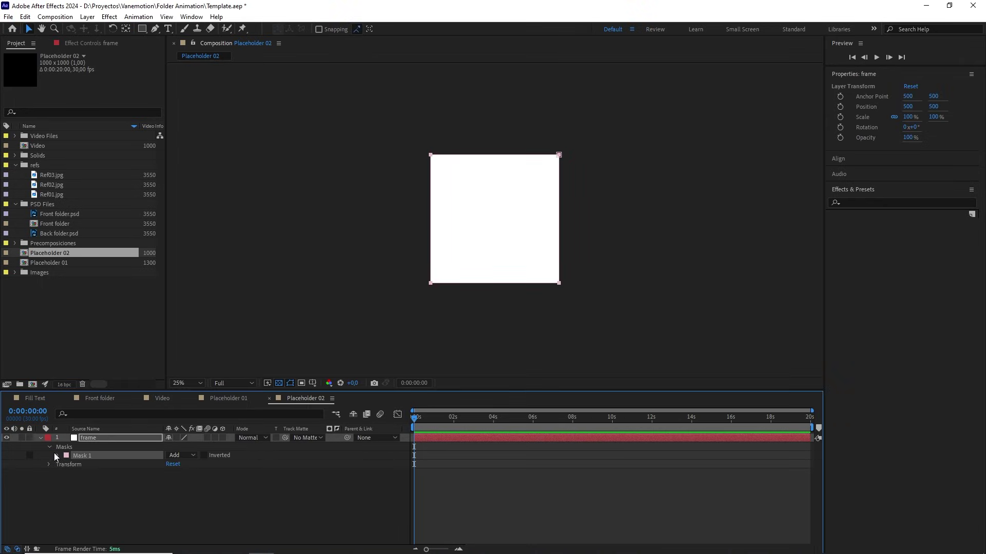
click(171, 490)
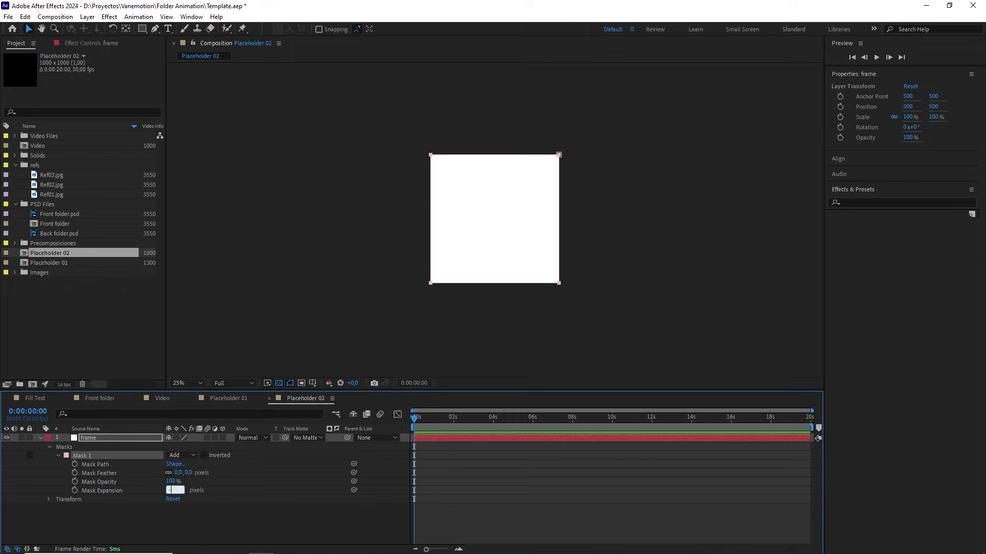
text(-50)
click(179, 456)
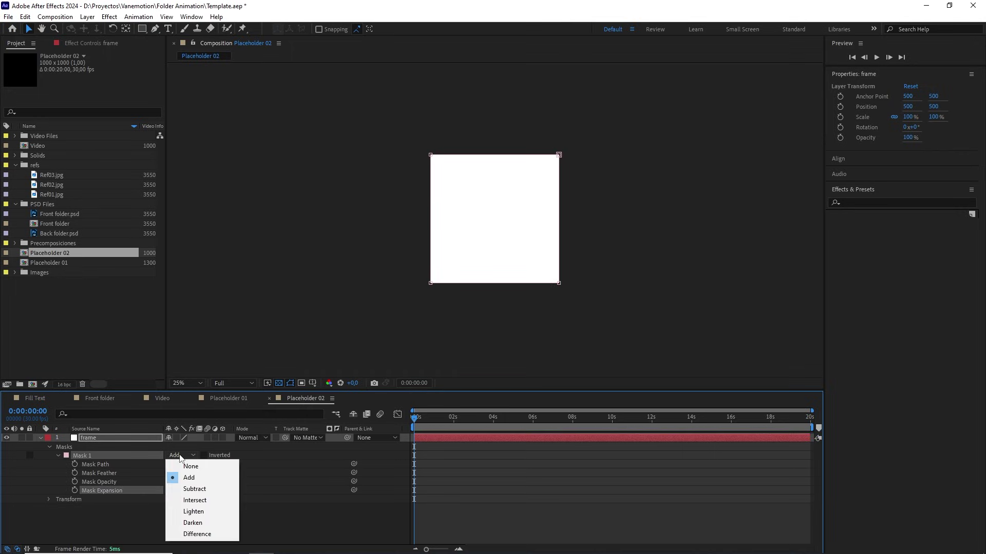
click(208, 490)
click(269, 494)
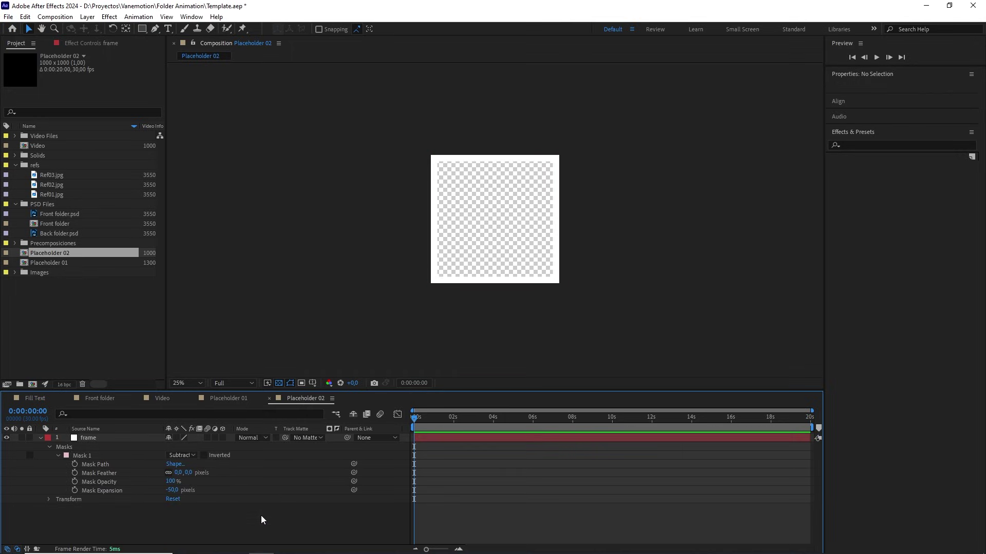
Step: Add a 1000 × 1000 px blue solid in color 54A6C1 and send it beneath the frame layer
right_click(261, 516)
mouse_move(308, 392)
click(411, 419)
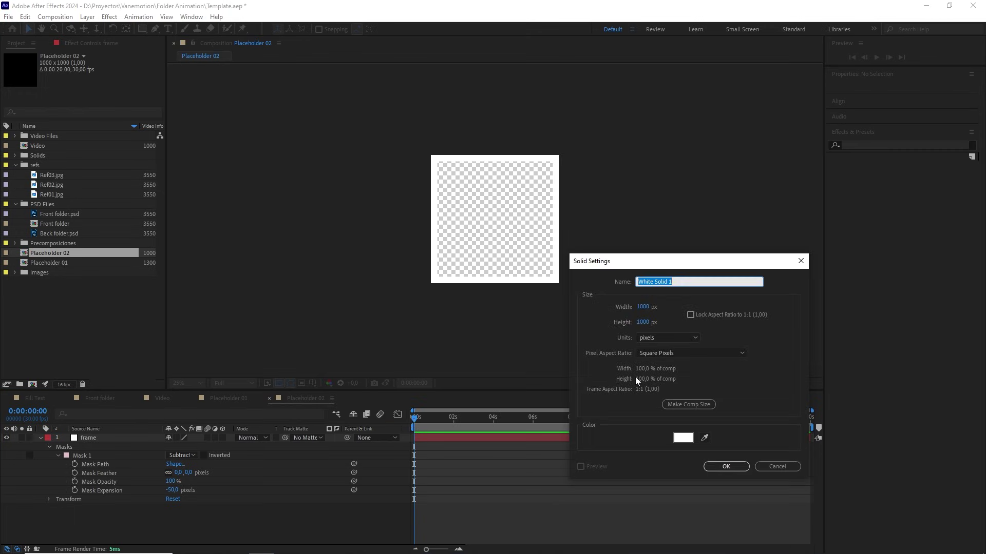
click(683, 438)
click(454, 304)
click(485, 329)
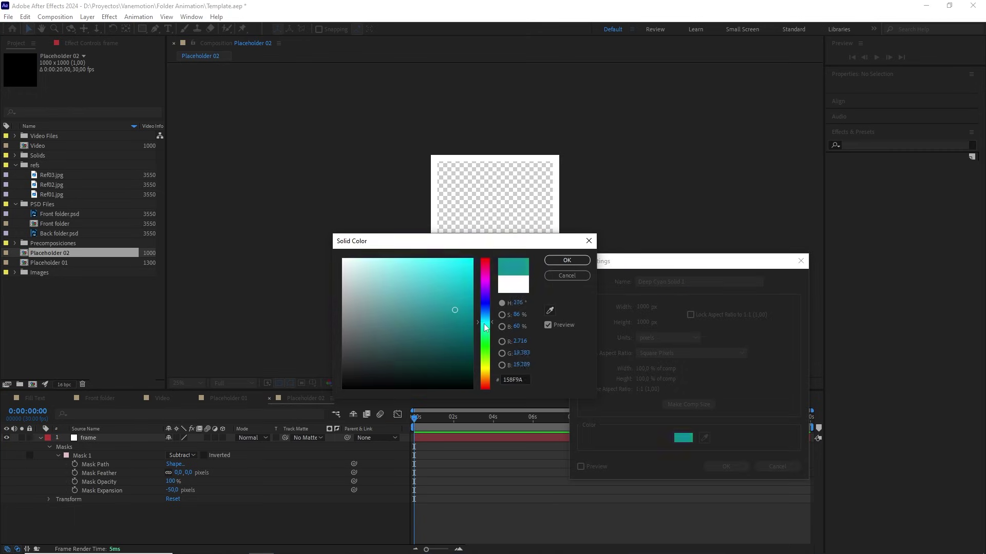
click(422, 299)
click(416, 290)
click(482, 318)
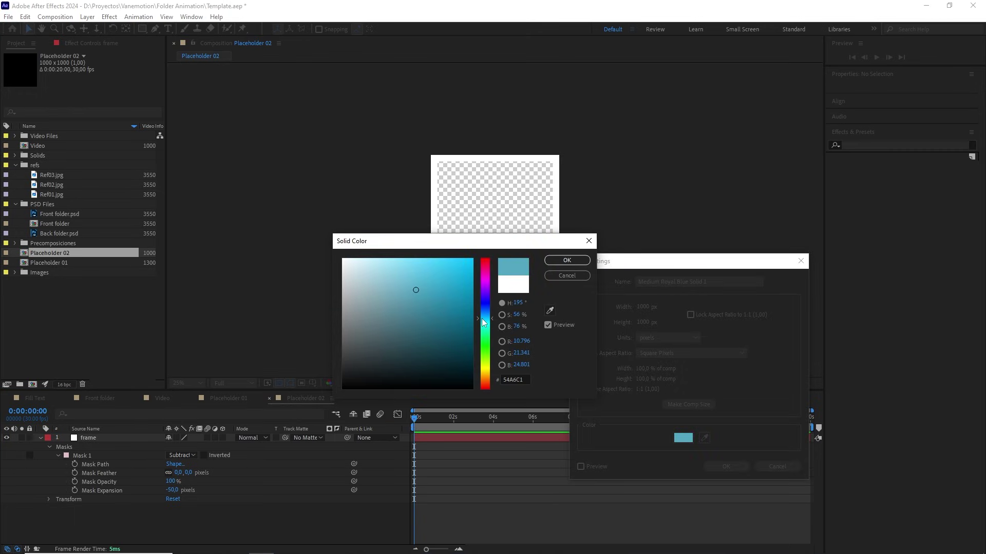
click(567, 260)
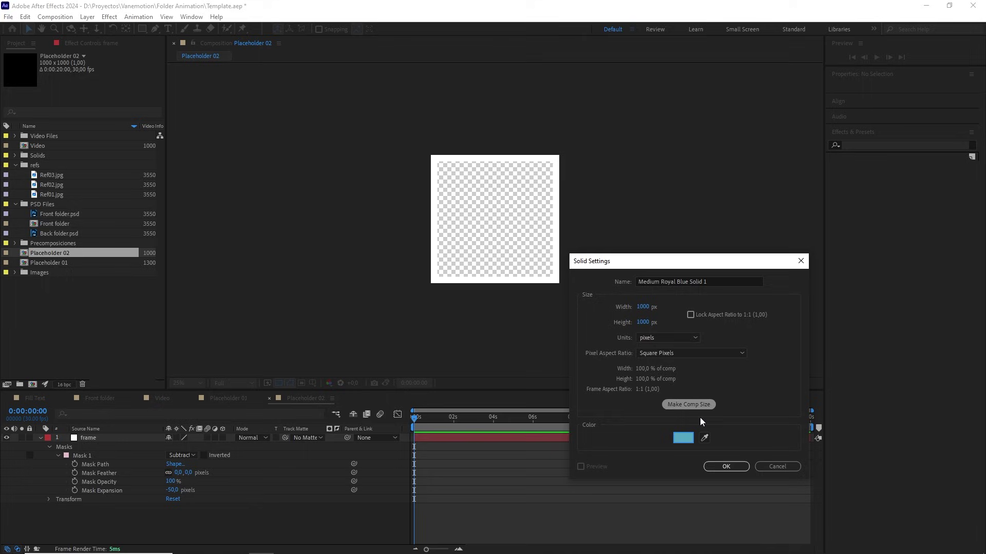
click(724, 469)
key(ctrl+shift+bracketleft)
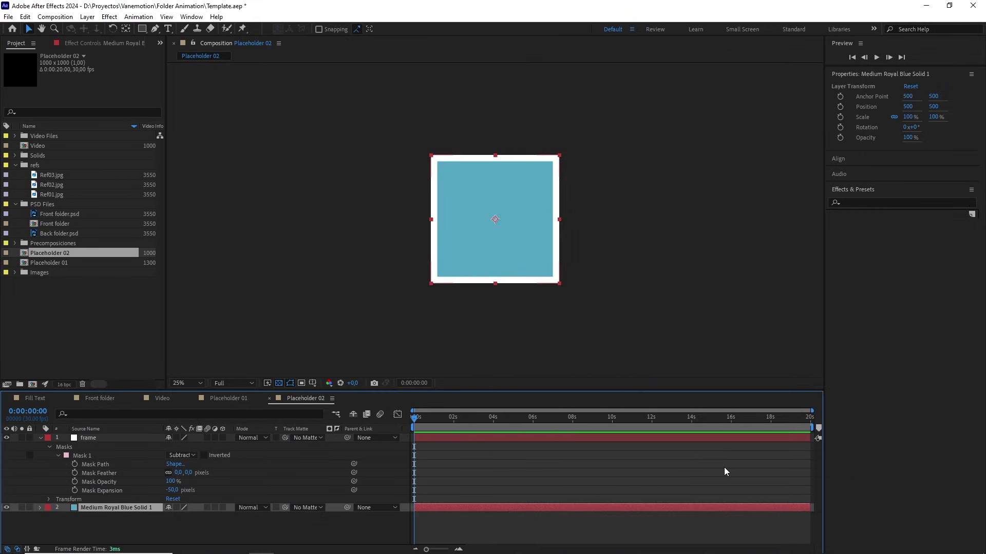
click(472, 451)
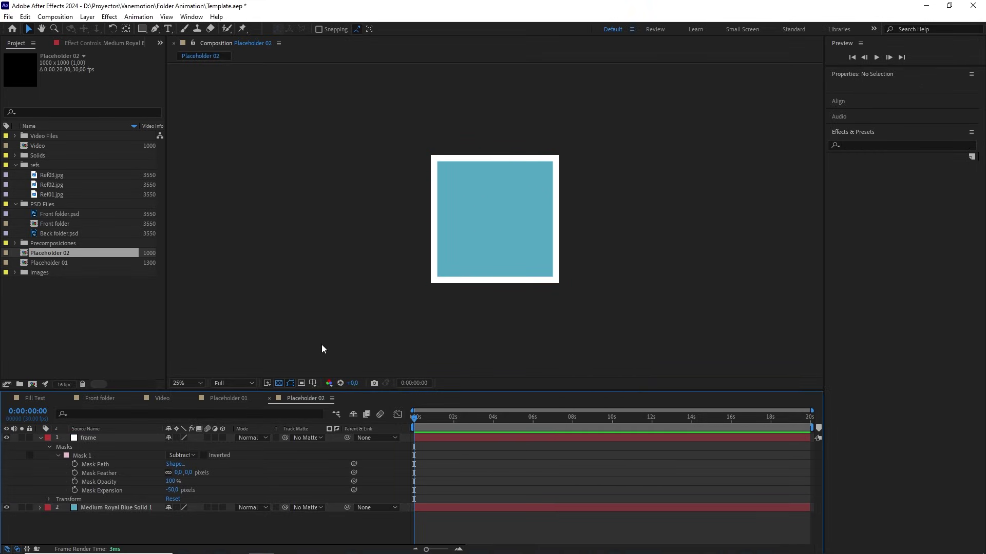
Step: Paste the copied Placeholder 01 text layer into the Placeholder 02 composition and center it at 500, 500
key(ctrl+v)
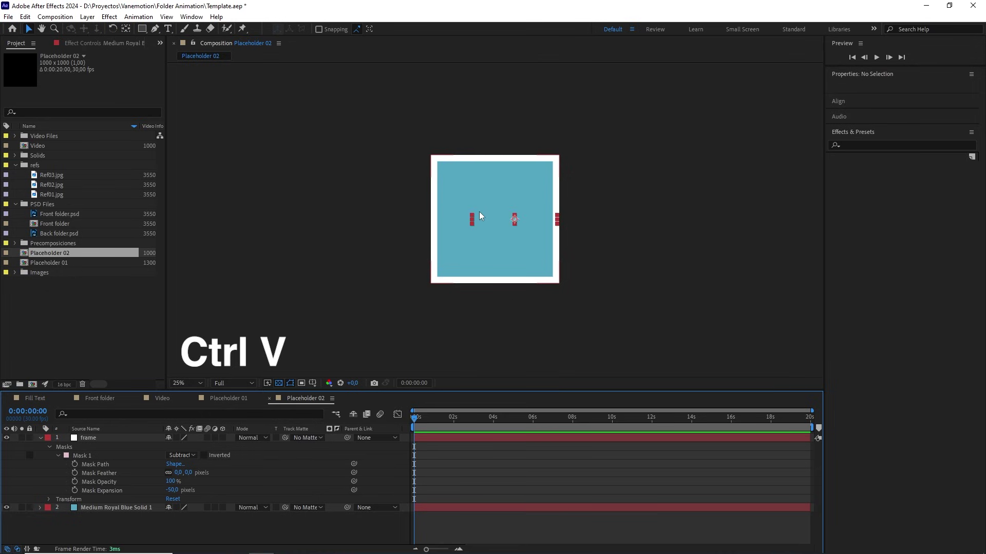
key(period)
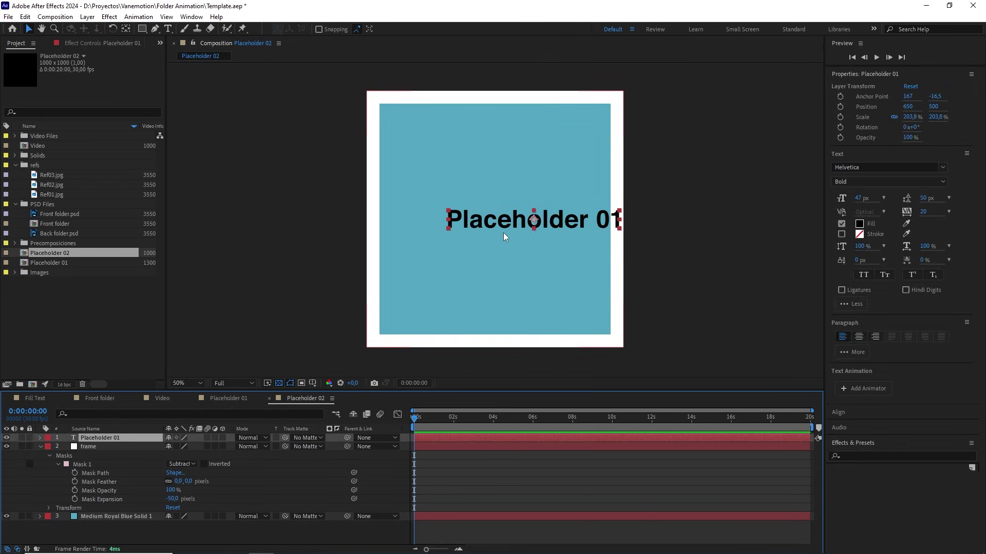
key(ctrl+Home)
Step: Change the pasted text to read Placeholder 02
double_click(568, 219)
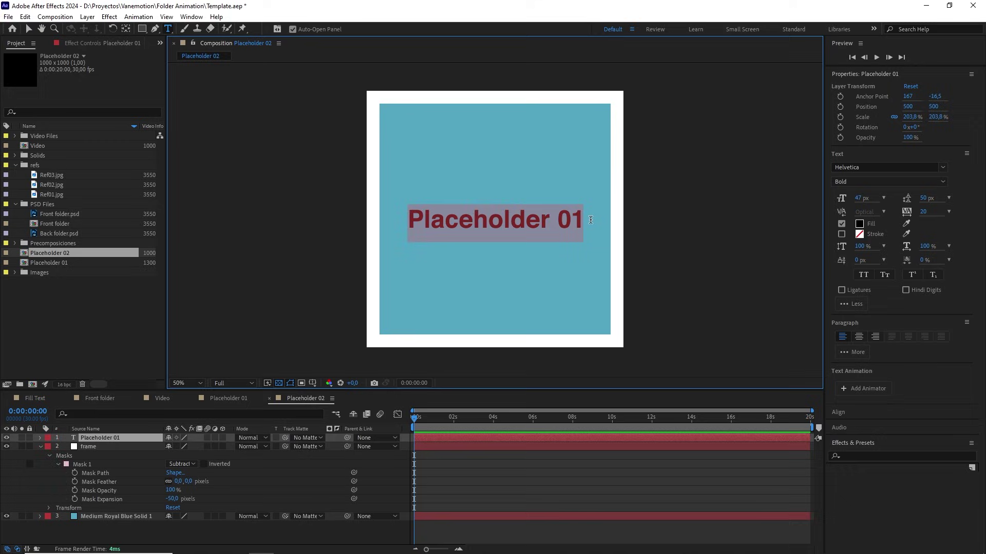
click(591, 220)
key(shift+Left)
text(2)
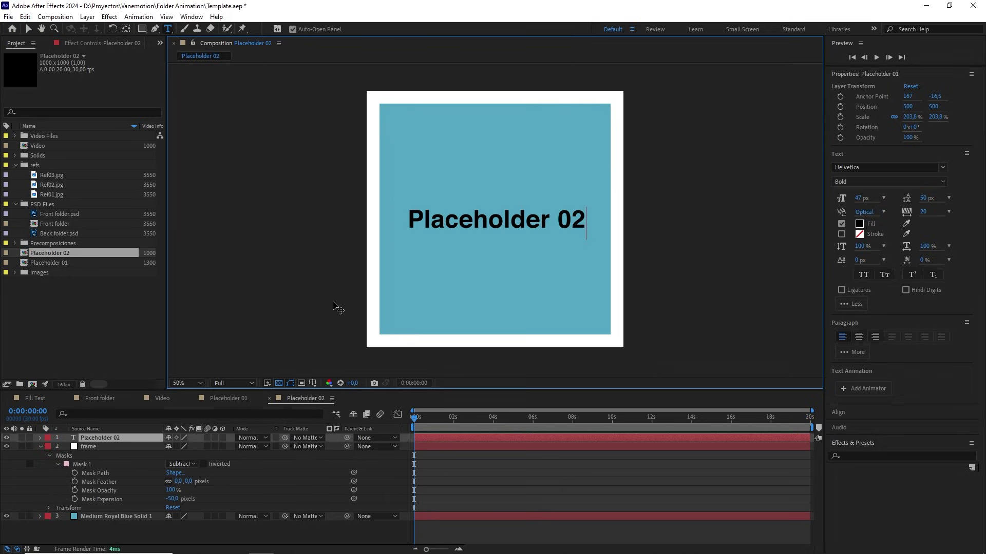
click(128, 436)
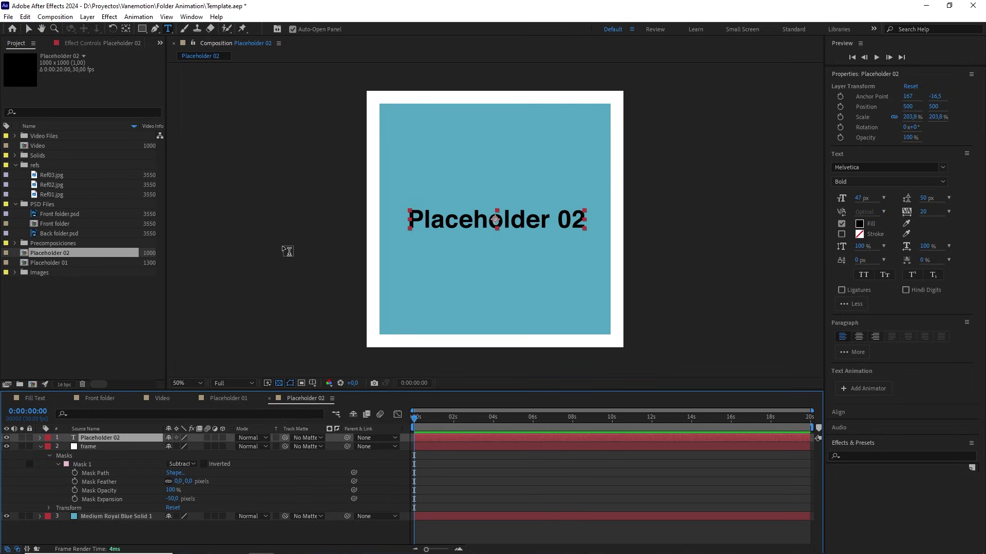
Step: Add Placeholder 02 as the top layer of the Front folder composition and snap its anchor point to its upper-right corner at 1000, 0
click(90, 399)
scroll(402, 258, down, 2)
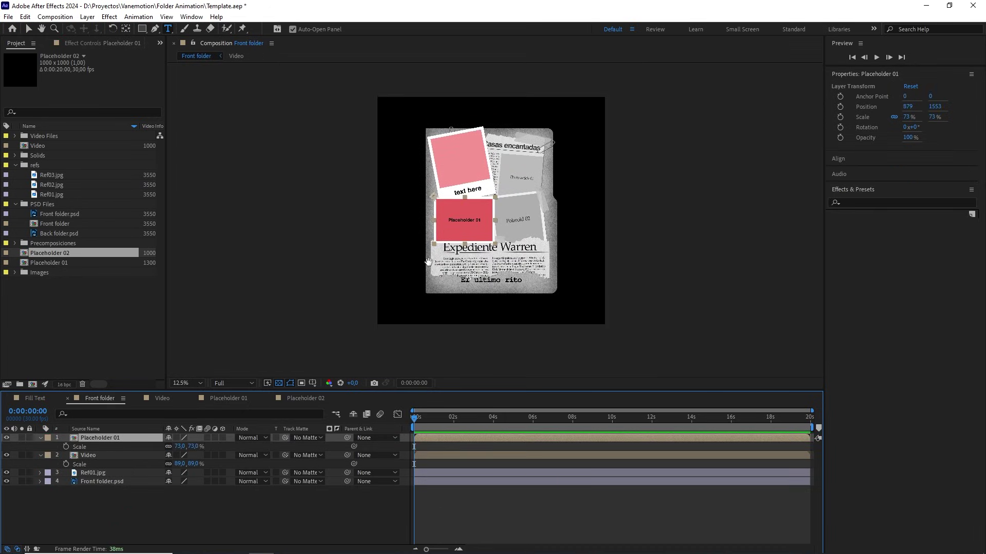
drag(78, 255, 100, 436)
scroll(501, 194, up, 2)
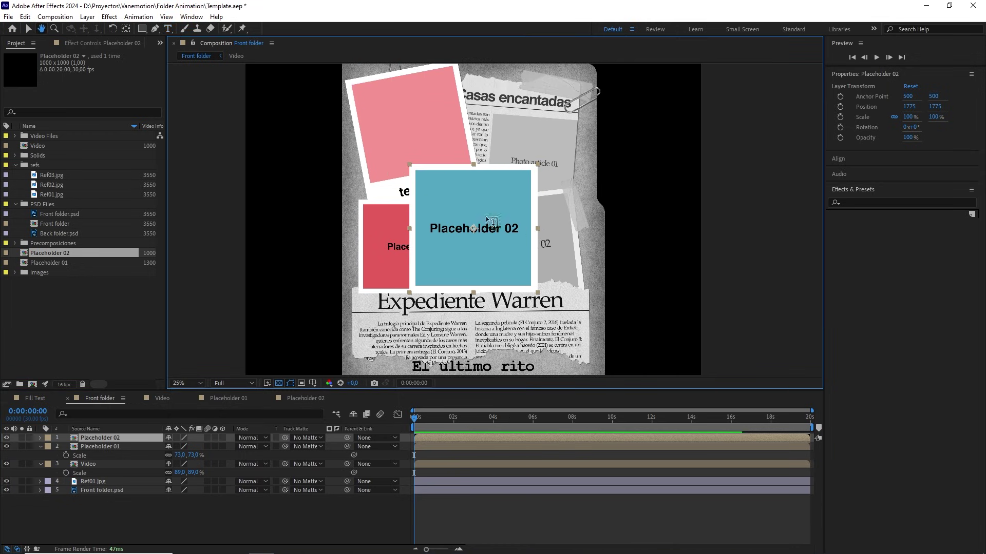
key(y)
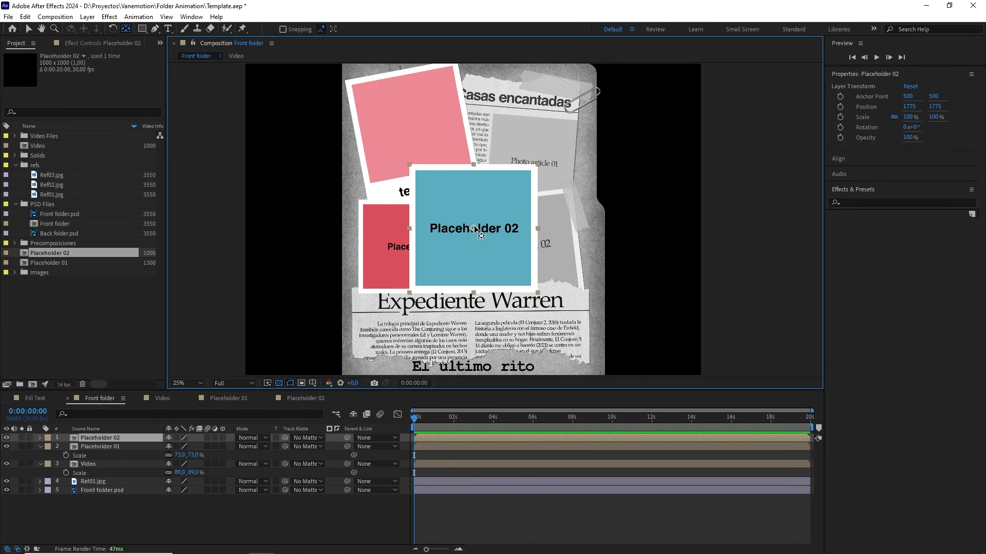
drag(478, 226, 538, 166)
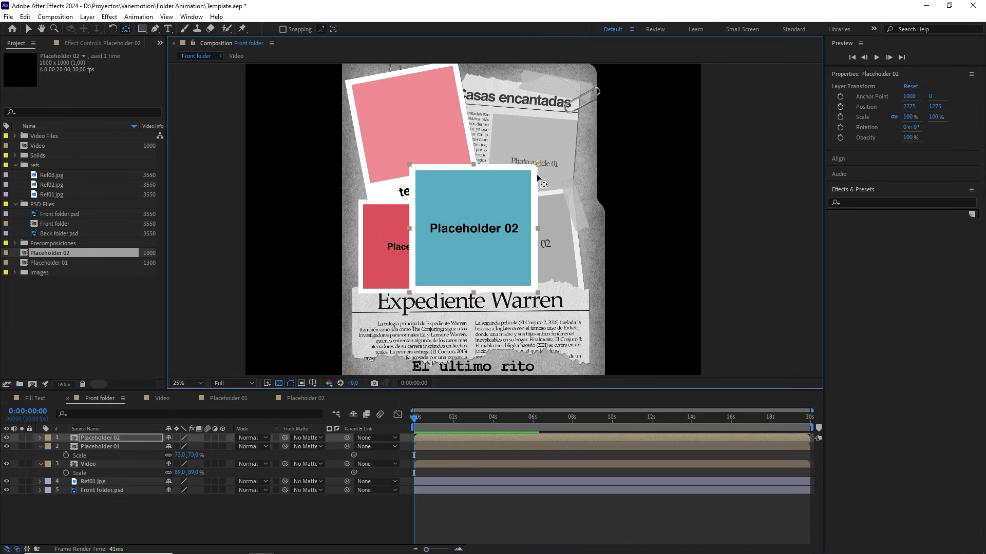
Step: Align the Placeholder 02 layer's upper-right corner with the reference Polaroid 02 frame, at position 2547, 1460
scroll(544, 189, up, 4)
drag(495, 197, 449, 286)
key(v)
drag(486, 207, 524, 256)
drag(573, 259, 593, 232)
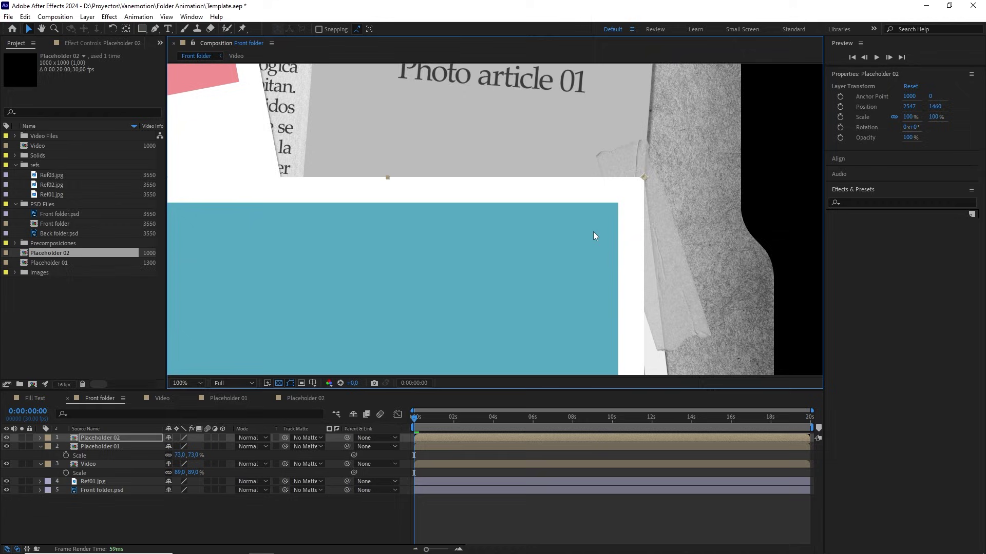
Step: Rotate the Placeholder 02 layer to about -6.5° to match the tilt of the reference Polaroid 02
key(comma)
key(comma)
drag(552, 271, 548, 239)
key(w)
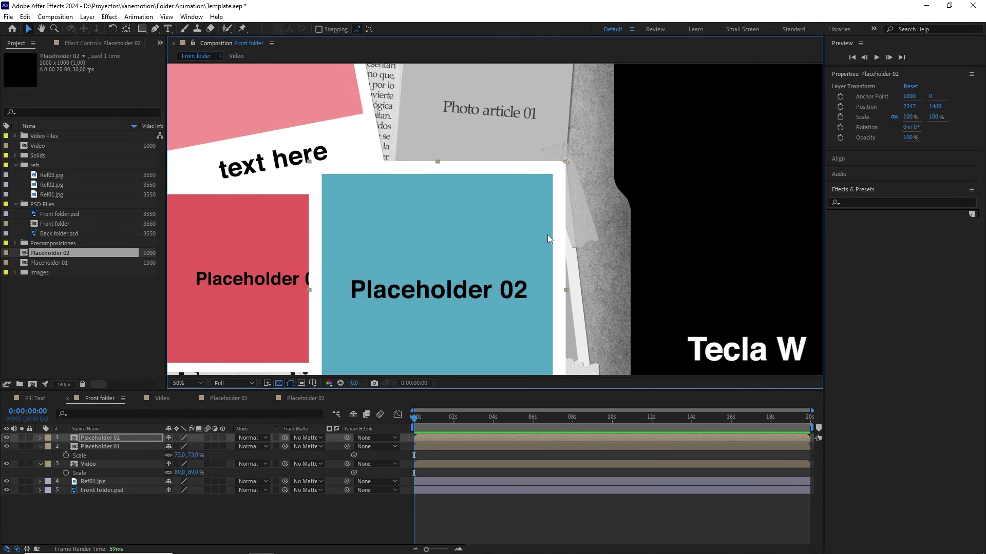
mouse_move(511, 302)
mouse_down()
mouse_move(639, 281)
mouse_move(427, 276)
mouse_move(501, 293)
mouse_move(565, 290)
mouse_move(520, 290)
mouse_move(529, 297)
mouse_up()
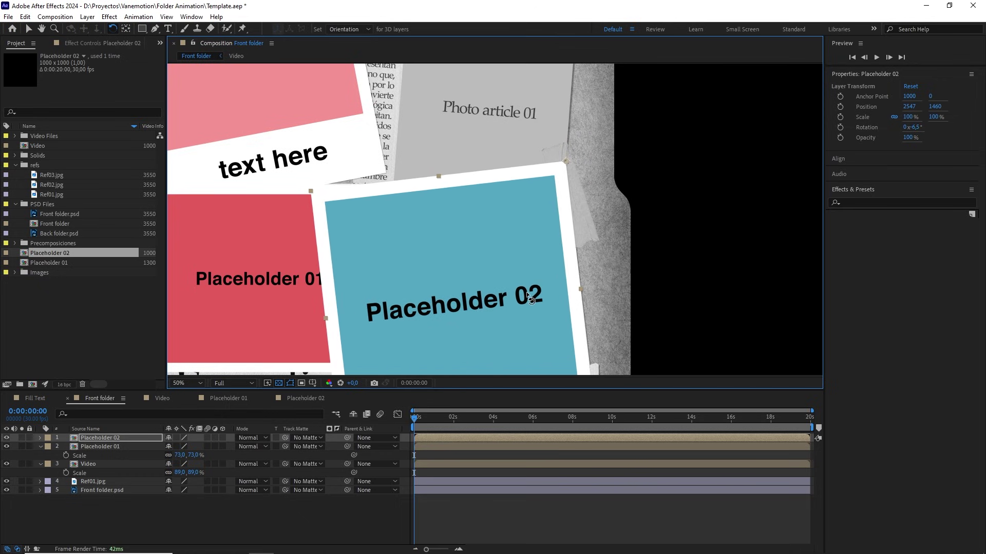
key(w)
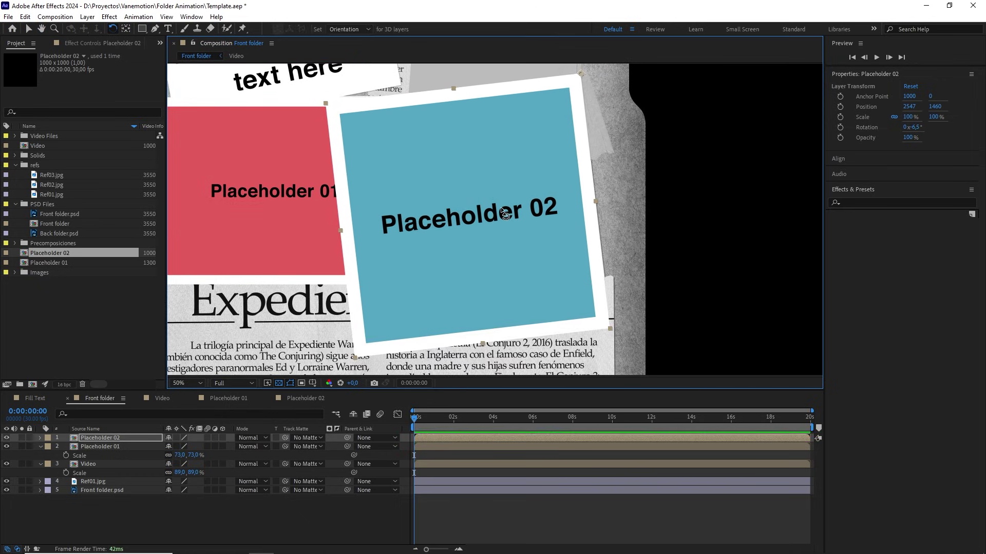
Step: Set the Placeholder 02 layer's scale to 81% to match the size of the reference Polaroid 02
key(s)
click(202, 446)
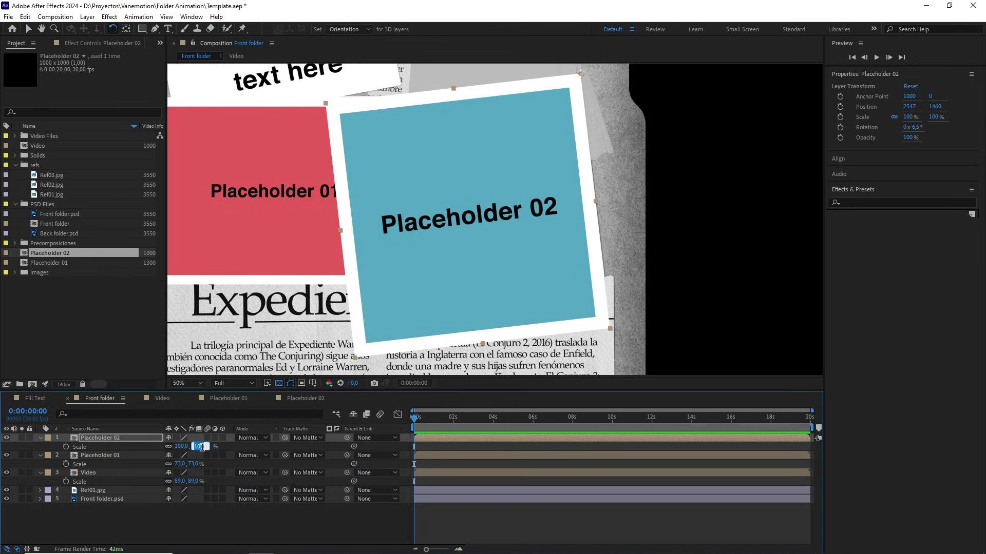
text(74)
key(Return)
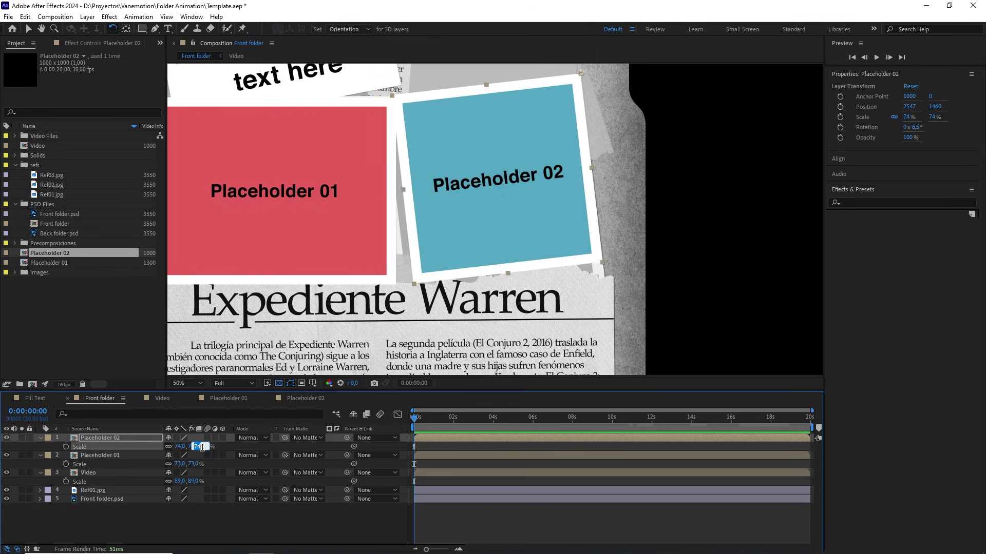
key(Up)
key(Up)
key(Up)
key(Up)
key(Up)
key(Up)
key(Up)
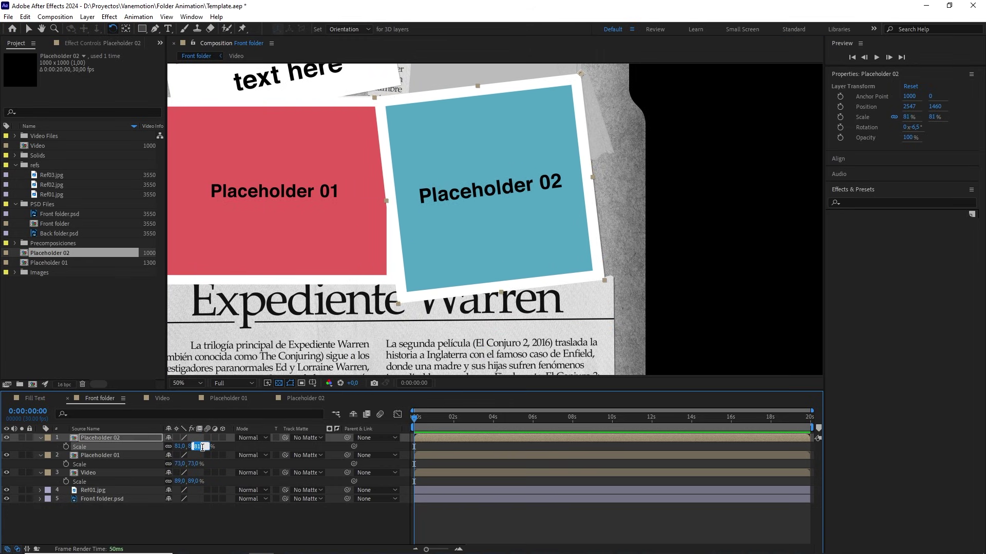
click(141, 441)
scroll(435, 292, down, 3)
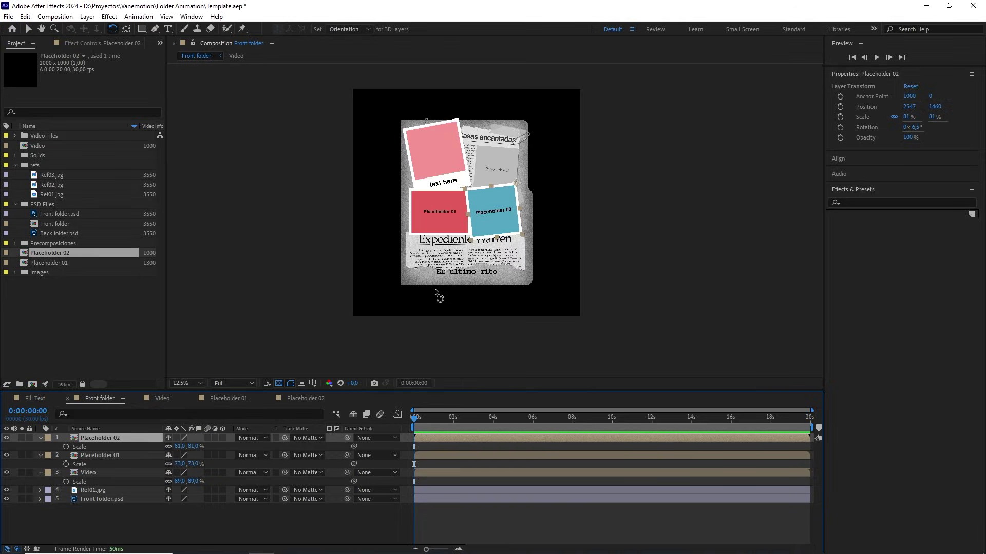
drag(491, 213, 503, 229)
scroll(493, 248, up, 1)
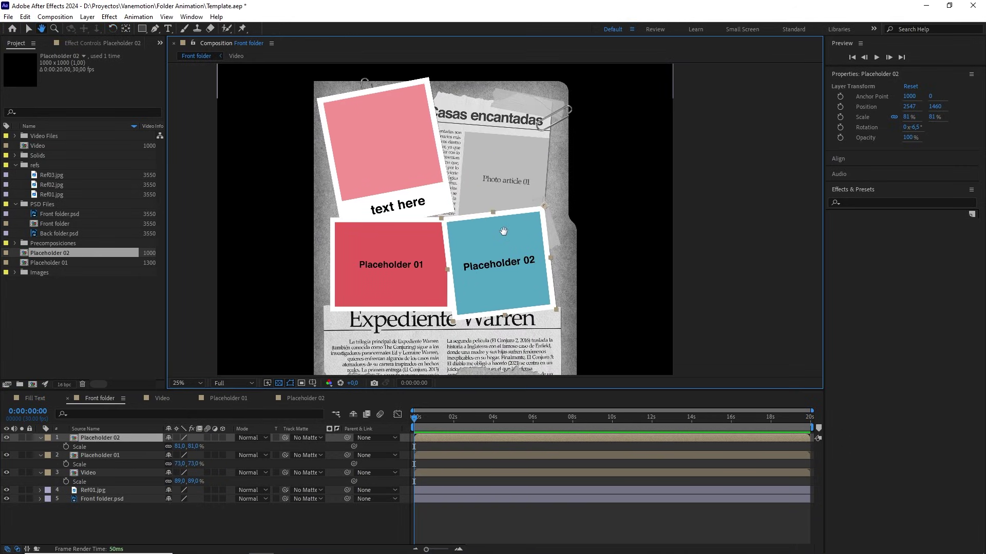
Step: Create a new composition named "article 01" at 2000 × 2000 px
click(55, 16)
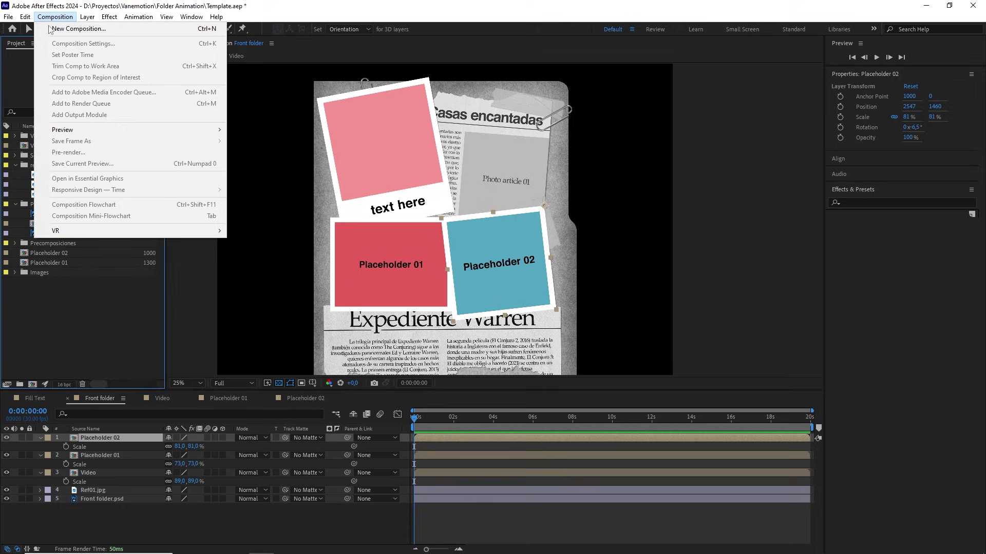
click(72, 29)
text(arti)
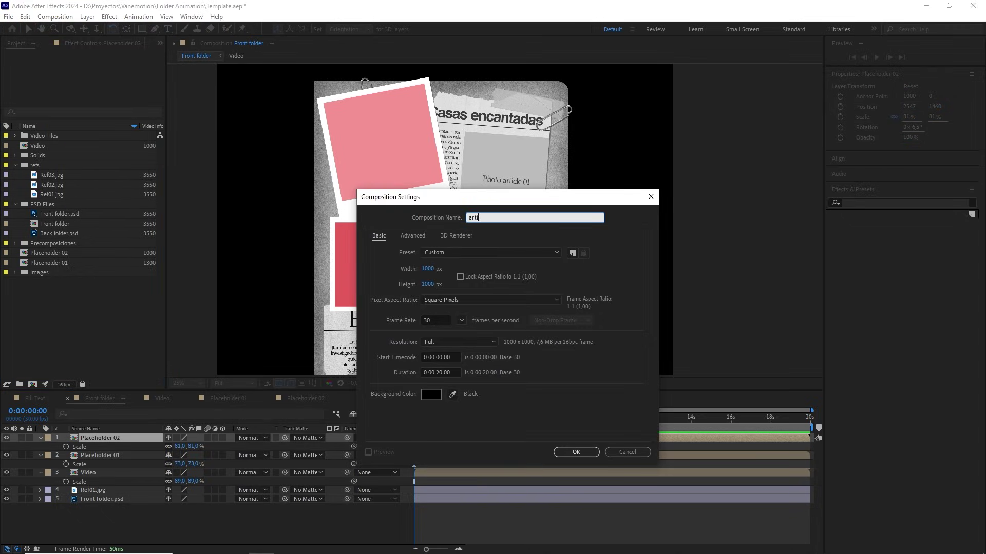
text(cle 01)
click(427, 268)
text(2000)
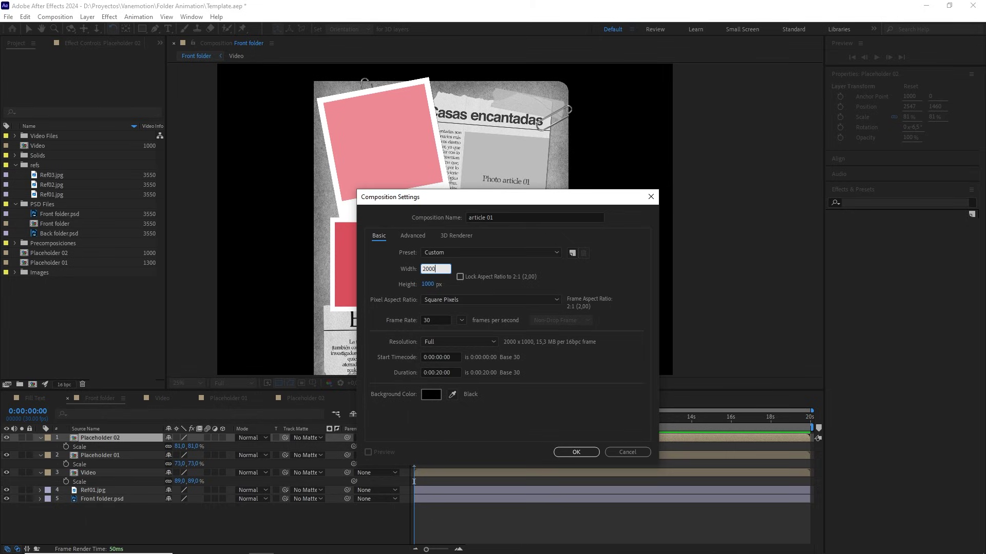
click(427, 283)
text(2000)
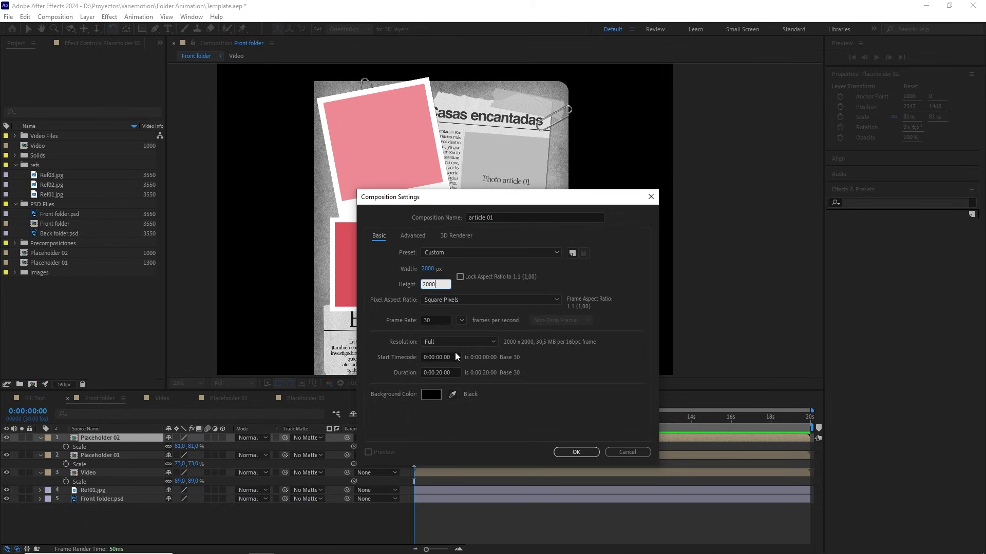
click(572, 454)
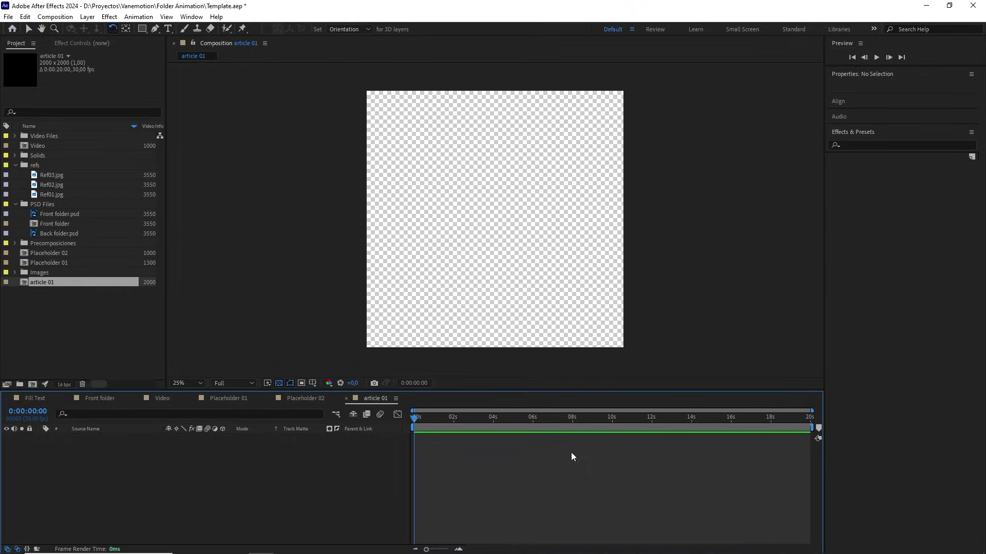
Step: Add Mask 03.png from the PNG Files folder to the article 01 composition and set its scale to 50%
click(14, 272)
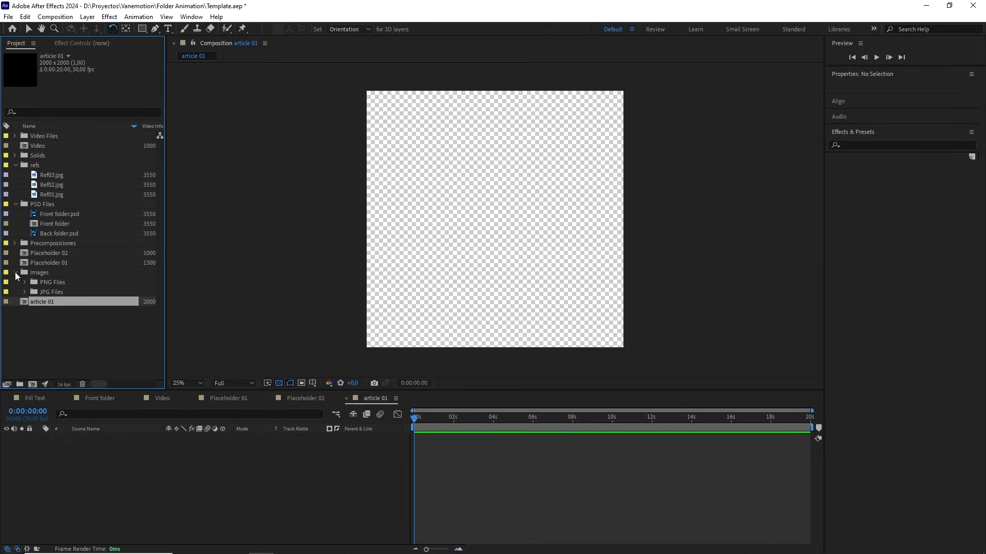
click(24, 281)
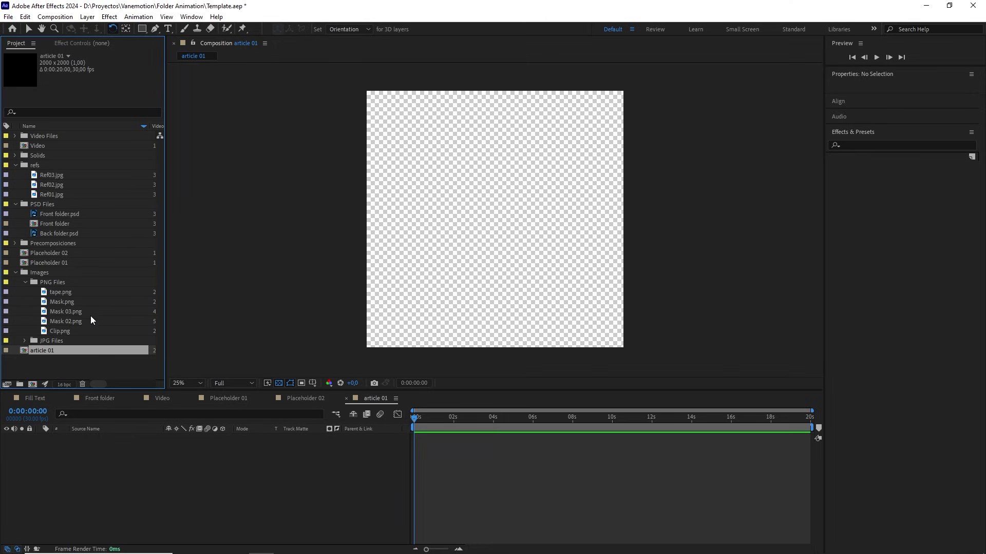
drag(69, 312, 118, 458)
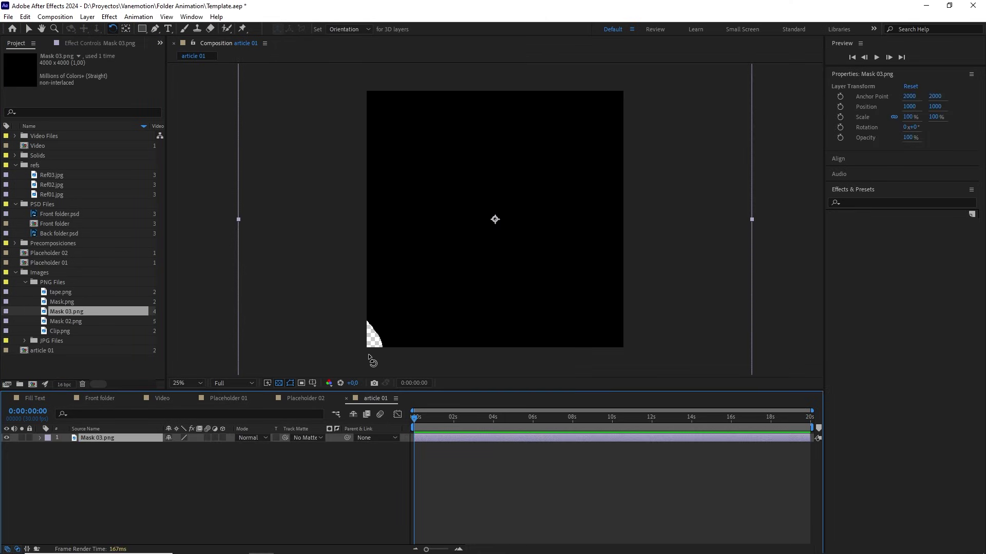
key(s)
drag(193, 447, 164, 446)
click(194, 447)
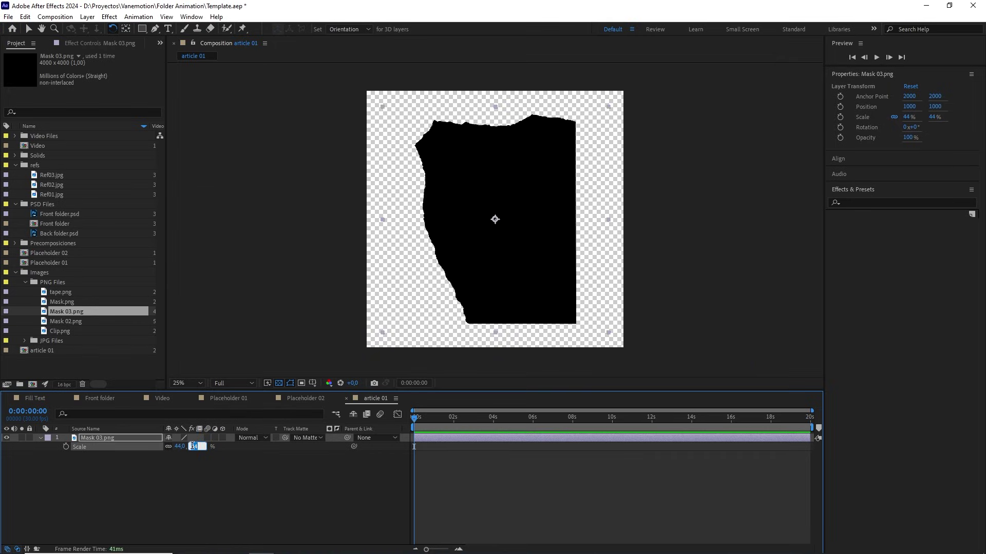
text(50)
key(Return)
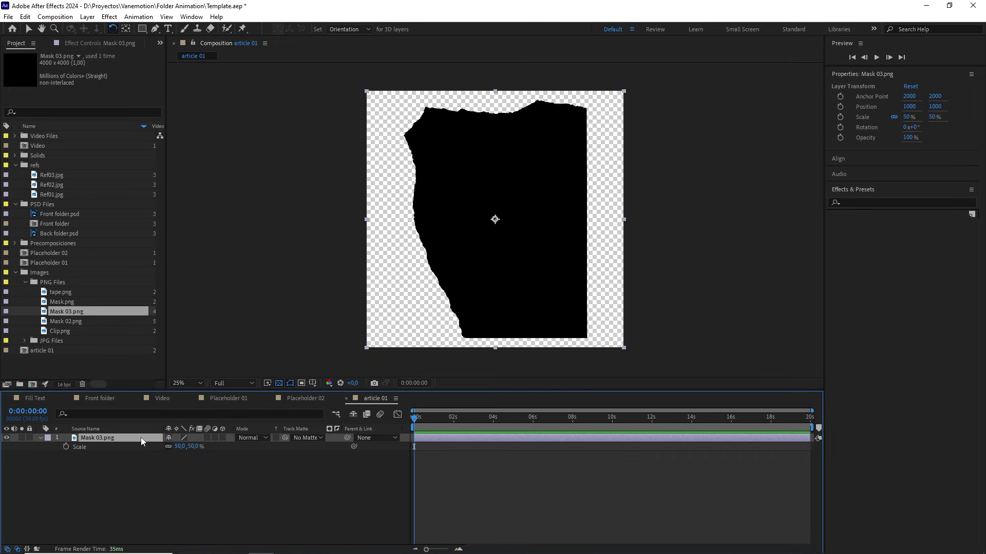
Step: Place Paper texture.jpg above the Mask 03 layer and scale it proportionally to about 40.8%, just covering the composition
click(26, 339)
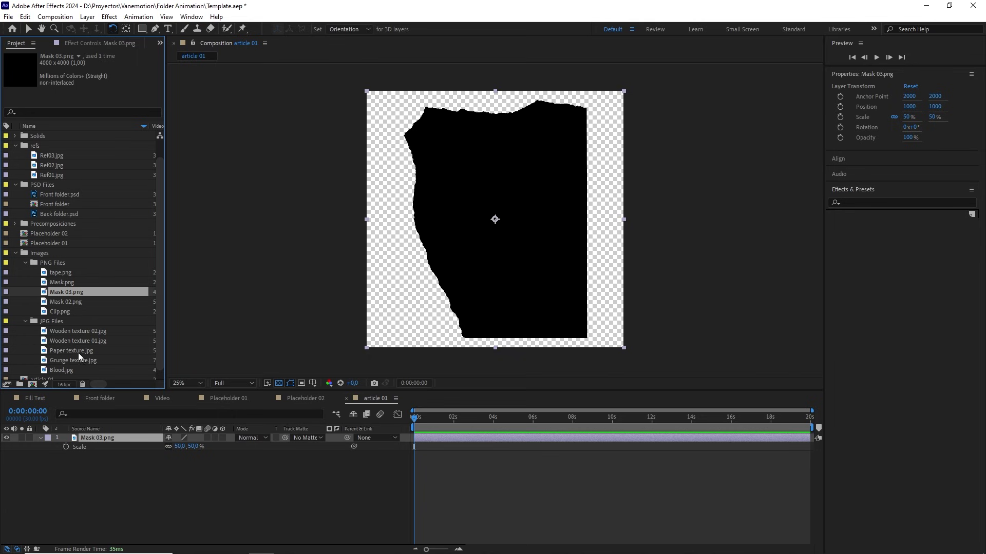
drag(82, 350, 108, 437)
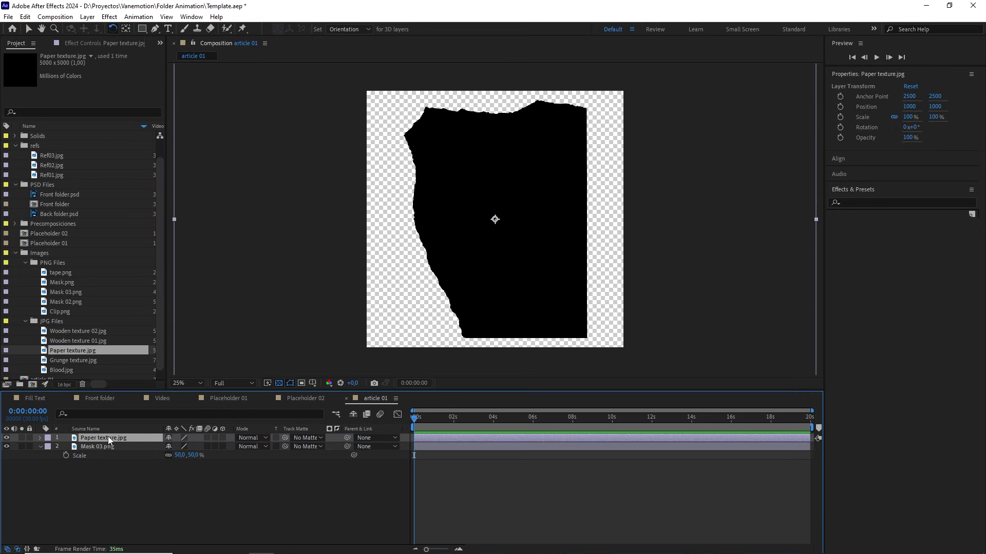
key(v)
drag(815, 220, 626, 214)
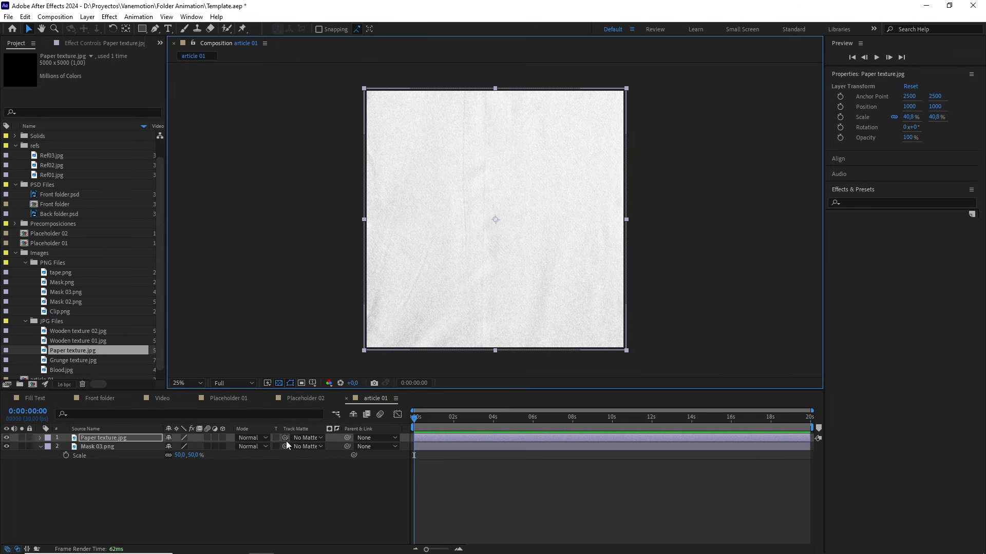
Step: Assign the Mask 03.png layer as the track matte of the Paper texture.jpg layer
key(F4)
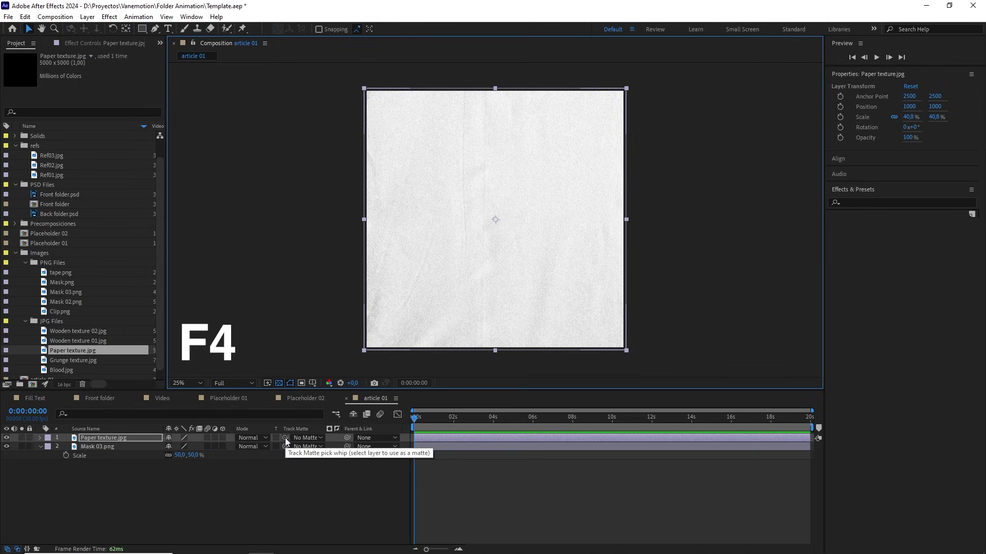
key(F4)
key(F4)
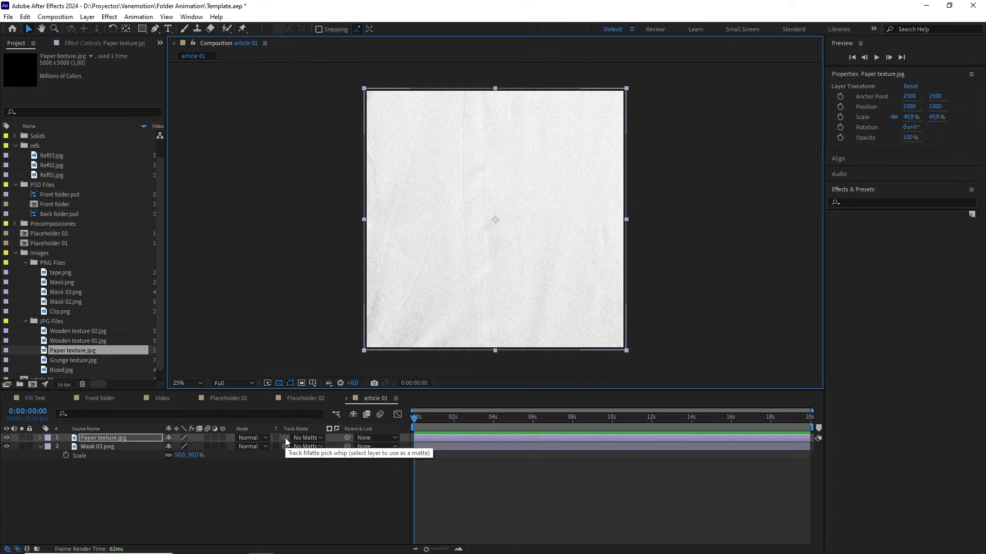
drag(286, 440, 98, 449)
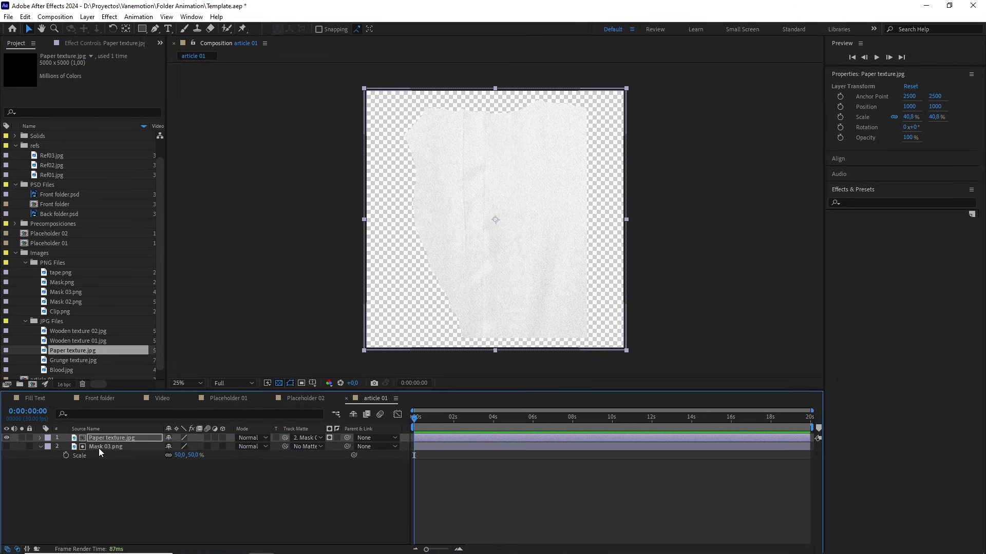
Step: Turn off the transparency grid and examine the torn edges of the masked paper against black
click(278, 384)
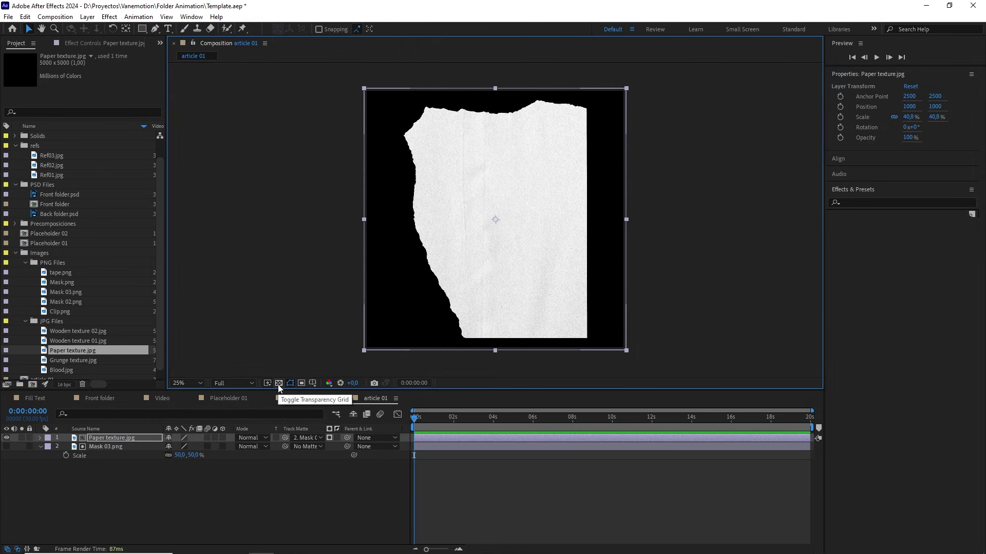
click(279, 385)
click(278, 477)
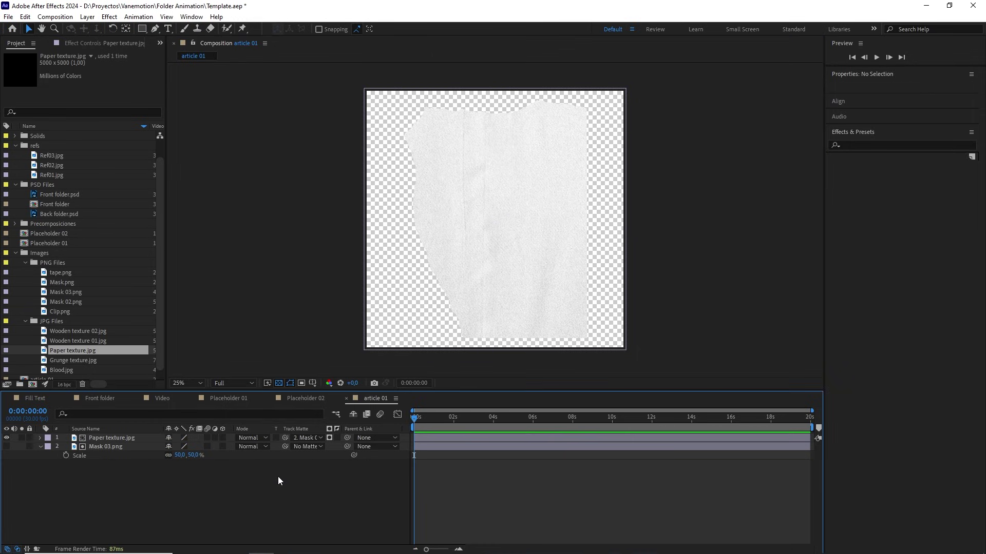
click(278, 384)
scroll(493, 214, up, 2)
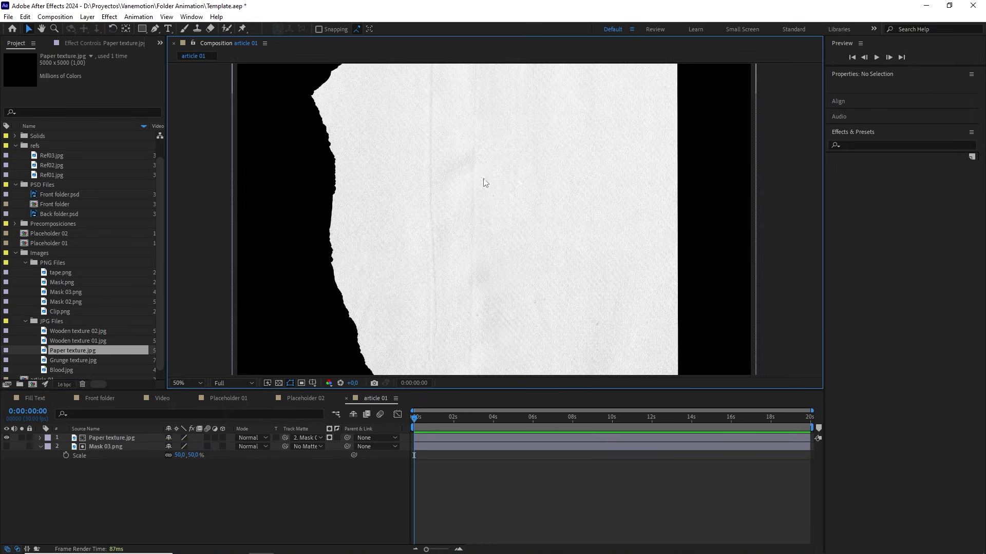
scroll(503, 229, down, 2)
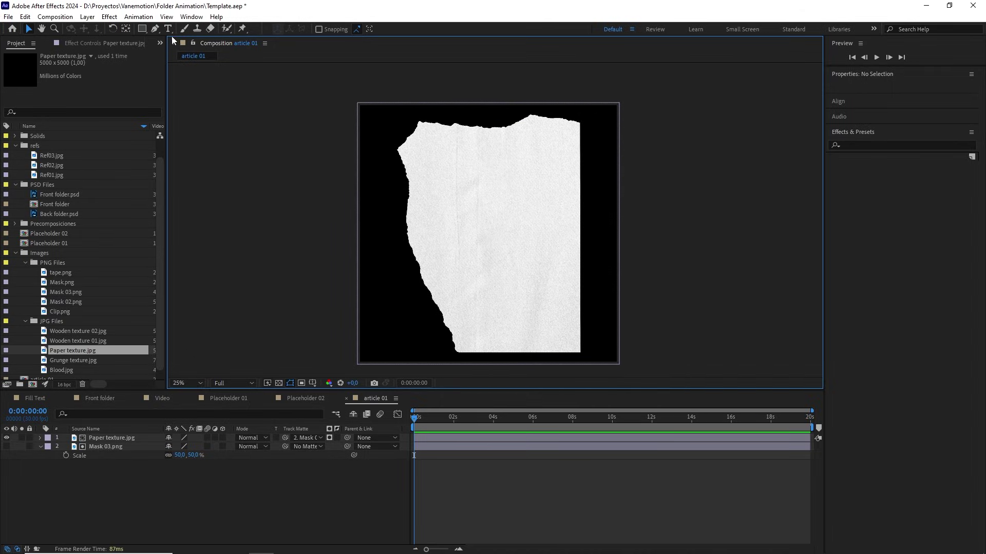
Step: Add a text layer reading "First article here", center its anchor point and center the layer in the composition
key(ctrl+t)
click(443, 150)
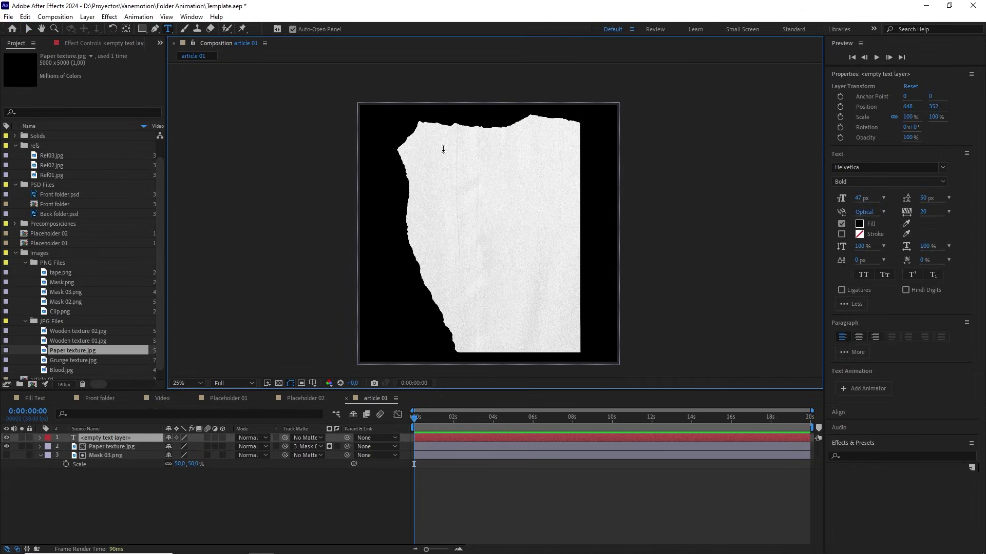
text(First ar)
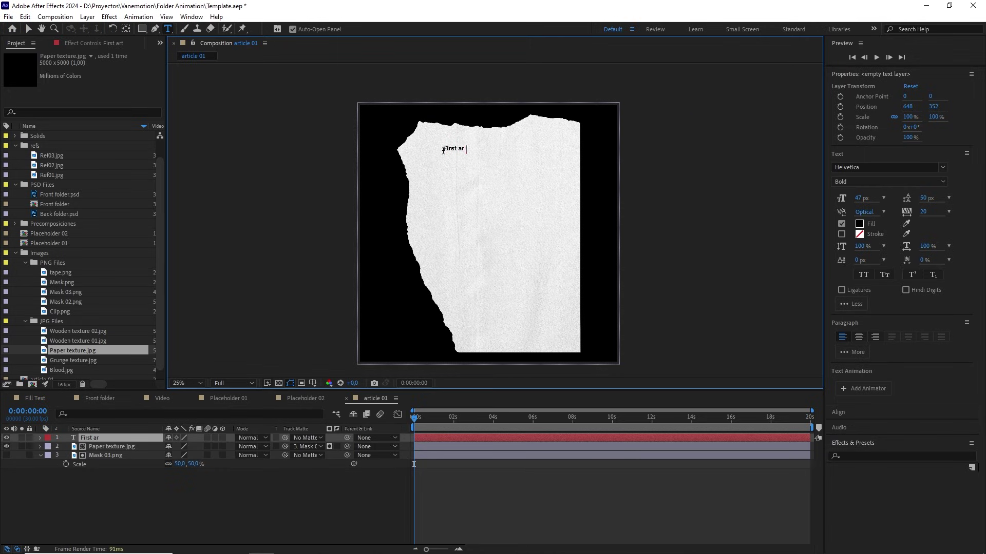
text(ticle here)
click(154, 441)
key(ctrl+alt+Home)
key(ctrl+Home)
key(v)
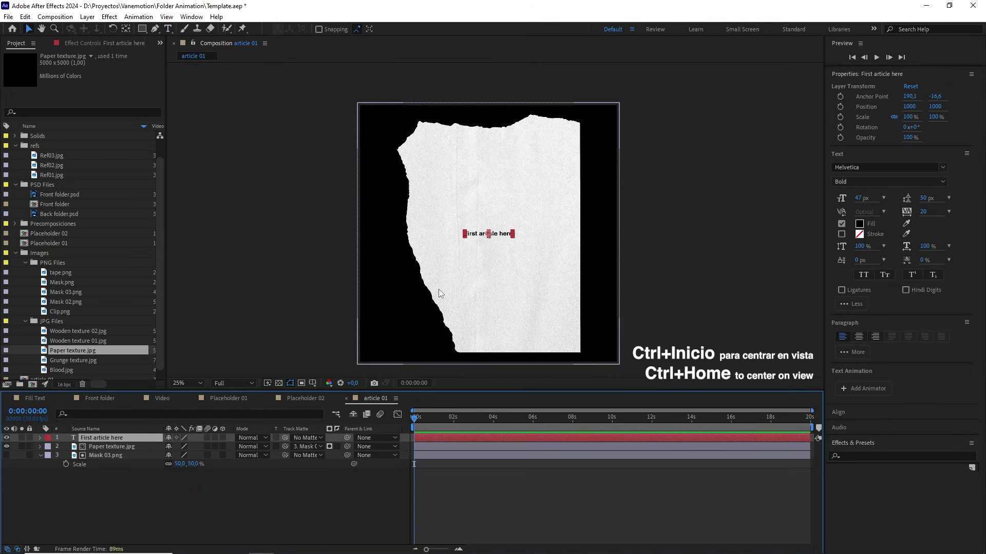
Step: Move the heading straight up to position 1000, 276 near the paper's upper edge and scale it to about 295%
drag(513, 238, 500, 255)
key(period)
drag(550, 186, 550, 164)
drag(627, 175, 632, 172)
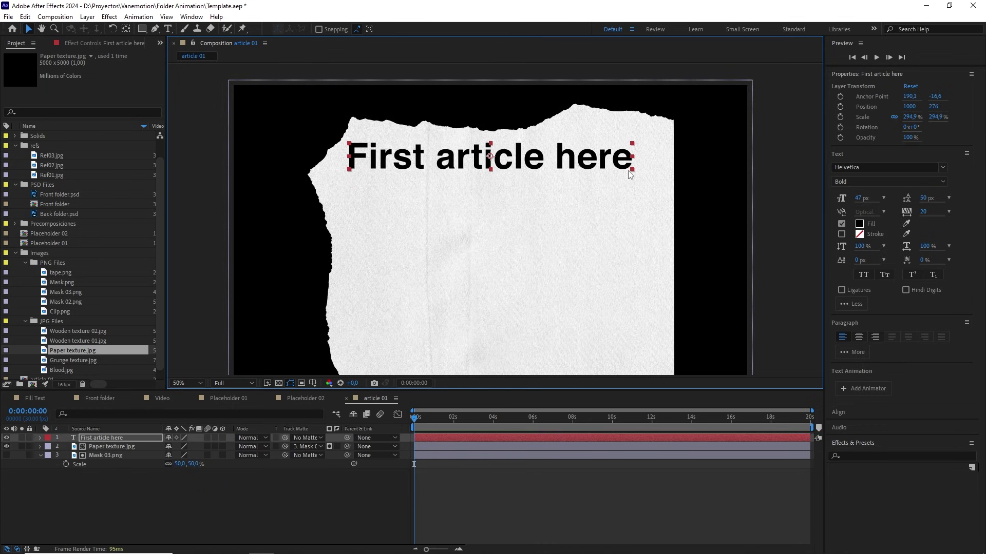
scroll(584, 184, down, 1)
scroll(572, 188, down, 2)
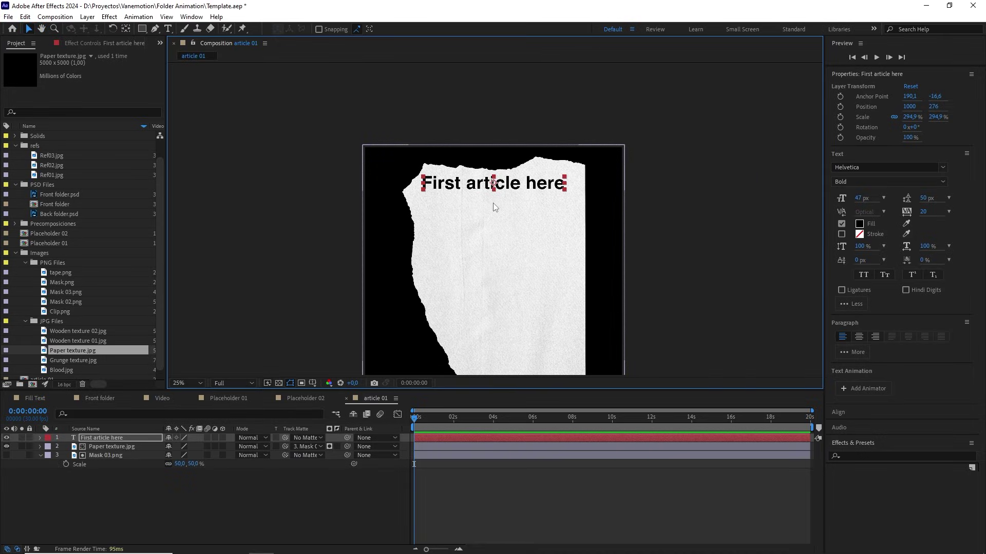
Step: Turn the transparency grid back on and draw a straight horizontal line below the heading with the Pen tool, extending past both composition edges
click(279, 383)
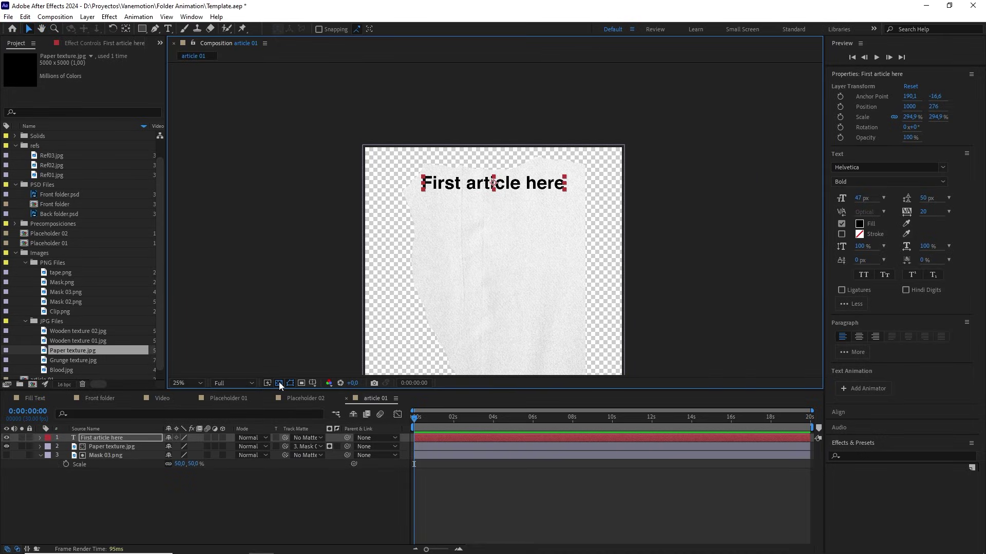
click(284, 230)
click(155, 28)
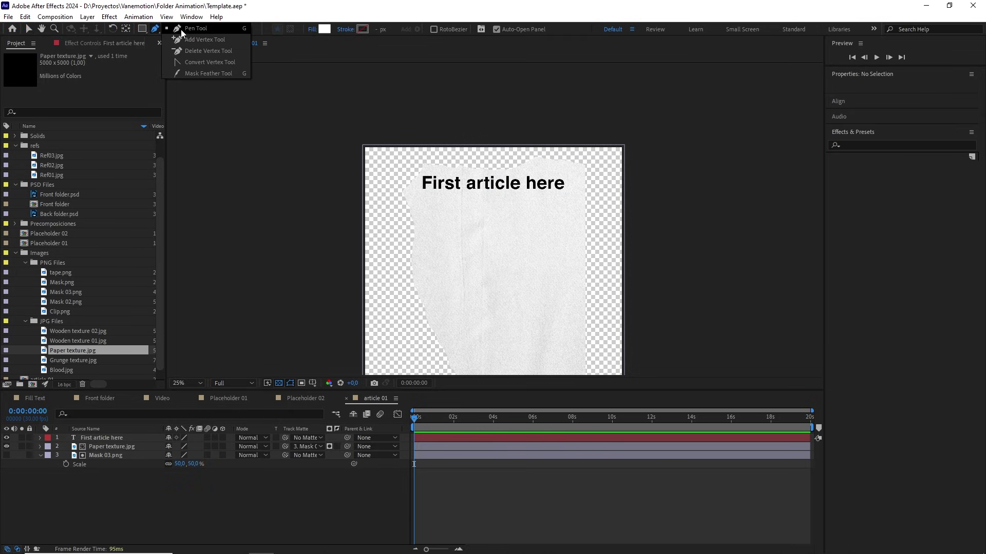
click(350, 202)
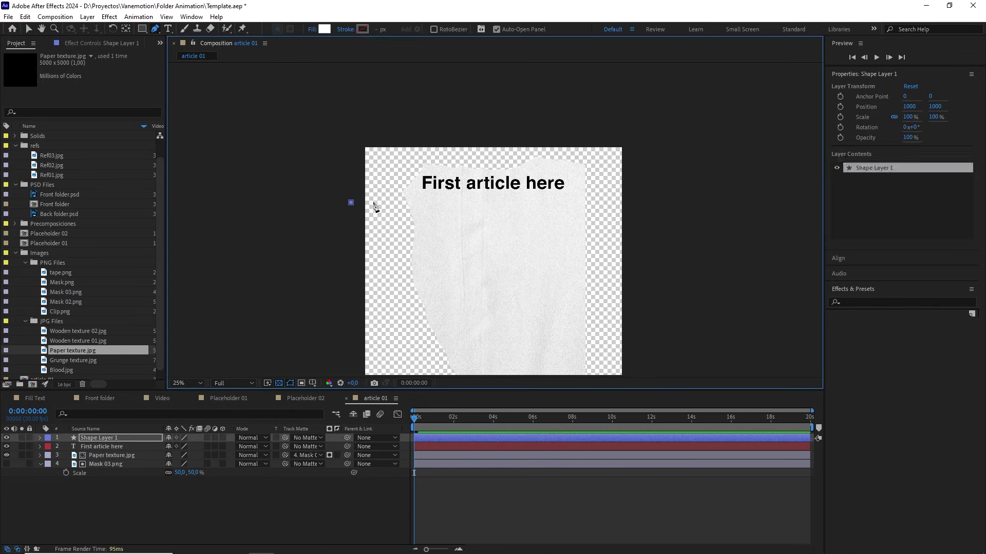
click(663, 202)
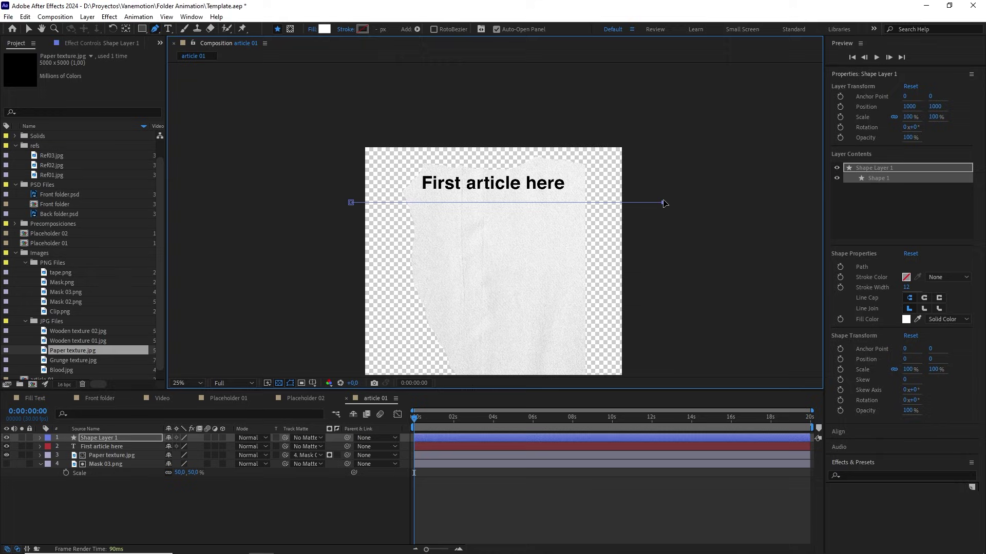
Step: Set the line's fill to None and its stroke to a solid black color, 000000
click(312, 29)
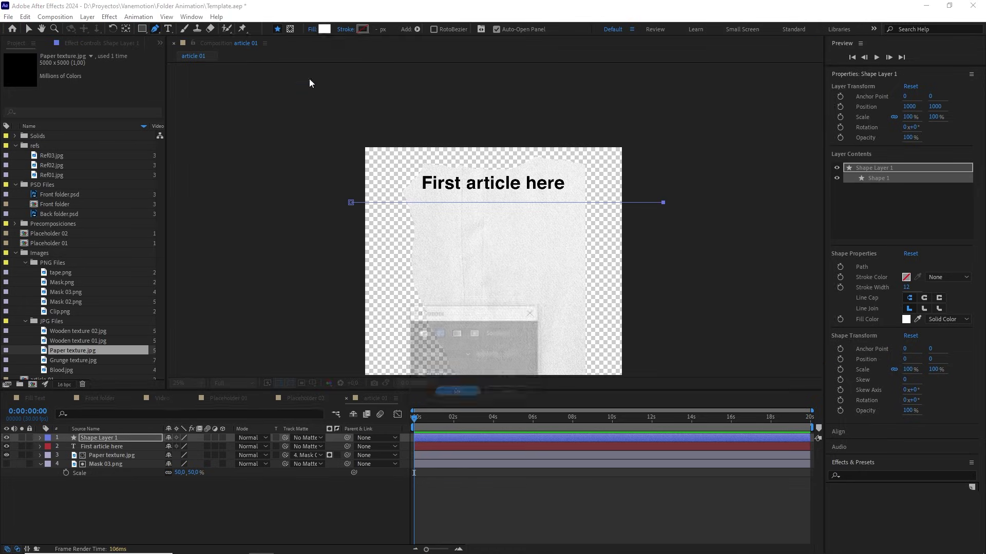
click(422, 334)
click(456, 392)
click(362, 29)
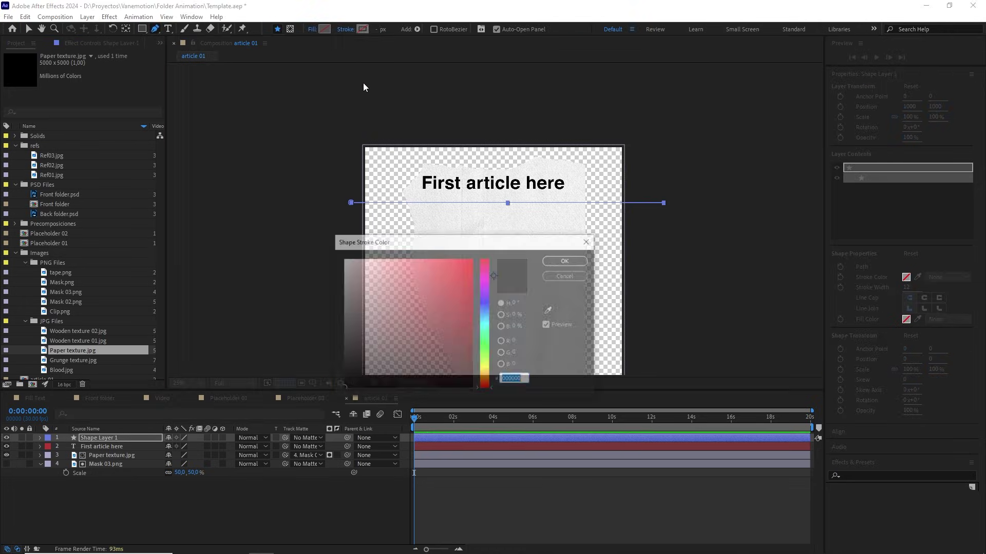
click(567, 260)
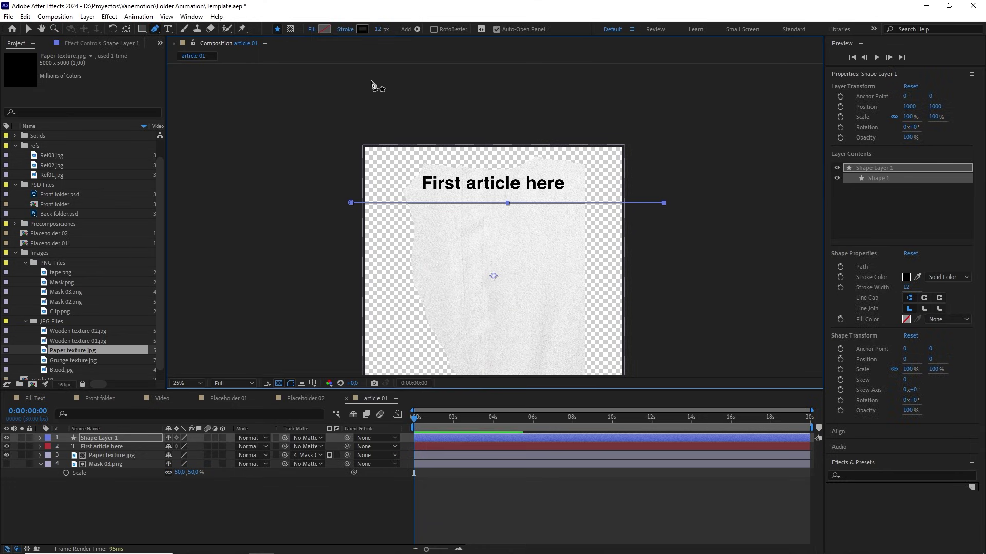
Step: Nudge the black horizontal line slightly upward so it sits closer to the "First article here" heading
click(379, 29)
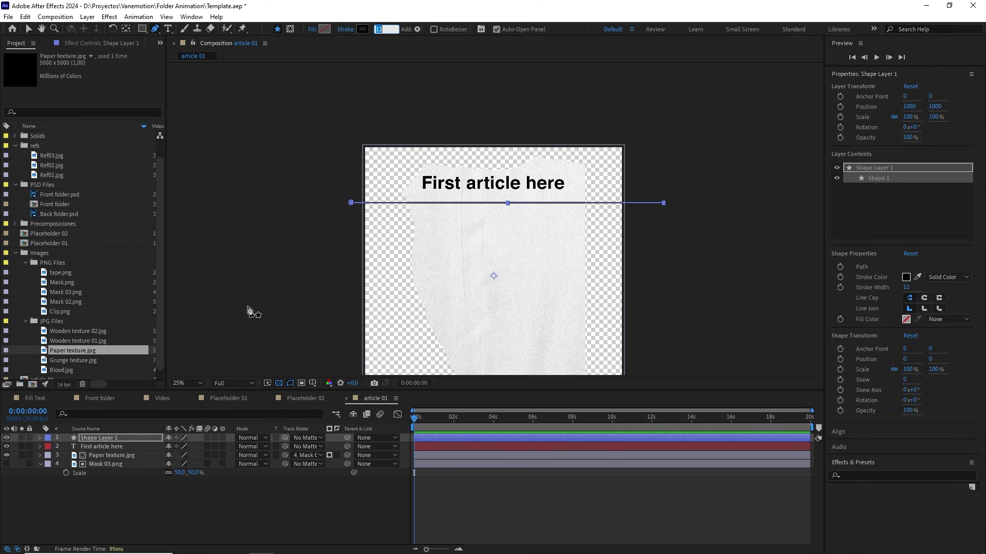
click(125, 439)
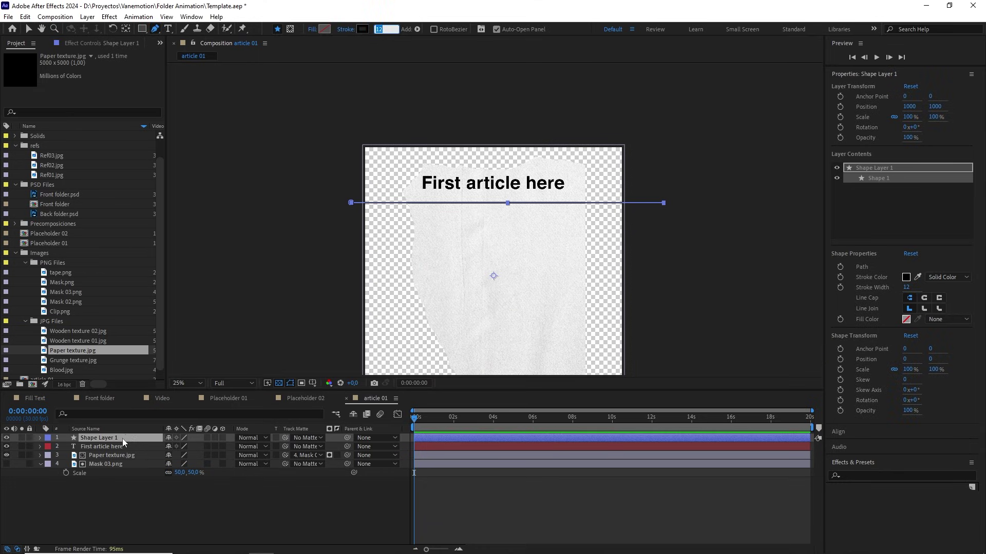
click(351, 203)
scroll(727, 258, up, 2)
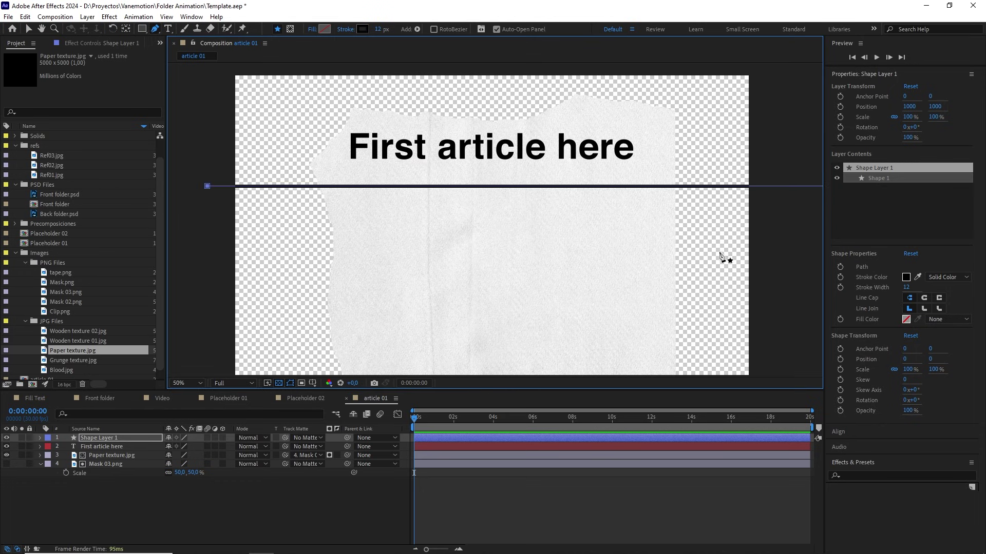
drag(656, 221, 656, 236)
key(shift+Up)
key(shift+Up)
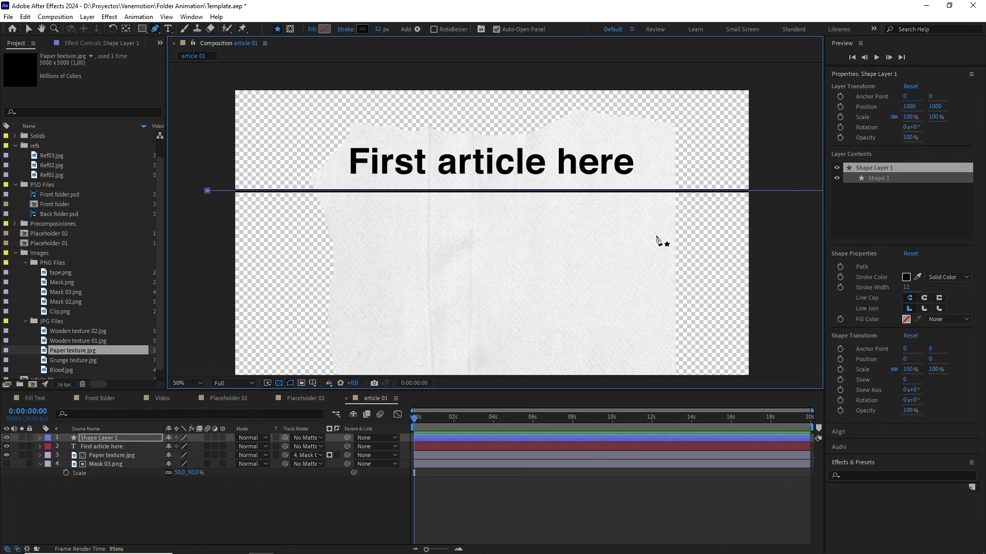
key(Up)
key(Up)
key(Up)
key(Up)
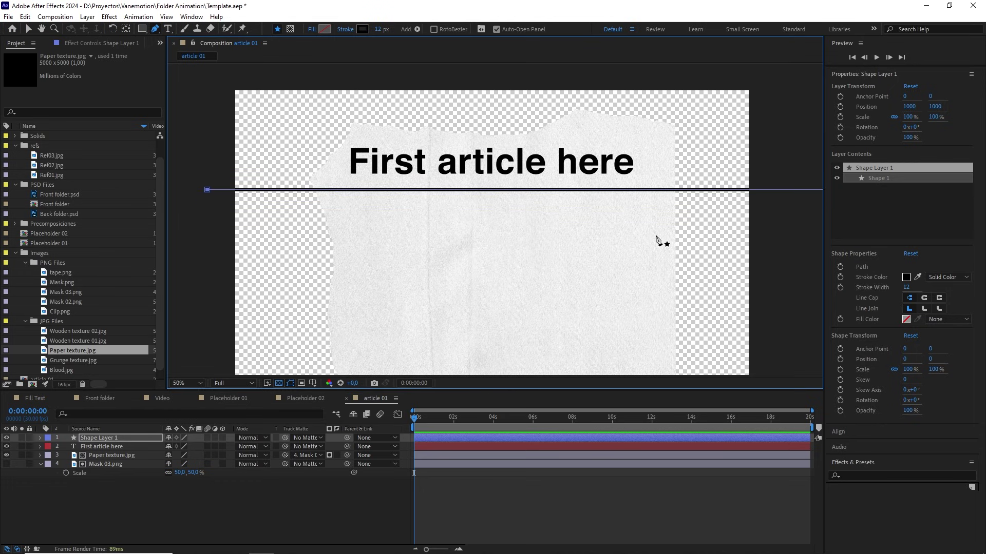
scroll(657, 240, down, 2)
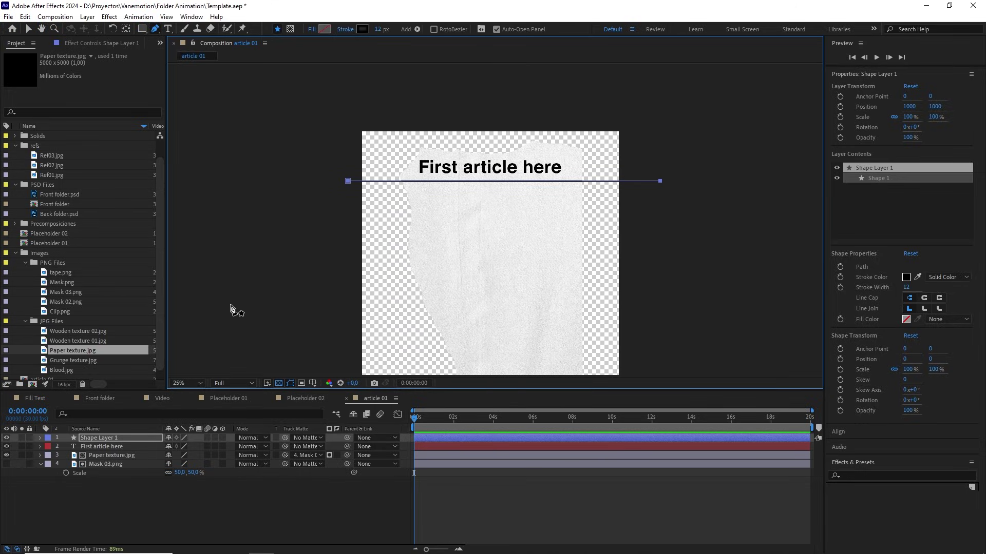
Step: Create a new composition named "Photo article 01" with a size of 1000 x 1000 px
key(v)
click(25, 322)
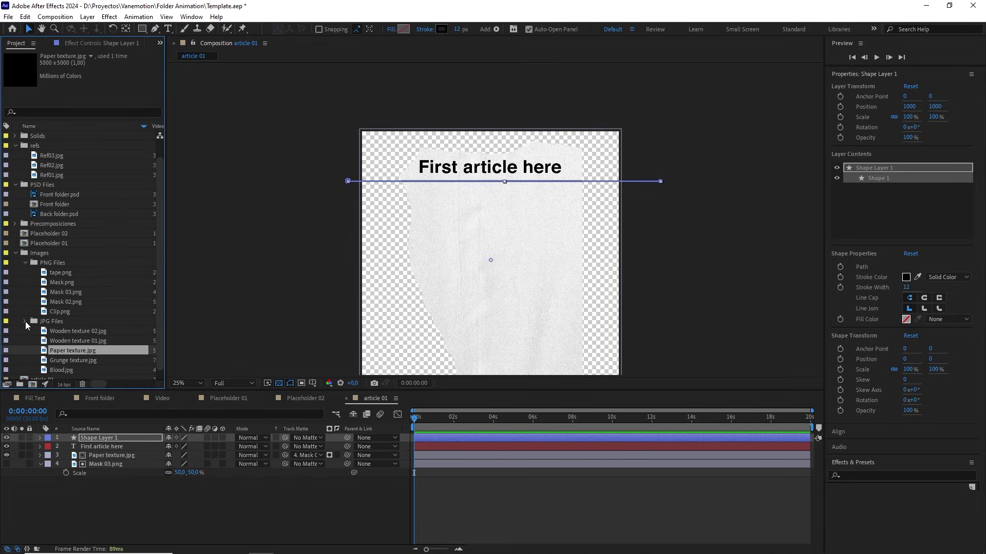
click(54, 18)
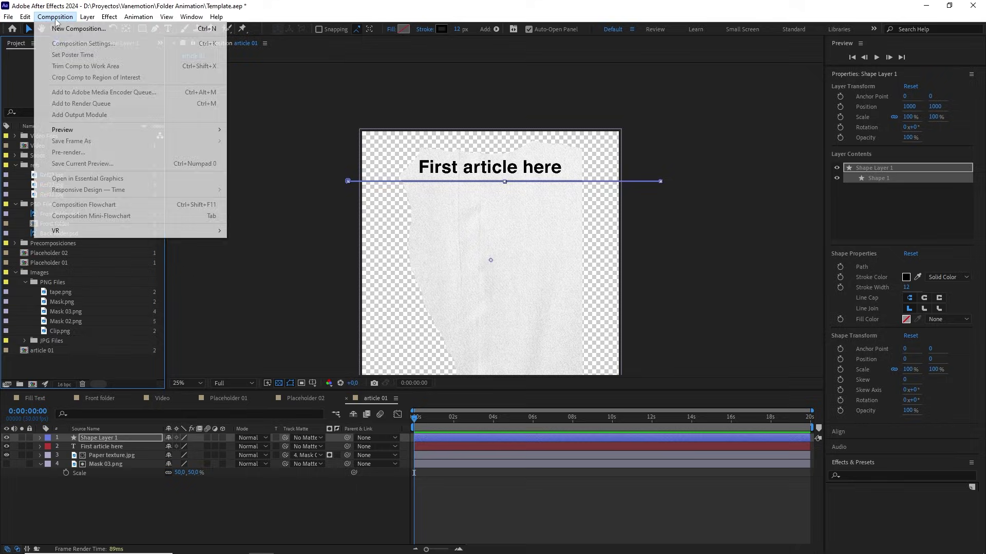
click(68, 28)
text(Photo article 01)
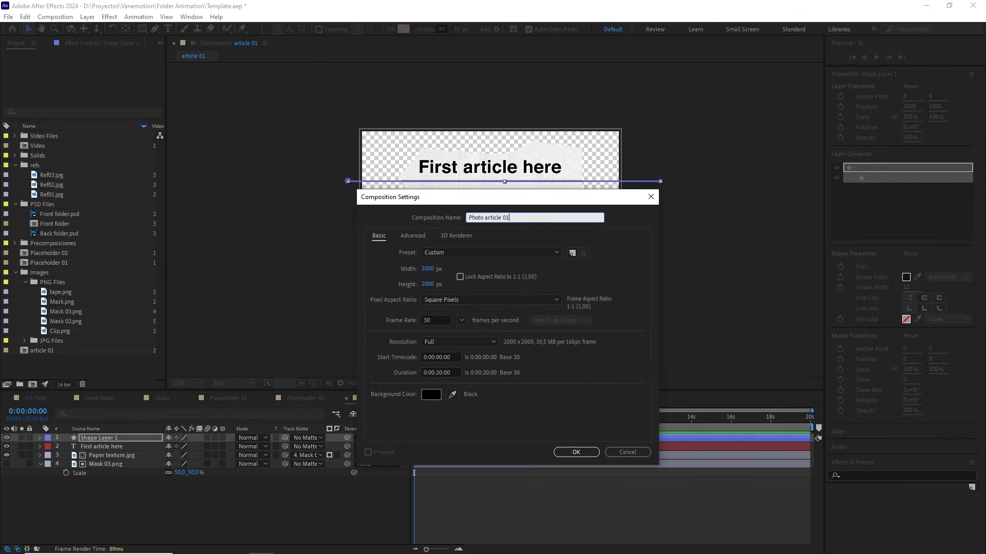
click(427, 268)
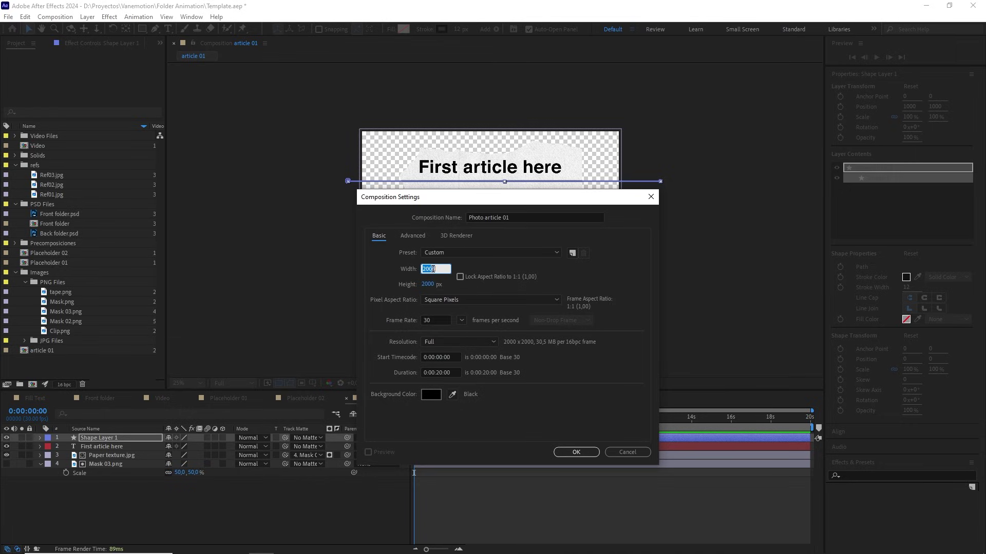
text(1000)
click(430, 285)
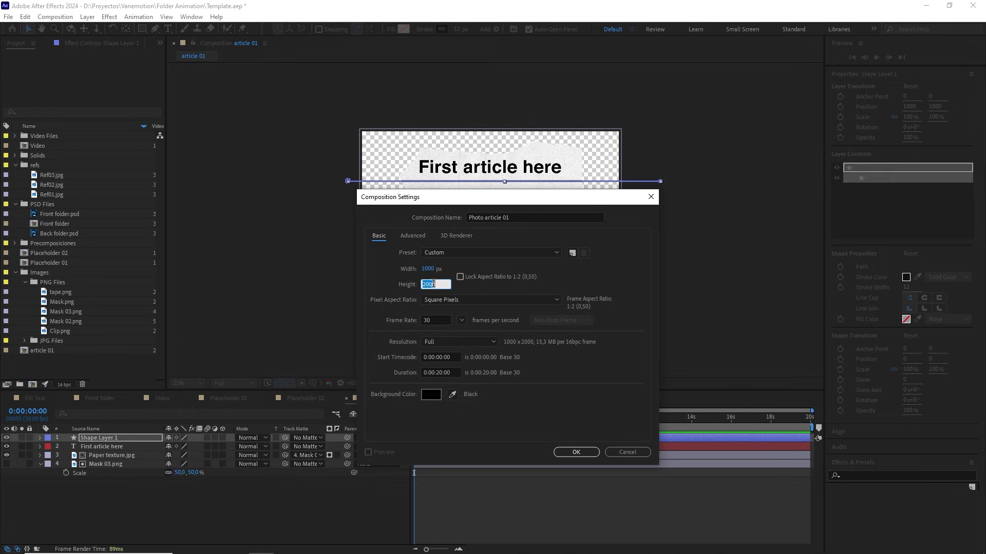
text(1000)
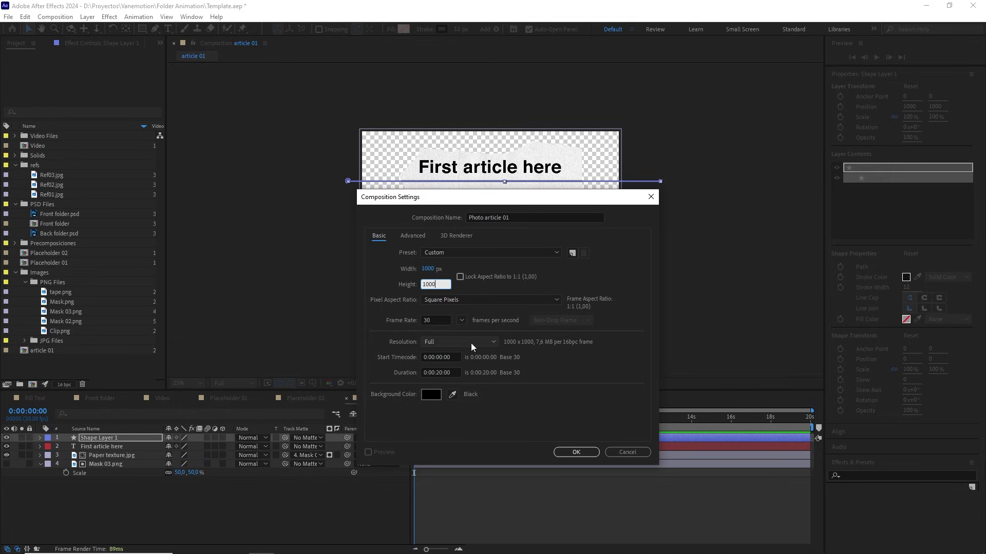
click(576, 452)
Step: Add a 1000 x 1000 px solid layer to the composition, changing its color to a yellow-green with hue 64°
right_click(199, 472)
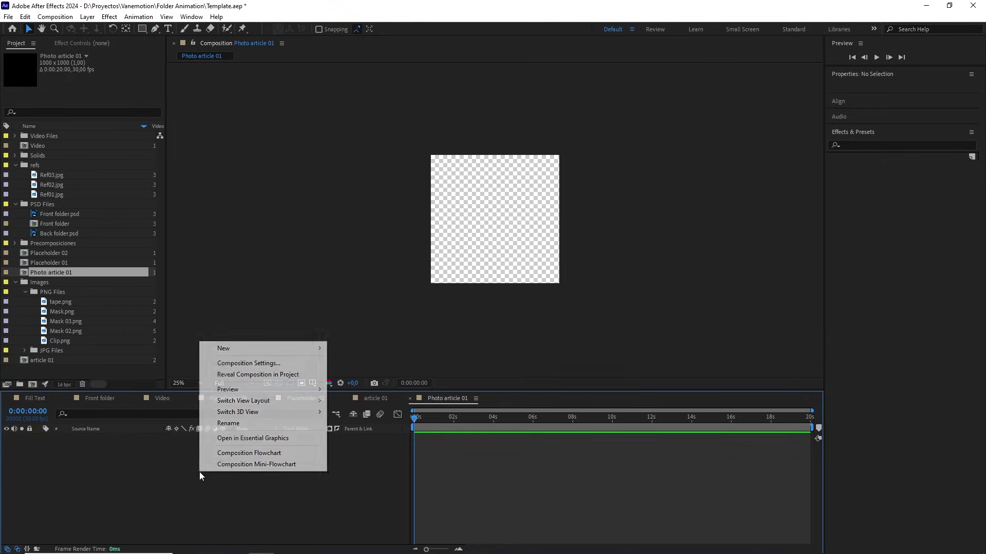
mouse_move(297, 348)
click(351, 375)
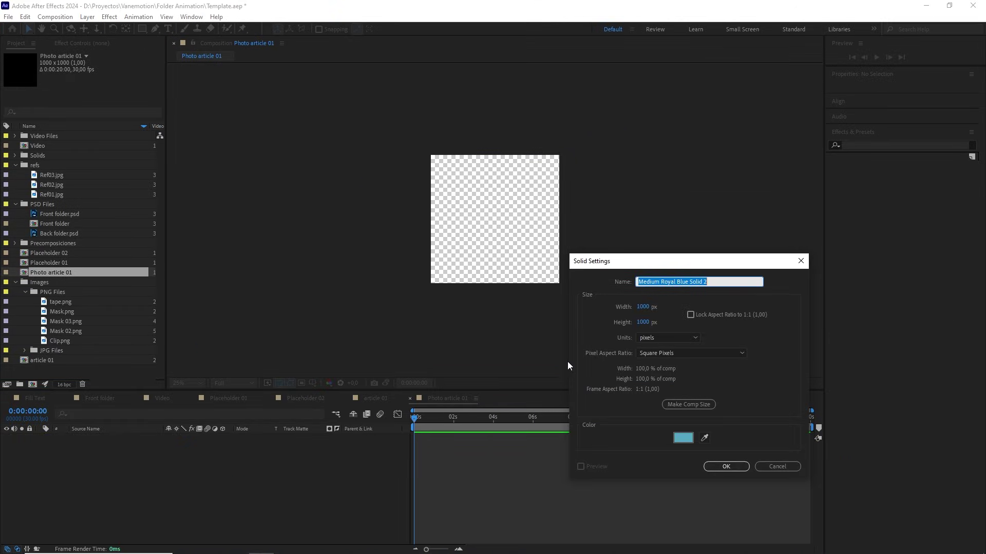
click(688, 438)
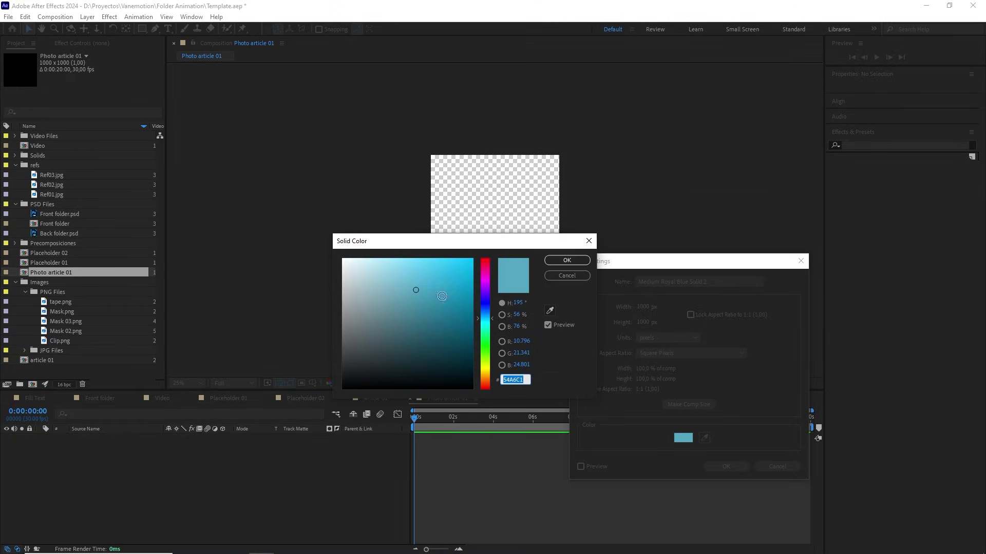
drag(487, 311, 491, 362)
click(561, 262)
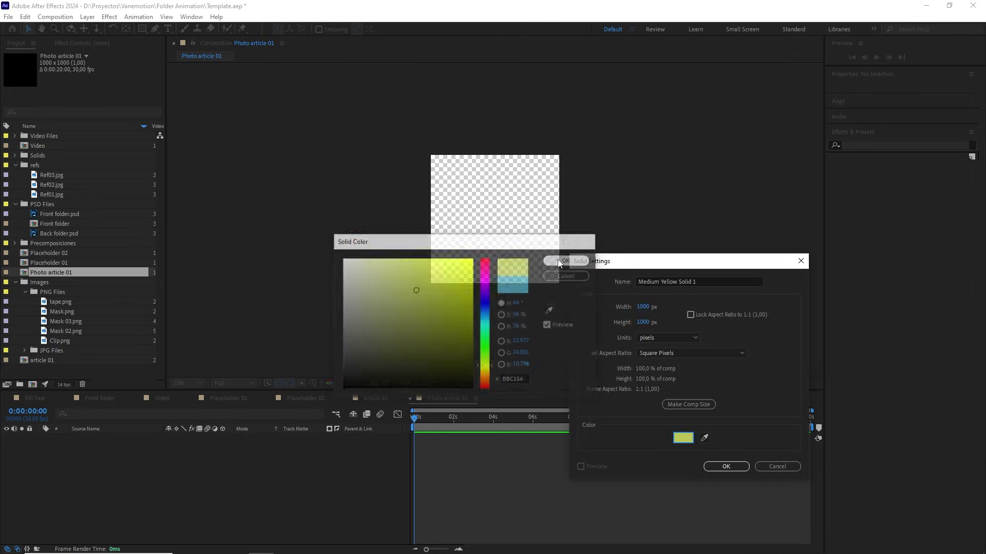
click(726, 466)
Step: Paste the copied "Placeholder 01" text layer above the solid and center it in the composition at 500, 500
click(322, 473)
key(ctrl+v)
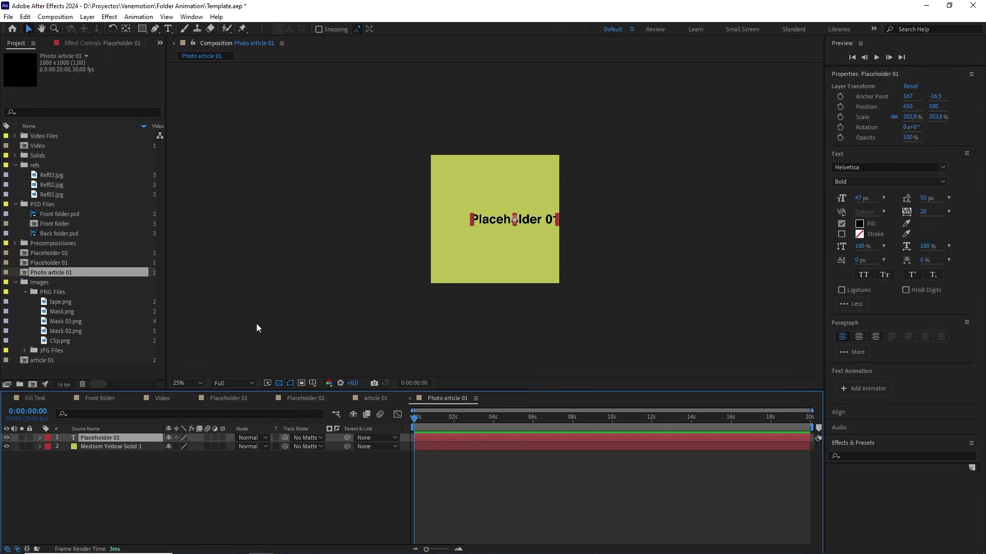
double_click(492, 221)
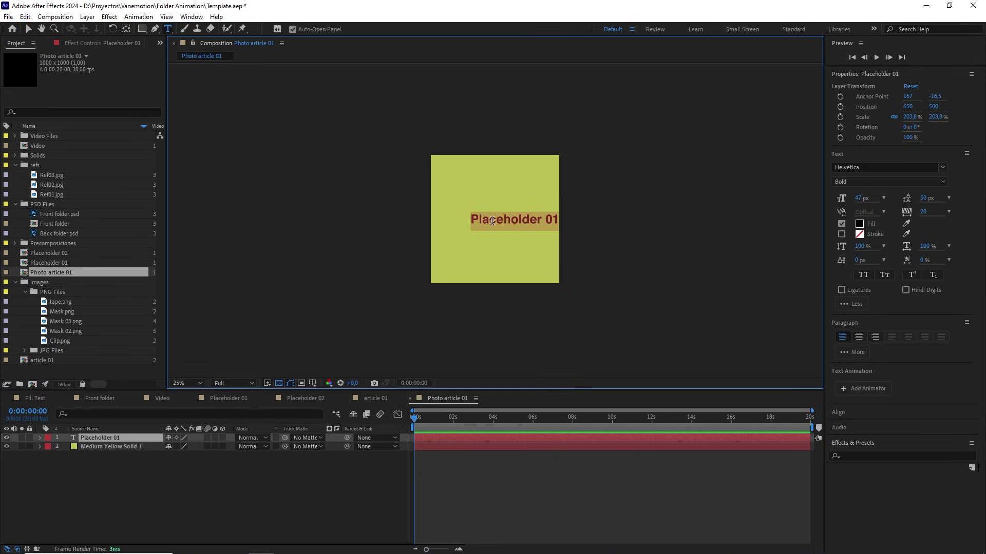
text(Place)
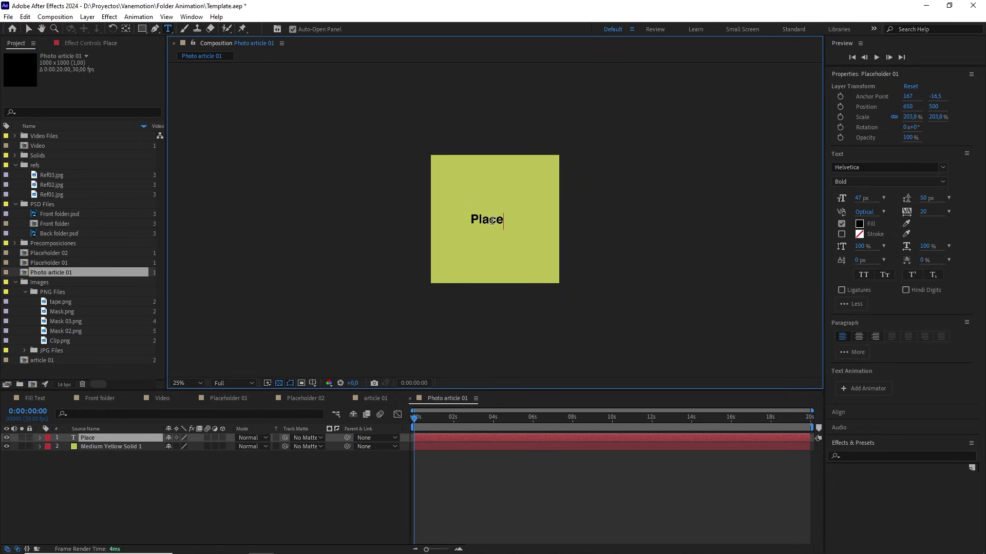
text(holder 01)
click(121, 438)
key(ctrl+alt+Home)
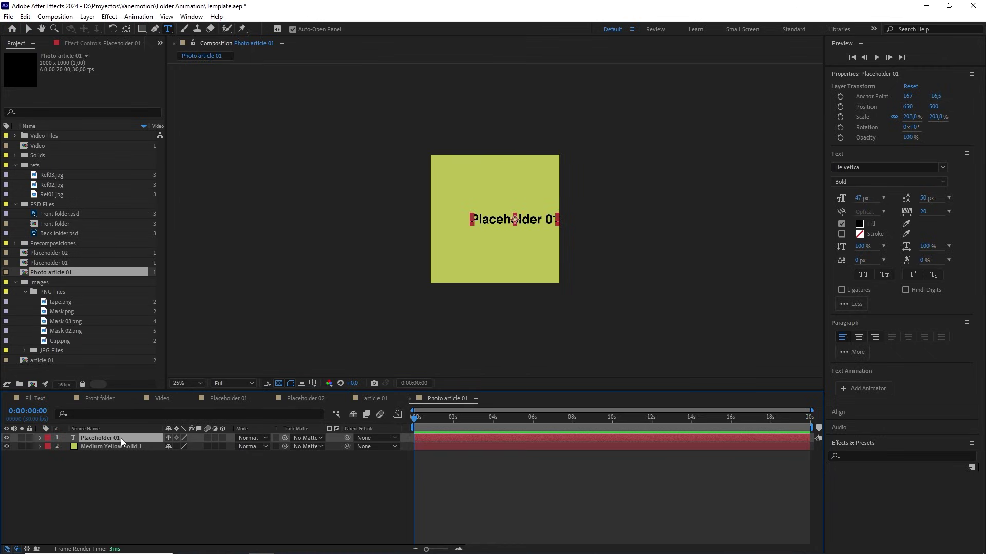
key(ctrl+Home)
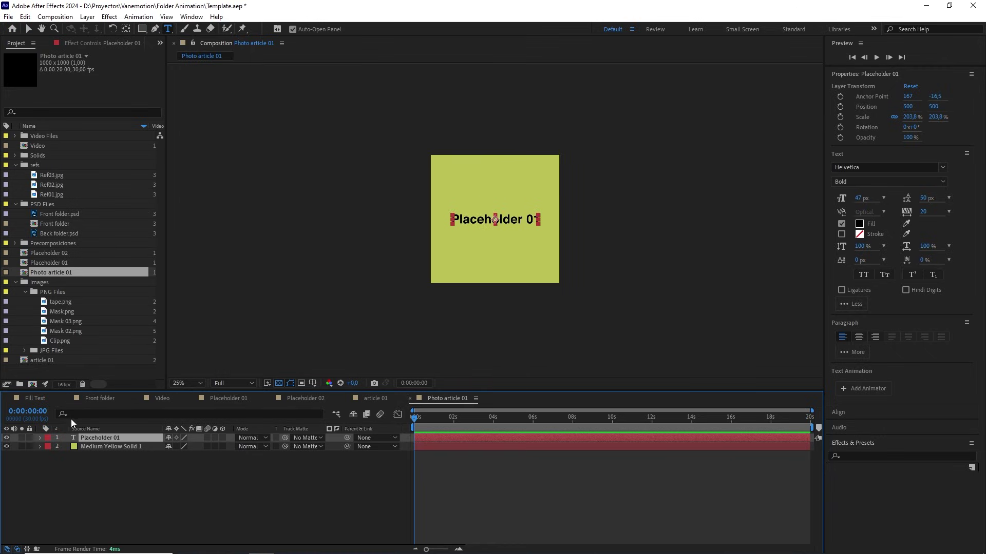
Step: Change the centered text on the solid to "Photo article 01"
double_click(113, 439)
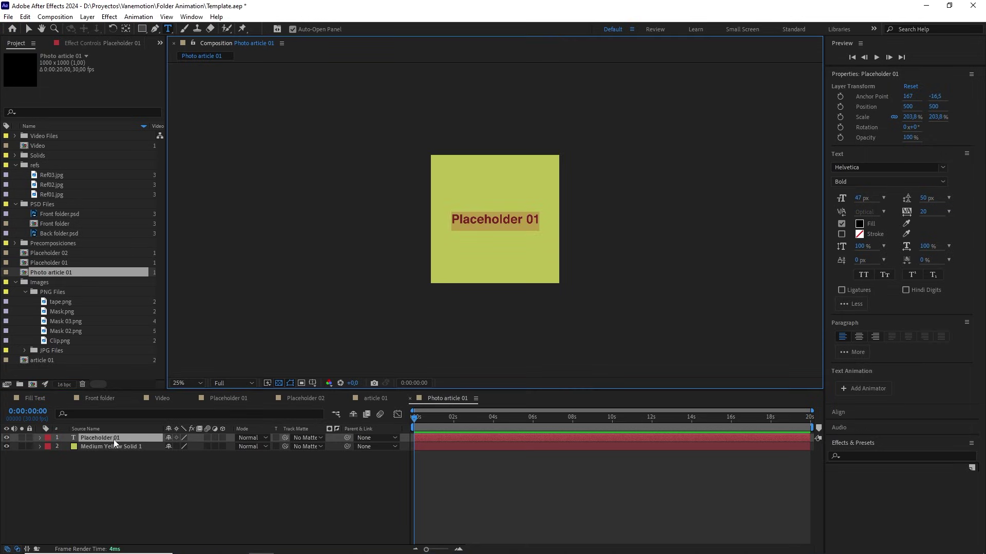
text(Phto)
key(BackSpace)
key(BackSpace)
text(oto)
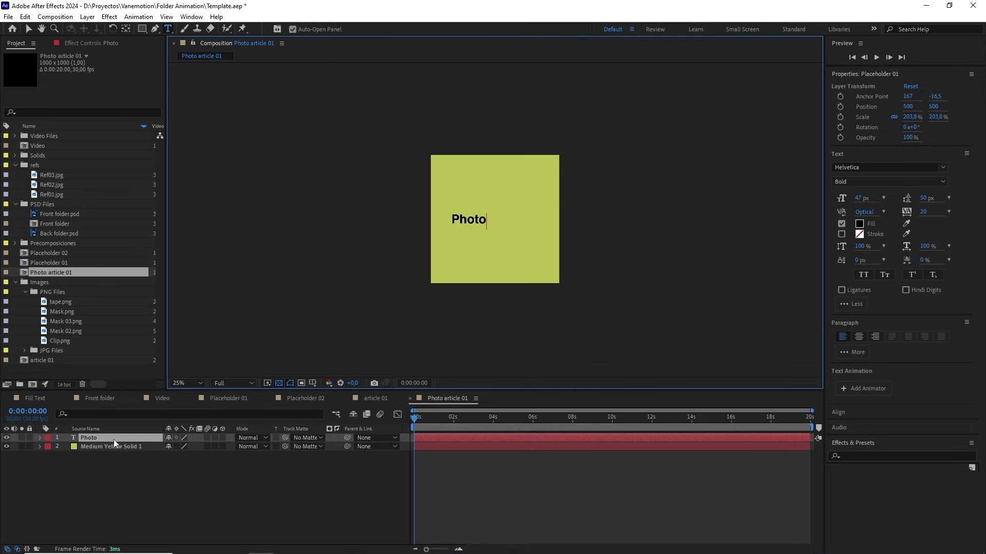
text( article 01)
click(98, 438)
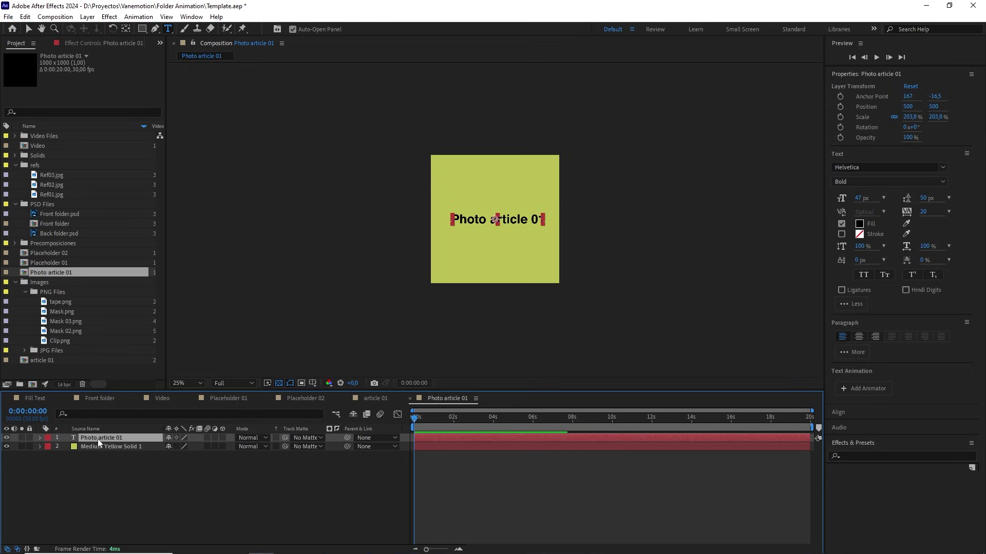
Step: Add the Photo article 01 composition as the top layer of article 01 and move it horizontally to position 1264, 1000
click(371, 399)
key(v)
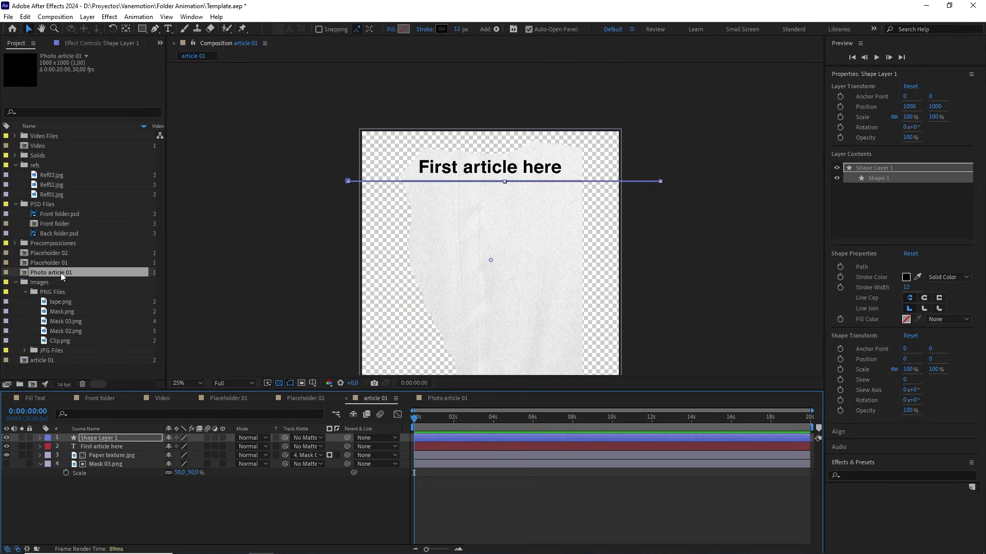
drag(60, 273, 103, 433)
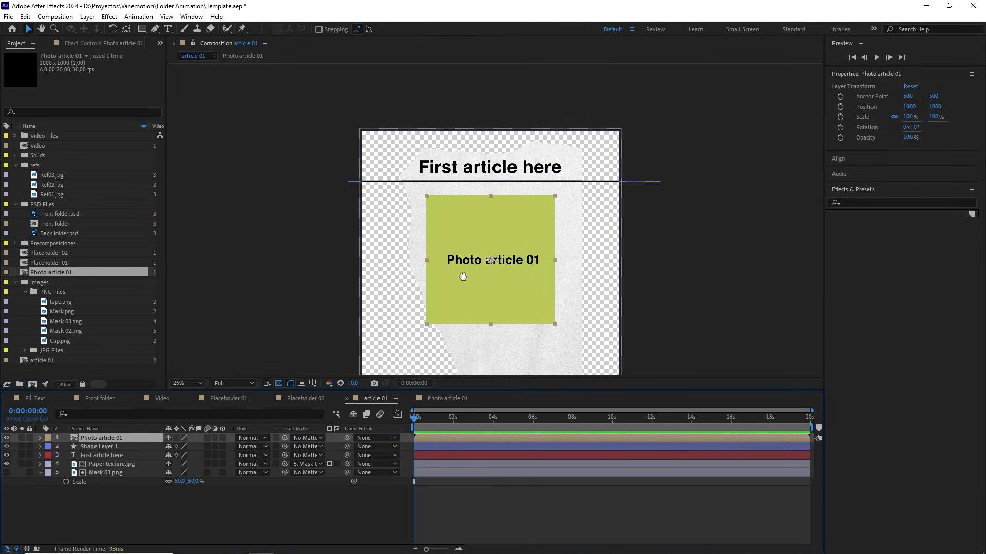
drag(463, 277, 486, 233)
key(period)
key(period)
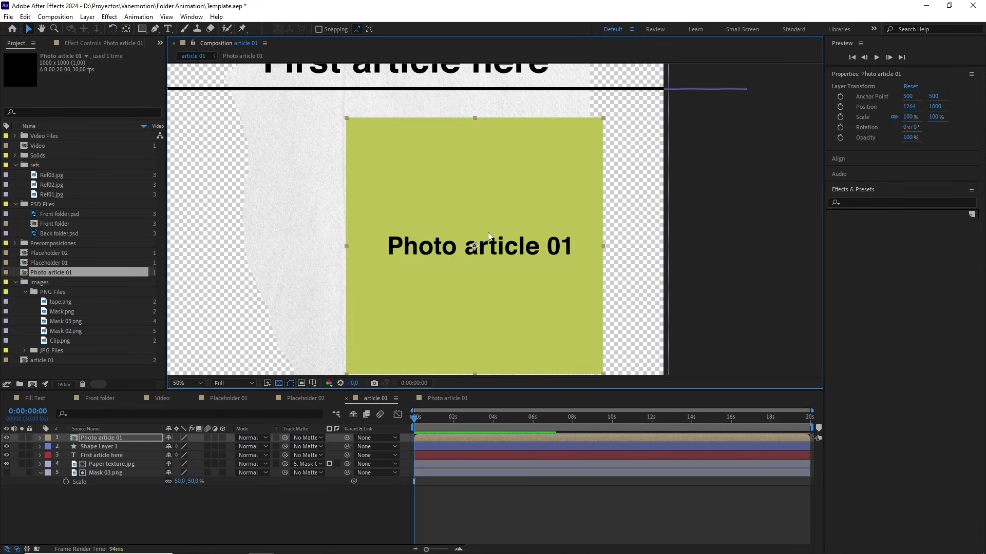
drag(520, 182, 488, 227)
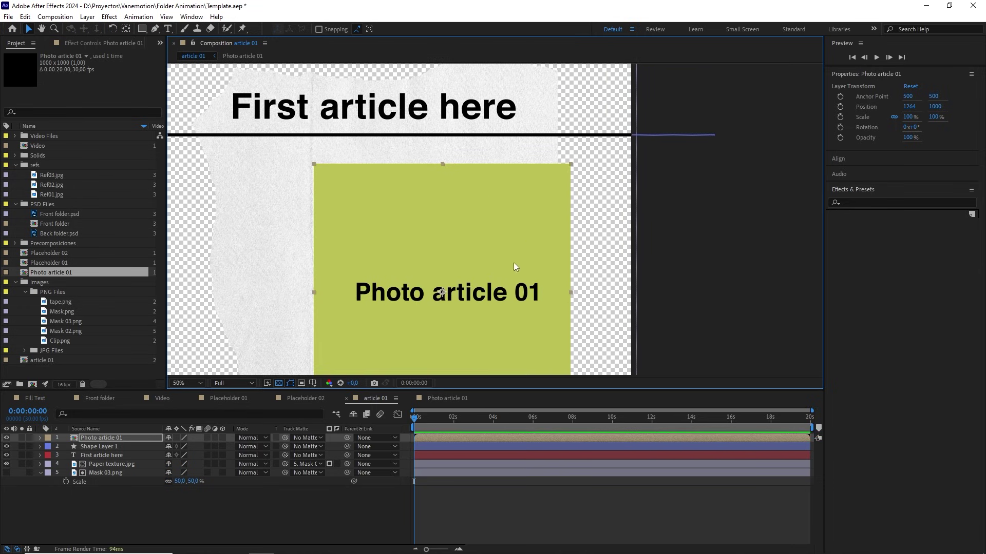
drag(513, 262, 545, 245)
key(comma)
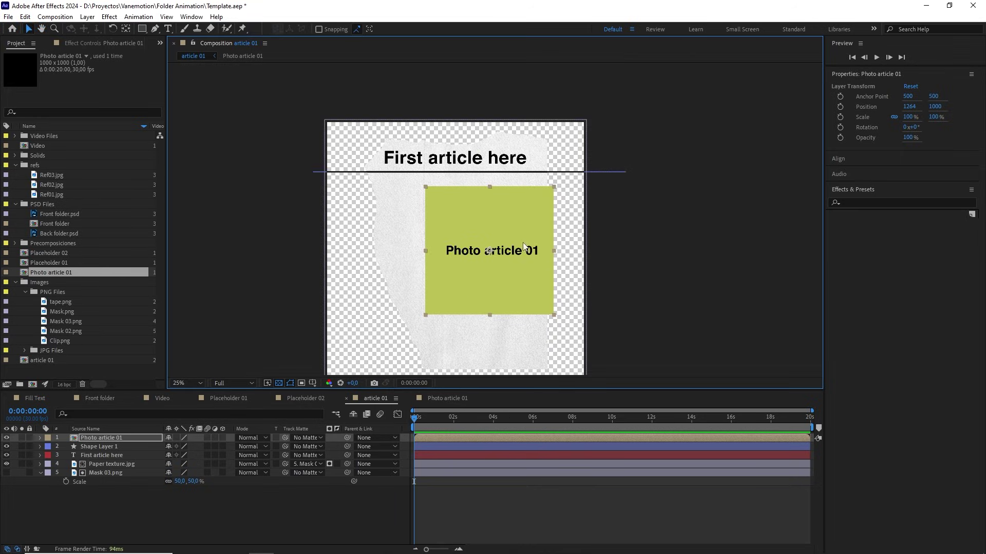
Step: Enlarge the "First article here" heading to a scale of about 301%
click(519, 174)
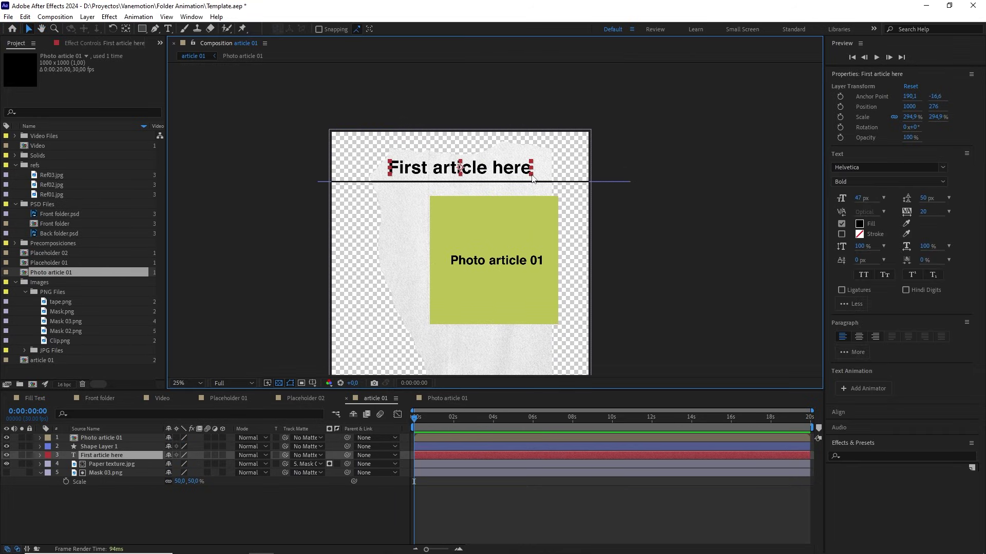
drag(532, 178, 538, 183)
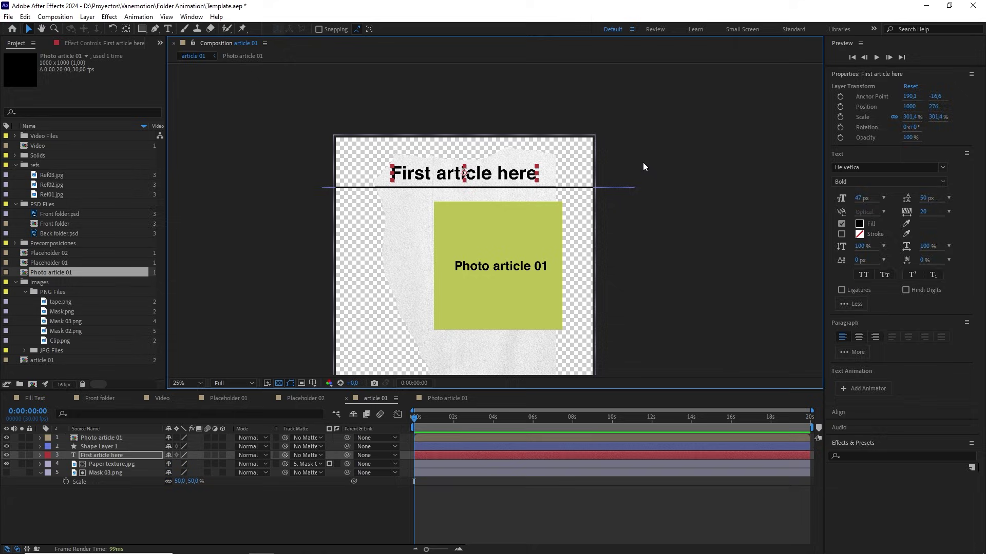
Step: Lower the black line beneath the heading, bringing its shape layer to position 1000, 1020
drag(647, 159, 624, 195)
key(Down)
key(Down)
key(Down)
key(Down)
key(Down)
key(Down)
key(Down)
key(Down)
key(Down)
key(Down)
key(Down)
key(Down)
key(Down)
key(Down)
key(Down)
key(Down)
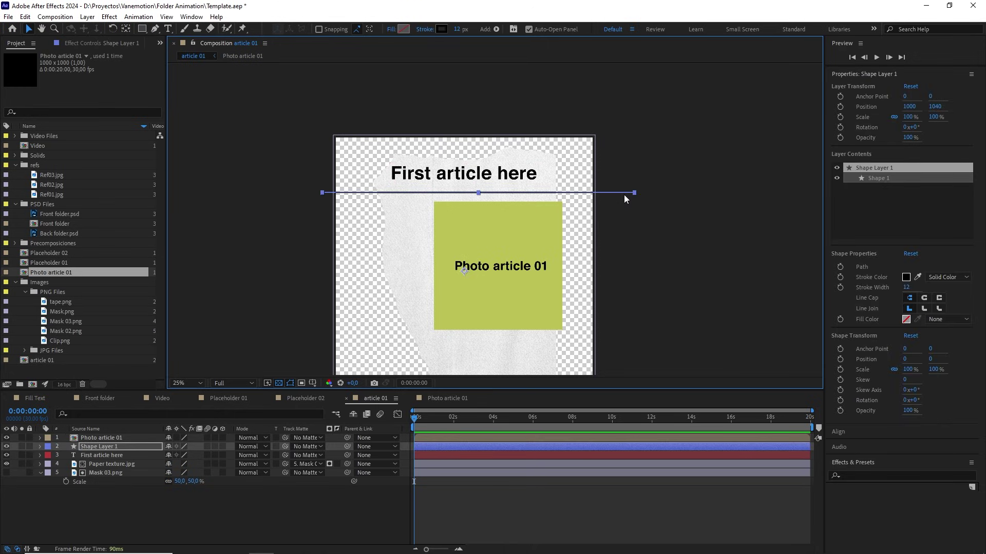
key(Down)
key(Down)
key(Down)
key(Down)
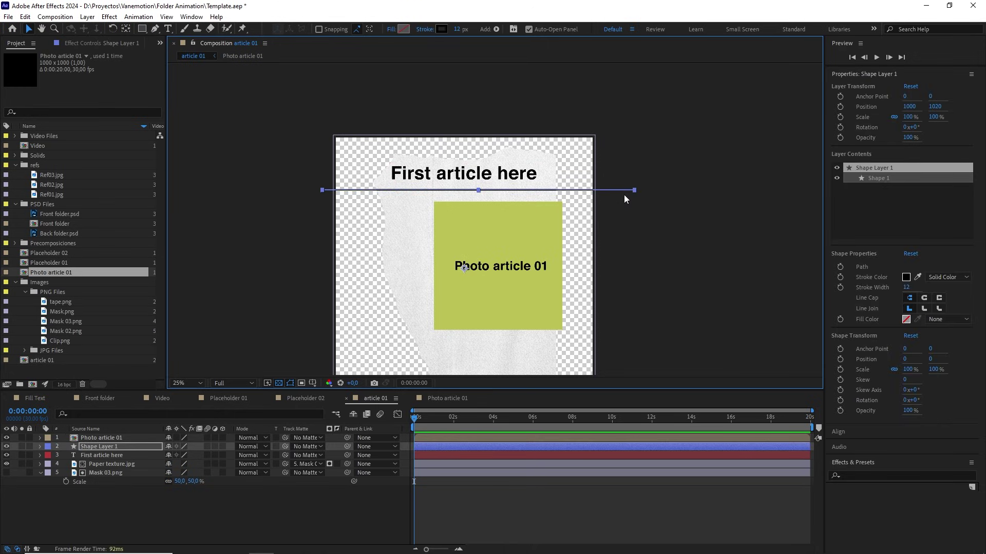
Step: Set Mask 03.png as the track matte of the Photo article 01 layer
scroll(633, 207, up, 2)
drag(606, 216, 575, 137)
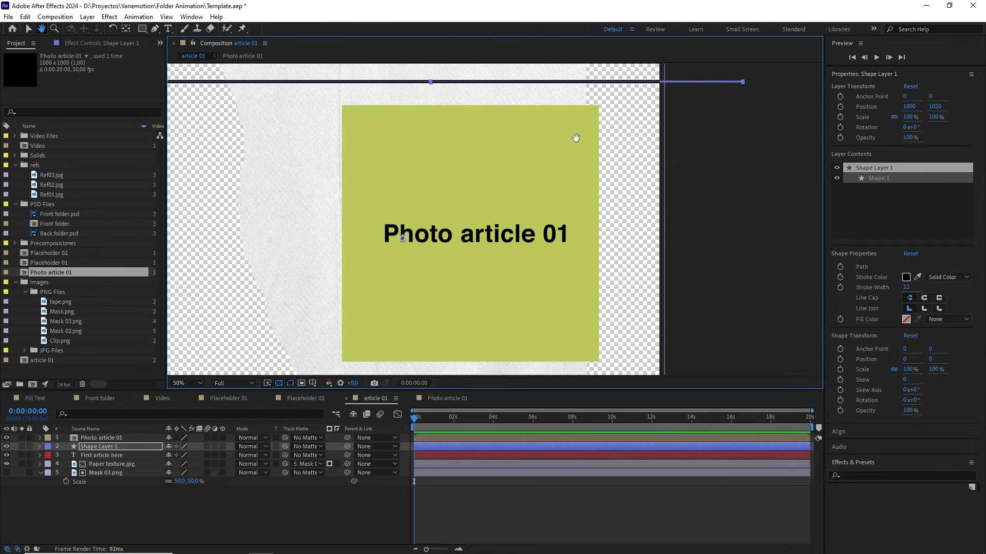
click(497, 207)
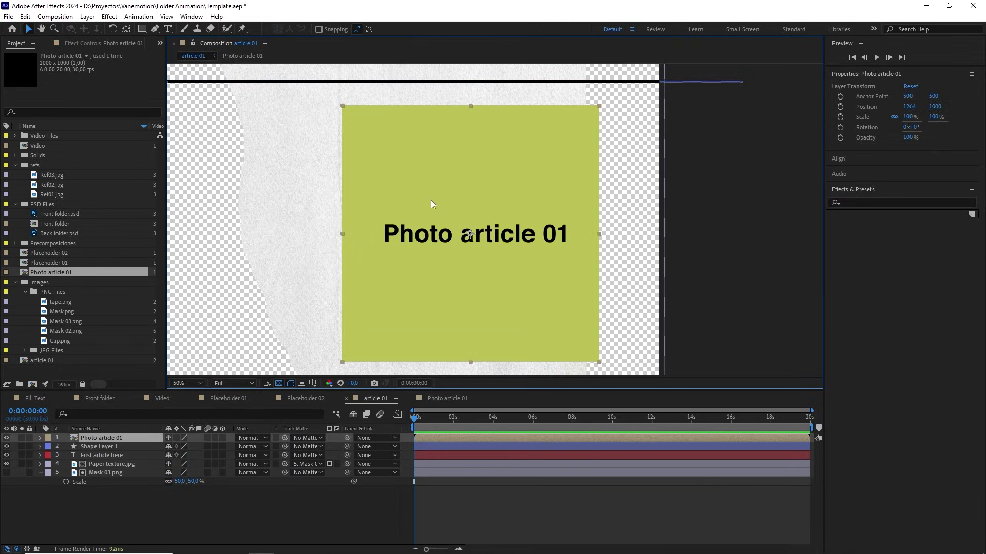
drag(285, 438, 113, 473)
drag(106, 472, 106, 472)
Step: Trim the black line beneath the heading to the torn paper by using Mask 03.png as its track matte
drag(413, 191, 575, 244)
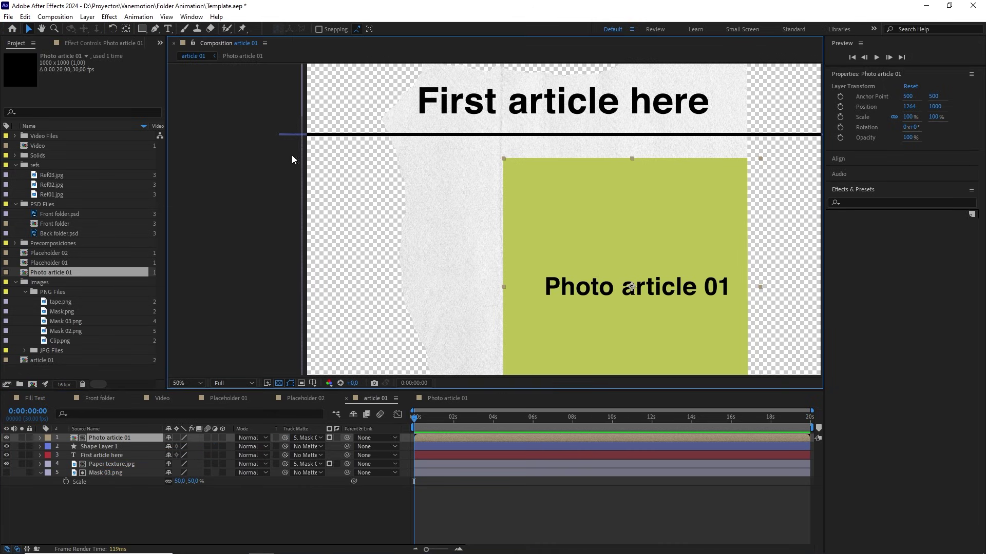
drag(245, 108, 291, 158)
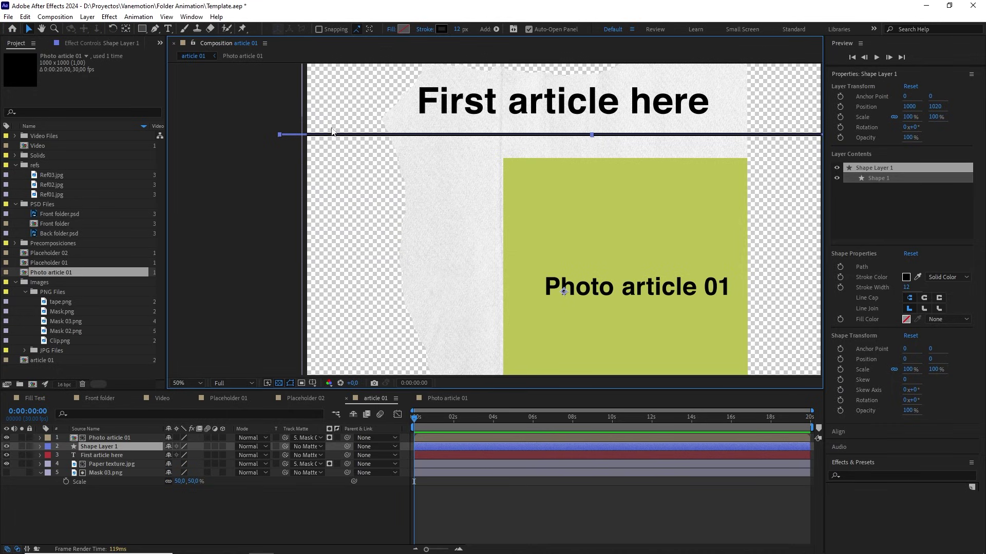
drag(285, 447, 113, 471)
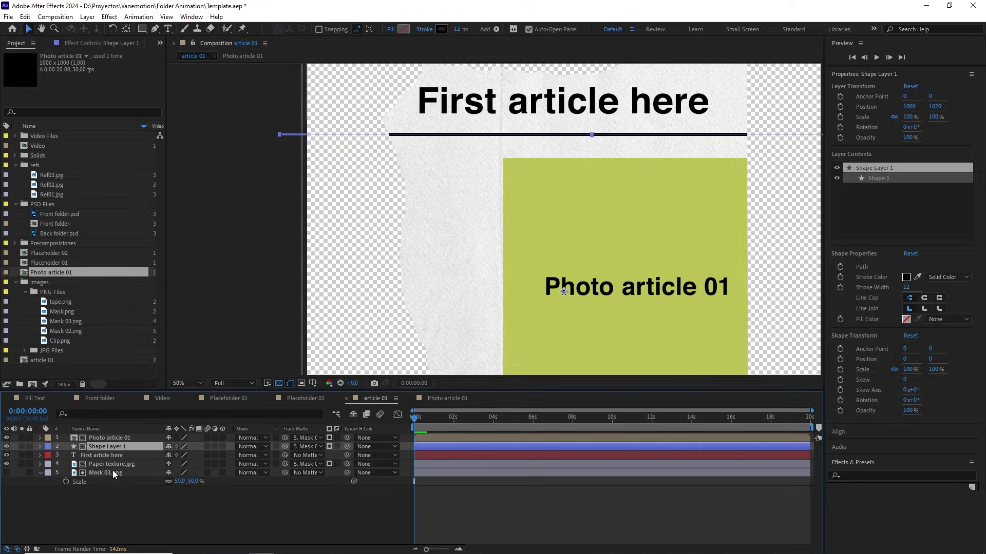
scroll(446, 275, down, 2)
drag(446, 275, 406, 246)
click(313, 222)
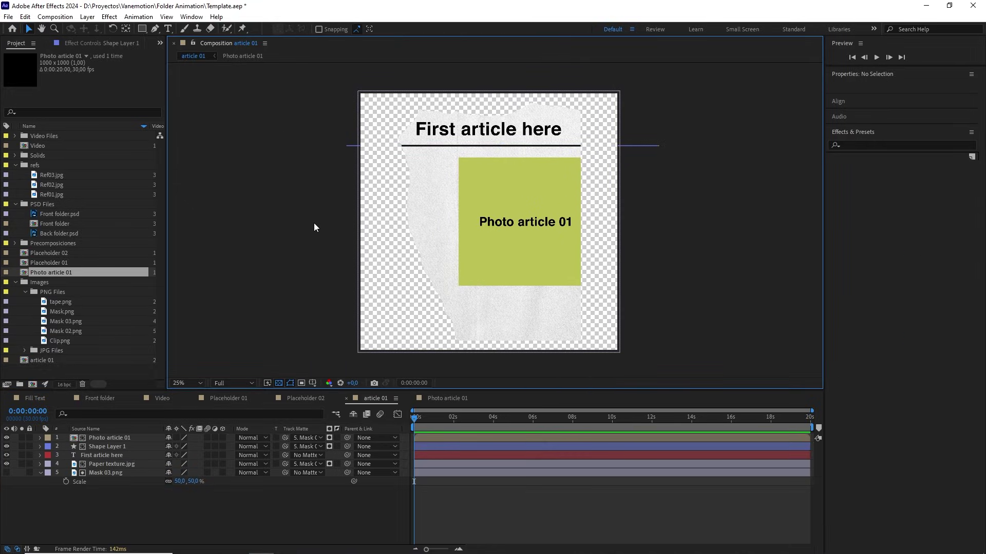
Step: Copy the whole paragraph from the Fill Text composition in the Precomposiciones folder
click(15, 243)
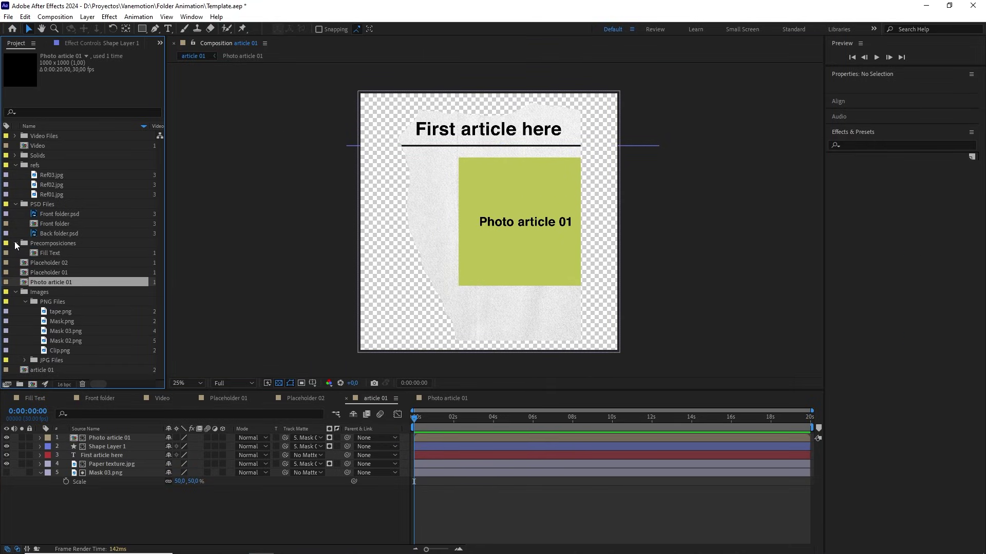
double_click(53, 253)
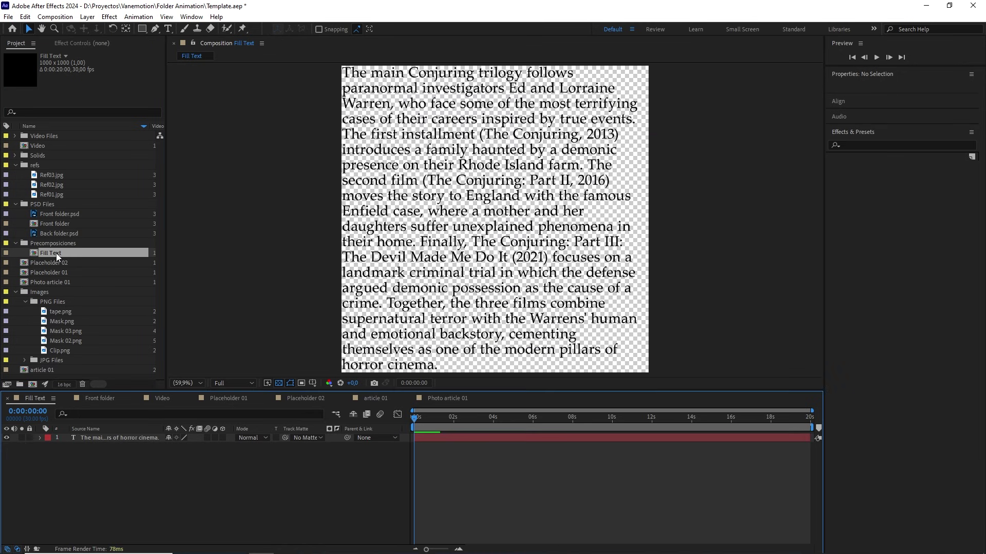
double_click(107, 440)
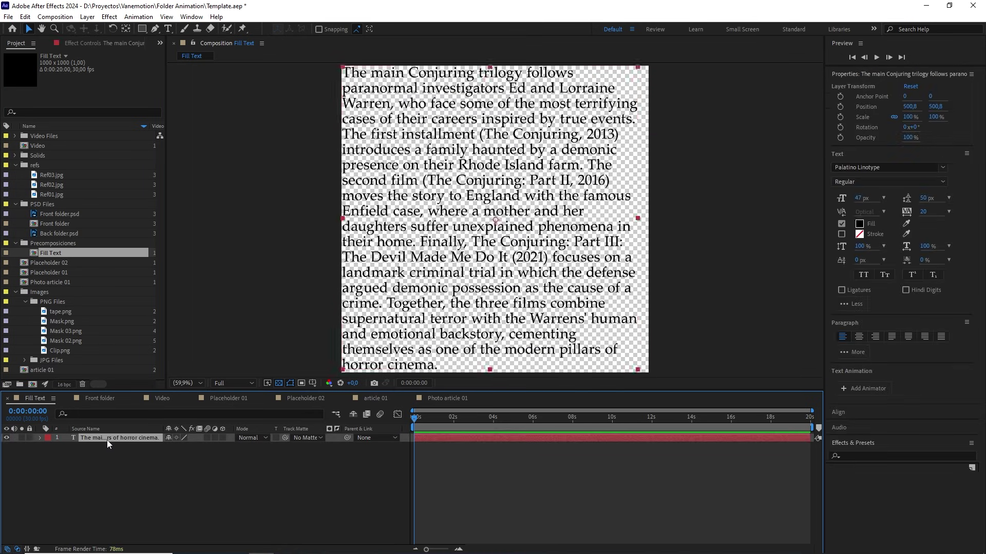
key(ctrl+c)
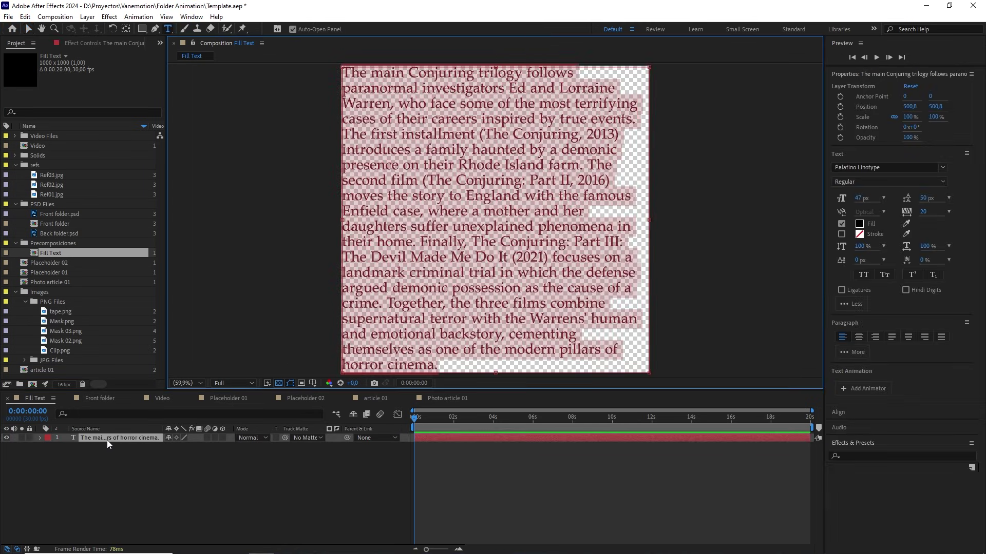
Step: Create a tall paragraph text box beside the photo in article 01 and paste the copied paragraph into it
click(380, 399)
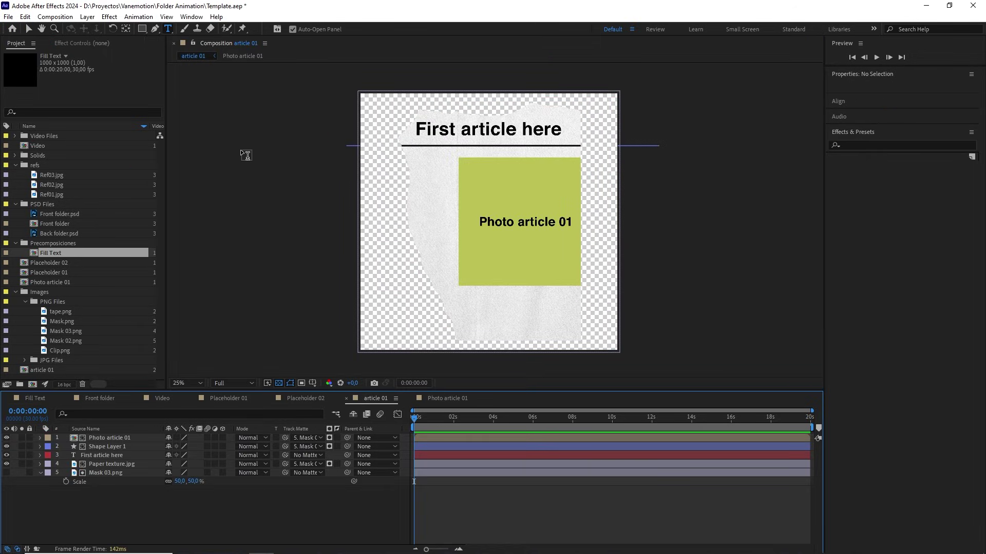
drag(308, 160, 452, 339)
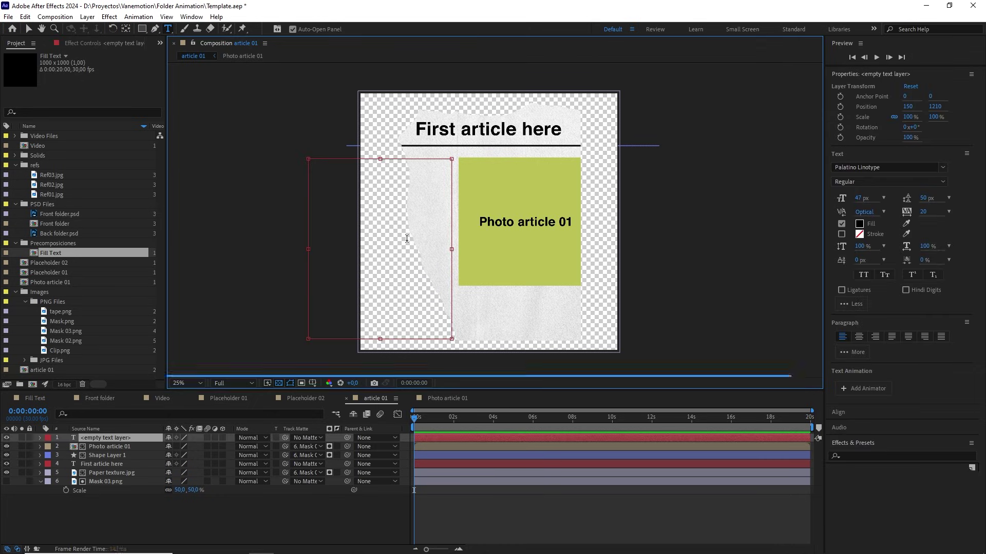
key(ctrl+v)
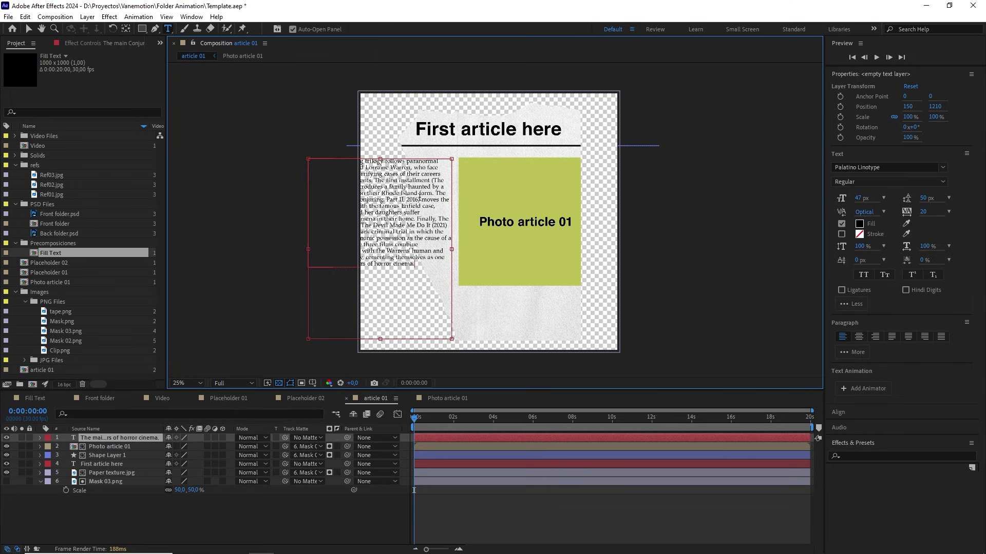
Step: Set the pasted paragraph's font size to 67 px and its leading to 60 px
double_click(140, 440)
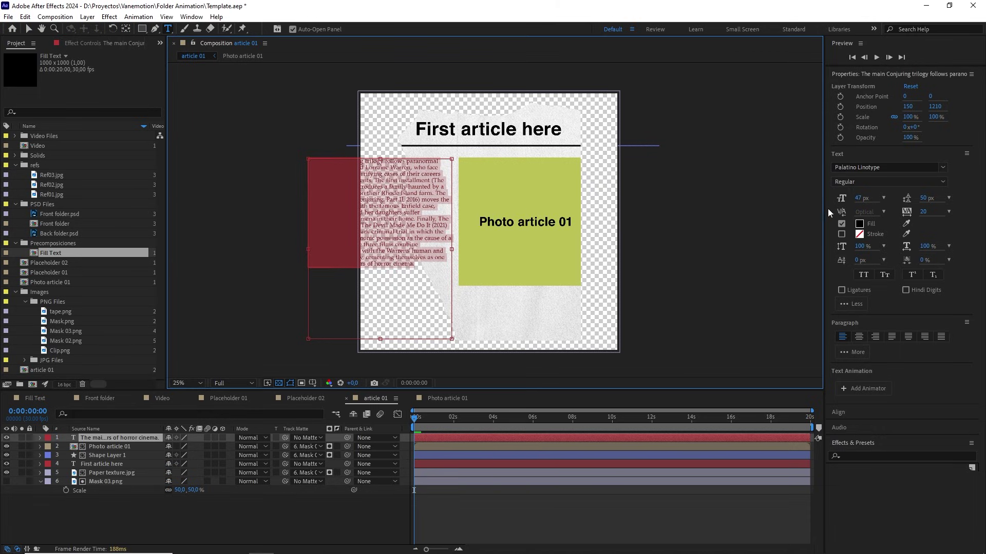
click(861, 198)
key(shift+Up)
key(shift+Up)
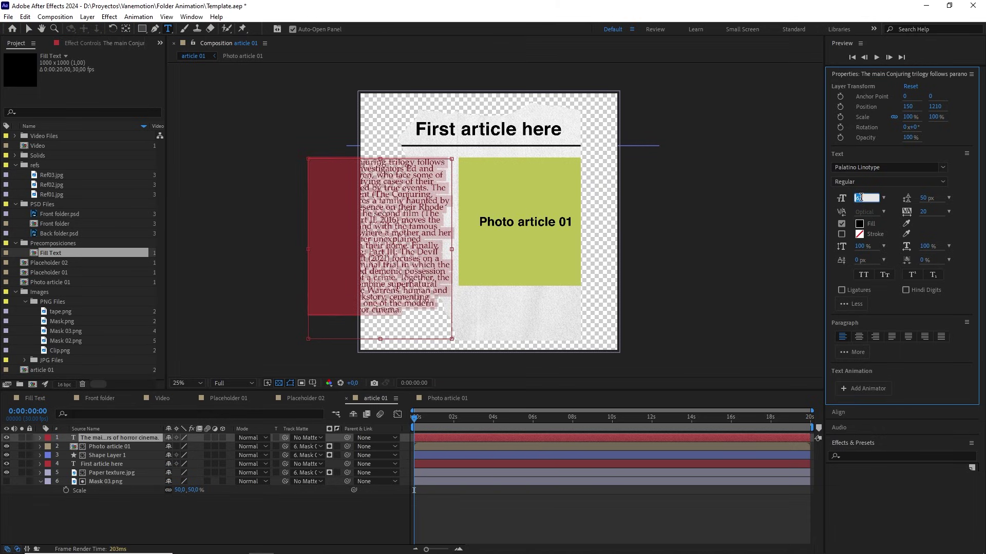
click(926, 197)
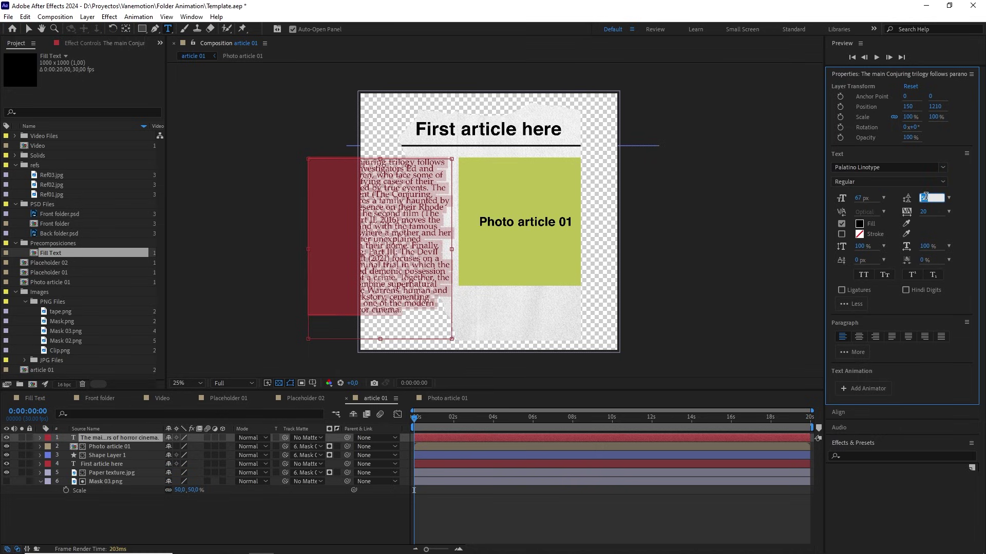
key(shift+Up)
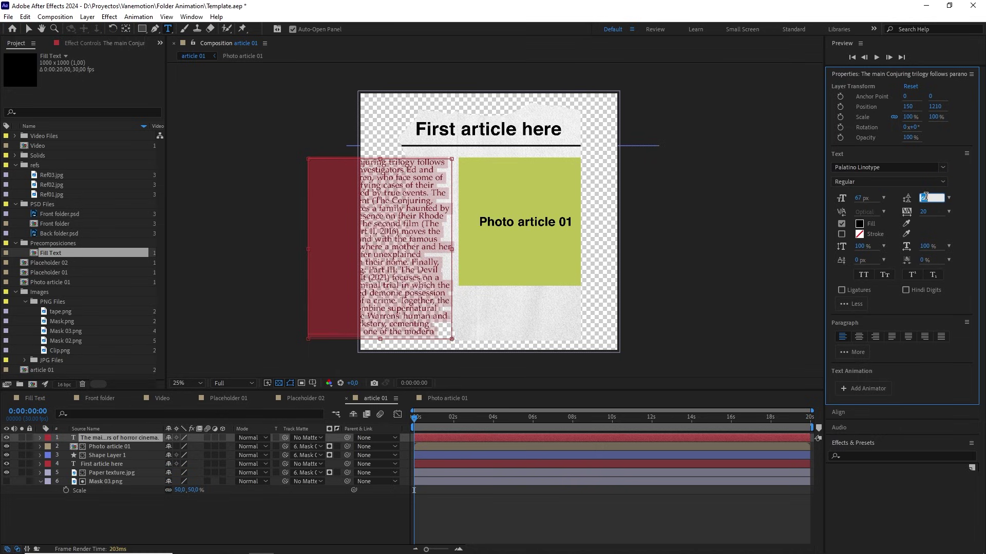
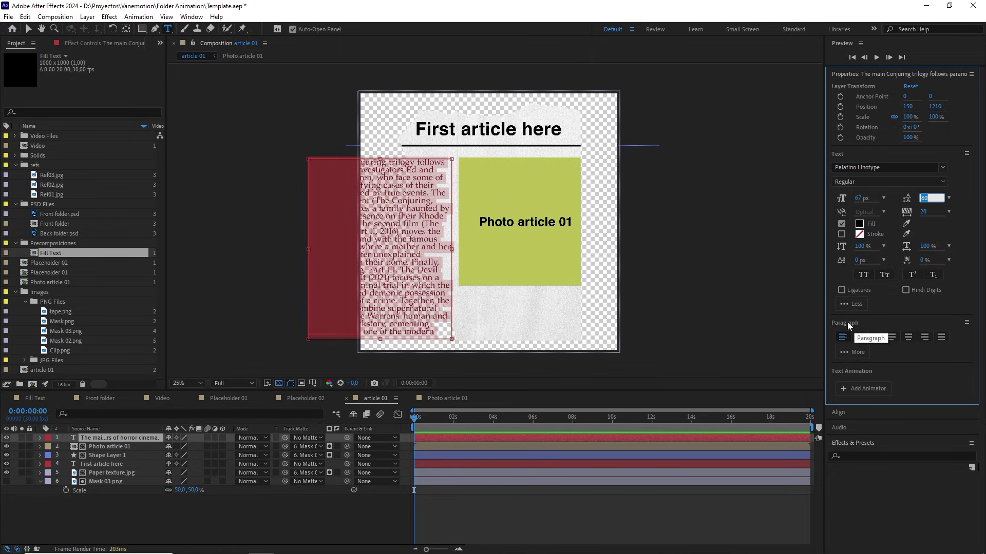
Step: Right-align the side paragraph and set its leading to 64 px
click(192, 17)
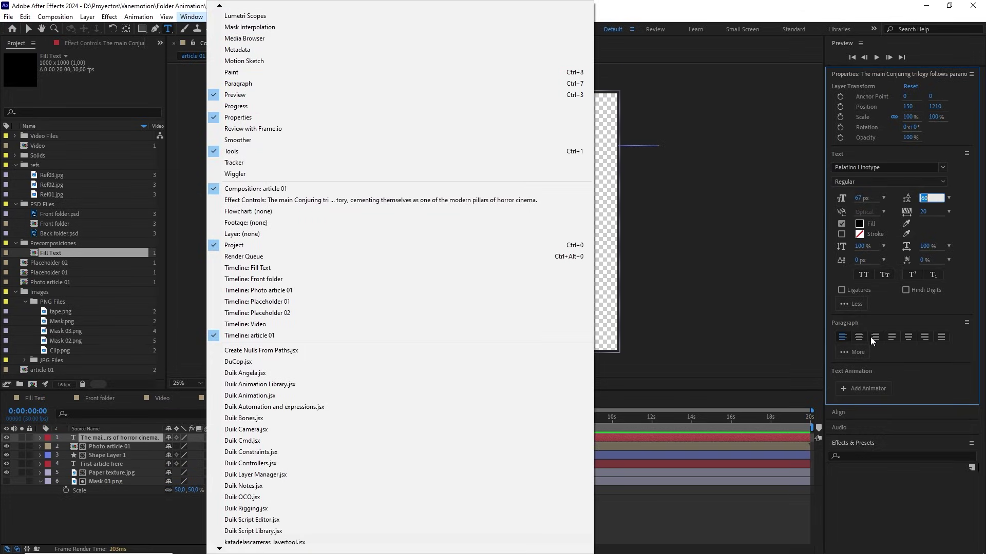
click(842, 342)
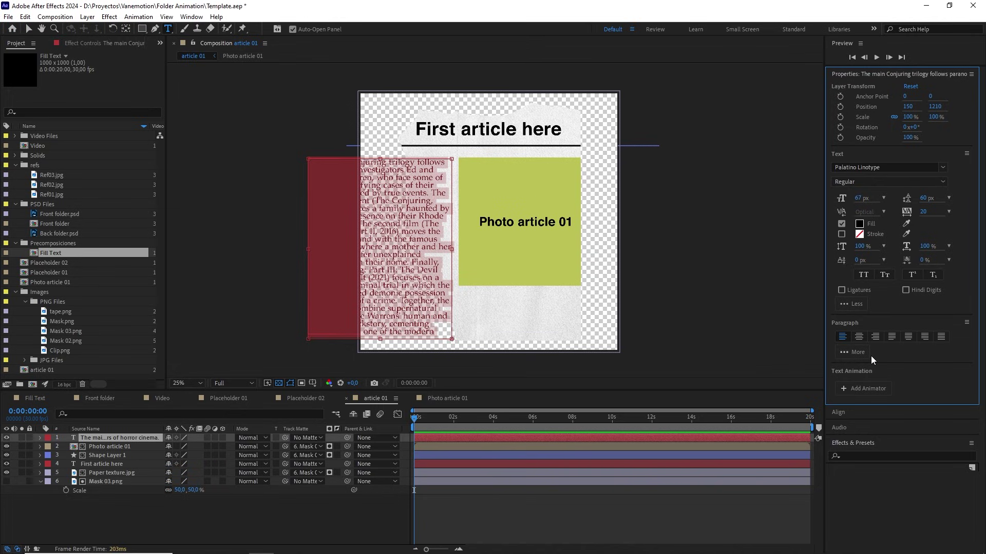
click(876, 337)
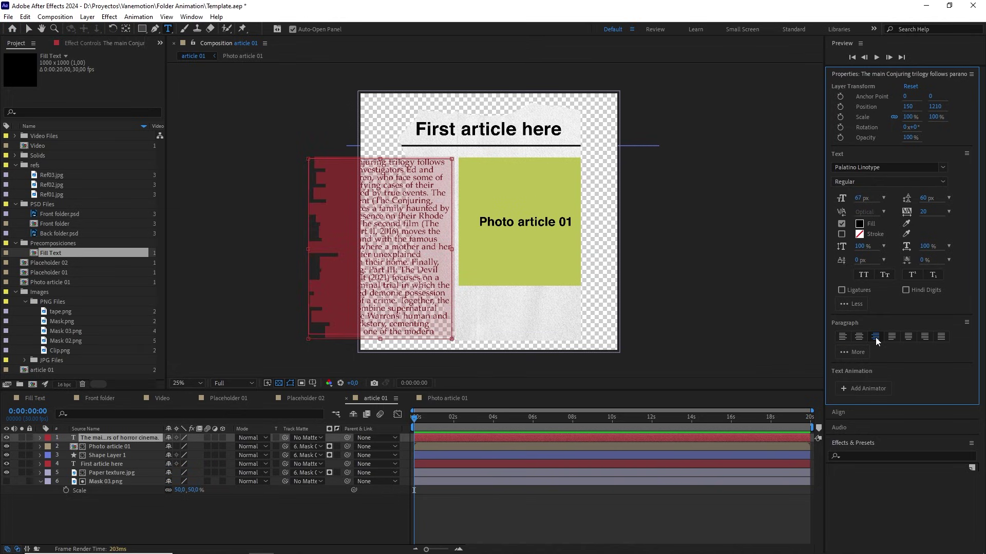
click(922, 200)
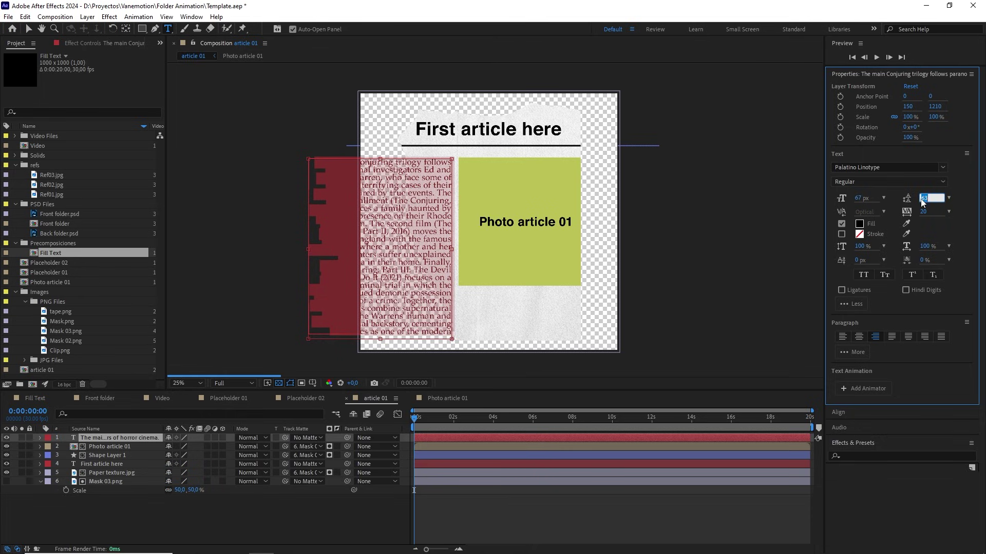
key(Up)
key(Up)
key(Up)
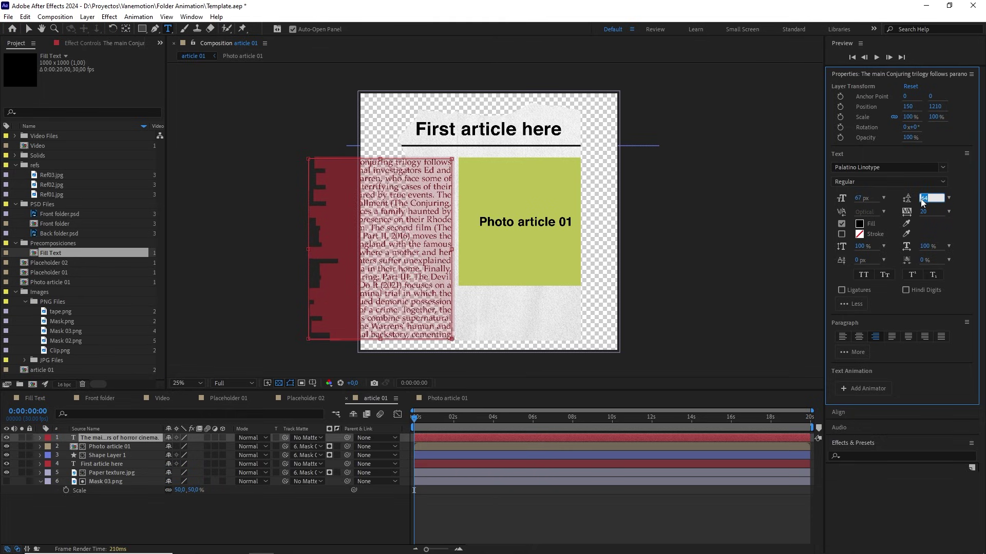
Step: Matte the side paragraph with Mask 03.png and place a duplicate of it beneath the photo at position 1316, 2252
click(28, 29)
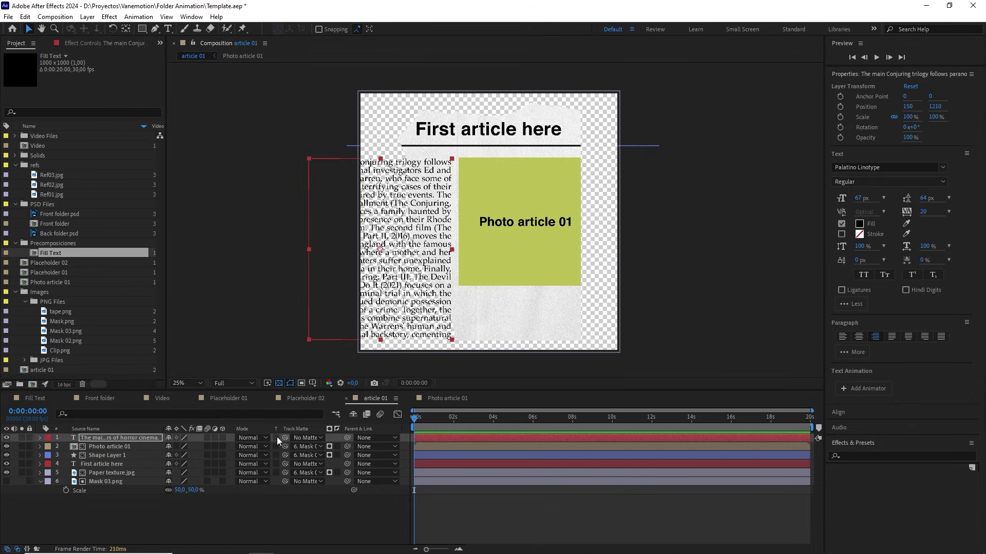
drag(286, 440, 101, 483)
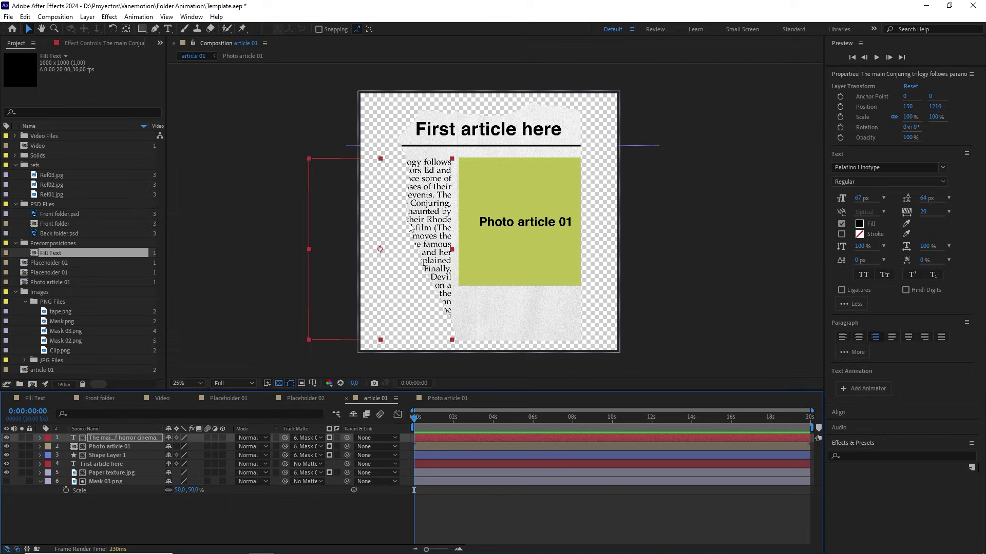
key(ctrl+d)
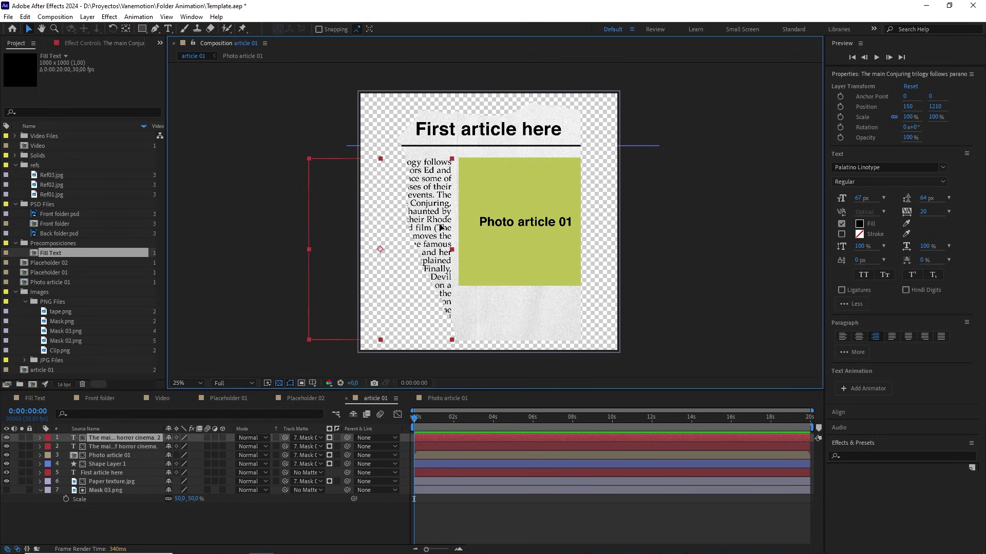
drag(457, 235, 573, 349)
key(period)
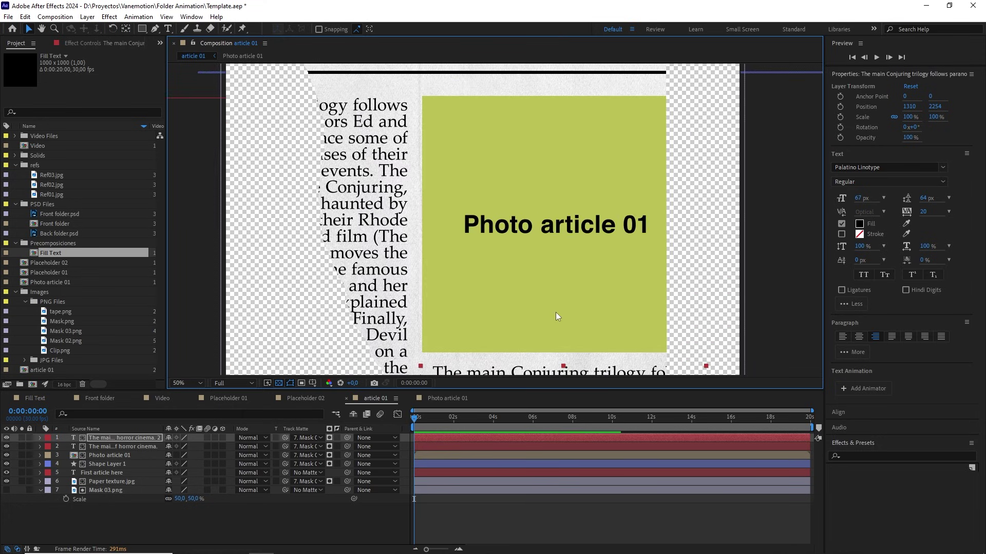
drag(556, 315, 527, 152)
key(v)
drag(532, 252, 533, 251)
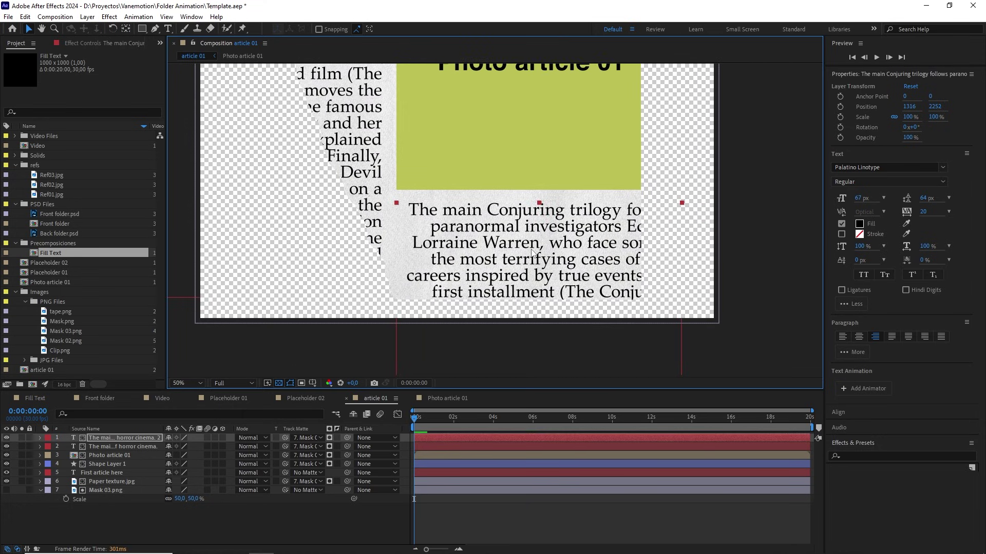
Step: Left-align the duplicated paragraph and line it up with the photo's edge at position 1322, 2252
click(843, 338)
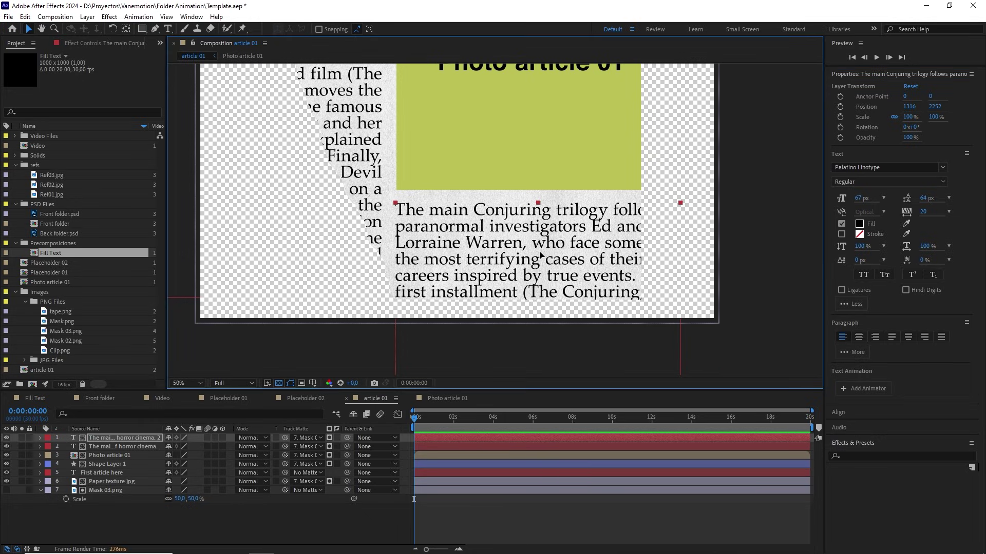
drag(539, 252, 541, 253)
scroll(537, 244, down, 2)
drag(518, 209, 521, 273)
click(193, 383)
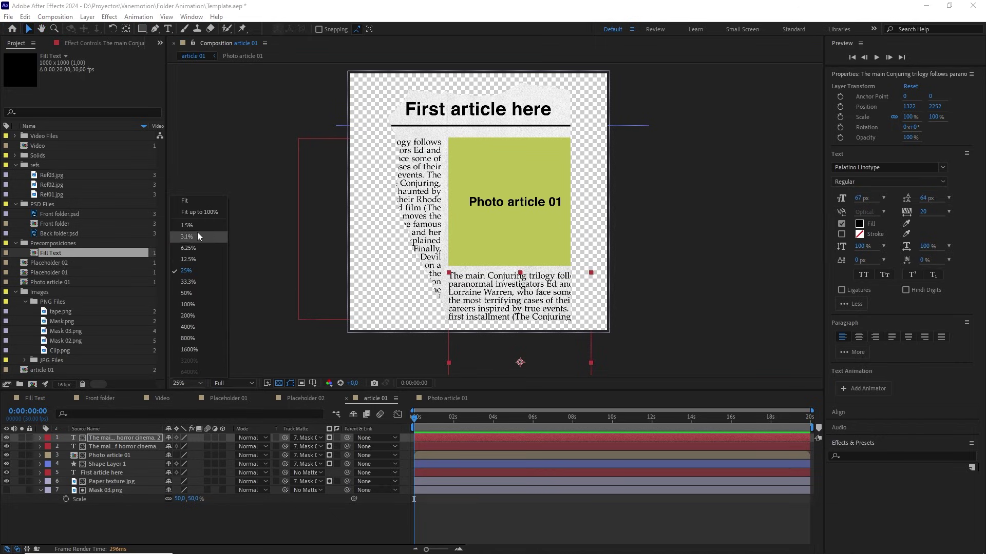
click(198, 200)
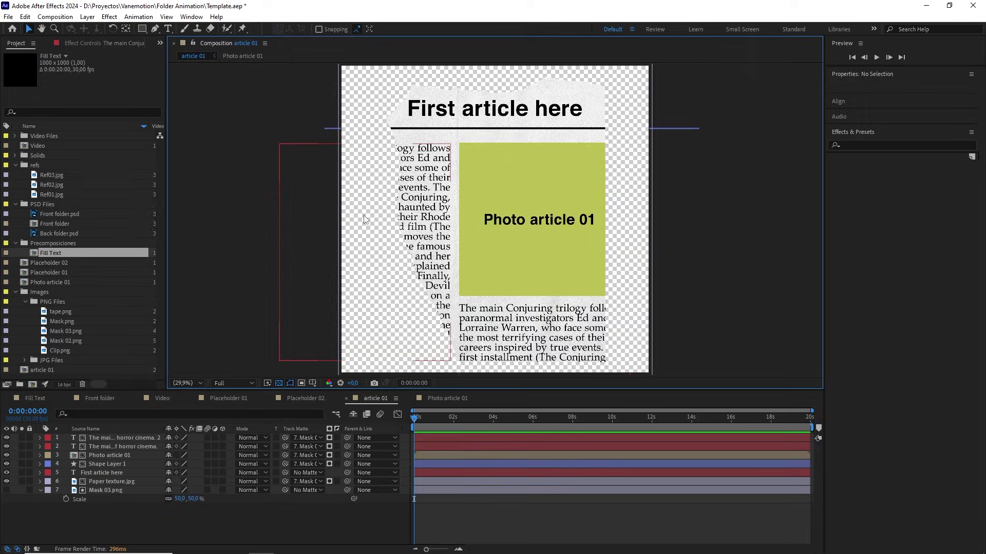
scroll(445, 218, down, 2)
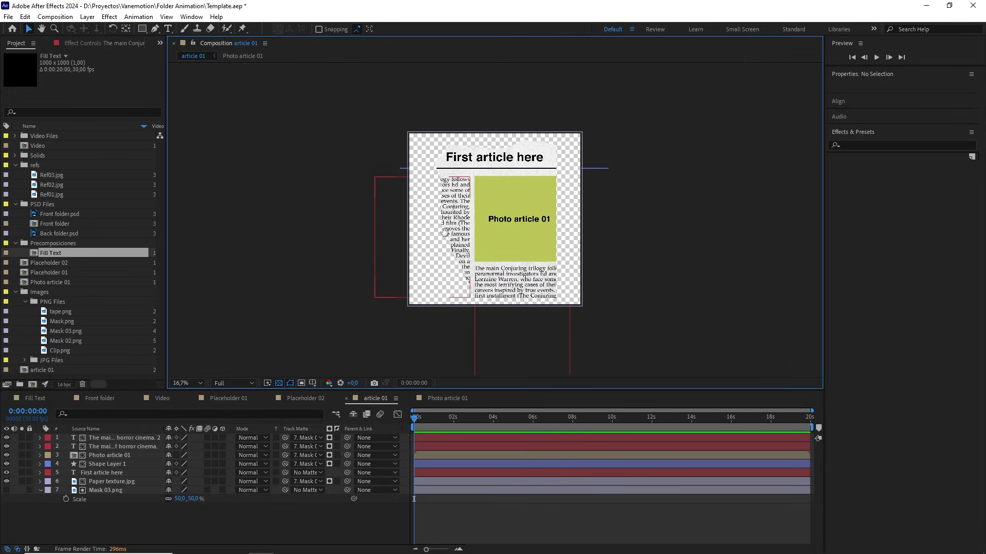
Step: Add the article 01 composition as the top layer of the Front folder composition
click(106, 399)
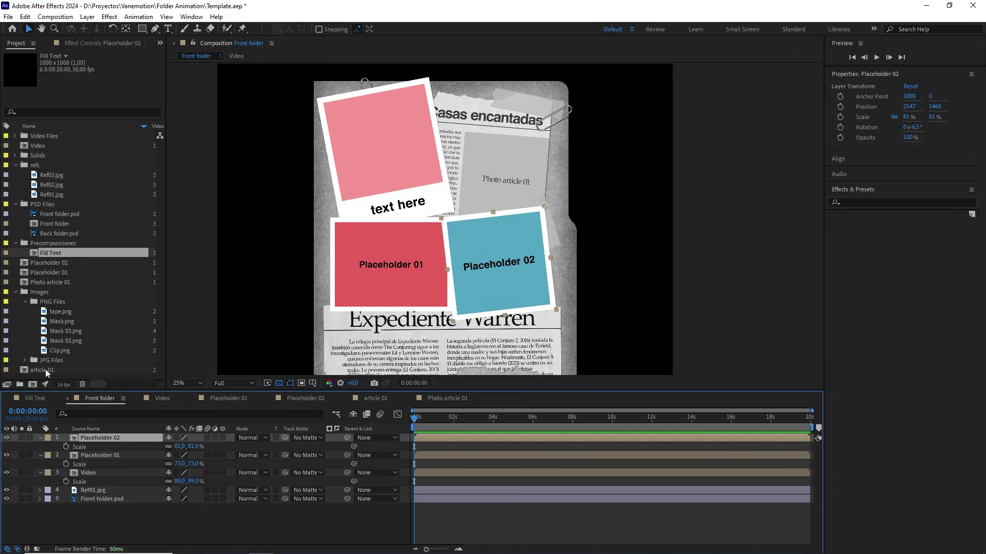
drag(45, 369, 98, 436)
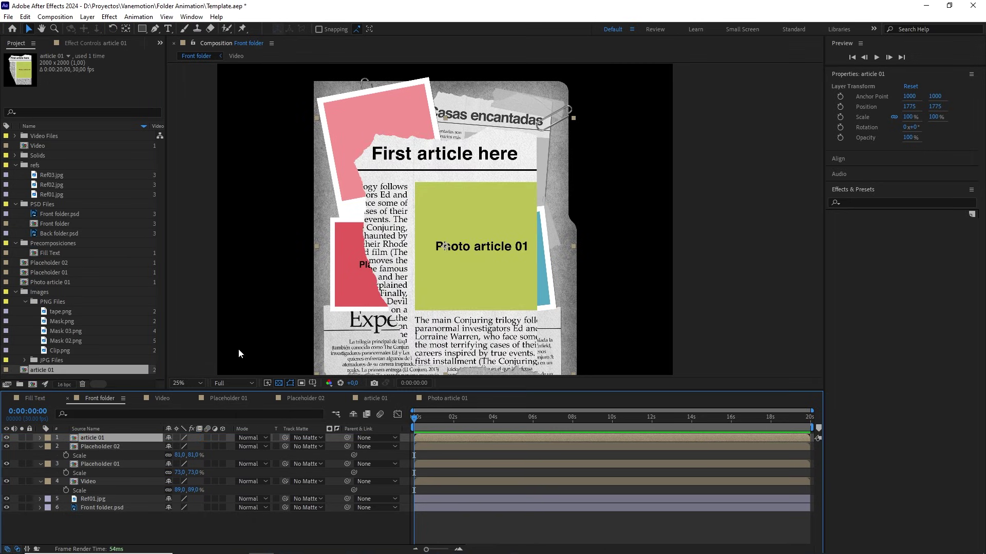
scroll(442, 263, up, 2)
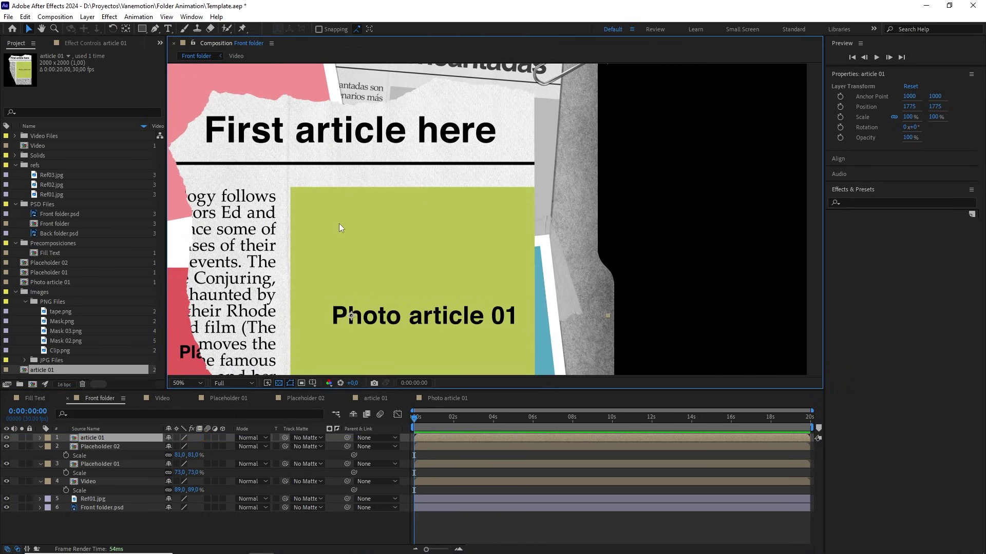
Step: Move the article 01 layer's anchor point to the paper's upper-right corner, at about 1708, 140
click(126, 29)
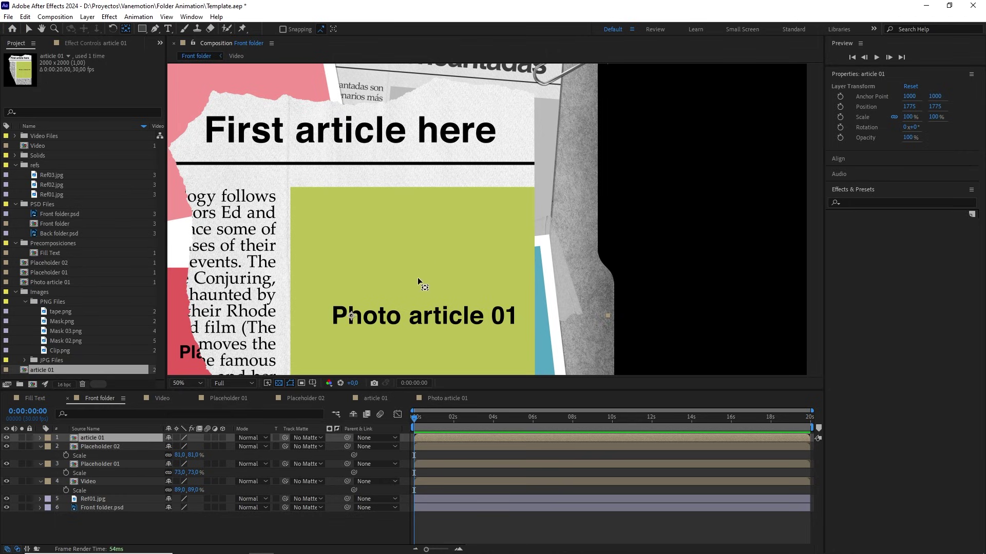
drag(366, 300, 508, 135)
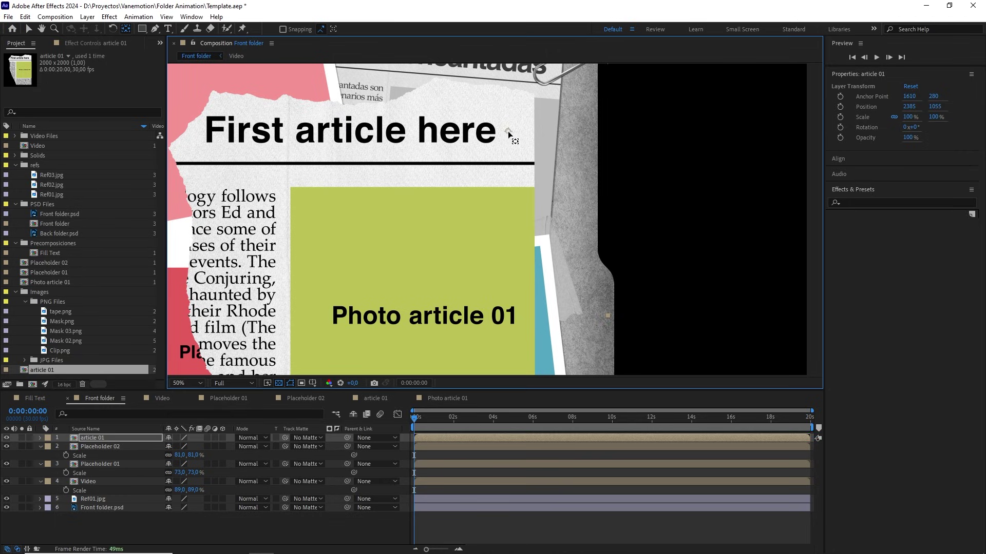
scroll(508, 147, up, 2)
key(h)
drag(489, 205, 519, 163)
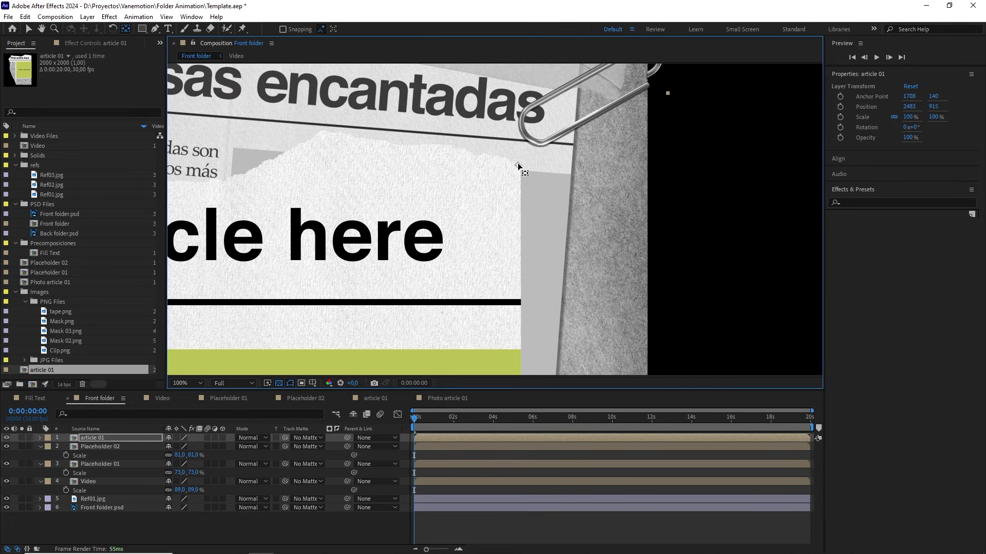
Step: Position the article 01 layer at 2603.5, 650.8 so its upper-right corner meets the matching corner of the reference article
key(v)
drag(494, 195, 493, 215)
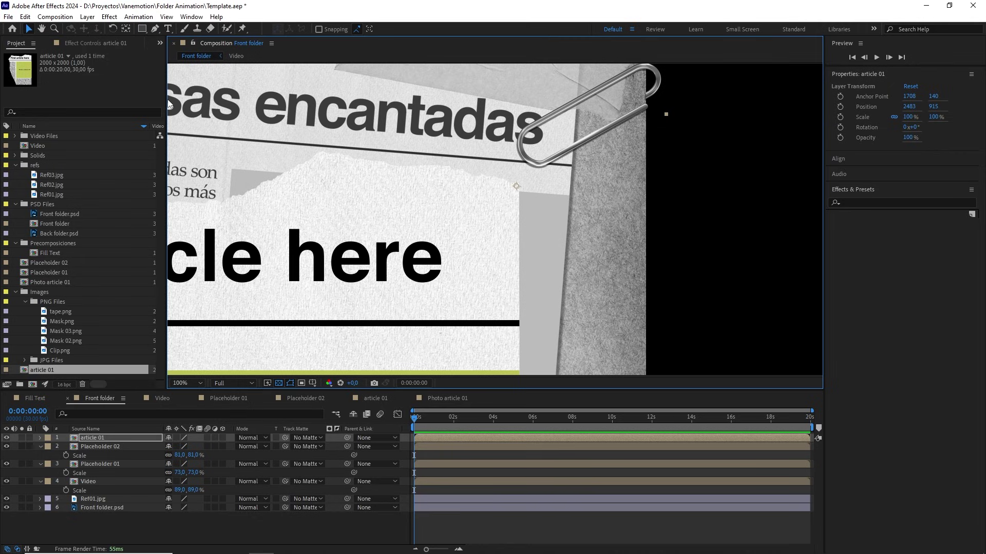
drag(366, 213, 324, 322)
drag(390, 330, 467, 292)
scroll(462, 230, up, 2)
scroll(485, 245, up, 2)
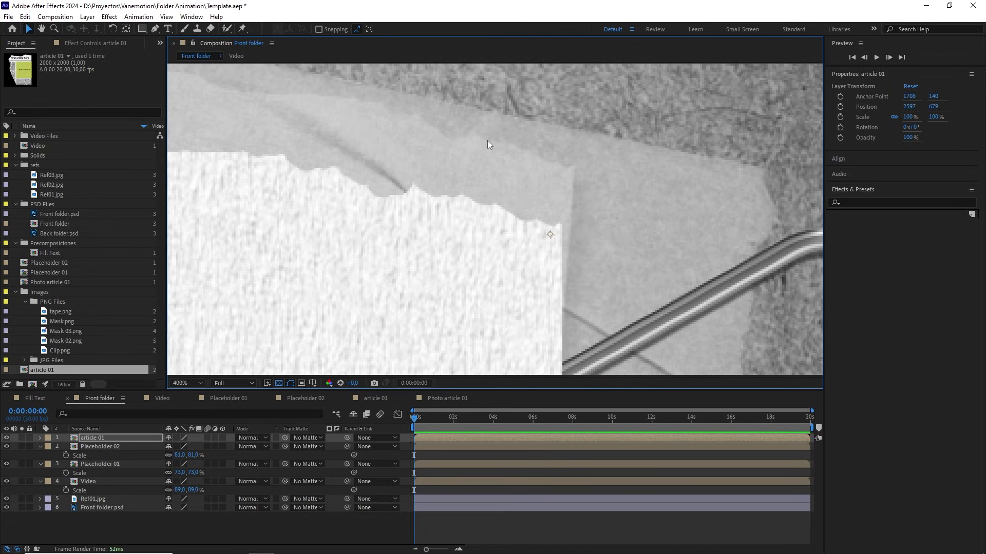
drag(513, 290, 522, 243)
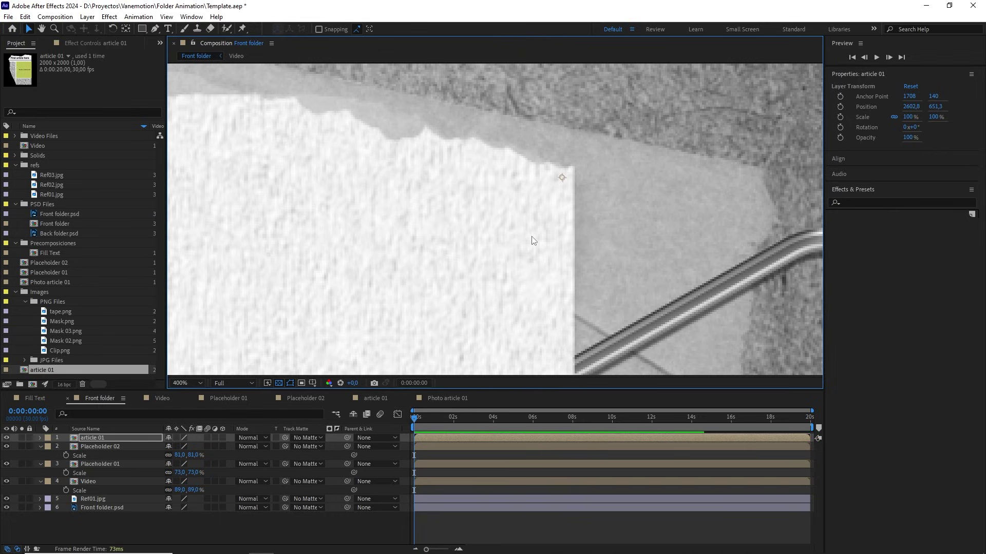
drag(529, 223, 560, 203)
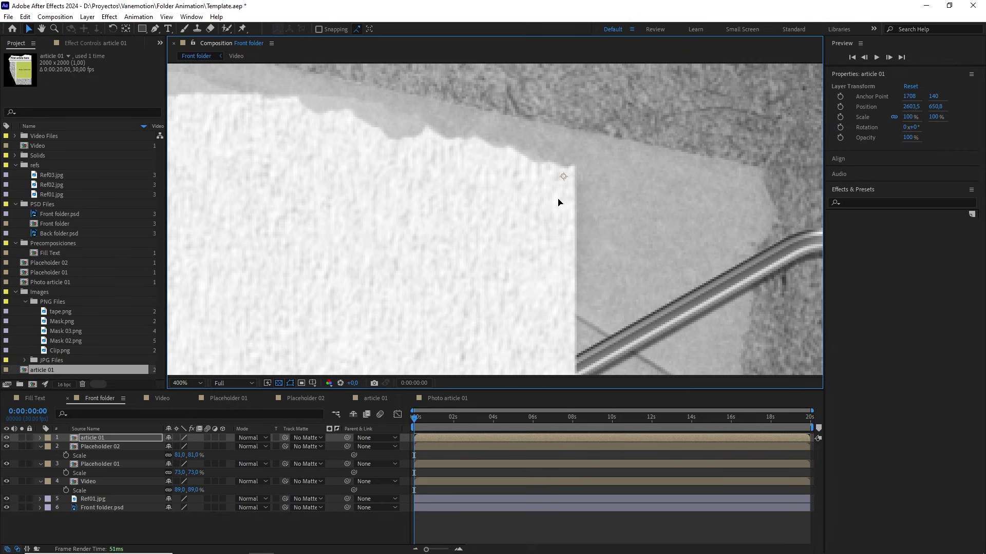
Step: Rotate the article 01 layer clockwise about its corner anchor to about 5.3° to follow the reference tilt
scroll(557, 201, down, 2)
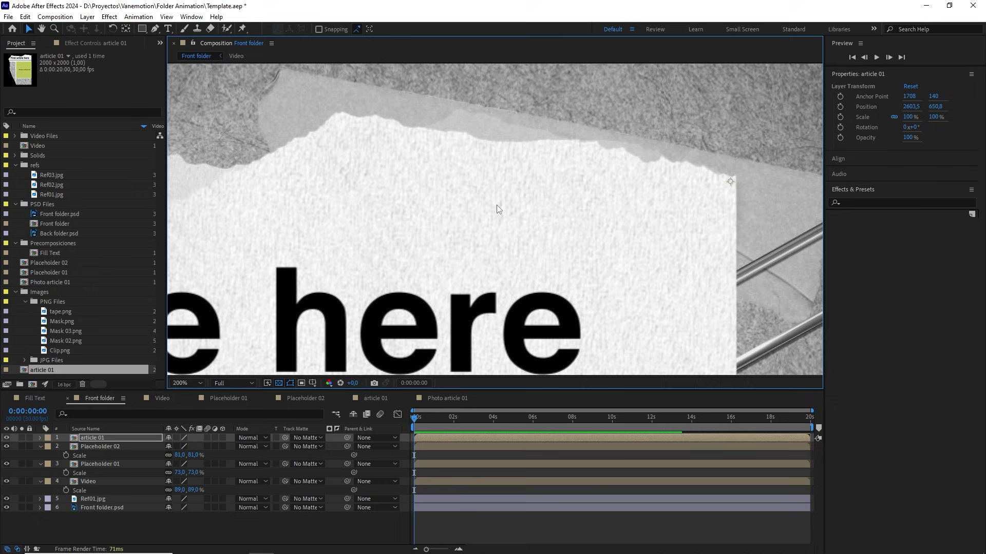
scroll(497, 211, down, 1)
drag(468, 235, 548, 209)
key(w)
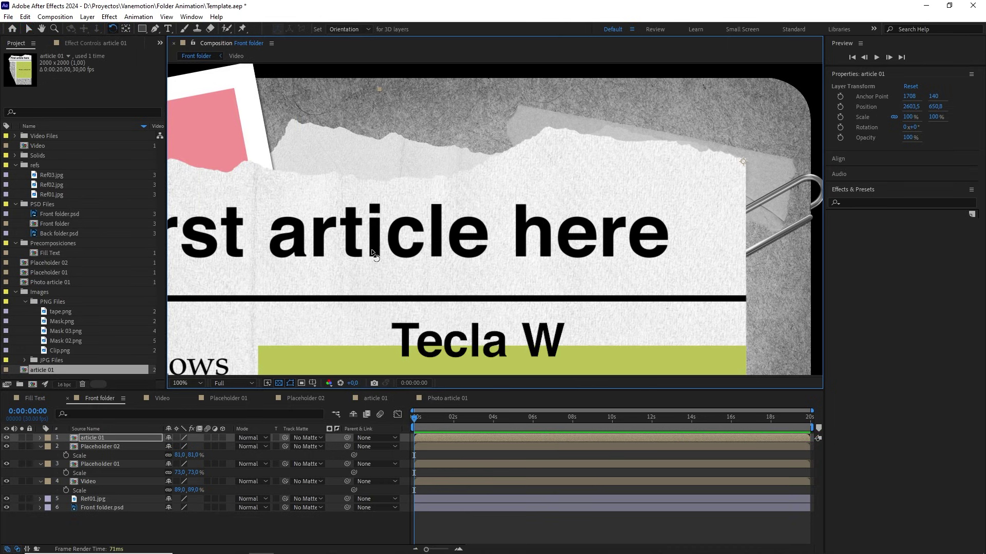
drag(341, 272, 315, 241)
key(comma)
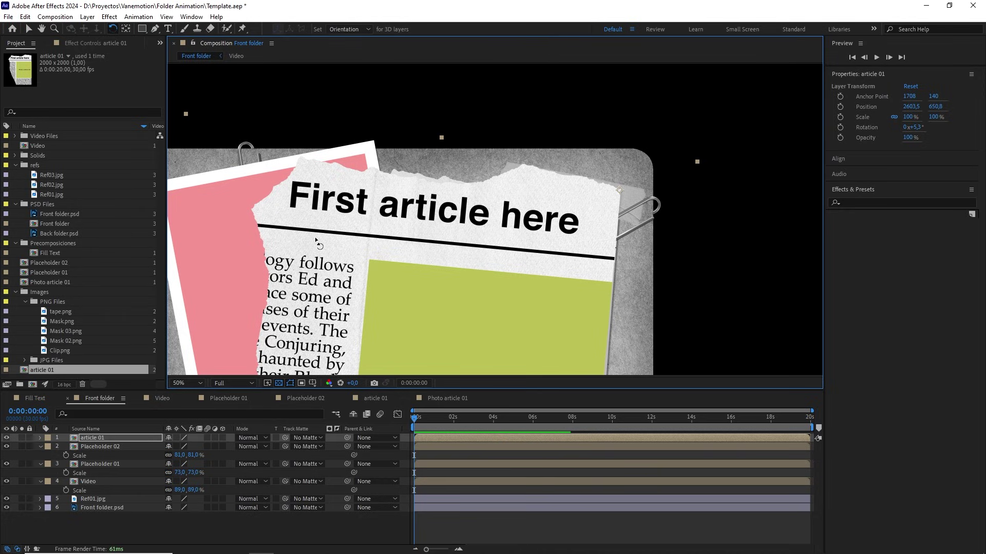
Step: Scale the article 01 layer uniformly to 71% to fit the reference article
key(s)
click(199, 447)
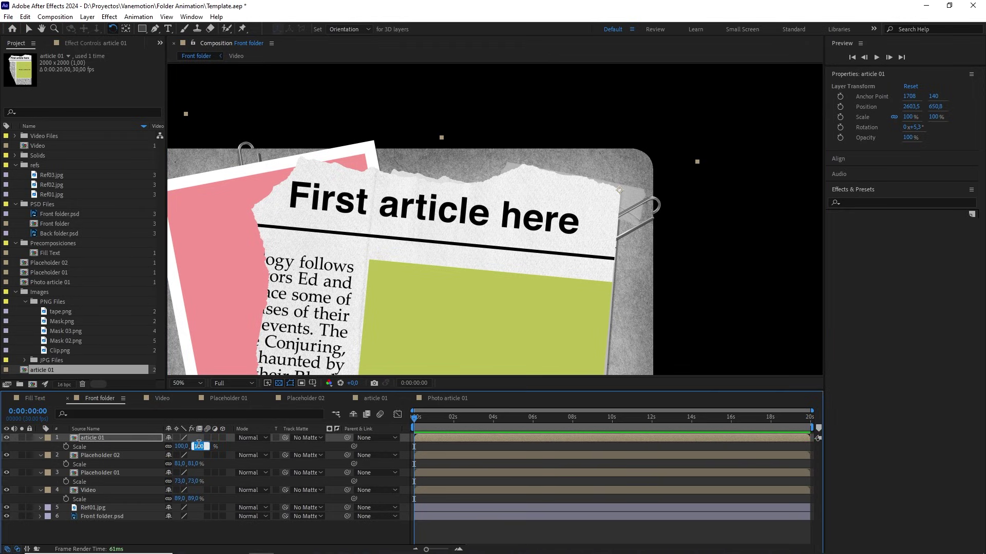
key(shift+Down)
key(shift+Down)
key(shift+Down)
key(shift+Down)
key(Up)
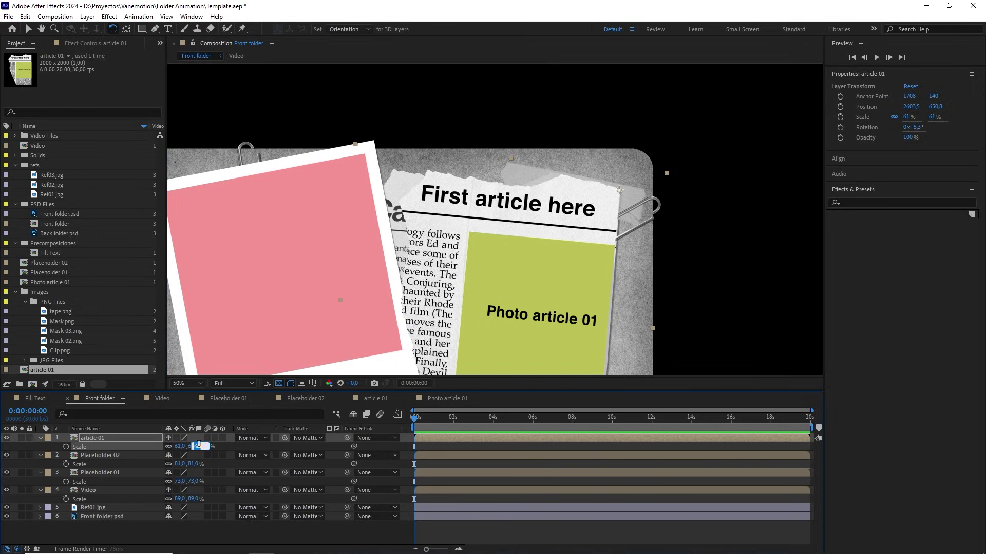
key(Up)
key(Up)
key(Up)
key(Up)
key(Up)
key(Up)
key(Up)
key(Up)
key(Up)
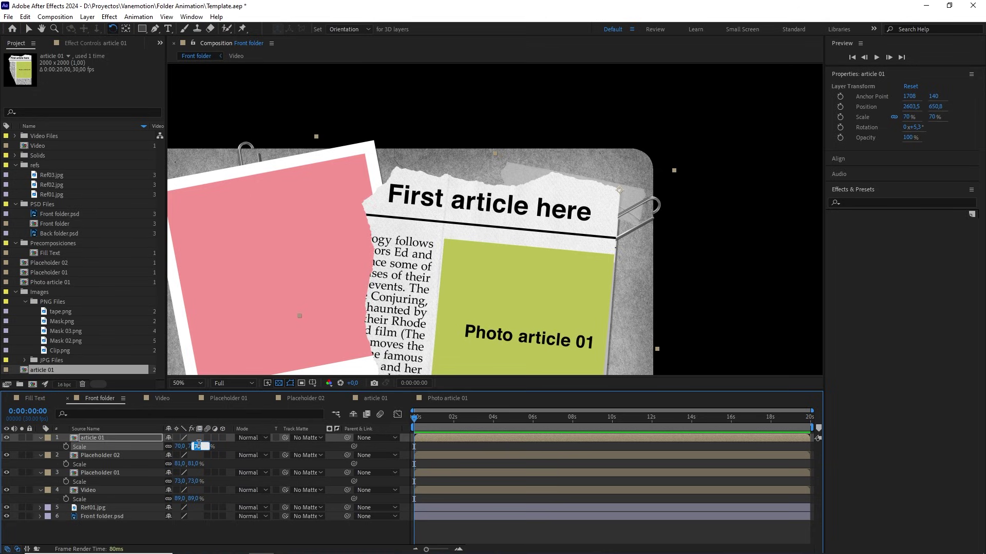
key(Up)
click(159, 440)
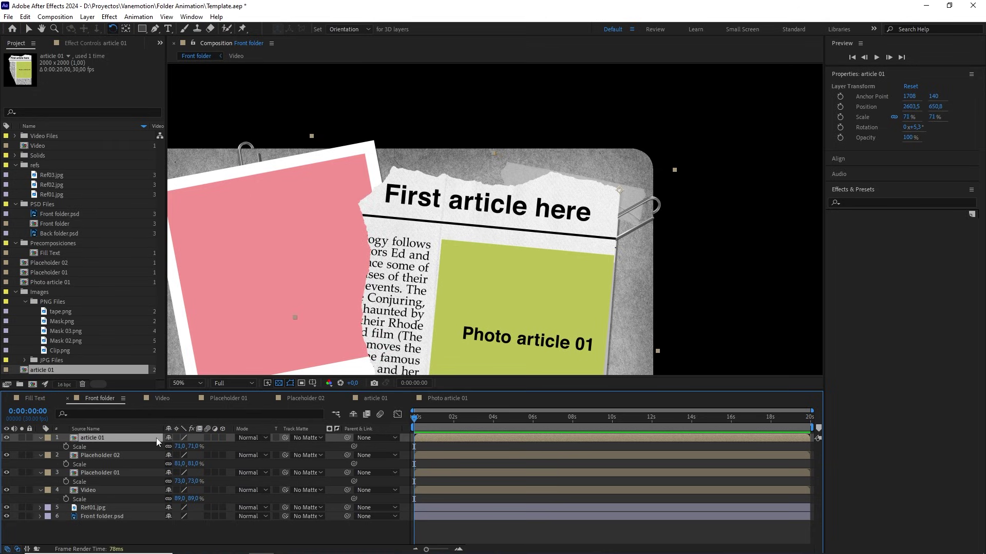
Step: Fine-tune the article 01 layer's rotation to 4.9° and reorder it below the Video layer, above Ref01.jpg
drag(391, 187, 391, 189)
scroll(512, 267, down, 2)
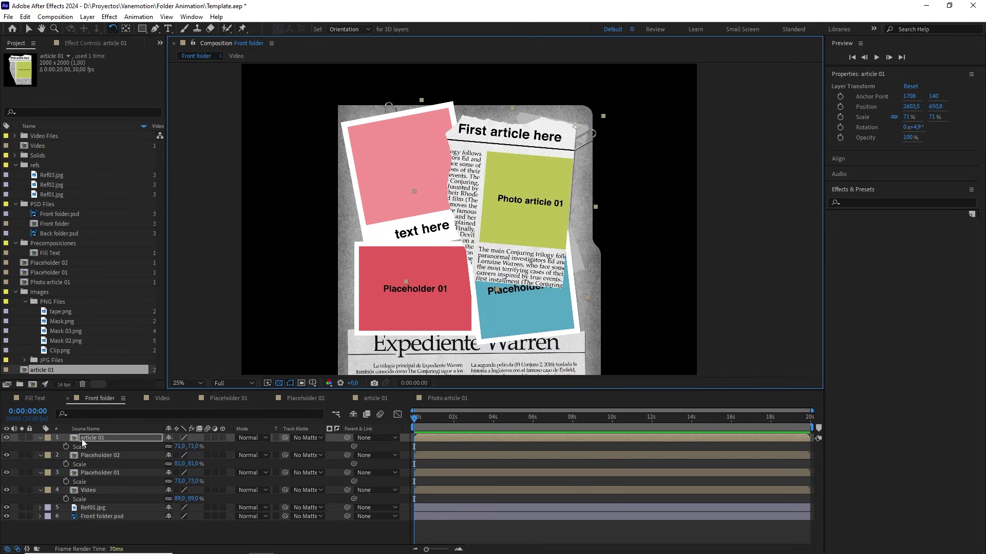
drag(94, 440, 97, 496)
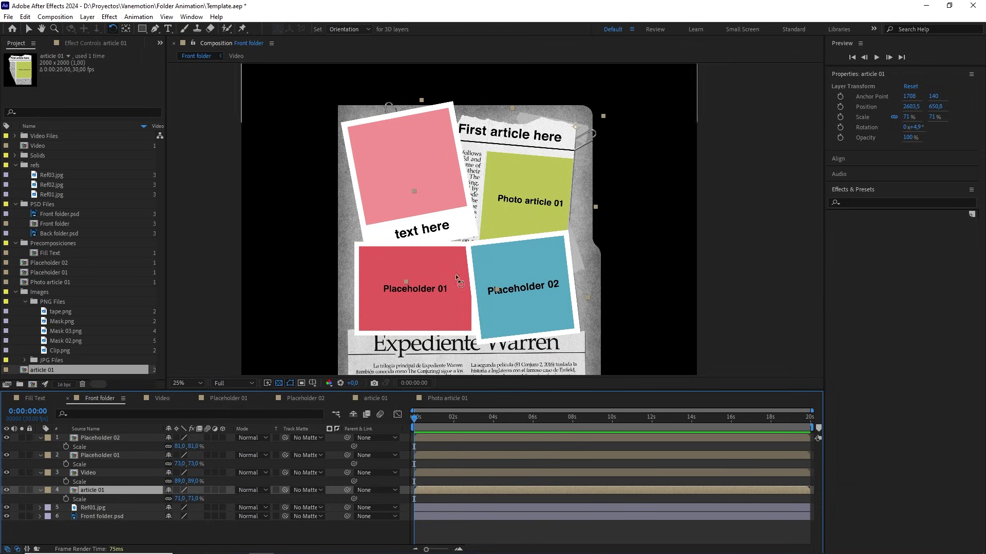
drag(482, 267, 501, 240)
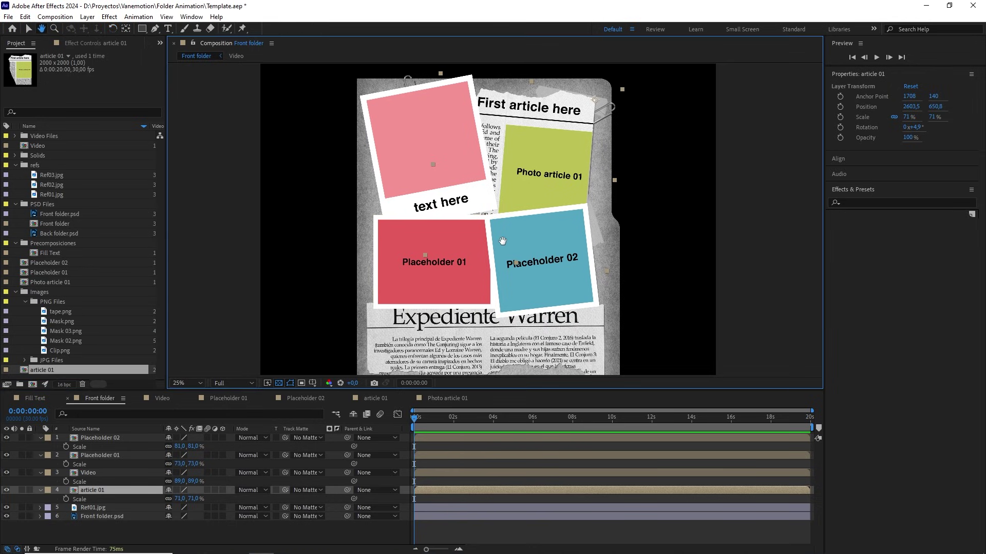
Step: Create a new 20-second composition named Article 02 at 30 frames per second
click(16, 292)
click(53, 337)
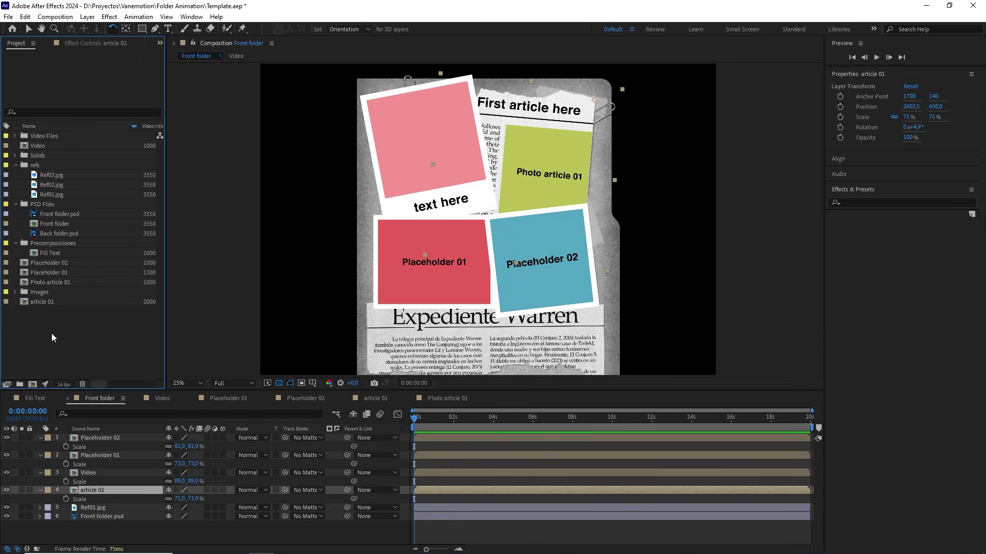
click(55, 17)
click(61, 42)
text(Article 02)
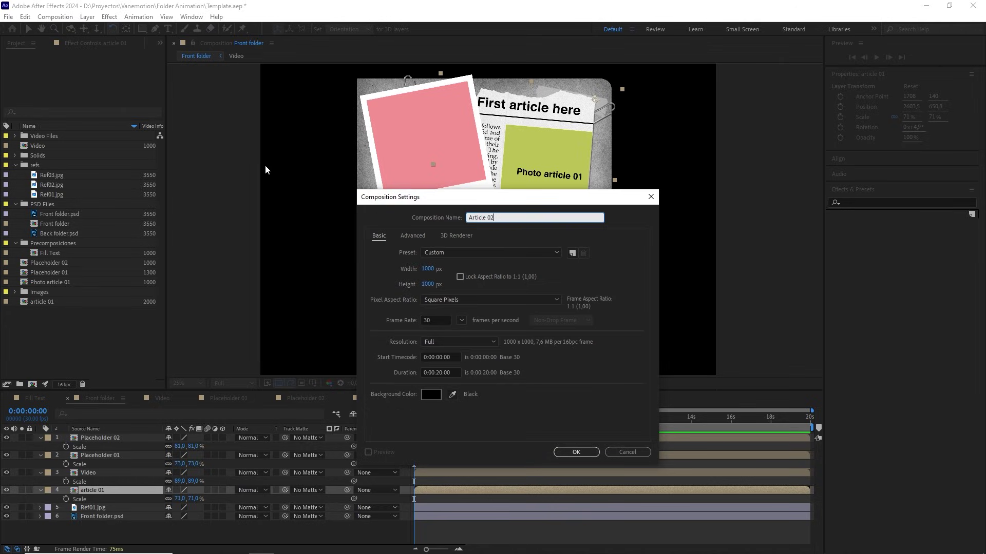
click(571, 452)
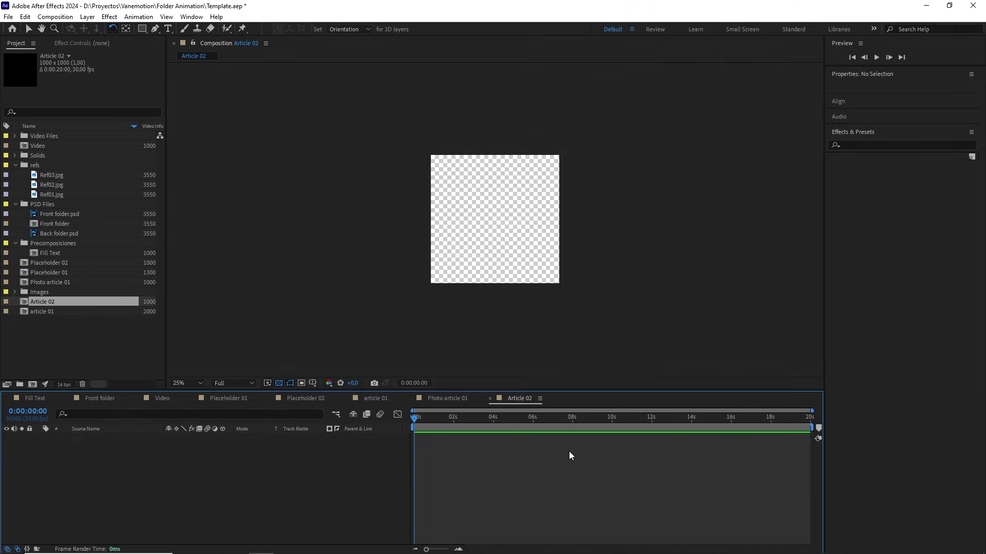
Step: Add Mask 02.png from the PNG Files folder to the Article 02 composition
click(15, 292)
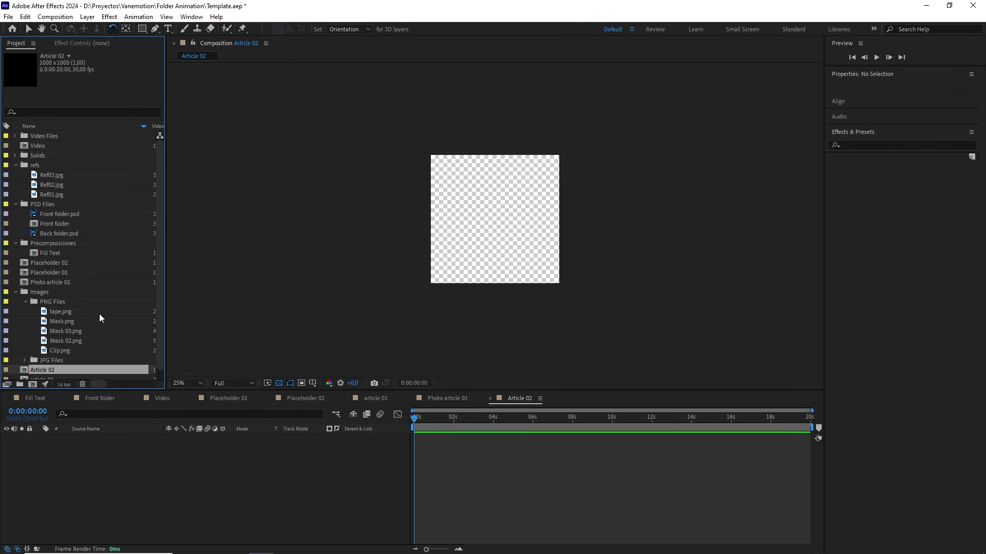
click(62, 341)
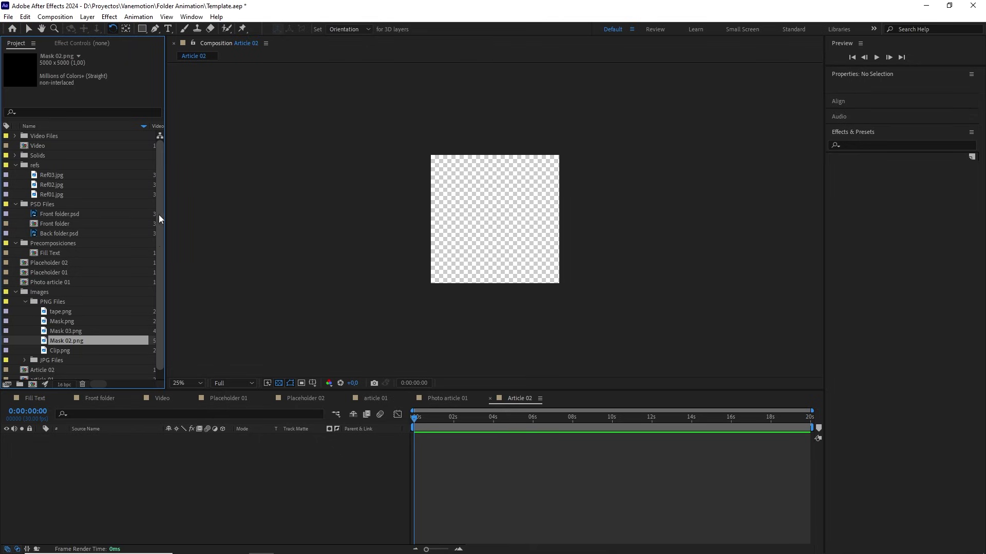
drag(66, 342, 114, 460)
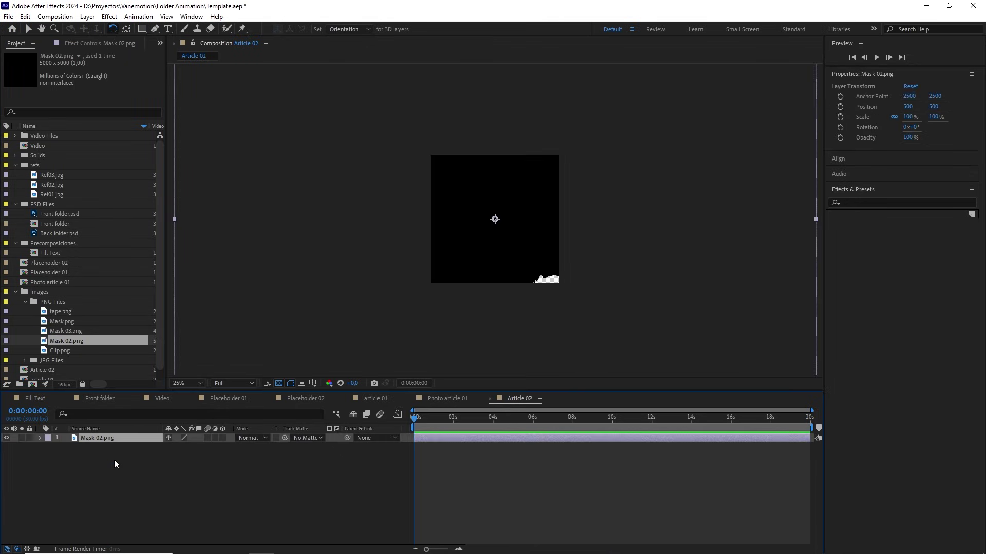
key(comma)
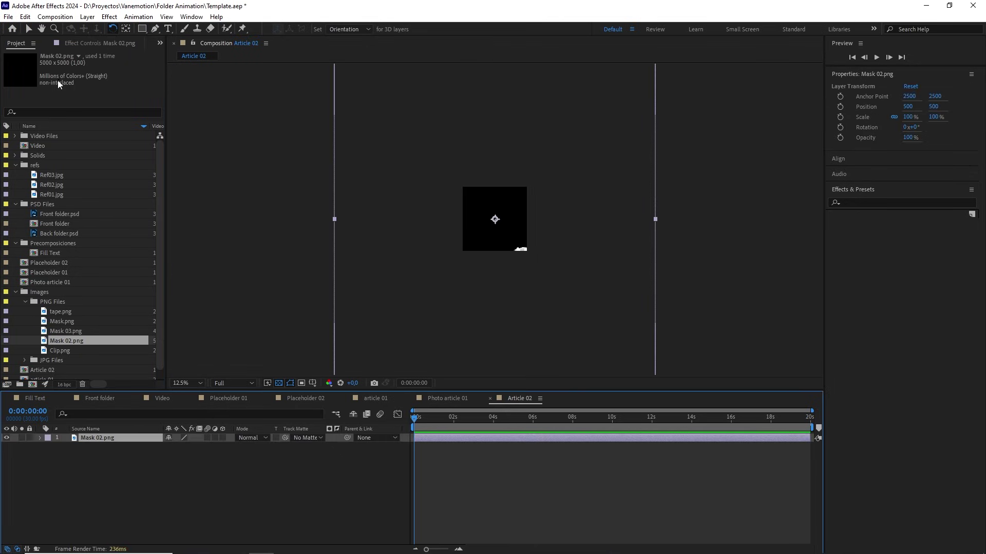
Step: Resize the Article 02 composition to 5000 × 5000 px to match the mask image
click(55, 16)
click(67, 42)
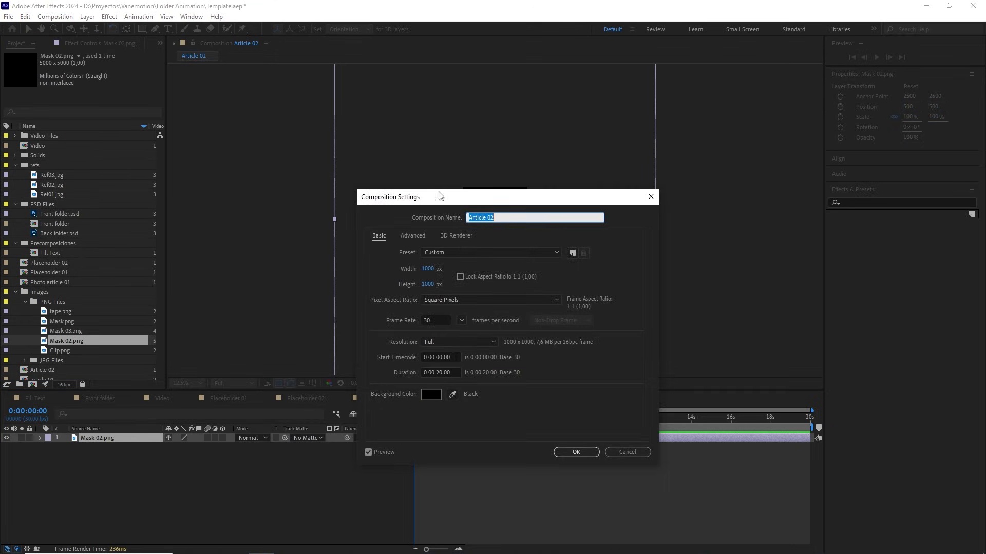
click(428, 269)
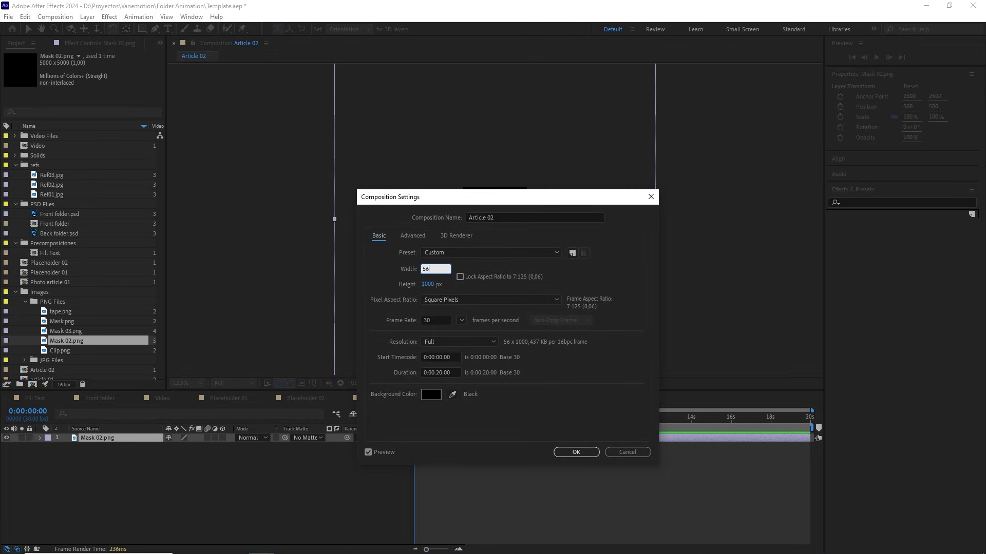
key(BackSpace)
key(BackSpace)
text(5000)
click(429, 282)
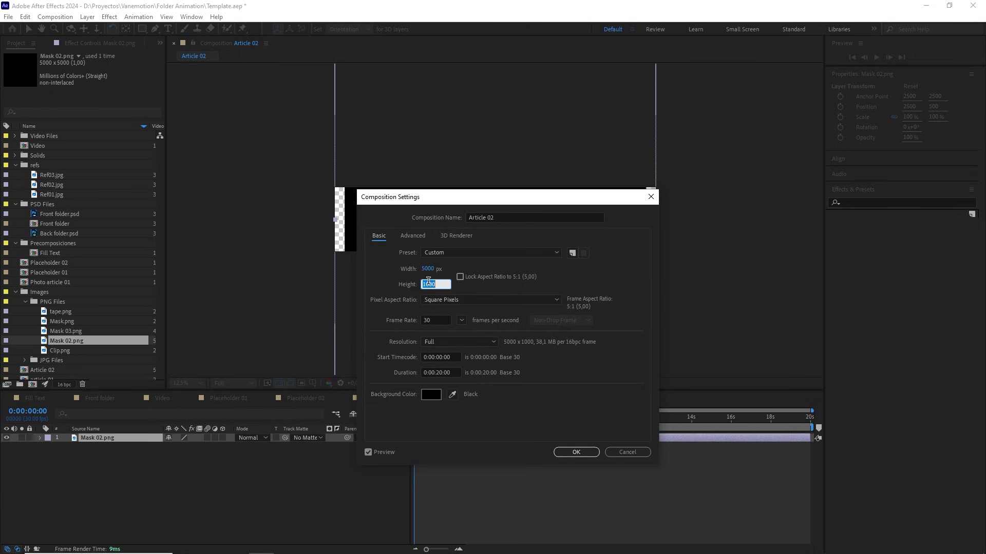
text(5000)
click(583, 452)
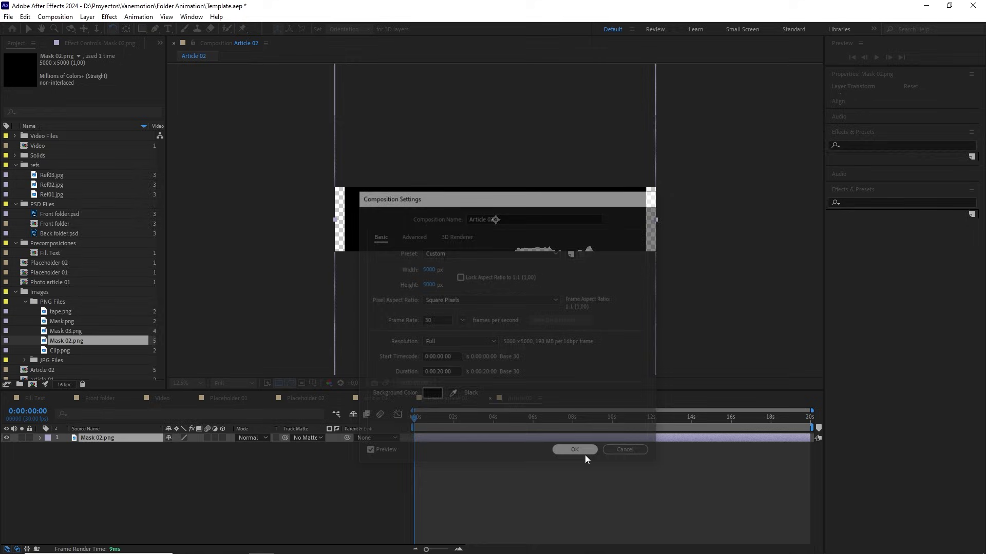
Step: Add Paper texture.jpg above the mask layer and use Mask 02.png as its track matte
click(24, 359)
scroll(62, 361, down, 2)
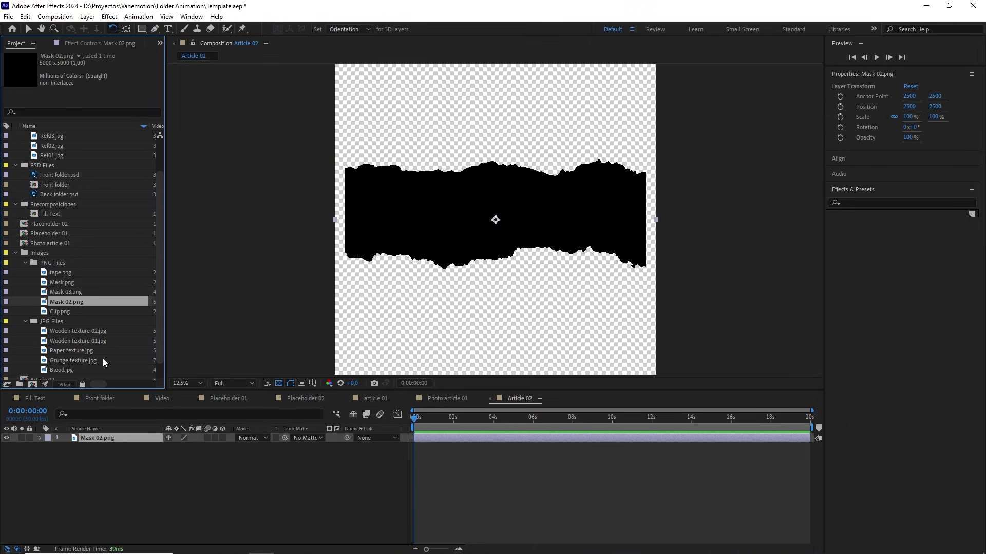
drag(80, 350, 109, 437)
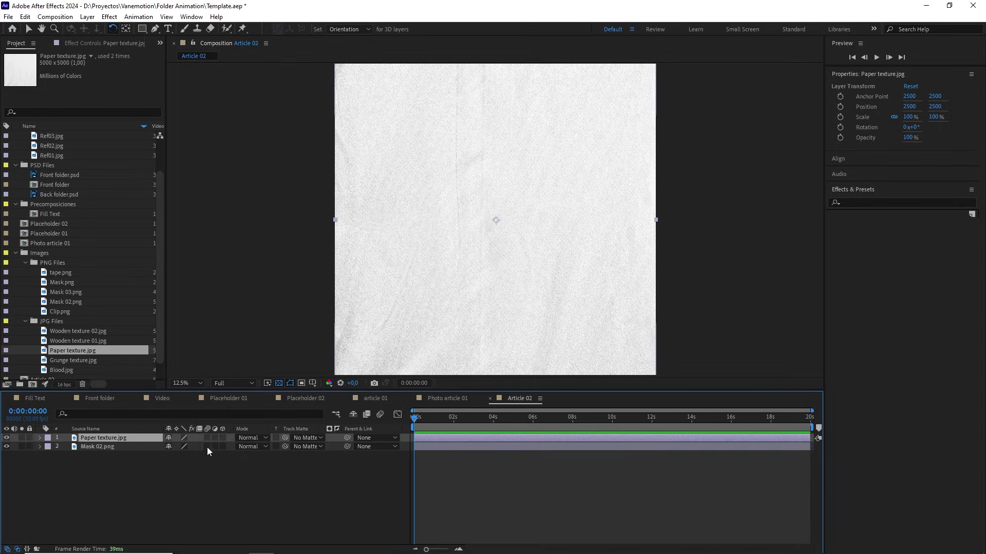
drag(286, 438, 109, 449)
click(250, 482)
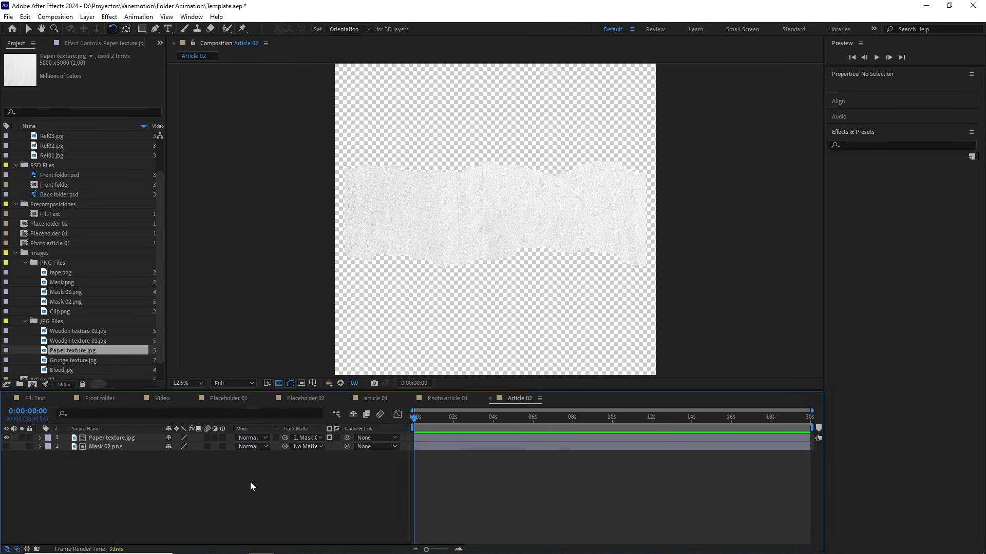
click(279, 383)
click(279, 383)
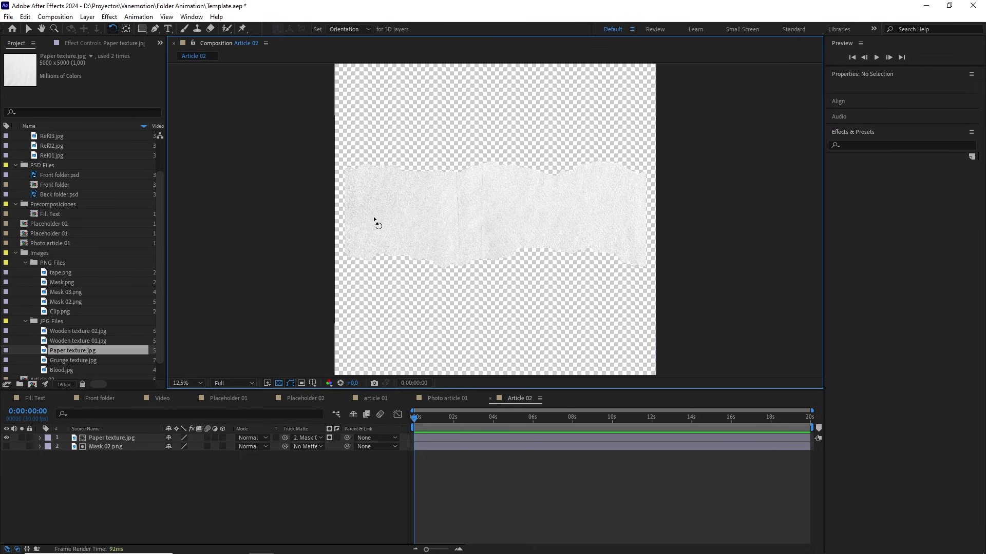
Step: Add a text layer reading "Second text here" to Article 02 and center its position in the composition at 2500, 2500
click(168, 29)
click(473, 183)
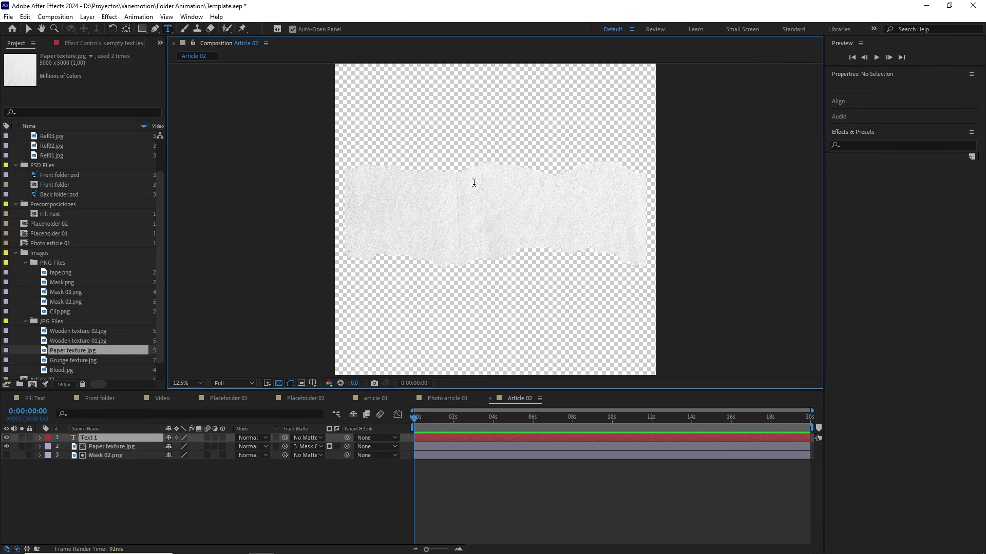
text(Second text here)
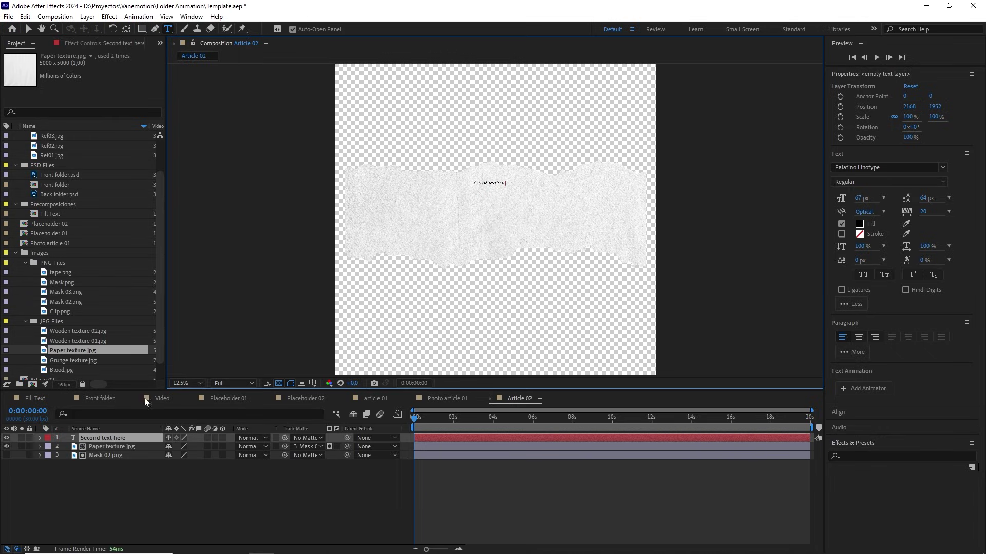
click(106, 439)
key(ctrl+Home)
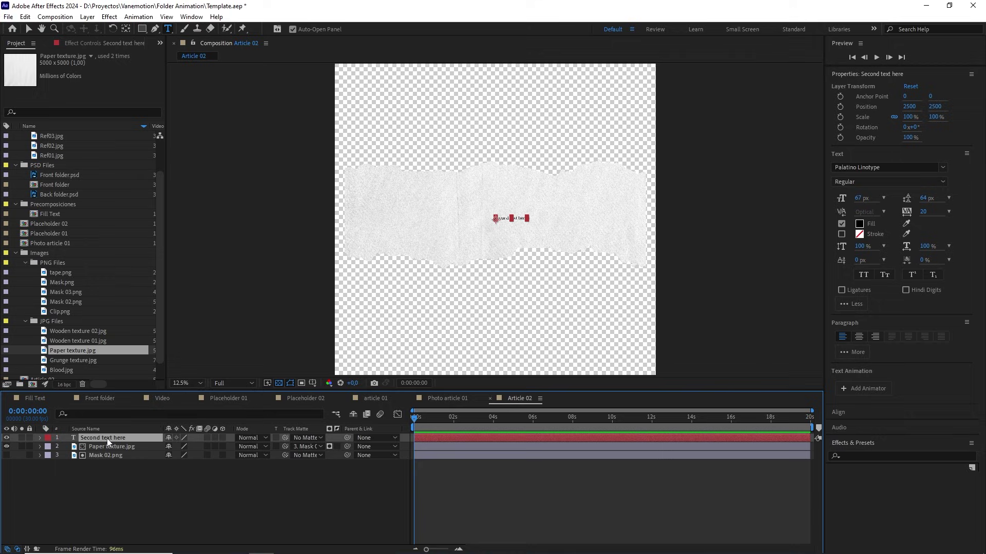
Step: Change the font of the "Second text here" heading to Helvetica Bold
key(v)
click(905, 170)
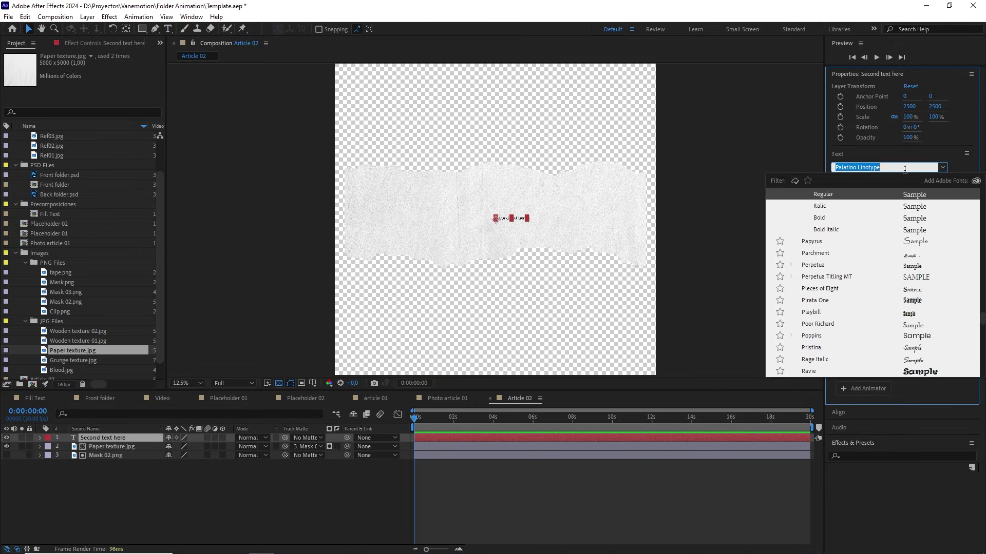
text(hel)
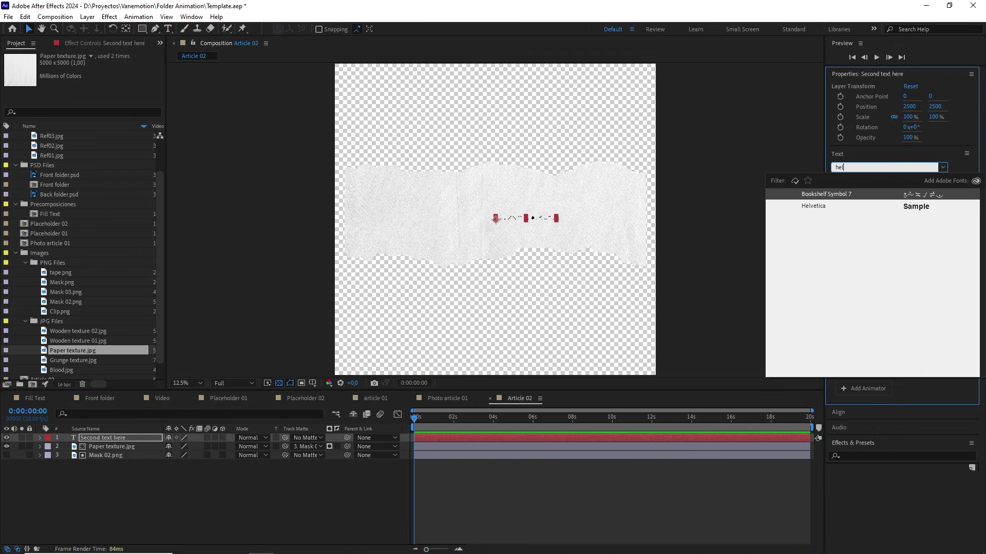
click(821, 206)
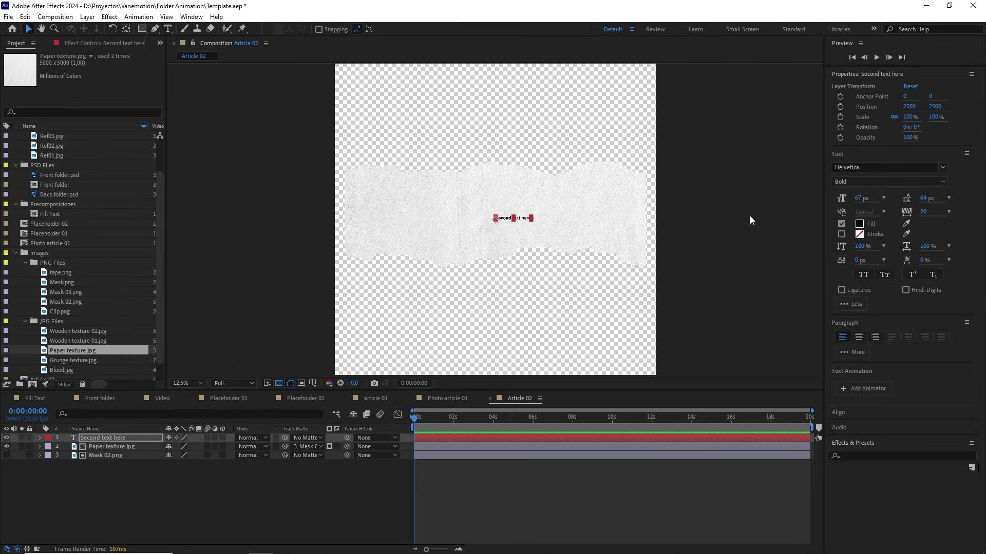
Step: Center the heading's anchor point, scale it to about 509%, and place it near the paper's upper edge at 2500, 1940
key(ctrl+alt+Home)
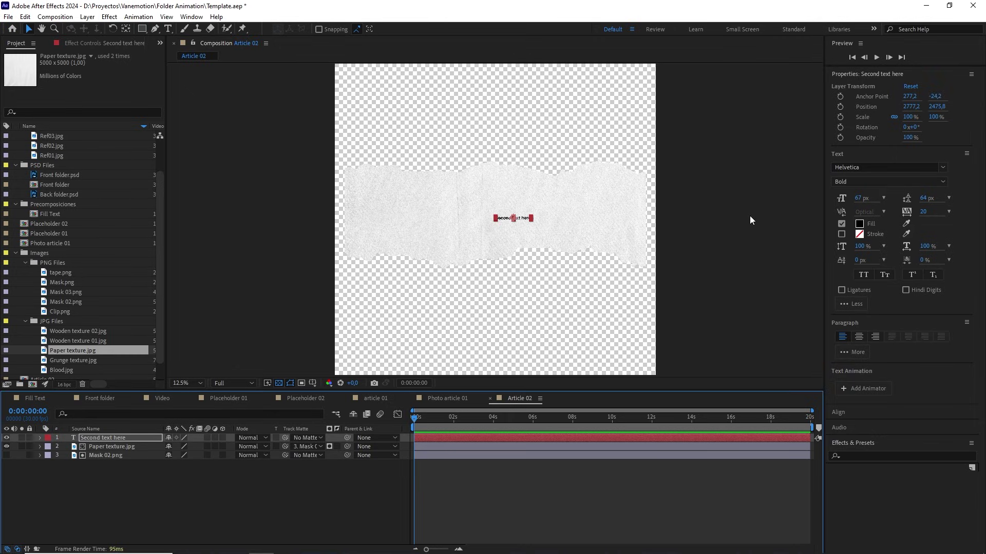
key(ctrl+Home)
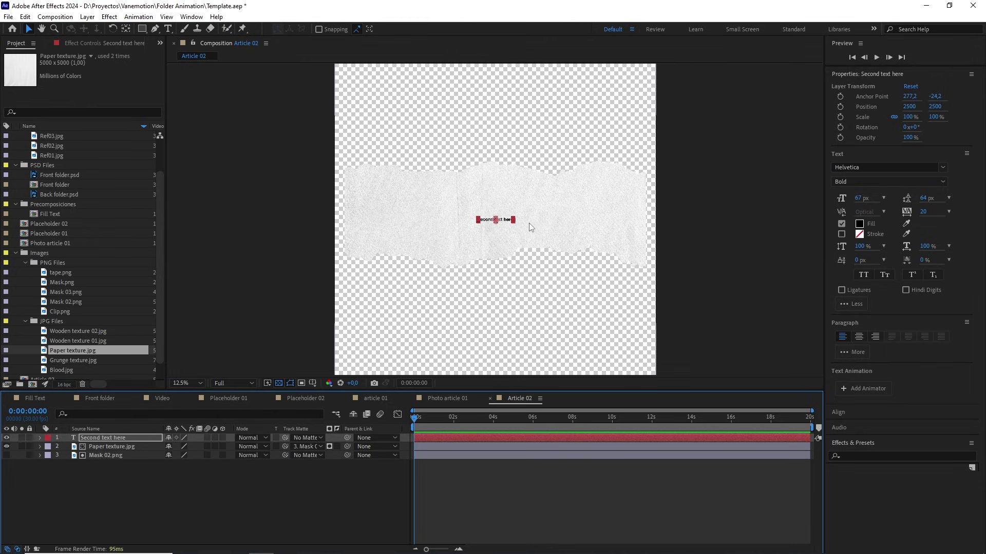
drag(514, 221, 496, 184)
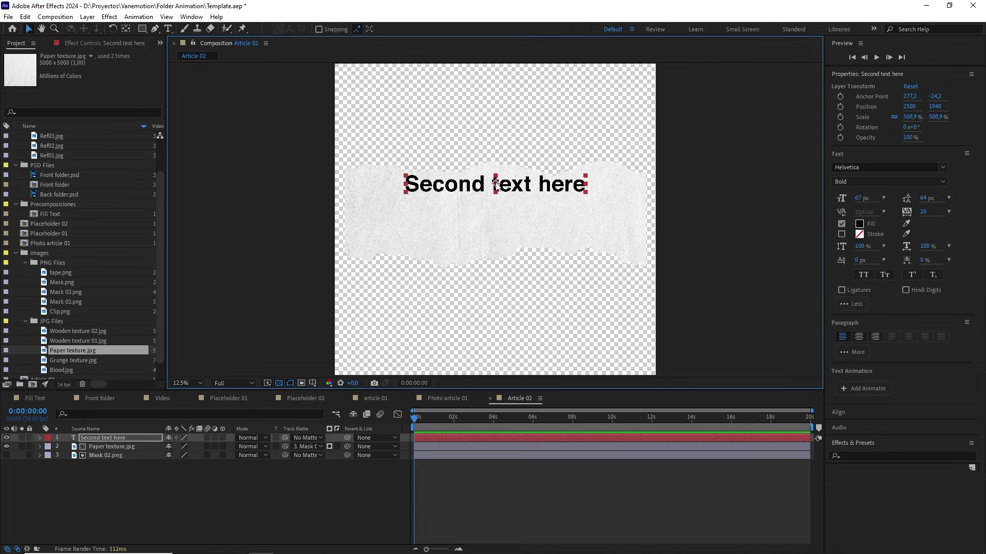
click(310, 182)
Step: Draw a horizontal line with a 12 px black stroke below the heading, spanning past both sides of the composition, using the Pen tool
click(156, 29)
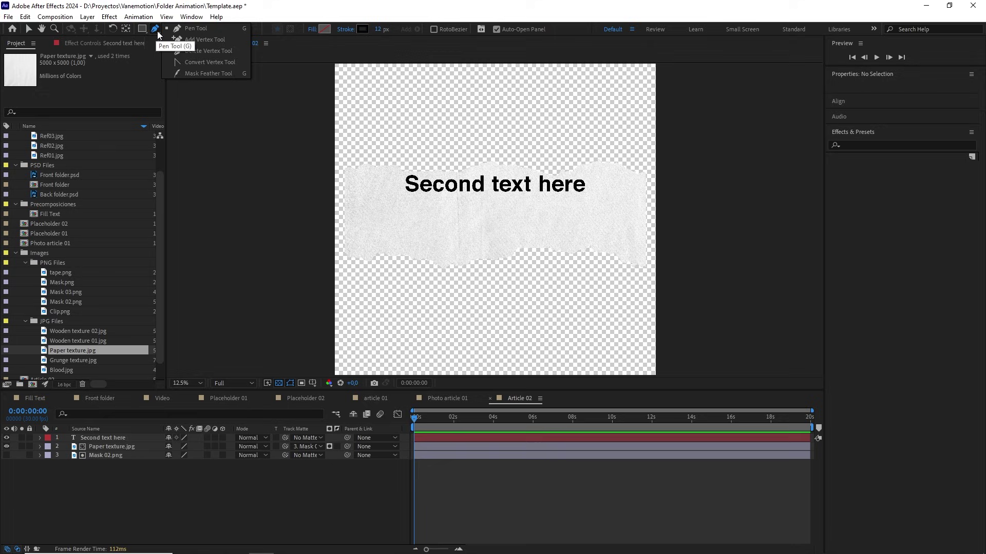
click(314, 200)
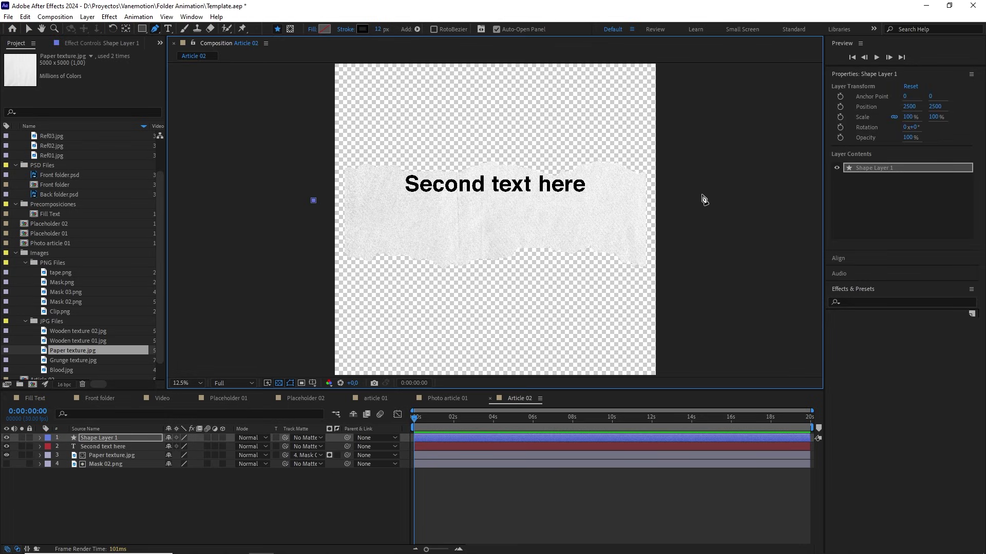
click(703, 201)
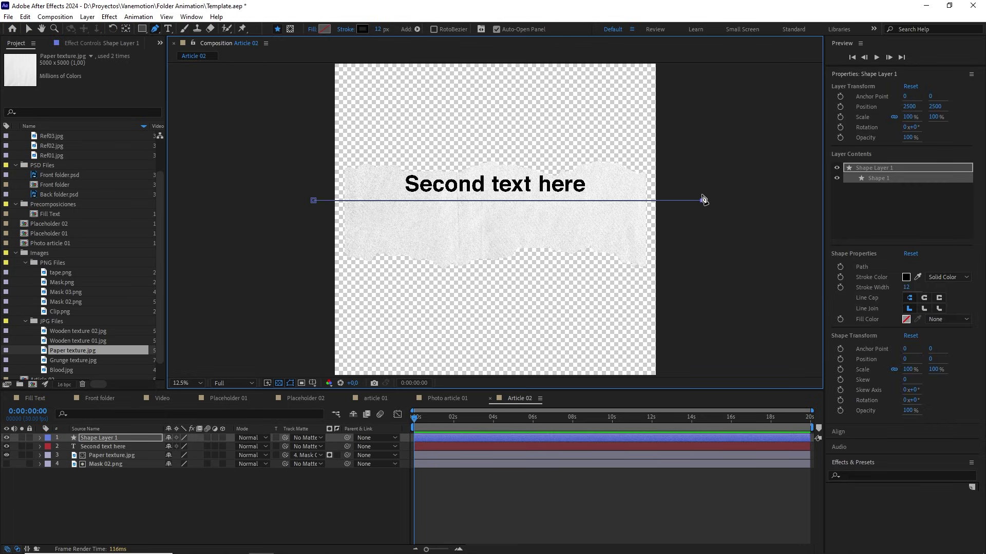
click(378, 29)
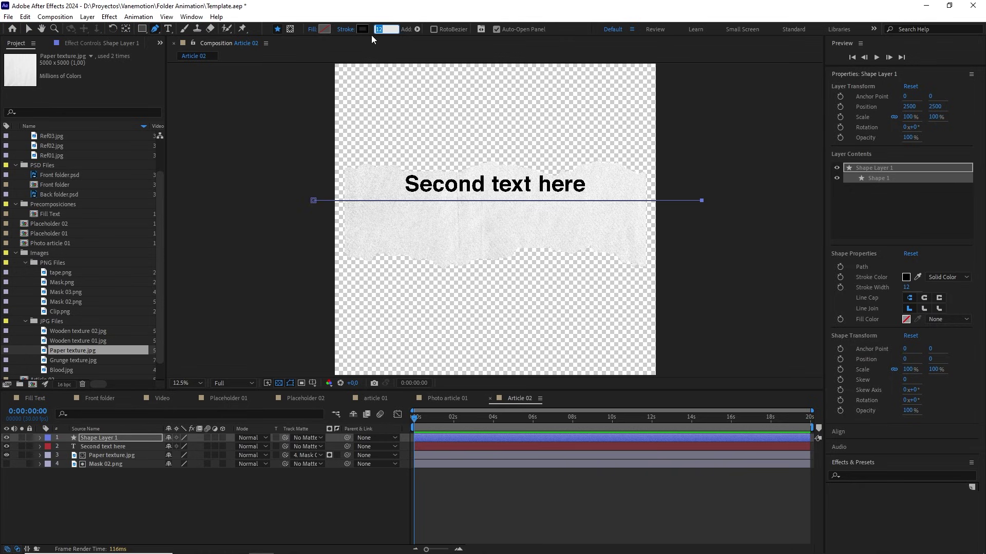
click(363, 30)
click(567, 261)
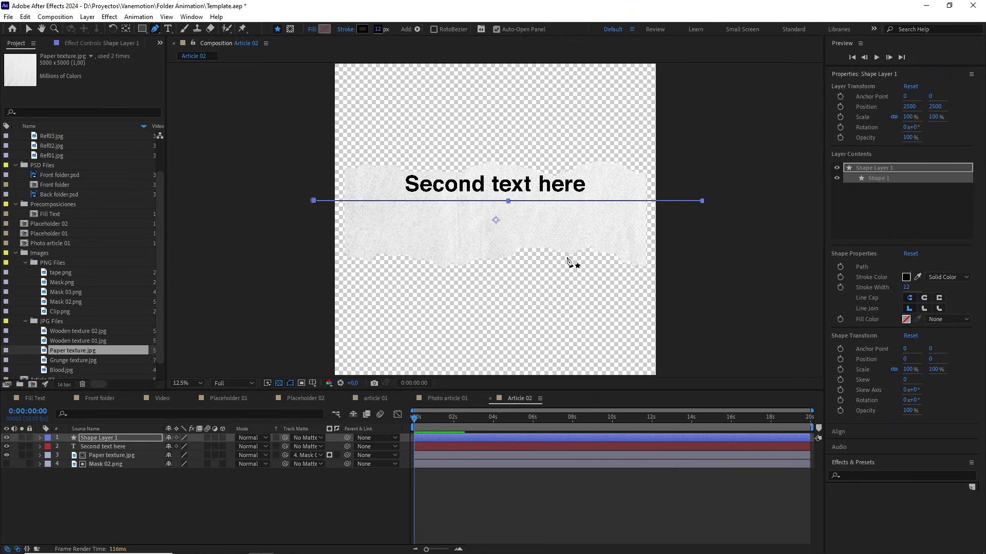
Step: Select both end points of the line and move it slightly up toward the heading
click(310, 200)
drag(268, 180, 747, 262)
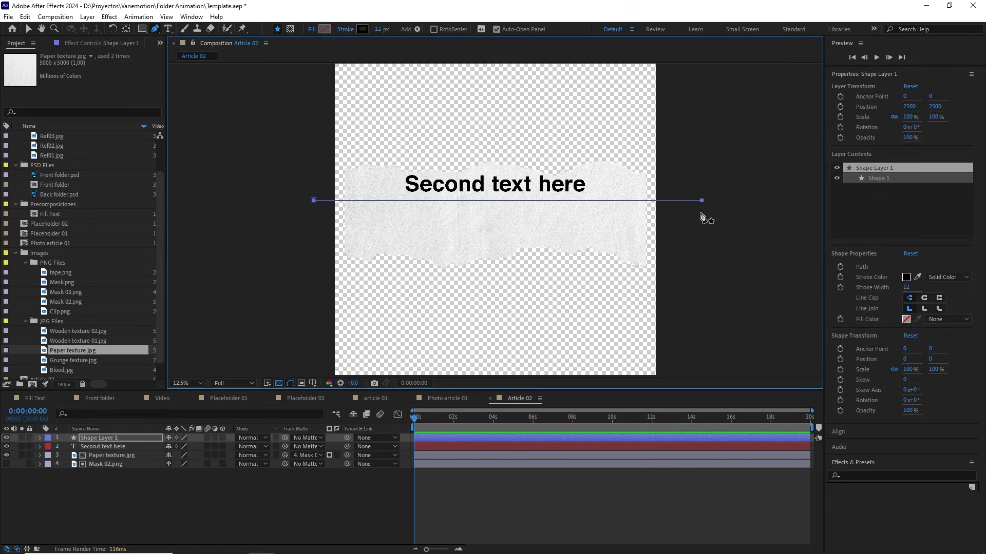
mouse_move(702, 202)
mouse_down()
mouse_move(700, 214)
mouse_move(701, 201)
mouse_up()
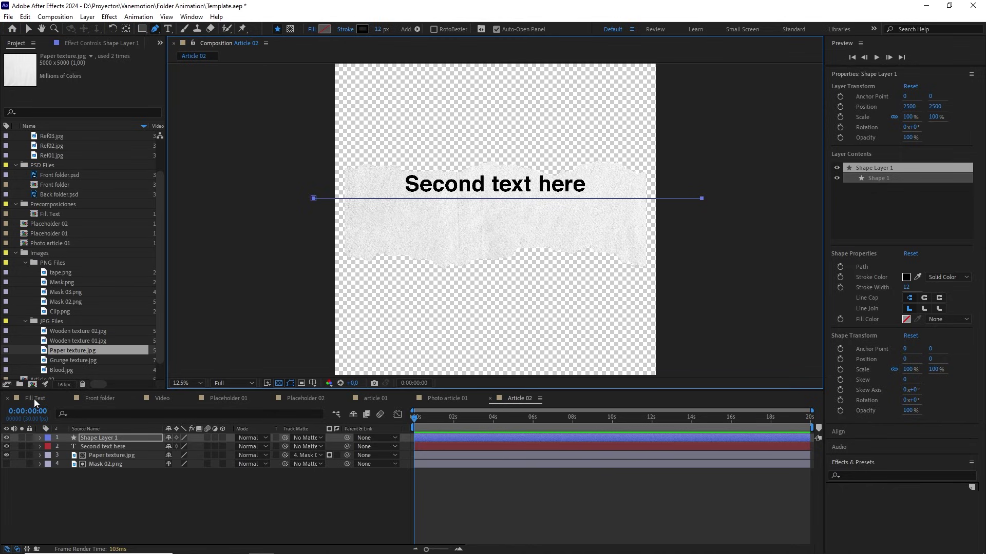
Step: Copy the paragraph from the Fill Text composition and paste it into a new text box under the line's left half in Article 02
click(34, 398)
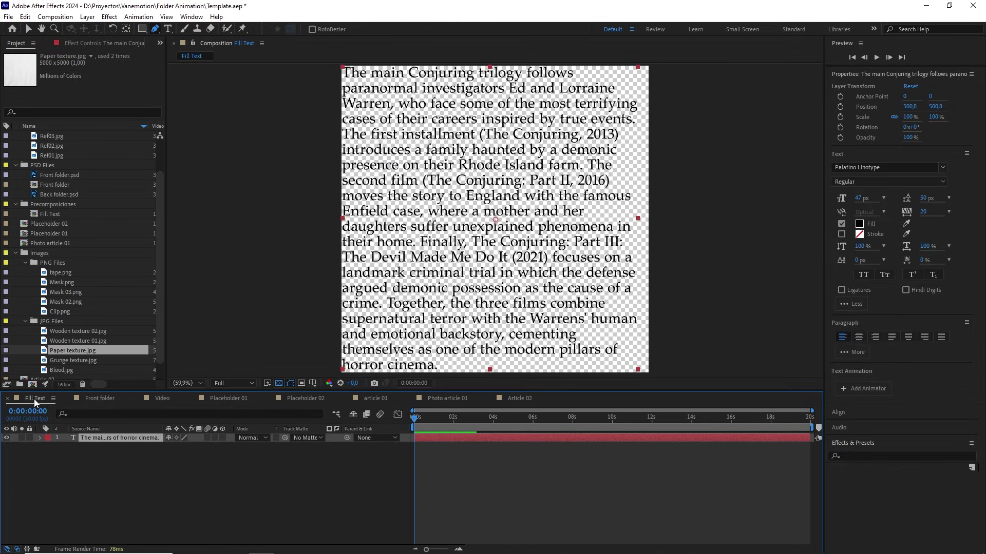
double_click(128, 436)
key(ctrl+c)
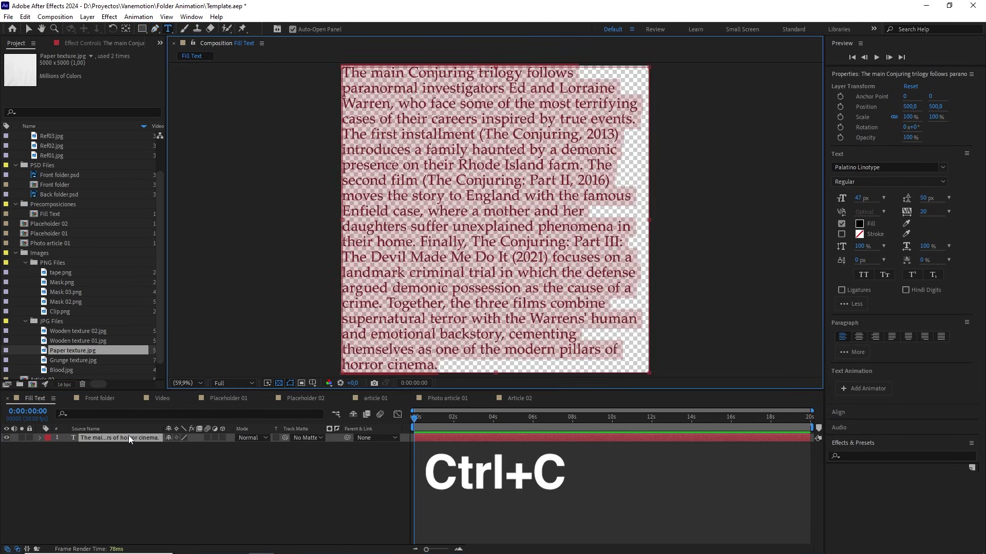
click(520, 399)
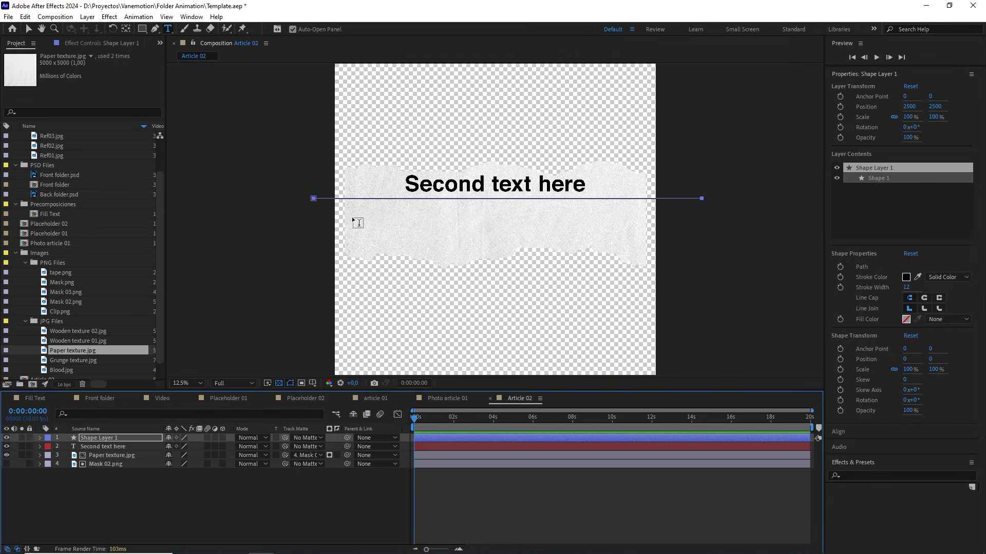
drag(303, 207, 479, 328)
key(ctrl+v)
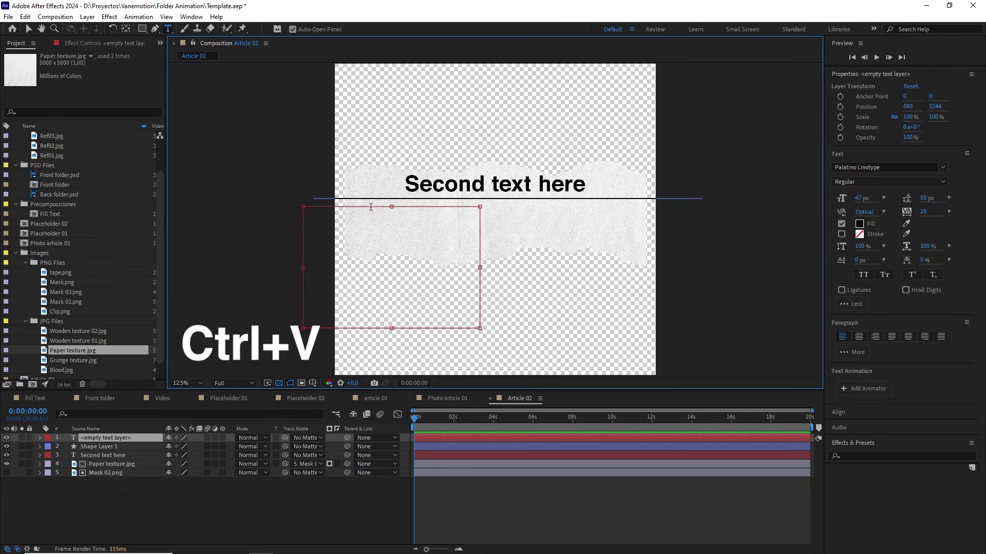
Step: Set the font size of the whole pasted paragraph to 107 px
double_click(149, 438)
click(865, 199)
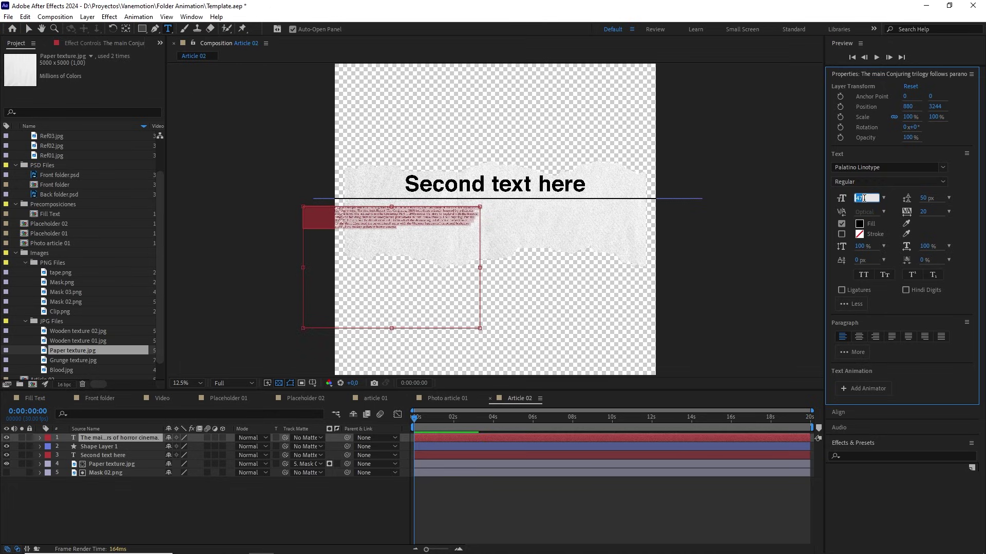
text(100)
key(Return)
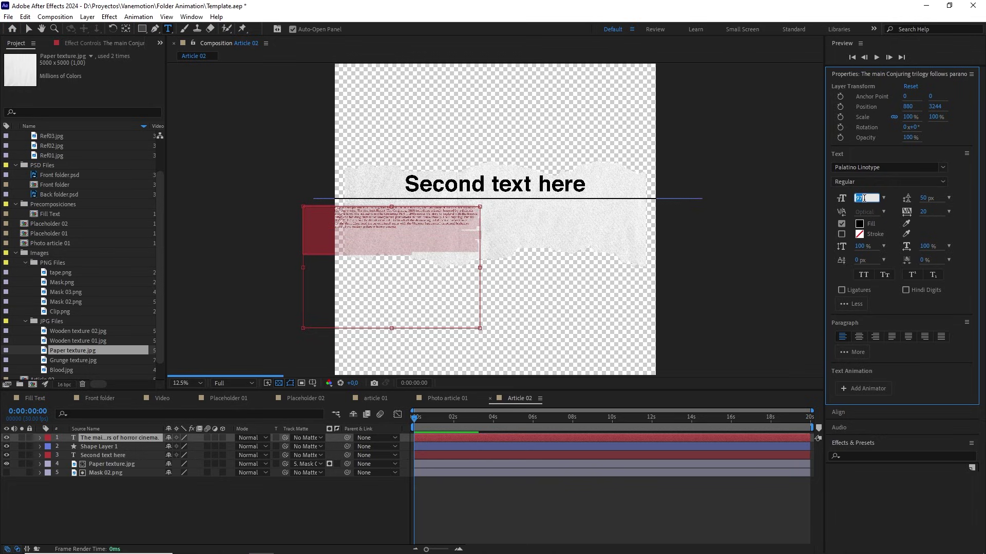
Step: Set the paragraph's leading to 120 px and align its text to the right
click(926, 198)
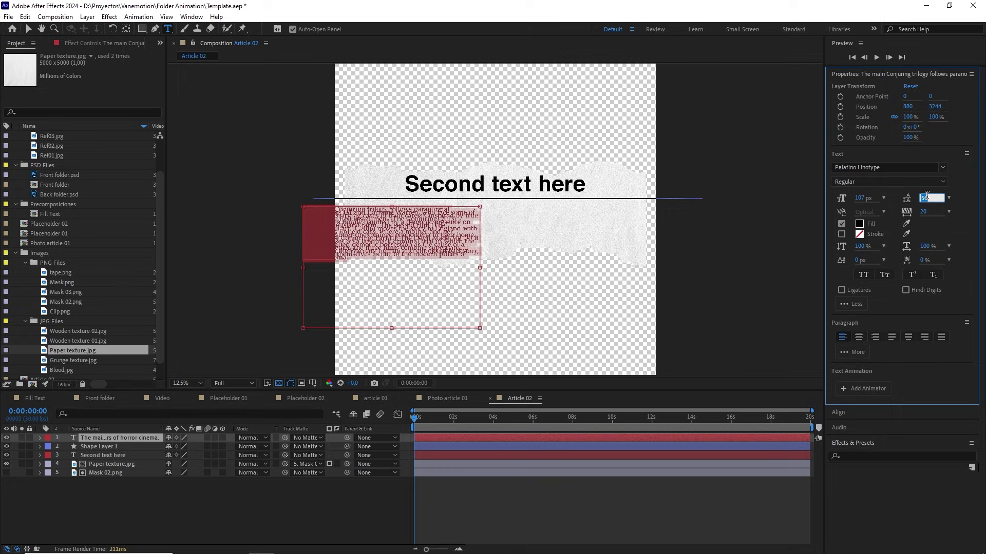
key(shift+Up)
key(shift+Up)
key(shift+Up)
key(shift+Up)
key(shift+Up)
key(shift+Up)
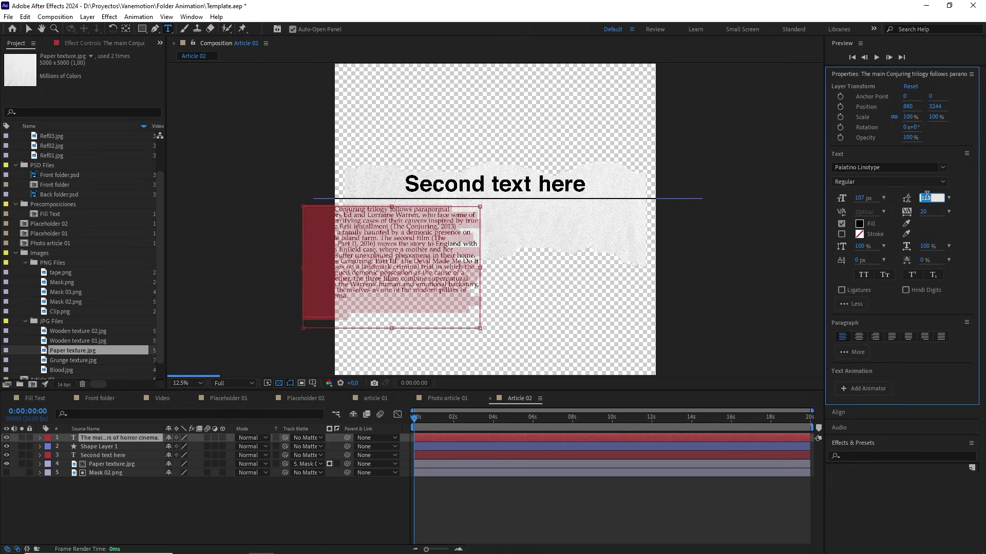
key(shift+Up)
key(shift+Up)
key(shift+Up)
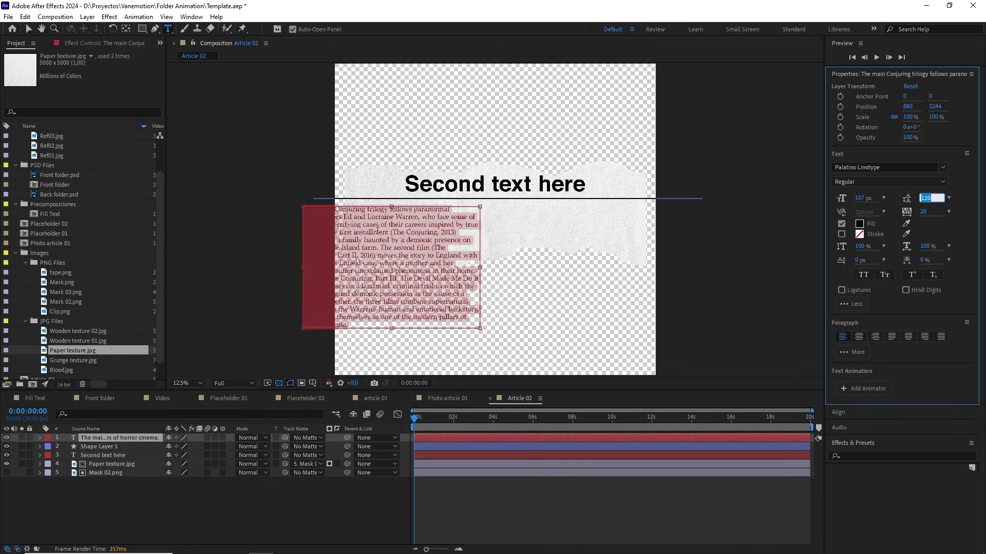
click(877, 337)
click(876, 337)
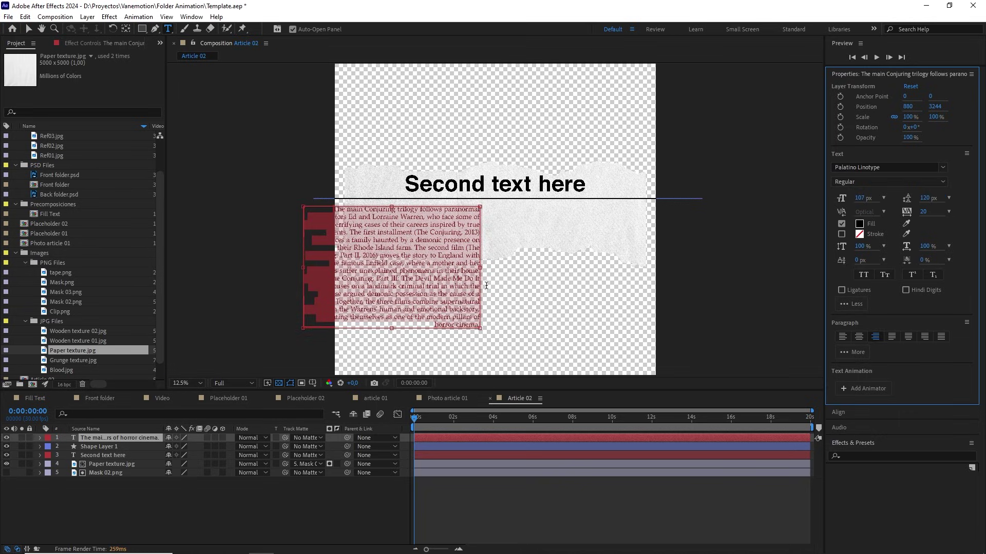
Step: Show the Title/Action Safe guides and shift the paragraph right to position 968, 3244, closer to the center mark
click(313, 388)
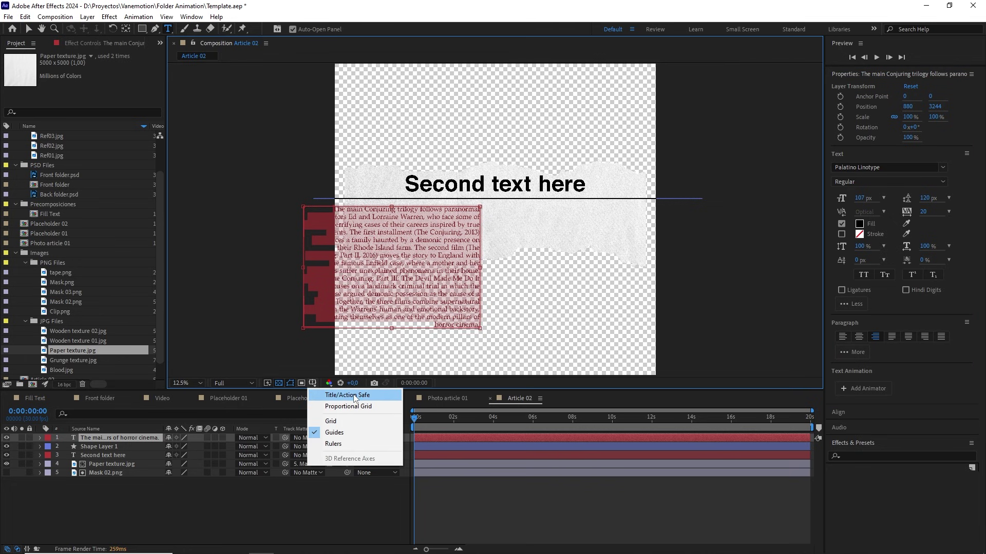
click(336, 396)
key(period)
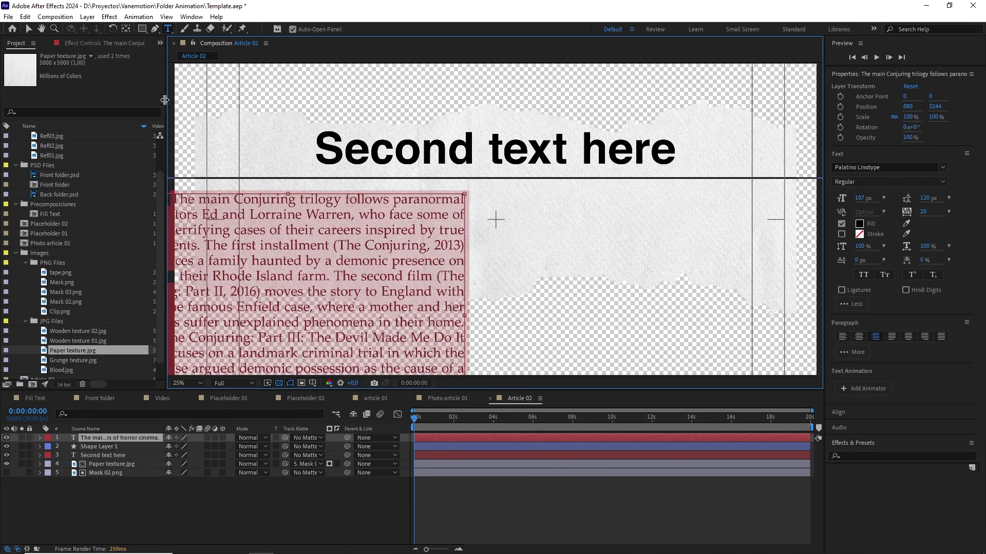
click(29, 29)
drag(375, 240, 385, 241)
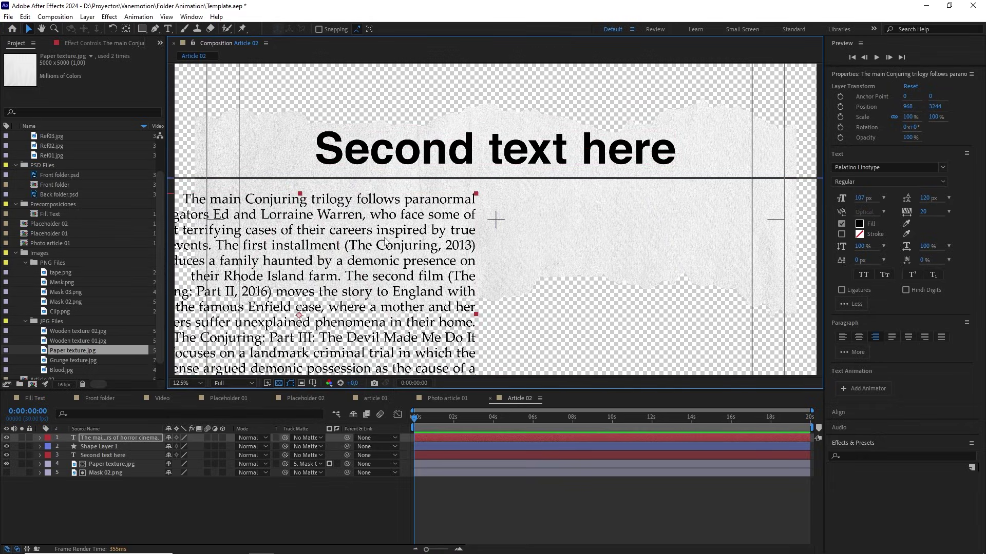
Step: Use Mask 02.png as the track matte of the paragraph layer
key(comma)
key(comma)
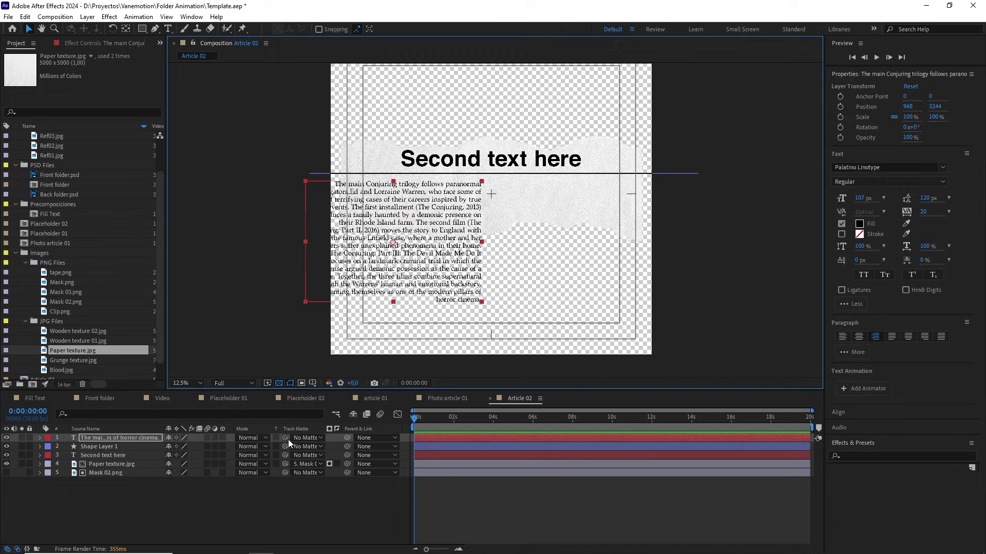
drag(286, 438, 101, 470)
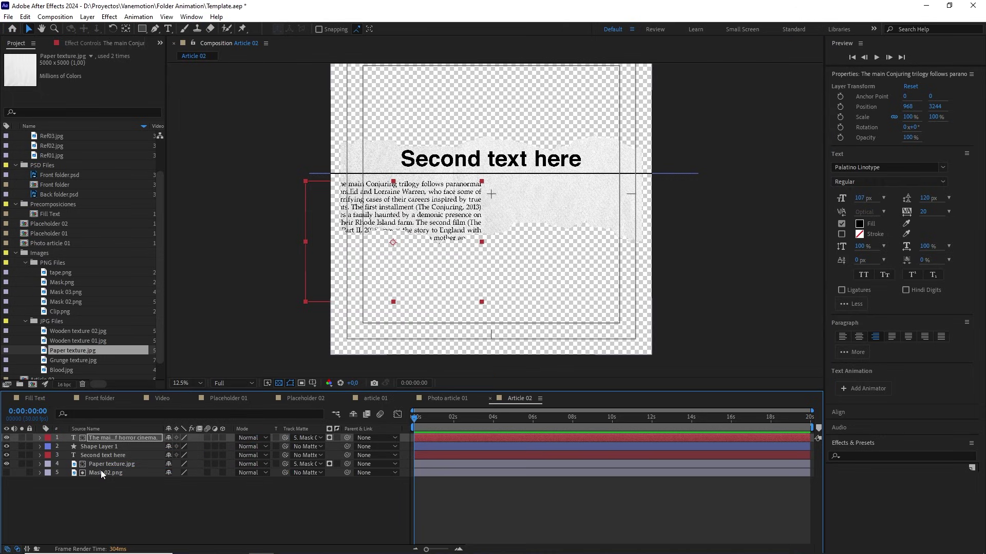
Step: Duplicate the masked paragraph as a left-aligned column on the paper's right half, positioned at 4056, 3244
key(ctrl+d)
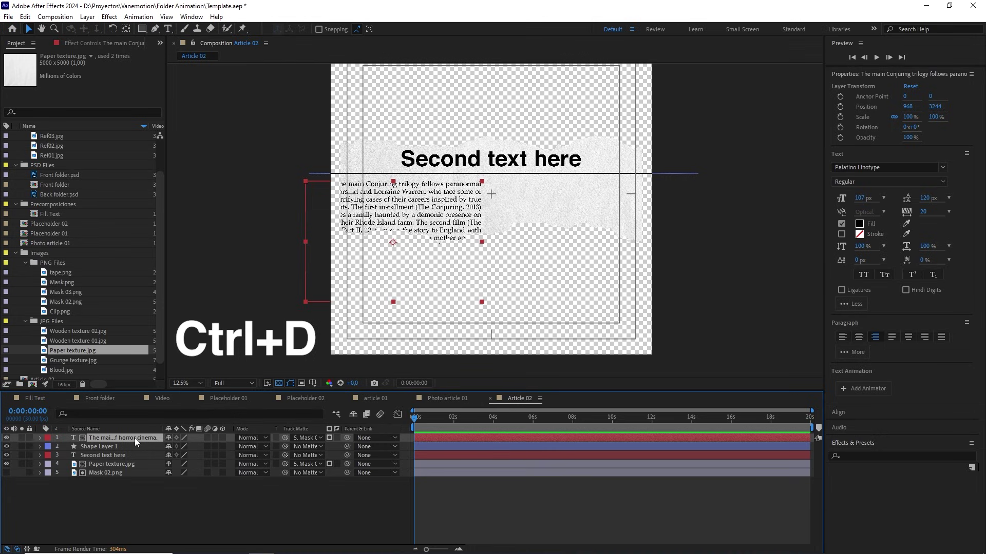
drag(397, 212, 560, 218)
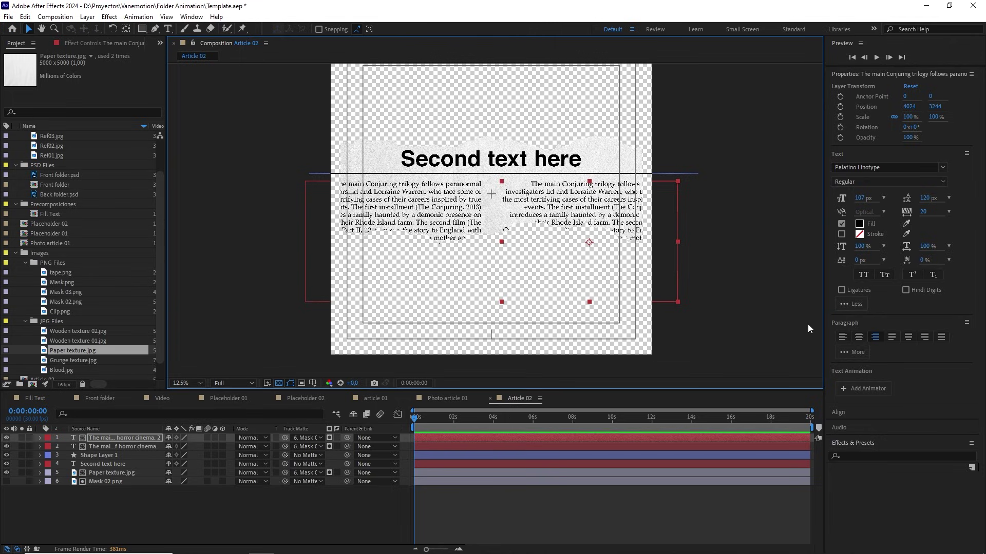
click(842, 337)
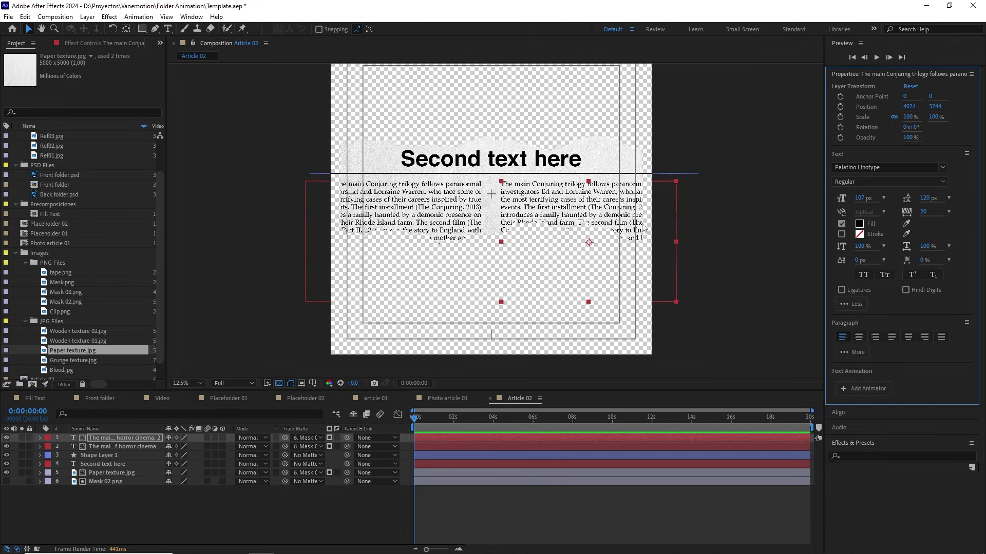
scroll(514, 182, up, 1)
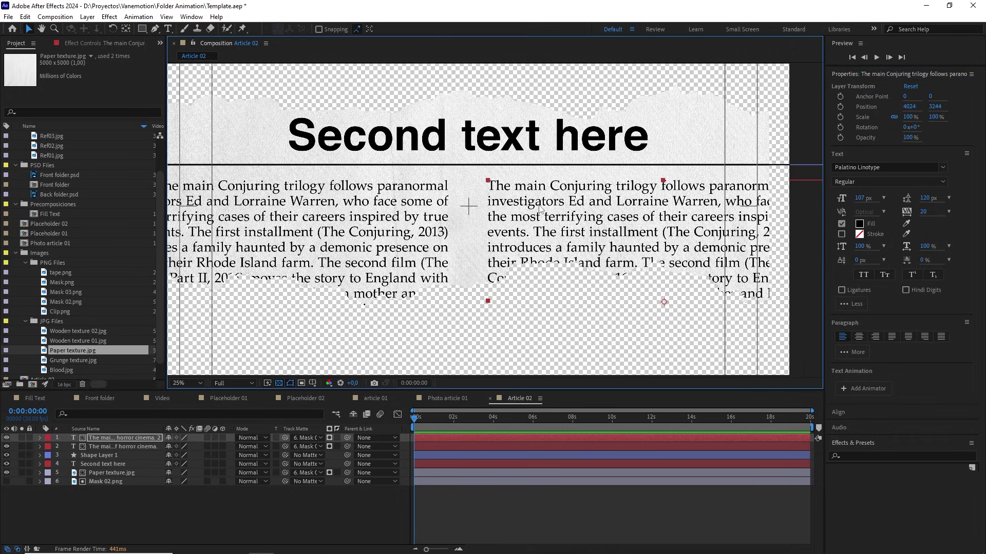
drag(541, 208, 544, 210)
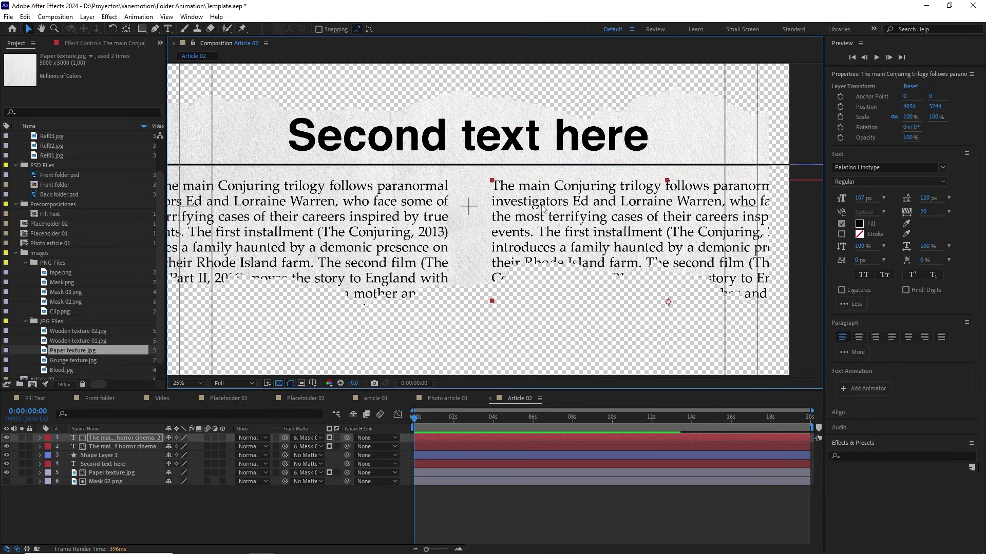
scroll(543, 211, down, 2)
scroll(534, 211, up, 1)
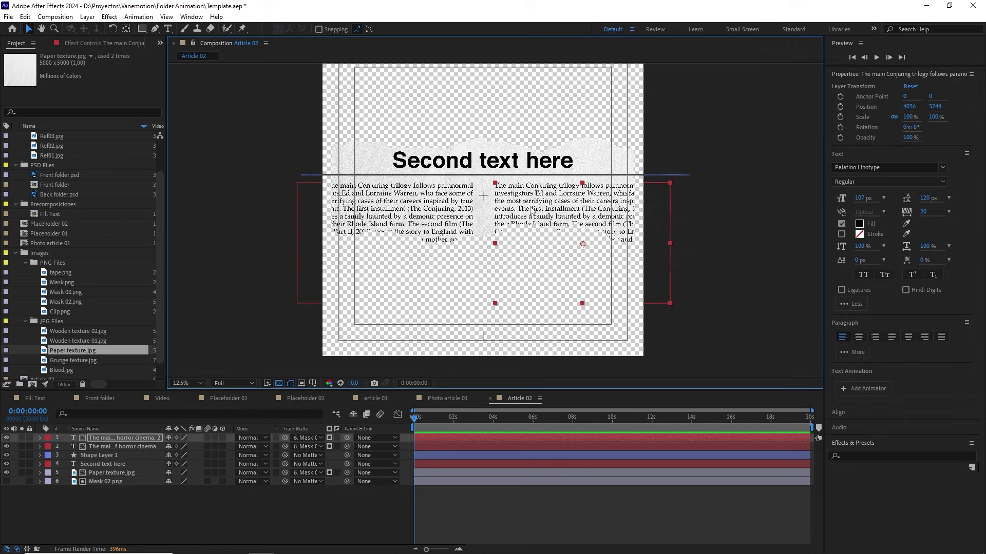
click(300, 236)
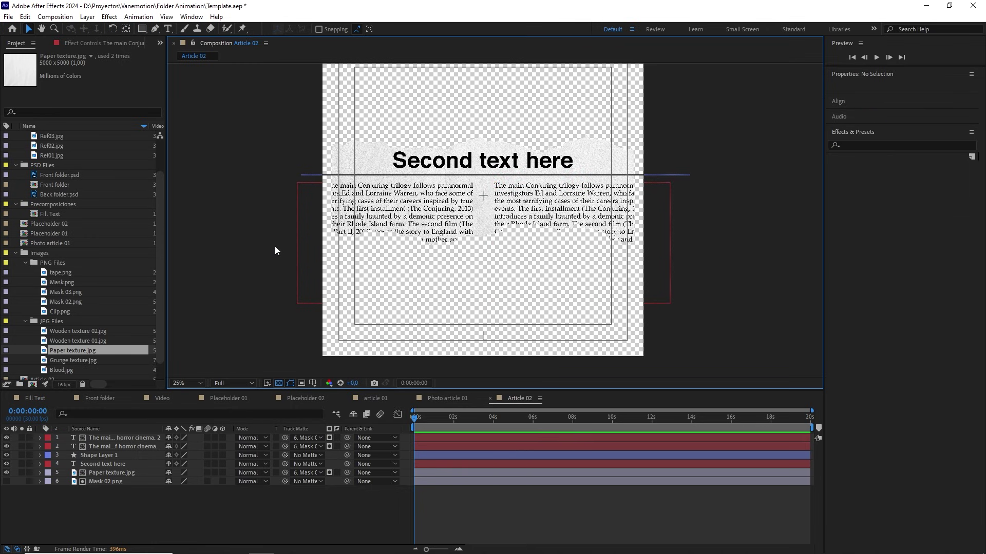
Step: Use Mask 02.png as the track matte of the divider line's shape layer
scroll(275, 251, up, 2)
drag(314, 123, 388, 148)
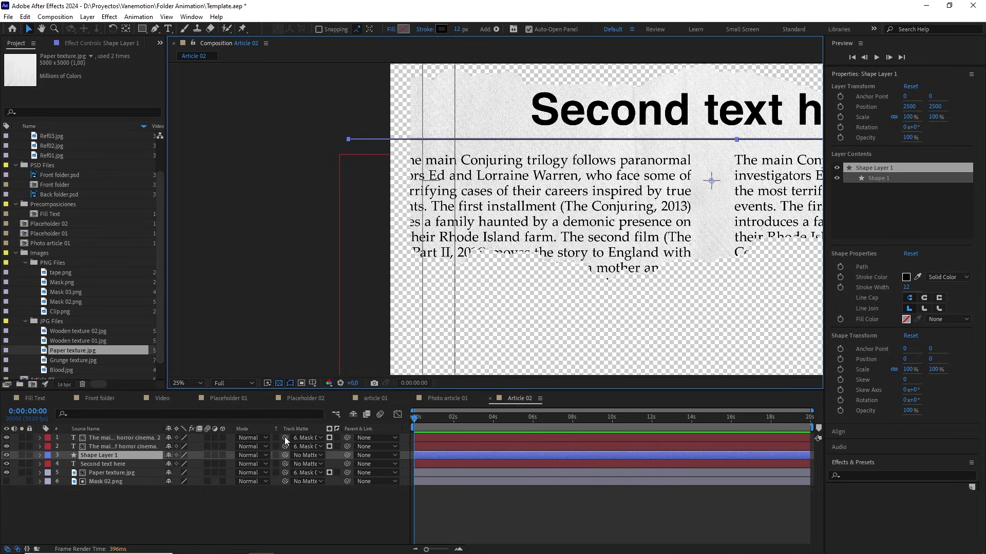
drag(286, 455, 103, 481)
scroll(541, 269, down, 1)
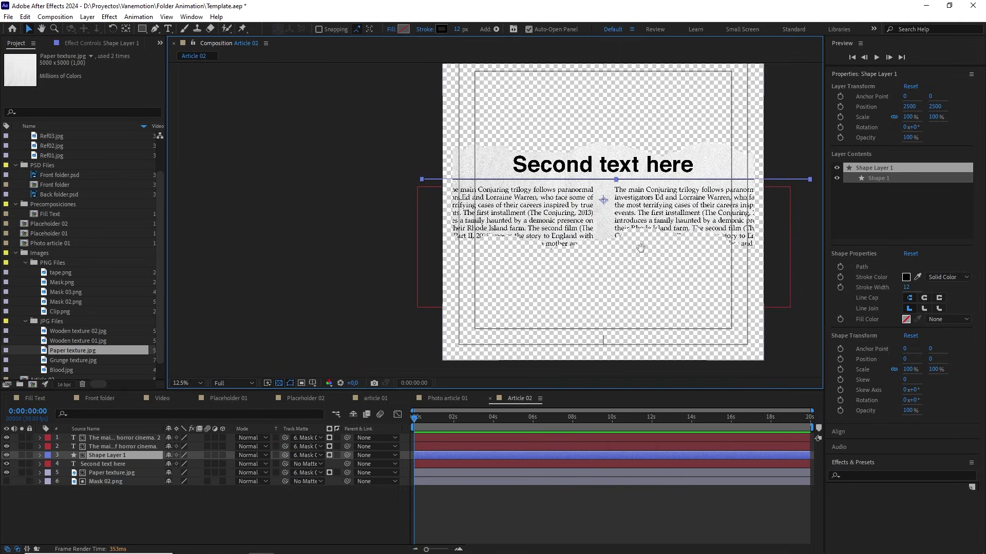
drag(640, 246, 574, 243)
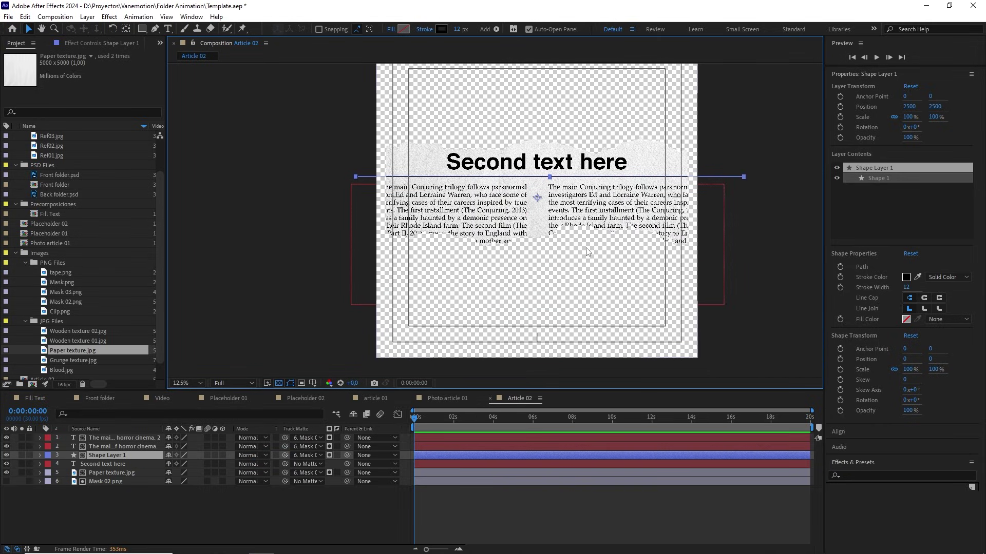
Step: Add the Article 02 composition on top of the Front folder layers, scaled to about 39.2% and placed below the placeholders at about 1759, 2563
click(100, 398)
scroll(445, 238, down, 2)
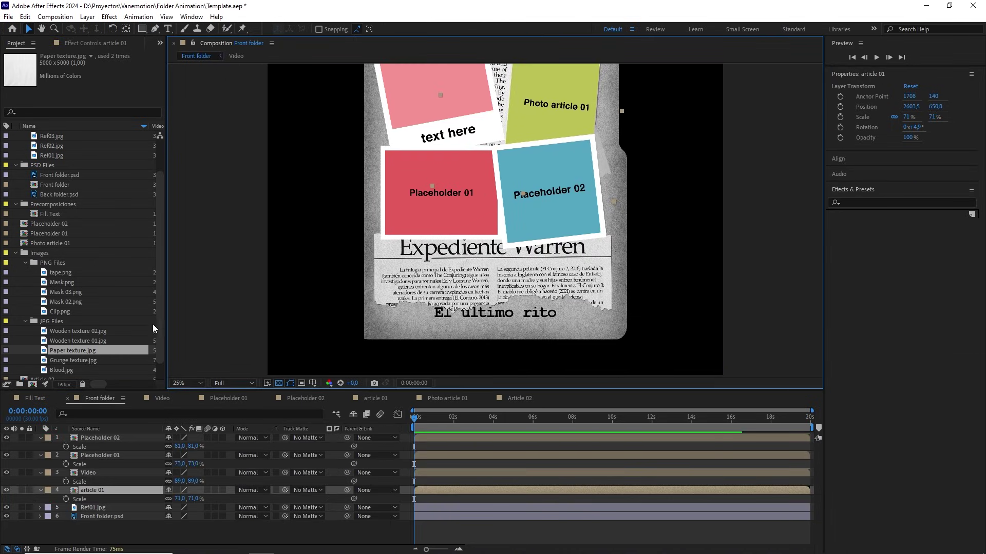
scroll(121, 331, down, 1)
drag(55, 361, 87, 437)
drag(815, 174, 597, 273)
scroll(599, 277, up, 2)
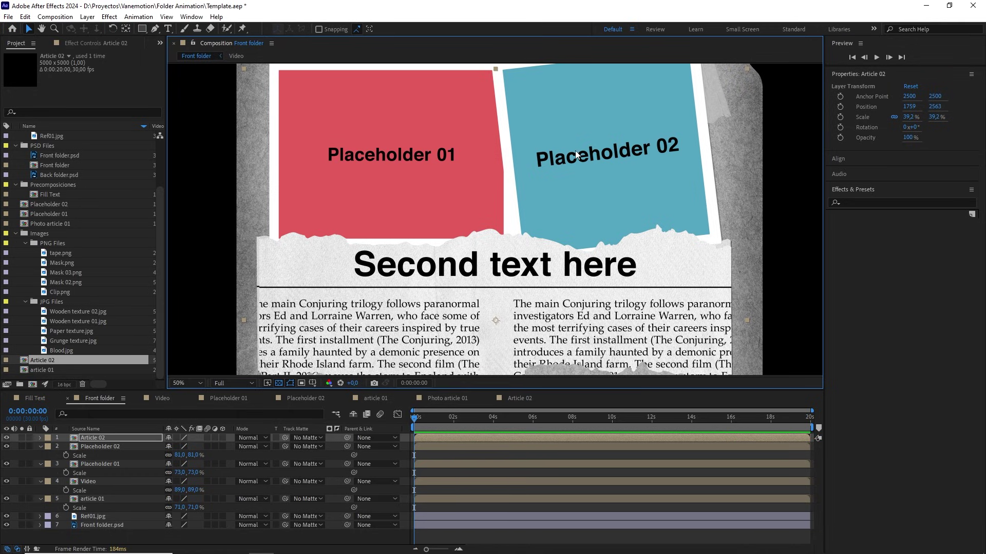
scroll(576, 155, down, 2)
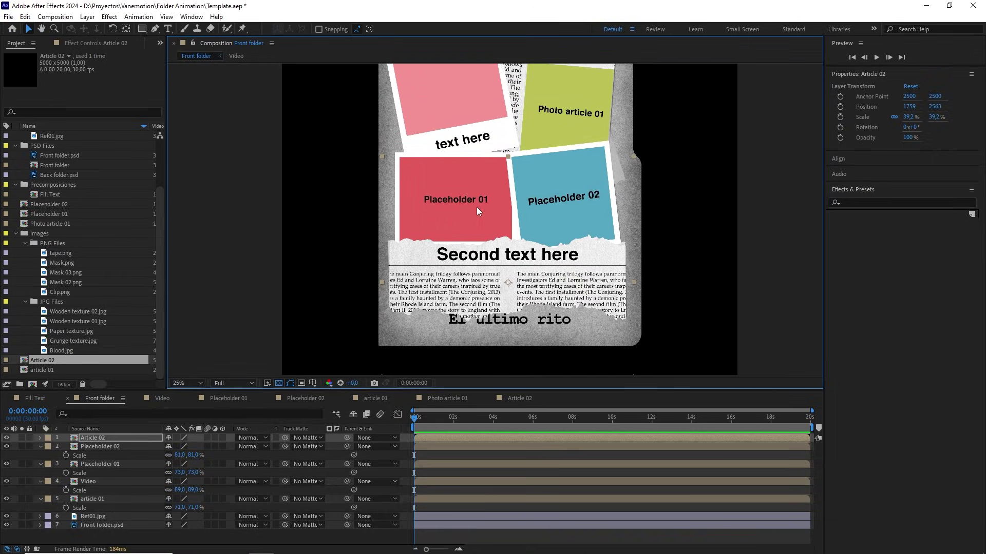
Step: Add the text layer "Tagline here" near the lower edge of the folder
click(246, 203)
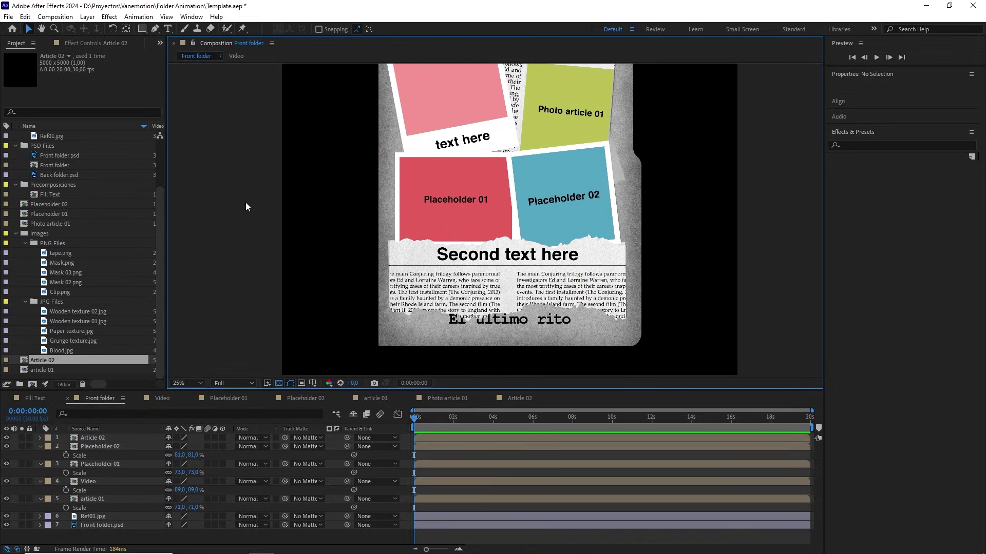
click(169, 28)
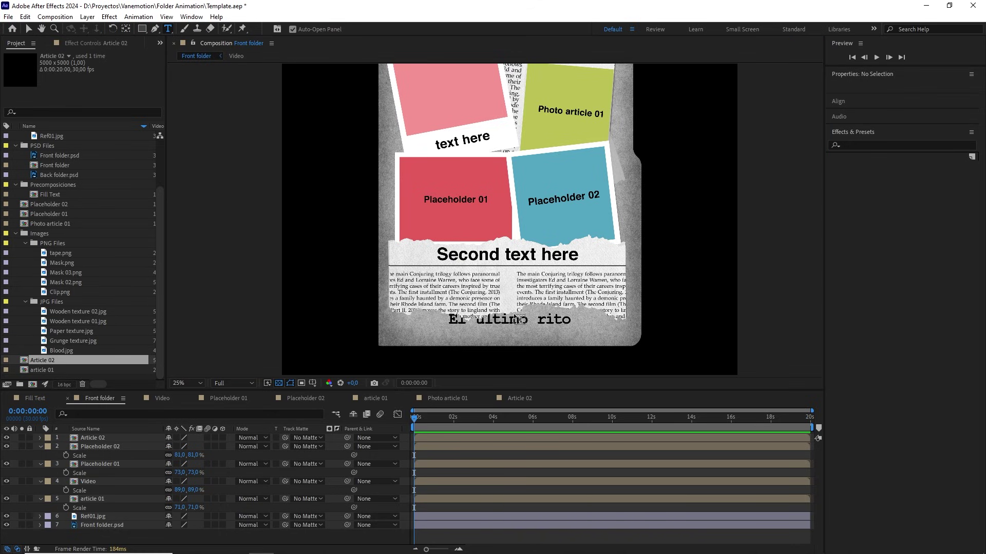
click(514, 310)
text(Tag)
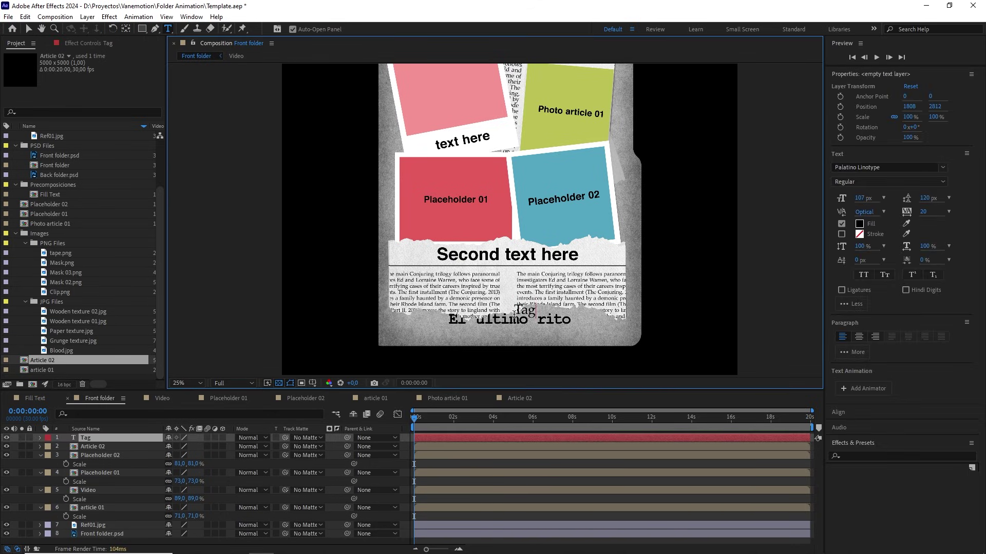
text(line here)
click(148, 437)
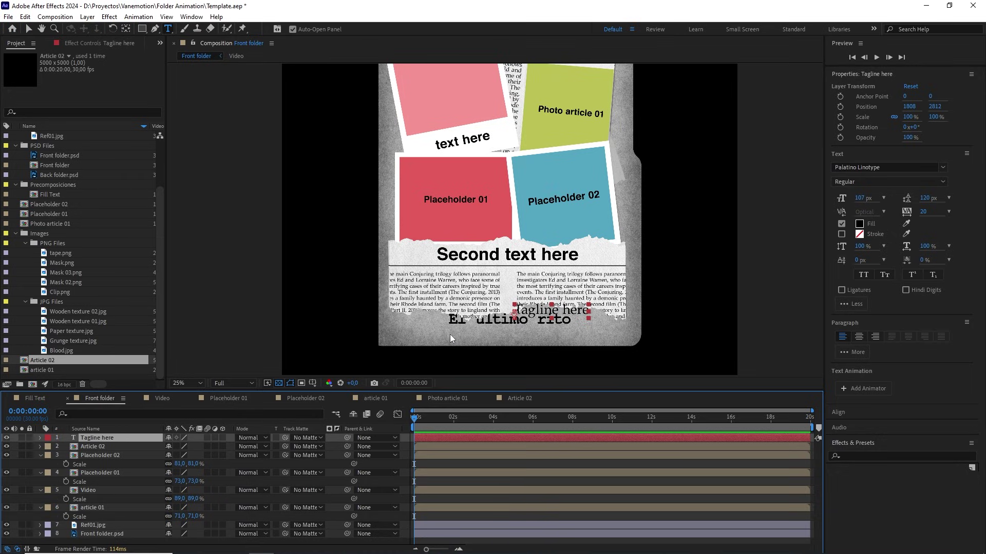
Step: Center the tagline's anchor point and place the text over the reference tagline at about 1775, 2871
key(ctrl+alt+Home)
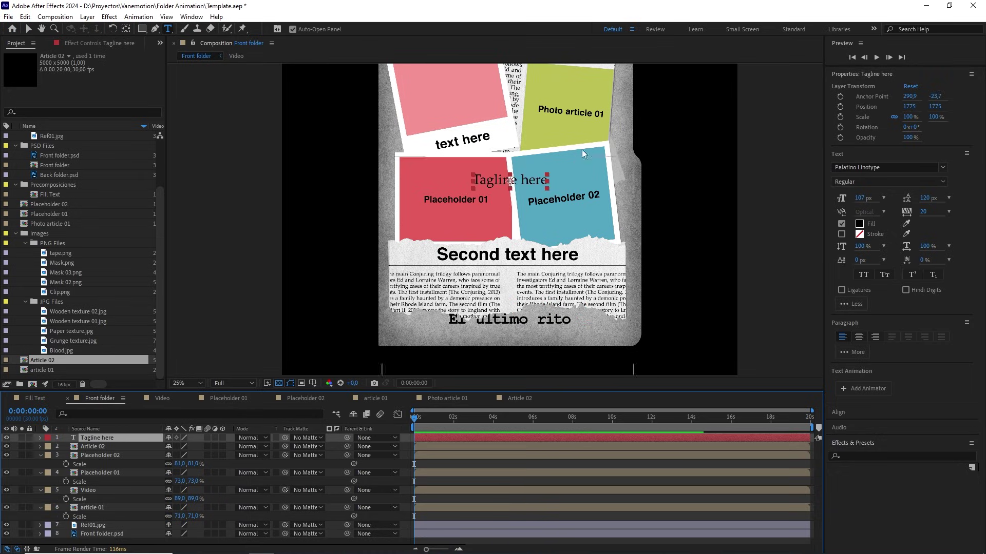
key(v)
drag(510, 181, 508, 320)
Step: Set the tagline's font to Helvetica Bold
click(887, 168)
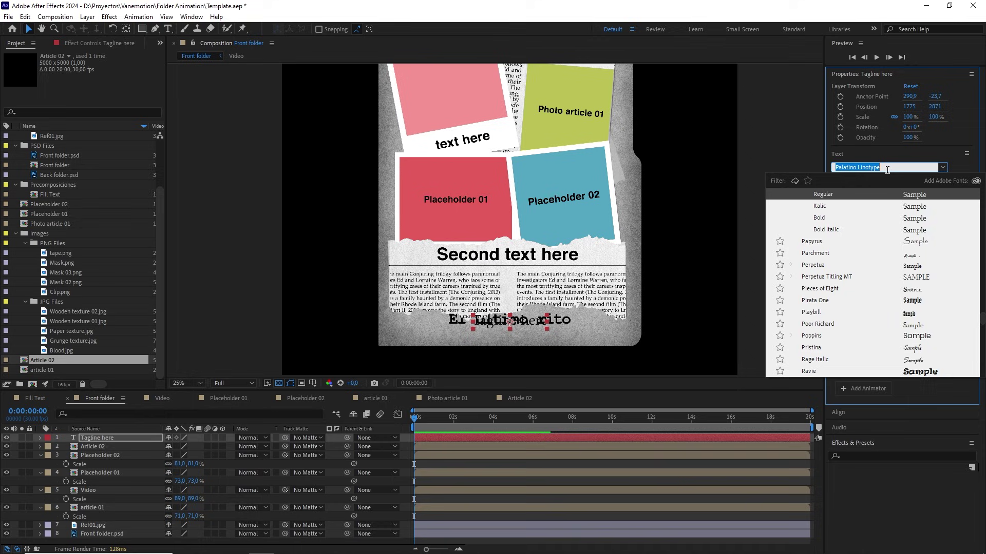
text(hel)
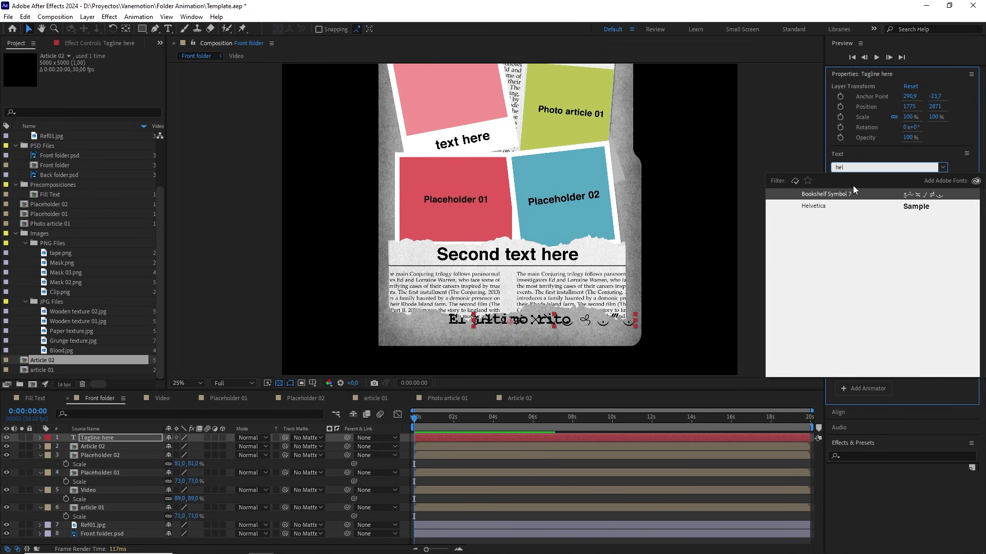
click(811, 205)
Step: Hide the Ref01.jpg reference layer and examine the tagline and article against the brown folder
scroll(508, 257, up, 2)
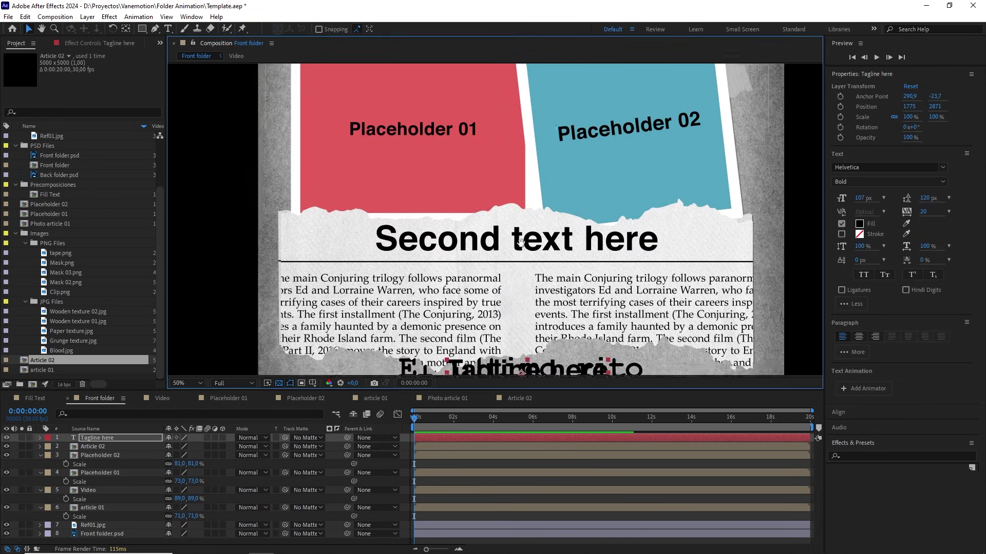
drag(521, 243, 524, 150)
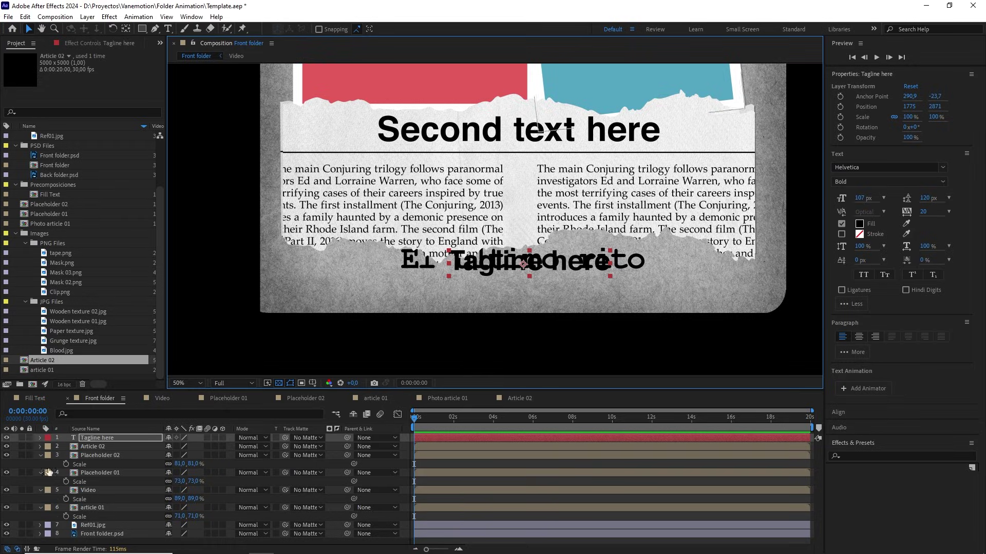
click(99, 526)
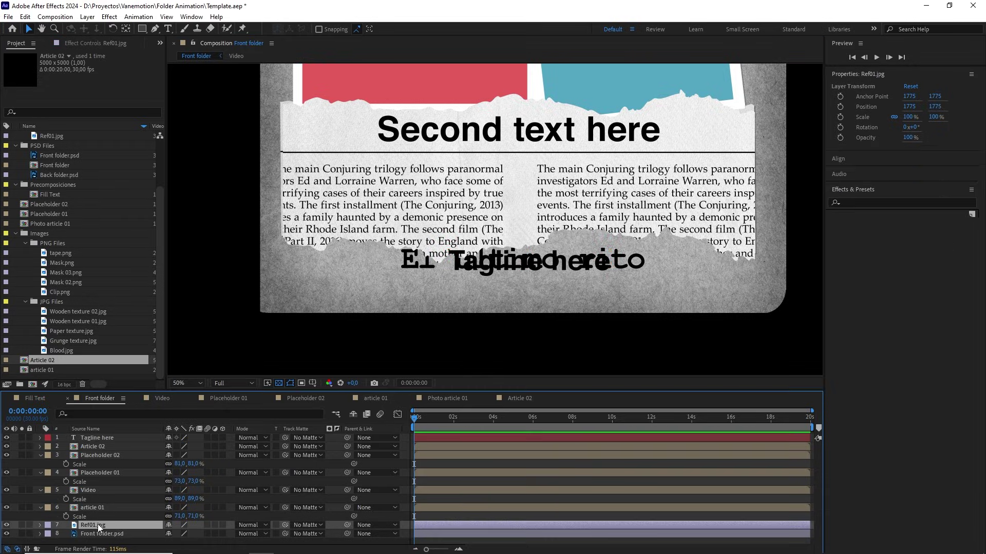
click(6, 525)
scroll(448, 285, down, 2)
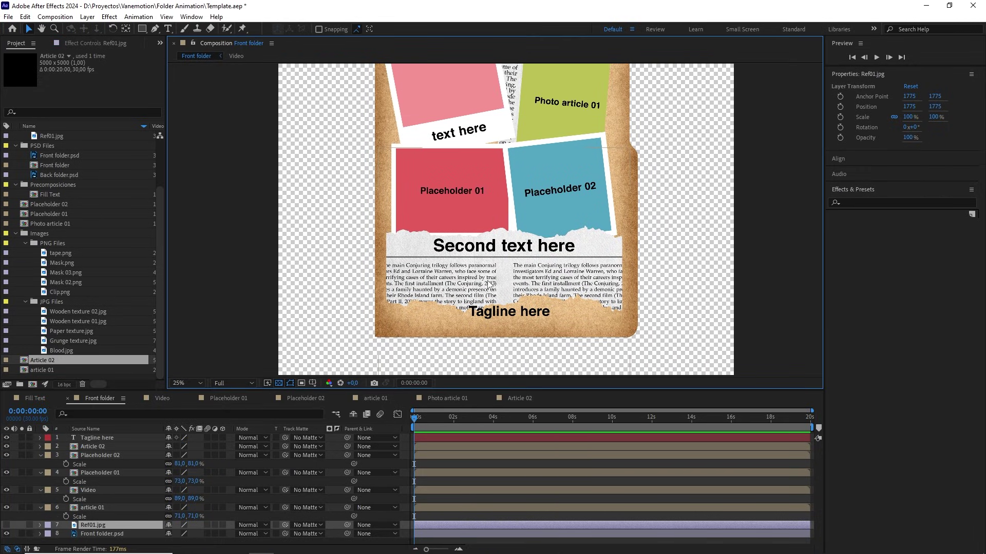
scroll(490, 284, down, 1)
key(space)
scroll(490, 273, up, 1)
drag(512, 281, 512, 259)
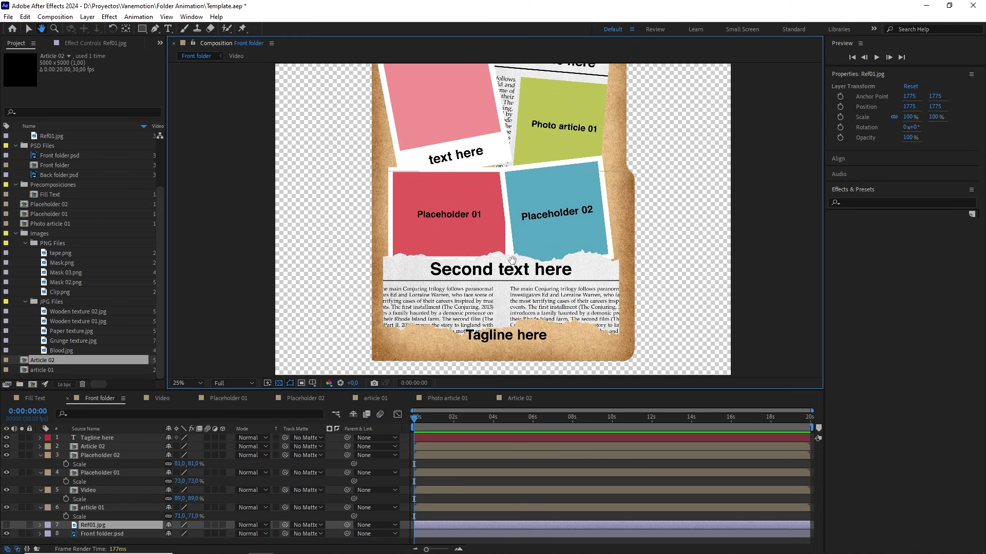
scroll(513, 336, up, 3)
scroll(506, 354, down, 1)
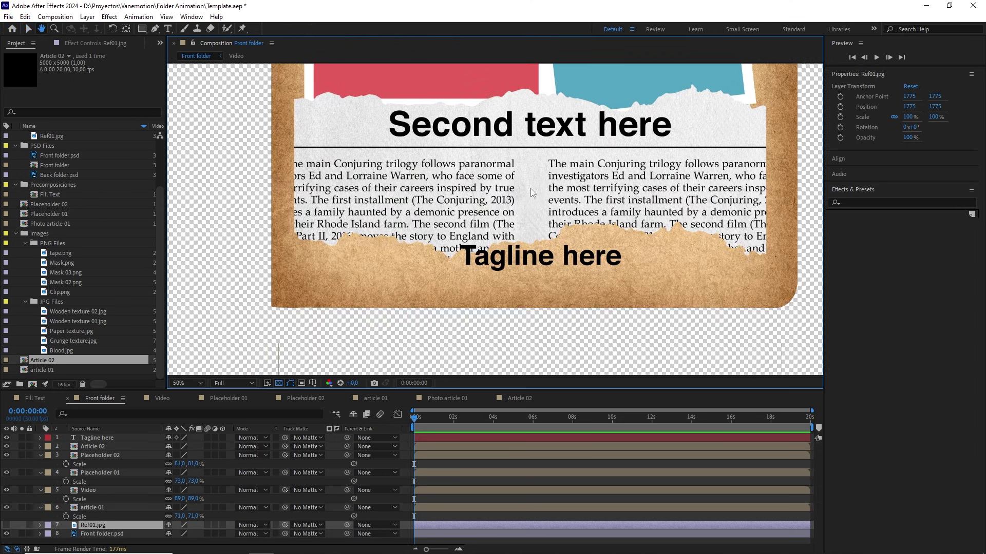
Step: Move the Tagline here layer below article 01, just above Ref01.jpg, and center its anchor point
click(509, 262)
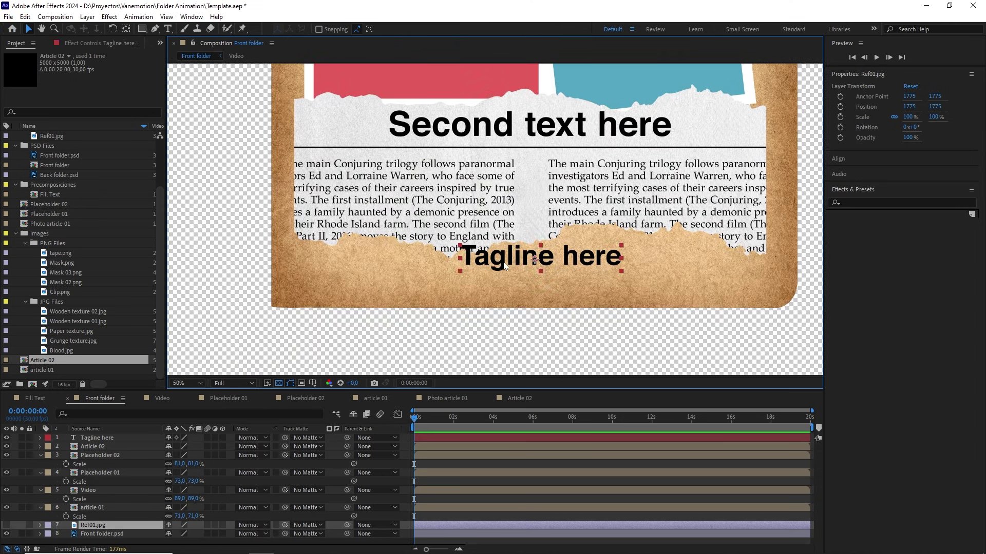
click(98, 440)
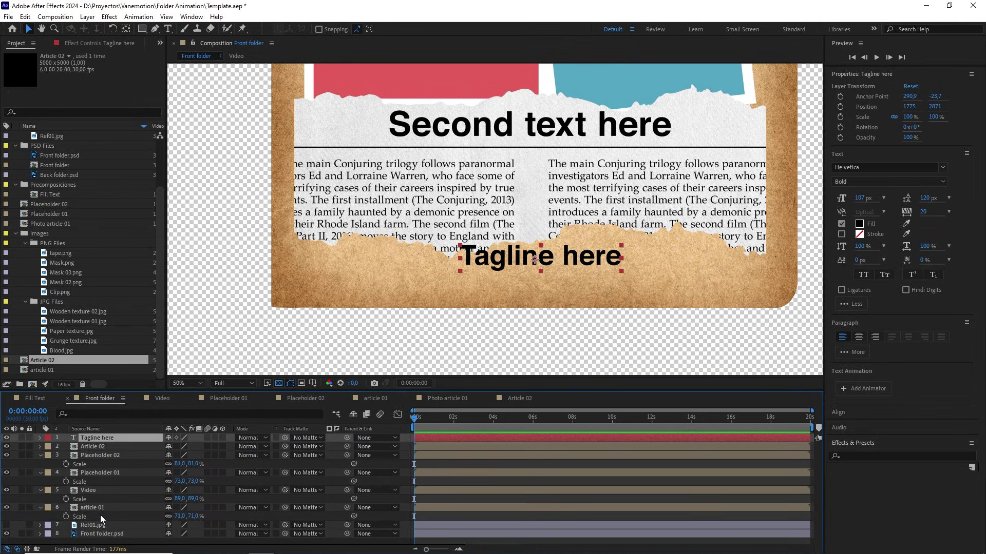
drag(101, 520, 101, 519)
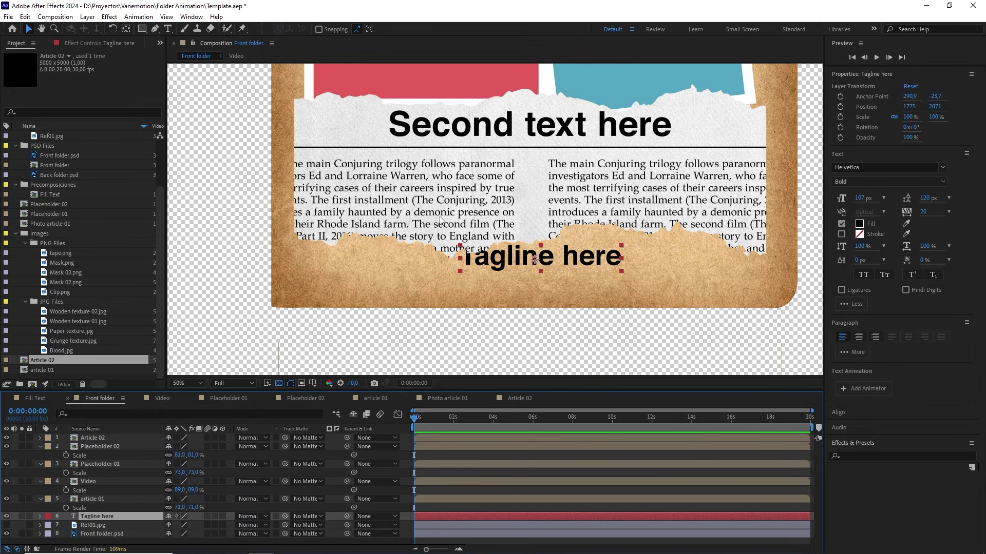
key(ctrl+alt+Home)
click(134, 520)
Step: Check the whole folder layout and show the Ref01.jpg reference layer again
scroll(416, 278, down, 2)
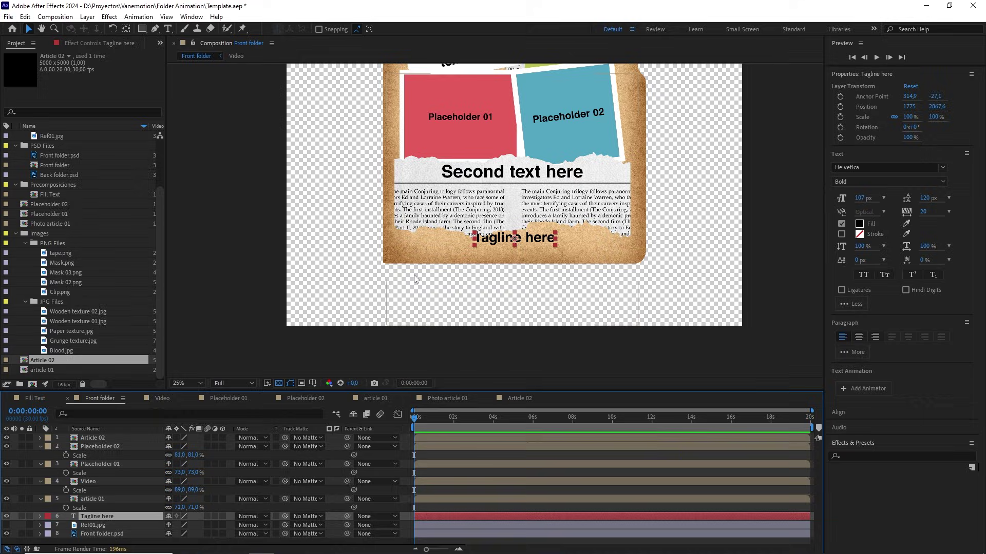
drag(487, 203, 479, 262)
scroll(479, 262, down, 1)
drag(492, 213, 490, 232)
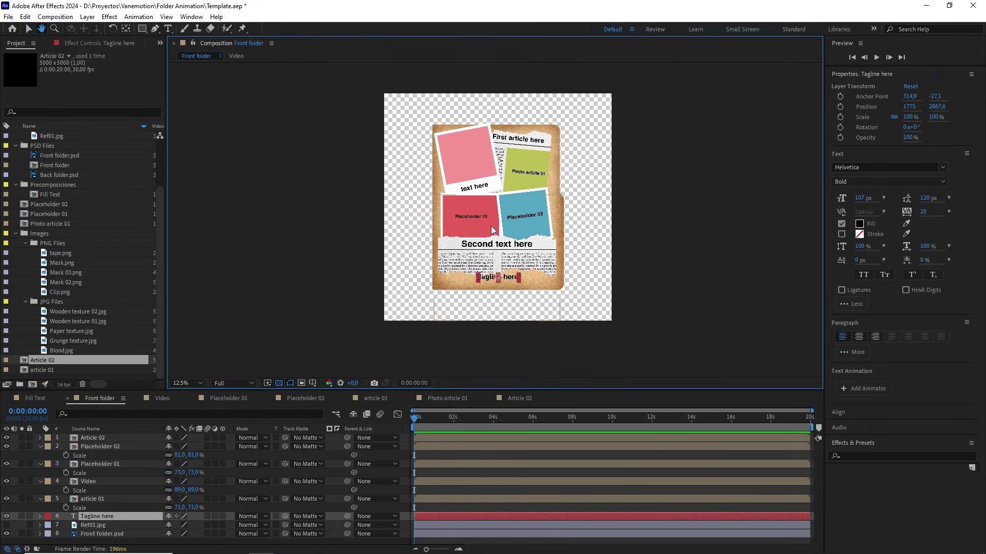
click(100, 525)
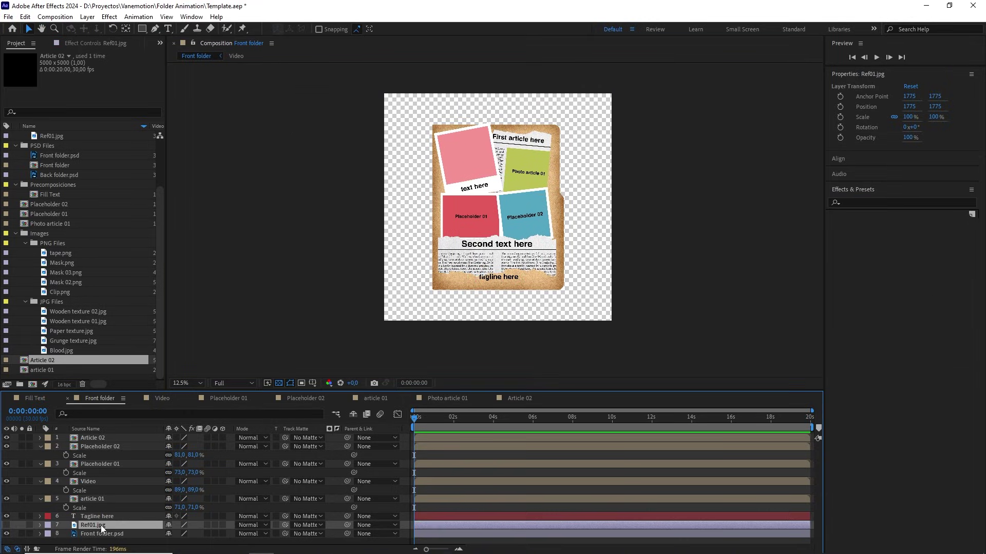
click(6, 525)
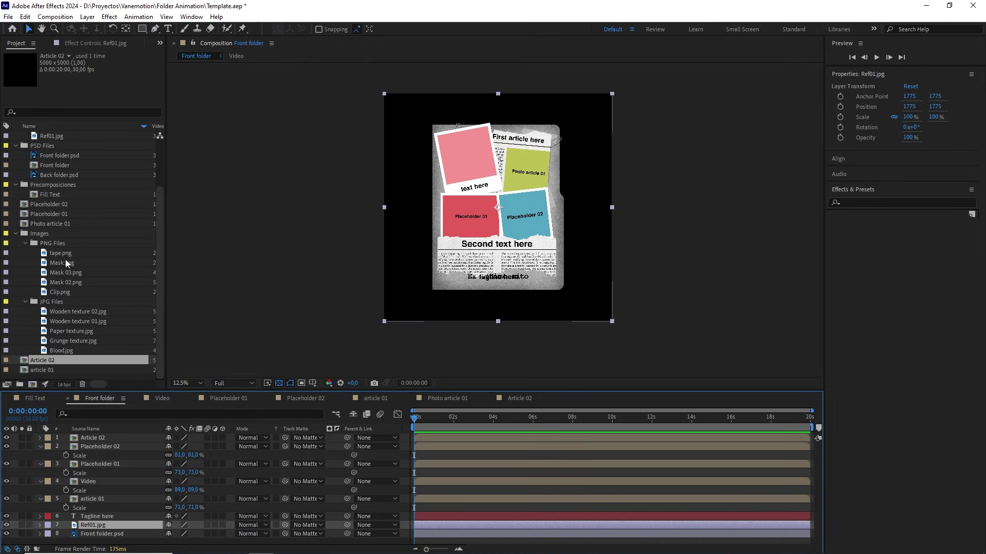
Step: Add Clip.png as the top layer, scaled to about 19.2% and placed over the pink photo at about 1287, 827
drag(57, 296, 84, 439)
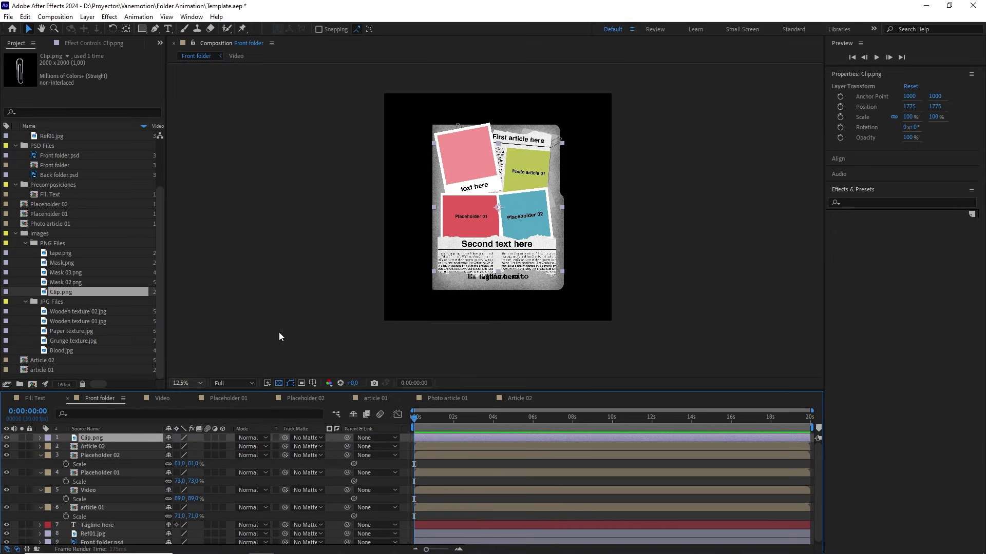
scroll(521, 225, up, 1)
drag(519, 262, 505, 299)
key(v)
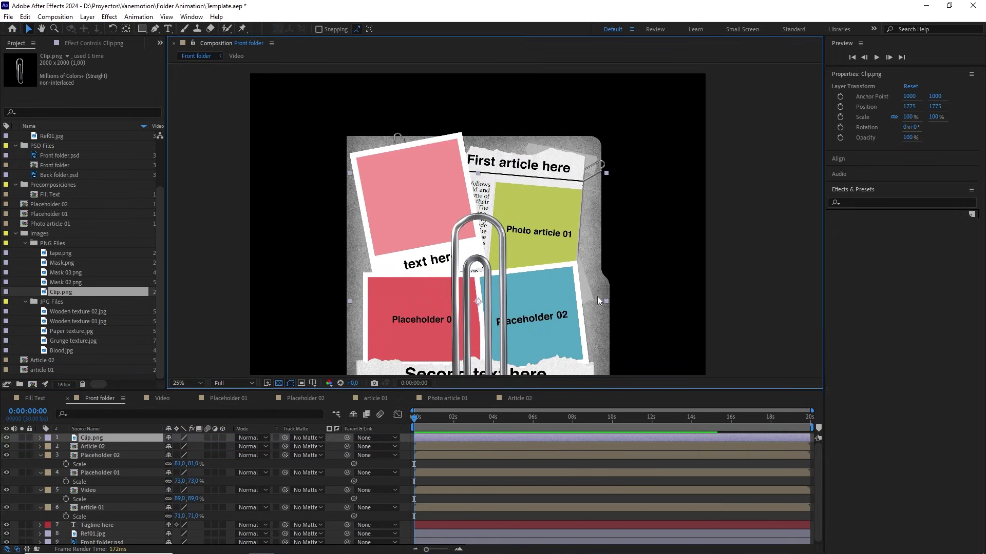
drag(605, 300, 640, 387)
scroll(471, 207, up, 4)
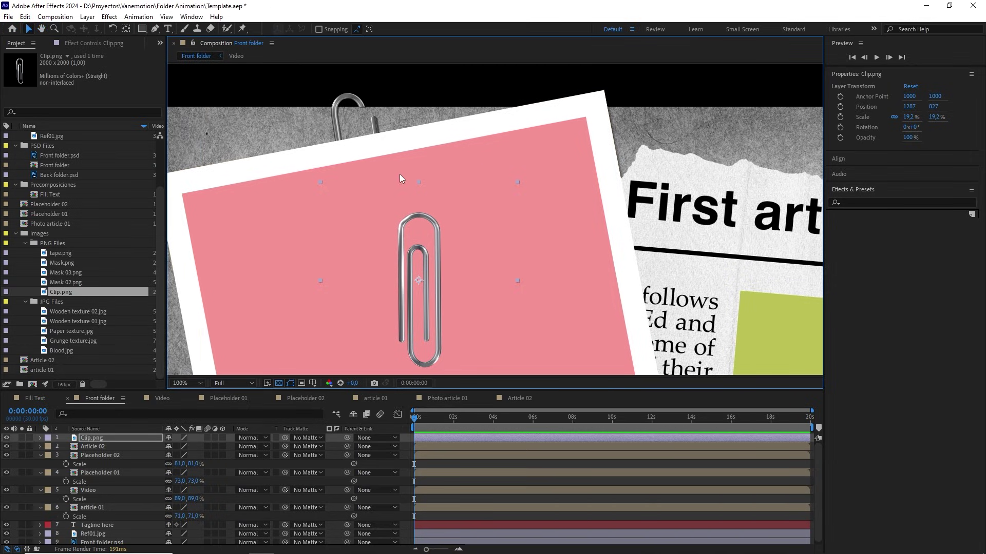
Step: Rotate the clip to about 174.3° and move it onto the reference clip at the photo's upper edge, at about 1174, 624
drag(444, 277, 347, 248)
key(w)
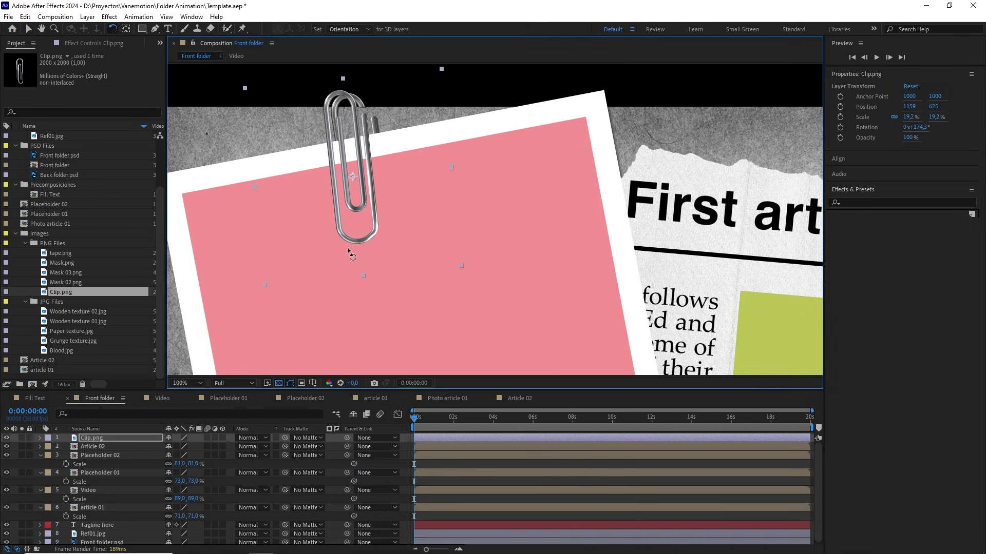
key(v)
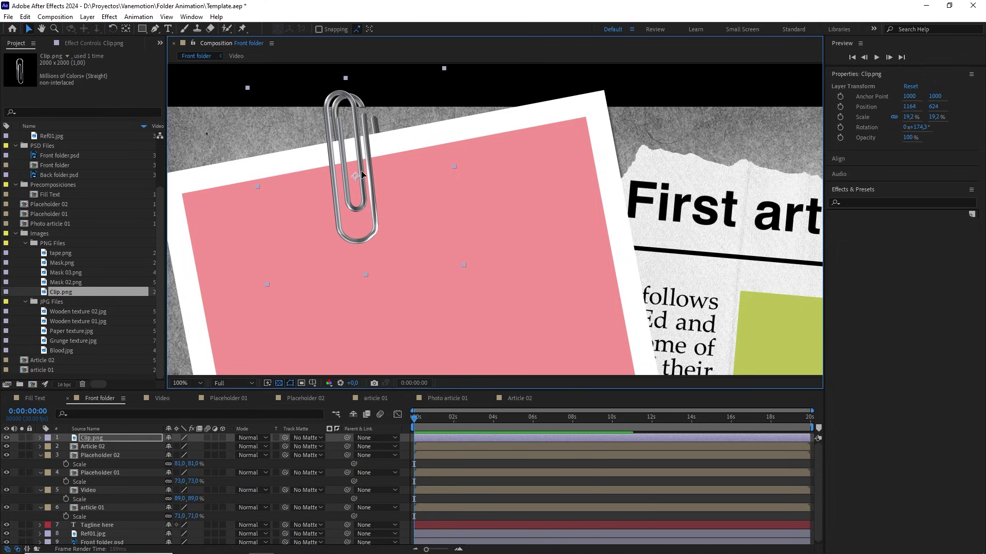
drag(362, 171, 367, 174)
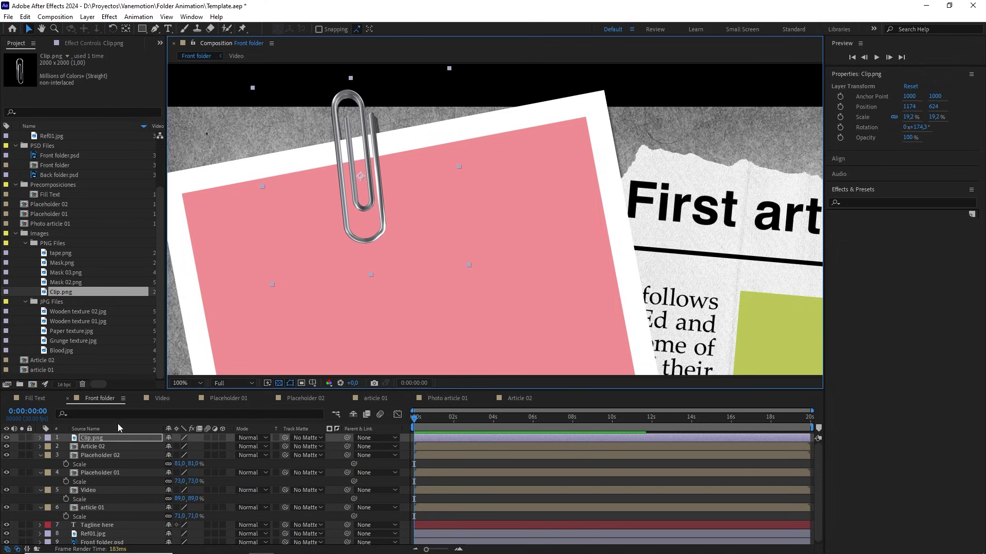
Step: Hide the Ref01.jpg reference layer and inspect the clip close up on the photo's edge
scroll(84, 483, down, 1)
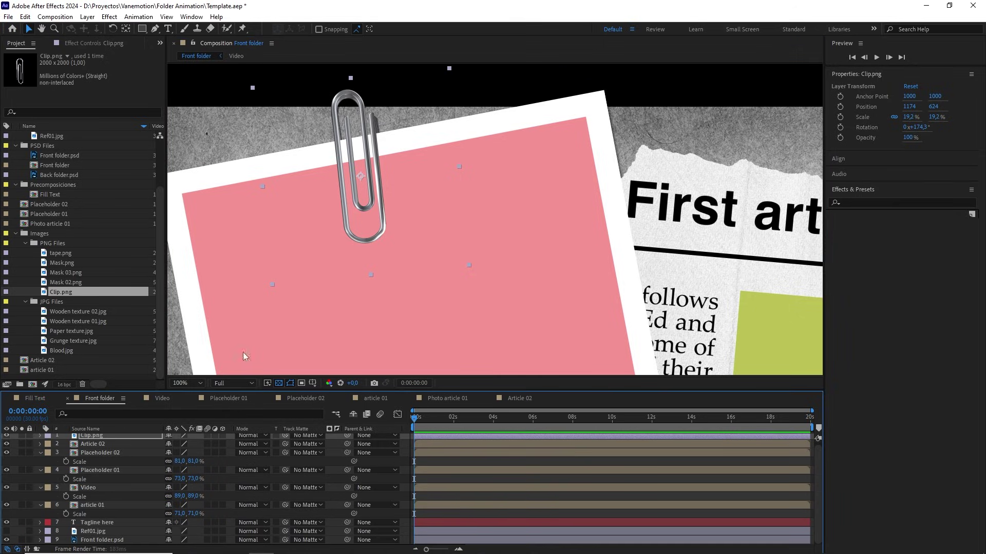
key(period)
key(period)
drag(392, 177, 488, 308)
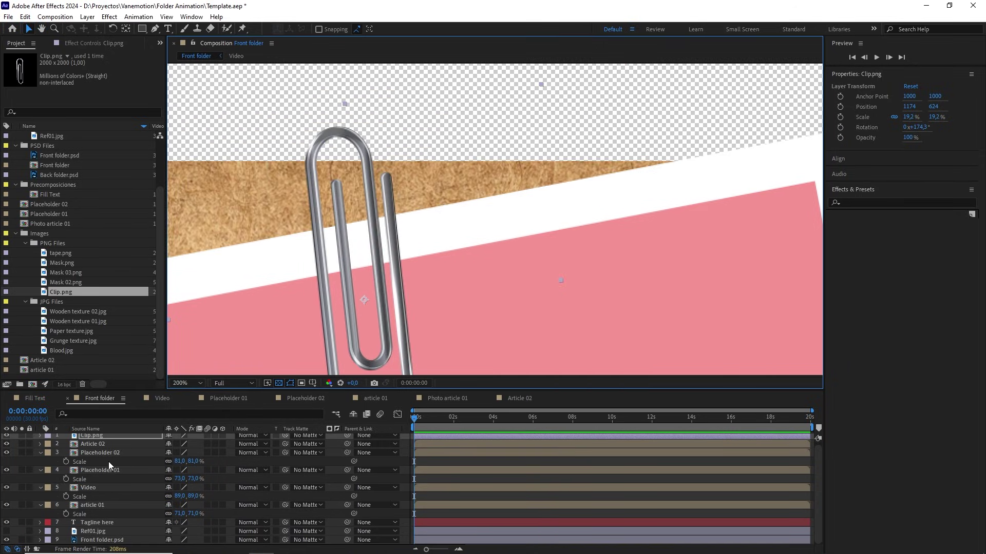
scroll(111, 466, up, 1)
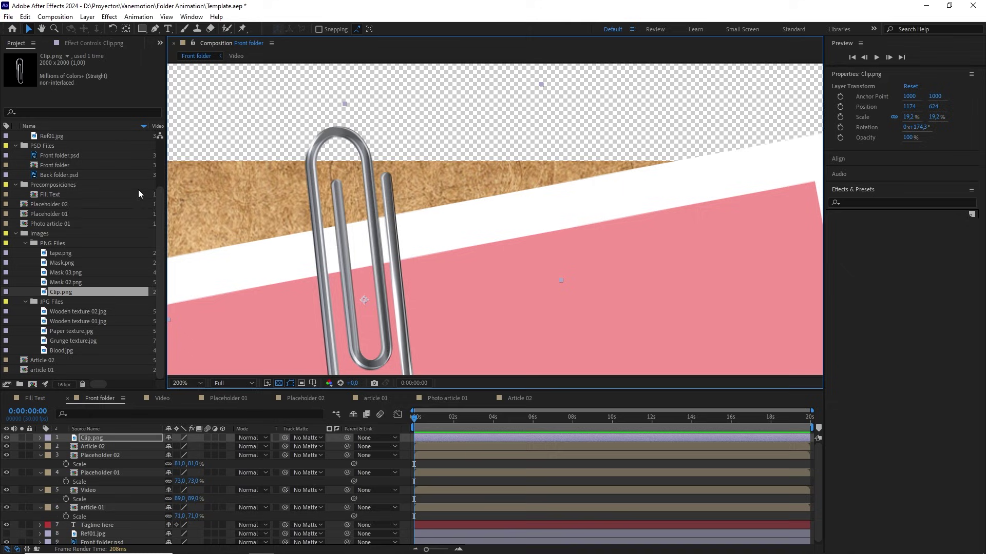
Step: Draw a closed Pen tool mask on the Clip.png layer around the clip's inner loop, from the folder's upper edge down past the bend
drag(154, 29, 174, 32)
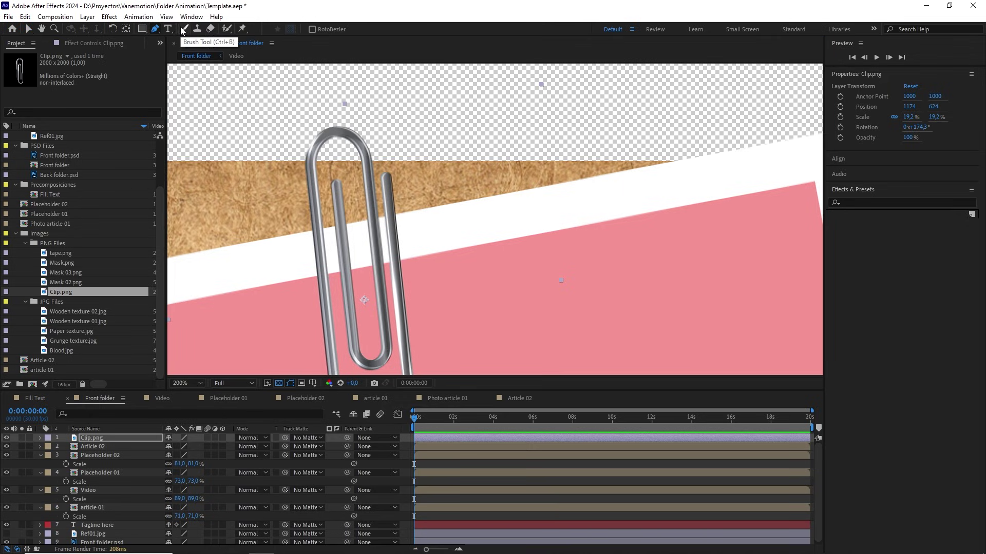
scroll(338, 190, up, 2)
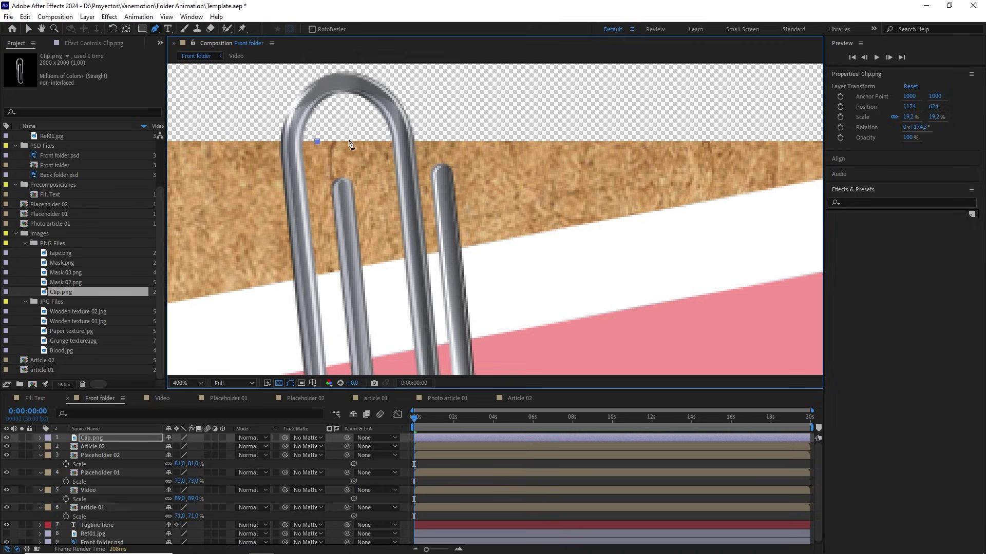
key(space)
drag(456, 308, 456, 127)
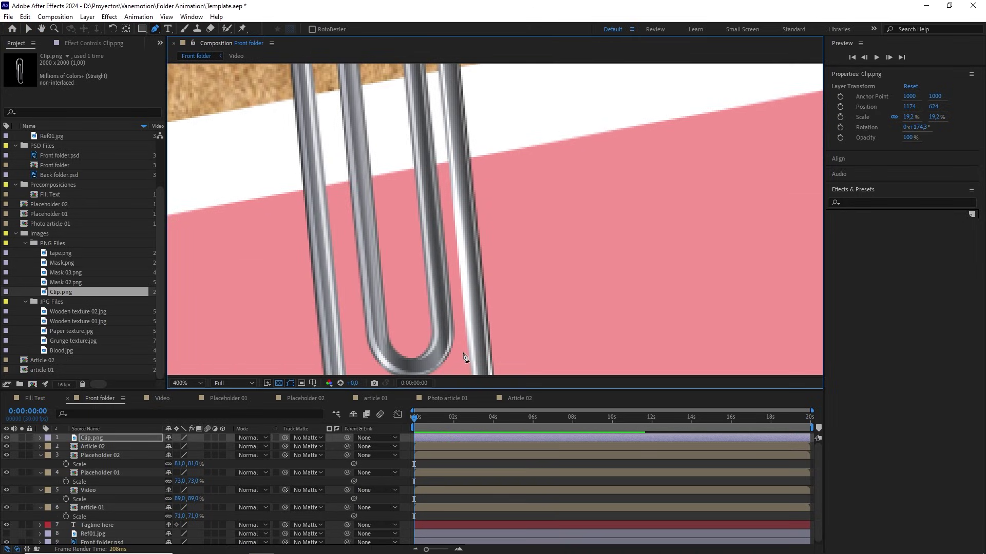
click(462, 353)
key(space)
drag(465, 360, 483, 258)
click(458, 309)
click(395, 308)
click(374, 265)
key(space)
drag(351, 90, 381, 343)
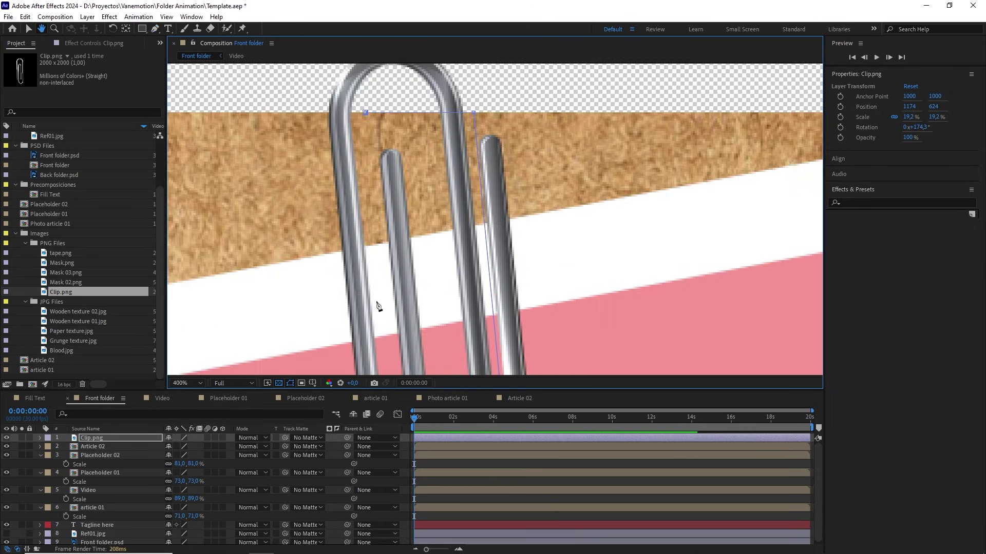
click(364, 113)
key(comma)
key(comma)
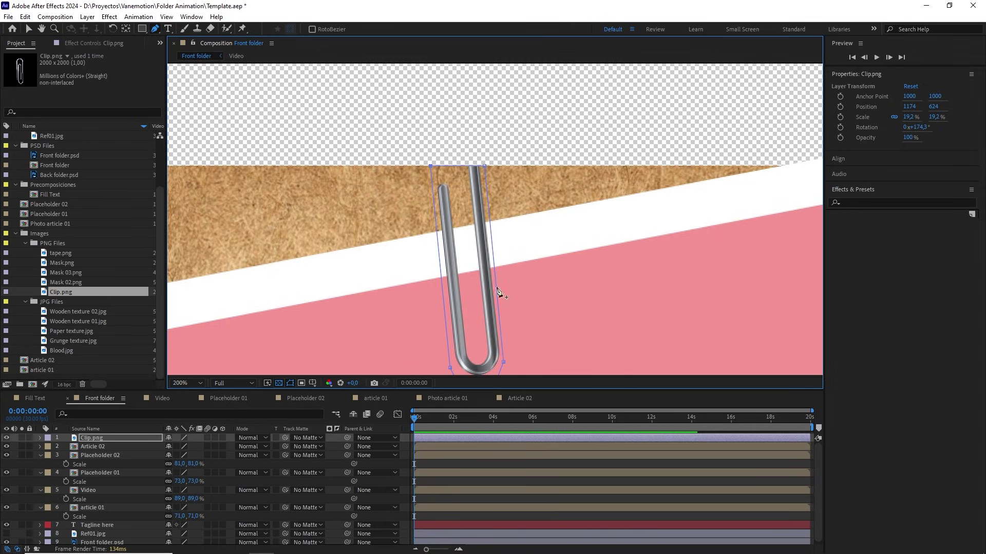
Step: Reveal the mask properties of the Clip.png layer and set the mask's mode to Subtract
key(space)
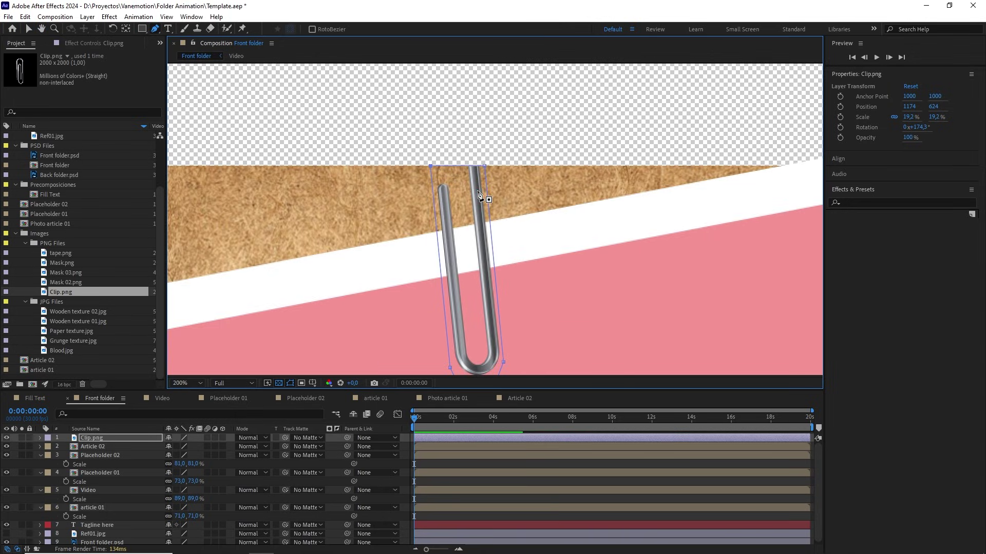
drag(477, 194, 466, 130)
key(space)
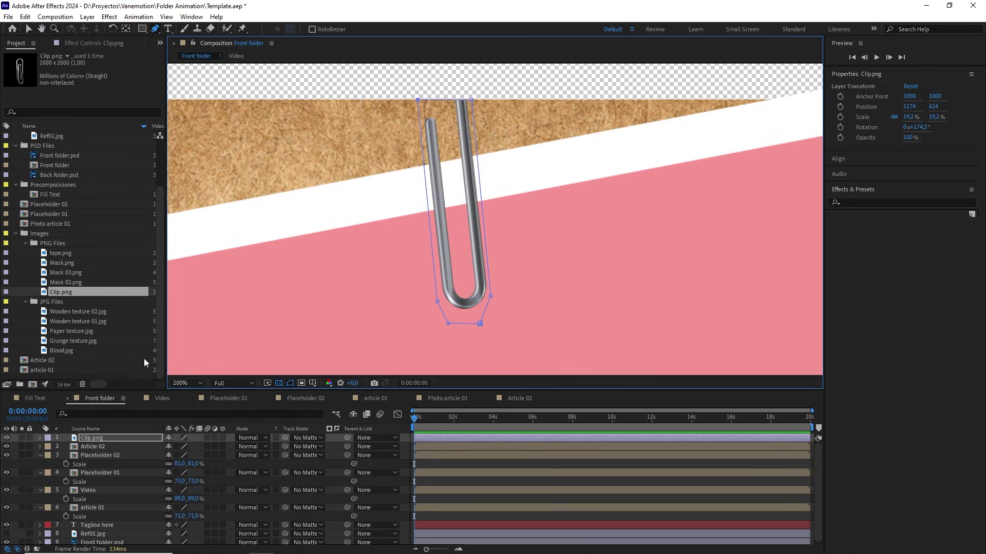
key(m)
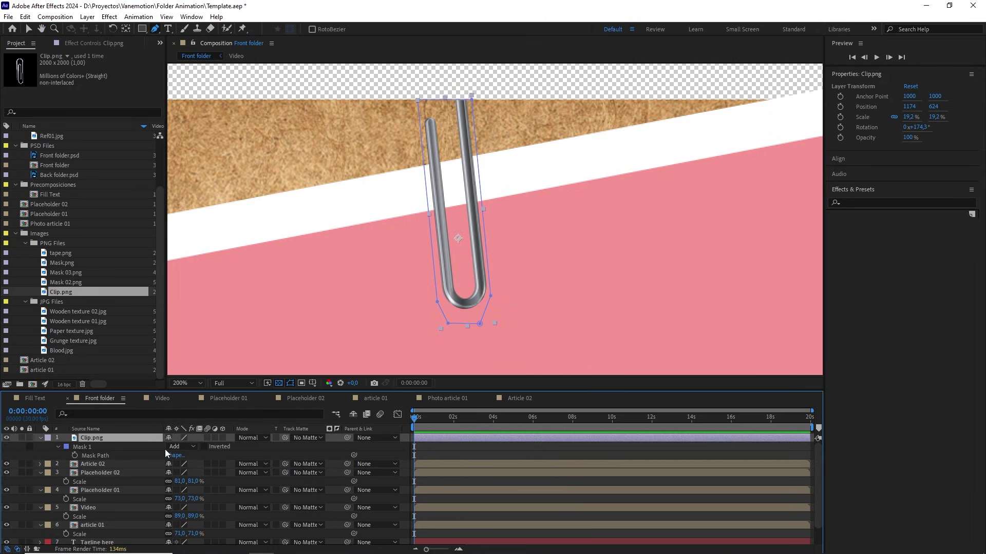
click(179, 447)
click(195, 480)
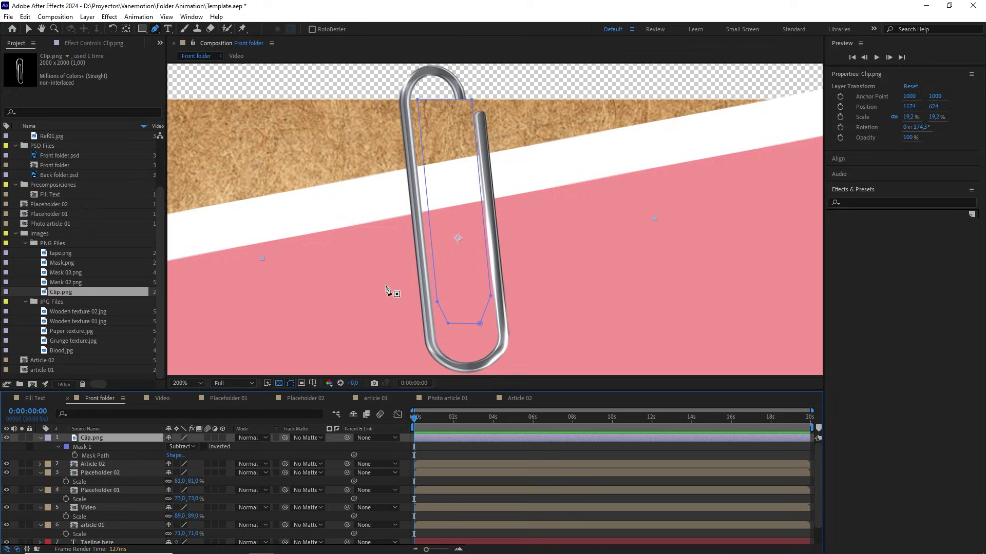
Step: Duplicate the paper clip layer and place the copy near the upper right corner of the first article
key(space)
drag(388, 310, 386, 331)
click(339, 453)
scroll(513, 233, down, 1)
key(space)
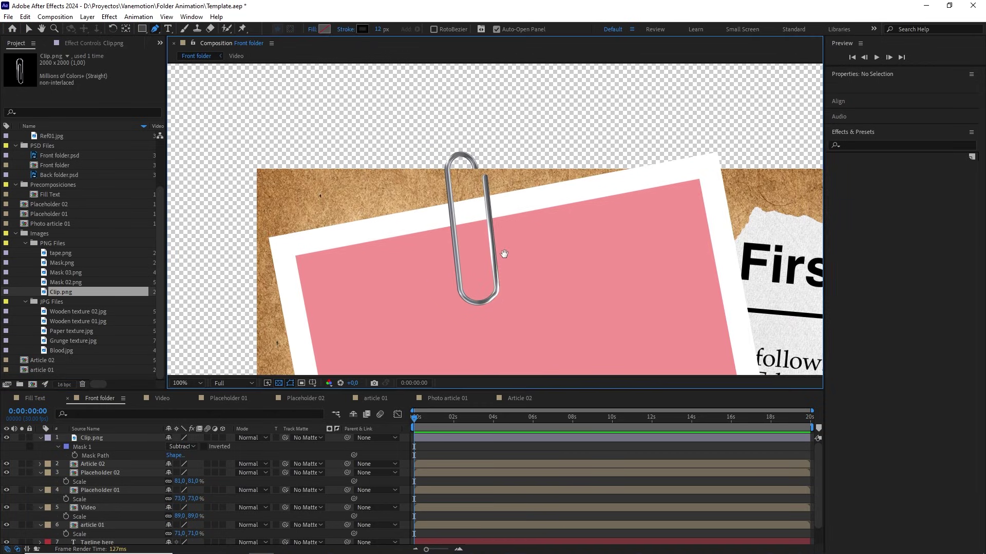
drag(503, 255, 504, 230)
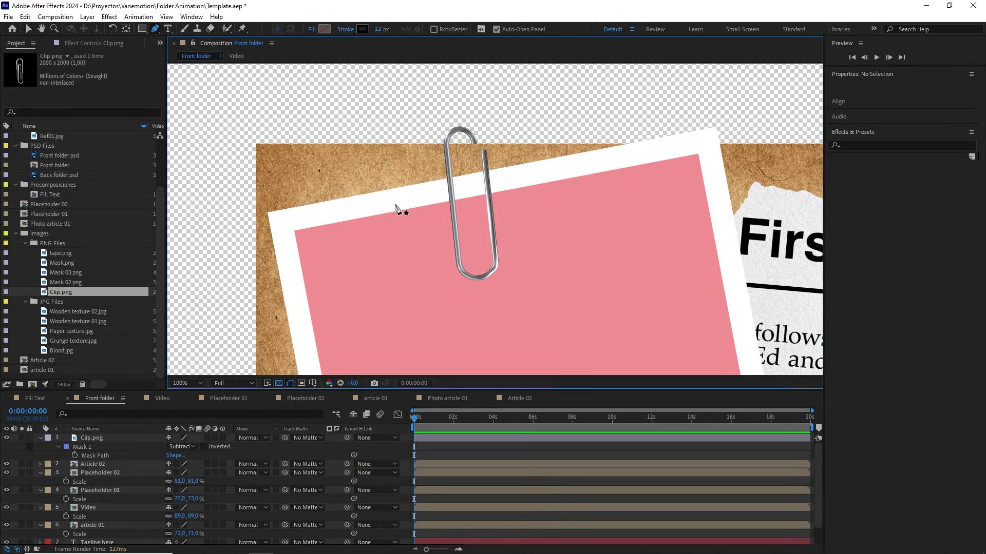
scroll(608, 183, down, 2)
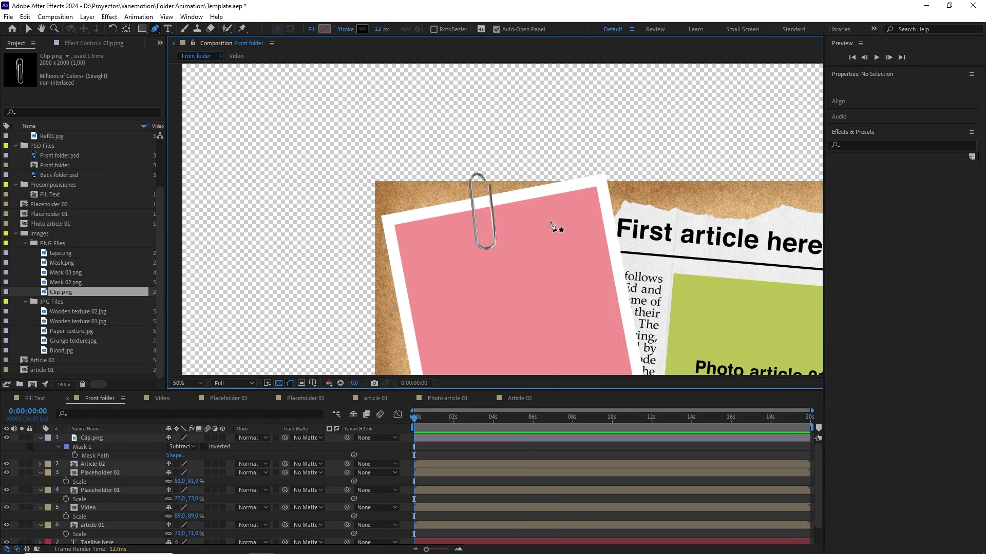
scroll(485, 162, down, 2)
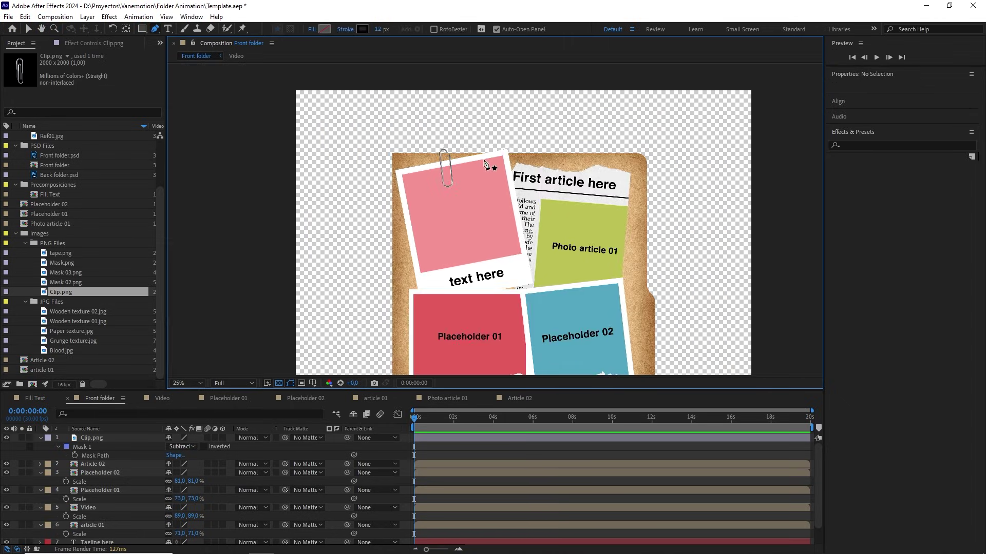
click(104, 439)
key(ctrl+d)
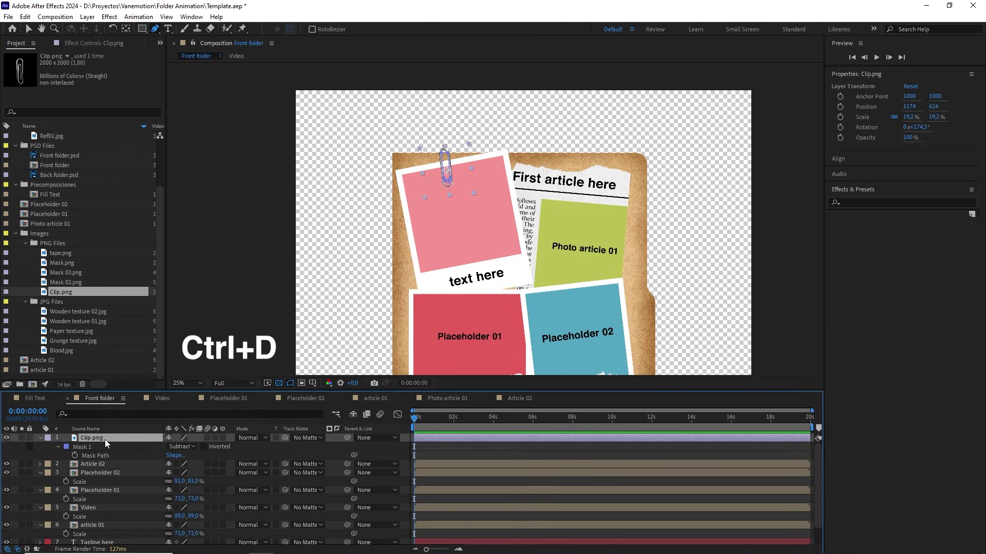
key(v)
drag(457, 177, 615, 194)
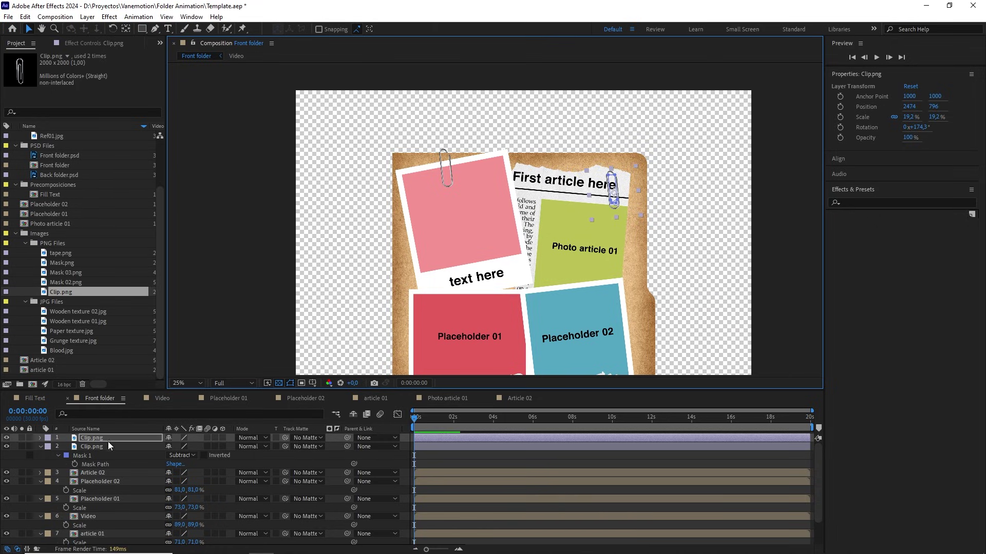
Step: Show the Ref01.jpg reference layer to compare the duplicated clip with the reference clip
scroll(103, 462, down, 2)
drag(6, 534, 7, 540)
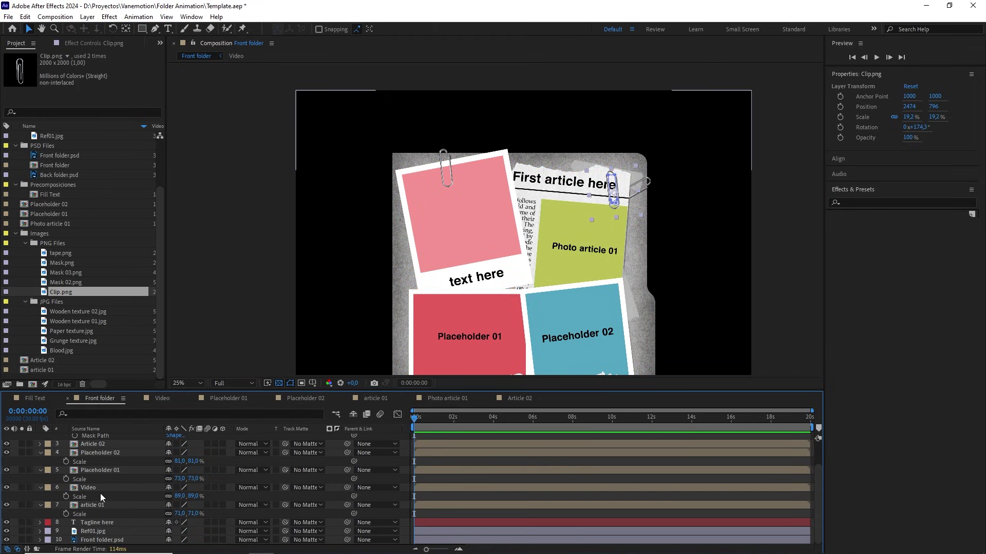
key(period)
drag(642, 207, 475, 244)
key(period)
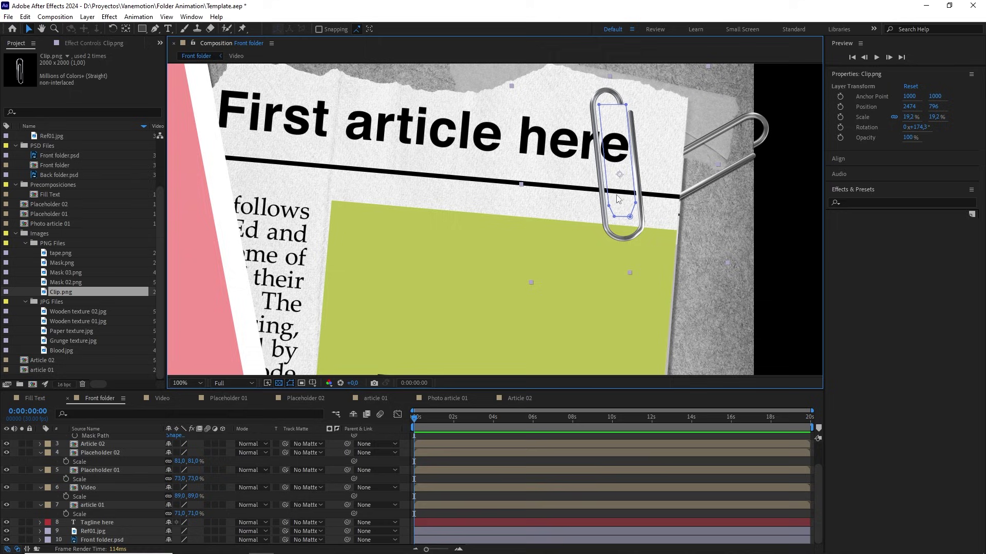
Step: Rotate the duplicated clip to 238.4° and move it to about 2623, 790, matching the reference clip
drag(615, 189, 558, 234)
key(w)
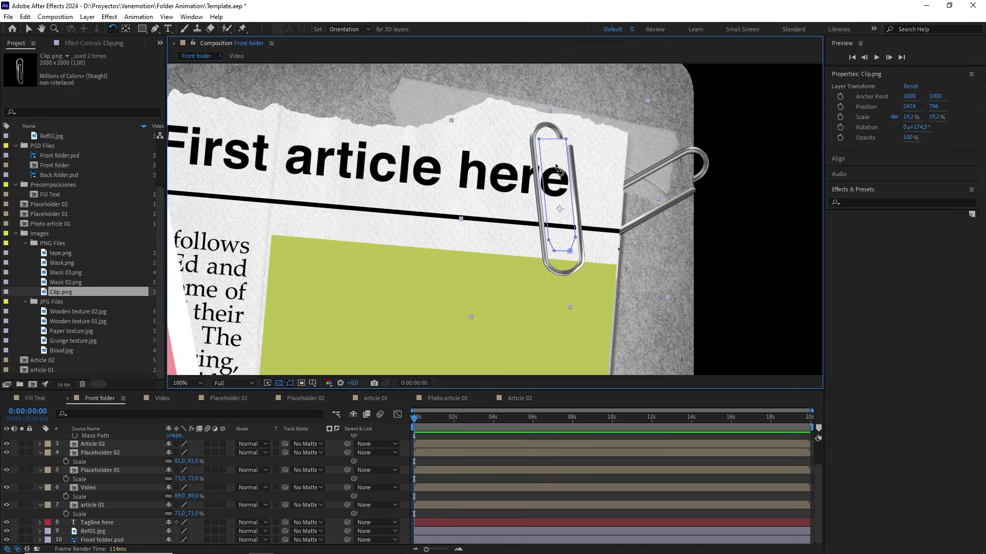
drag(562, 170, 637, 207)
key(v)
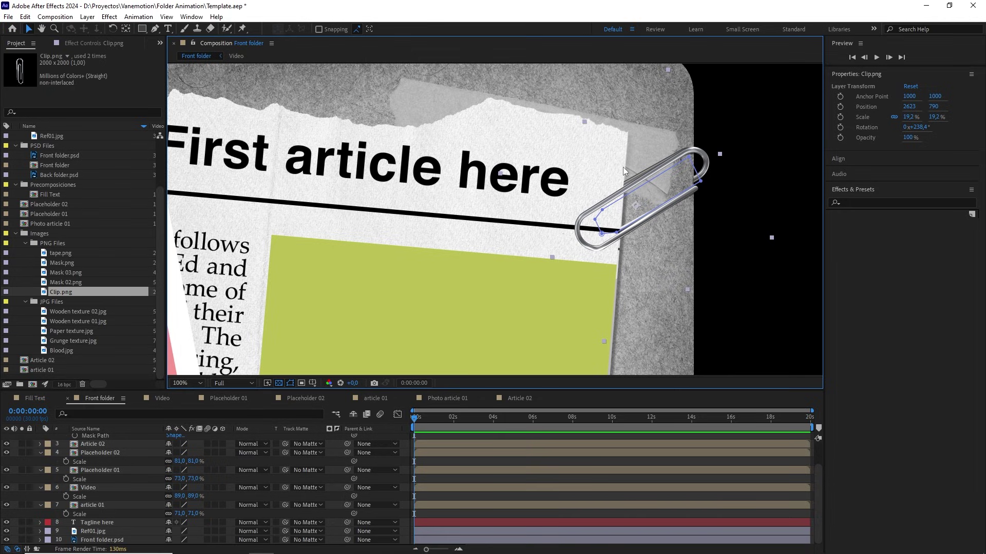
Step: Hide the Ref01.jpg reference layer
key(comma)
key(comma)
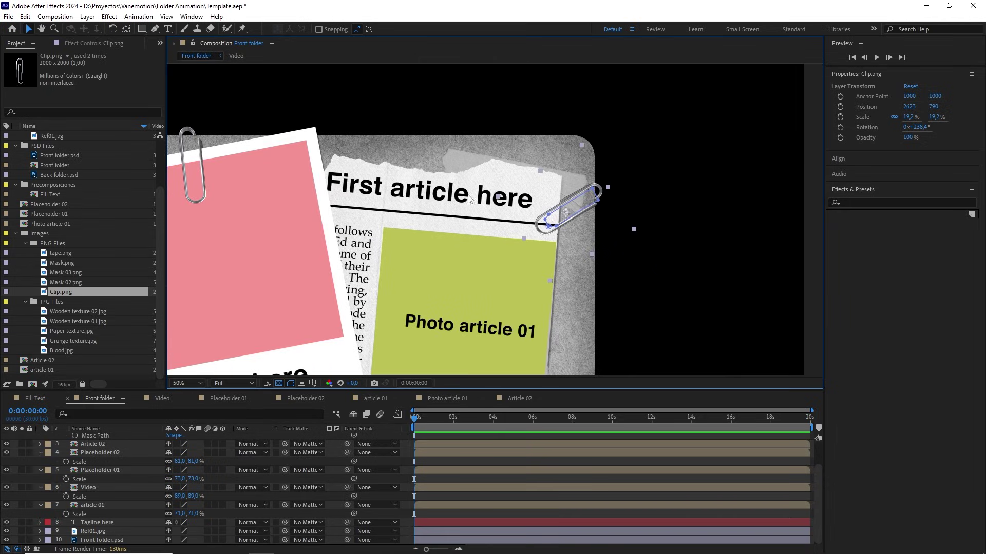
key(period)
key(period)
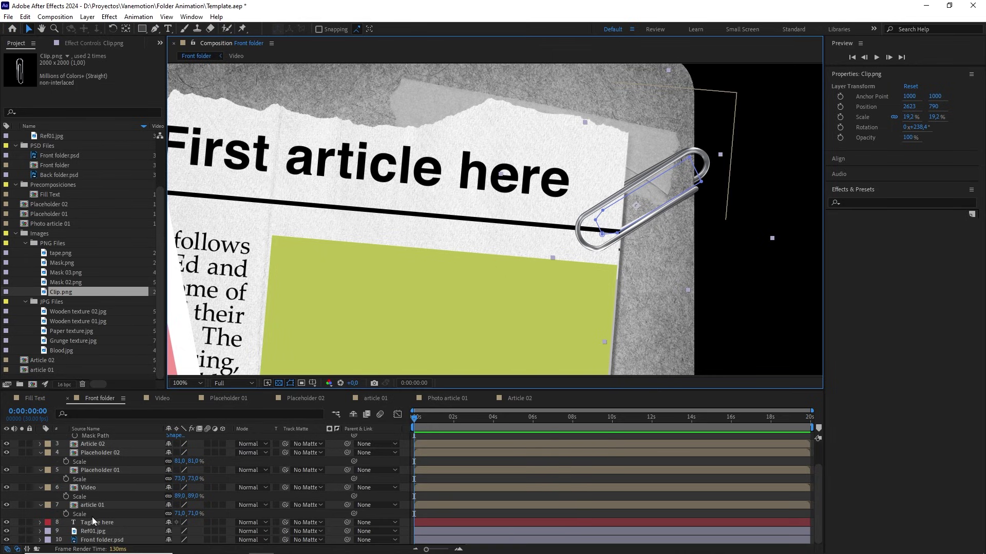
click(94, 532)
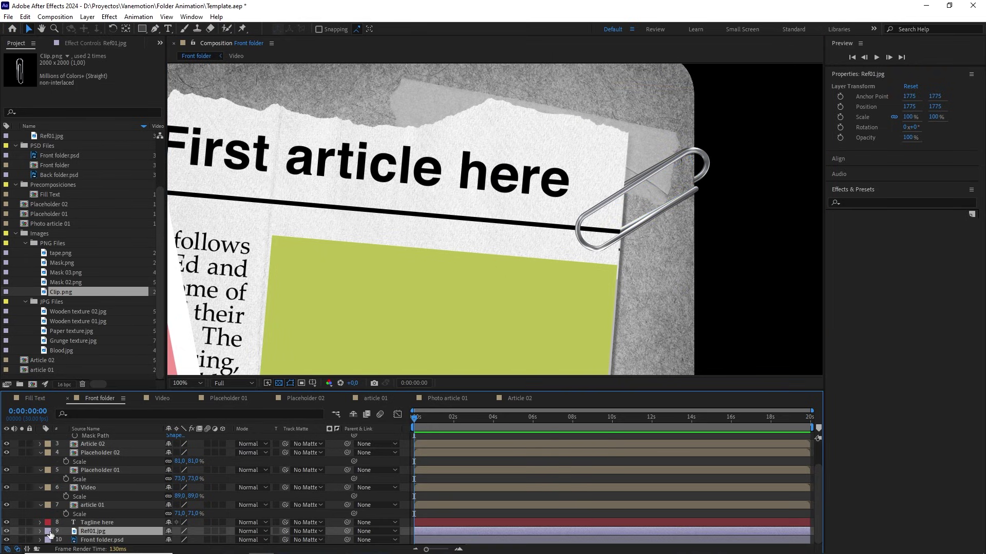
click(7, 533)
Step: Move the two outer mask points of the rotated clip onto the folder's right edge, then deselect the layer
scroll(640, 219, up, 1)
drag(641, 219, 322, 279)
click(529, 168)
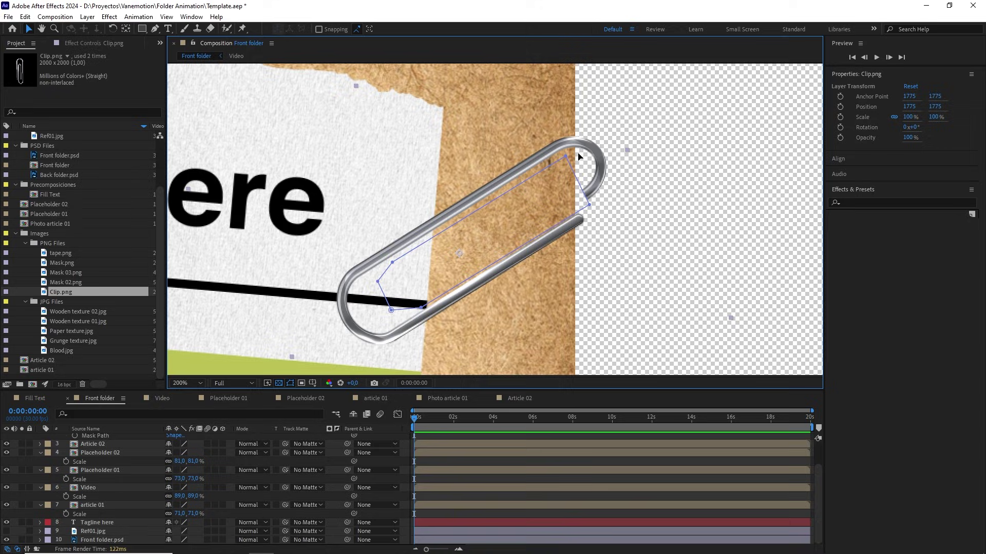
scroll(578, 154, up, 1)
drag(578, 153, 435, 184)
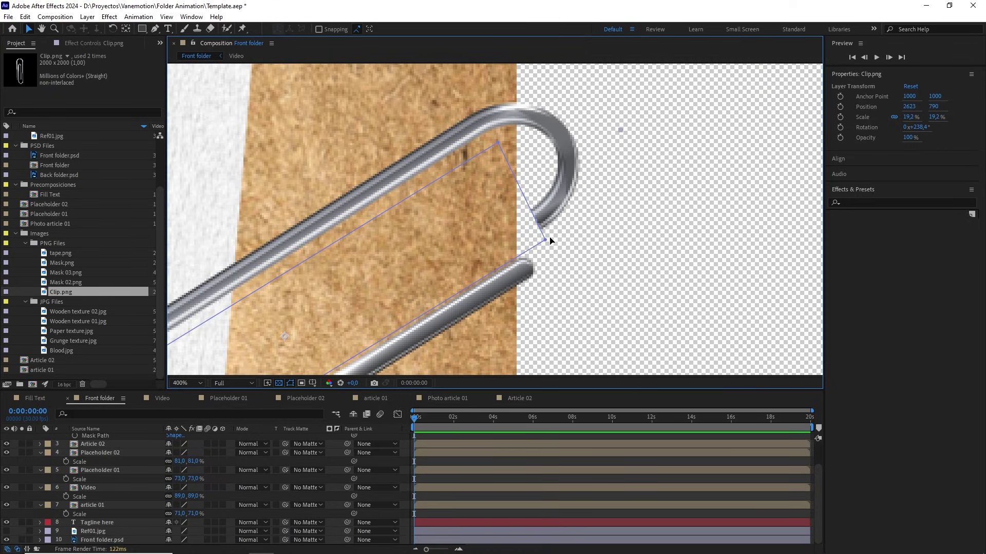
drag(550, 239, 521, 250)
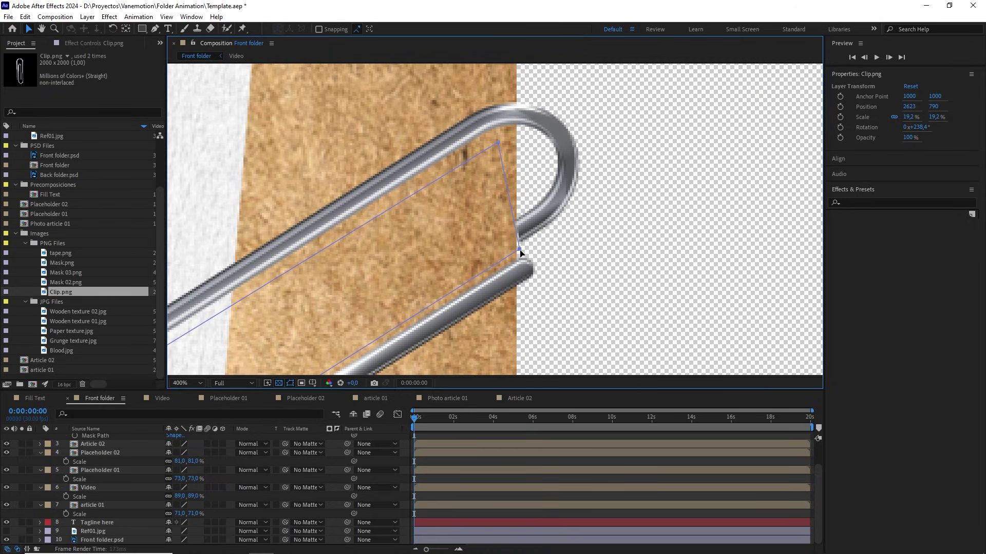
drag(496, 144, 515, 131)
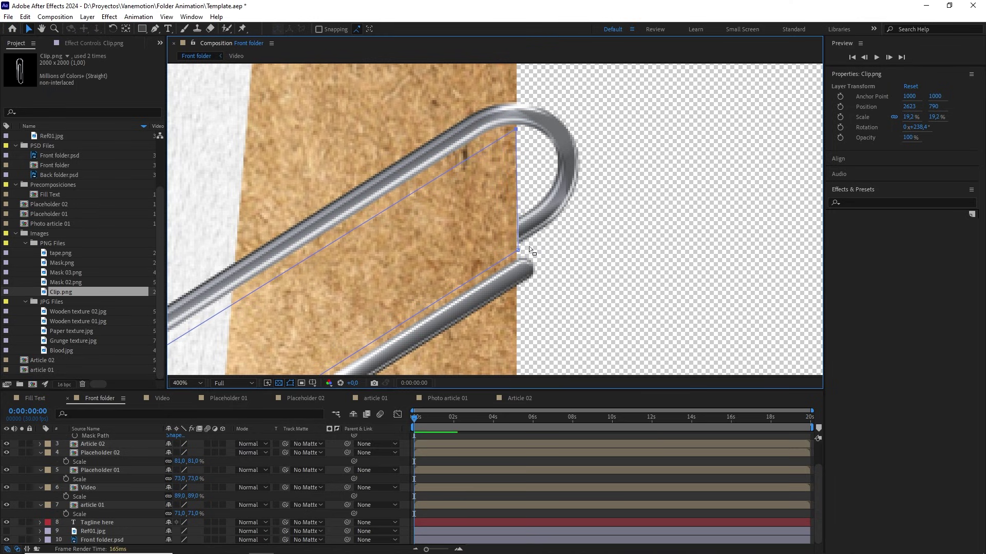
scroll(519, 251, down, 3)
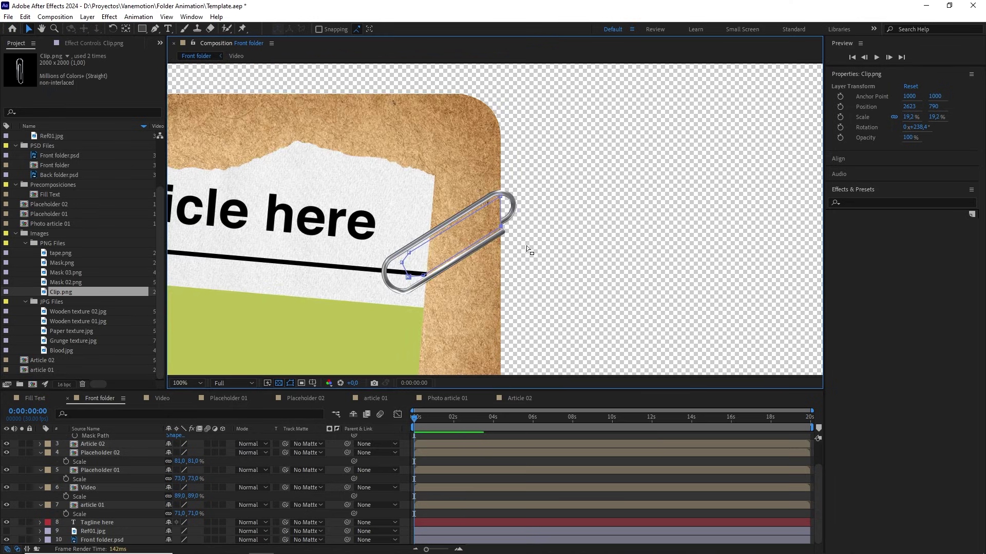
click(531, 436)
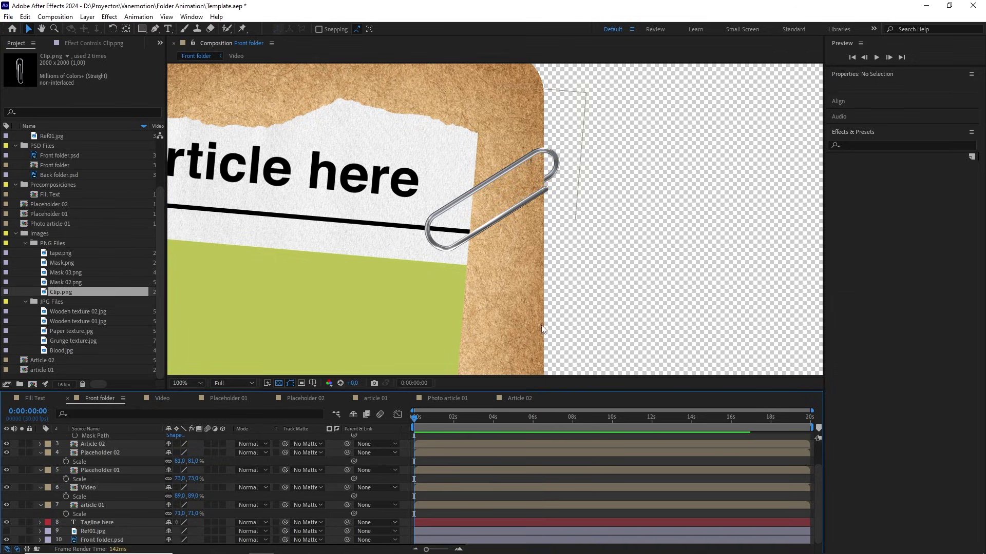
Step: Add tape.png to the Front folder composition as the topmost layer
scroll(588, 232, down, 3)
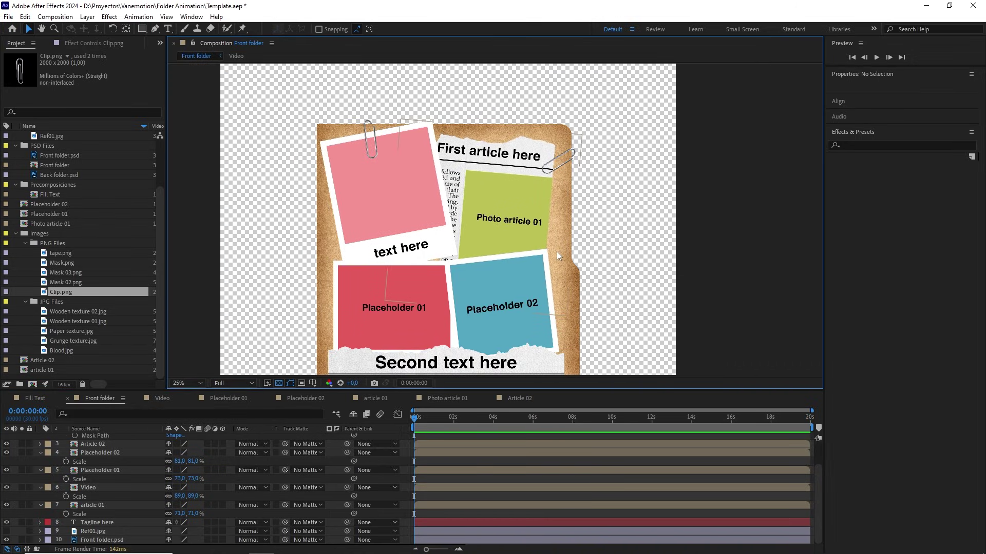
drag(556, 252, 560, 200)
key(v)
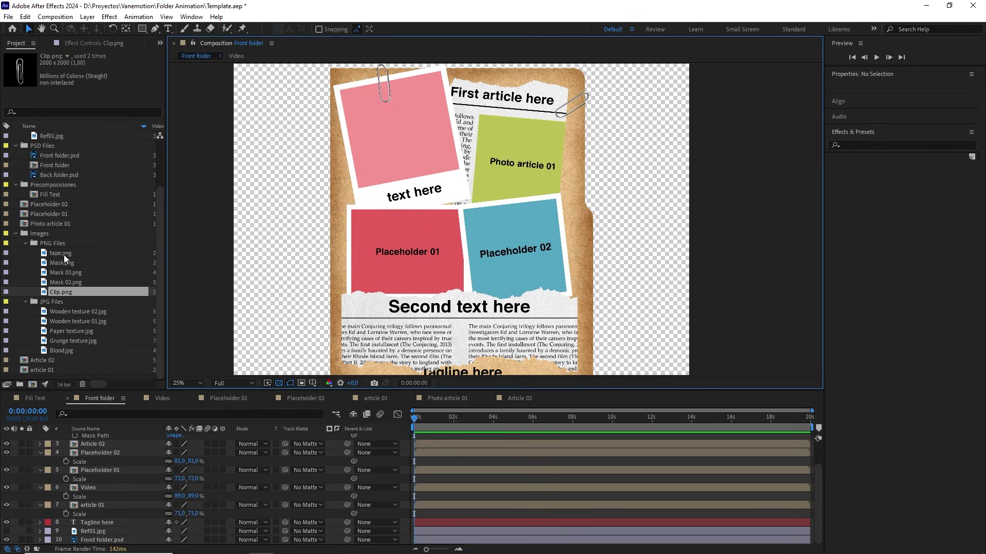
drag(66, 252, 85, 437)
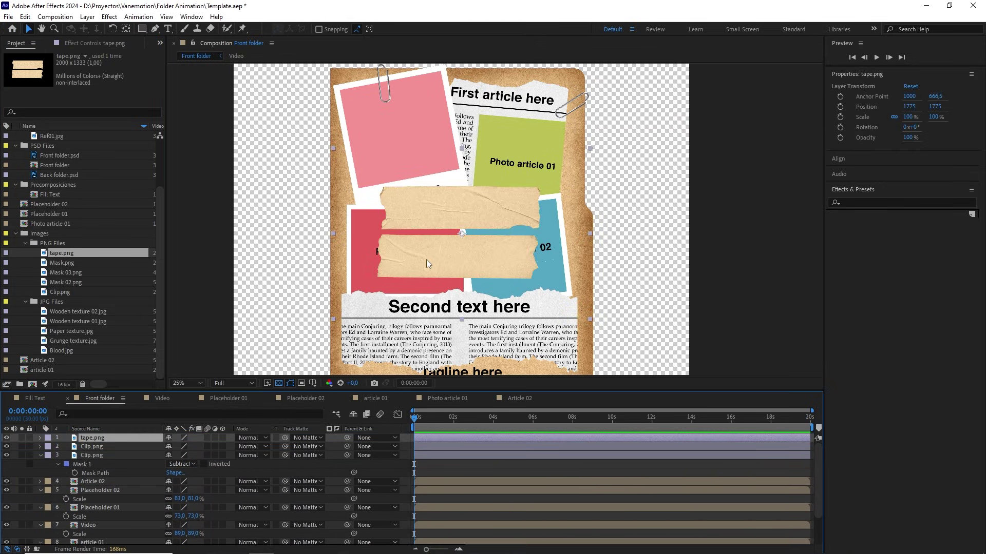
Step: Mask tape.png with a rectangle around the upper tape strip and center the layer's anchor point on it
click(143, 29)
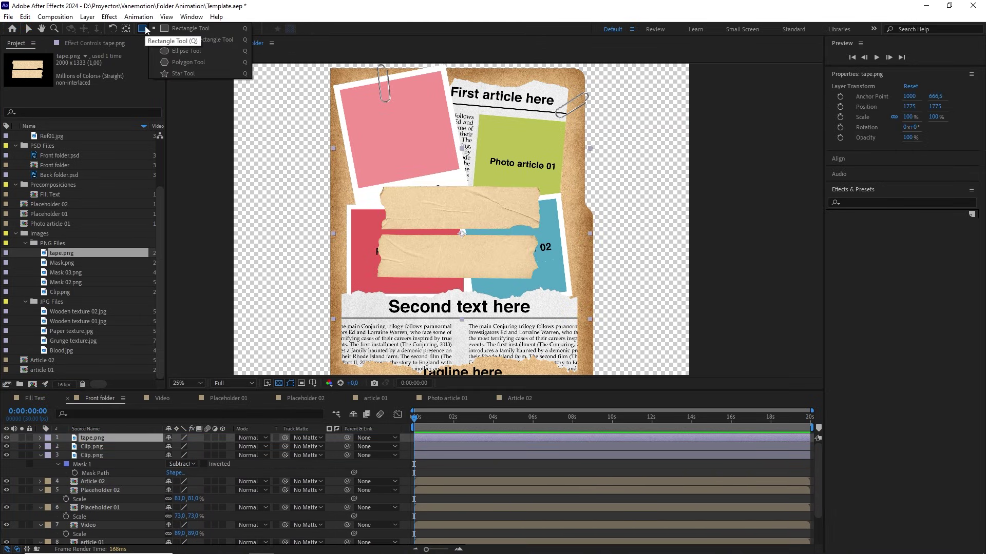
drag(364, 181, 566, 230)
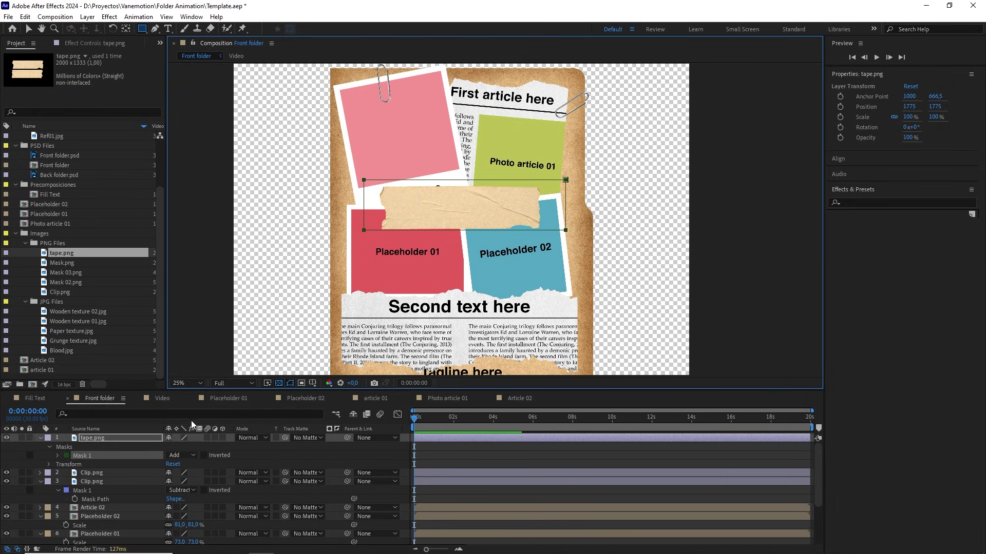
click(144, 438)
key(ctrl+alt+Home)
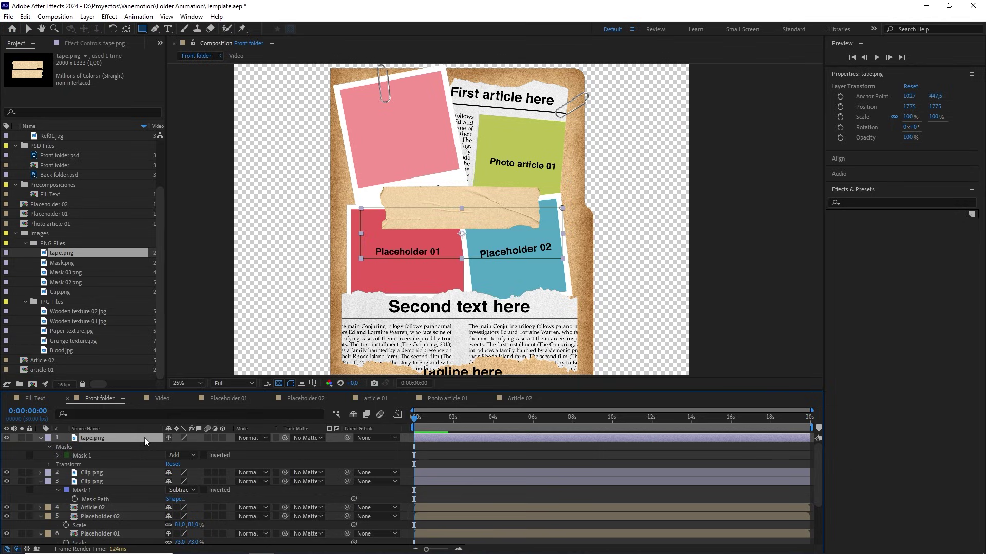
Step: Scale the tape to 58% and place it across the top edge of Placeholder 01, at about 1337, 1569
key(s)
click(198, 447)
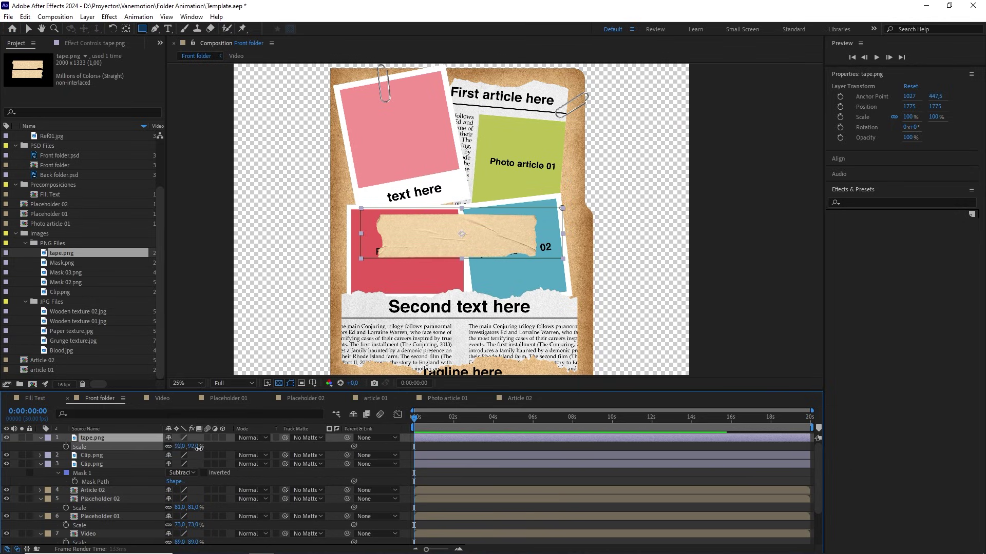
drag(199, 449, 184, 452)
key(v)
drag(476, 235, 448, 226)
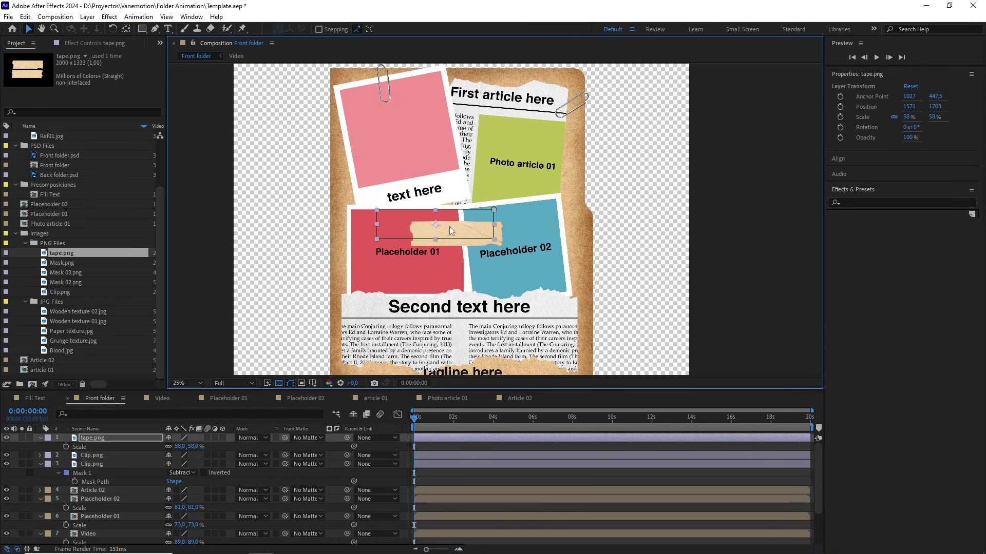
scroll(448, 226, up, 2)
drag(479, 261, 414, 231)
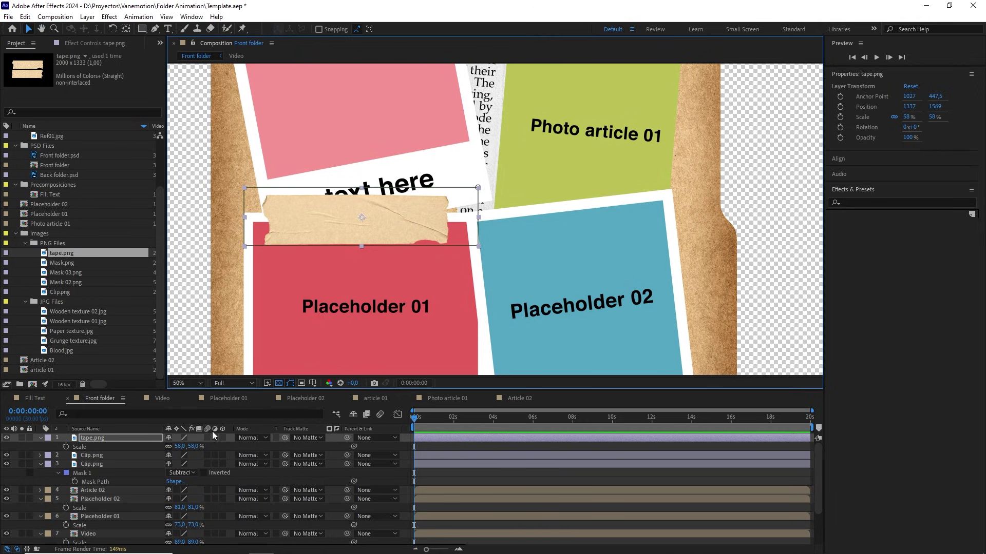
Step: Set the tape layer's scale to 54% and its opacity to 90%
drag(197, 447, 194, 446)
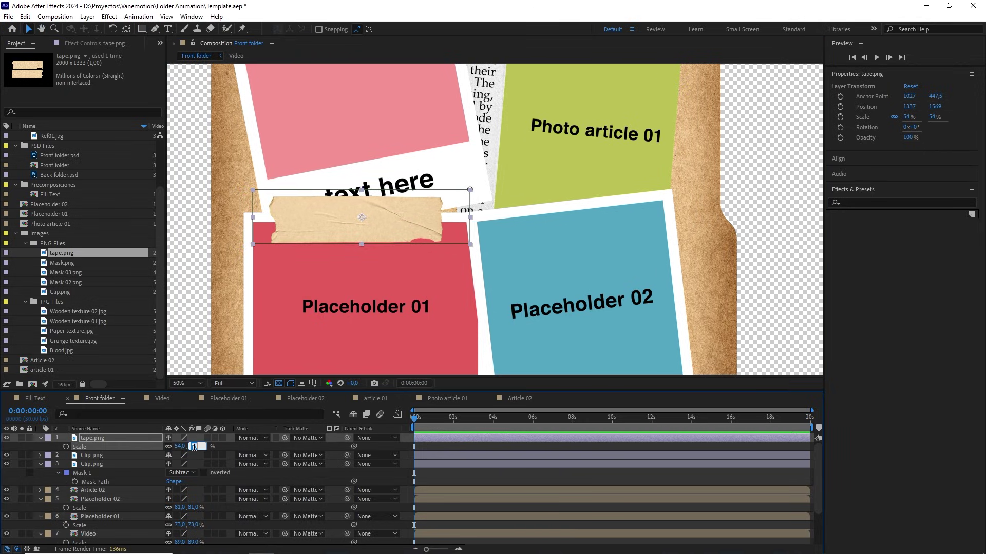
click(148, 439)
key(t)
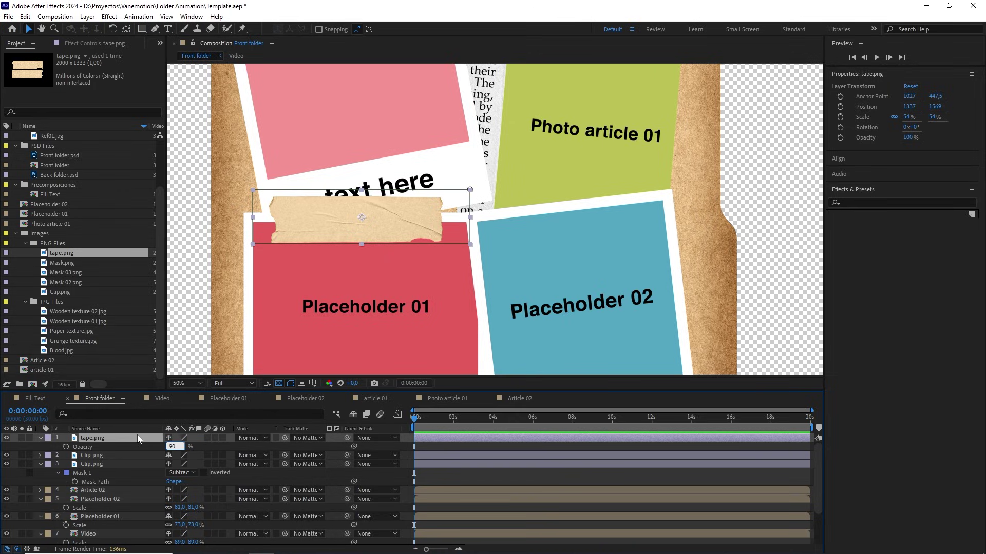
text(90)
key(Return)
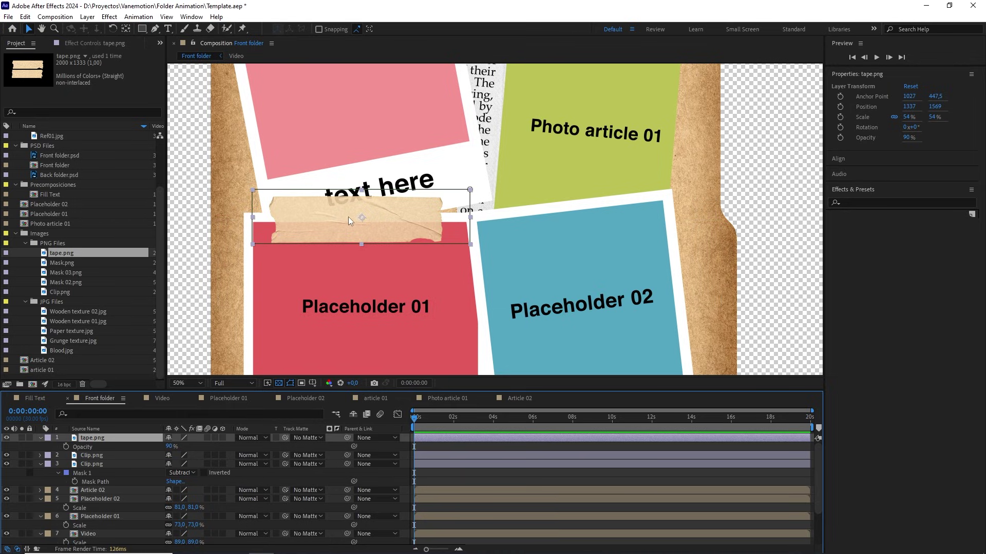
Step: Duplicate the tape layer and move the copy down between the placeholders and the second text heading
key(ctrl+d)
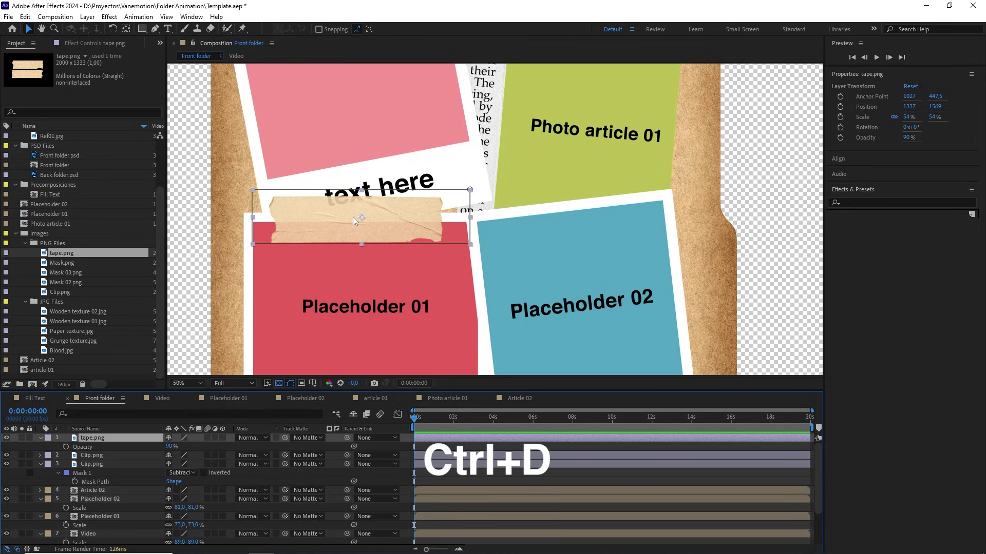
key(comma)
drag(424, 200, 481, 276)
drag(481, 276, 482, 277)
scroll(482, 278, up, 2)
drag(476, 326, 483, 277)
Step: Rotate the tape copy to -8.3° and move it onto the lower edge of Placeholder 02, at about 2201, 2247
key(w)
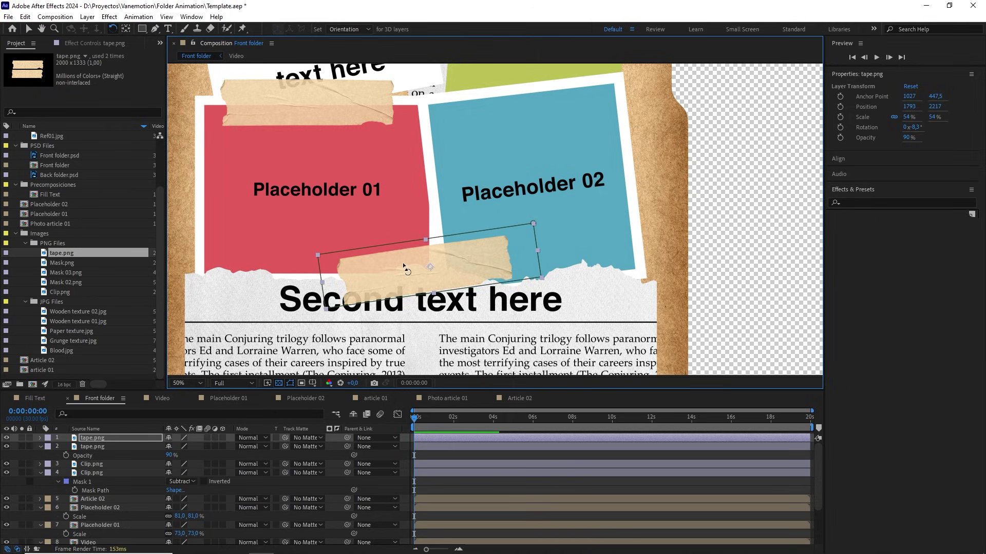
key(v)
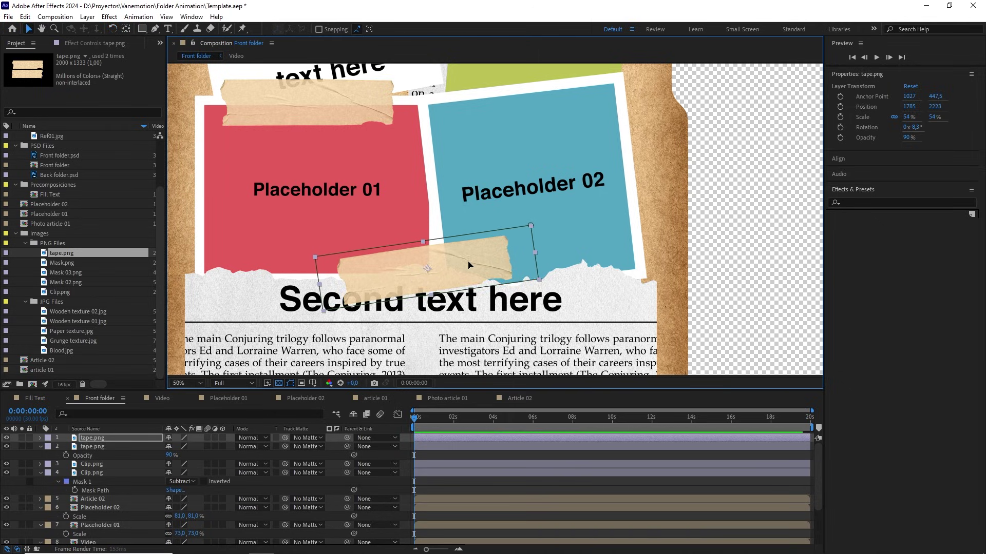
drag(470, 261, 576, 271)
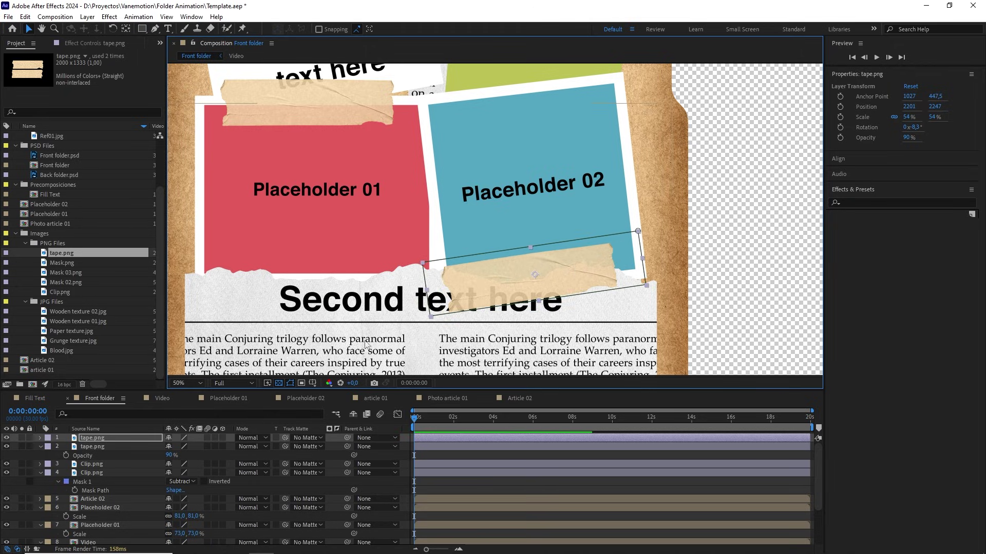
Step: Set the scale of the tape on Placeholder 02's lower edge to 46%
key(s)
click(196, 446)
key(Down)
key(Down)
key(Down)
key(Down)
key(Down)
key(Down)
key(Down)
key(Down)
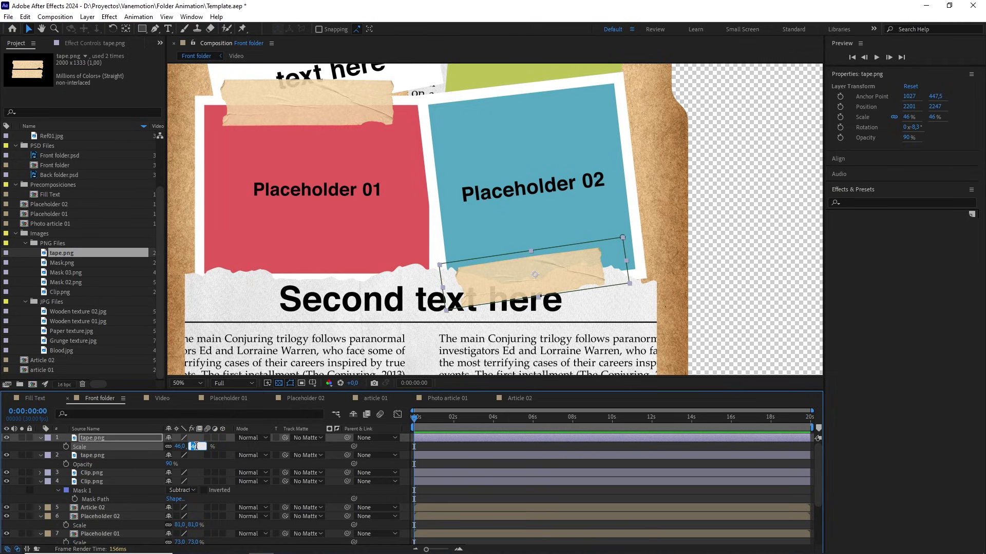
click(119, 438)
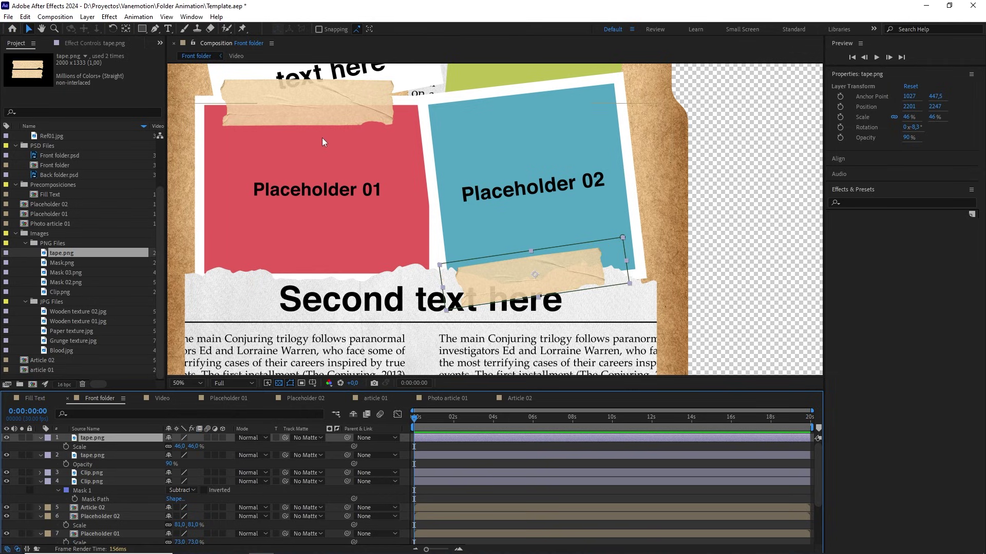
Step: Set the scale of the tape across Placeholder 01's top edge to 46%
click(323, 99)
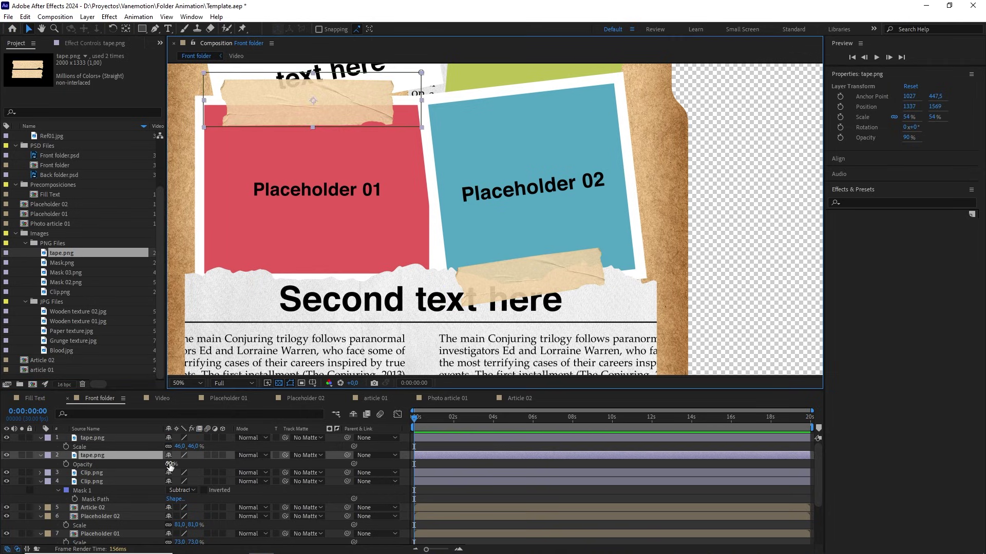
key(s)
click(192, 464)
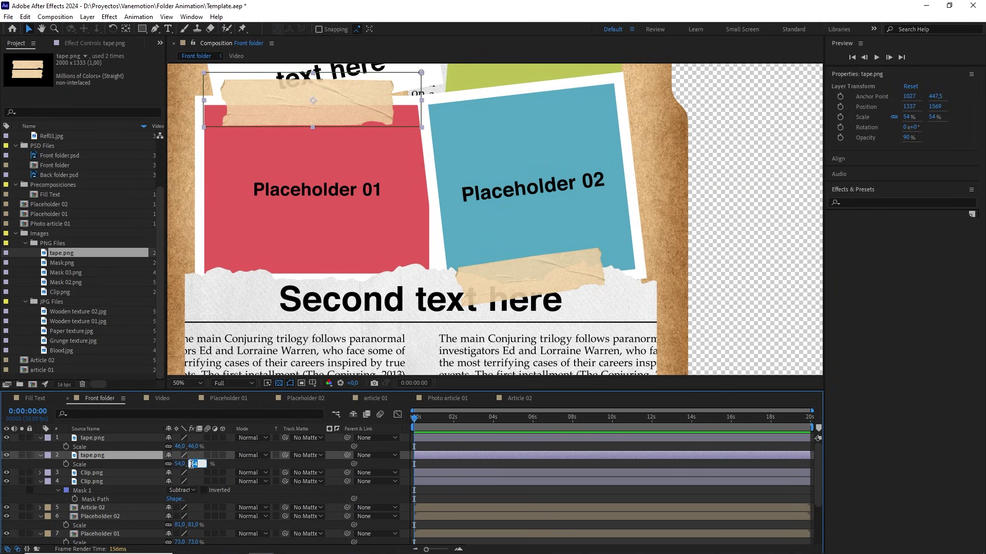
text(4)
key(Return)
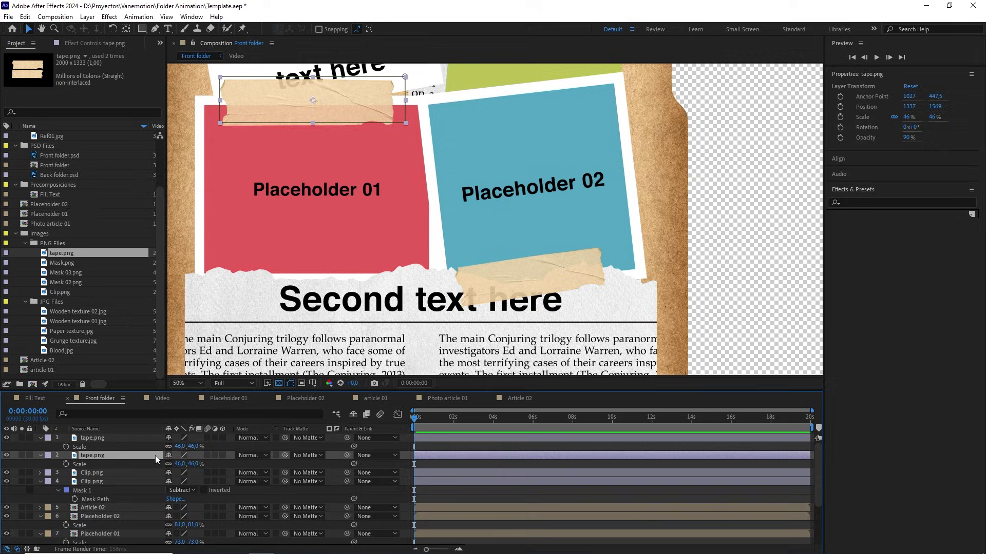
Step: Duplicate the Placeholder 01 tape and move the copy to the boundary between Photo article 01 and Placeholder 02
key(ctrl+d)
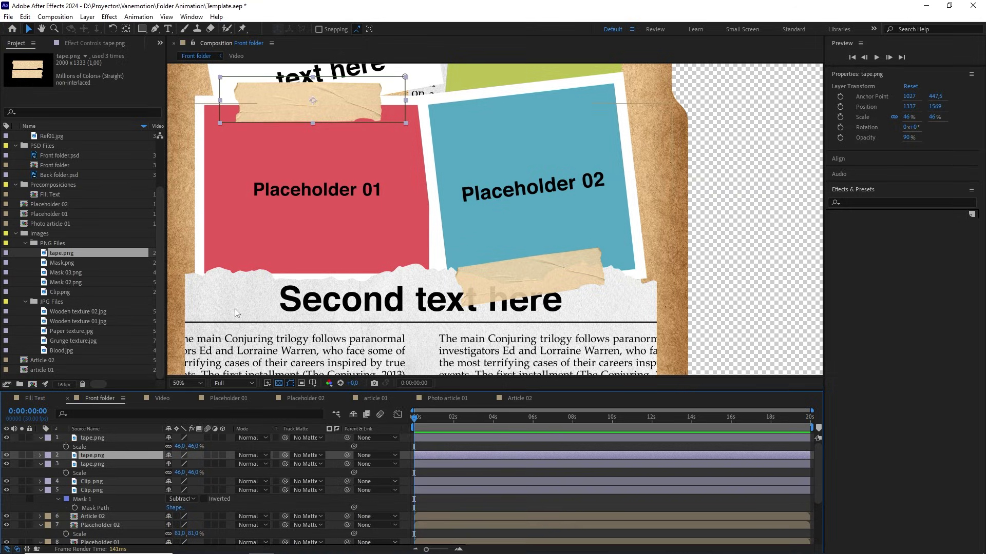
scroll(330, 286, up, 4)
drag(344, 241, 452, 218)
drag(488, 186, 487, 189)
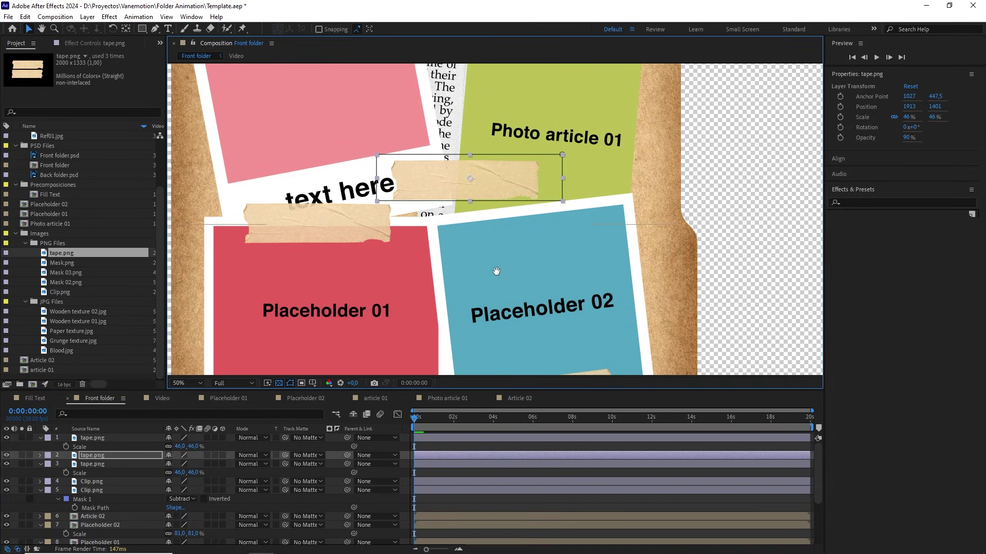
drag(496, 268, 468, 361)
drag(473, 289, 451, 293)
Step: Rotate the new tape copy to 172° and position it across Placeholder 02's top edge, at about 2179, 1501
key(w)
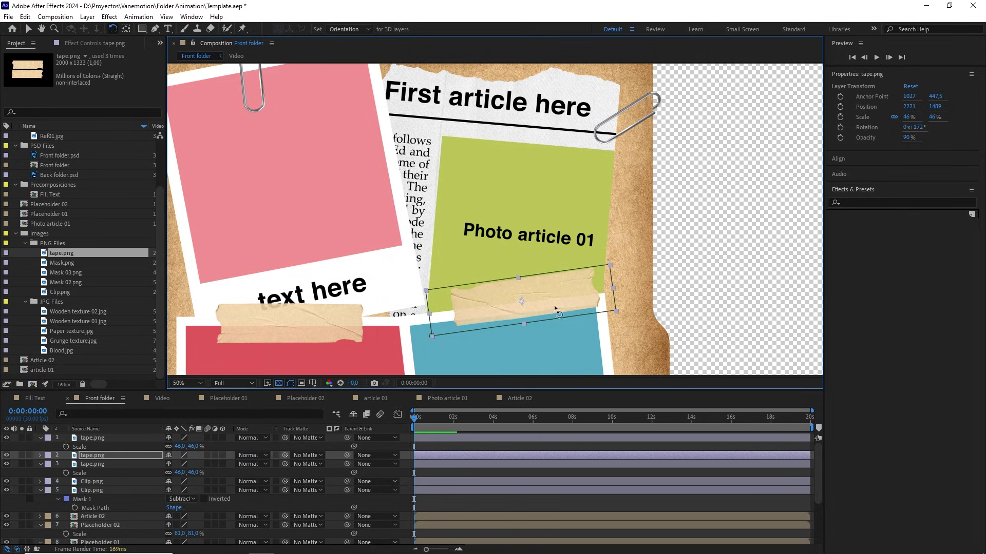
key(v)
drag(562, 299, 552, 302)
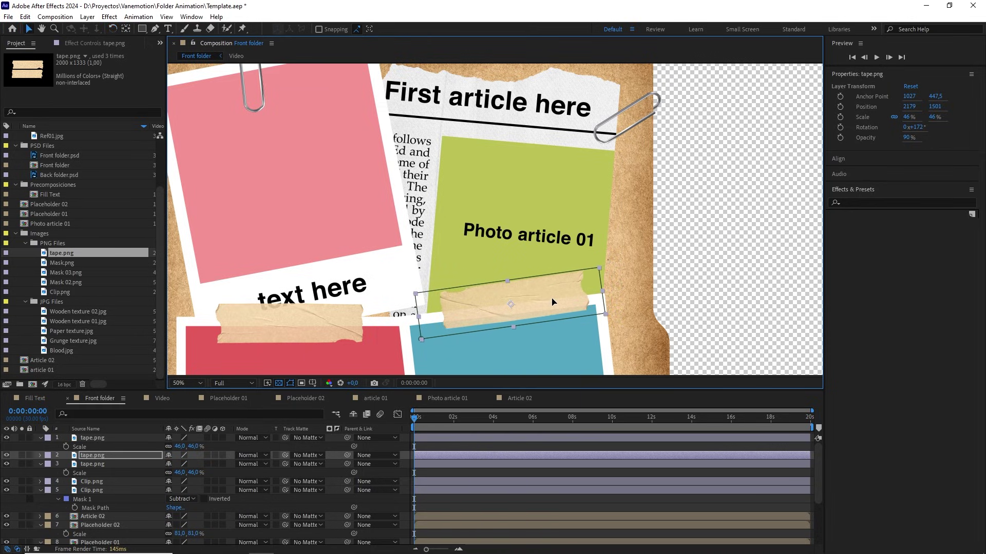
Step: Apply the Drop Shadow effect to the Video layer
scroll(565, 190, down, 2)
key(h)
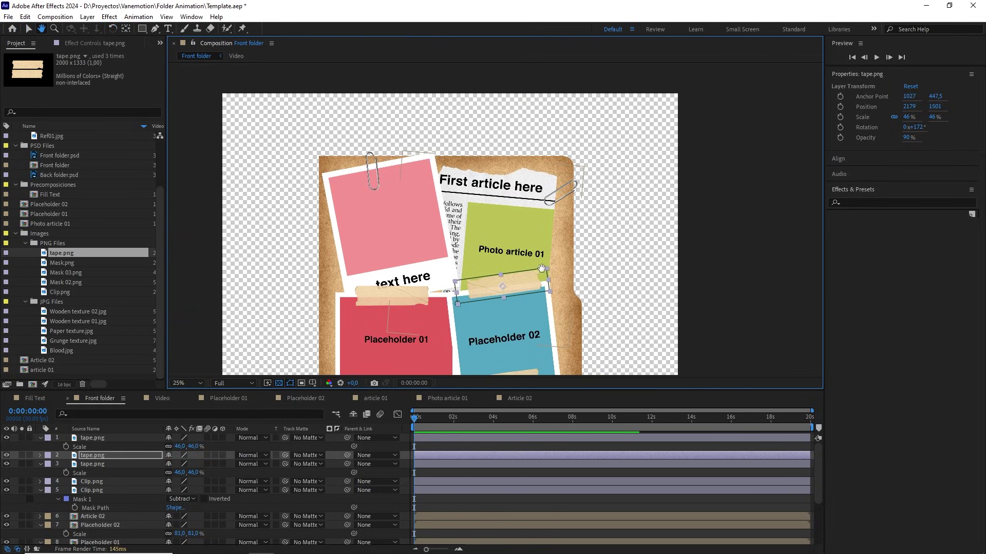
drag(503, 376, 534, 263)
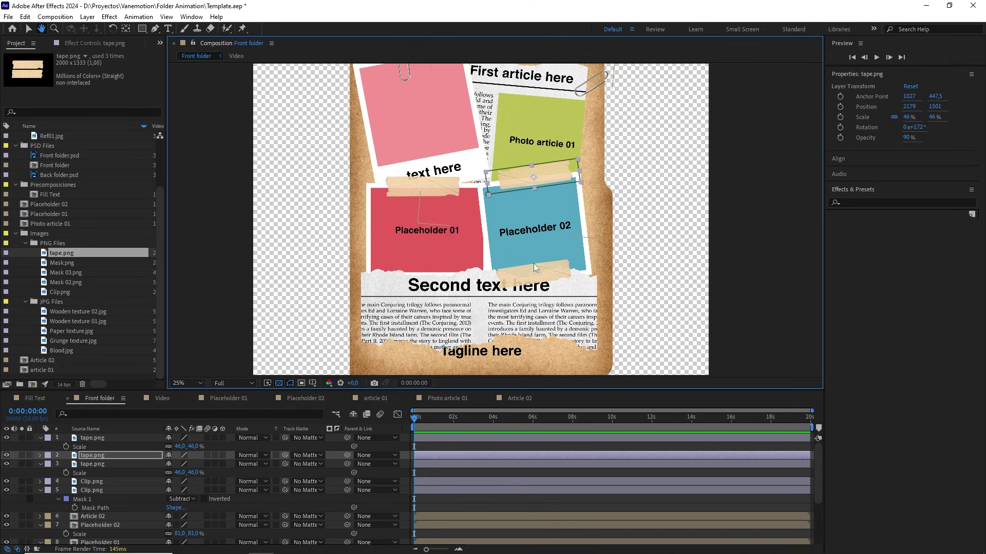
key(v)
drag(526, 192, 523, 293)
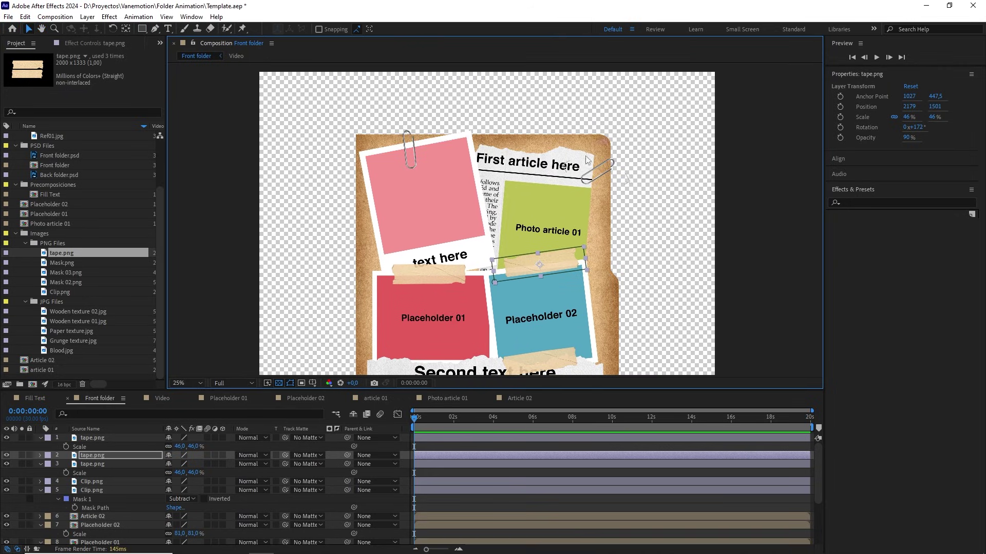
click(452, 158)
key(period)
drag(450, 173, 464, 231)
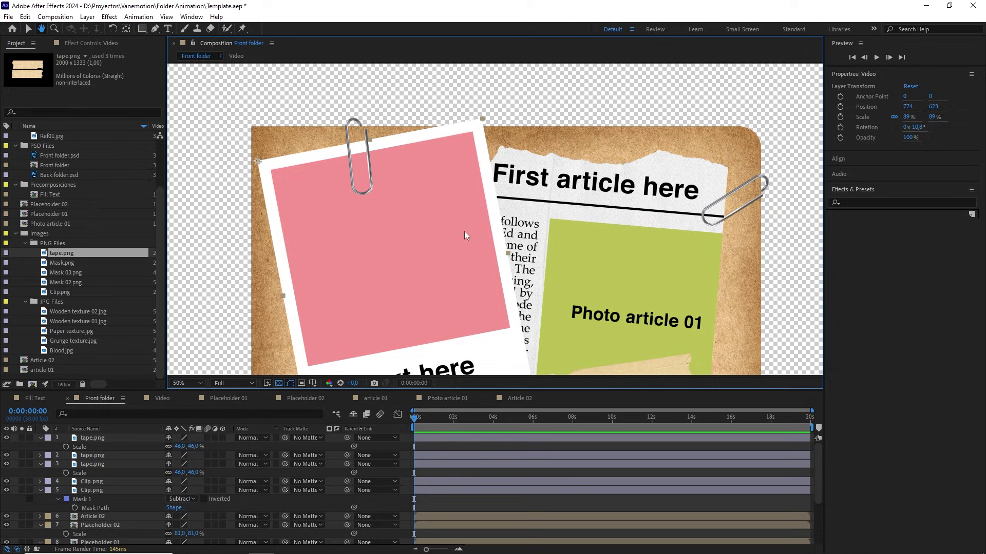
scroll(152, 510, down, 3)
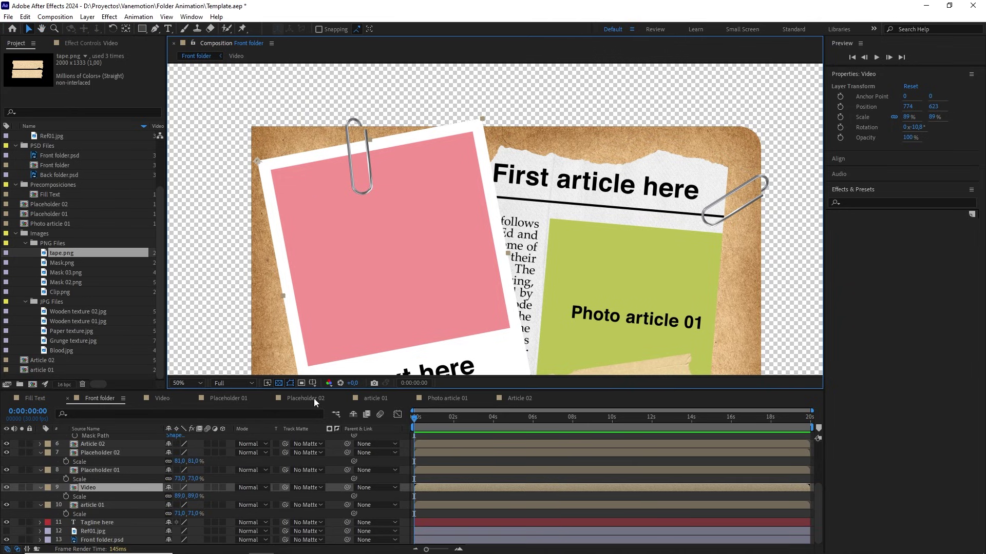
click(863, 203)
text(dro)
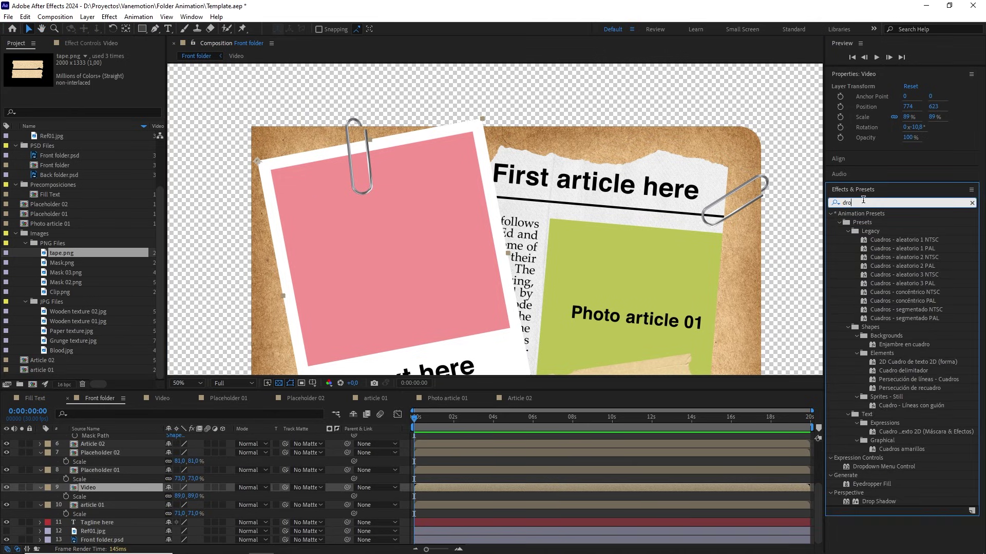
text(p sh)
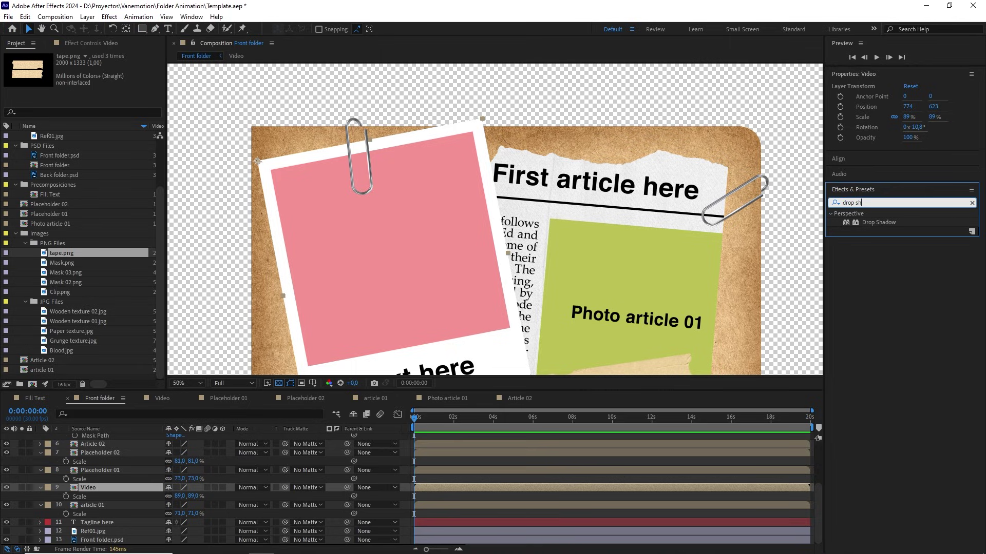
drag(875, 222, 420, 234)
Step: Set the Video layer's Drop Shadow distance to 15
key(period)
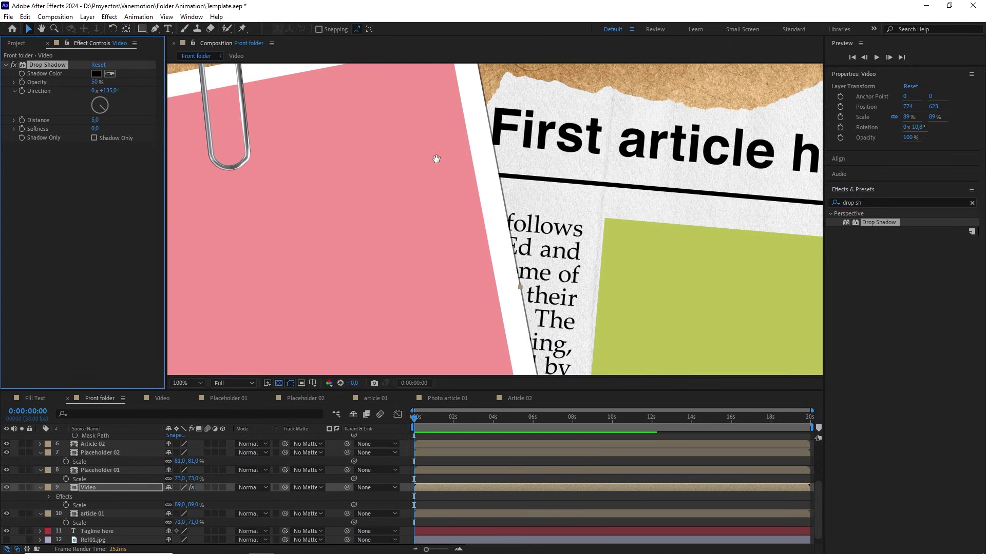
drag(436, 159, 432, 283)
key(v)
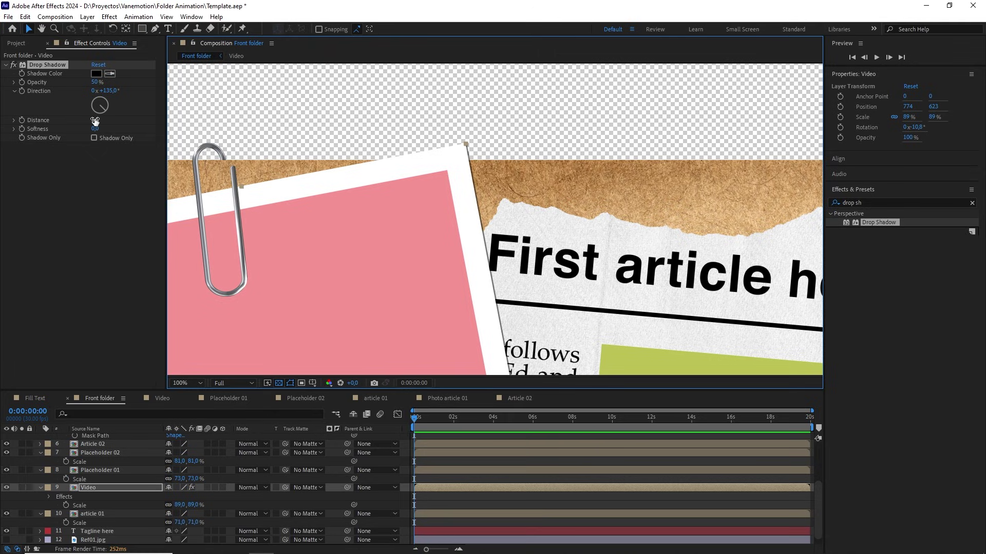
drag(96, 120, 107, 120)
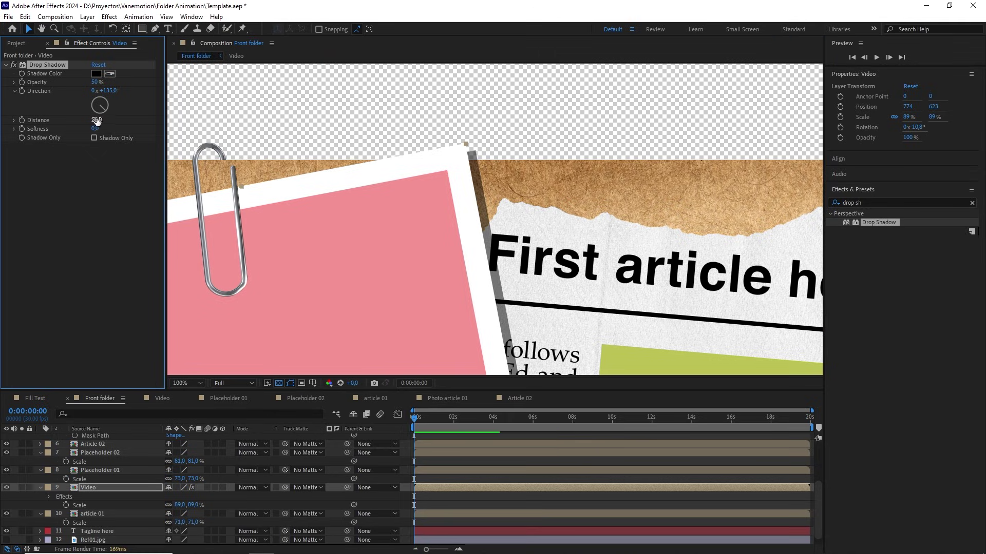
click(97, 119)
text(15)
key(Return)
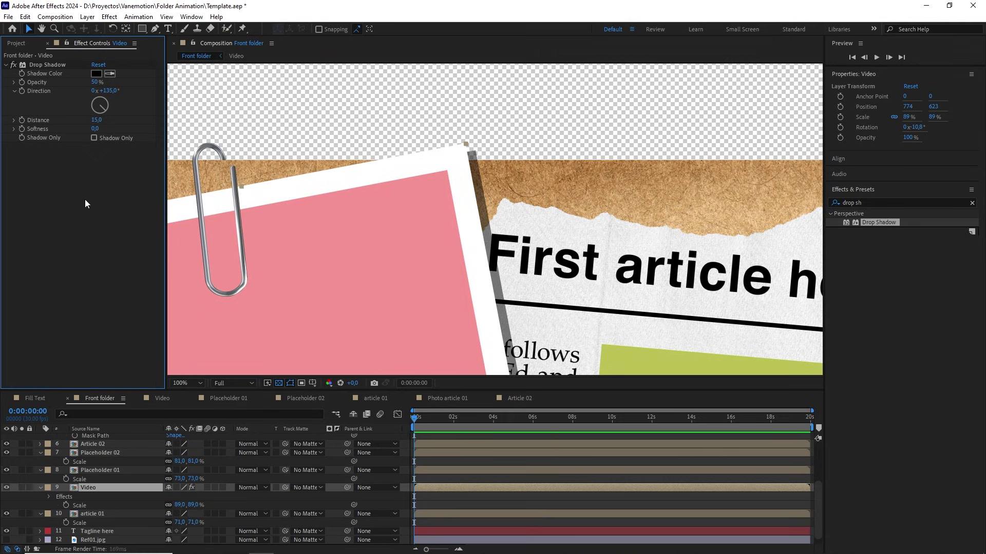
Step: Set both the distance and the softness of the Video layer's Drop Shadow to 10
key(comma)
key(comma)
scroll(435, 223, down, 3)
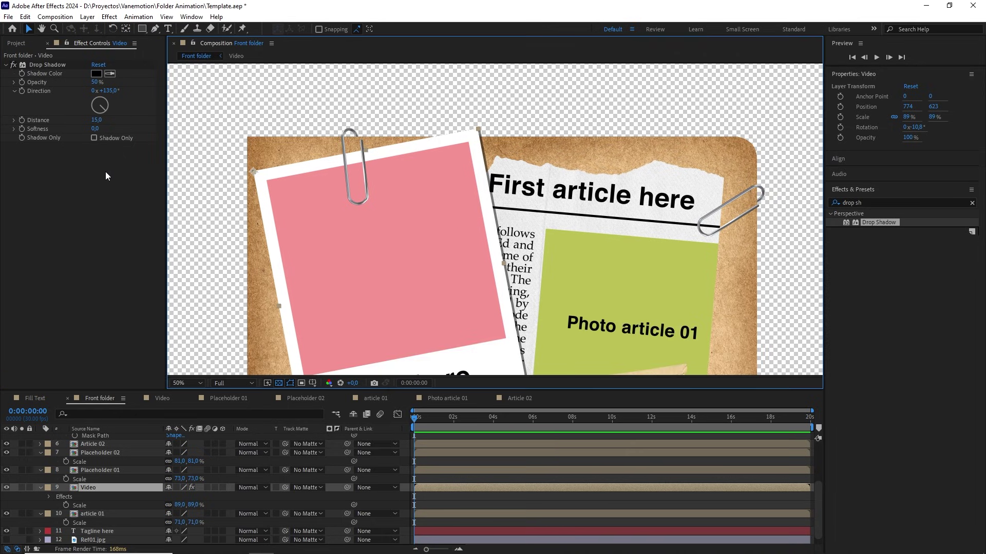
click(94, 120)
text(1)
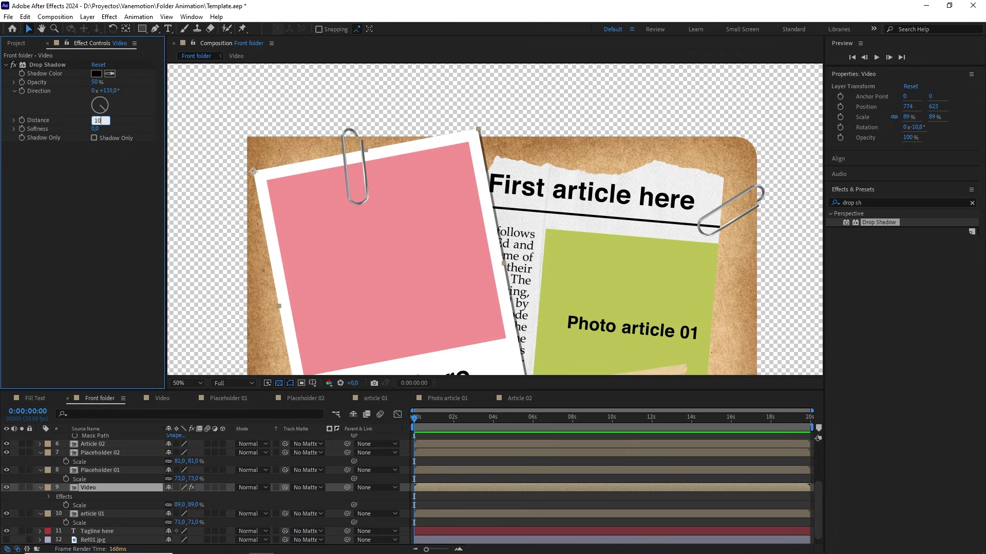
text(0)
key(Return)
click(94, 128)
text(10)
key(Return)
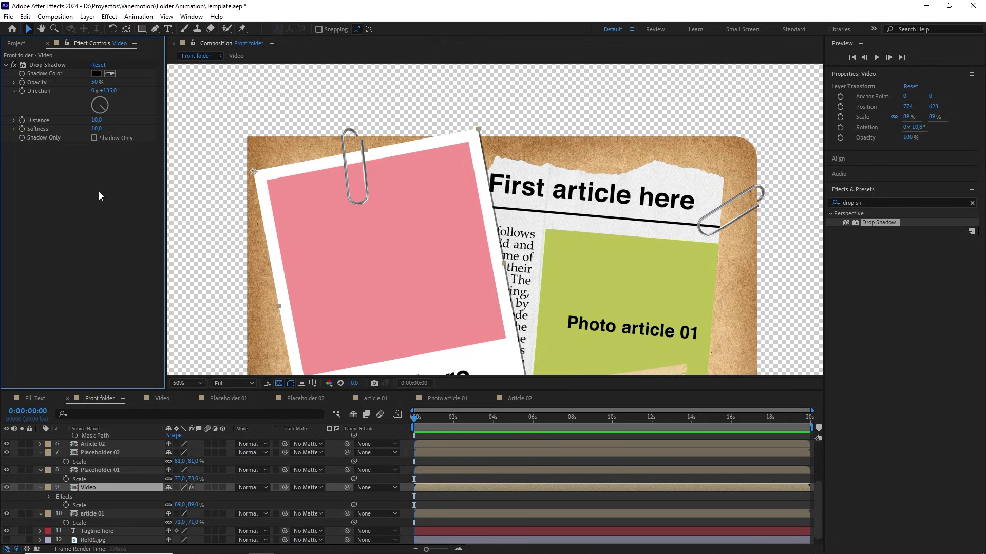
Step: Copy the Video layer's Drop Shadow effect and paste it onto both Clip.png layers
click(48, 64)
key(ctrl+c)
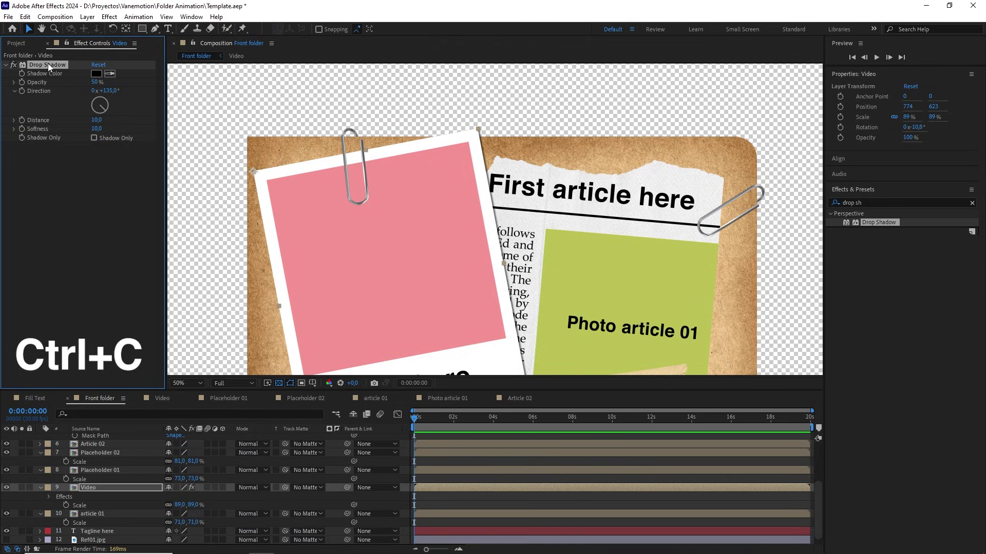
click(346, 138)
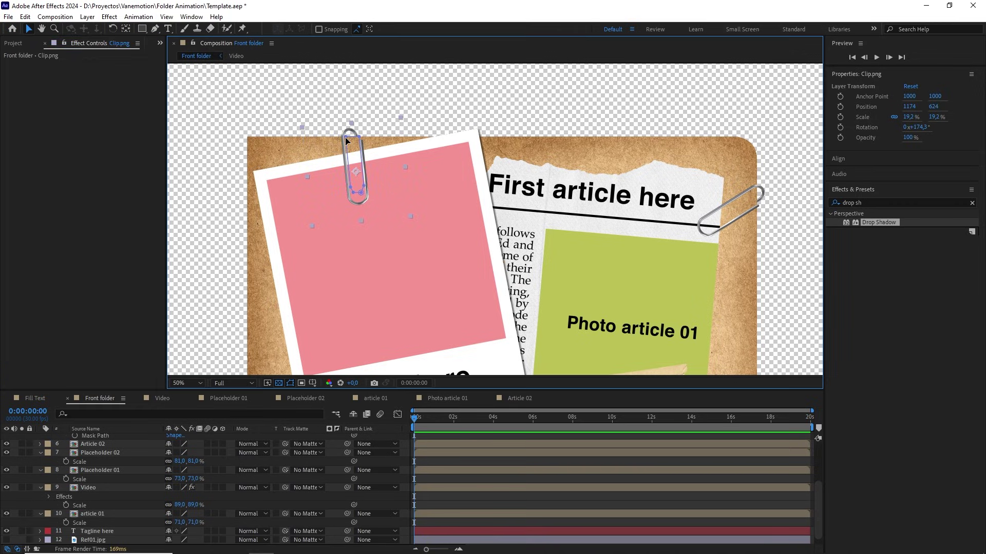
shift+click(759, 195)
scroll(91, 472, up, 5)
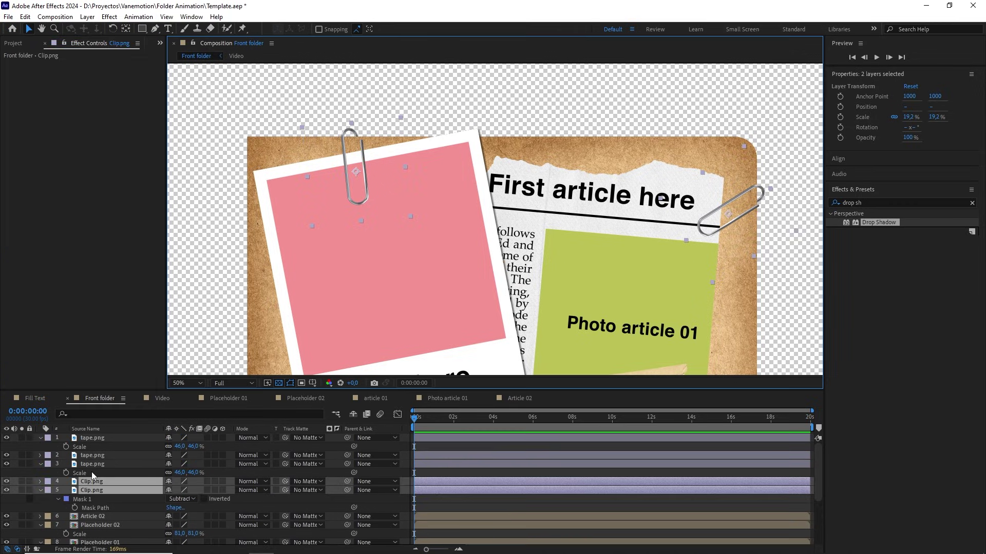
key(ctrl+v)
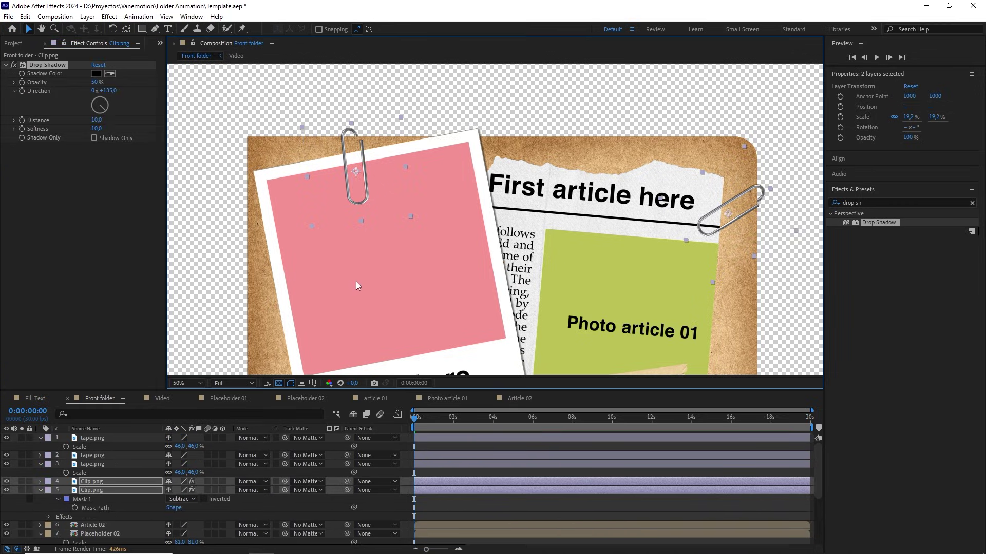
Step: Paste the Drop Shadow effect onto the Article 02, Placeholder 02, Placeholder 01, Video and article 01 layers together
scroll(356, 281, down, 2)
click(92, 525)
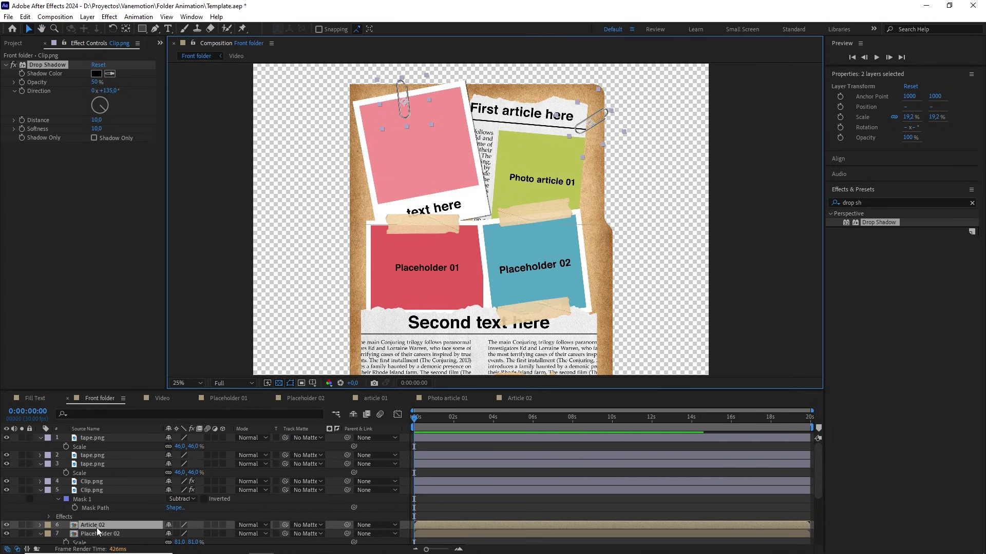
scroll(97, 515, down, 4)
shift+click(96, 505)
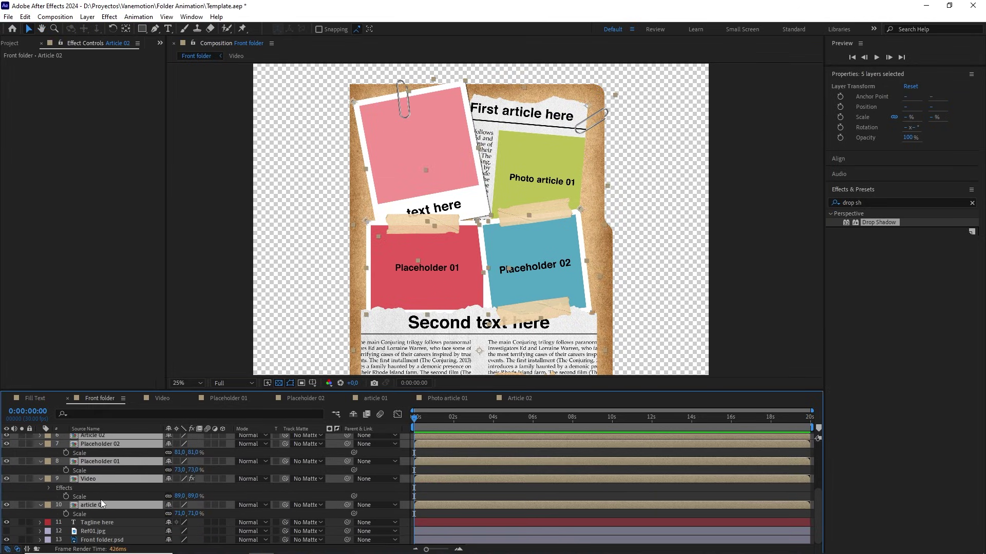
key(ctrl+v)
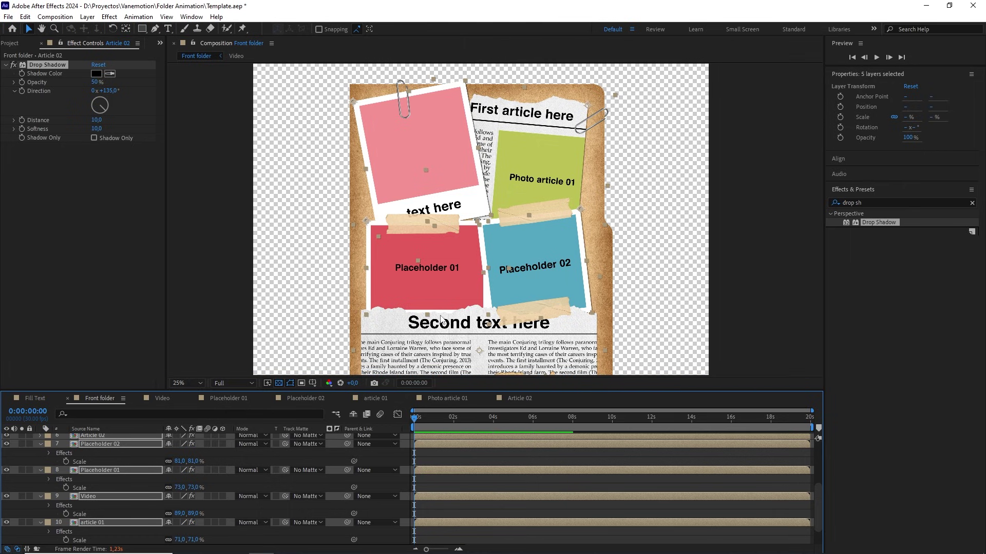
Step: Examine the shadows around the placeholders and articles with the whole composition fitted in view, and clear the effects search
scroll(460, 301, up, 2)
key(space)
drag(460, 297, 470, 192)
click(466, 442)
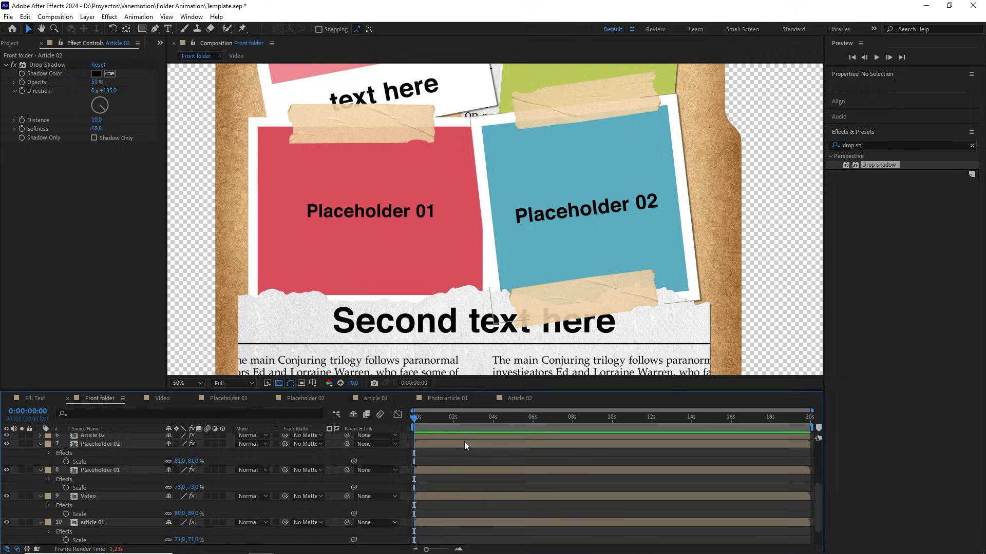
scroll(511, 318, down, 2)
key(space)
drag(510, 265, 517, 314)
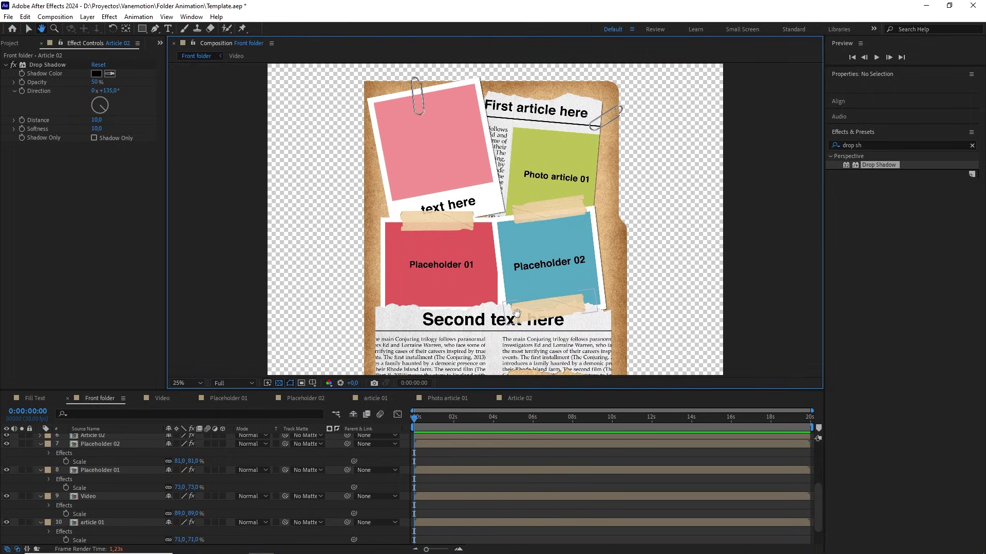
click(187, 383)
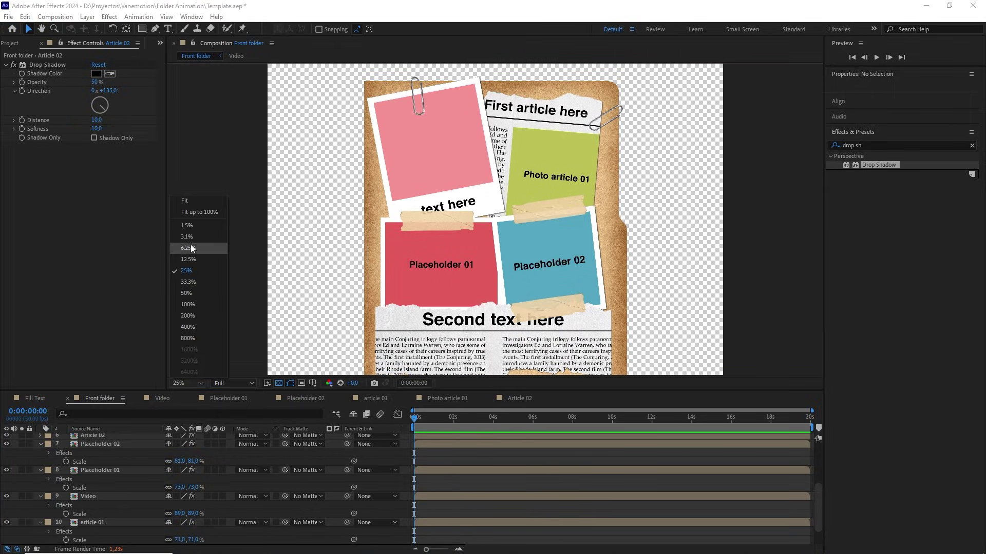
click(193, 202)
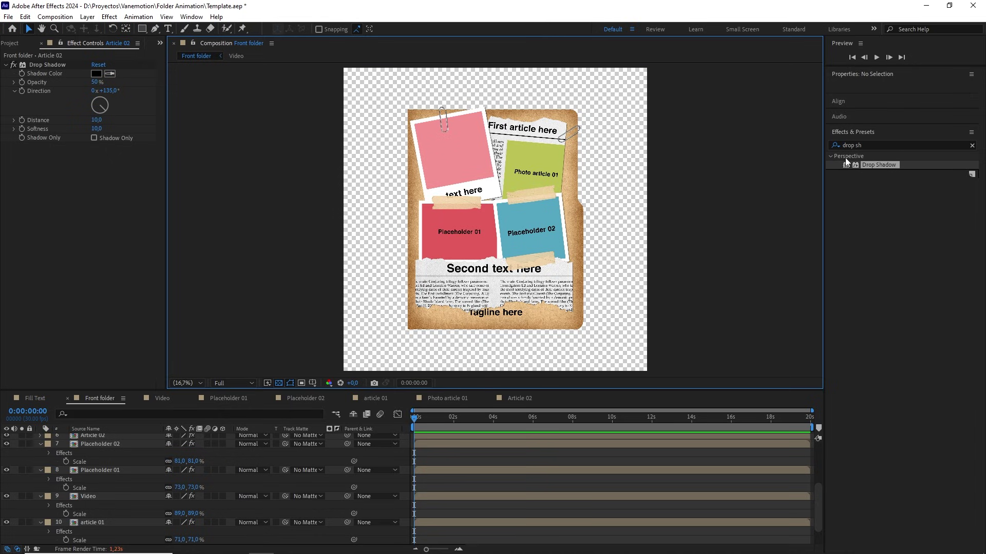
click(972, 145)
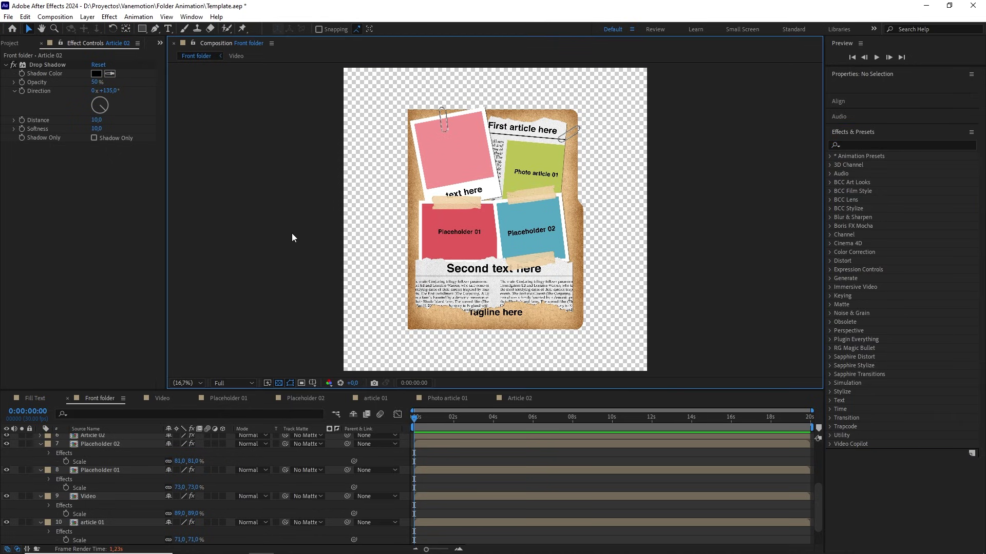
Step: Collapse the expanded properties of all layers in the Front folder timeline and clear the selection
key(ctrl+a)
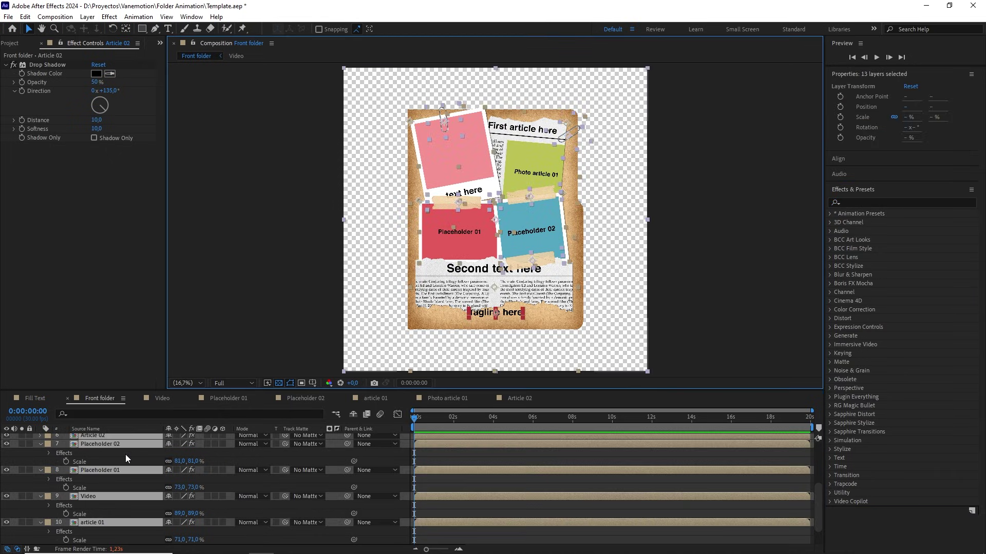
click(41, 443)
key(F2)
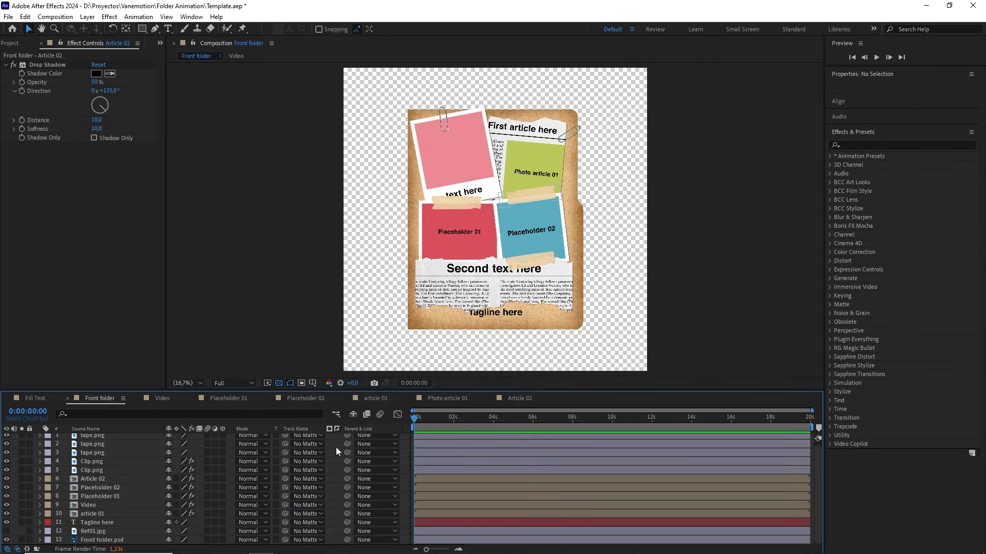
Step: Show the project's items and collapse the PNG Files and JPG Files folders
click(16, 44)
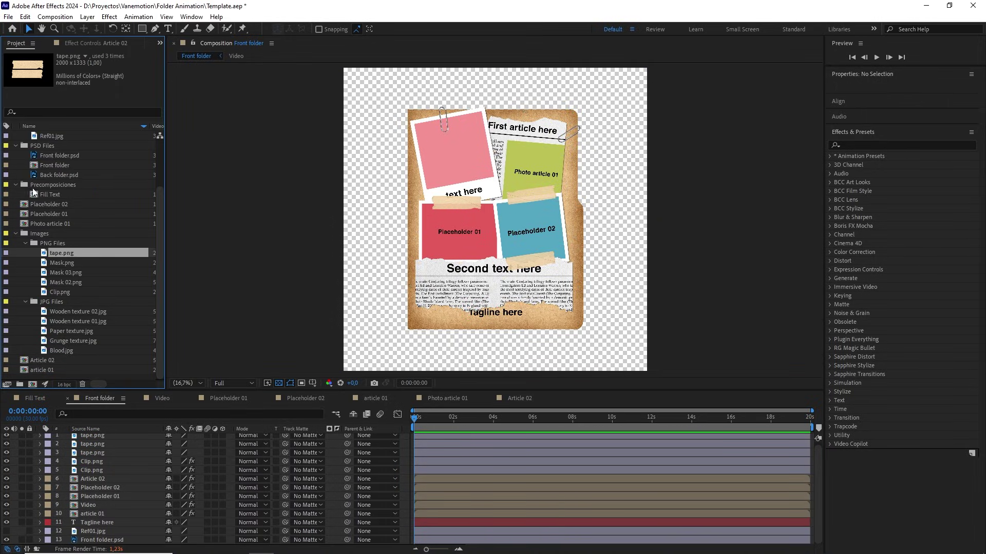
click(23, 244)
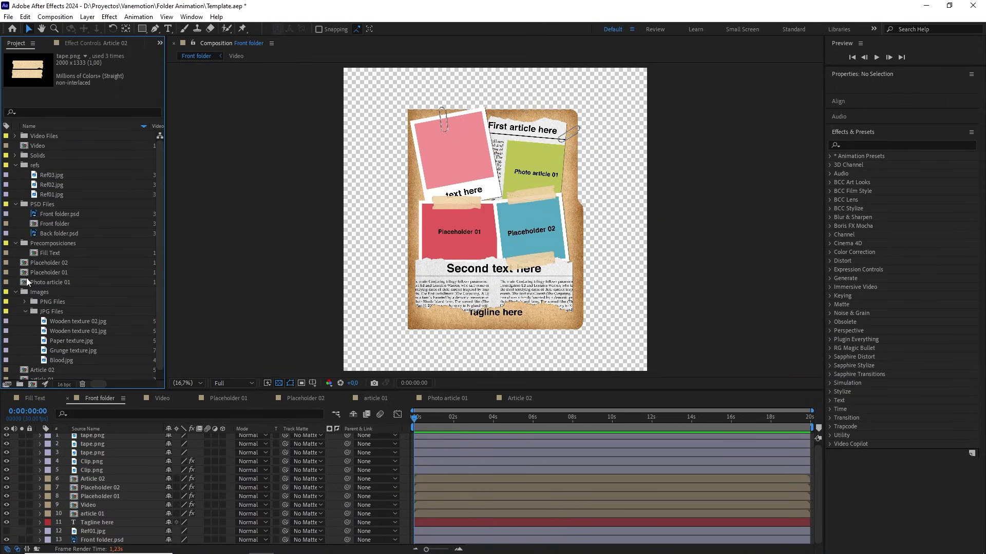
click(25, 312)
click(78, 349)
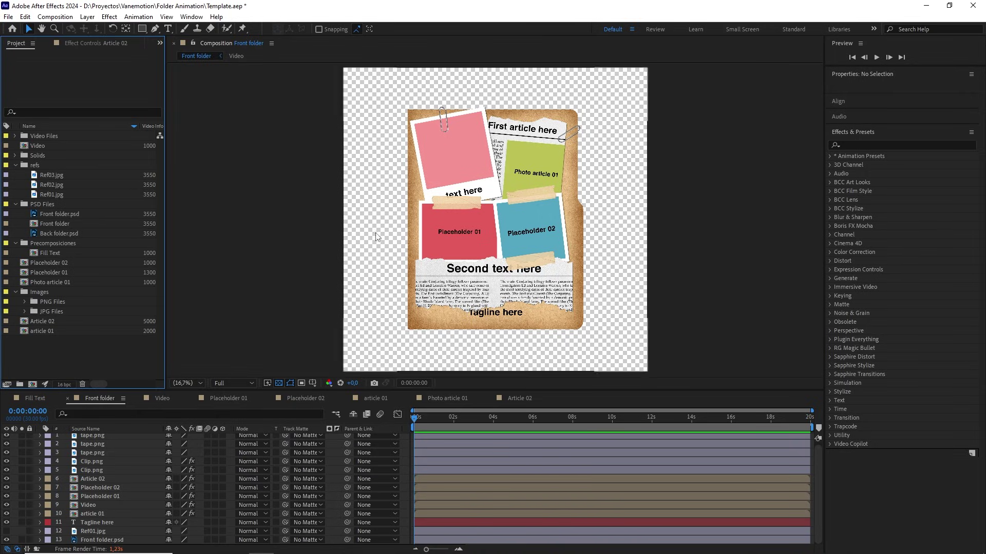
click(250, 147)
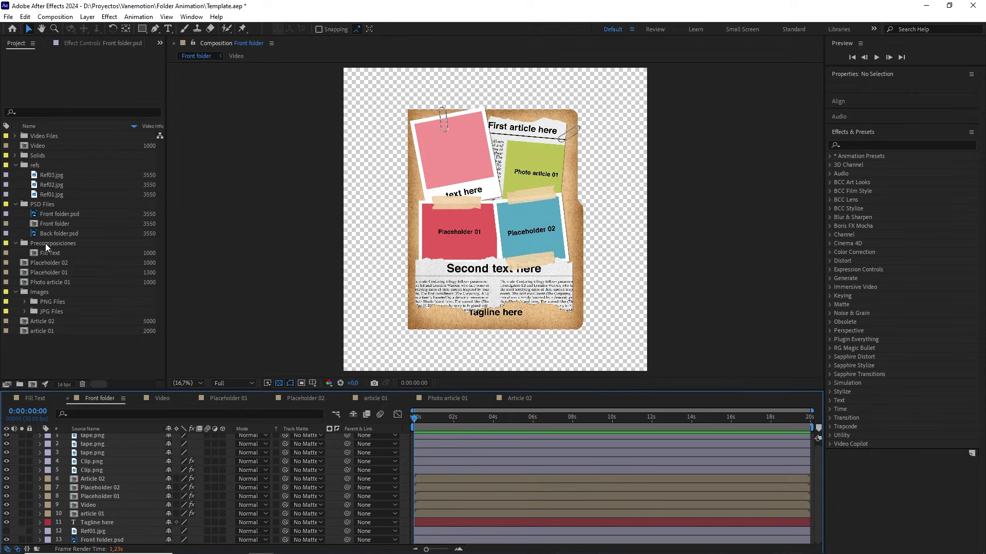
Step: Create a Placeholders folder inside Precomposiciones and move the Placeholder 01 and Placeholder 02 compositions into it
click(16, 243)
click(17, 243)
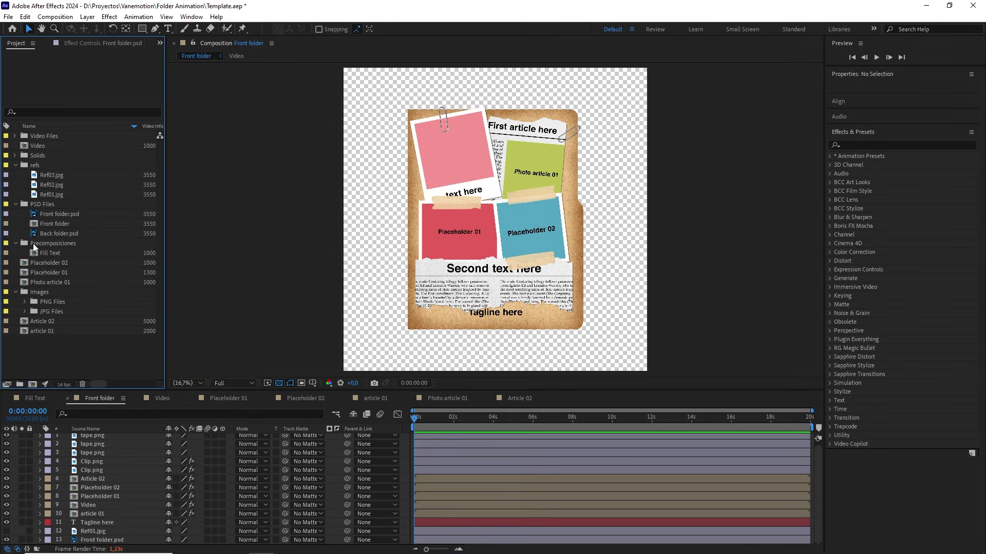
click(58, 243)
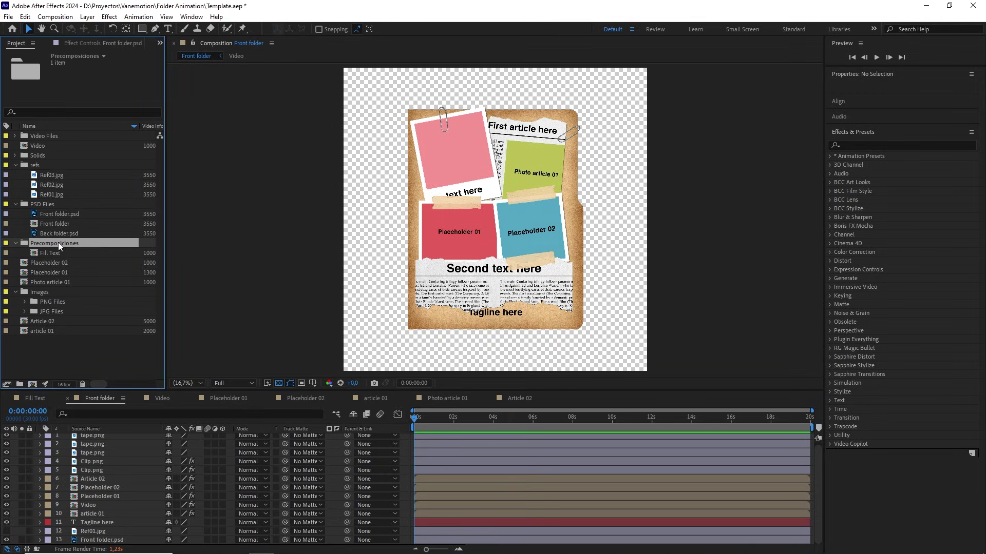
click(20, 384)
text(Placeholders)
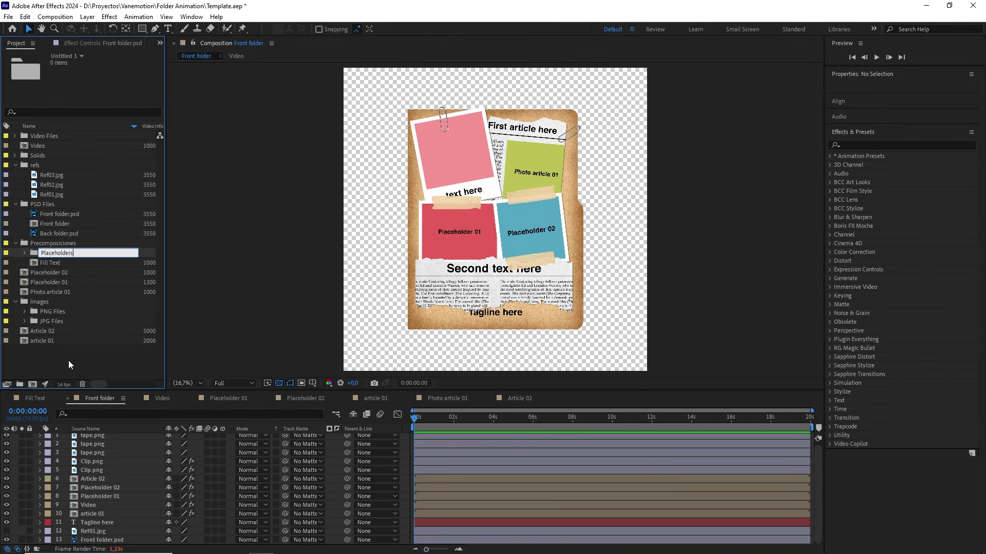
click(54, 283)
shift+click(55, 272)
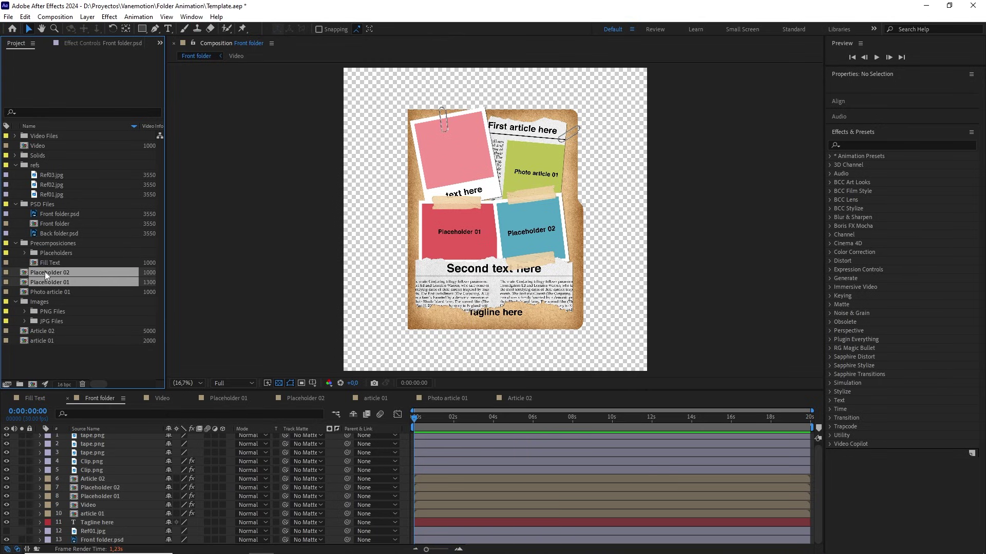
drag(45, 272, 54, 255)
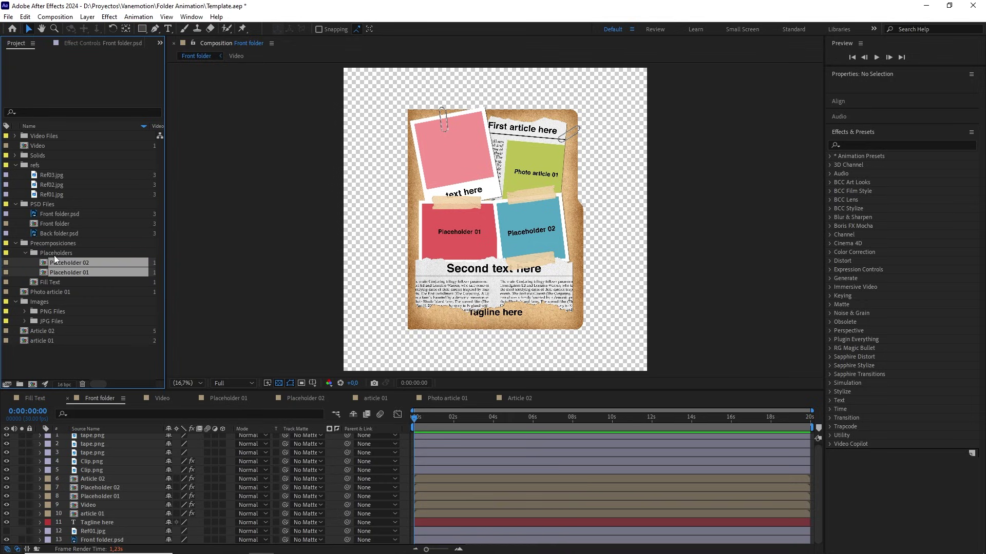
Step: Create an Articles folder inside Precomposiciones and move the article 01 and Article 02 compositions into it
click(50, 243)
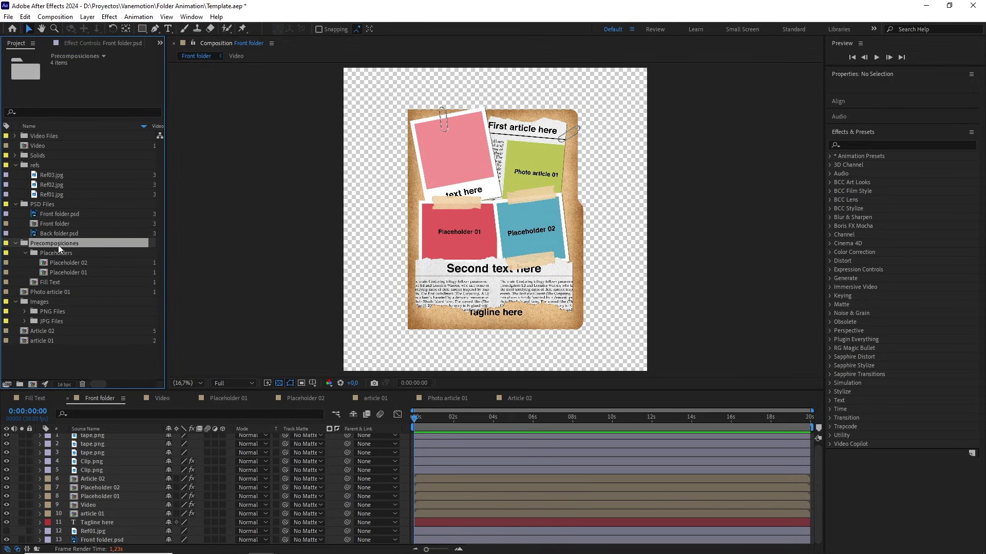
click(20, 384)
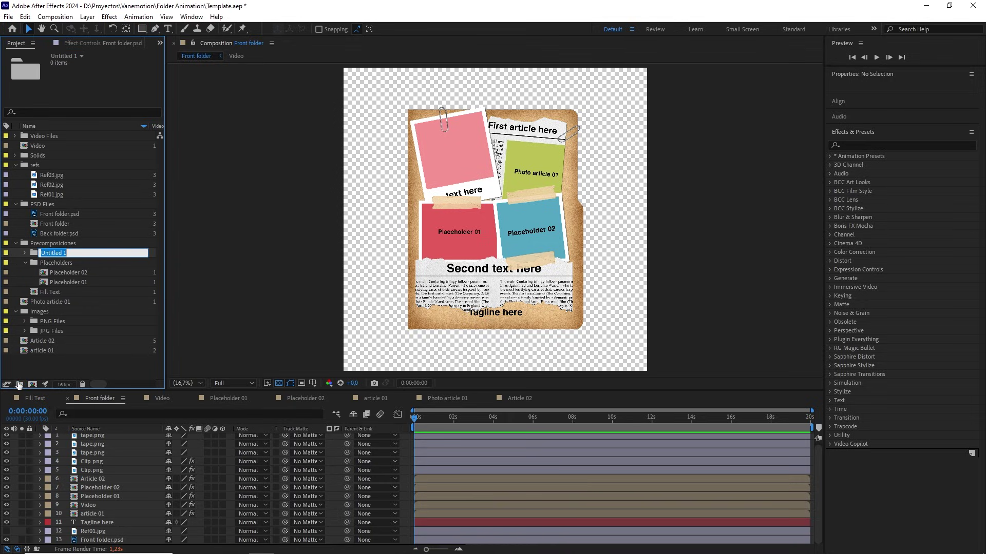
text(Articles)
drag(55, 359, 50, 295)
click(50, 295)
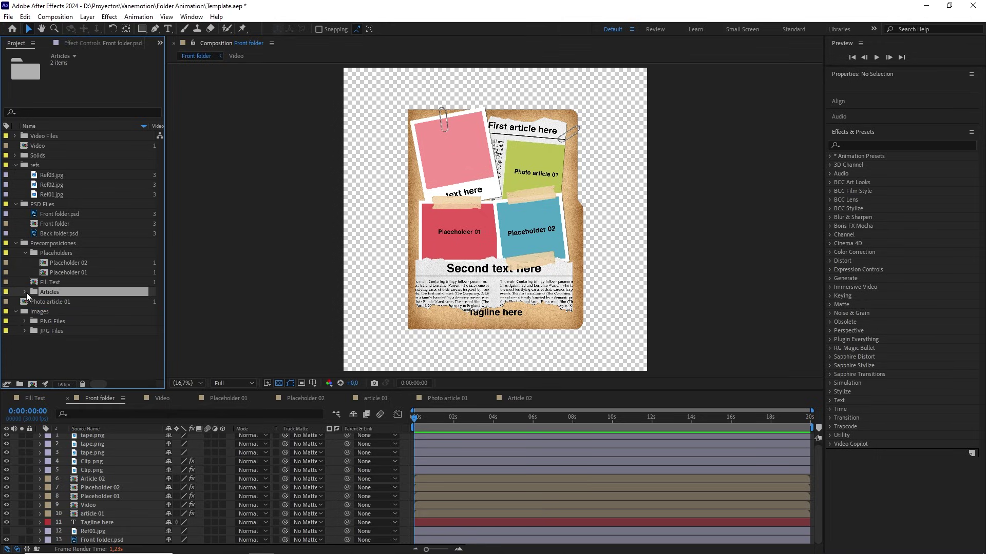
Step: Create a Photos articles folder inside Articles and move the Photo article 01 composition into it
click(25, 293)
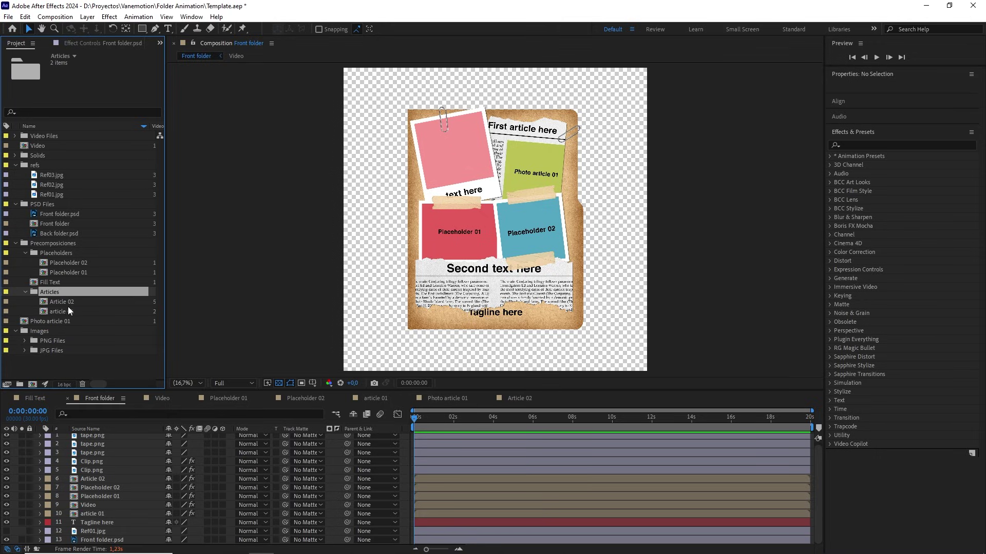
click(21, 385)
text(Photos articles)
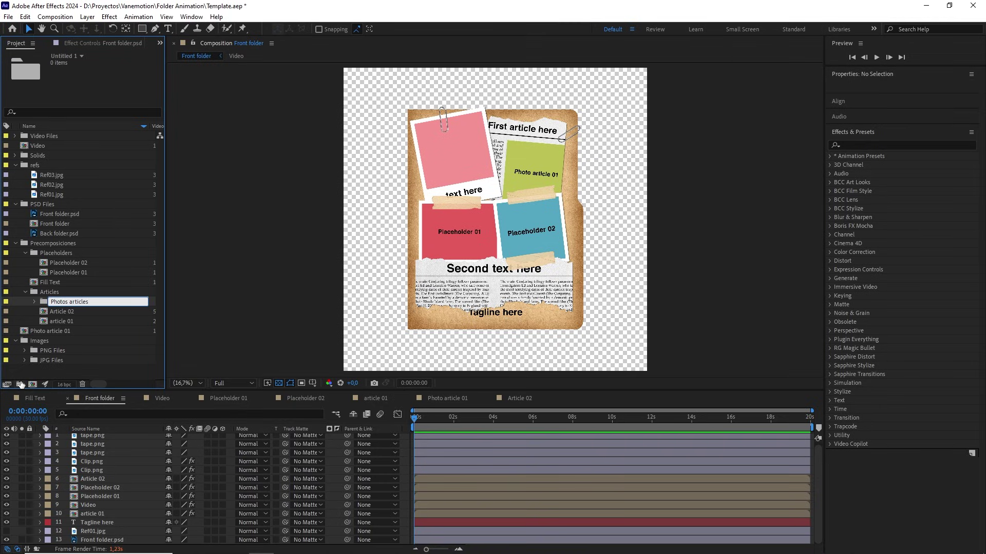
click(66, 368)
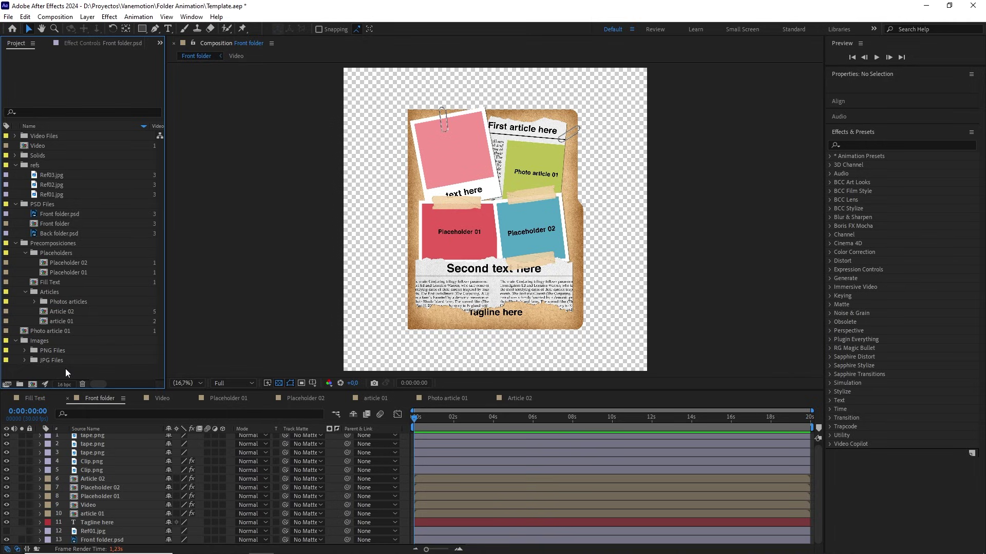
click(48, 333)
drag(59, 332, 85, 304)
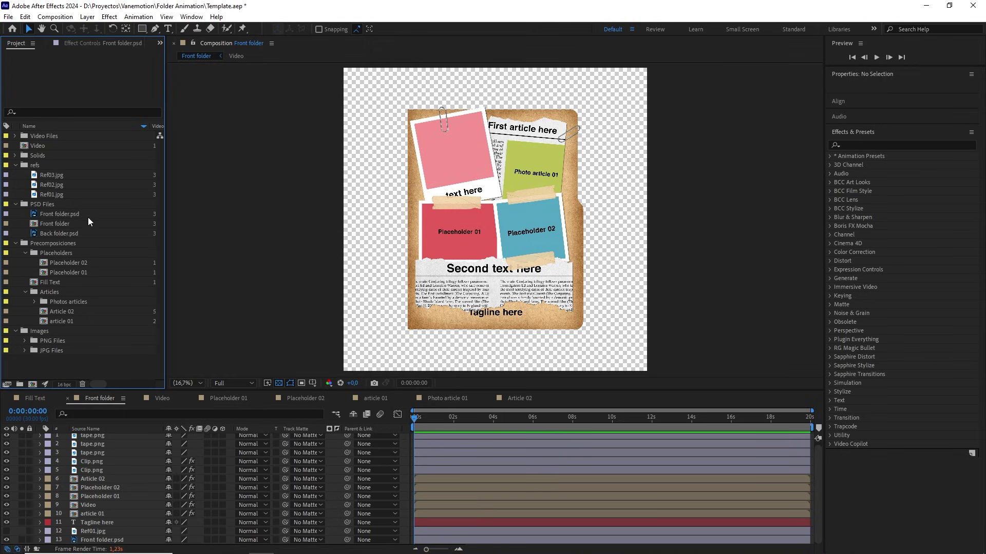
Step: Move the Front folder composition into Precomposiciones, and add a Videos subfolder there containing the Video composition
click(51, 224)
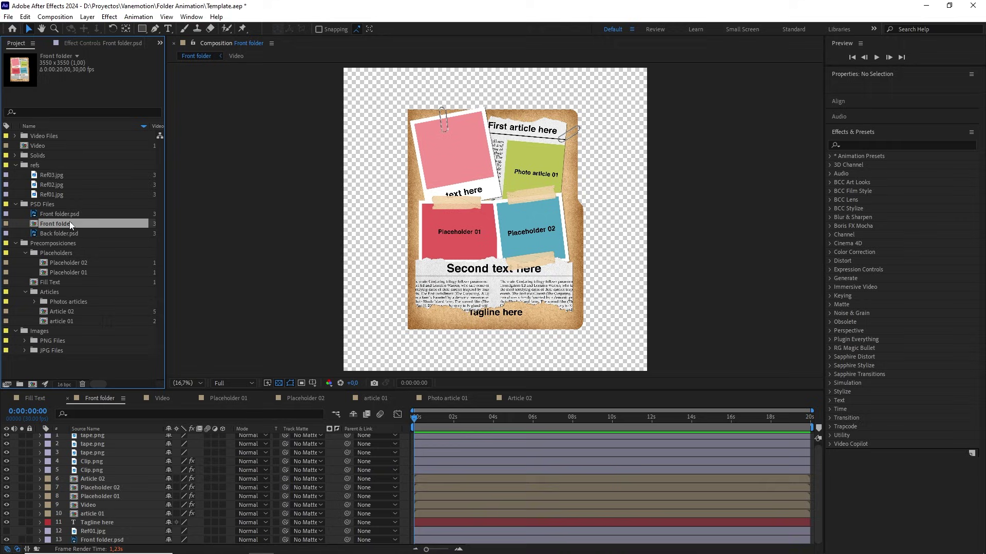
drag(70, 224, 52, 242)
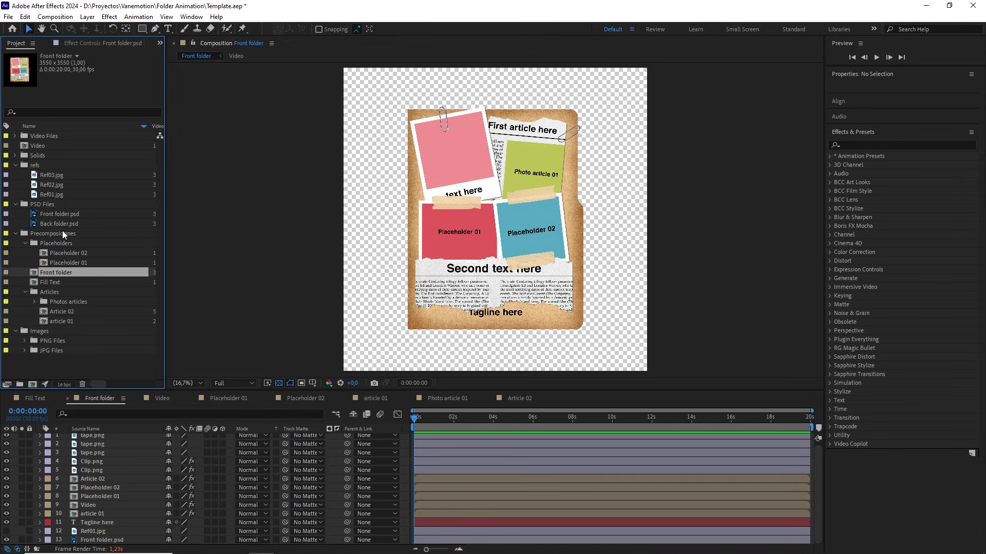
click(62, 232)
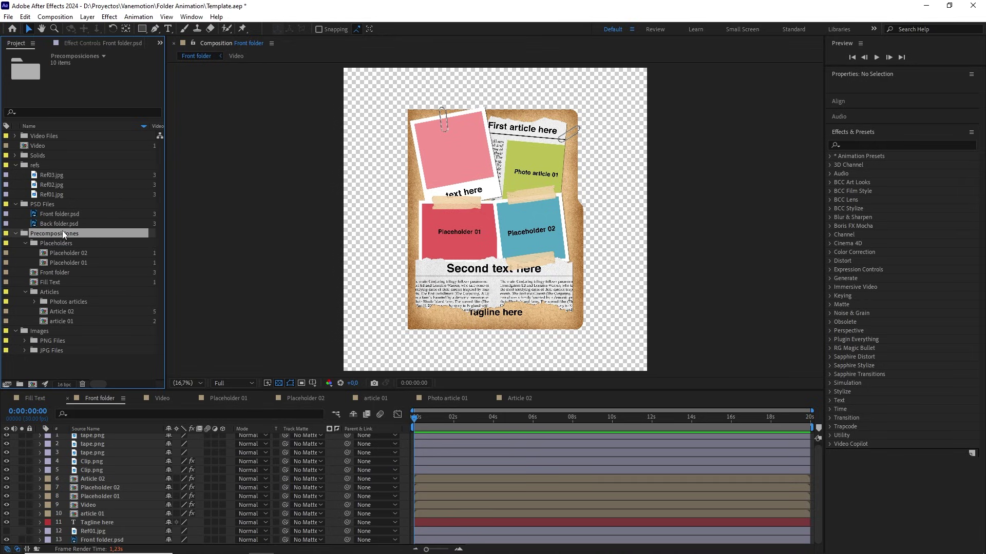
click(19, 384)
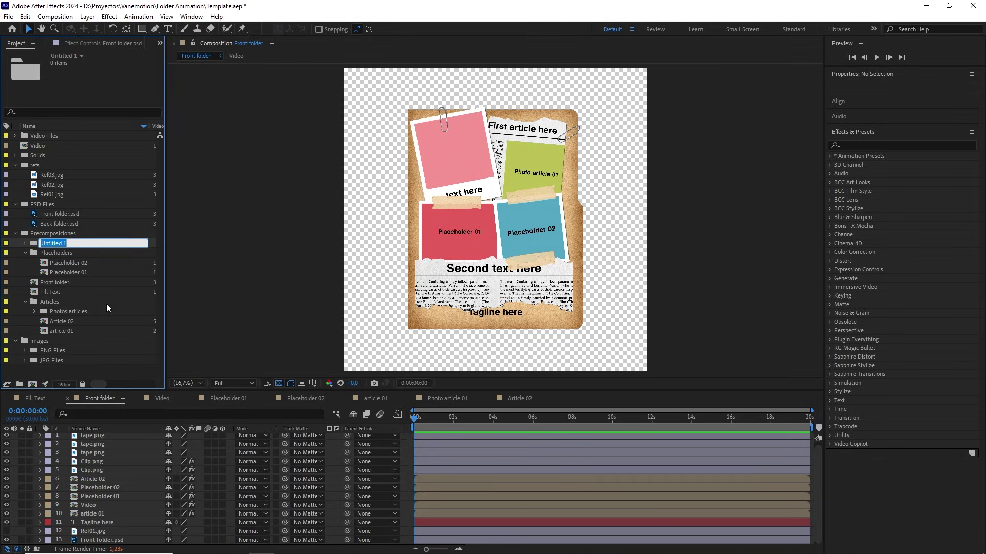
text(Videos)
click(37, 147)
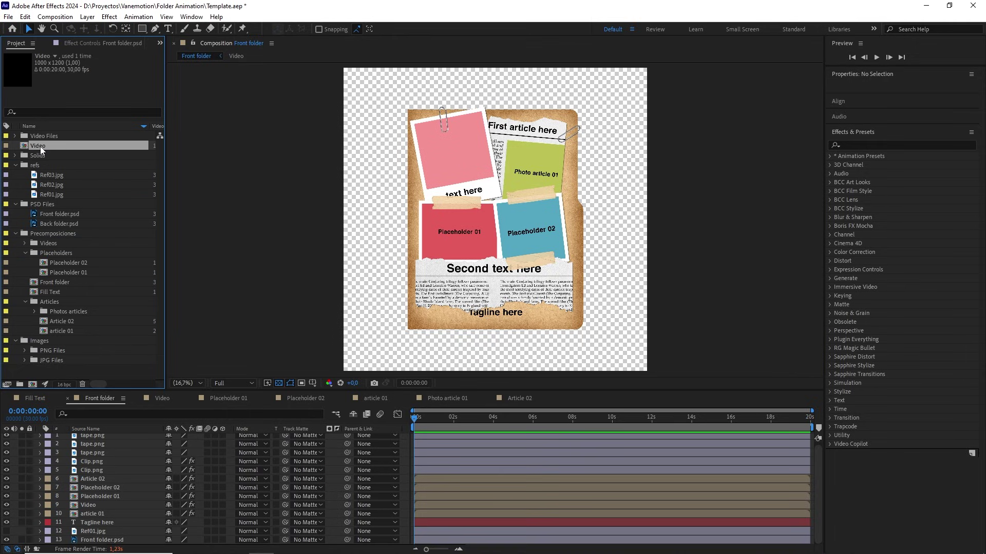
drag(41, 149, 48, 244)
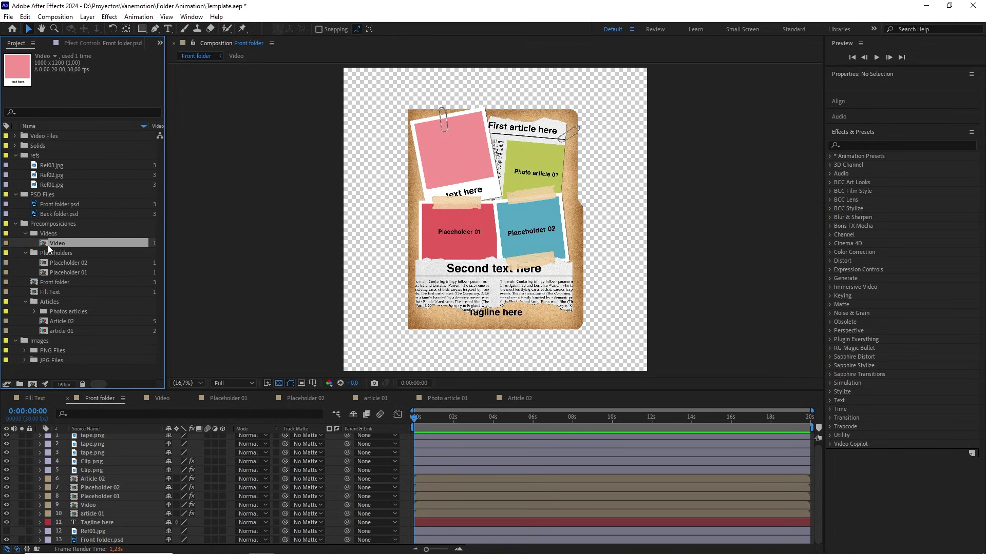
Step: Collapse all expanded project folders, including Precomposiciones and its subfolders, PSD Files, Images and refs
click(26, 237)
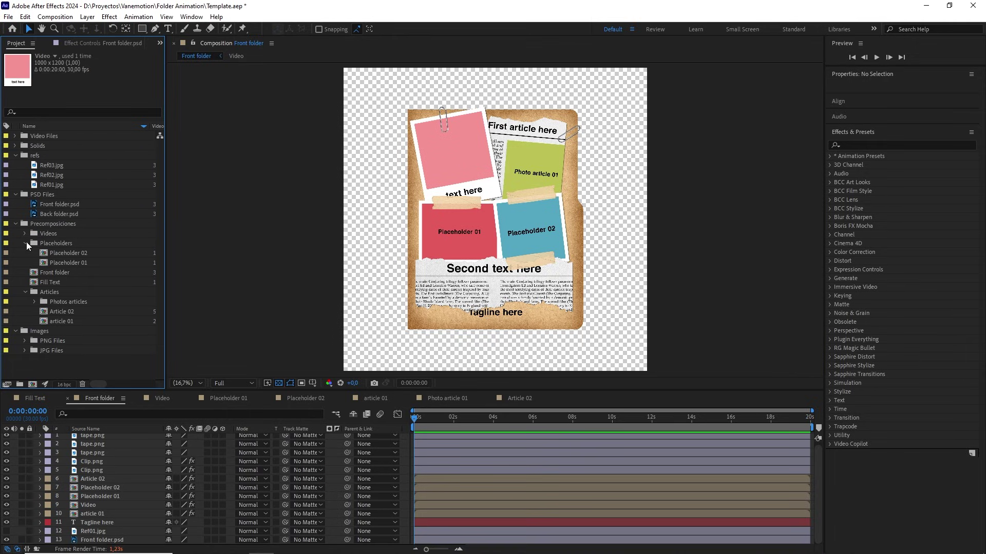
click(26, 244)
click(26, 271)
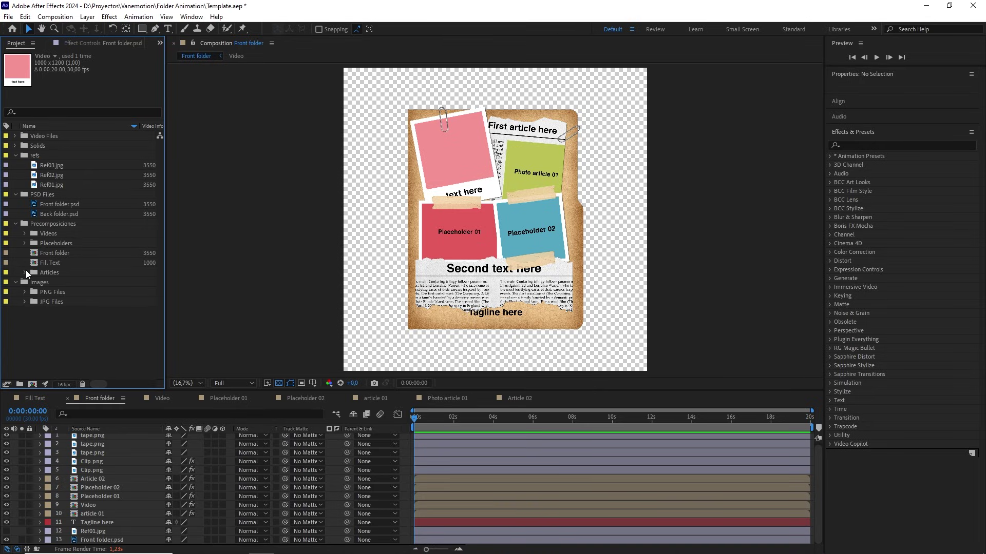
click(16, 224)
click(14, 195)
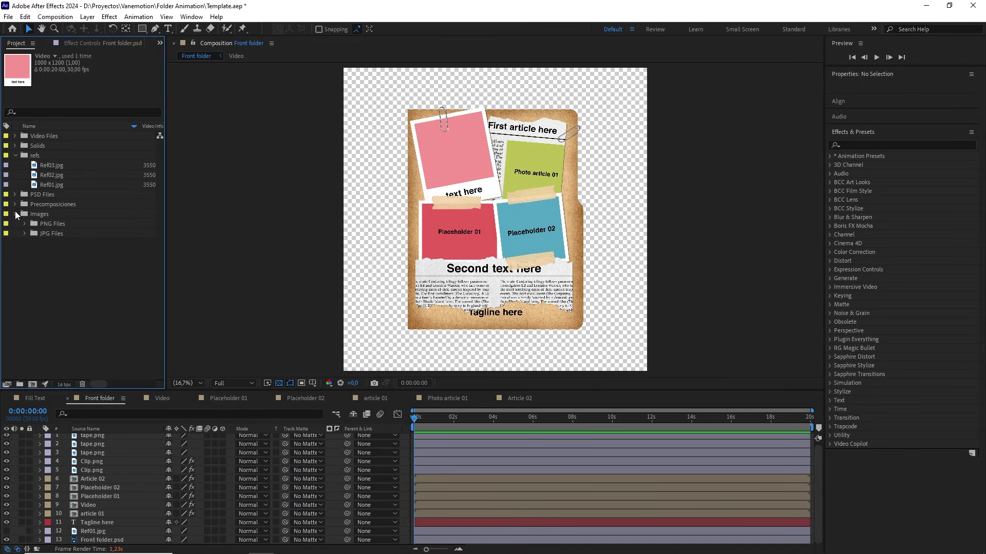
click(16, 214)
click(15, 155)
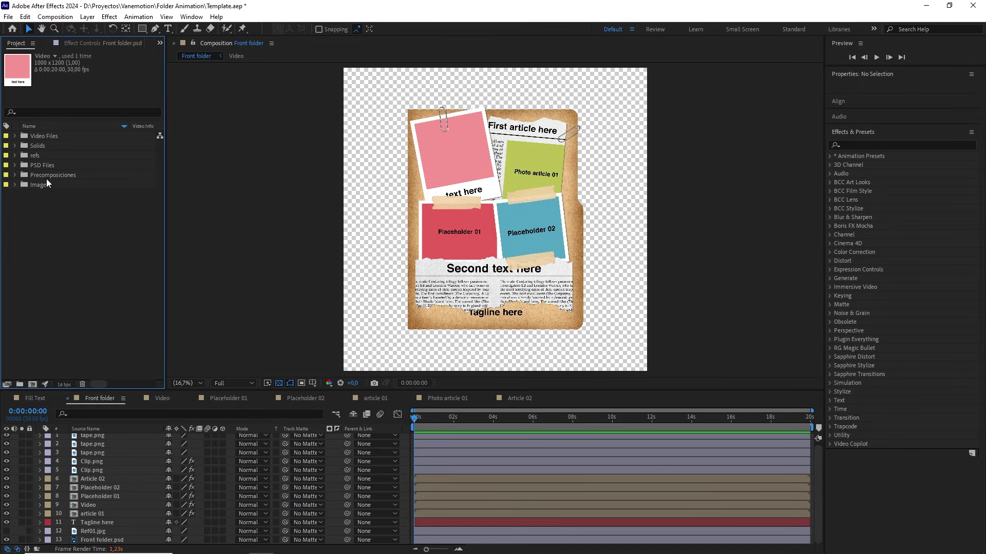
click(74, 262)
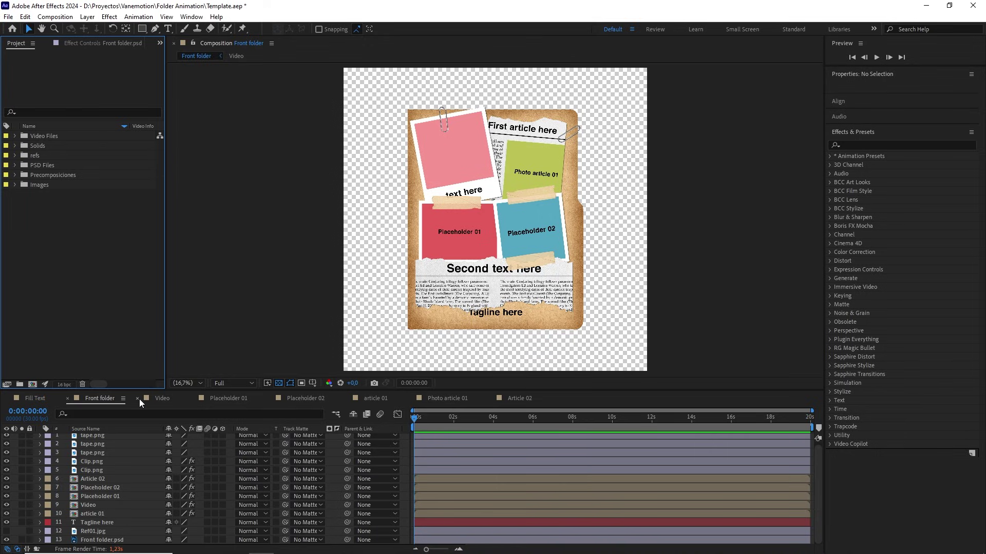
Step: Close the Video, Placeholder 01, Placeholder 02, article 01, Photo article 01 and Article 02 timelines, keeping Fill Text and Front folder open
click(138, 399)
click(137, 399)
click(138, 399)
click(138, 399)
click(137, 399)
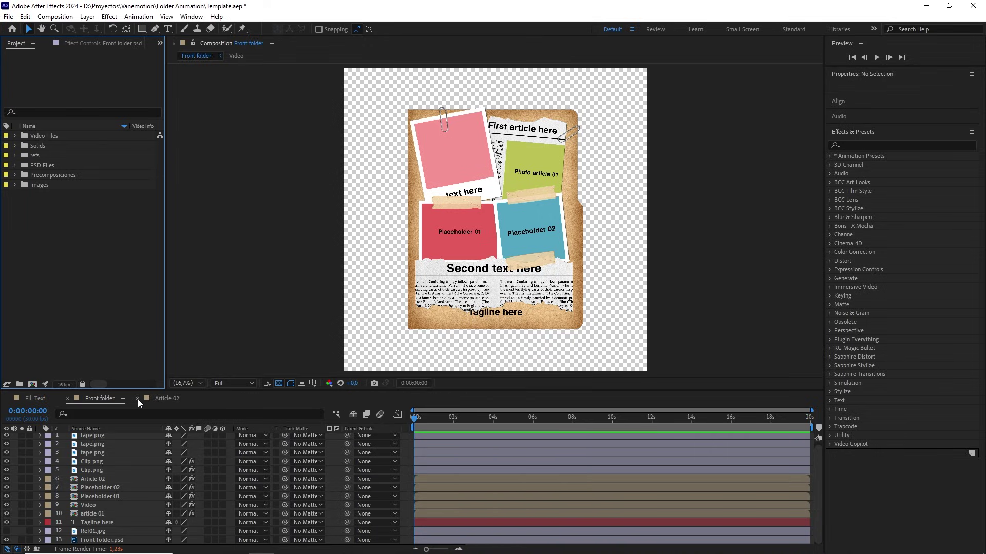
click(138, 399)
click(181, 384)
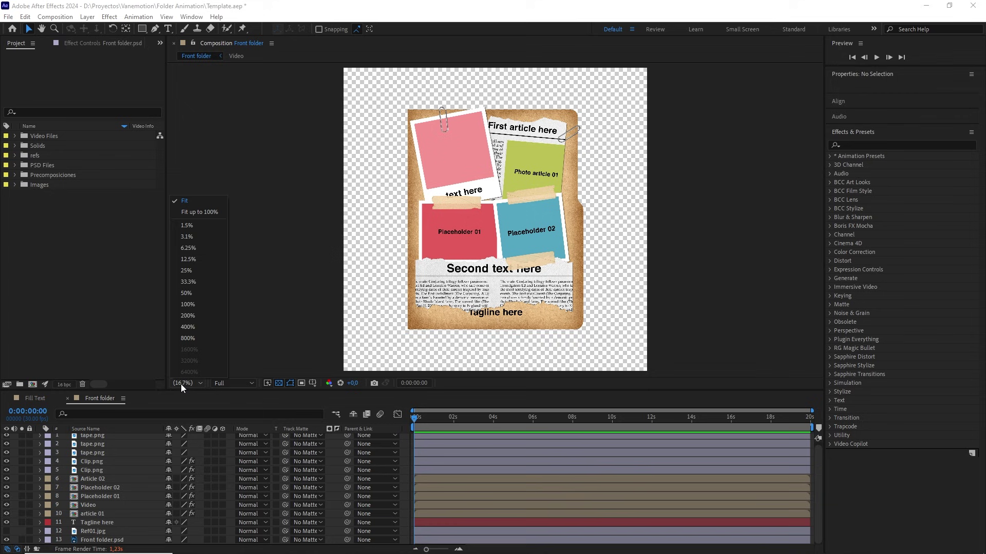
click(187, 210)
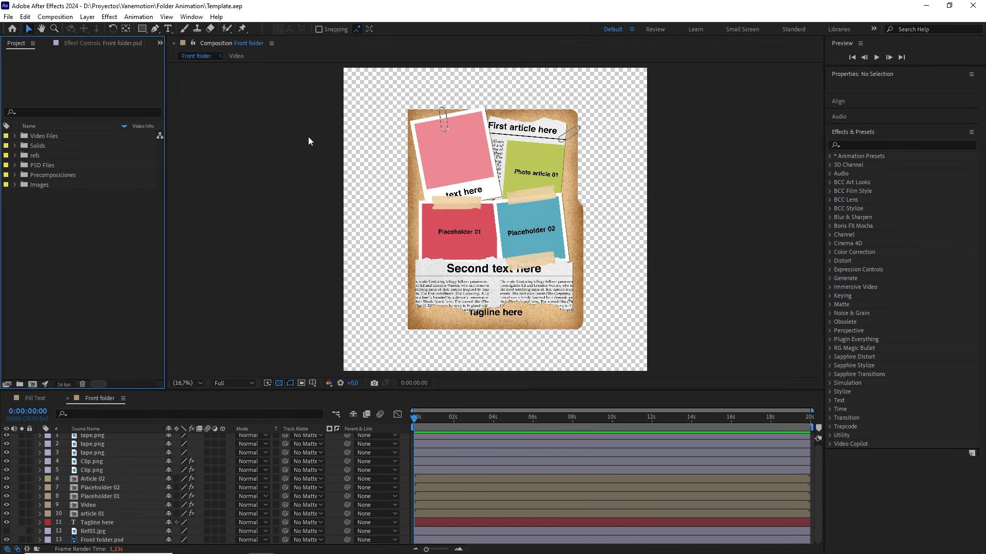
drag(250, 89, 661, 344)
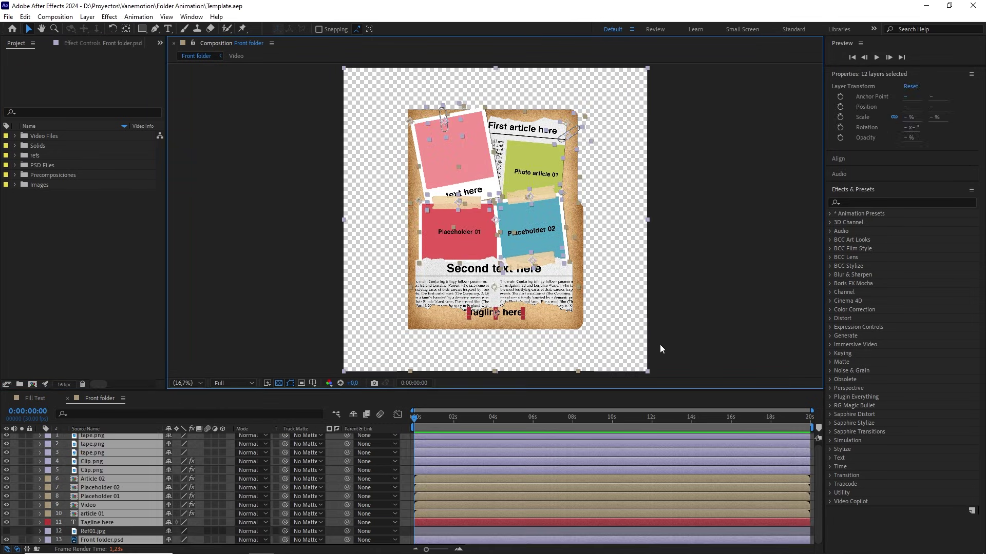
click(326, 269)
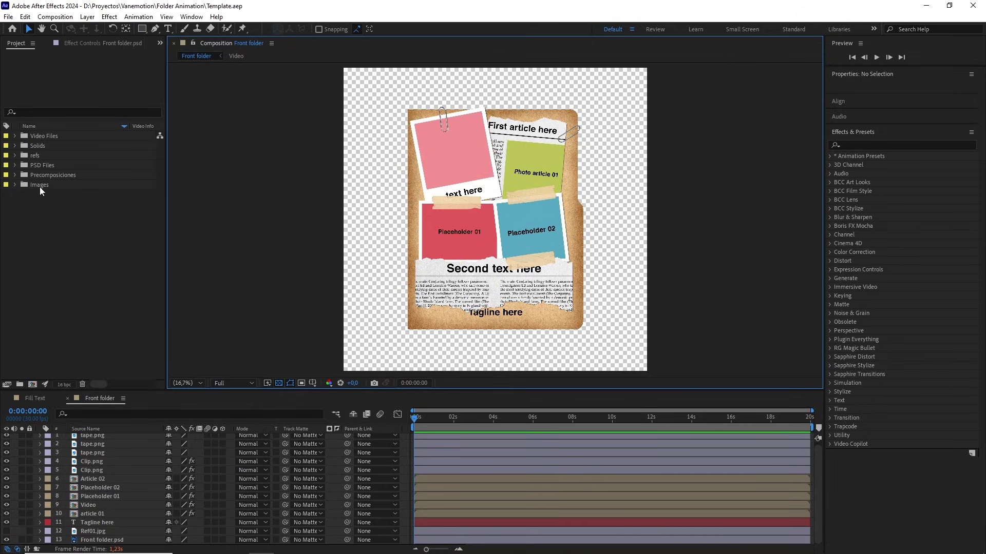
Step: Duplicate the Front folder composition inside Precomposiciones and rename the copy Front folder in
click(16, 174)
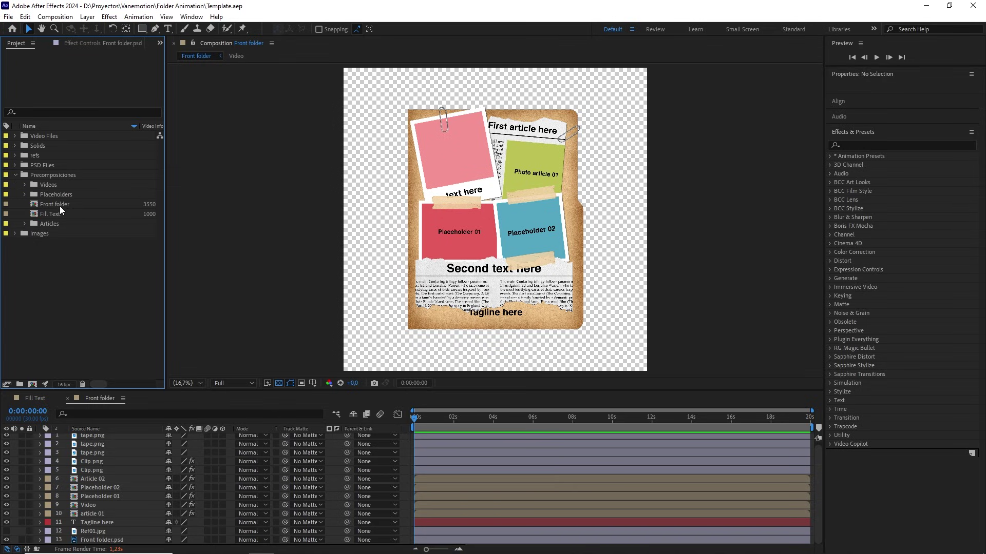
click(59, 205)
key(ctrl+d)
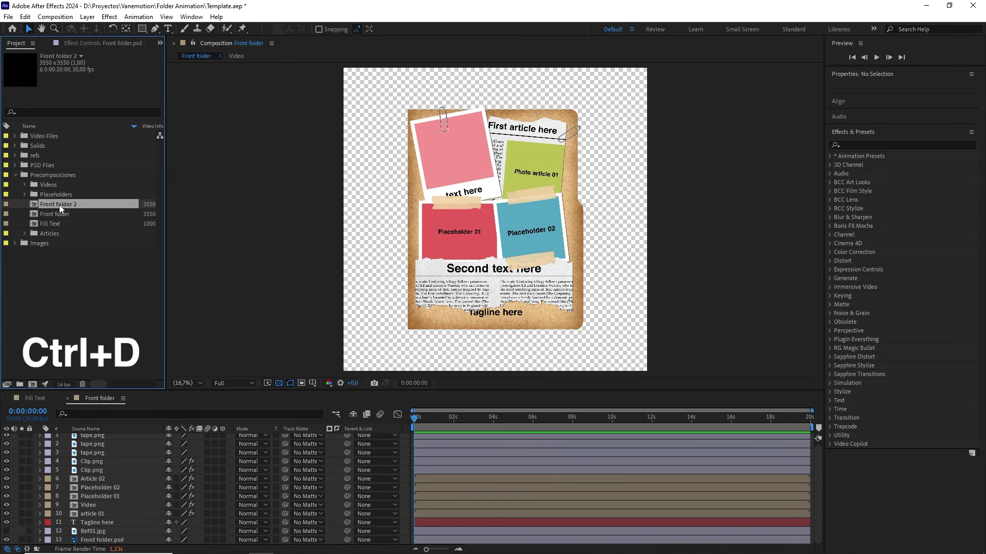
right_click(60, 205)
click(98, 368)
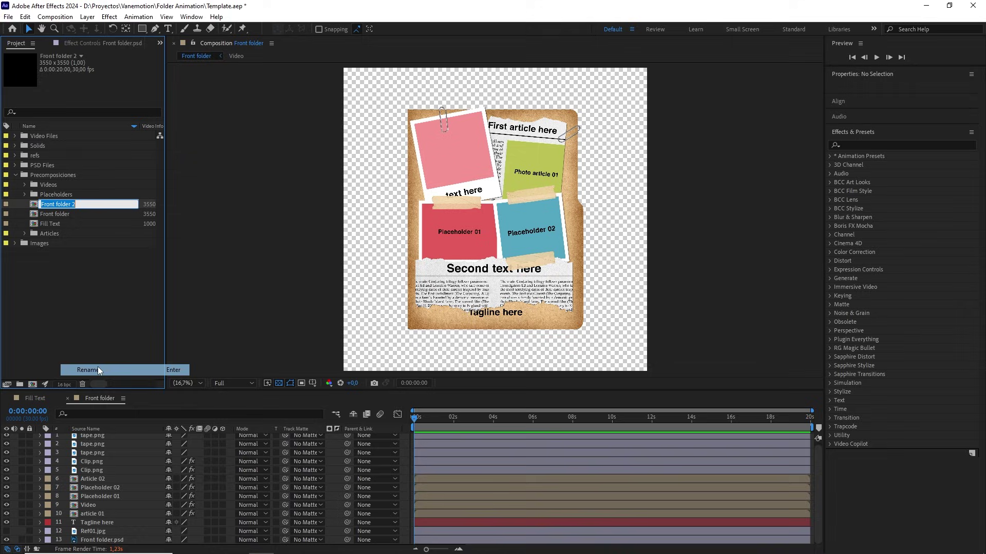
double_click(73, 205)
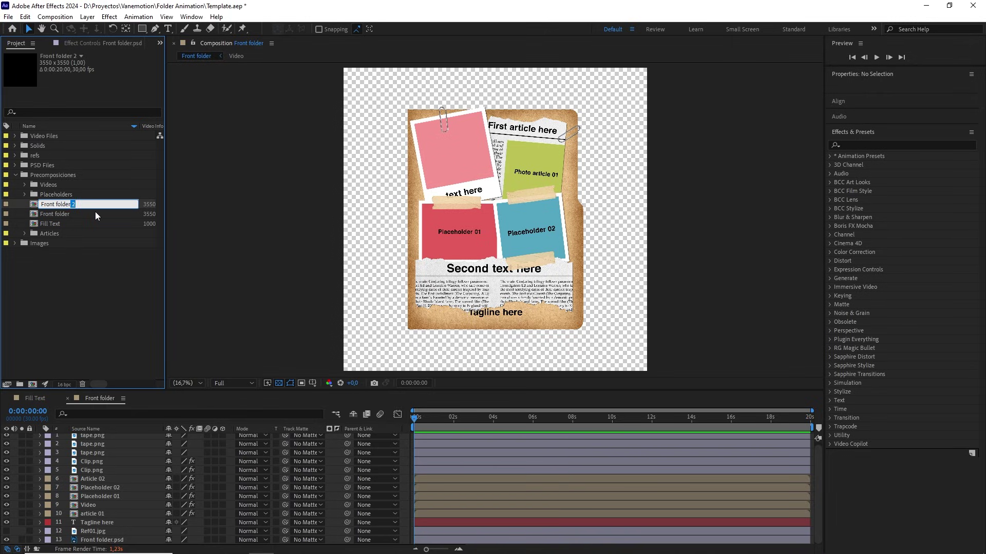
text(in)
click(98, 266)
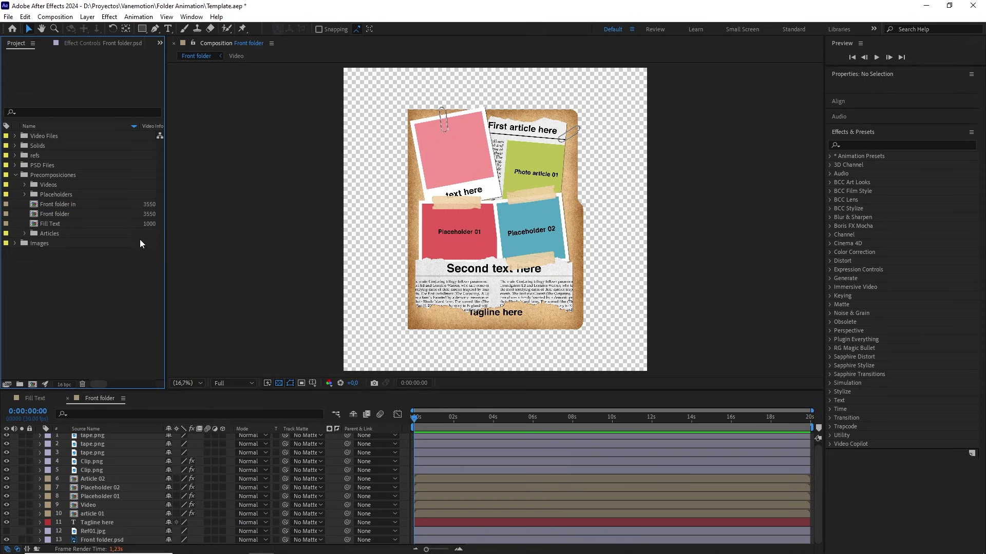
Step: Open Front folder in and delete every layer except the two Clip.png layers and Front folder.psd
double_click(72, 204)
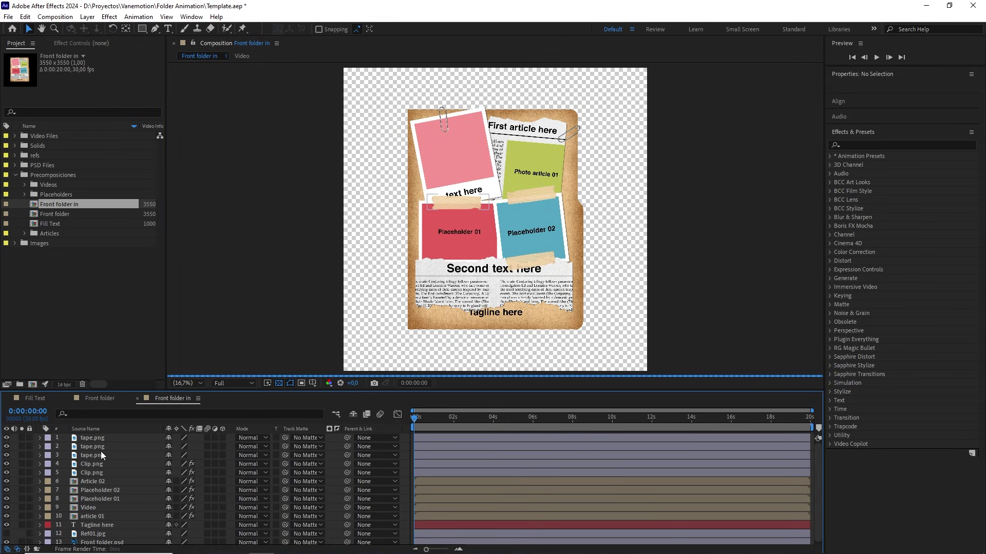
key(ctrl+a)
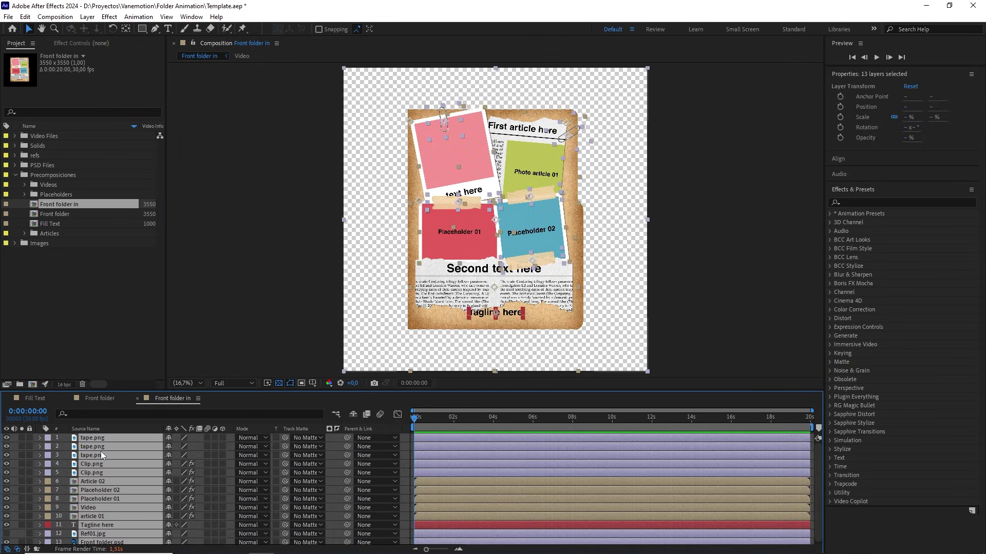
scroll(100, 452, down, 1)
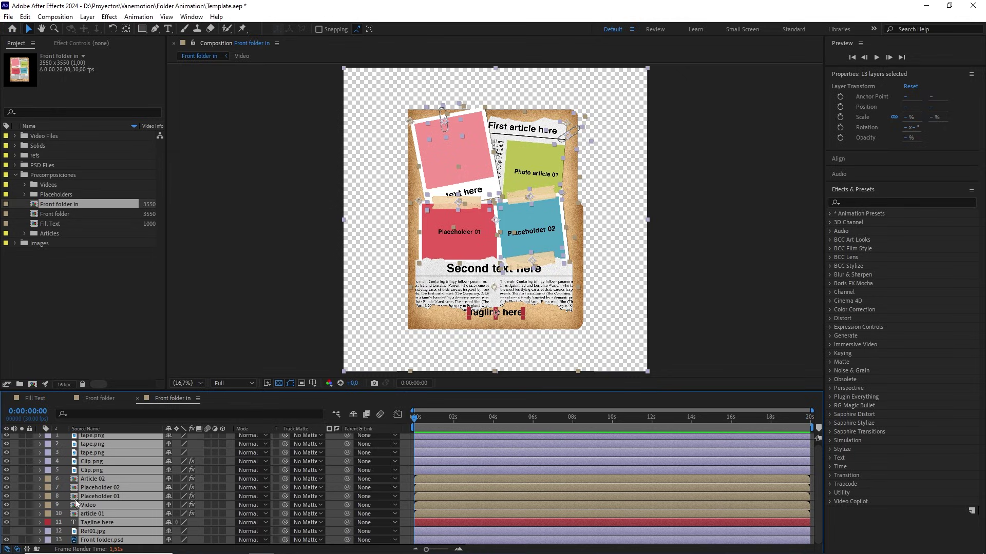
ctrl+click(96, 542)
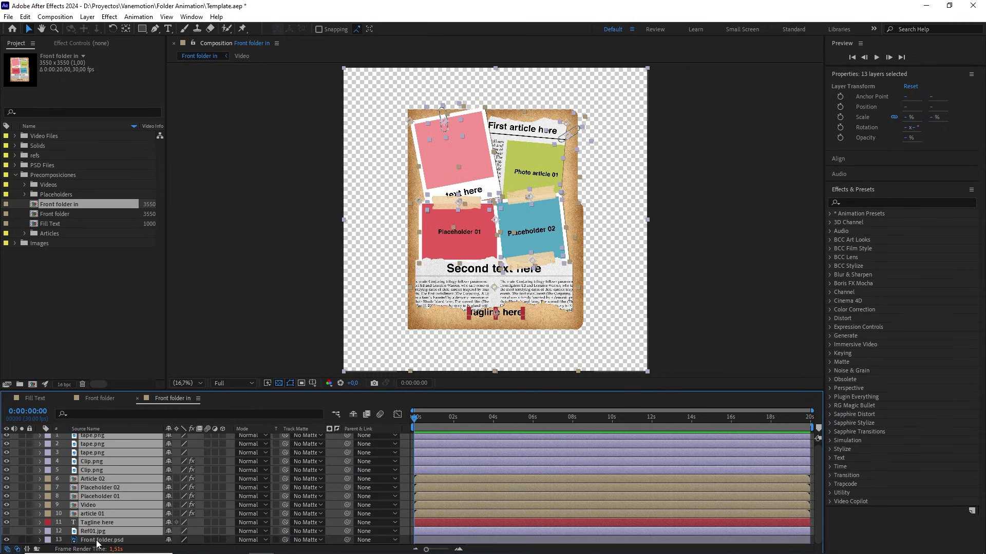
scroll(110, 484, up, 1)
ctrl+click(93, 473)
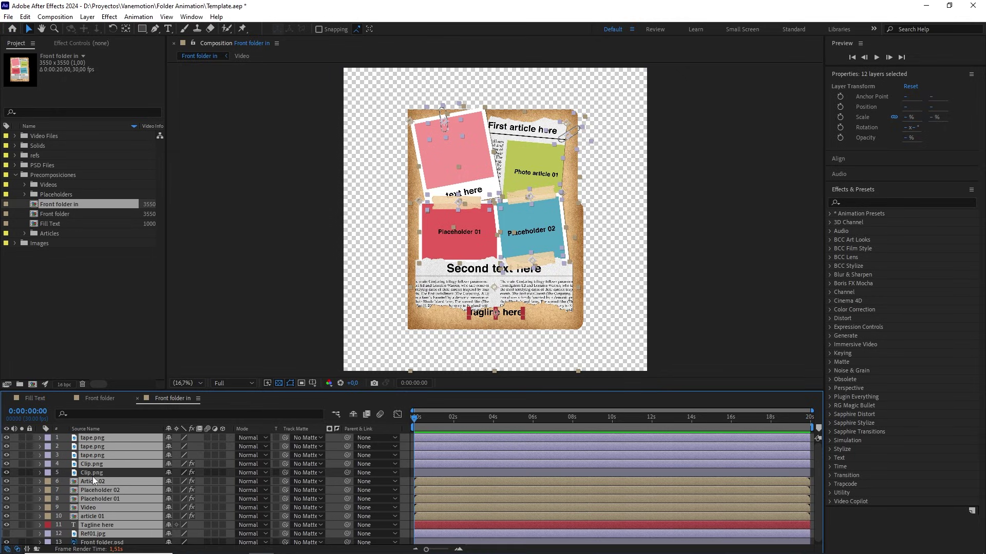
ctrl+click(92, 464)
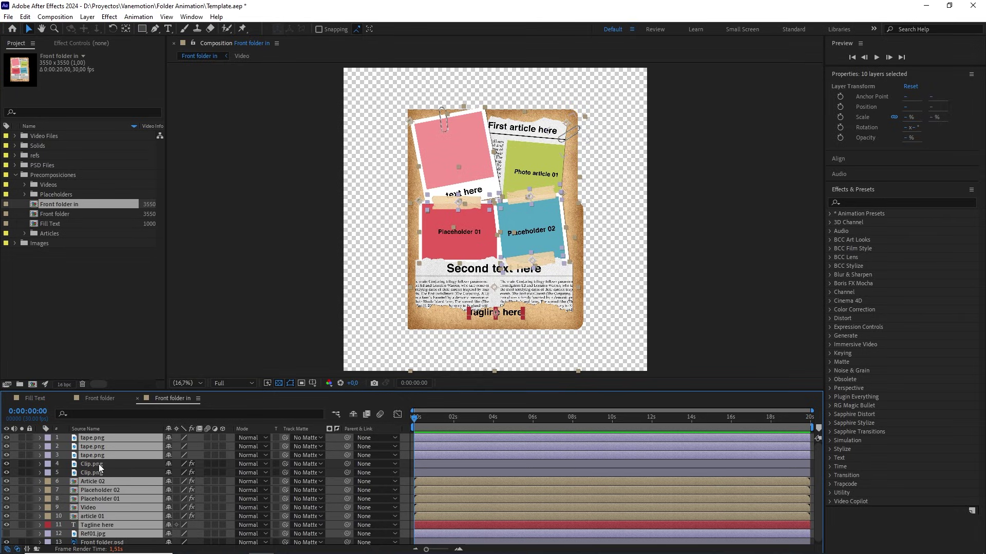
key(Delete)
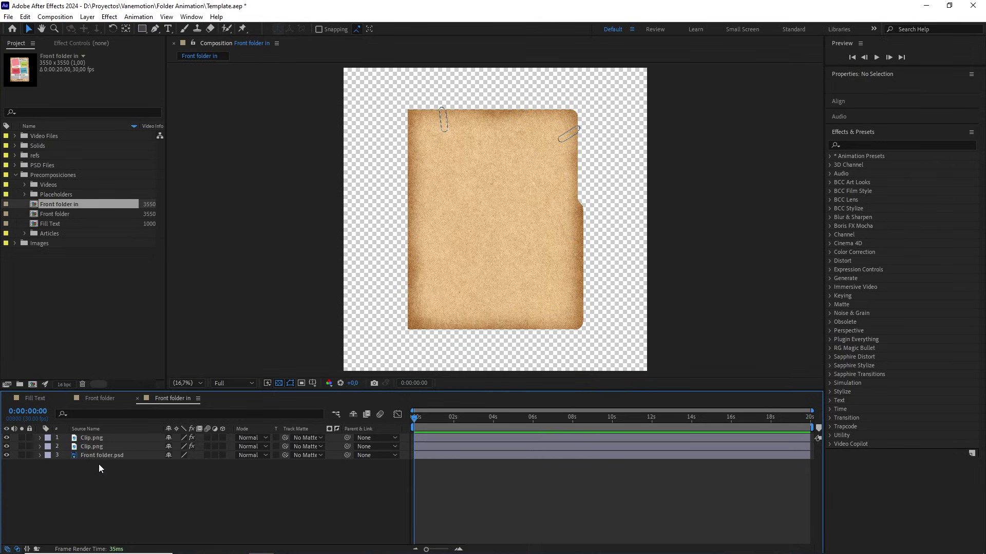
Step: Parent both Clip.png layers to the Front folder.psd layer
click(113, 438)
ctrl+click(101, 447)
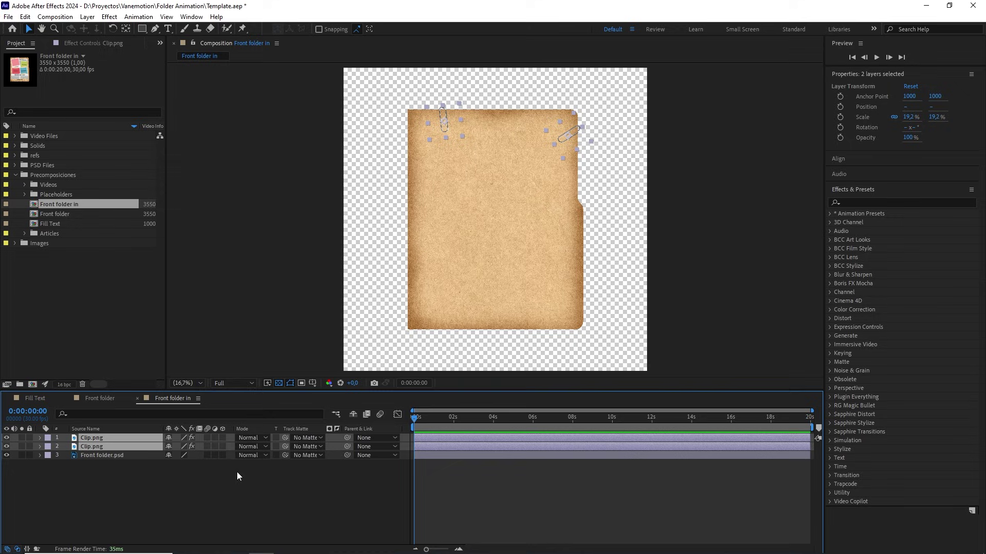
drag(348, 446, 110, 455)
Step: Flip the Front folder.psd layer horizontally together with its parented clips
click(127, 457)
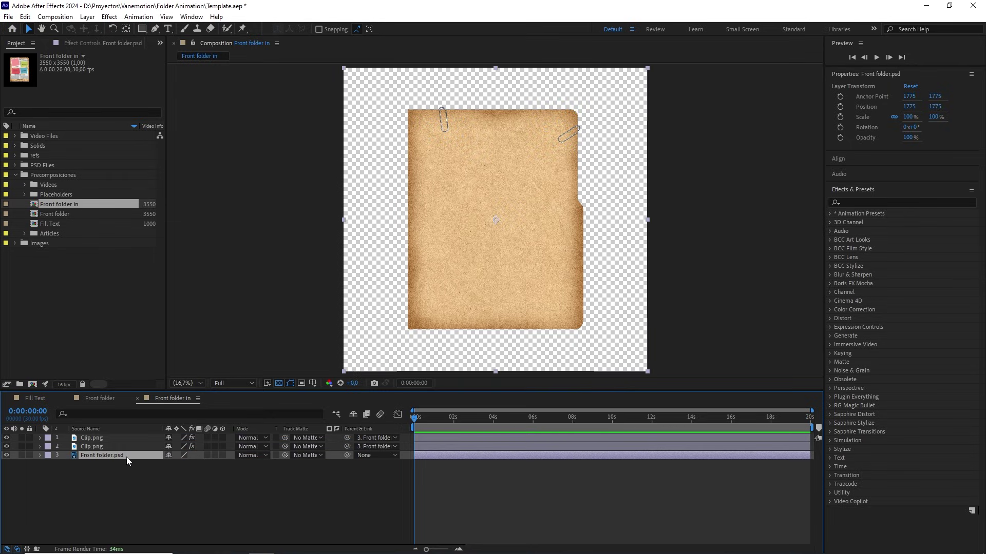
right_click(127, 457)
mouse_move(208, 203)
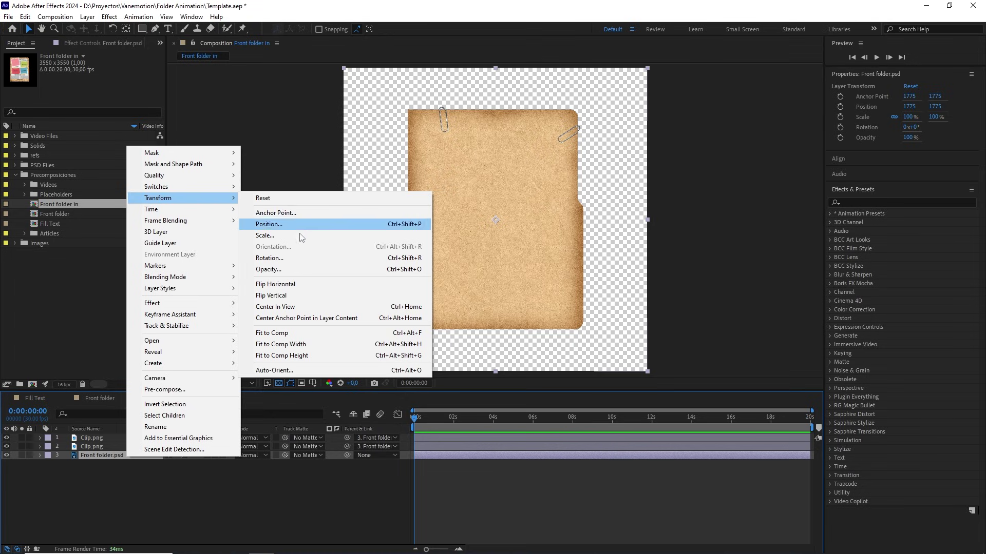
click(277, 284)
click(276, 473)
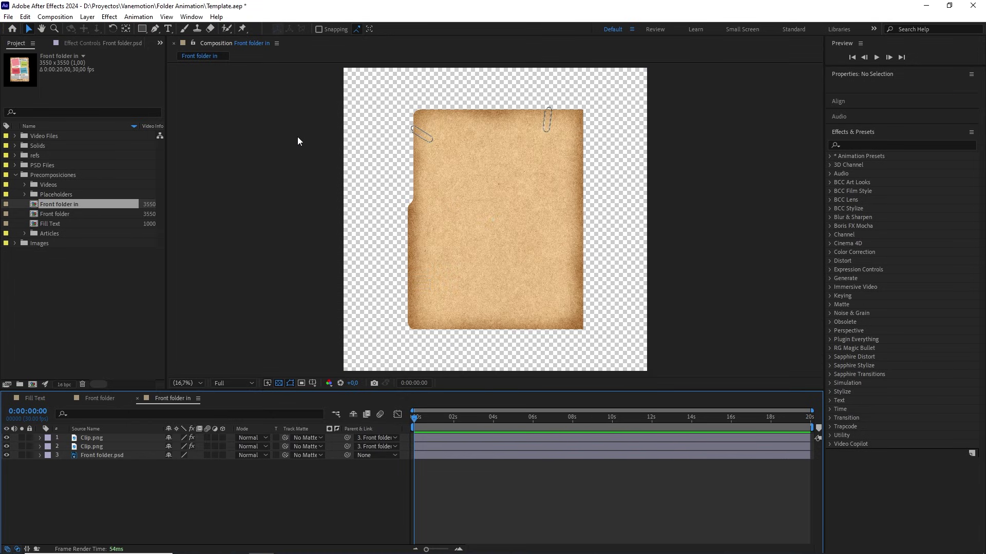
drag(303, 92, 647, 335)
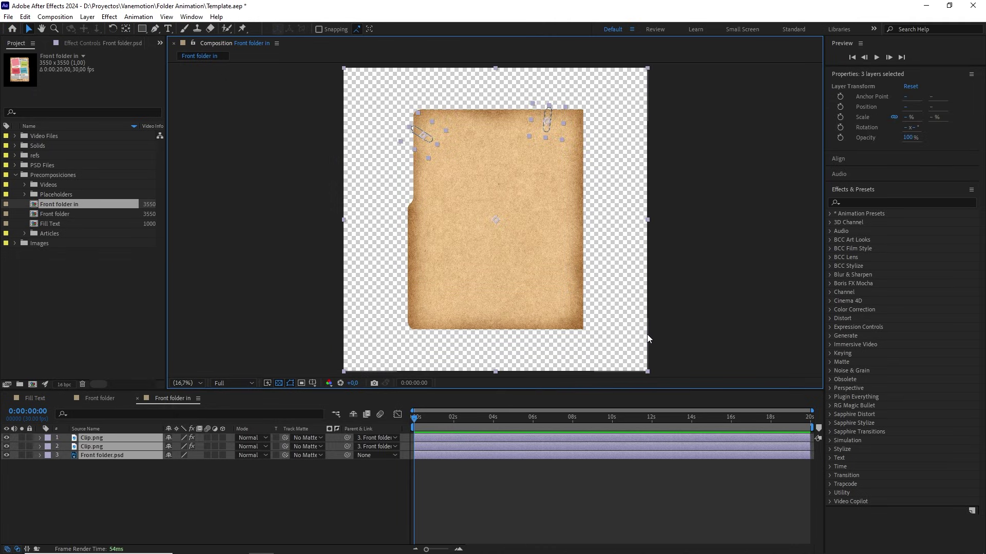
click(234, 247)
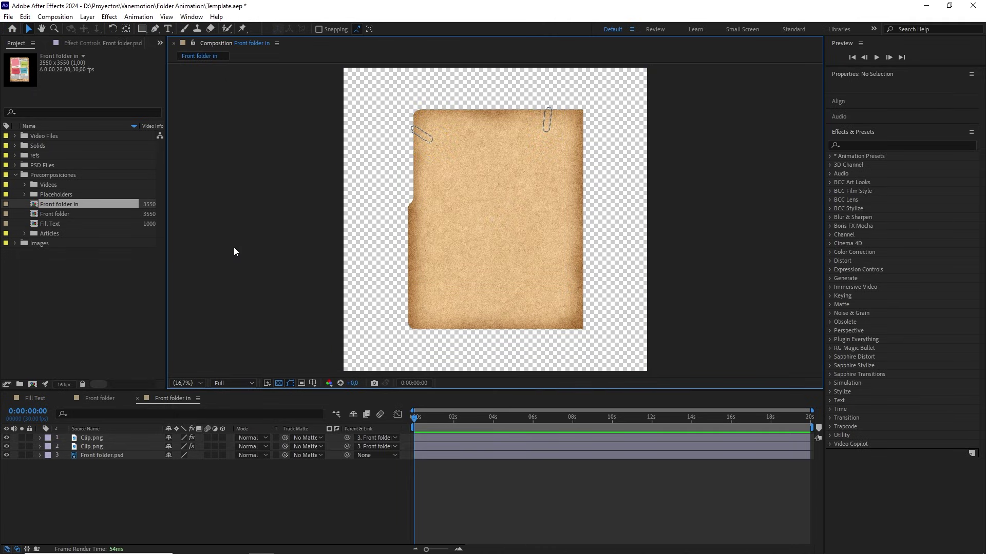
Step: Add Ref02.jpg from the refs folder as the uppermost layer of Front folder in and compare it with the folder layout
click(22, 156)
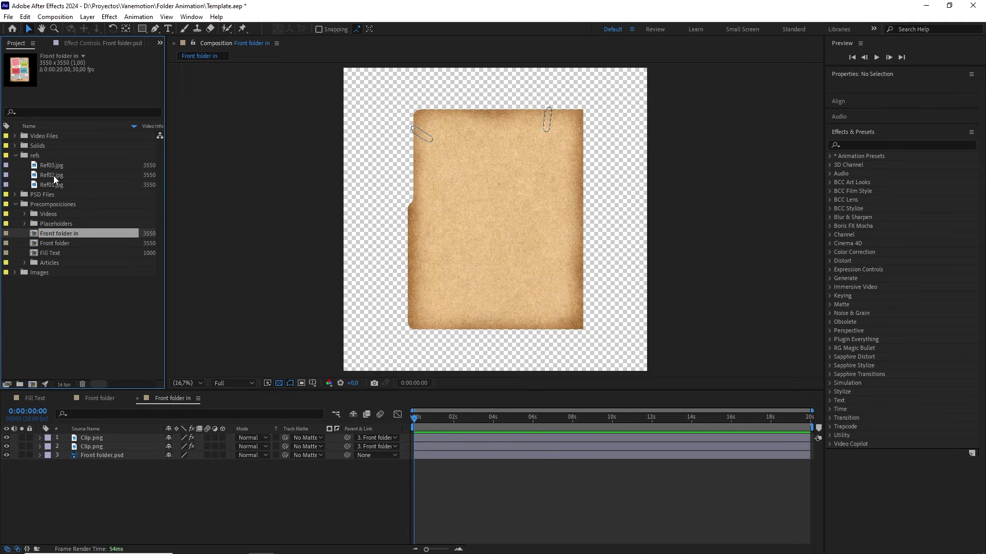
drag(53, 175, 89, 439)
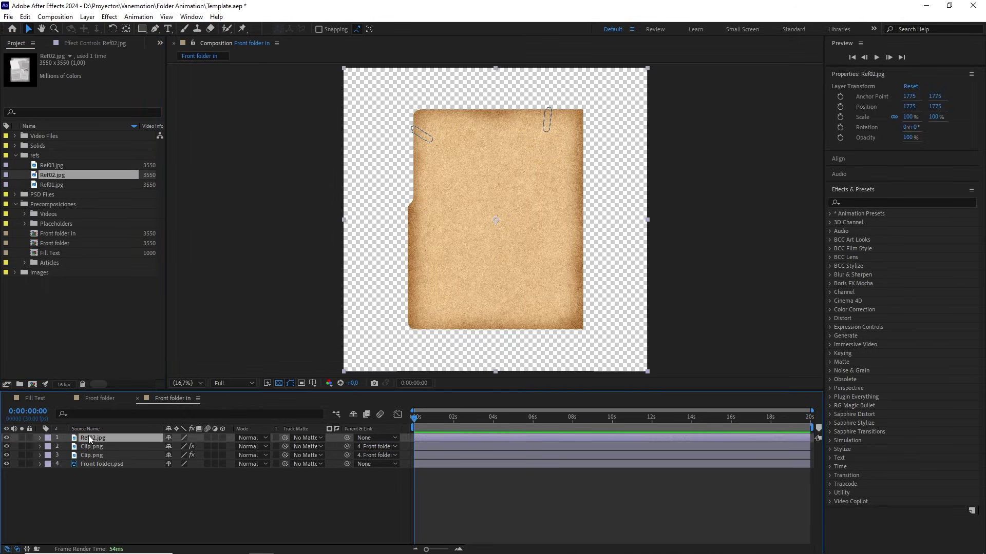
click(6, 438)
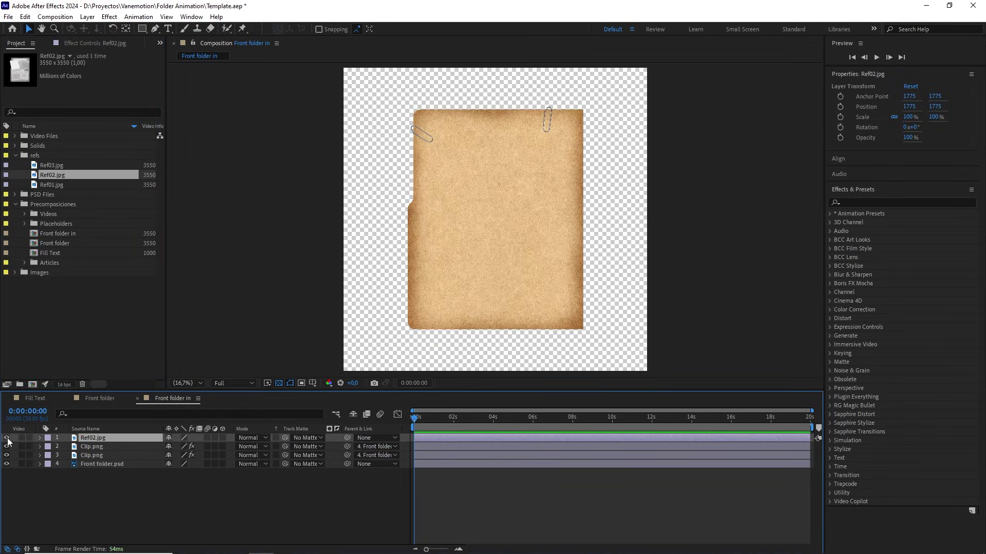
click(6, 438)
click(6, 438)
click(7, 438)
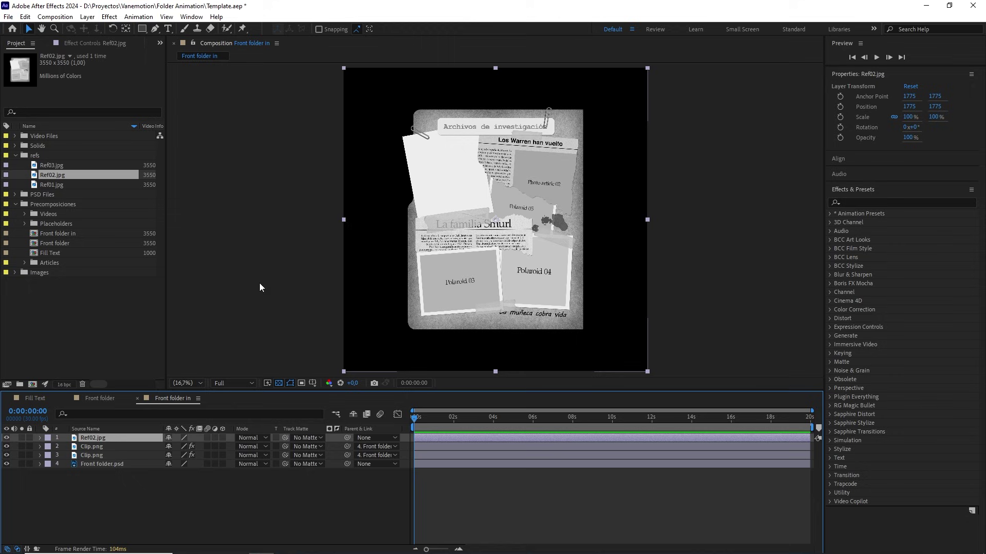
click(58, 335)
scroll(490, 170, up, 2)
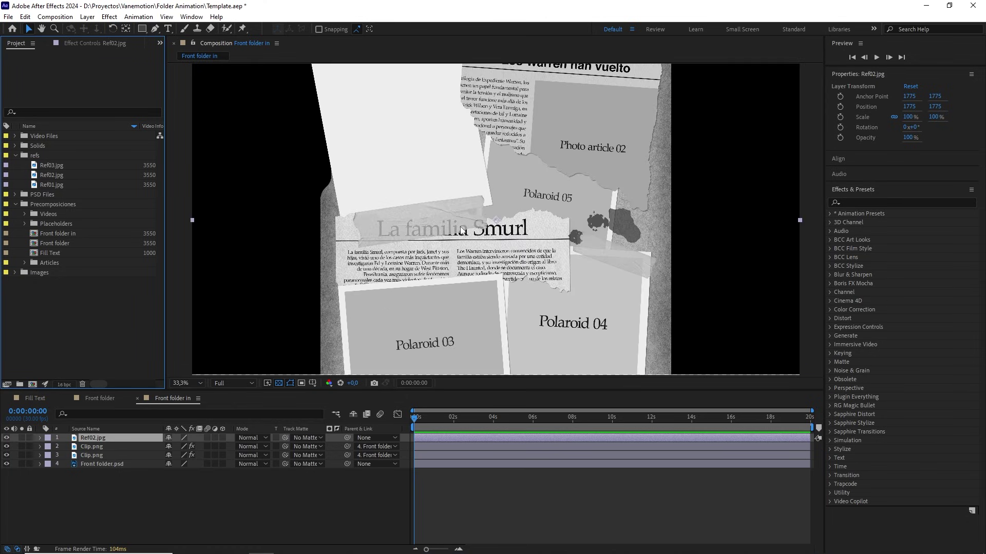
drag(491, 171, 478, 266)
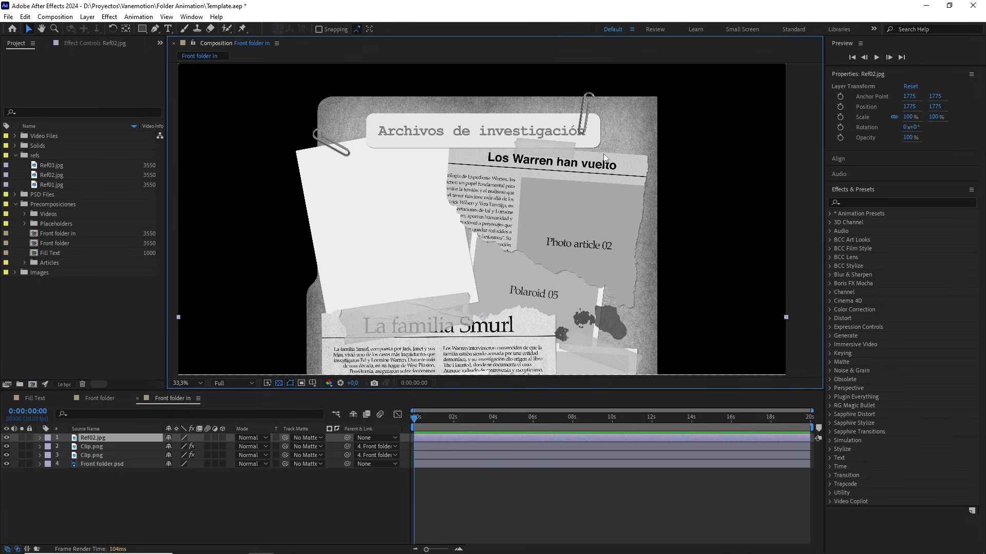
Step: Create a 2000 x 2000 px composition named Article 03 and move it into the Articles folder
click(15, 274)
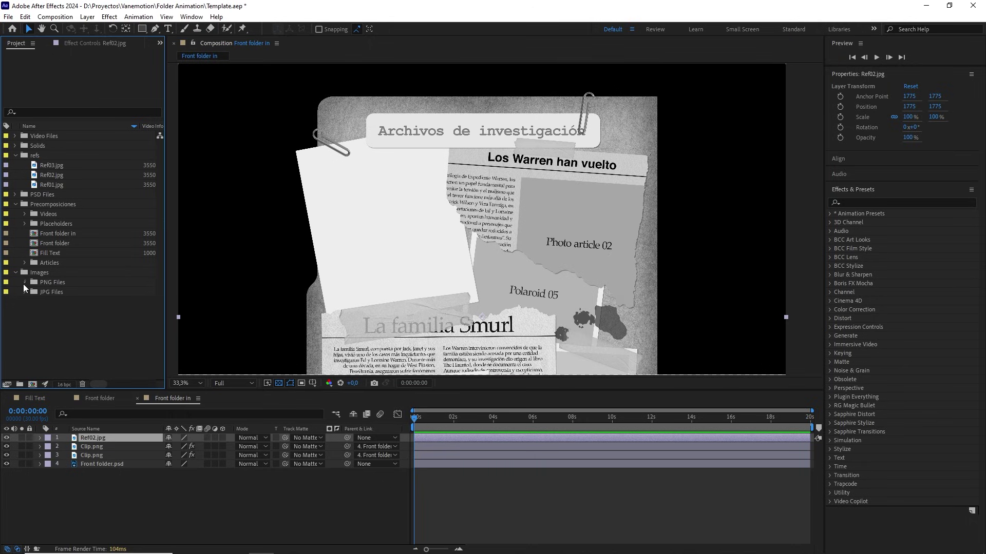
click(23, 285)
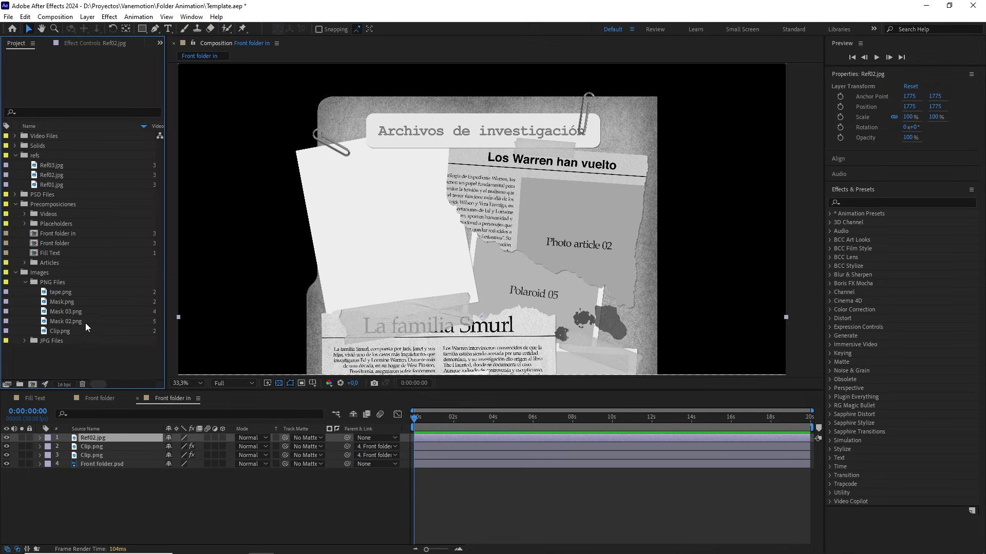
click(66, 301)
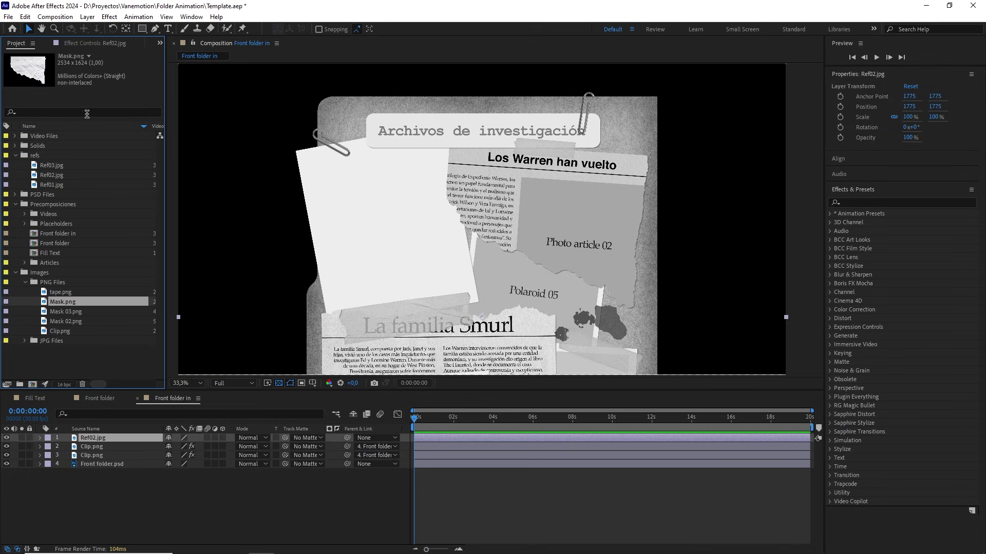
click(61, 19)
click(67, 29)
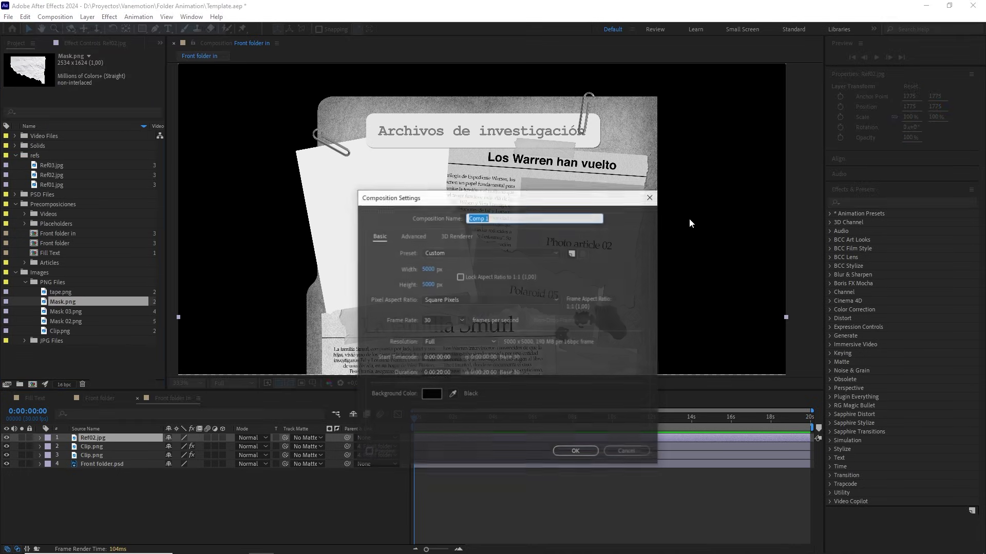
text(Article 03)
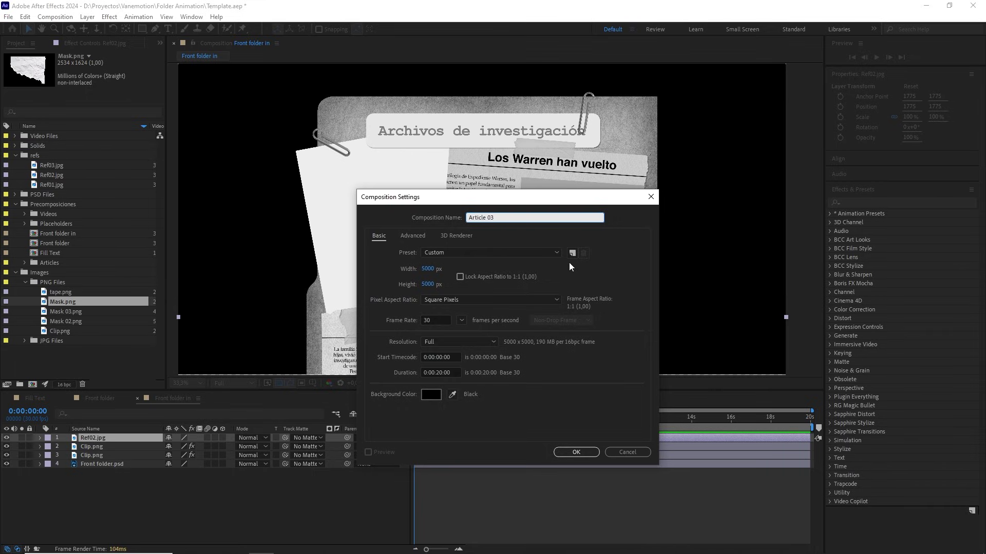
click(429, 270)
text(2000)
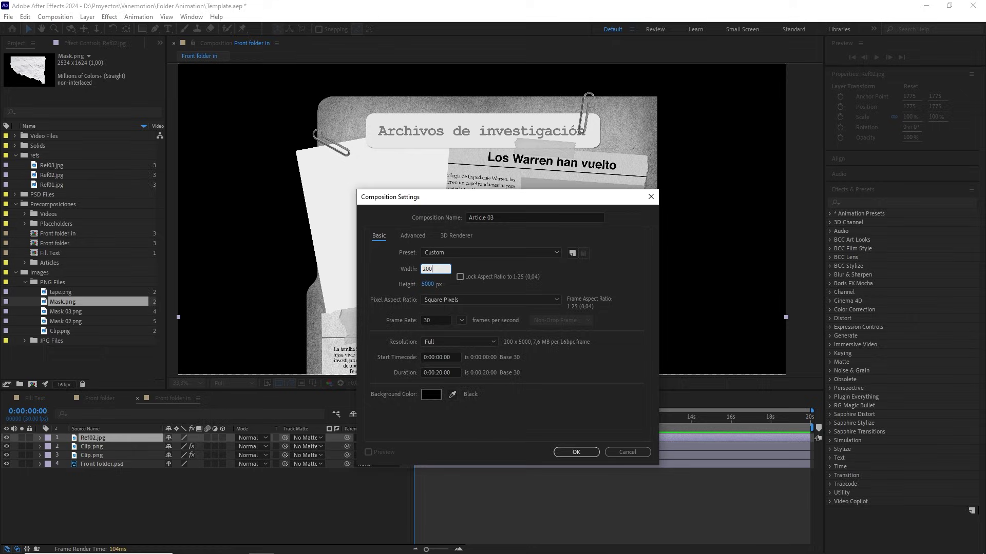
click(429, 285)
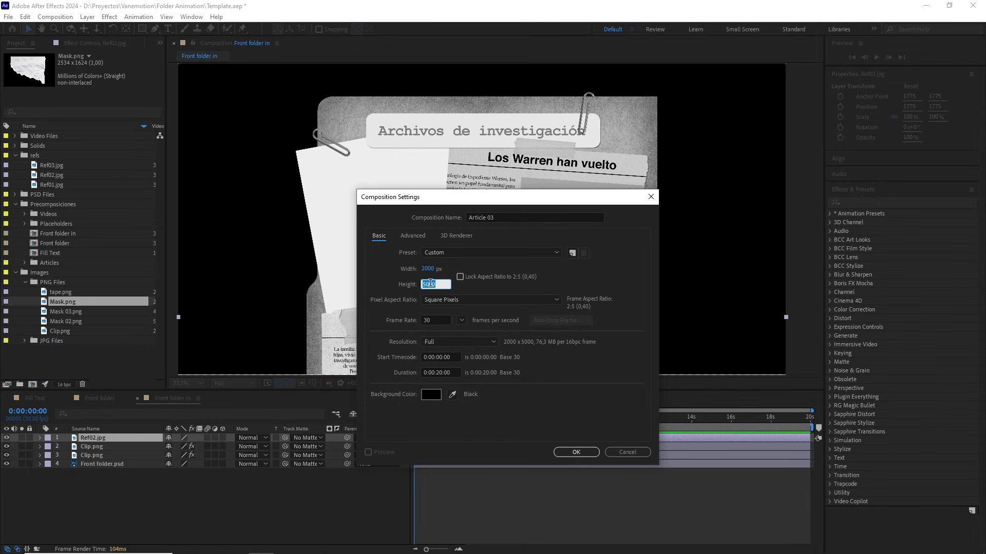
text(2000)
click(570, 451)
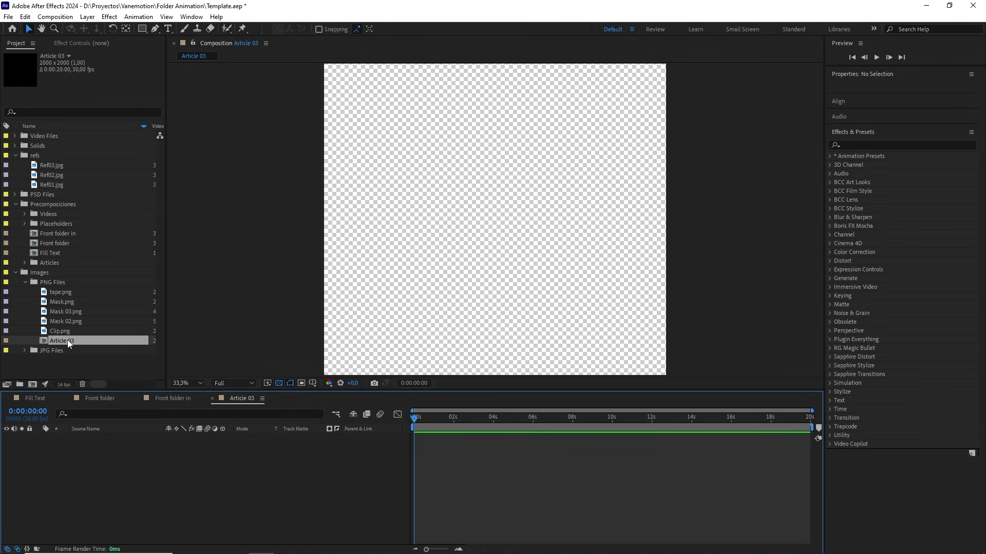
drag(66, 340, 45, 264)
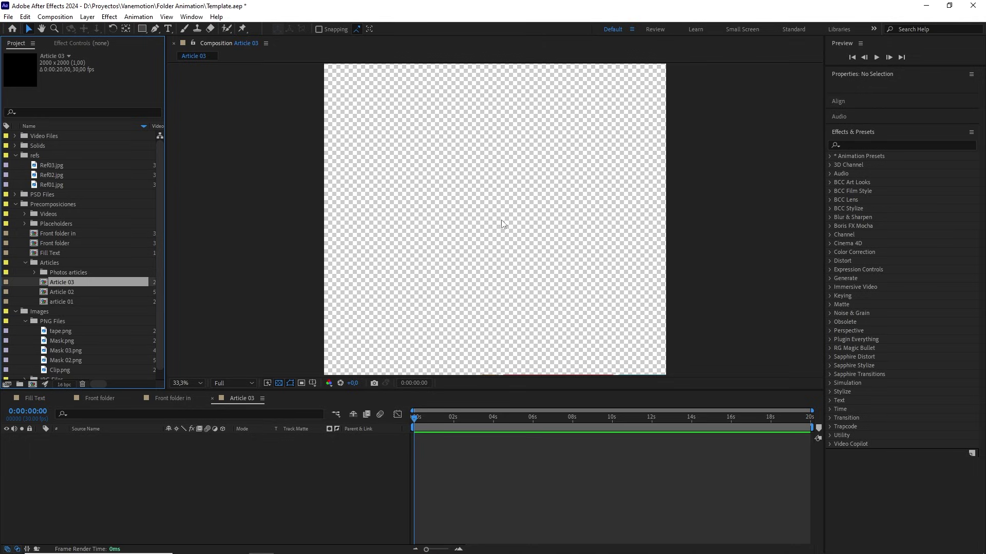
Step: Add Mask.png from the PNG Files folder to the Article 03 composition
key(comma)
scroll(119, 316, down, 1)
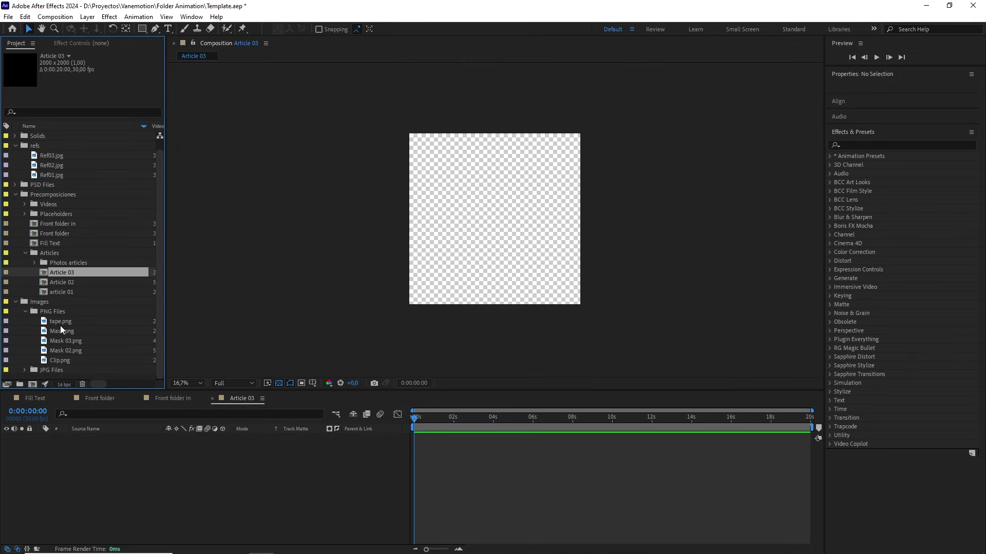
click(64, 331)
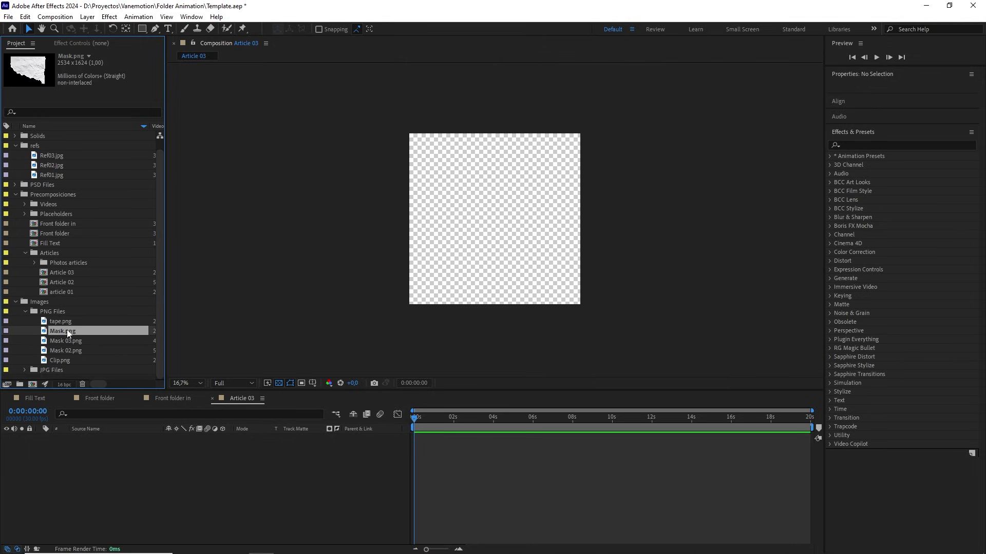
drag(66, 329, 104, 451)
key(period)
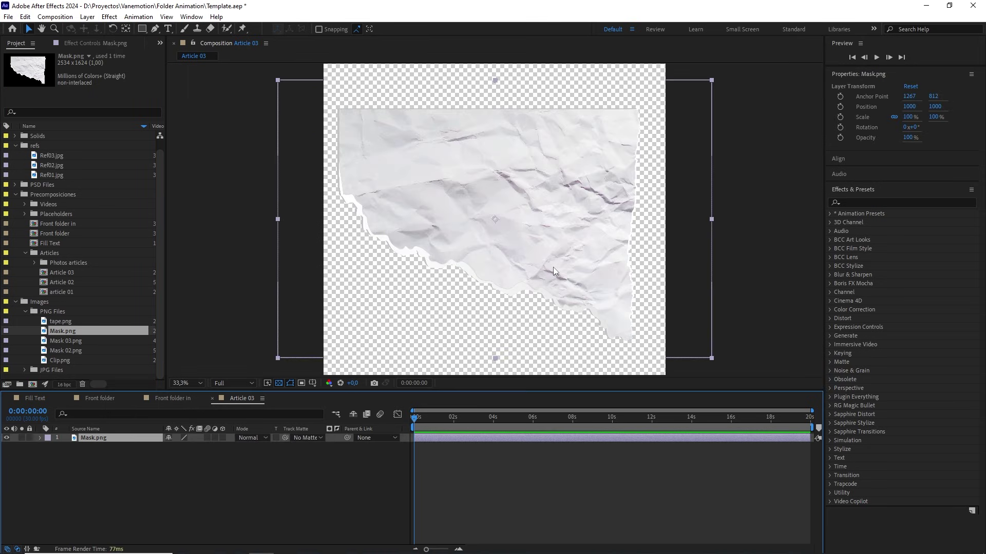
Step: Add Paper texture.jpg from the JPG Files folder above Mask.png and scale it down to about 42.2%
click(25, 370)
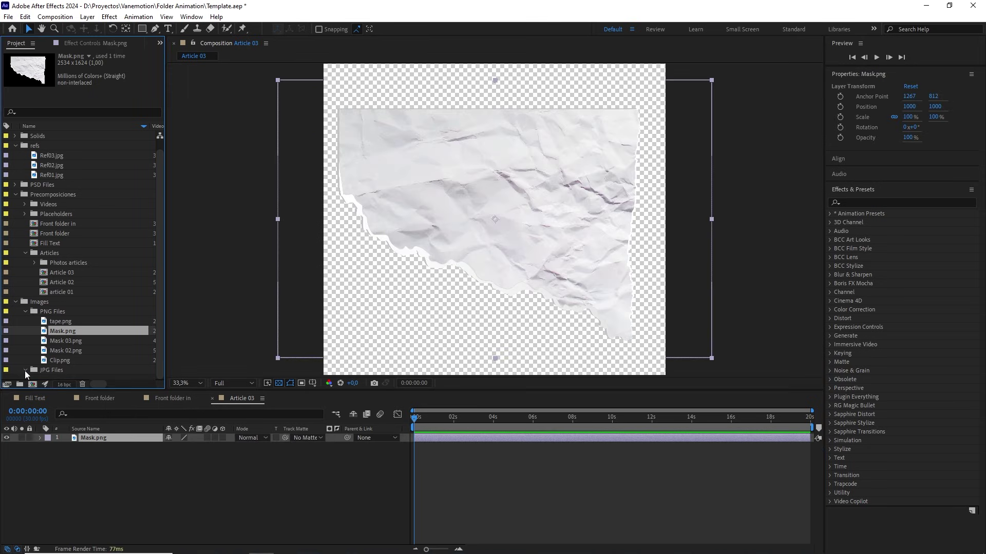
drag(85, 352, 92, 433)
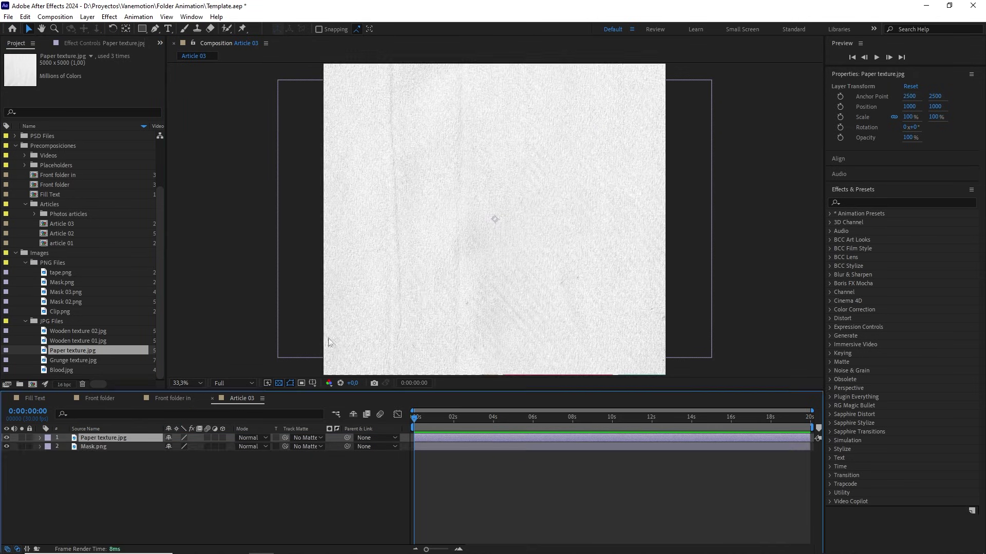
key(comma)
drag(709, 219, 586, 220)
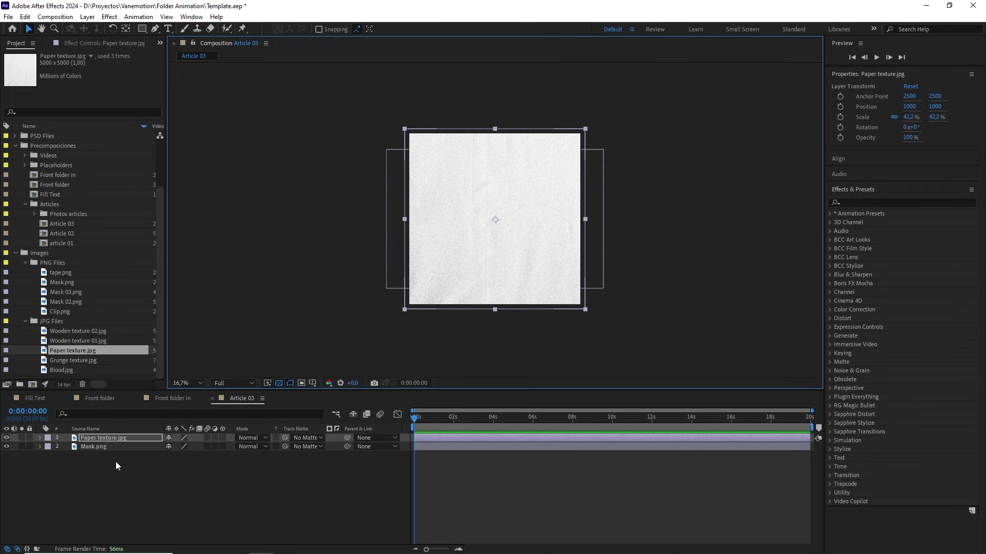
Step: Set Mask.png as the track matte of the Paper texture.jpg layer
drag(285, 437, 99, 448)
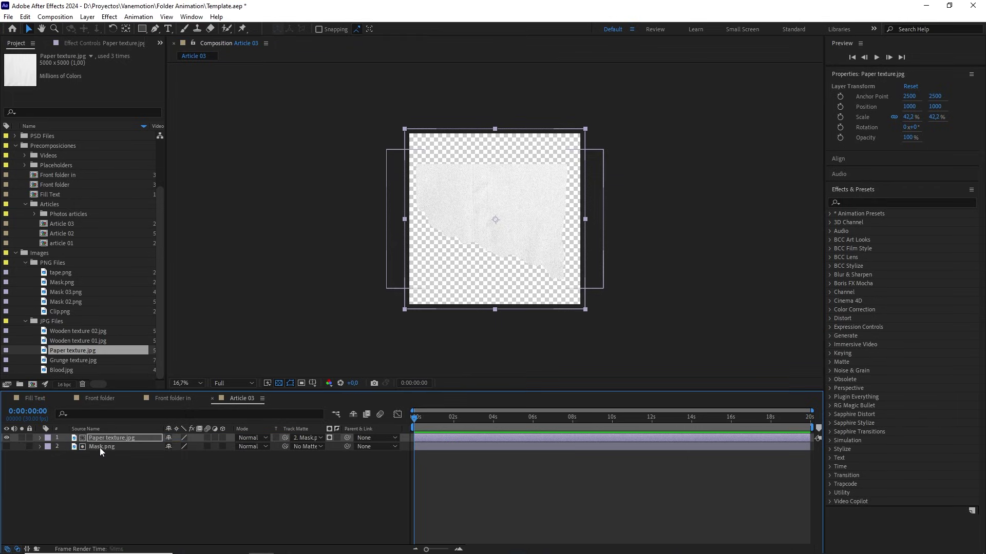
scroll(242, 308, up, 2)
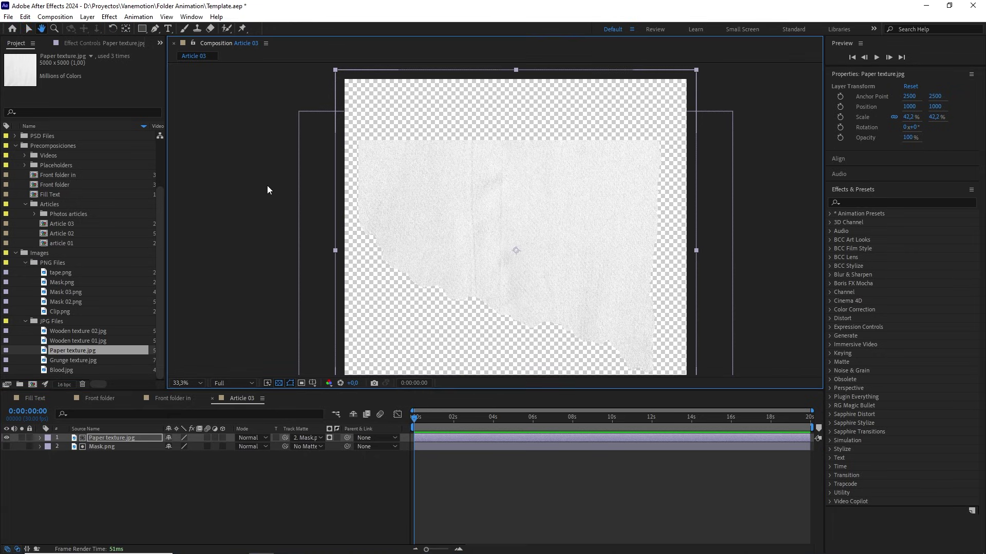
click(260, 157)
Step: Create a text layer reading "Third text here" over the torn paper in Article 03
key(ctrl+t)
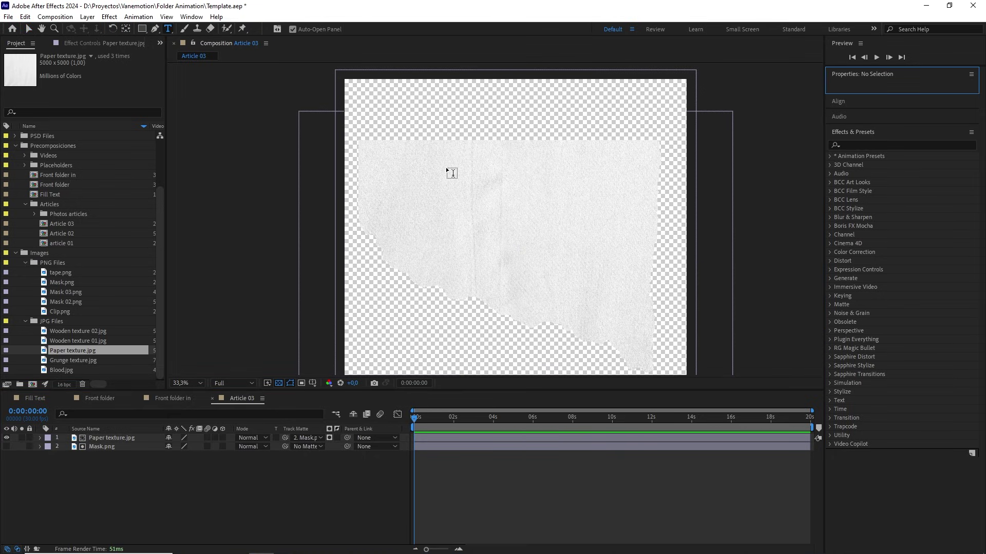
click(446, 166)
text(Thir)
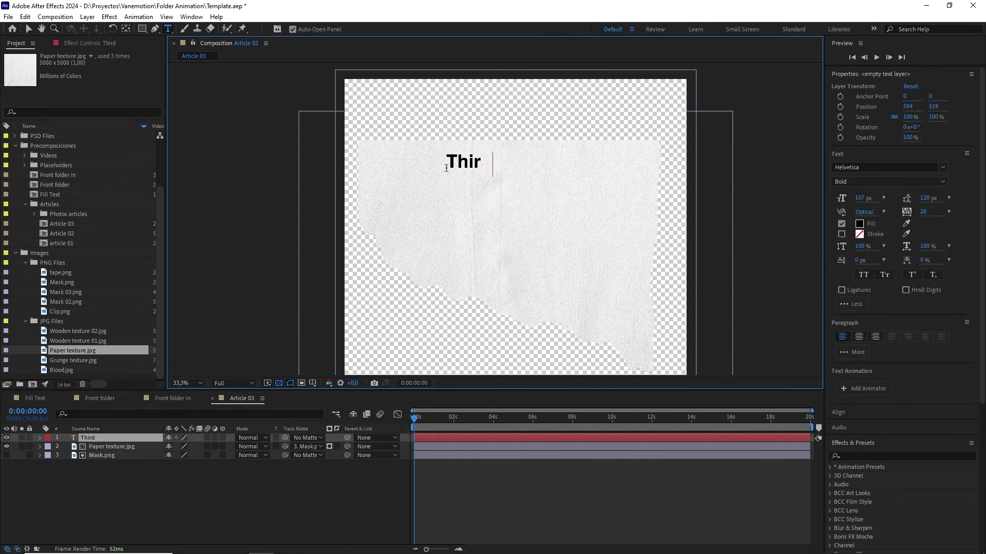
text(d text here)
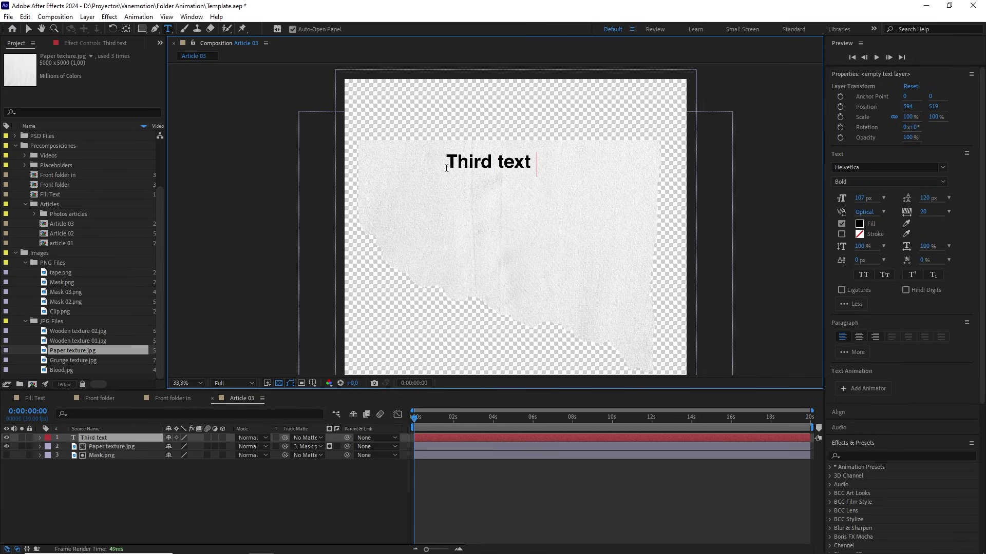
Step: Center-align the "Third text here" paragraph, then center its anchor point and place the layer in the middle of the composition
click(121, 439)
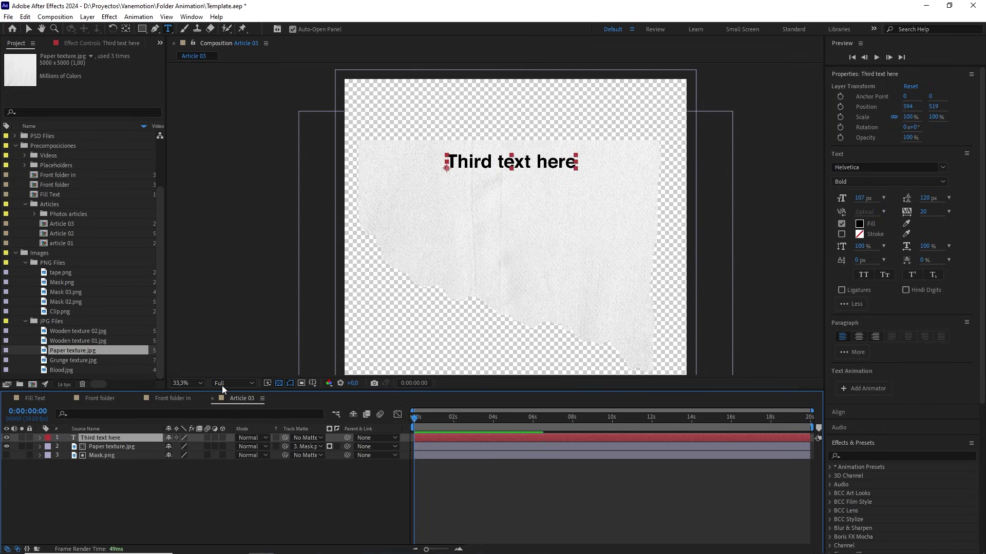
click(859, 336)
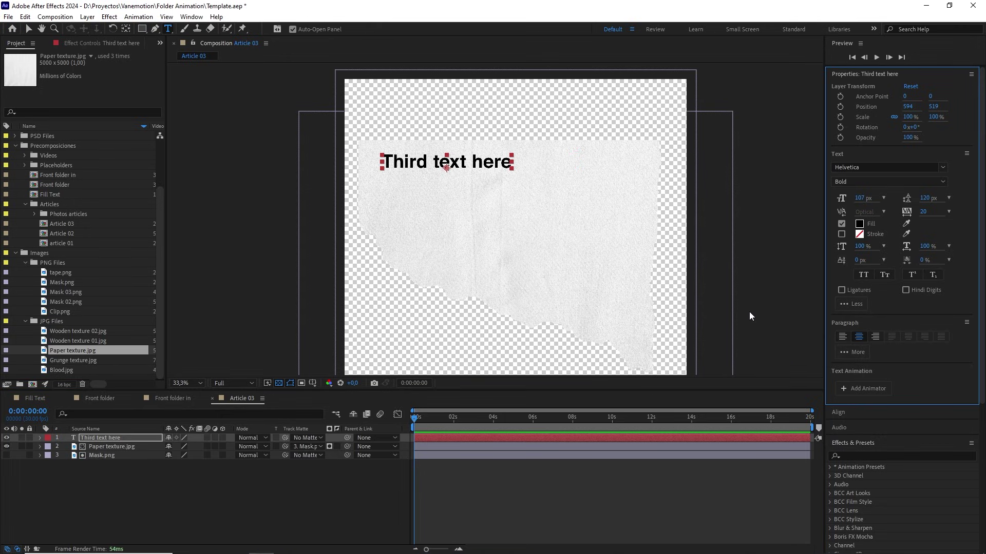
key(ctrl+alt+Home)
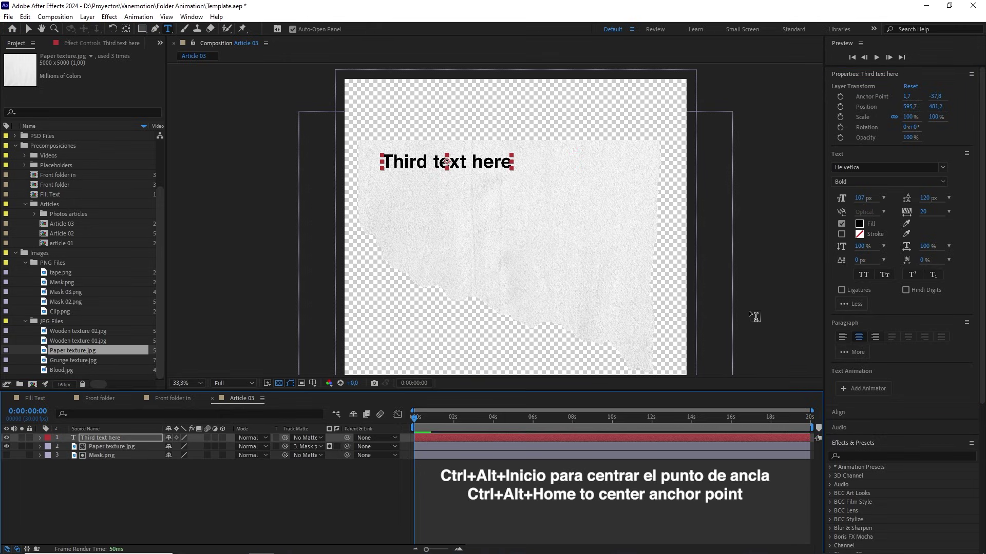
key(ctrl+Home)
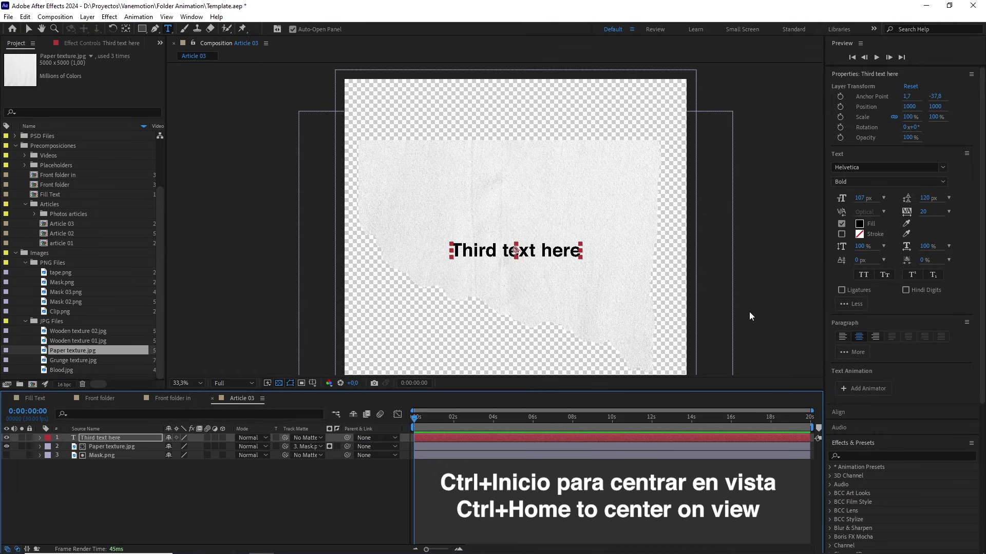
Step: Move "Third text here" up to the paper's upper edge and enlarge it to about 156.5%
key(v)
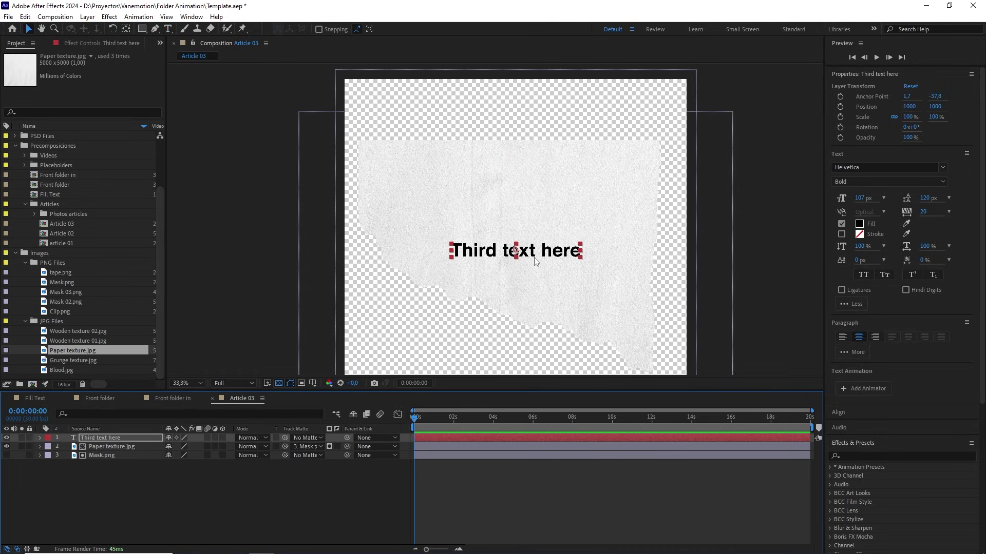
drag(533, 256, 617, 174)
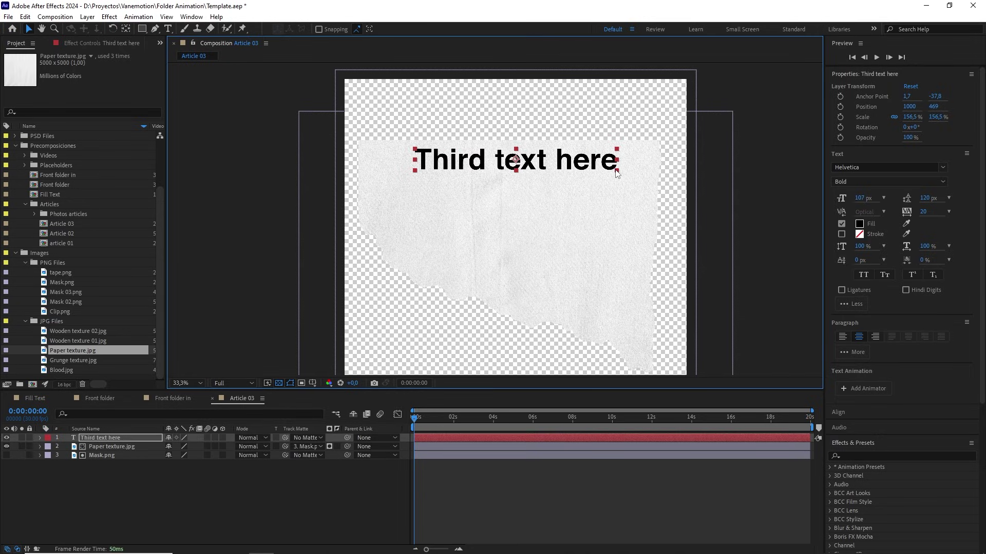
click(260, 149)
Step: Draw a horizontal black 12 px line with the Pen tool just below the title, extending past both sides of the paper
click(155, 28)
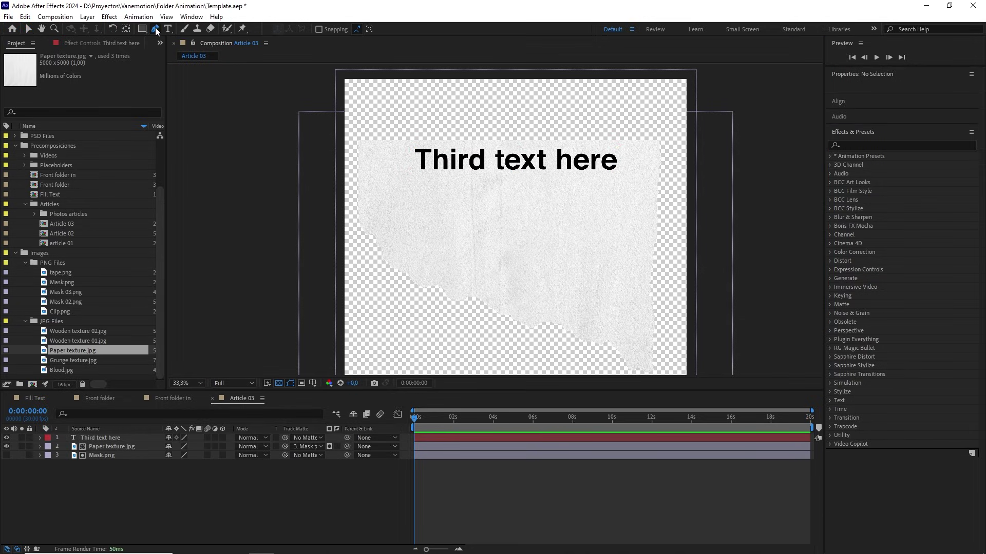
click(308, 175)
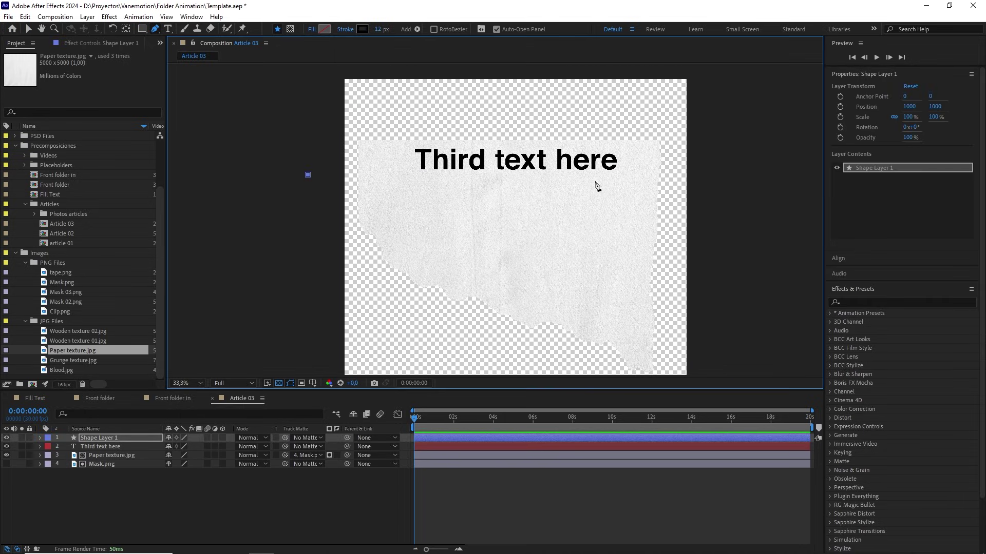
click(735, 174)
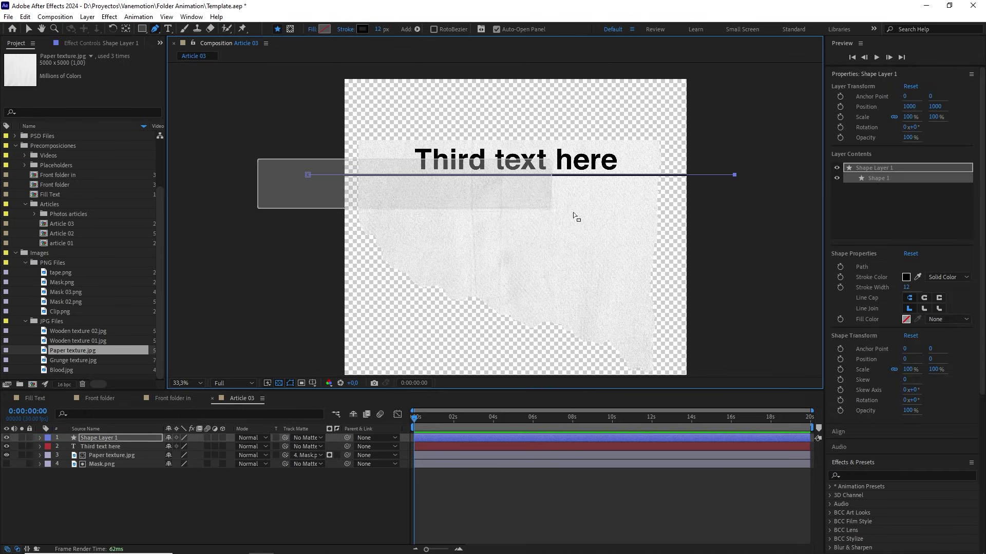
drag(735, 176, 733, 180)
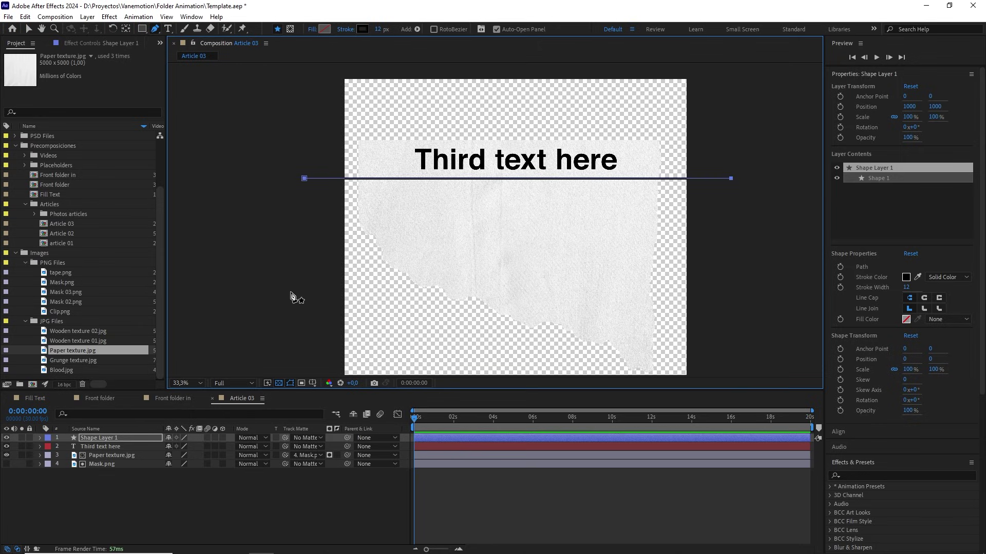
Step: Create a 1000 x 1000 px composition named Photo article 02 at the project's root level
scroll(41, 323, up, 2)
click(25, 321)
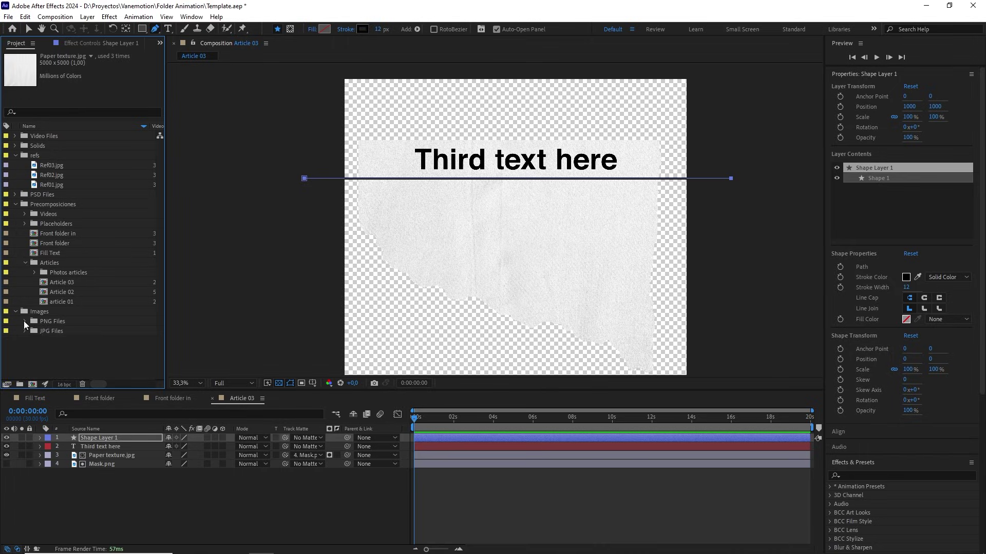
click(90, 353)
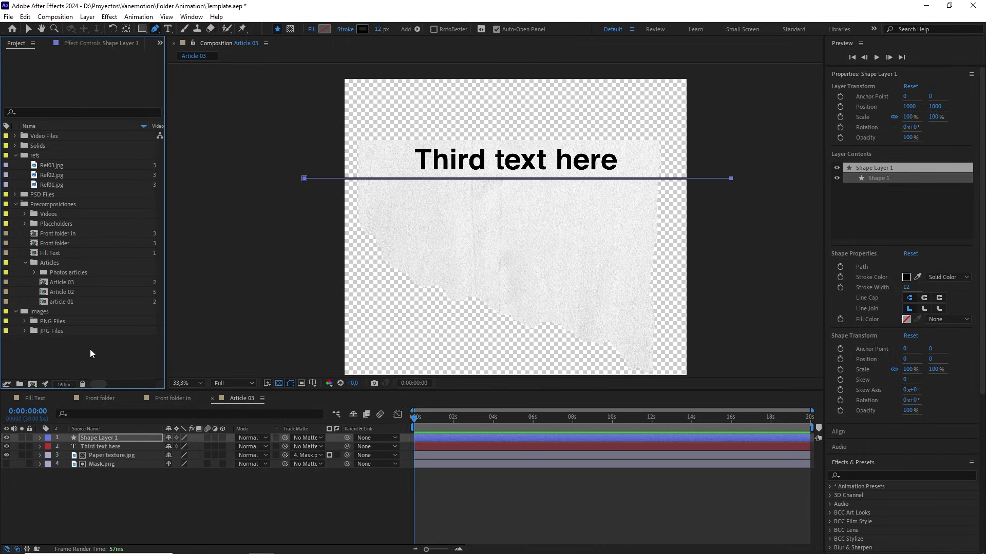
click(55, 16)
click(72, 27)
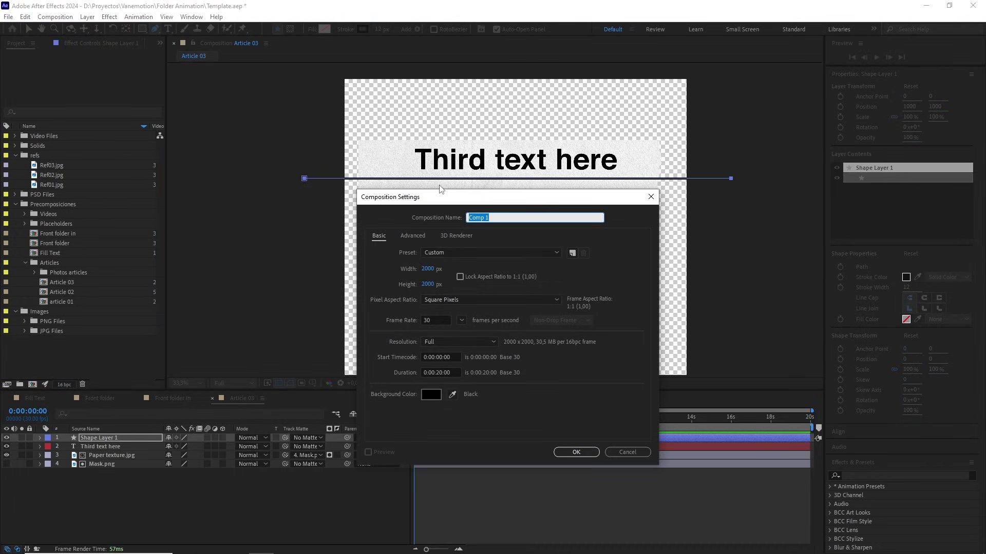
text(Photo article 02)
click(430, 271)
text(1000)
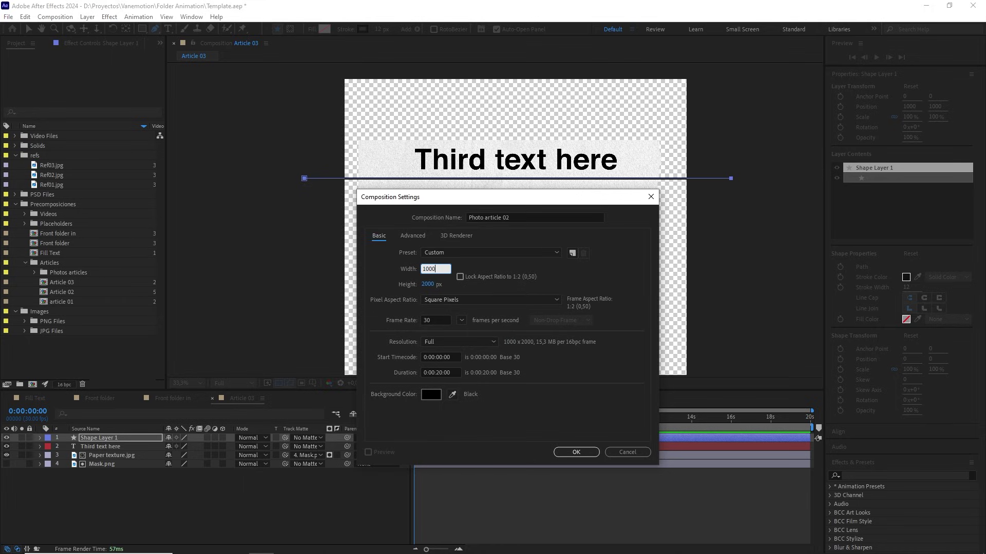
click(429, 284)
text(1000)
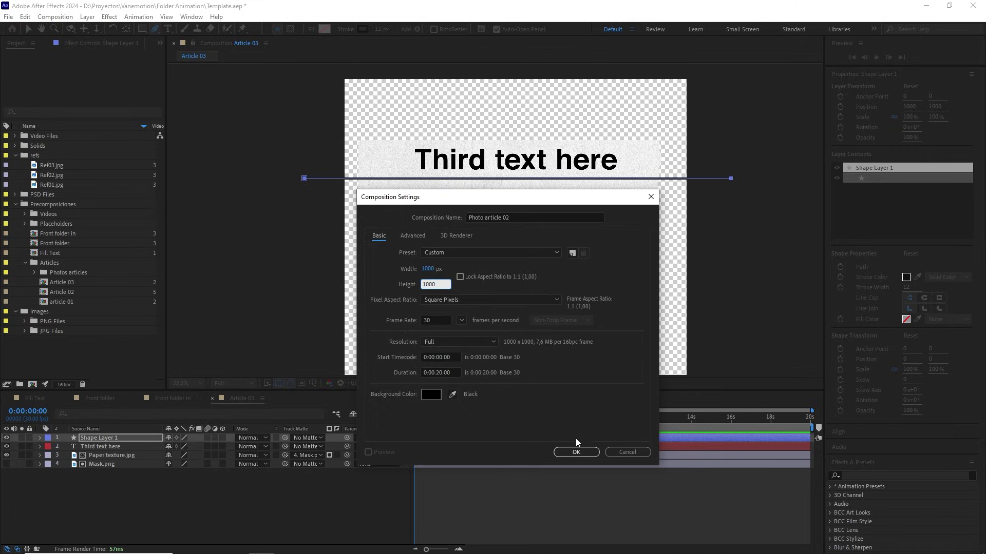
click(576, 452)
Step: Add a cyan 1000 x 1000 px solid as the background of Photo article 02
right_click(223, 487)
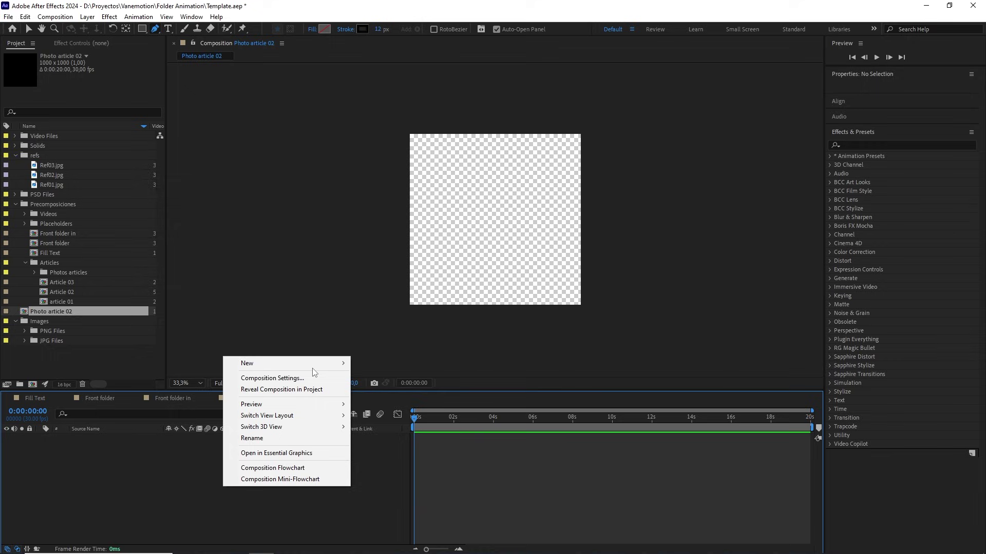
mouse_move(316, 364)
click(372, 389)
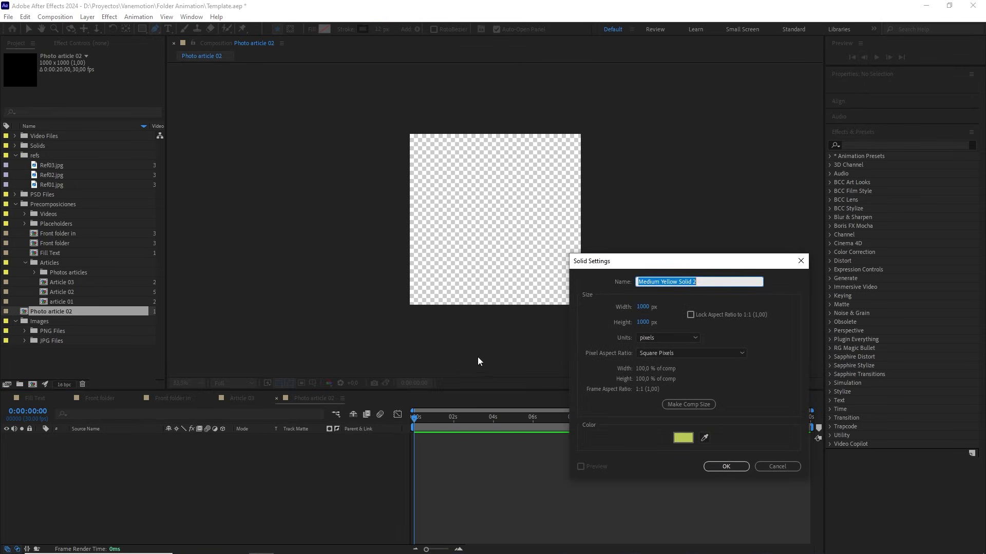
click(688, 439)
mouse_move(482, 306)
mouse_down()
mouse_move(486, 273)
mouse_move(486, 347)
mouse_move(488, 321)
mouse_up()
click(567, 260)
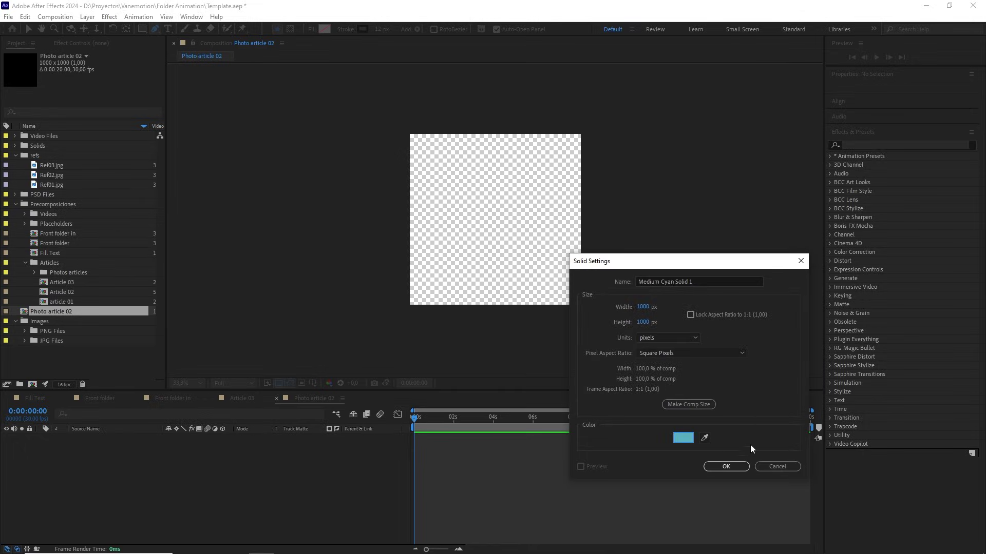
click(726, 466)
click(242, 448)
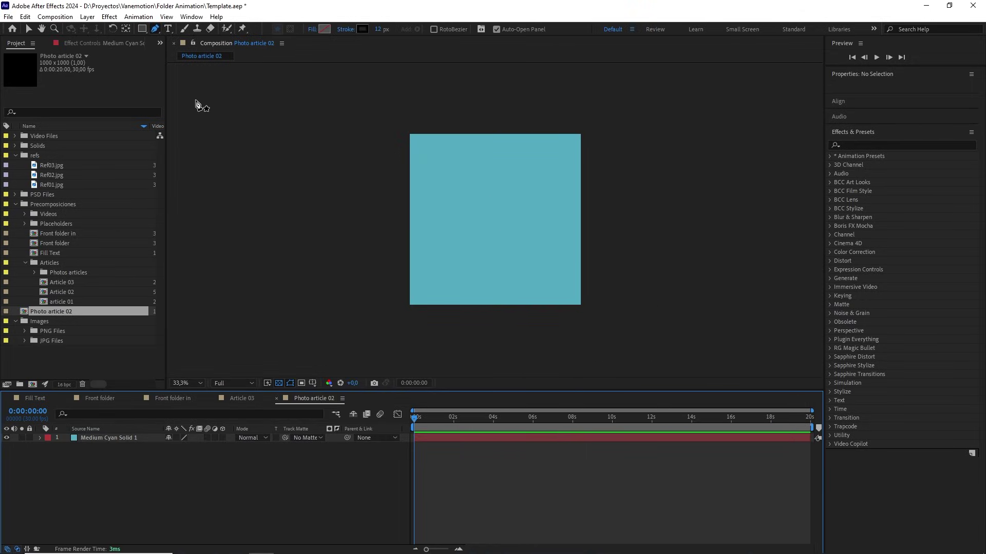
Step: Create a text layer reading "Photo article 02" over the cyan solid
click(169, 31)
click(482, 197)
text(Ph)
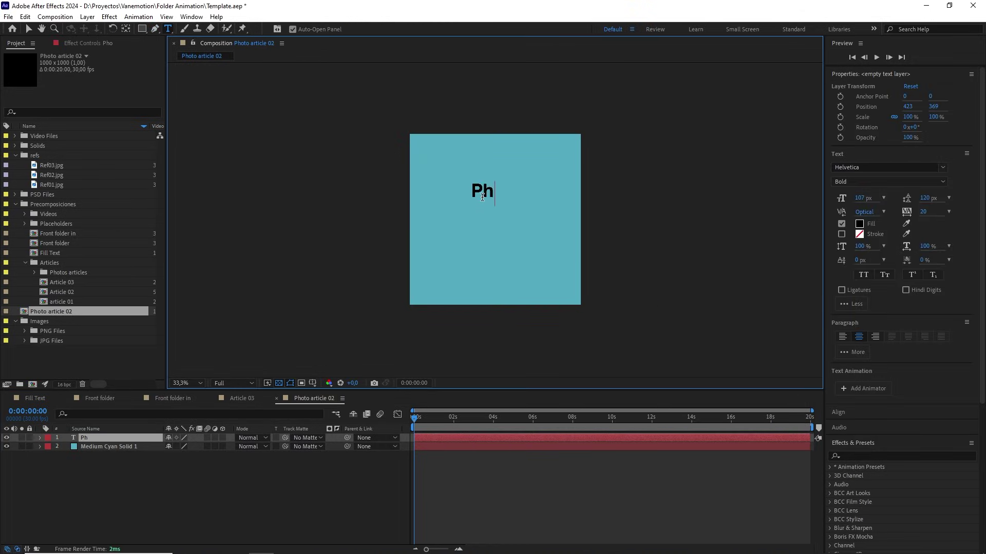
text(oto article)
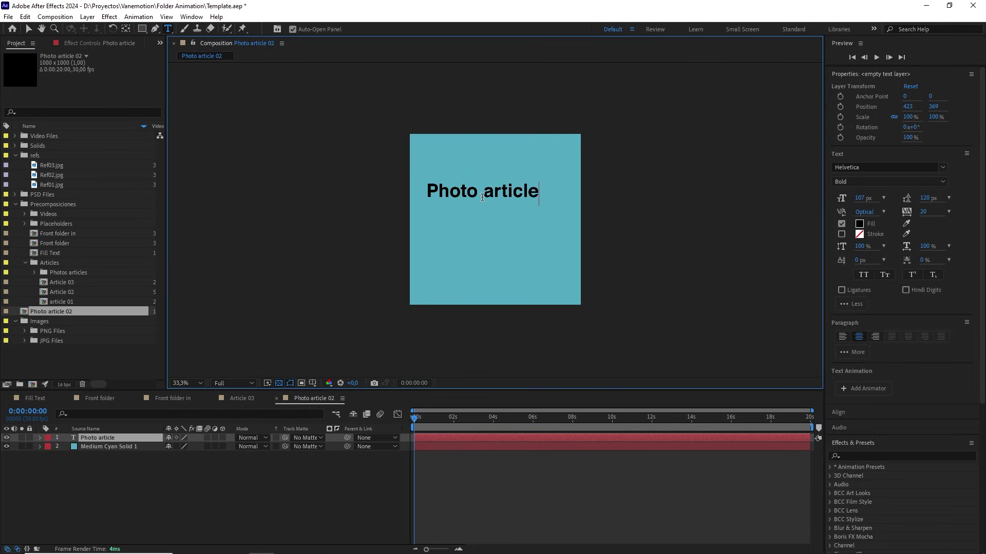
text( 02)
key(Escape)
Step: Center the anchor point of the "Photo article 02" text and place the layer in the middle of the composition
click(158, 436)
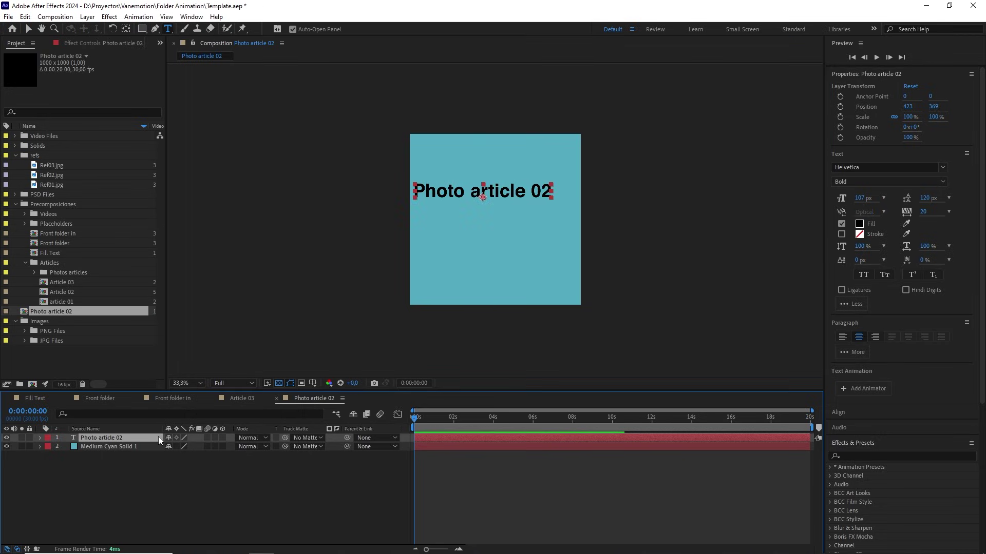
key(ctrl+alt+Home)
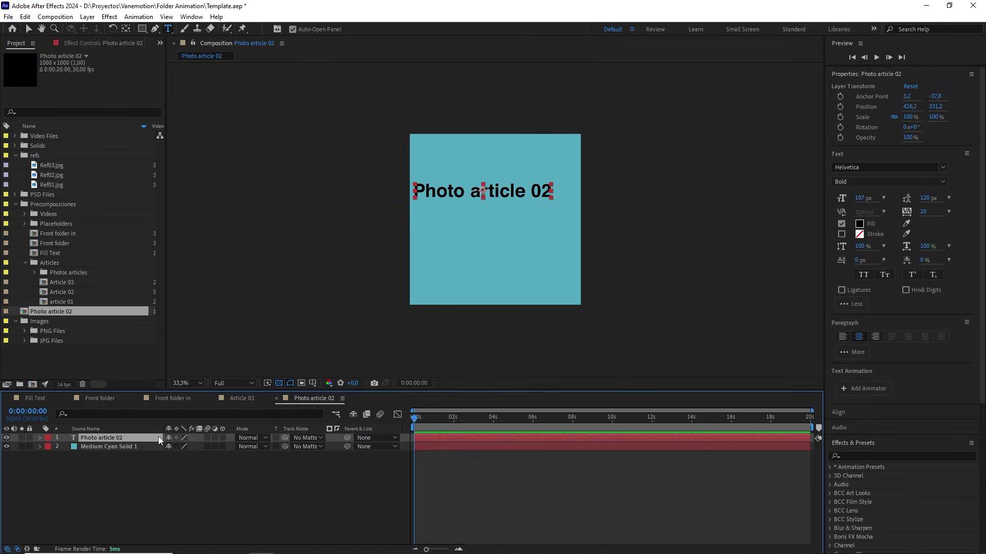
key(ctrl+Home)
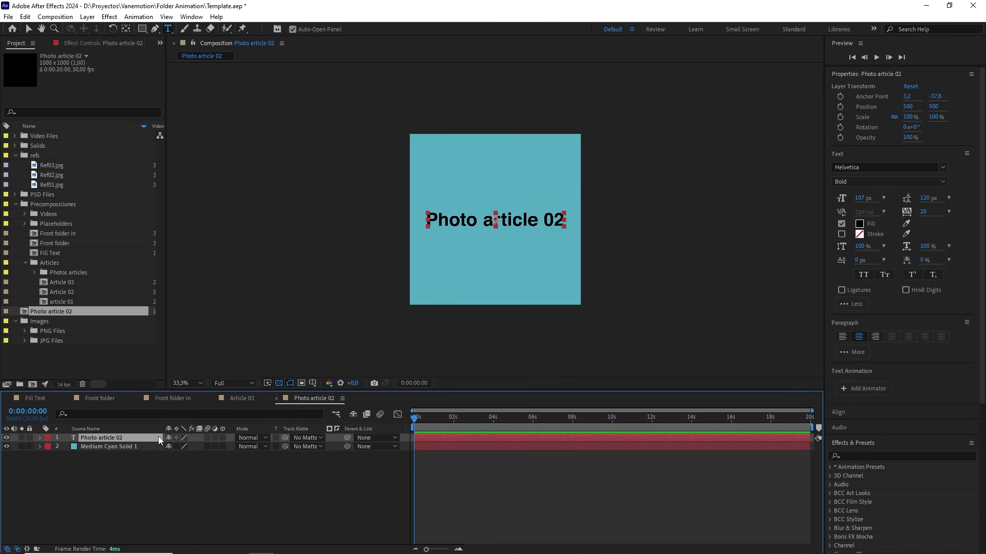
Step: Add Photo article 02 to the Article 03 composition as the top layer and place it below the headline line on the paper's right half
click(245, 399)
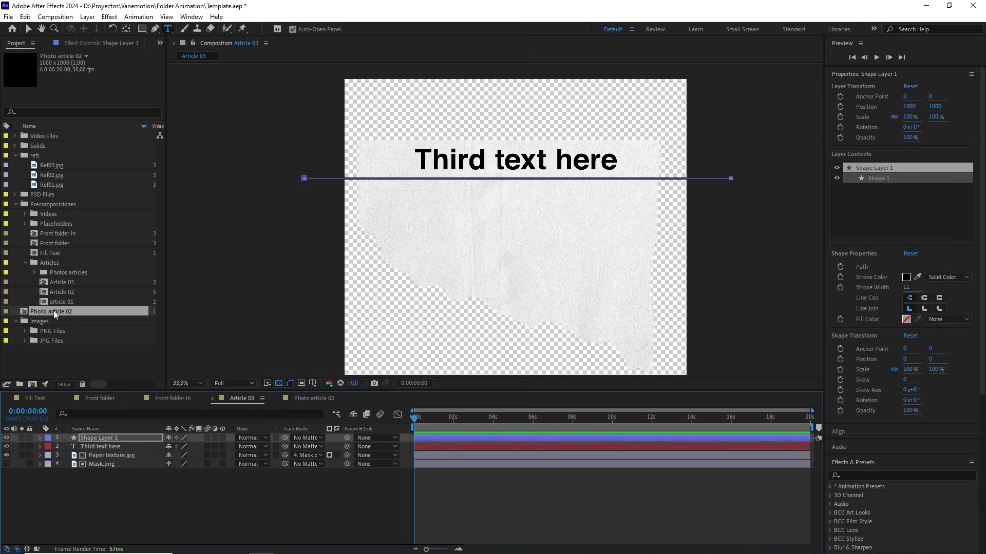
drag(55, 316, 92, 436)
key(v)
drag(534, 256, 532, 232)
key(h)
key(v)
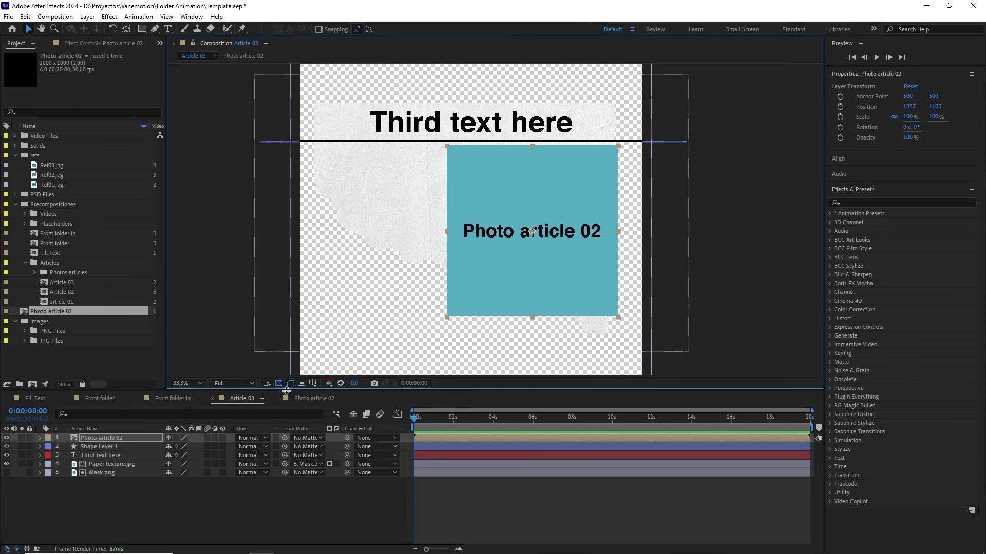
Step: Scale the Photo article 02 layer to 115%, extend it past the paper's right edge and use Mask.png as its track matte
click(279, 384)
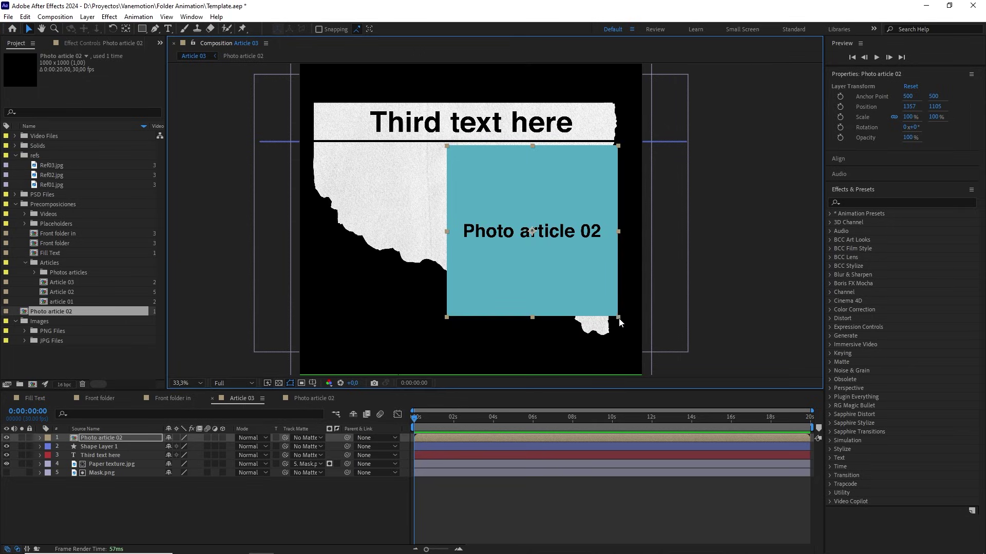
drag(618, 318, 631, 330)
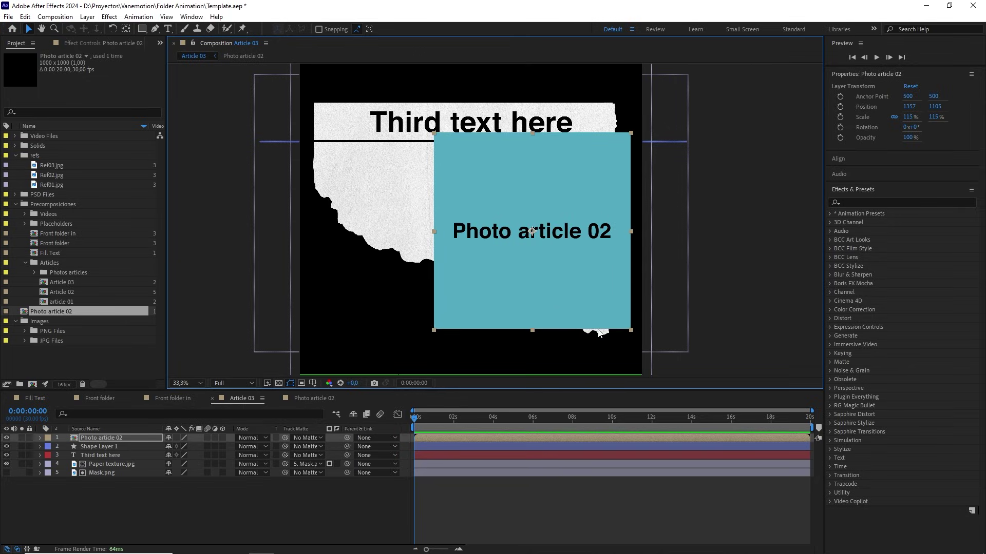
drag(583, 268, 589, 286)
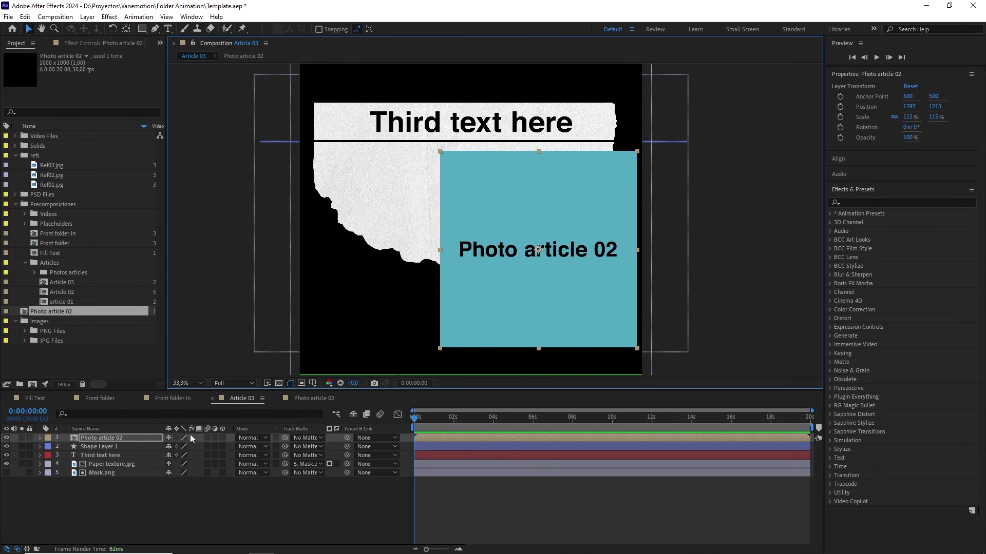
drag(287, 438, 112, 473)
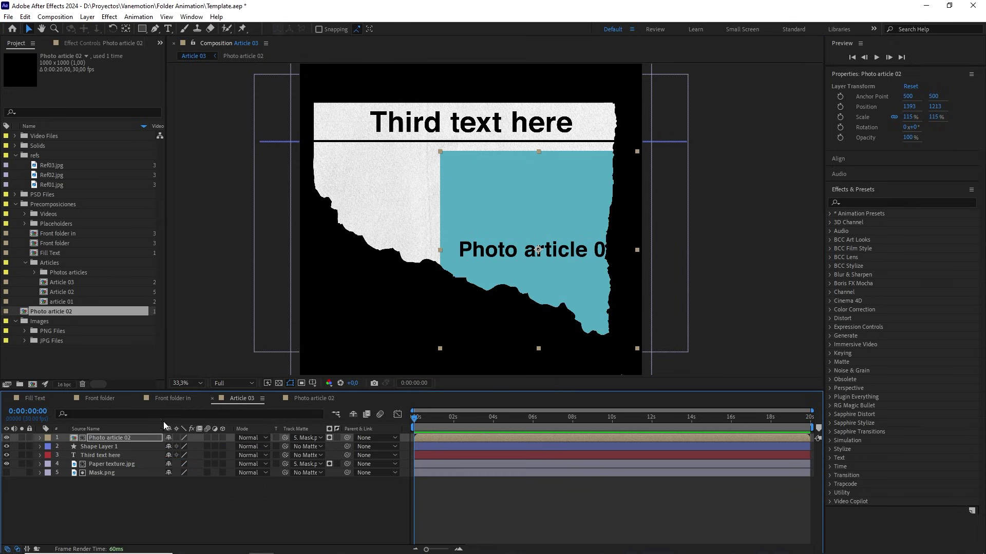
Step: Copy the paragraph from the Fill Text composition into a new text box left of the photo placeholder in Article 03
click(39, 399)
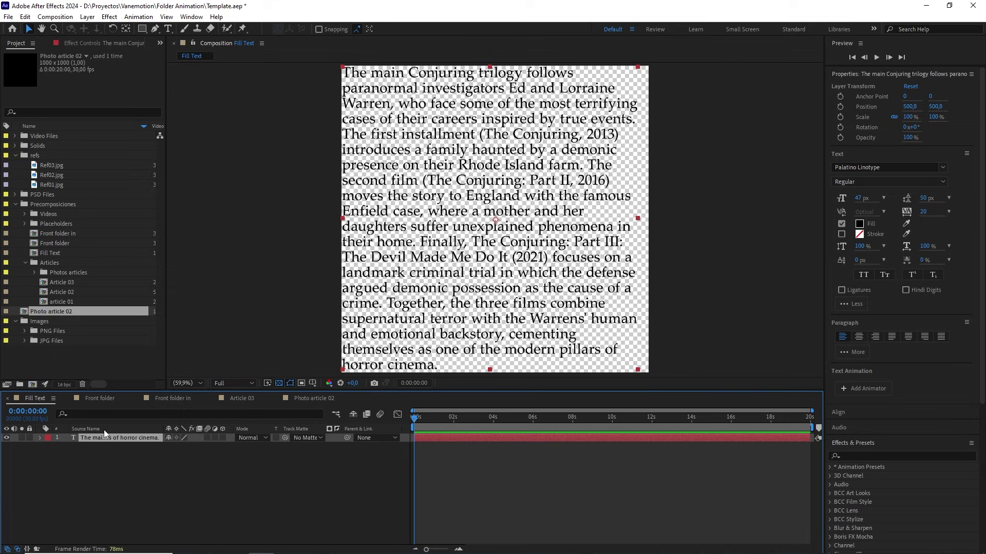
double_click(109, 438)
key(ctrl+c)
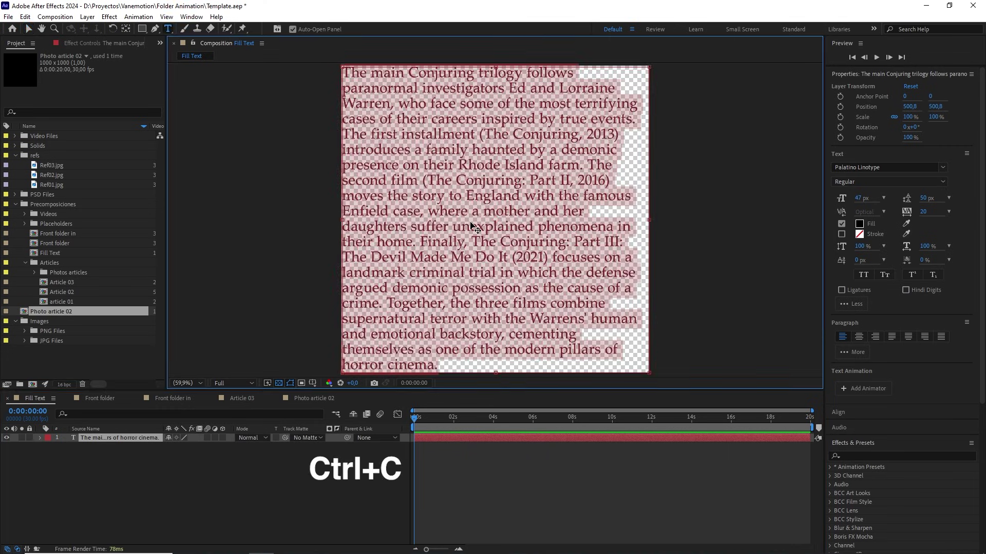
click(314, 398)
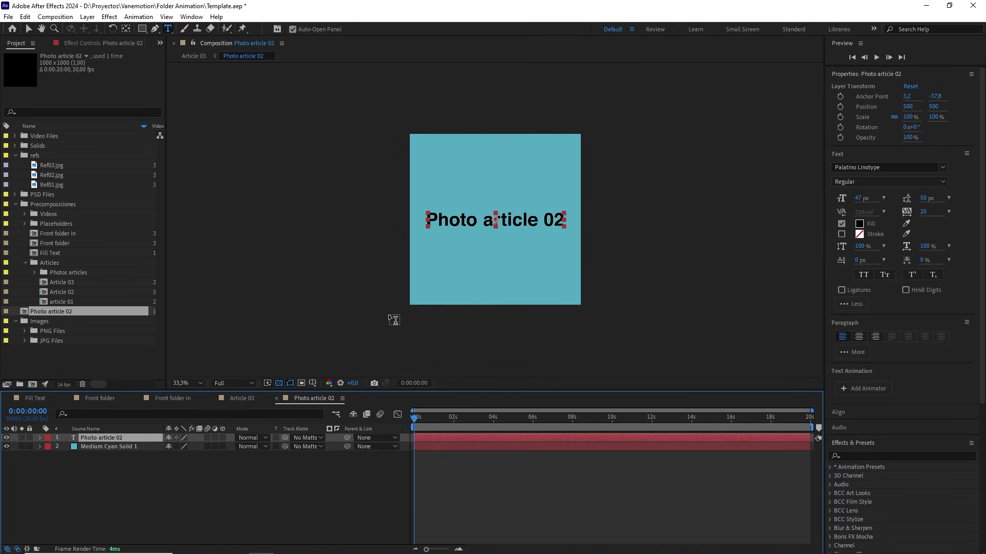
click(257, 400)
scroll(393, 255, down, 1)
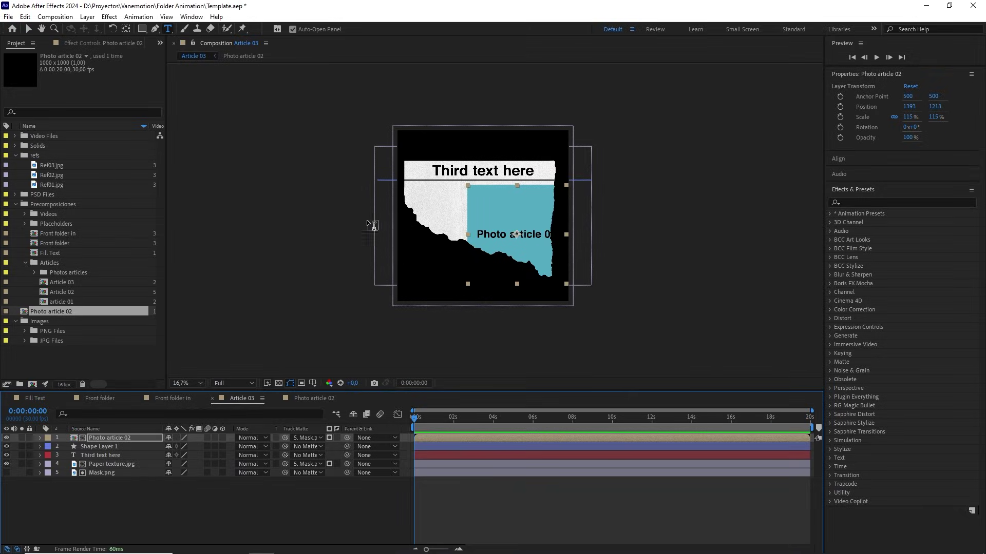
drag(344, 186, 464, 295)
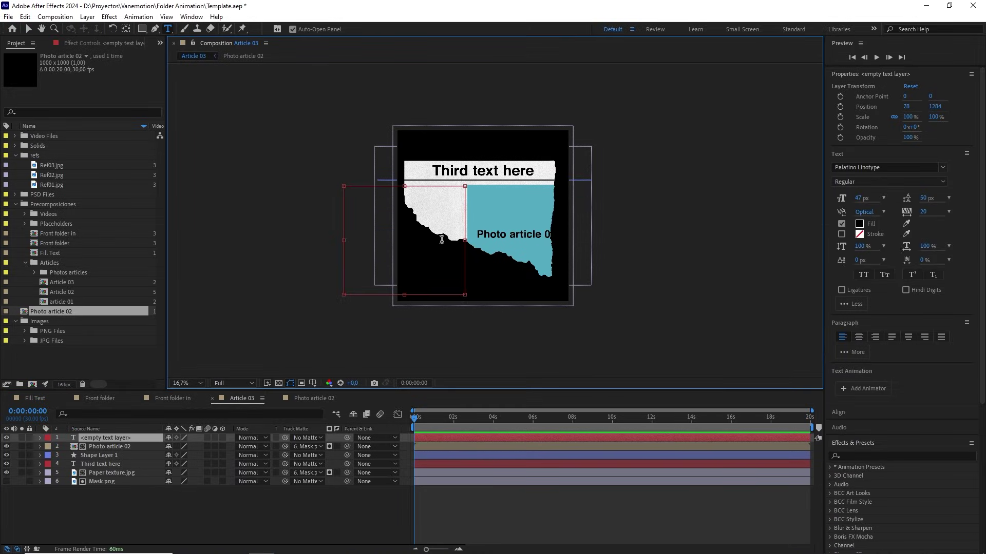
key(ctrl+v)
scroll(467, 223, up, 1)
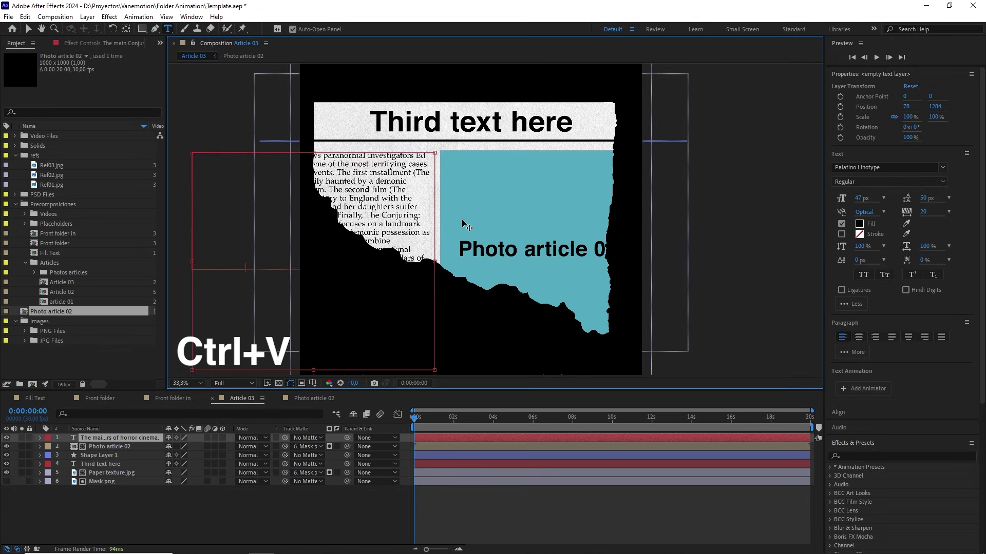
Step: Set the pasted paragraph's font size to 57 px and leading to 59 px, and align it right
double_click(144, 438)
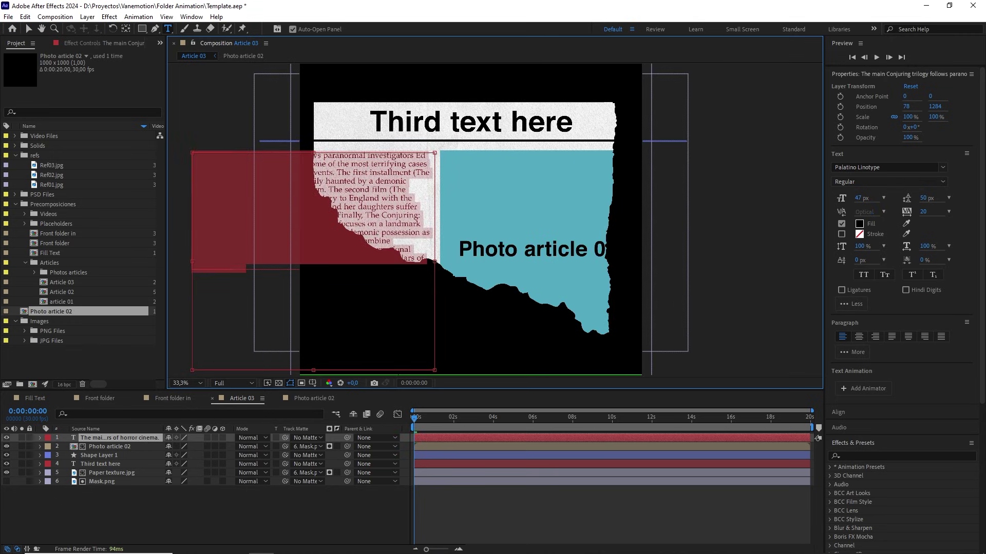
click(858, 197)
key(shift+Up)
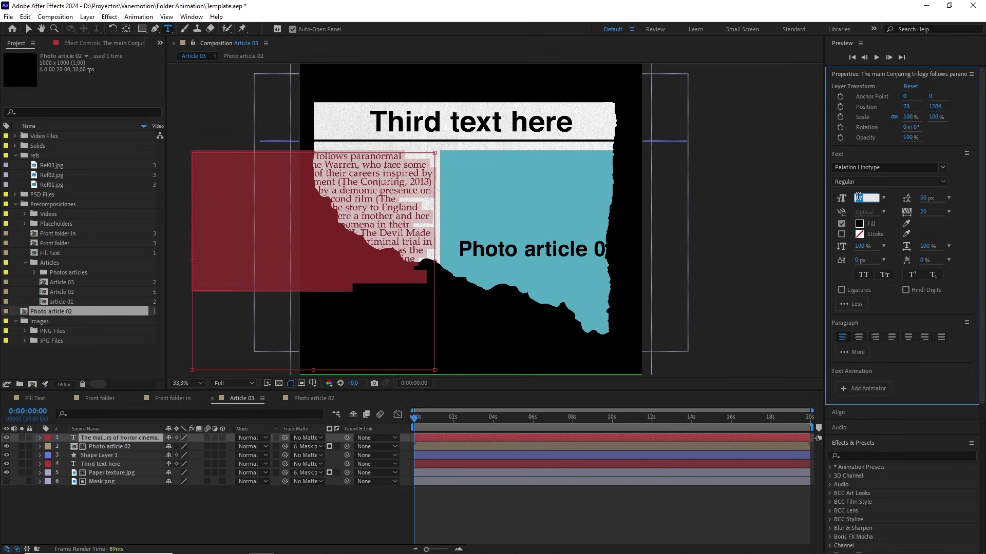
click(925, 197)
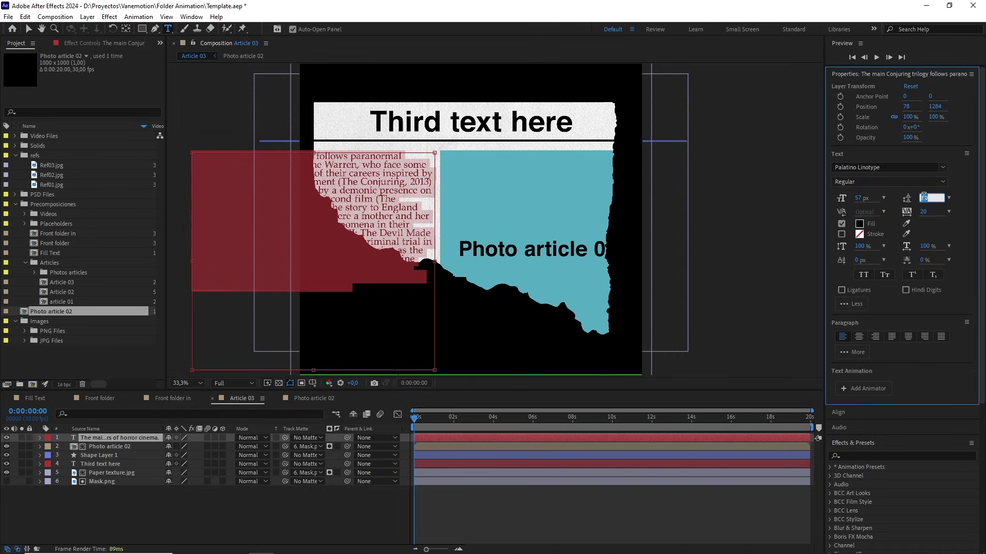
key(shift+Up)
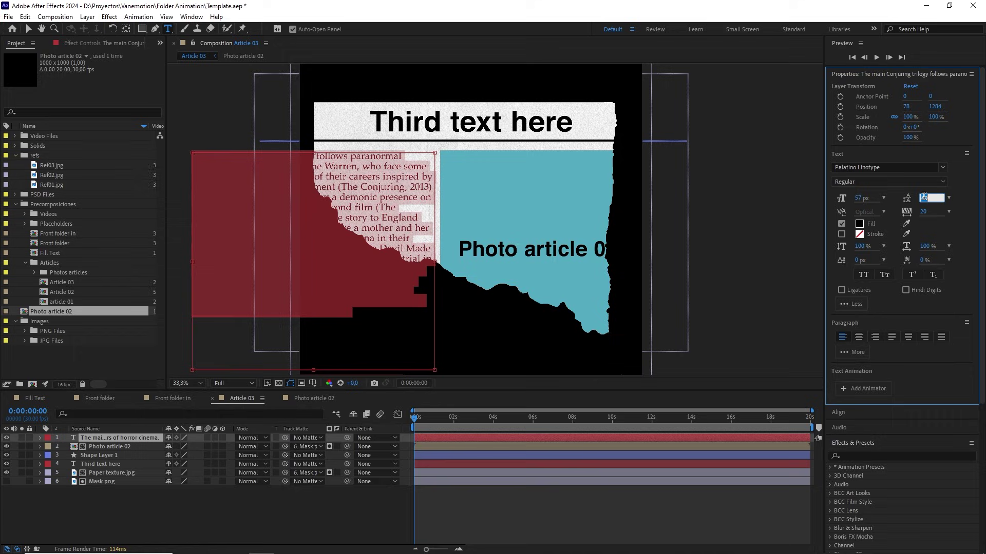
key(Down)
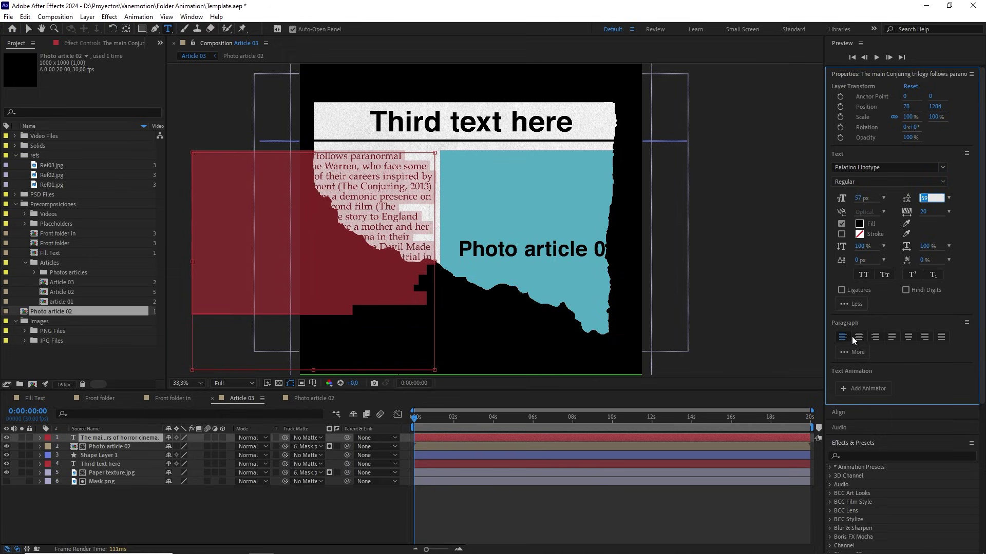
click(875, 337)
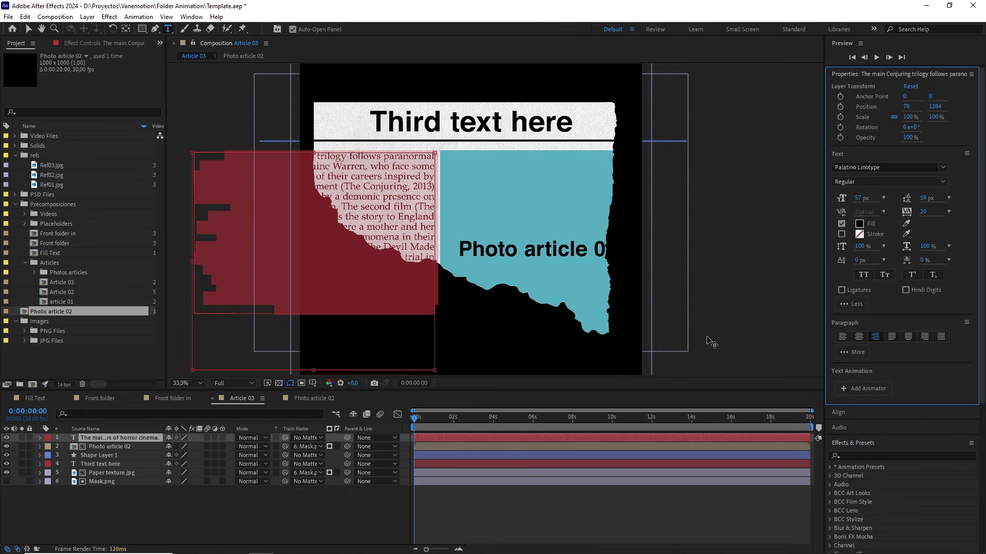
Step: Nudge the paragraph slightly up and left to about 69, 1279, and use Mask.png as its track matte
scroll(568, 313, up, 3)
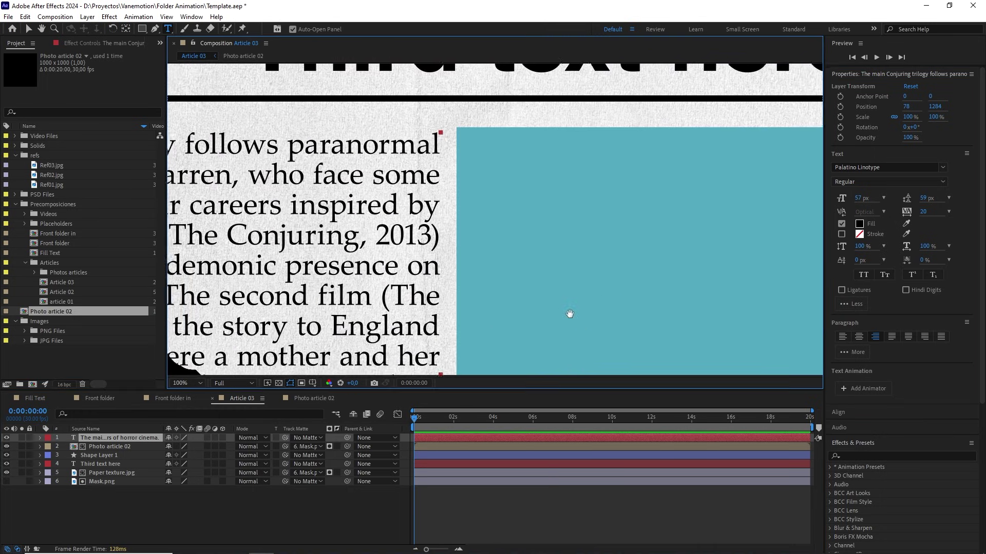
key(v)
drag(450, 234, 446, 231)
scroll(446, 231, down, 2)
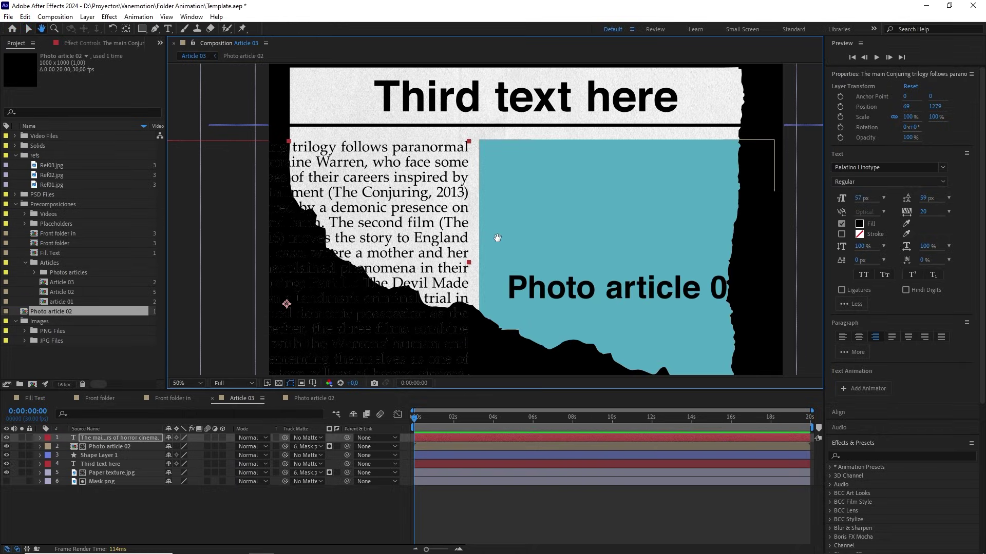
click(279, 383)
key(comma)
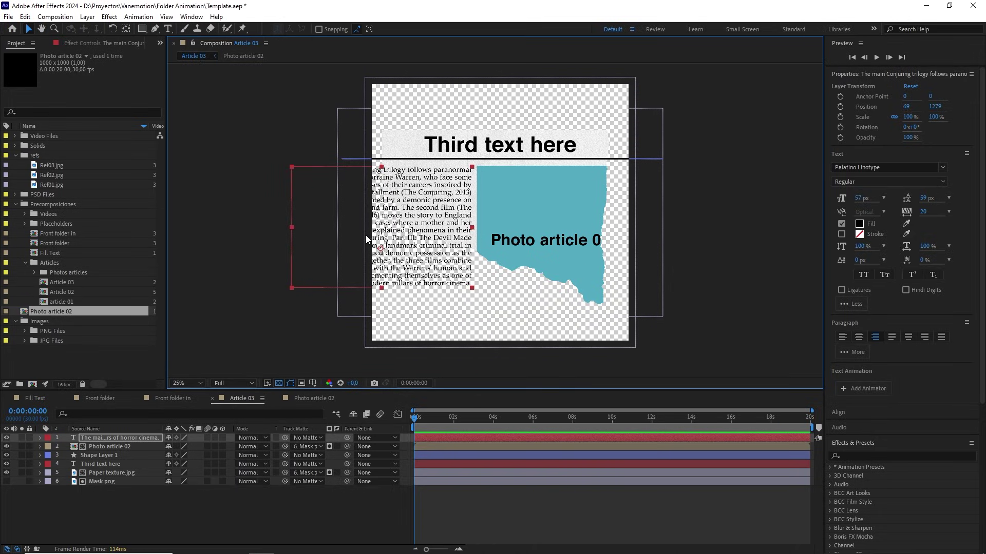
drag(286, 437, 106, 481)
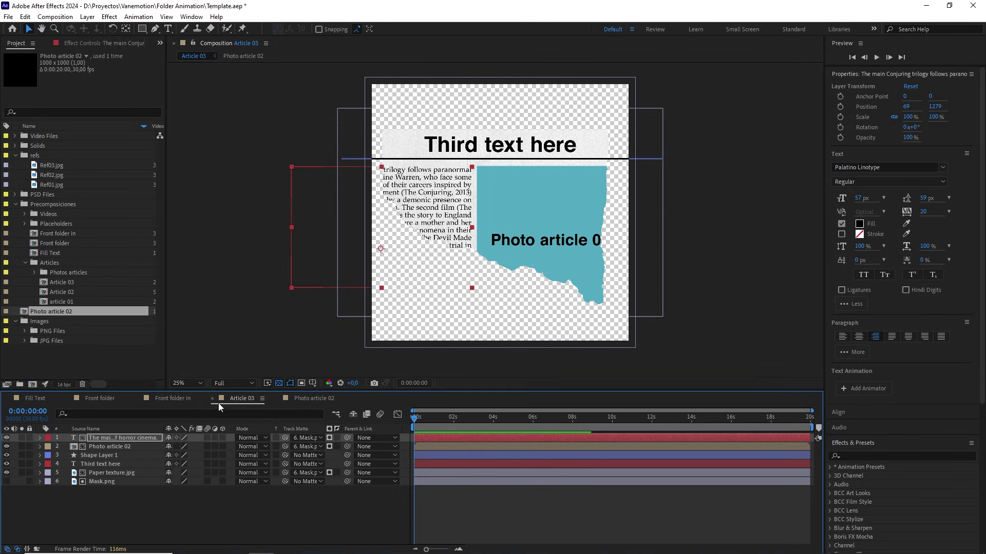
Step: Use Mask.png as the track matte for Shape Layer 1 so the headline line is trimmed to the paper's edges
click(676, 193)
scroll(677, 194, up, 2)
drag(660, 198, 459, 323)
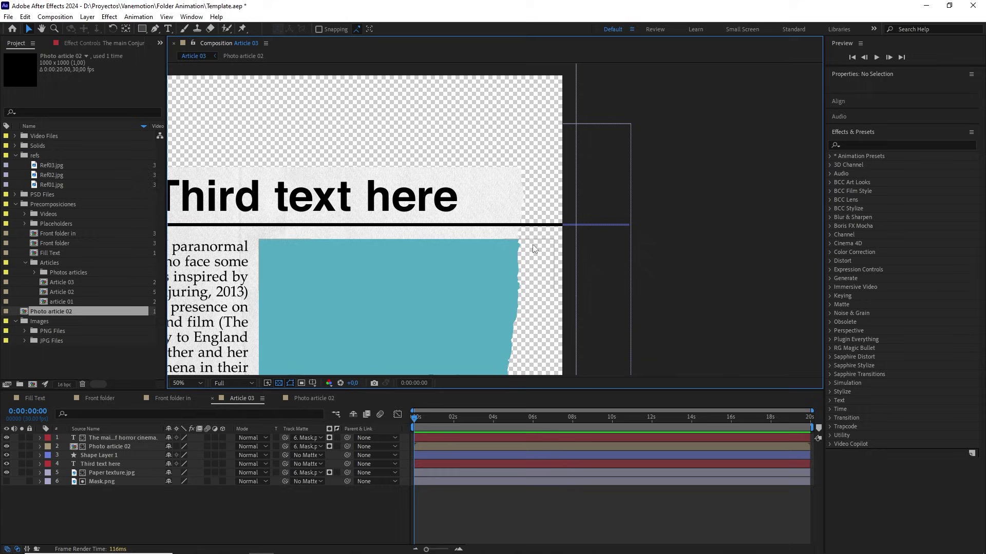
click(549, 227)
scroll(551, 230, down, 2)
drag(409, 291, 502, 264)
drag(286, 456, 104, 485)
click(159, 503)
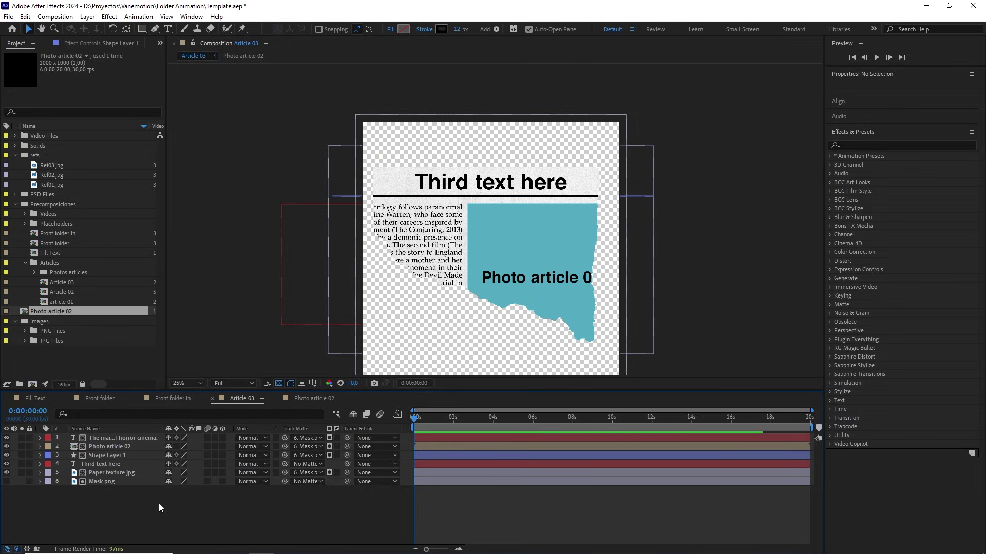
Step: Add Article 03 to the Front folder in composition as the top layer, above Ref02.jpg
click(171, 399)
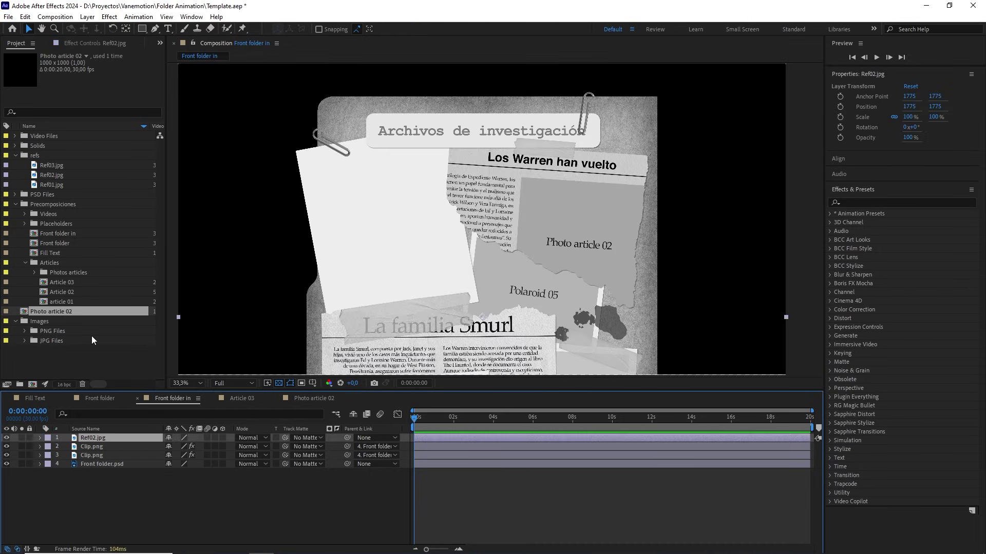
drag(73, 282, 103, 434)
scroll(464, 269, up, 3)
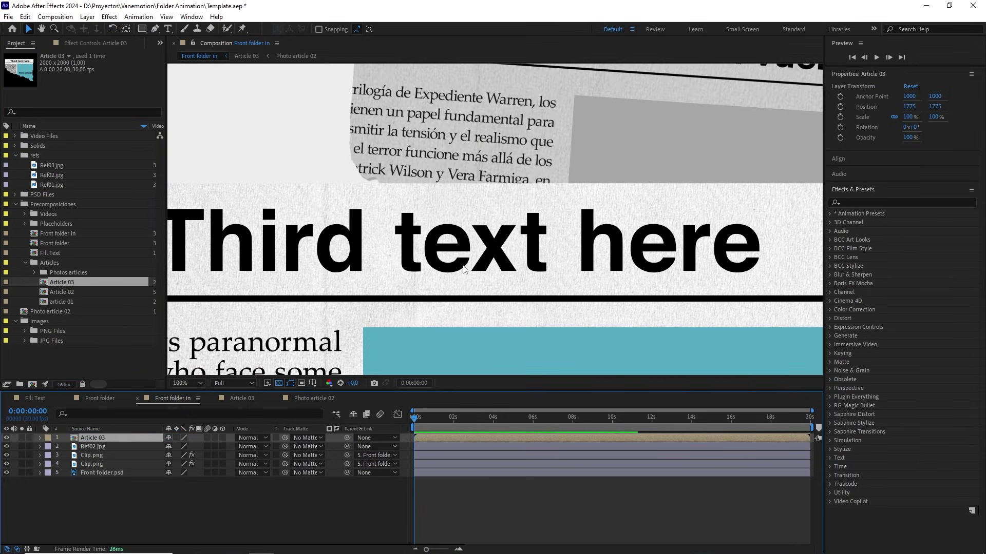
Step: Move the Article 03 layer's anchor point to the upper-right corner of its paper, at about 1830, 362
drag(708, 260, 400, 236)
scroll(400, 236, down, 1)
drag(424, 273, 429, 222)
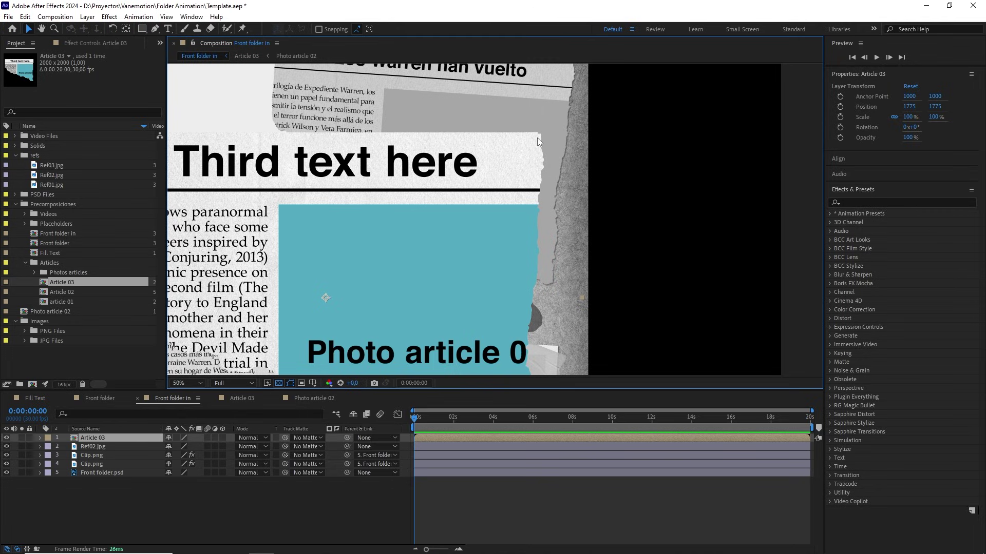
click(125, 29)
drag(335, 298, 538, 134)
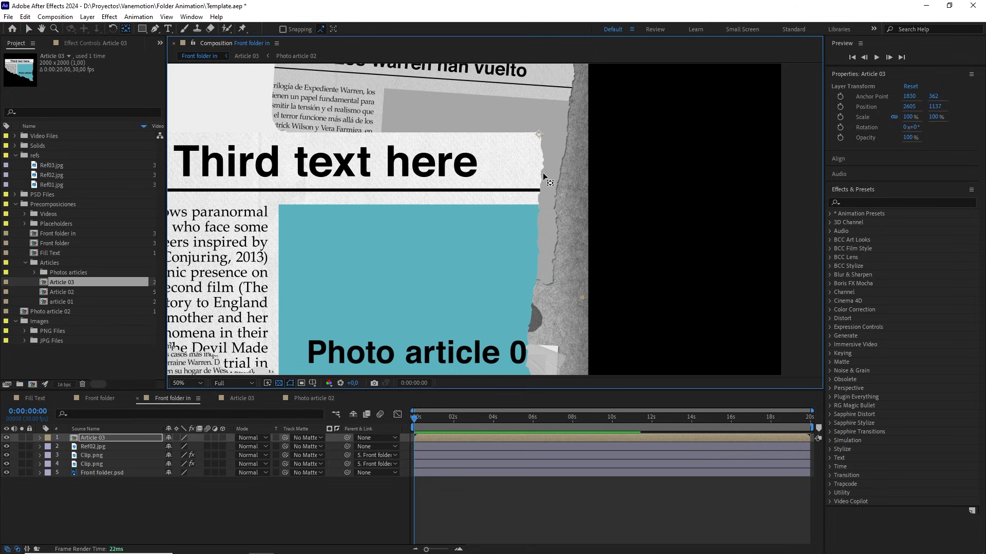
Step: Move Article 03 so its upper-right corner matches the reference article at about 2735.5, 836, and rotate it 4.4° clockwise
drag(537, 175, 479, 246)
scroll(529, 268, up, 2)
key(v)
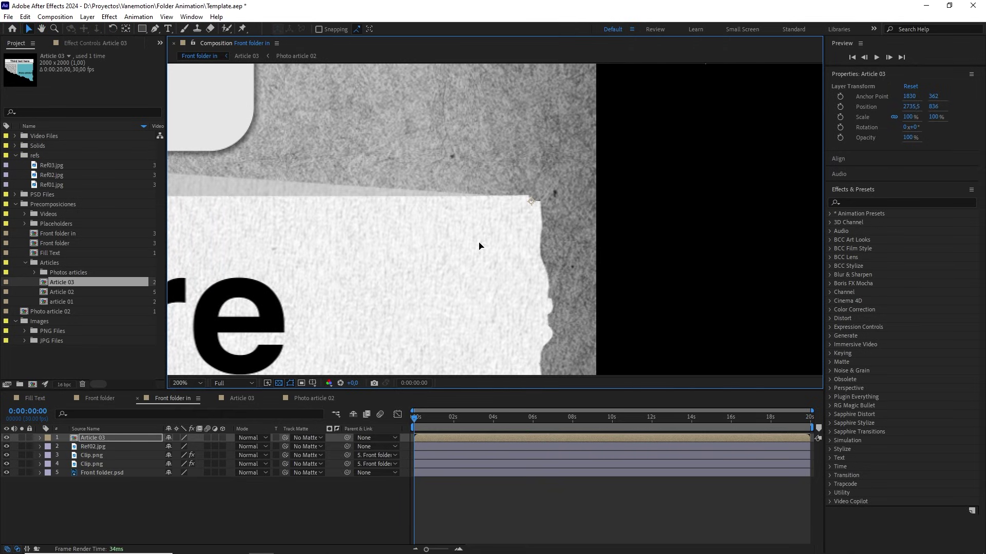
scroll(479, 245, down, 4)
drag(312, 288, 404, 309)
key(w)
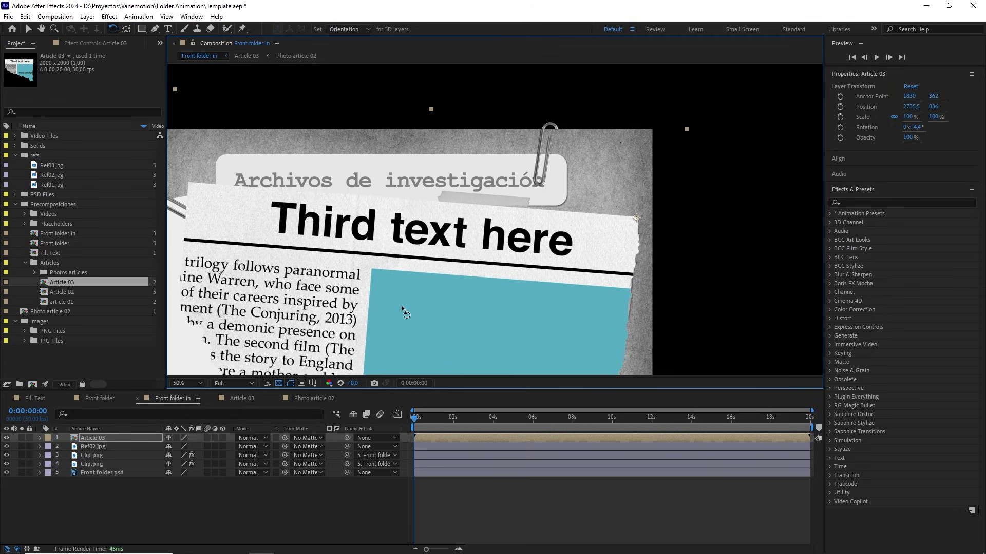
Step: Set the Article 03 layer's scale to 68% to match the article in Ref02.jpg
key(s)
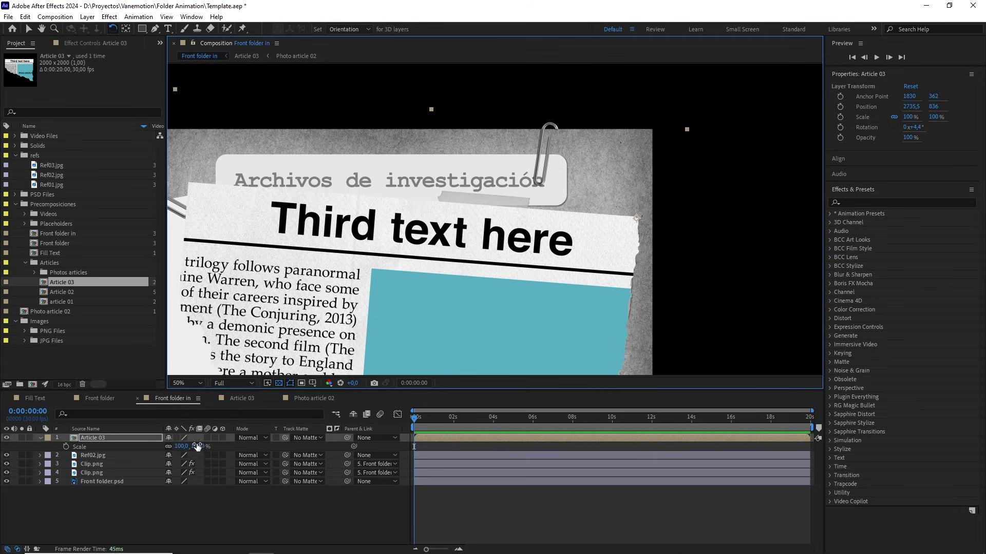
click(198, 447)
key(shift+Down)
key(shift+Down)
key(shift+Down)
key(shift+Down)
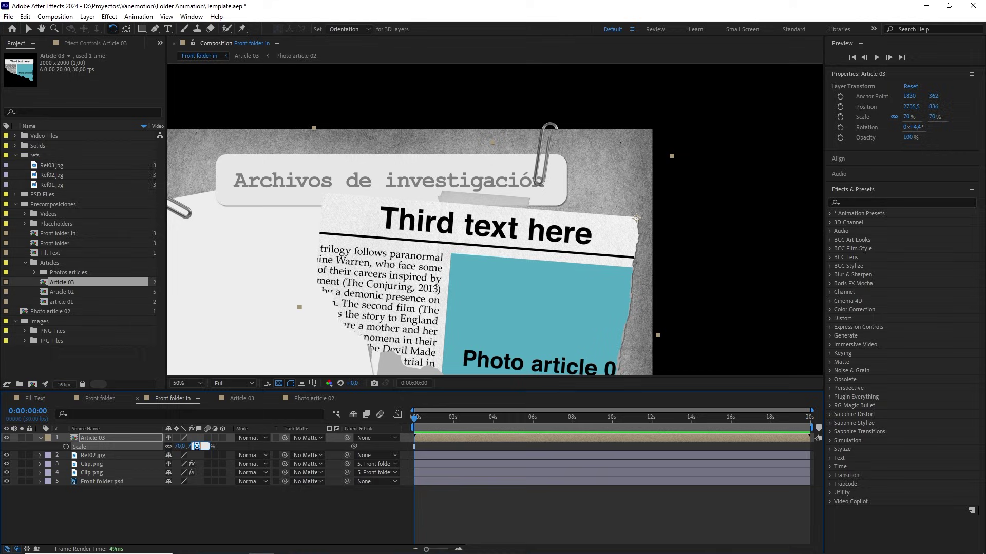
key(Up)
key(Up)
key(Up)
key(Up)
key(Up)
key(Up)
key(Up)
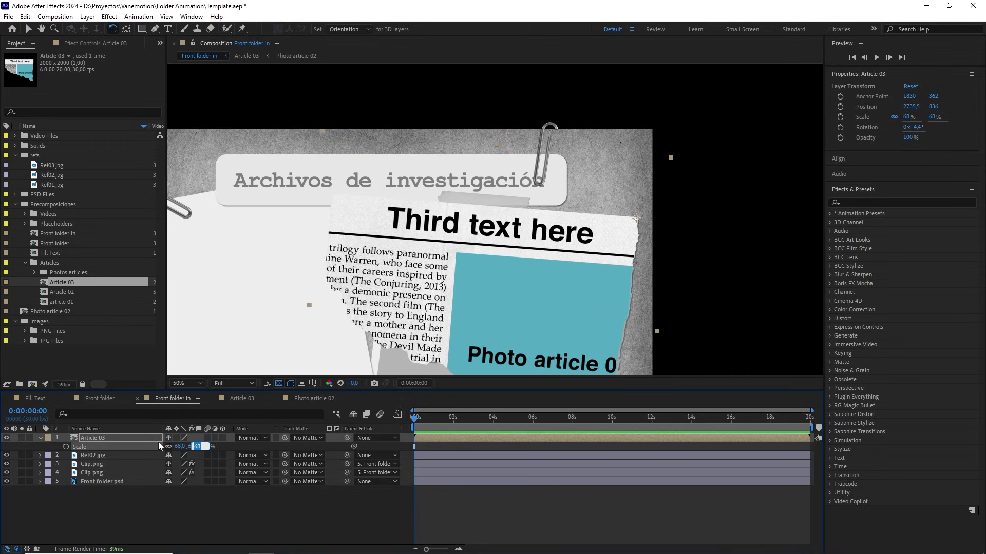
click(147, 441)
scroll(447, 322, down, 2)
drag(465, 314, 465, 297)
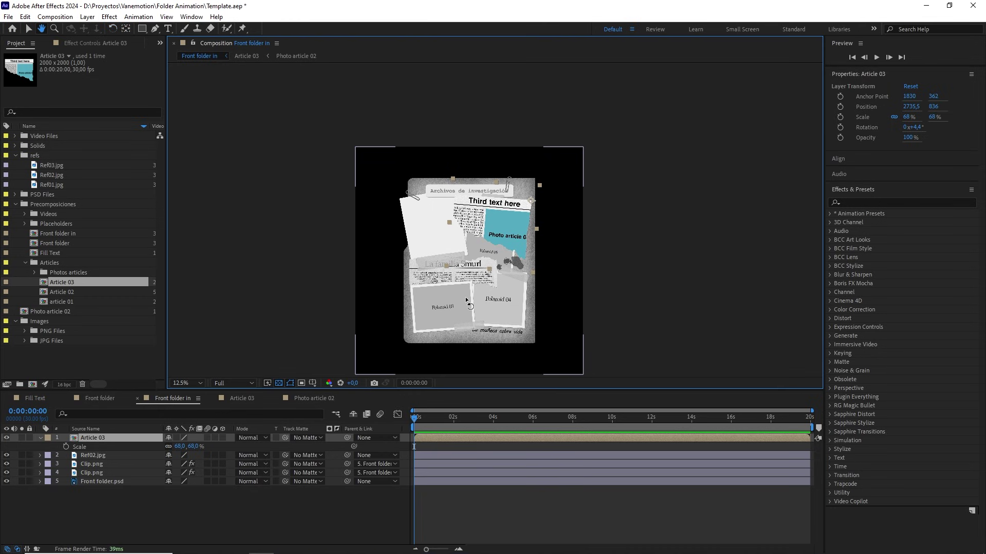
scroll(465, 287, up, 1)
drag(465, 254, 481, 203)
click(110, 375)
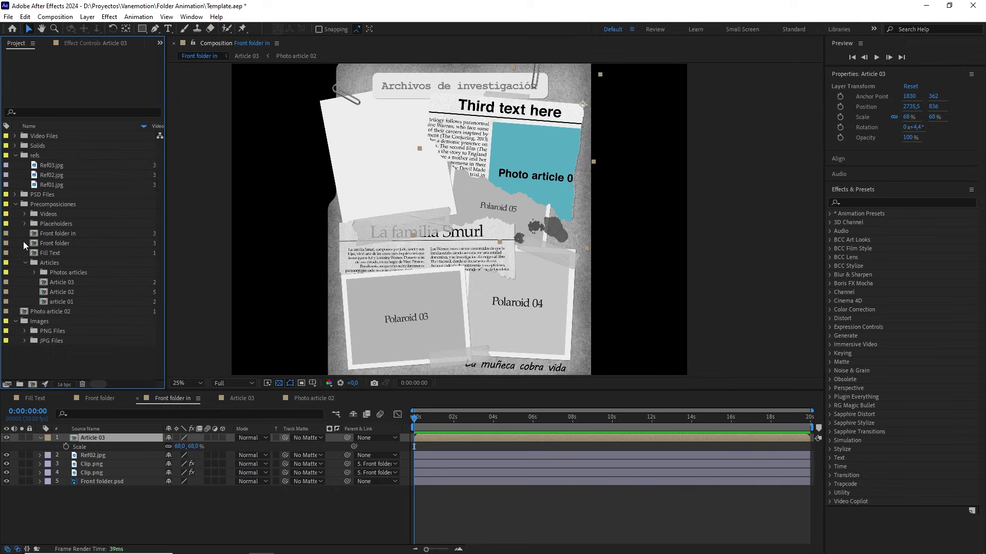
Step: Duplicate the Placeholder 01 composition and add the copy to Front folder in as the top layer, above Article 03
click(24, 224)
click(59, 243)
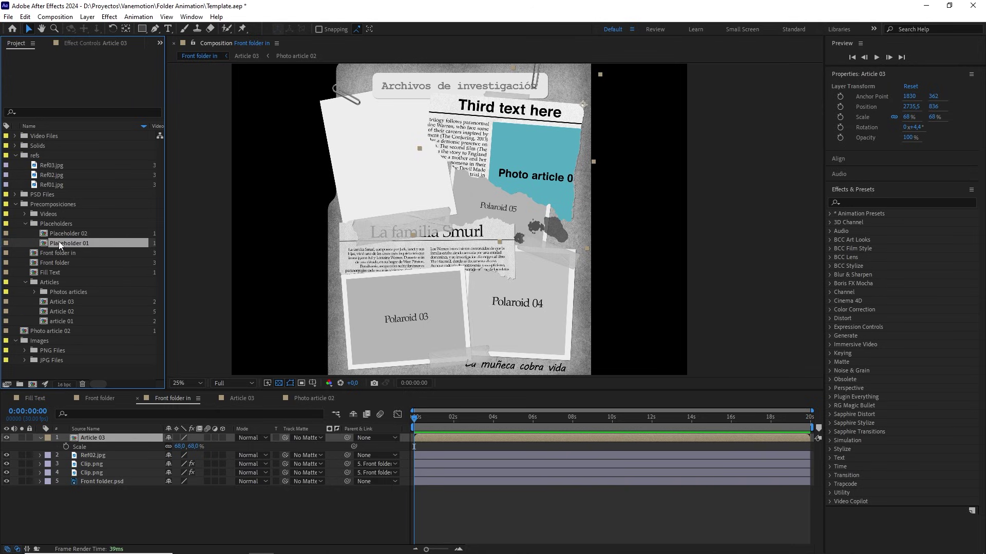
key(ctrl+d)
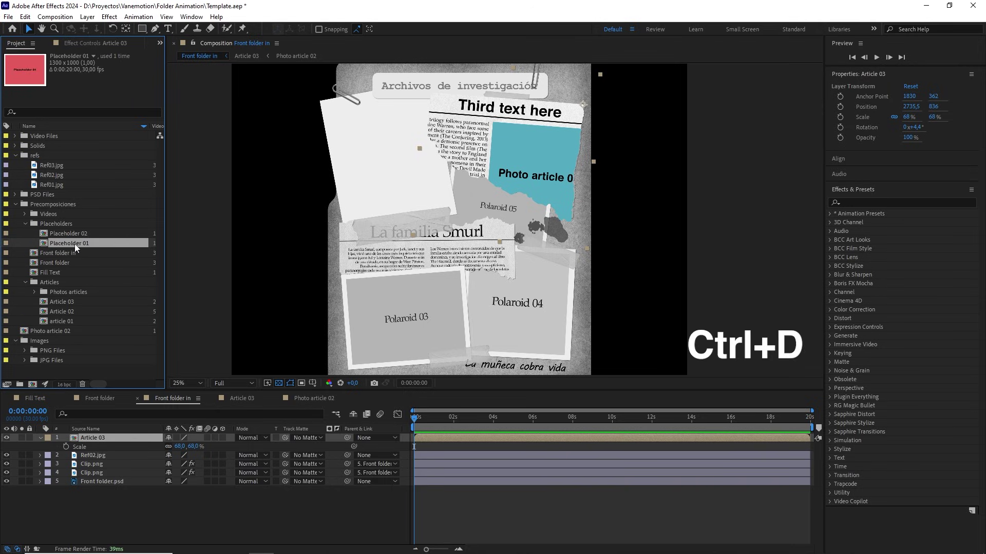
drag(69, 234, 106, 436)
Step: Move the Placeholder 03 layer's anchor point to its lower-left corner at 0, 1000
drag(453, 260, 484, 174)
scroll(457, 241, up, 2)
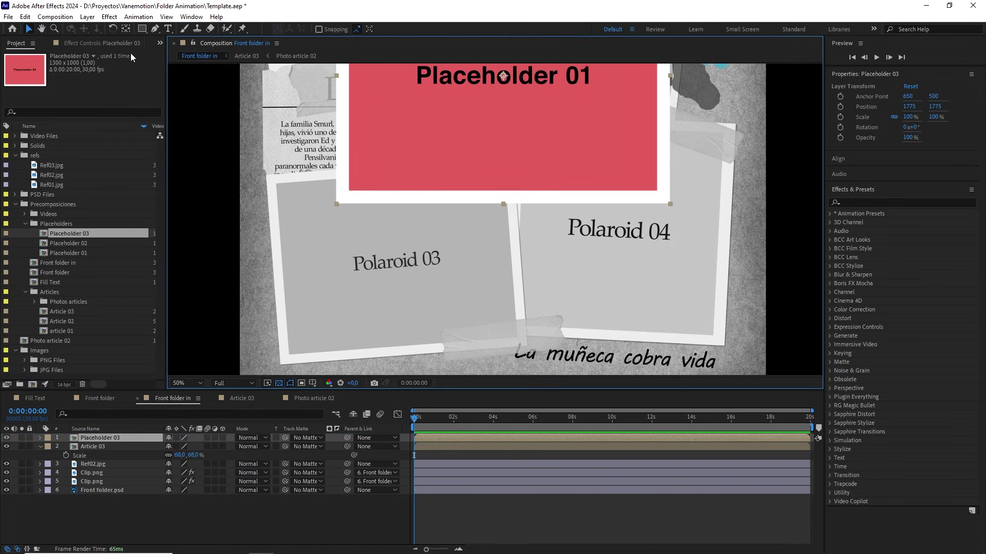
click(126, 29)
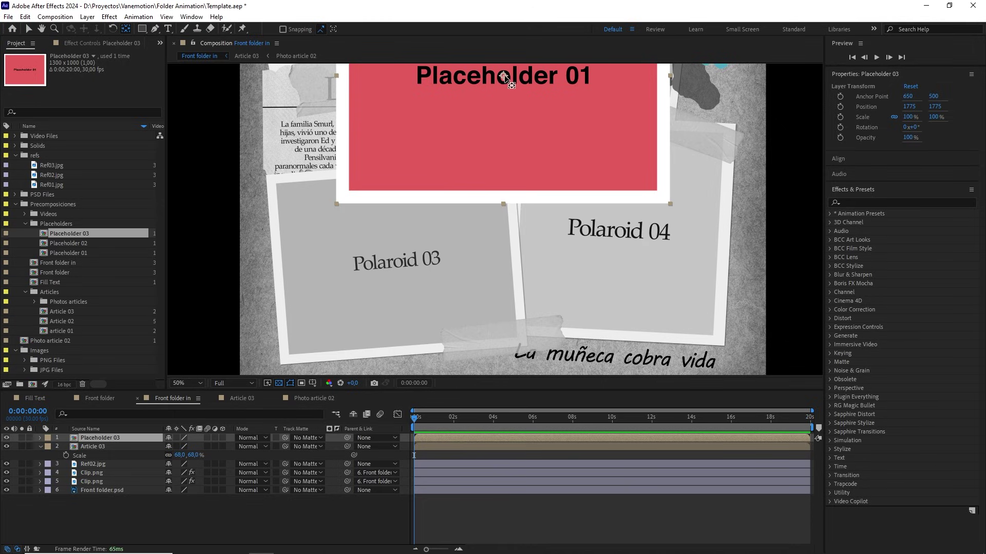
drag(504, 77, 467, 106)
drag(424, 144, 535, 110)
Step: Move Placeholder 03 so its lower-left corner matches the Polaroid 03 reference at about 911, 2902, and rotate it about 4.8° counterclockwise
key(v)
scroll(336, 291, up, 1)
drag(474, 130, 379, 281)
scroll(420, 247, down, 1)
scroll(416, 257, up, 2)
key(w)
Step: Set the Placeholder 03 layer's scale to 75% to match the Polaroid 03 frame
key(s)
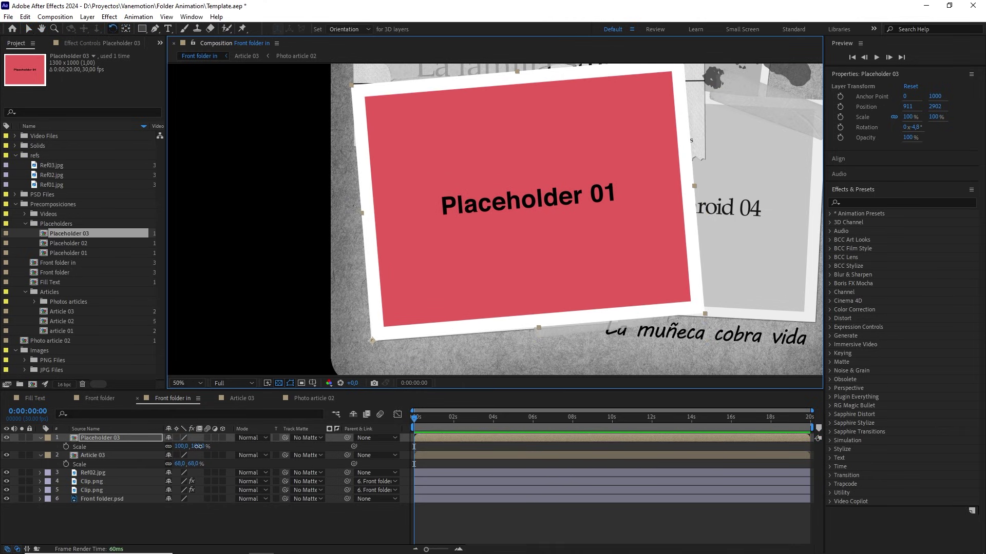
click(198, 447)
text(9075)
key(Tab)
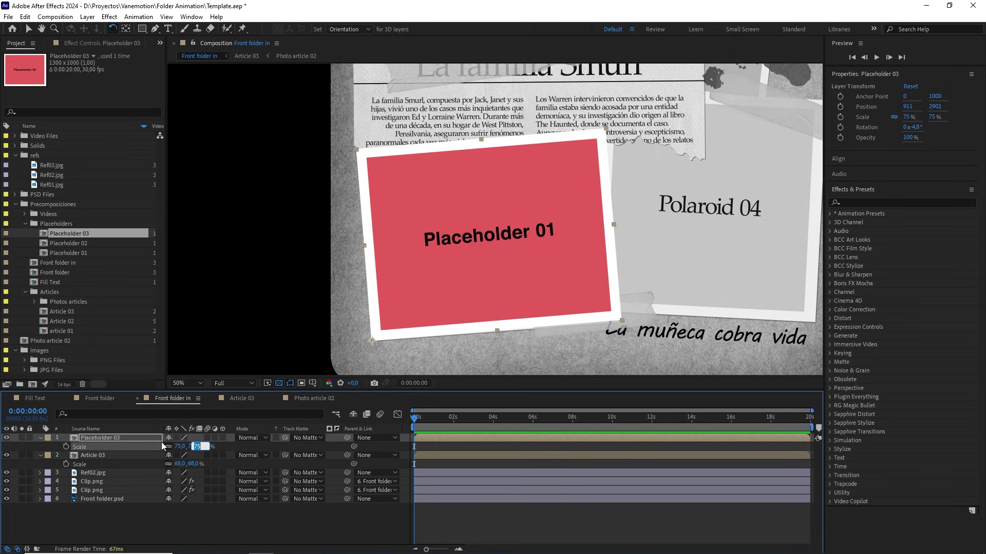
click(140, 439)
scroll(462, 303, down, 2)
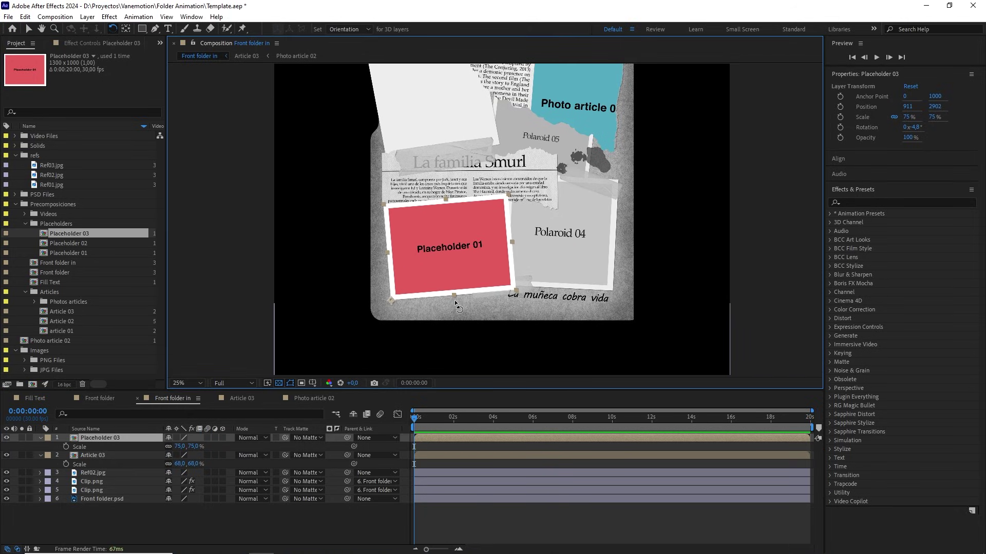
key(v)
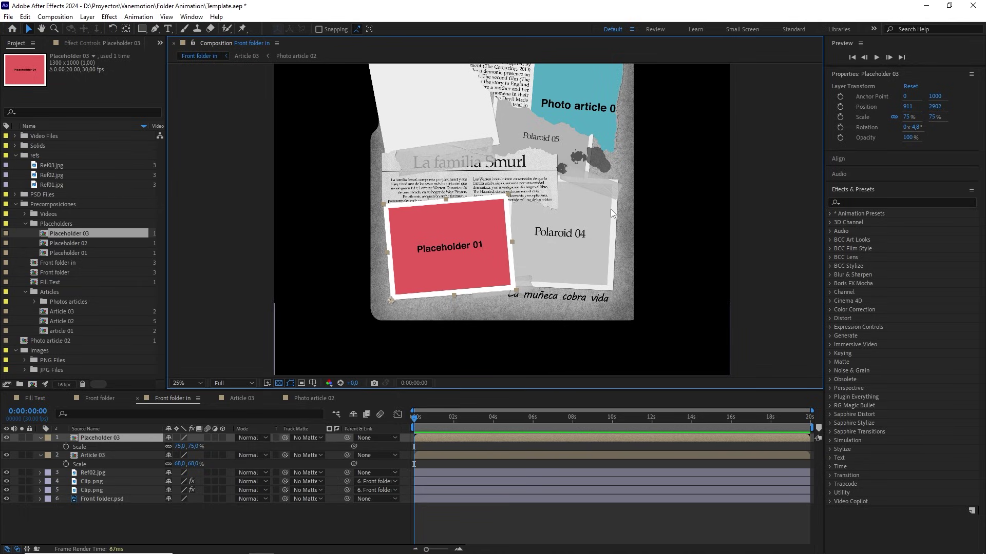
Step: Duplicate the Placeholder 02 composition and add the copy to Front folder in as the top layer, above Placeholder 03
click(70, 245)
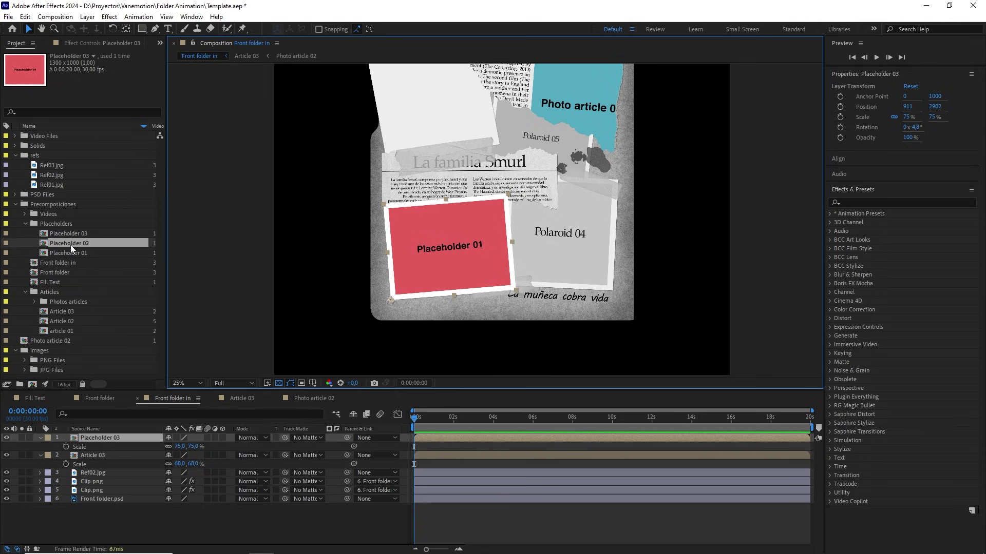
key(ctrl+d)
drag(69, 234, 103, 437)
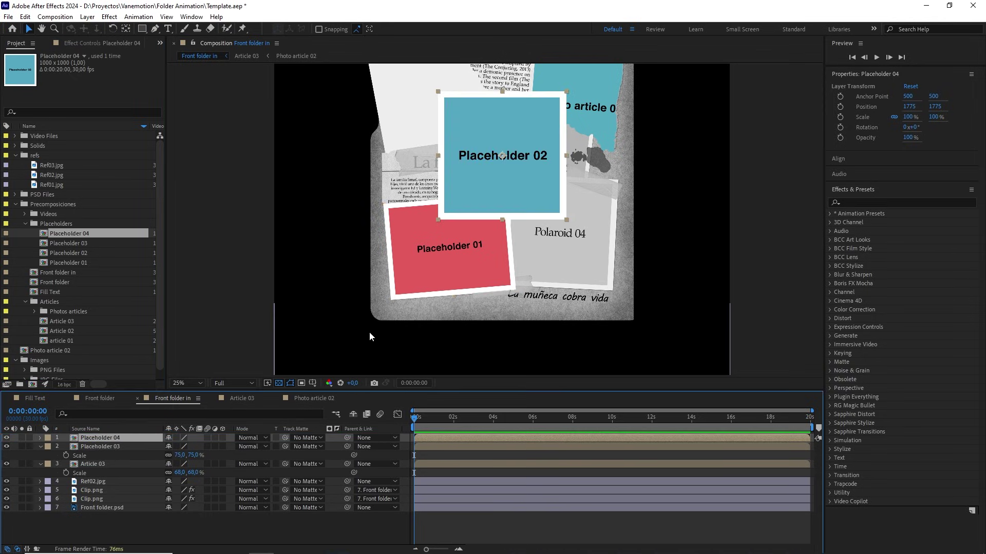
Step: Move the Placeholder 04 layer's anchor point to its lower-right corner at 1000, 1000
scroll(615, 143, up, 2)
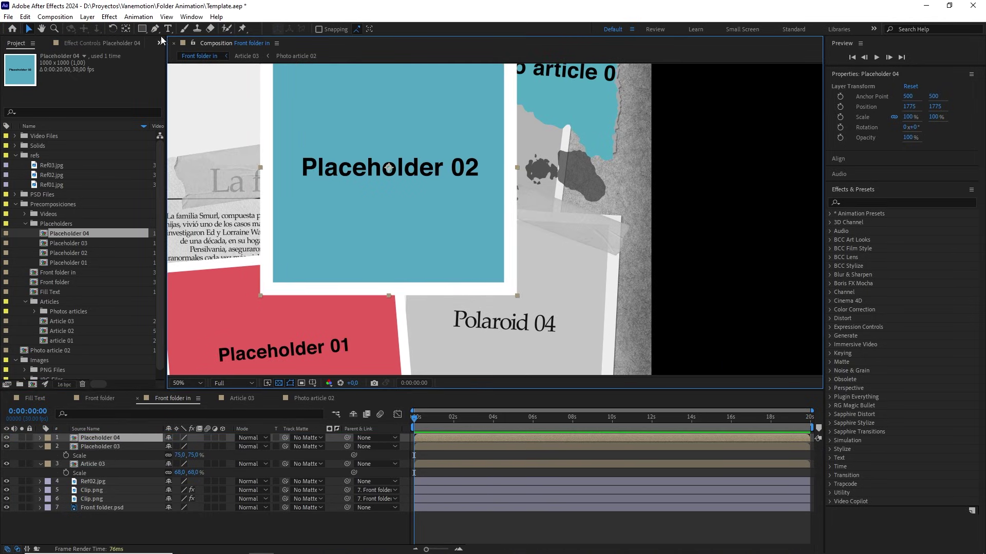
click(125, 29)
drag(390, 168, 517, 297)
drag(588, 336, 540, 207)
Step: Move Placeholder 04 so its lower-right corner matches the Polaroid 04 reference at about 2637, 2831, and rotate it 3.1° clockwise
key(v)
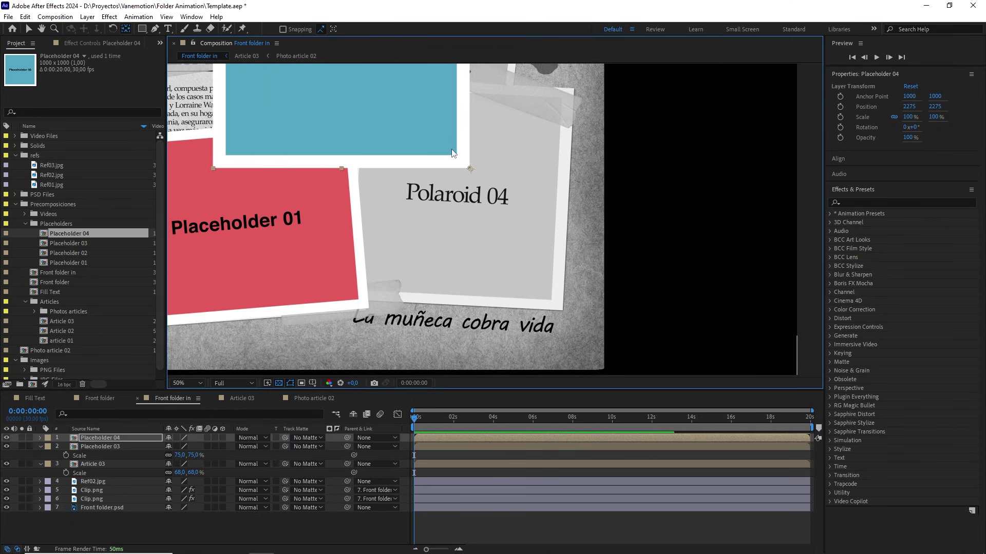
drag(450, 149, 512, 192)
scroll(534, 285, up, 1)
scroll(512, 193, down, 1)
drag(485, 148, 469, 275)
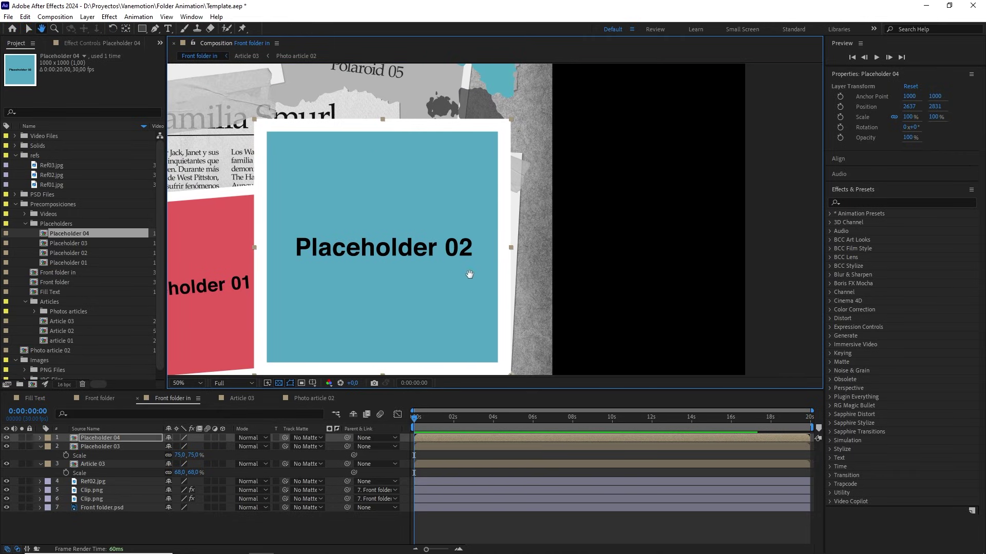
key(w)
drag(440, 215, 446, 202)
drag(381, 237, 436, 204)
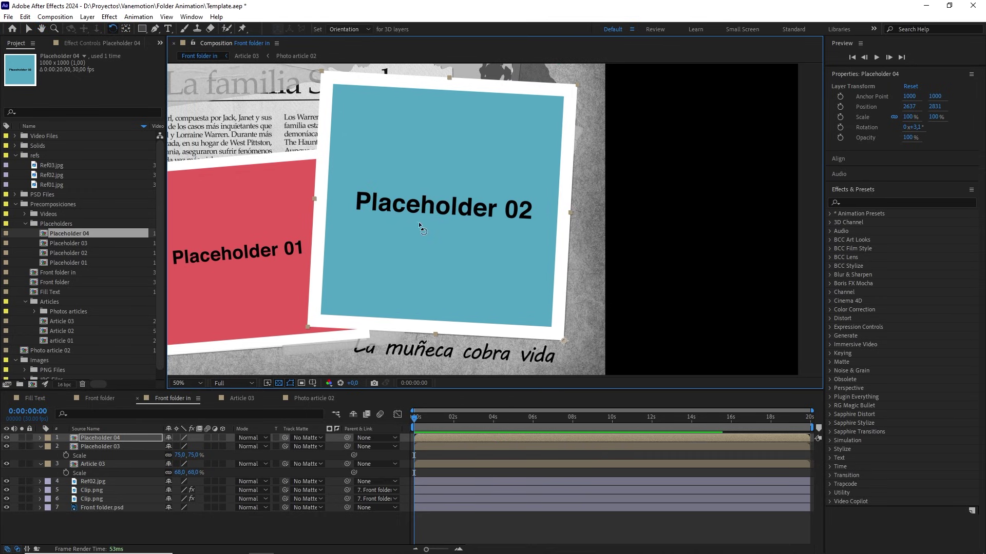
Step: Set the Placeholder 04 layer's scale to 88% to match the Polaroid 04 frame
key(s)
click(198, 447)
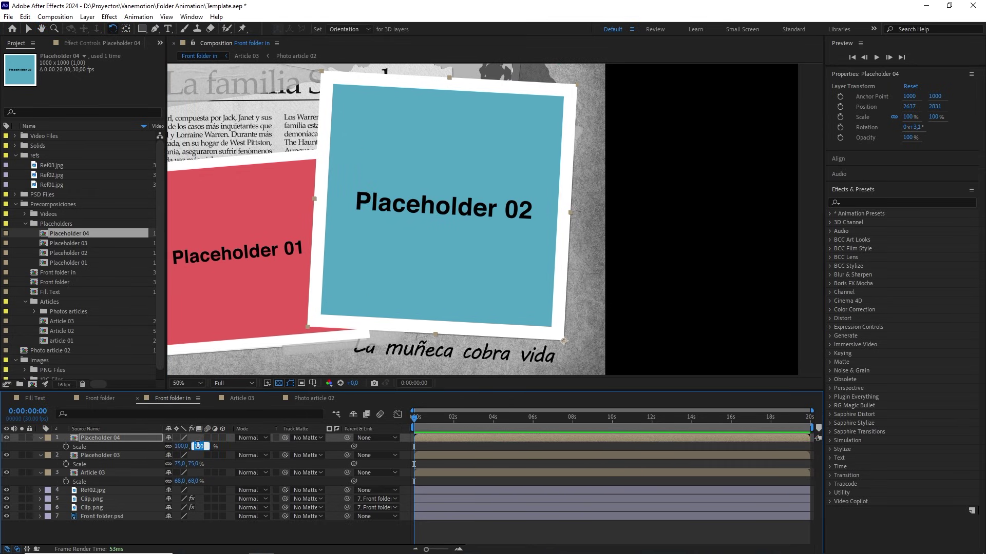
text(80)
key(Return)
key(Up)
key(Up)
key(Up)
key(Up)
key(Up)
key(Up)
key(Up)
key(Up)
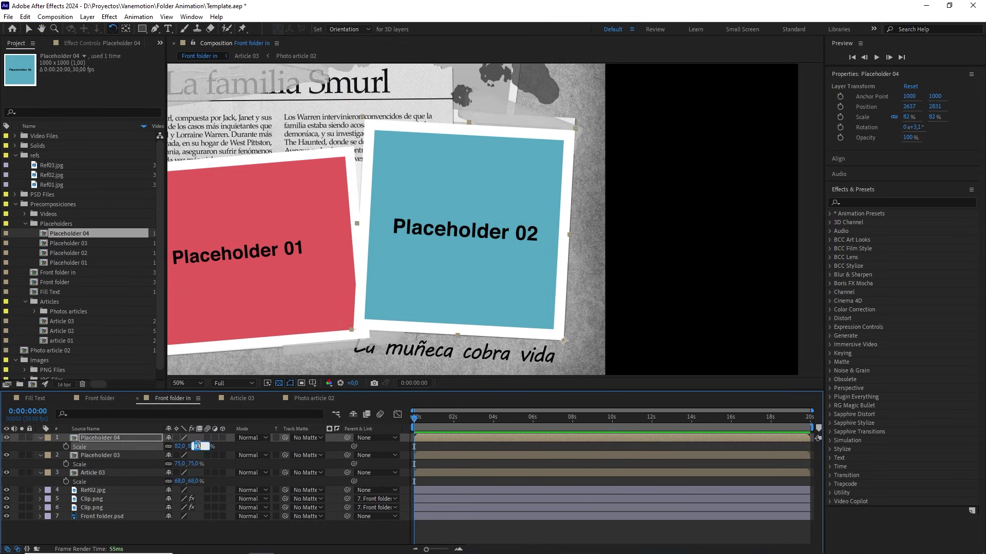
click(151, 440)
scroll(306, 288, down, 2)
drag(314, 259, 353, 303)
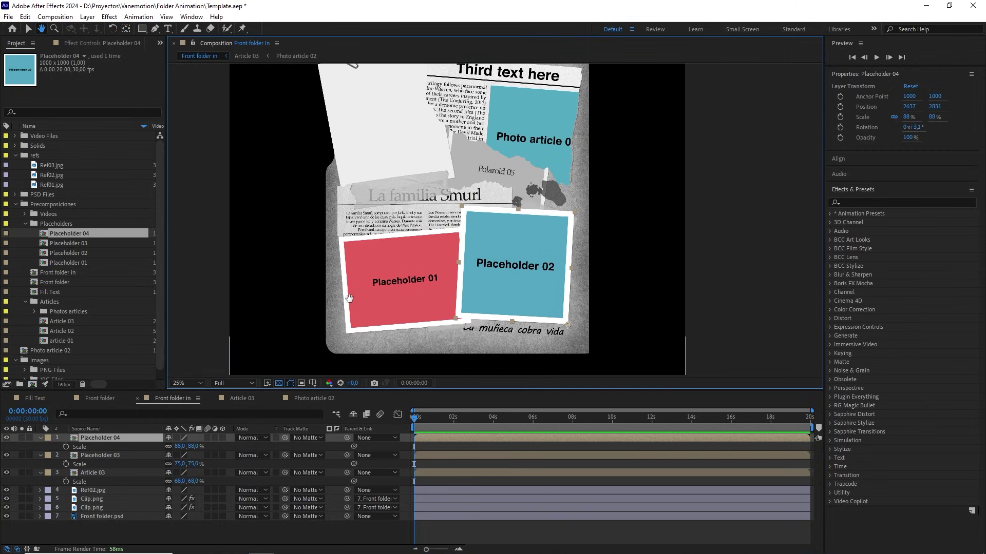
key(v)
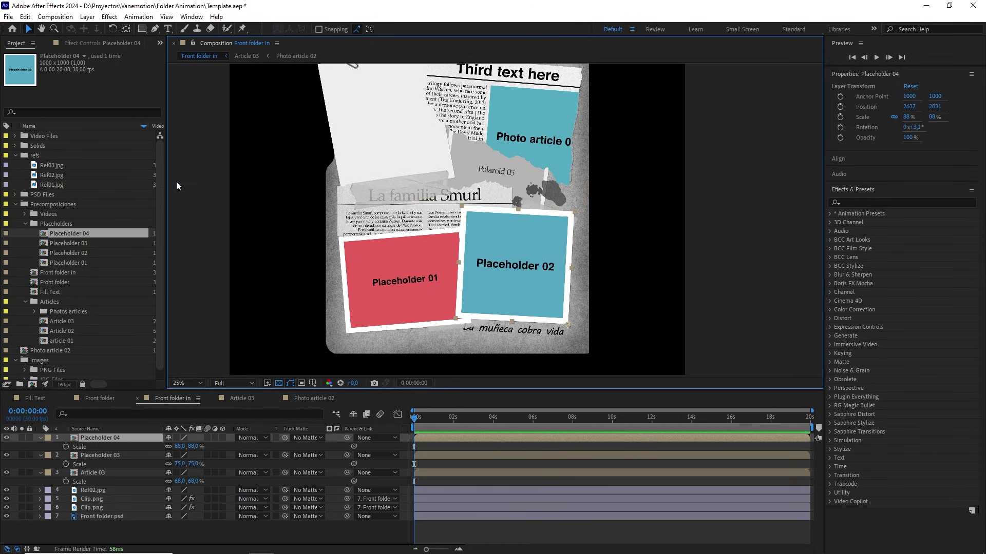
Step: Duplicate the Placeholder 04 composition and add the copy to Front folder in between Article 03 and Ref02.jpg
click(85, 233)
key(ctrl+d)
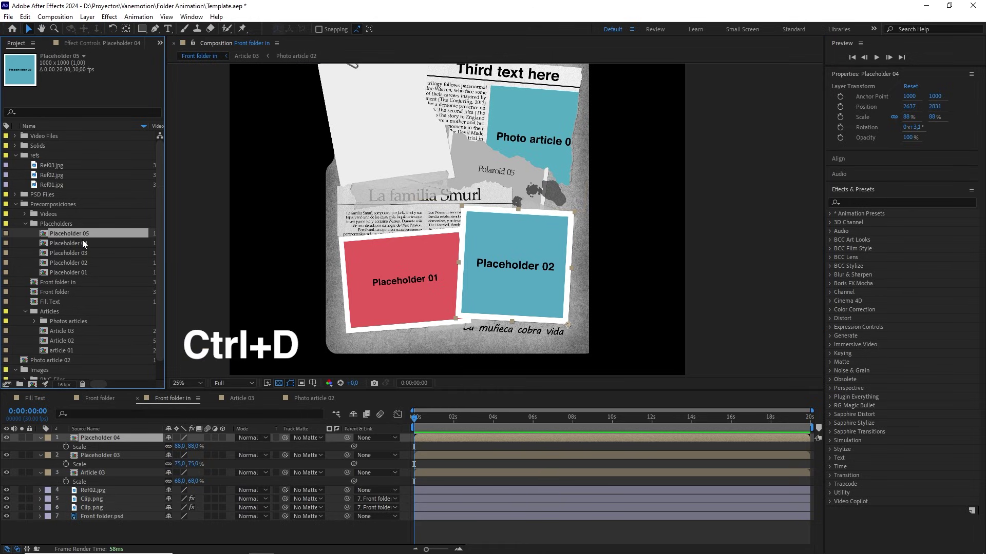
drag(82, 235, 106, 479)
Step: Fit Placeholder 05 over the Polaroid 05 reference with 81.5% scale, 7.3° clockwise rotation and position about 2075, 1731
drag(491, 198, 464, 247)
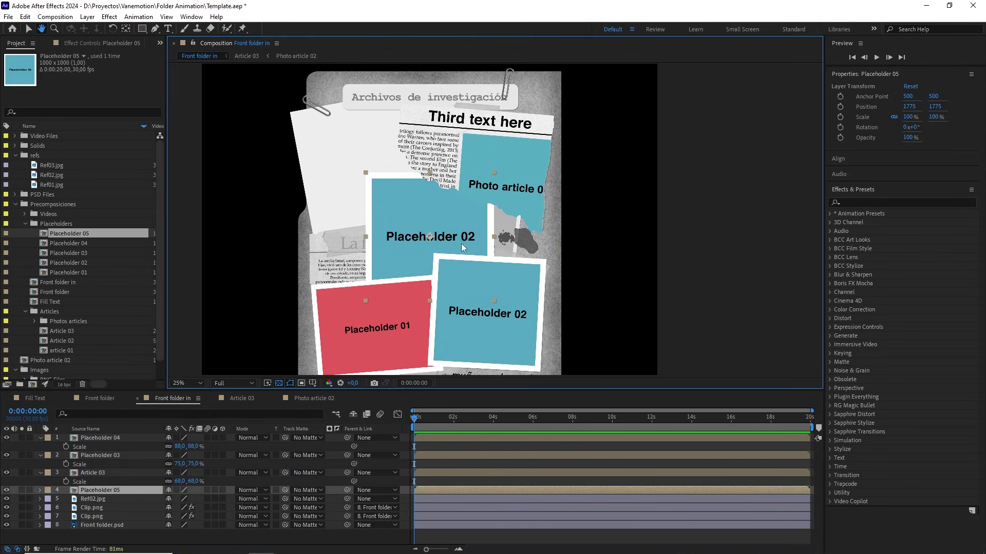
drag(494, 175, 475, 191)
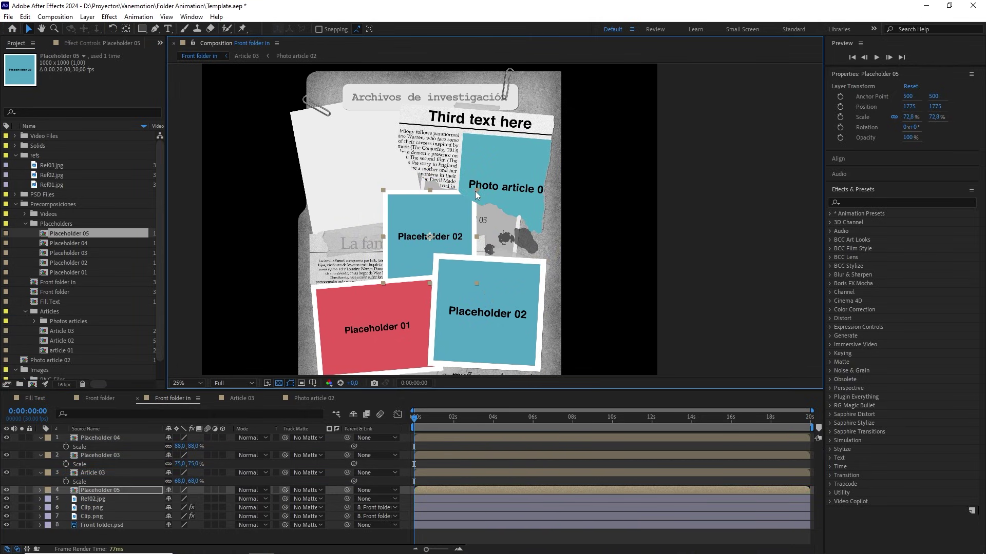
scroll(475, 191, up, 2)
drag(456, 239, 570, 159)
key(w)
key(v)
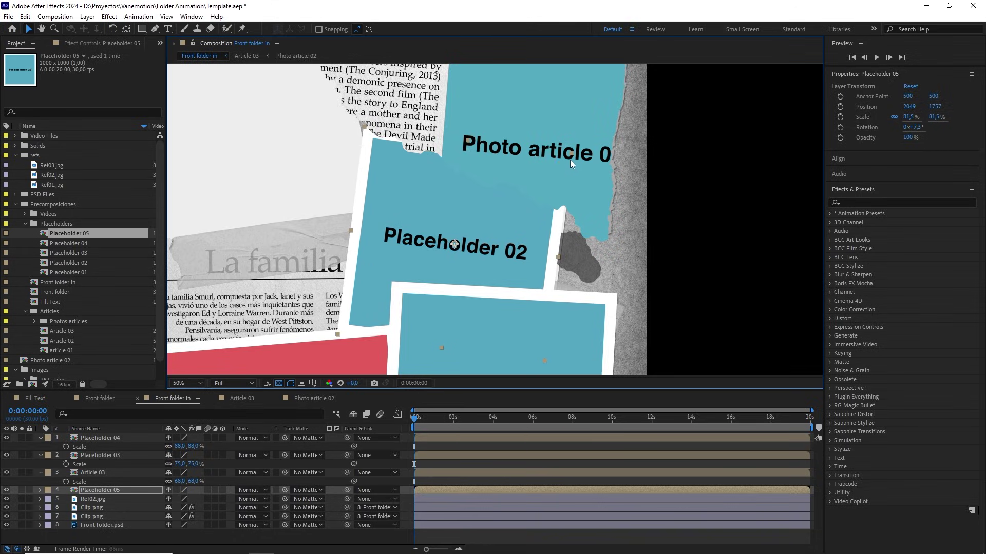
key(comma)
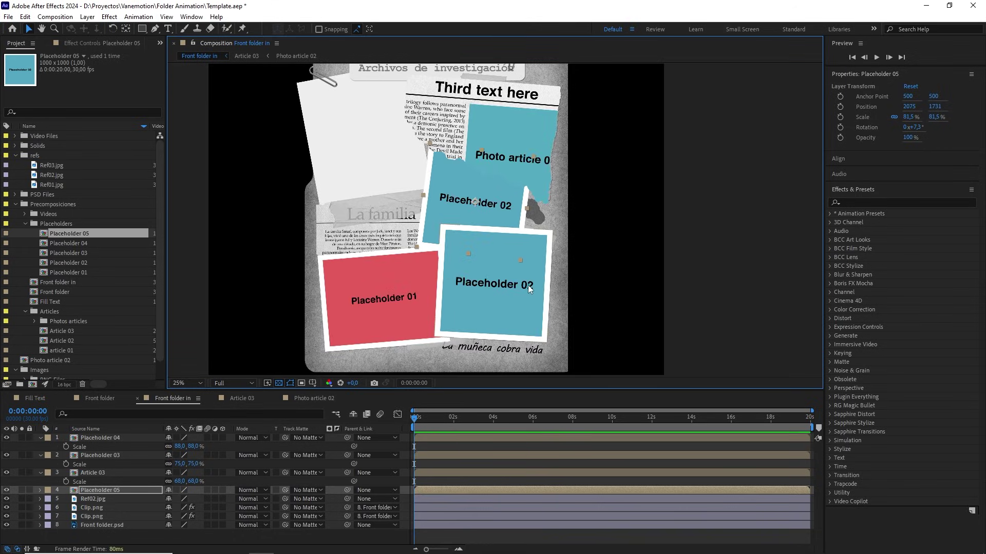
Step: Recolor the blue solid inside Placeholder 04 to magenta as a new solid and return to Front folder in
click(532, 314)
double_click(532, 313)
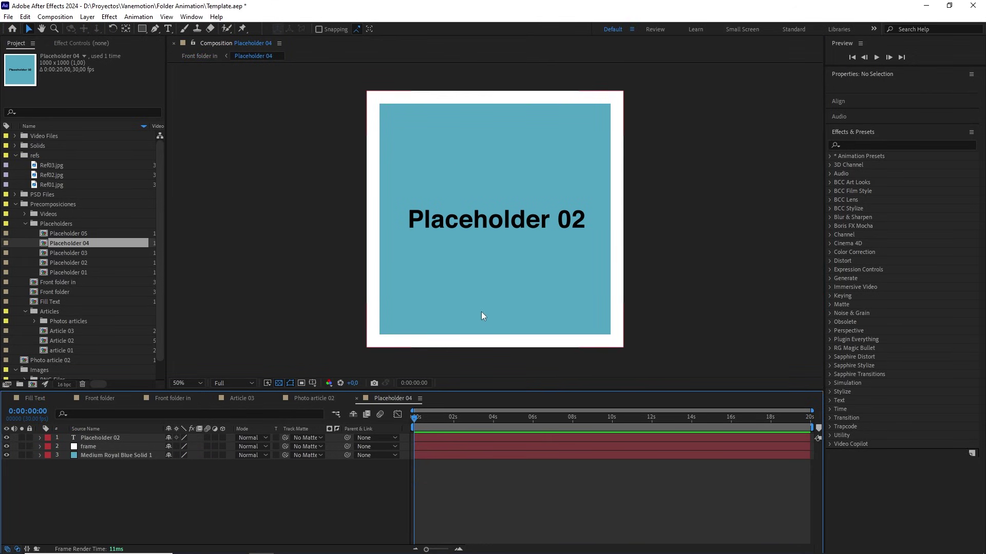
click(110, 455)
click(87, 17)
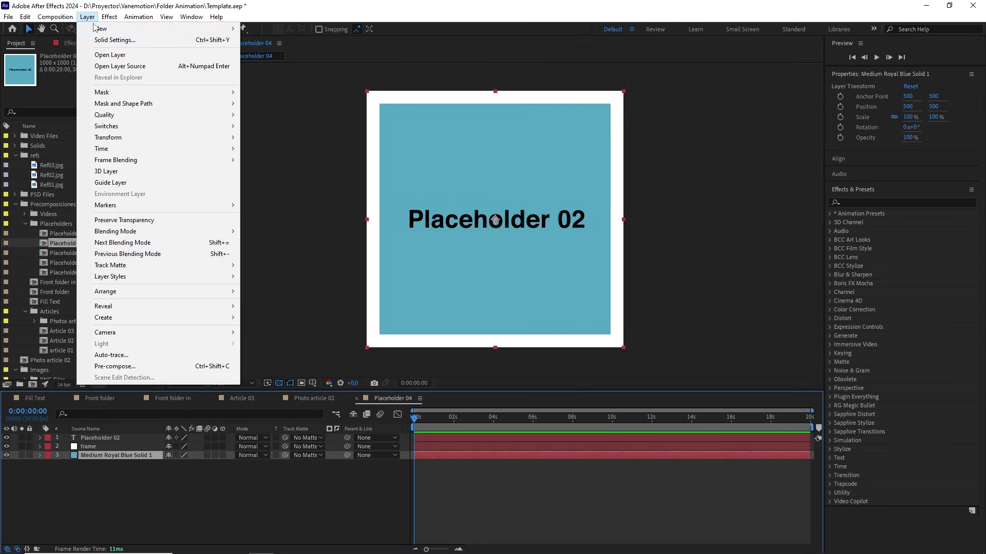
click(113, 24)
click(392, 456)
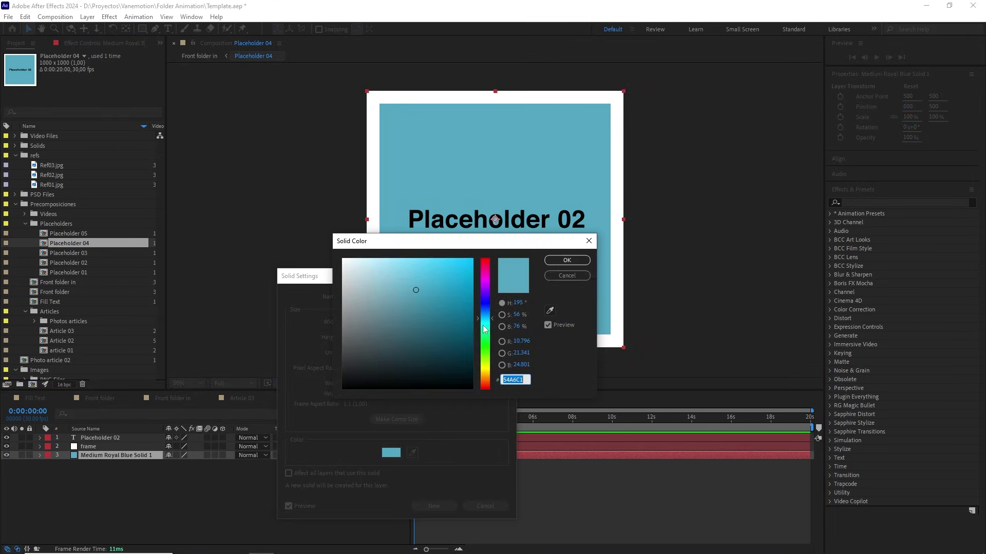
click(486, 272)
click(569, 260)
click(434, 507)
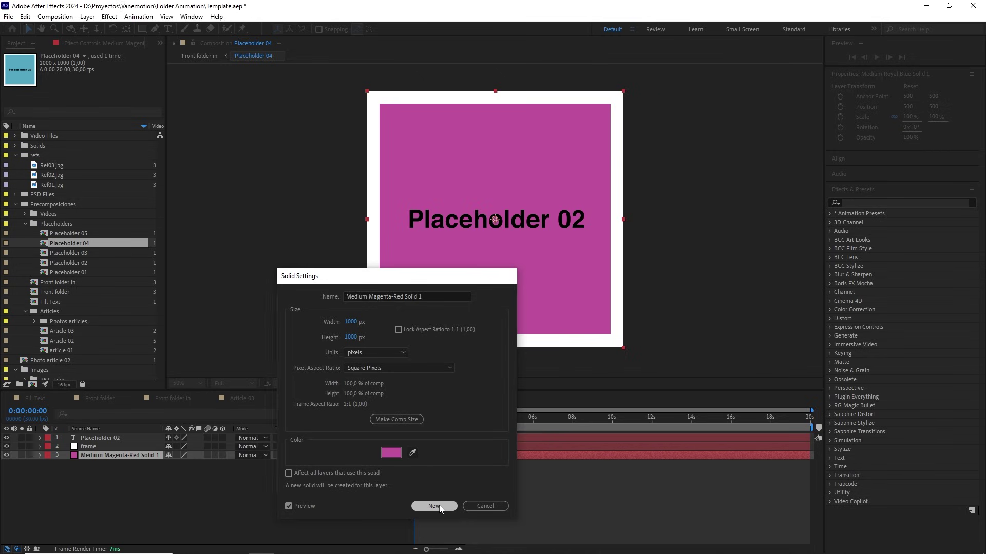
click(177, 400)
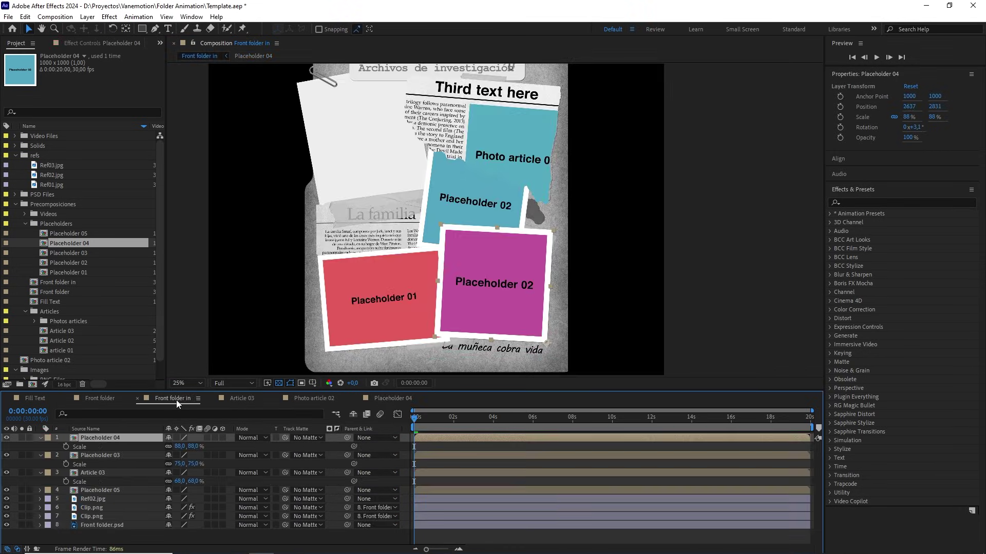
Step: Recolor the blue solid inside Placeholder 05 to green (54C15C) as a new solid and return to Front folder in
double_click(94, 491)
click(134, 455)
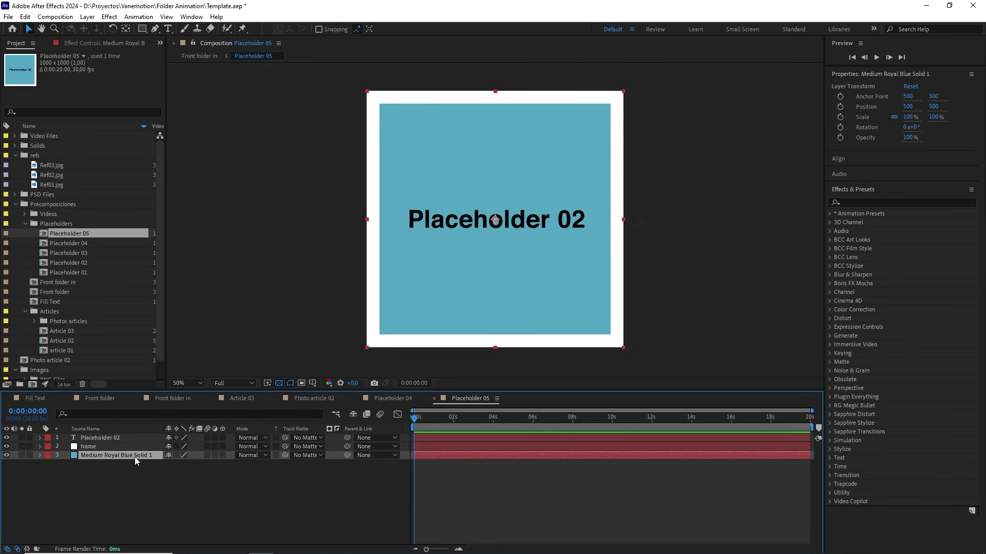
click(87, 16)
click(103, 39)
click(391, 453)
click(486, 345)
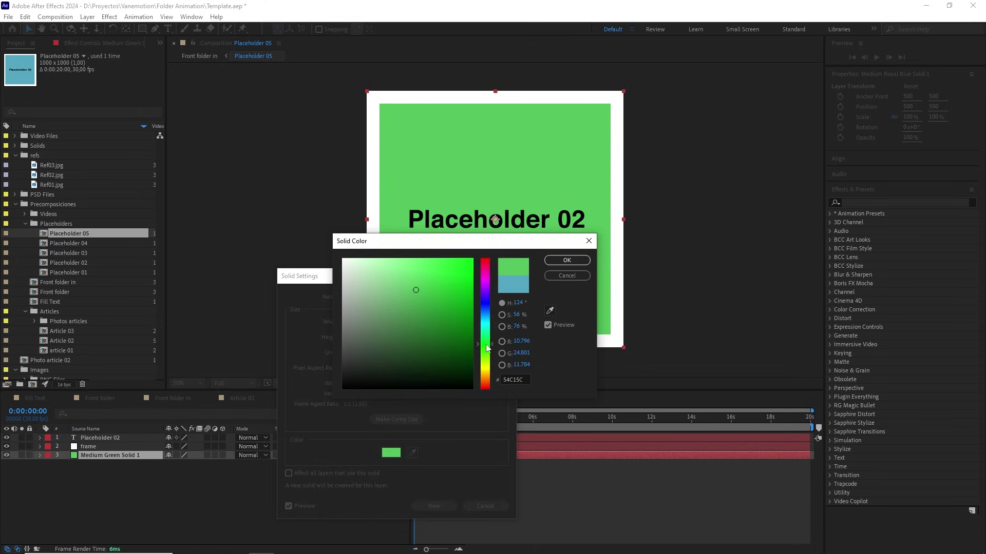
click(567, 260)
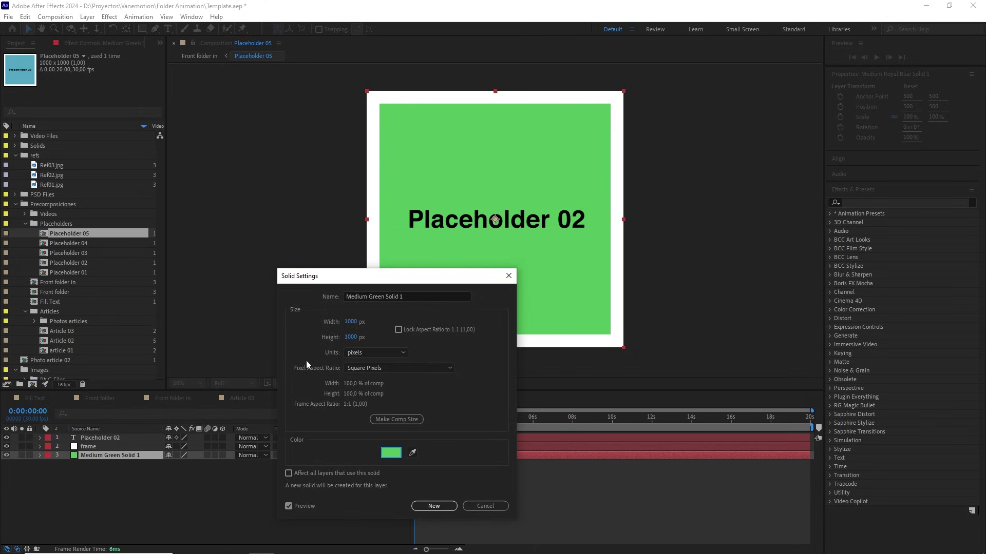
click(434, 506)
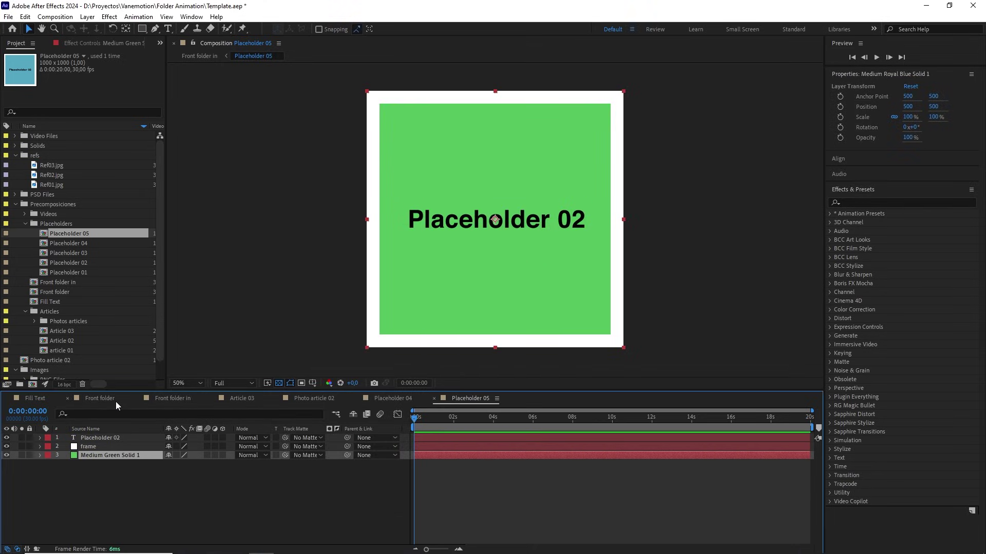
click(159, 399)
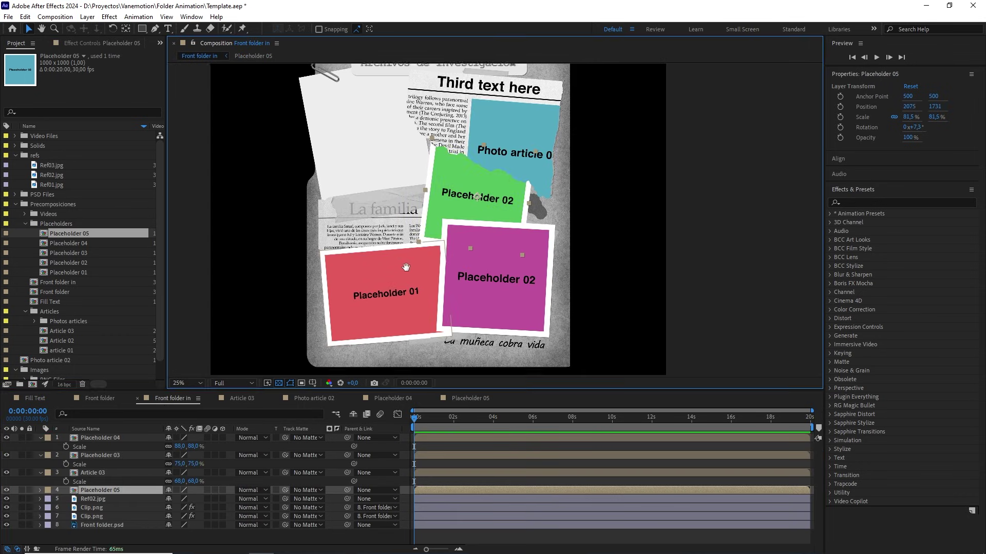
Step: Change the label inside the red Placeholder 03 composition to "Placeholder 03" and return to Front folder in
drag(405, 267, 415, 272)
click(703, 251)
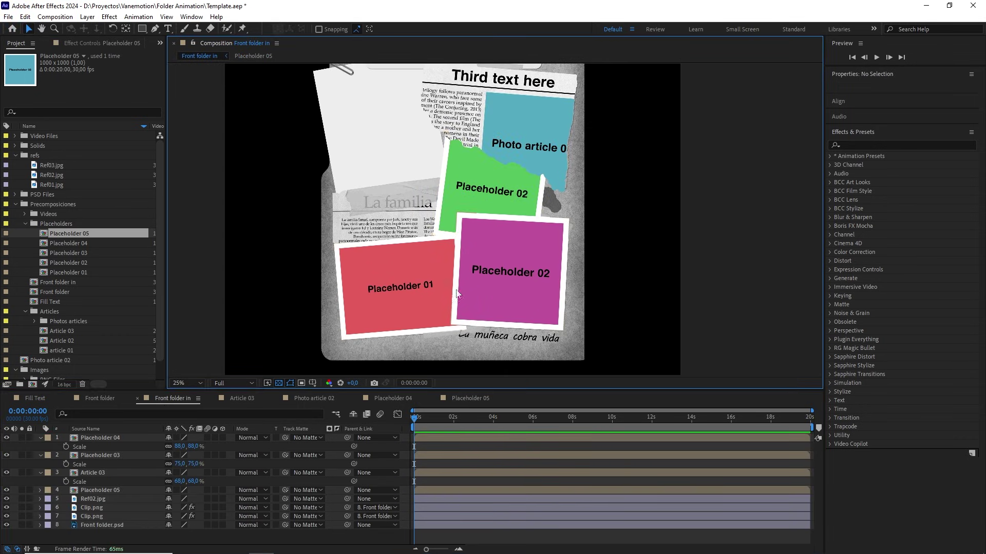
click(359, 306)
double_click(380, 288)
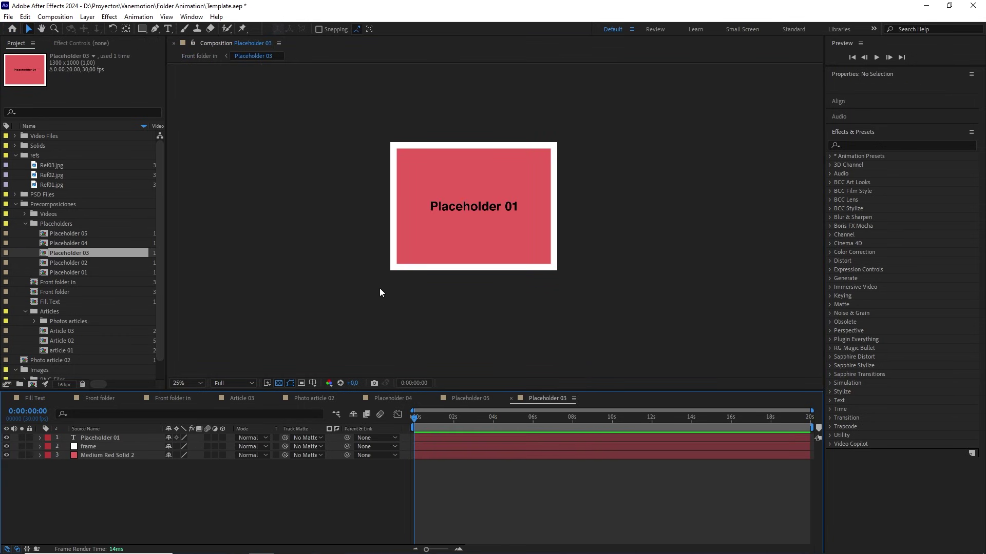
double_click(487, 205)
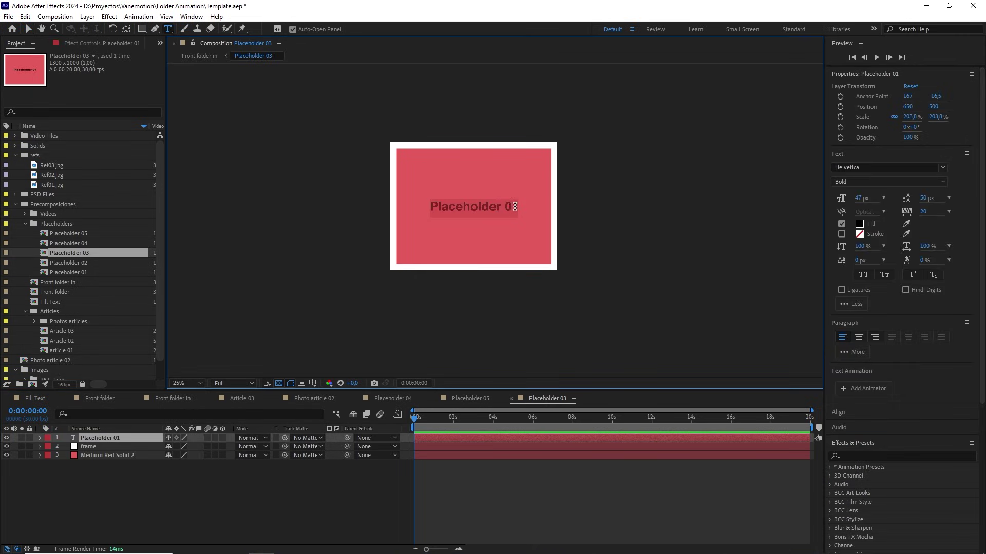
drag(511, 207, 525, 211)
text(3)
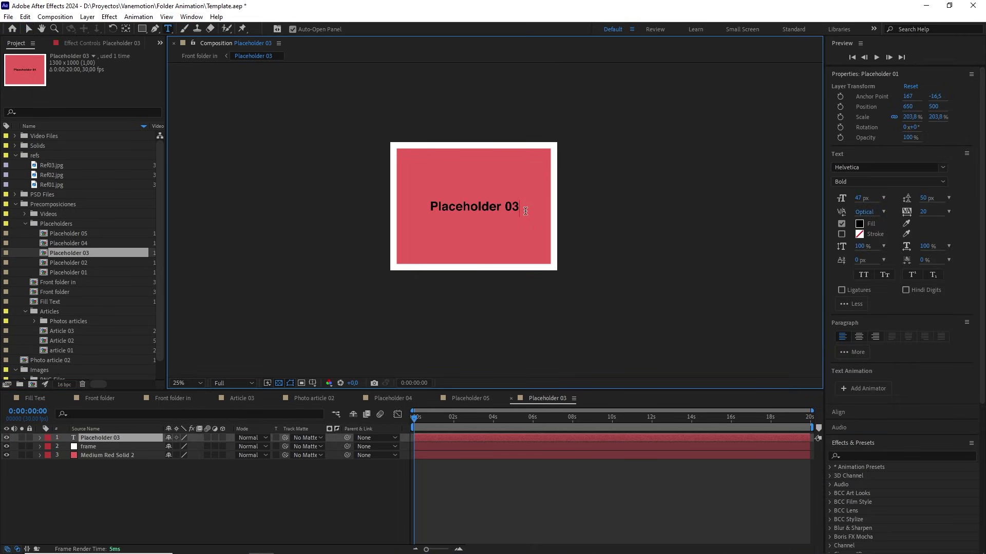
click(170, 397)
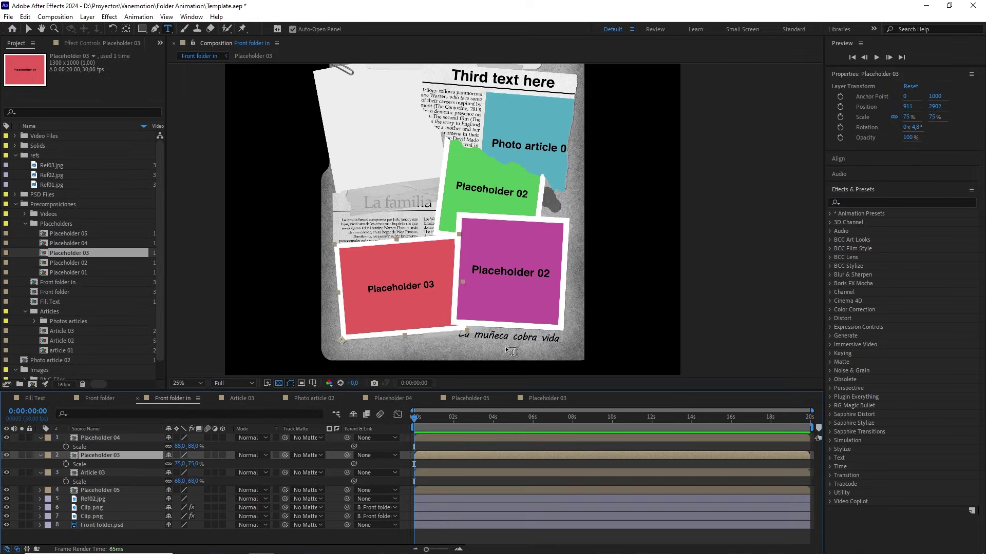
Step: Change the label inside the magenta Placeholder 04 composition to "Placeholder 04" and return to Front folder in
key(v)
double_click(553, 284)
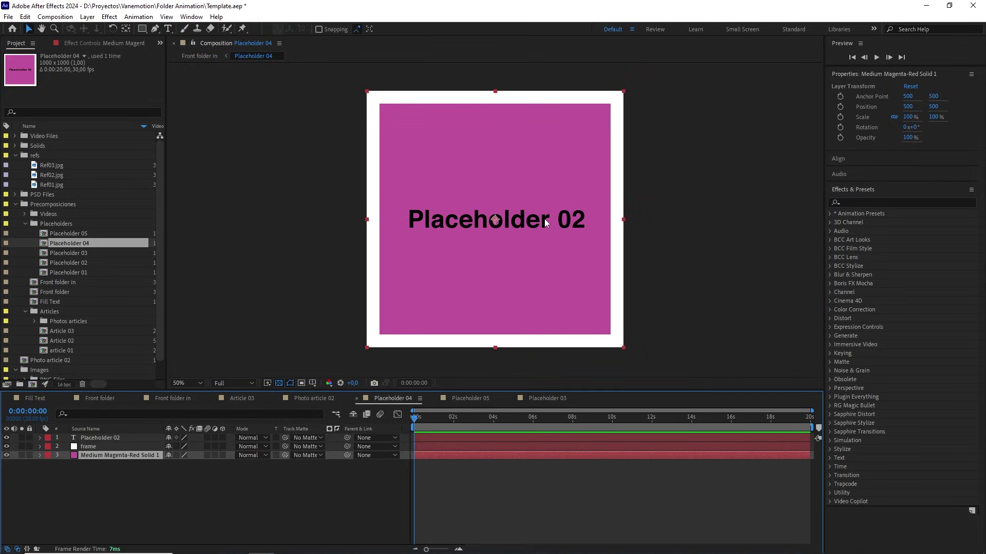
double_click(97, 437)
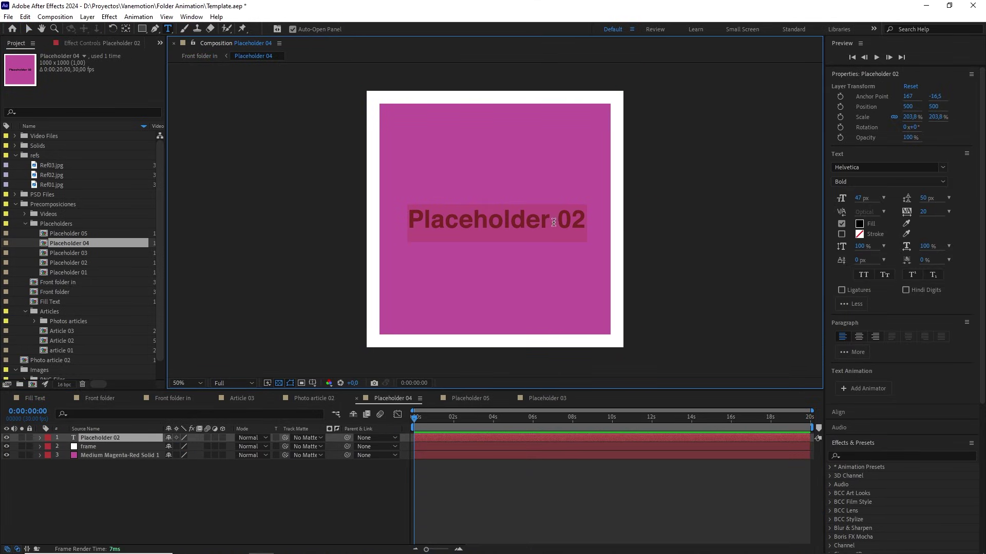
drag(571, 216, 594, 220)
text(4)
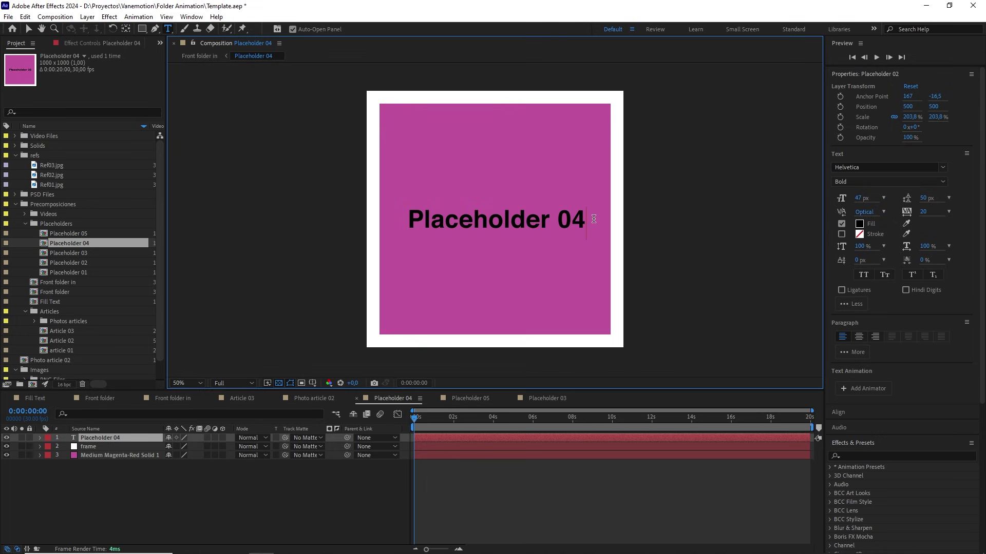
click(173, 398)
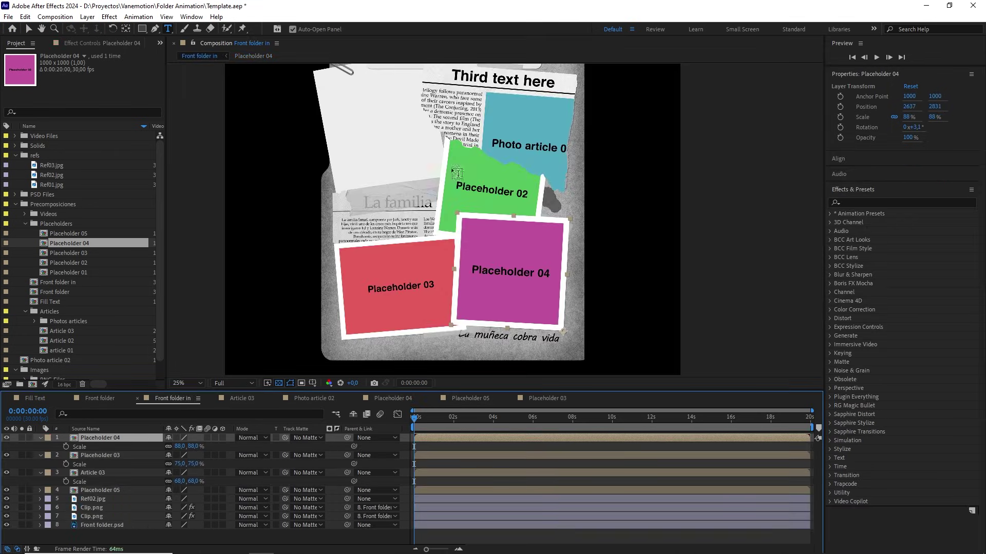
Step: Change the label inside the green Placeholder 05 composition to "Placeholder 05" and return to Front folder in
double_click(98, 491)
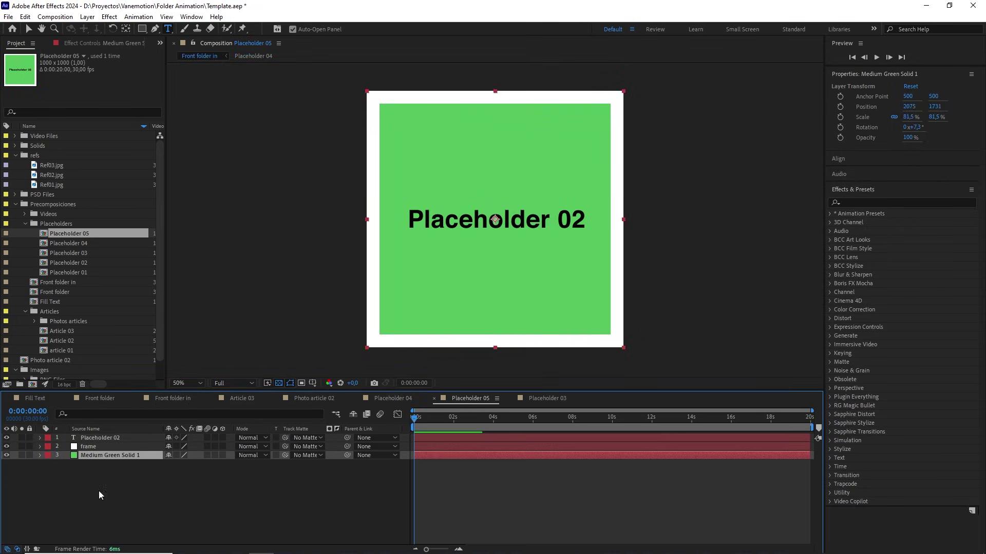
double_click(121, 438)
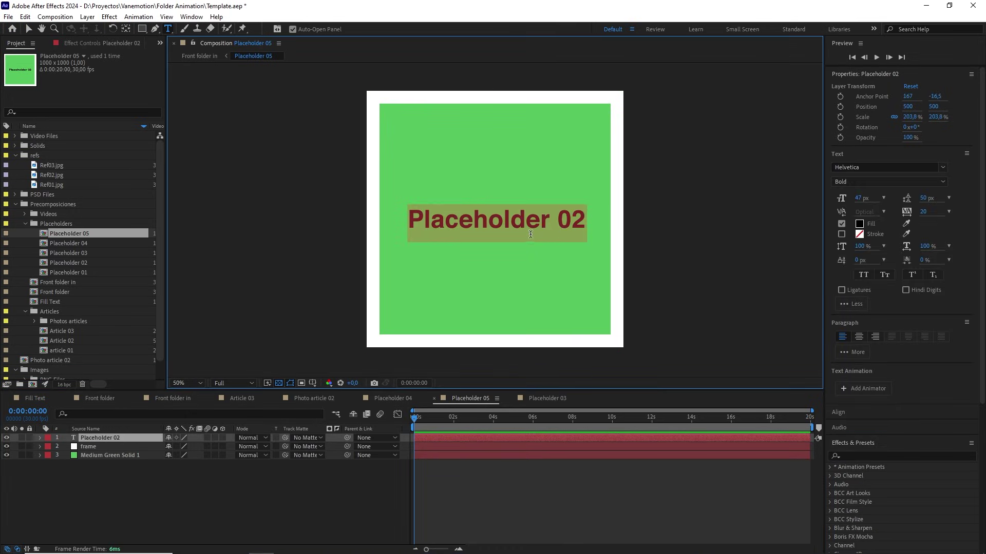
drag(577, 215, 590, 217)
text(5)
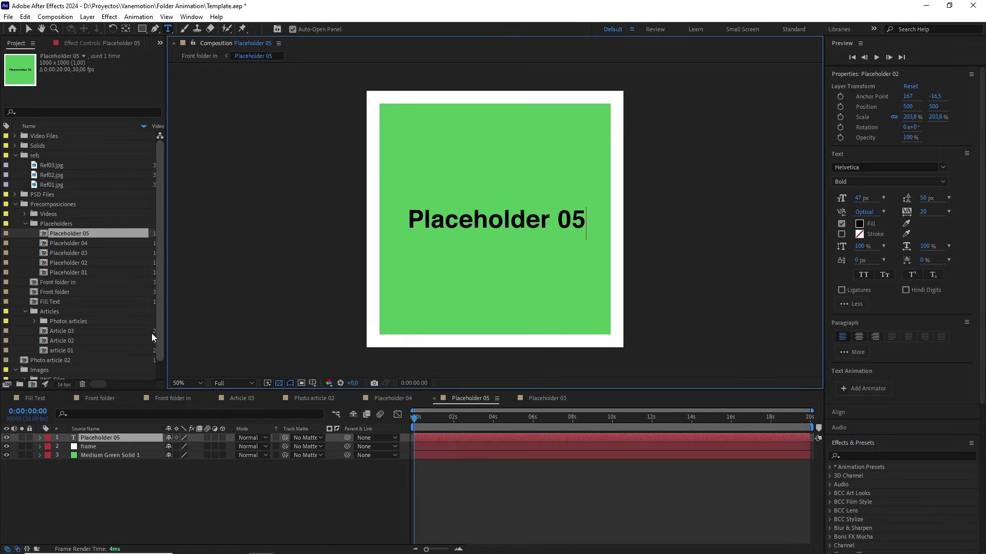
click(173, 398)
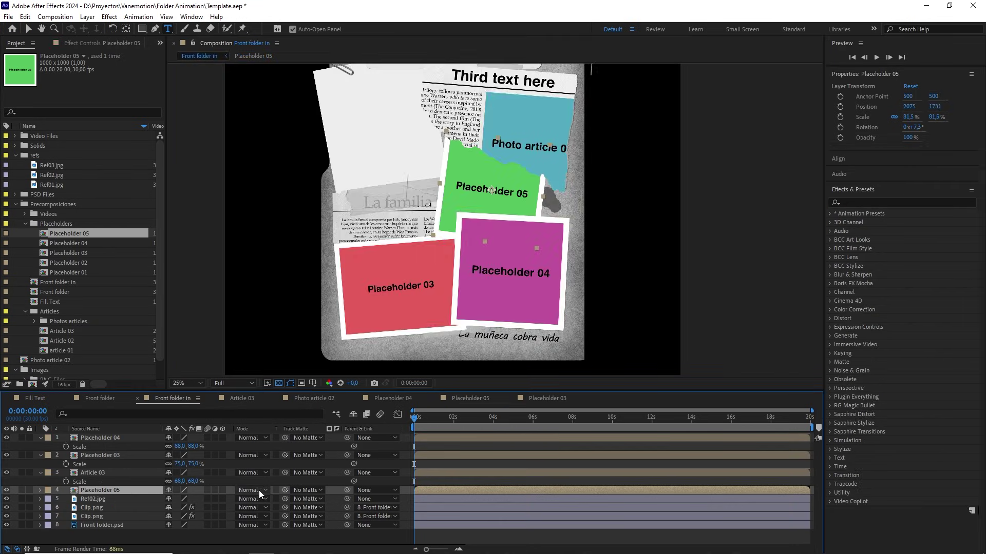
Step: Duplicate the Video composition and add the copy, Video 2, as the top layer of Front folder in
click(329, 479)
key(h)
drag(432, 140, 461, 186)
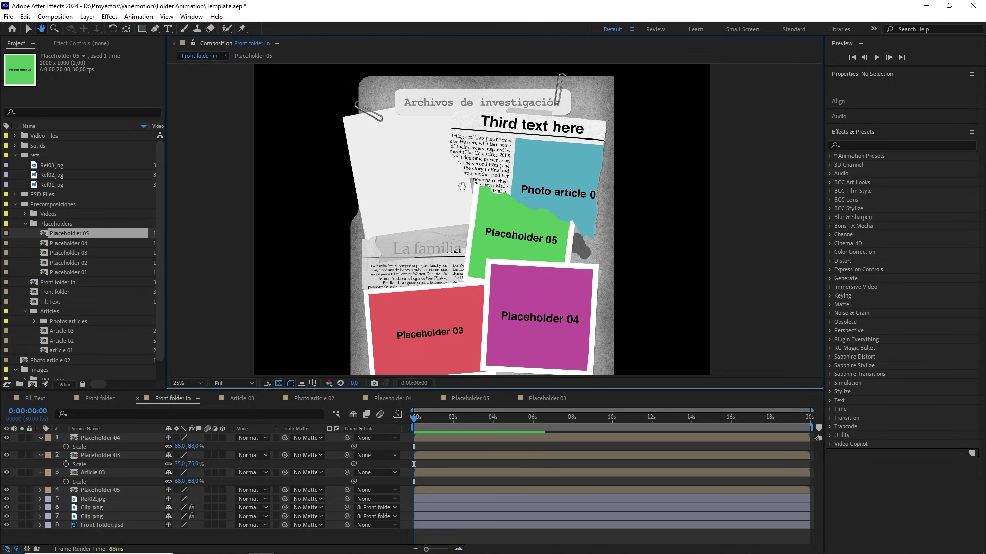
key(ctrl+t)
scroll(439, 180, up, 2)
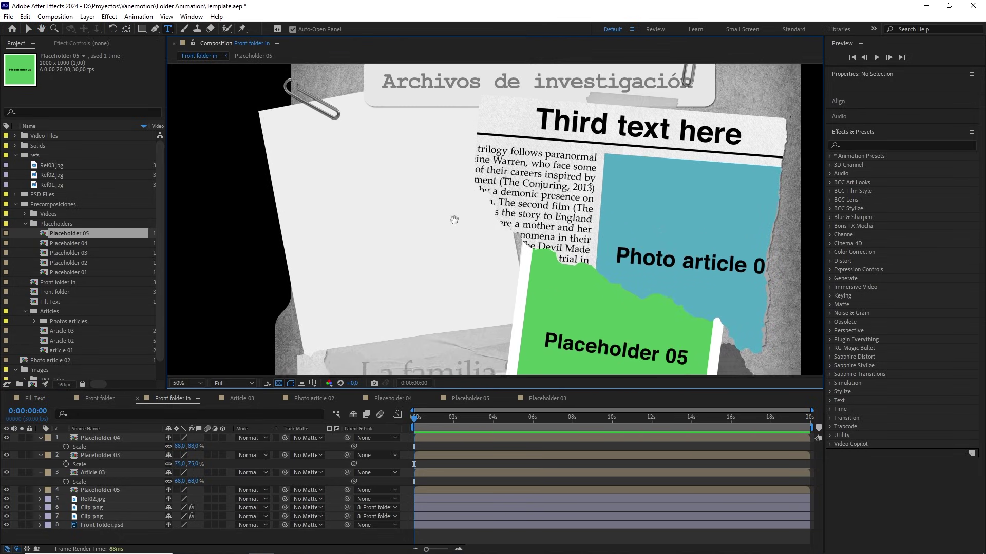
drag(454, 219, 458, 226)
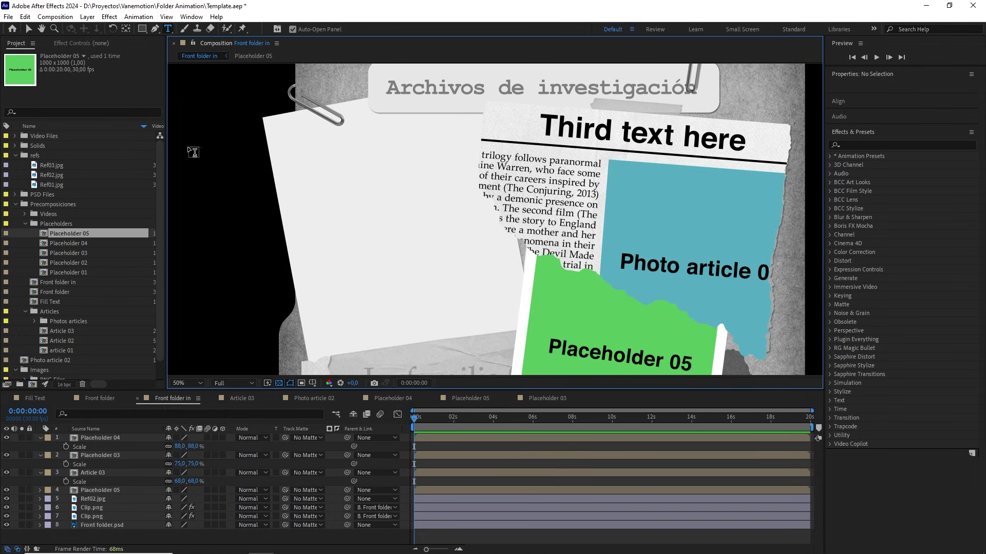
click(24, 214)
click(60, 226)
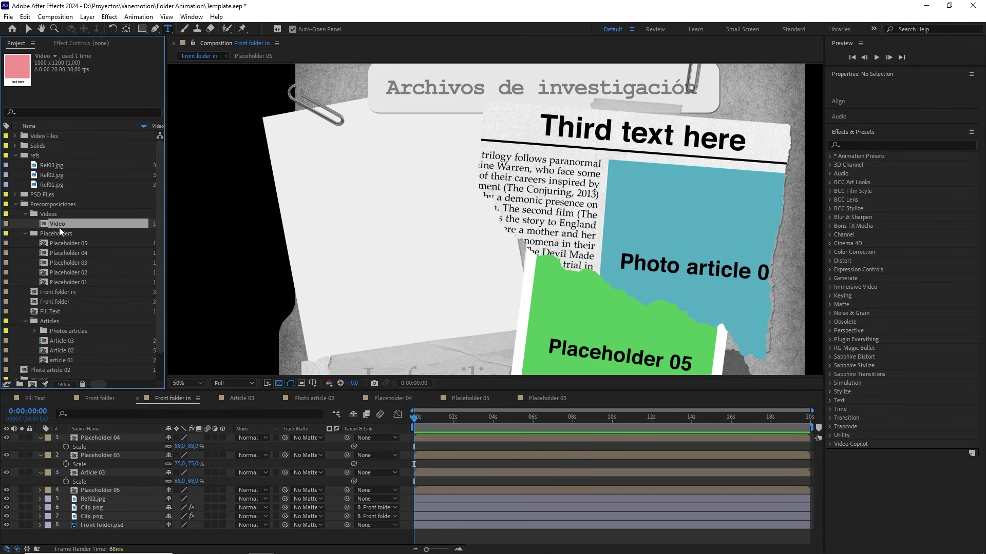
key(ctrl+d)
scroll(60, 227, down, 1)
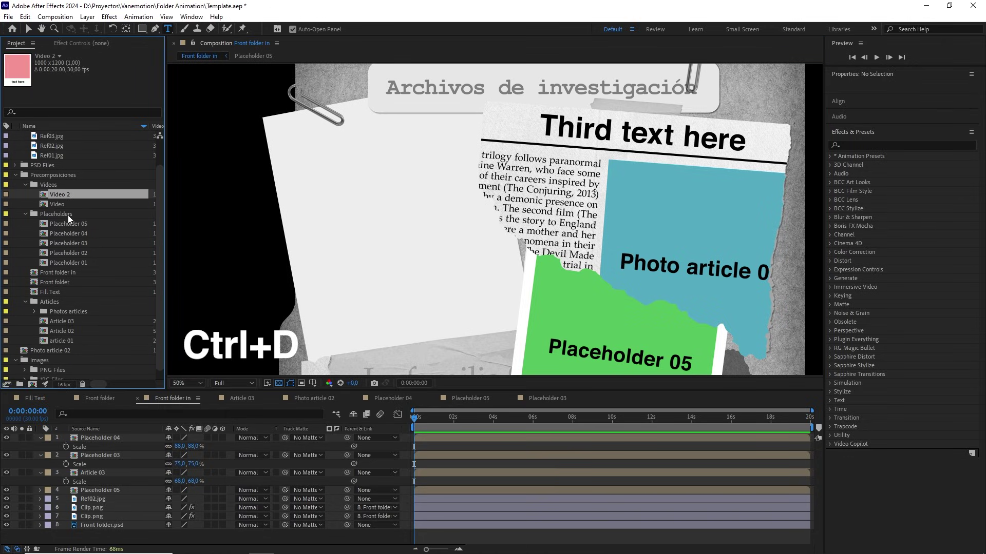
drag(67, 214, 97, 440)
scroll(295, 295, down, 2)
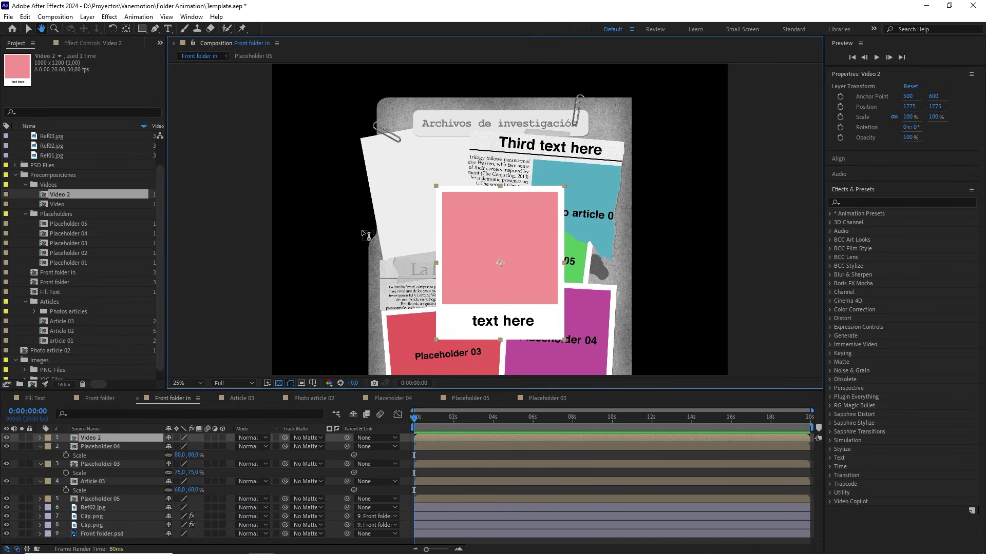
Step: Move the anchor point of Video 2 onto the layer's upper-left corner at 0, 0
key(v)
click(493, 264)
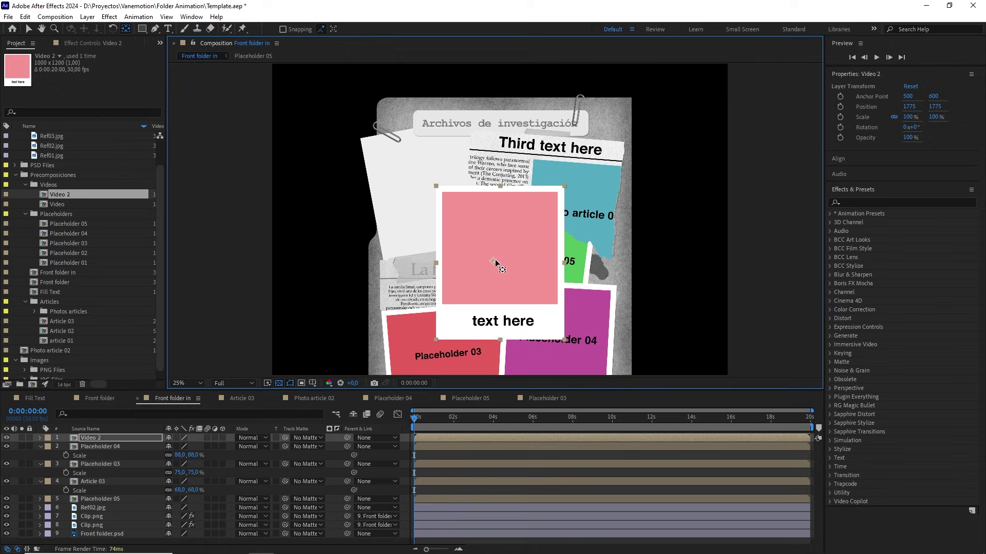
drag(440, 212, 438, 196)
scroll(451, 217, up, 4)
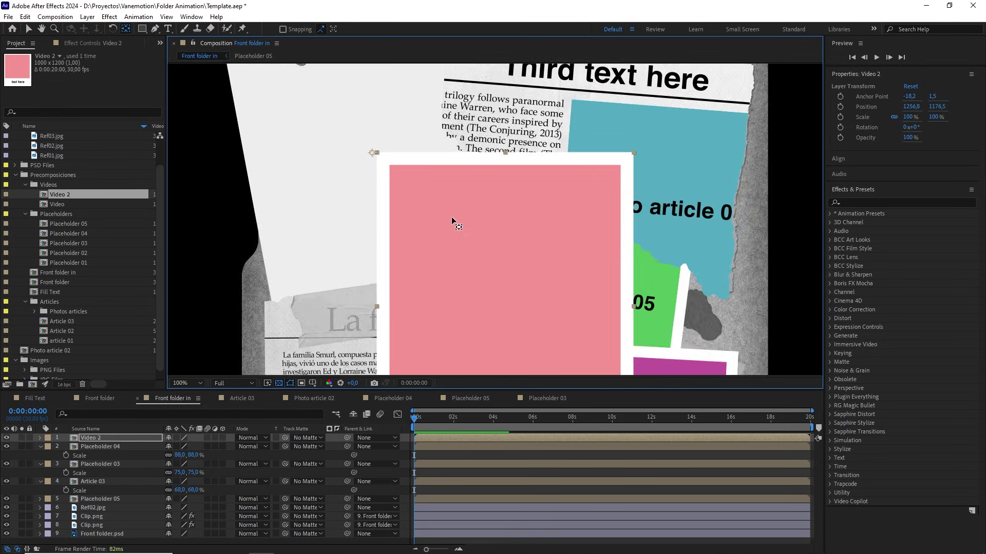
drag(329, 191, 338, 189)
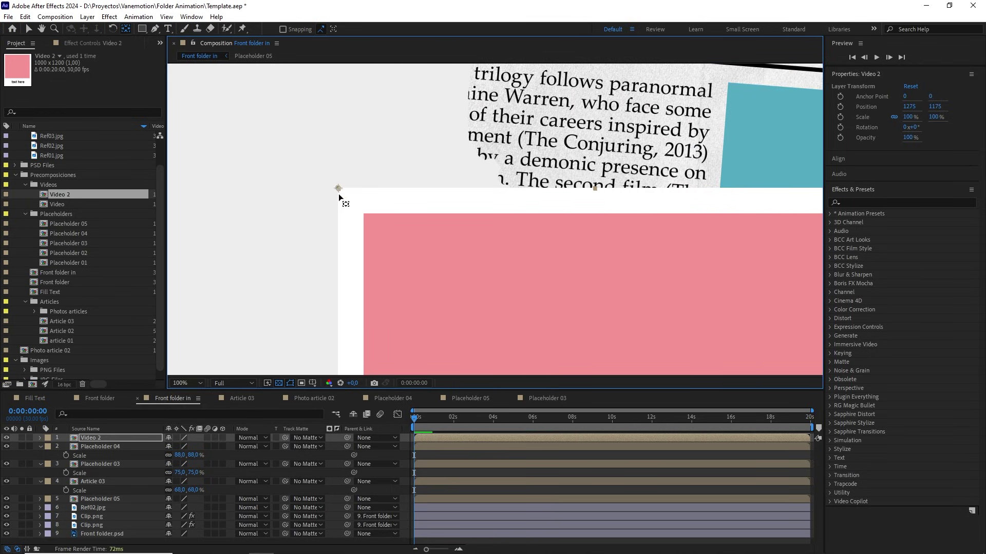
Step: Move Video 2 so its anchored corner meets the blank Polaroid's upper-left corner, at position about 685, 808
scroll(340, 193, down, 2)
key(v)
drag(430, 207, 364, 169)
scroll(363, 169, up, 2)
drag(424, 220, 408, 234)
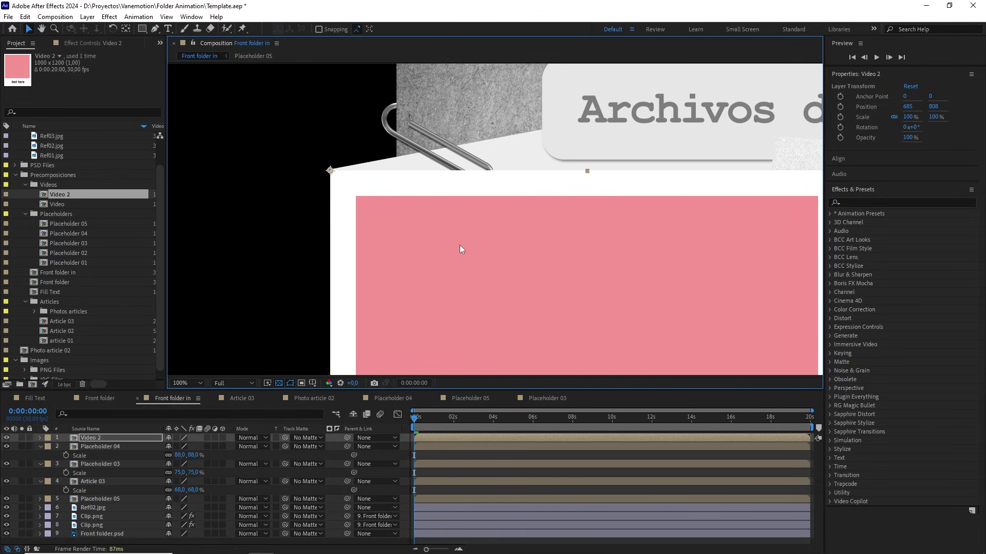
drag(462, 248, 377, 262)
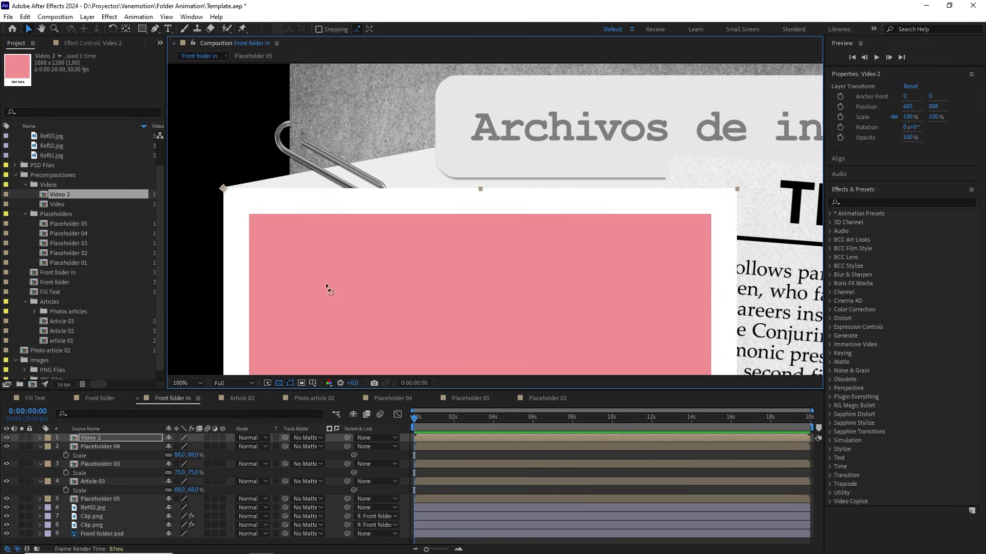
Step: Rotate Video 2 about 11.6° counterclockwise to match the Polaroid's tilt and set its scale to 90%
key(w)
drag(306, 300, 319, 292)
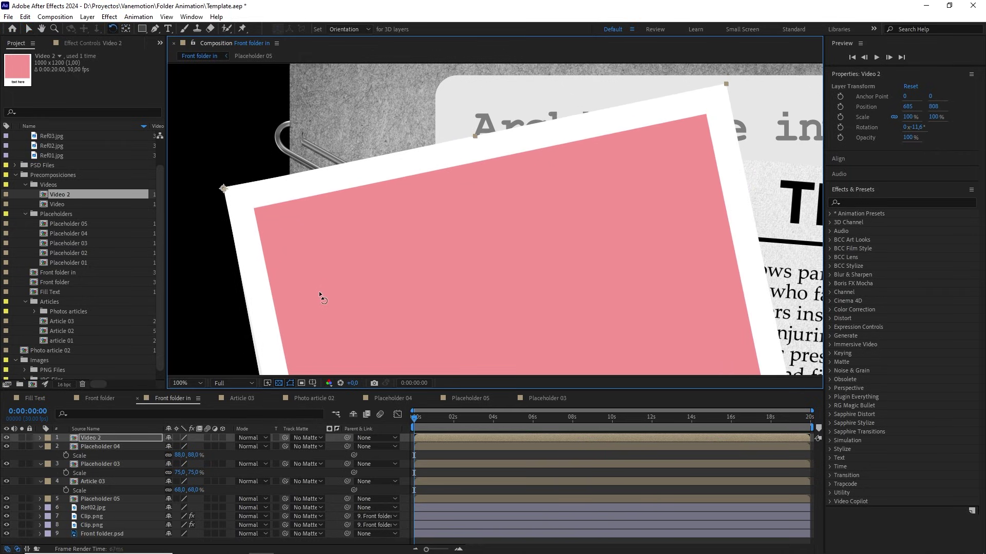
key(s)
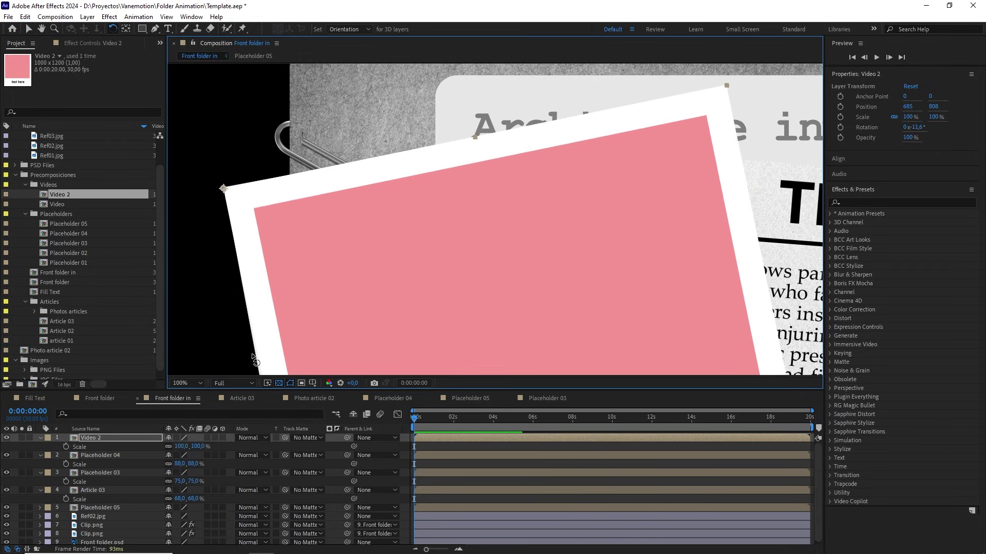
click(199, 447)
text(90)
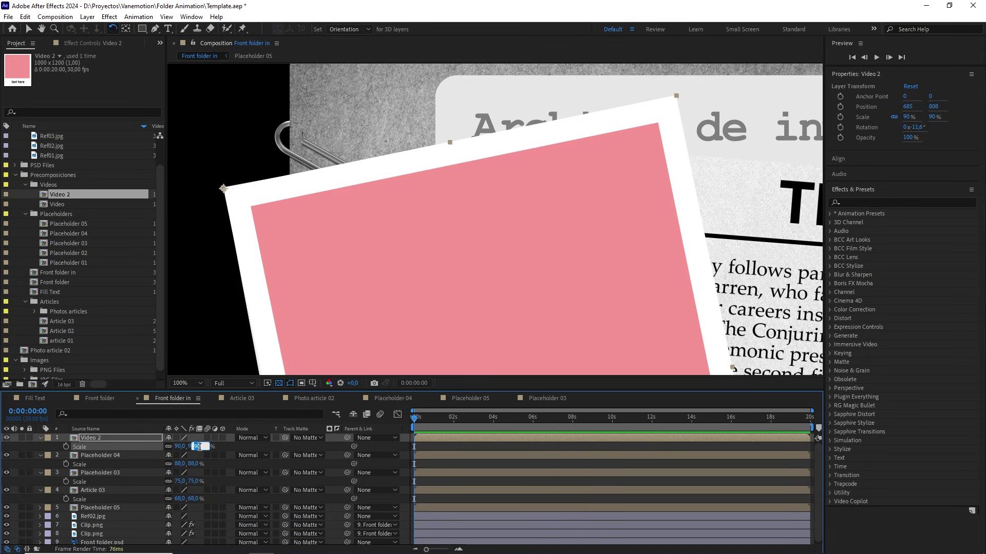
click(150, 441)
Step: Reduce the scale of Video 2 to 88% to fit the Polaroid reference
scroll(406, 312, down, 1)
drag(488, 324, 440, 220)
key(w)
click(193, 447)
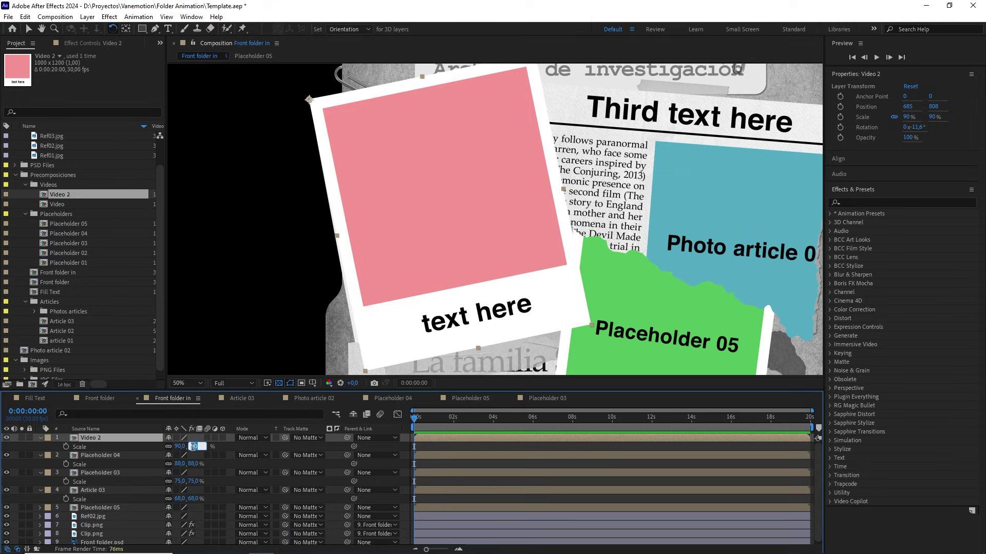
key(Down)
key(Down)
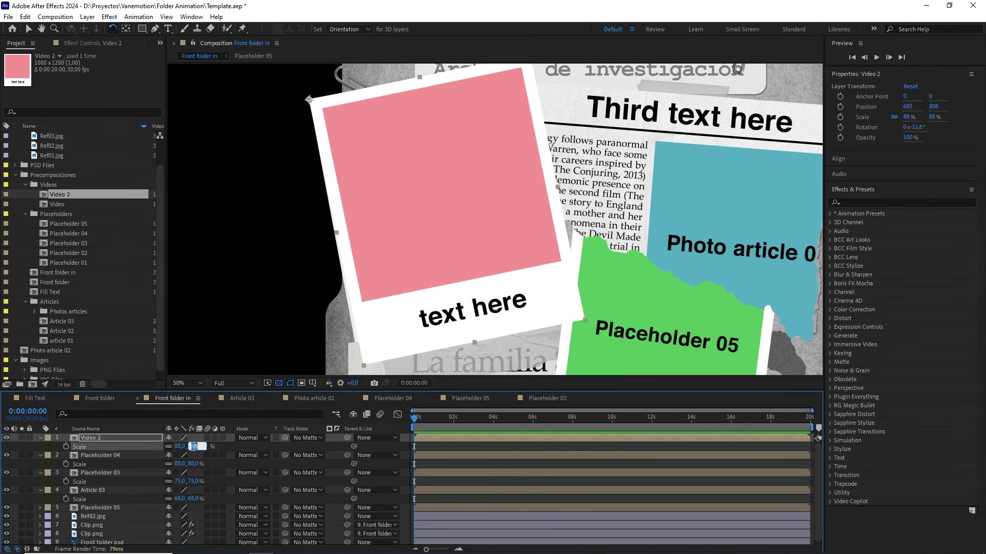
click(136, 439)
scroll(439, 290, down, 1)
drag(496, 313, 475, 260)
key(v)
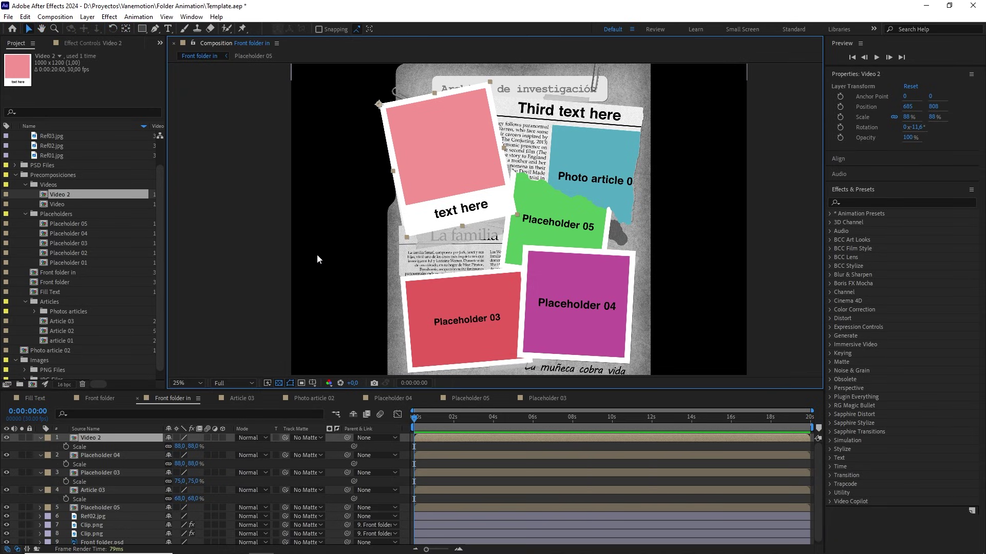
Step: Duplicate the Article 02 composition and add the copy, Article 04, to Front folder in directly below Video 2
click(65, 330)
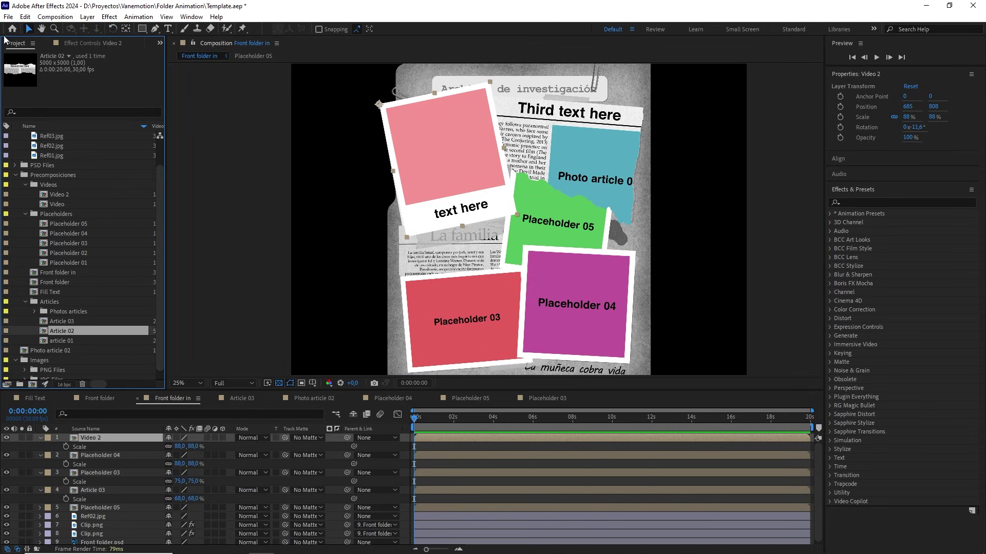
key(ctrl+d)
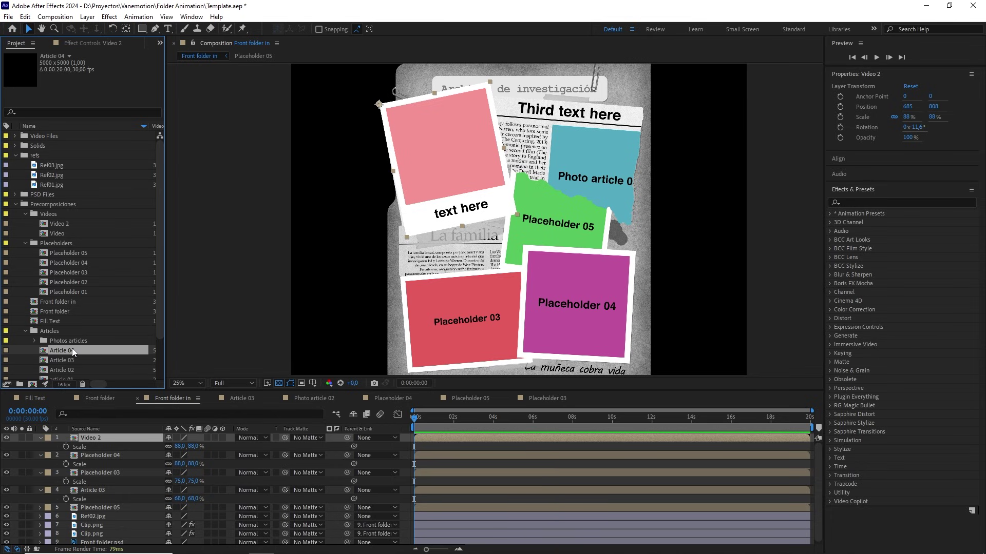
drag(72, 350, 106, 447)
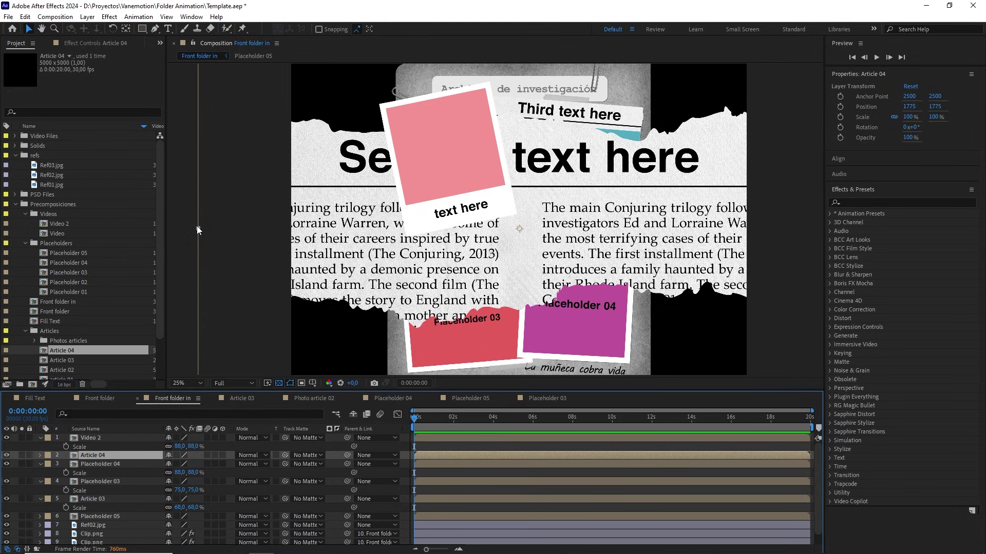
Step: Scale Article 04 down to about 29.4%, rotate it 1.4° counterclockwise and place it just above Placeholder 03, near position 1553, 1973
drag(197, 227, 412, 227)
drag(522, 232, 526, 263)
scroll(510, 255, up, 2)
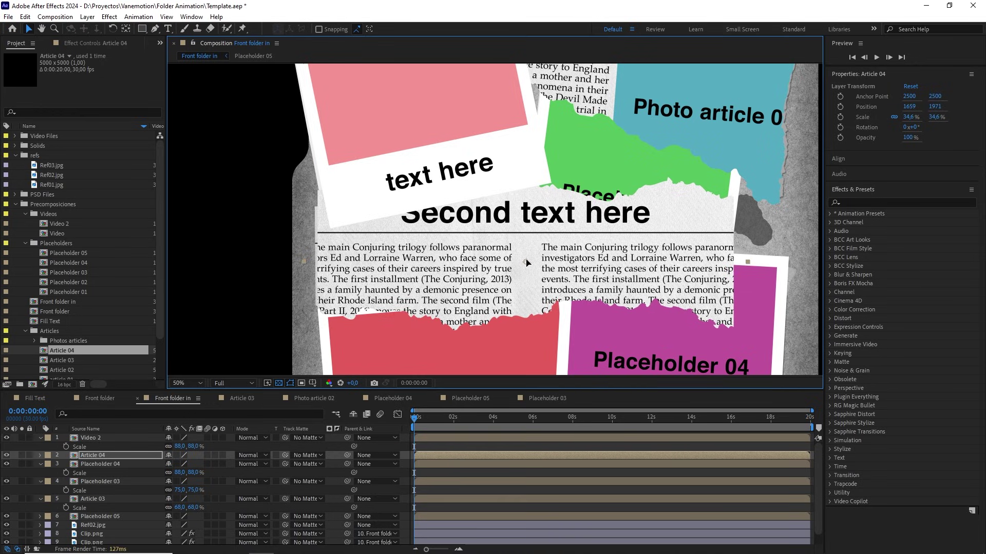
scroll(552, 260, right, 5)
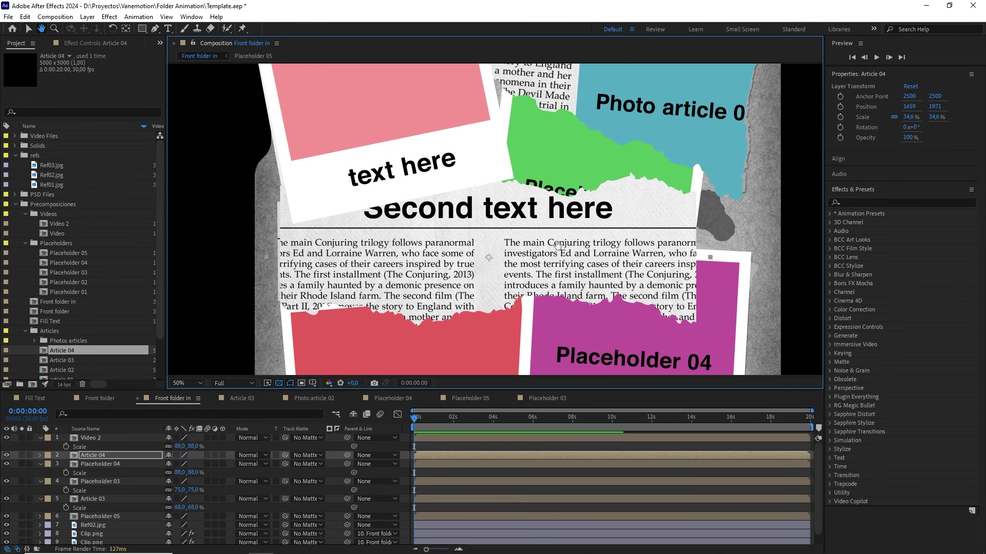
drag(711, 261, 533, 229)
key(Up)
key(Up)
scroll(571, 251, down, 2)
key(v)
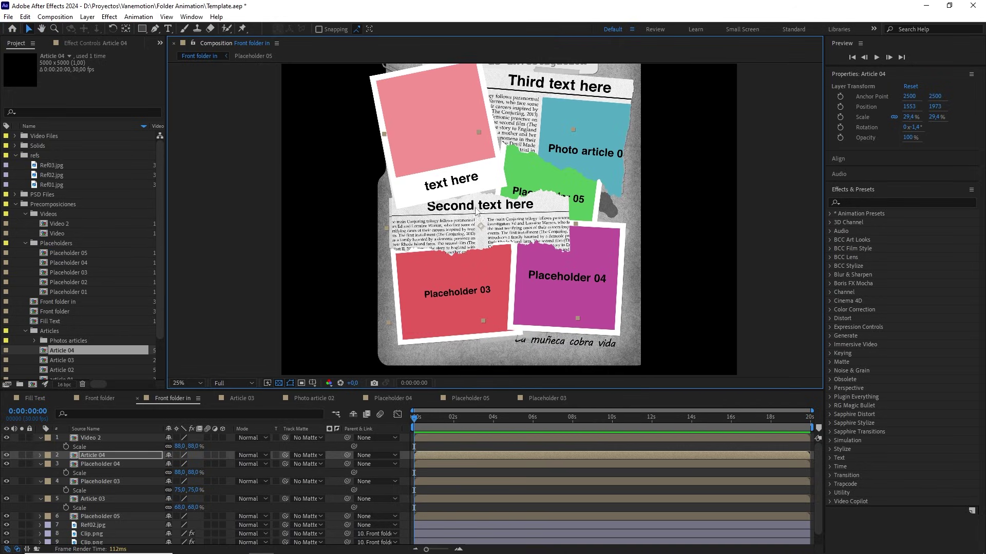
Step: Move Article 04 above Video 2 in the layer stack, then refine its scale to about 30.2% and its position to about 1577, 1939
drag(97, 456, 89, 440)
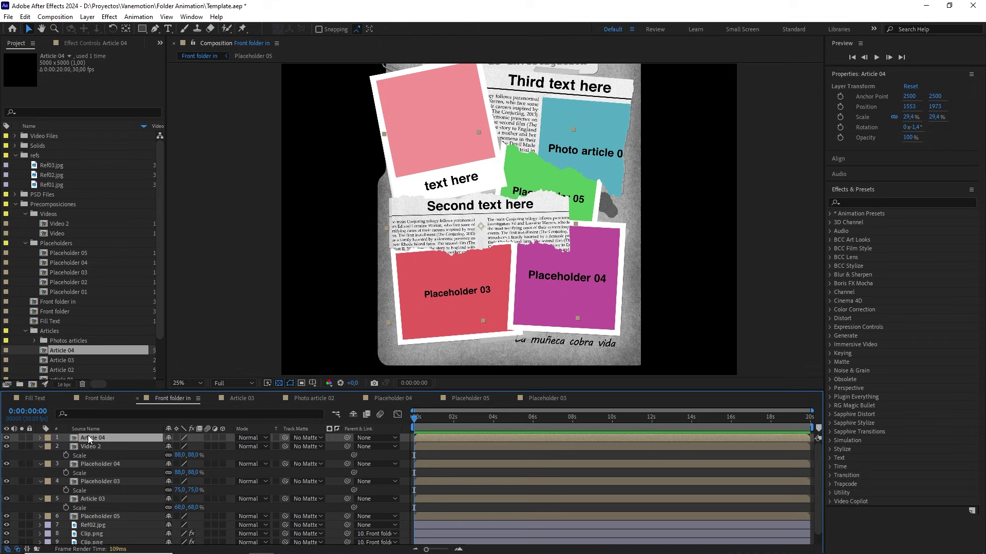
scroll(494, 218, up, 2)
mouse_move(493, 218)
mouse_down()
mouse_move(519, 238)
mouse_move(504, 224)
mouse_up()
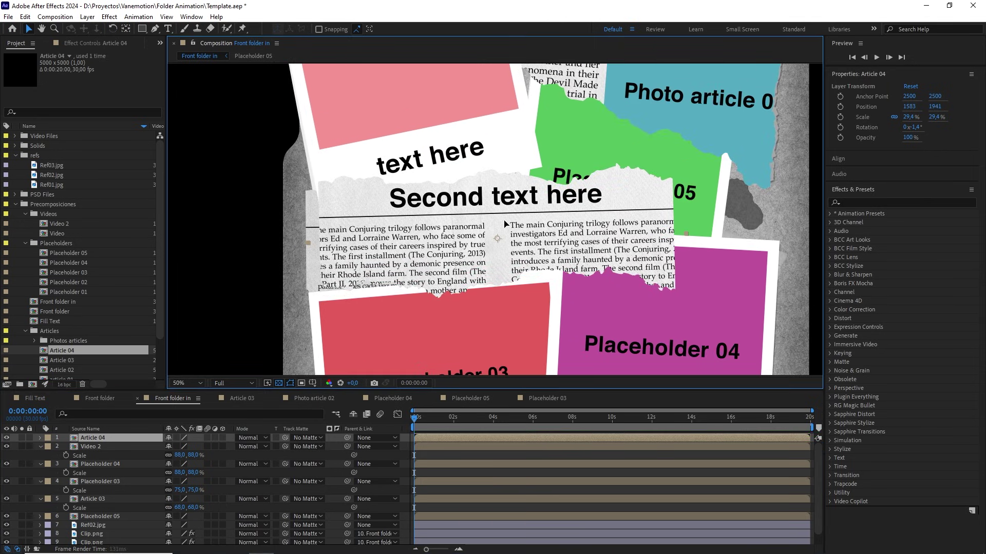
drag(685, 234, 691, 235)
drag(602, 243, 604, 242)
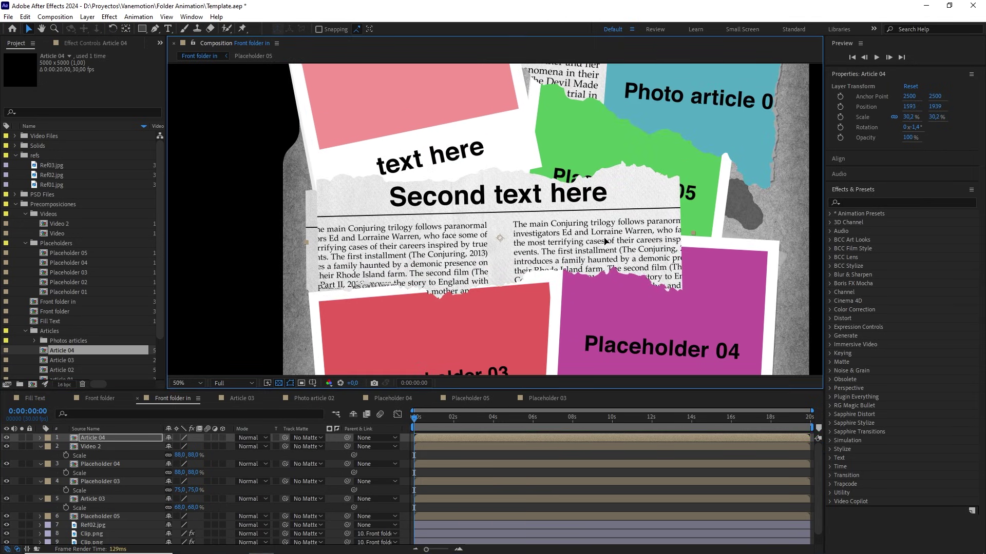
scroll(606, 241, down, 2)
drag(526, 225, 524, 225)
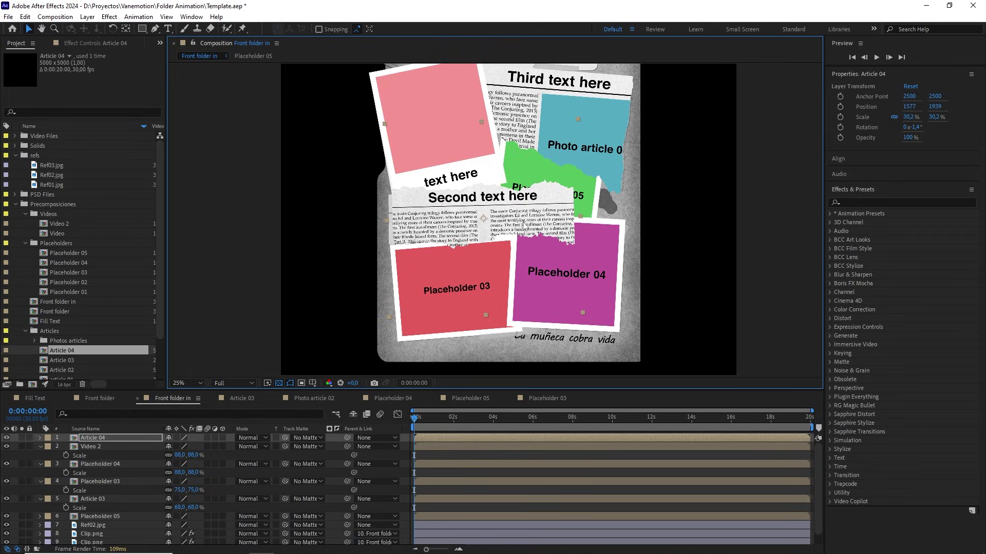
Step: Bring Placeholder 04 to the top of the layer stack so it overlaps Article 04
click(611, 278)
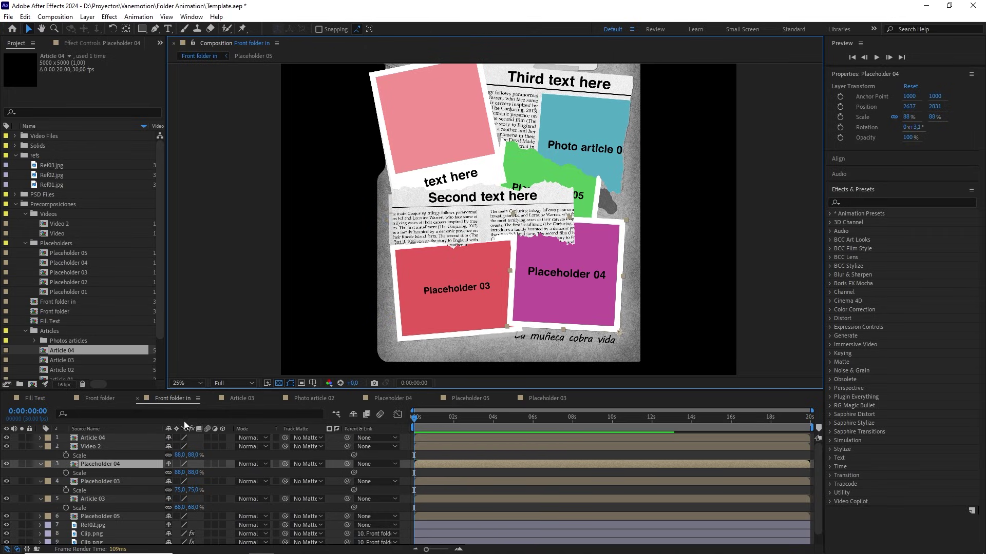
drag(106, 463, 100, 438)
scroll(497, 300, down, 1)
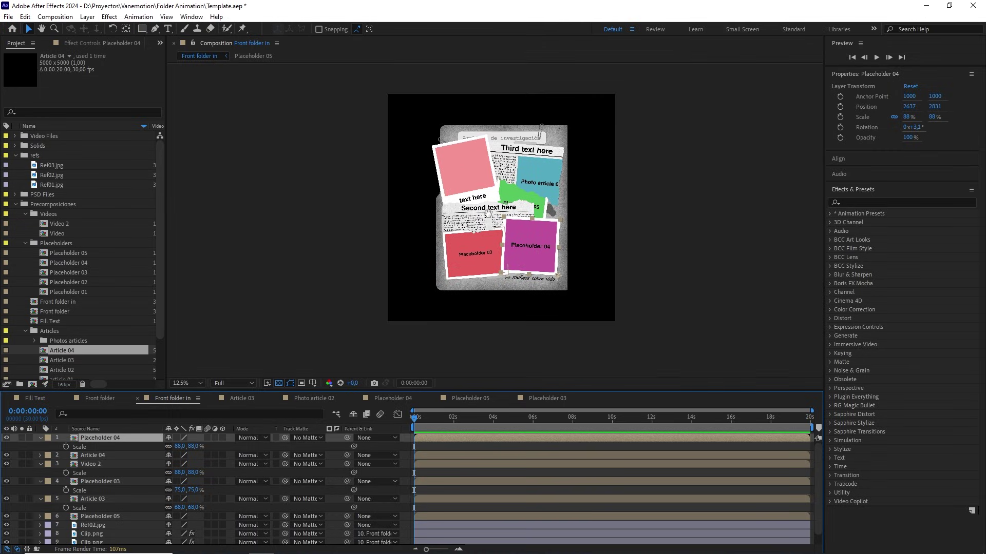
drag(523, 254, 504, 241)
scroll(518, 308, up, 1)
click(460, 452)
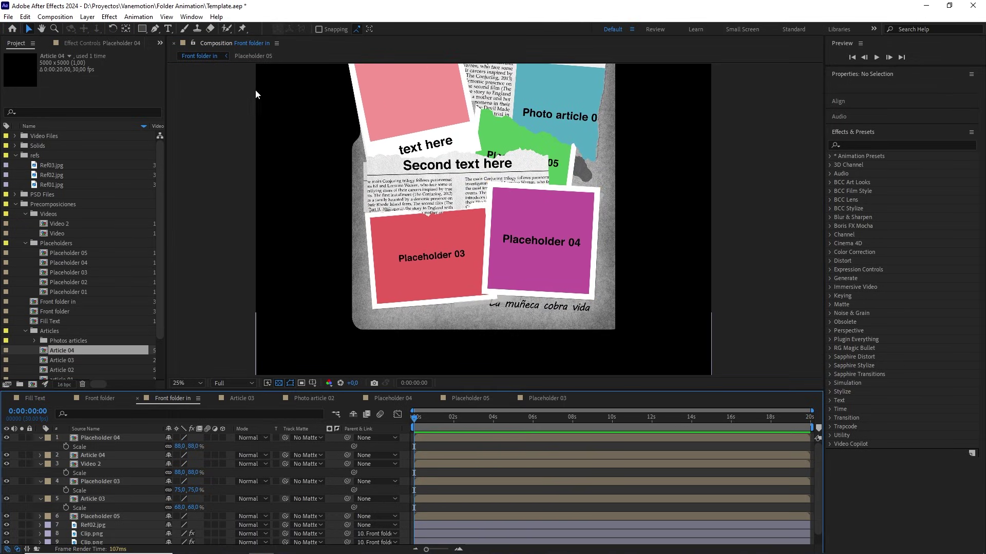
Step: Add a text layer reading "Otro texto aquí" near the handwritten caption below Placeholder 04
click(168, 28)
key(period)
drag(555, 272, 560, 102)
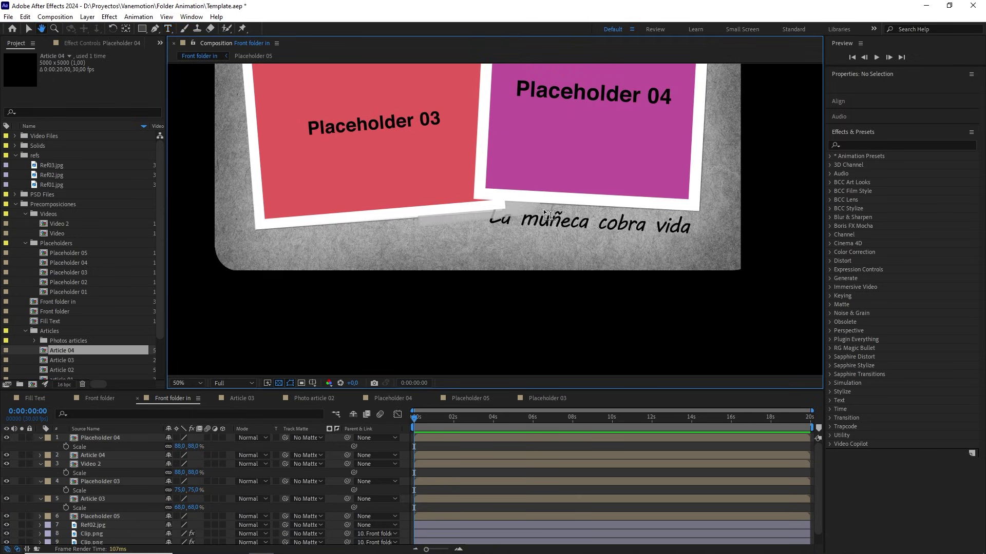
click(538, 231)
text(Otro texto aquí)
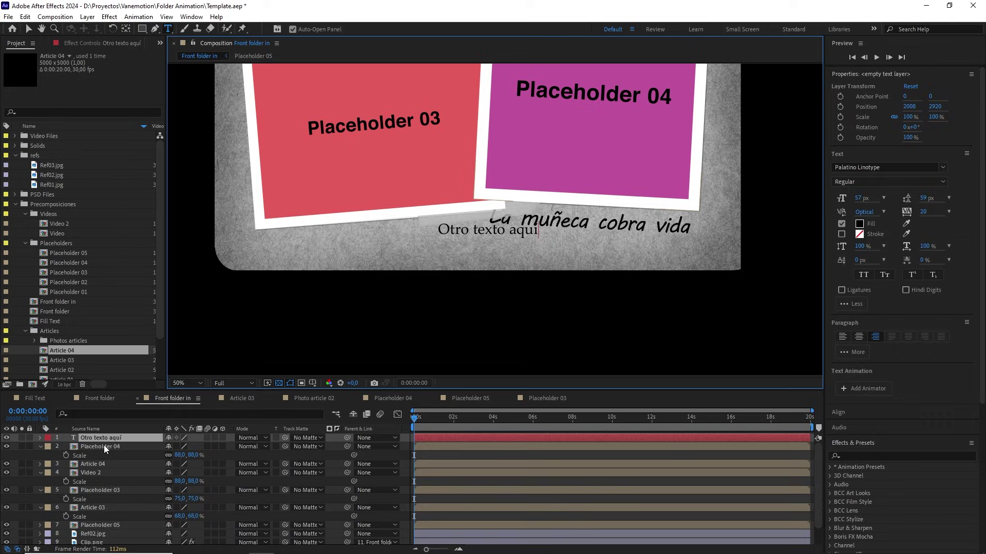
key(KP_Enter)
Step: Change the font of the "Otro texto aquí" text to Helvetica Bold
click(887, 168)
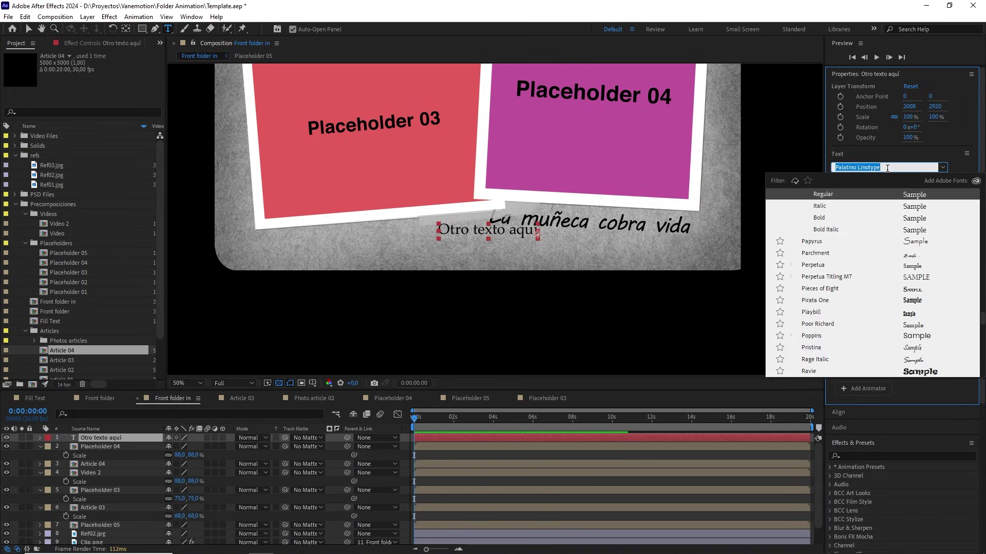
text(helv)
click(827, 195)
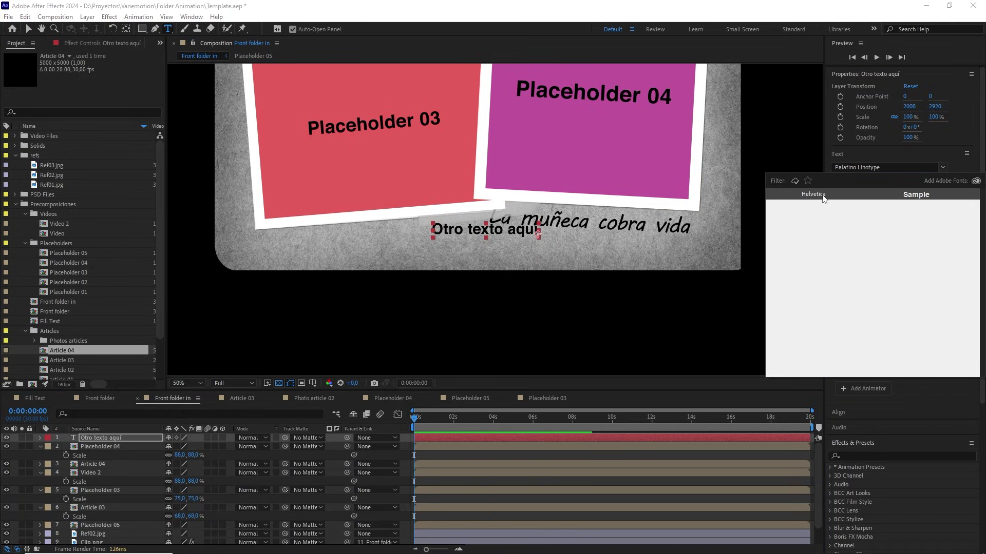
Step: Place the text over the handwritten caption at about 2202, 2879, scaled to about 143.8% and rotated 2° clockwise
key(v)
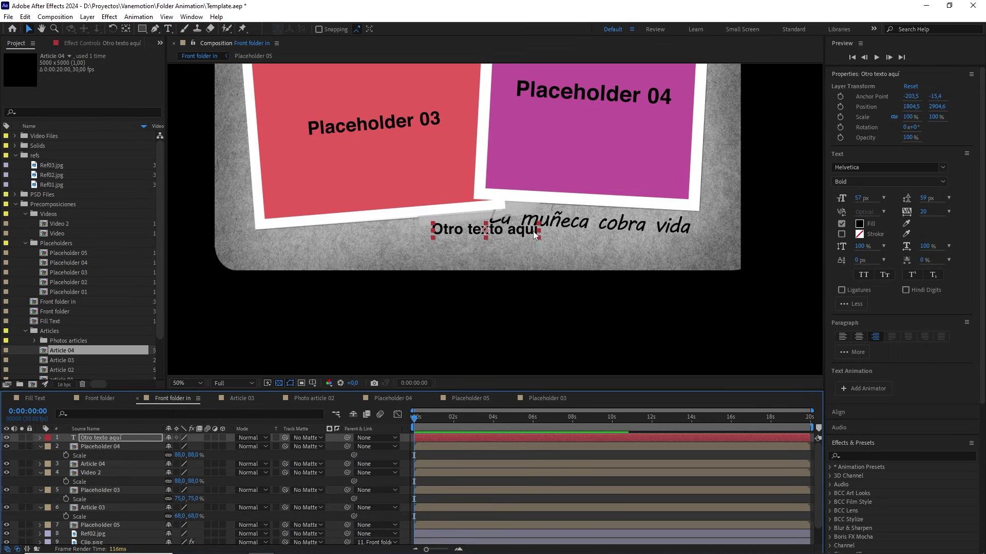
drag(537, 239, 647, 220)
key(w)
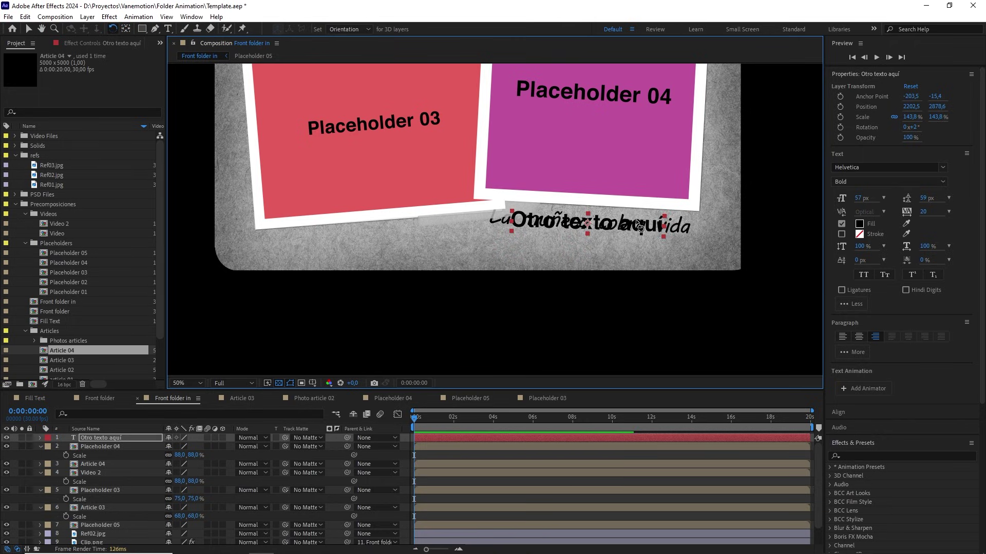
Step: Hide the Ref02.jpg reference layer and review the assembled folder layout against the brown folder
scroll(59, 476, down, 2)
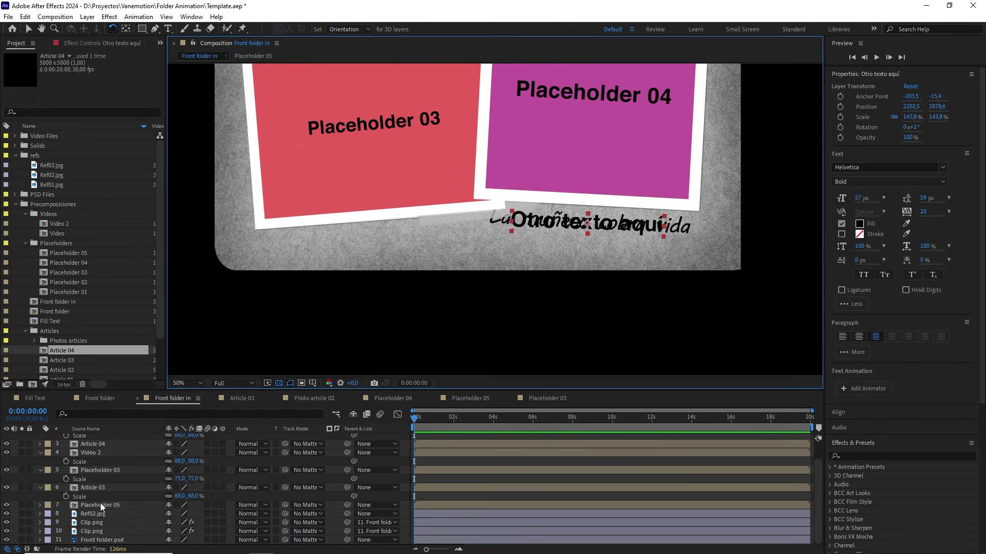
click(8, 514)
scroll(499, 294, down, 2)
key(space)
drag(508, 204, 493, 304)
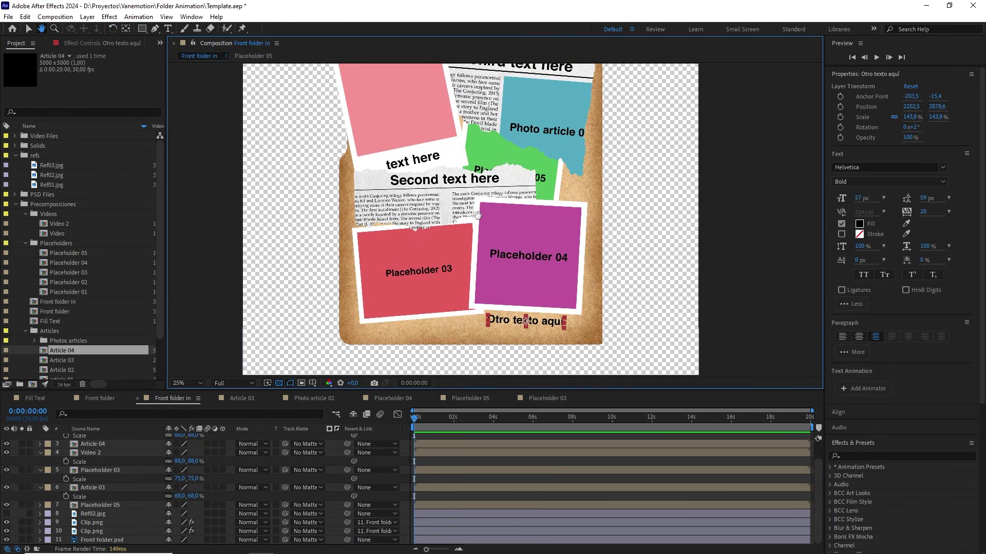
drag(478, 214, 502, 277)
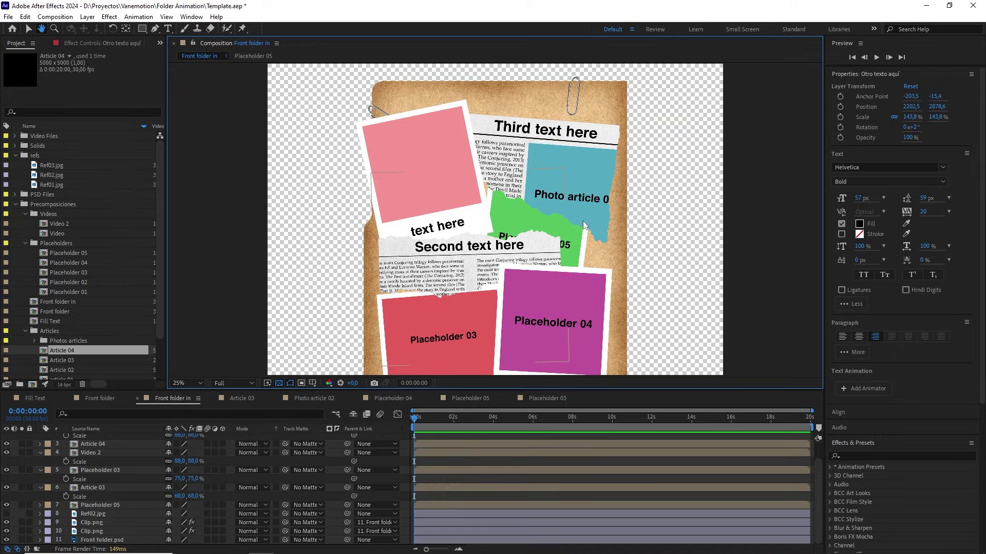
click(744, 223)
scroll(683, 267, down, 1)
drag(621, 321, 627, 302)
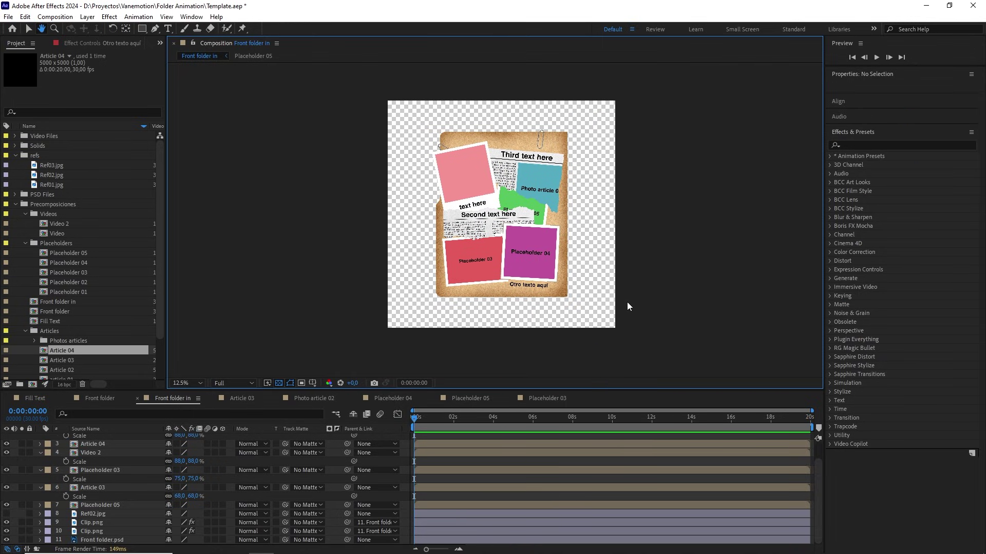
scroll(704, 288, up, 1)
drag(573, 195, 574, 222)
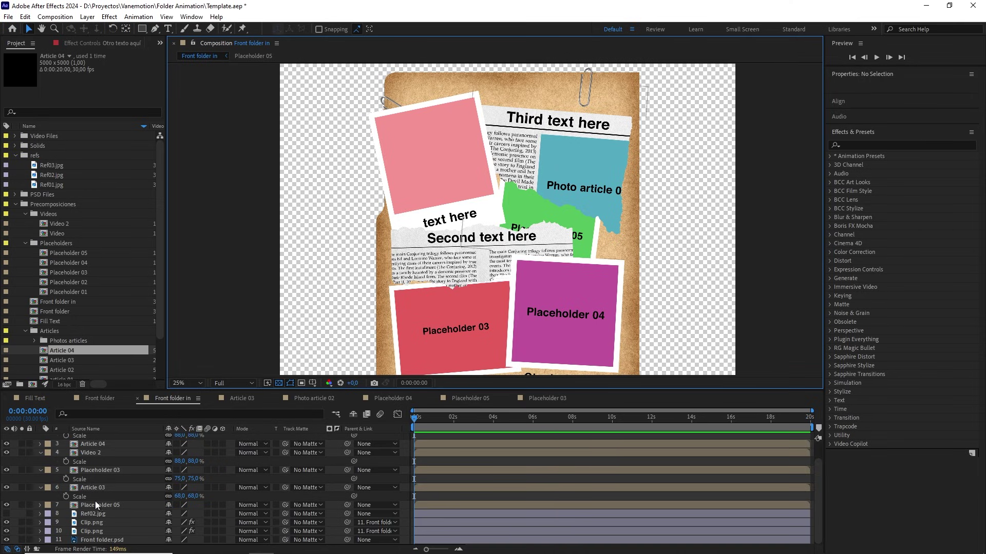
Step: Bring both Clip.png layers to the top of the layer stack, above the photos and text
click(96, 521)
shift+click(97, 532)
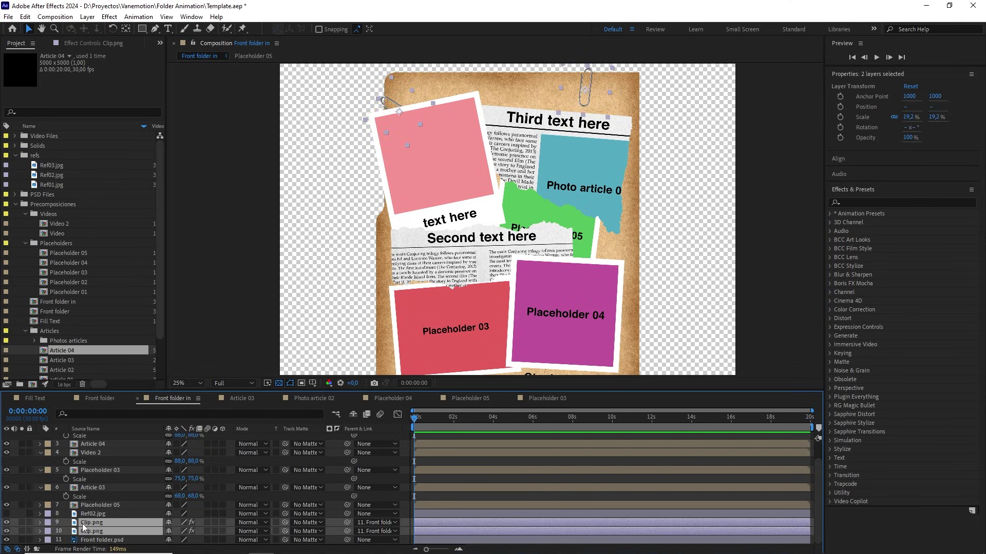
key(ctrl+shift+bracketright)
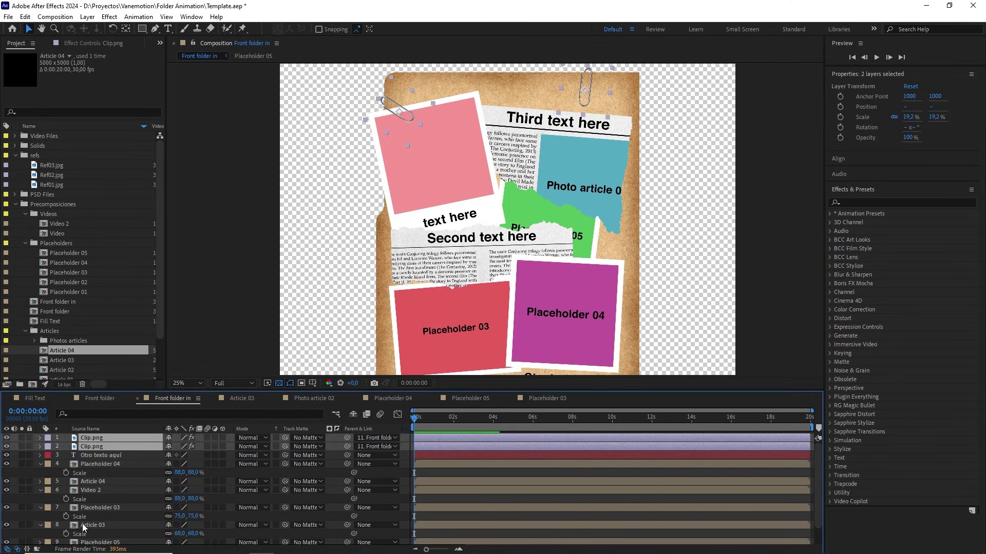
drag(442, 280, 437, 258)
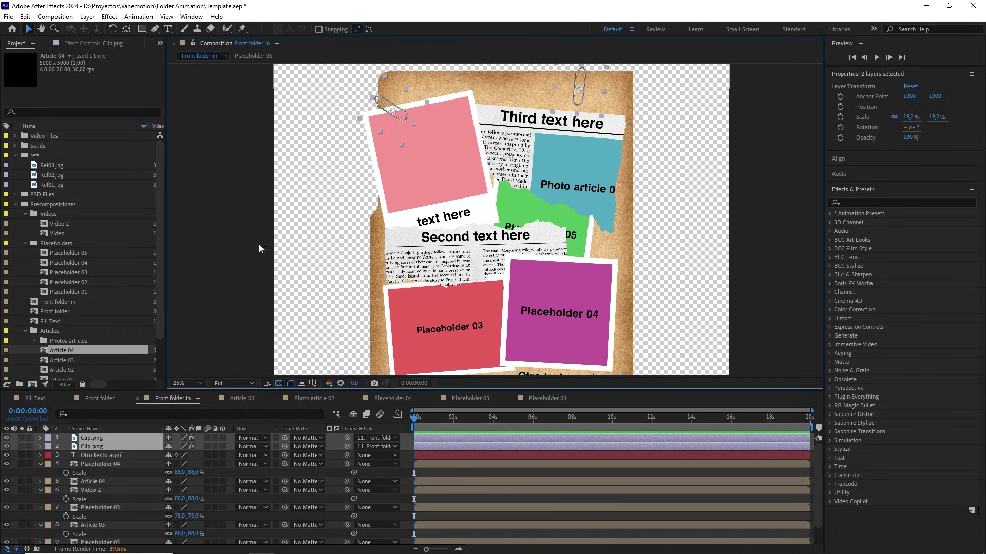
click(238, 251)
Step: Show the Ref02.jpg reference layer again
scroll(121, 431, down, 2)
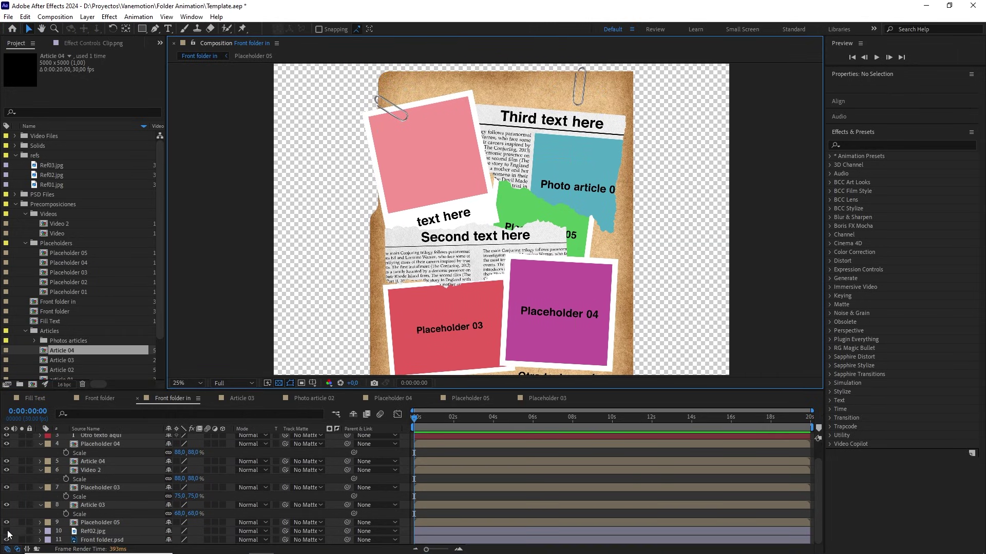
scroll(426, 234, up, 3)
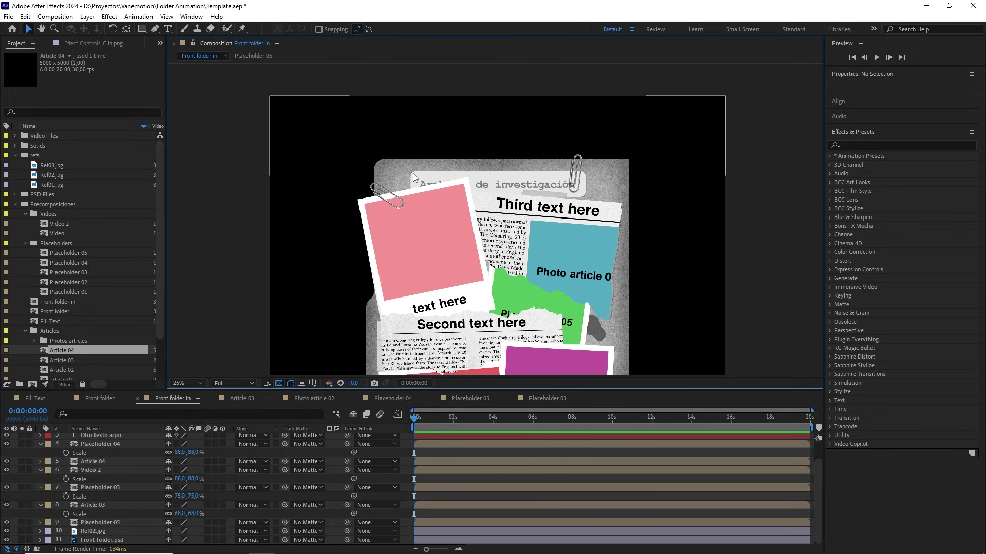
scroll(126, 457, up, 2)
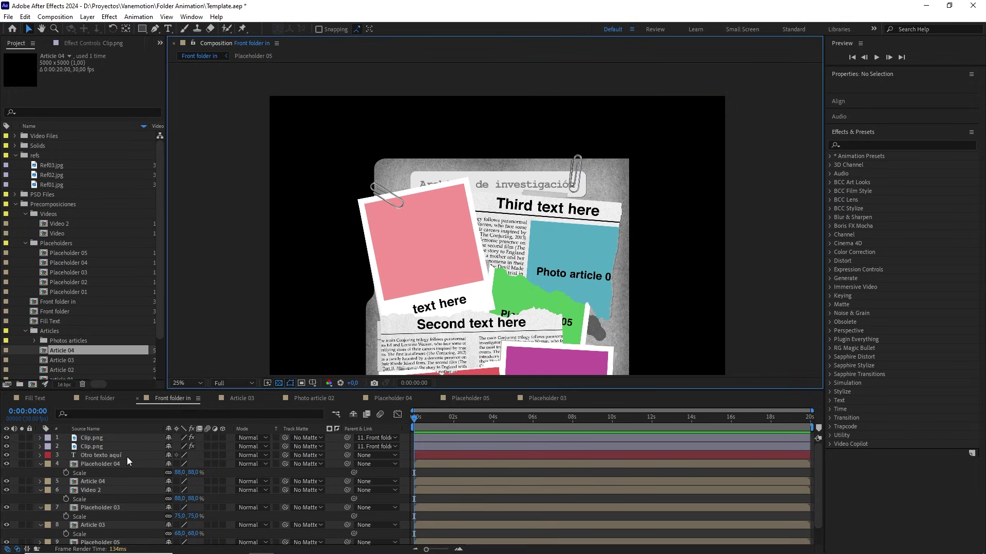
Step: Draw a rectangle shape about 1350 × 208 px over the reference's "Archivo de investigación" header label
click(143, 30)
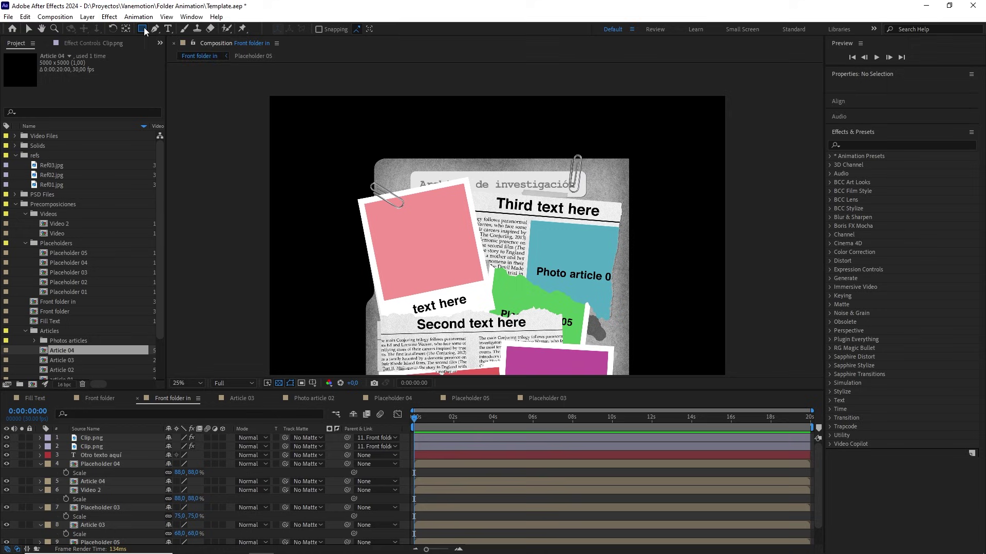
scroll(439, 182, up, 3)
drag(475, 148, 464, 299)
scroll(439, 316, down, 1)
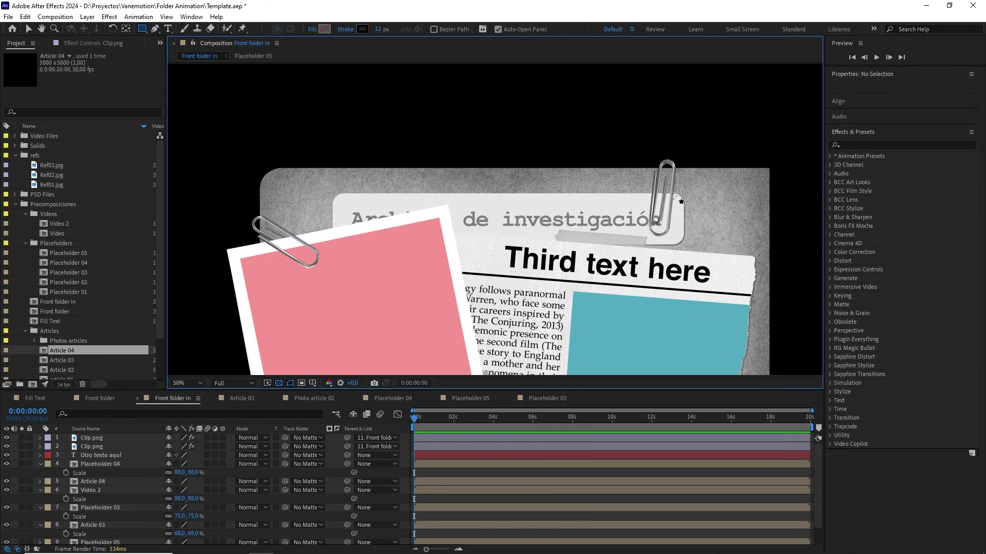
mouse_move(681, 193)
mouse_down()
mouse_move(516, 228)
mouse_move(335, 247)
mouse_up()
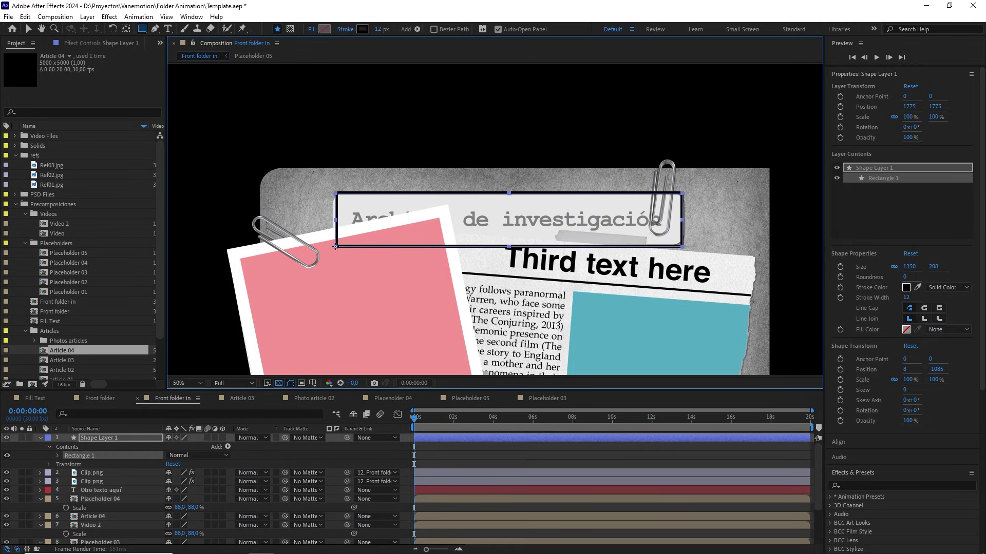
Step: Give the header rectangle a solid white fill, color FFFFFF
click(311, 30)
click(439, 333)
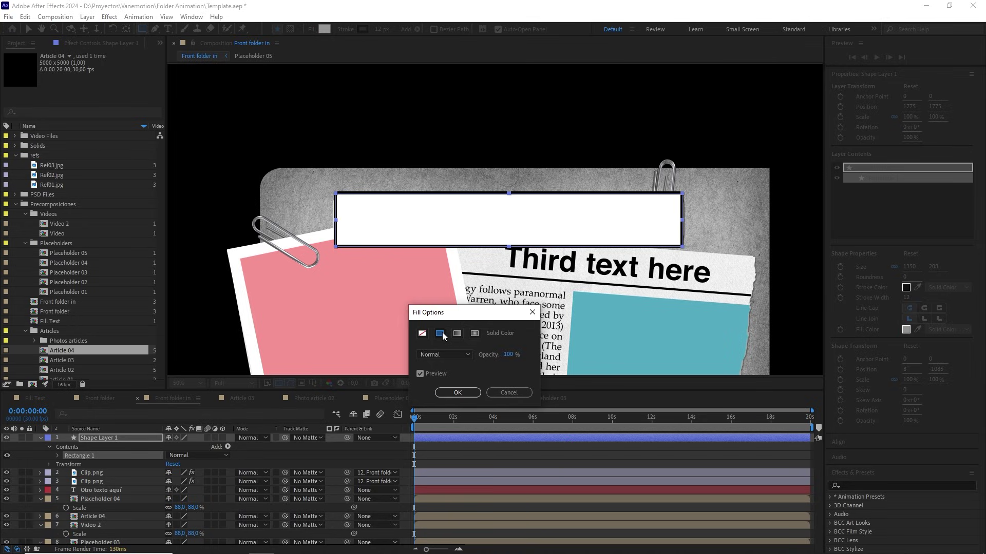
click(457, 392)
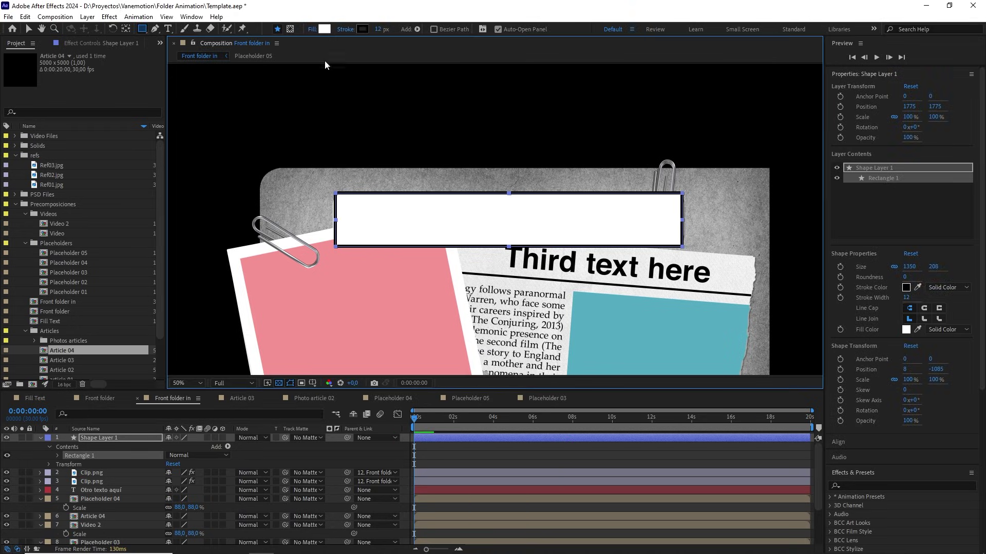
click(324, 29)
click(343, 258)
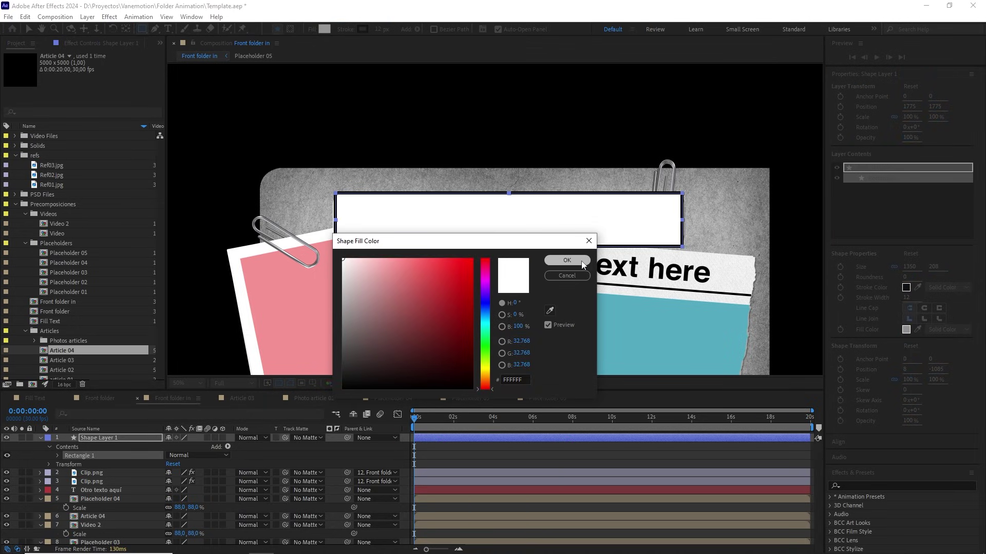
click(567, 260)
Step: Set the header rectangle's stroke to None
click(345, 31)
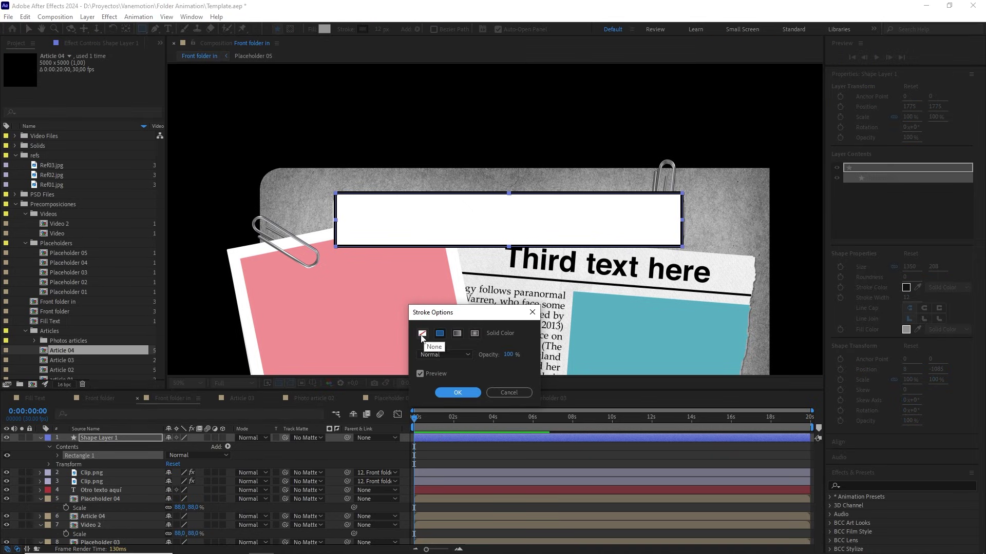
click(422, 334)
click(459, 393)
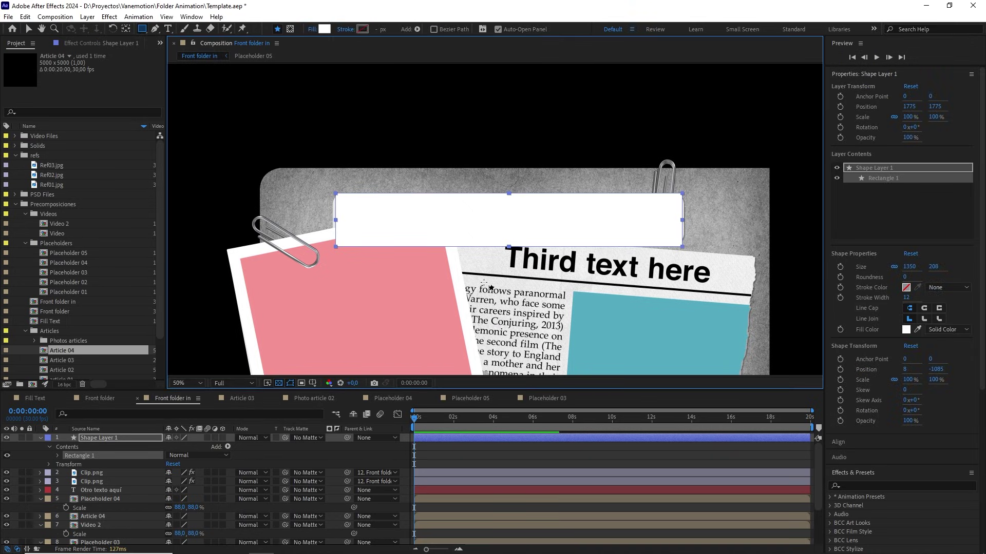
Step: Center the header rectangle's anchor point and rename its layer as banner
key(ctrl+alt+Home)
click(86, 438)
key(Return)
text(ba)
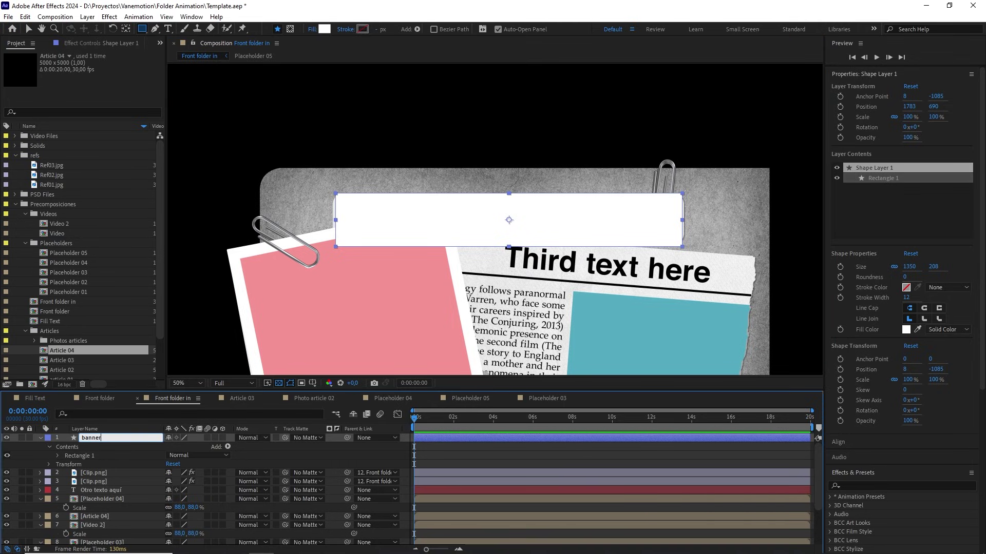
text(nner)
key(Return)
Step: Round the banner rectangle's corners with a roundness of 49
click(58, 455)
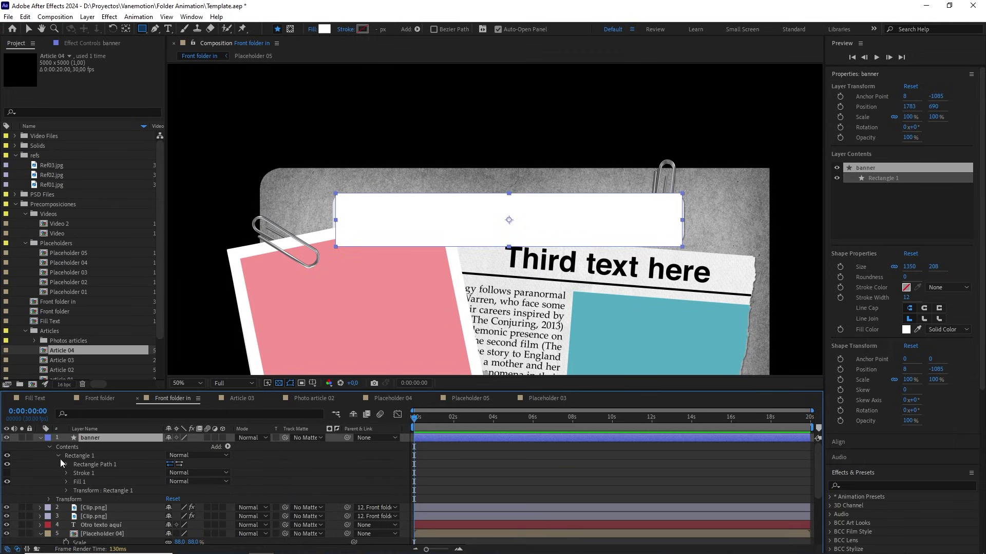
click(66, 465)
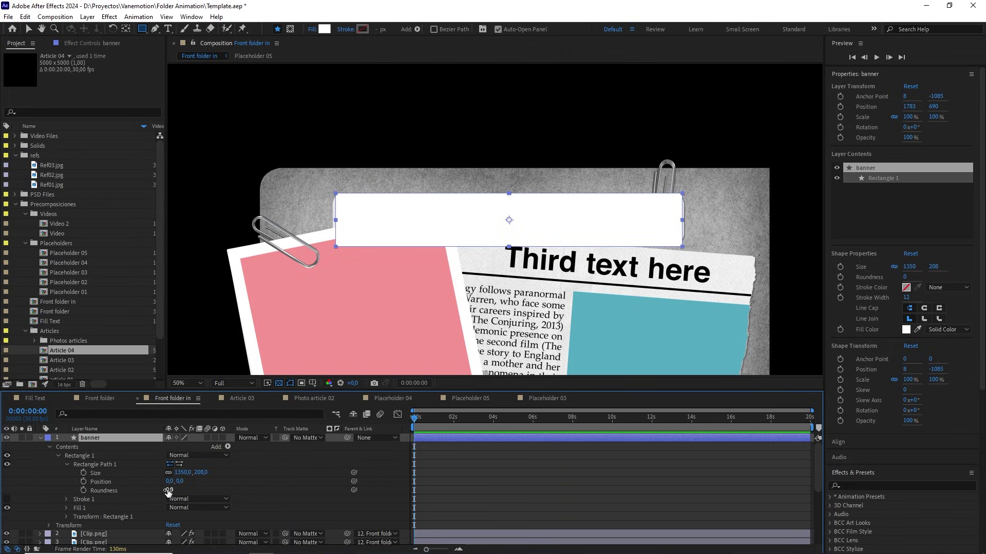
drag(168, 491, 194, 494)
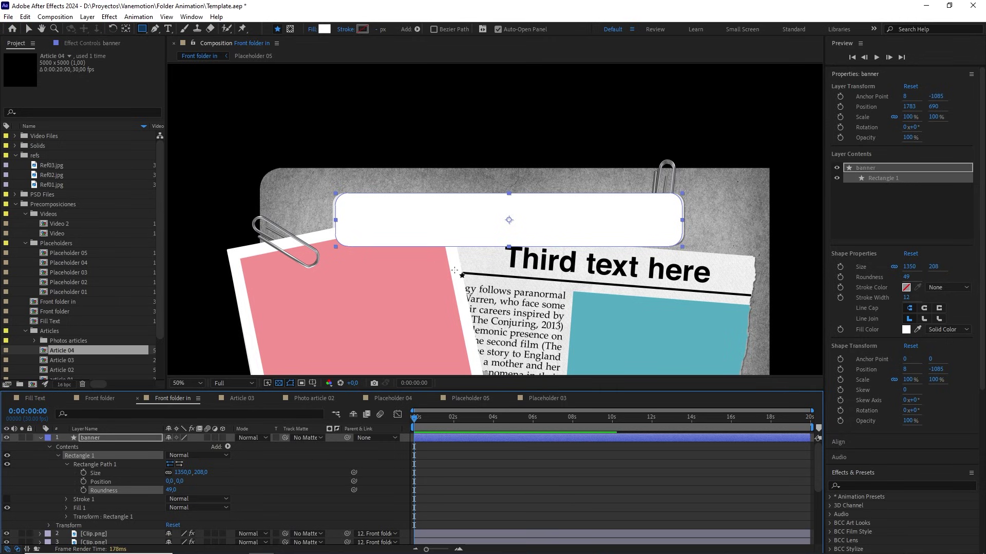
click(40, 439)
Step: Add a text layer reading "Archivos de investigación" over the white banner
click(100, 437)
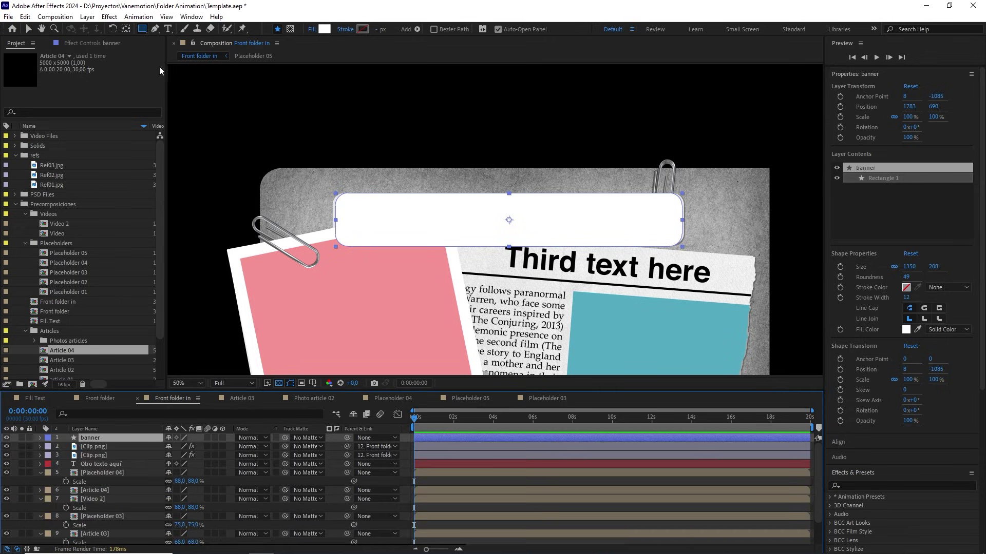
key(ctrl+t)
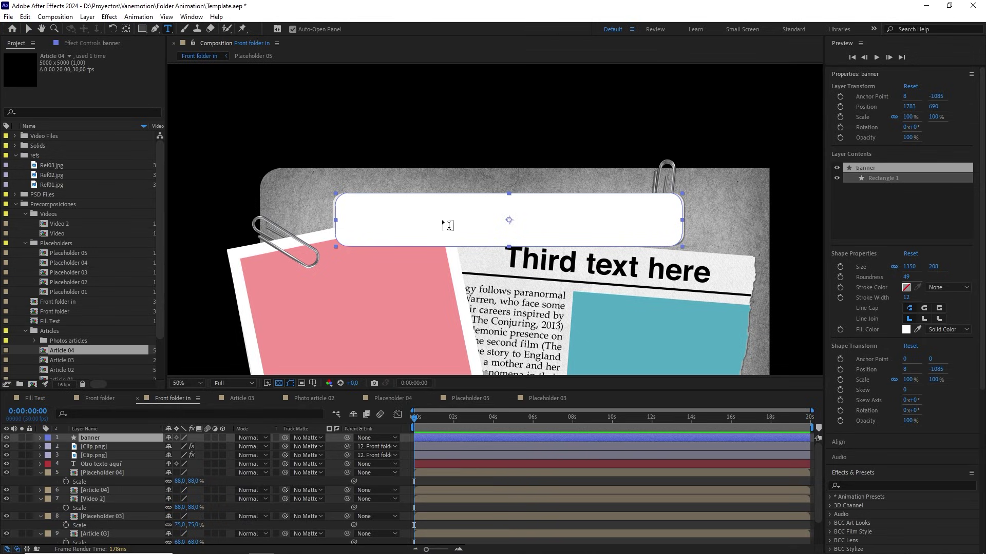
click(442, 221)
text(Archivos de investigaci)
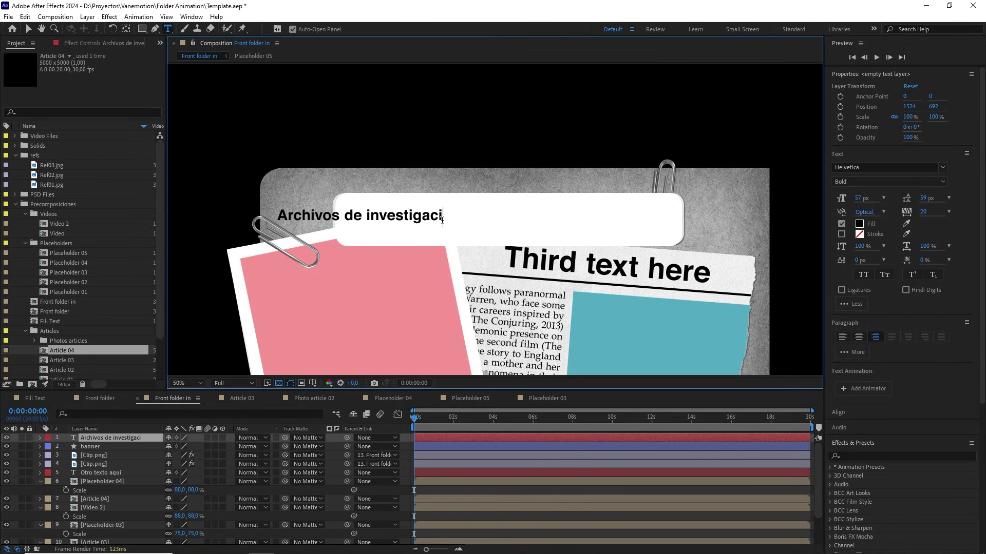
text(ón)
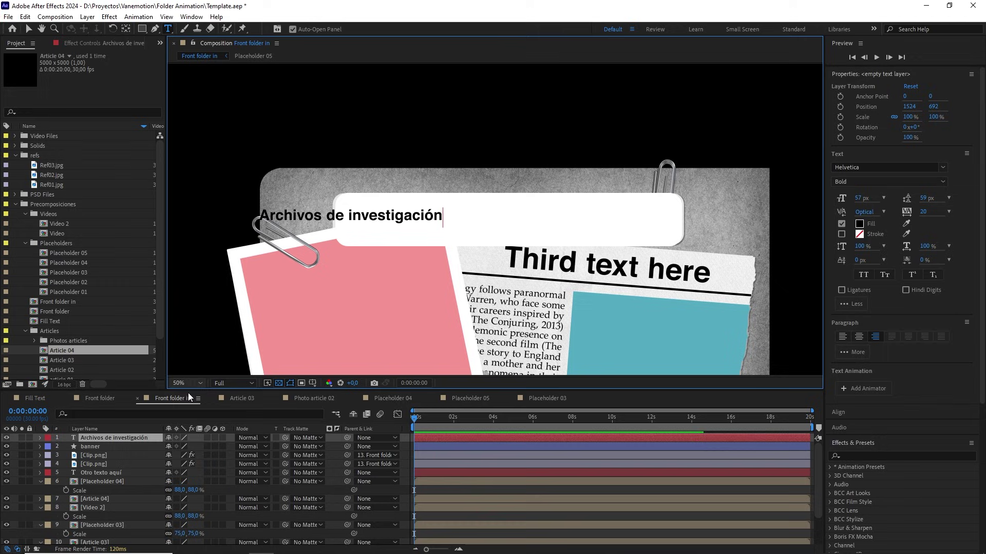
Step: Center-align the header text's paragraph and center the layer's anchor point
click(149, 439)
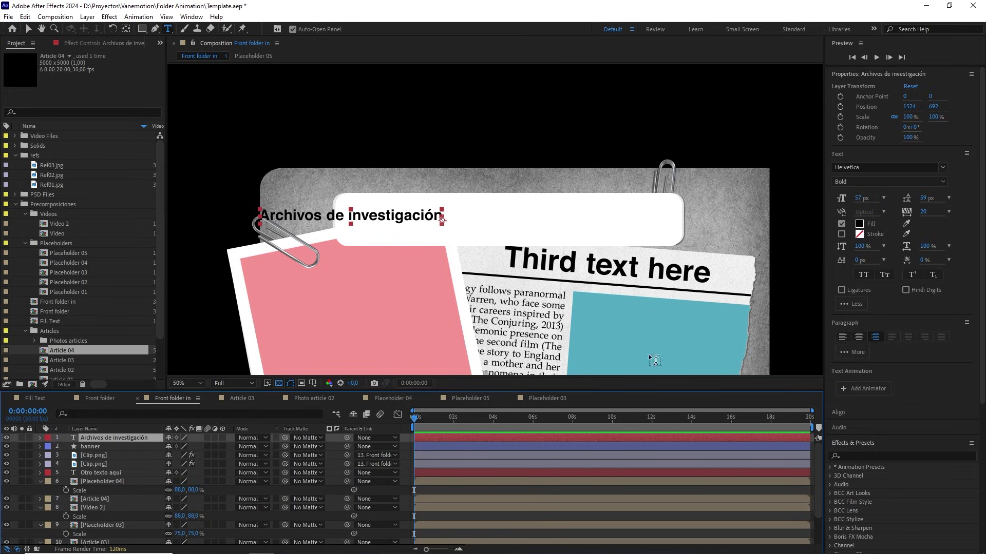
click(859, 336)
key(ctrl+alt+Home)
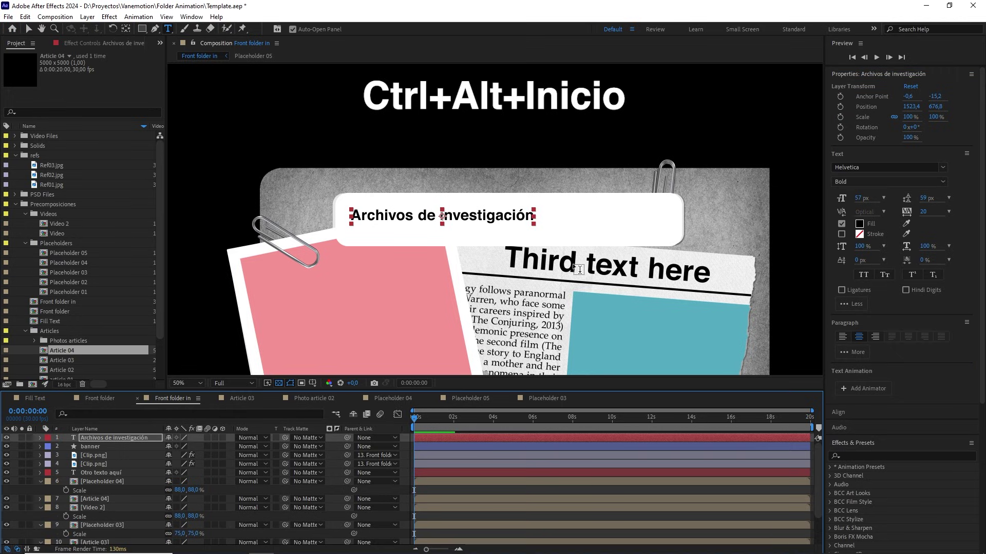
Step: Move the header text to the middle of the banner at about 1775, 684.8 and scale it to about 143.5%
click(27, 30)
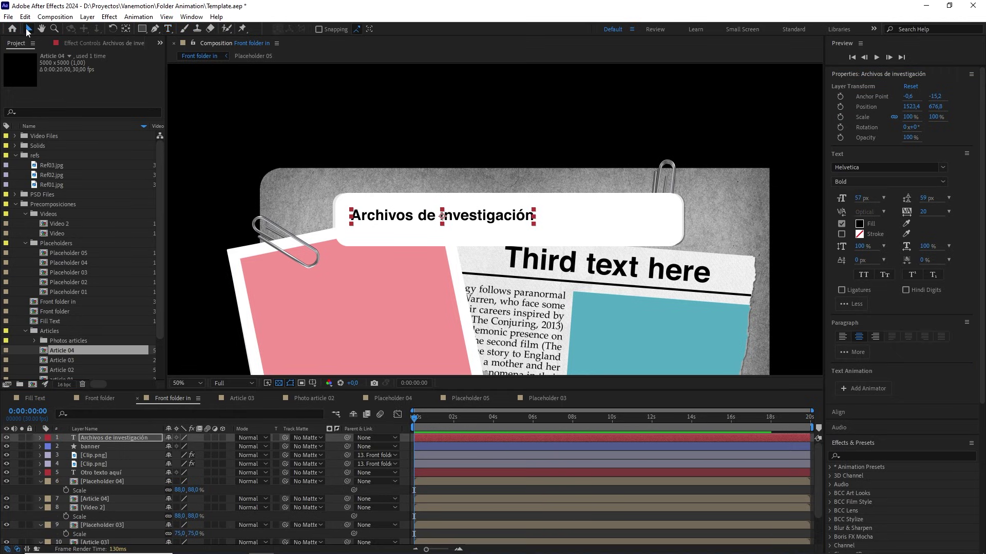
click(598, 220)
click(100, 438)
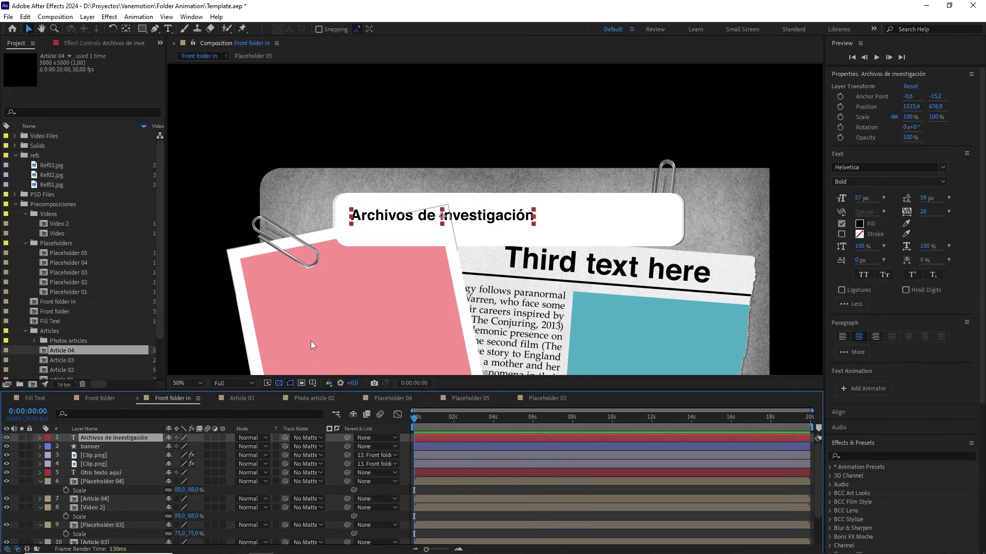
drag(442, 216, 504, 217)
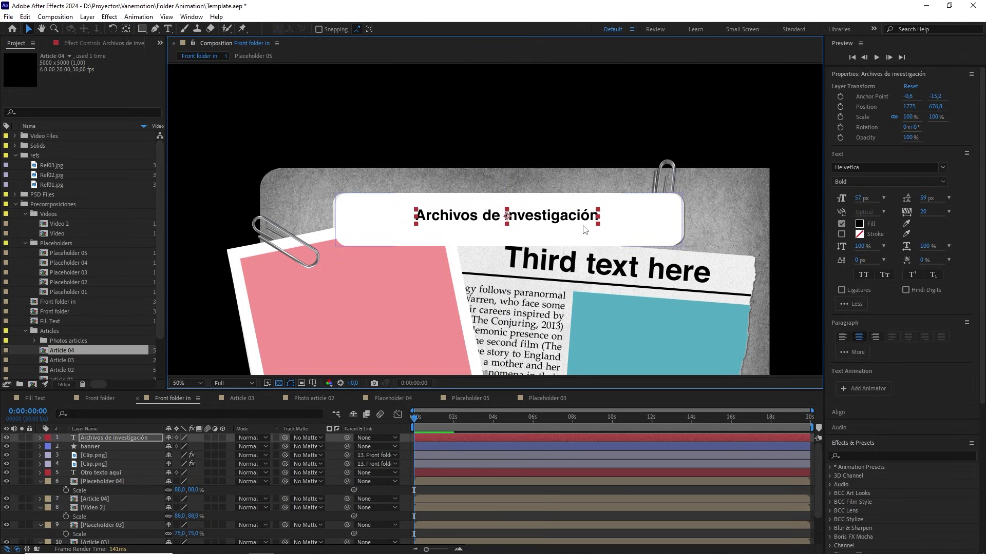
drag(603, 227, 611, 231)
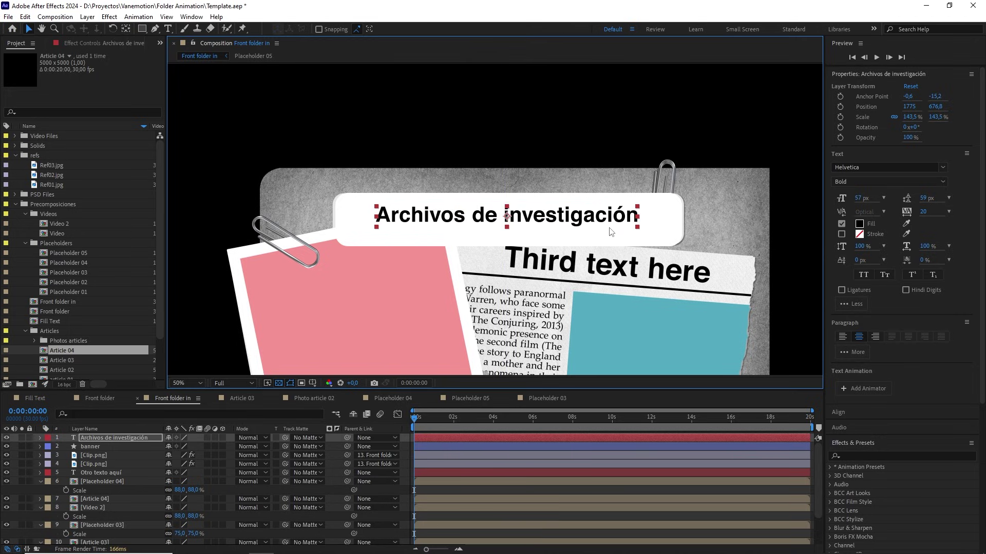
scroll(611, 231, up, 1)
drag(519, 216, 573, 218)
Step: Hide the Ref02.jpg reference layer to show the finished folder layout
scroll(521, 220, down, 1)
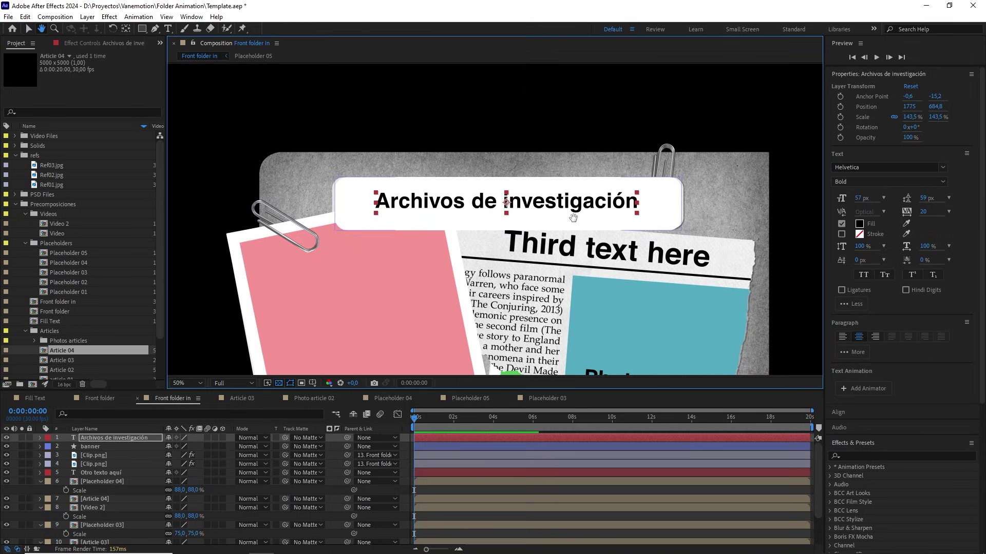
scroll(570, 224, down, 1)
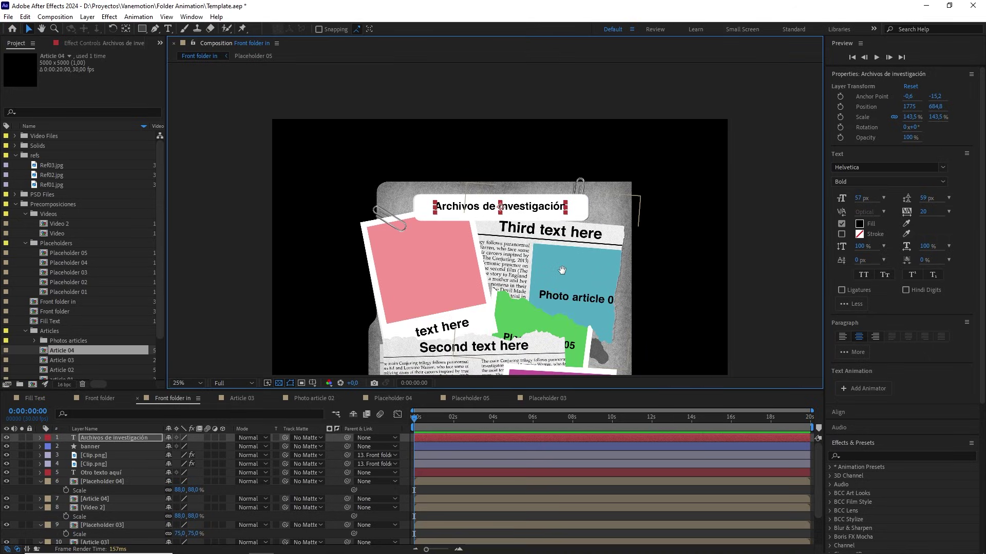
scroll(564, 225, down, 1)
drag(559, 275, 555, 236)
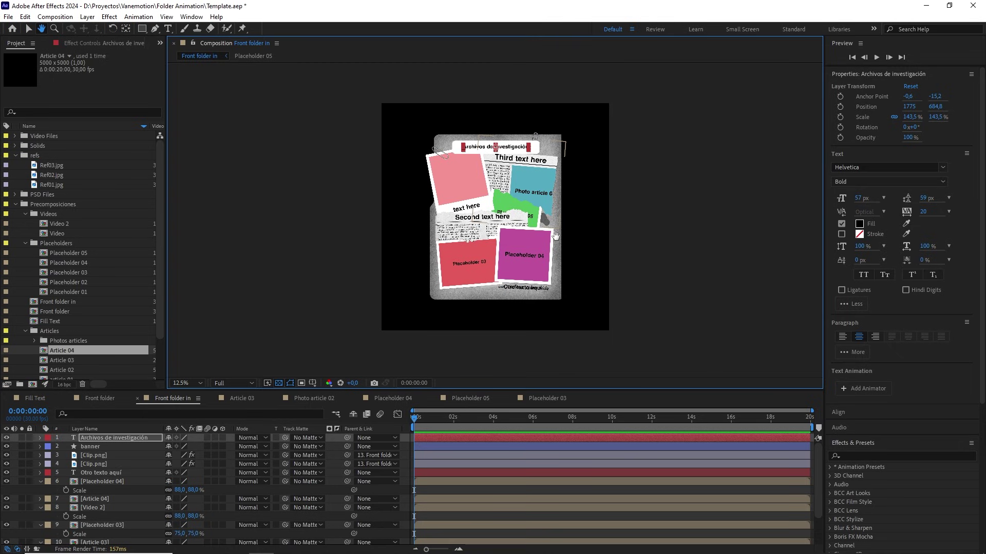
key(v)
scroll(112, 511, down, 3)
click(97, 531)
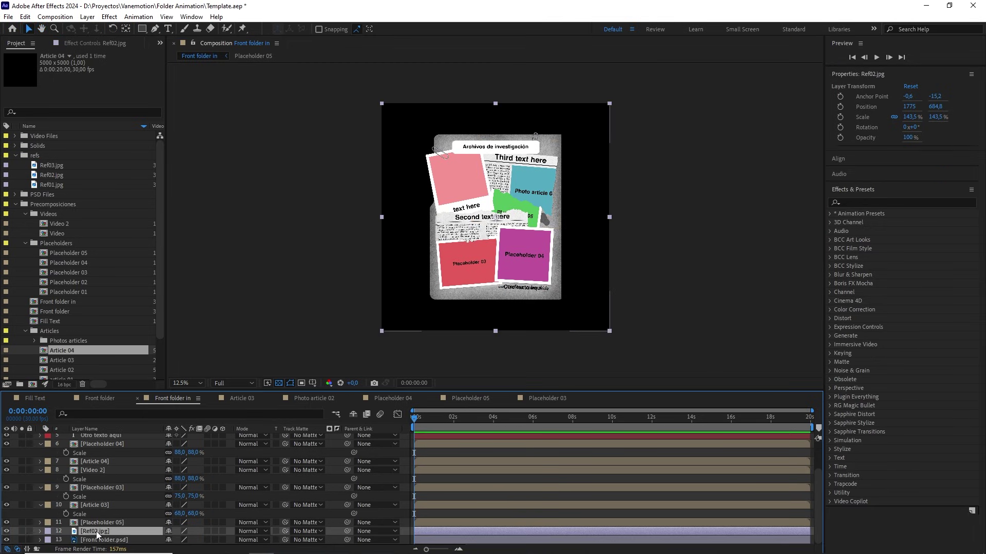
scroll(495, 274, up, 2)
drag(488, 188, 494, 229)
scroll(495, 248, down, 1)
key(v)
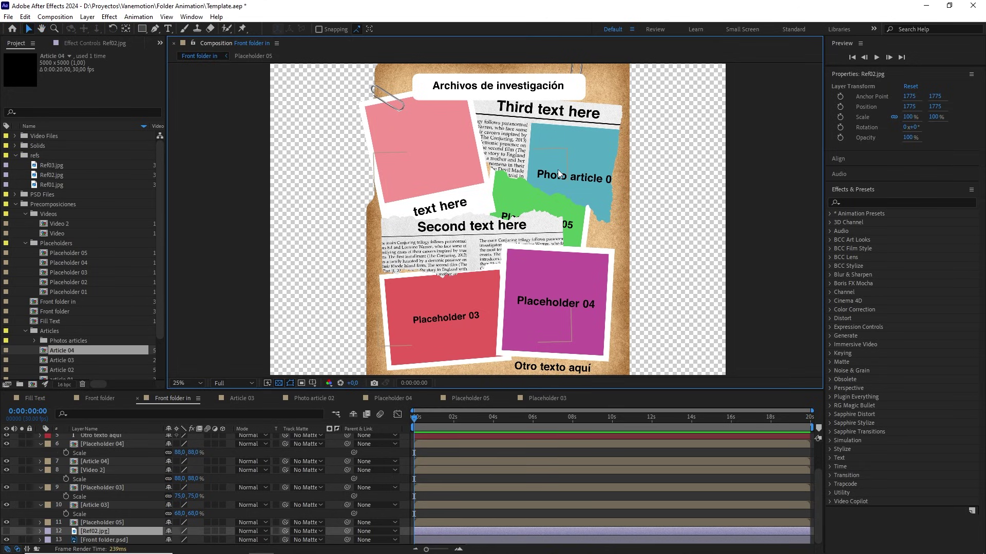
Step: Enlarge the Article 04 layer to about 32.7% and reposition it at about 1605, 1951
click(390, 261)
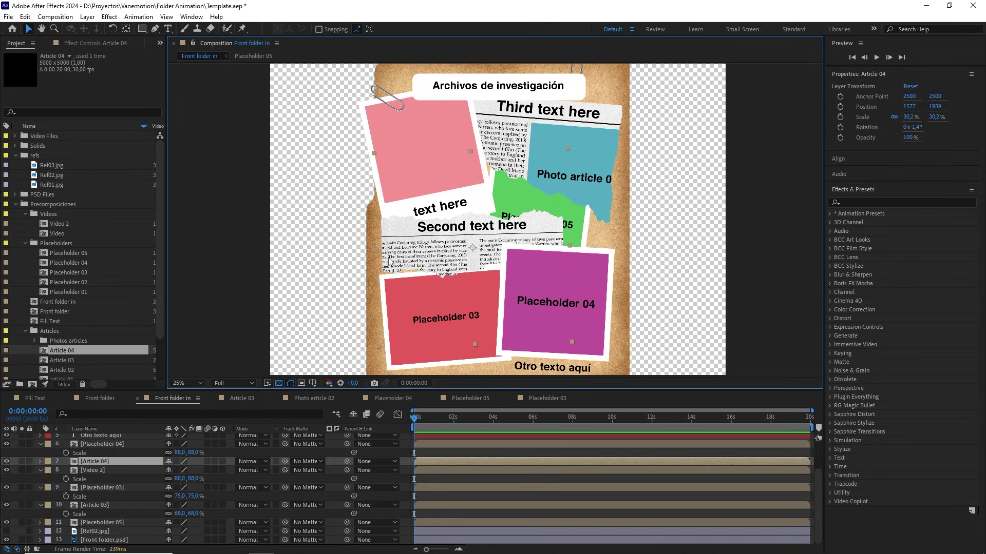
drag(390, 260, 449, 230)
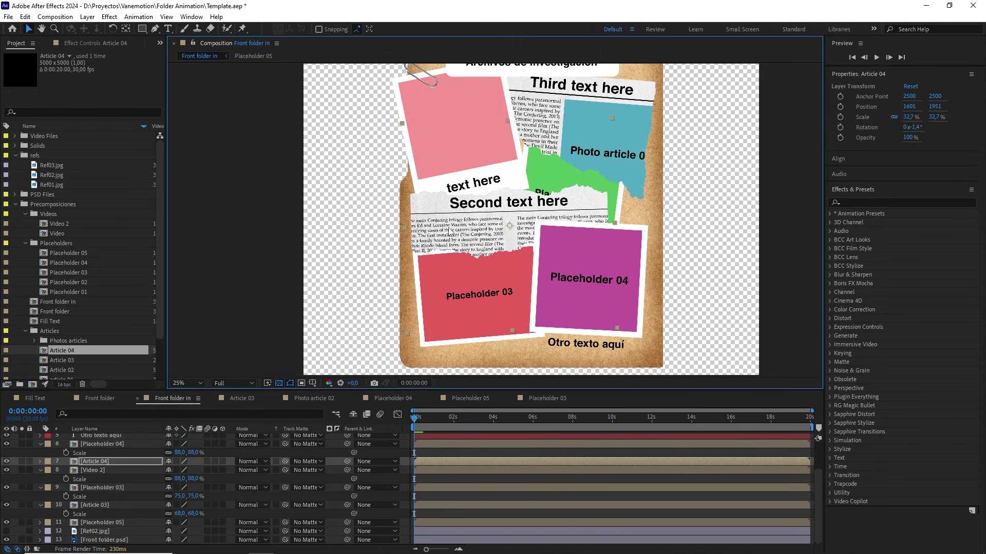
click(272, 455)
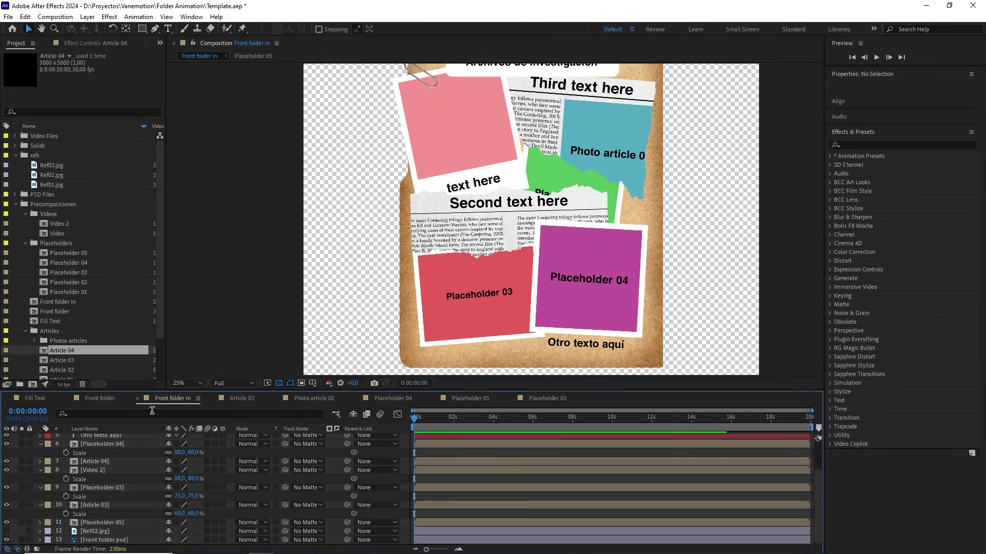
Step: Copy a tape.png layer from the Front folder composition into Front folder in
click(104, 398)
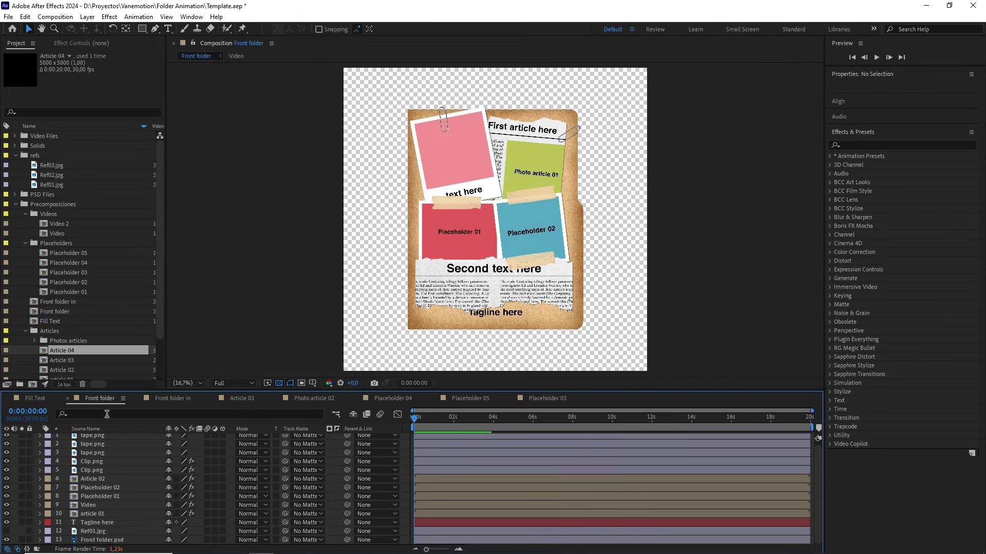
click(98, 438)
key(ctrl+c)
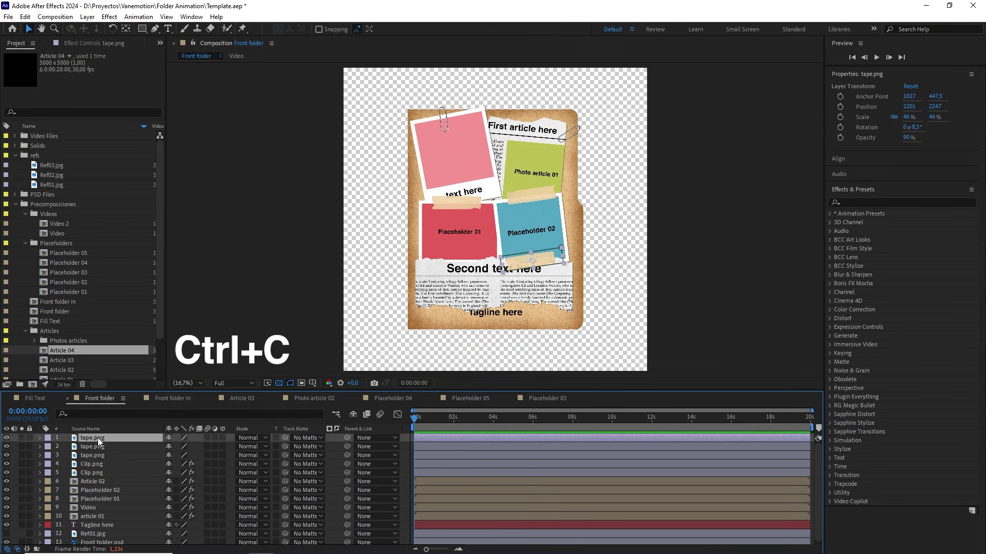
click(165, 402)
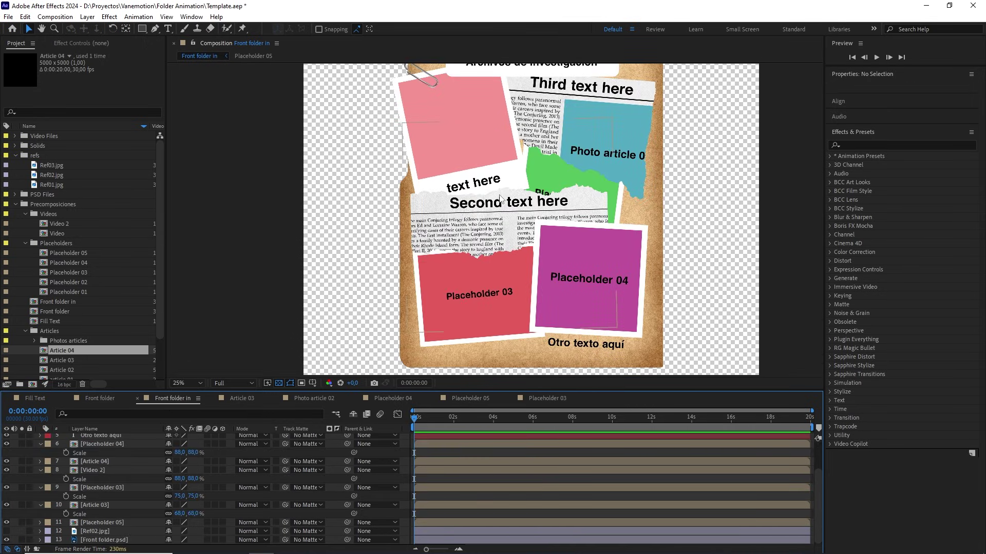
key(ctrl+v)
Step: Place the tape over the upper edge of Placeholder 03, rotated about -2.9° and scaled to 31%
drag(592, 265, 515, 252)
scroll(515, 253, up, 2)
drag(563, 289, 512, 261)
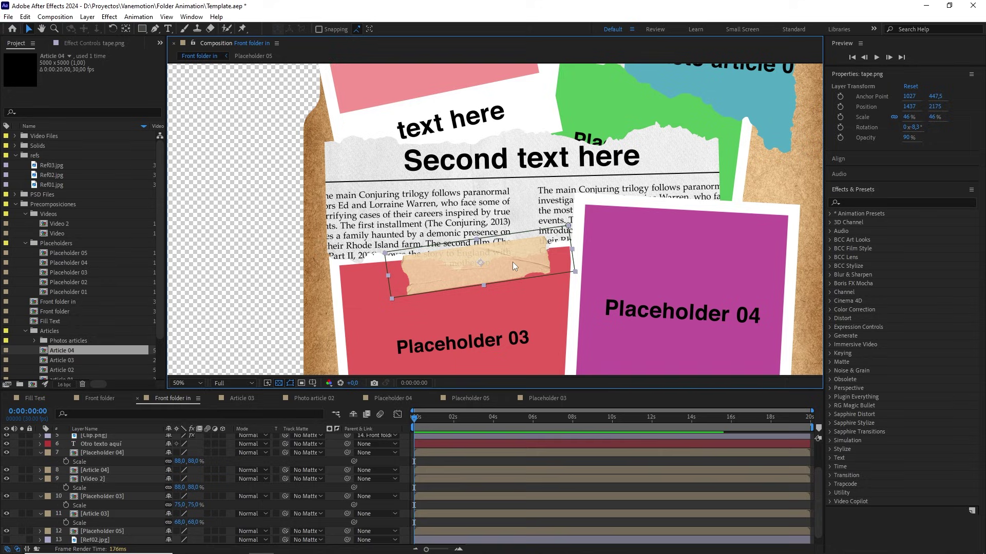
key(w)
drag(512, 264, 513, 267)
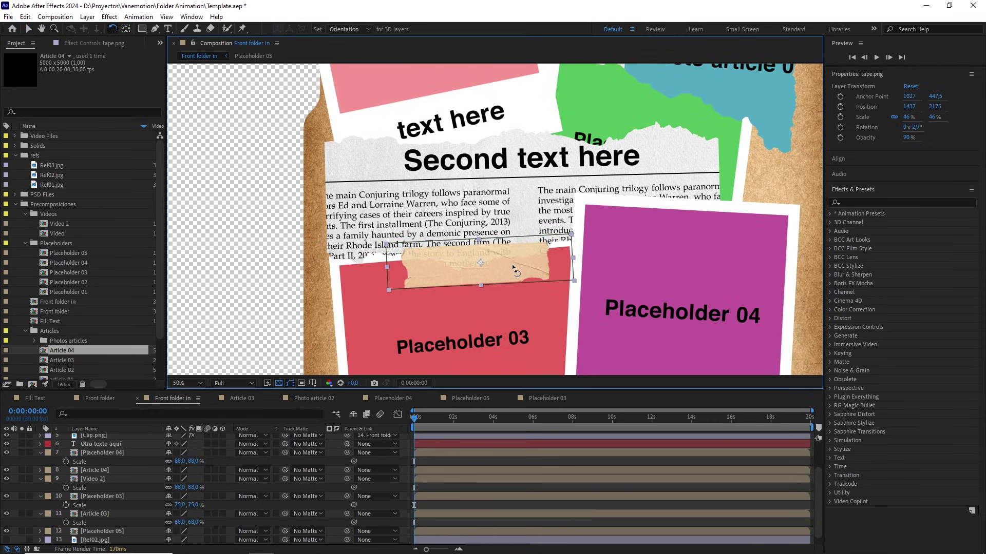
key(s)
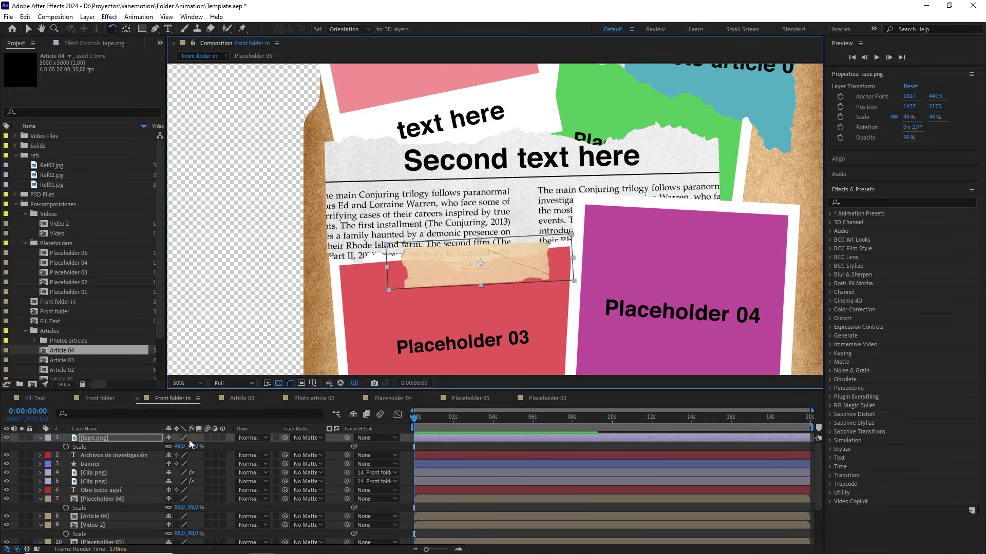
drag(189, 447, 187, 452)
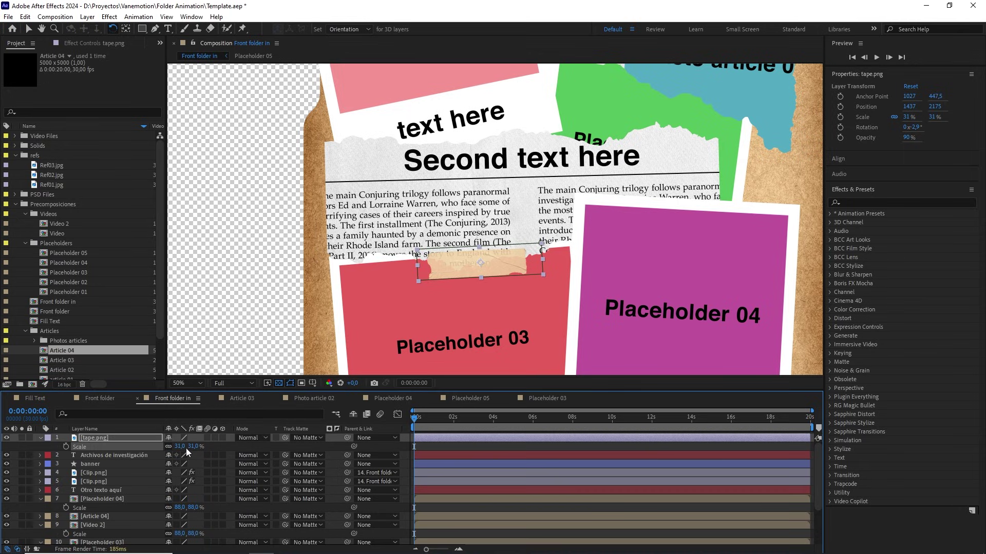
Step: Duplicate the tape onto the joint between the pink photo and Article 04, scaled to 42% and rotated about 168.9°
key(v)
drag(498, 267, 455, 152)
key(ctrl+d)
key(s)
drag(197, 447, 204, 447)
drag(456, 154, 410, 128)
key(w)
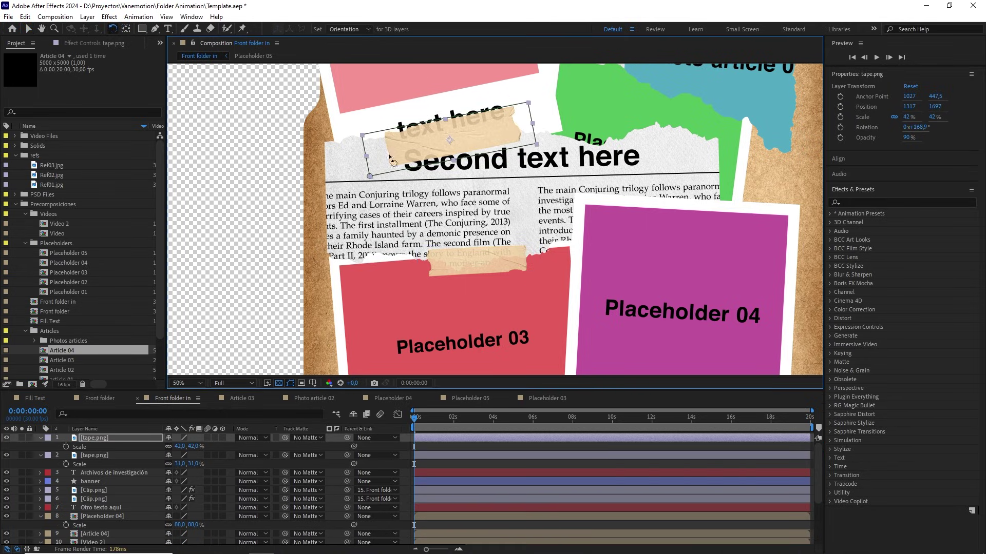
key(v)
Step: Duplicate the tape onto the upper edge of Placeholder 04, scaled to 33%, rotated about 180.6° and positioned near 2427, 1933
drag(638, 196, 509, 230)
scroll(509, 229, down, 2)
key(ctrl+d)
drag(421, 217, 571, 250)
scroll(535, 252, up, 2)
key(w)
key(s)
drag(197, 447, 193, 448)
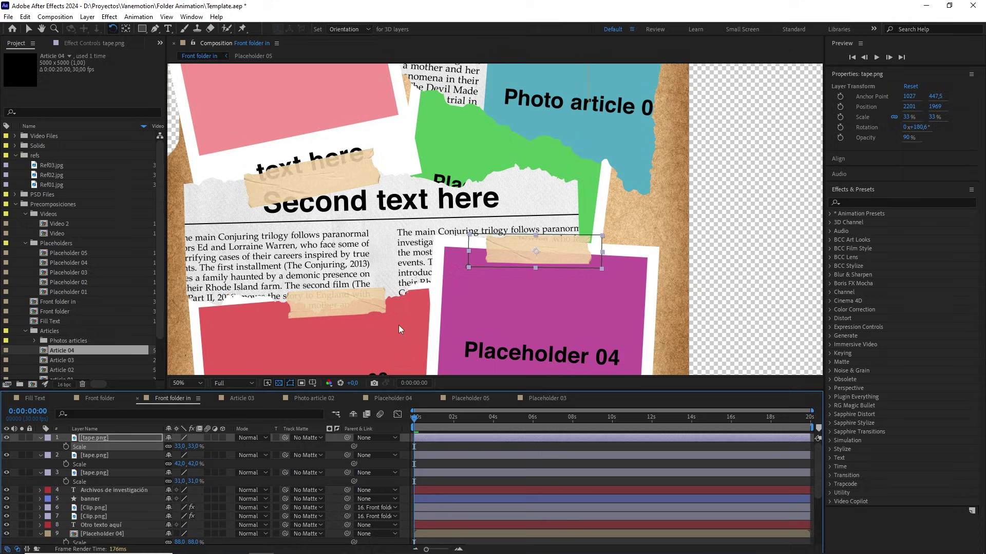
key(v)
drag(562, 248, 620, 239)
scroll(620, 238, down, 2)
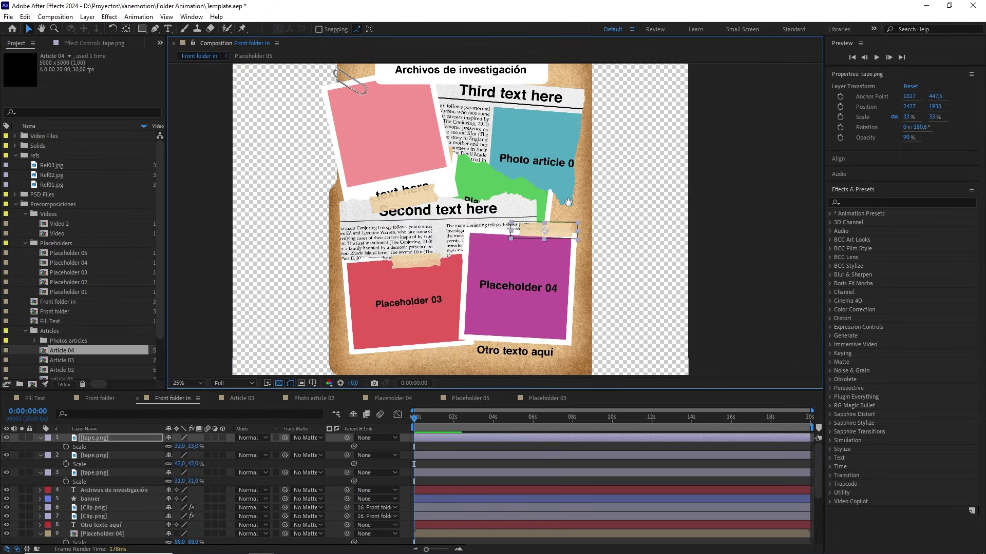
drag(540, 204, 558, 248)
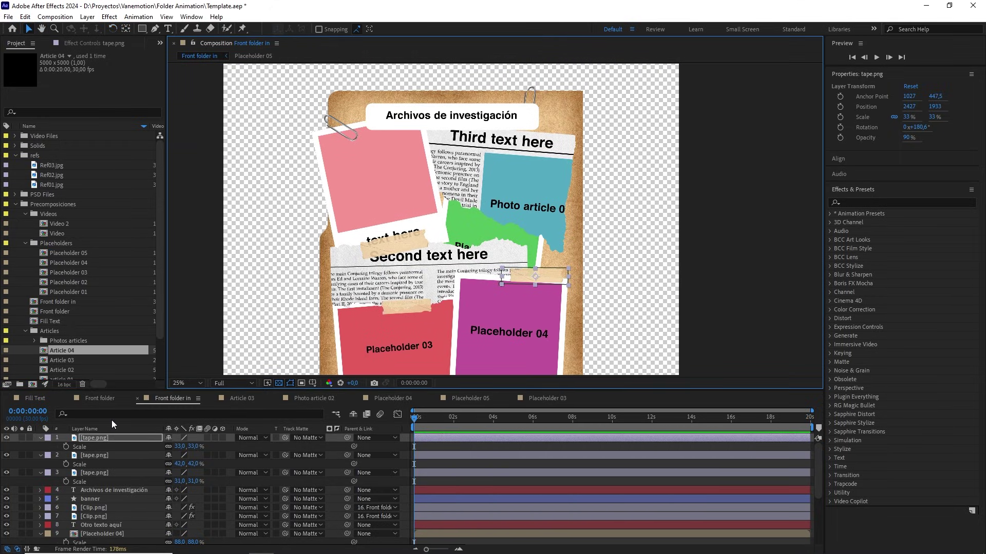
Step: Duplicate the Placeholder 04 tape and place the copy over the upper edge of the "Third text here" article
click(109, 441)
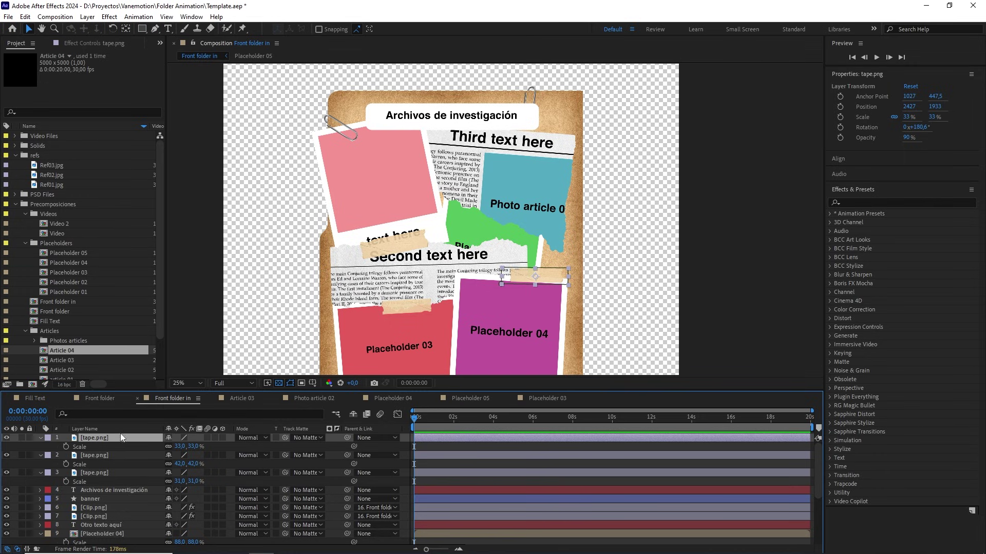
key(ctrl+d)
drag(535, 277, 533, 220)
key(period)
key(comma)
drag(524, 296, 619, 326)
key(period)
key(v)
Step: Move both paper clip layers to the front of the layer stack so they sit above the banner and tapes
click(578, 149)
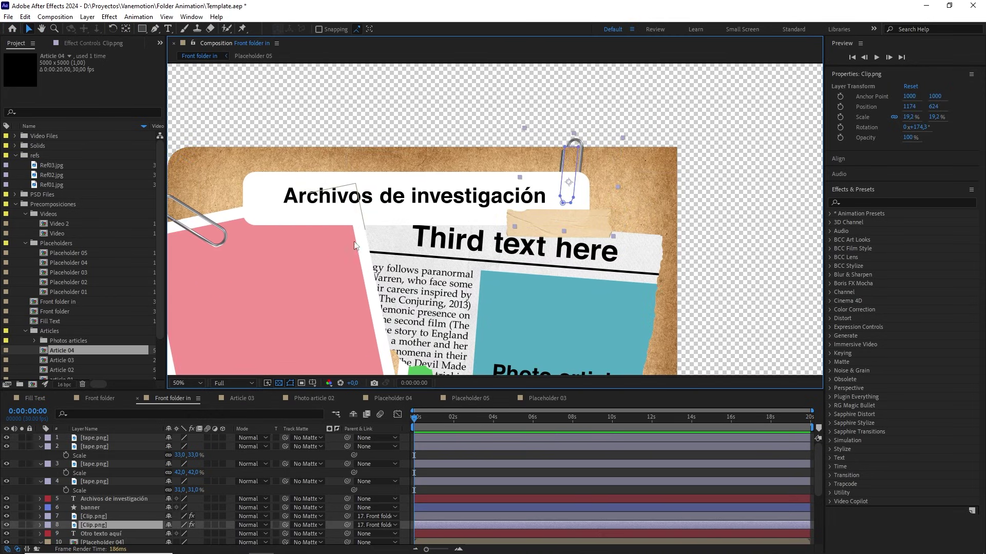
drag(419, 290, 535, 281)
ctrl+click(101, 514)
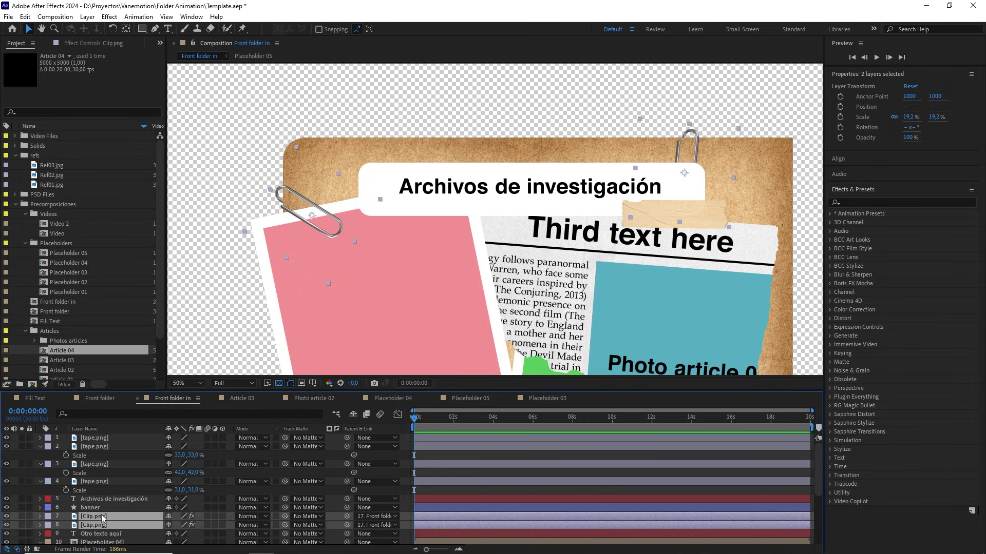
key(ctrl+shift+bracketright)
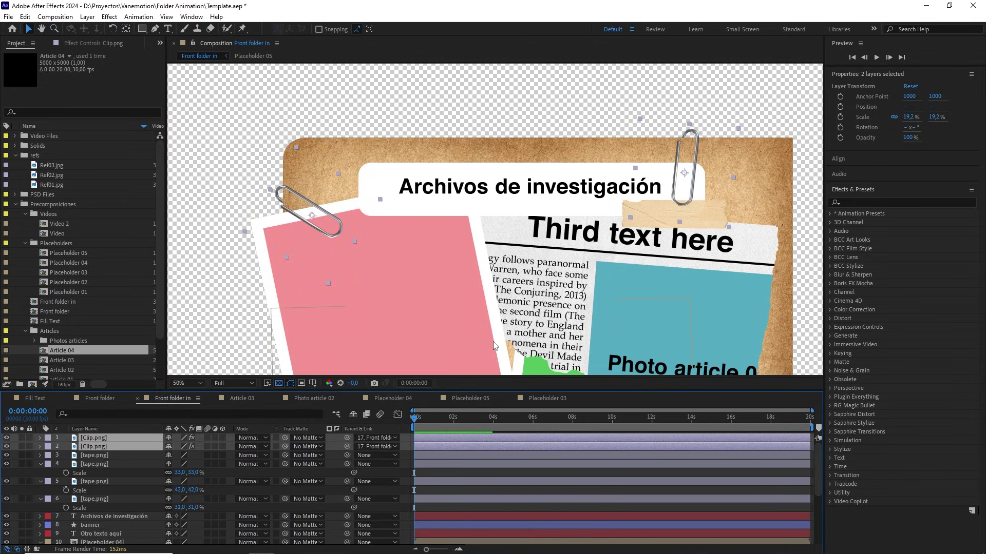
key(comma)
drag(494, 345, 466, 227)
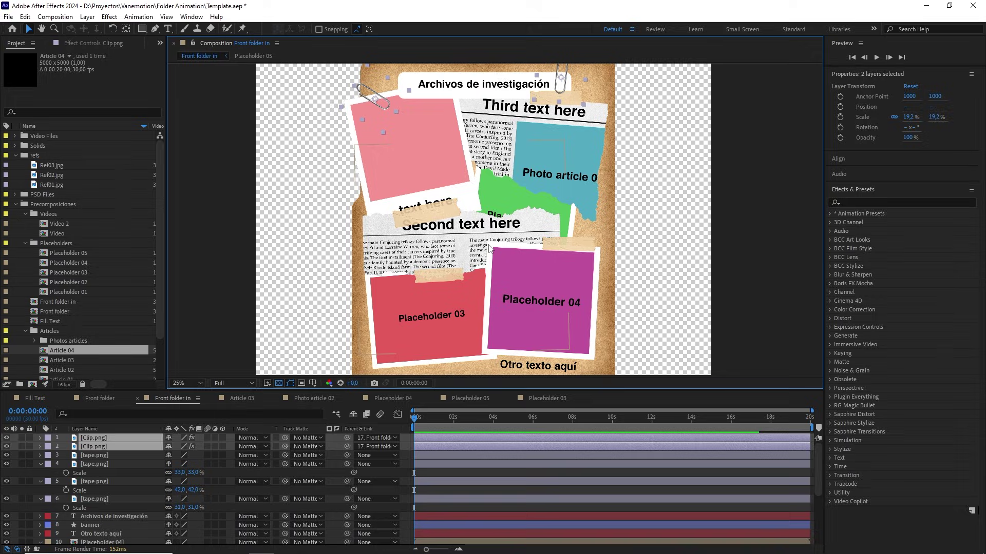
click(482, 473)
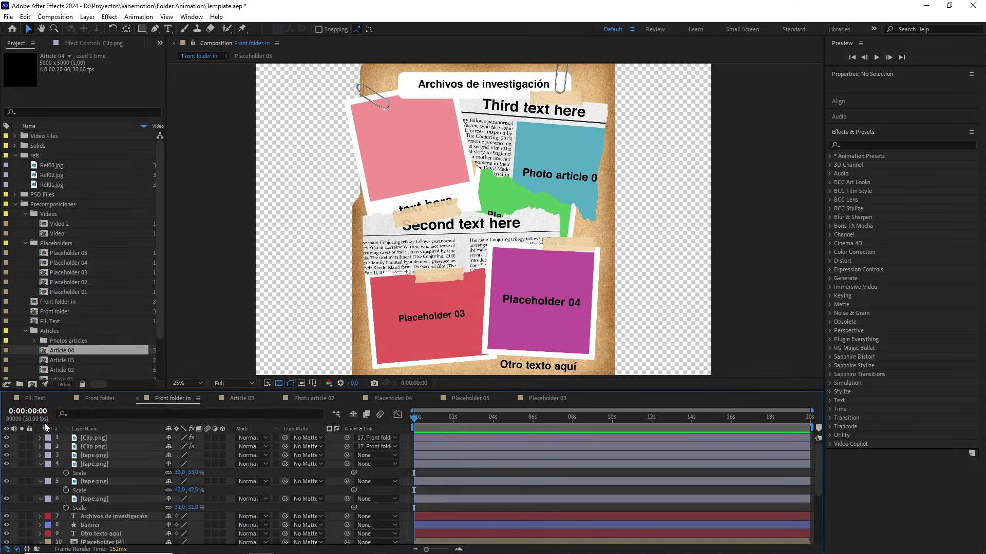
Step: Copy the Drop Shadow effect from Article 02 in the Front folder composition, and return to Front folder in
click(98, 399)
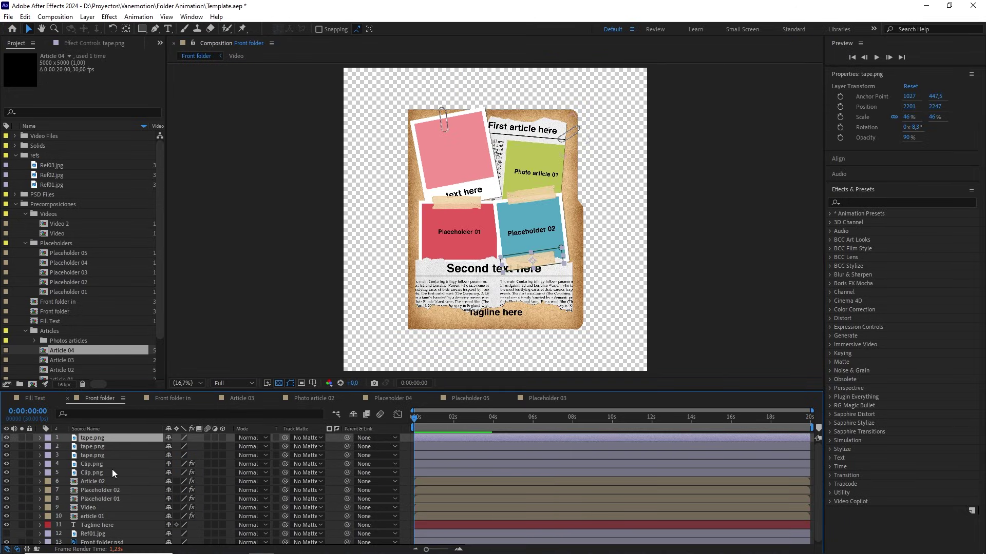
click(101, 483)
click(91, 44)
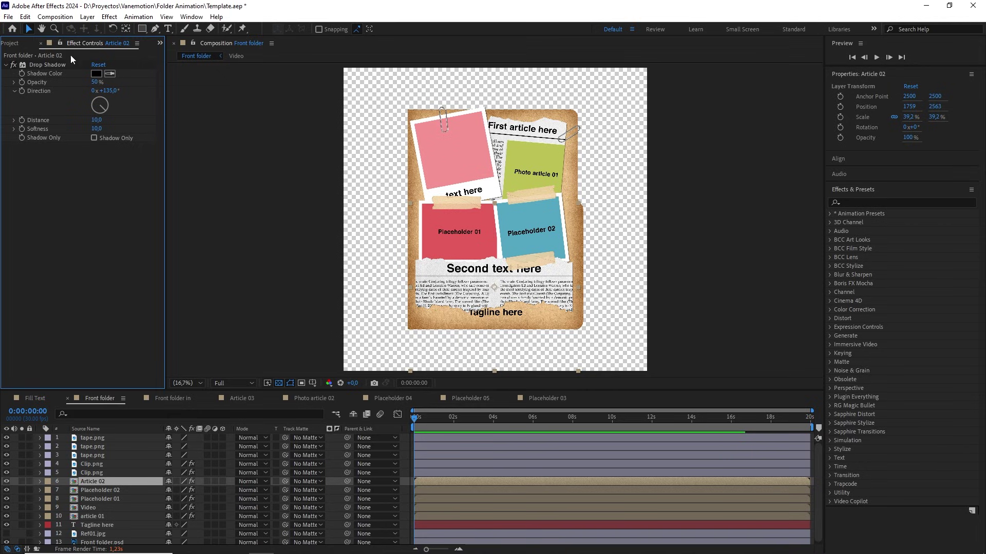
click(53, 65)
key(ctrl+c)
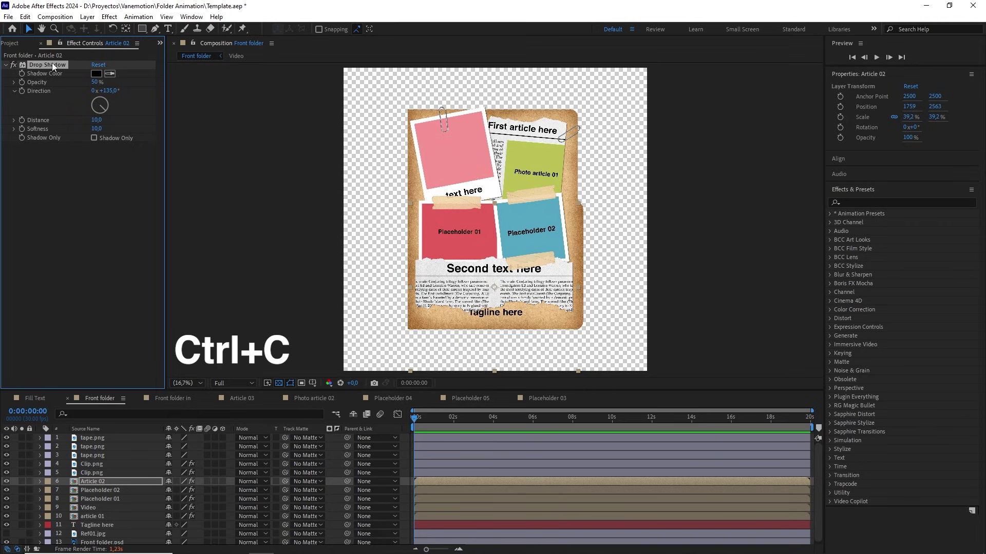
click(172, 398)
scroll(463, 237, down, 1)
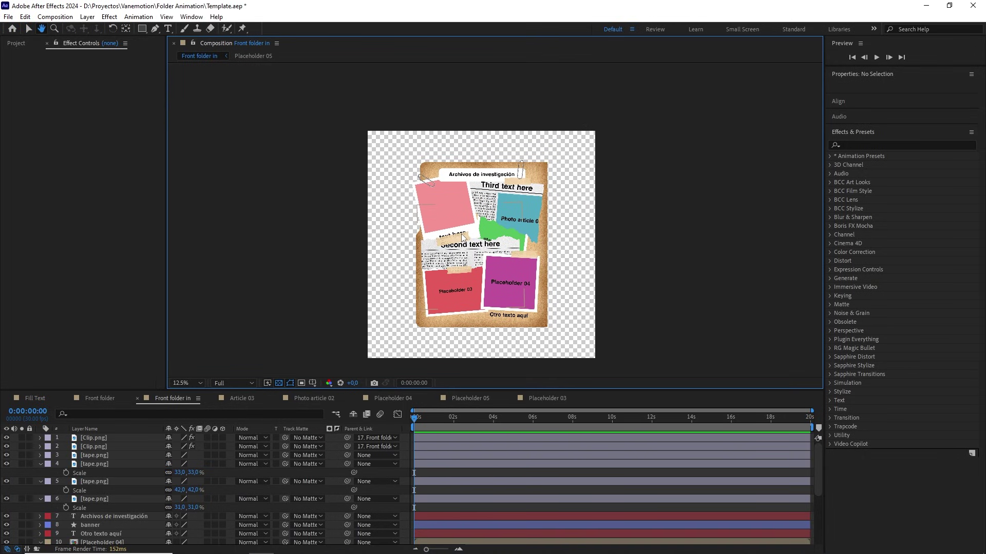
Step: Paste the copied Drop Shadow effect onto the banner layer behind the "Archivos de investigación" title
scroll(463, 237, up, 2)
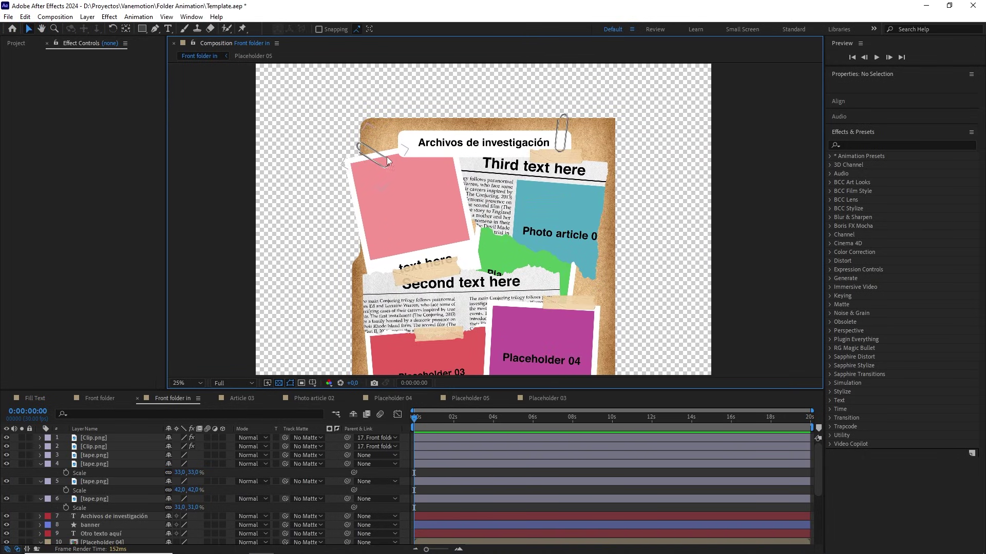
click(404, 150)
key(ctrl+v)
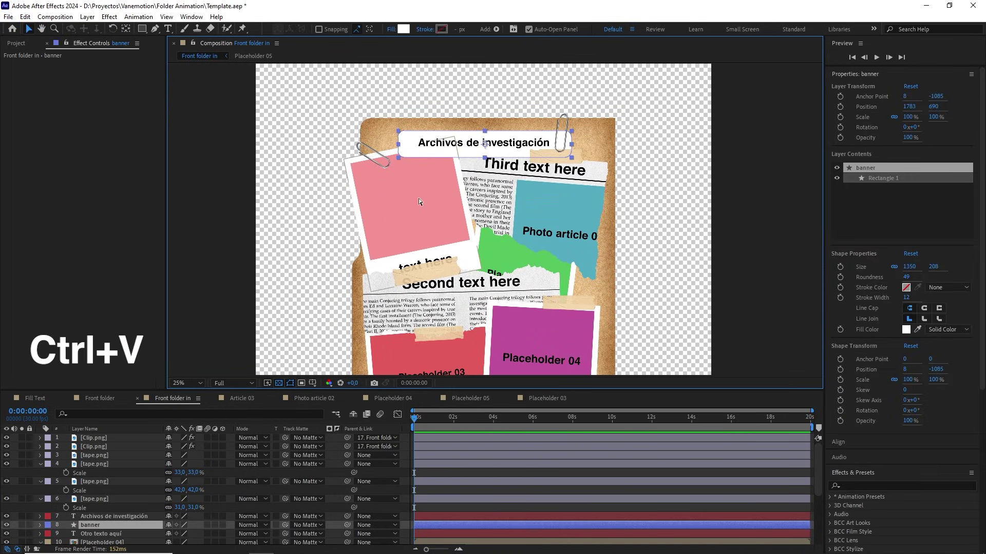
scroll(418, 198, up, 3)
scroll(396, 179, down, 1)
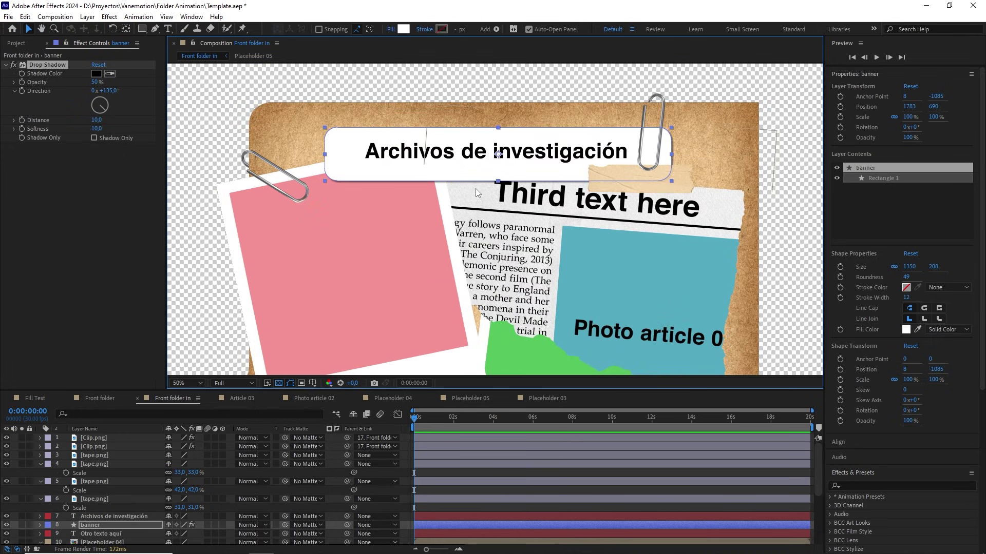
scroll(476, 189, down, 2)
Step: Paste the Drop Shadow effect onto the six layers from Placeholder 04 down to Placeholder 05 and check the shadows
scroll(122, 484, down, 3)
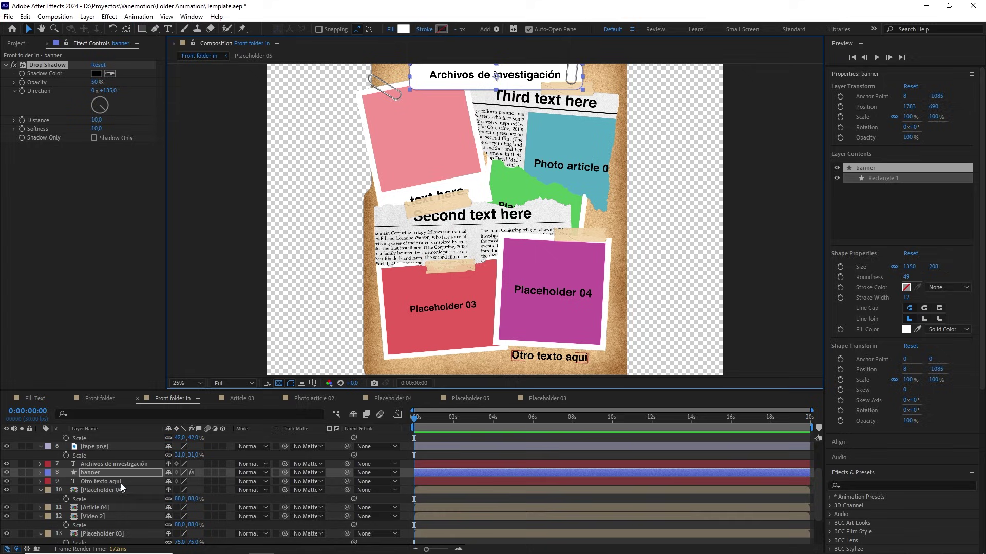
click(100, 489)
scroll(89, 516, down, 2)
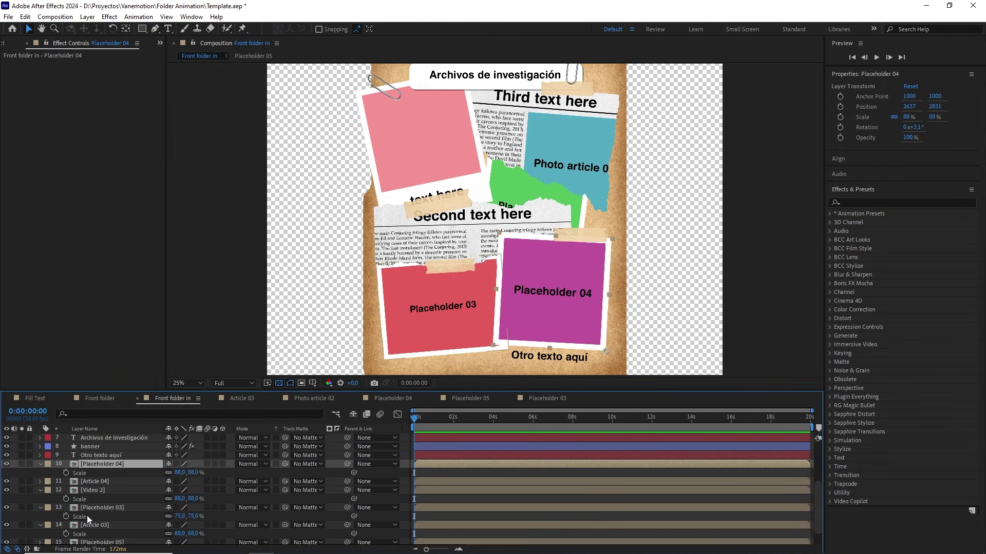
shift+click(102, 522)
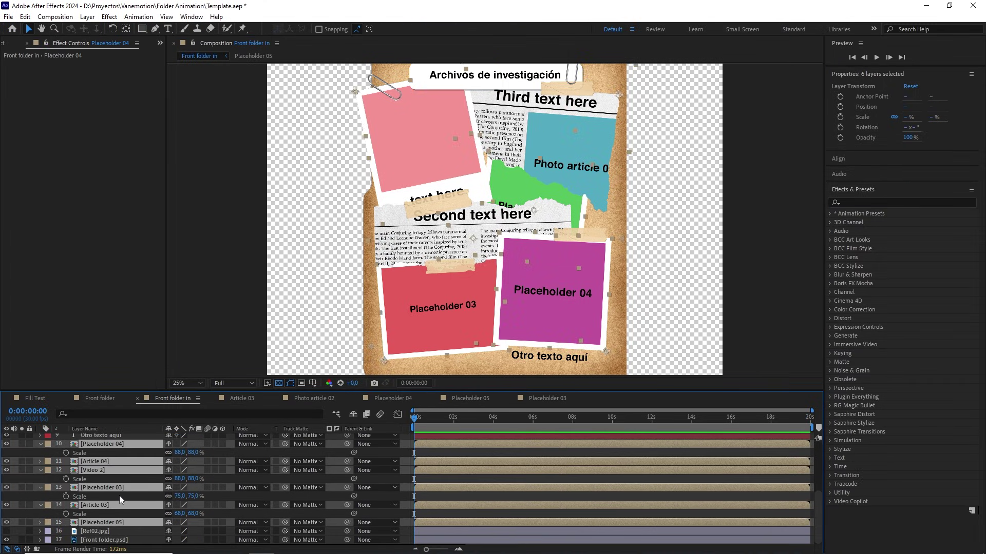
key(ctrl+v)
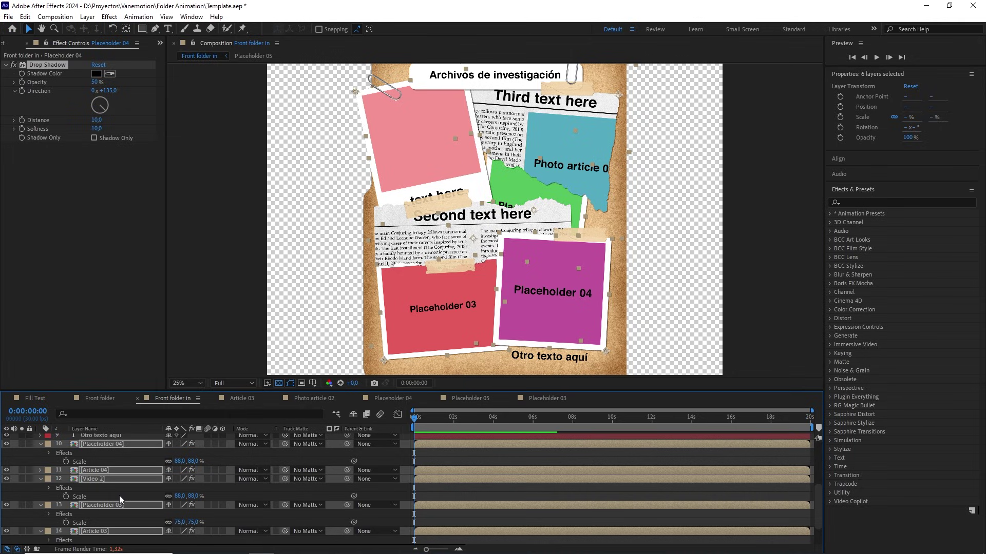
click(473, 450)
key(period)
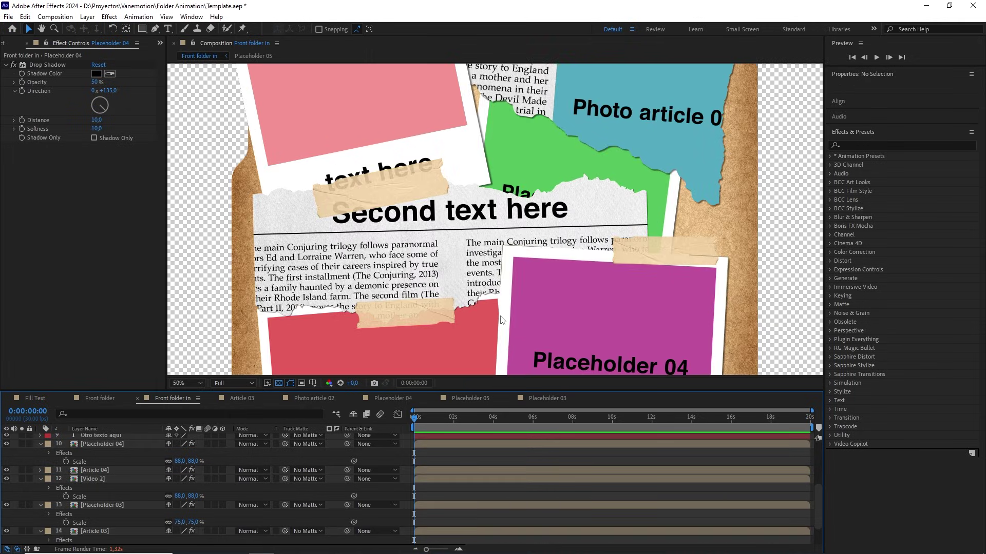
drag(502, 320, 521, 248)
scroll(522, 187, down, 2)
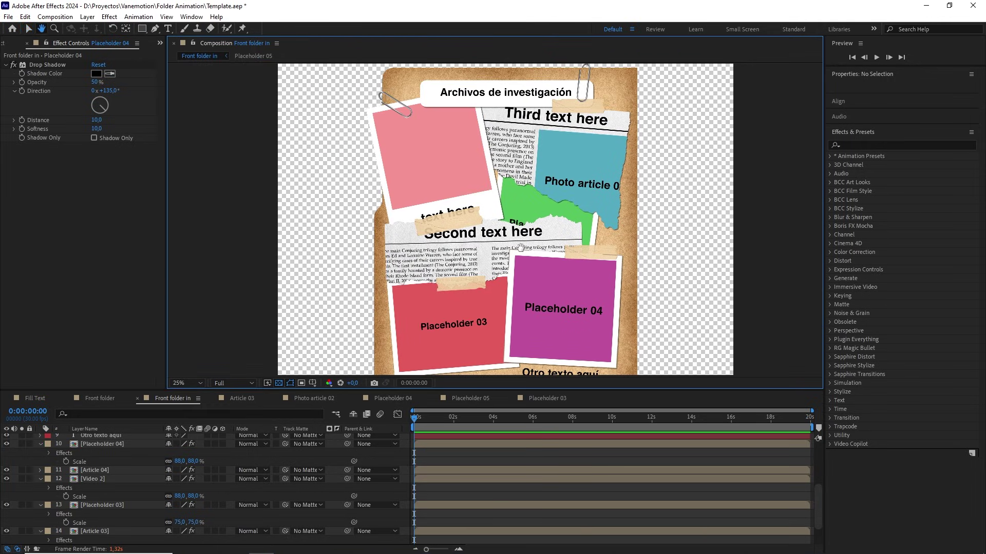
Step: Collapse the properties of all layers in Front folder in and fit the composition to the viewer
key(ctrl+a)
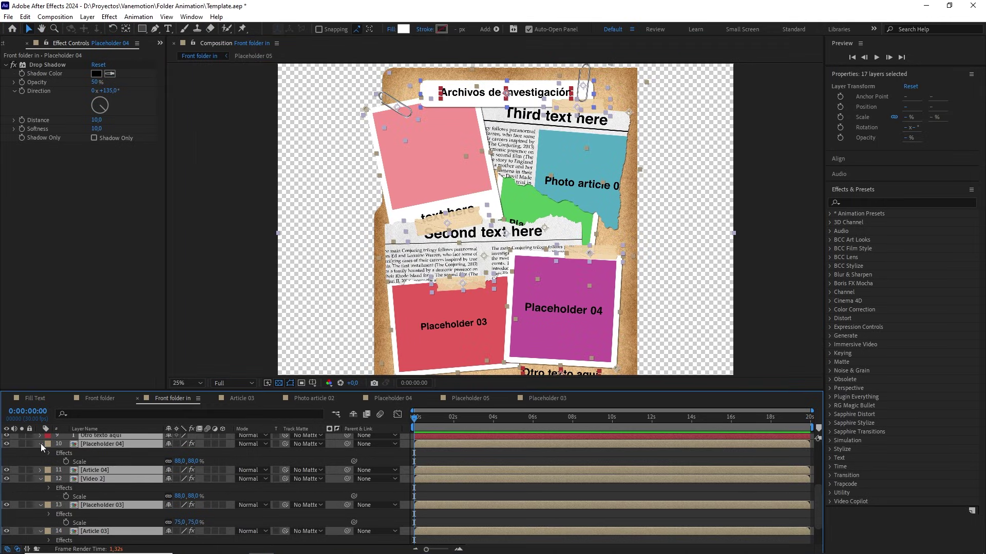
click(41, 444)
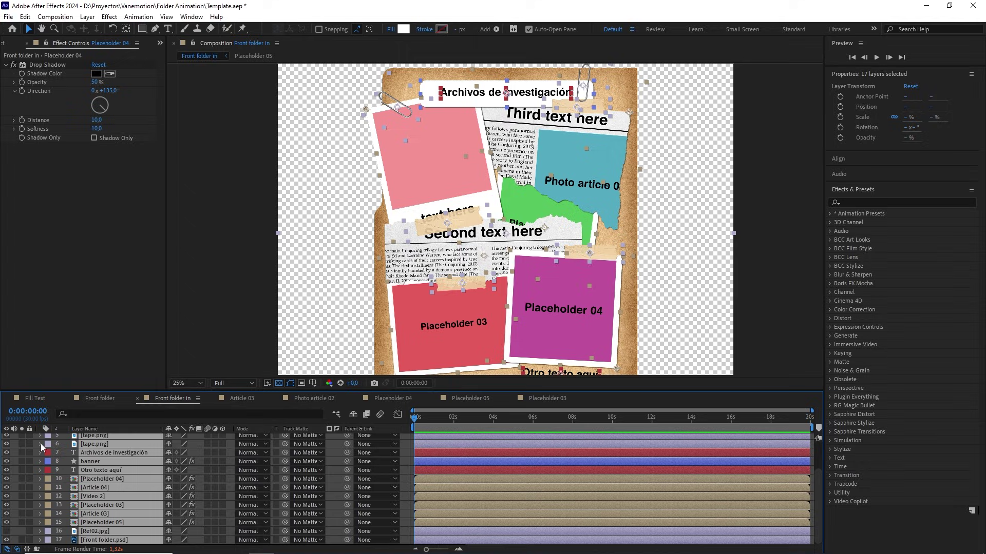
click(186, 383)
click(189, 202)
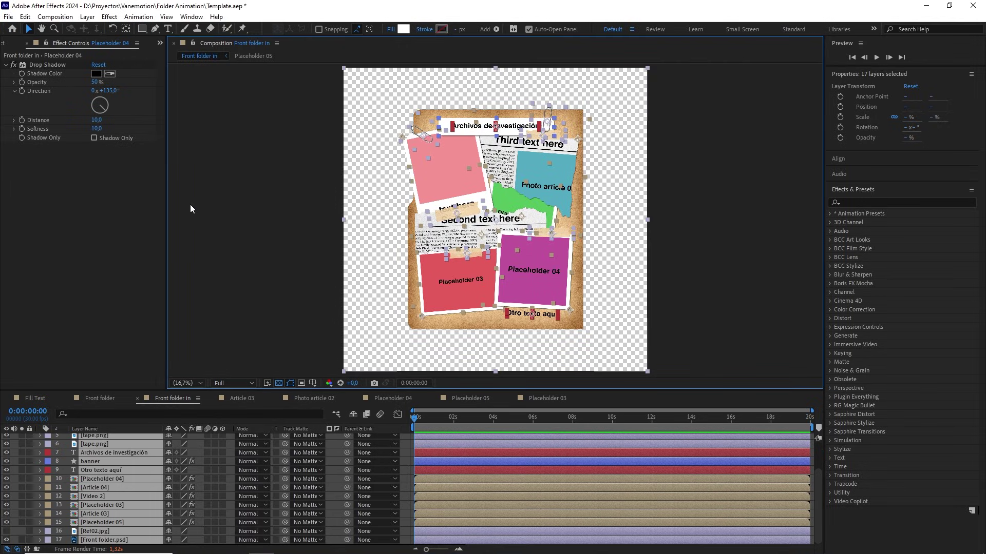
click(152, 436)
click(202, 409)
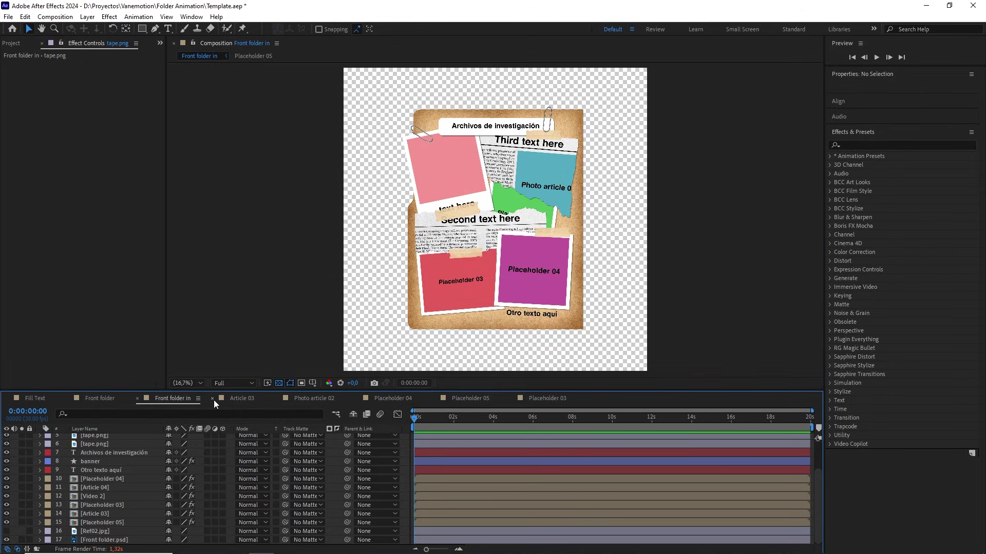
Step: Close the timelines of Article 03, Photo article 02, Placeholder 04, Placeholder 05 and Placeholder 03
click(212, 398)
click(212, 399)
click(212, 398)
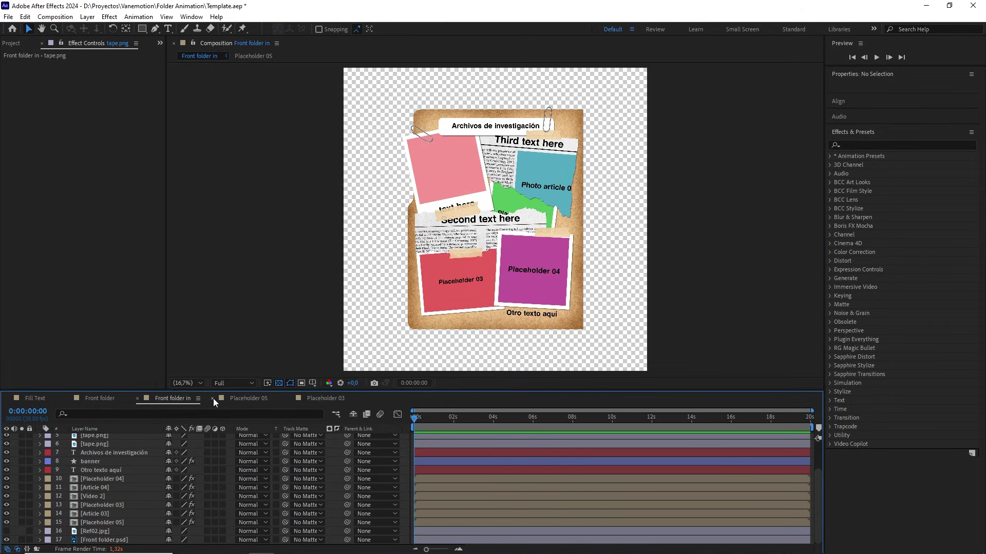
click(212, 398)
click(212, 399)
Step: Compare the Front folder and Front folder in compositions, with Front folder fitted to the viewer
click(115, 400)
click(184, 383)
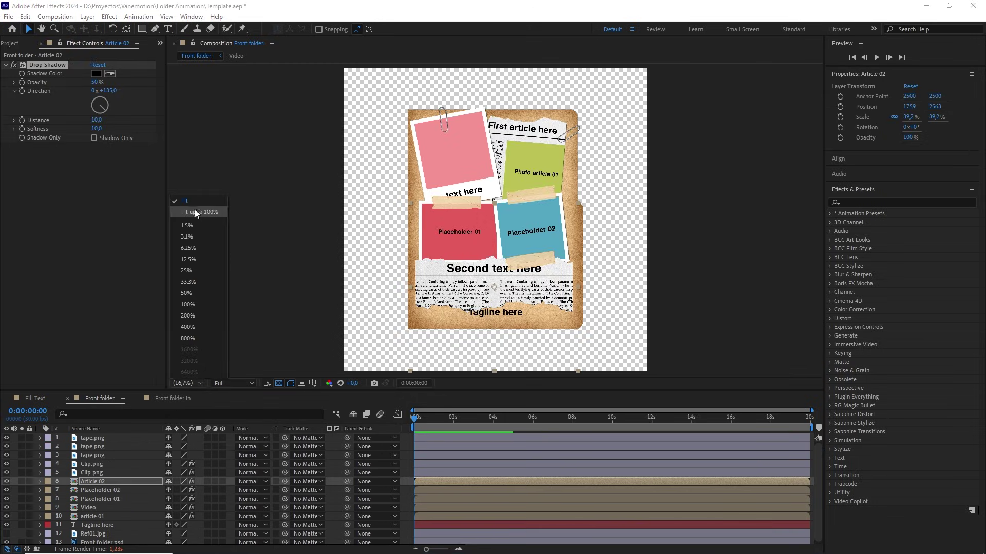
click(195, 201)
click(106, 483)
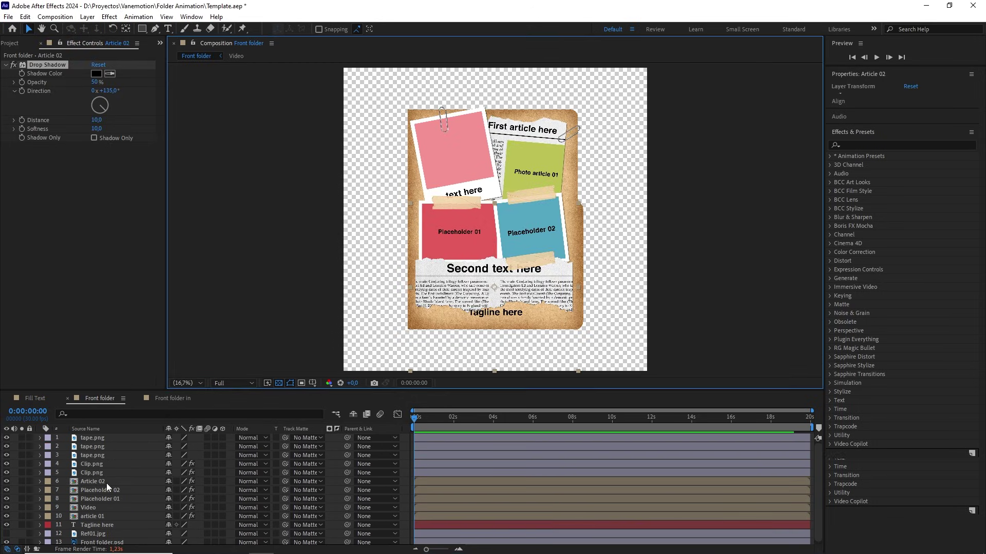
click(171, 399)
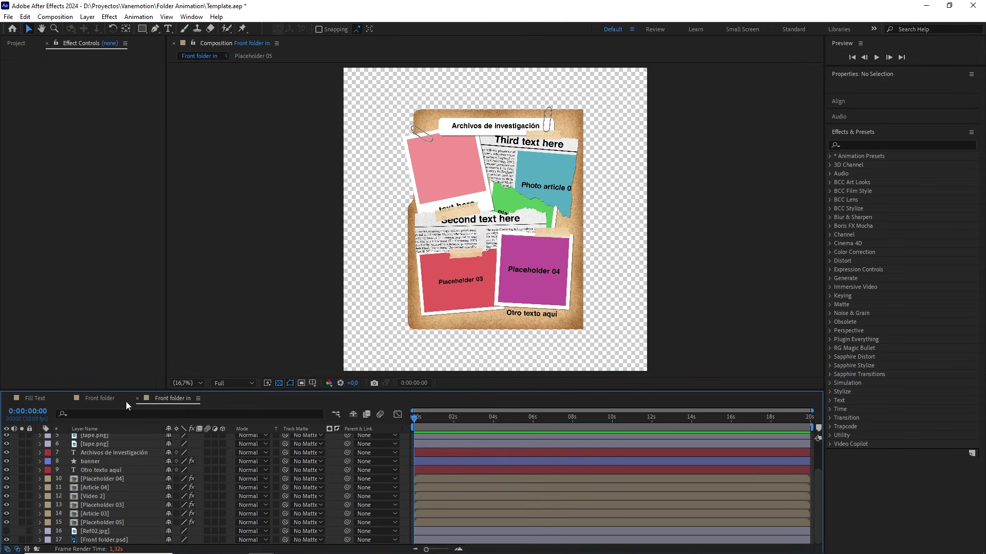
click(112, 401)
click(165, 400)
Step: Collapse the Placeholders, Articles, refs, Precomposiciones and Images folders in the project
click(19, 46)
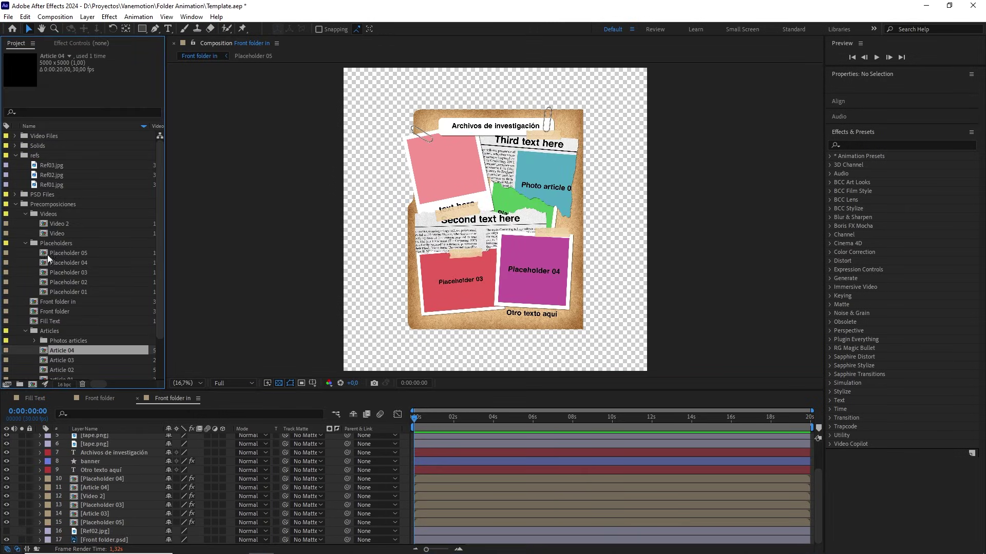
click(25, 243)
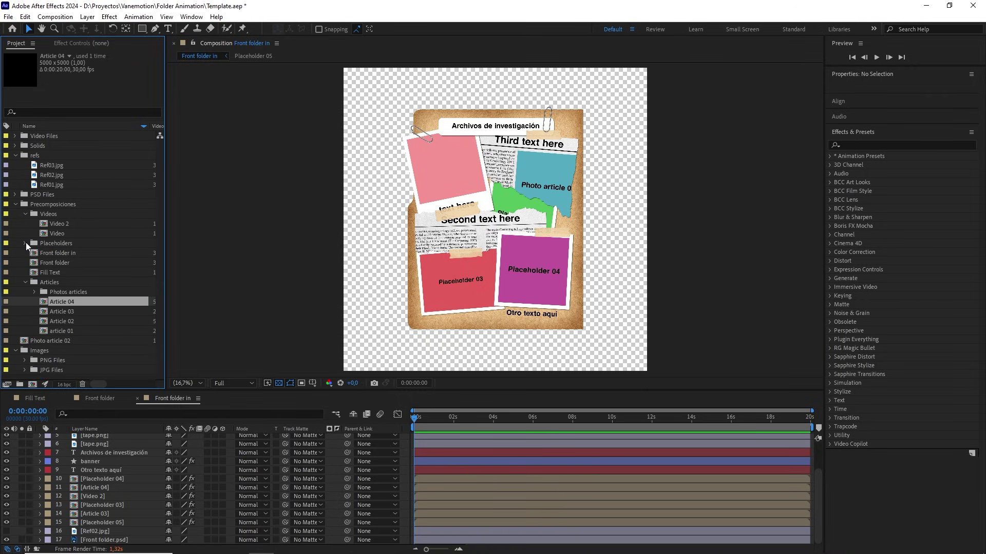
click(26, 282)
click(15, 156)
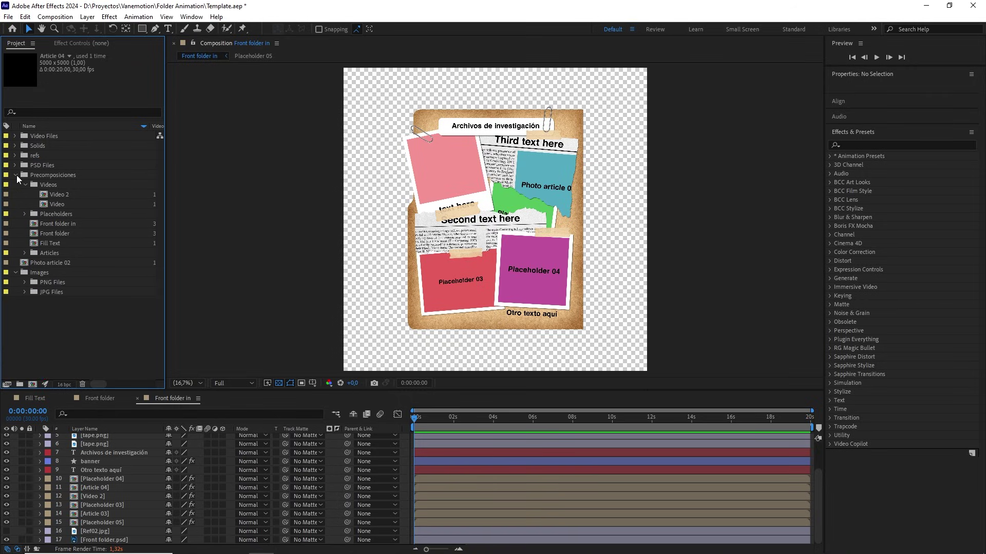
click(16, 175)
click(15, 195)
click(77, 264)
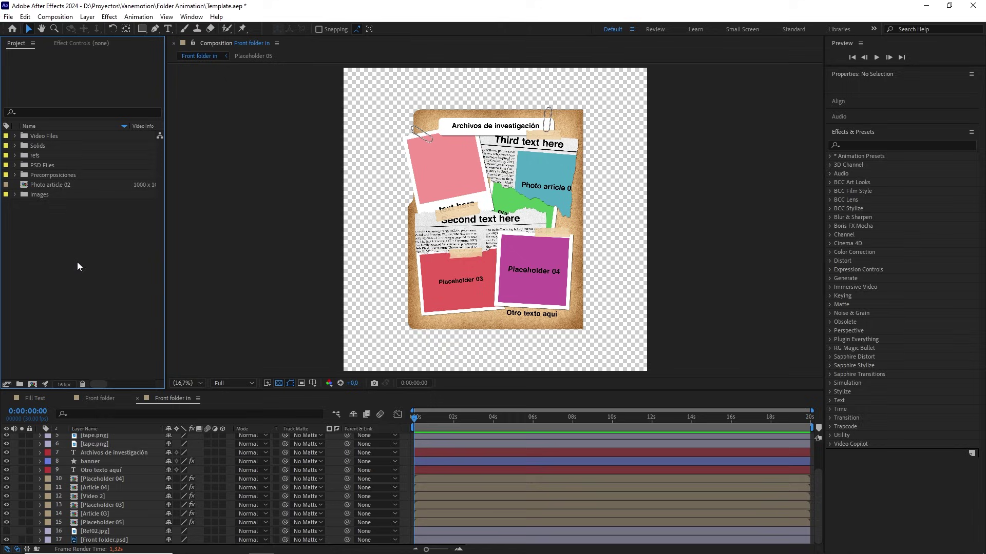
Step: Save the project and review the Front folder and Front folder in compositions
click(100, 399)
click(79, 286)
key(ctrl+s)
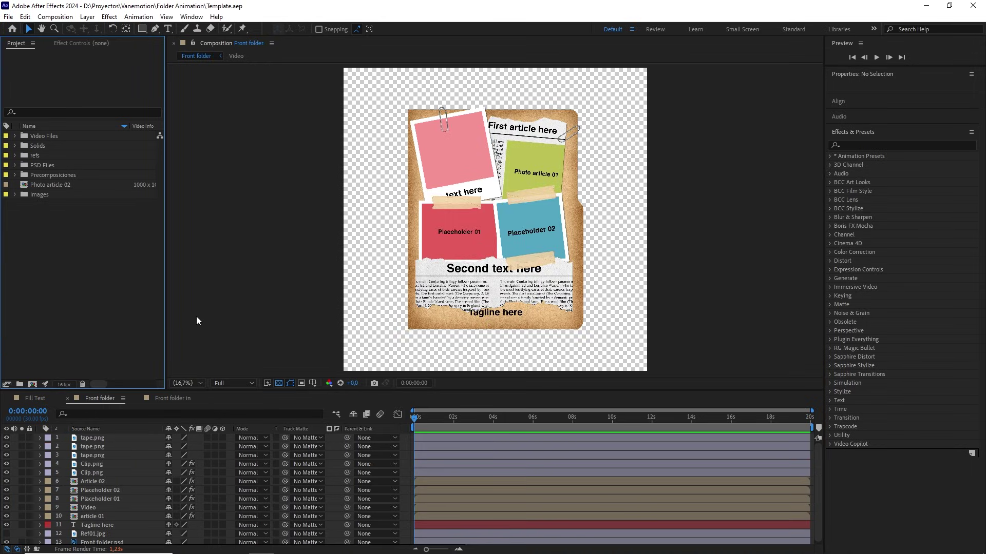
click(173, 398)
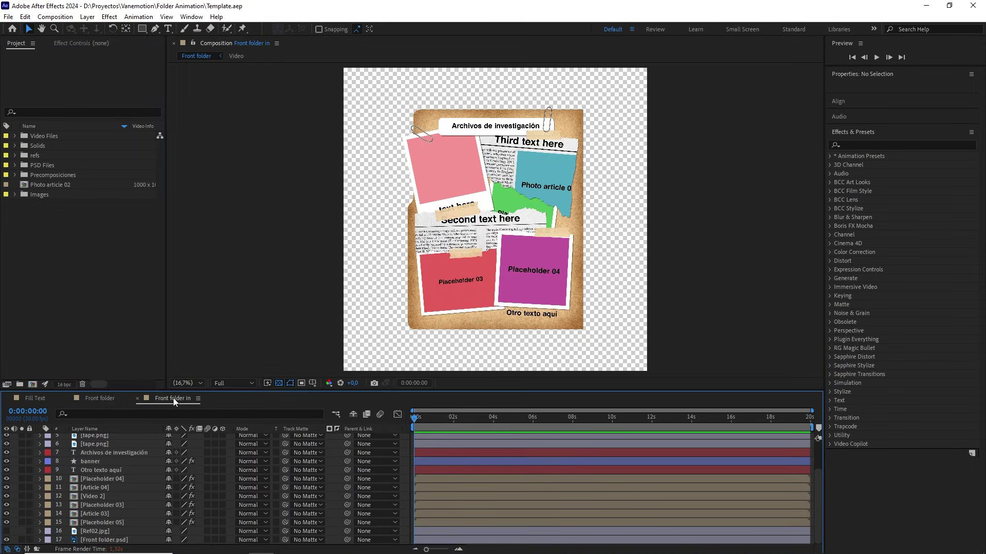
click(114, 399)
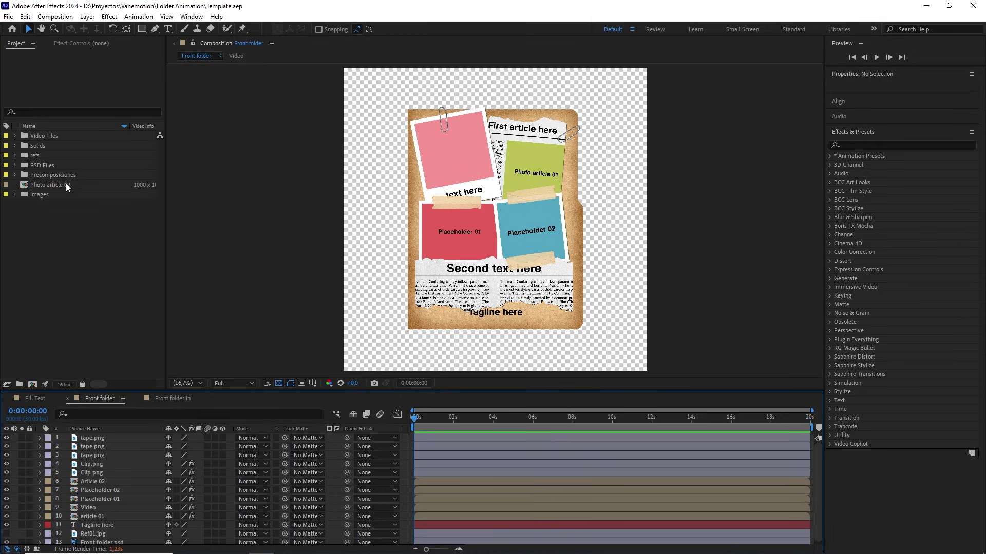
Step: Create a new composition from Back folder.psd and move it into the Precomposiciones folder
click(15, 165)
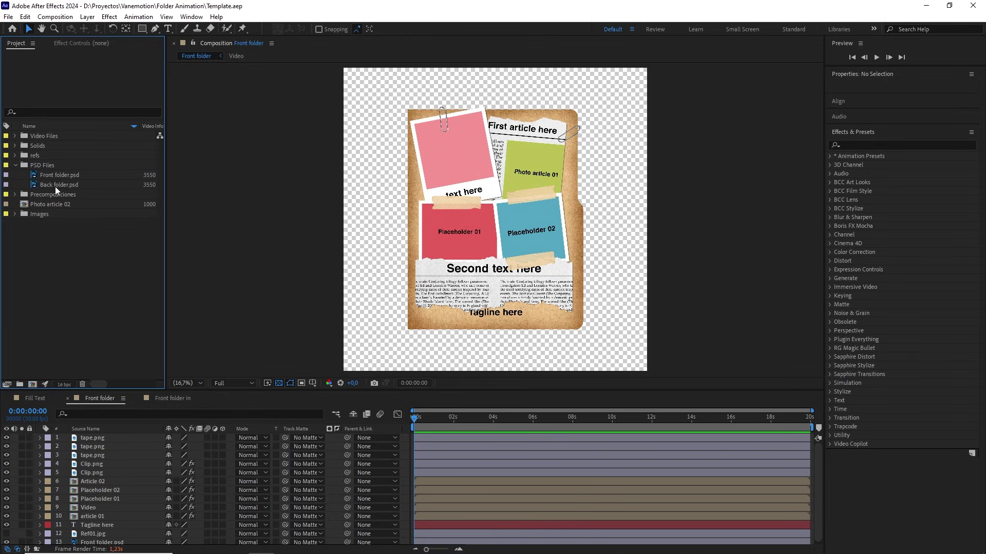
click(60, 185)
drag(66, 187, 32, 383)
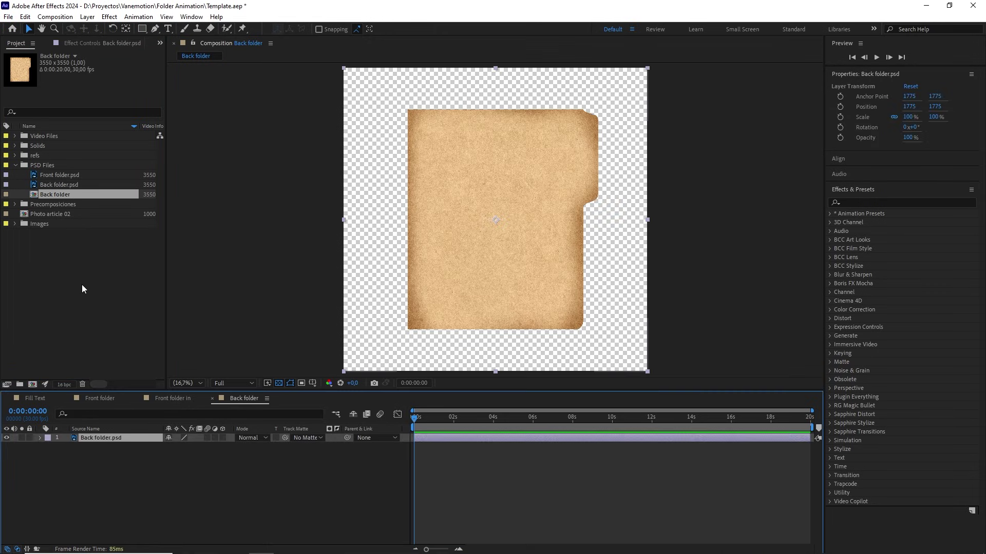
click(14, 204)
drag(57, 194, 48, 203)
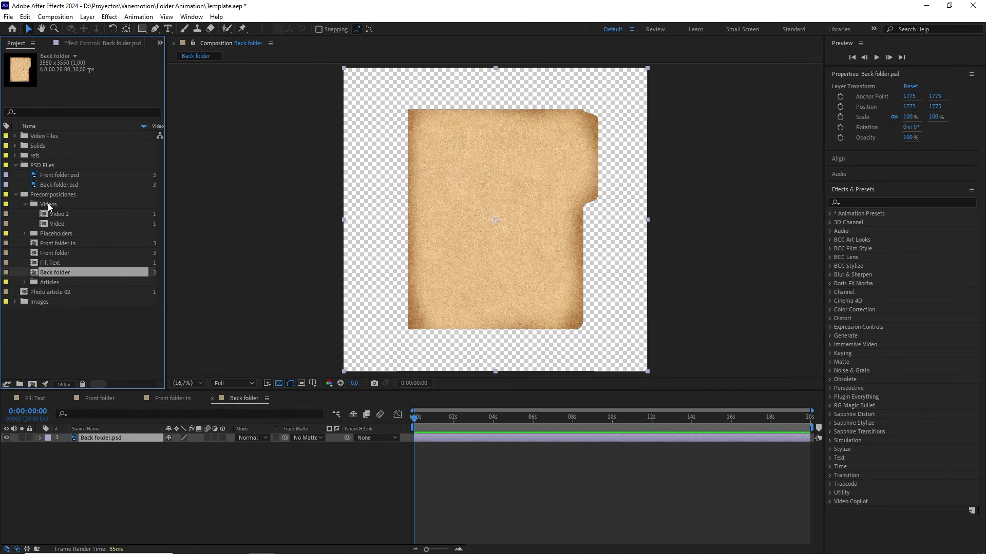
Step: Add Ref03.jpg above the Back folder.psd layer and examine the reference layout
click(21, 156)
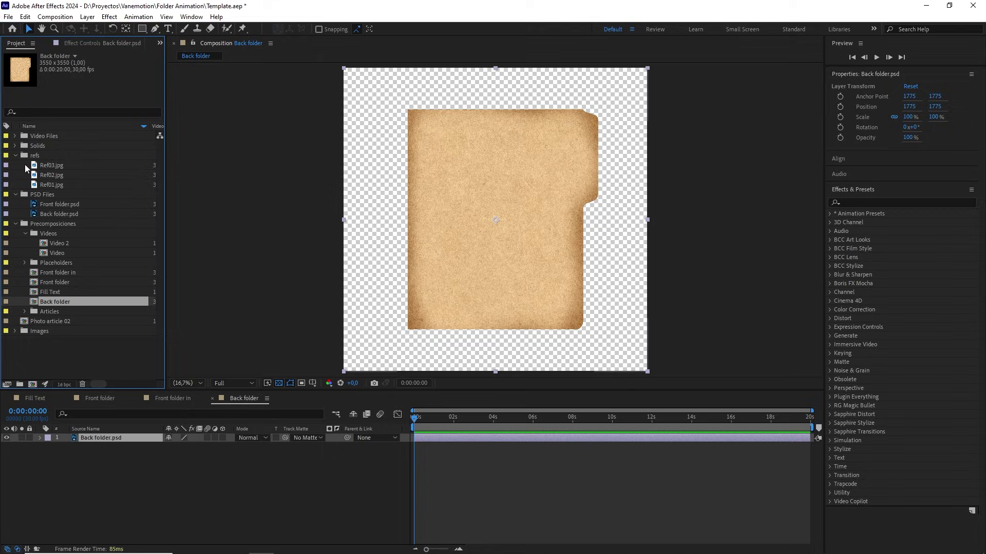
drag(56, 165, 98, 437)
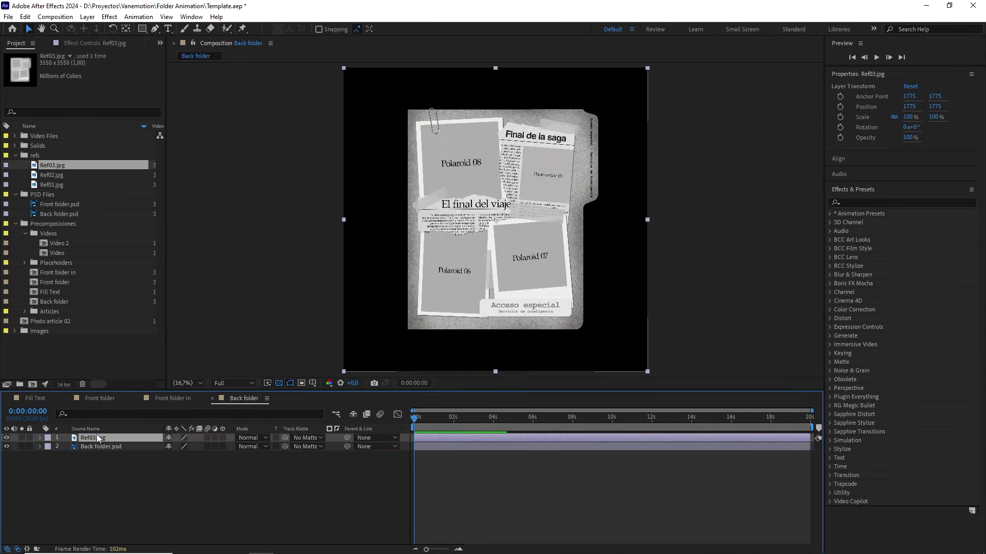
click(6, 437)
click(7, 438)
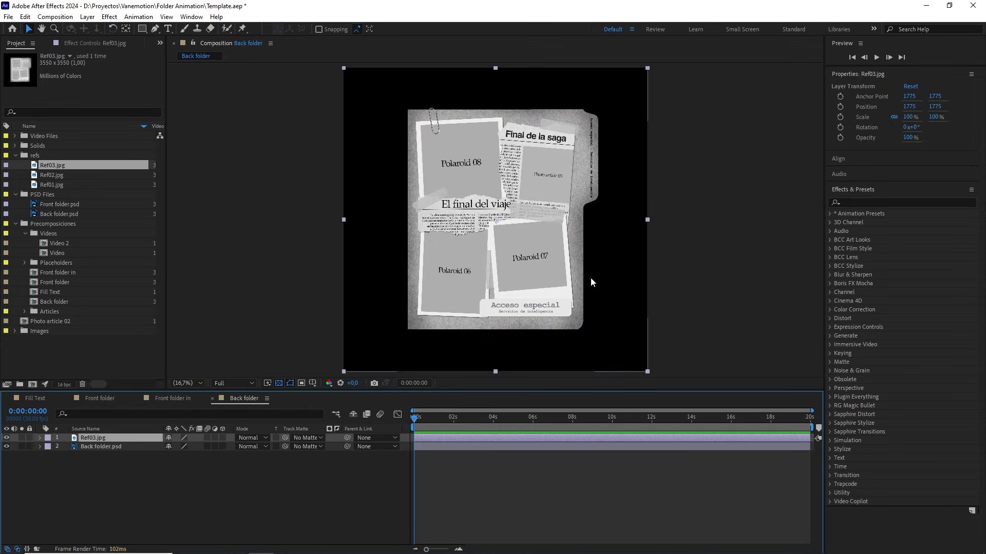
click(304, 220)
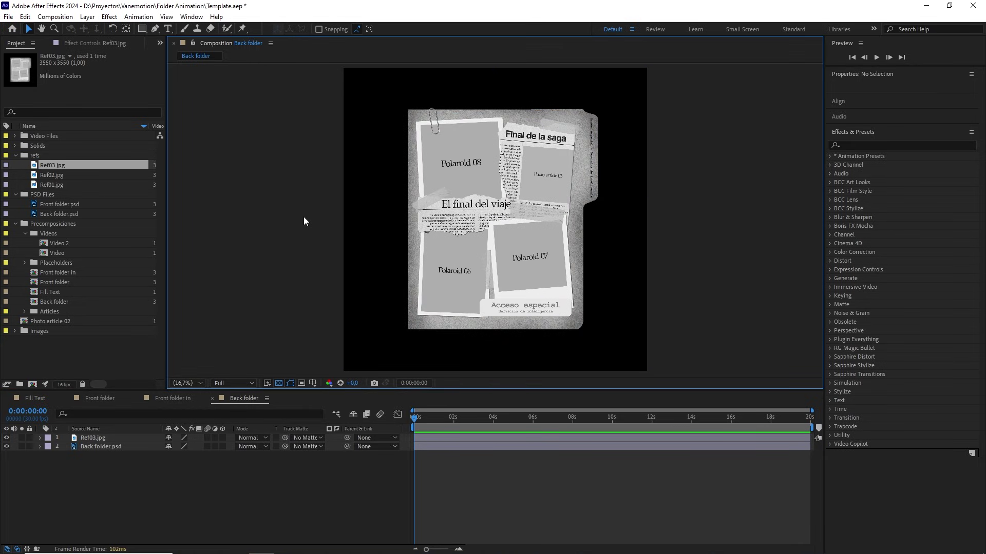
scroll(471, 258, up, 2)
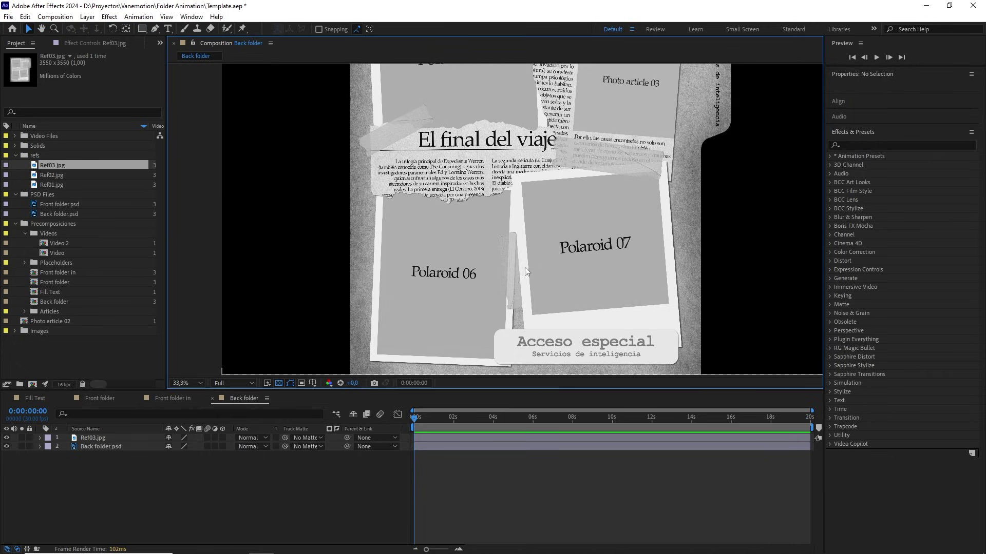
scroll(581, 209, down, 2)
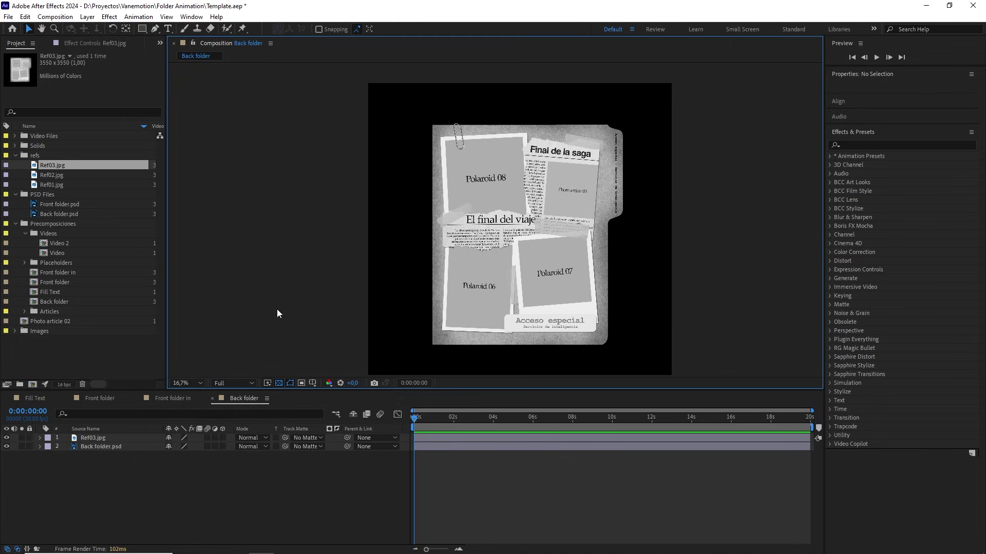
Step: Duplicate Placeholder 01 in the Placeholders folder as Placeholder 06 and open the new composition
click(138, 348)
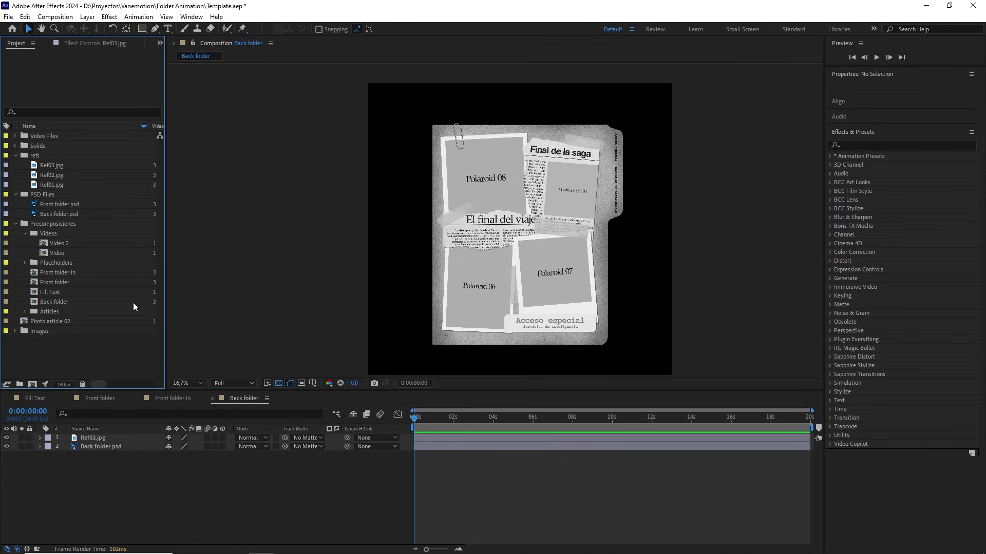
click(25, 263)
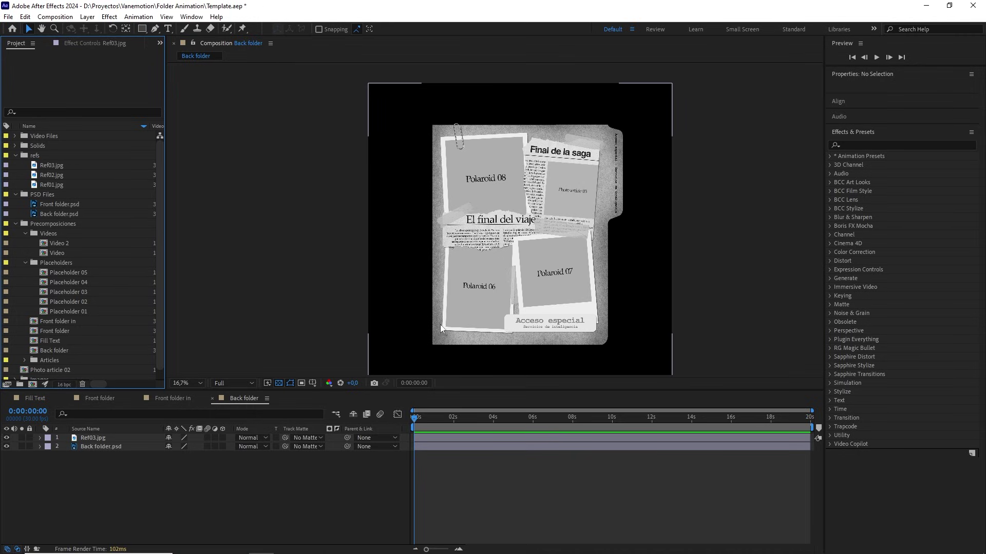
click(69, 312)
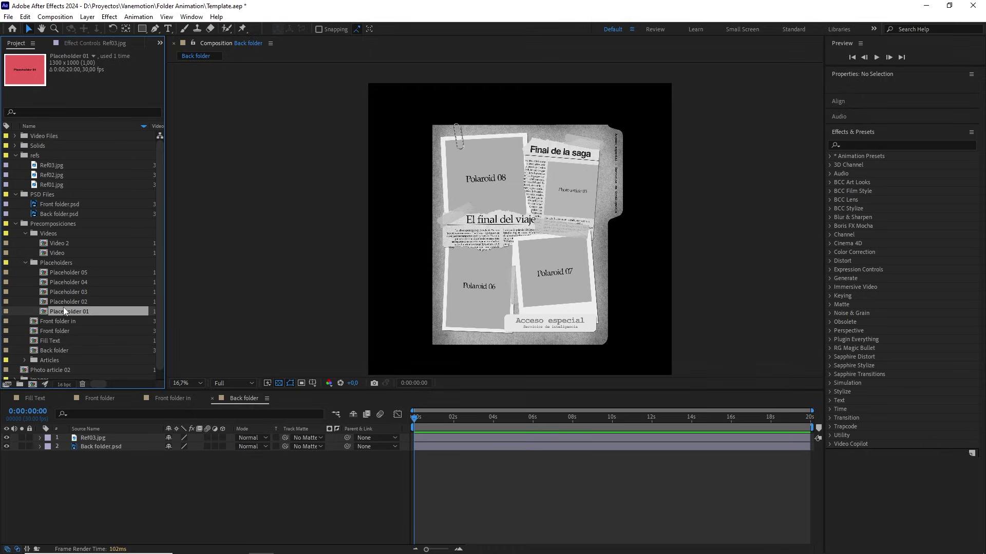
key(ctrl+d)
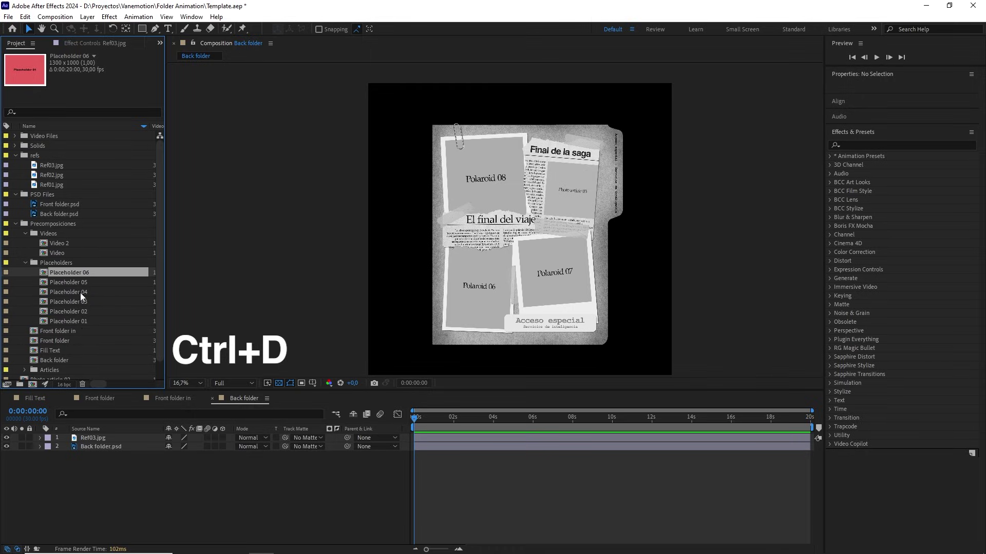
double_click(77, 276)
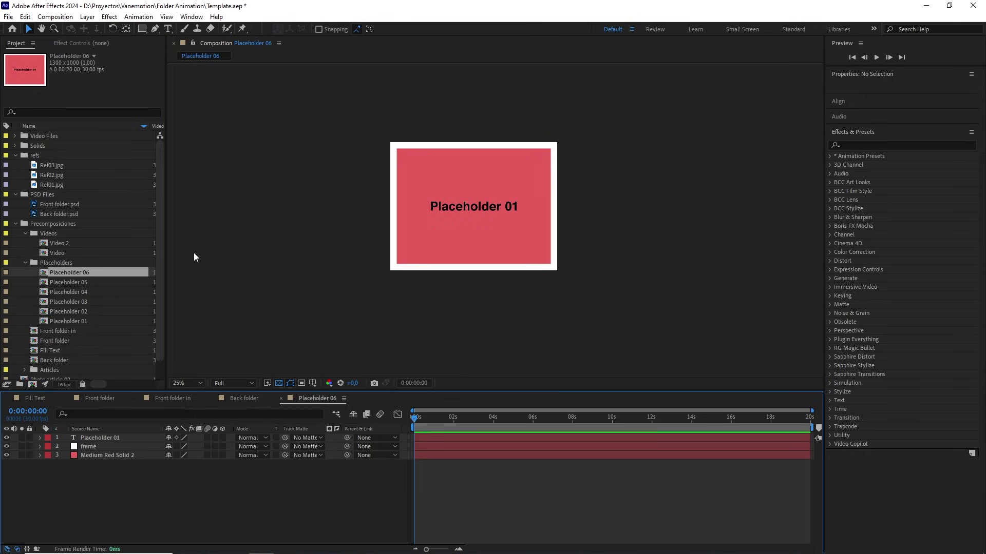
Step: Set the Placeholder 06 composition size to 1000 px wide by 1300 px high
click(55, 16)
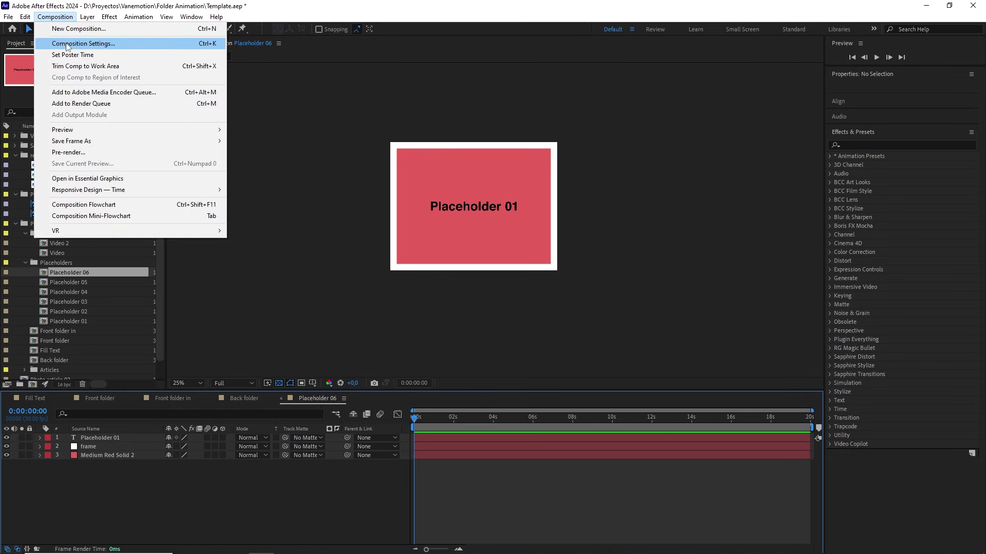
click(69, 40)
click(425, 267)
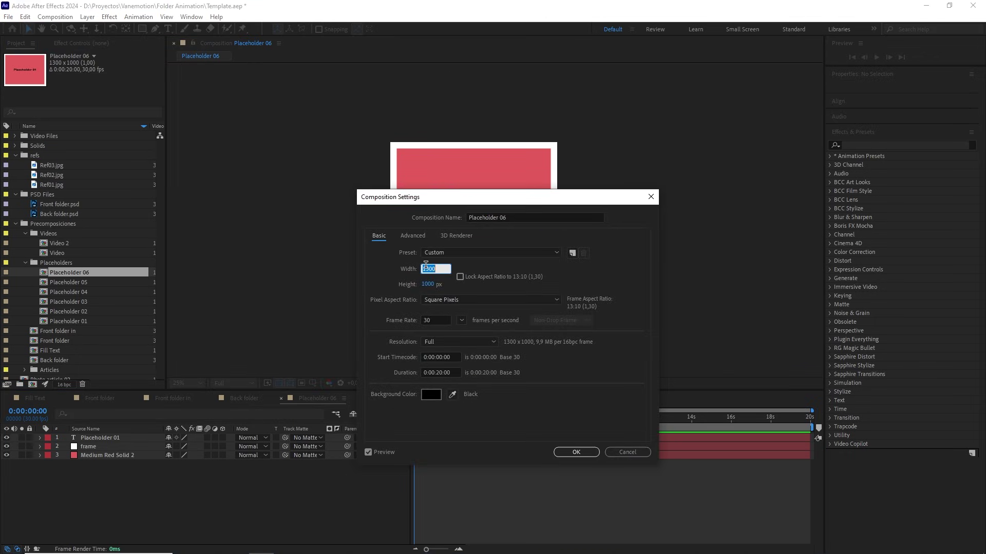
text(1000)
click(429, 284)
text(1300)
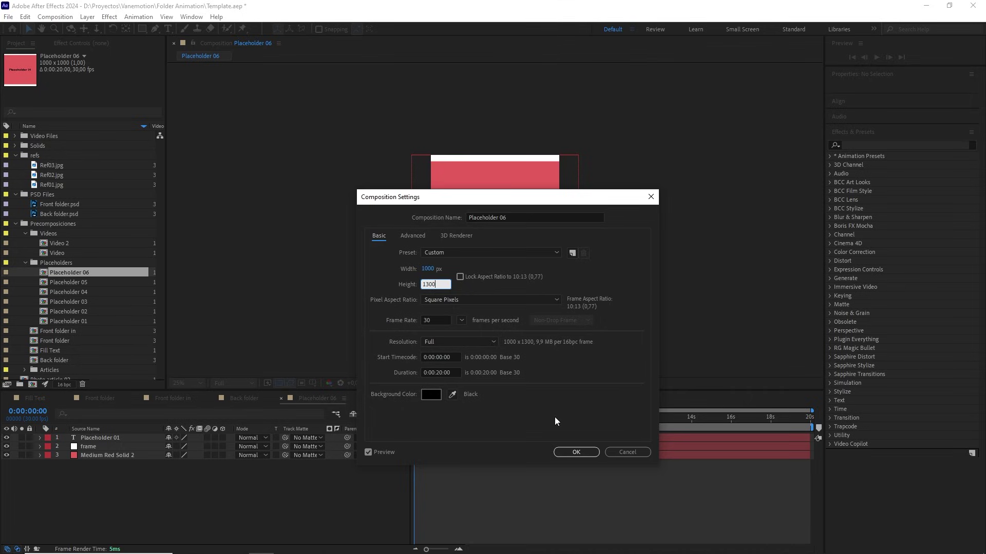
click(576, 452)
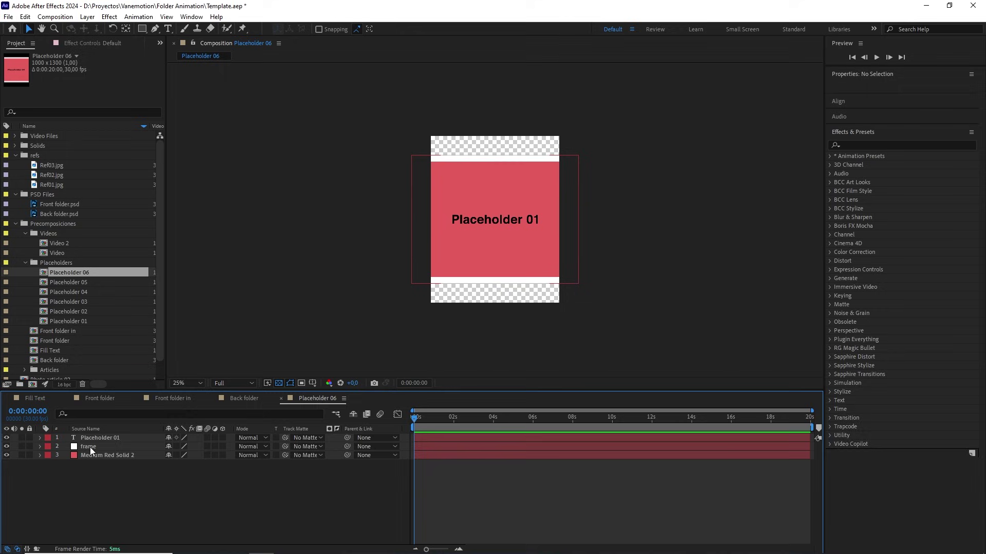
Step: Rotate the frame and Medium Red Solid 2 layers together by 90° to fill the vertical composition
click(90, 447)
shift+click(97, 455)
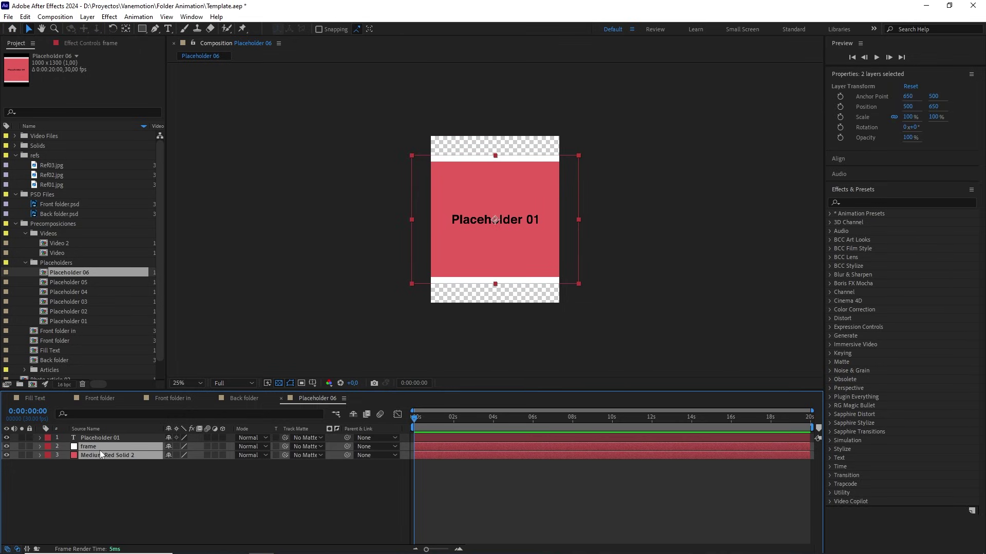
key(w)
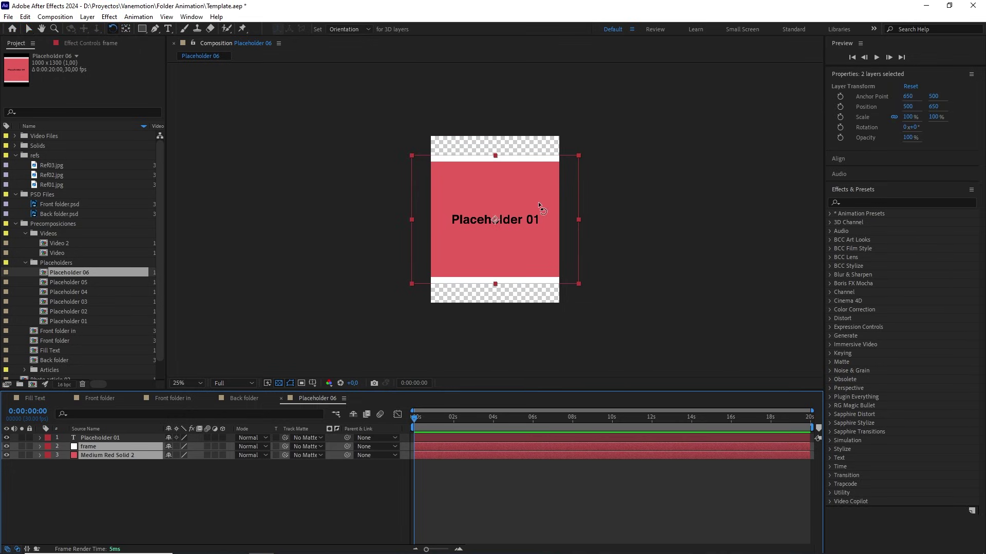
drag(538, 202, 510, 259)
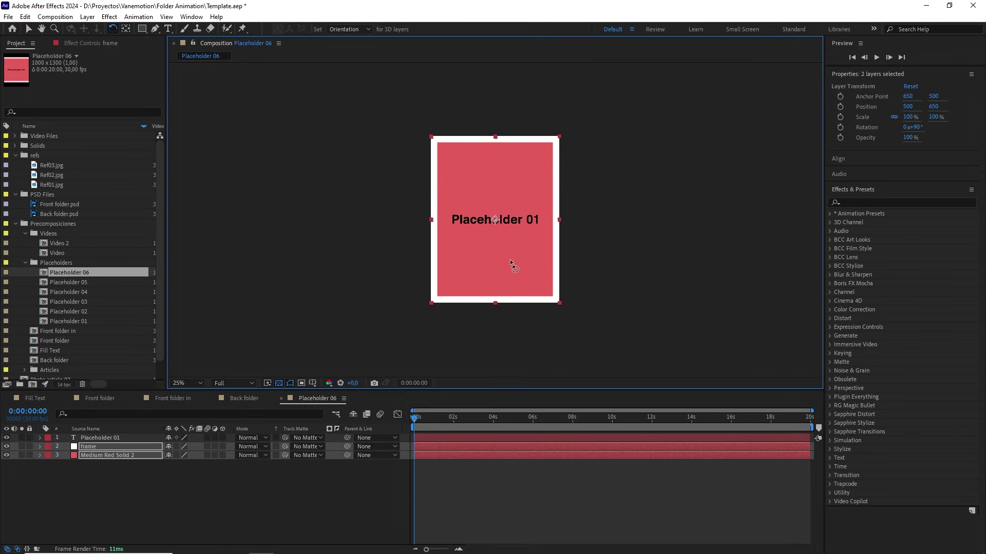
Step: Add Placeholder 06 to the Back folder composition above the Ref03.jpg layer
click(245, 401)
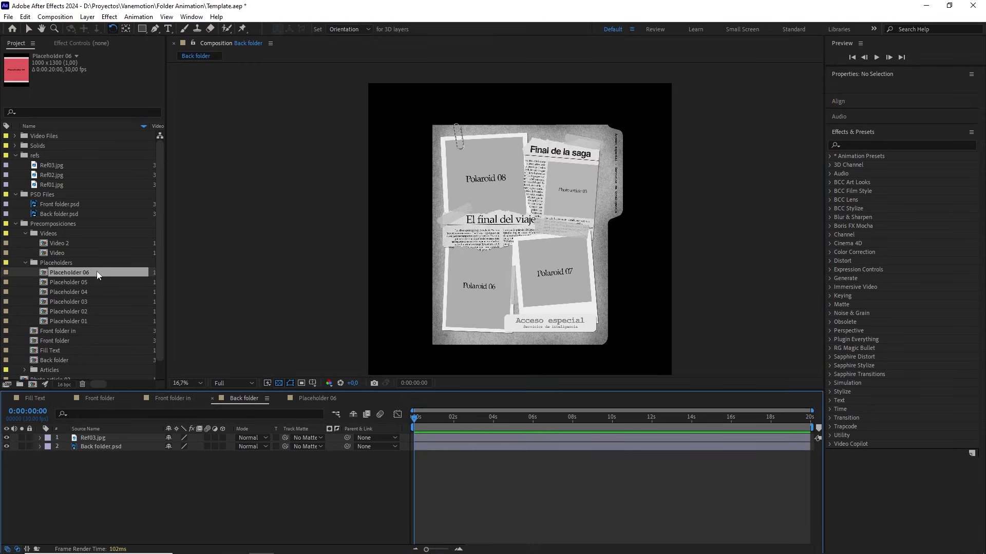
drag(98, 275, 121, 435)
scroll(508, 288, up, 2)
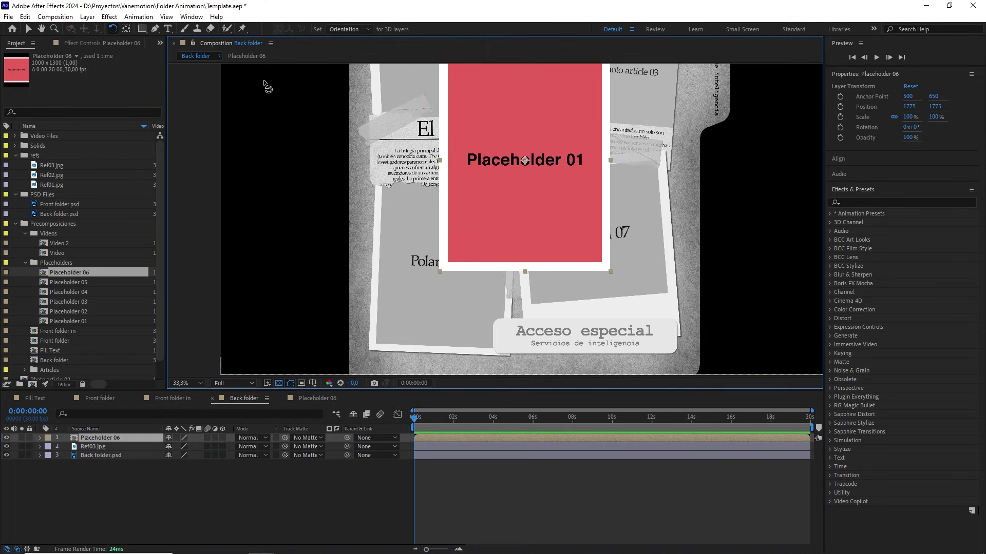
Step: Move Placeholder 06's anchor point to its lower-left corner and align that corner with the Polaroid 06 reference
click(127, 30)
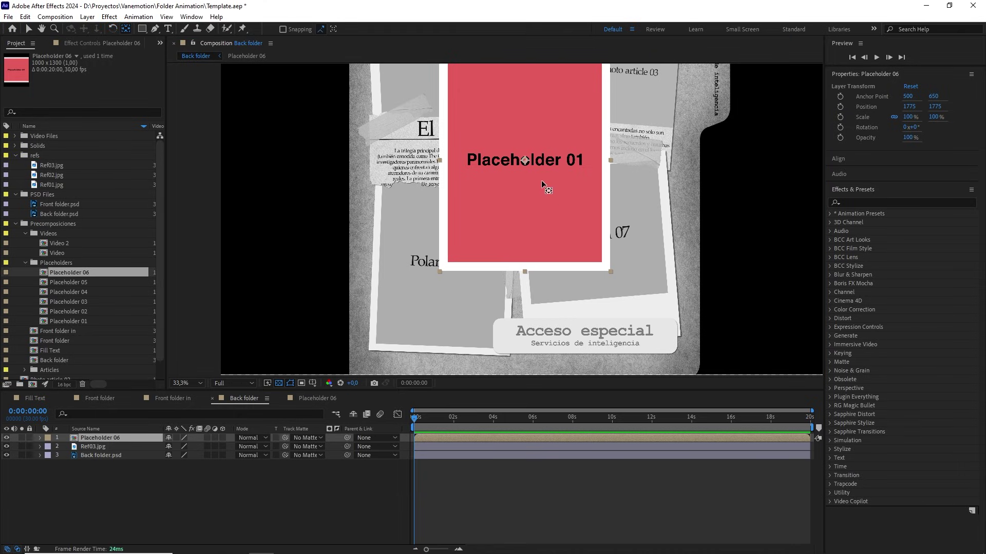
drag(522, 163, 494, 261)
key(v)
drag(494, 214, 609, 68)
scroll(437, 293, up, 2)
drag(488, 245, 451, 242)
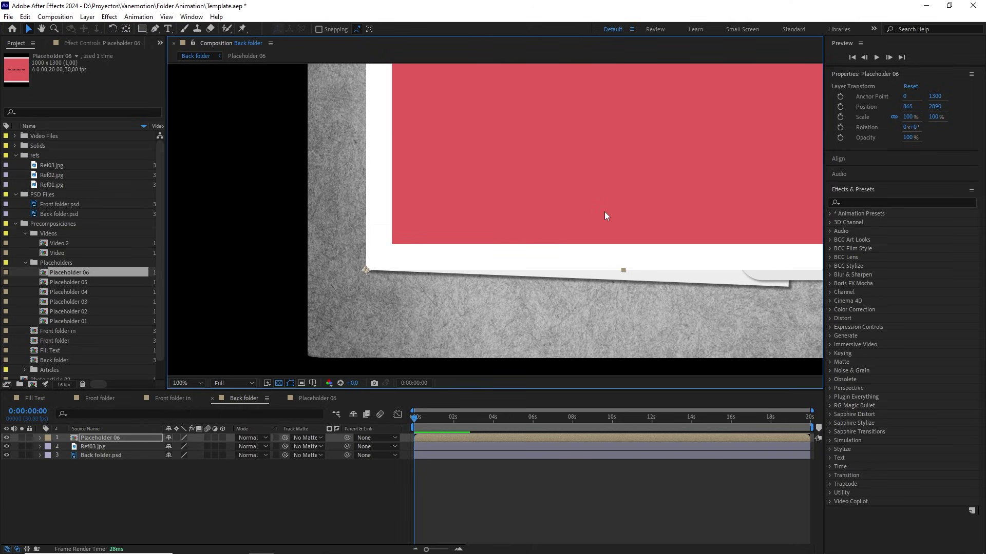
Step: Rotate Placeholder 06 to 2.2° to match the tilt of the Polaroid 06 reference
scroll(605, 215, down, 2)
drag(565, 160, 539, 184)
key(w)
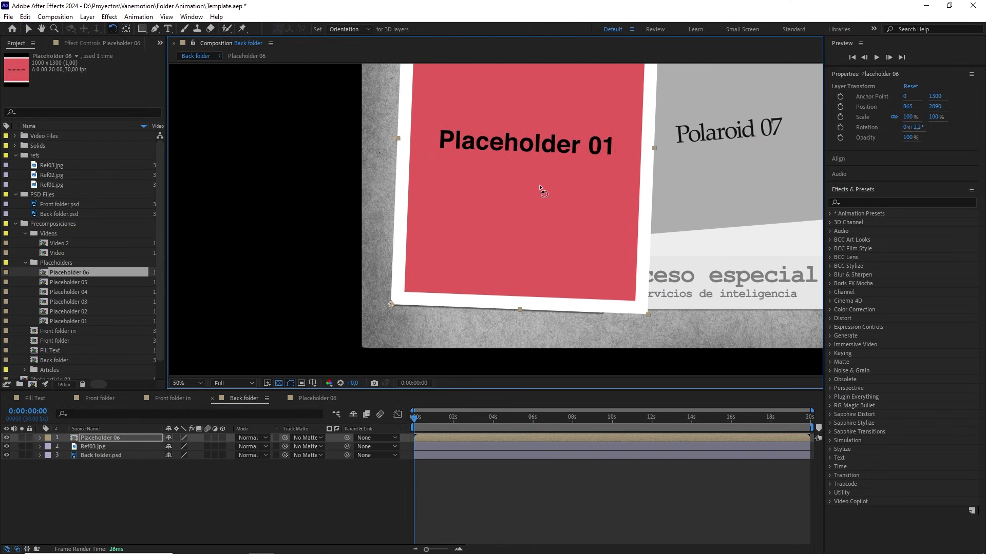
Step: Set Placeholder 06's scale to 85% to fit the Polaroid 06 reference, trying 90% and 80% first
key(s)
click(199, 447)
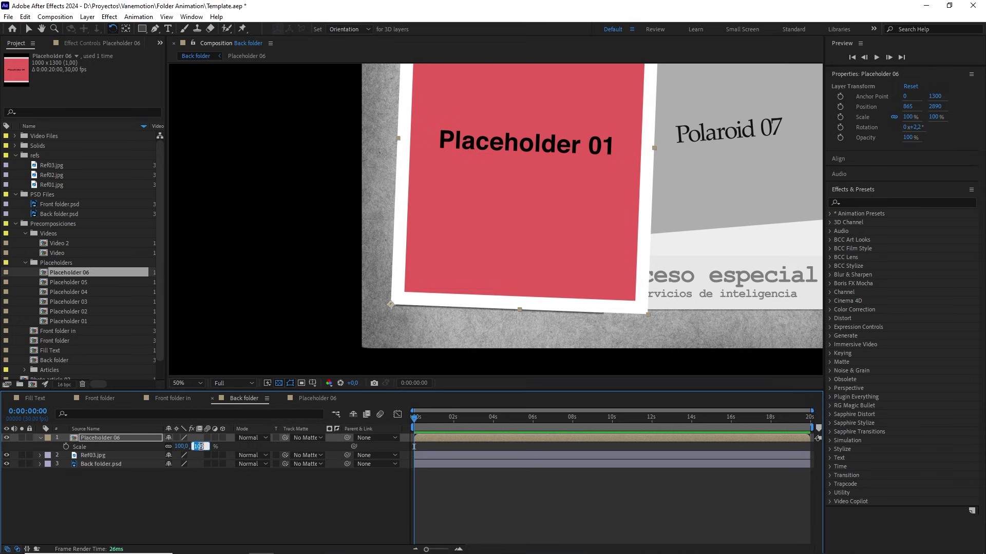
text(90)
key(Return)
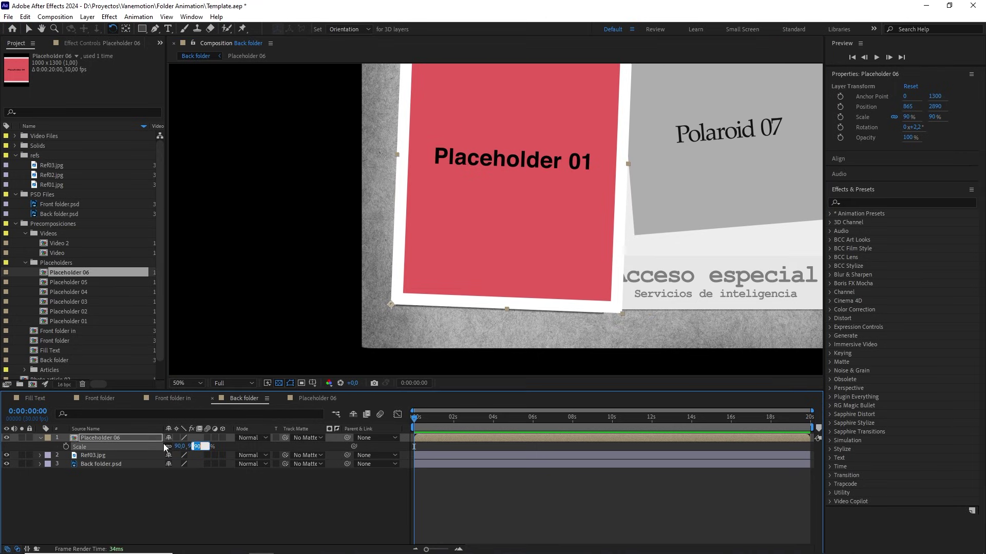
click(117, 438)
drag(468, 180, 412, 295)
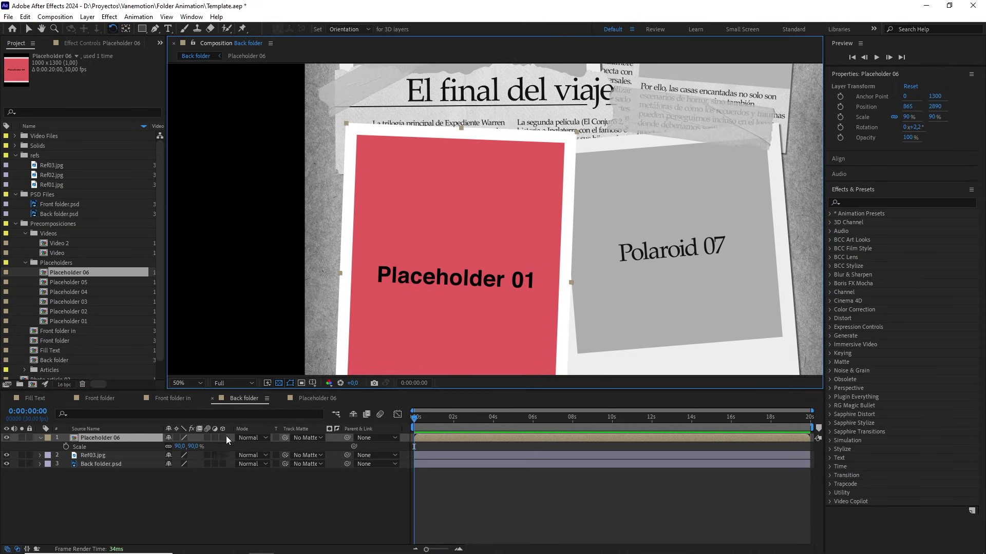
click(195, 446)
text(80)
key(Return)
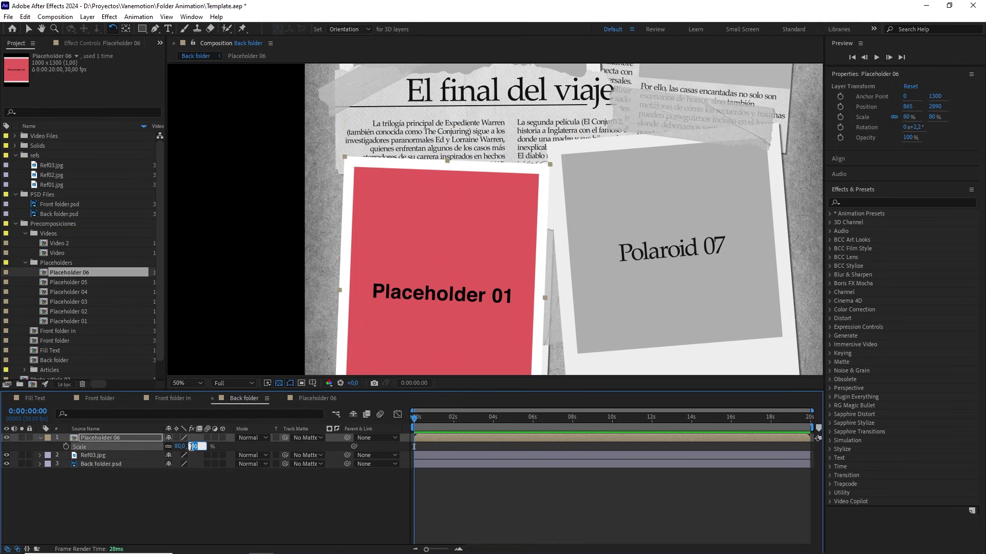
key(Up)
key(Up)
key(Up)
key(Up)
key(Up)
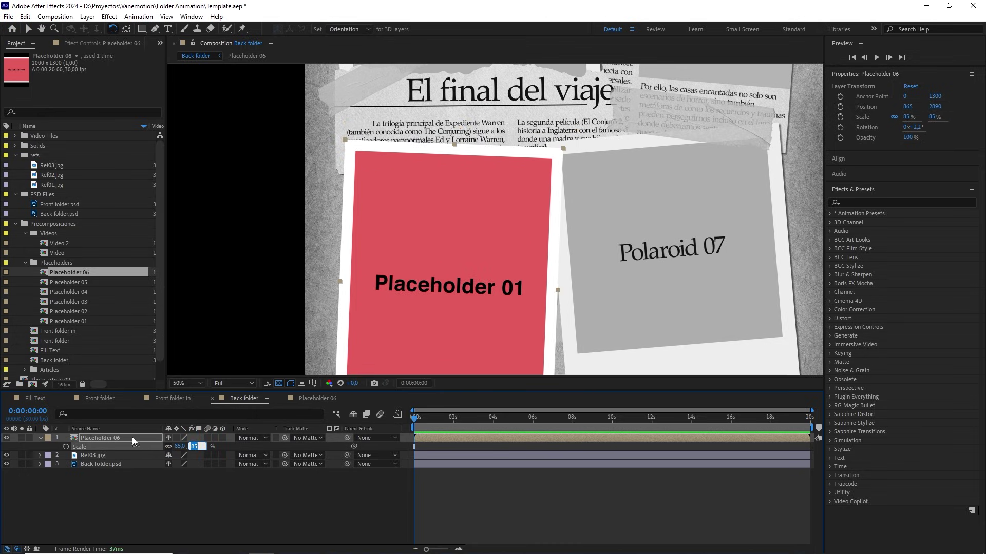
click(132, 437)
scroll(563, 297, down, 2)
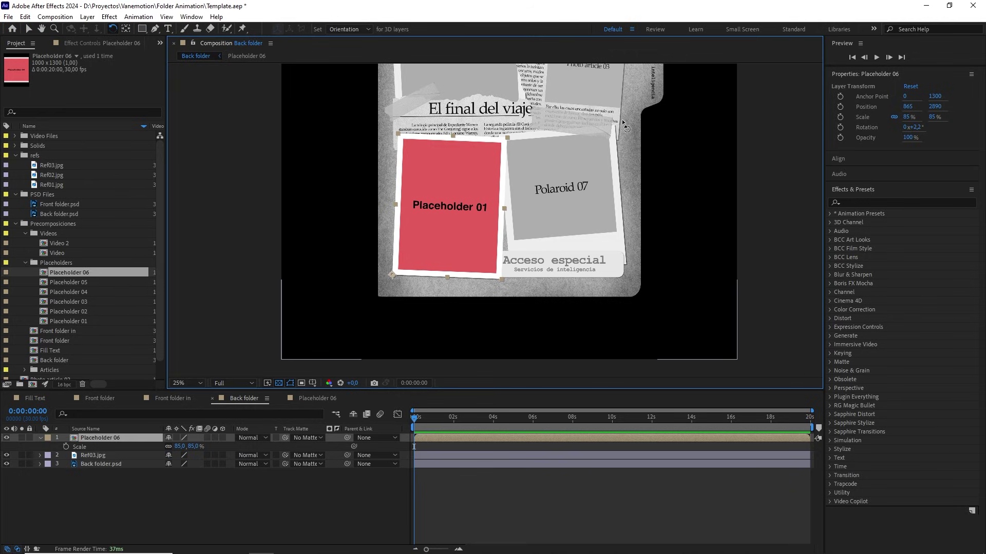
Step: Duplicate Placeholder 05 as Placeholder 07 and add it above the Placeholder 06 layer in the Back folder composition
click(81, 282)
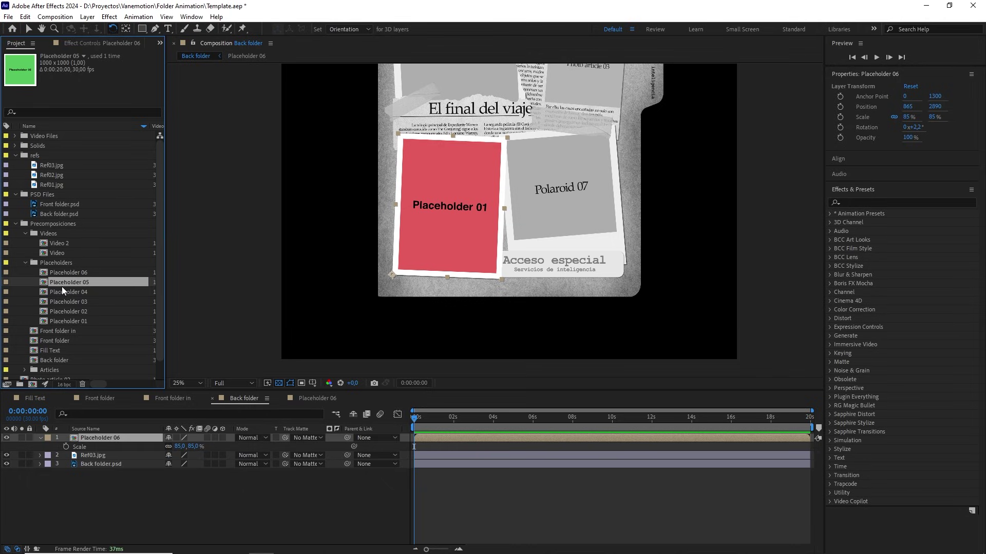
key(ctrl+d)
drag(79, 277, 102, 437)
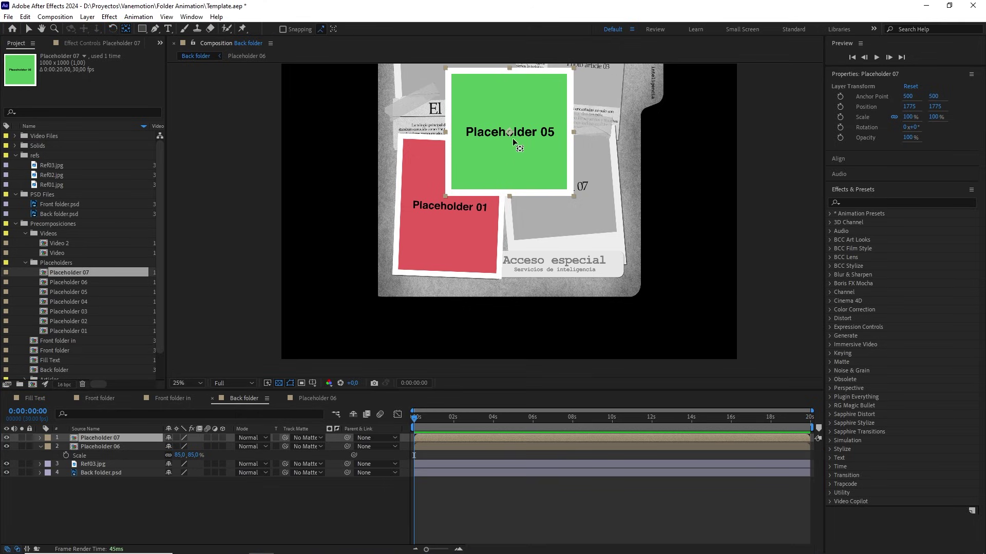
Step: Move Placeholder 07's anchor point to its lower-right corner and position the layer over the Polaroid 07 reference
drag(513, 137, 520, 140)
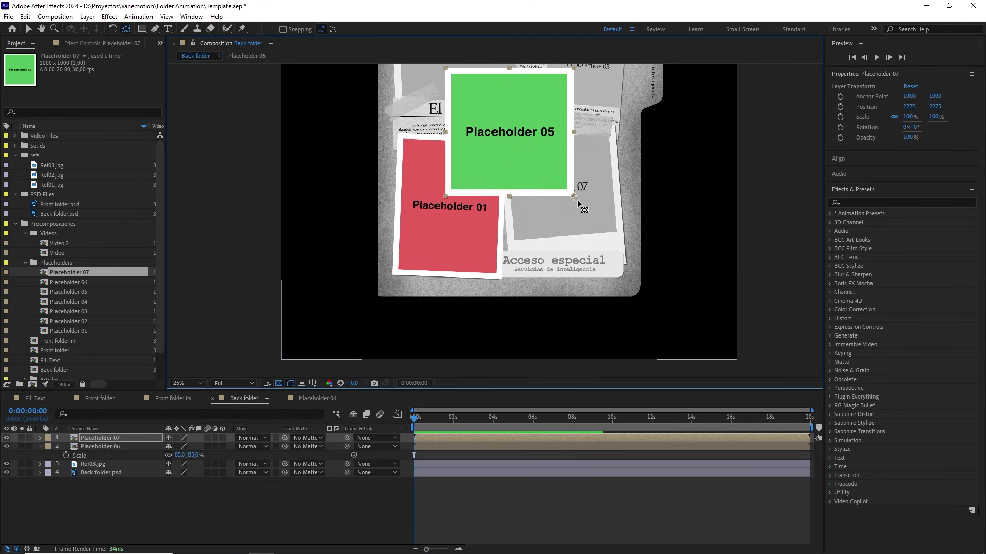
key(v)
drag(546, 183, 587, 235)
scroll(651, 269, up, 3)
drag(651, 268, 270, 125)
drag(480, 165, 527, 252)
scroll(496, 210, down, 2)
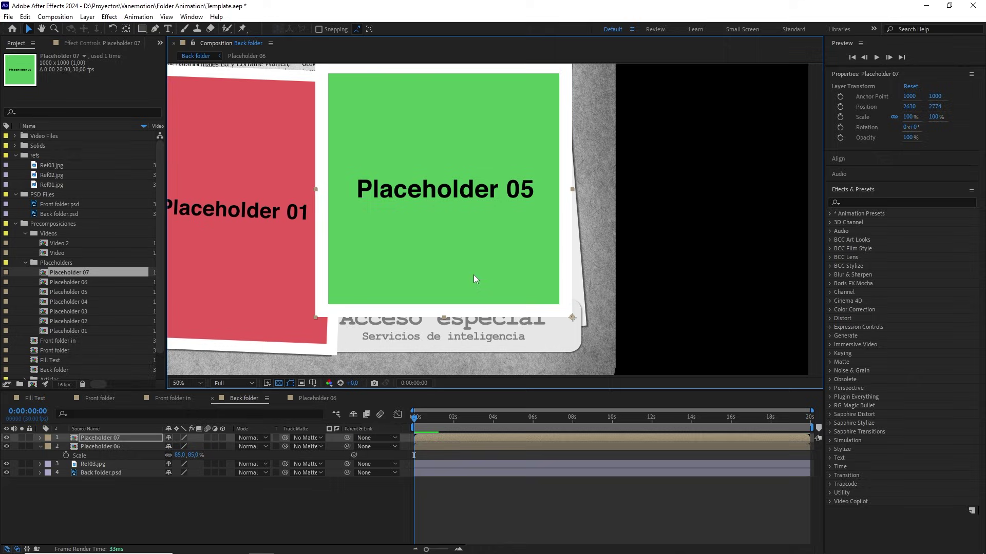
Step: Align Placeholder 07's lower-right corner with the Polaroid 07 reference and rotate the layer to -4.6°
click(98, 464)
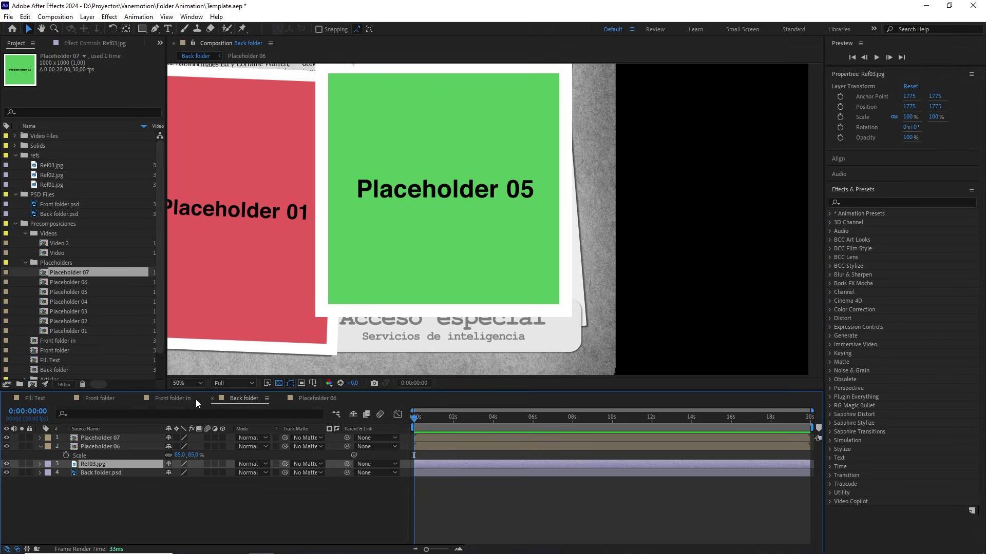
click(101, 438)
drag(535, 307, 534, 276)
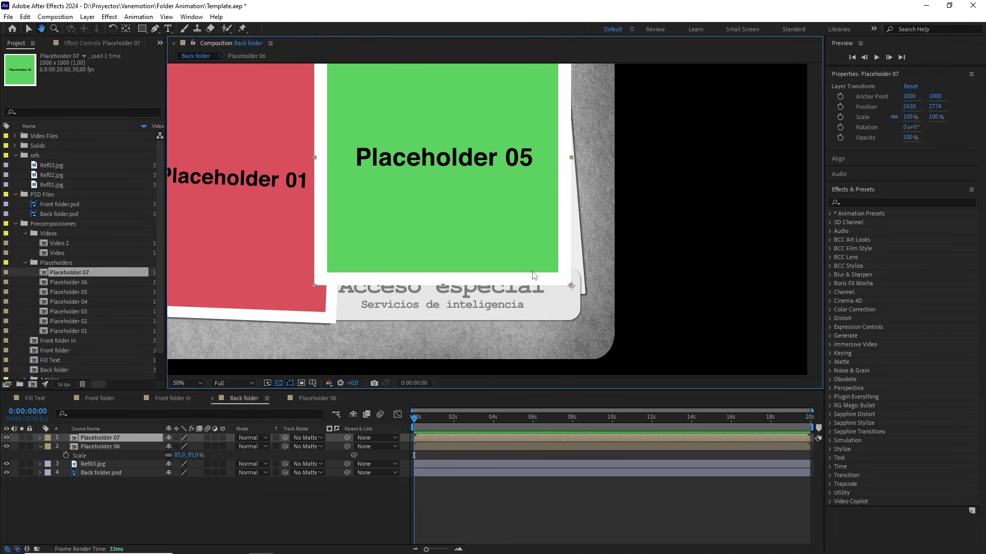
key(v)
scroll(584, 280, up, 2)
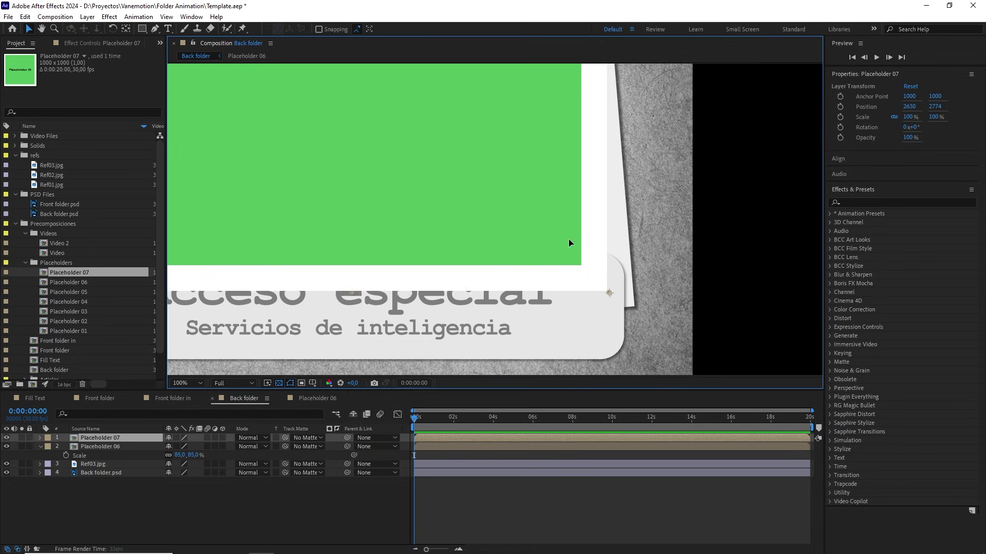
drag(568, 239, 591, 252)
scroll(591, 253, down, 2)
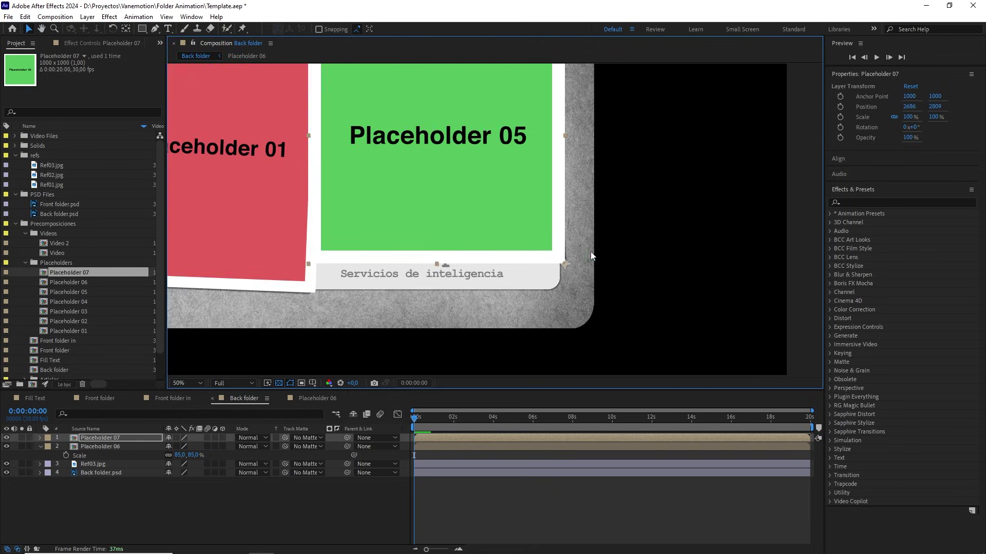
key(w)
mouse_move(525, 167)
mouse_down()
mouse_move(498, 171)
mouse_move(513, 175)
mouse_up()
Step: Set Placeholder 07's scale to 110% to fit the Polaroid 07 reference
key(s)
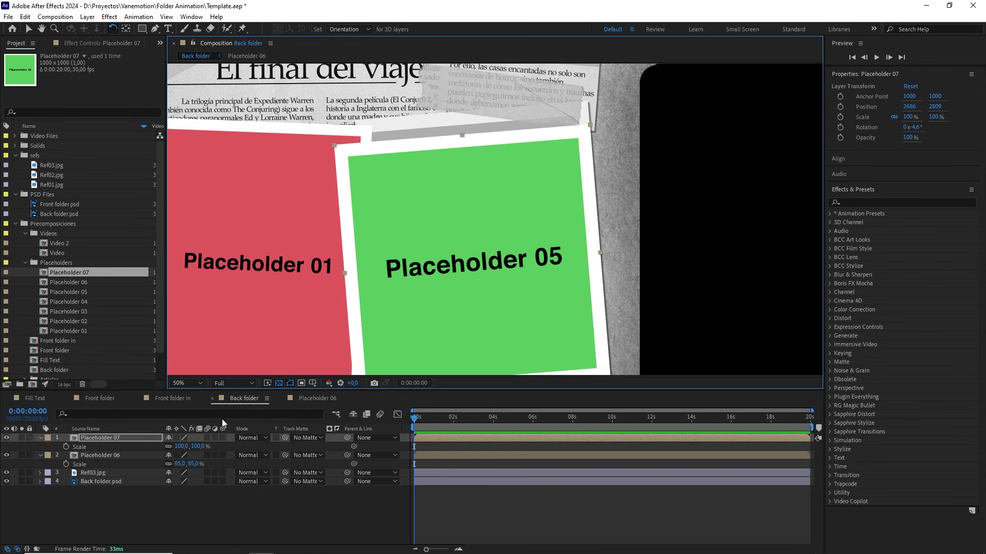
click(201, 447)
key(Up)
key(Up)
key(Up)
key(Up)
key(Up)
key(Up)
key(Up)
key(Up)
key(Up)
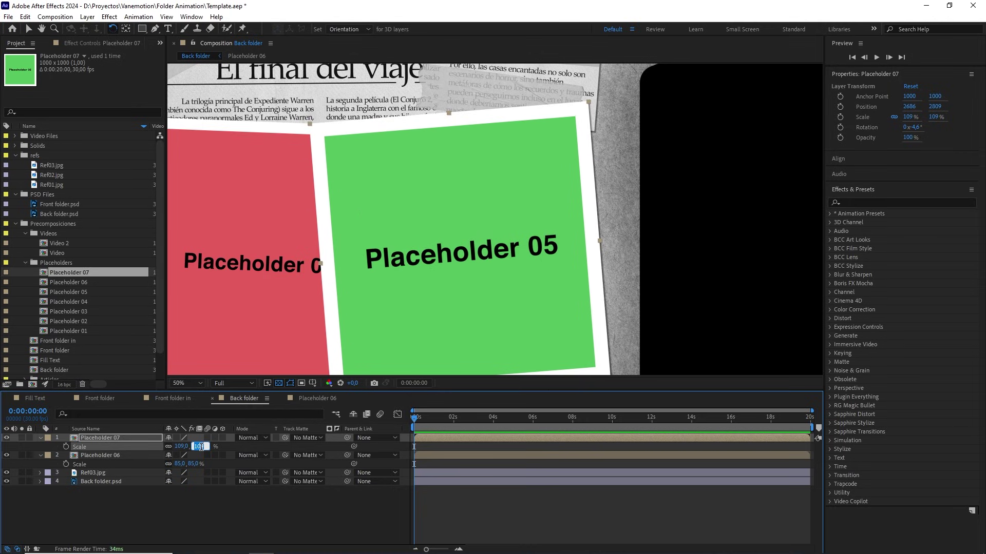
key(Up)
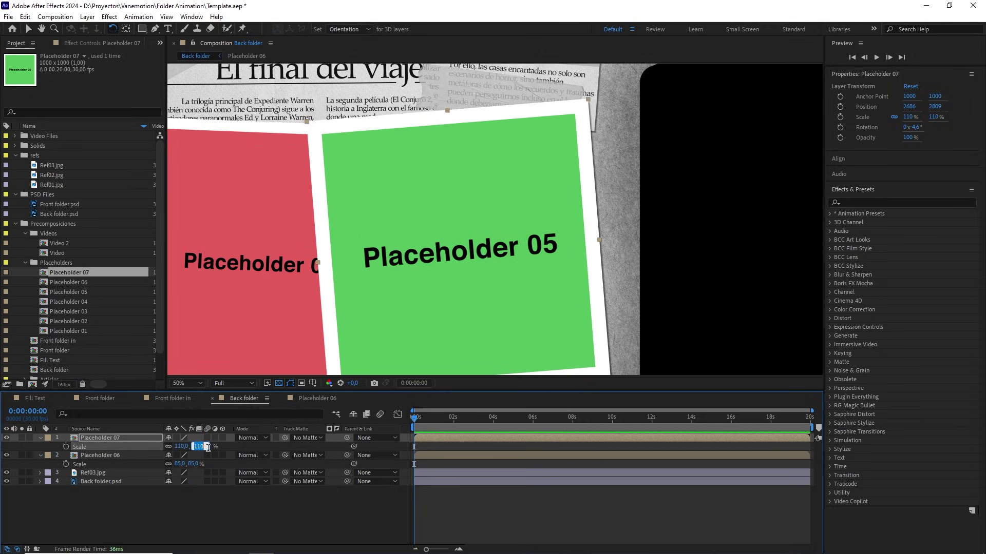
click(149, 440)
scroll(476, 261, down, 2)
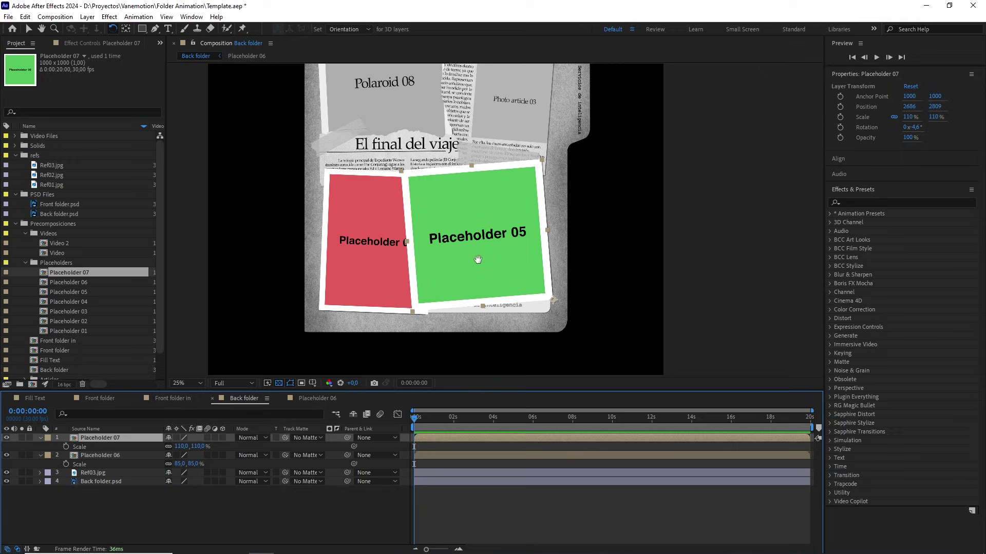
Step: Move the Placeholder 07 layer below Placeholder 06 in the Back folder layer stack
drag(113, 439, 109, 464)
drag(388, 222, 439, 316)
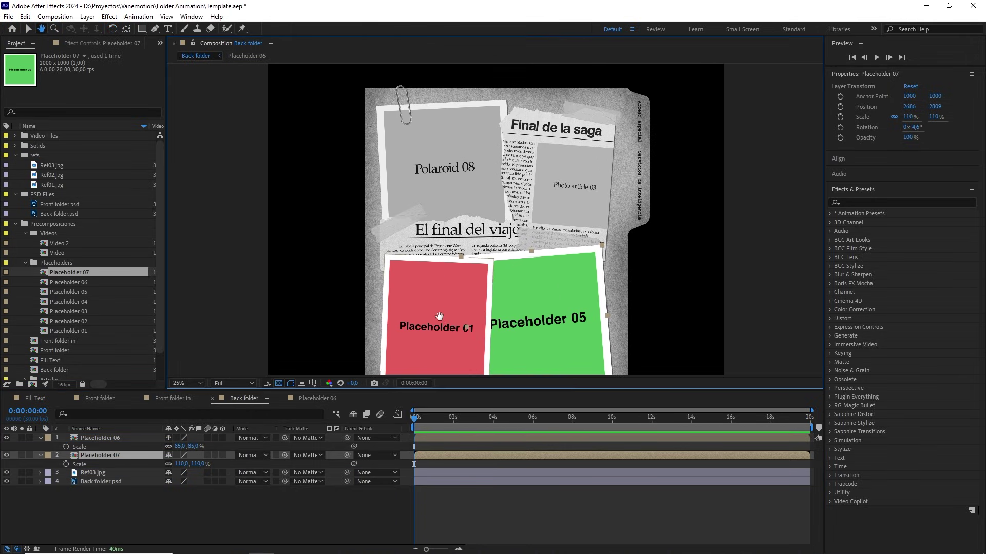
key(v)
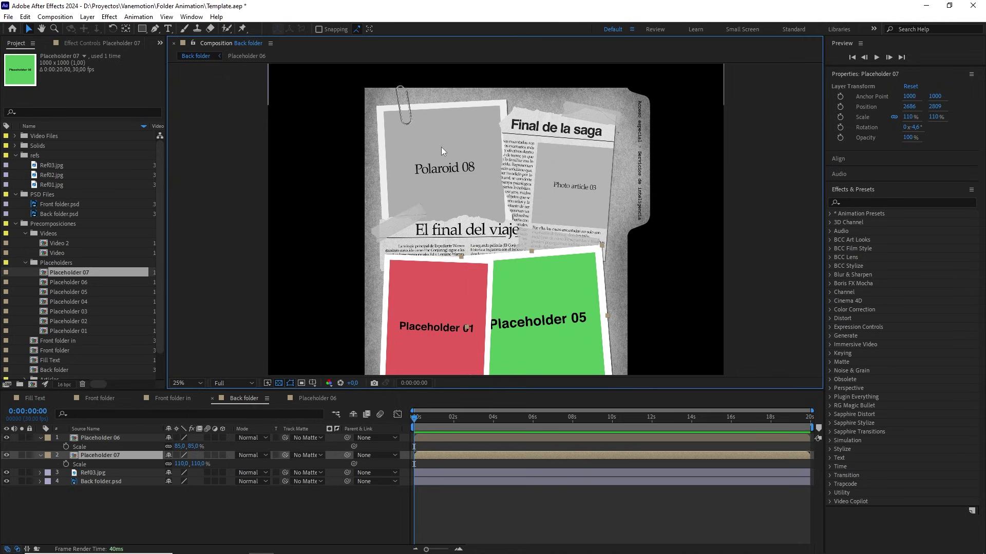
Step: Duplicate the Placeholder 07 composition as Placeholder 08 and add it as the uppermost layer of the Back folder composition
click(79, 273)
key(ctrl+d)
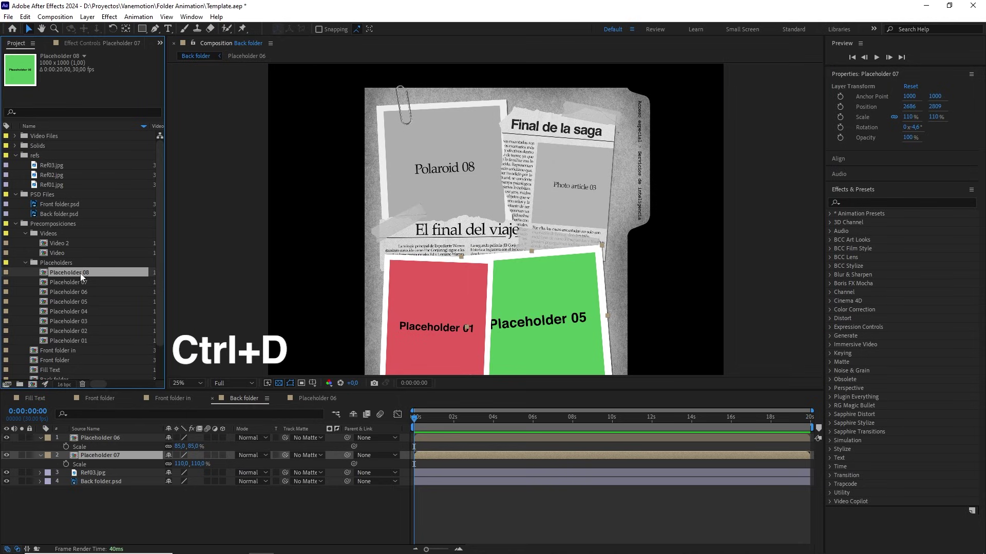
drag(82, 273, 100, 435)
Step: Move Placeholder 08's anchor point to its upper-left corner and align that corner with the Polaroid 08 reference at position 843, 630
drag(453, 251, 387, 163)
click(126, 30)
scroll(473, 230, up, 2)
drag(429, 217, 449, 214)
key(v)
scroll(449, 214, up, 2)
drag(462, 257, 447, 221)
scroll(469, 242, down, 2)
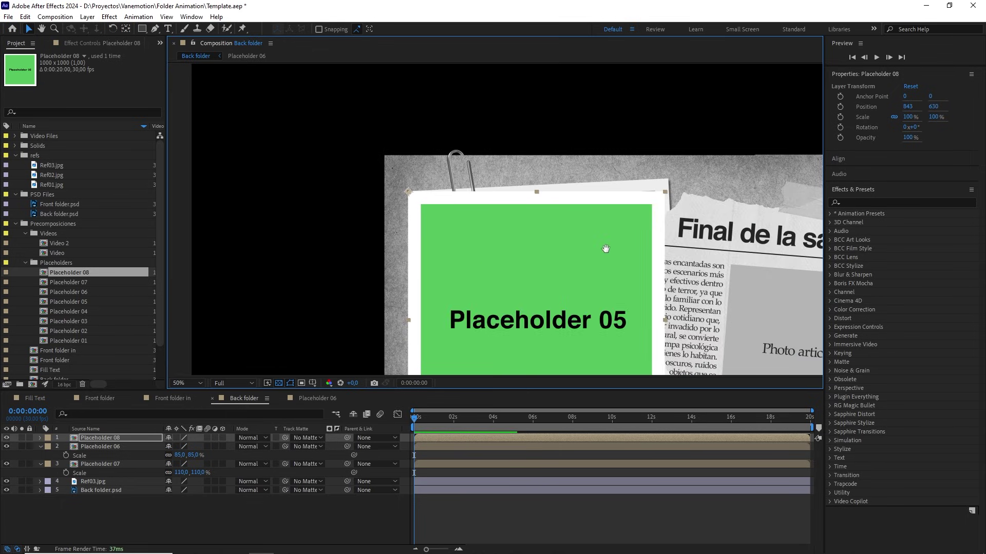
Step: Rotate Placeholder 08 to -2.8° to match the tilt of the Polaroid 08 reference
key(h)
drag(611, 260, 587, 243)
key(v)
key(w)
scroll(489, 131, down, 2)
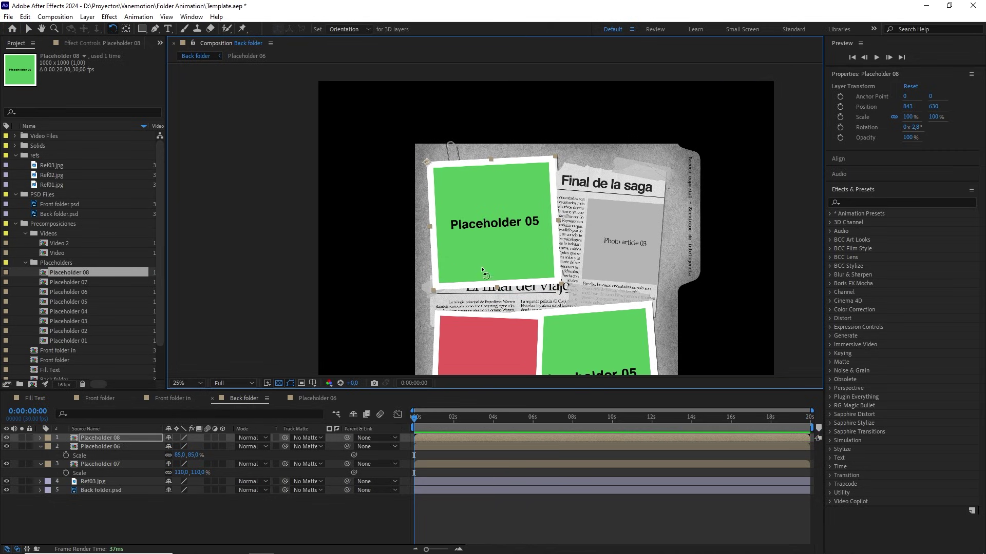
key(h)
drag(567, 254, 562, 202)
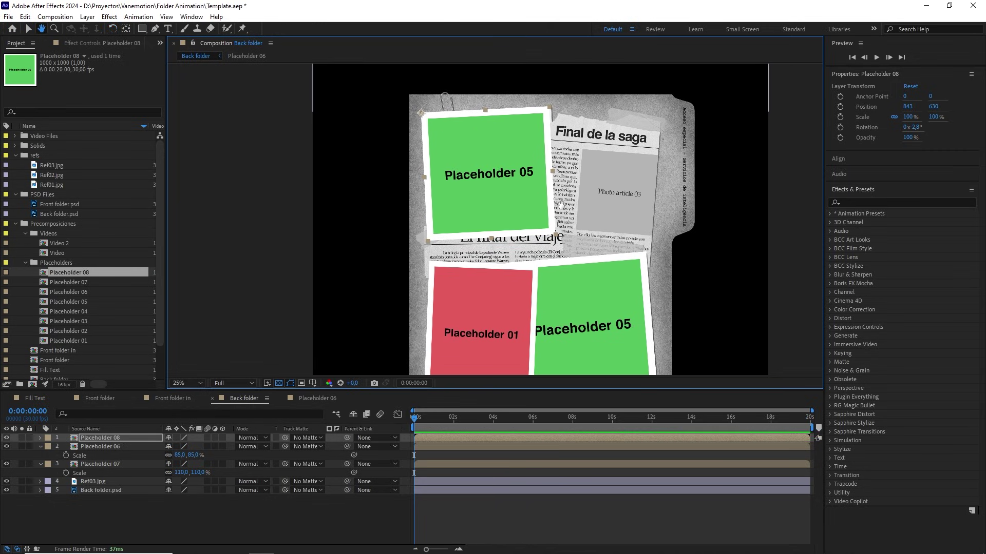
key(w)
Step: Duplicate the Article 02 composition as Article 05 and add it above the Placeholder 08 layer in the Back folder composition
click(25, 263)
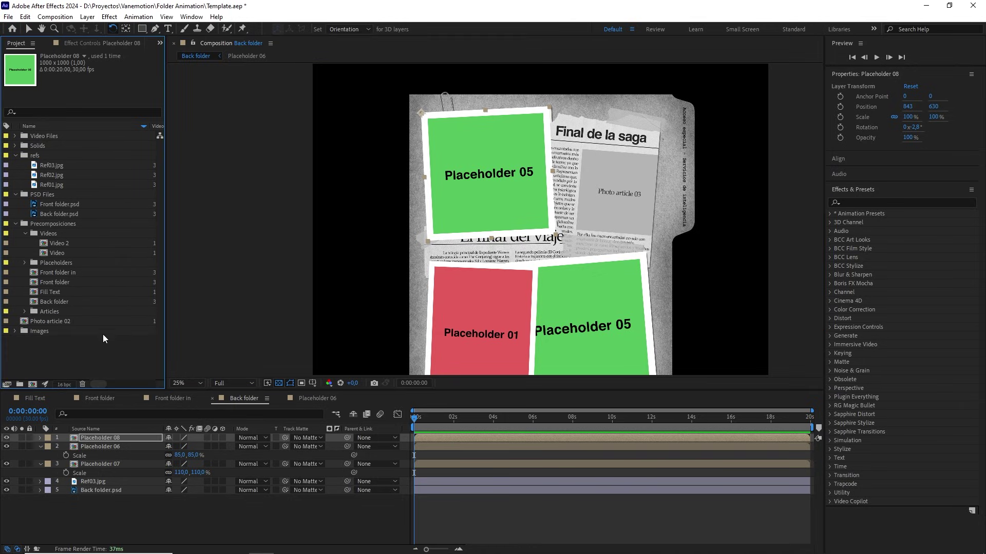
key(v)
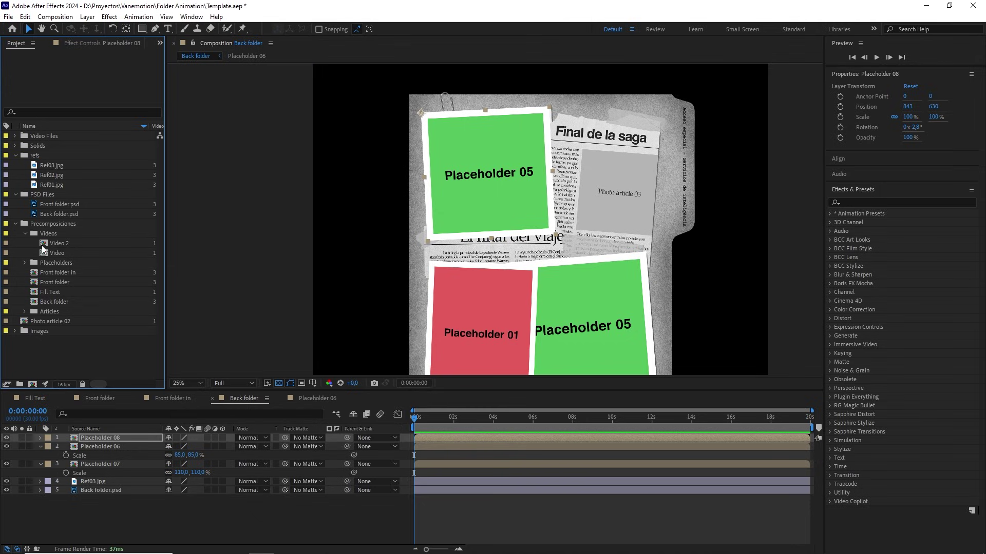
click(25, 312)
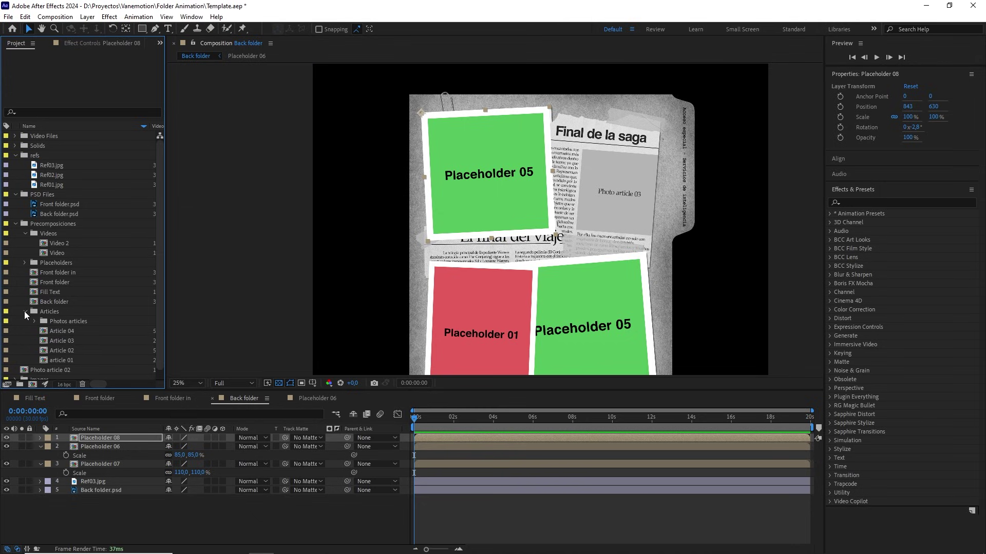
click(69, 359)
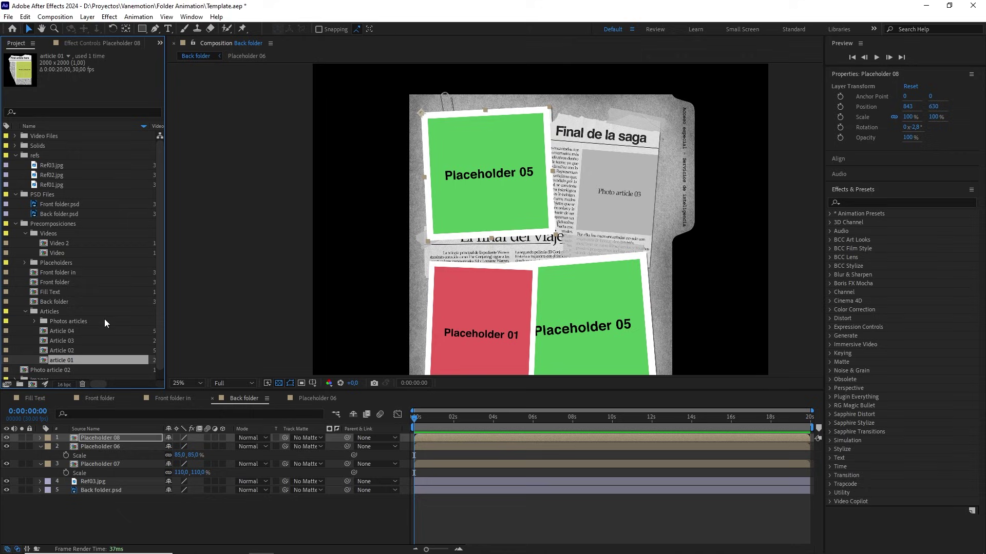
key(Up)
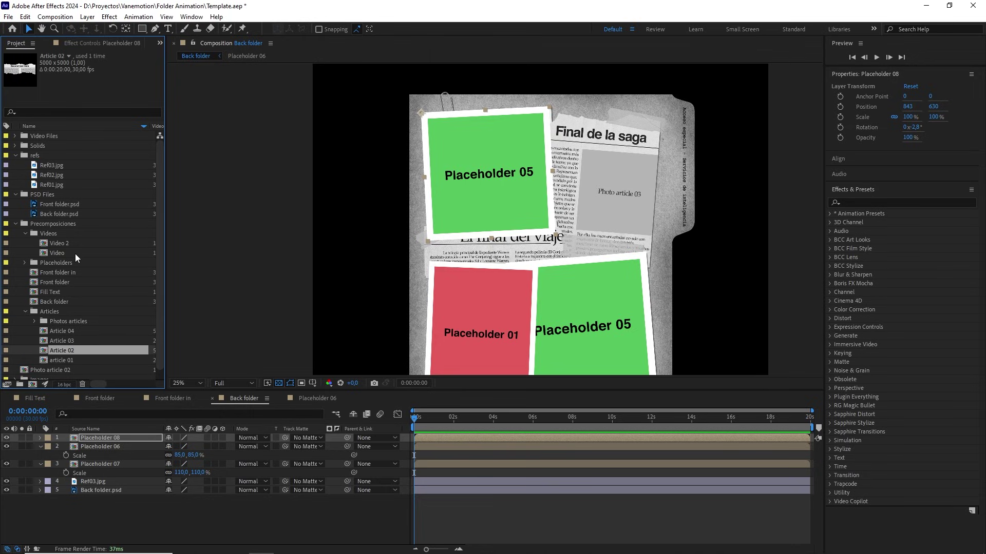
key(ctrl+d)
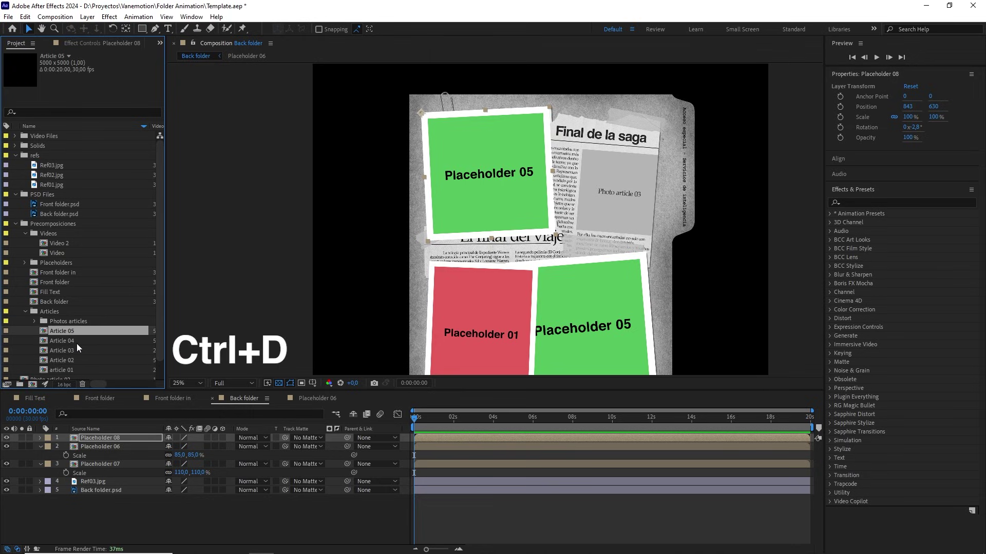
drag(76, 332, 93, 438)
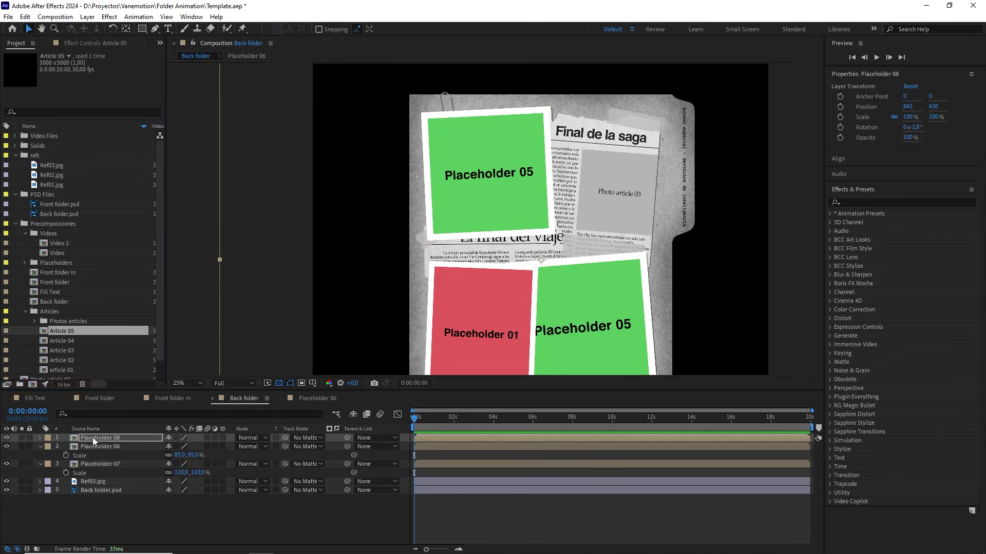
Step: Scale Article 05 down to 26.4% and position it at about 1483, 1741 over the "El final del viaje" reference article
key(comma)
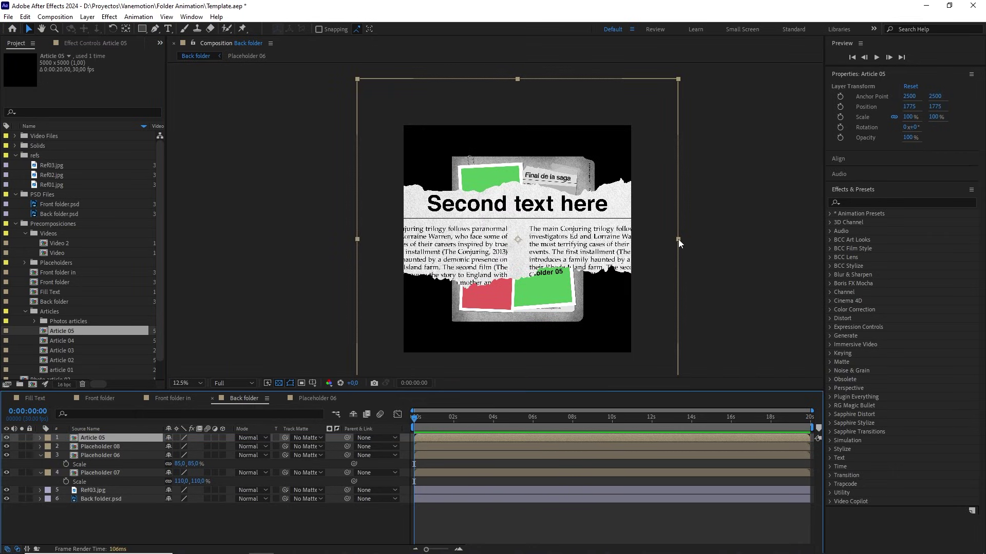
drag(678, 240, 494, 262)
key(period)
key(period)
drag(660, 272, 662, 272)
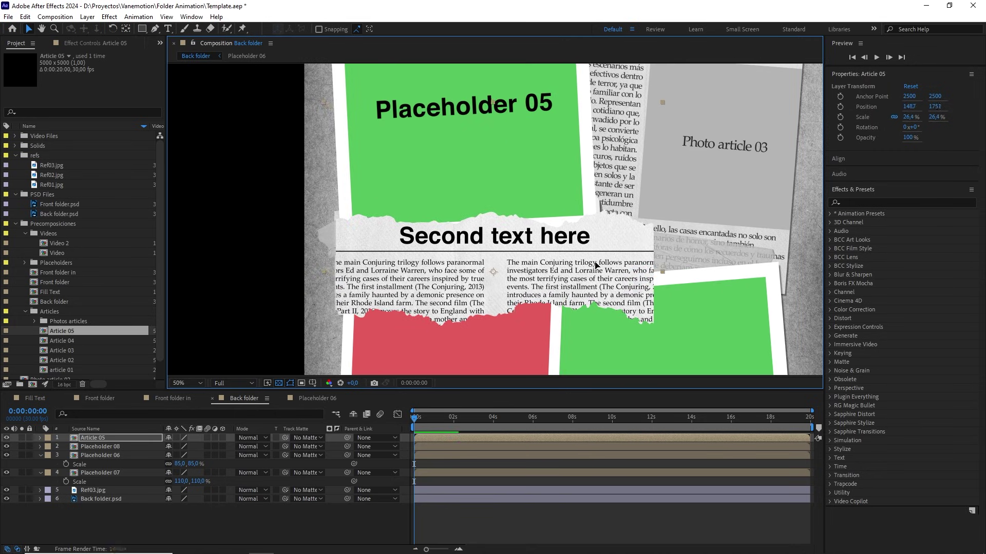
drag(596, 265, 595, 263)
key(comma)
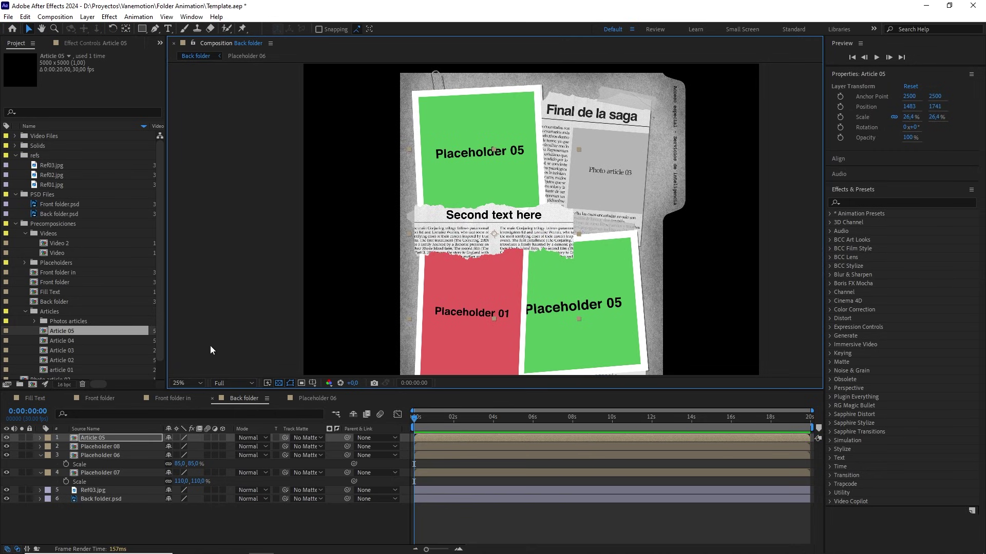
Step: Open the Article 05 composition and change its headline to "Final text here"
double_click(94, 437)
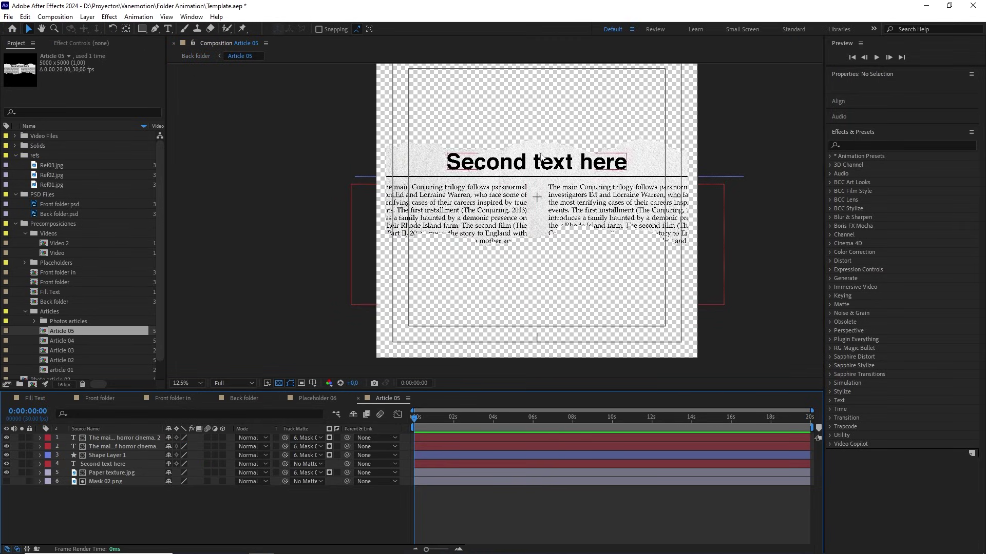
double_click(530, 167)
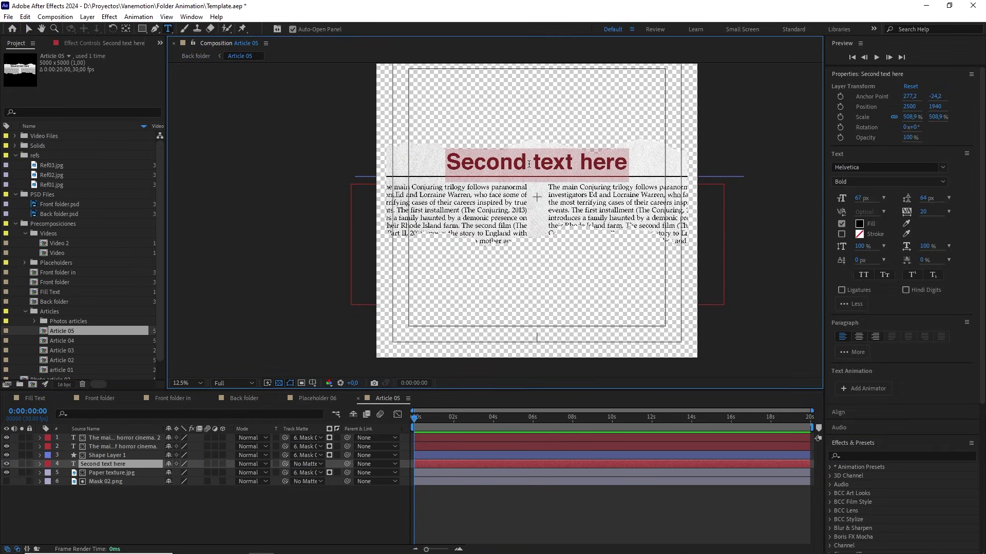
text(Fin)
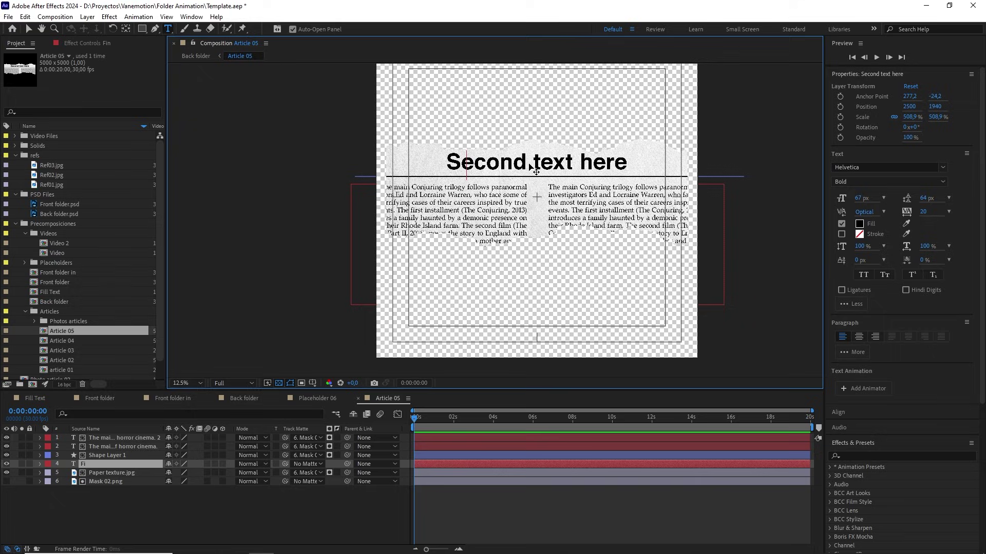
text(al text)
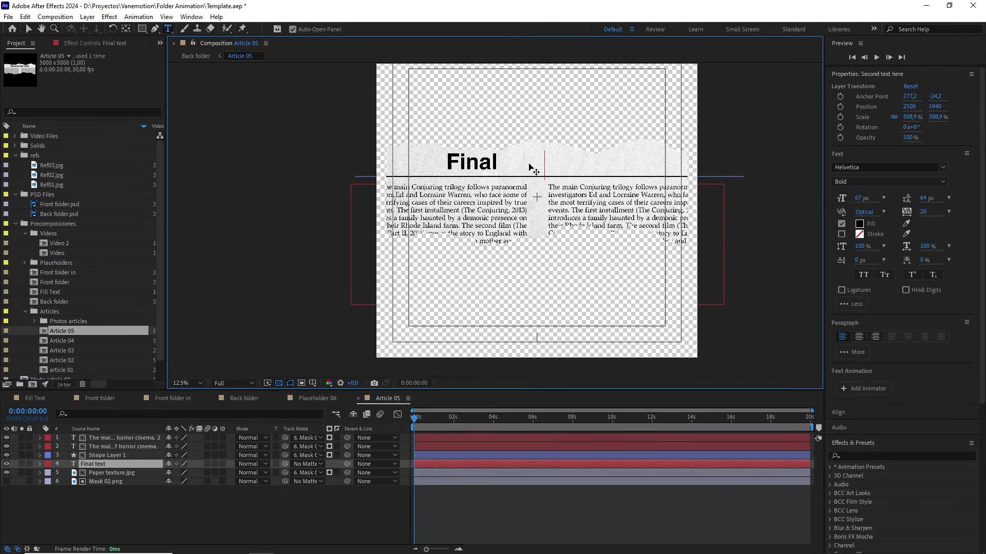
text( here)
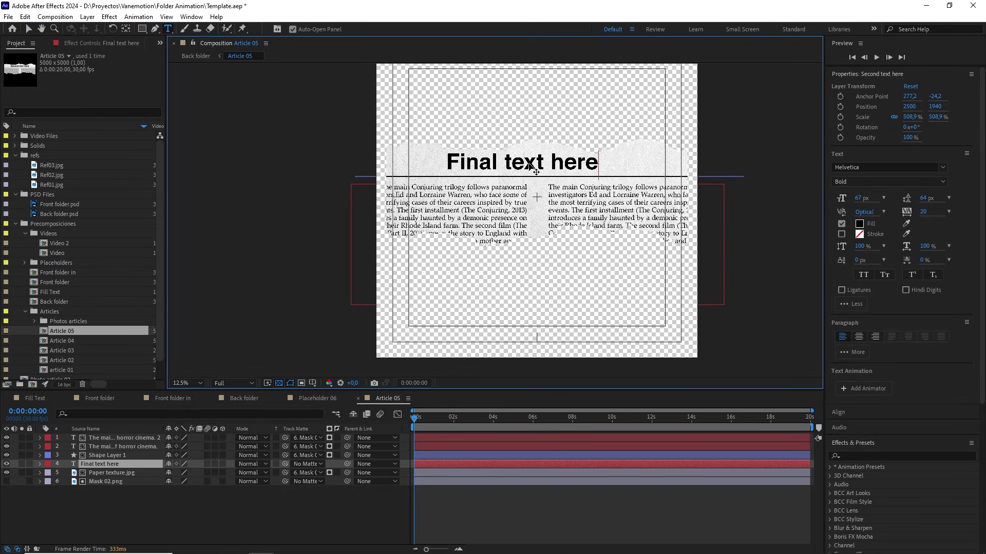
Step: Center-align the Article 05 headline, center its anchor point, and place it horizontally centered above the divider line at position 2500, 1924
click(117, 463)
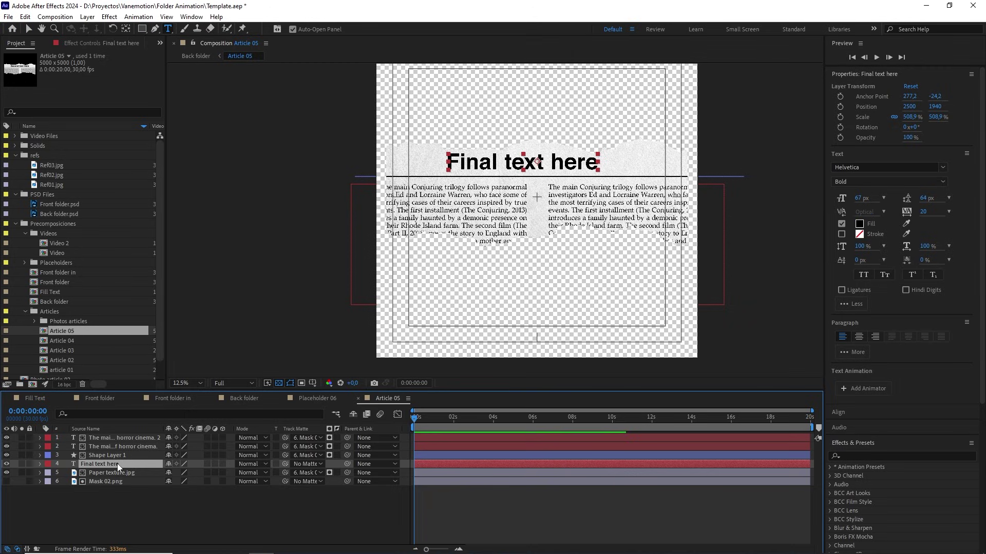
click(859, 337)
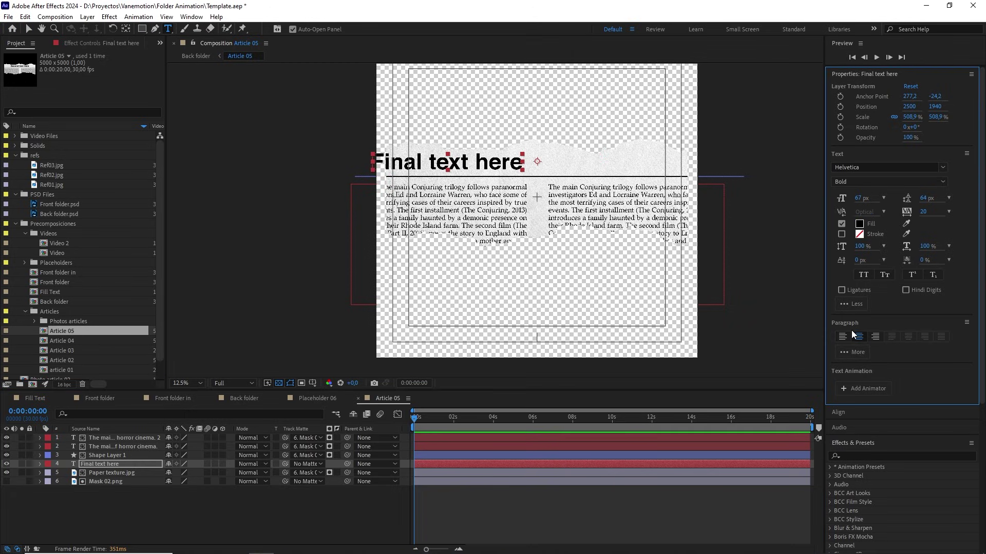
key(ctrl+alt+Home)
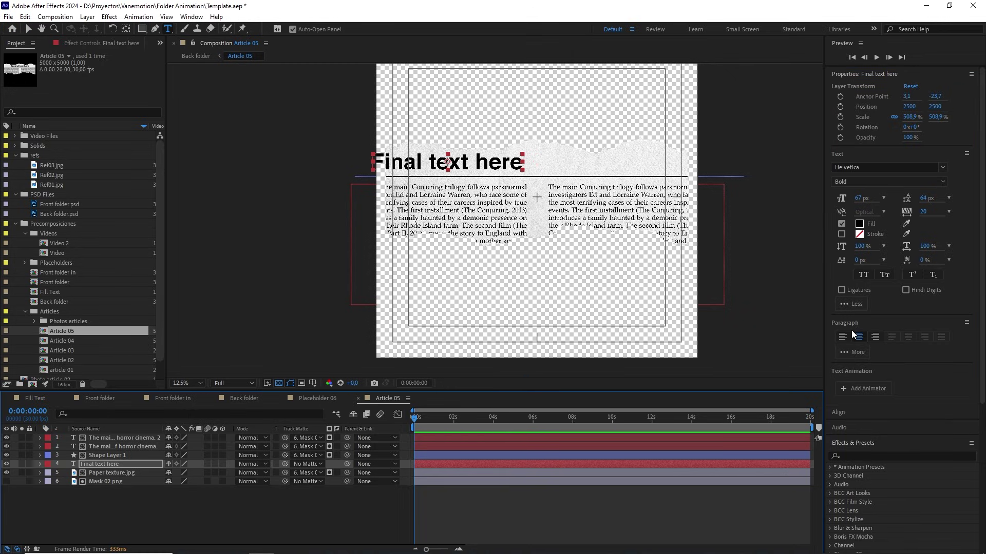
key(ctrl+Home)
key(v)
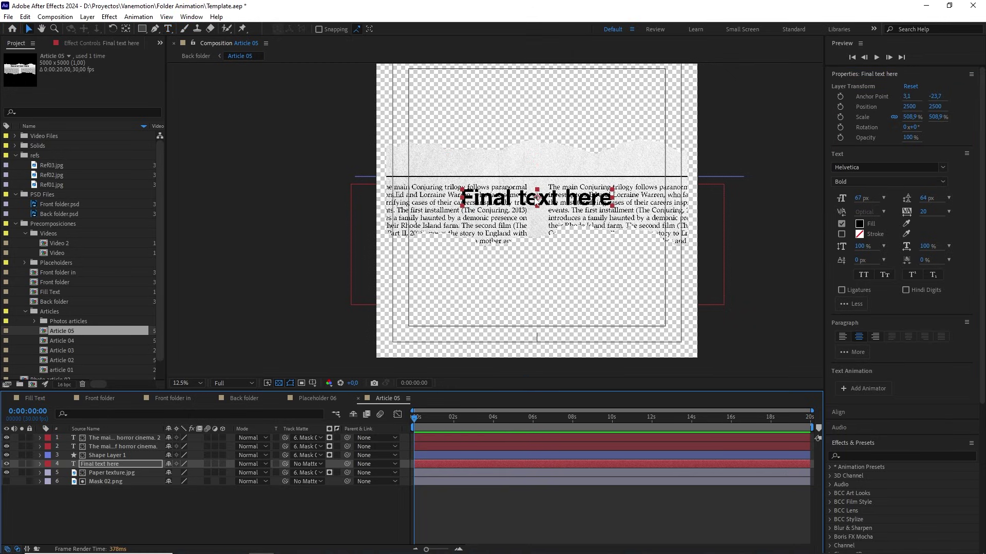
drag(536, 197, 536, 160)
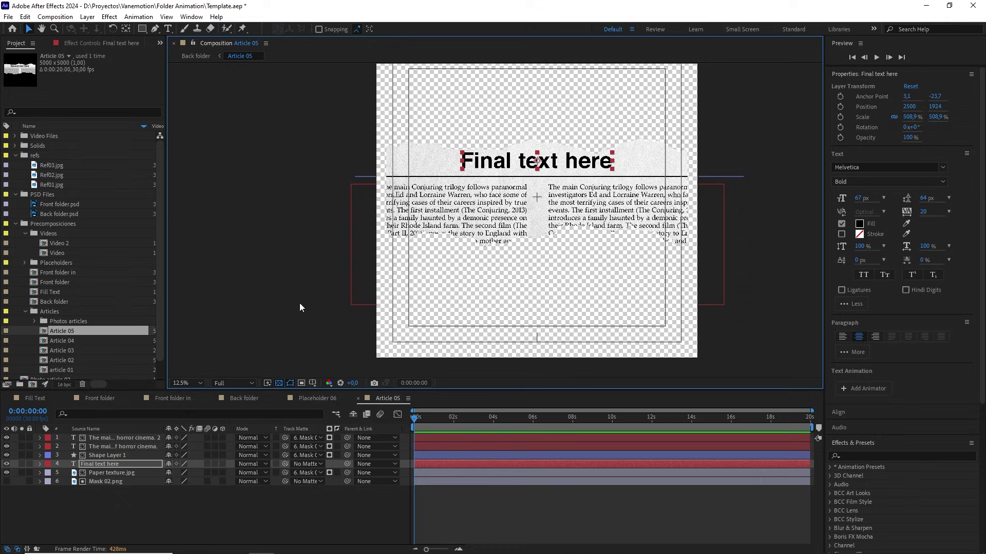
Step: In Article 02, center-align the headline, center its anchor point, and place it centered above the divider line at position 2500, 1948
click(69, 361)
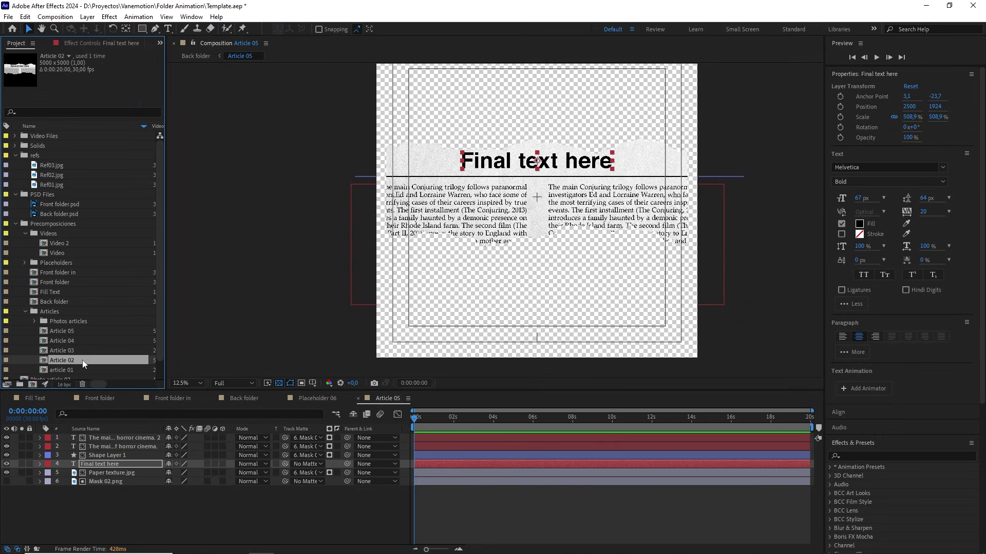
double_click(82, 360)
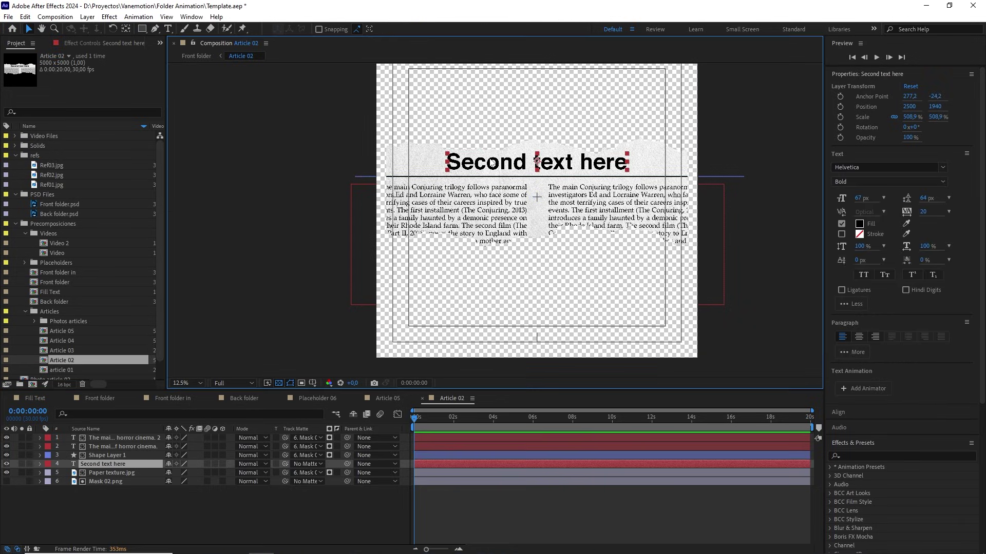
click(858, 337)
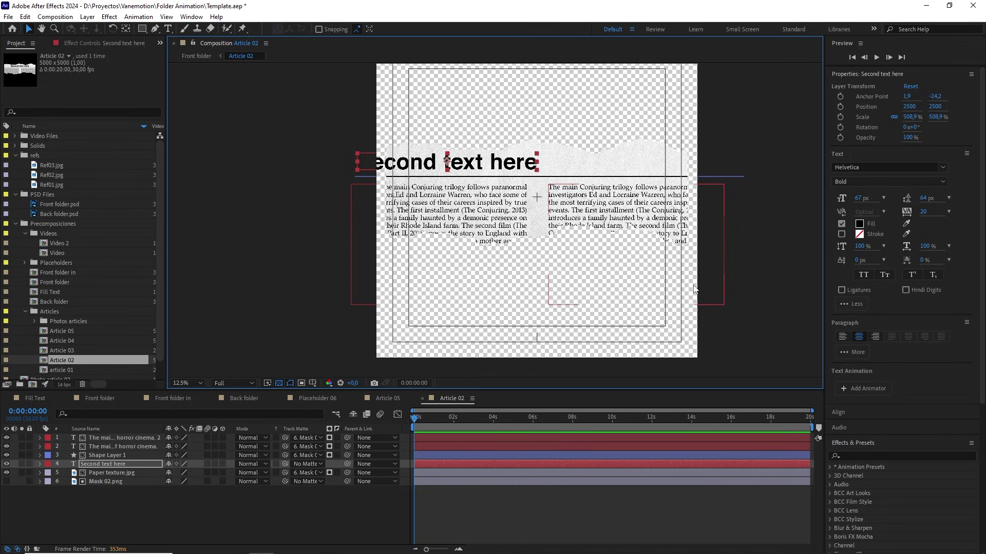
key(ctrl+alt+Home)
key(ctrl+Home)
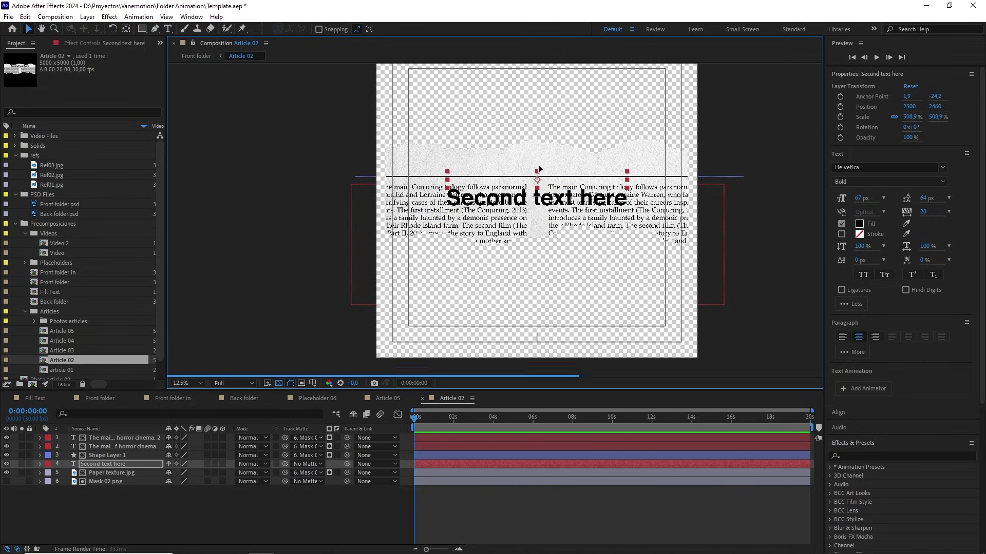
drag(537, 197, 538, 163)
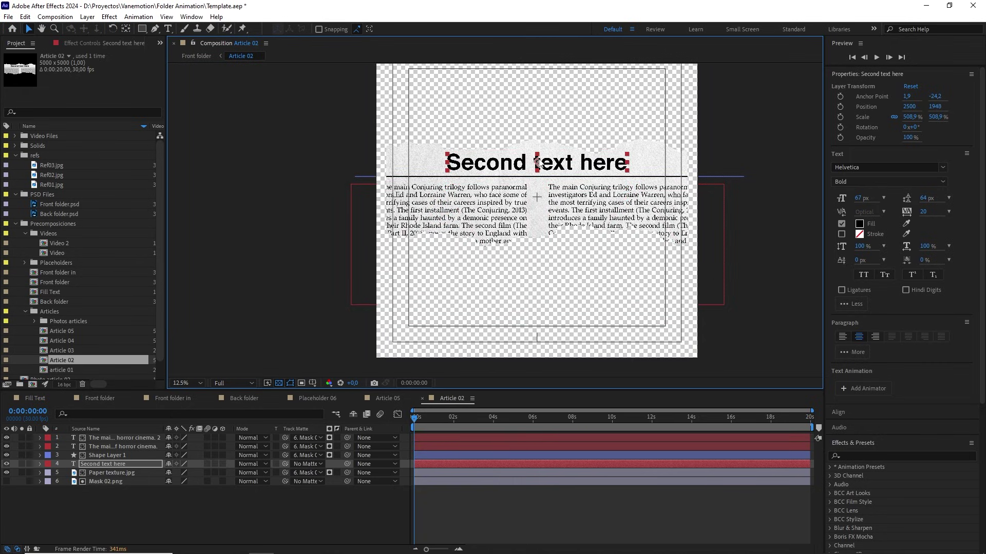
Step: In Article 04, center-align the headline, center its anchor point, and place it centered above the divider line at position 2500, 1940
scroll(102, 314, down, 1)
click(54, 349)
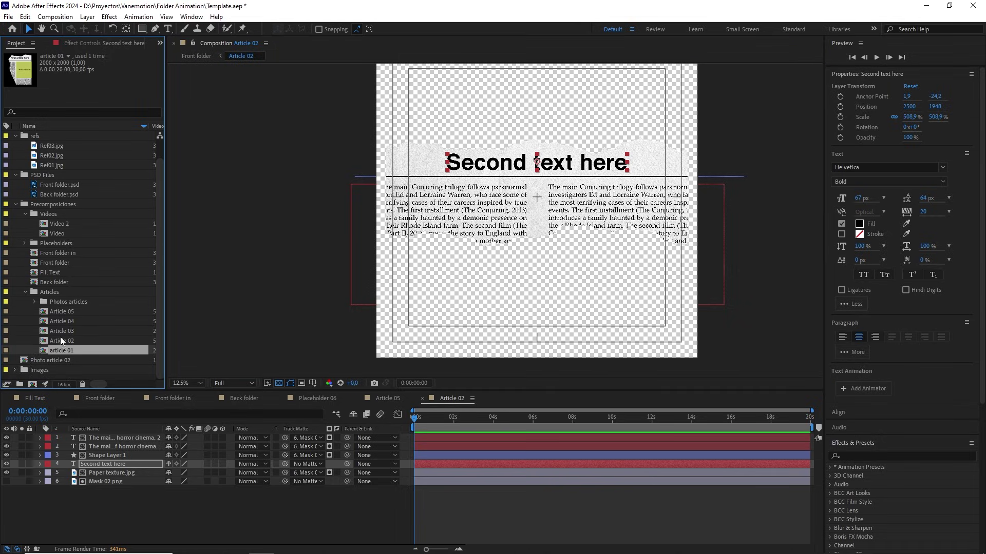
click(60, 335)
click(66, 320)
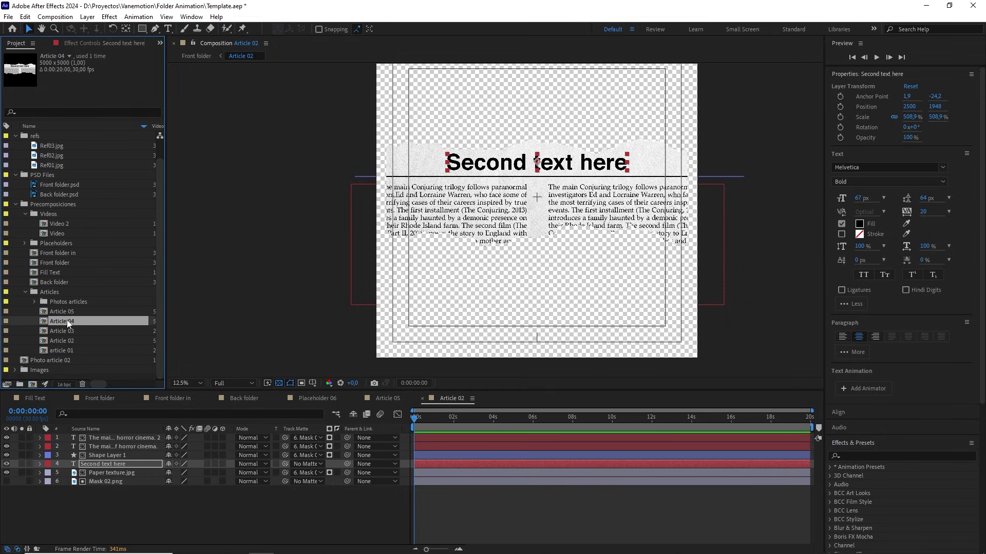
click(67, 313)
double_click(66, 323)
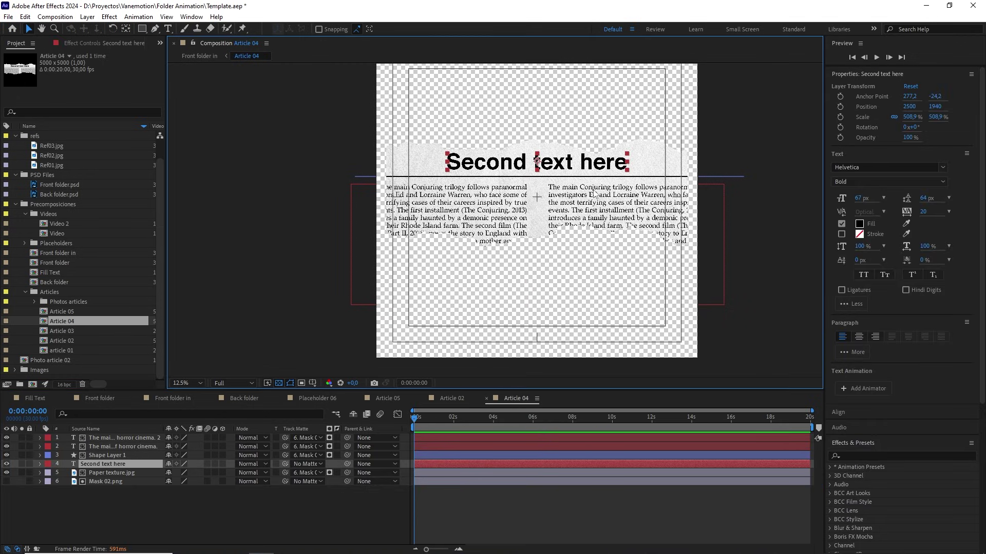
click(858, 336)
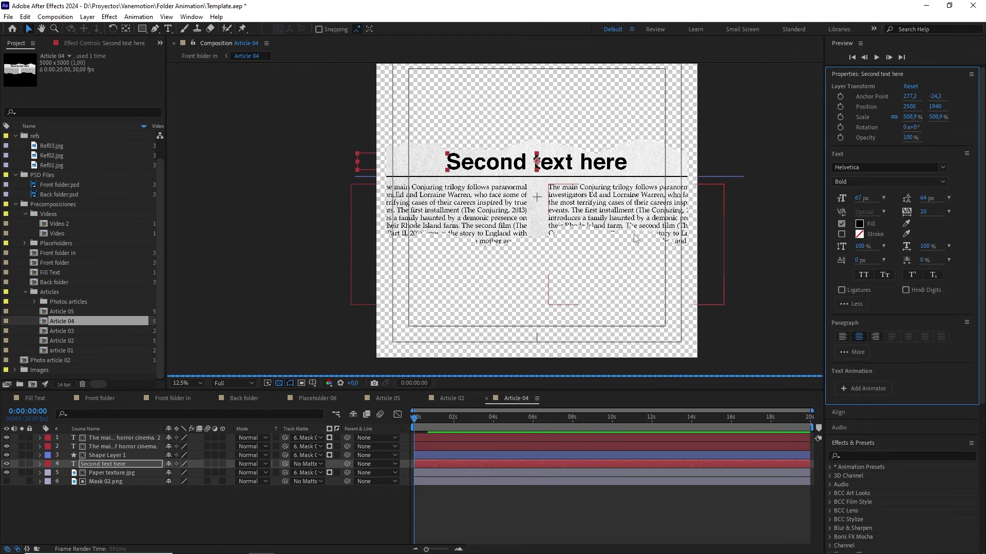
key(ctrl+alt+Home)
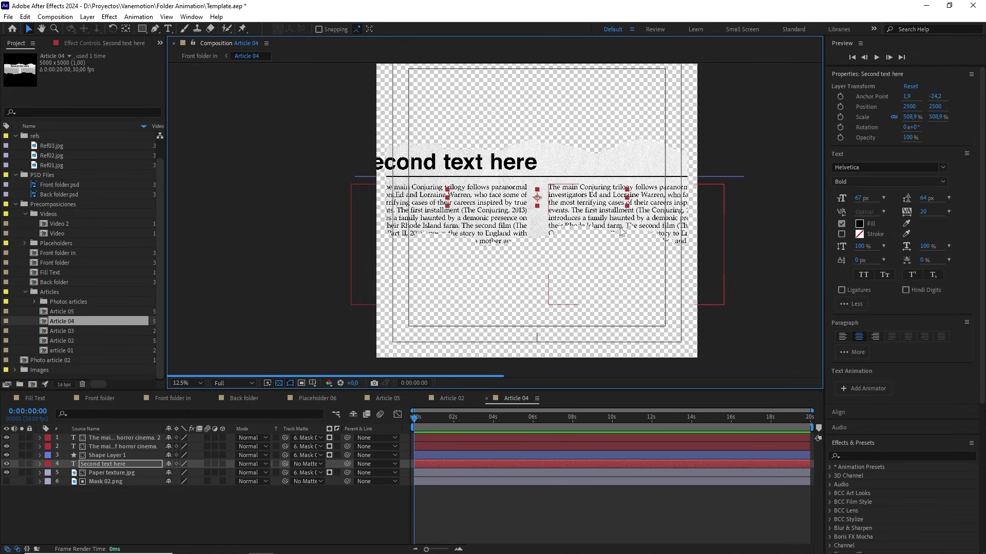
key(ctrl+Home)
drag(538, 197, 538, 163)
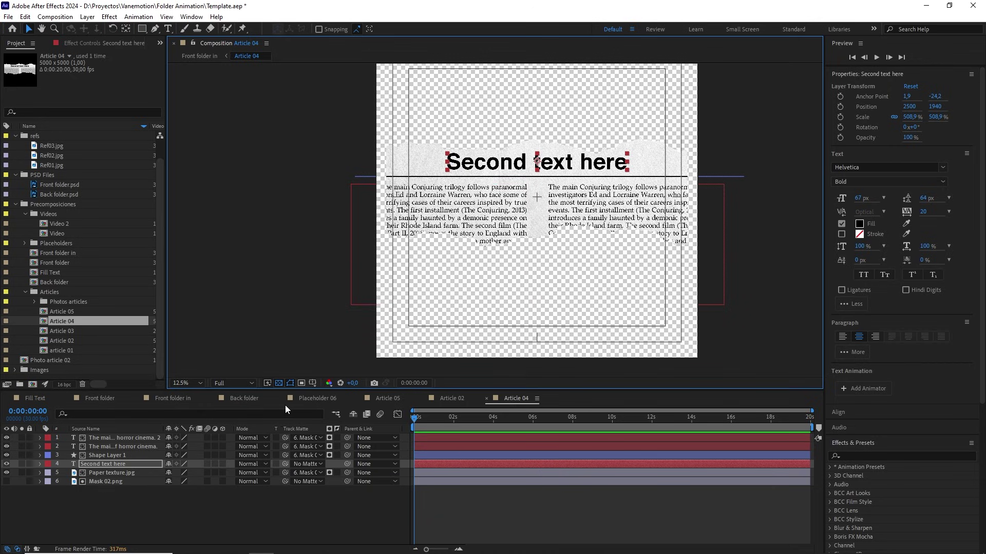
Step: From the Back folder composition, open the red Placeholder 06 composition and change its label to "Placeholder 06"
click(245, 397)
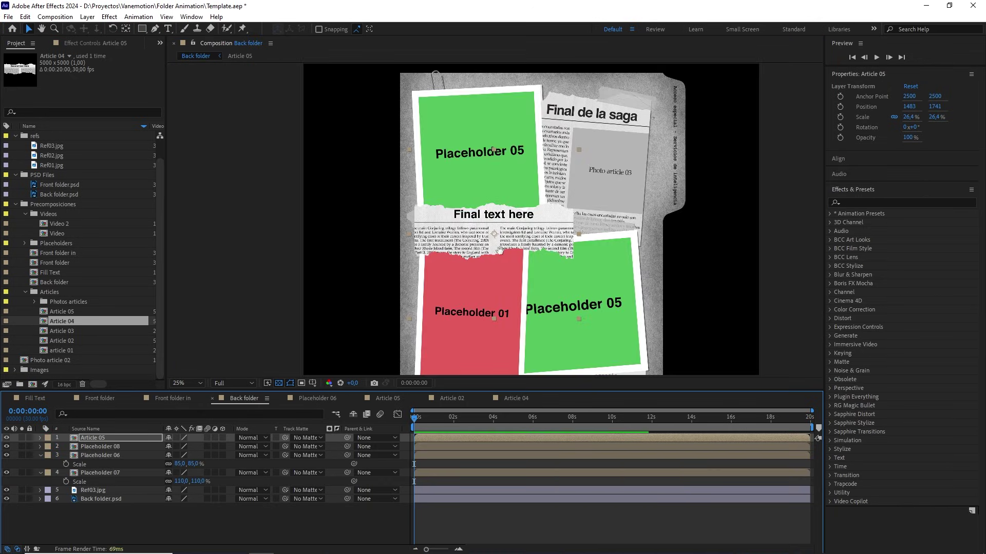
drag(476, 257, 480, 230)
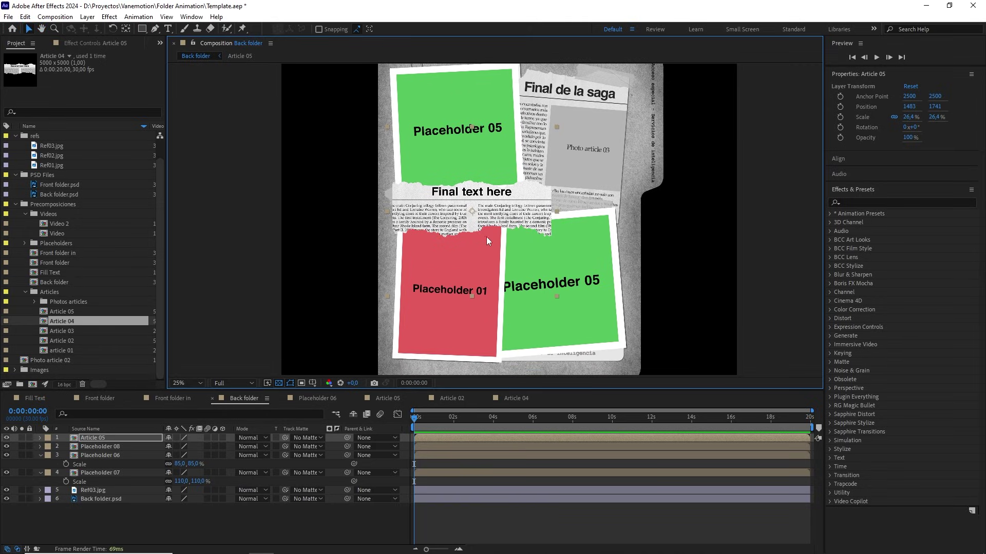
click(428, 328)
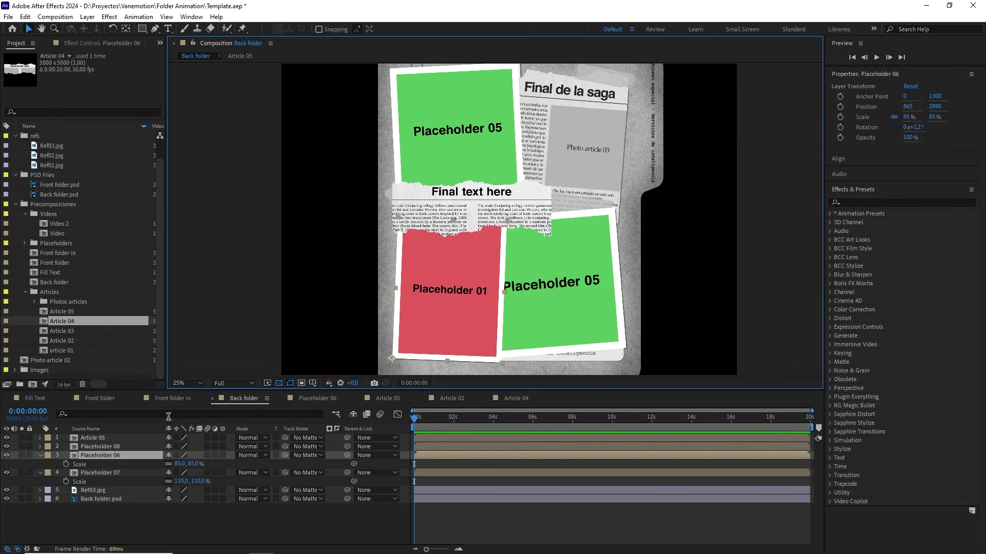
click(119, 454)
double_click(119, 454)
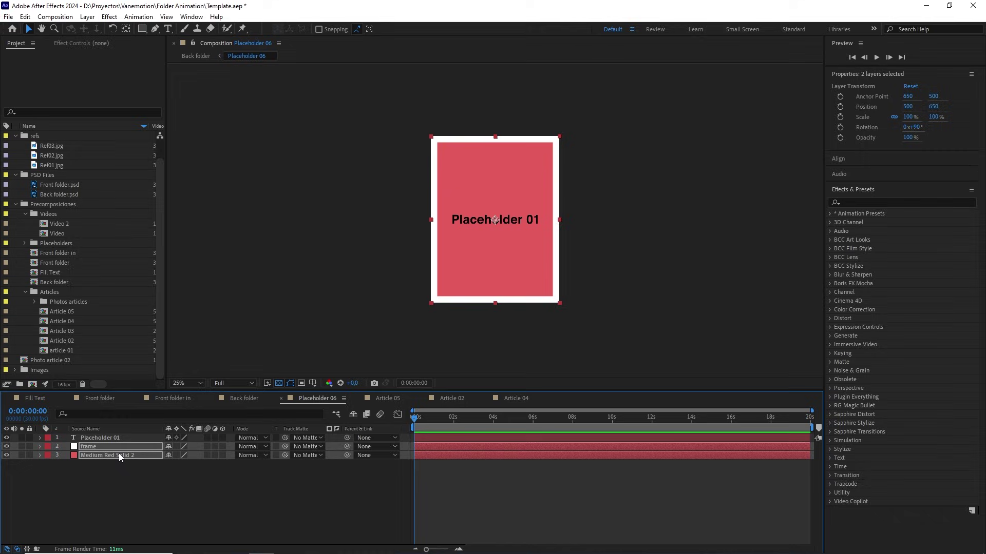
double_click(118, 435)
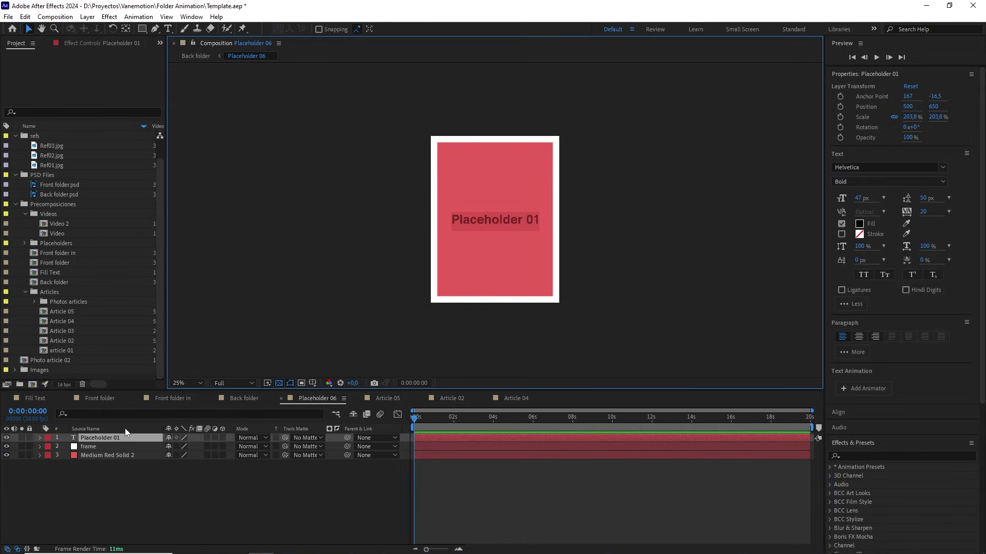
click(552, 224)
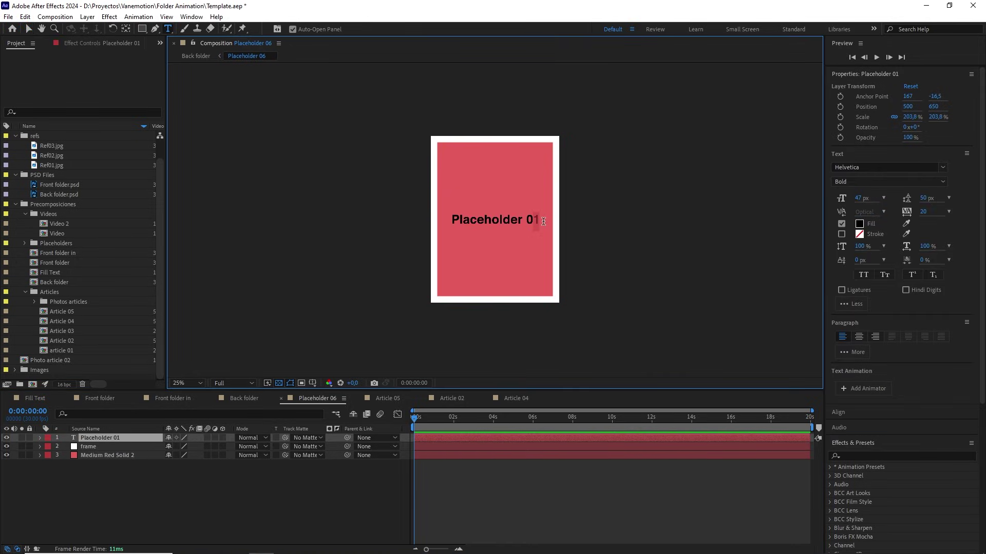
text(6)
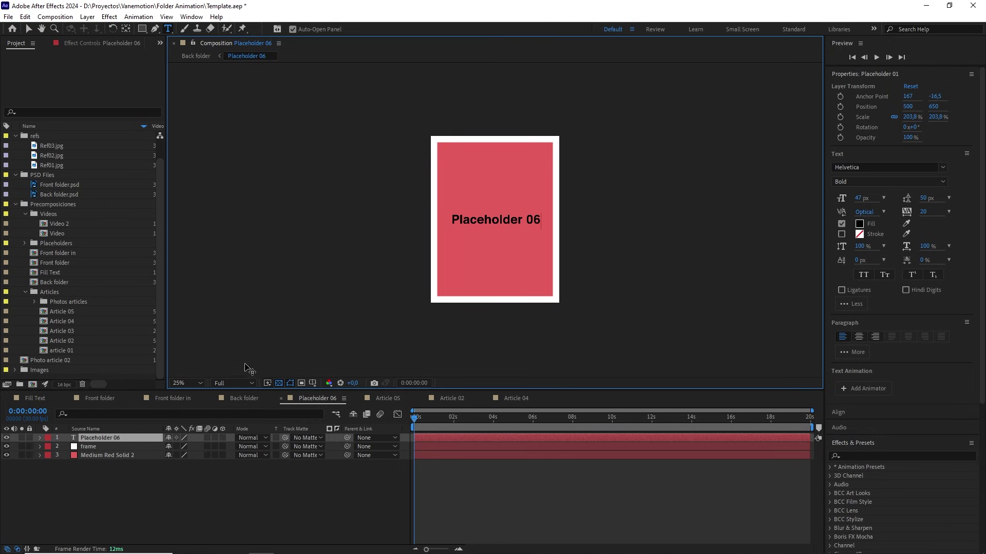
Step: Open the Placeholder 07 composition from Back folder and change its label to "Placeholder 07"
click(242, 398)
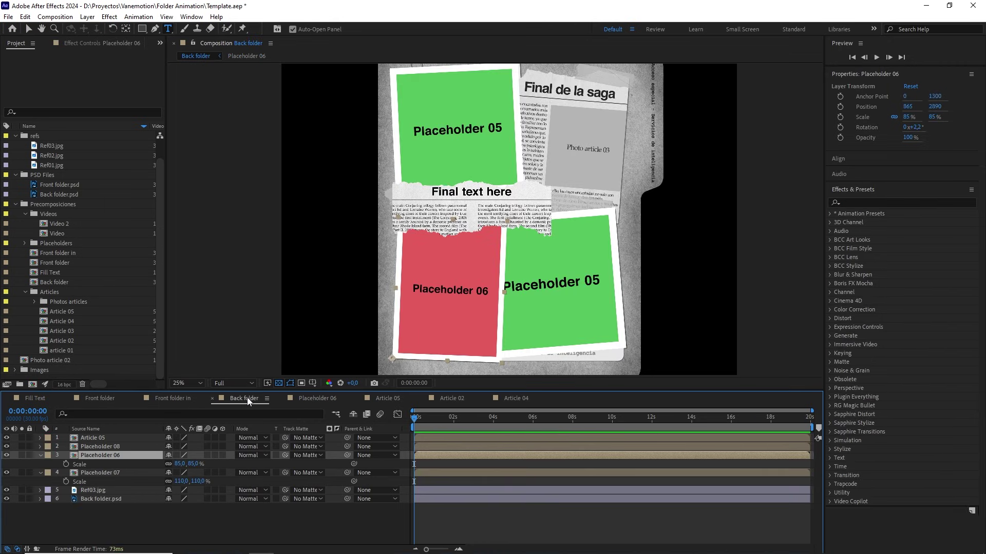
double_click(104, 472)
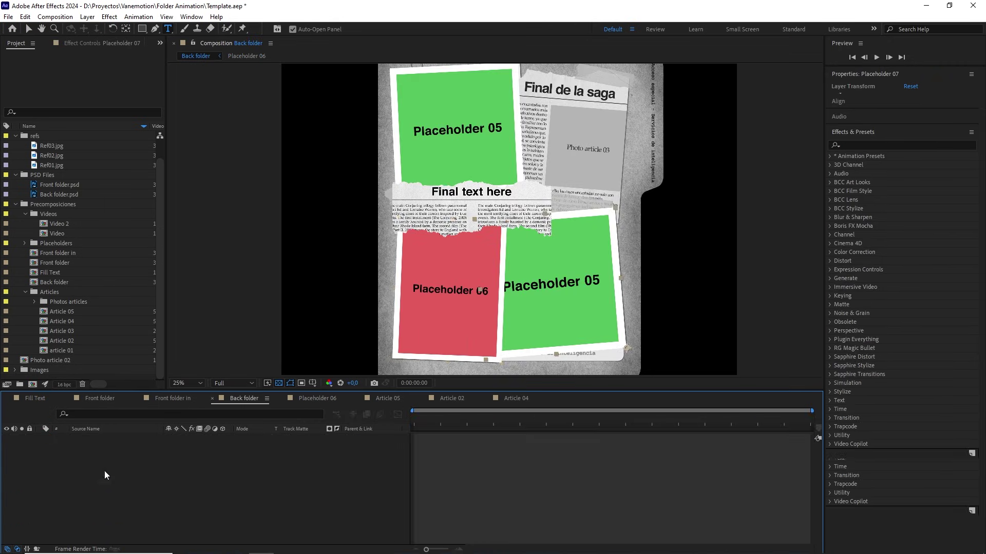
drag(574, 216, 594, 219)
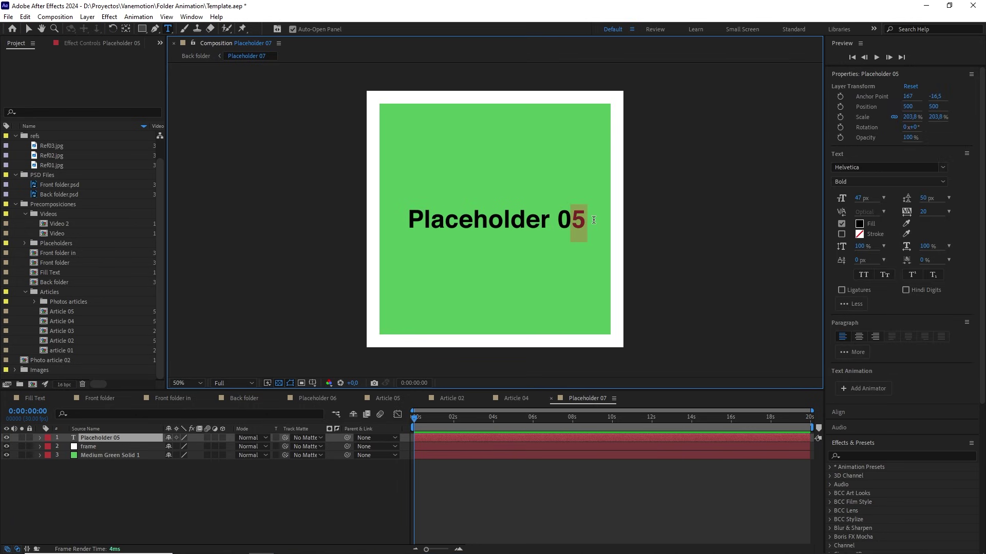
text(7)
Step: Open the Placeholder 08 composition from Back folder and change its label to "Placeholder 08"
click(244, 398)
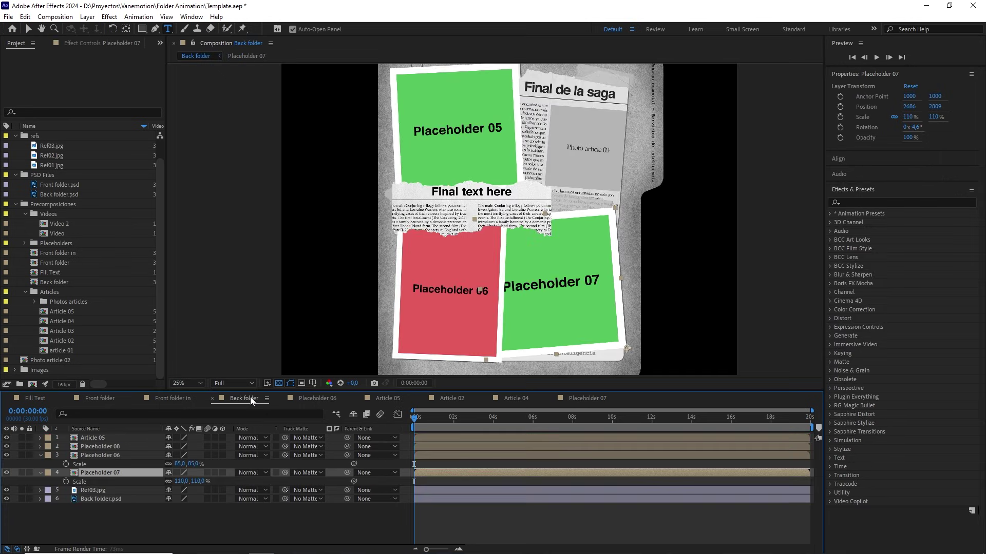
key(v)
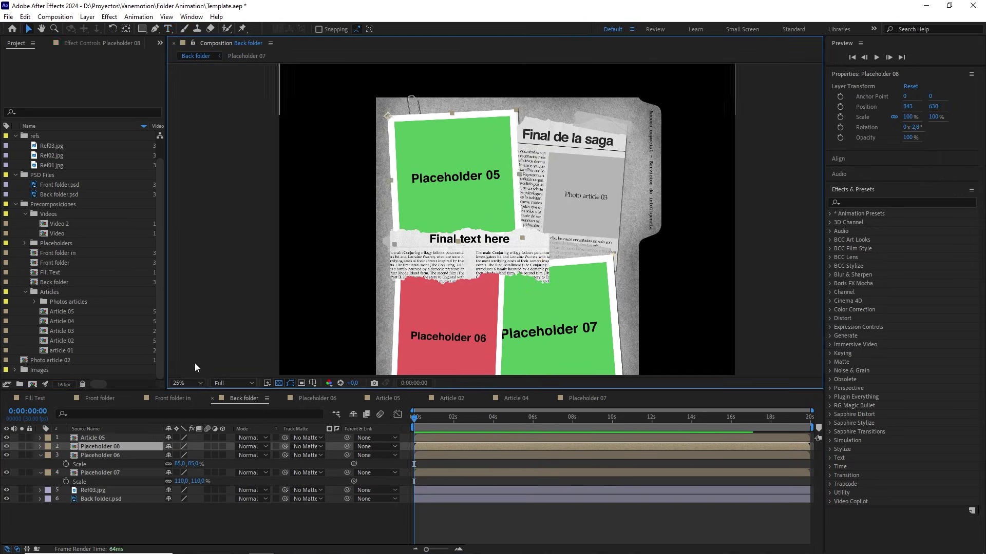
click(112, 446)
double_click(112, 446)
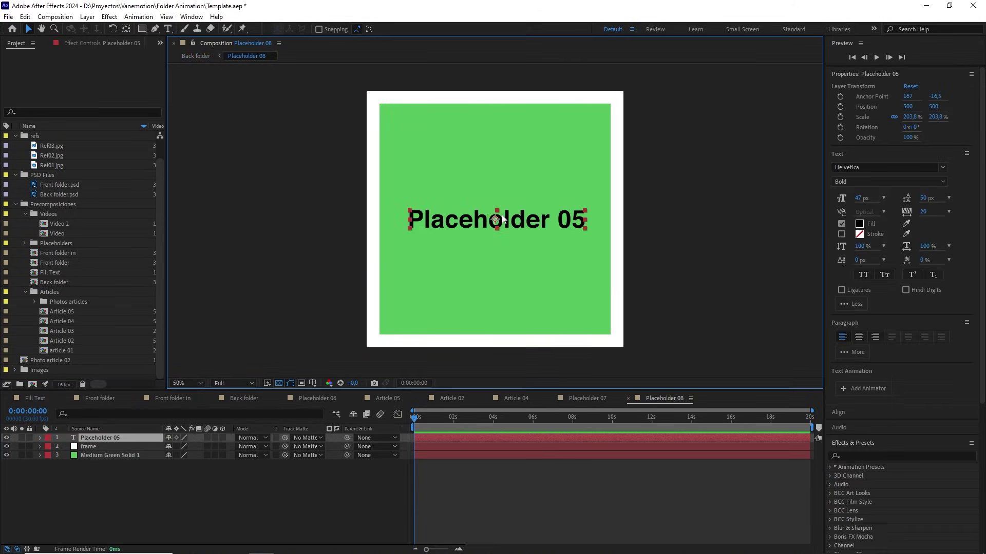
double_click(574, 213)
drag(574, 213, 596, 218)
text(8)
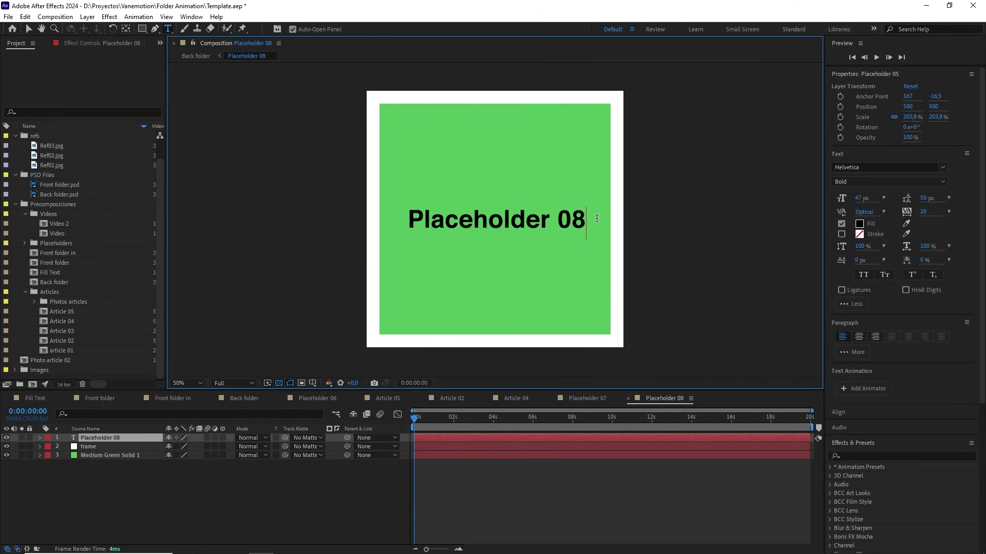
Step: Recolor the green background solid in Placeholder 08 to medium magenta, creating a new solid for this layer only
click(99, 453)
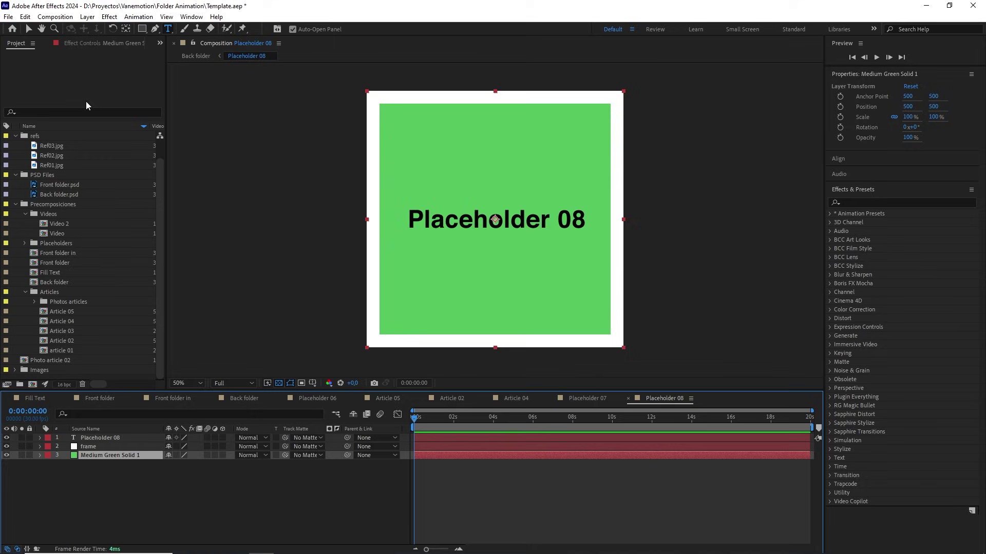
click(88, 16)
click(103, 37)
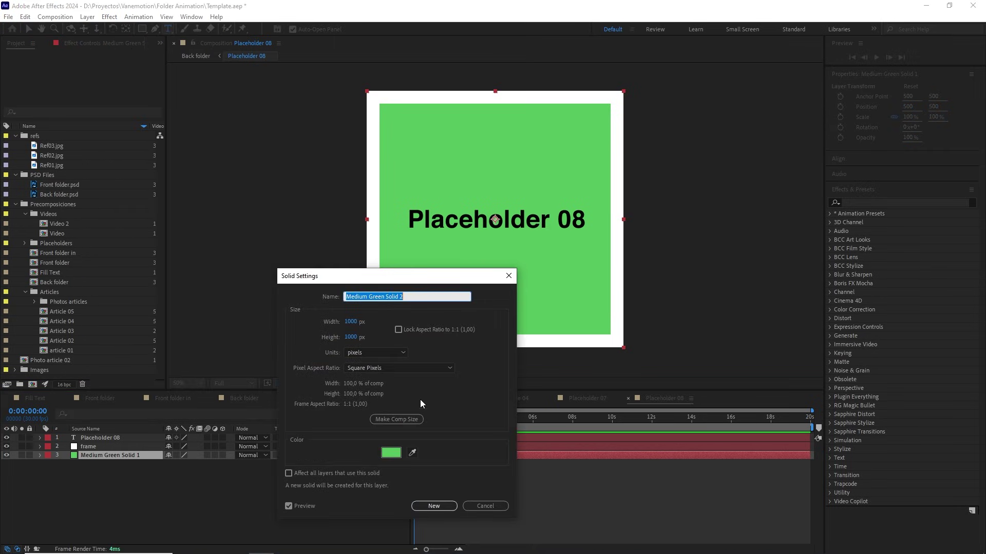
click(396, 454)
drag(485, 343, 493, 283)
click(566, 260)
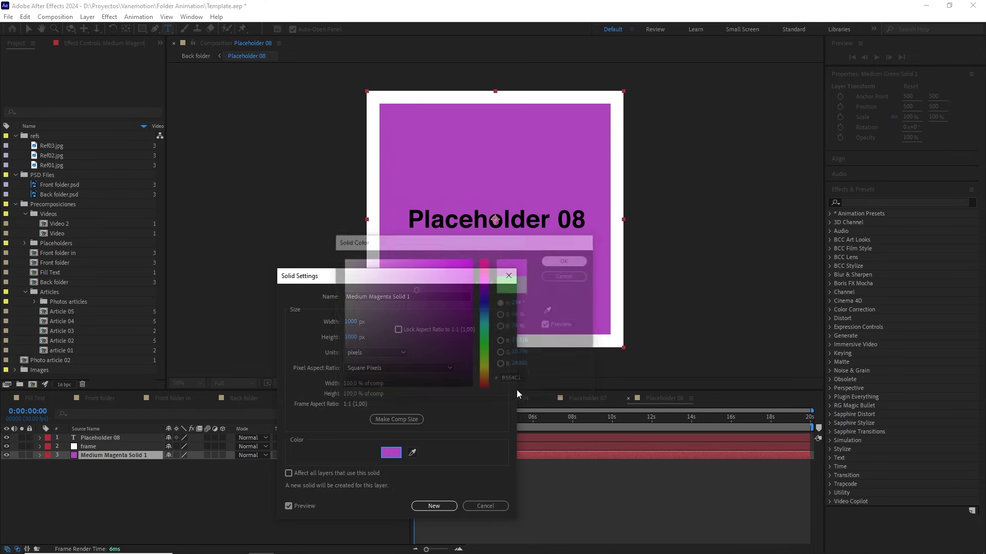
click(435, 506)
Step: In the Back folder composition, move the Placeholder 07 layer to the top of the layer stack, above Article 05
click(252, 402)
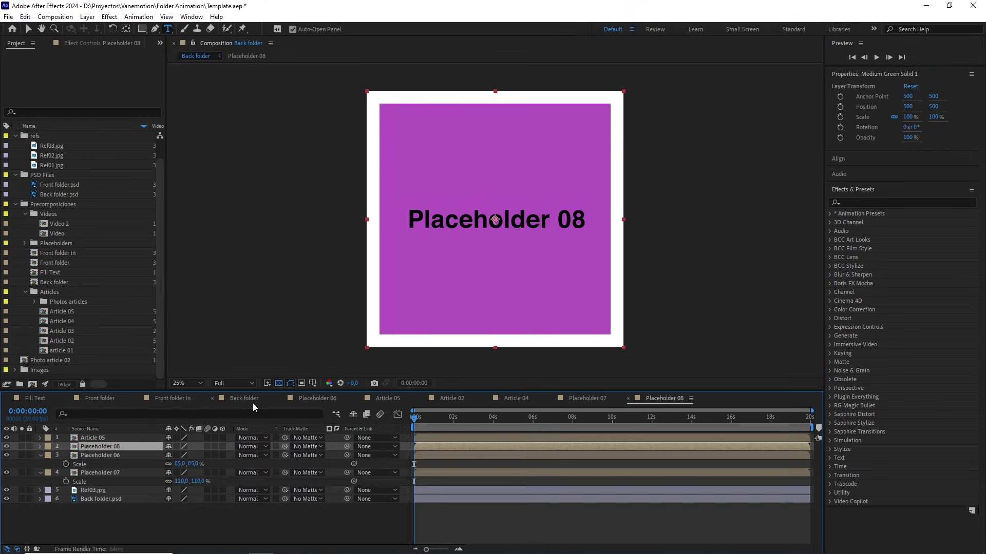
click(310, 510)
scroll(452, 231, up, 2)
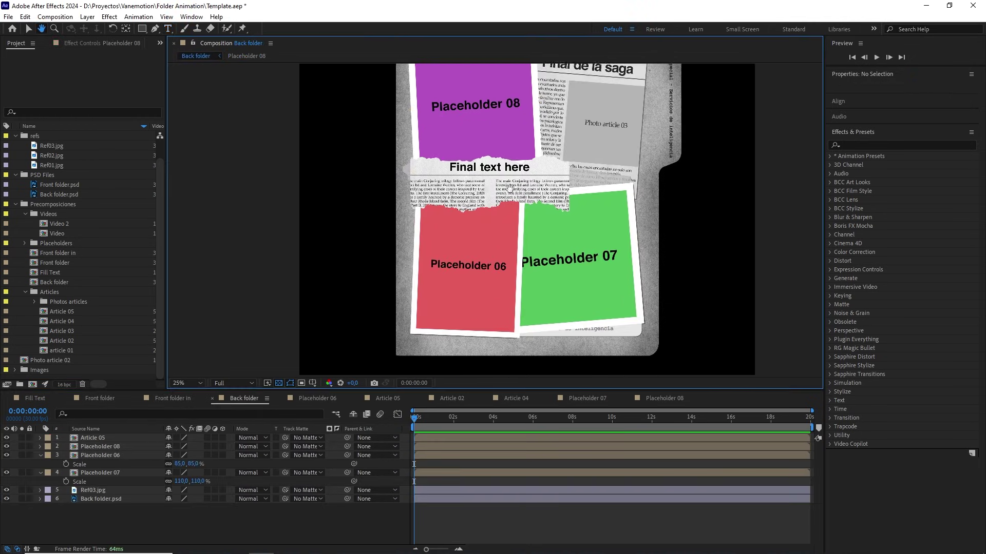
drag(513, 193, 526, 170)
key(v)
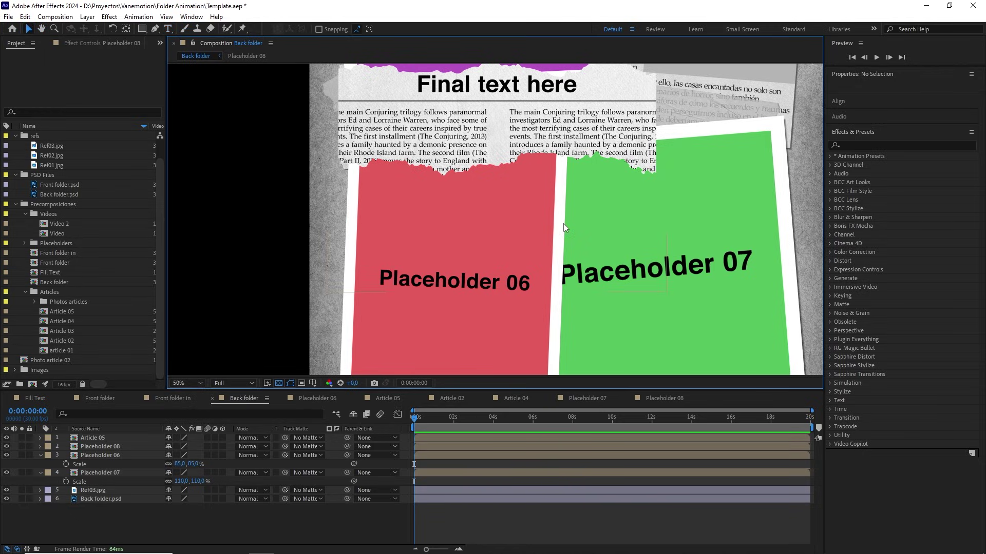
scroll(563, 223, down, 2)
scroll(542, 224, right, 1)
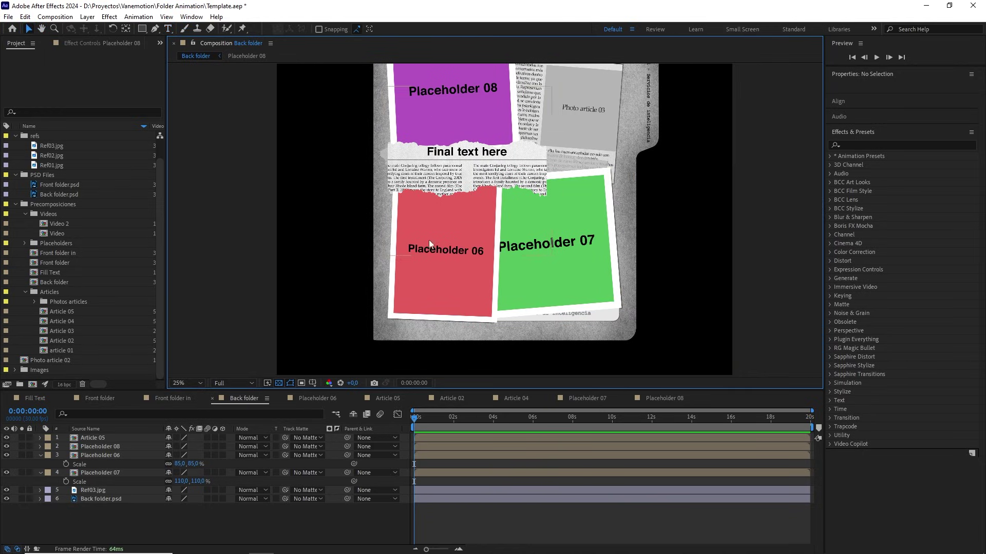
click(573, 256)
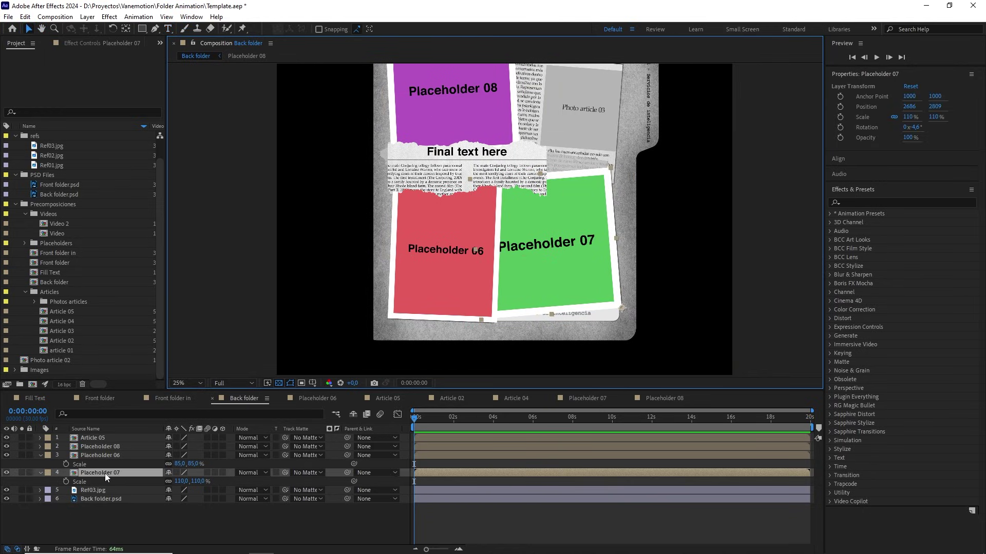
drag(105, 473, 91, 436)
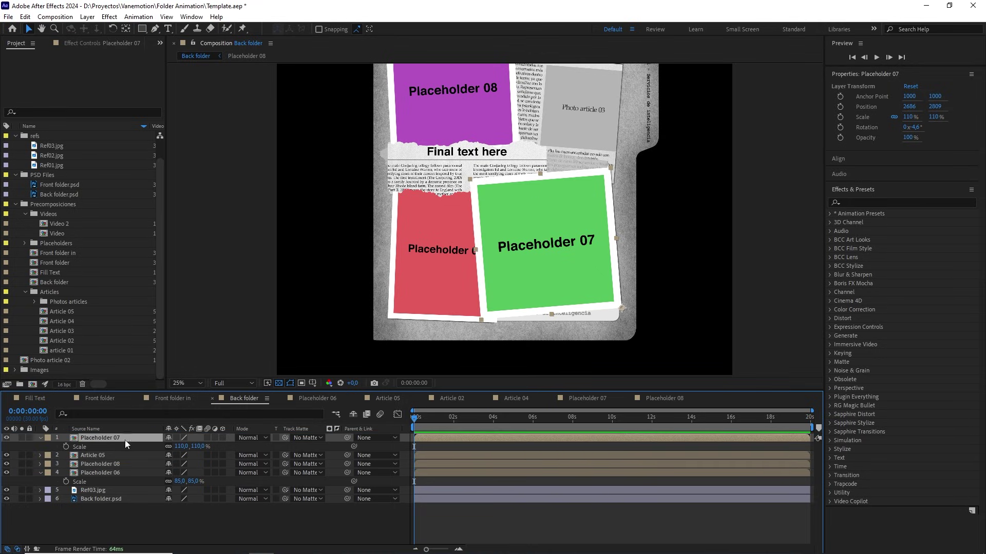
drag(497, 256, 485, 307)
drag(517, 236, 504, 277)
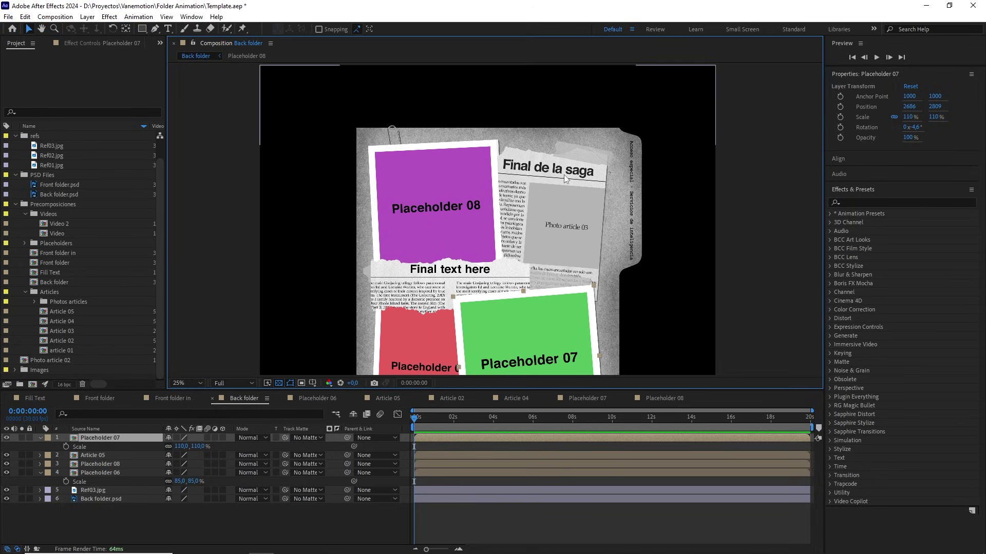
drag(553, 214, 578, 154)
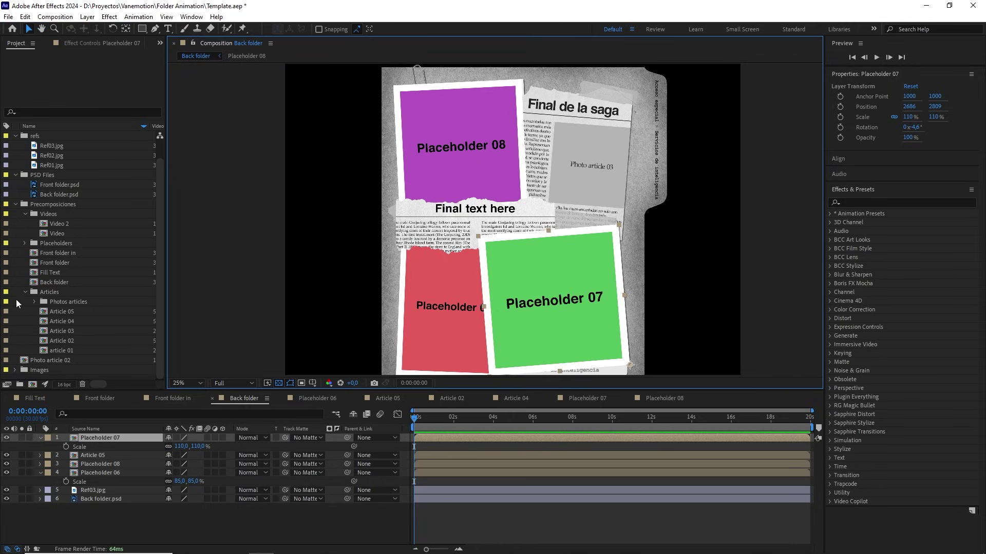
Step: Duplicate the article 01 composition in the project's Articles folder
click(61, 313)
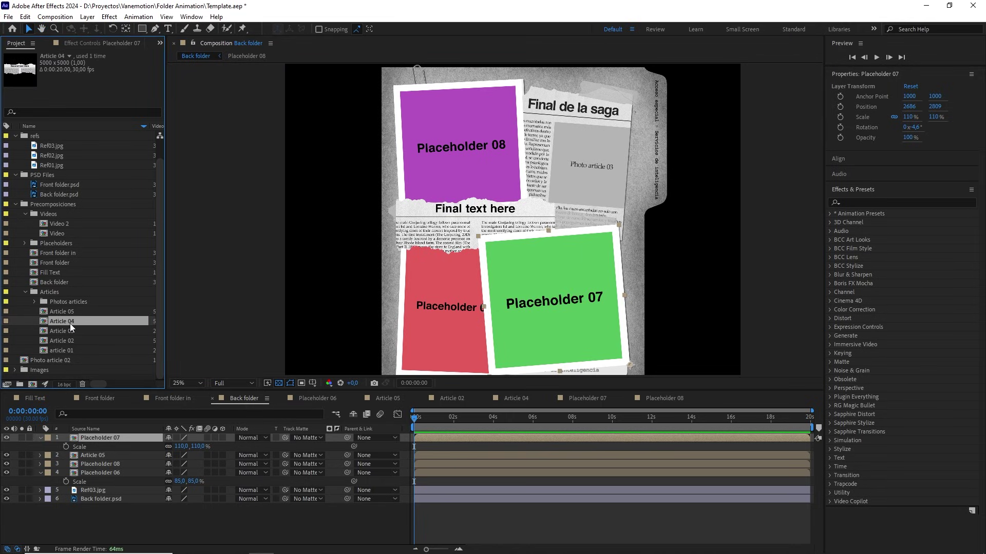
click(70, 331)
click(69, 341)
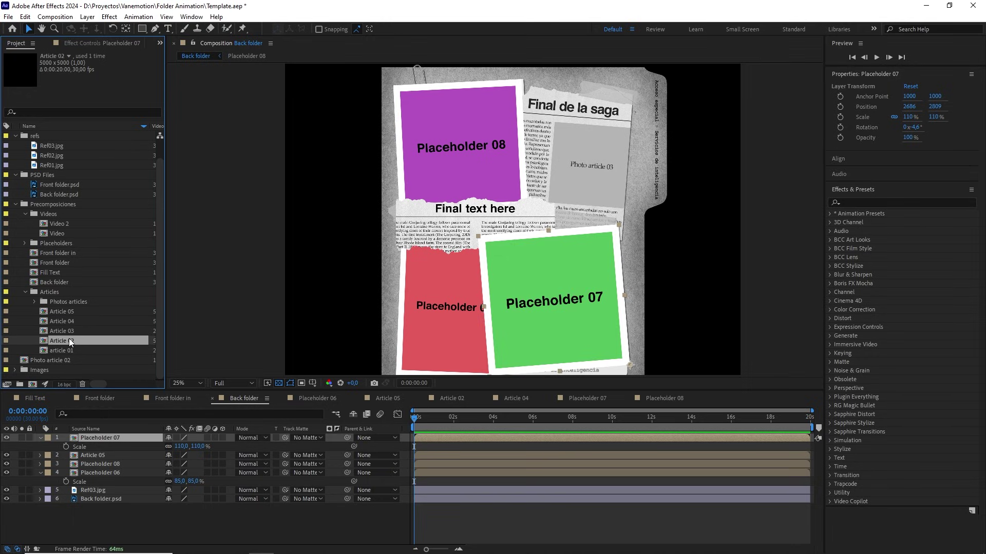
click(65, 351)
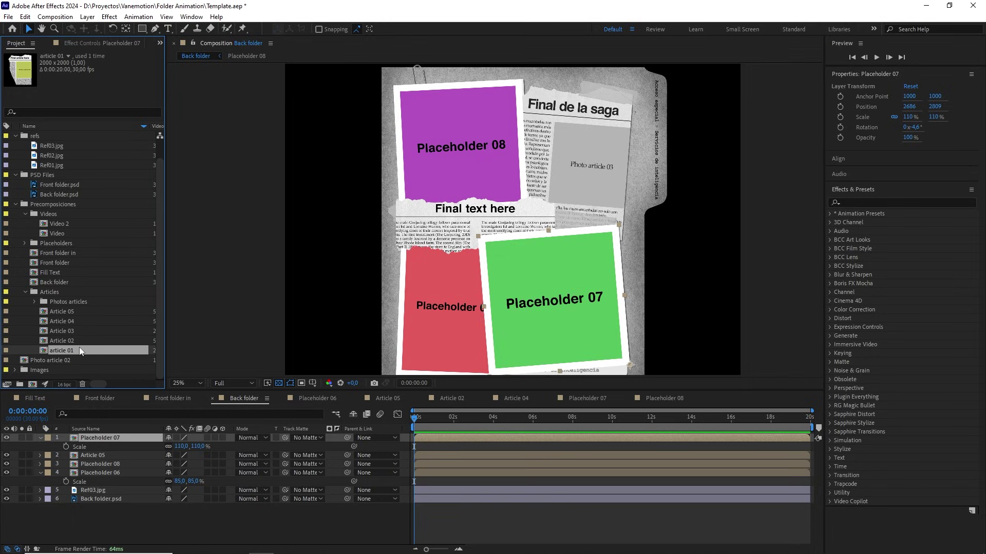
key(ctrl+d)
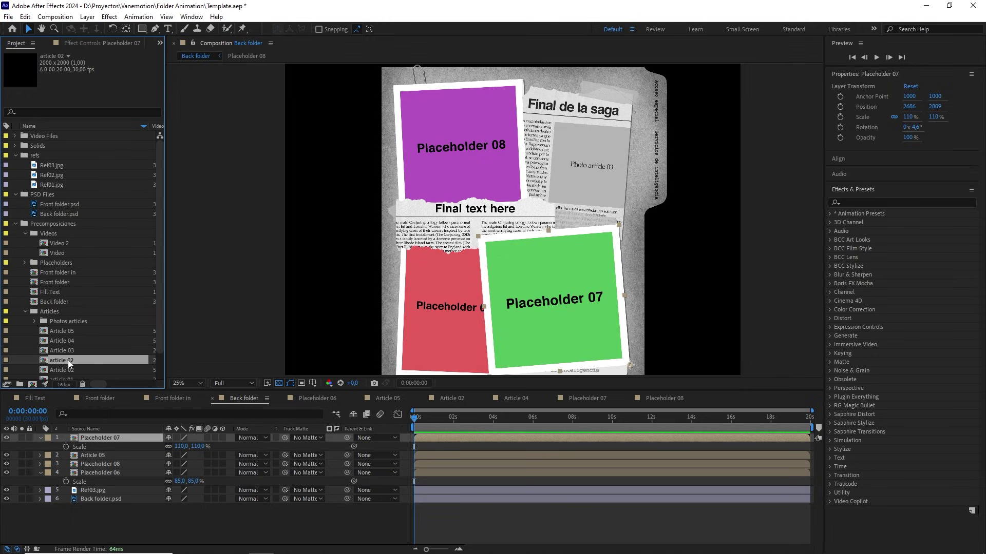
Step: Add the article 02 composition to Back folder as the uppermost layer and move its anchor point to the paper's upper-right corner
drag(68, 360, 100, 434)
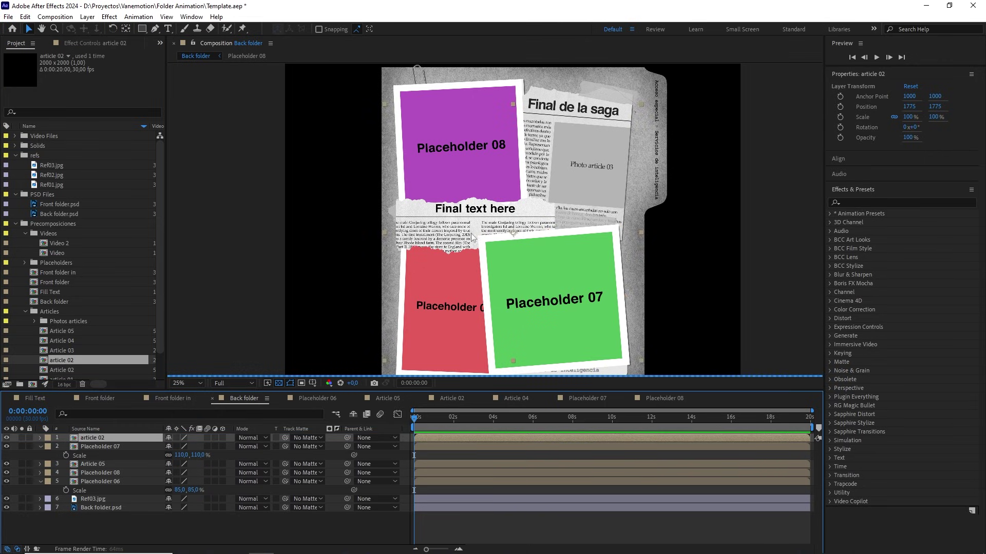
click(125, 28)
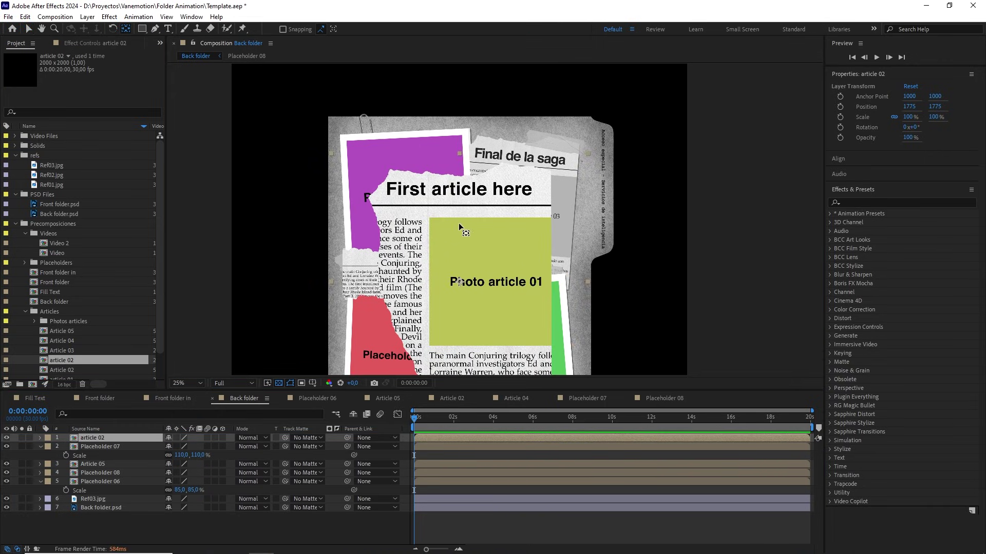
drag(460, 281, 529, 193)
scroll(526, 196, up, 2)
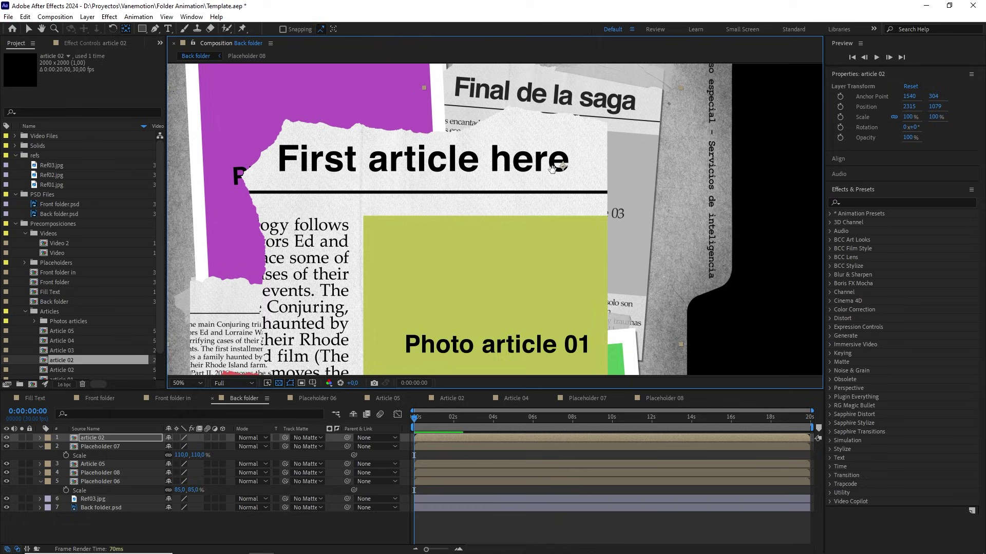
drag(501, 251, 551, 205)
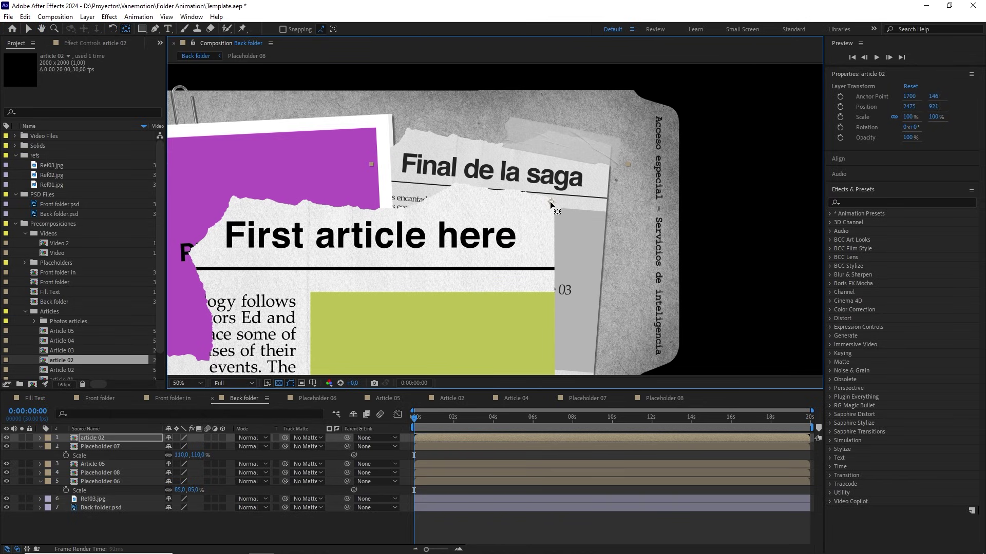
scroll(549, 218, up, 1)
drag(495, 223, 517, 281)
Step: Move article 02 onto the reference article's upper-right corner, at about 2700, 709, and rotate it about 6.7° to follow the reference
key(v)
drag(466, 308, 583, 199)
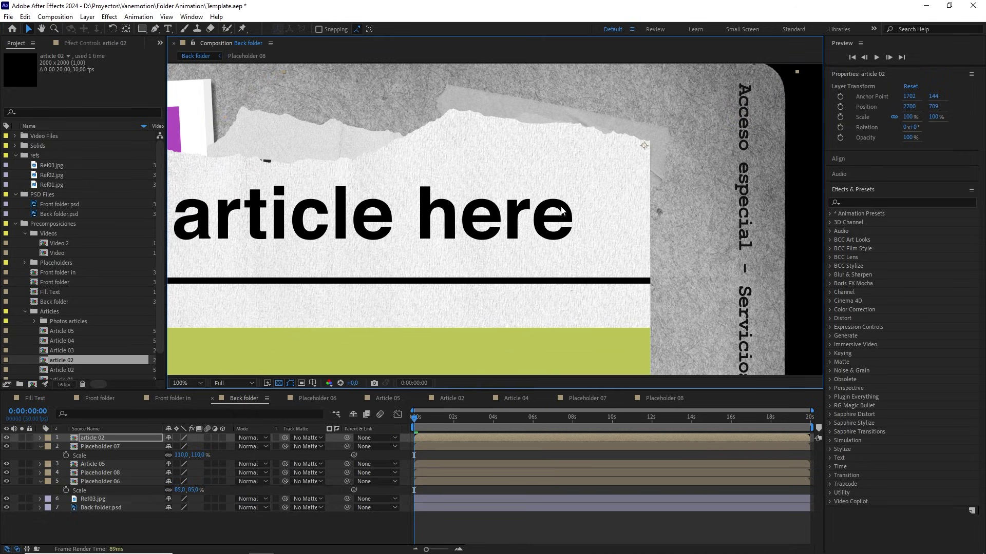
scroll(455, 239, down, 1)
key(w)
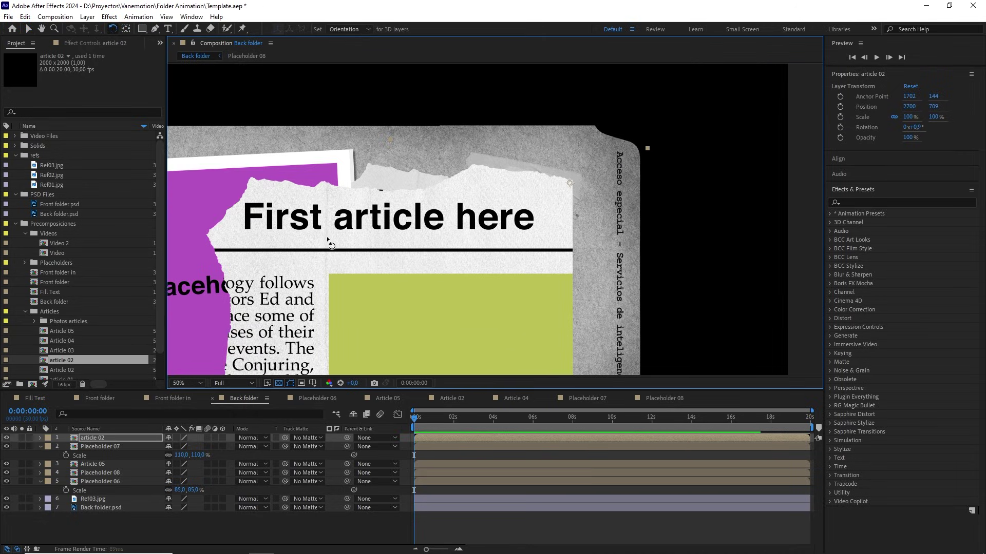
drag(330, 242, 323, 222)
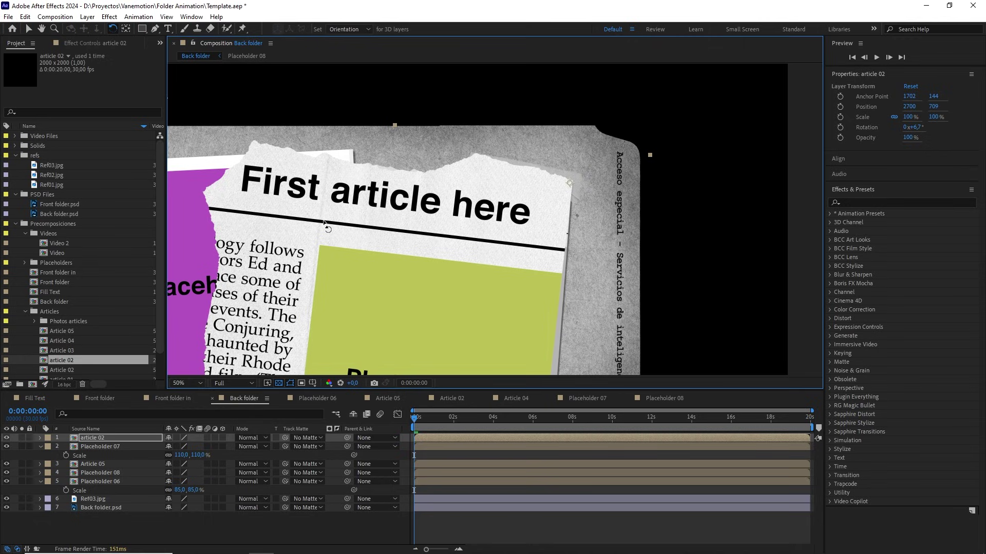
Step: Scale article 02 uniformly to 64% and adjust its rotation to about 4.5° to match the reference article
key(s)
click(199, 447)
text(90)
key(Return)
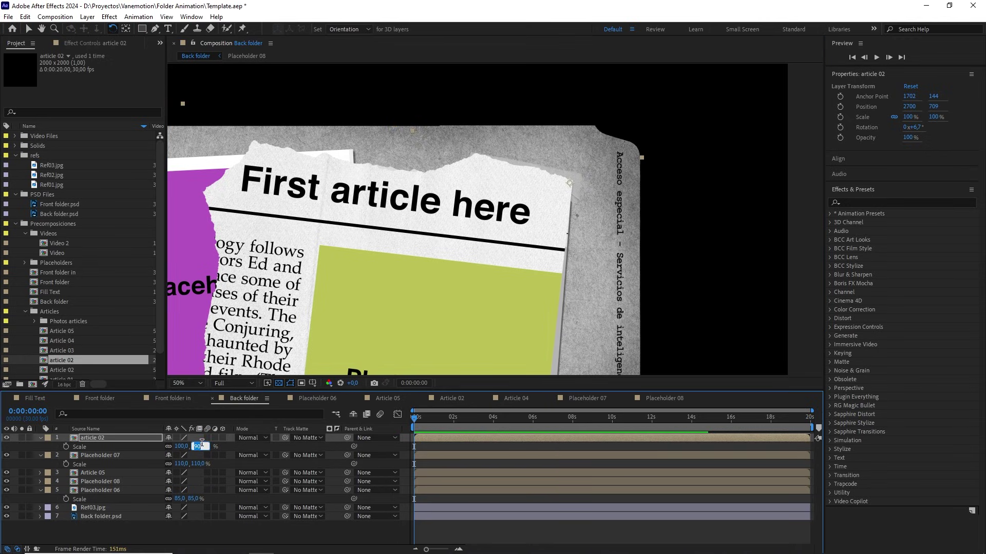
drag(202, 443, 165, 445)
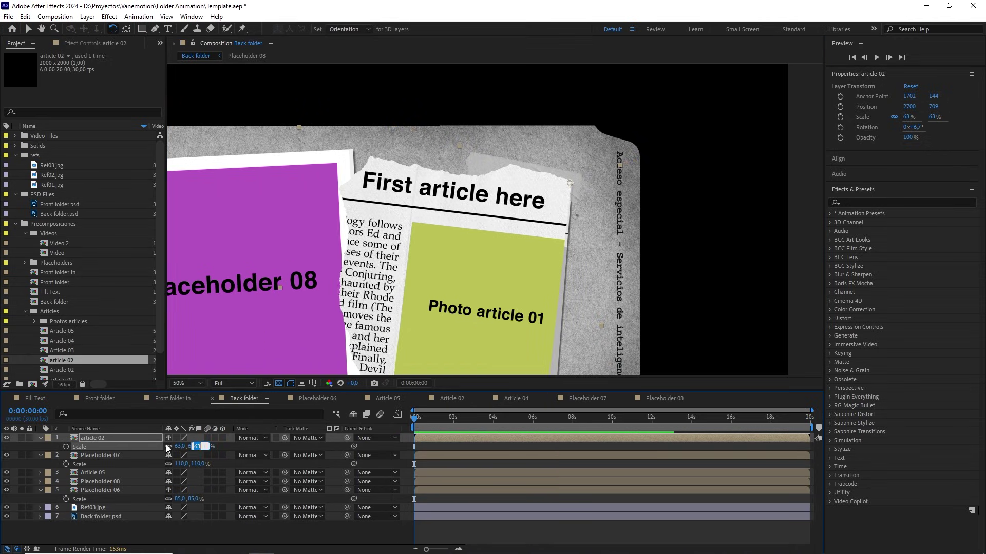
key(Return)
click(383, 200)
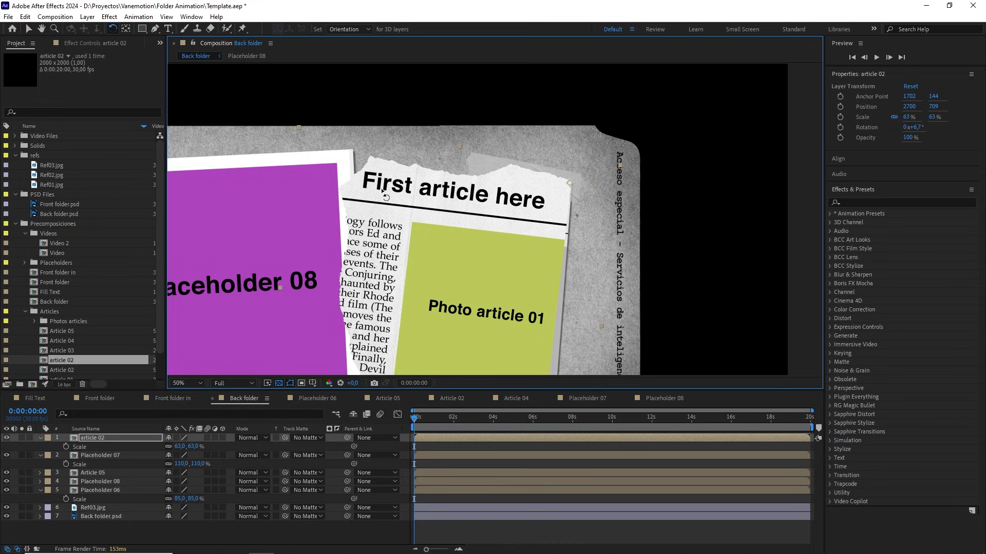
drag(382, 195, 337, 259)
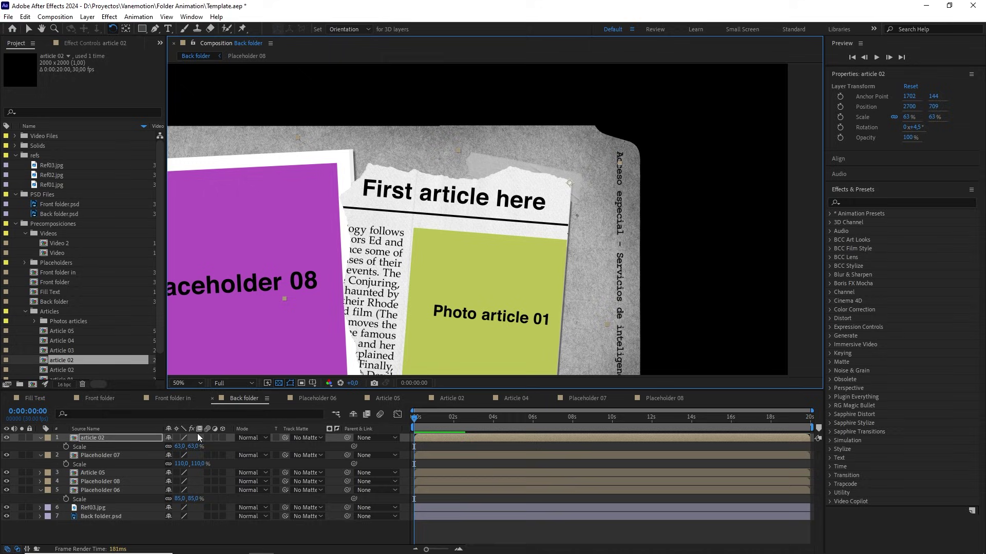
click(194, 446)
key(Up)
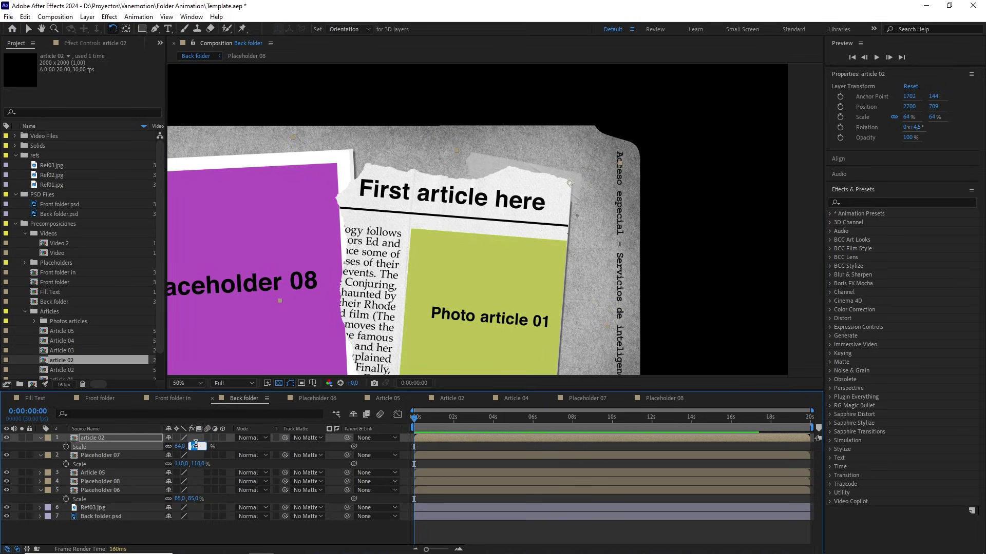
key(Return)
Step: Move the article 02 layer down the stack, between Placeholder 08 and Placeholder 06
key(comma)
key(comma)
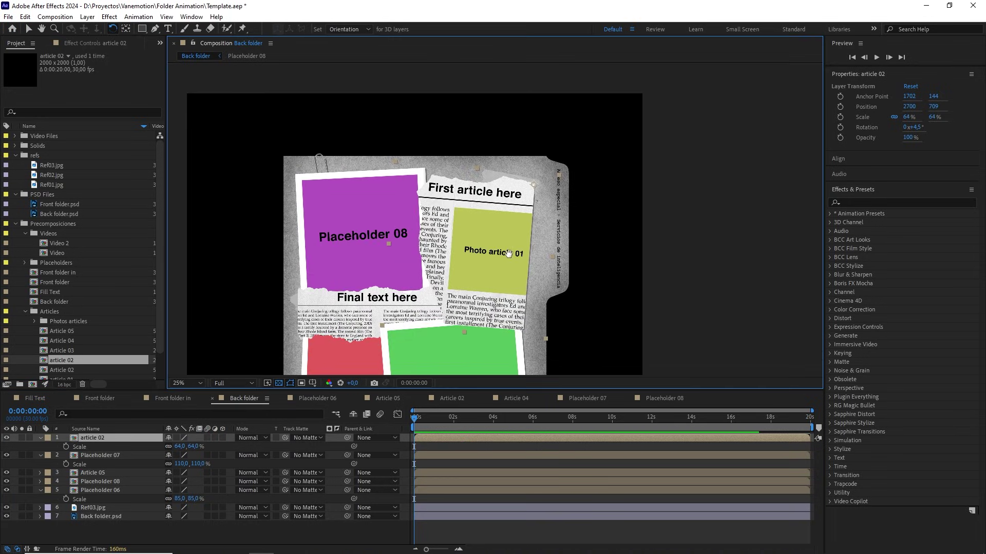
drag(88, 439, 99, 485)
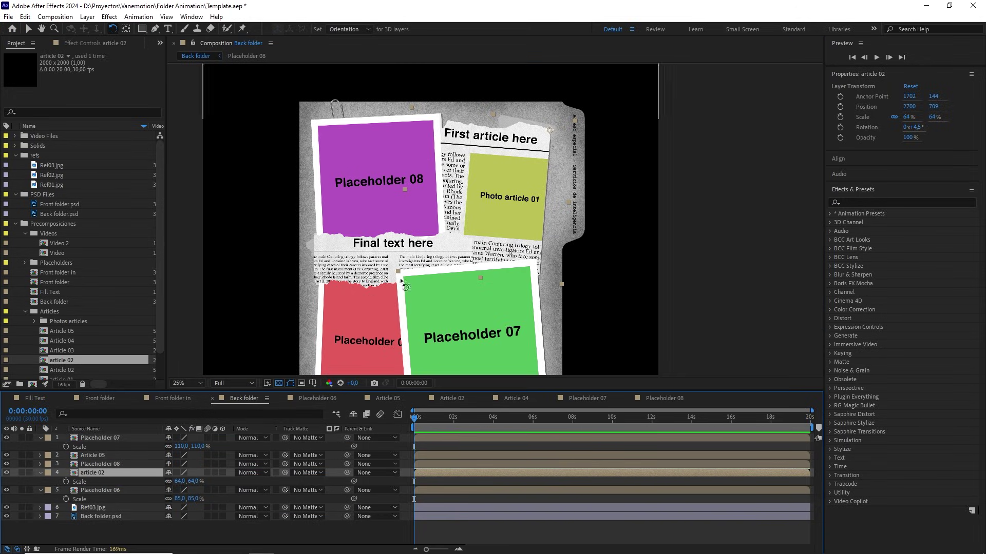
Step: In the article 02 composition, duplicate the Photo article 01 source in the project and replace the photo layer with the duplicate
double_click(97, 473)
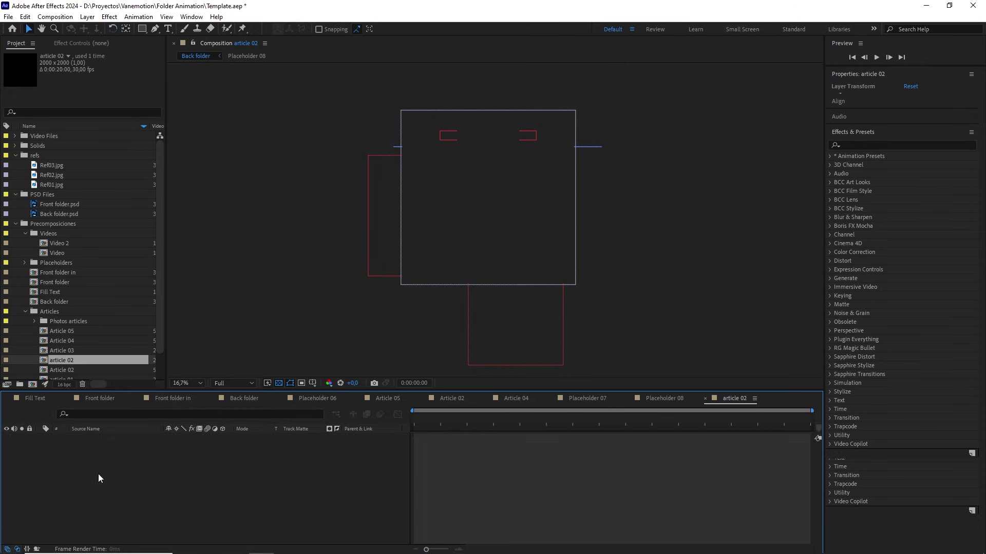
click(117, 456)
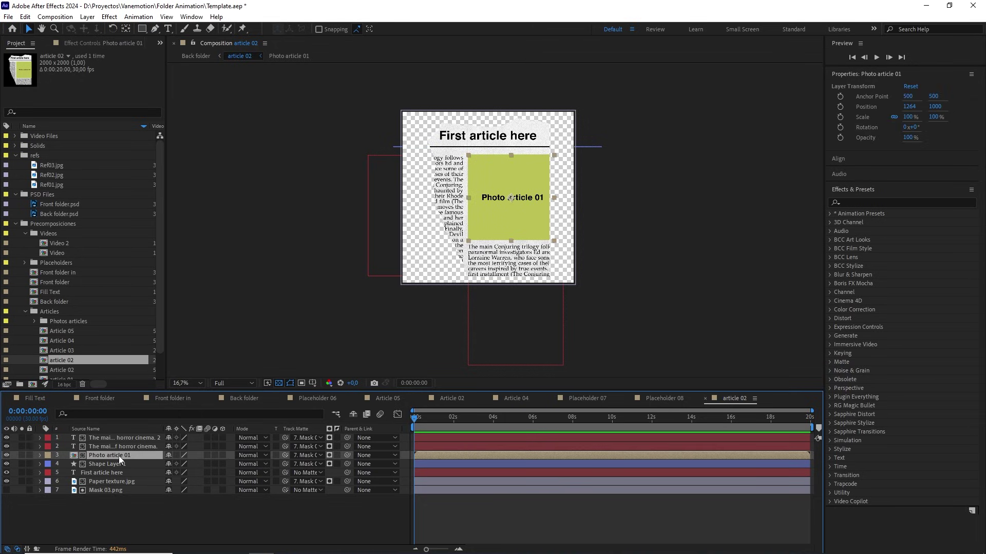
right_click(118, 456)
mouse_move(192, 350)
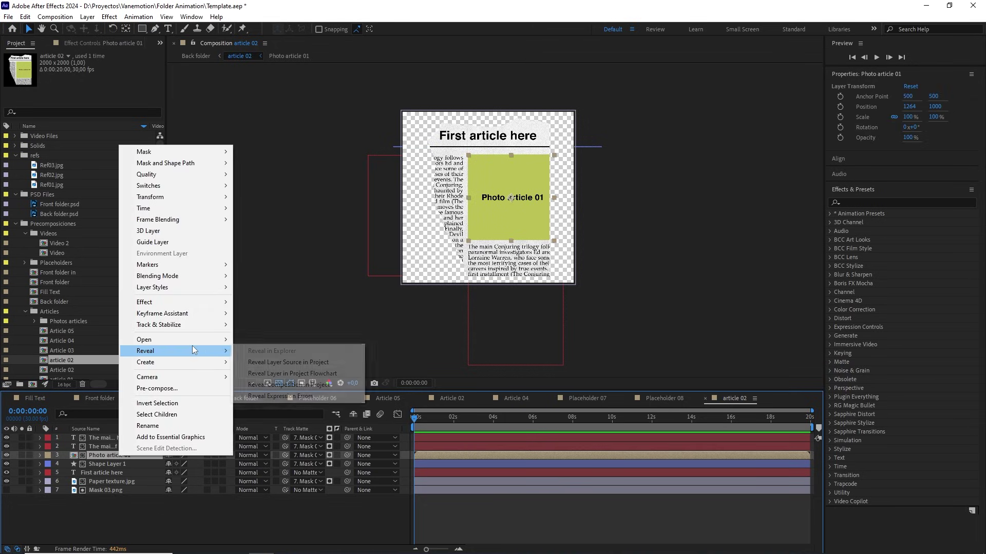
click(296, 362)
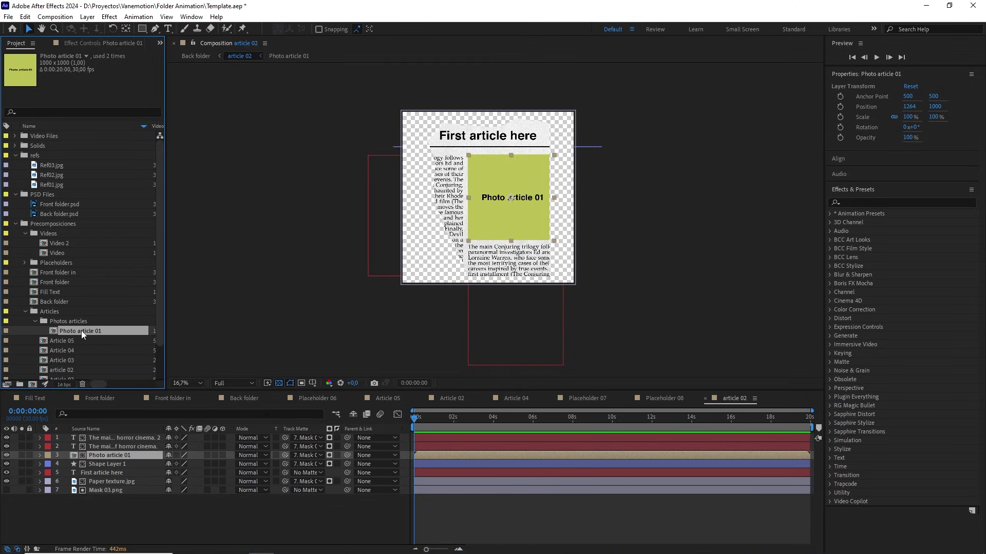
key(ctrl+d)
drag(88, 331, 109, 451)
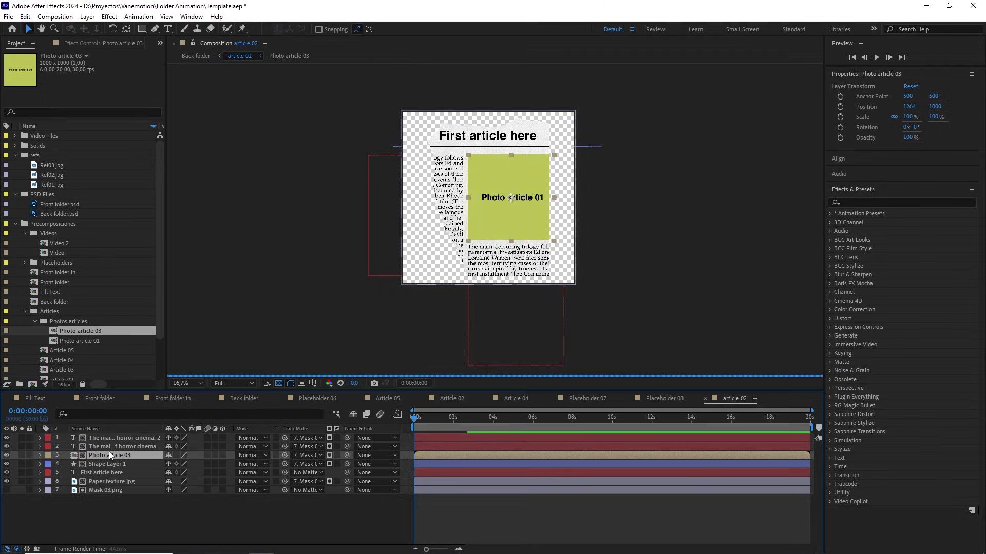
Step: Open the duplicated photo composition and change its text label to "Photo article 02"
double_click(124, 454)
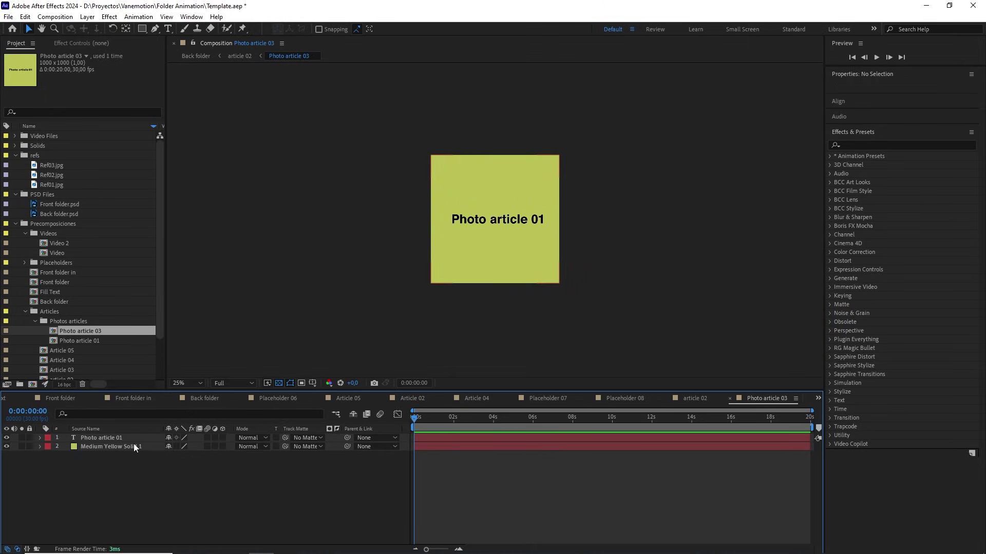
double_click(121, 437)
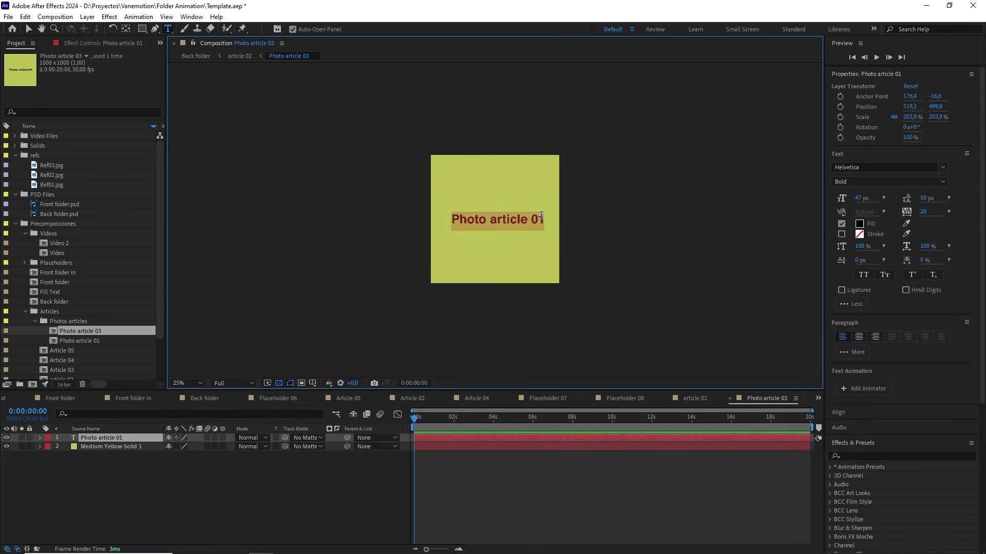
drag(542, 215, 548, 218)
text(2)
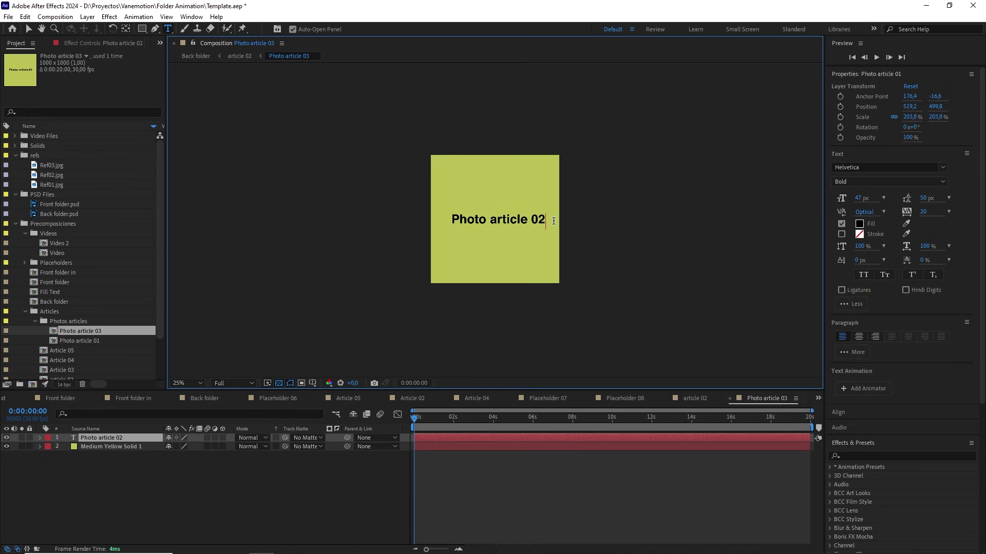
Step: Check the articles used in the front folder compositions, down to Article 03's photo composition, for photo article numbers already in use
click(220, 398)
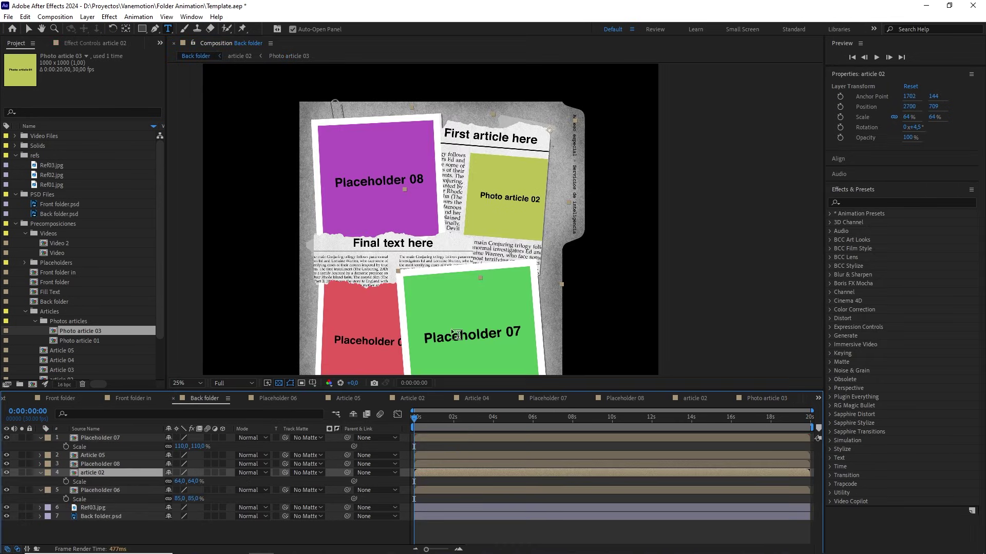
click(143, 398)
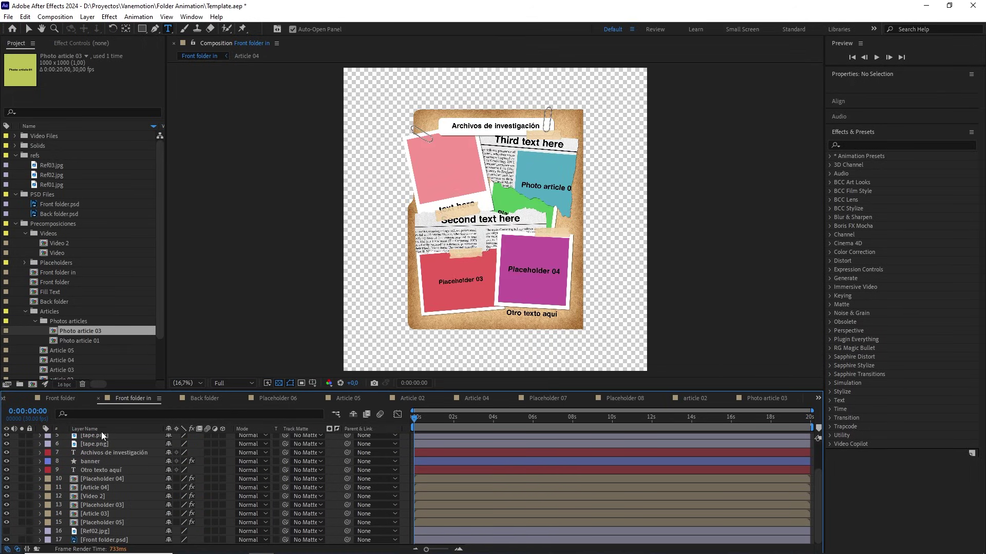
double_click(99, 487)
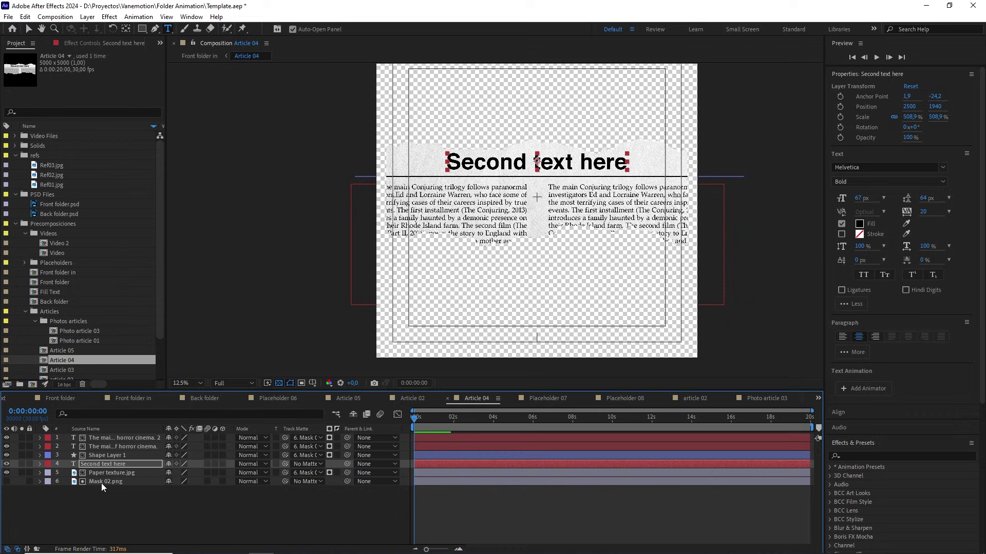
click(72, 399)
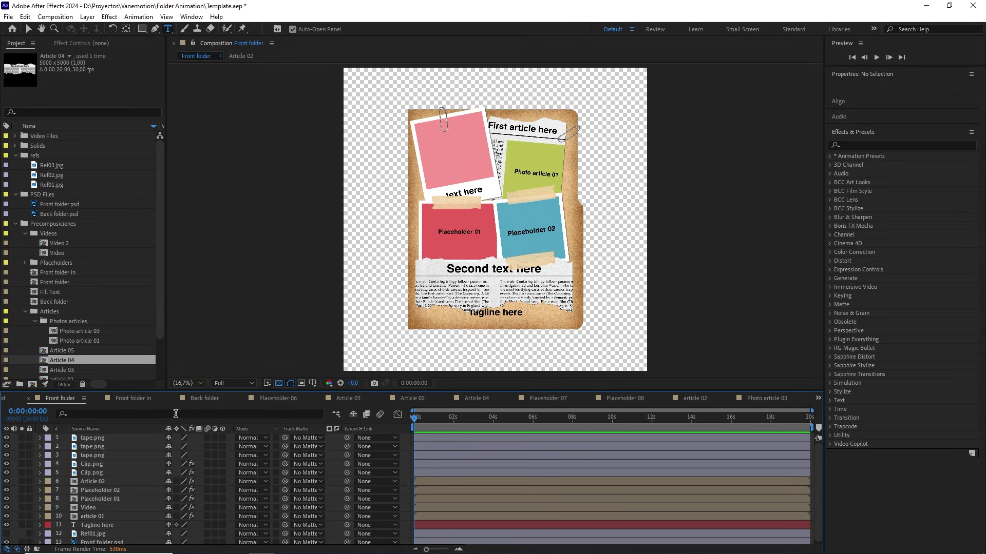
click(139, 398)
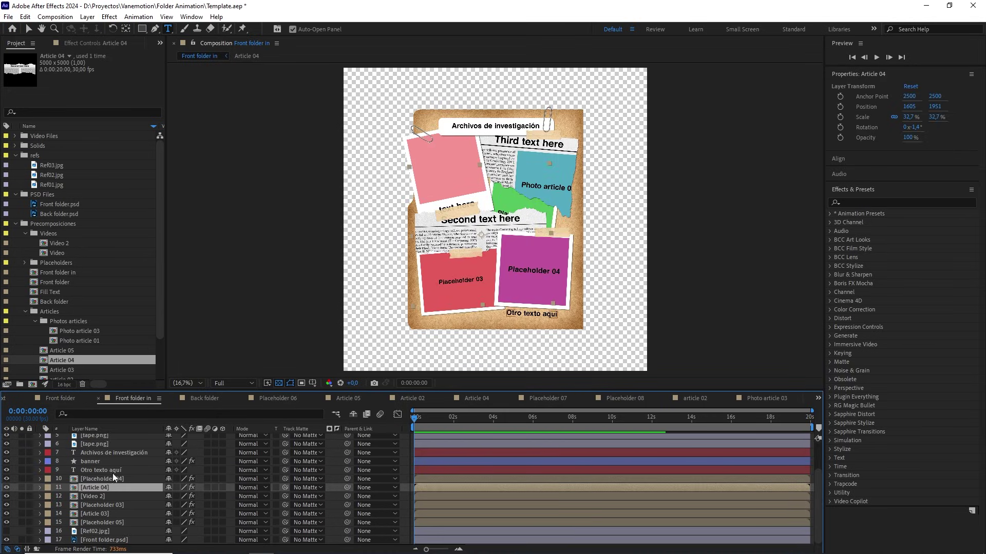
double_click(95, 516)
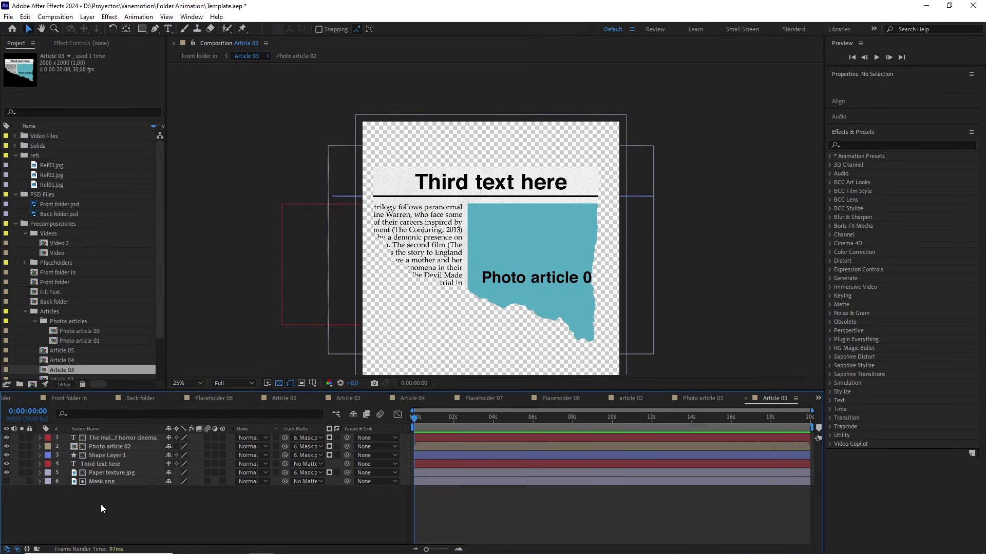
double_click(108, 447)
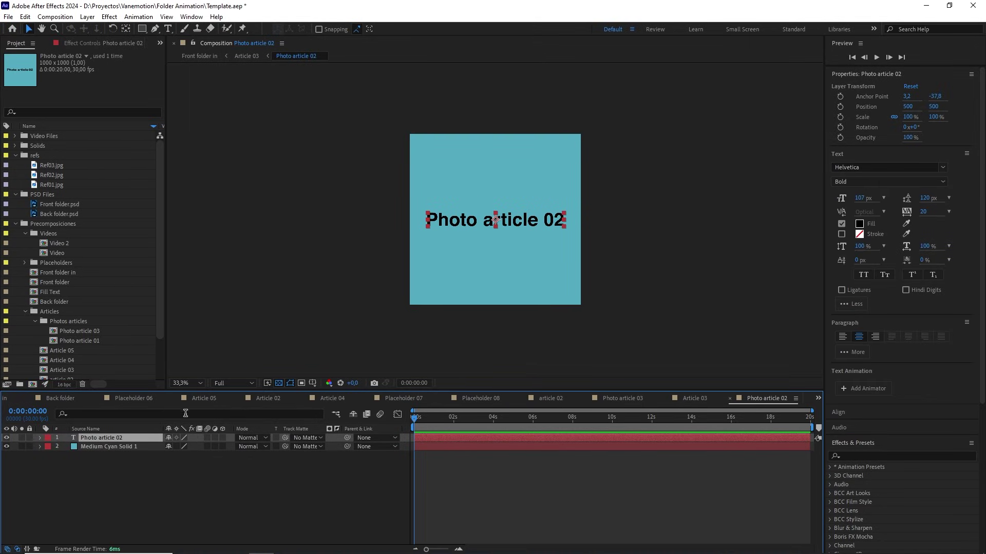
Step: Open the photo composition inside Back folder's article 02 and change its text label to "Photo article 03"
click(60, 398)
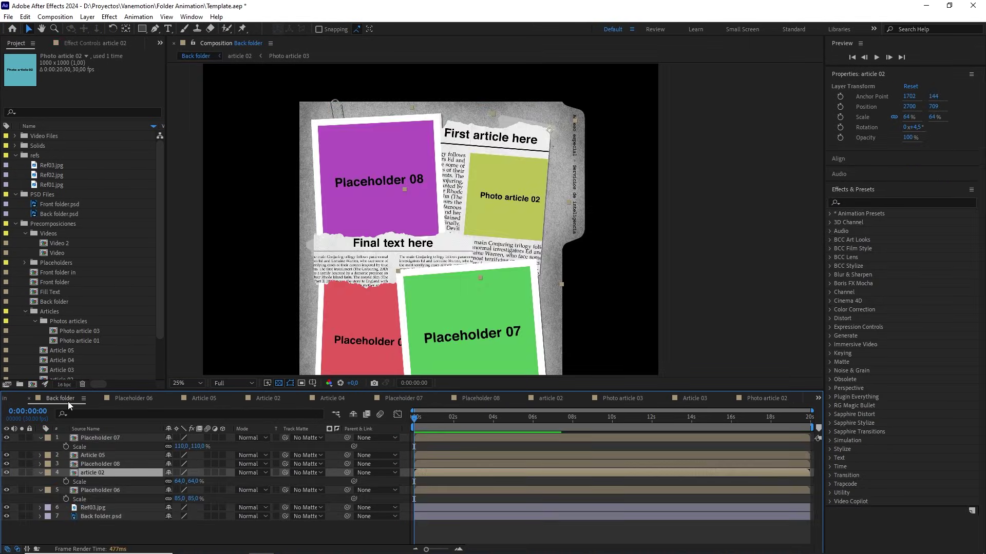
double_click(101, 473)
double_click(116, 454)
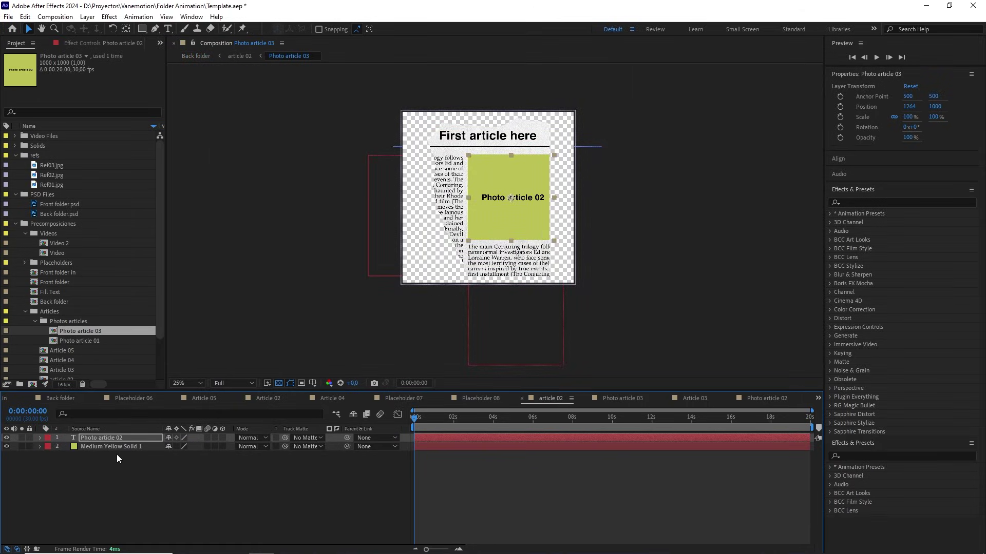
double_click(506, 219)
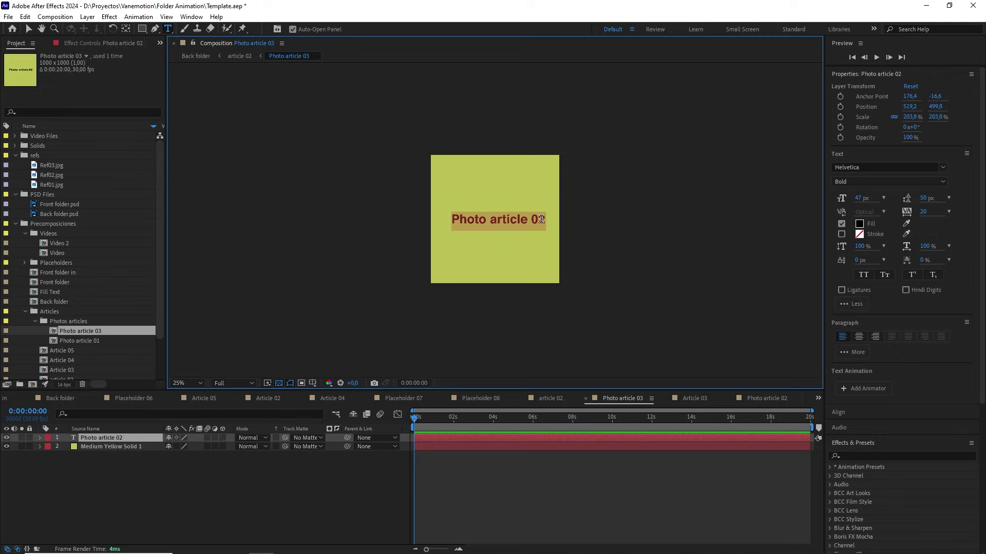
drag(541, 220, 557, 222)
text(3)
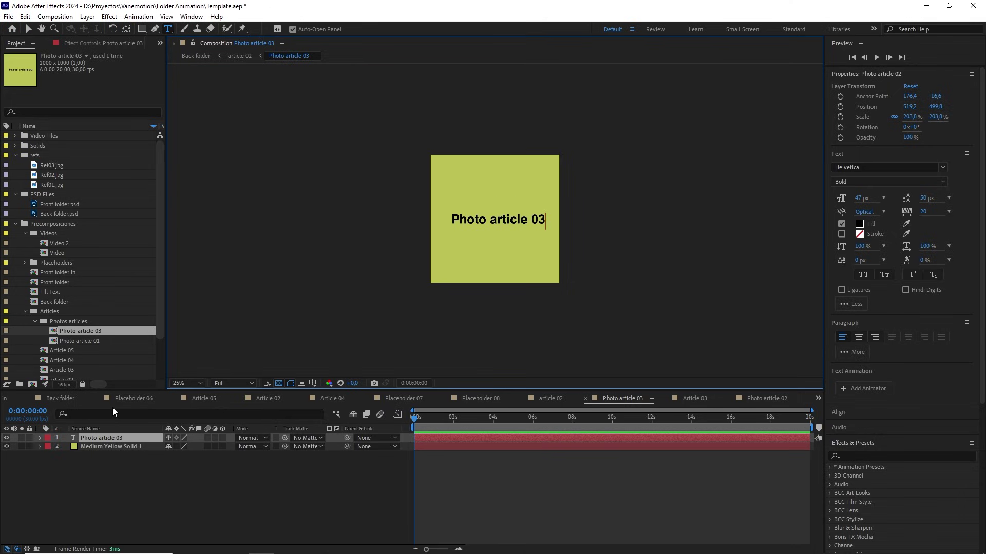
Step: Return to the Back folder composition and close the open Article 05 composition
click(64, 398)
drag(452, 300, 517, 298)
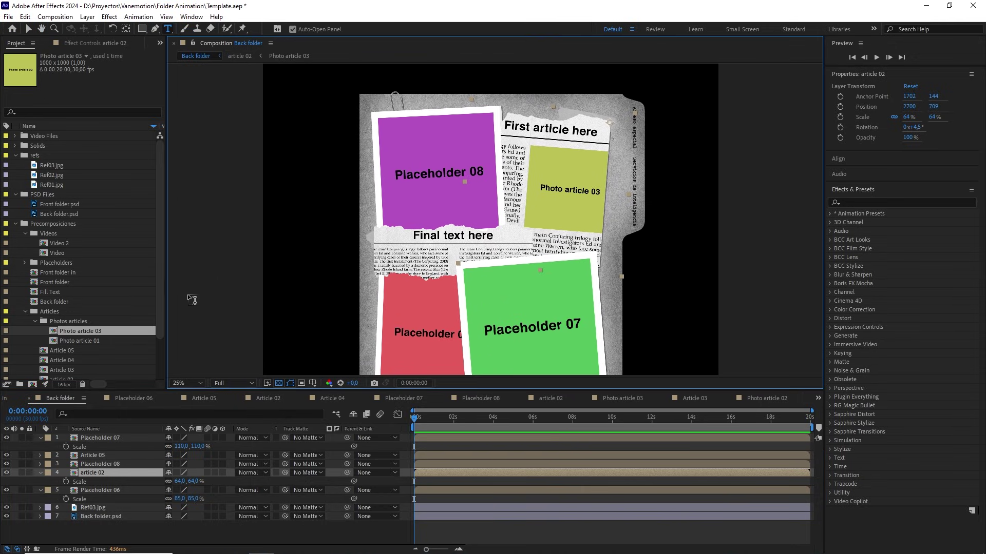
click(174, 398)
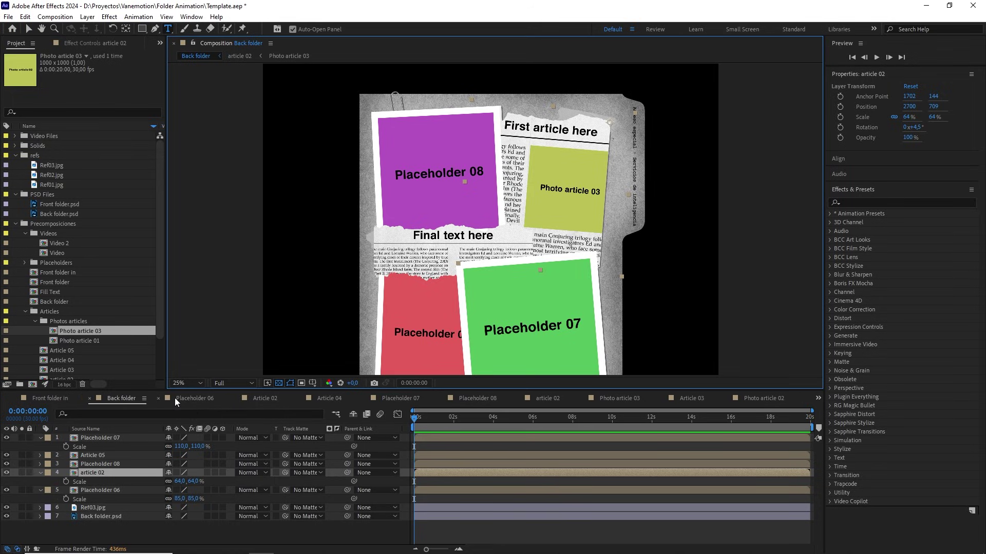
Step: Close the open placeholder, article and photo article compositions, keeping Fill Text, Front folder, Front folder in and Back folder open
click(235, 398)
click(315, 401)
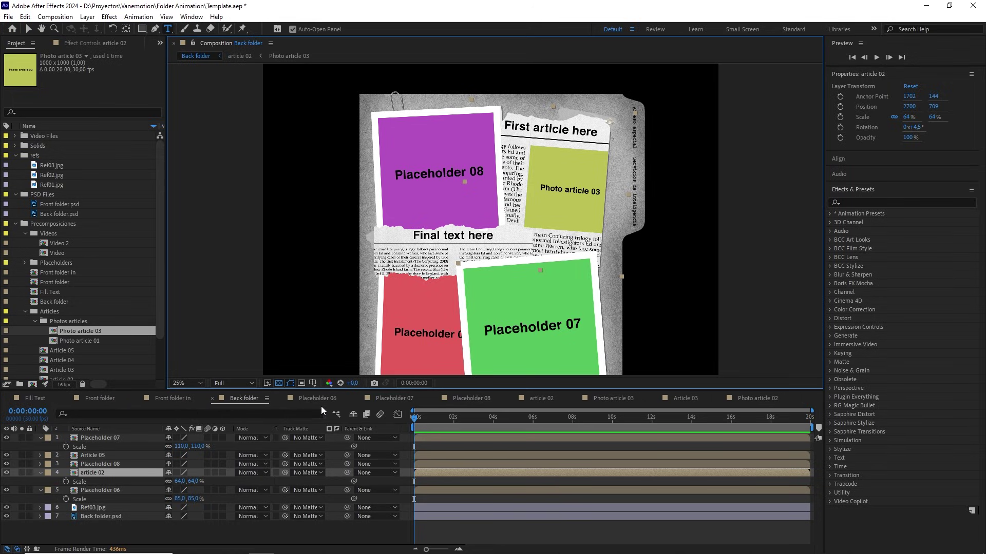
click(281, 398)
click(281, 398)
click(282, 398)
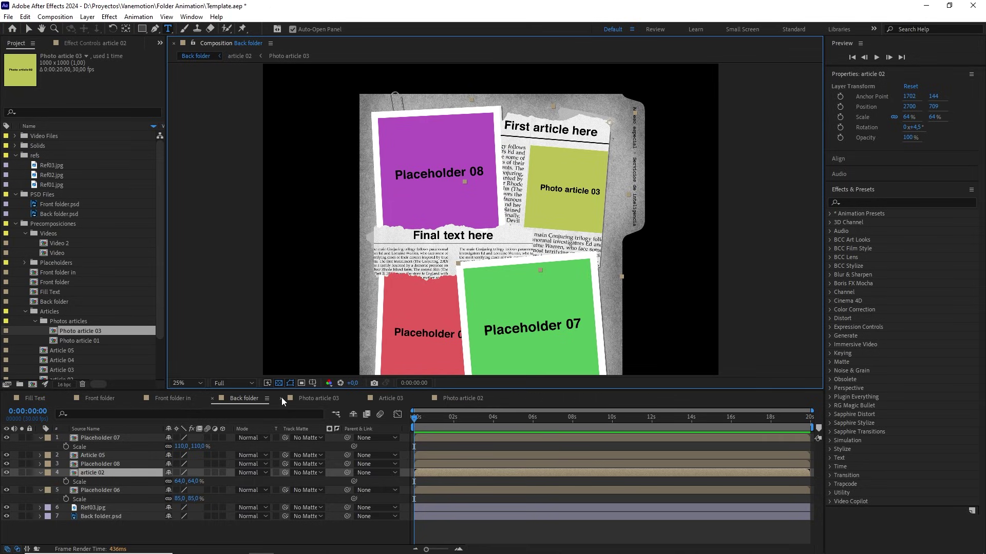
click(281, 399)
click(281, 399)
click(281, 399)
click(281, 398)
drag(395, 328, 418, 300)
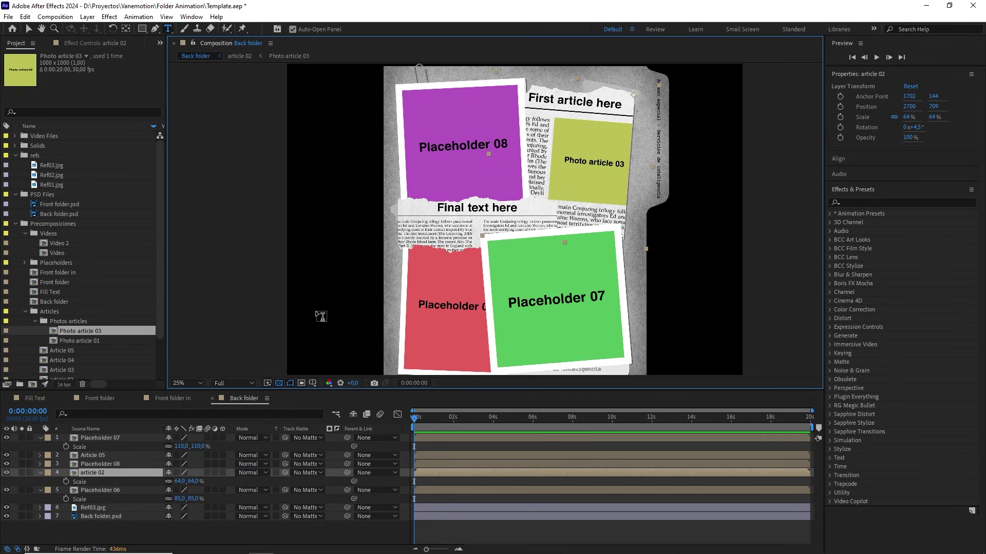
drag(382, 224, 396, 264)
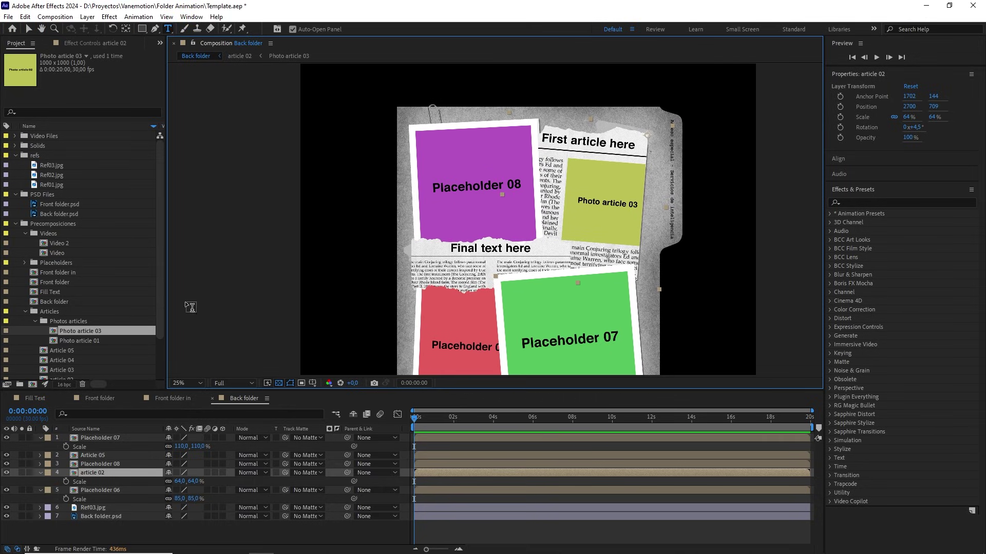
Step: Copy the lower Clip.png layer from the Front folder composition and paste it into the Back folder composition
click(104, 398)
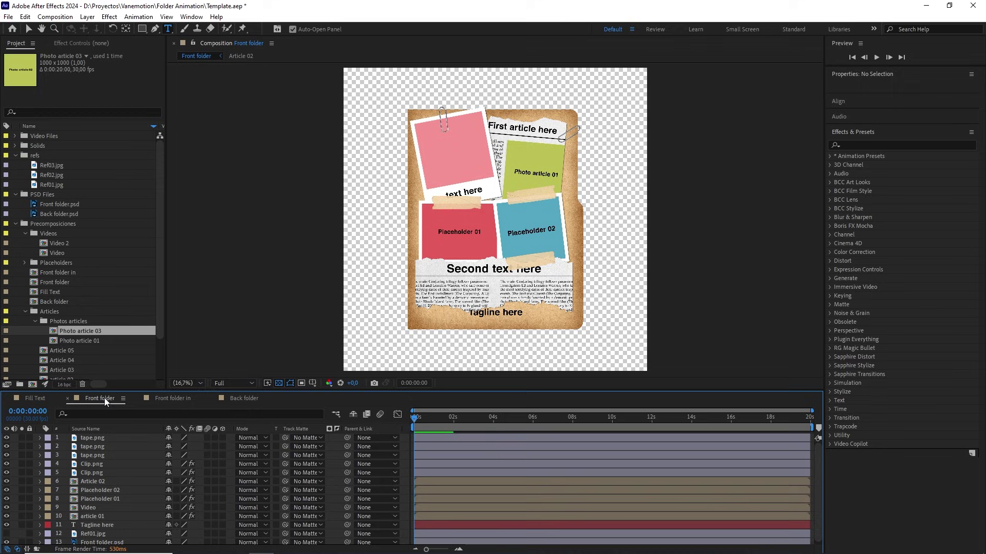
click(88, 472)
key(ctrl+c)
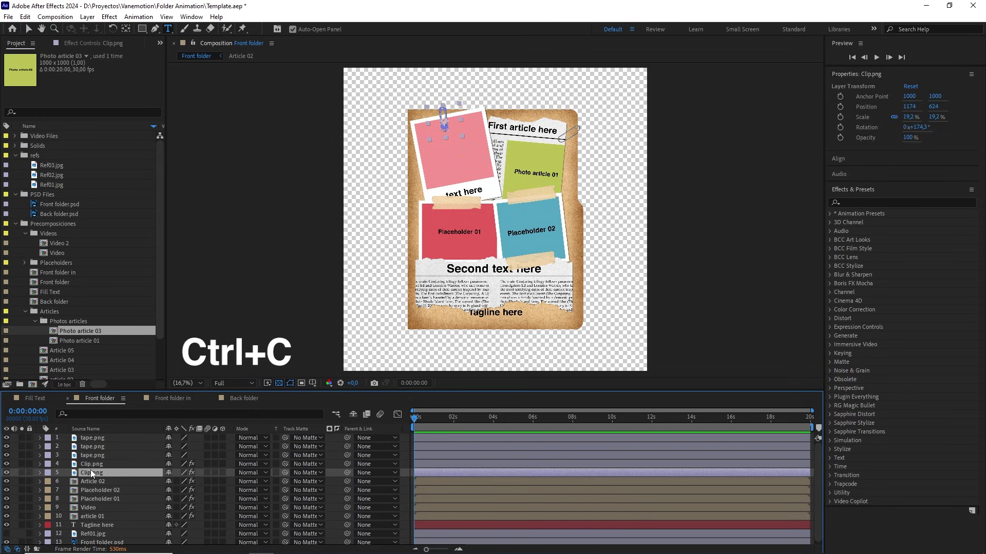
click(235, 401)
click(184, 530)
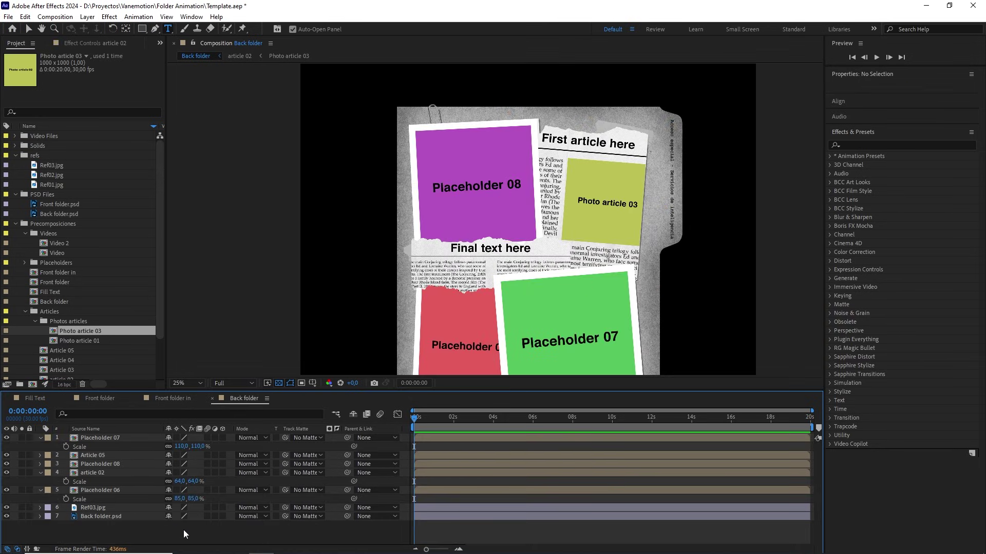
key(ctrl+v)
Step: Move the pasted paper clip over the reference's clip at Placeholder 08's upper-left corner, to position 1054, 624
scroll(436, 100, up, 2)
drag(427, 97, 504, 275)
scroll(511, 287, up, 2)
key(ctrl+t)
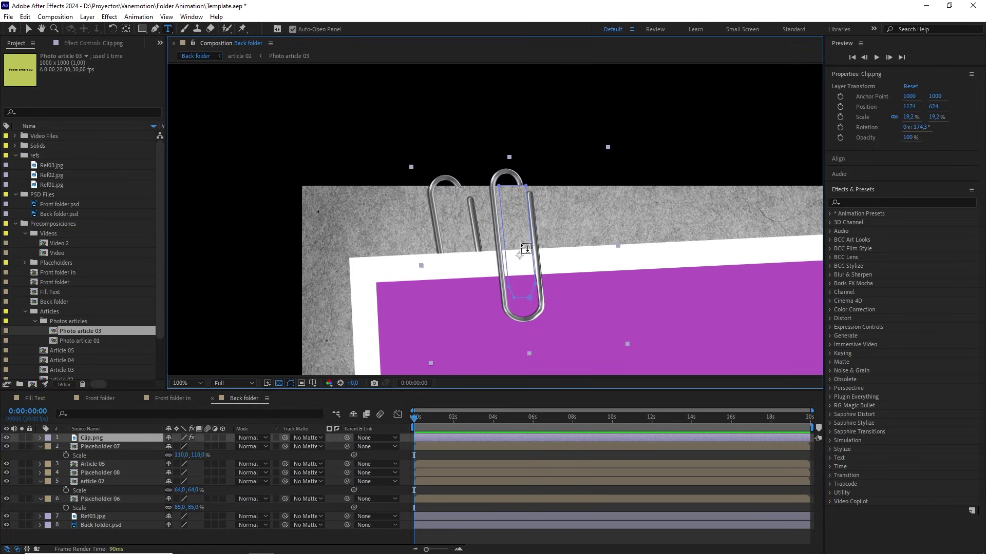
key(v)
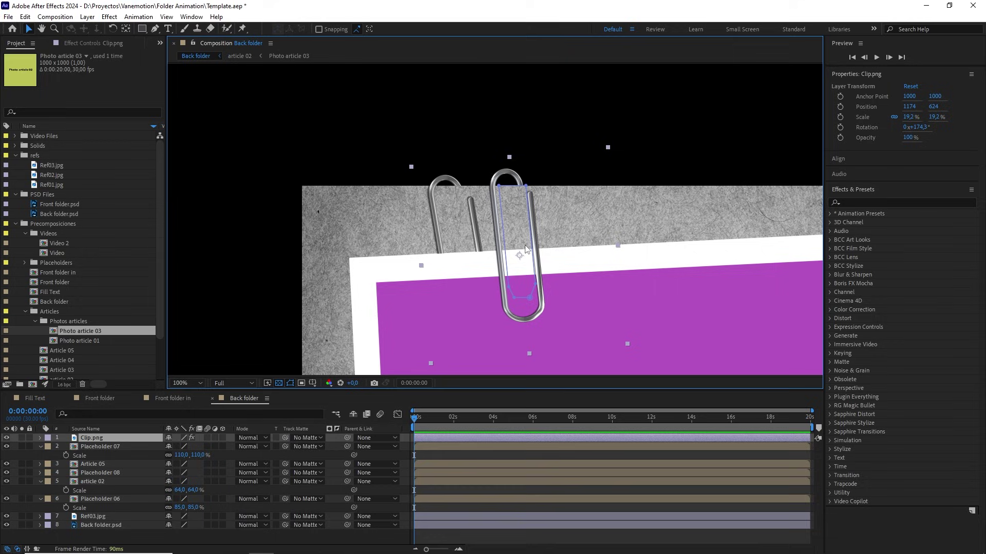
drag(520, 258, 459, 261)
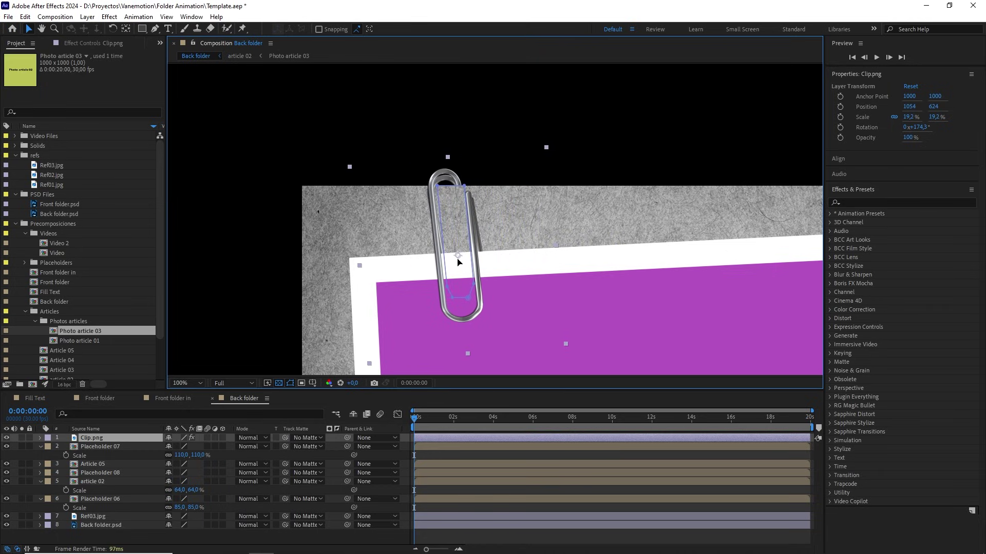
Step: Hide the Ref03.jpg reference to examine closely how the clip grips the folder's upper edge, and show the reference again
key(comma)
key(comma)
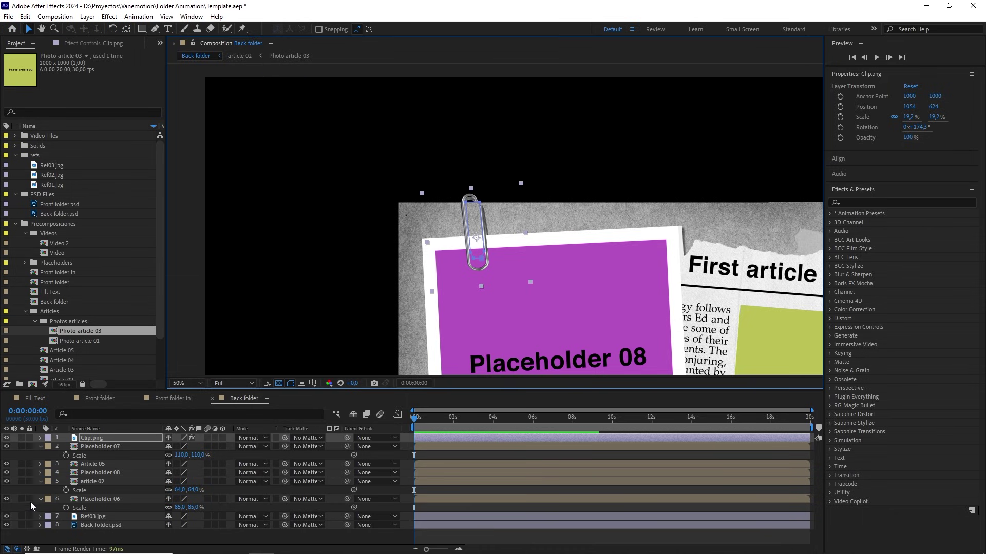
key(period)
key(period)
scroll(473, 242, up, 2)
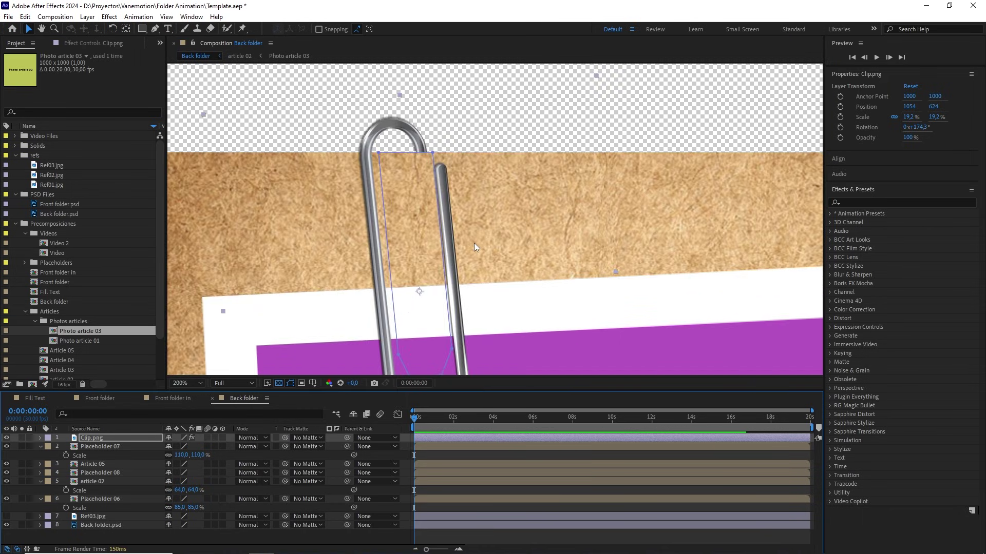
drag(423, 173, 482, 240)
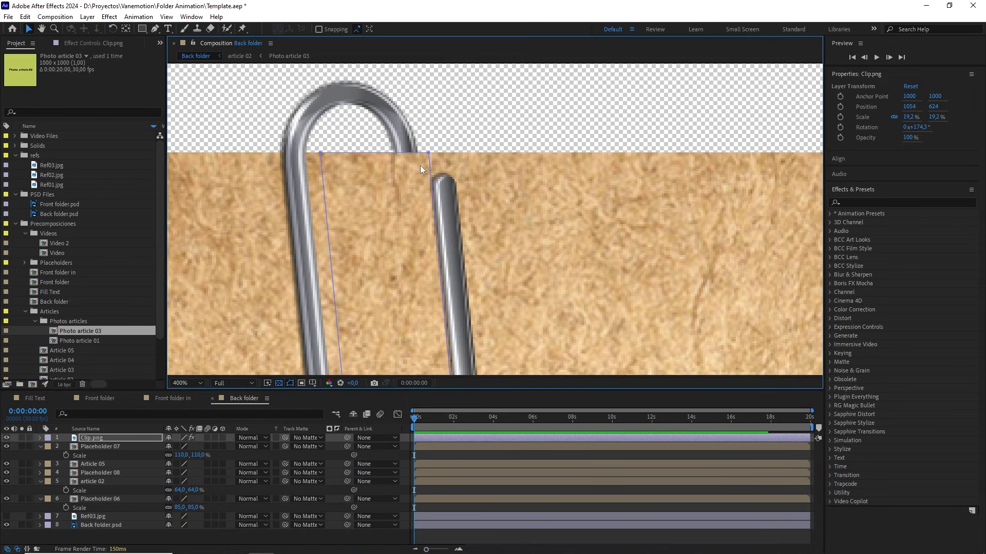
key(comma)
key(comma)
key(comma)
key(comma)
key(comma)
key(comma)
key(comma)
key(comma)
drag(432, 191, 393, 159)
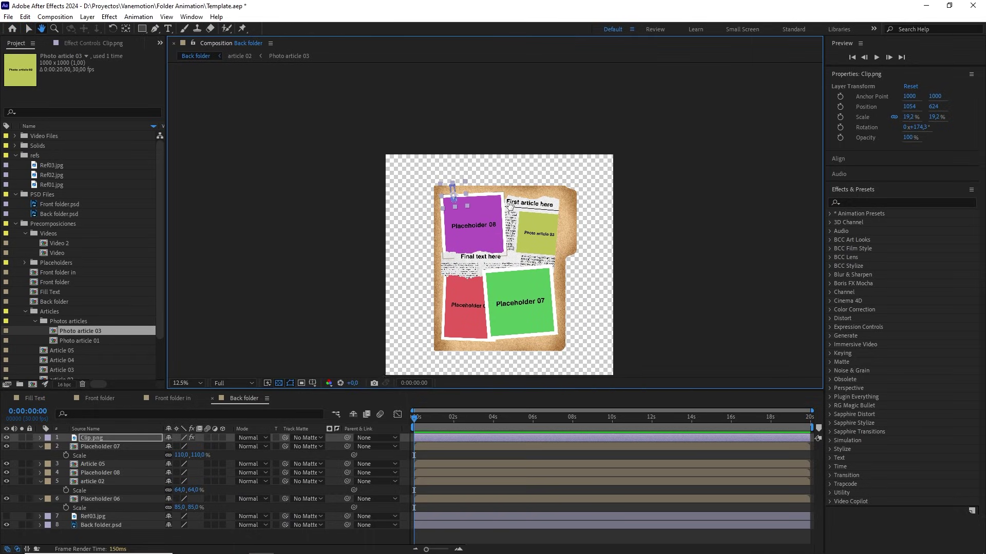
click(6, 517)
scroll(517, 290, up, 1)
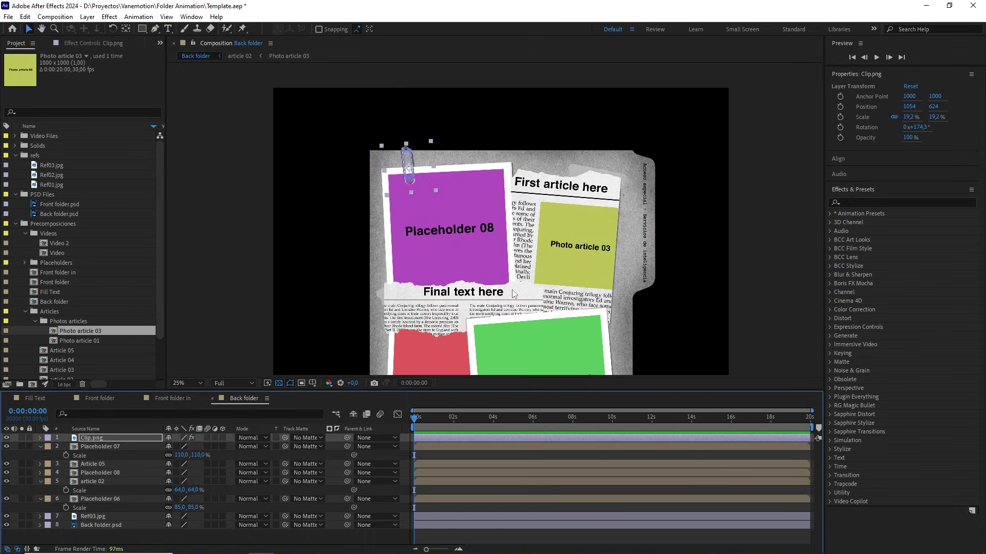
drag(517, 276, 502, 216)
key(v)
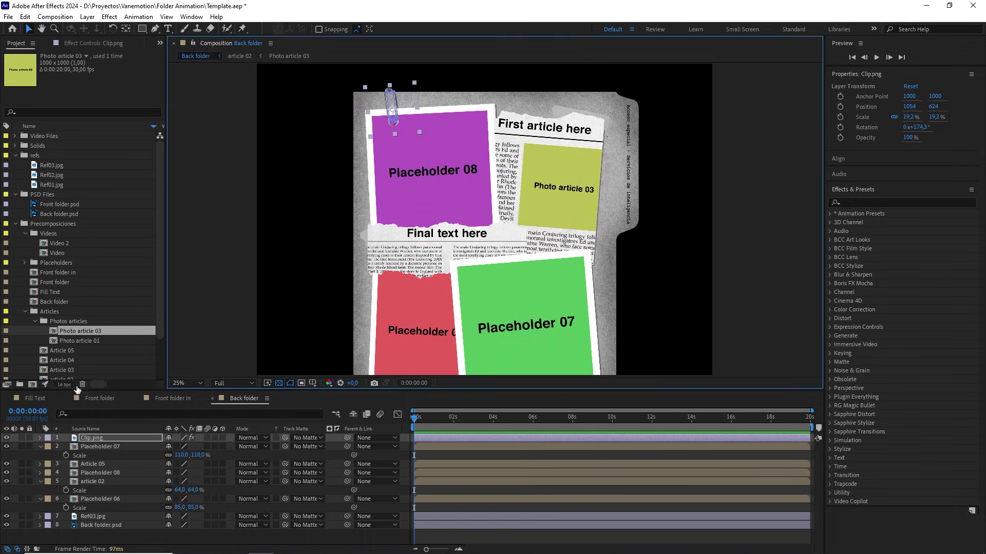
Step: Copy the topmost tape.png layer from the Front folder composition and paste it into the Back folder composition
click(93, 398)
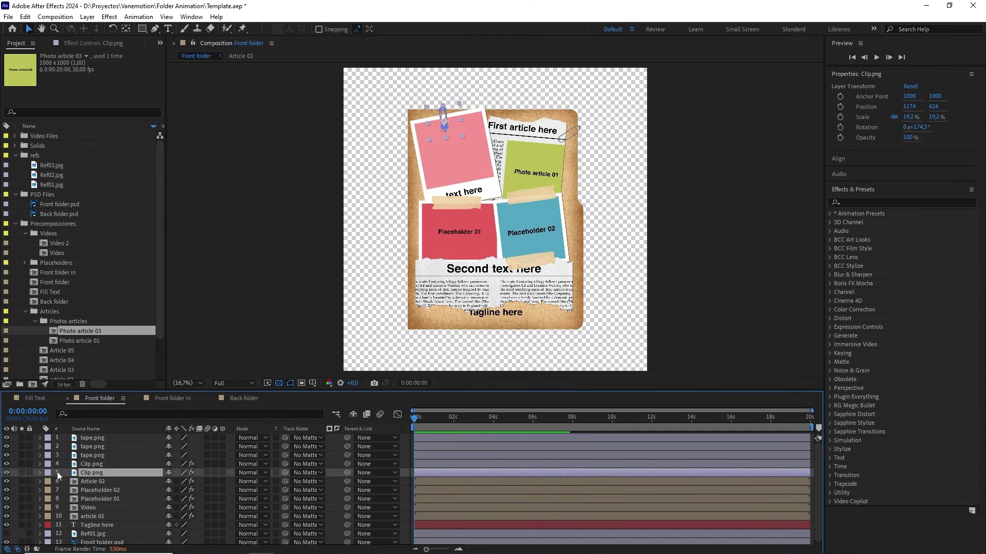
click(95, 439)
key(ctrl+c)
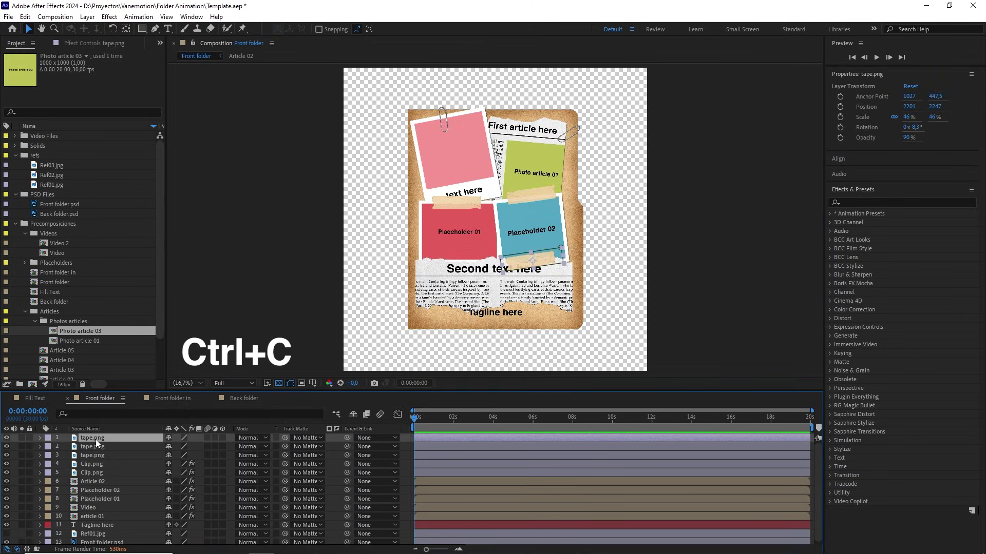
click(245, 398)
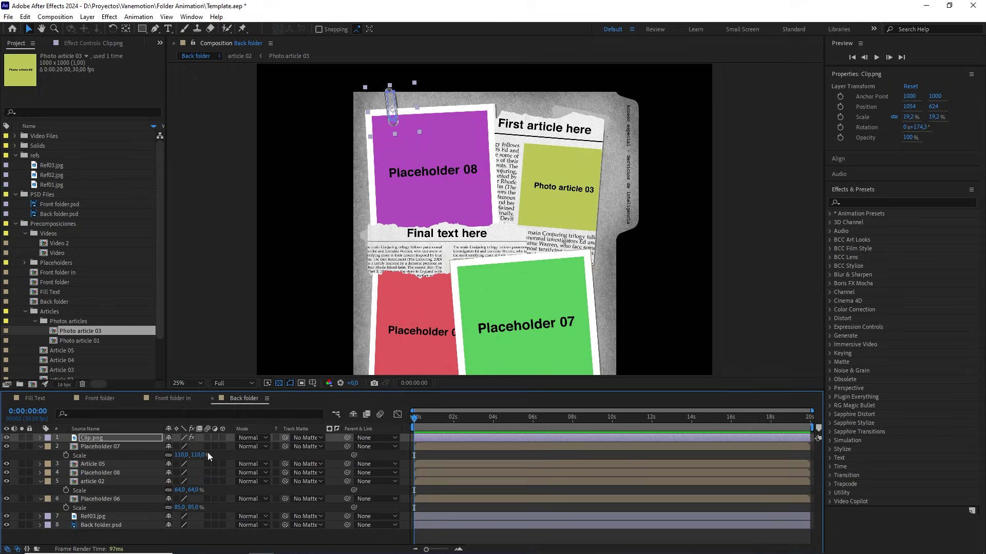
key(ctrl+v)
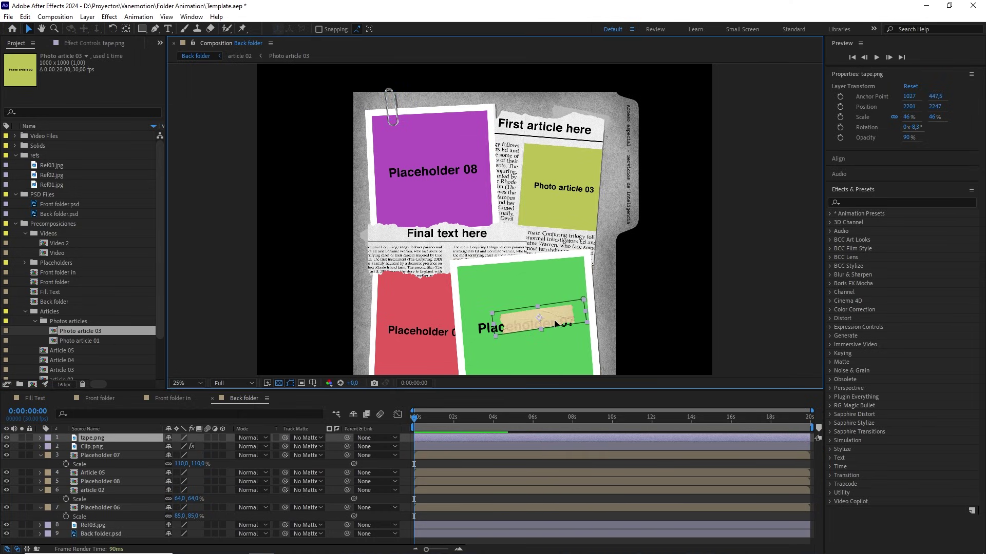
Step: Place the tape across Placeholder 08's lower edge and the torn top of the "Final text here" article
drag(555, 324, 342, 245)
key(period)
key(w)
key(v)
Step: Duplicate the tape, place the copy slanted across Placeholder 07's upper edge, and set its scale to 42%
drag(451, 242, 516, 300)
key(ctrl+d)
key(w)
key(s)
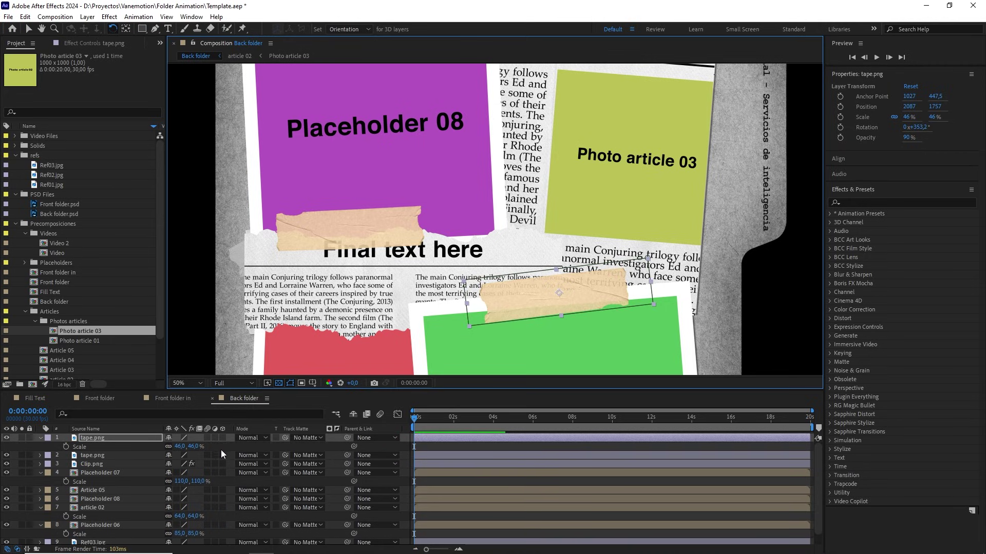
drag(197, 446, 195, 446)
click(196, 446)
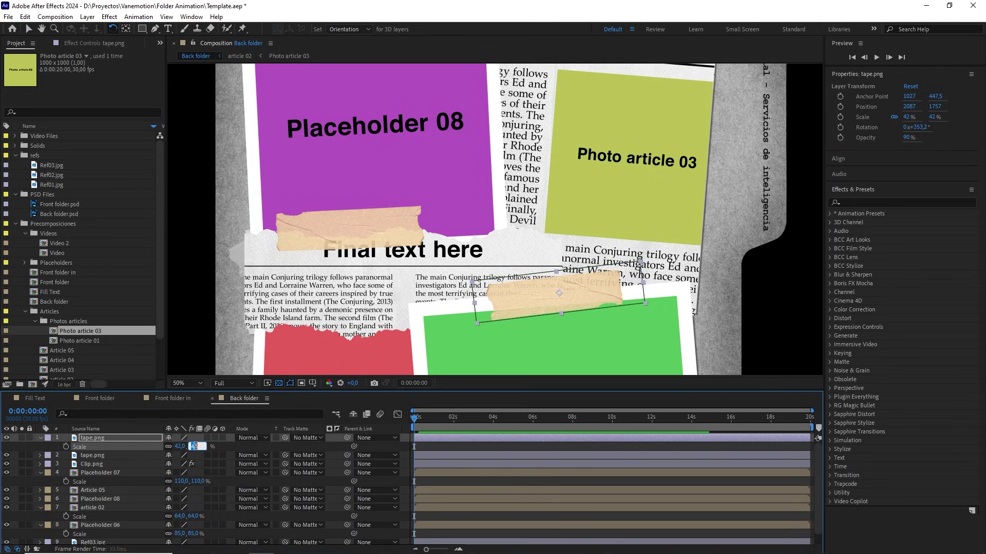
key(Return)
Step: Duplicate the 42% tape and place the copy, rotated, over the upper-right corner of the "First article here" clipping, at about 2517, 689
key(h)
drag(599, 283, 652, 188)
key(v)
key(ctrl+d)
key(w)
key(v)
drag(640, 186, 650, 183)
scroll(651, 183, down, 2)
drag(556, 312, 624, 201)
drag(581, 228, 544, 257)
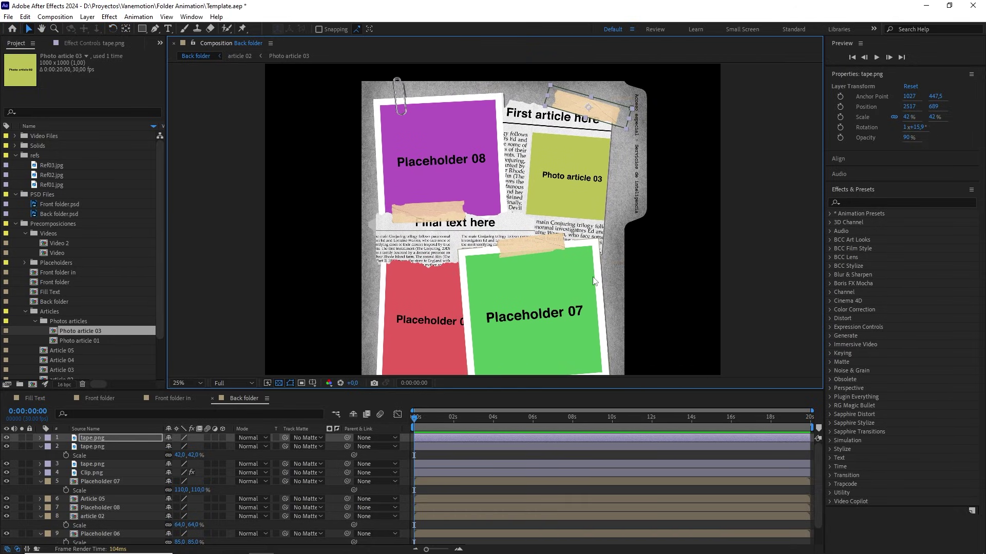
Step: Solo the Ref03.jpg reference to examine the folder's lower part, and turn the solo off again
drag(563, 312, 572, 206)
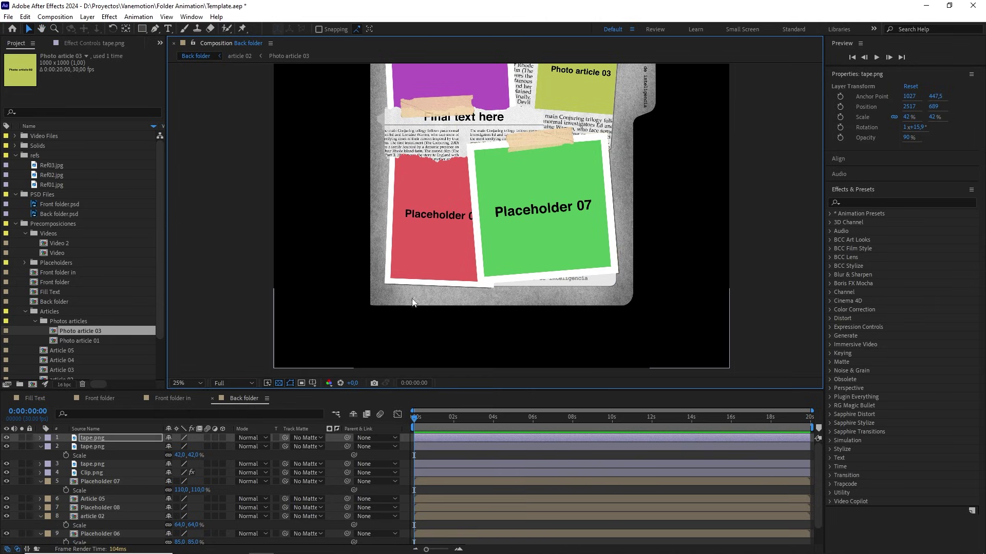
scroll(100, 521, down, 1)
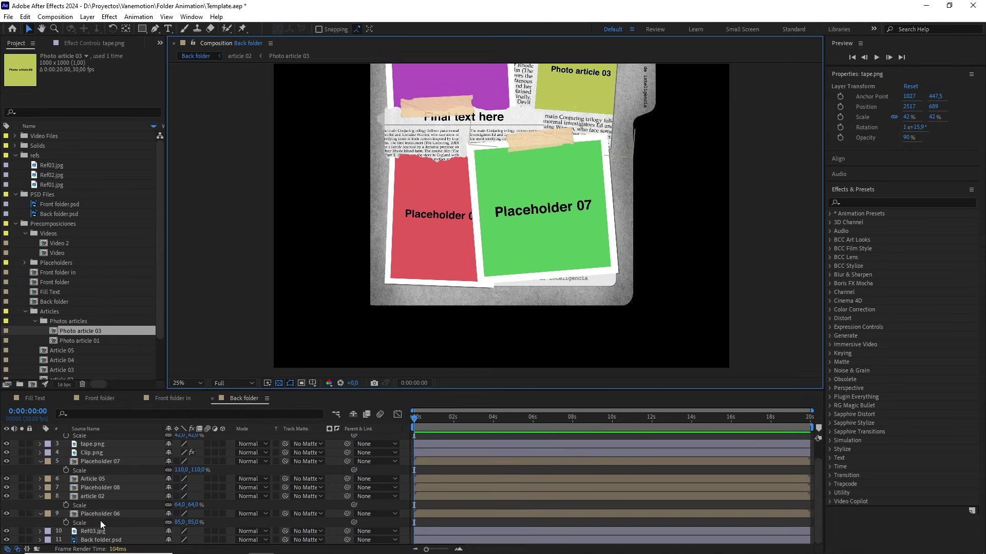
click(25, 533)
click(22, 531)
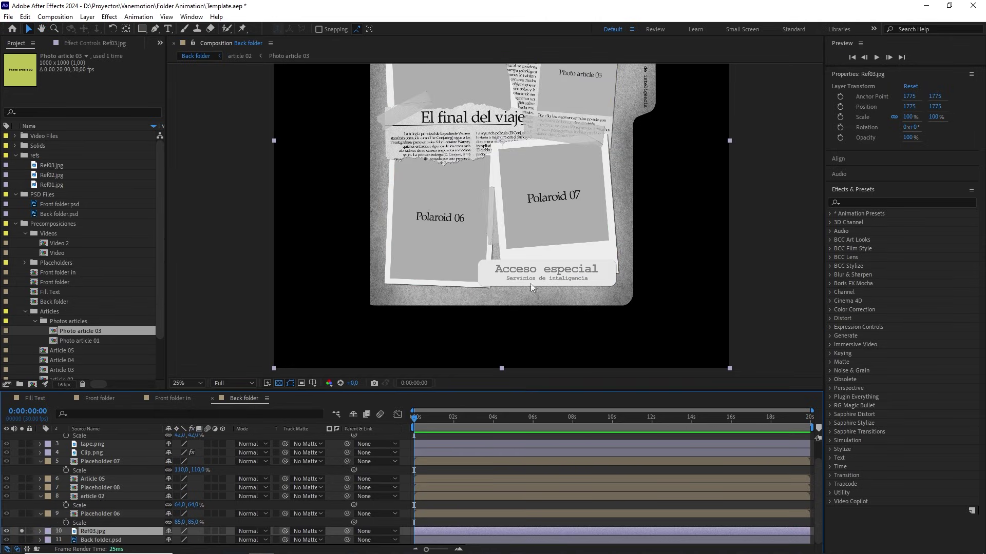
click(22, 531)
click(143, 504)
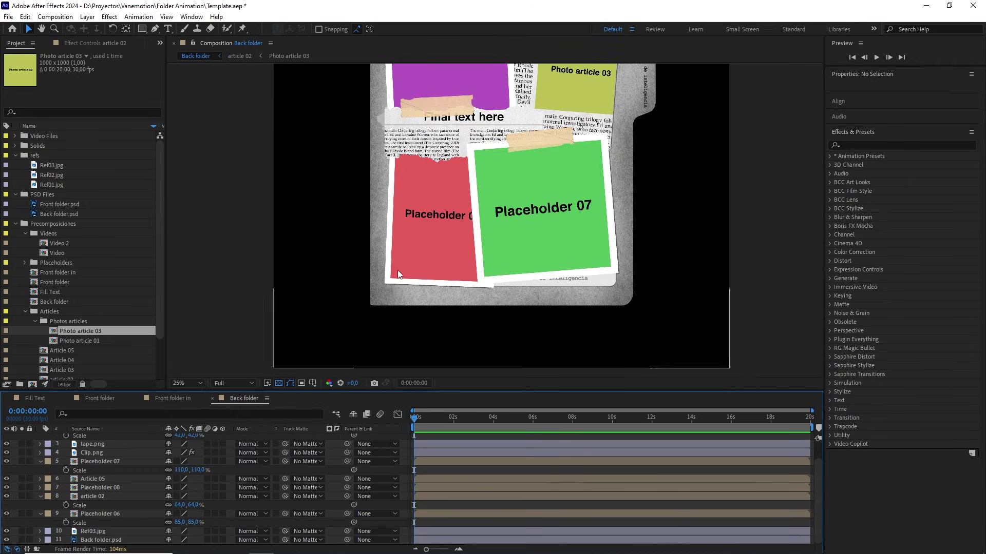
Step: Solo Ref03.jpg and draw a white rectangle about 1074 x 210 px over its "Acceso especial" label
drag(427, 233, 426, 270)
click(144, 29)
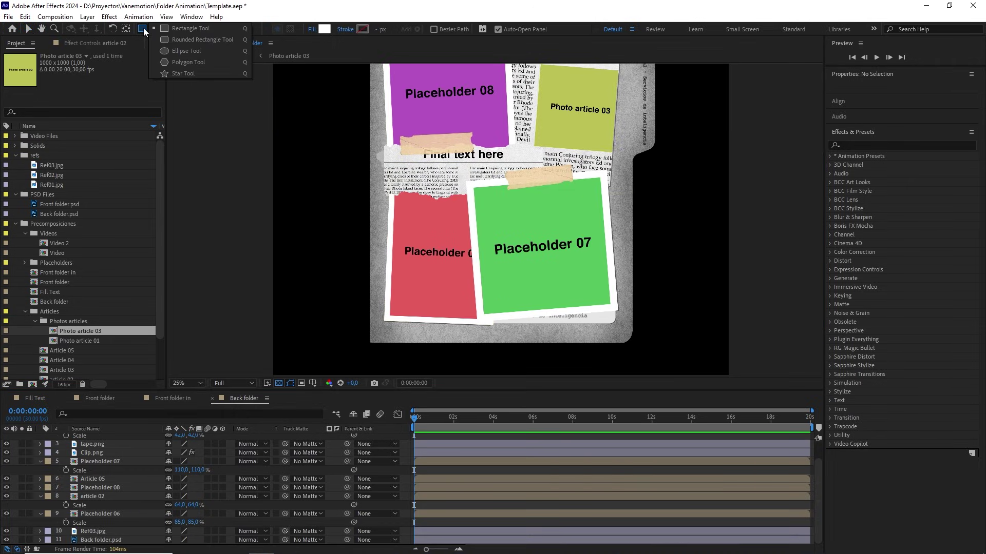
click(180, 29)
scroll(515, 275, up, 2)
mouse_move(567, 309)
mouse_down()
mouse_move(515, 153)
mouse_move(496, 134)
mouse_up()
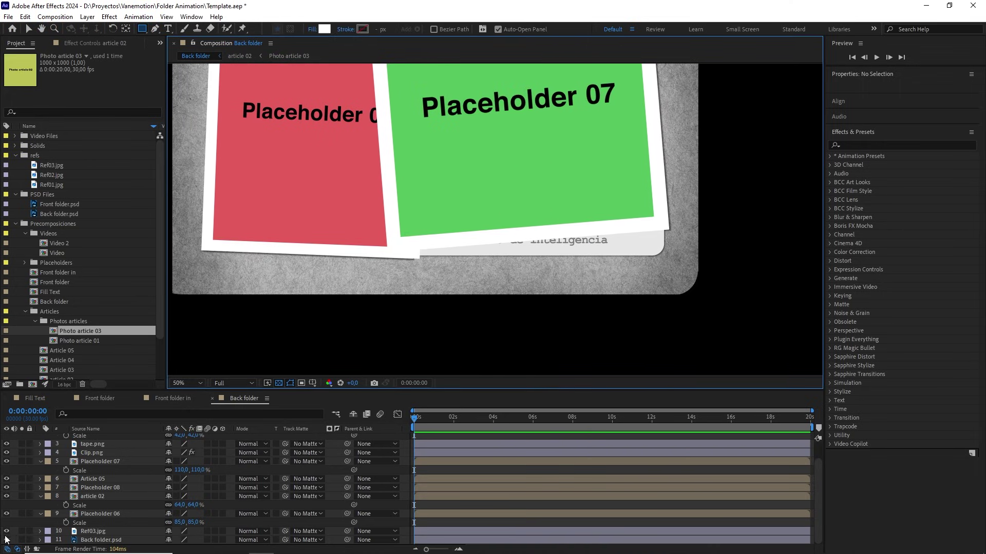
click(22, 531)
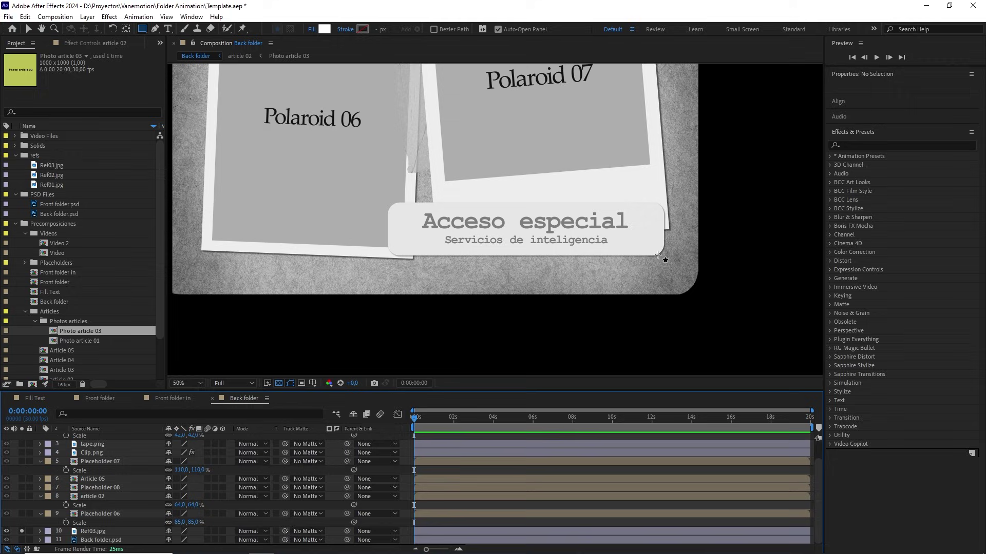
drag(665, 257, 389, 203)
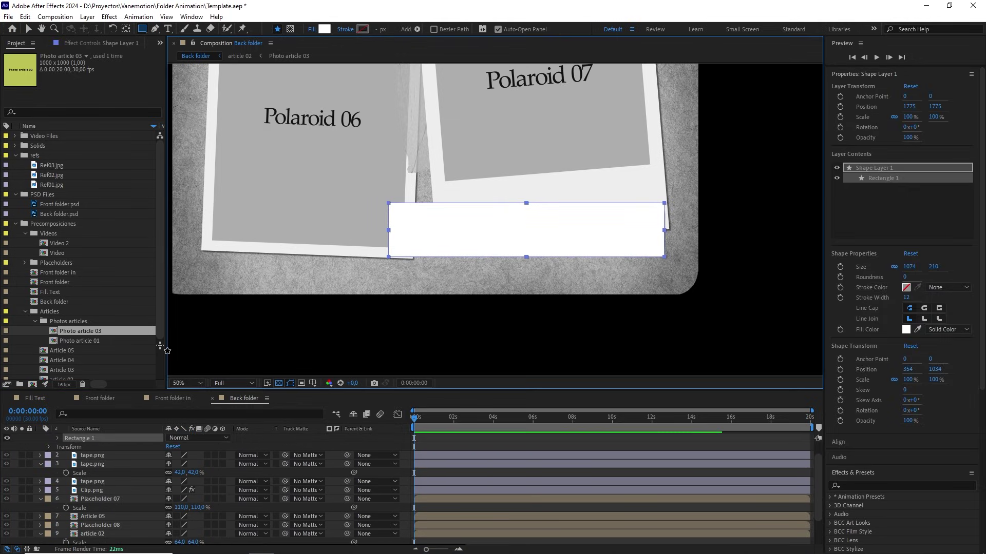
Step: Rename the new rectangle's shape layer as "banner"
scroll(91, 447, up, 1)
click(92, 439)
key(Return)
text(banner)
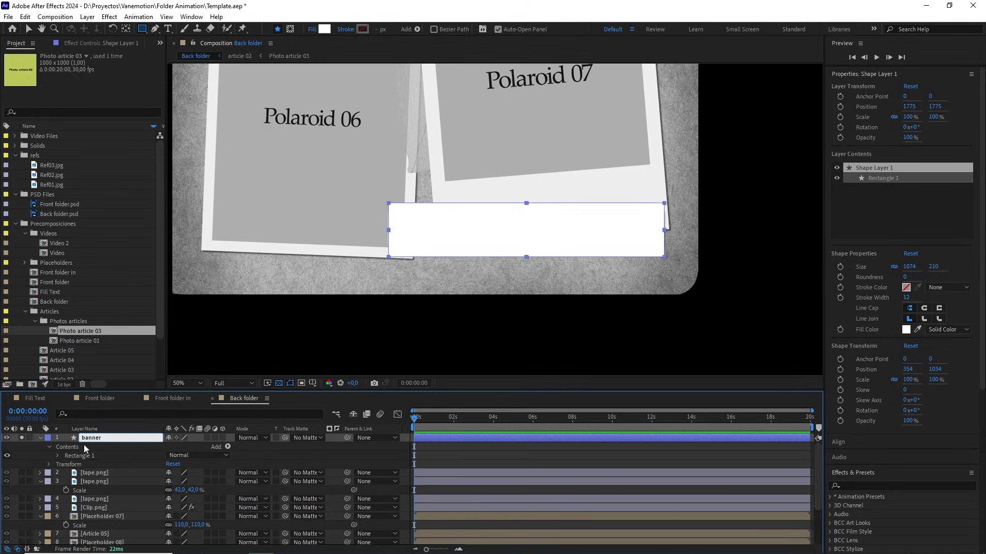
key(Return)
Step: Round the banner rectangle's corners with a roundness of 55, and keep the banner layer selected
click(57, 456)
click(66, 465)
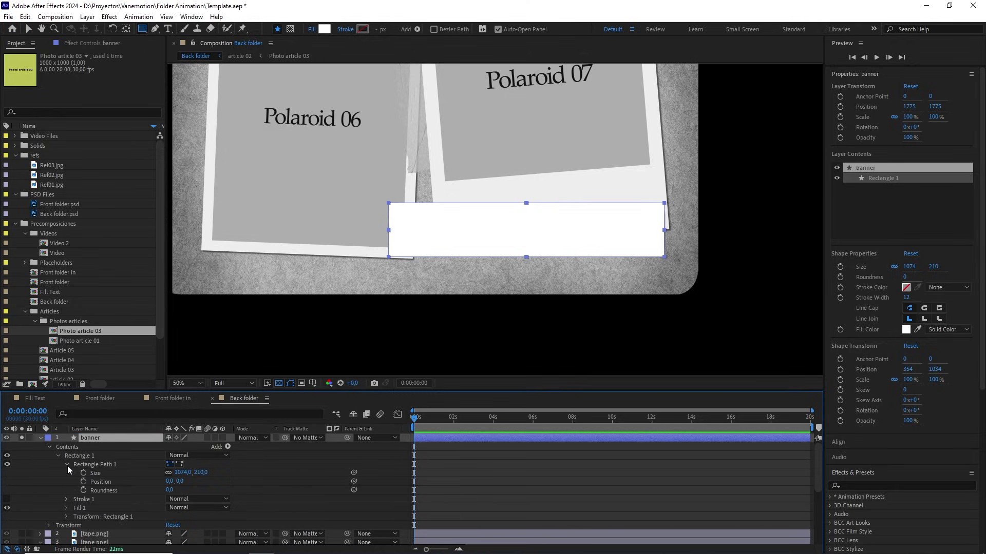
drag(169, 490, 193, 490)
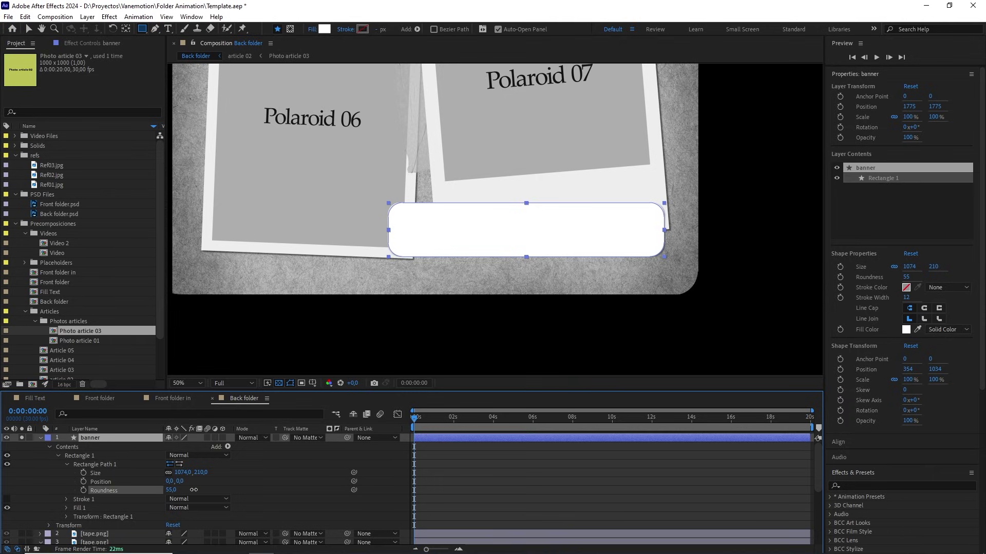
click(125, 439)
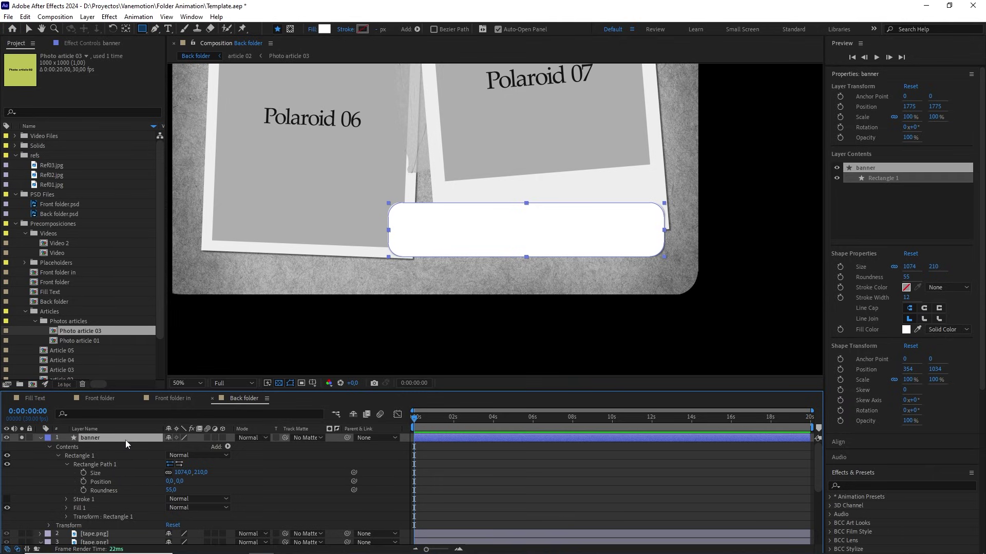
Step: Centre the anchor point of the banner shape and add a text layer reading "Special Access" on top of it
key(ctrl+alt+Home)
click(168, 29)
click(467, 230)
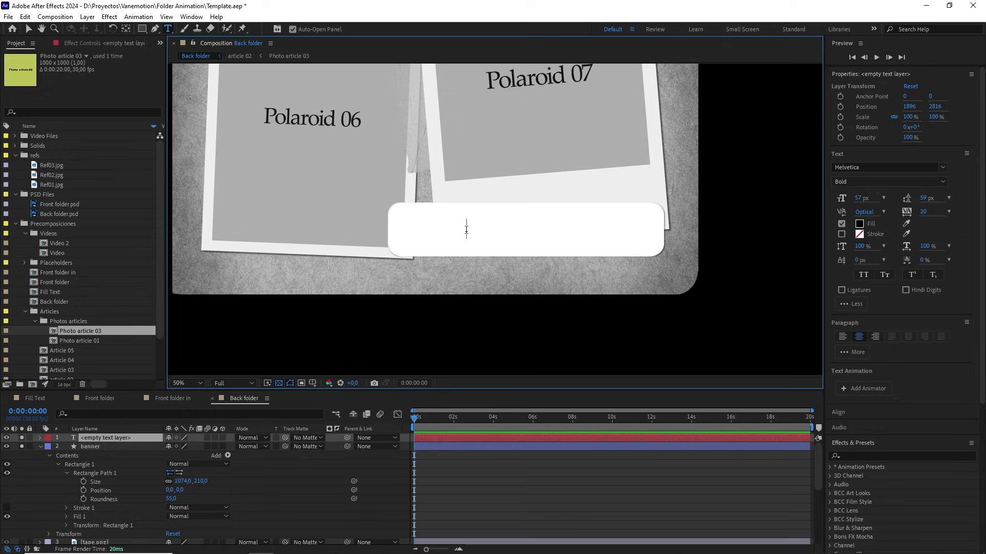
text(Acc)
key(BackSpace)
key(BackSpace)
key(BackSpace)
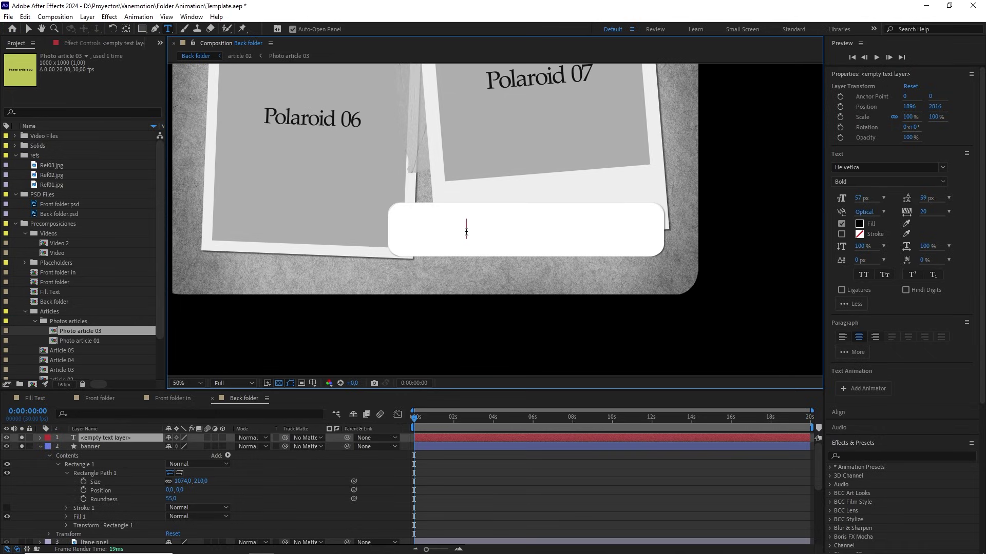
text(Special )
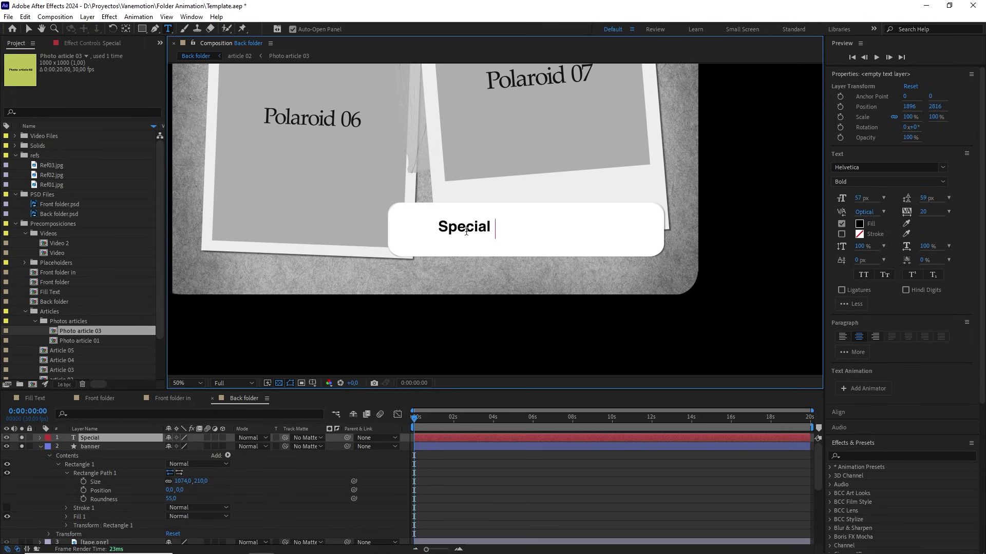
text(Acces)
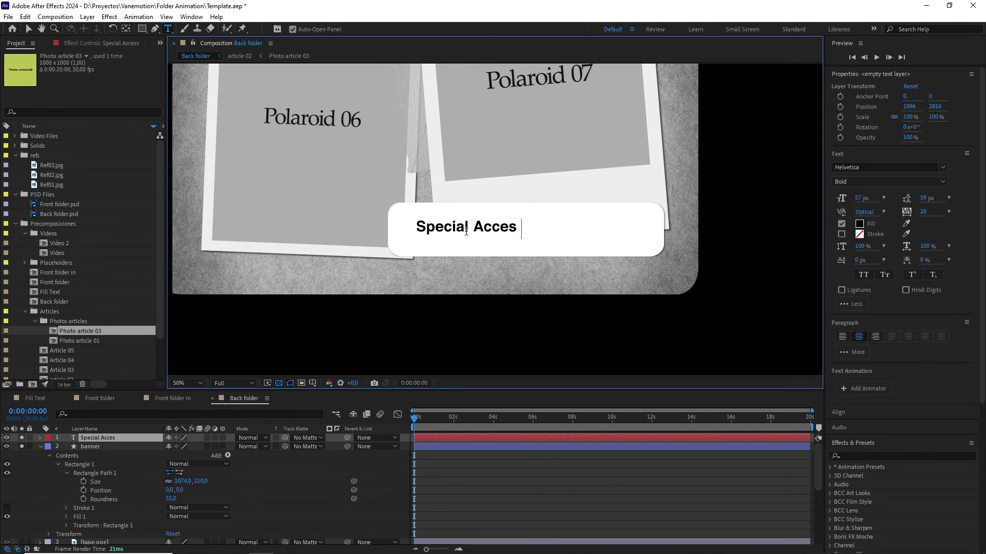
text(s)
click(131, 437)
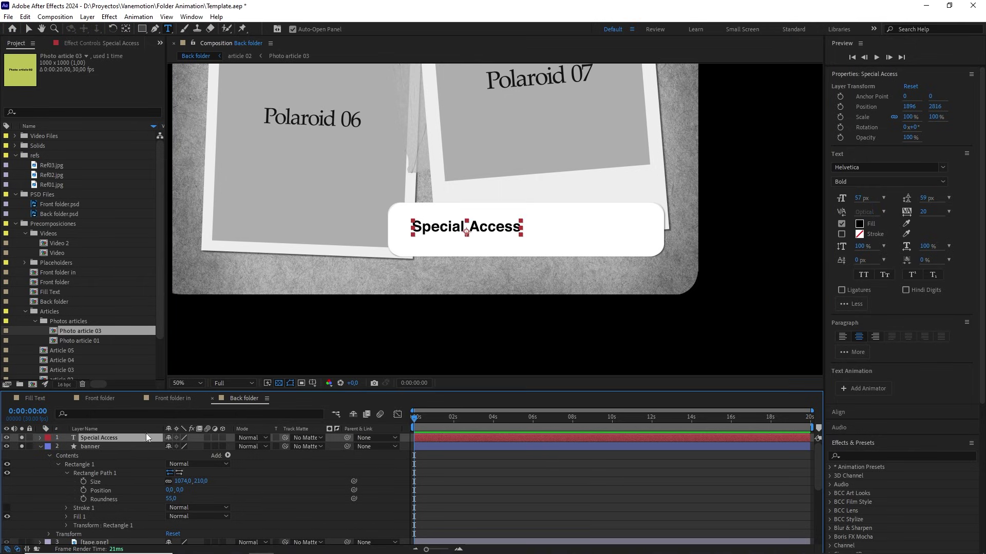
Step: Centre the "Special Access" text's anchor point, move the text to the middle of the banner and scale it to about 151.7%
key(v)
key(ctrl+alt+Home)
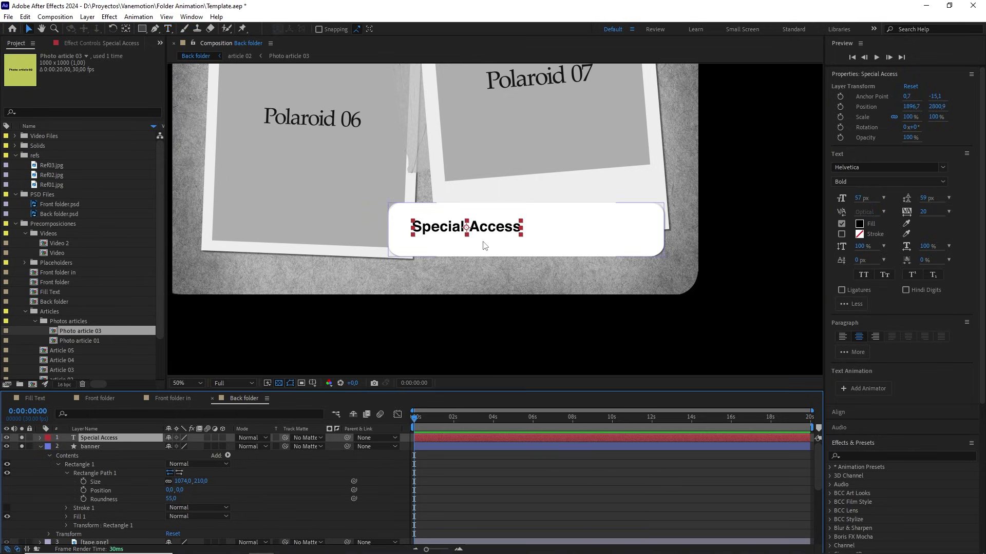
drag(468, 234, 521, 241)
drag(538, 234, 530, 229)
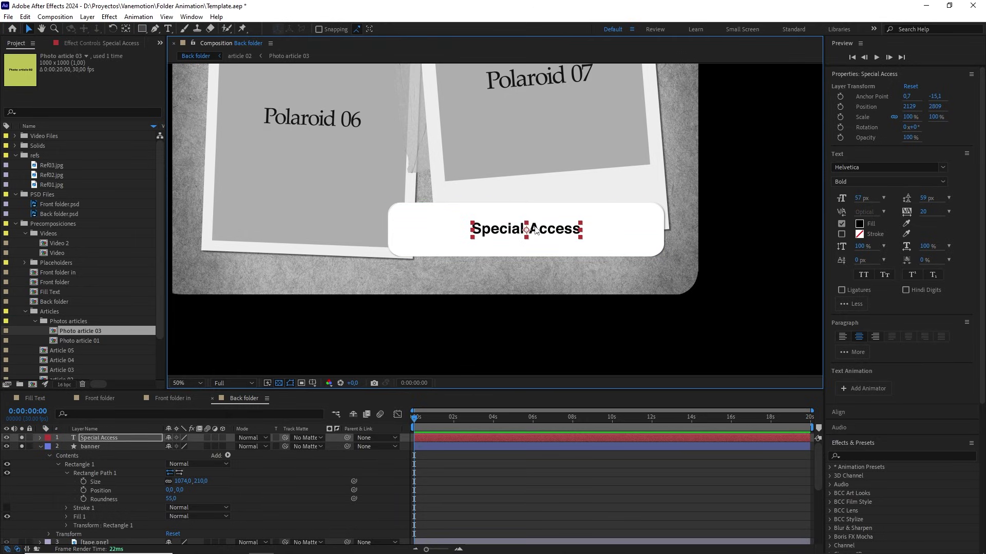
drag(581, 238, 597, 245)
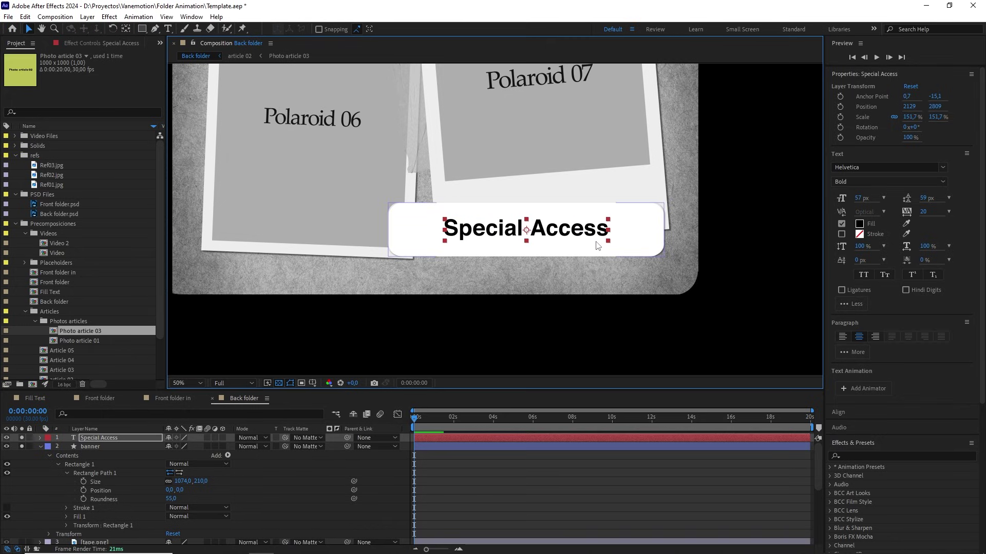
Step: Collapse the banner layer's properties, and turn off the solo and visibility of the Ref03.jpg reference layer
click(42, 446)
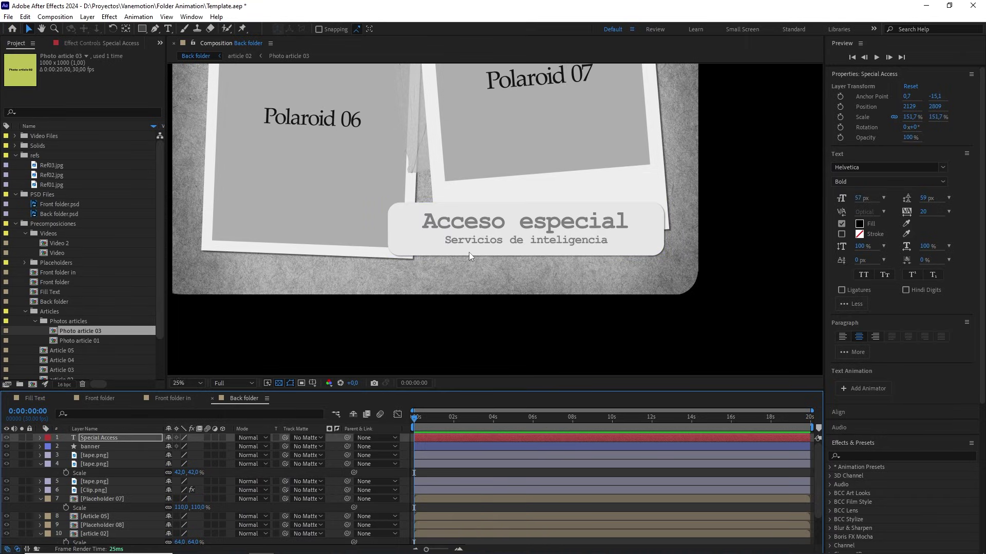
scroll(469, 252, down, 4)
scroll(138, 482, down, 2)
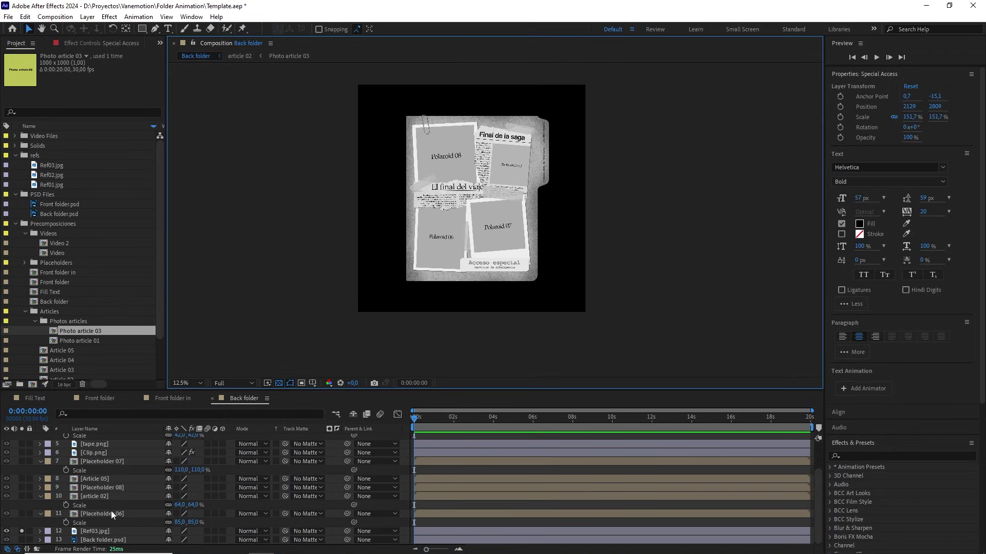
click(99, 532)
click(22, 532)
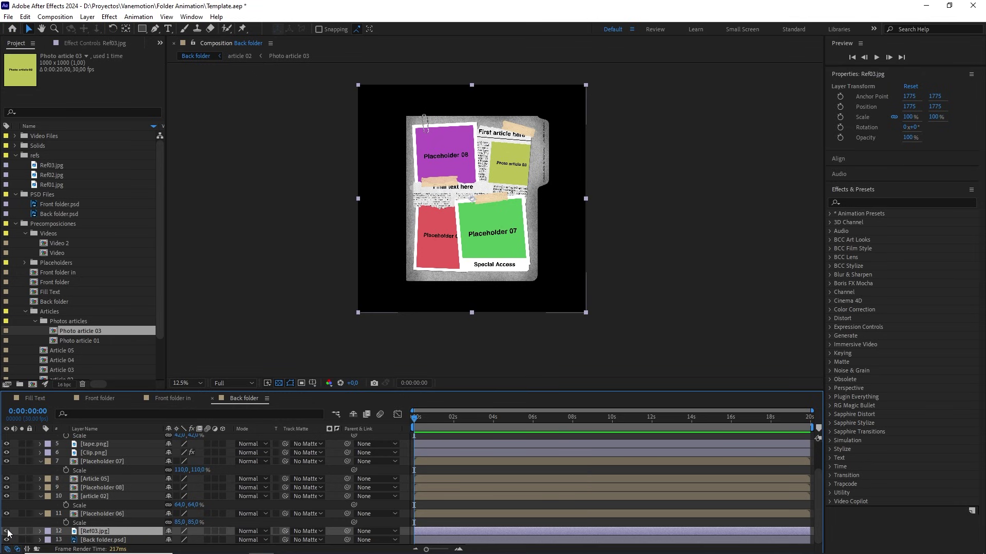
click(7, 531)
scroll(486, 314, up, 1)
drag(479, 238, 489, 282)
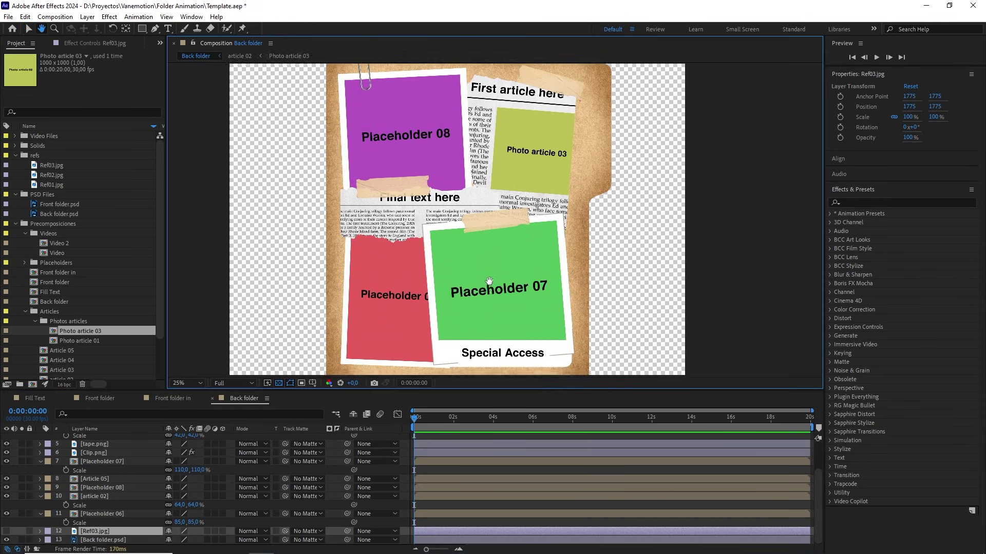
key(v)
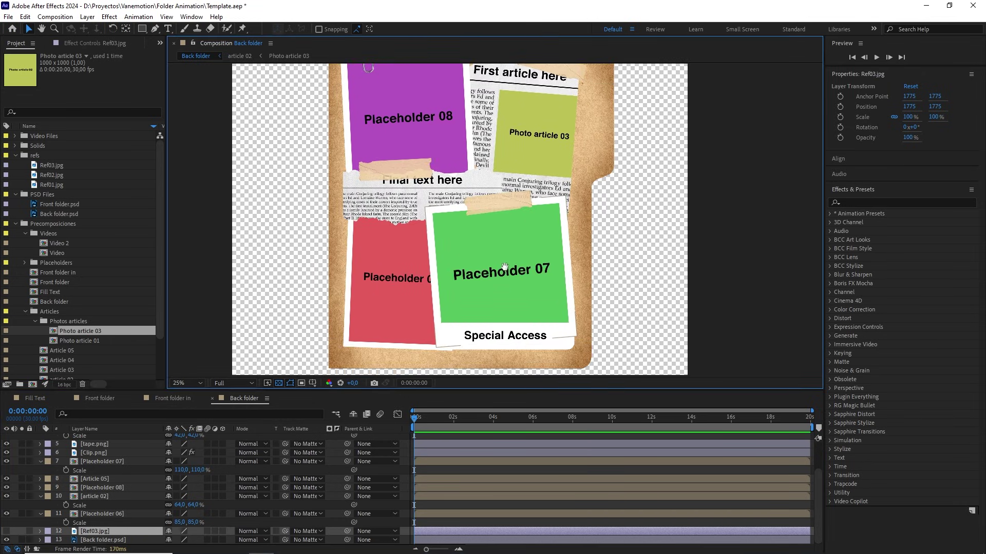
scroll(505, 267, down, 1)
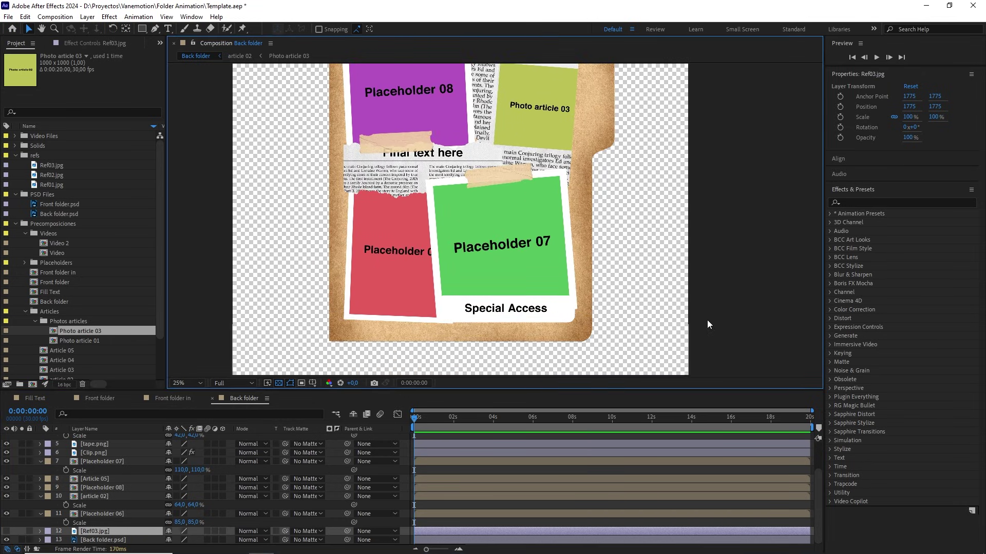
Step: Copy the Drop Shadow effect from the Placeholder 02 layer in the Front folder composition
click(97, 399)
click(95, 489)
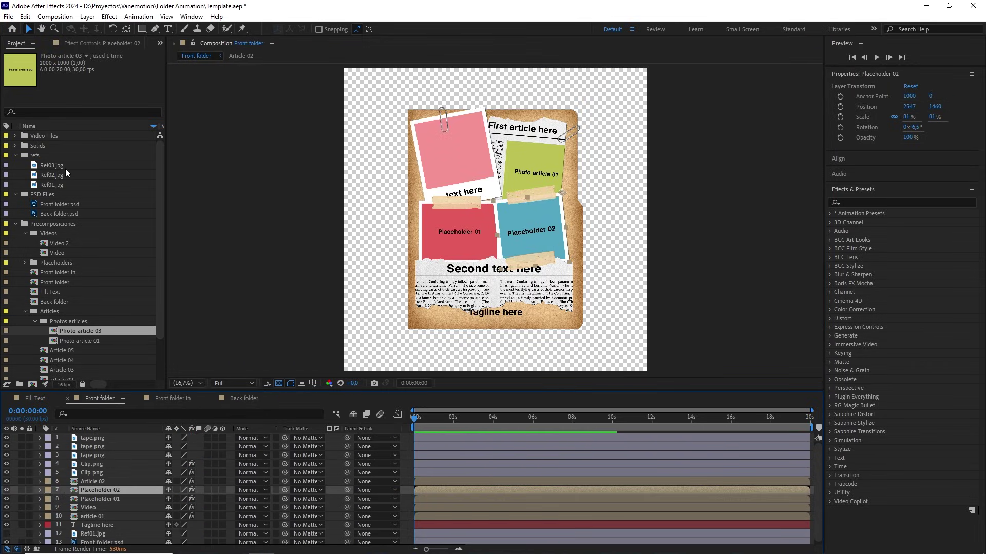
click(86, 42)
click(60, 66)
key(ctrl+c)
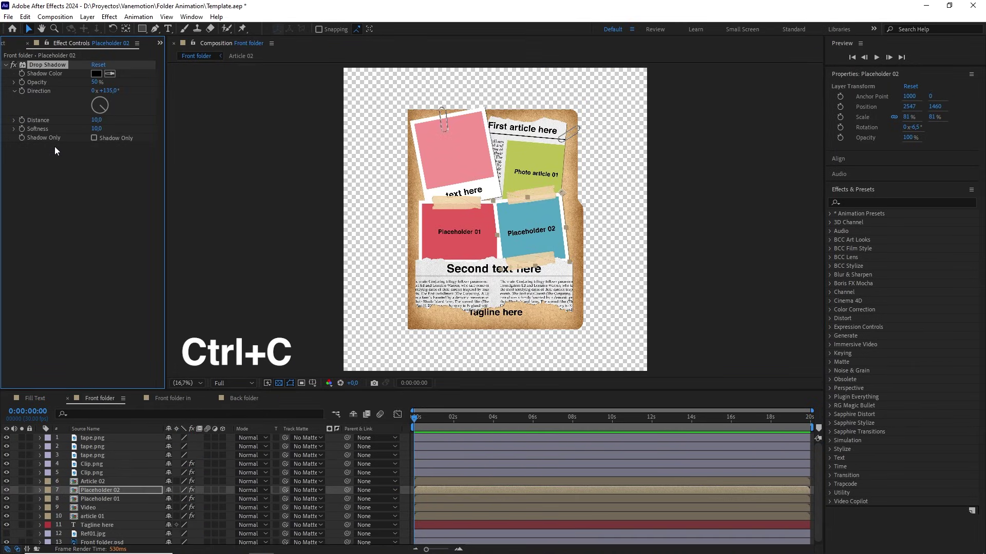
Step: Paste the Drop Shadow onto the Back folder's five placeholder and article layers, from Placeholder 06 to Placeholder 07, and clear the selection
click(245, 399)
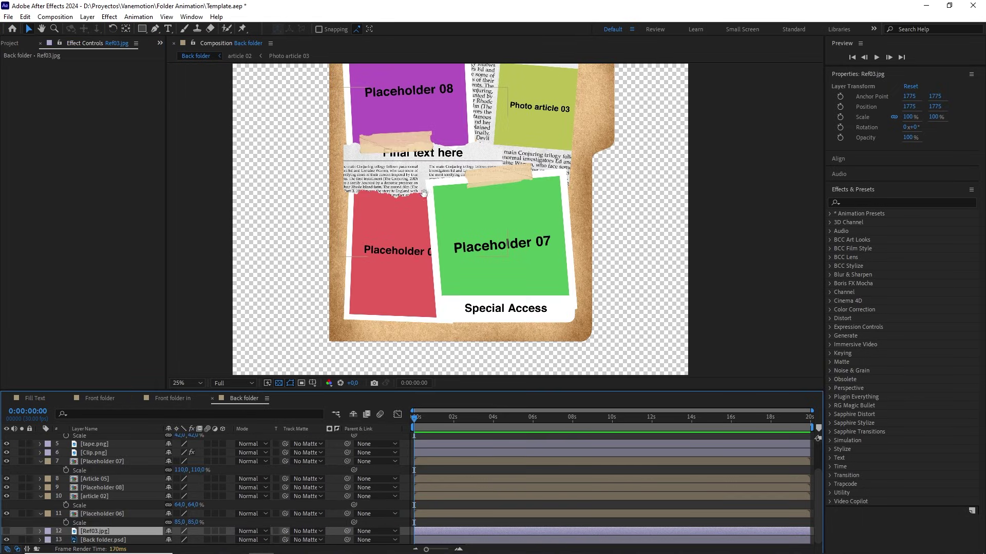
drag(413, 173, 425, 281)
key(v)
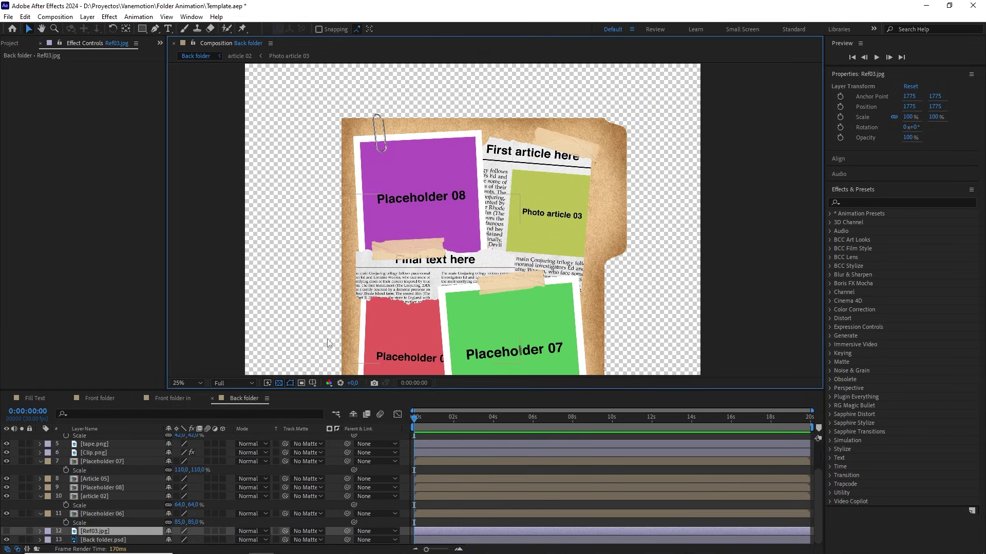
click(91, 514)
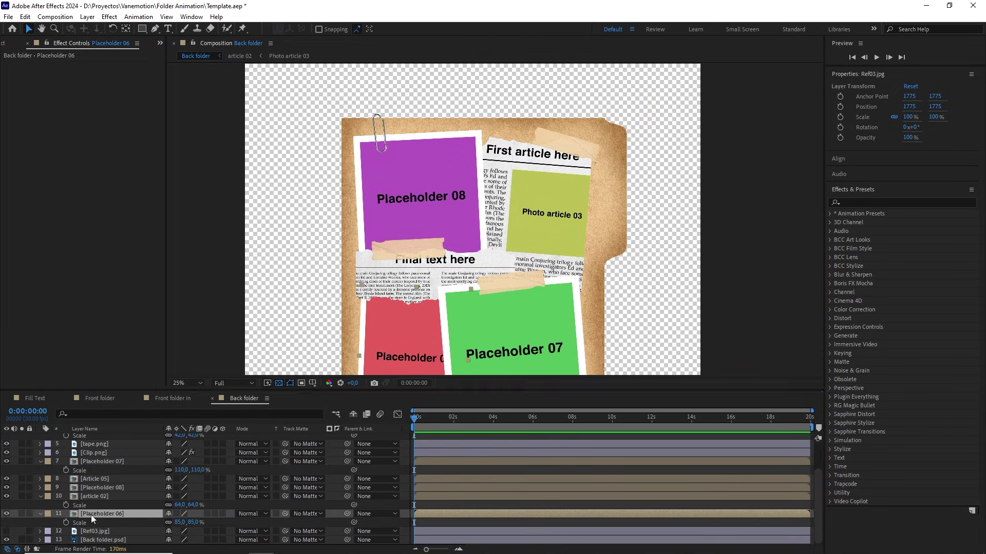
shift+click(98, 462)
key(ctrl+v)
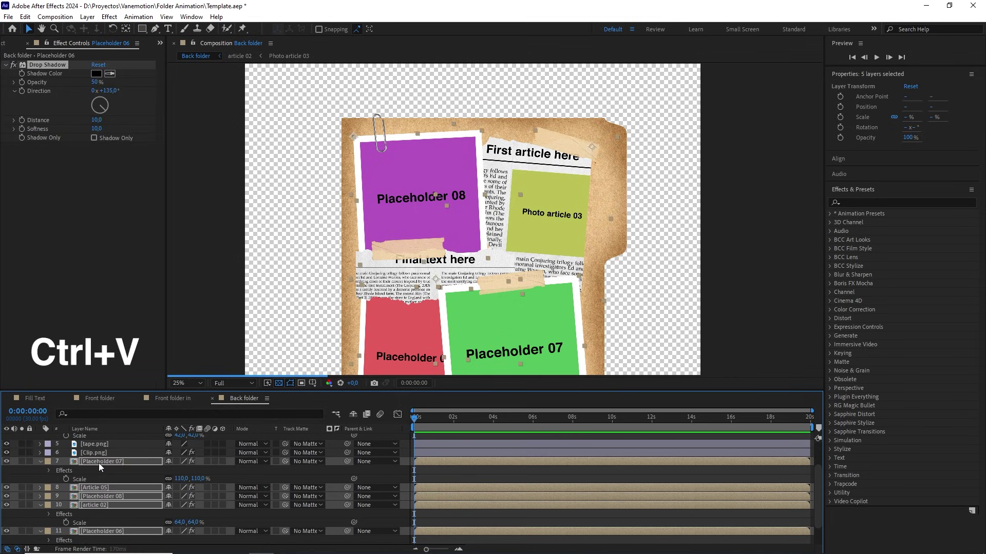
key(h)
drag(399, 356, 402, 289)
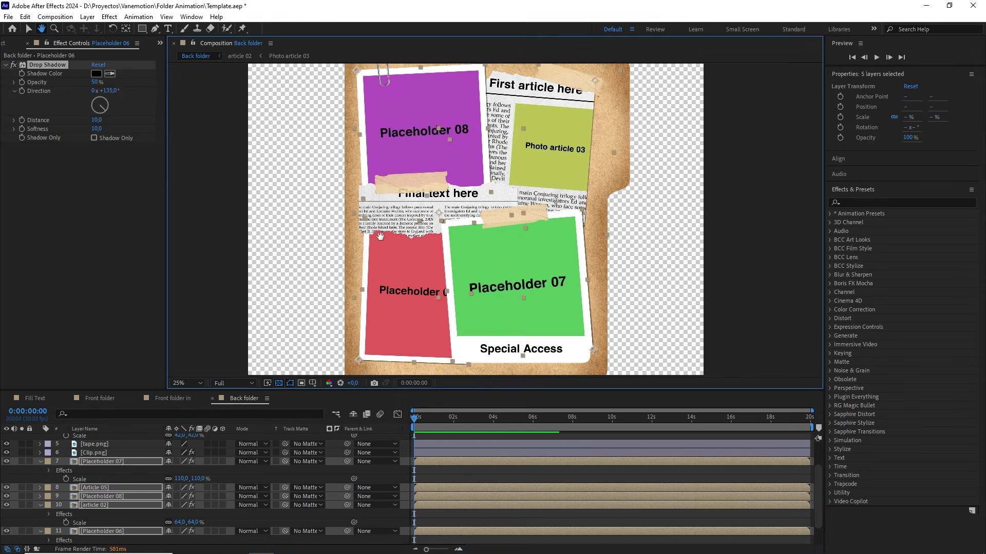
key(v)
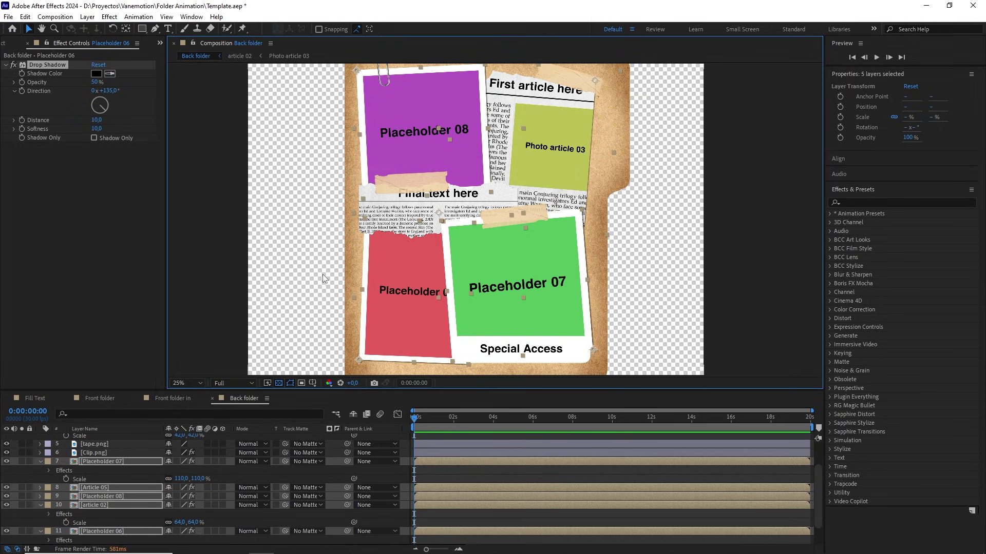
key(period)
key(comma)
click(241, 270)
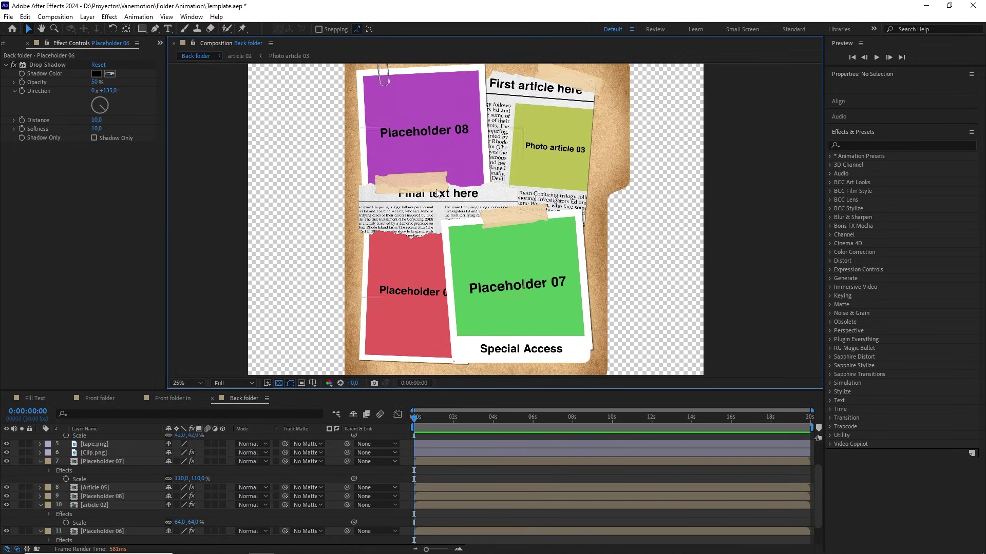
Step: Paste the same Drop Shadow onto the banner layer behind "Special Access" and deselect it
scroll(437, 194, up, 3)
scroll(513, 298, down, 5)
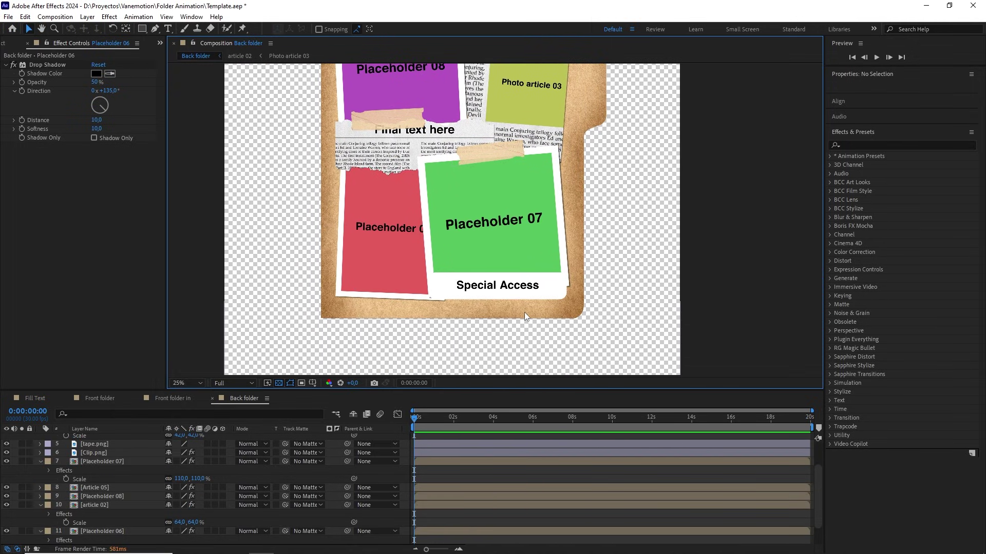
scroll(523, 287, down, 2)
scroll(521, 261, up, 2)
click(391, 263)
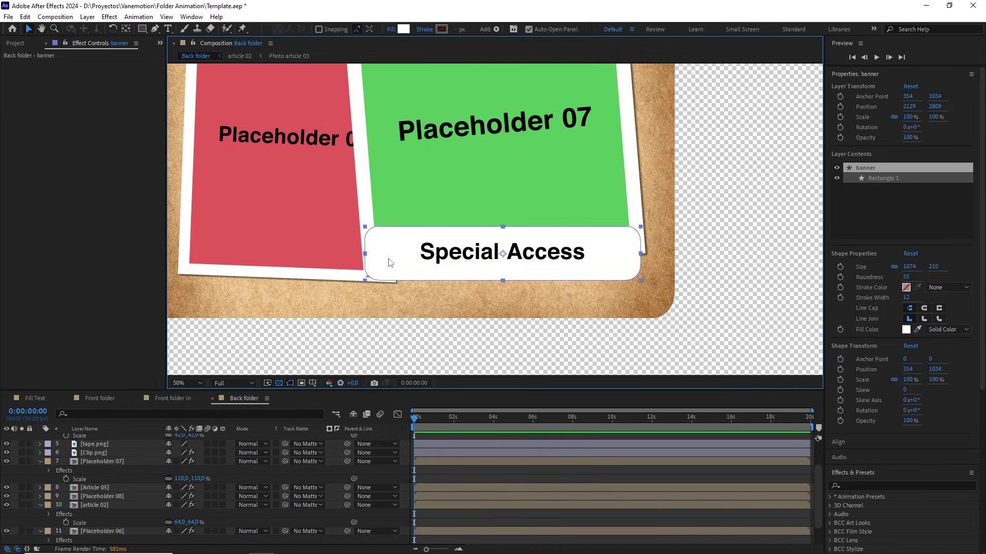
key(ctrl+v)
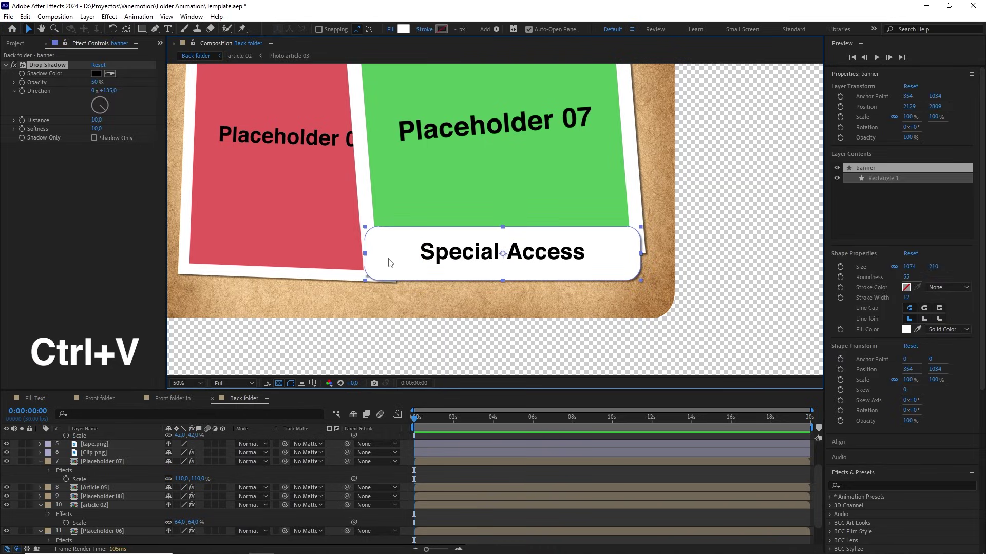
scroll(389, 262, down, 4)
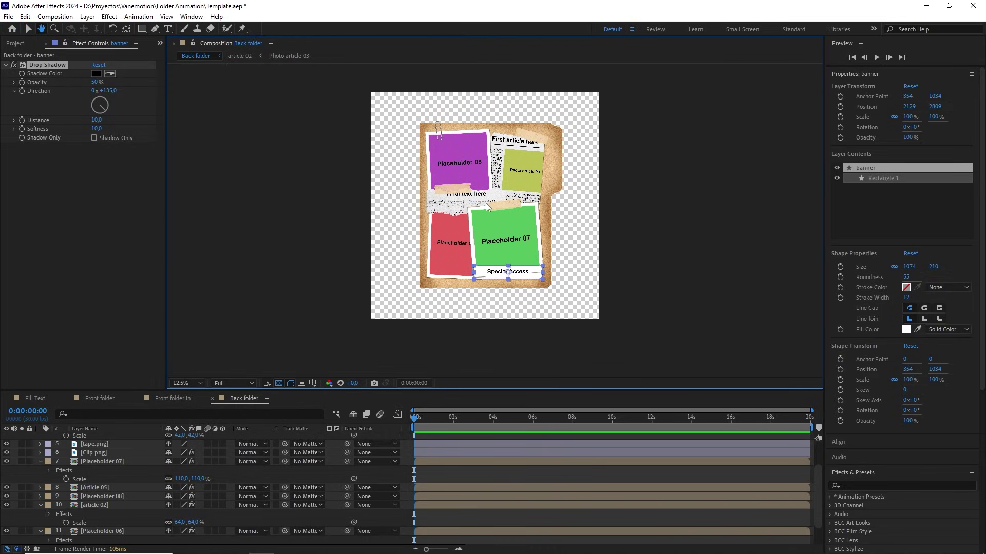
click(385, 277)
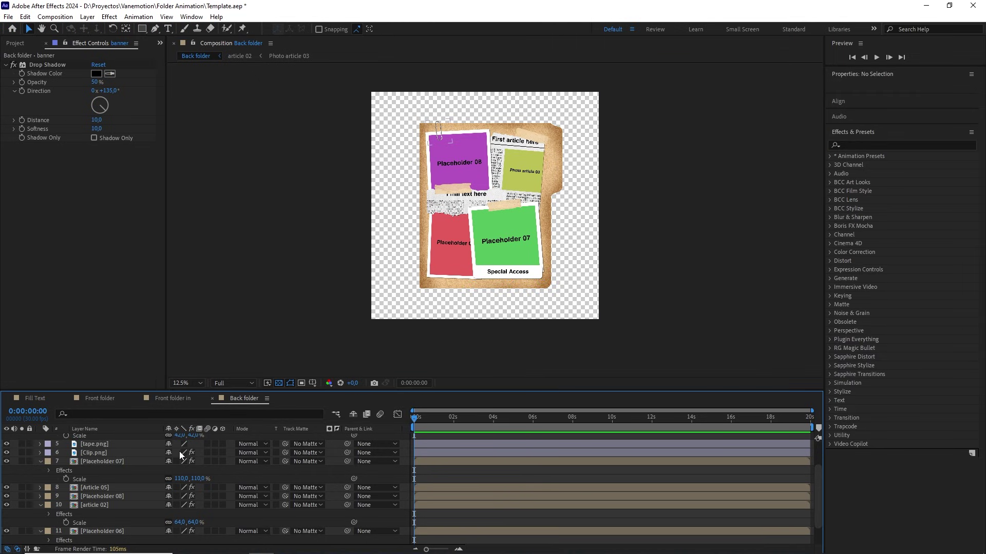
Step: Collapse the expanded properties of all layers in Back folder, deselect them and fit the whole composition in the viewer
key(ctrl+a)
click(40, 462)
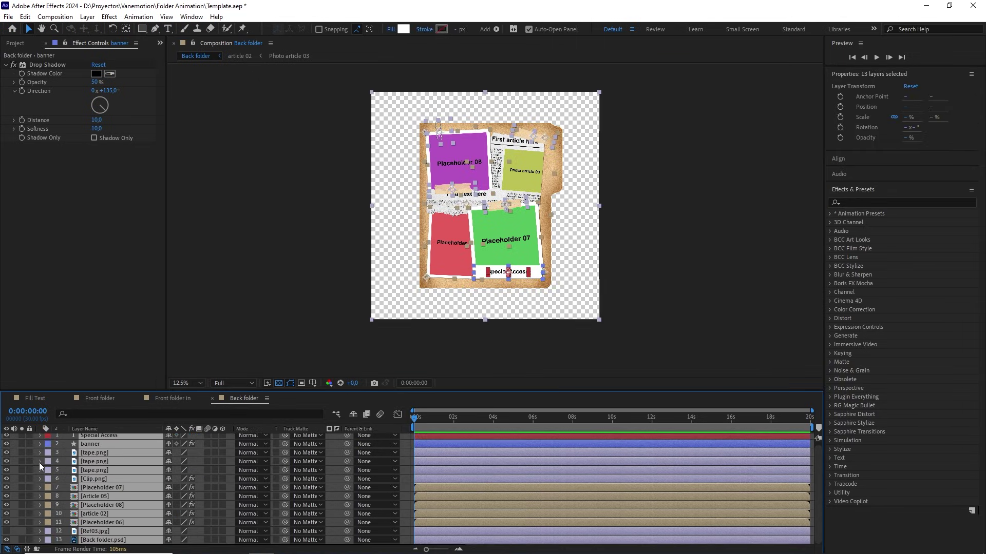
key(F2)
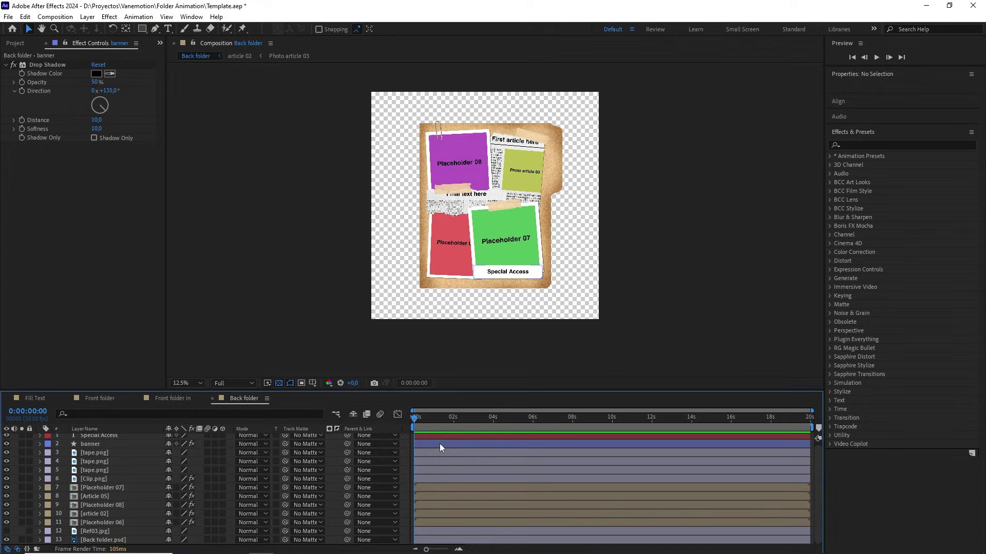
scroll(440, 443, up, 1)
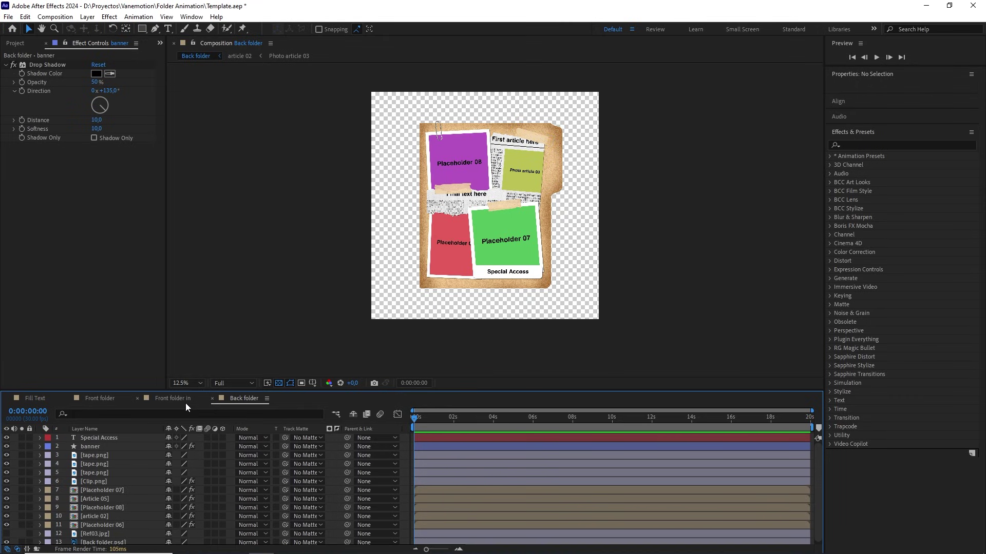
click(186, 383)
click(197, 206)
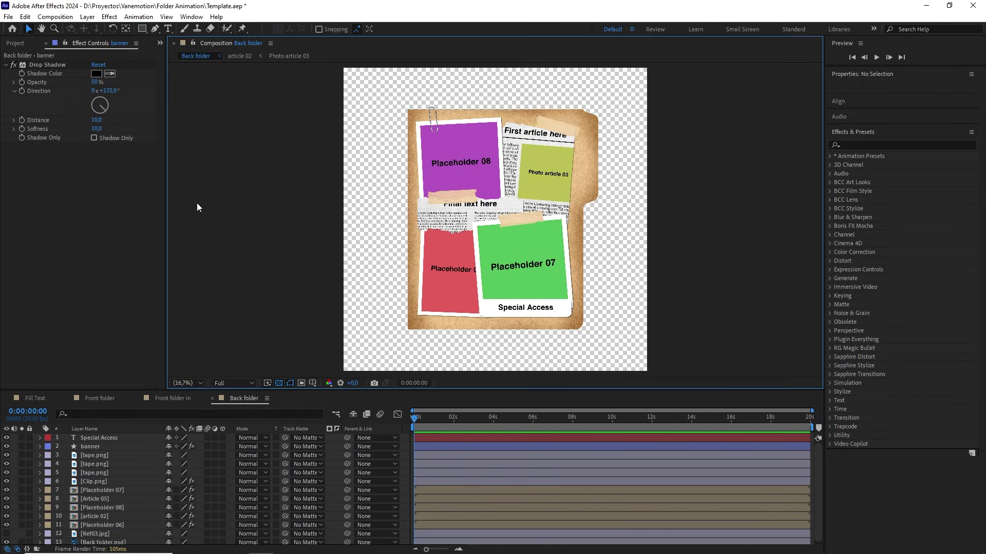
Step: Open the Front folder in composition, clear its layer selection and fit it in the viewer to review the layout
click(178, 401)
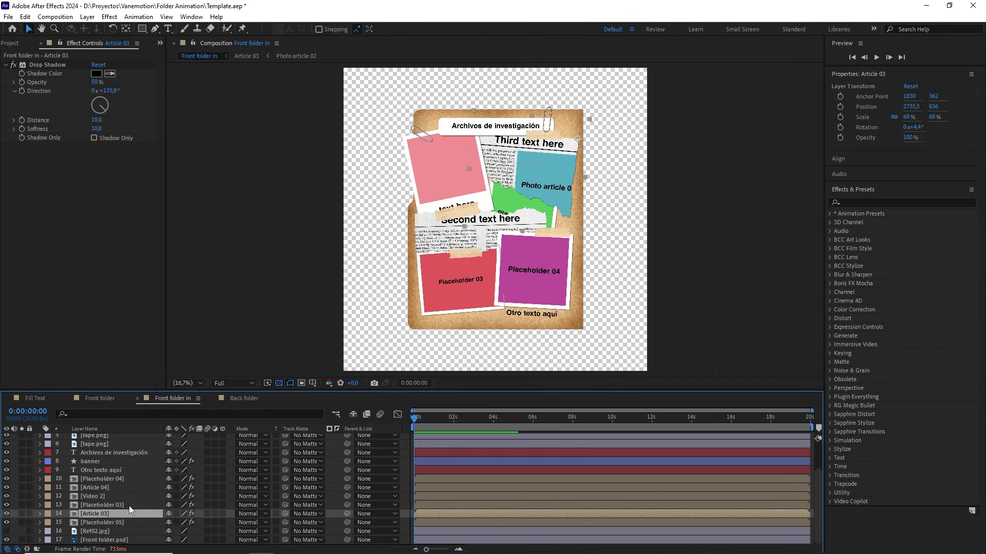
ctrl+click(117, 515)
click(186, 385)
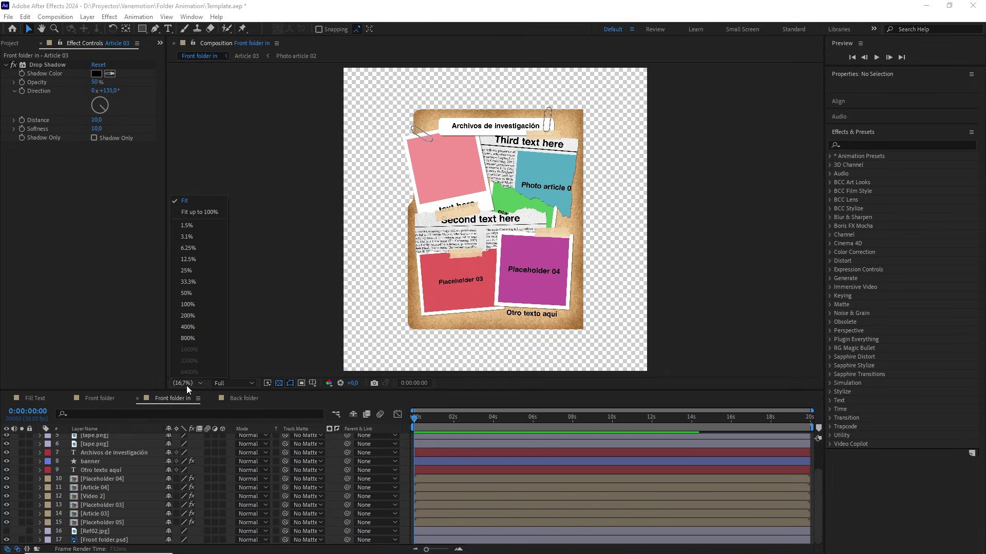
click(202, 205)
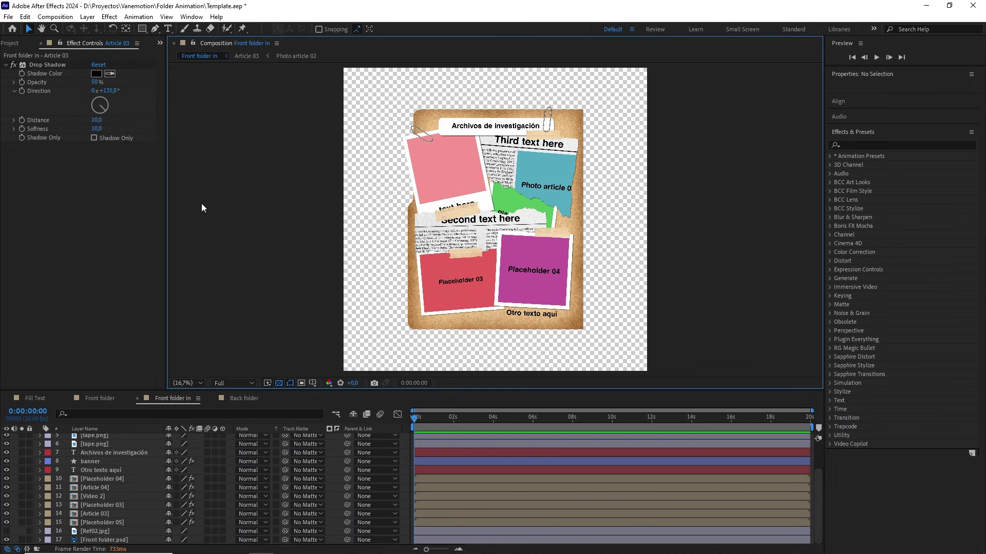
Step: Open the Front folder composition and clear its selection to review the layout
click(104, 399)
ctrl+click(101, 489)
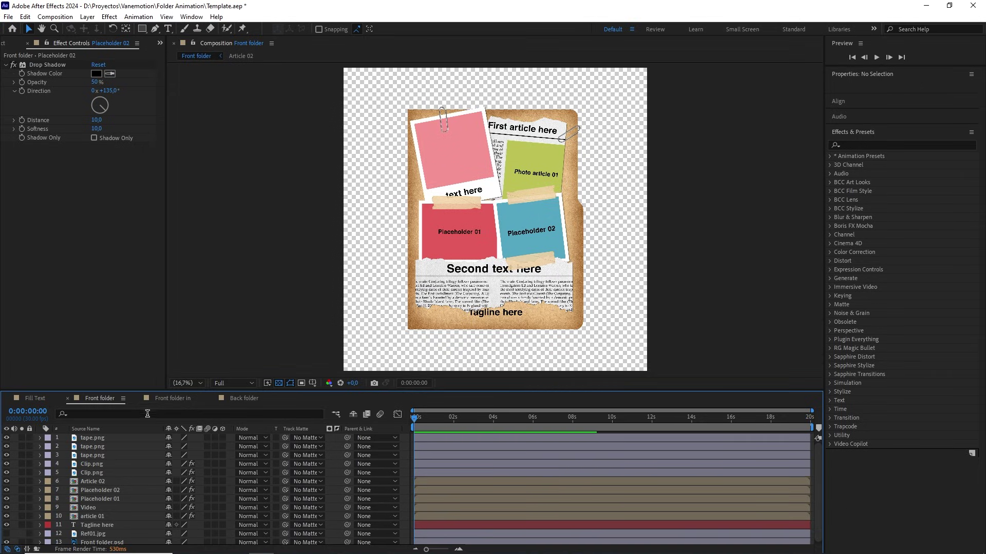
click(190, 382)
click(190, 204)
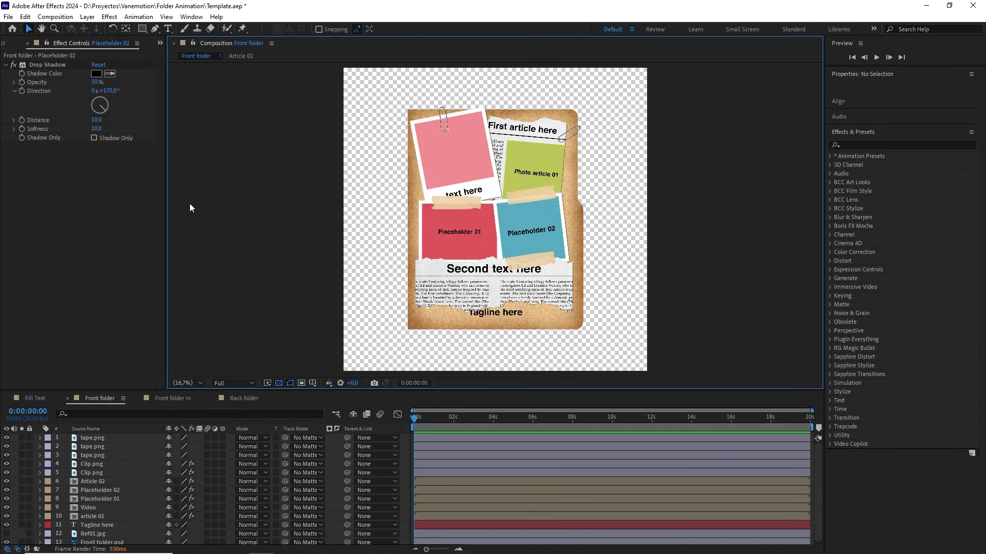
Step: Move the loose Photo article 02 composition into the Photos articles project folder
click(5, 45)
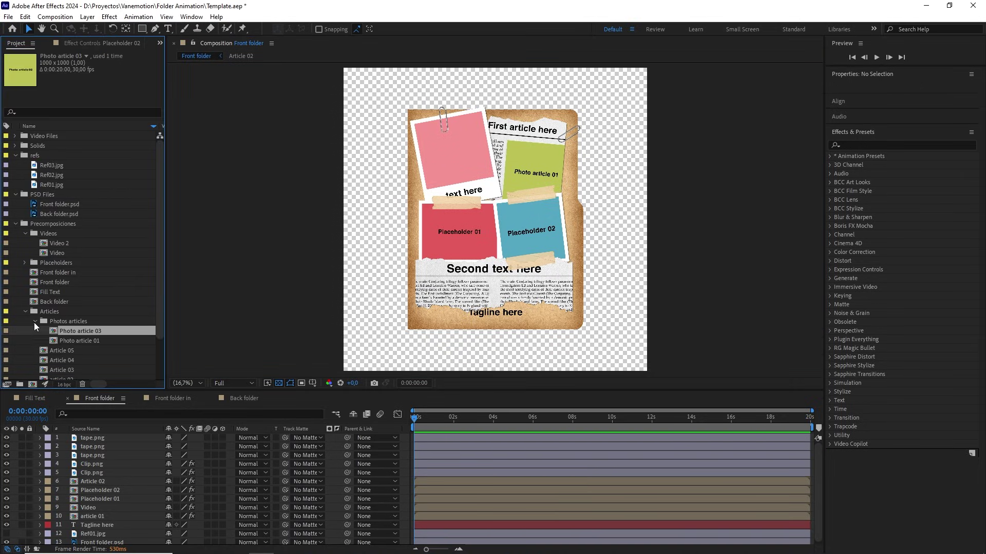
scroll(33, 321, down, 2)
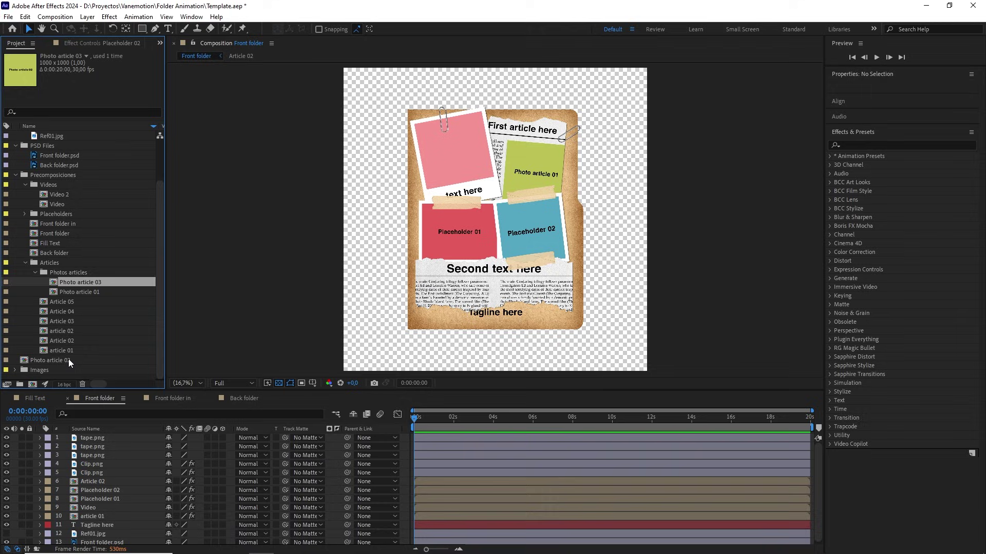
drag(69, 358, 79, 272)
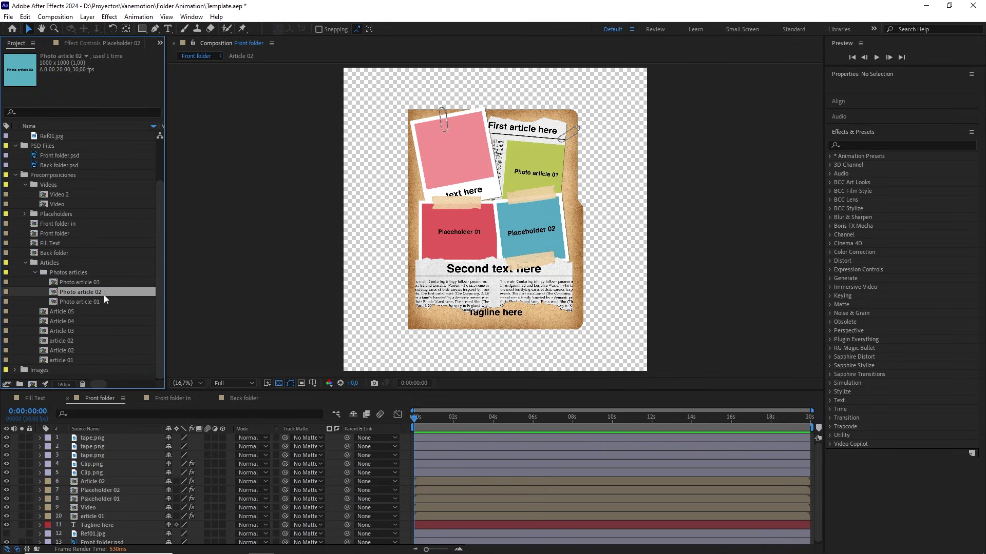
Step: Collapse all expanded project folders, clear the selection and save the project
click(35, 273)
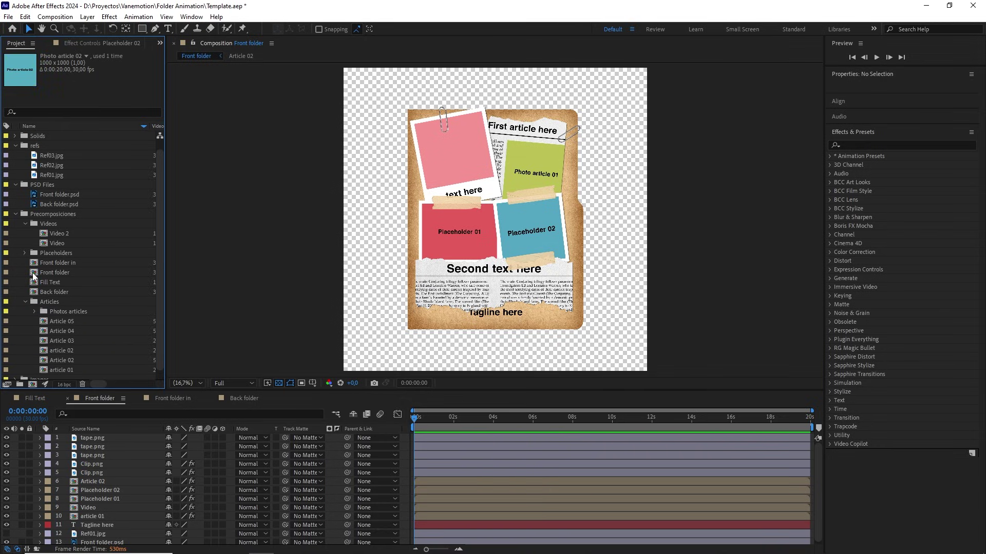
click(23, 302)
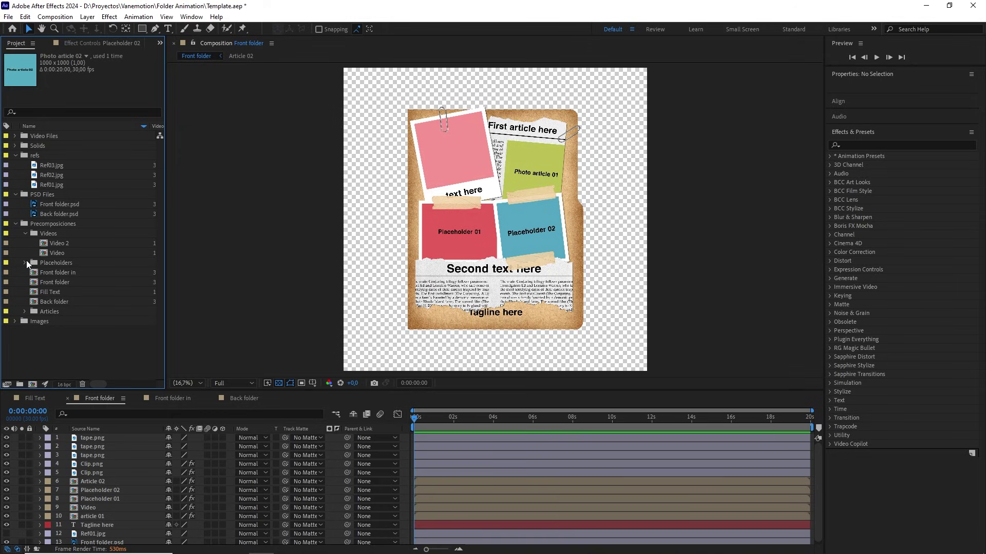
click(25, 234)
click(15, 223)
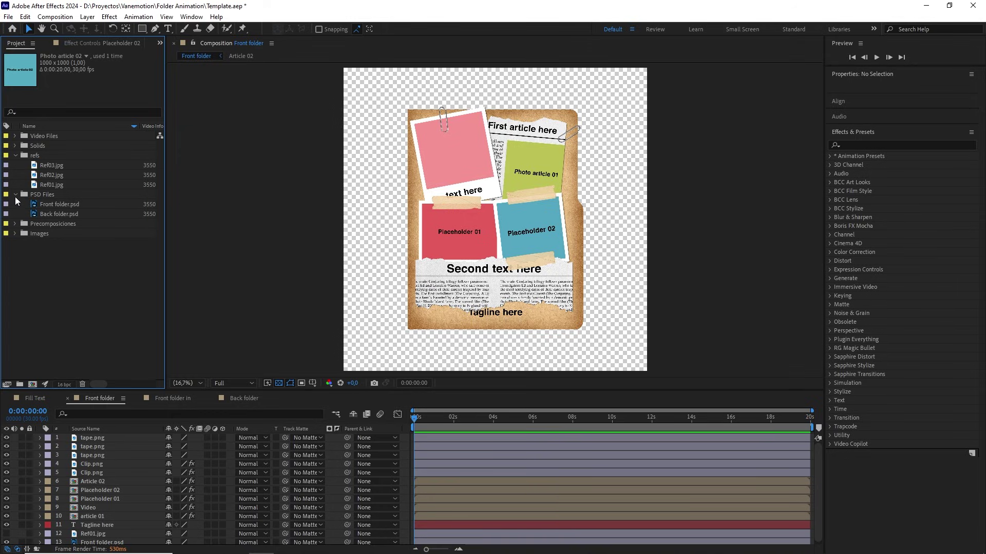
click(16, 195)
click(15, 155)
click(118, 300)
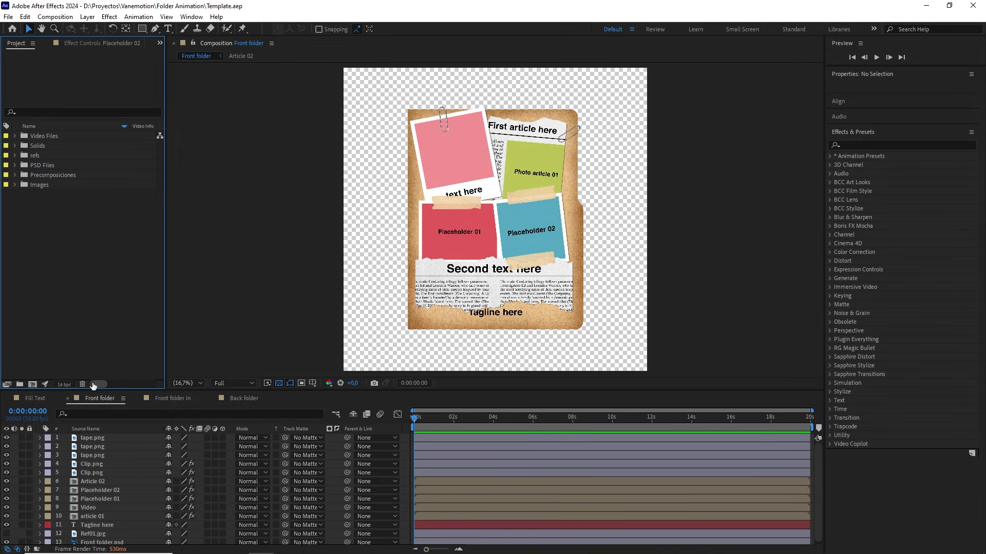
Step: Review the Front folder in and Back folder compositions, examining the Special Access banner up close and fitting the view again
click(182, 399)
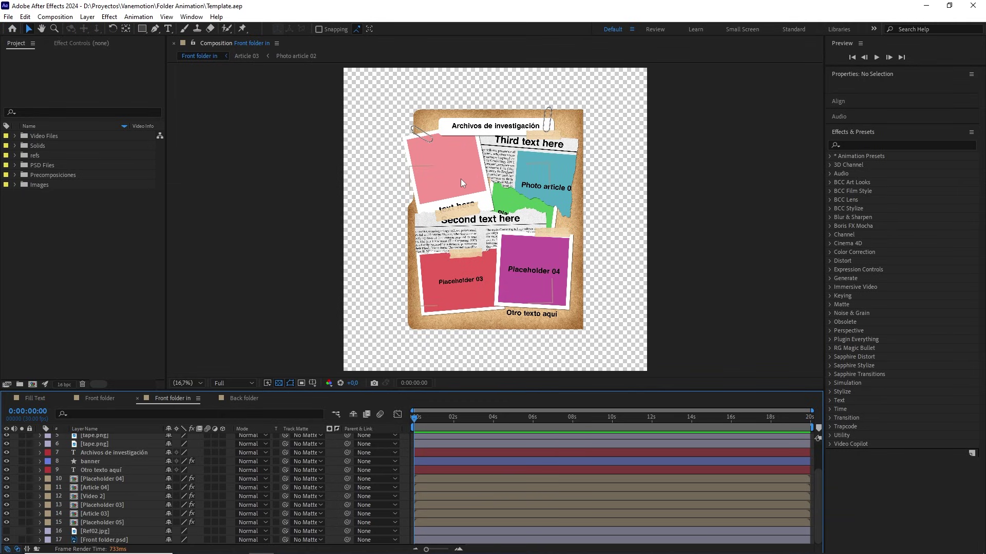
click(255, 399)
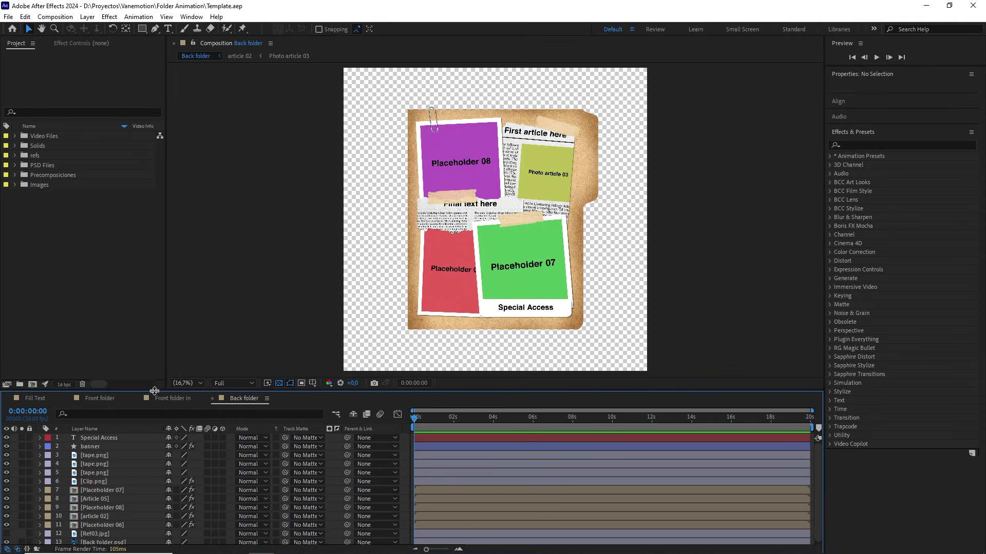
scroll(554, 308, up, 2)
drag(550, 325, 525, 230)
scroll(547, 212, down, 2)
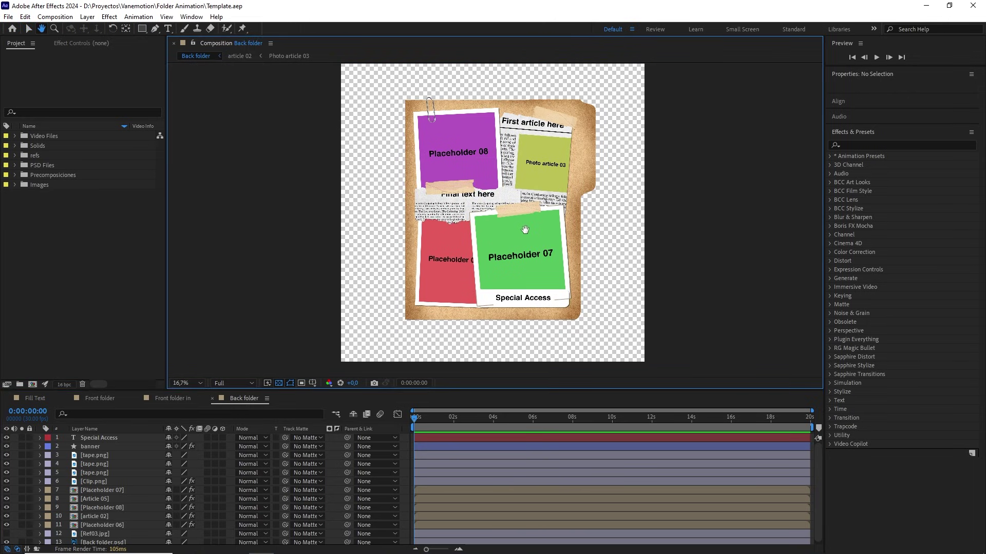
click(200, 383)
click(203, 201)
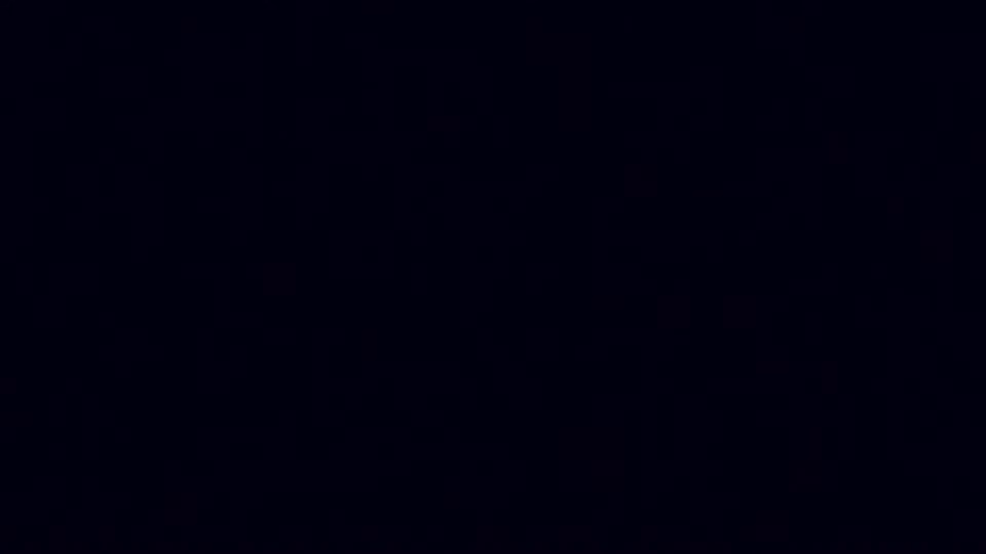
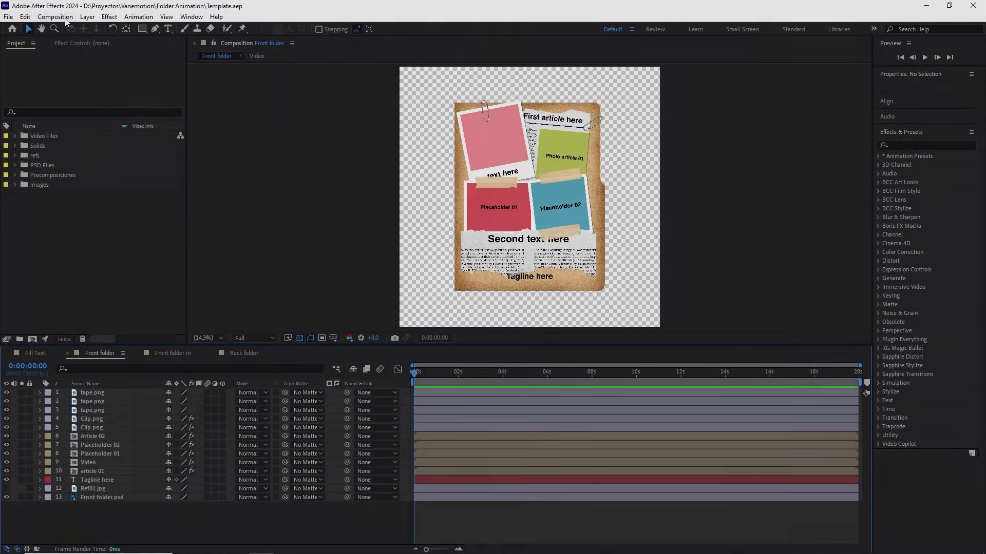
Step: Create a composition named "camera sequence" at 1920 x 1080, 30 fps, lasting 20 seconds
click(55, 16)
click(154, 41)
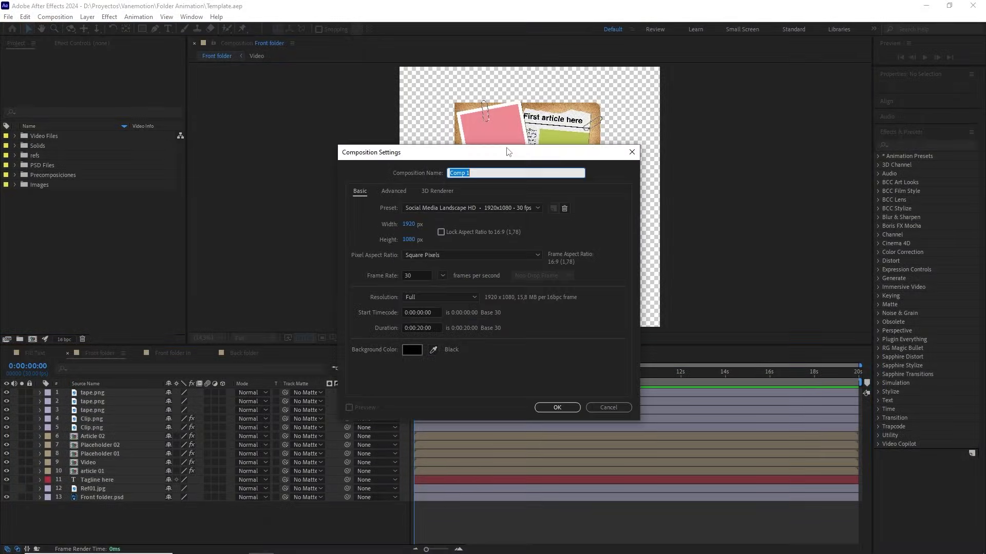
text(camera sequence)
click(408, 225)
click(409, 239)
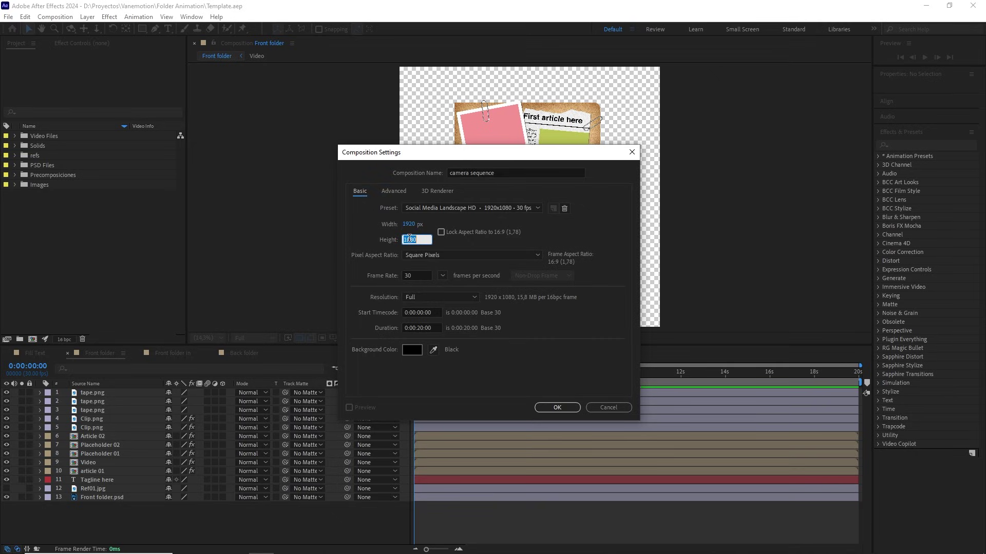
click(420, 276)
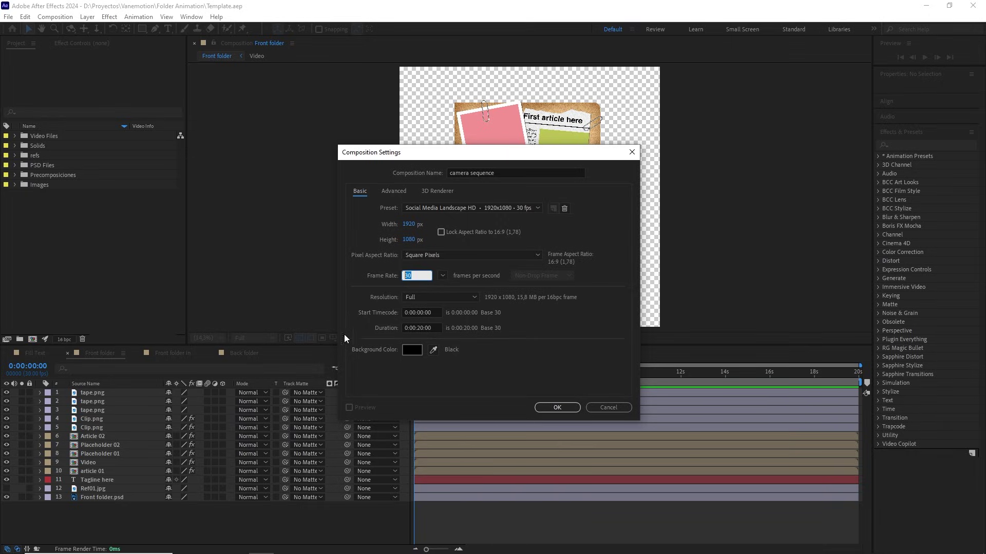
click(436, 328)
click(556, 407)
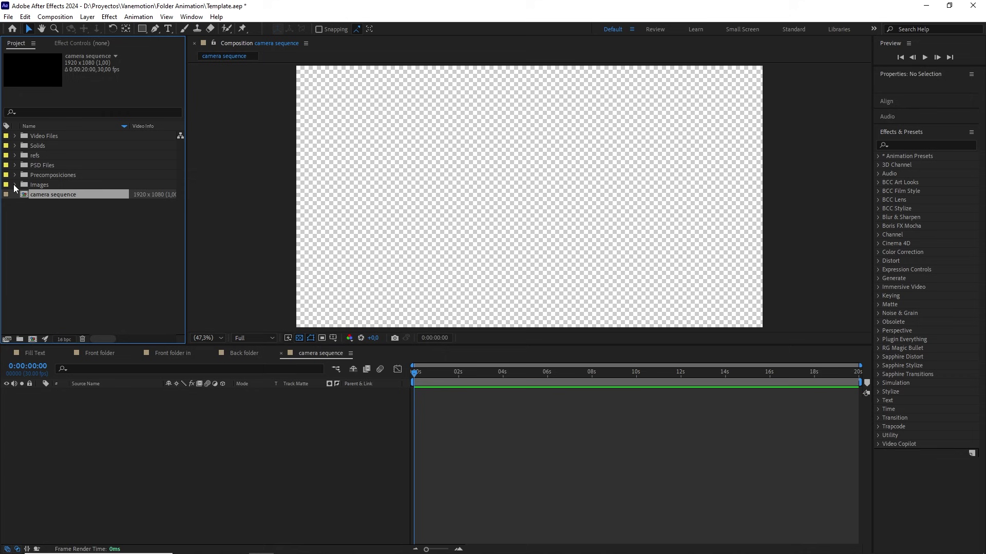
Step: Add Wooden texture 02.jpg from the JPG Files folder to camera sequence and set its scale to 40%
click(15, 184)
click(24, 205)
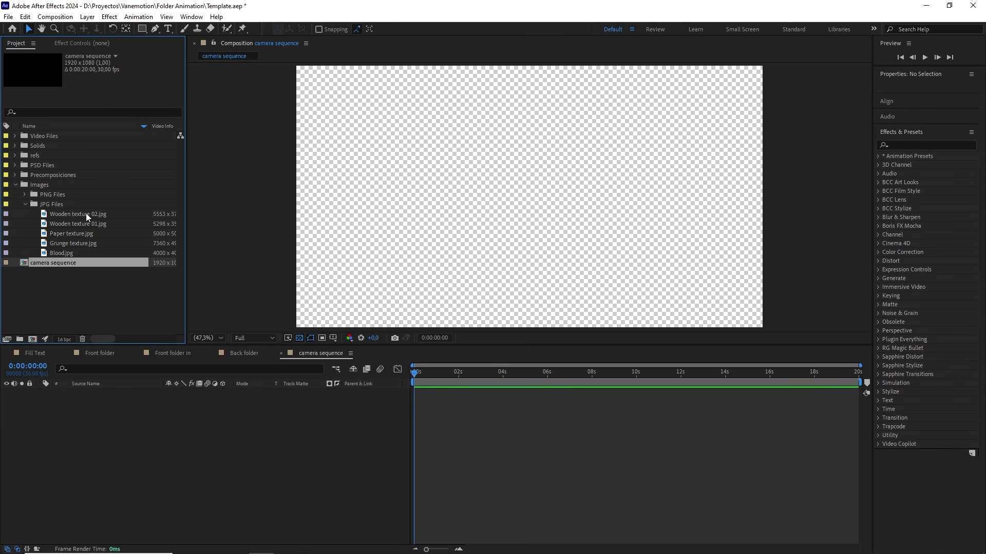
drag(86, 213, 159, 430)
key(s)
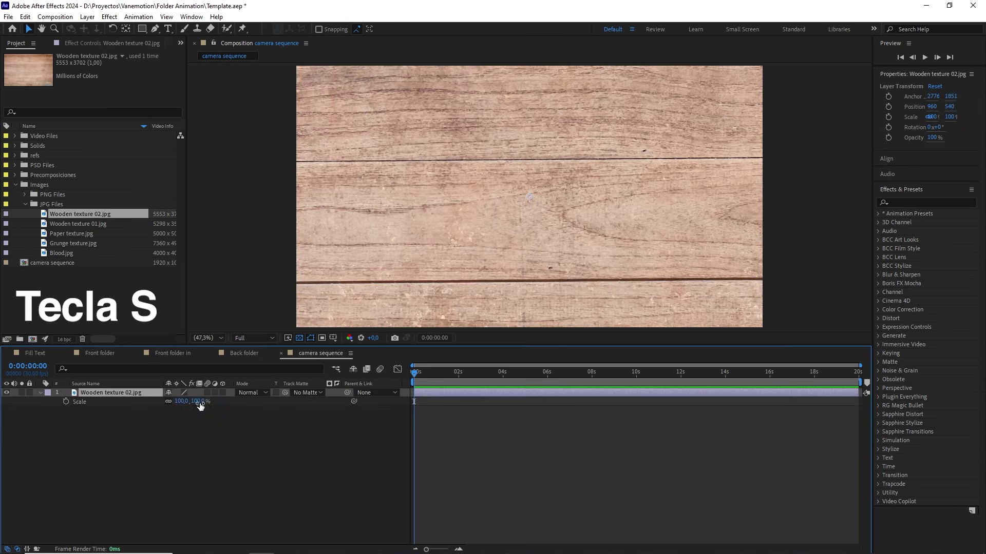
drag(200, 404, 167, 403)
click(191, 401)
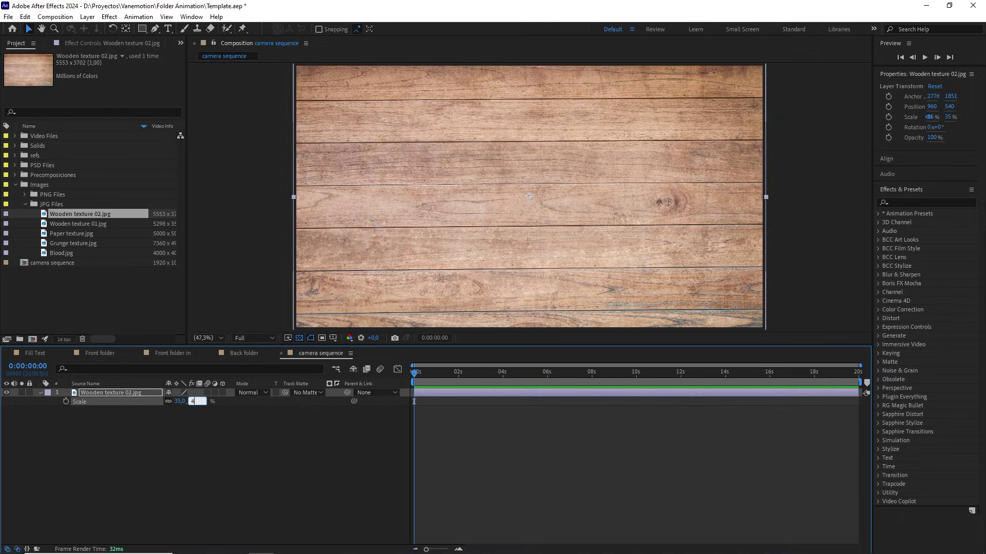
click(184, 445)
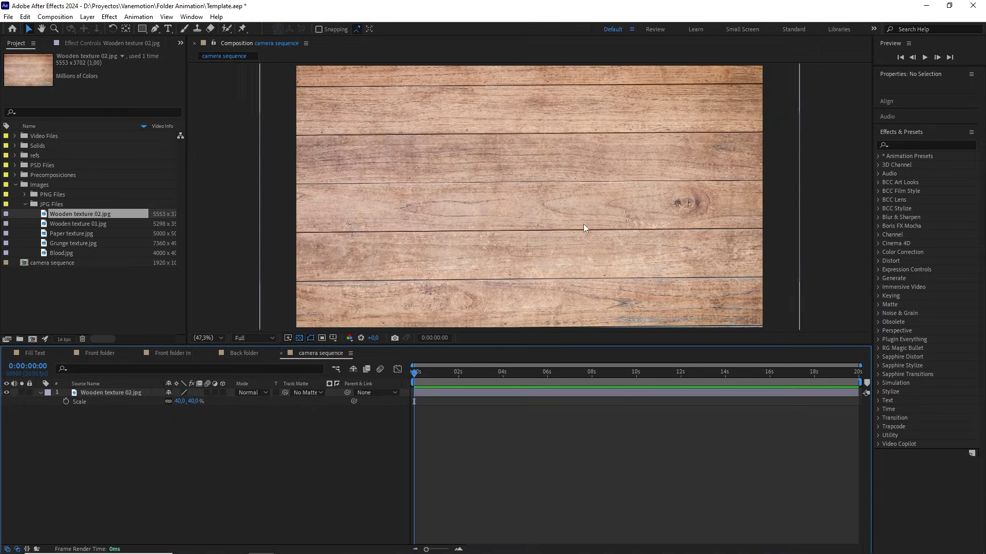
Step: Turn the Wooden texture 02.jpg layer into a 3D layer
scroll(583, 223, down, 2)
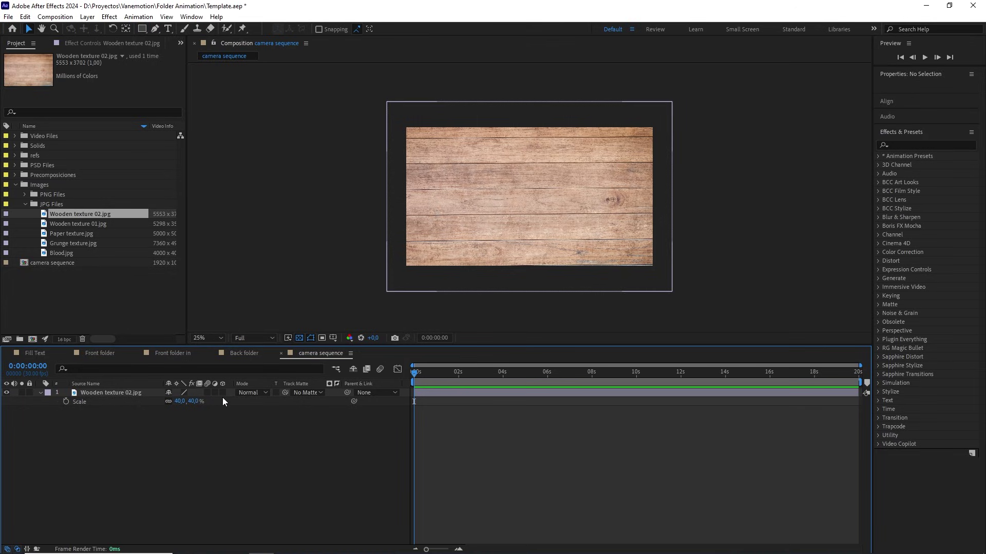
key(F4)
key(F4)
click(222, 392)
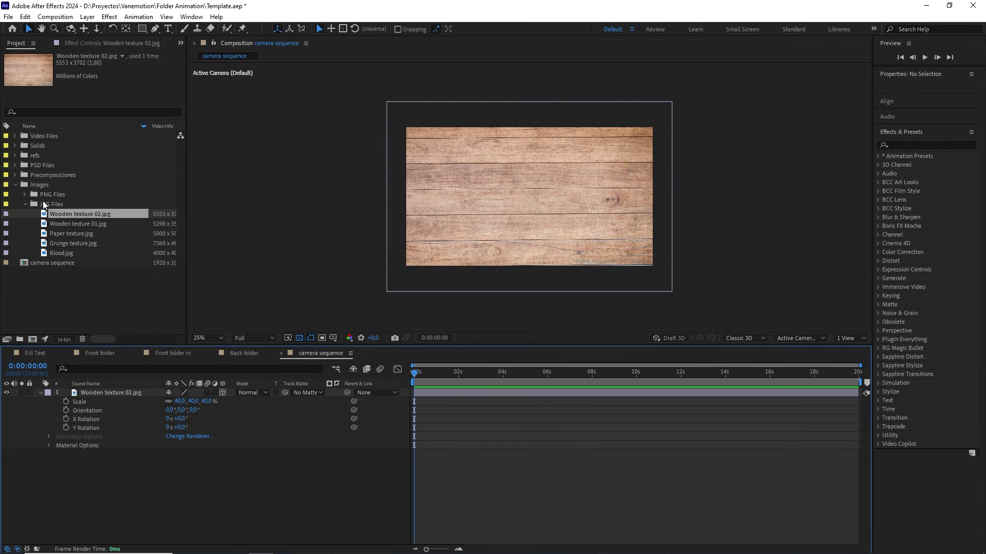
Step: Place the Front folder composition above the wooden texture as a 3D layer scaled to 20%
click(15, 175)
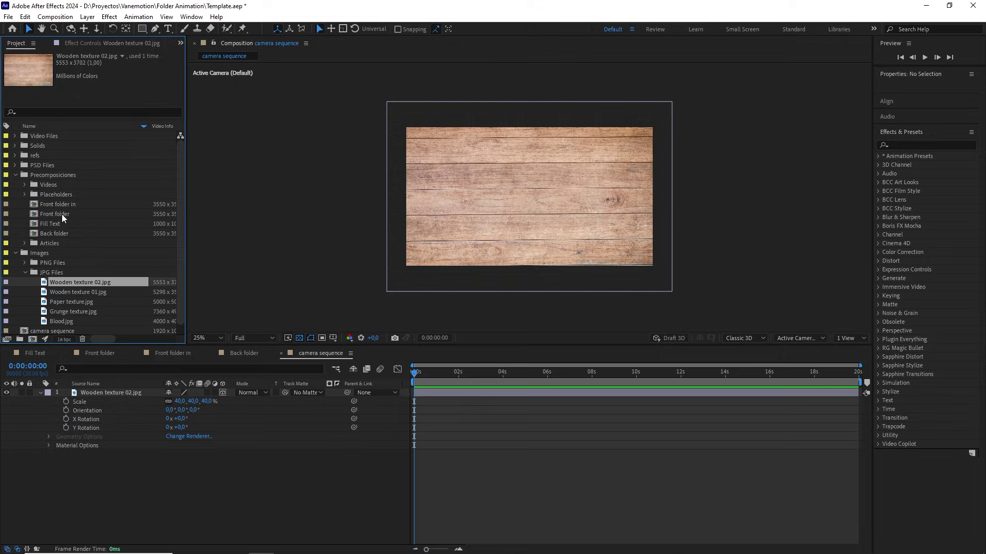
drag(61, 214, 95, 390)
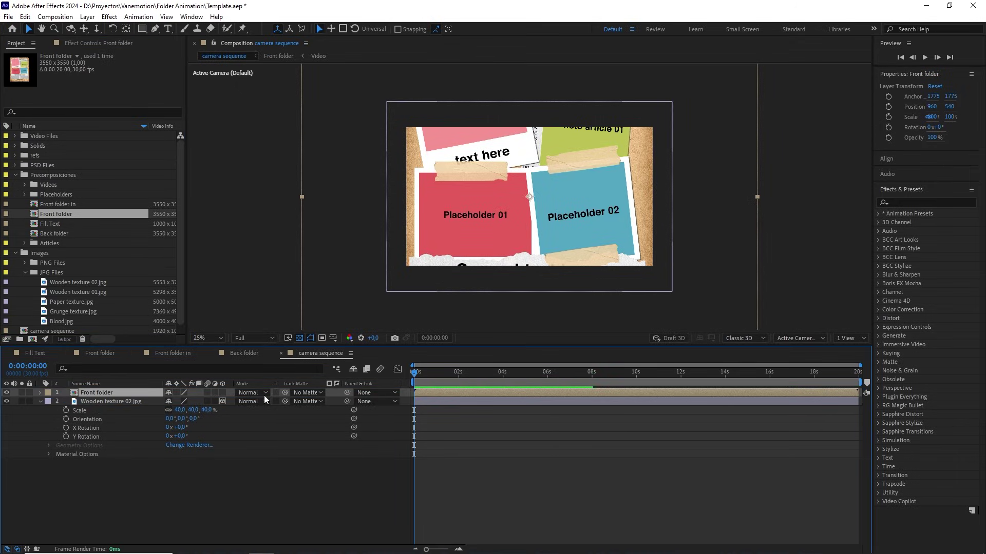
click(222, 393)
key(s)
click(214, 403)
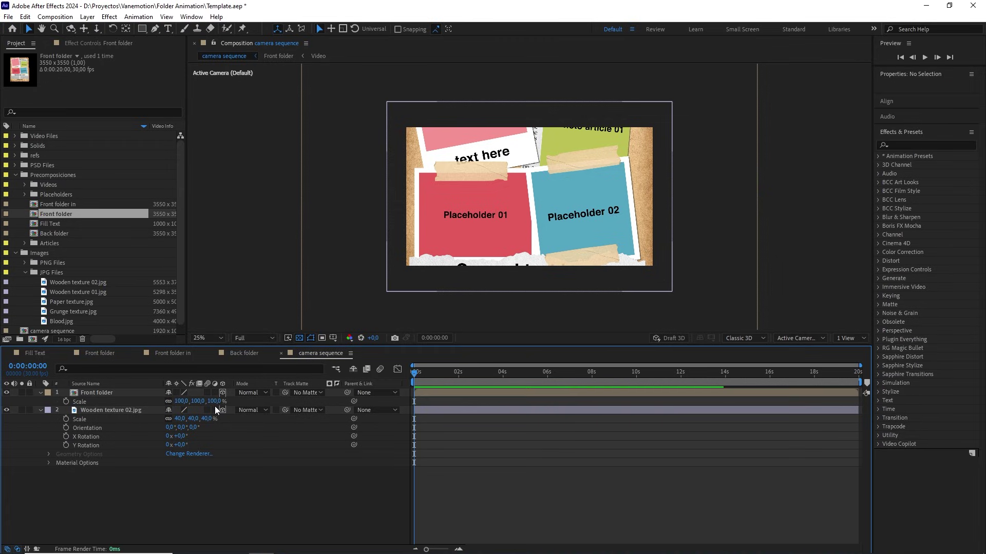
key(Return)
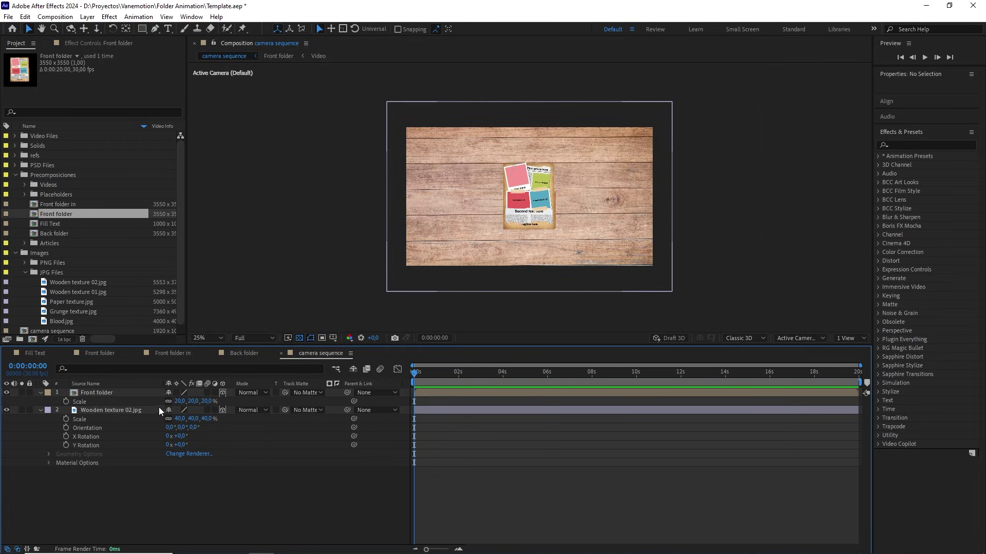
Step: Hide the wooden texture layer and turn off the transparency grid to isolate Front folder on black
click(108, 411)
click(6, 410)
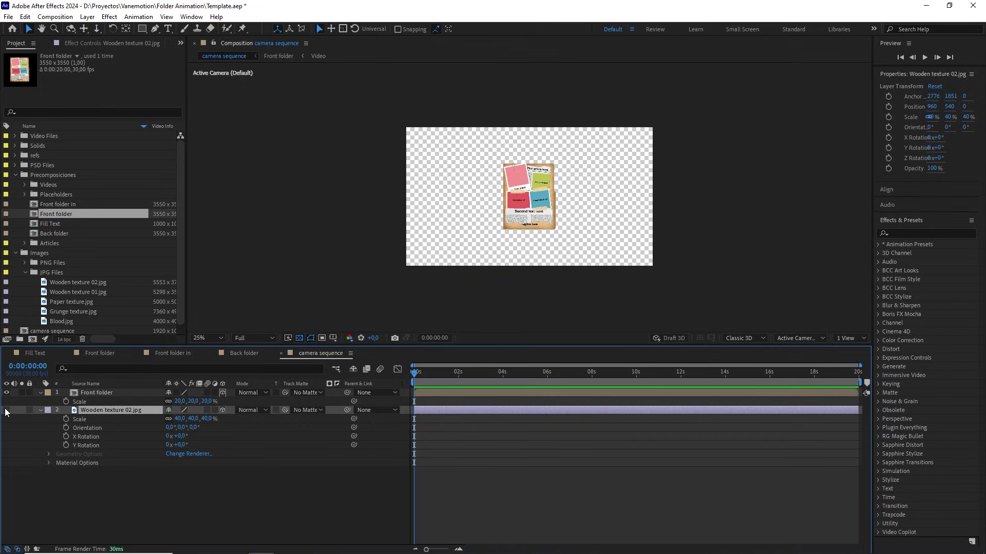
click(110, 392)
key(slash)
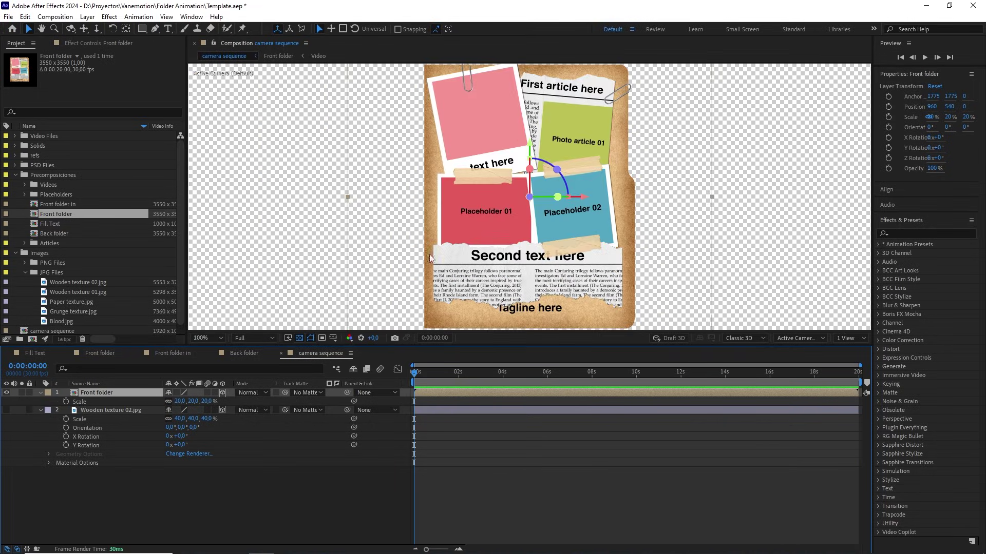
click(299, 338)
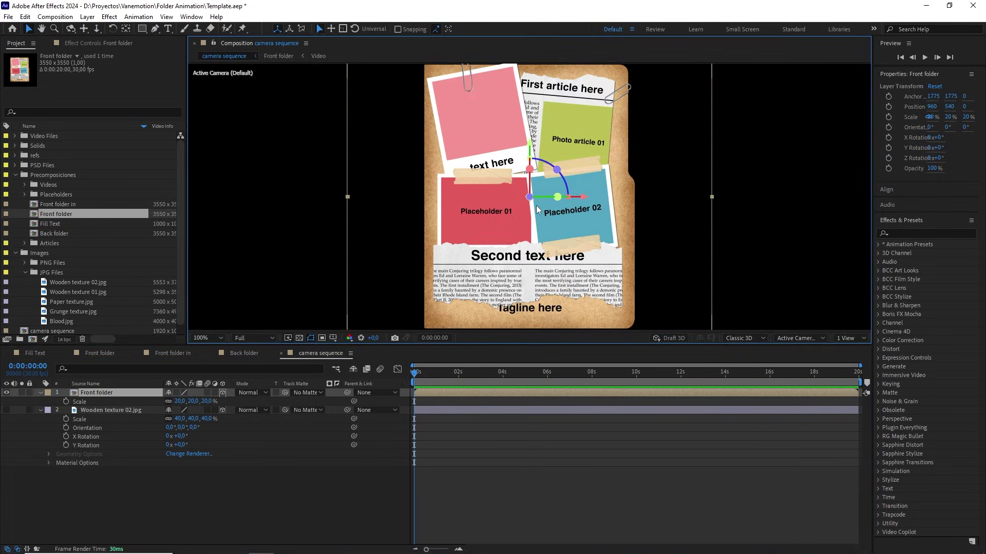
Step: Use the Pan Behind tool to move the Front folder layer's anchor point horizontally toward the folder's left edge, to X 825
key(period)
drag(474, 217, 522, 216)
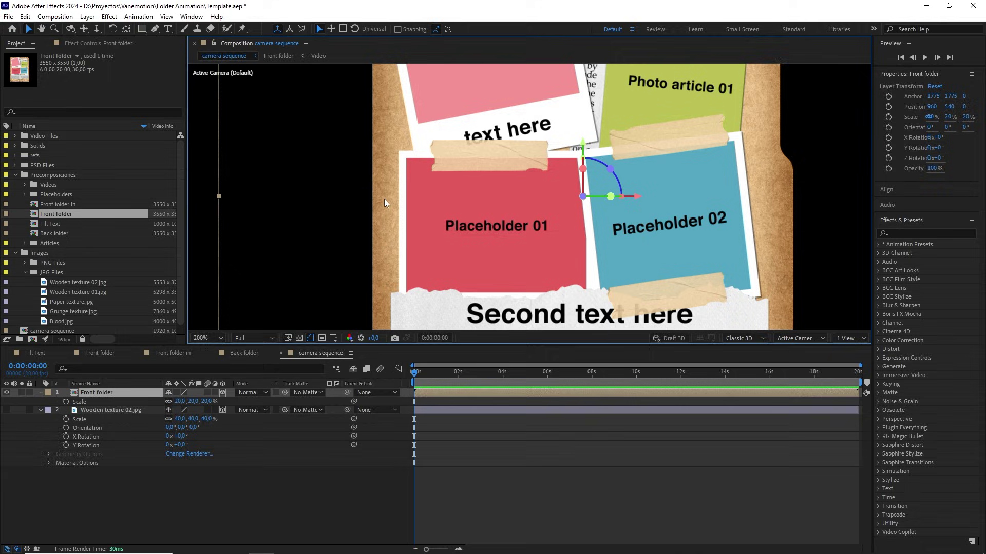
click(126, 28)
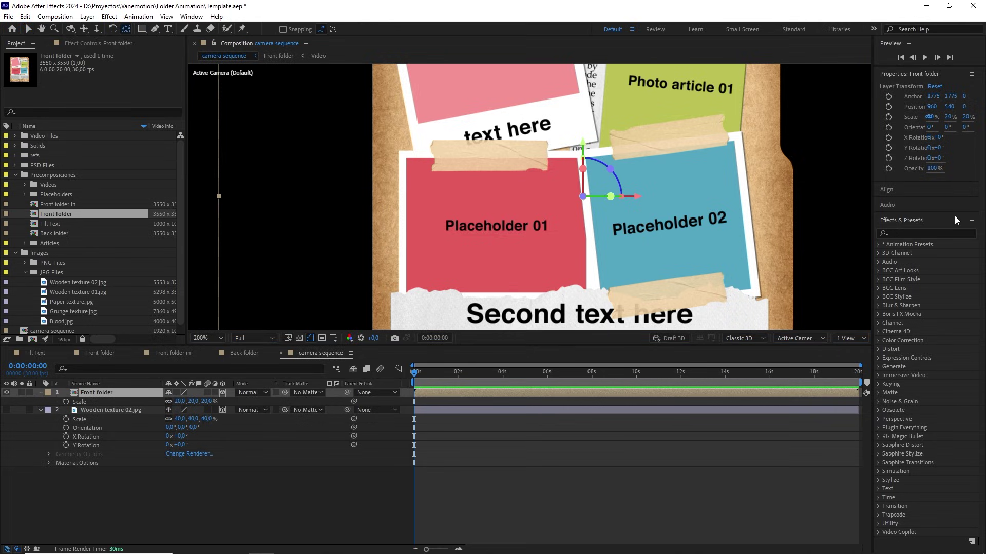
drag(636, 196, 443, 195)
Step: Refine the Front folder layer's anchor point so it sits precisely on the folder's left edge, at X 755
key(period)
key(period)
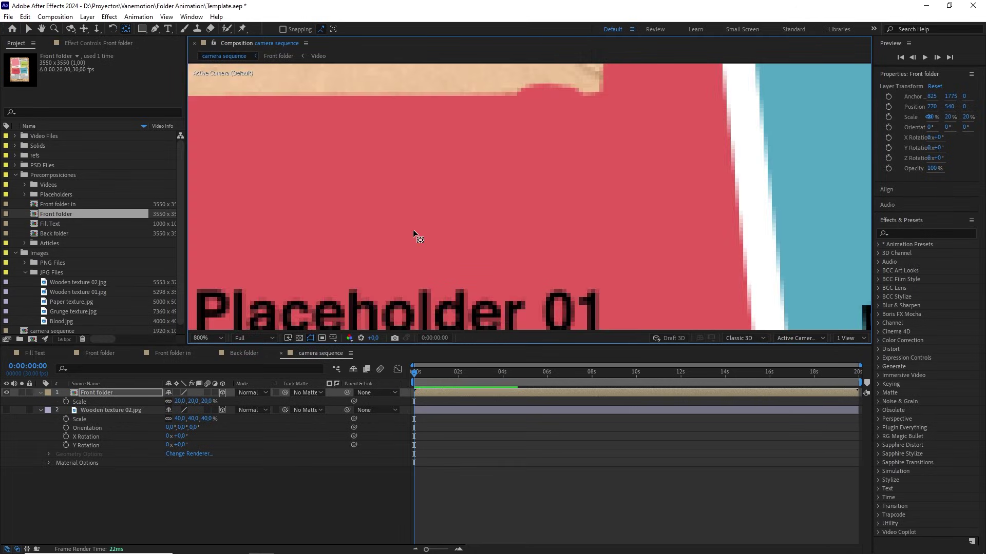
key(period)
key(h)
drag(638, 194, 854, 158)
drag(460, 180, 795, 180)
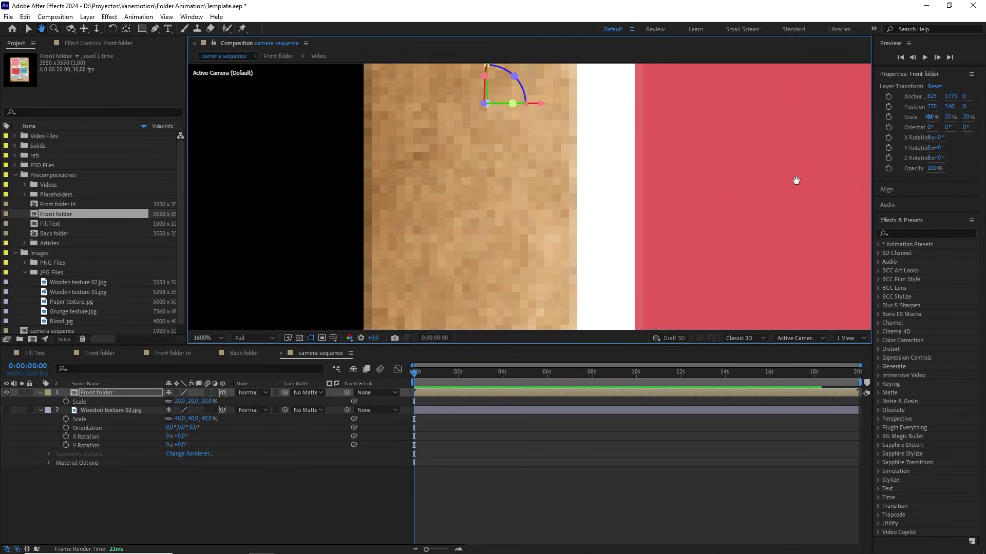
drag(468, 198, 546, 288)
key(v)
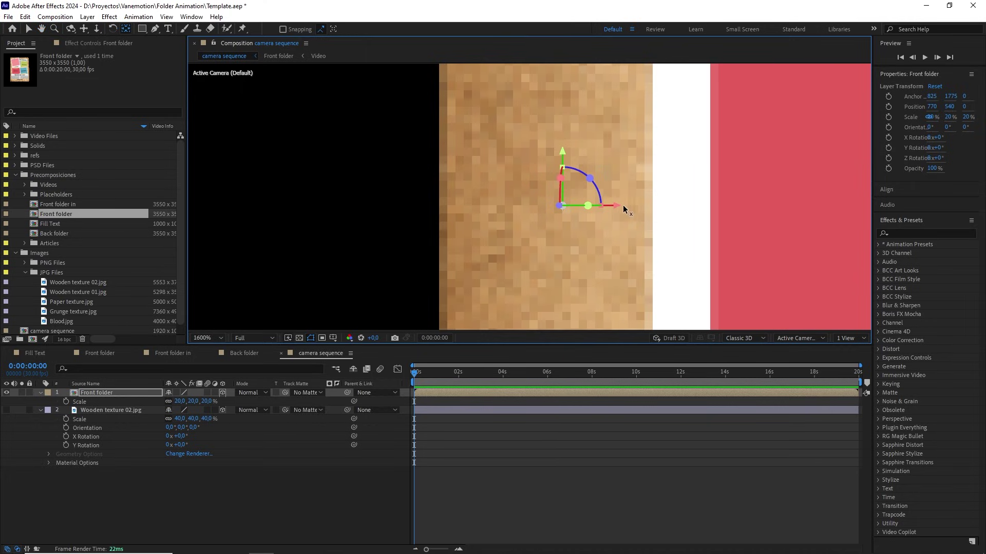
drag(624, 208, 457, 224)
key(w)
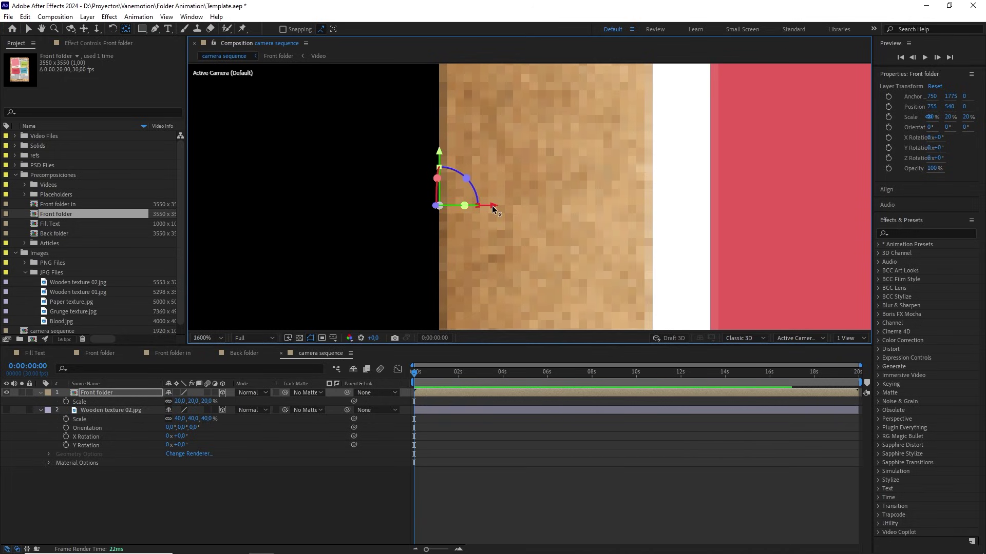
key(ctrl+z)
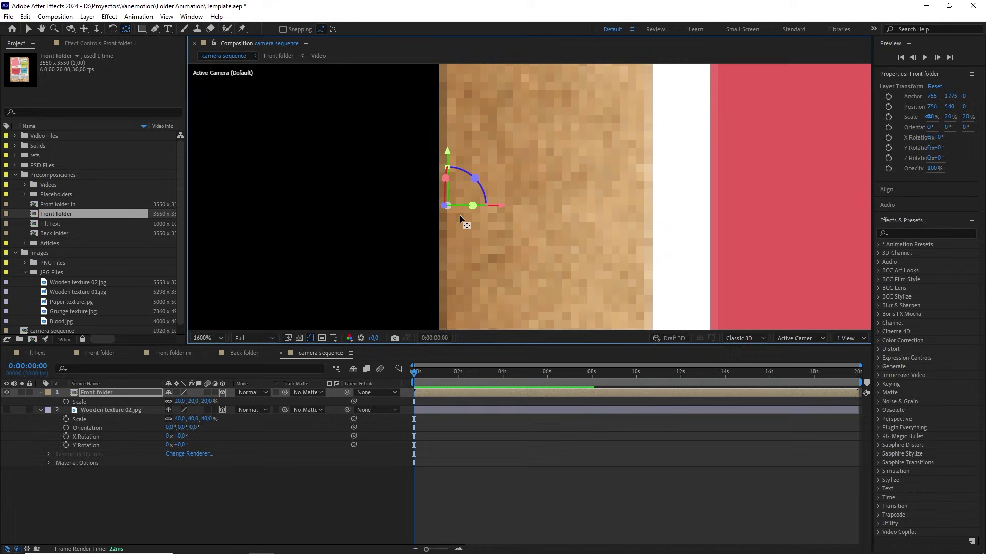
scroll(545, 257, down, 6)
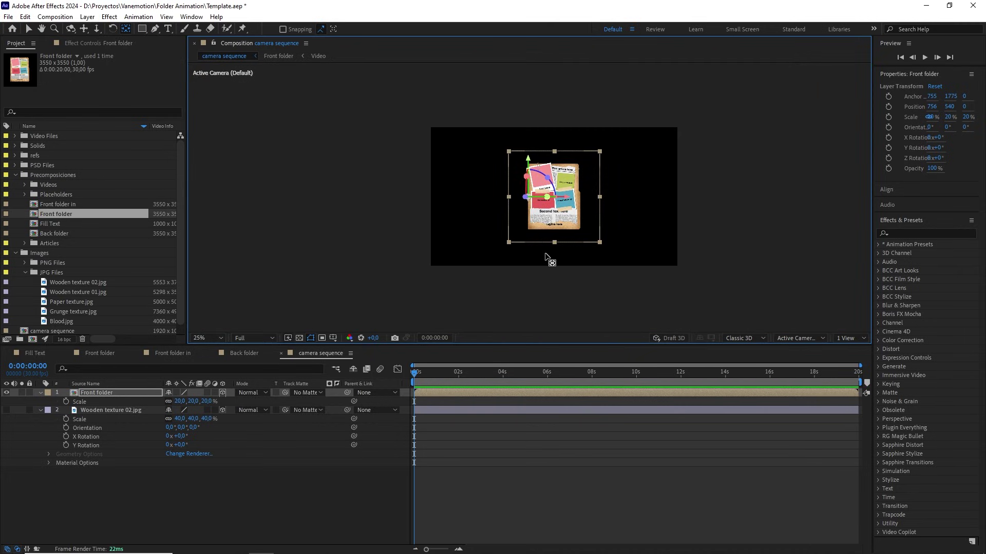
drag(546, 257, 530, 249)
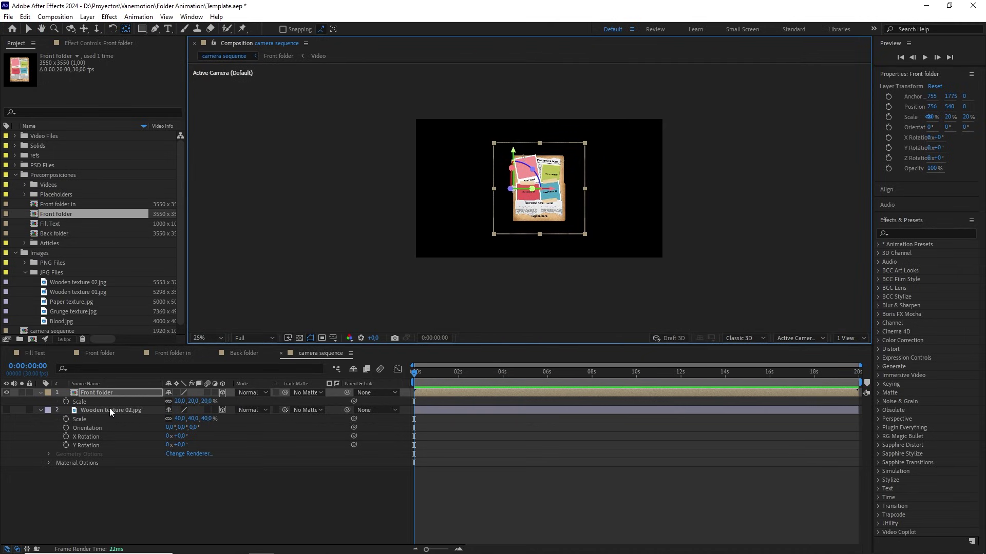
Step: Show the Wooden texture 02.jpg layer again and lower its opacity to 18%
click(110, 409)
click(7, 410)
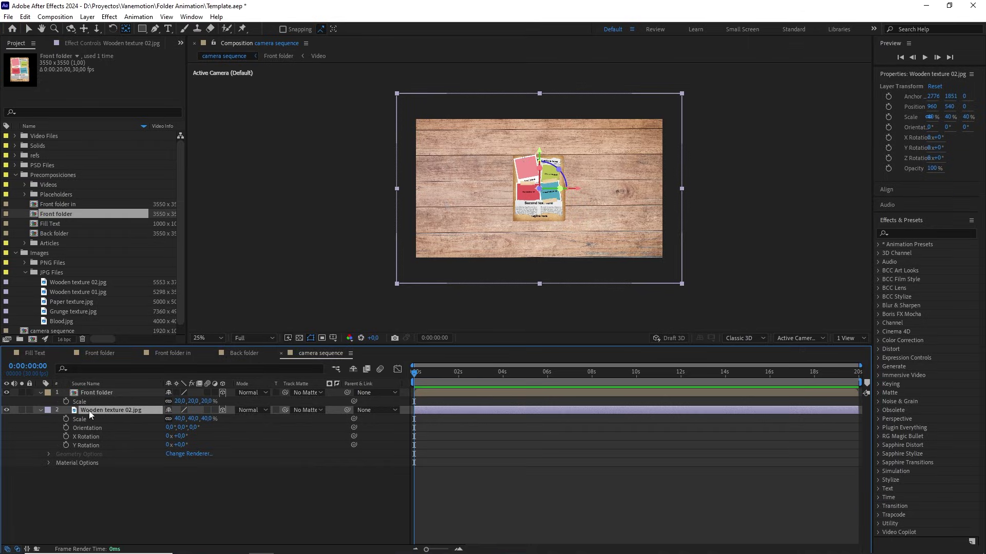
key(t)
drag(168, 419, 129, 422)
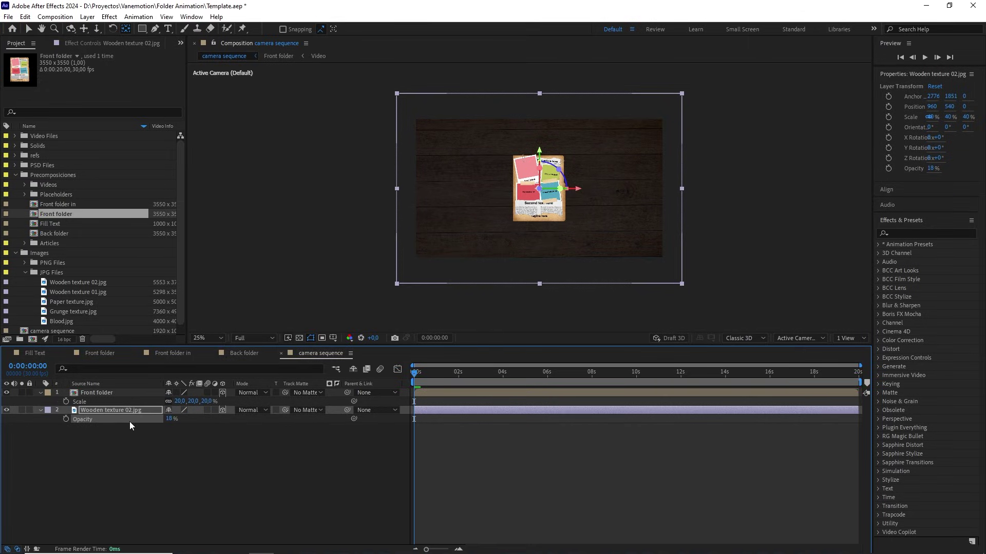
click(221, 443)
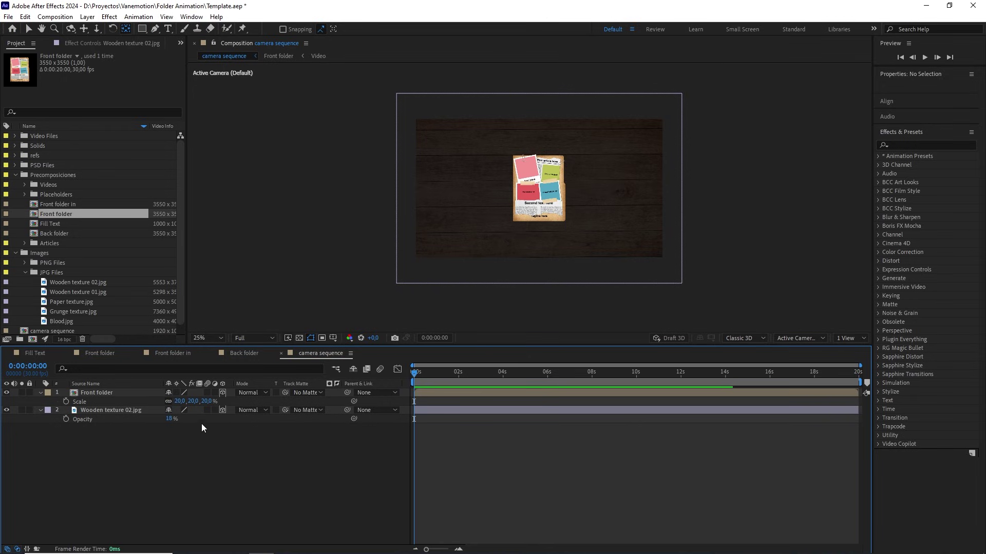
scroll(590, 195, up, 2)
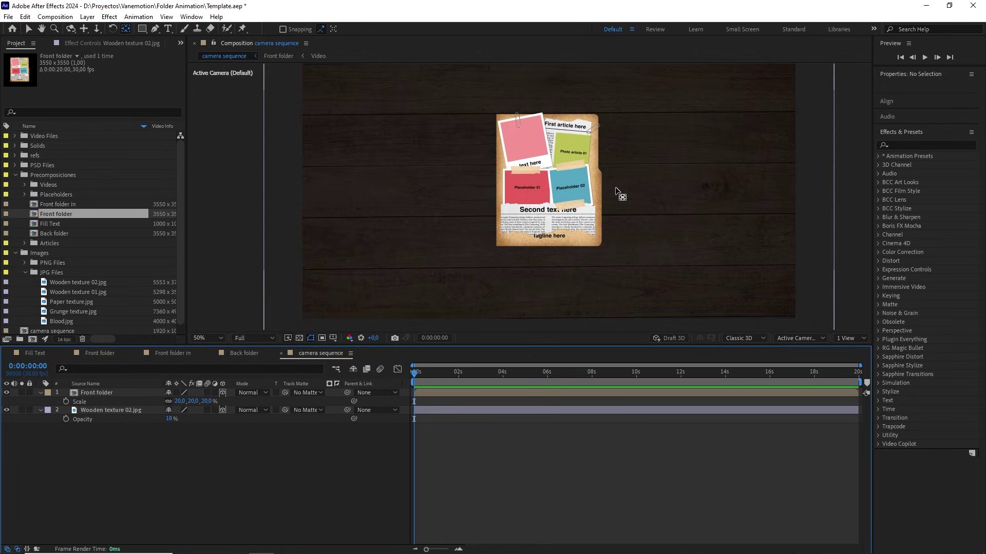
scroll(616, 191, down, 2)
Step: Add a one-node camera named Camera 1 with the 50mm preset to the camera sequence
right_click(216, 466)
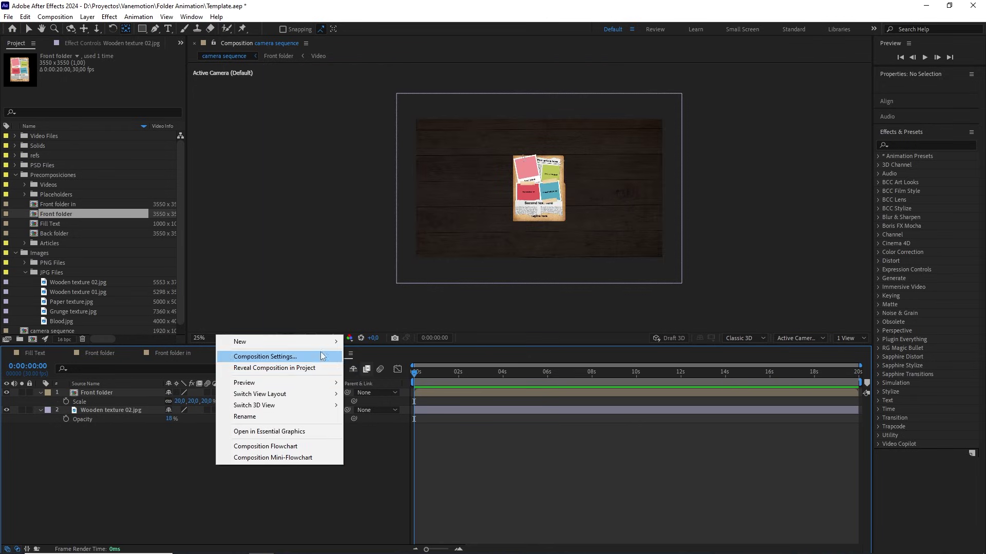
mouse_move(324, 343)
click(370, 390)
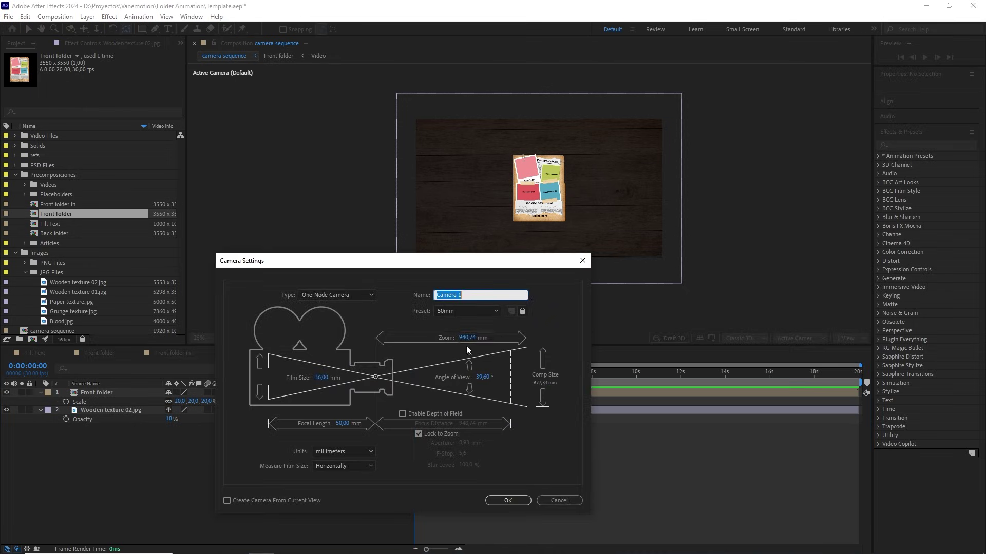
click(474, 310)
click(457, 392)
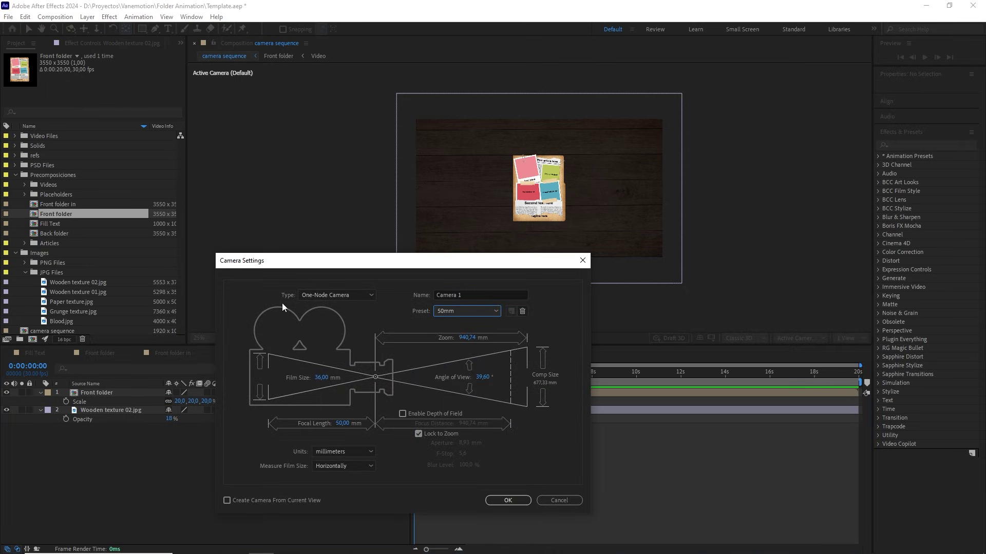
click(508, 501)
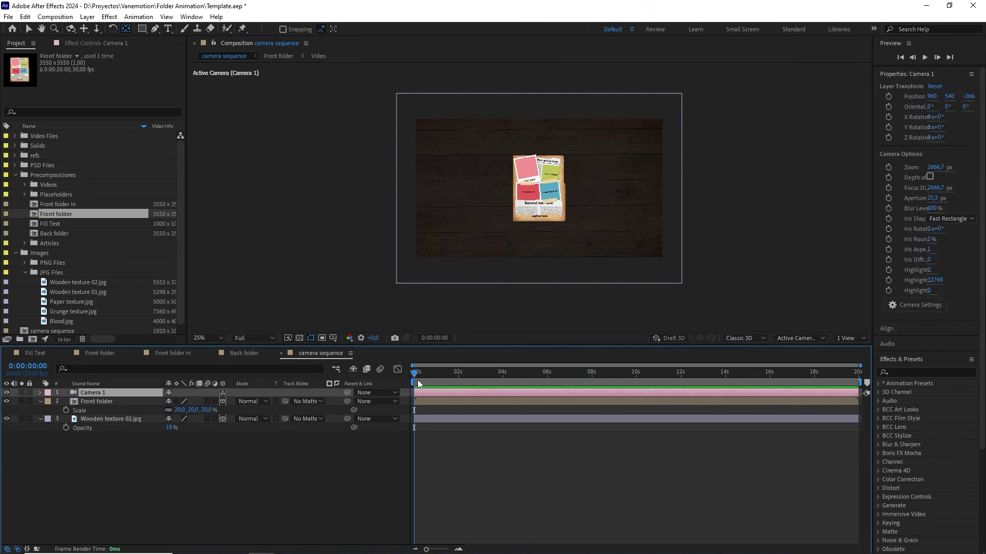
Step: Keyframe Camera 1's Position and Z Rotation at 0:00:00:00, setting the Z Rotation to 25°
key(p)
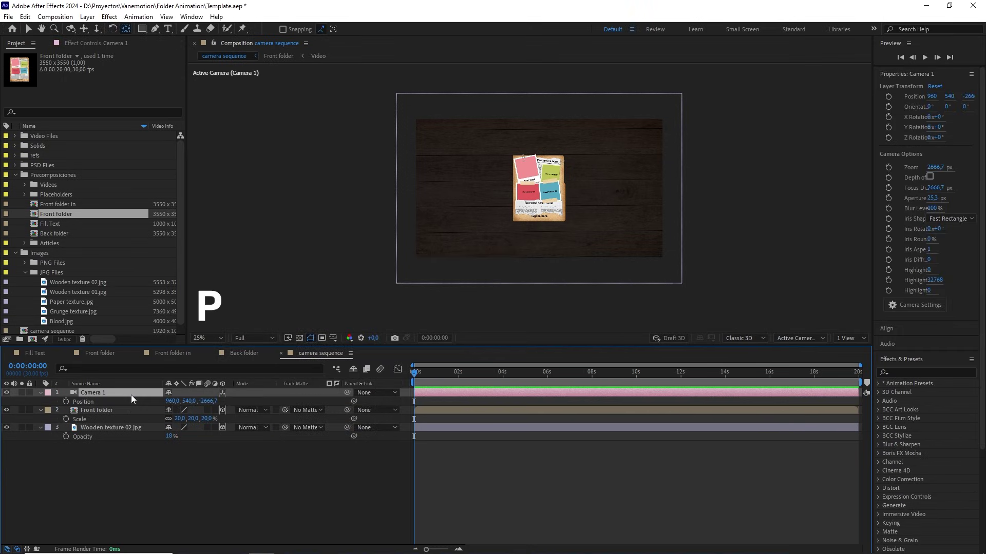
key(shift+r)
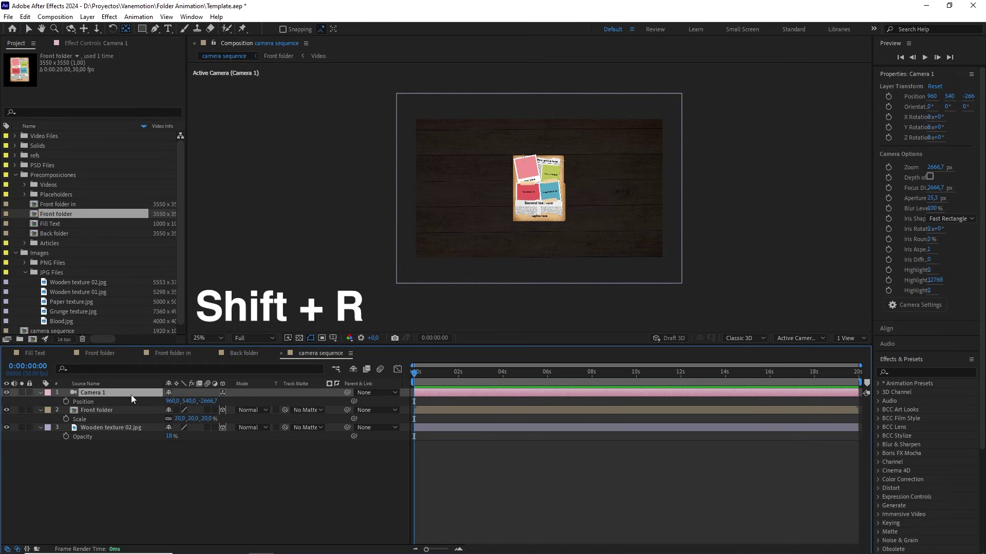
key(shift+r)
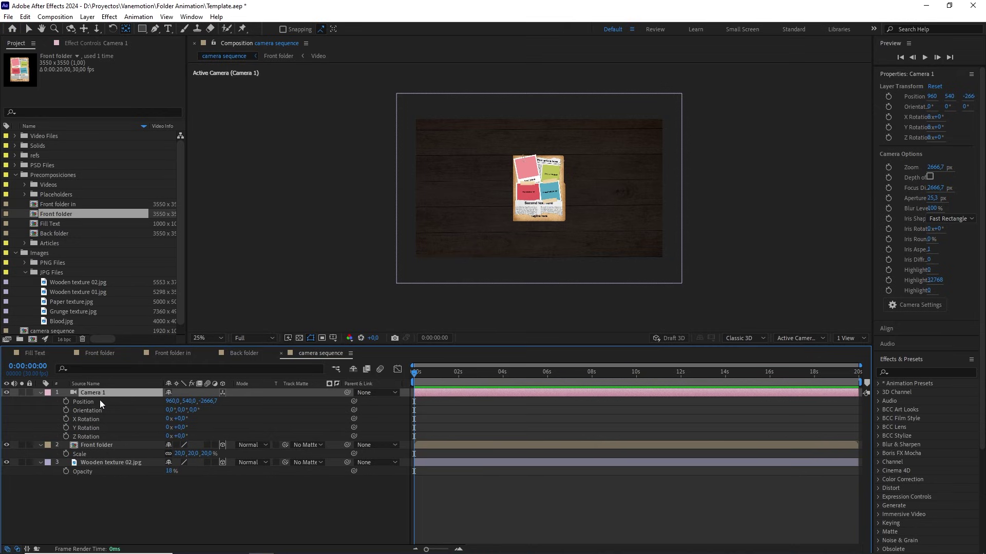
click(66, 402)
click(66, 436)
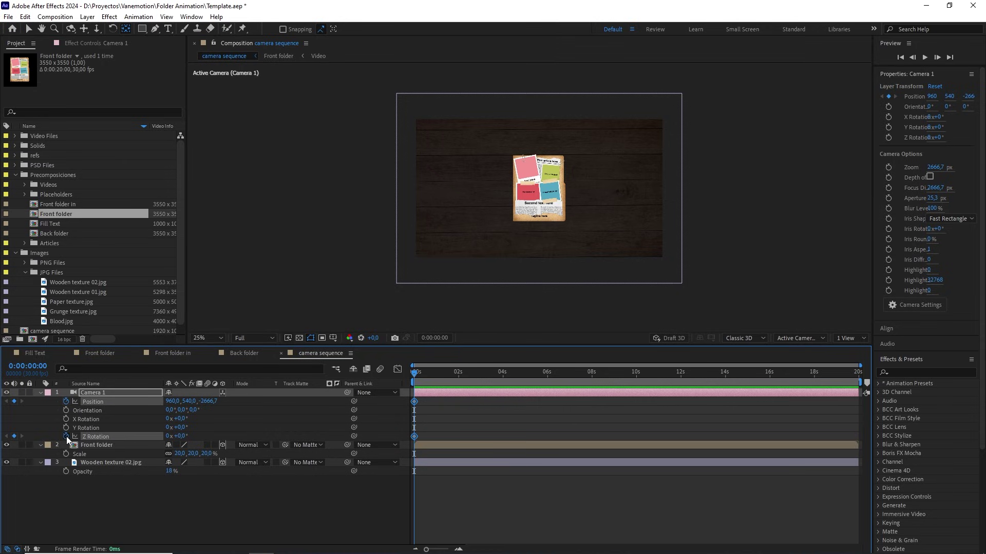
drag(182, 438, 186, 436)
click(186, 436)
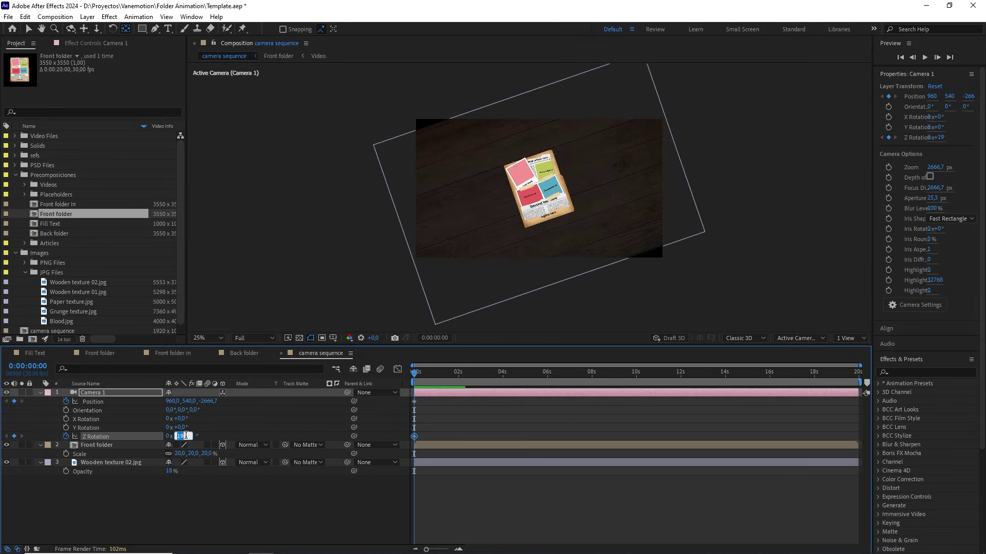
text(25)
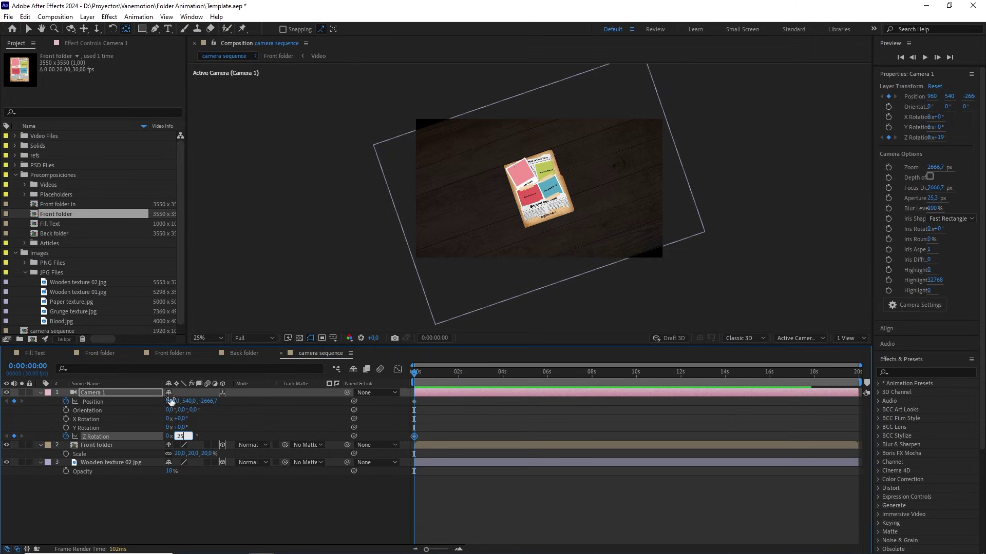
click(325, 418)
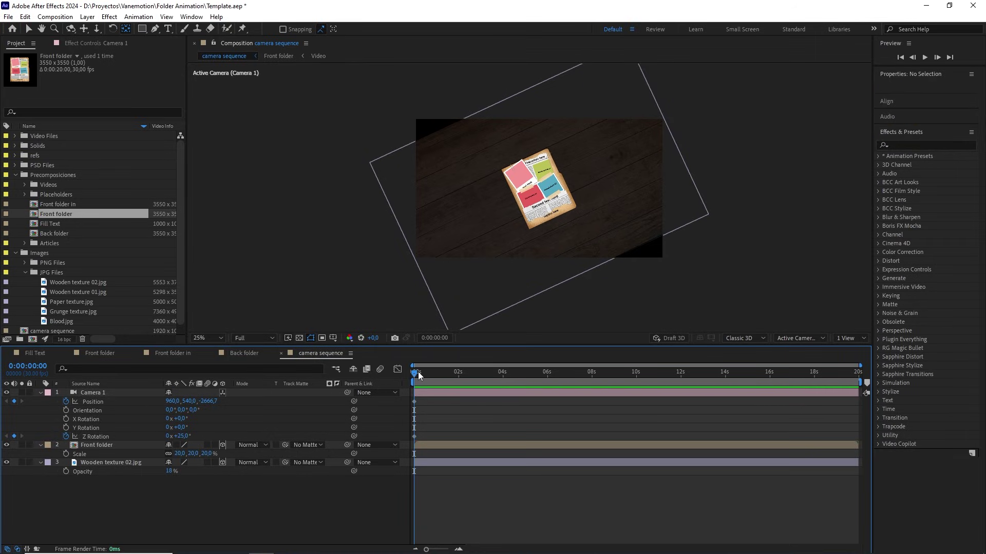
Step: At 0:00:07:05, push Camera 1 closer to the folder by setting its Z position to -2000
drag(418, 374, 573, 385)
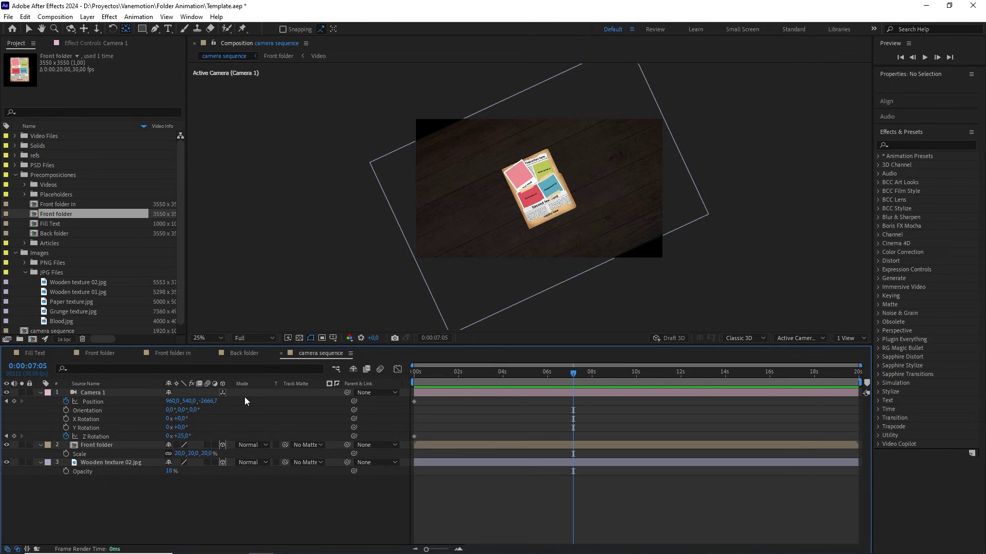
drag(207, 401, 241, 399)
click(212, 400)
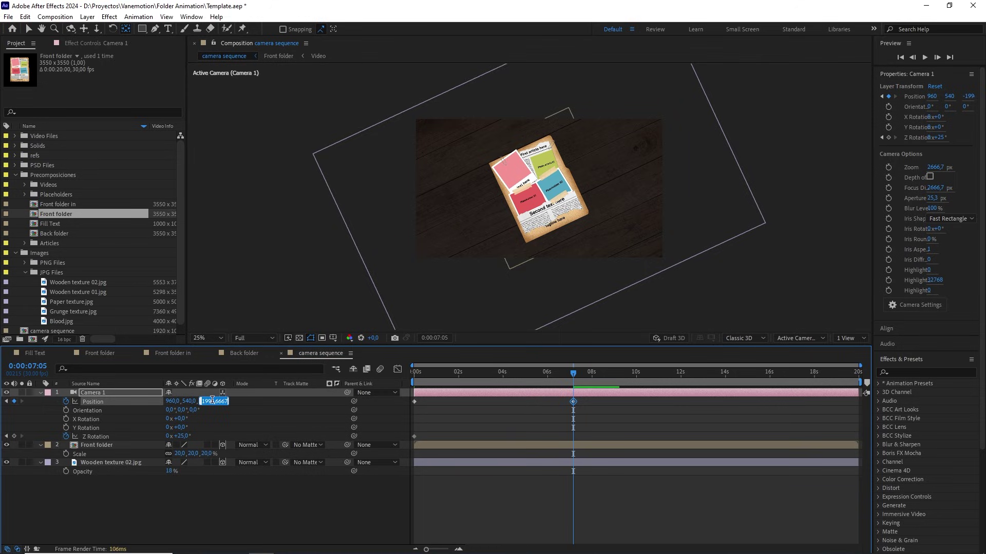
text(-2)
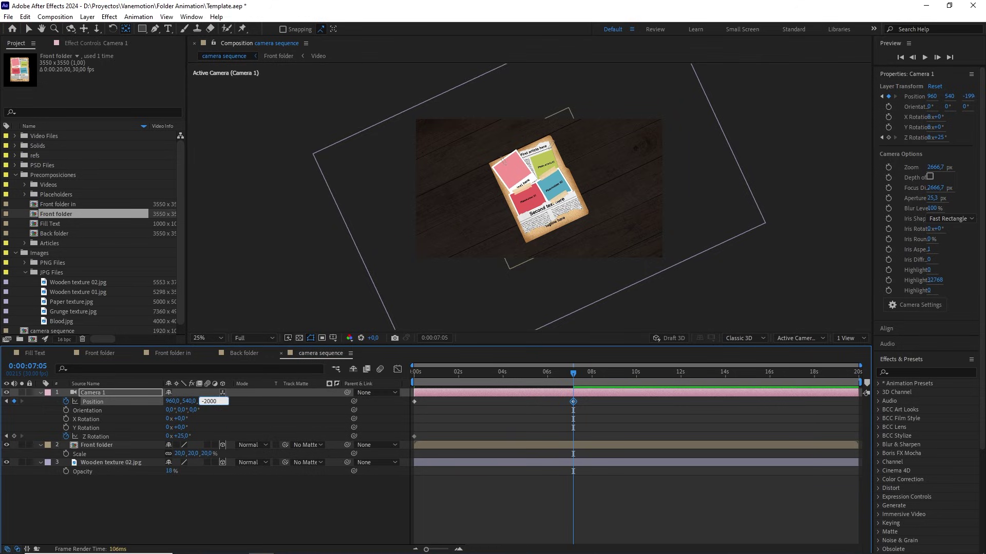
text(000)
click(247, 417)
Step: Set Camera 1's Z Rotation to 6° at 0:00:07:05
click(180, 437)
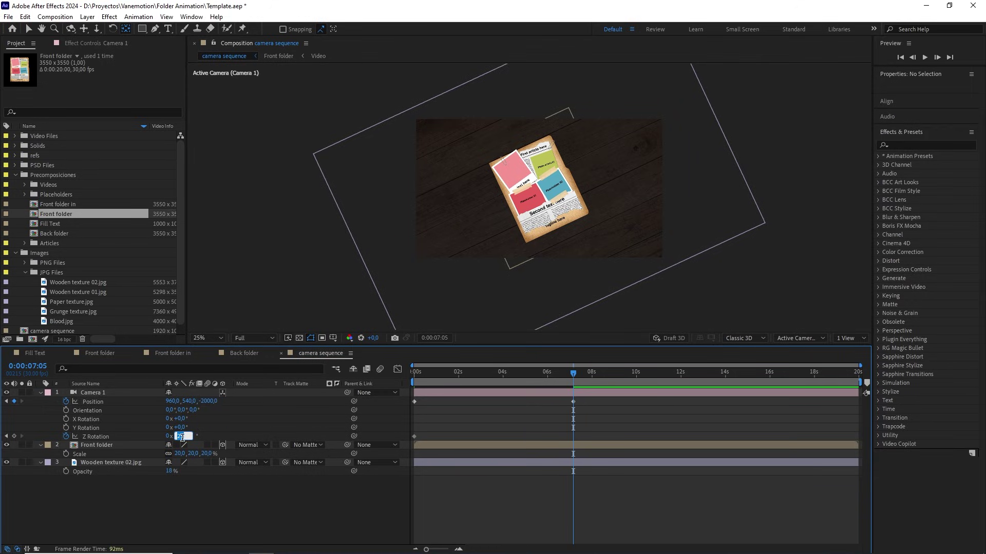
text(5)
key(Return)
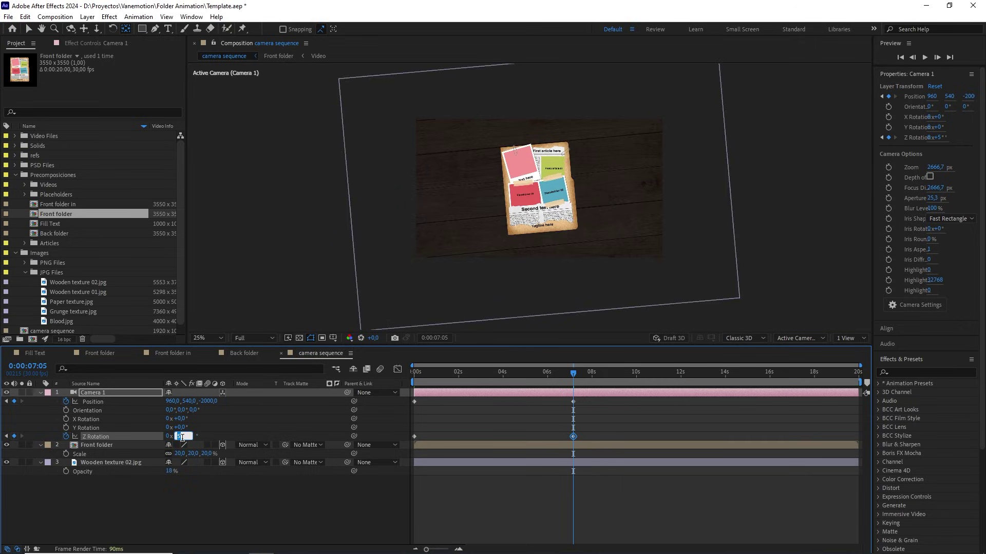
text(6)
click(276, 424)
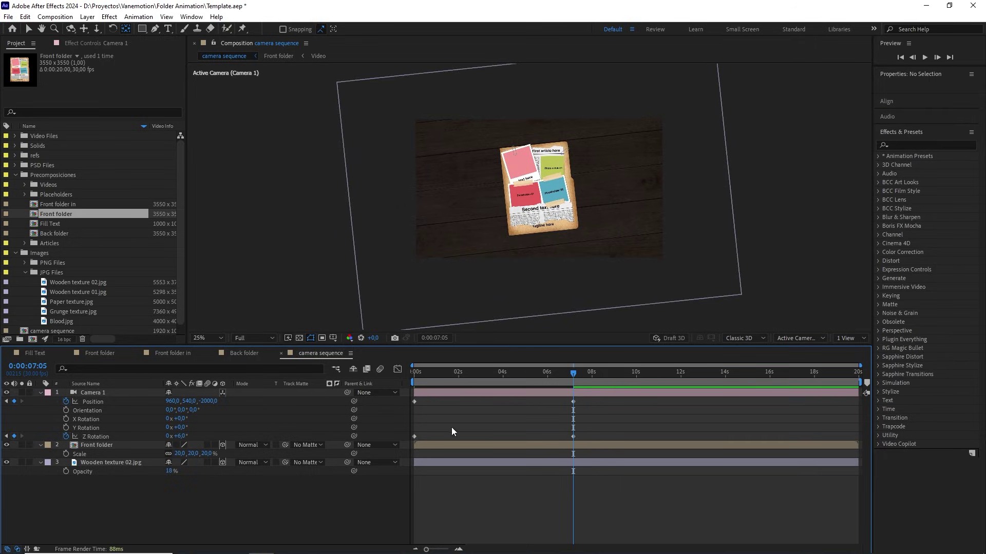
Step: Apply Easy Ease to Camera 1's Position and Z Rotation keyframes at 0:00:07:05 and preview the camera move from the start
drag(587, 401, 546, 433)
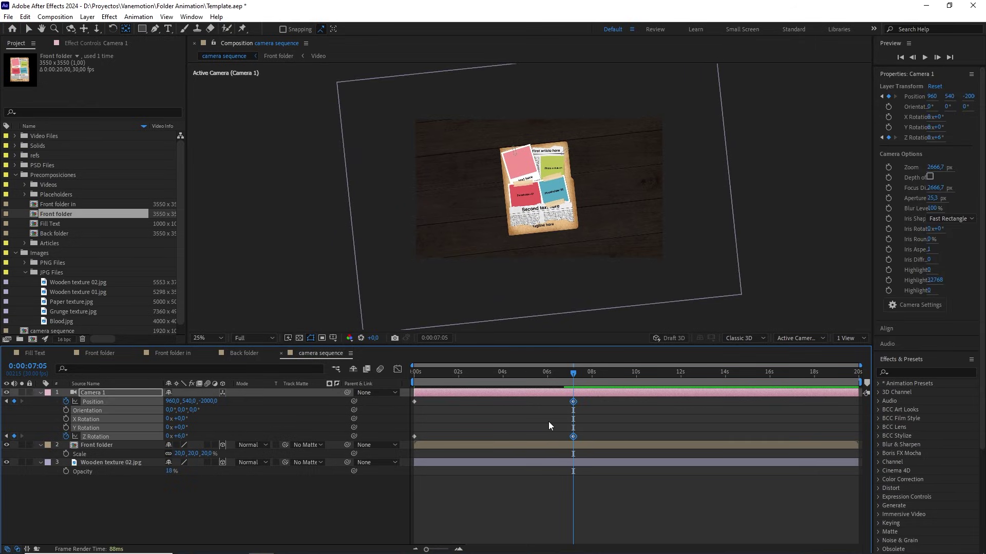
key(F9)
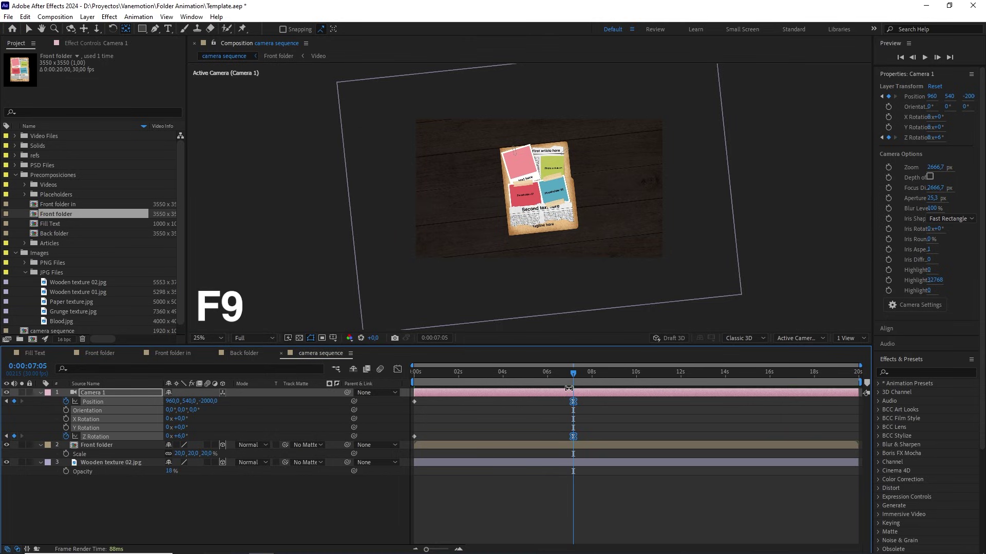
click(557, 378)
drag(557, 381, 401, 378)
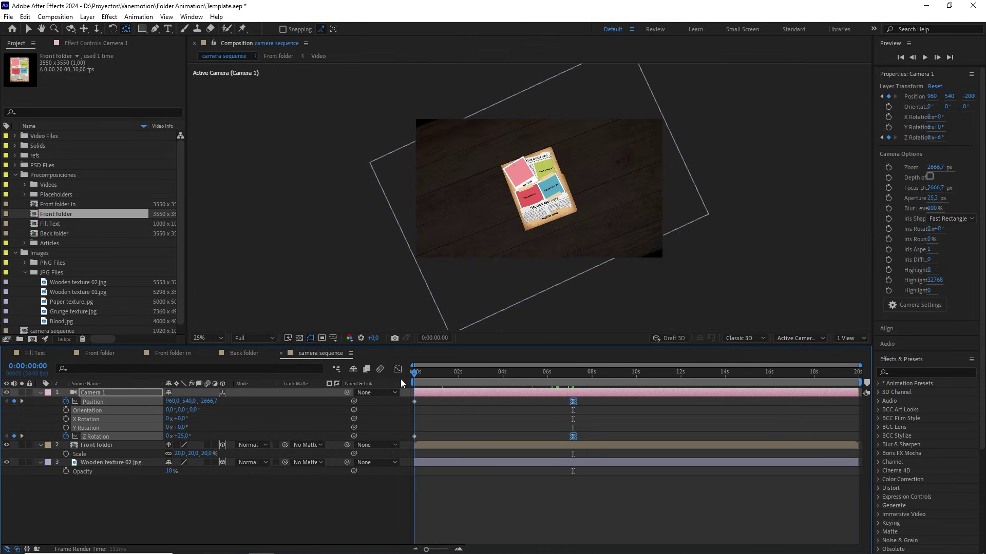
click(458, 419)
key(space)
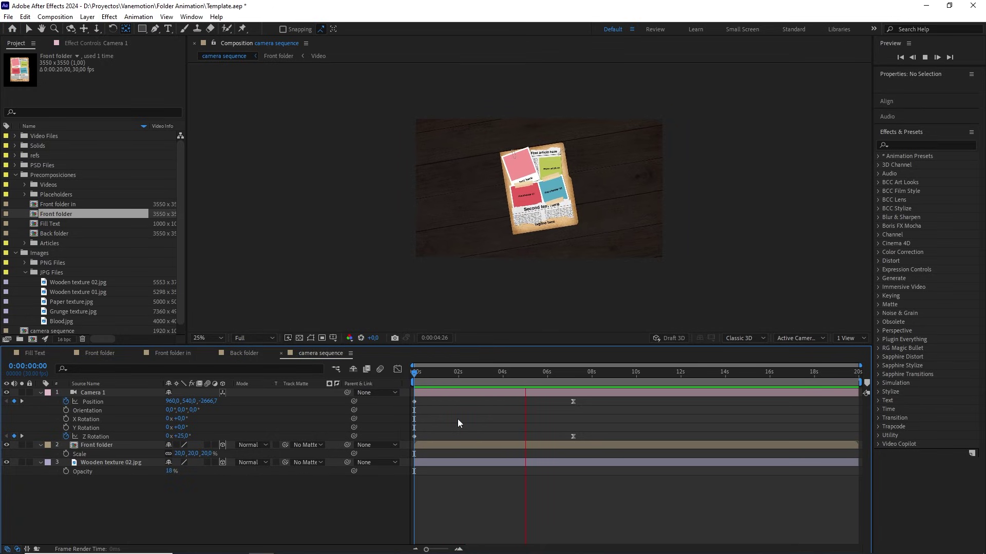
drag(556, 374, 491, 376)
scroll(607, 224, up, 4)
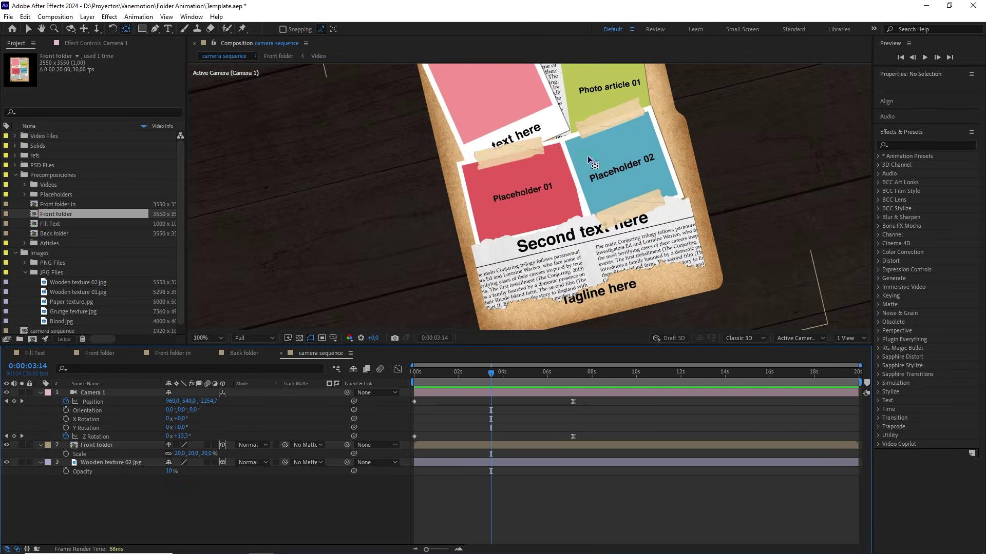
Step: Set the Z Rotation of the Wooden texture 02.jpg layer to 15°
drag(583, 165, 581, 200)
key(v)
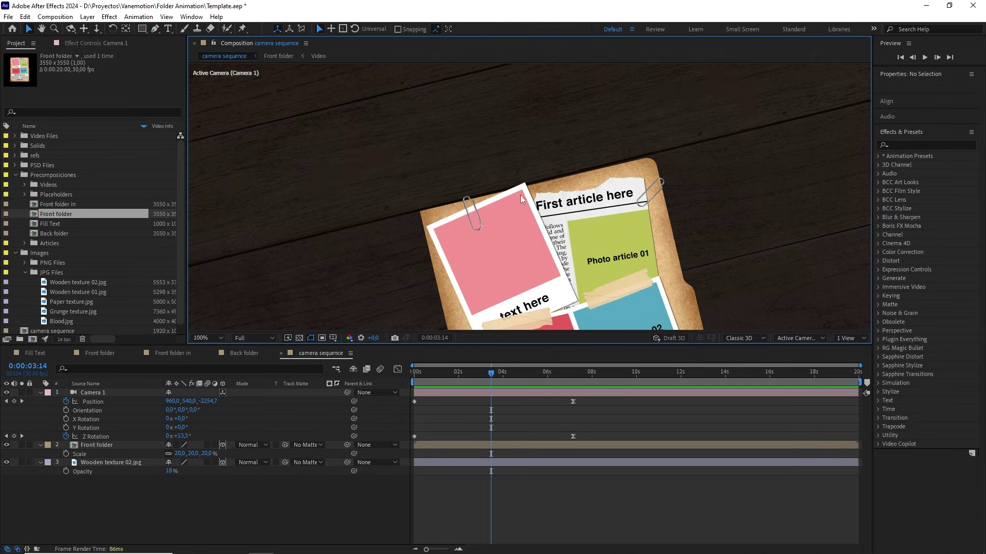
scroll(578, 183, down, 2)
drag(578, 205, 580, 181)
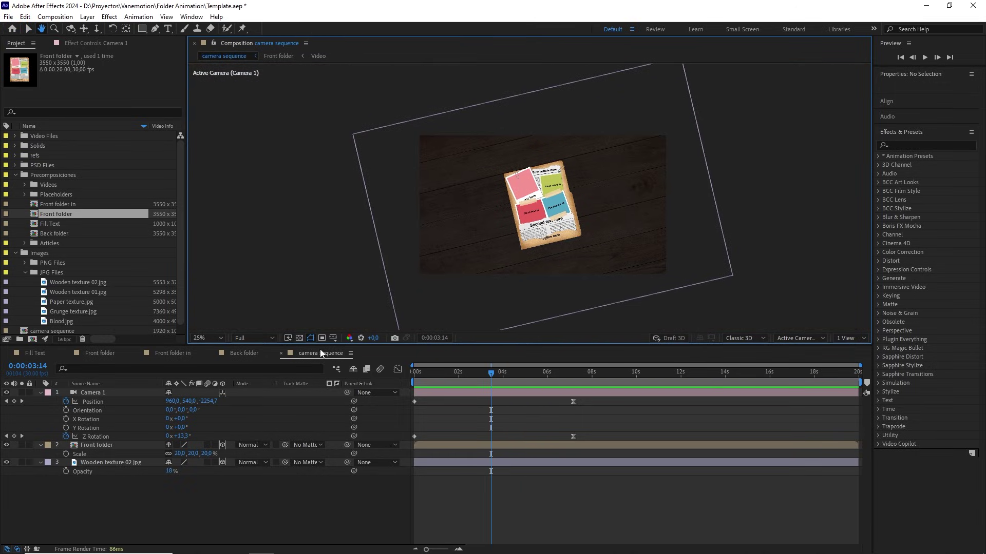
key(v)
click(131, 461)
key(r)
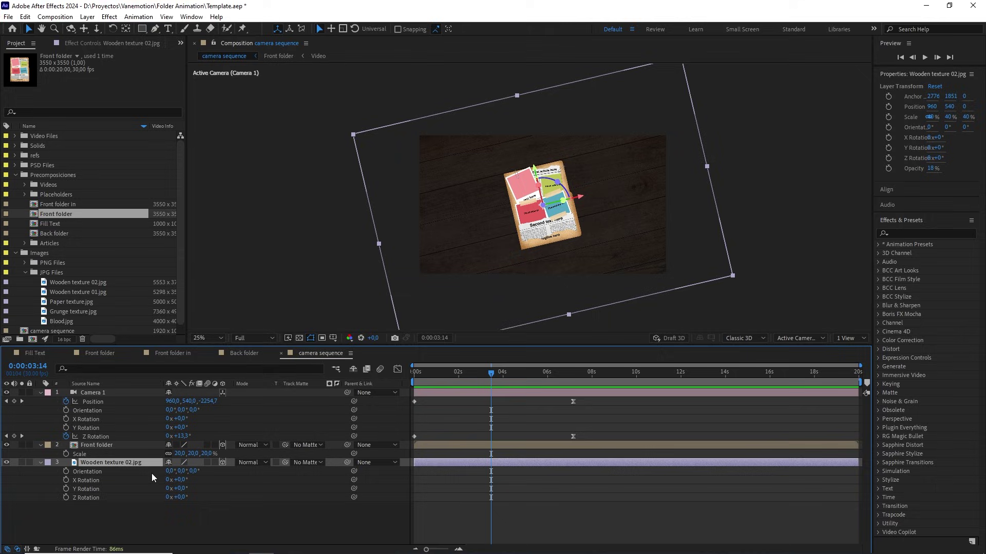
drag(183, 497, 185, 499)
click(184, 497)
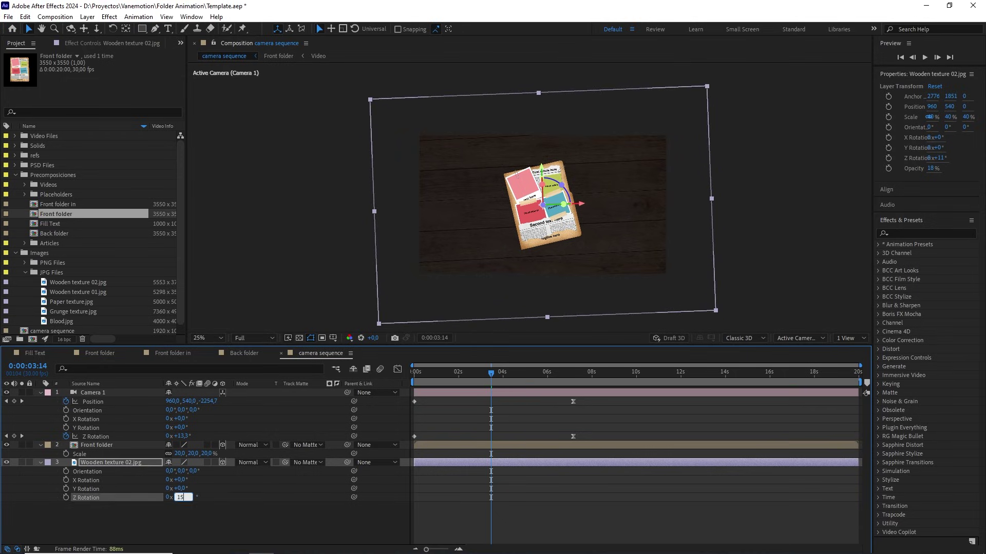
text(15)
click(221, 494)
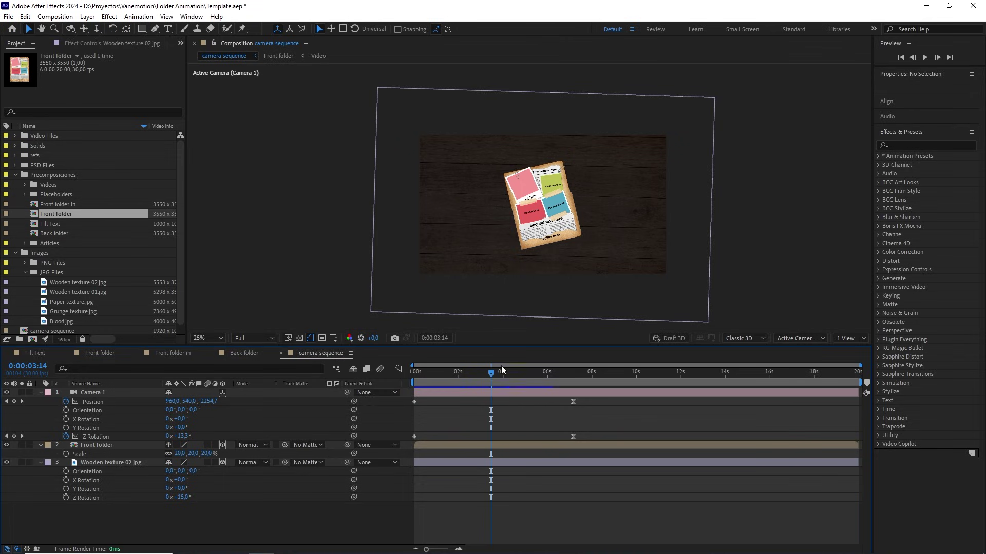
Step: Add a null object to the camera sequence composition as a 3D layer and parent Camera 1 to it
click(466, 374)
drag(463, 373, 455, 373)
right_click(257, 512)
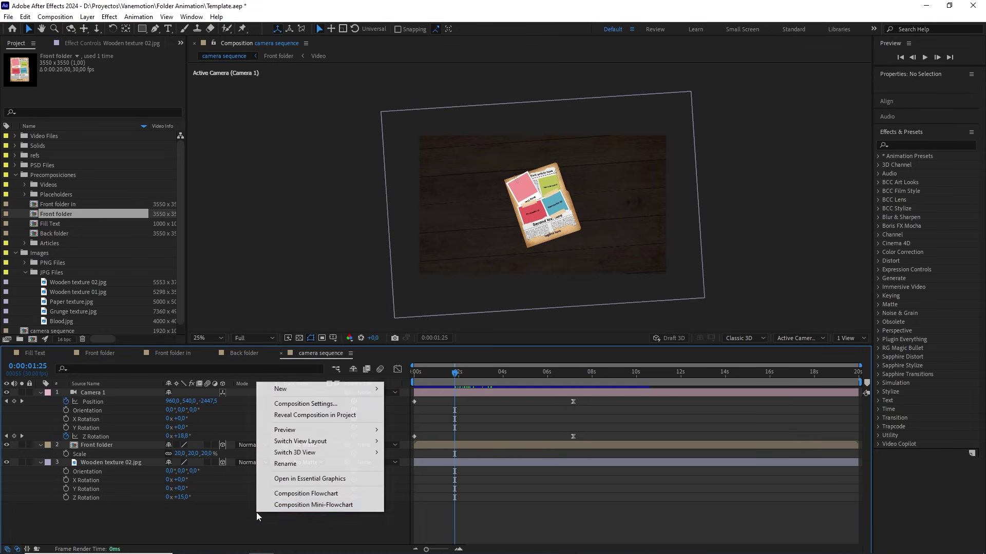
mouse_move(354, 389)
click(415, 450)
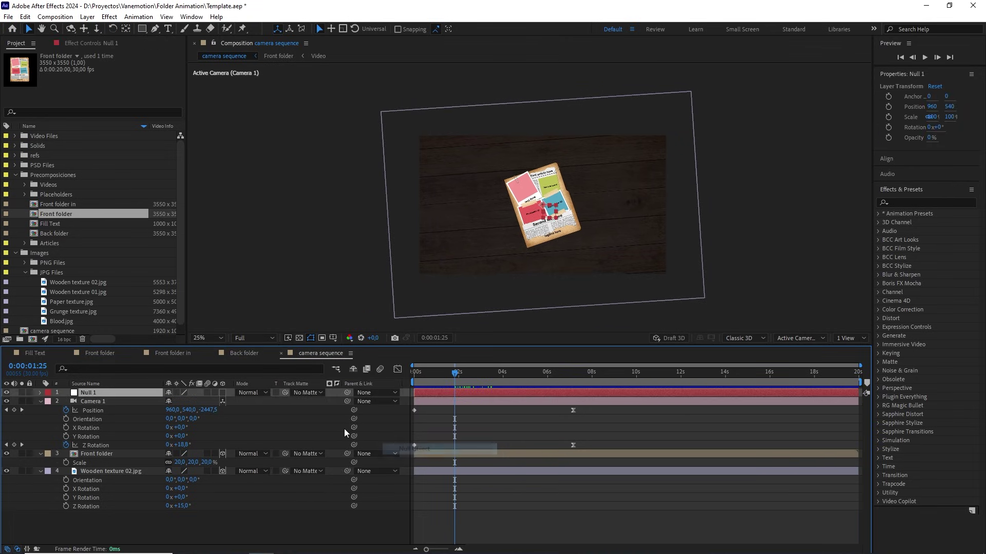
click(223, 393)
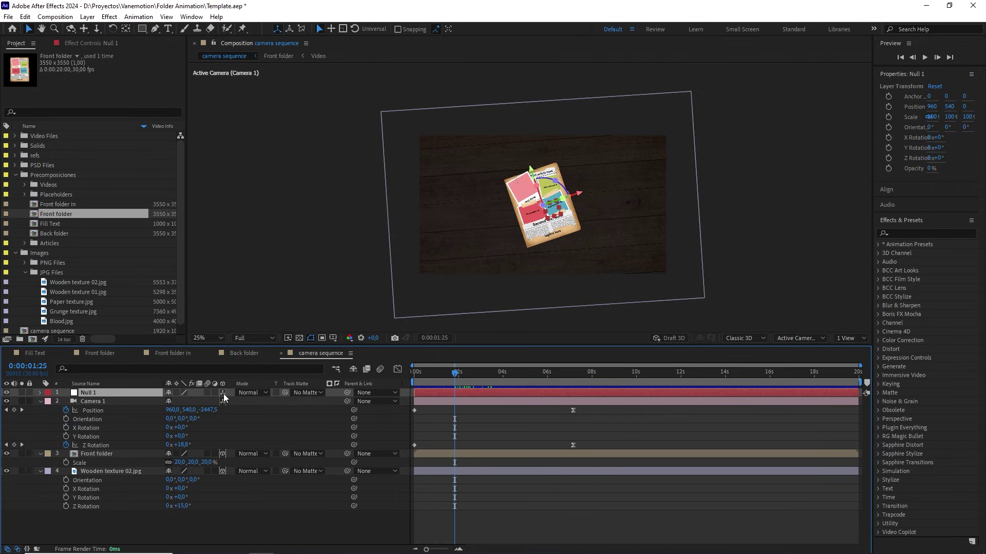
click(103, 401)
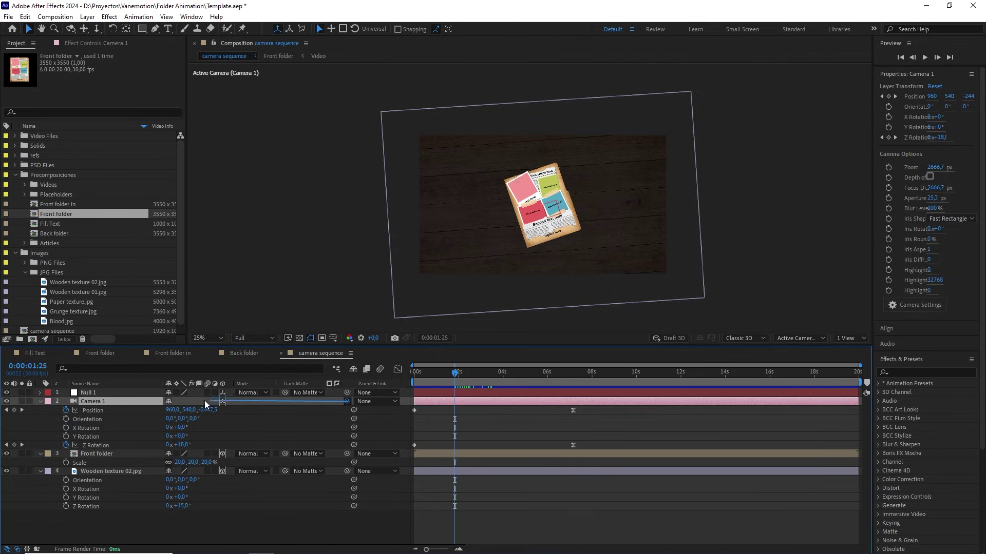
drag(205, 400, 147, 395)
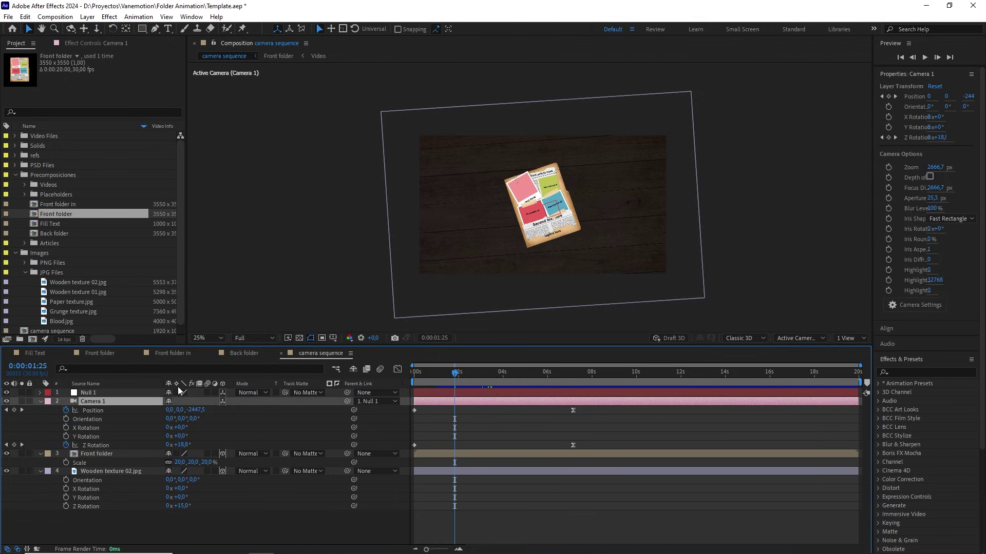
Step: Reveal Null 1's Position and rotation properties and keyframe its Position at 0:00:01:25
click(99, 395)
key(p)
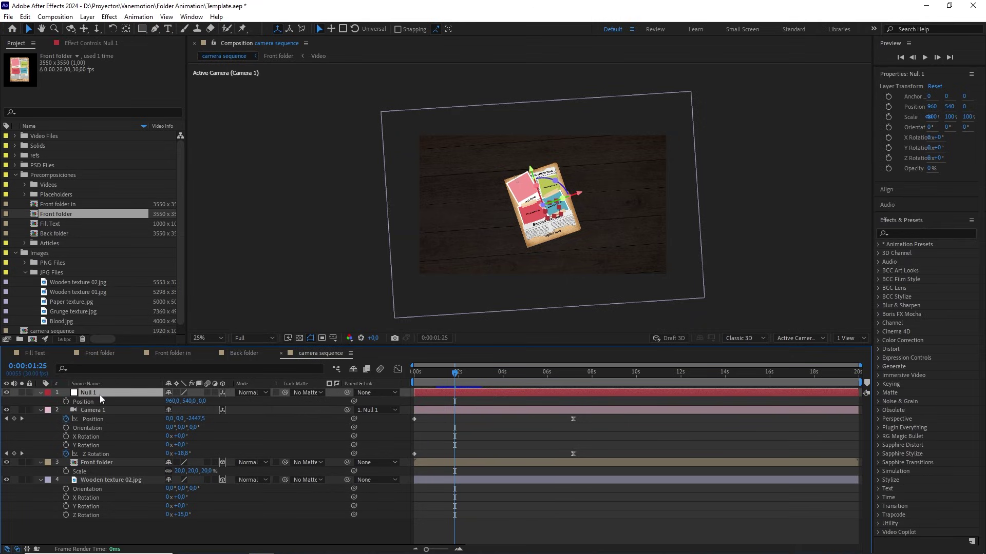
key(shift+r)
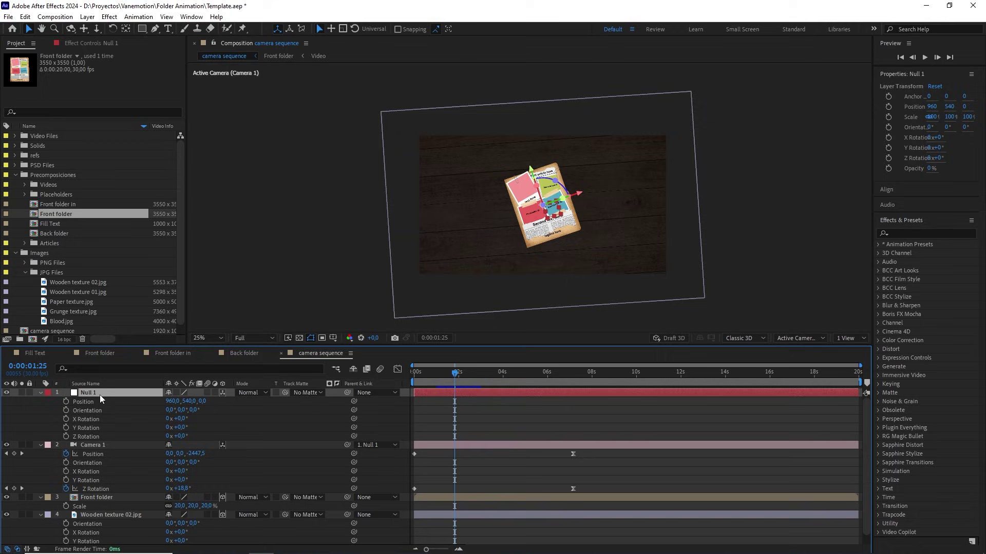
click(67, 401)
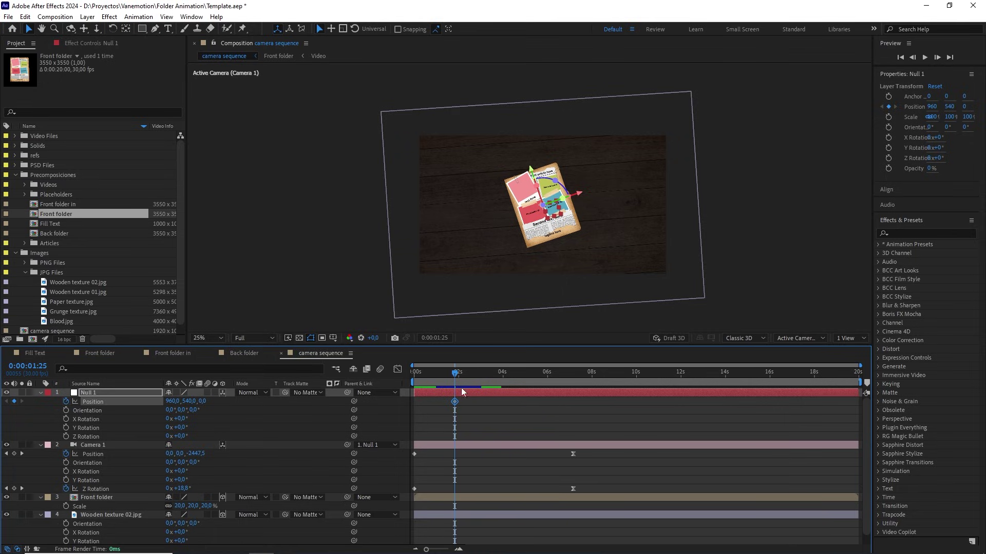
Step: At 0:00:03:00, bring the camera closer to the folder by setting Null 1's Z position to 1040
drag(460, 372, 480, 377)
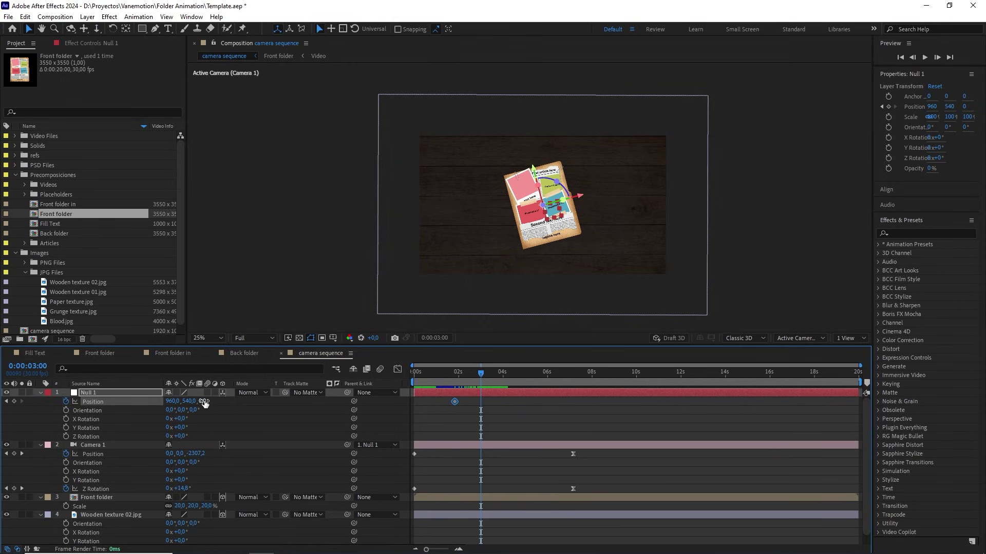
drag(204, 403, 242, 400)
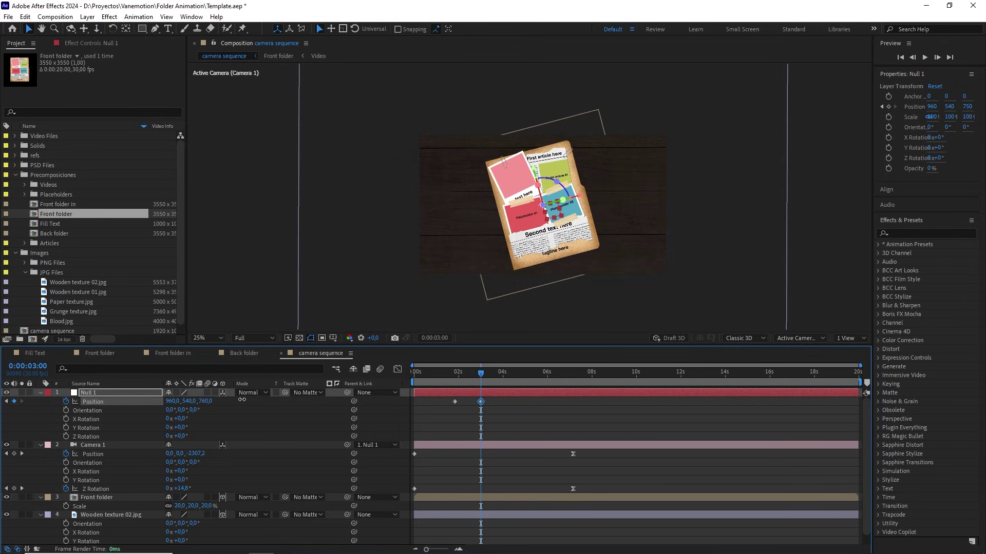
click(207, 401)
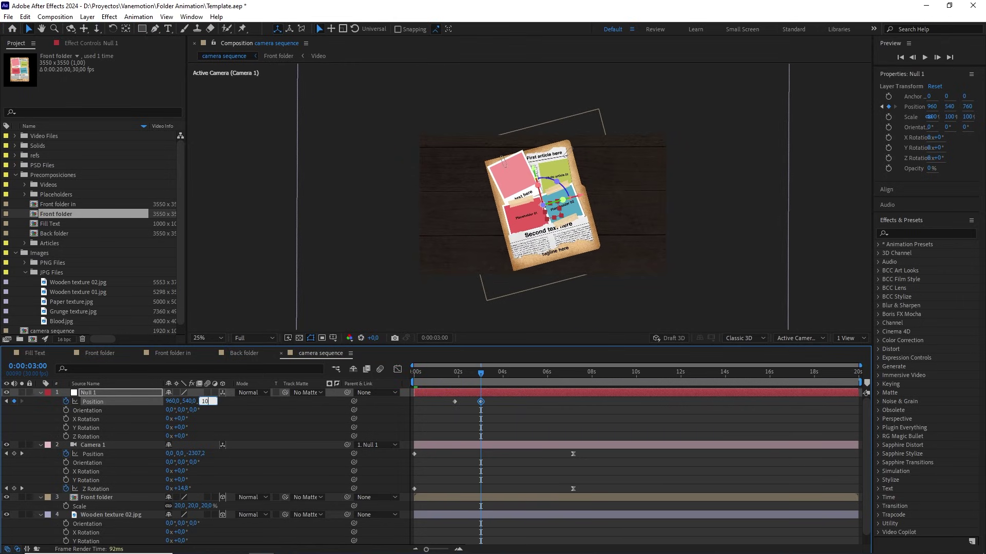
click(237, 416)
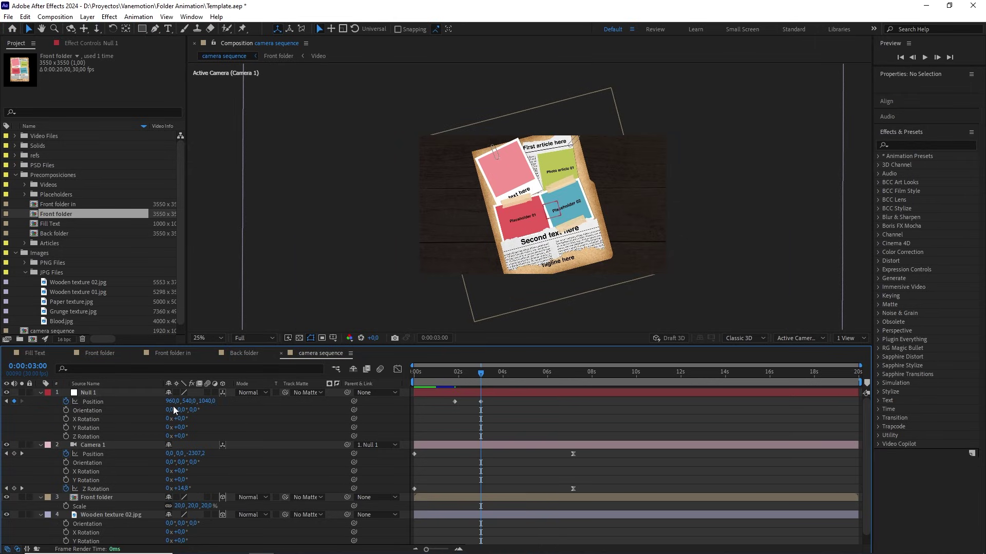
Step: Shift the framing sideways by setting Null 1's X position to 890 at 0:00:03:00
drag(170, 402, 128, 402)
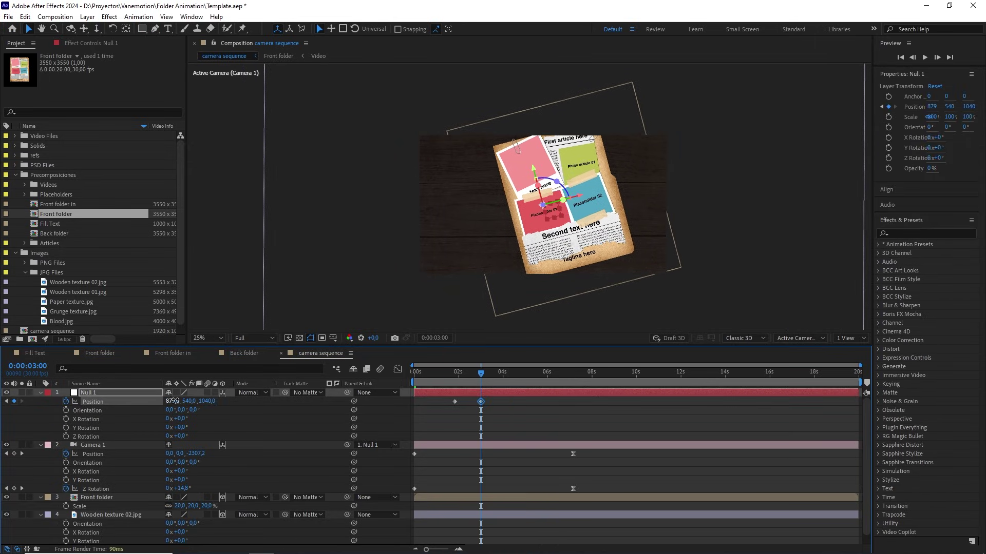
click(173, 401)
click(205, 421)
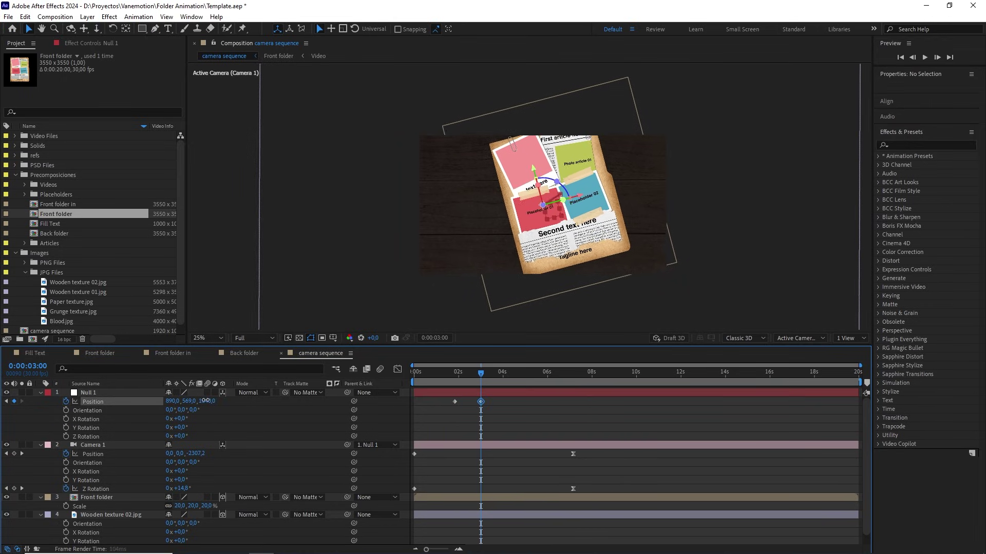
Step: Adjust the vertical framing of the folder by setting Null 1's Y position to 420 at 0:00:03:00
drag(185, 402, 162, 402)
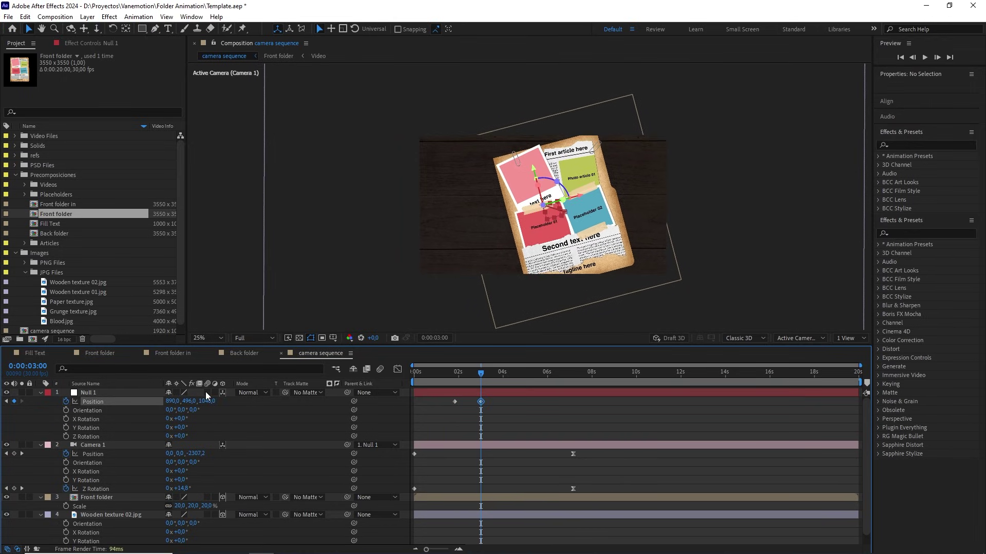
scroll(510, 239, up, 2)
scroll(509, 239, up, 1)
scroll(514, 247, down, 1)
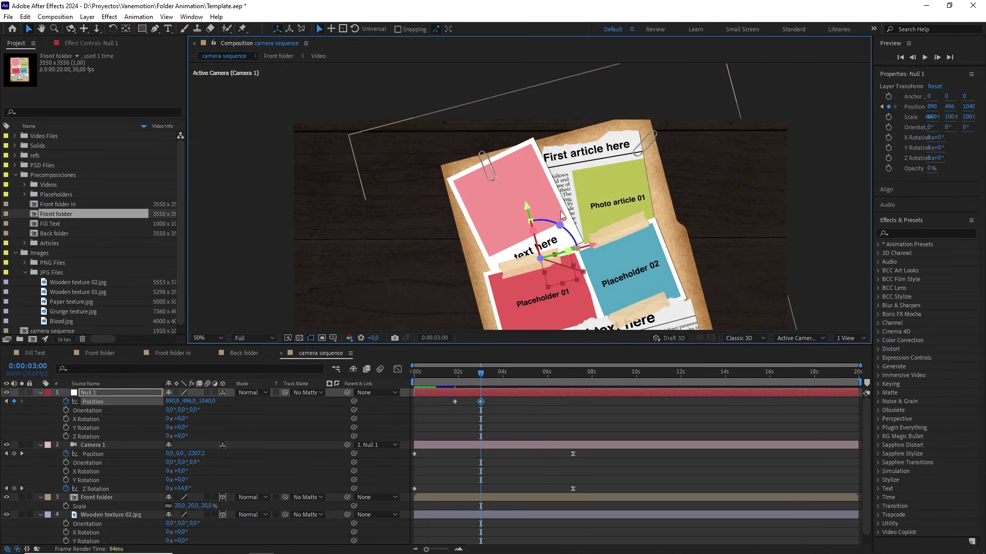
drag(512, 257, 503, 193)
click(507, 263)
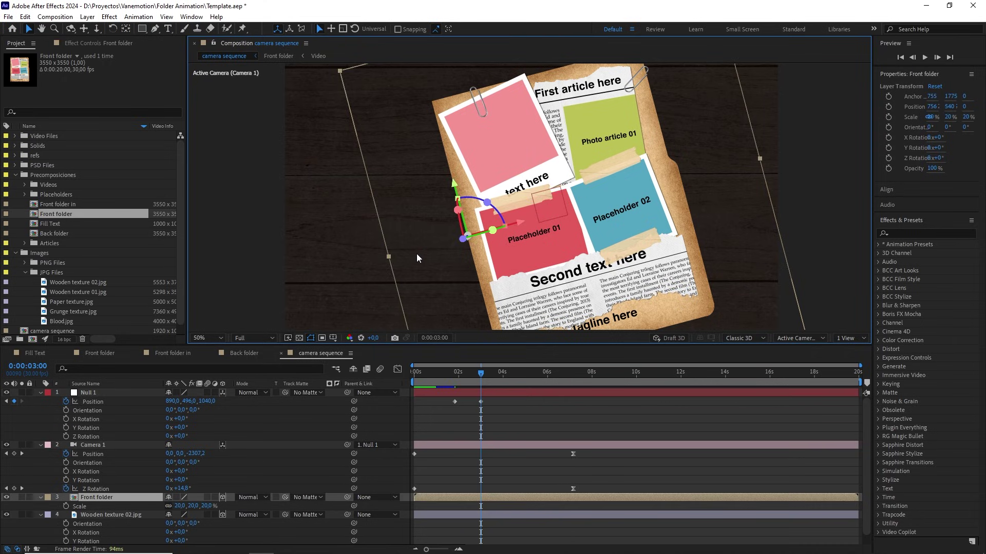
drag(189, 400, 152, 410)
click(190, 401)
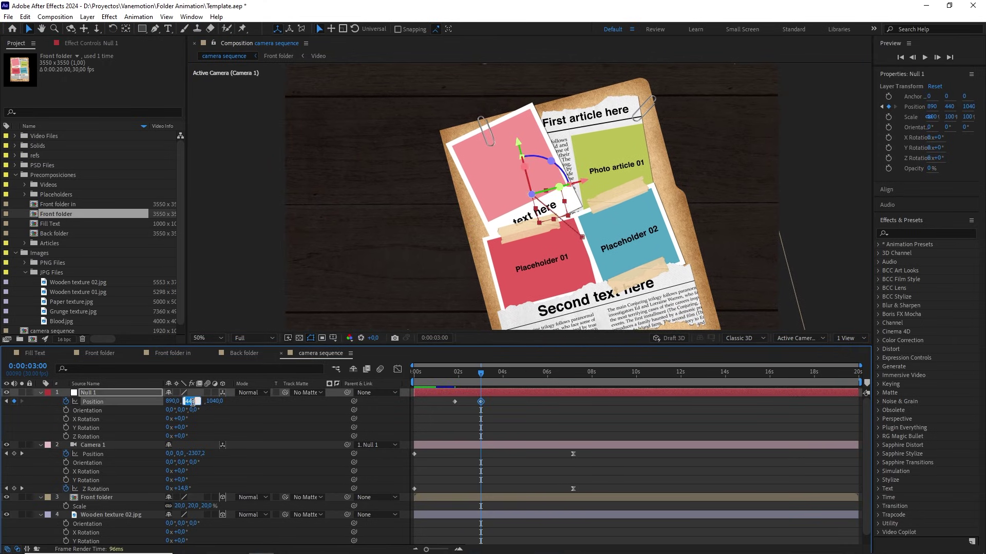
click(264, 418)
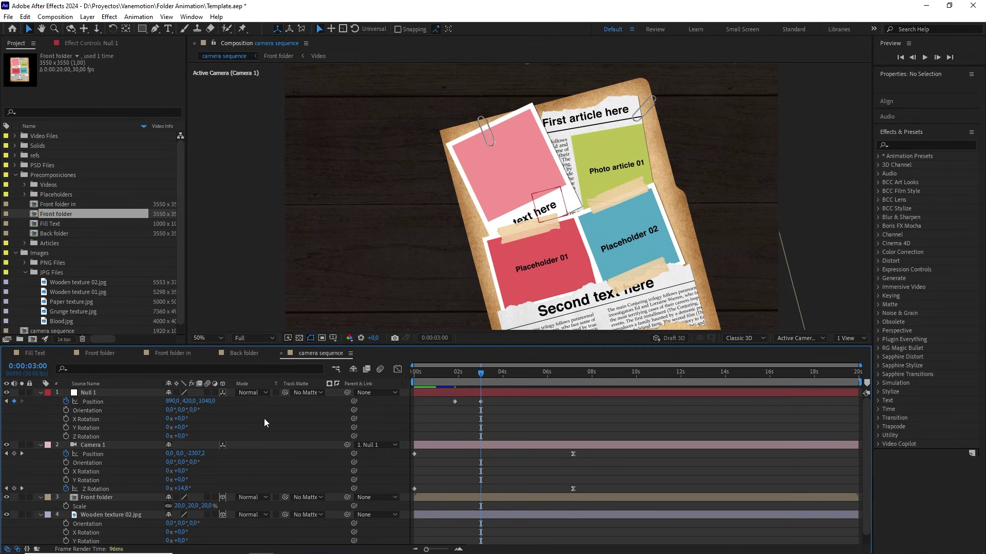
Step: Apply Easy Ease to both of Null 1's Position keyframes and preview the camera move at Quarter resolution
drag(504, 403, 422, 397)
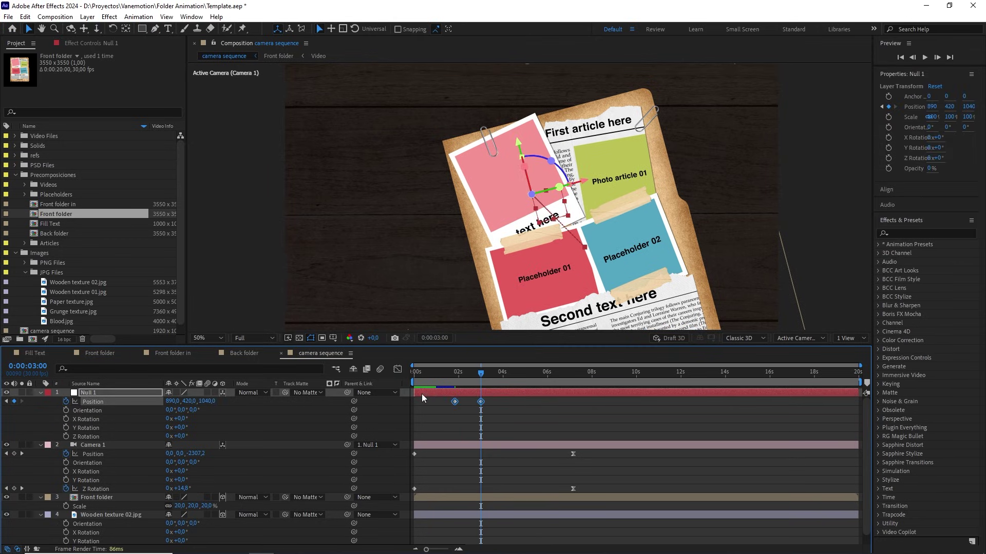
key(F9)
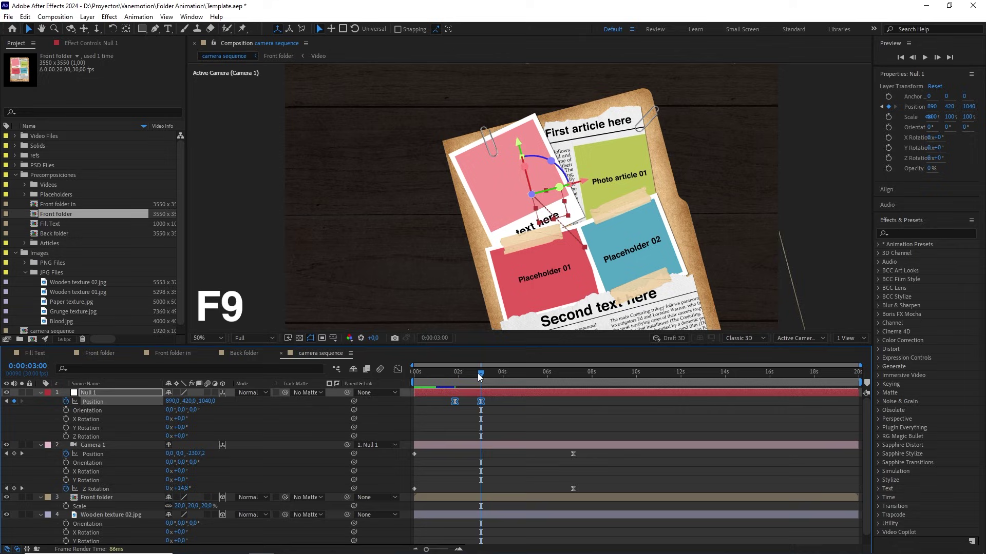
drag(478, 377, 456, 374)
click(255, 338)
click(262, 369)
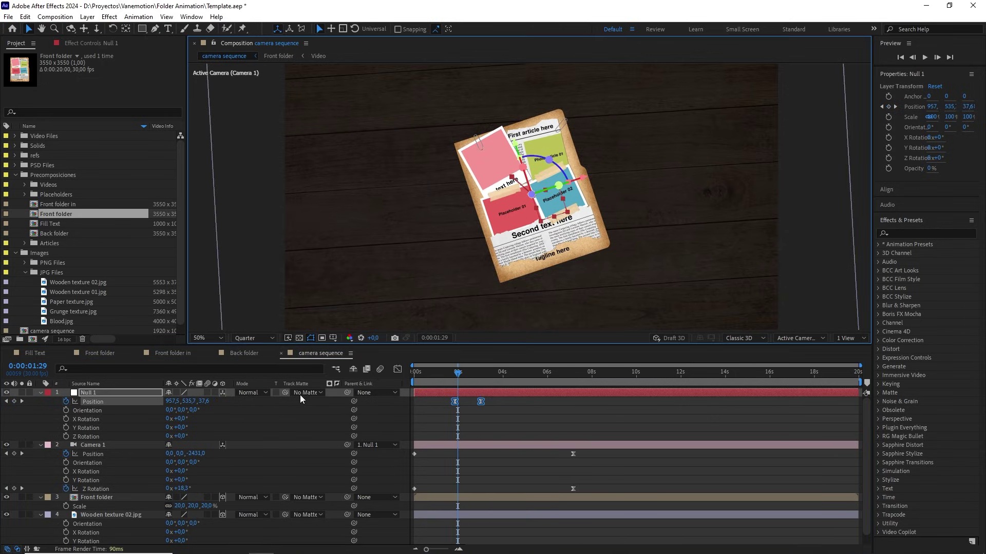
key(space)
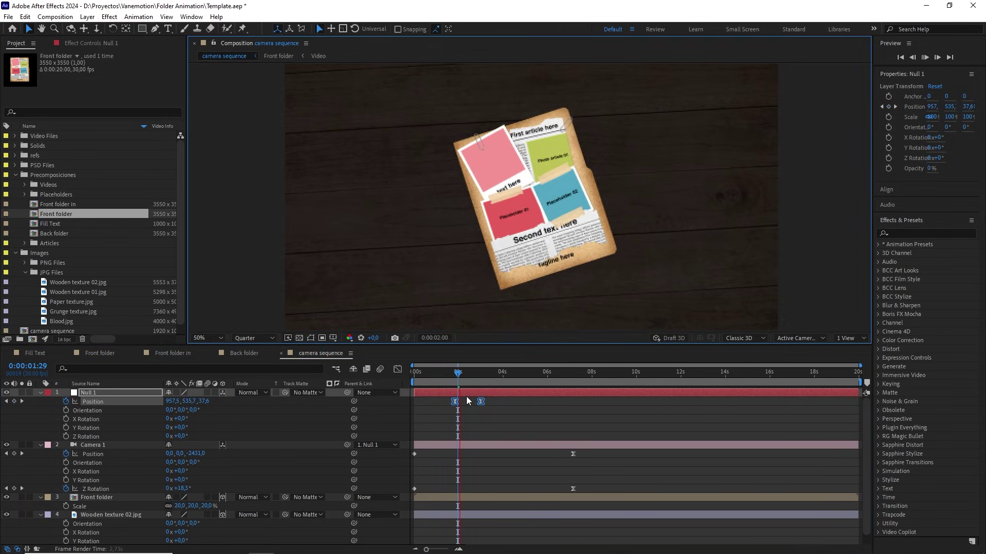
key(space)
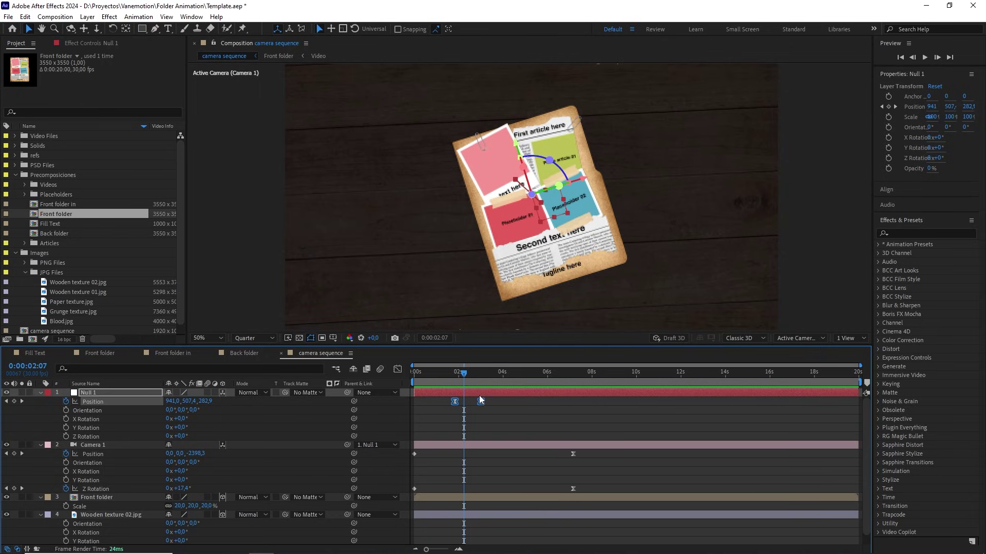
key(space)
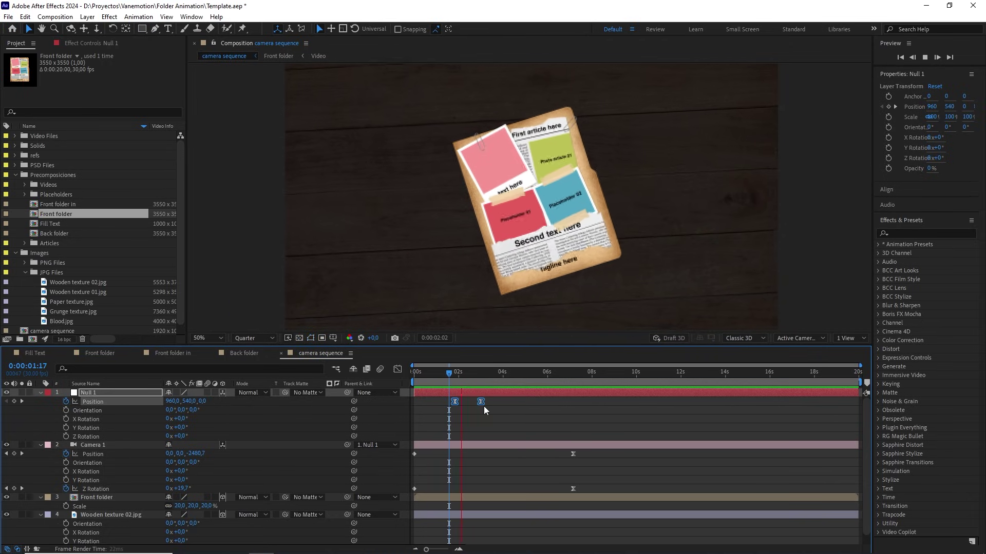
key(space)
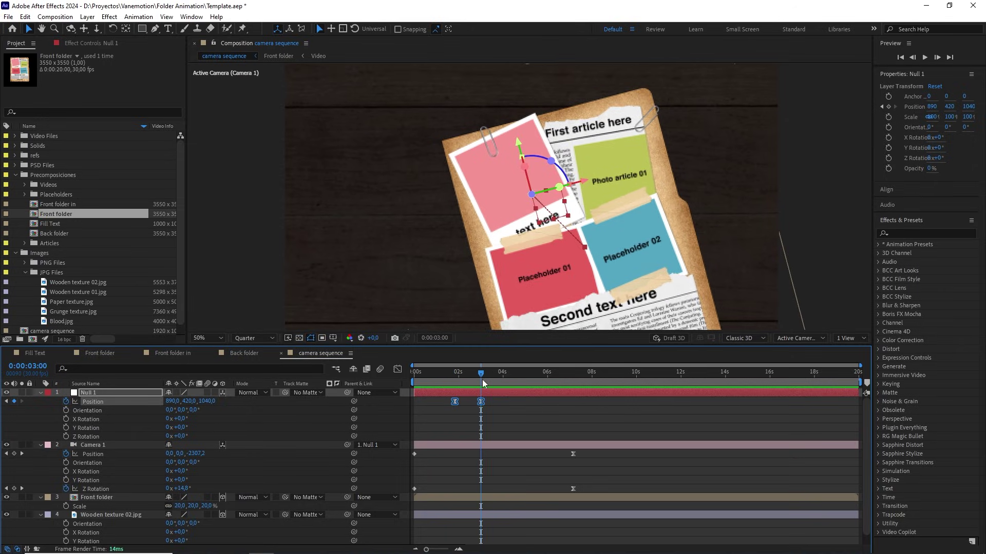
Step: Shift Null 1's Position keyframe at 0:00:03:00 forward in time by 5 frames
click(483, 408)
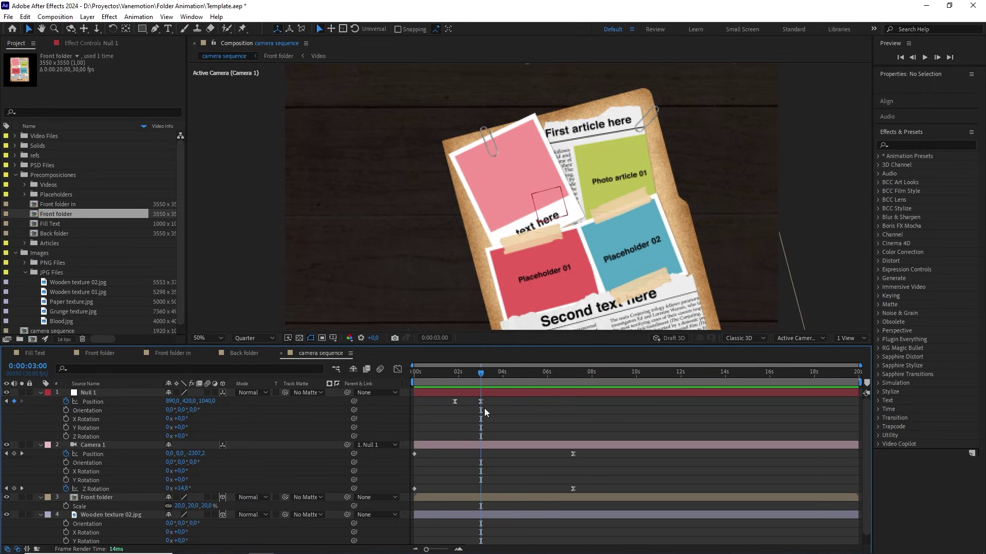
drag(511, 430, 468, 402)
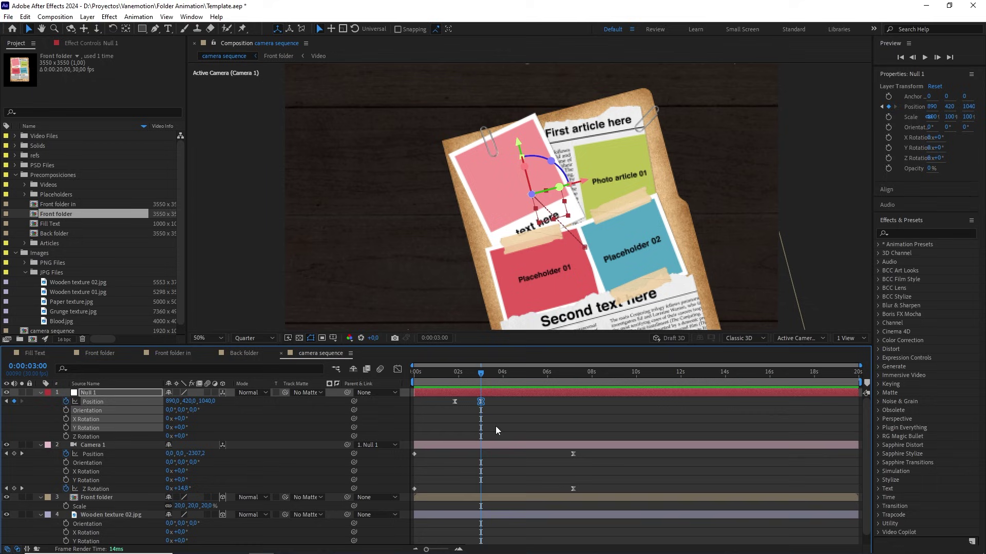
key(alt+Right)
key(alt+Right)
key(alt+Right)
key(alt+Right)
key(alt+Right)
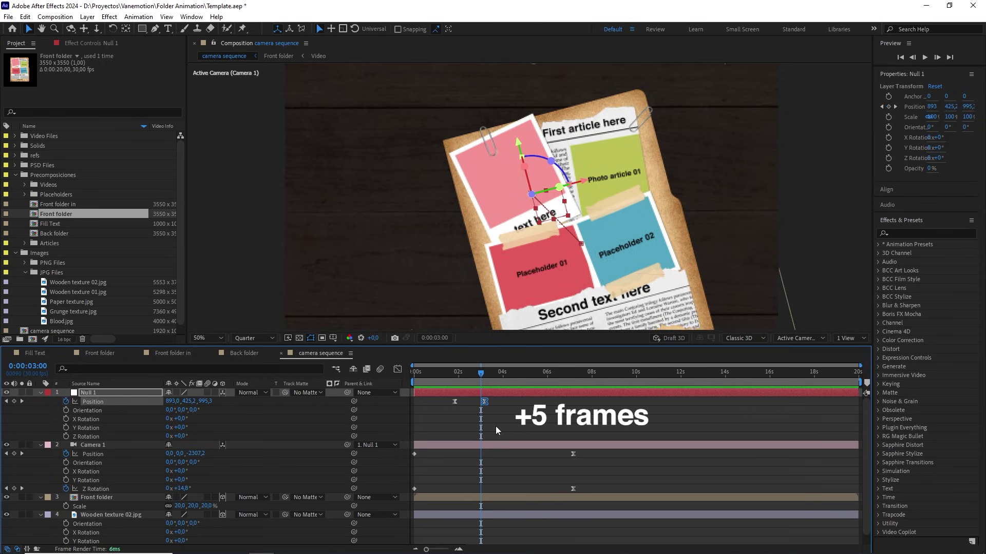
scroll(495, 427, up, 1)
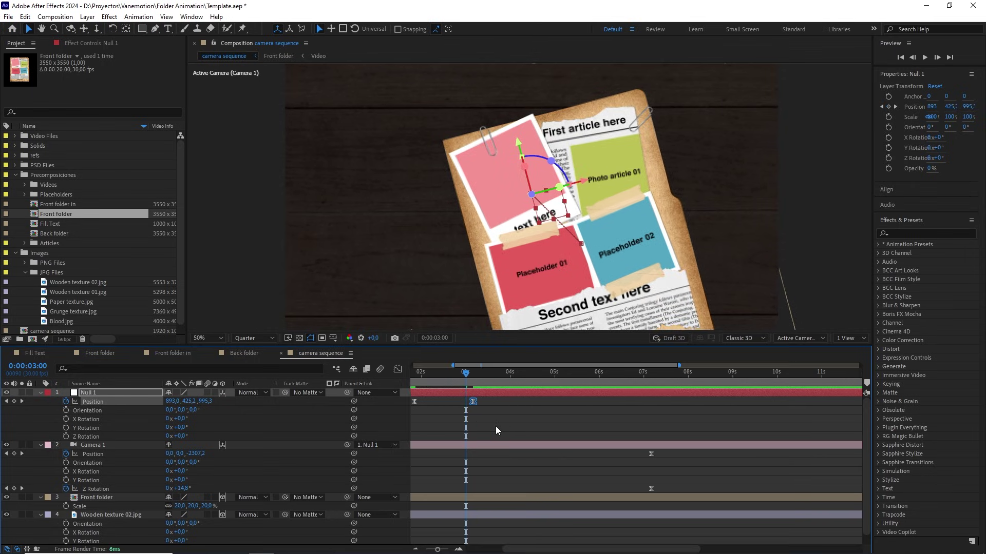
Step: Add a Position keyframe to Null 1 at 0:00:03:00 and move its final Position keyframe to 0:00:03:20
drag(496, 427, 572, 427)
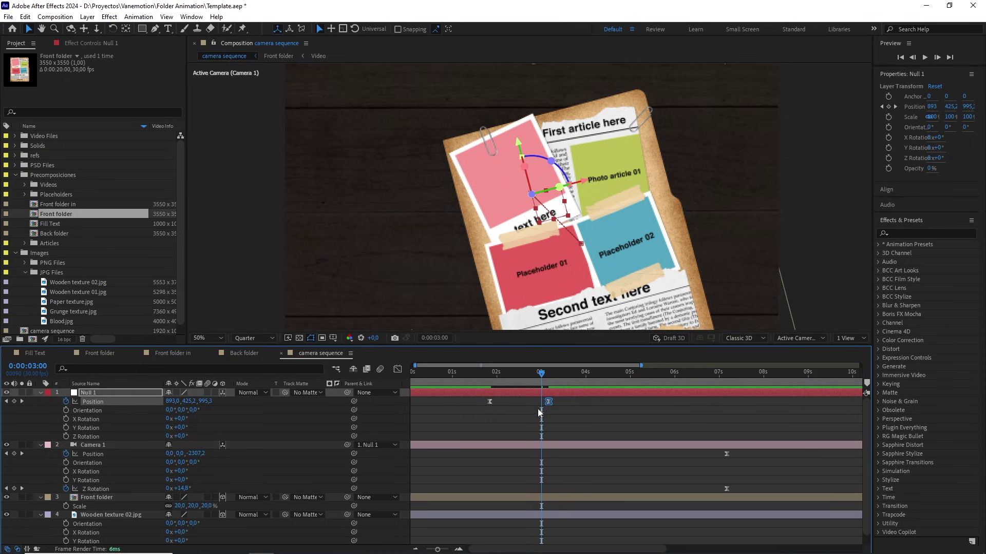
click(14, 401)
drag(549, 401, 576, 402)
drag(543, 375, 572, 378)
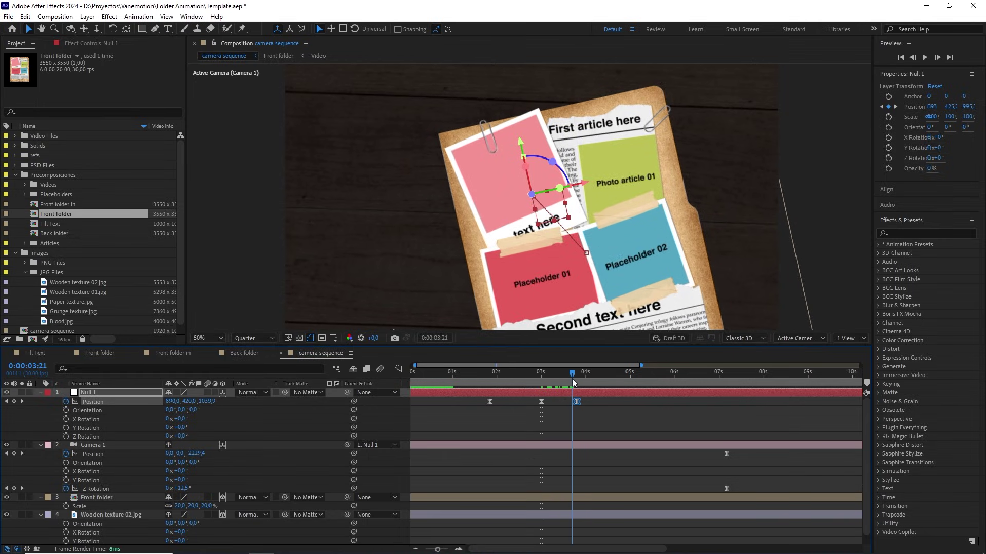
click(571, 378)
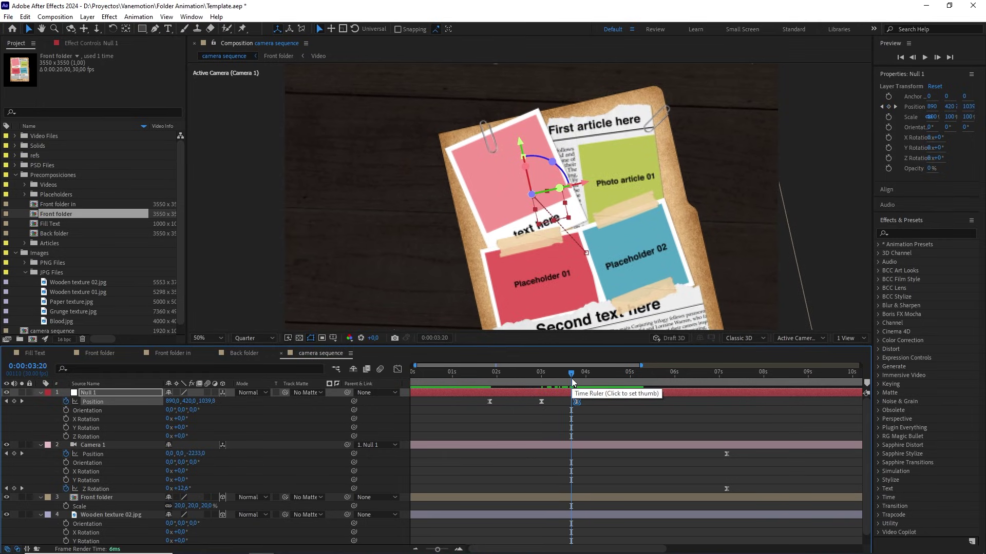
Step: Apply Easy Ease to all three of Null 1's Position keyframes and show their speed curve in the Graph Editor
drag(577, 401, 468, 405)
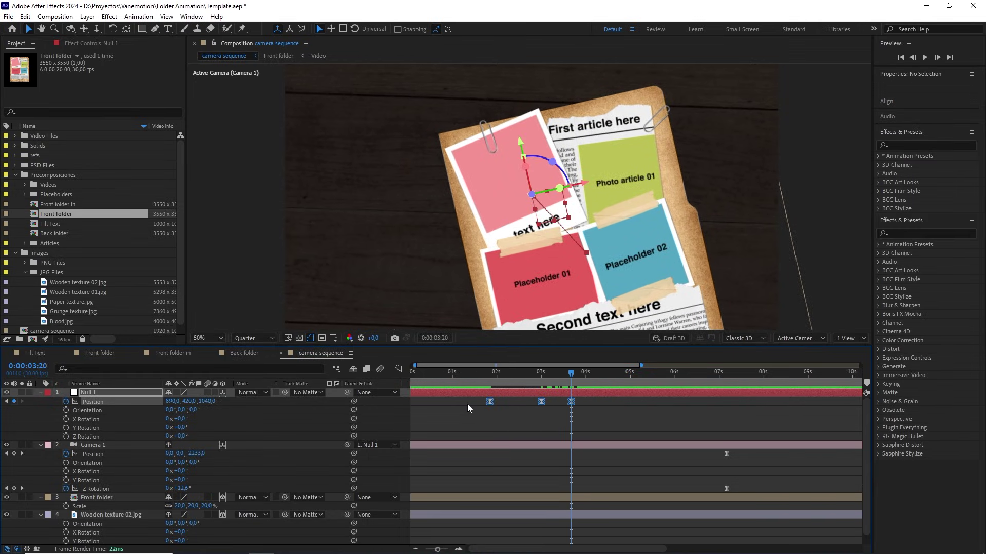
key(F9)
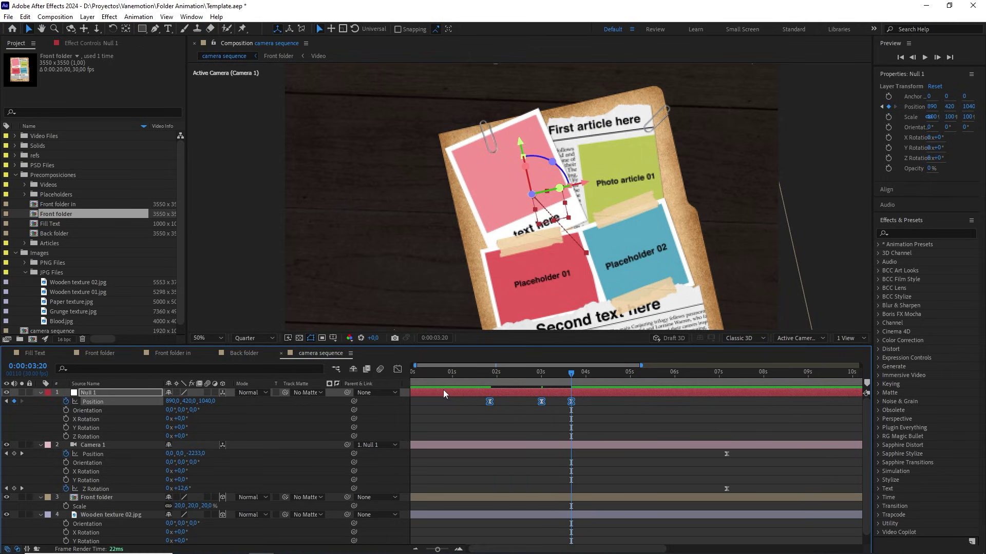
click(397, 370)
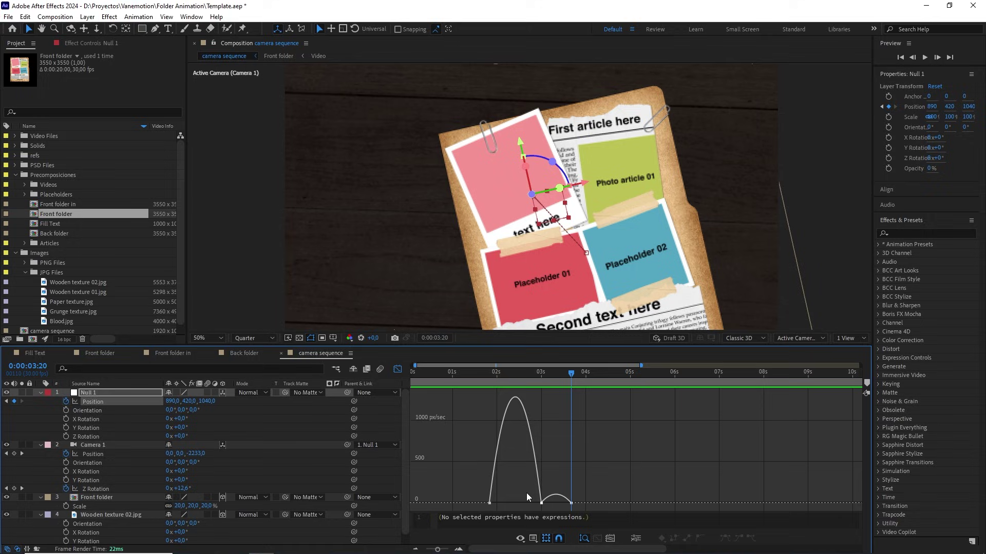
Step: Open the Keyframe Velocity settings for Null 1's middle Position keyframe at 0:00:03:00
alt+scroll(526, 493, up, 5)
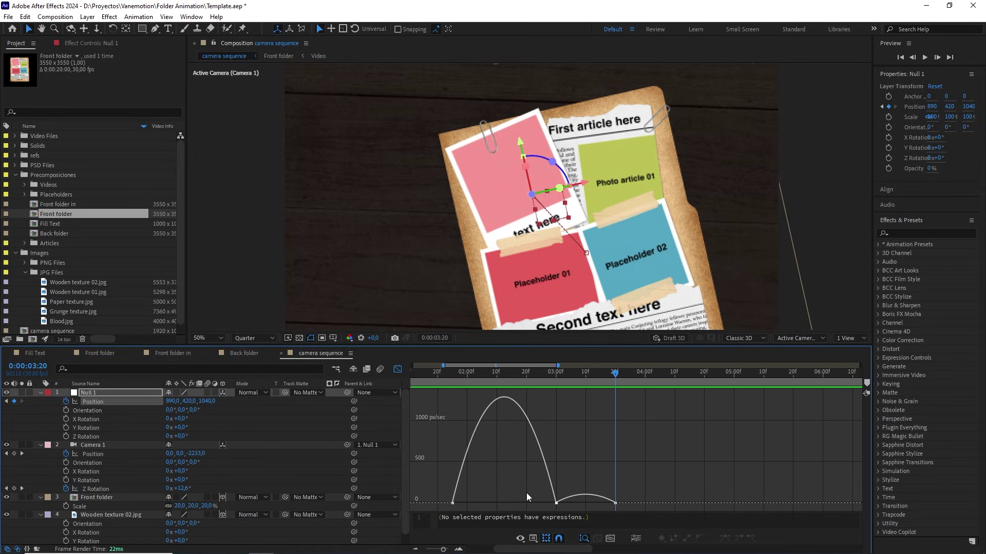
alt+scroll(526, 493, up, 8)
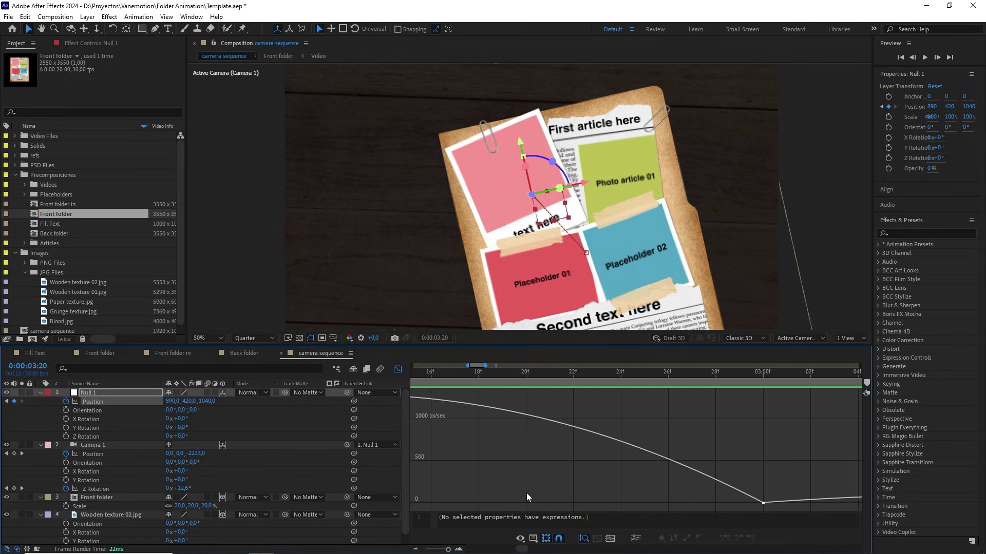
alt+scroll(526, 493, down, 6)
alt+scroll(526, 493, up, 5)
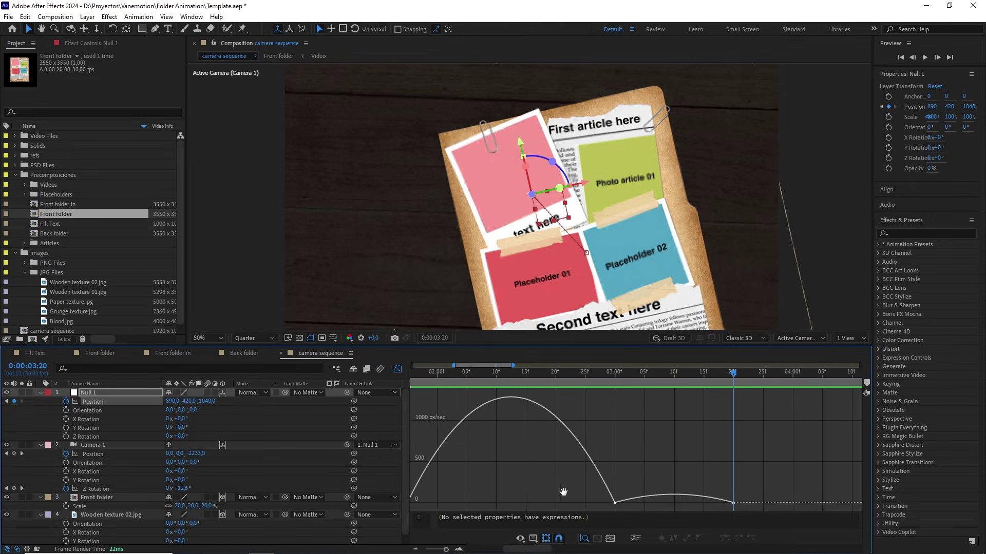
drag(563, 491, 581, 497)
click(627, 504)
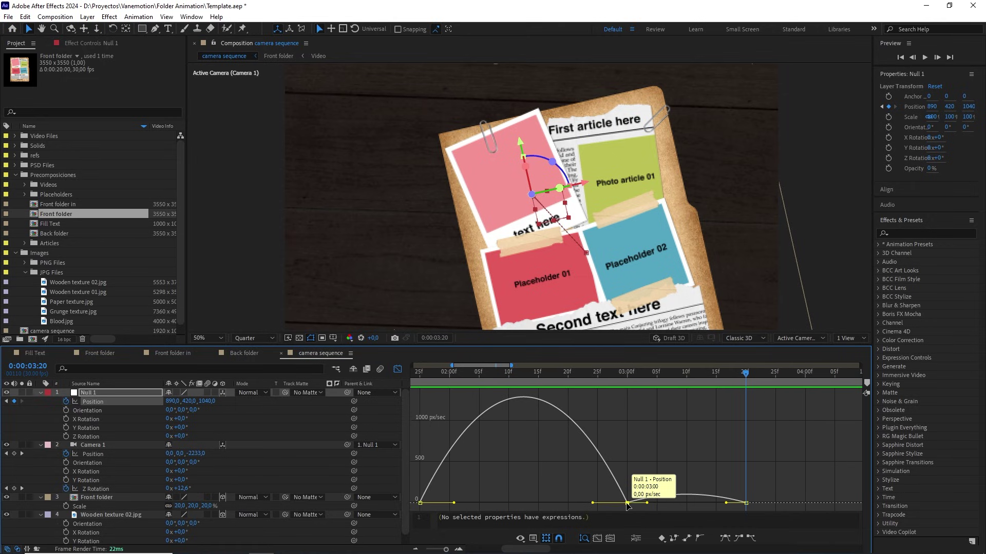
double_click(627, 504)
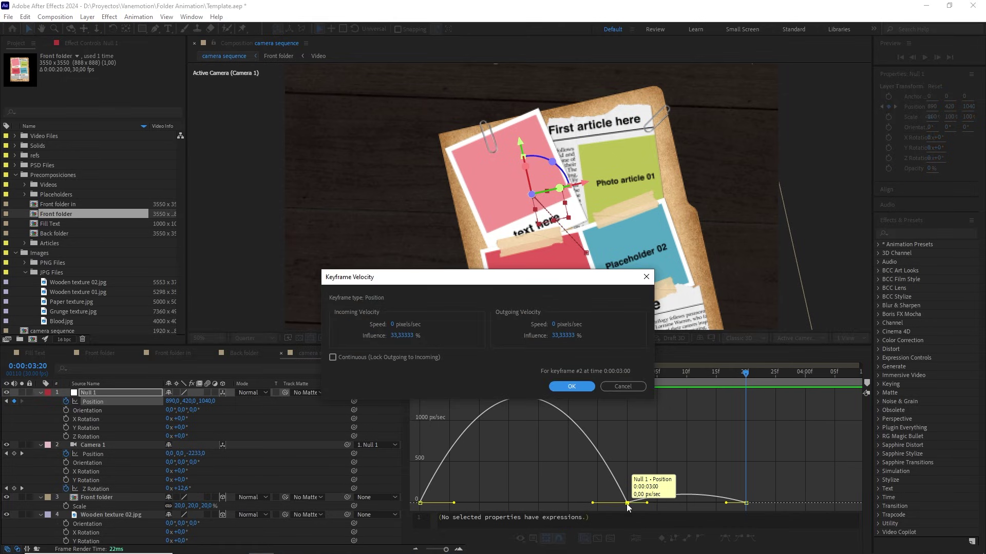
Step: Make the velocity of Null 1's Position keyframe at 0:00:03:00 continuous, with 70% incoming influence
click(333, 357)
click(402, 336)
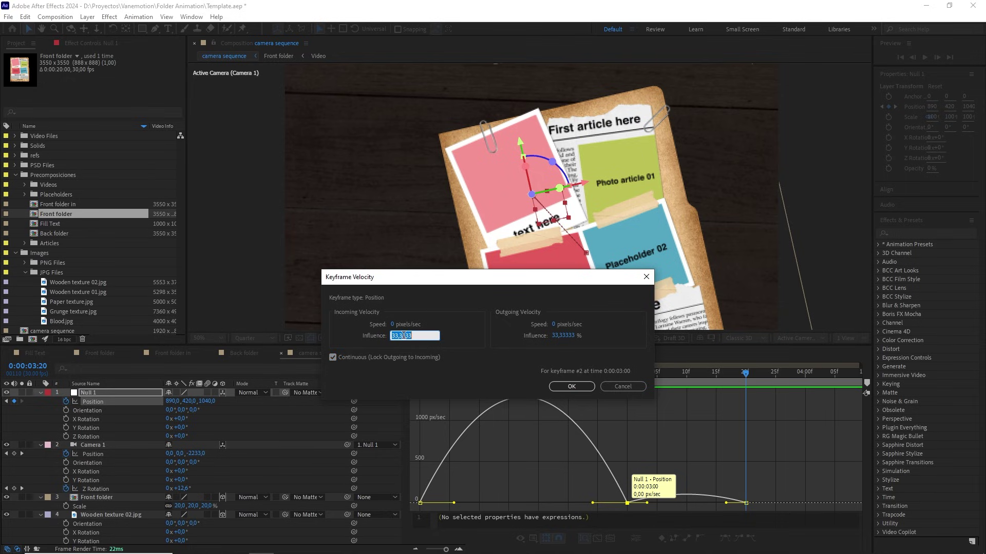
text(70)
click(588, 386)
Step: Raise the outgoing speed handle of the 0:00:03:00 Position keyframe so the null keeps moving through it
scroll(641, 502, up, 5)
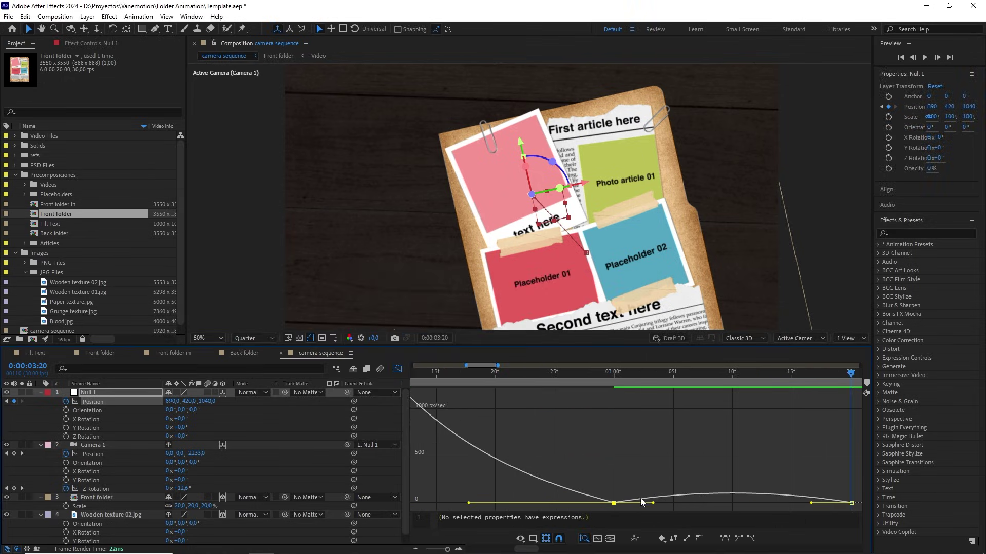
drag(667, 505, 665, 450)
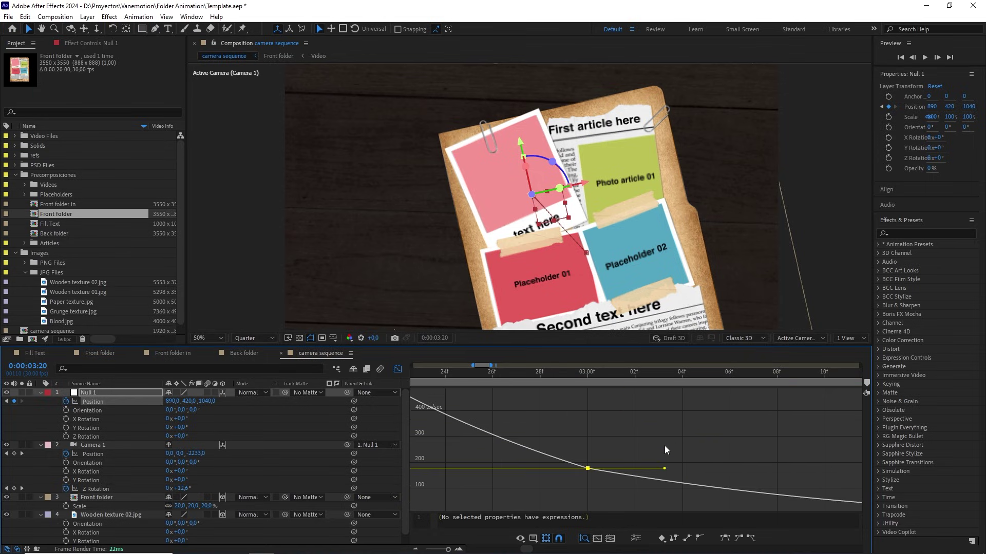
scroll(664, 445, down, 3)
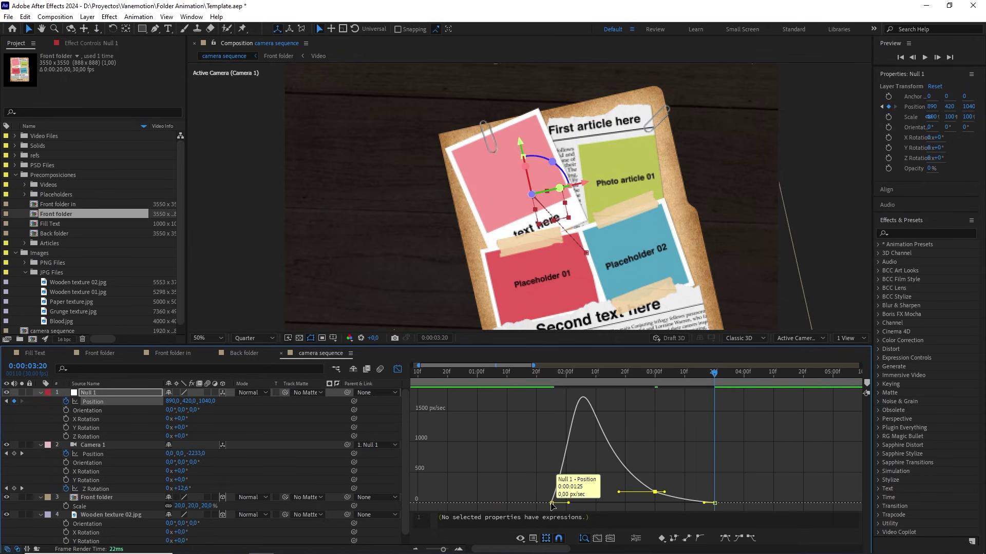
Step: Set the outgoing velocity influence of Null 1's first Position keyframe, at 0:00:01:25, to 70%
double_click(551, 504)
double_click(564, 335)
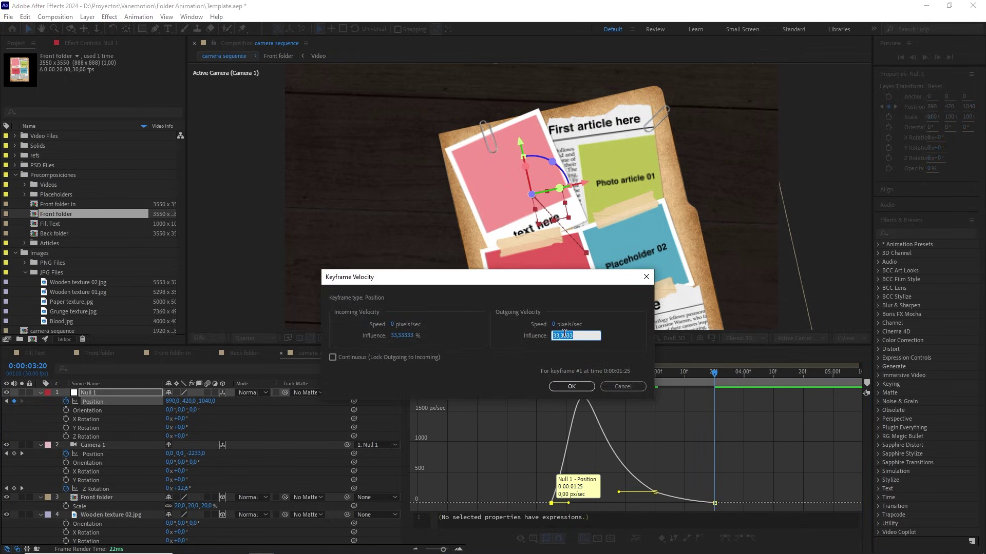
text(70)
click(570, 386)
Step: Preview the eased camera push-in from about 0:00:01:20 to check its motion
drag(673, 377, 655, 378)
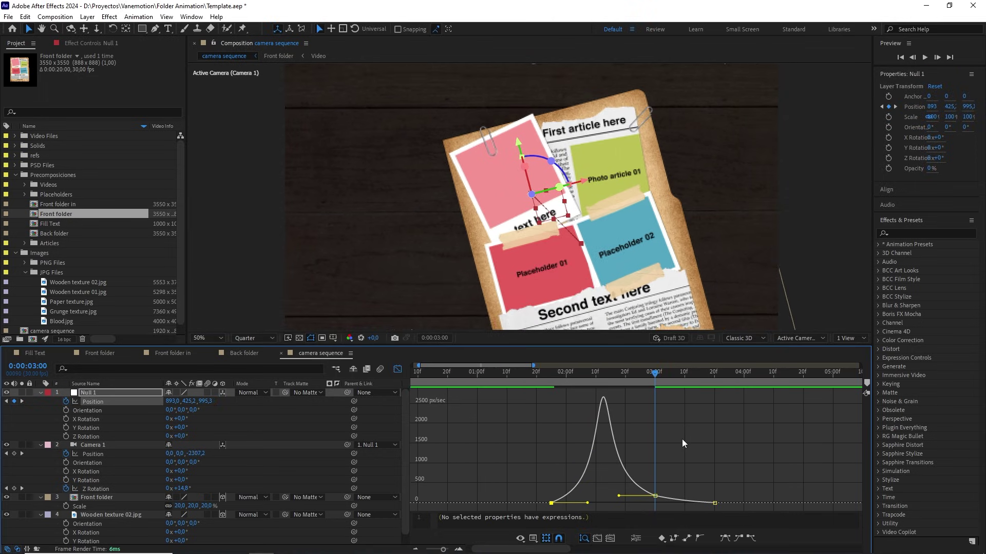
drag(702, 468, 623, 502)
drag(655, 373, 535, 381)
key(space)
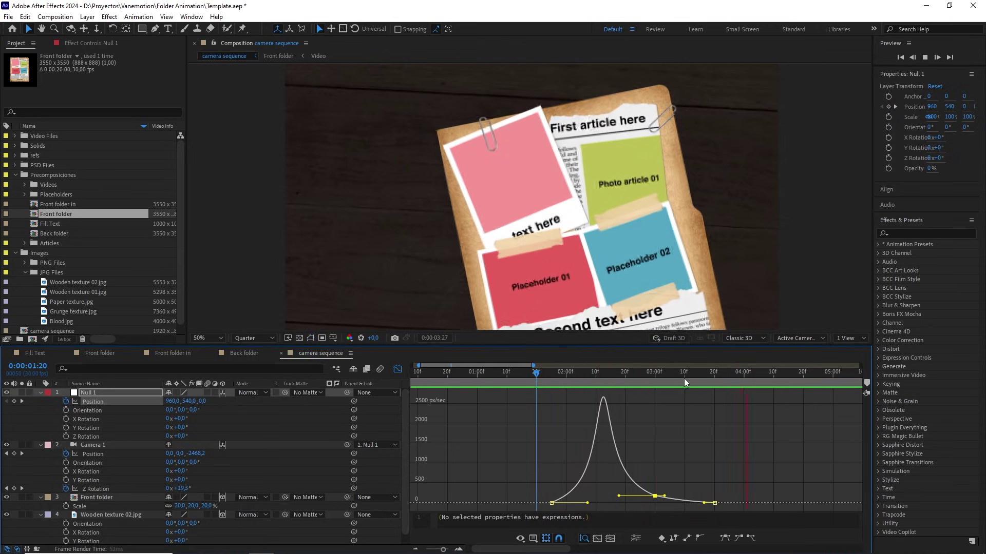
click(532, 381)
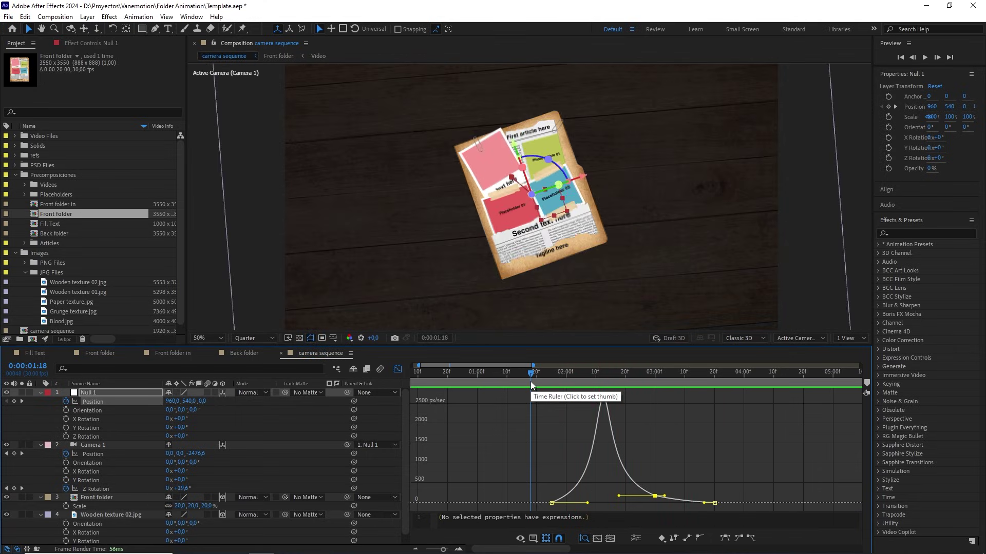
key(space)
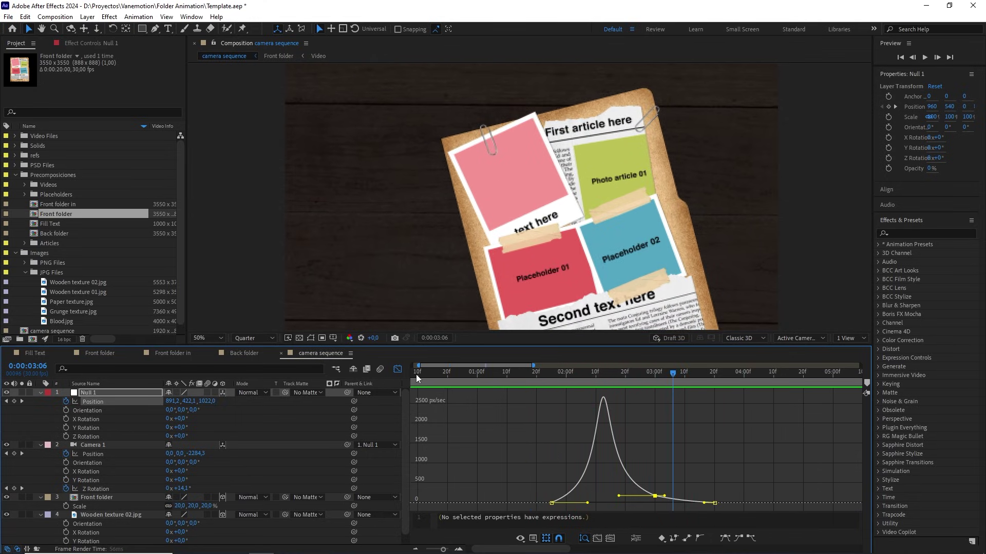
Step: Leave the graph view and add Position and Z Rotation keyframes to Null 1 at 0:00:06:20
click(397, 369)
drag(443, 551, 434, 551)
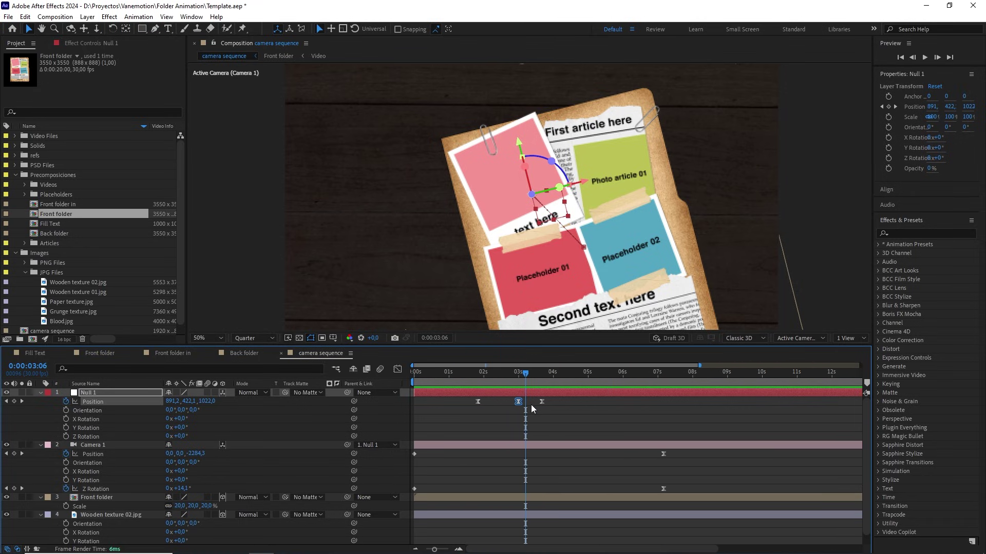
click(533, 400)
drag(525, 375, 645, 375)
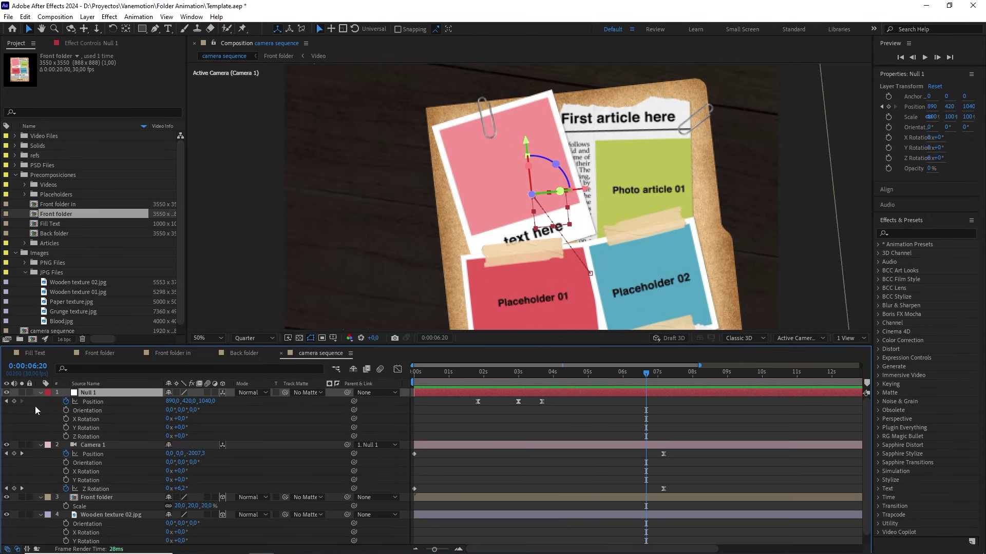
click(14, 402)
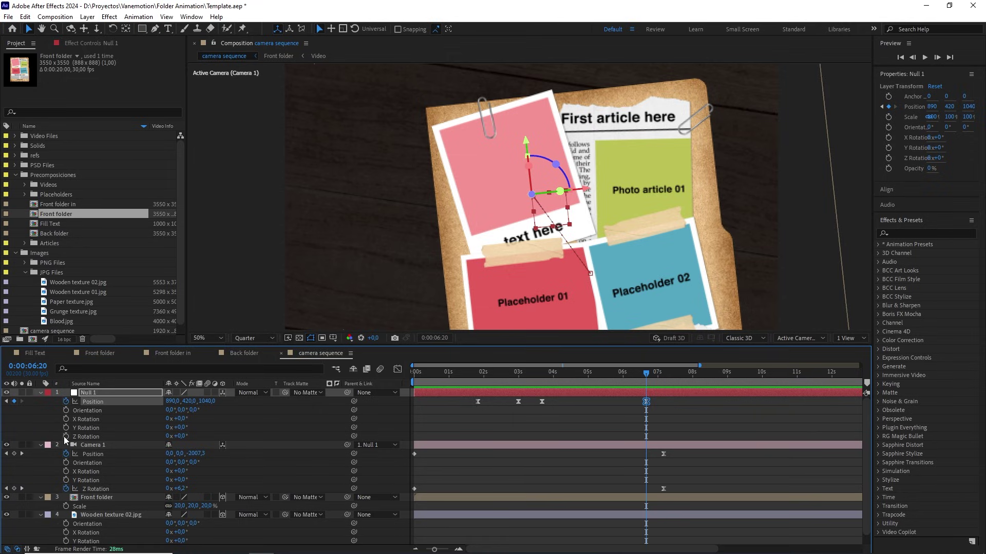
click(65, 436)
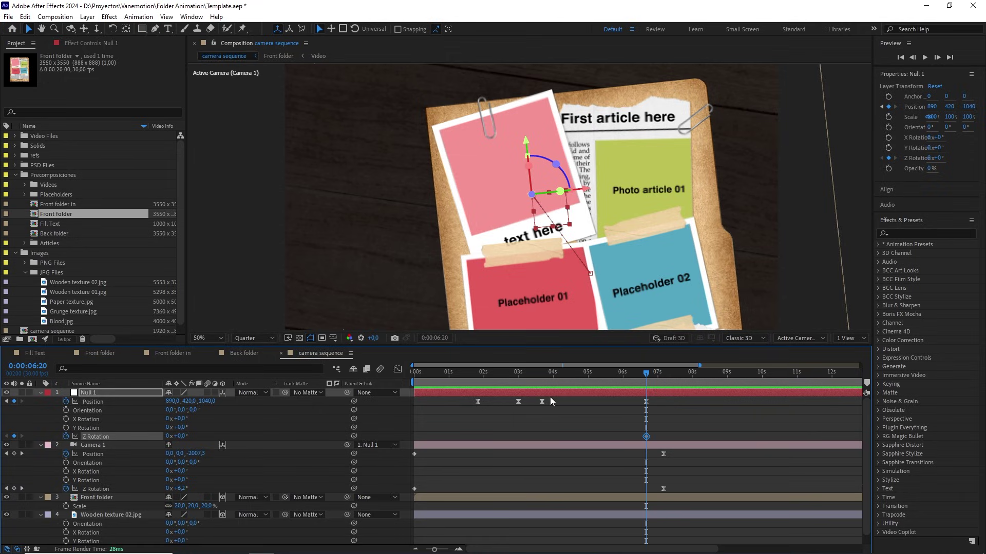
Step: Set Null 1's Position to 960, 540, 0 at 0:00:08:05 to pull the camera back
drag(648, 371, 699, 377)
click(247, 418)
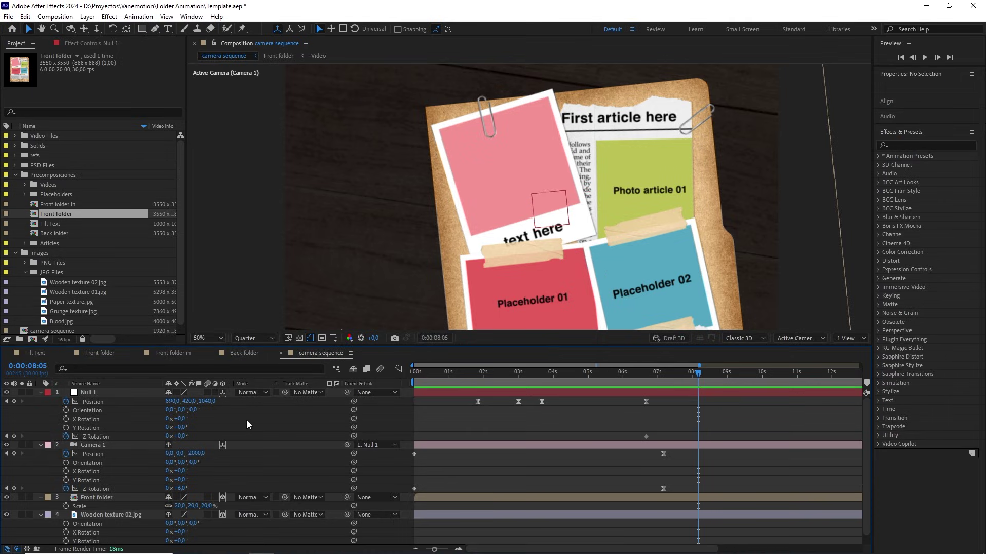
click(170, 402)
text(960)
key(Return)
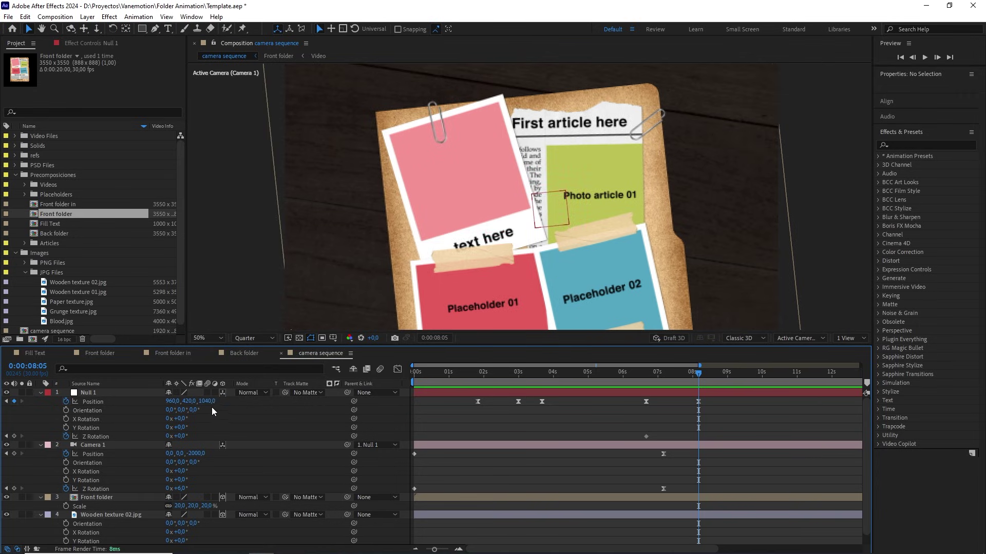
click(191, 400)
text(540)
key(Tab)
text(0)
key(Return)
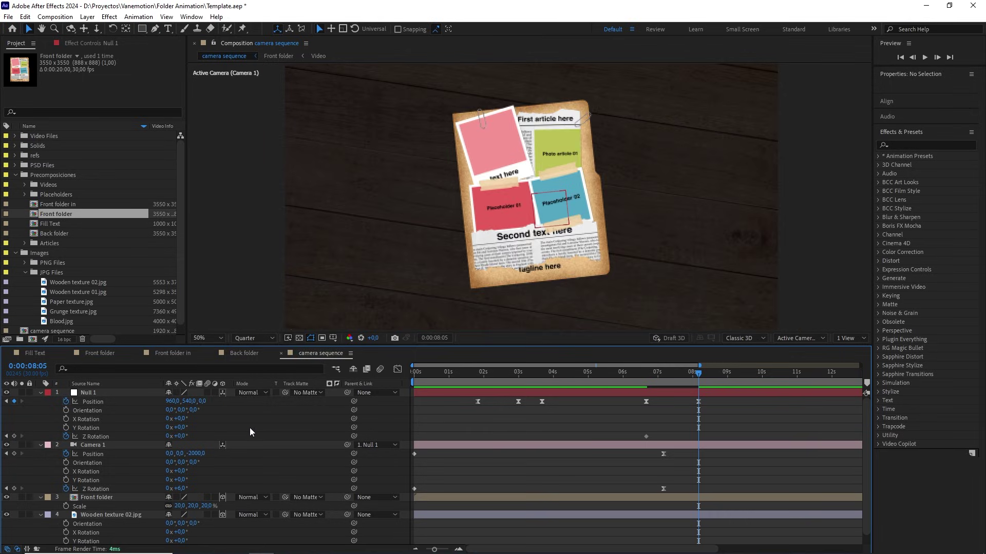
Step: Set Null 1's Z Rotation to -15° at 0:00:08:05
drag(180, 437, 175, 437)
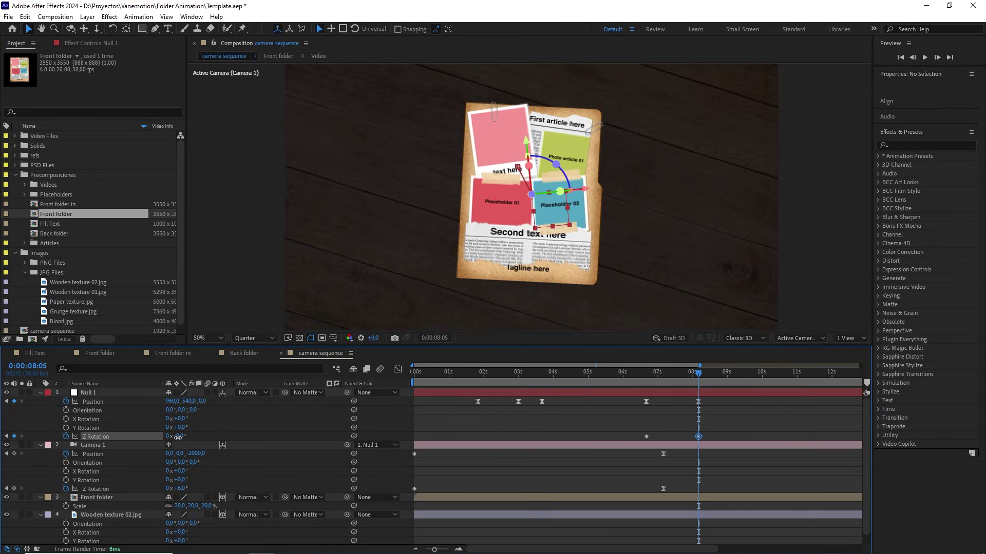
click(182, 436)
text(-)
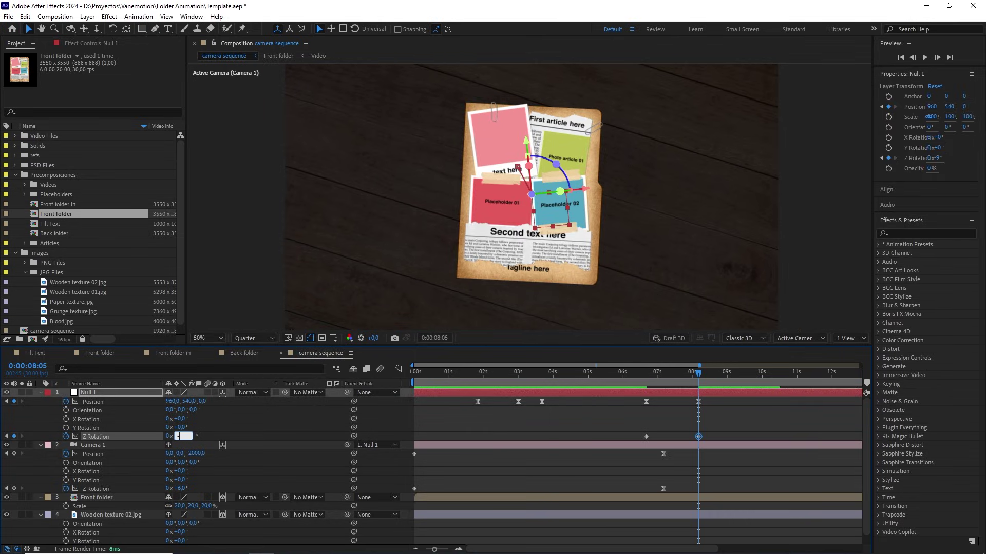
text(15)
click(571, 419)
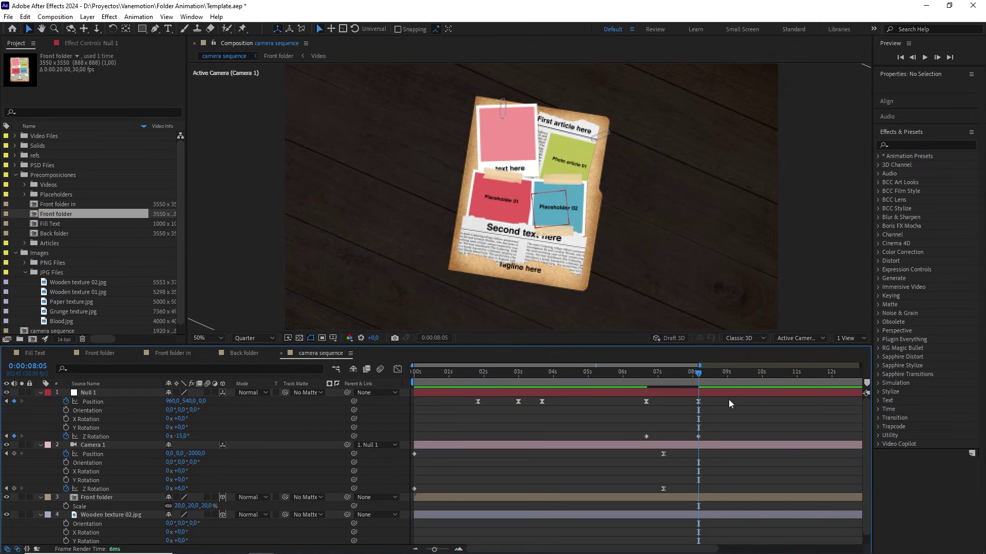
Step: Apply Easy Ease to Null 1's last two Position and both Z Rotation keyframes, and preview from 0:00:06:00
drag(729, 398, 633, 438)
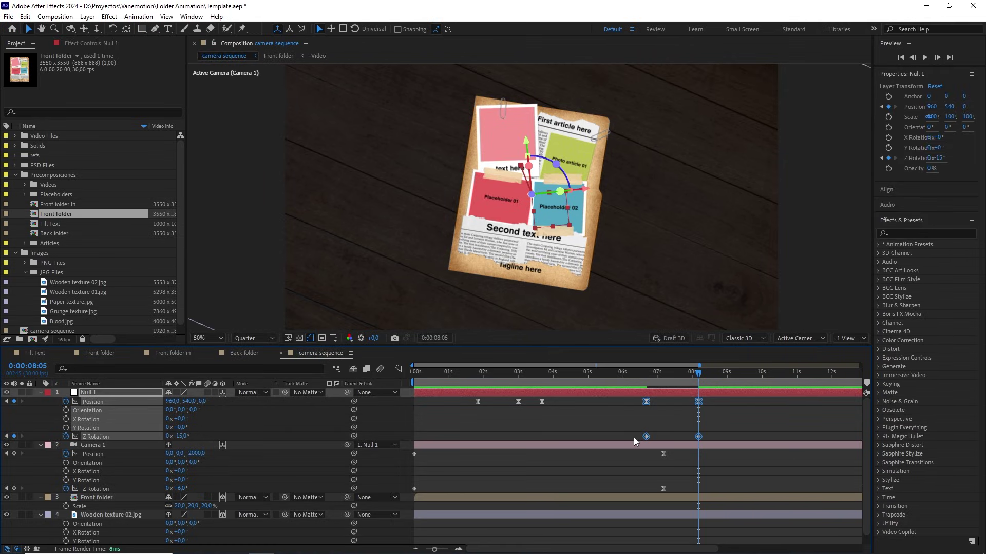
key(F9)
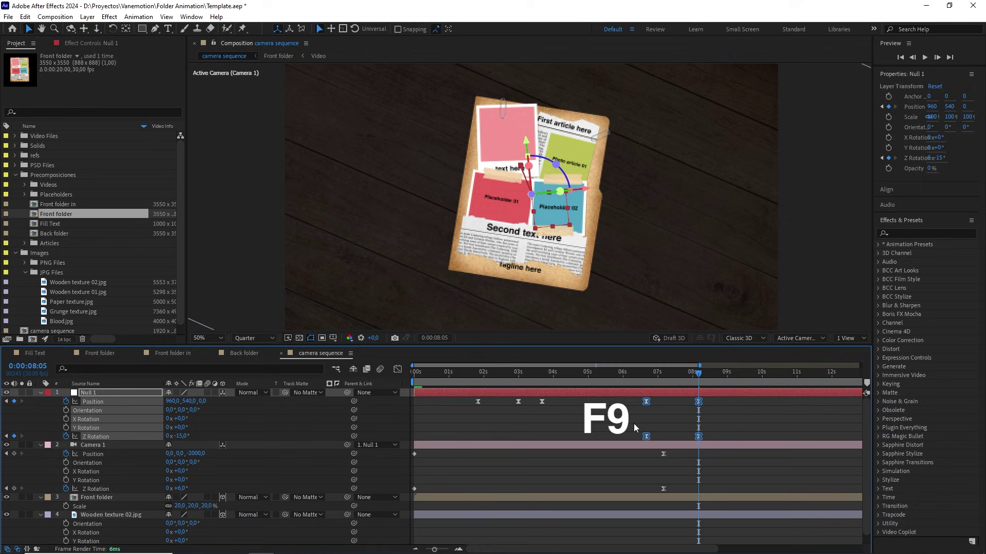
mouse_move(624, 380)
mouse_down()
mouse_move(691, 384)
mouse_move(624, 396)
mouse_up()
key(space)
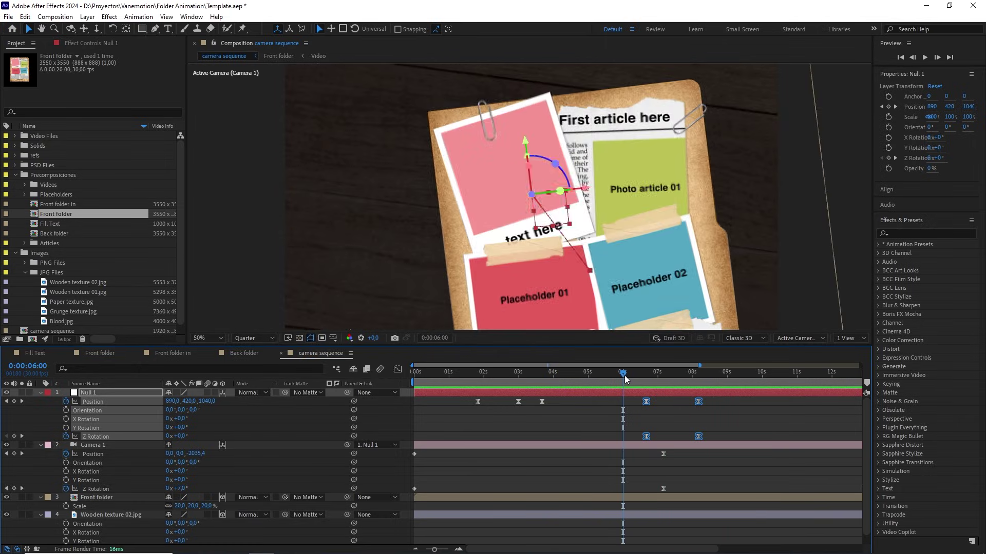
Step: Set the incoming and outgoing velocity influence of Null 1's last two Position keyframes to 70%
click(748, 416)
drag(784, 408, 596, 399)
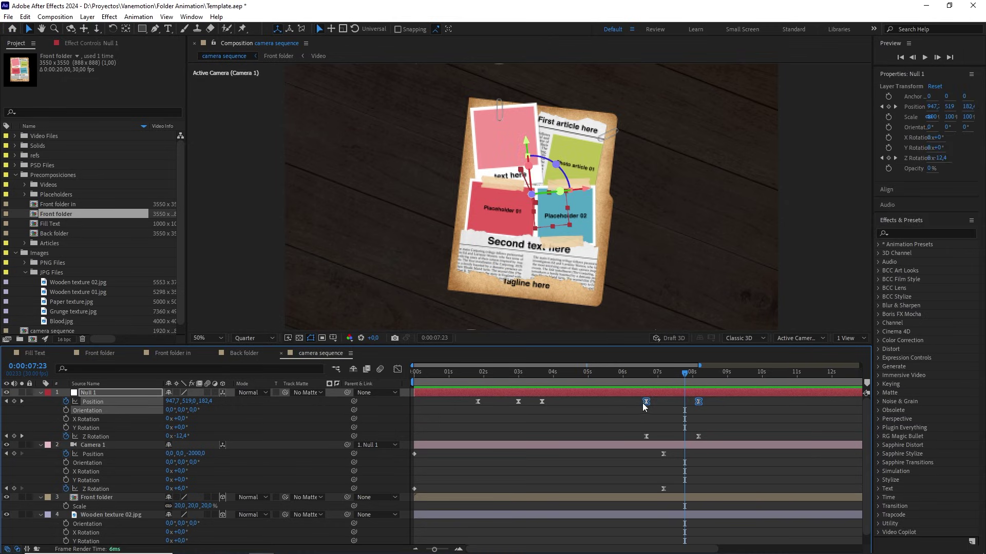
right_click(646, 400)
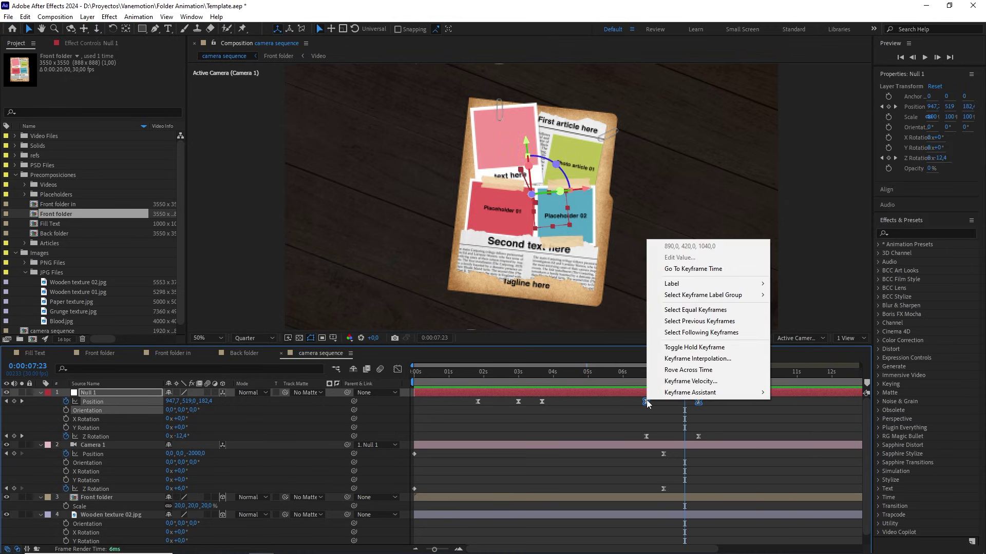
click(678, 381)
double_click(407, 334)
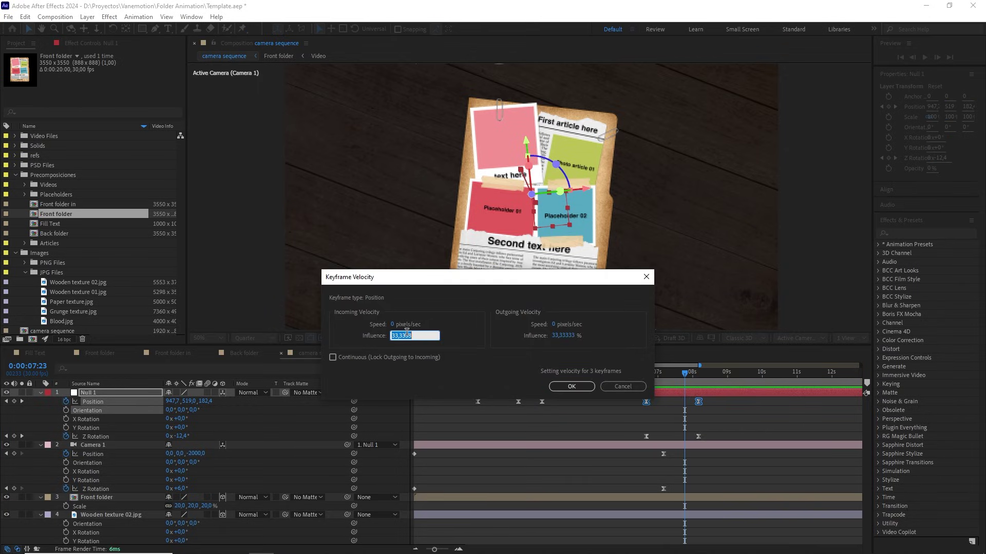
text(70)
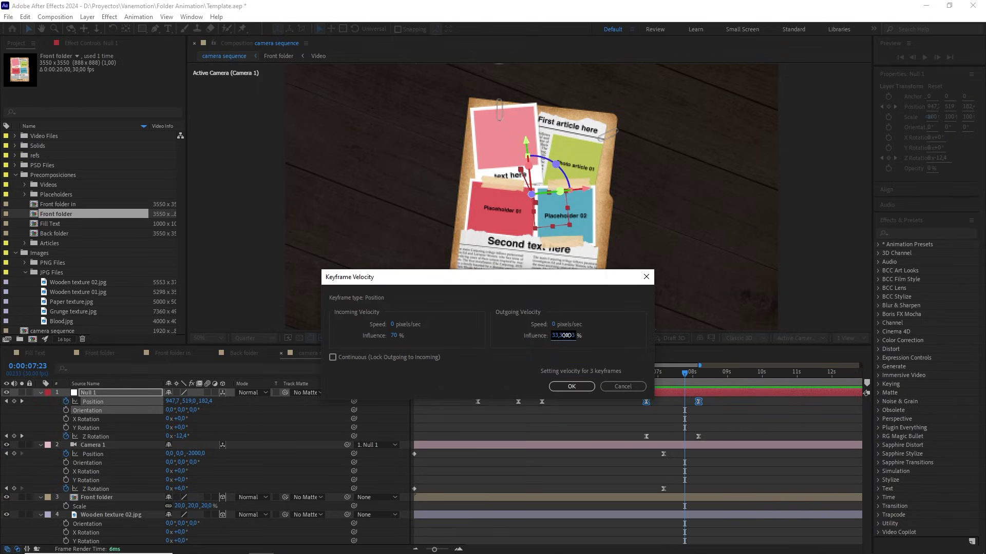
double_click(555, 337)
text(70)
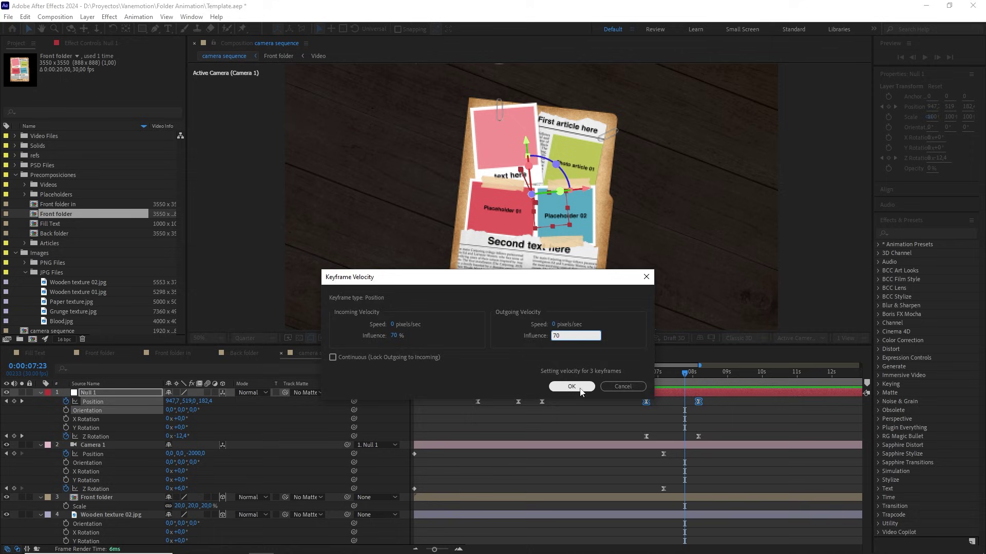
click(571, 386)
Step: Set the incoming and outgoing velocity influence of Null 1's two Z Rotation keyframes to 70%
drag(727, 430, 620, 441)
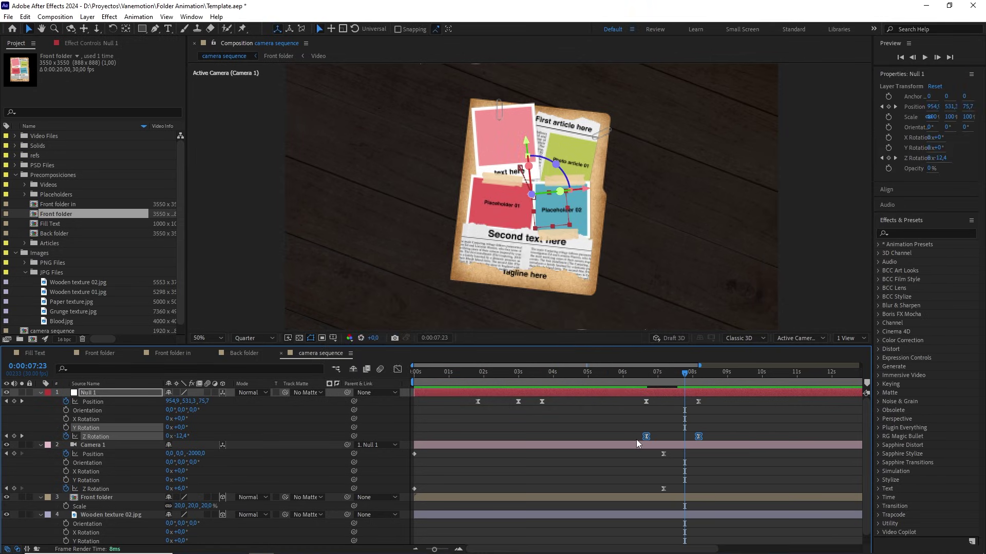
right_click(646, 436)
click(665, 417)
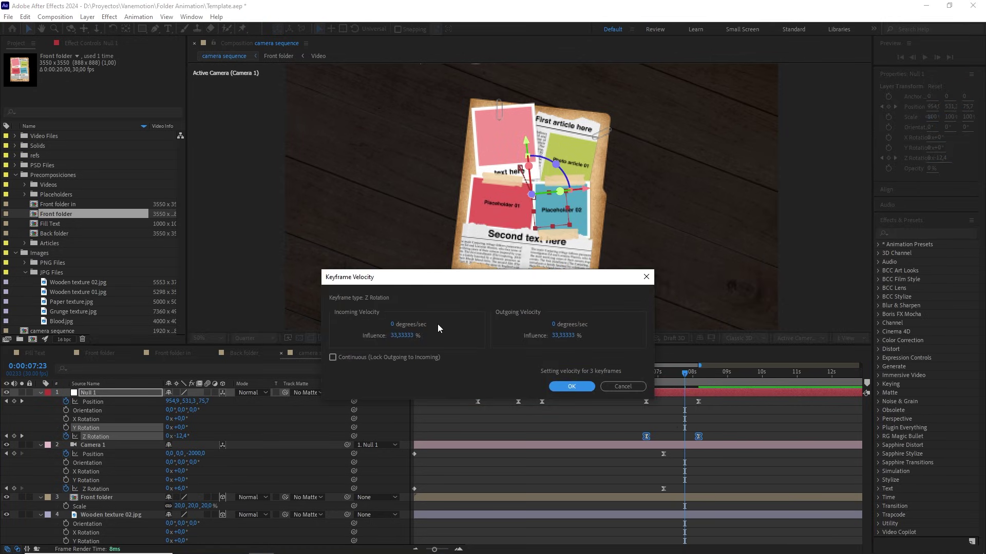
click(401, 337)
text(70)
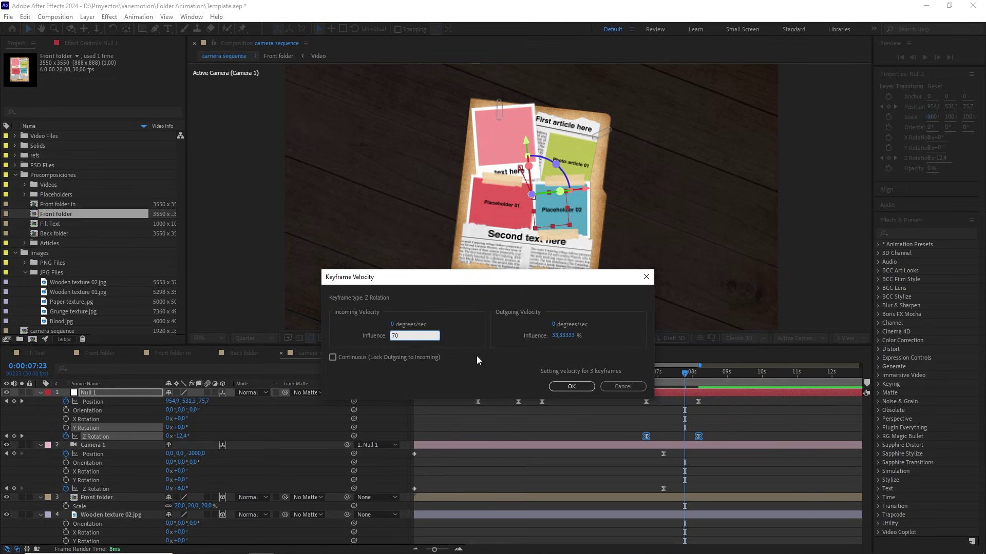
click(563, 336)
text(70)
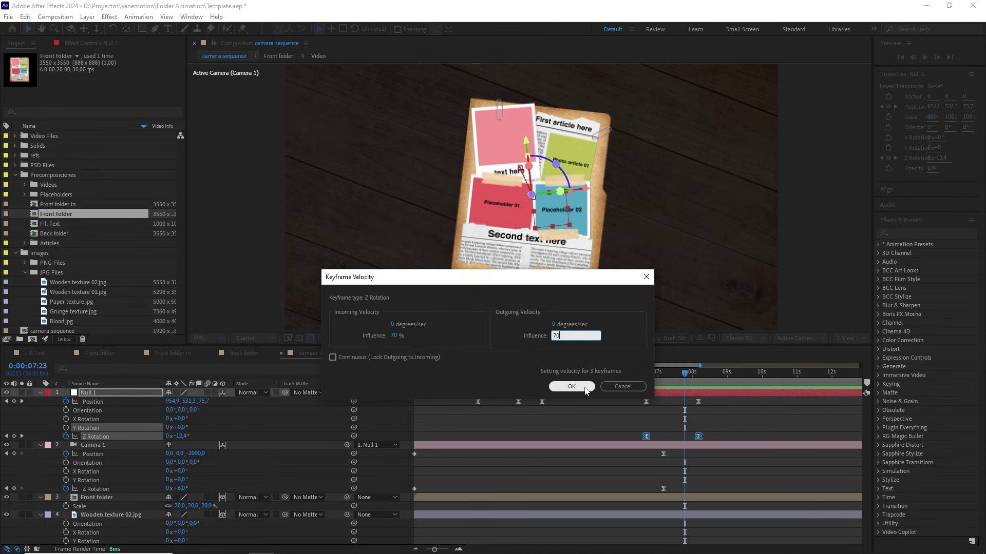
click(572, 387)
Step: Show the Z Rotation speed graph and preview the camera pull-back from 0:00:06:07
click(398, 369)
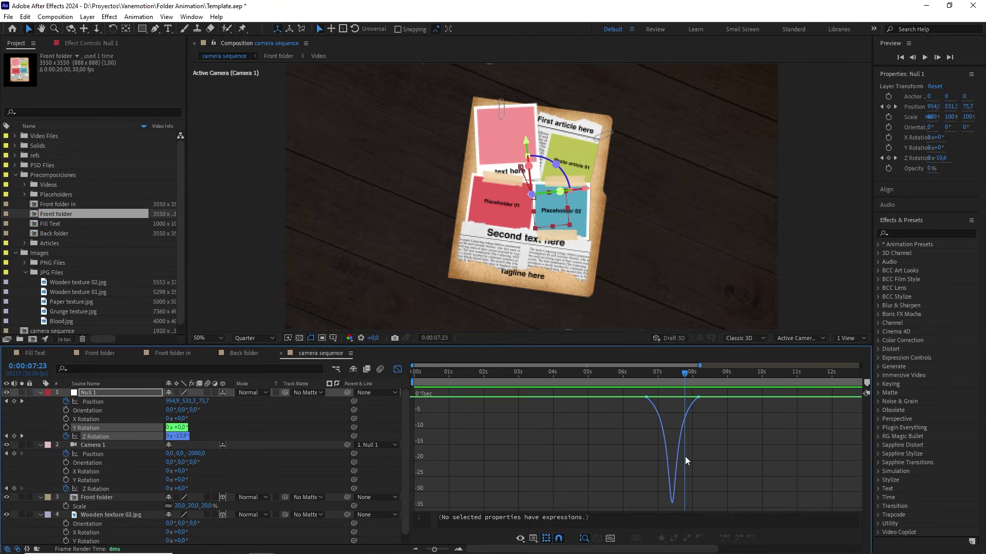
scroll(693, 452, up, 2)
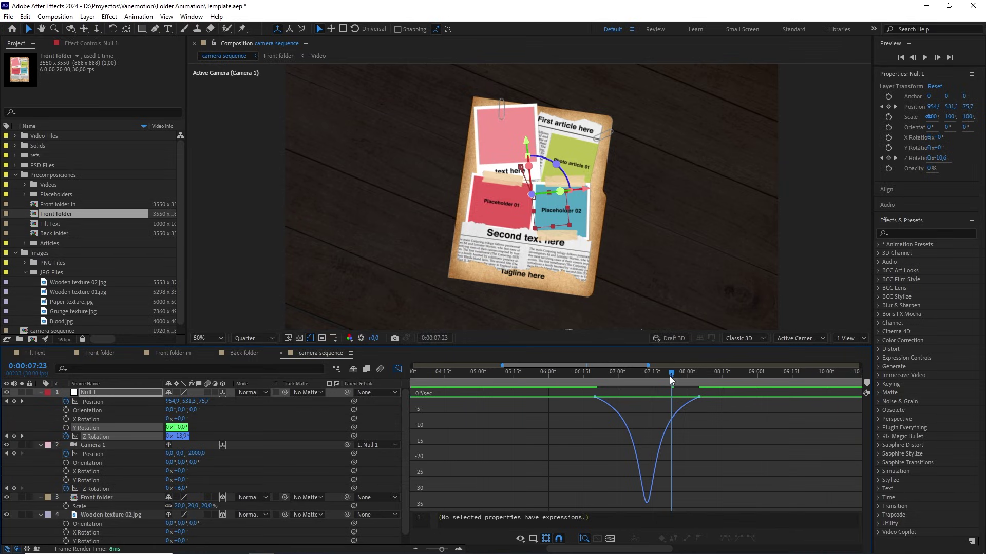
drag(671, 374, 562, 375)
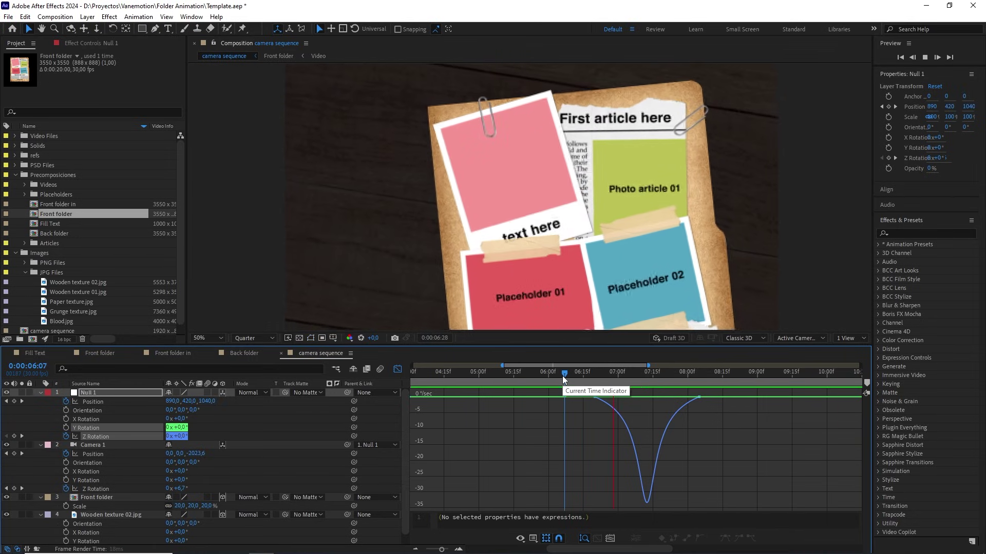
key(space)
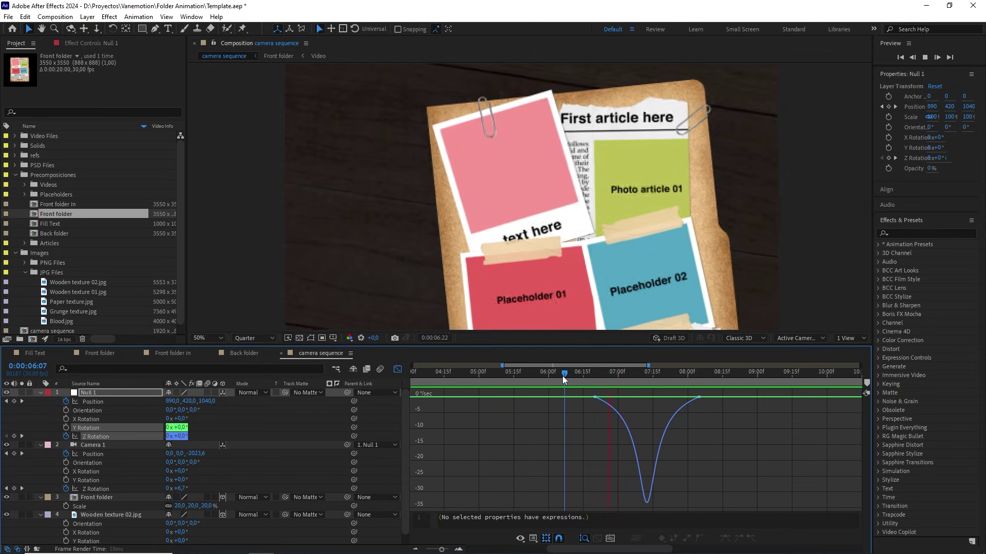
Step: Close the graph editor and duplicate the Null 1 layer at 0:00:08:05
key(space)
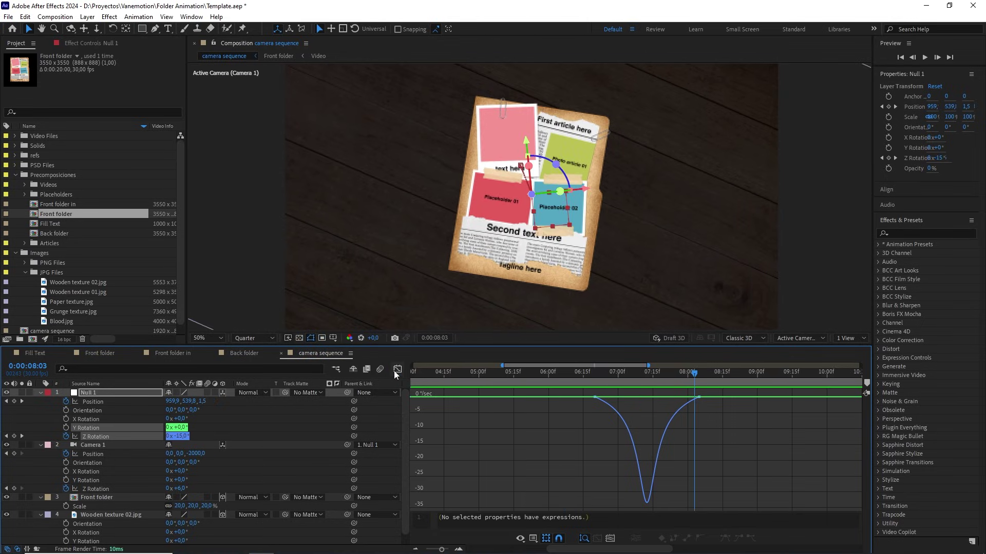
click(397, 370)
drag(442, 548, 433, 548)
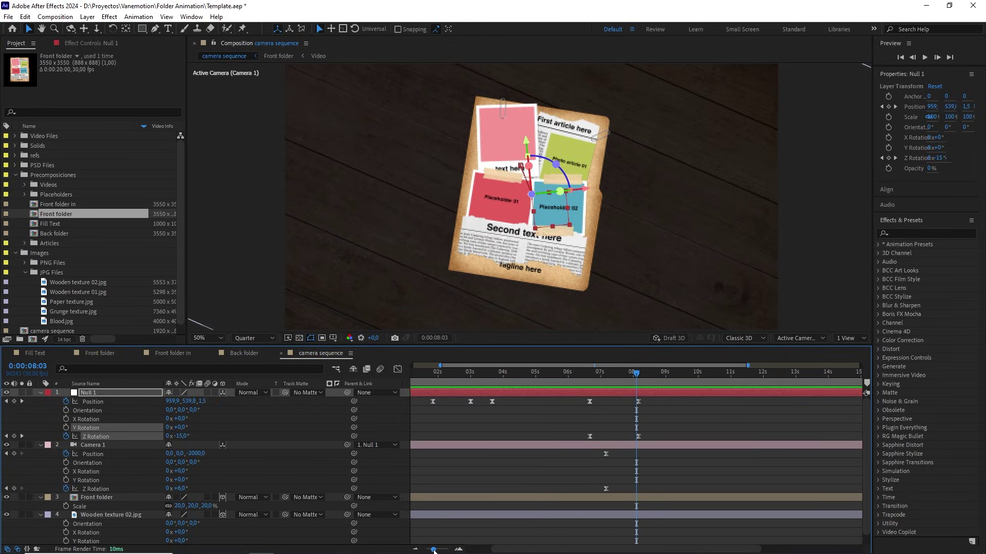
key(k)
click(627, 393)
key(ctrl+d)
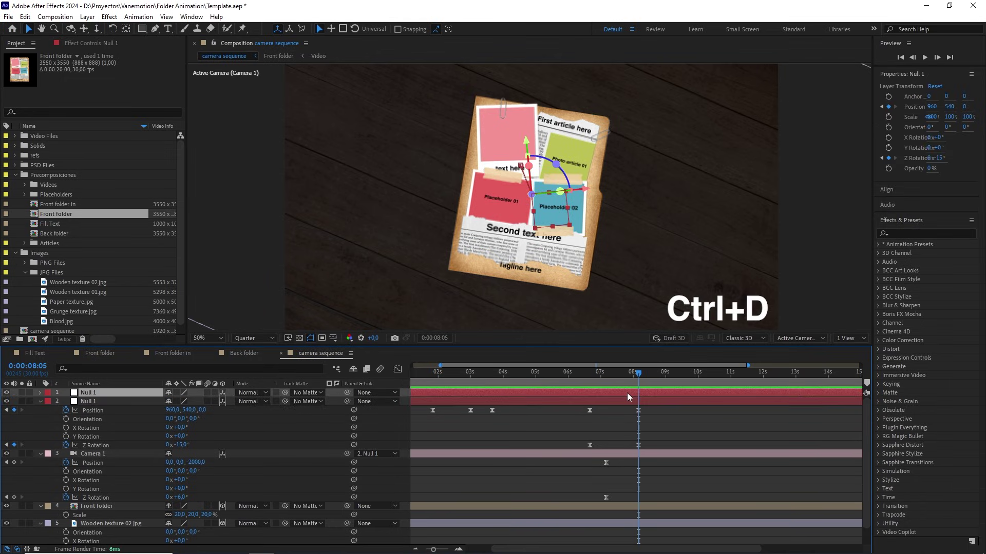
Step: Remove the Position and Z Rotation keyframes from the duplicated null and parent the original Null 1 to it
key(u)
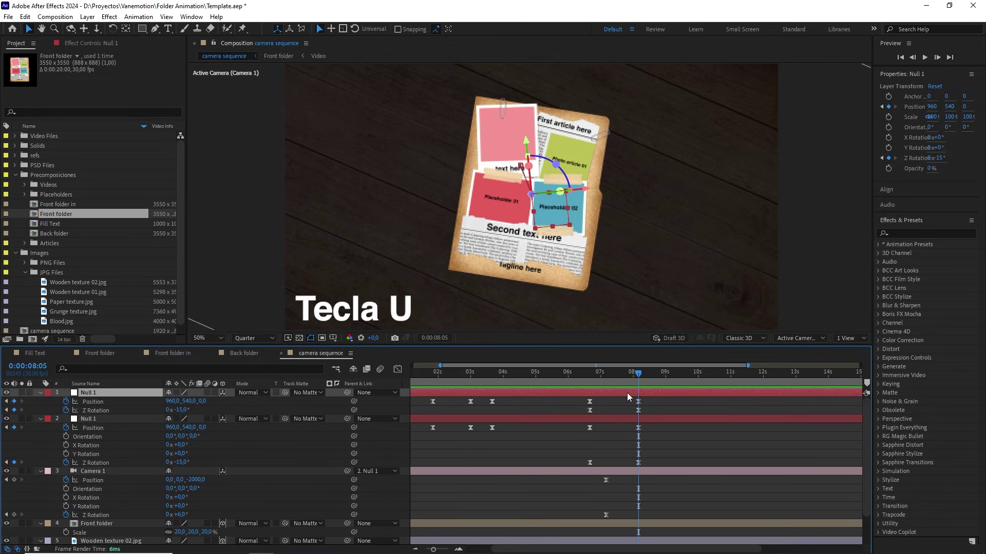
click(66, 406)
click(112, 420)
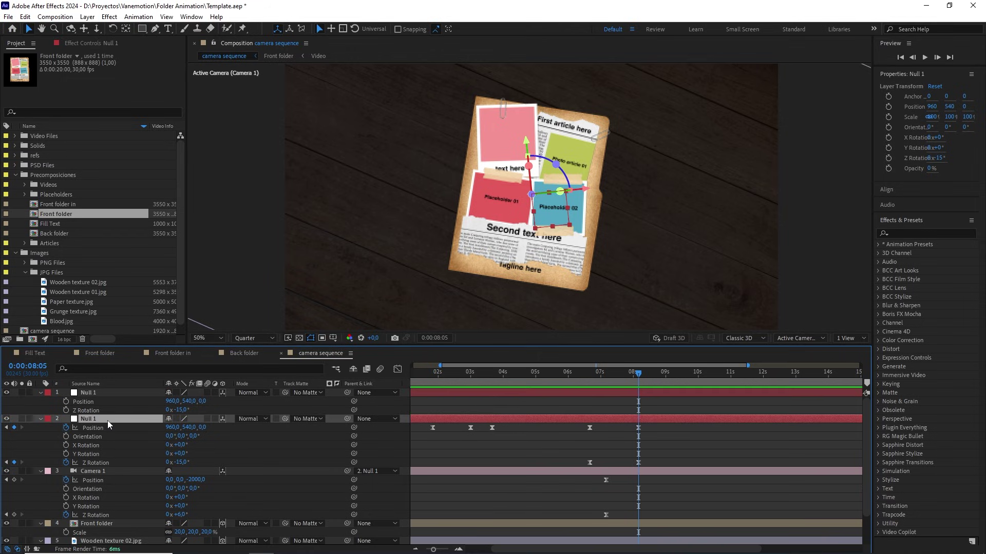
drag(347, 420, 84, 393)
Step: Add Position and Z Rotation keyframes to the duplicated null at 0:00:07:12
drag(637, 376, 615, 377)
drag(660, 438, 584, 425)
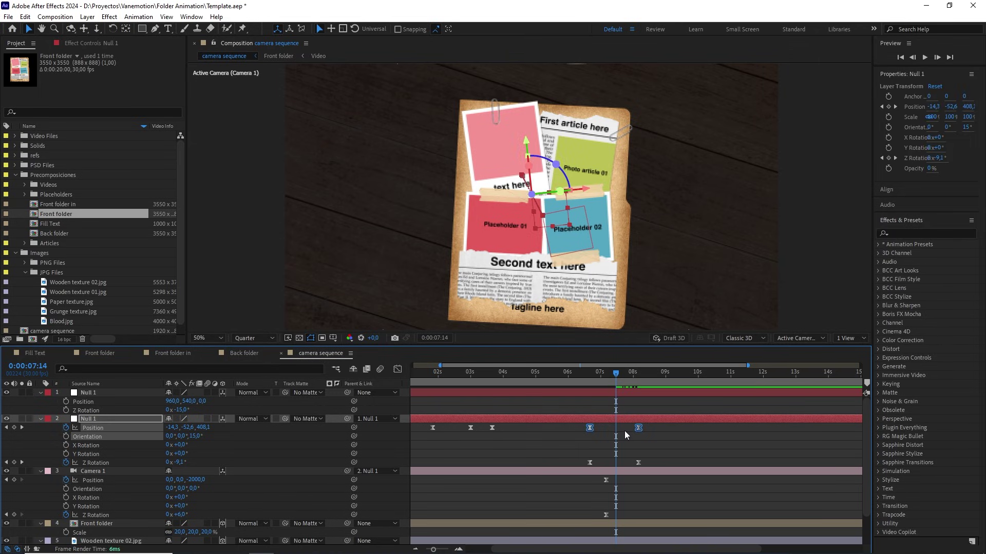
drag(618, 378, 614, 378)
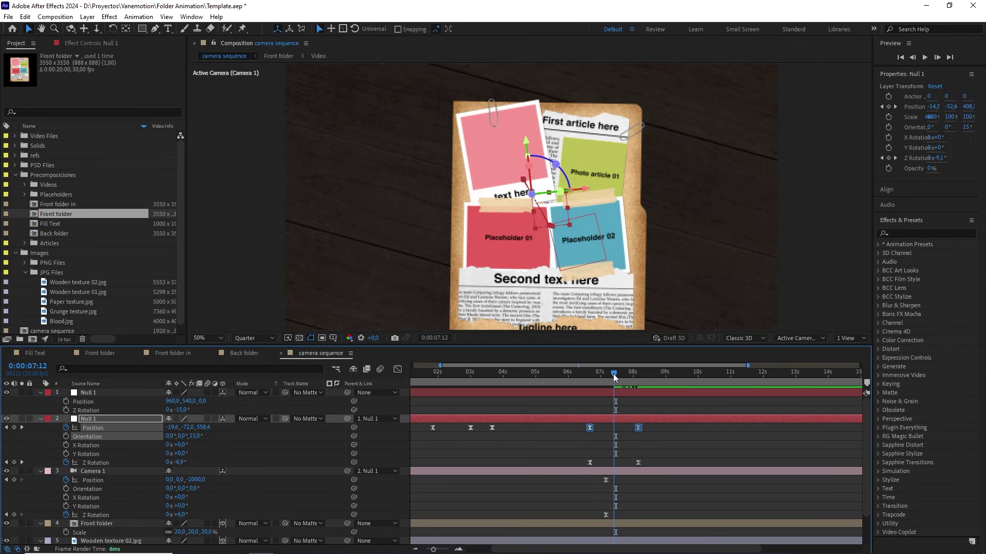
click(40, 364)
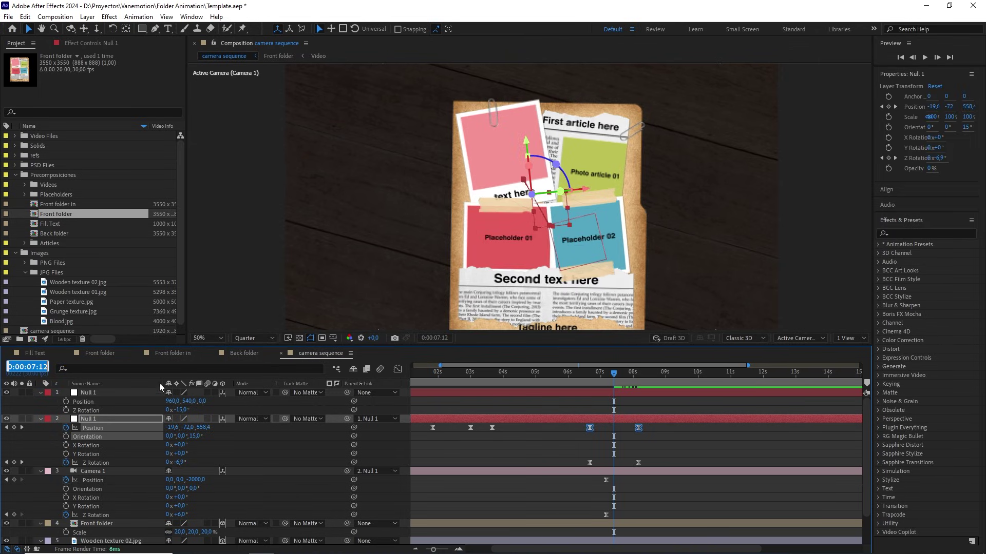
click(246, 408)
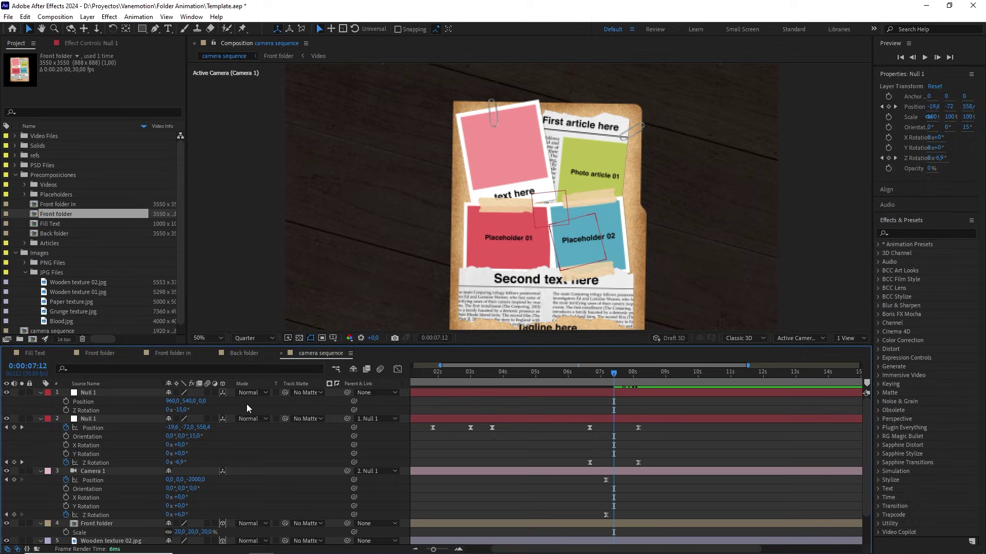
click(66, 402)
click(65, 411)
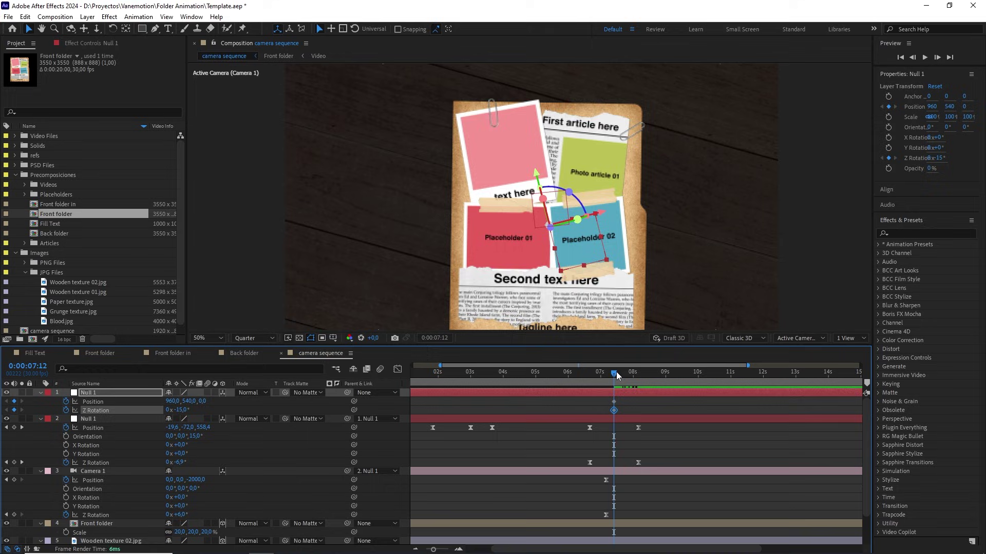
Step: Keyframe the duplicated null's Position at 0:00:09:25 with X set to 770 and Z set to -700
drag(617, 371, 693, 377)
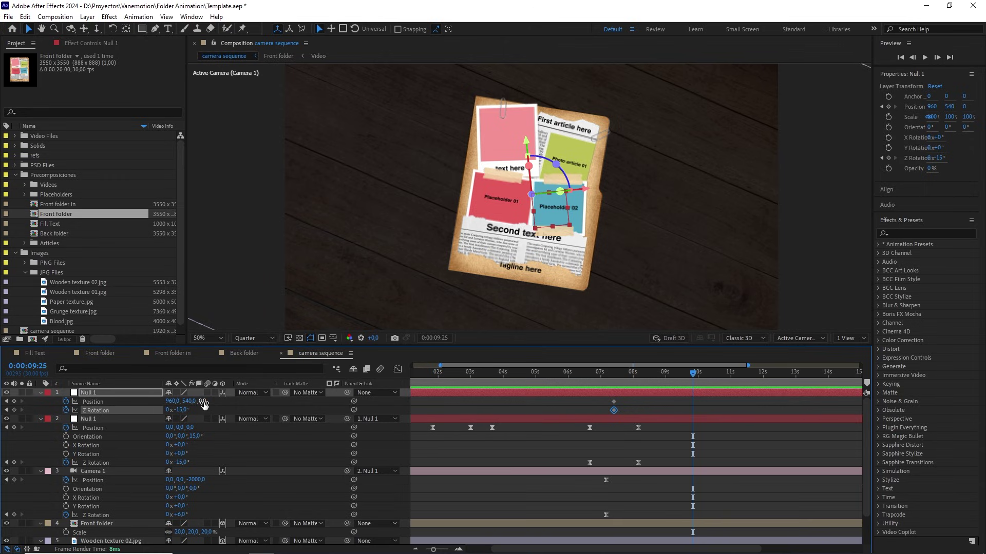
drag(205, 402, 216, 406)
click(210, 402)
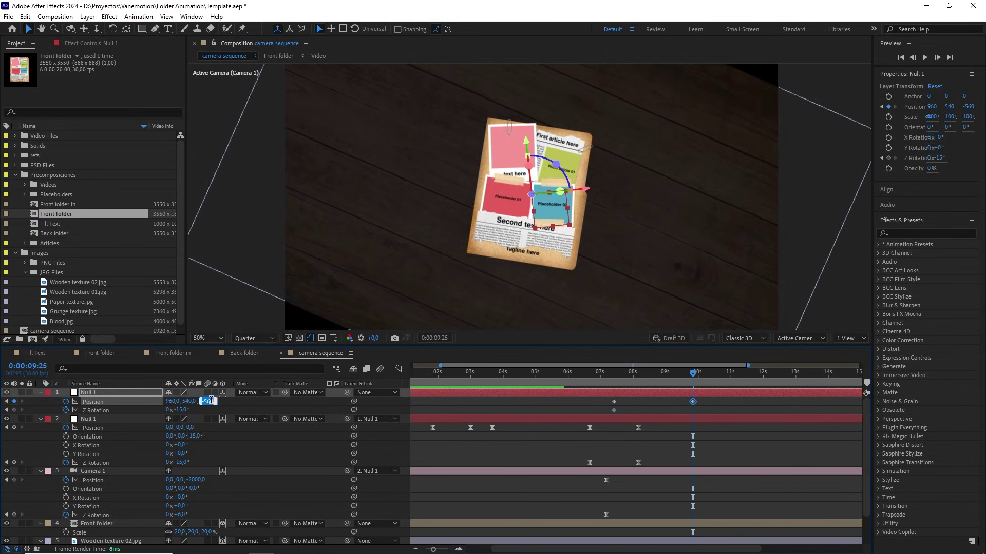
text(-700)
click(240, 412)
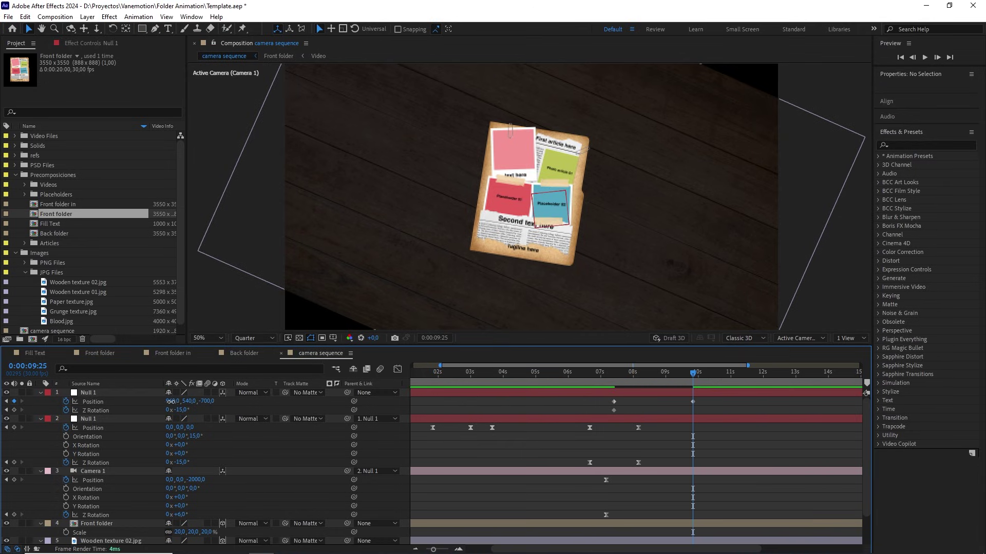
drag(171, 402, 170, 404)
click(169, 402)
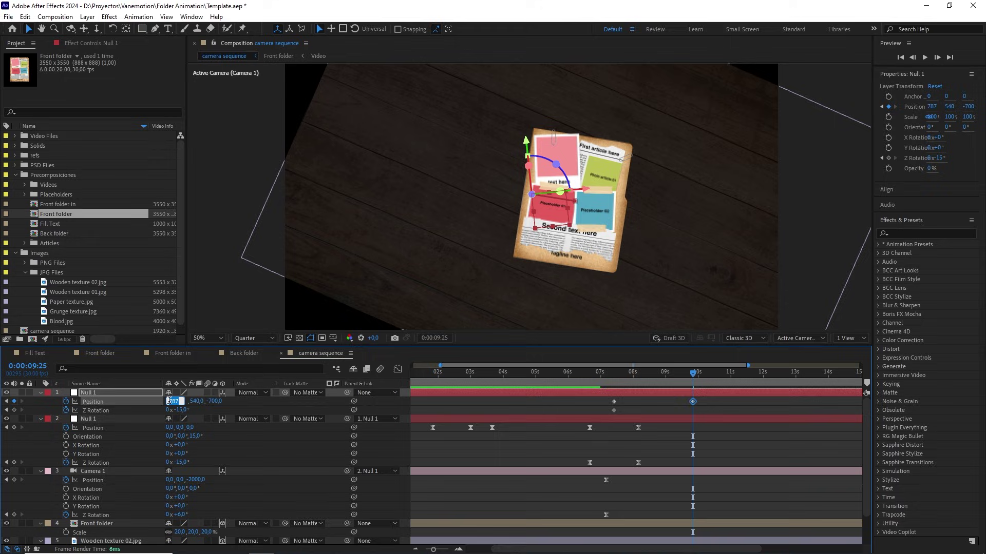
text(770)
click(245, 407)
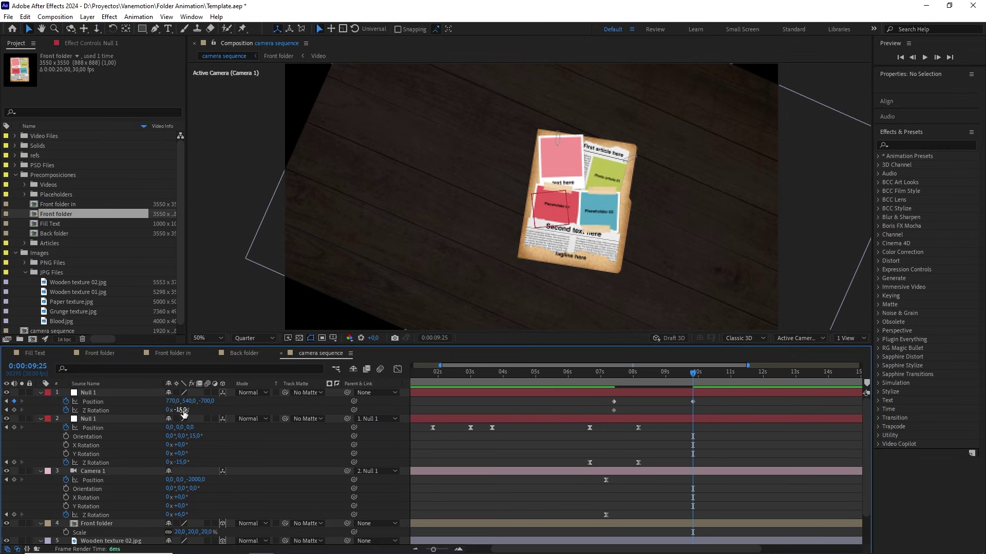
Step: Set the duplicated null's Z Rotation to -25° at 0:00:09:25
drag(184, 410, 178, 411)
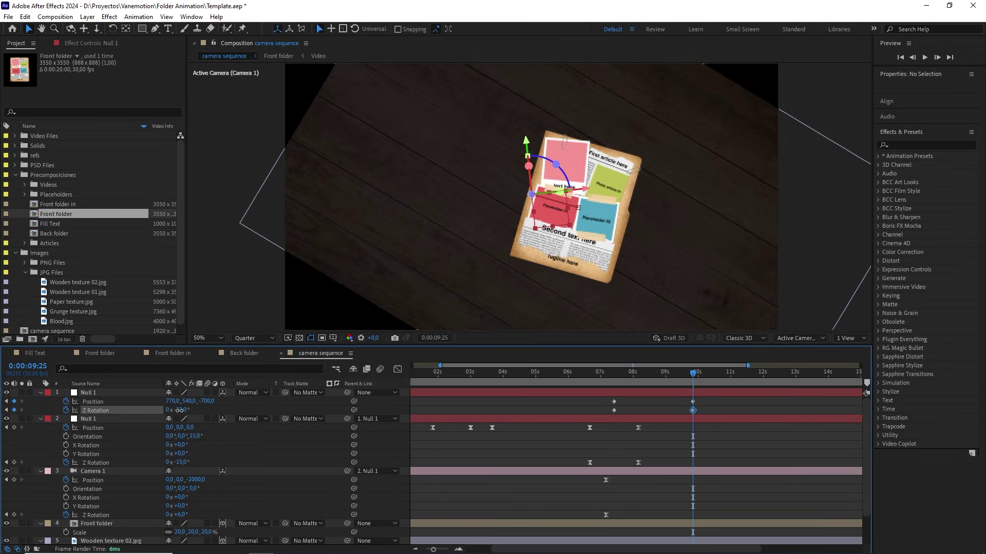
click(182, 410)
text(-25)
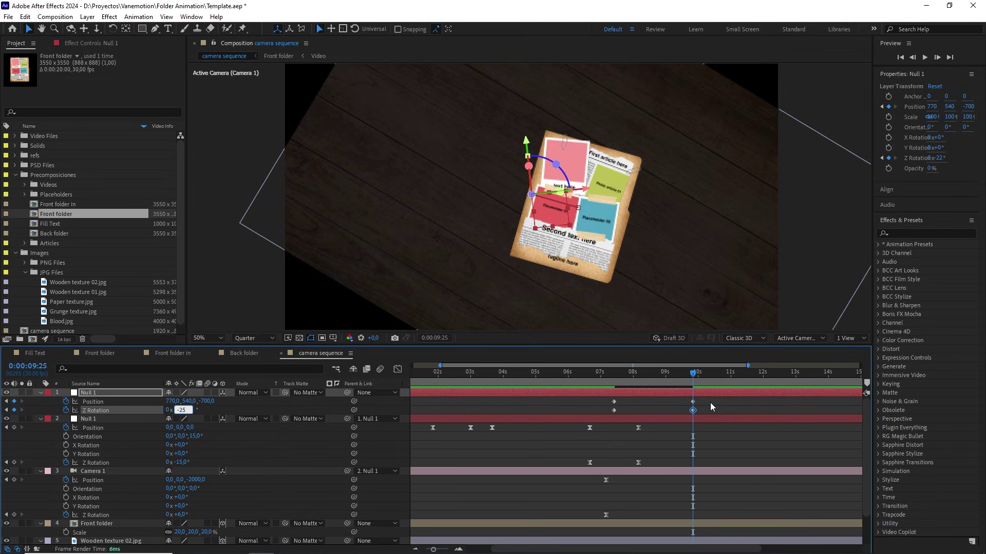
key(Return)
Step: Apply Easy Ease to the duplicated null's four keyframes, and set the incoming and outgoing velocity influence of its Position keyframes to 70%
drag(710, 398, 580, 414)
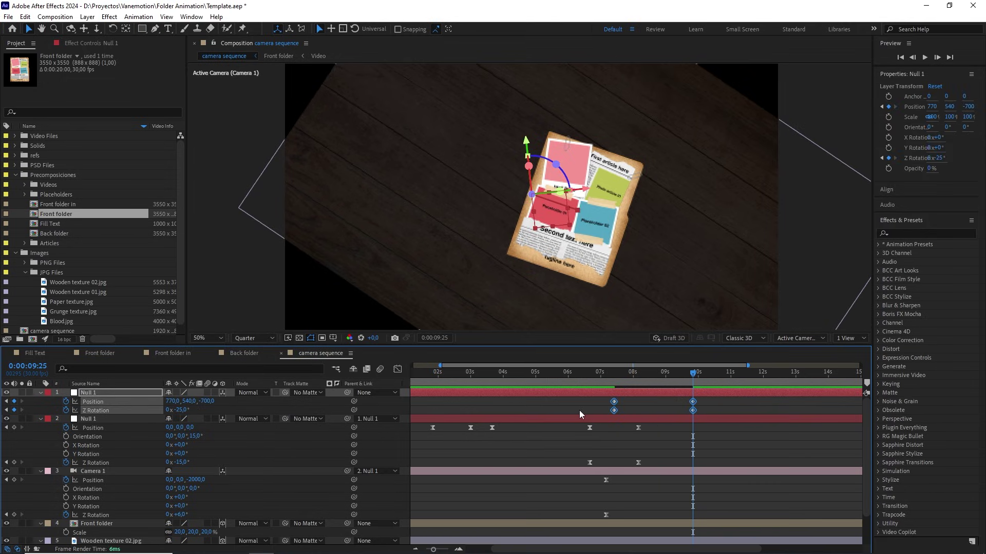
key(F9)
drag(718, 400, 595, 399)
right_click(614, 401)
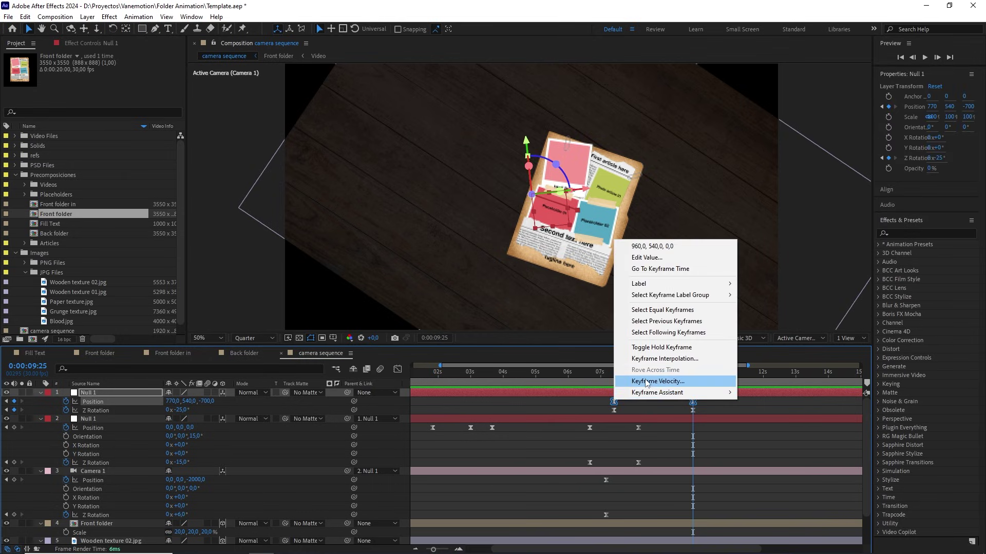
click(648, 382)
click(567, 335)
text(70)
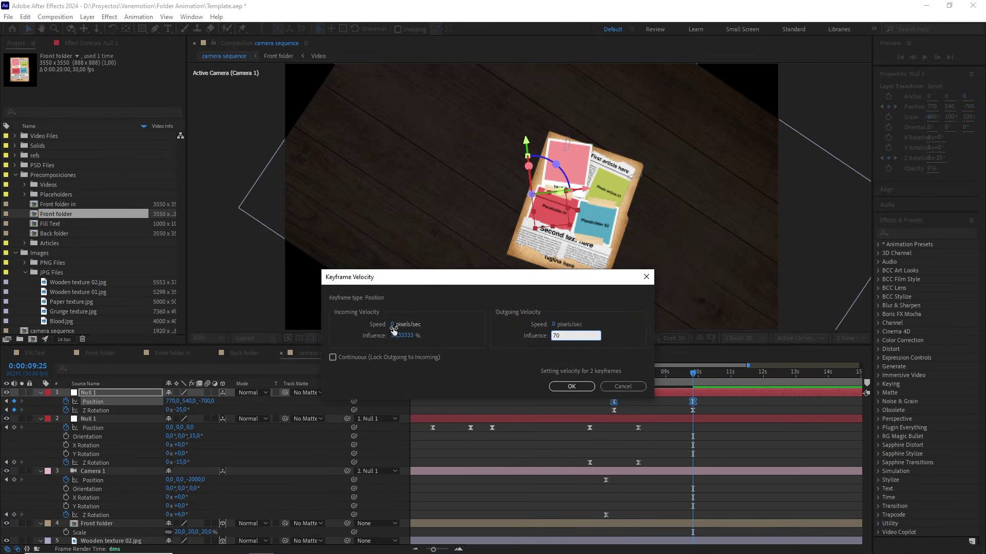
click(401, 335)
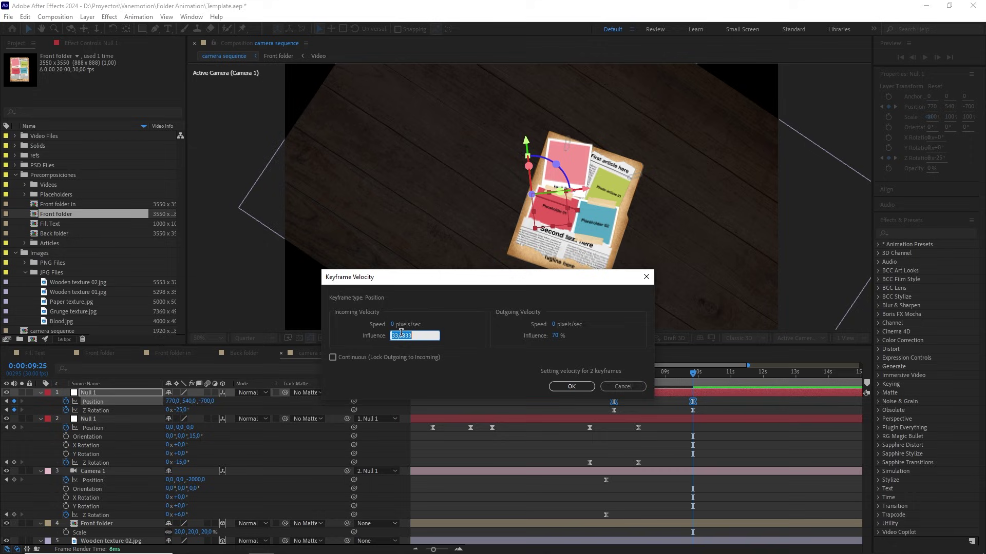
text(70)
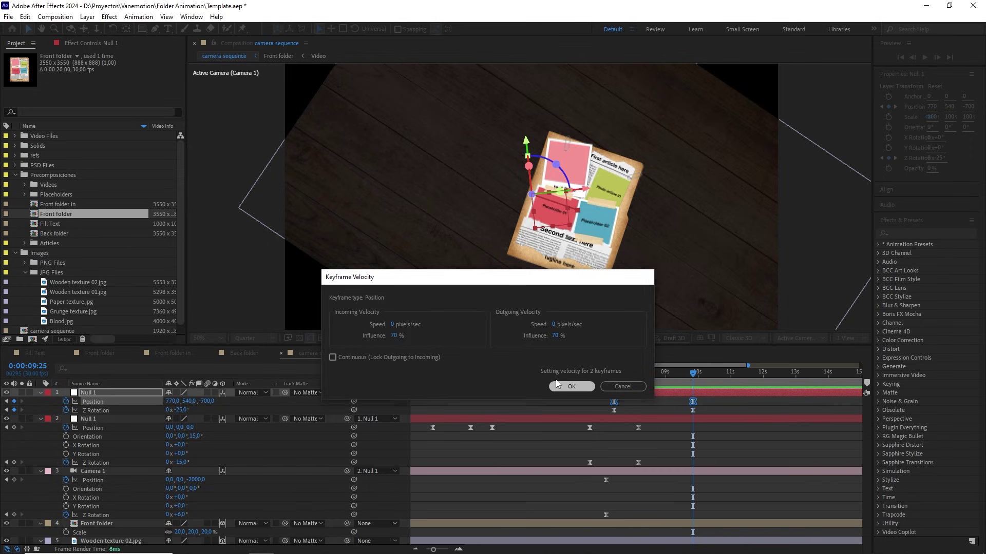
click(570, 386)
Step: Set the incoming and outgoing velocity influence of the duplicated null's Z Rotation keyframes to 70%, and preview from 0:00:06:27
drag(710, 407, 606, 417)
right_click(613, 414)
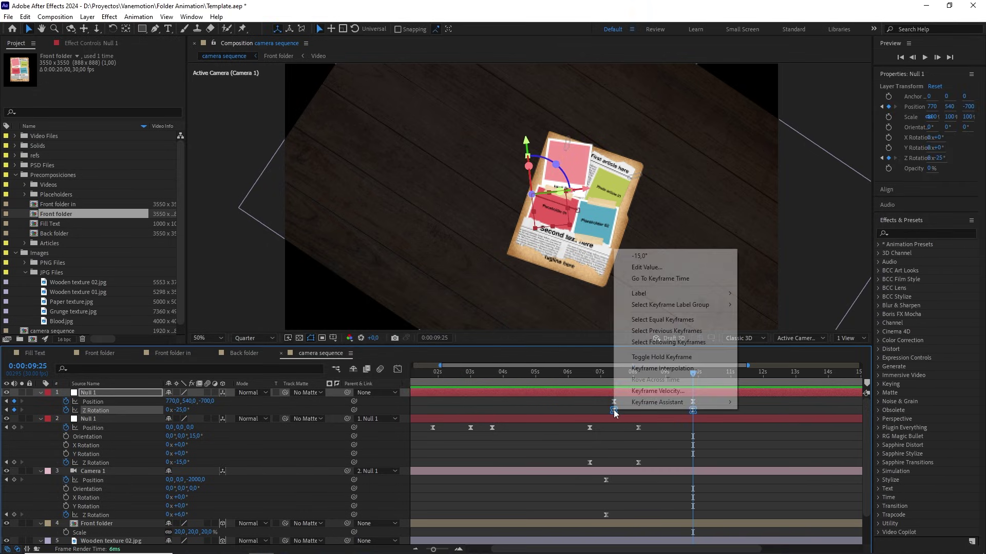
click(662, 383)
click(416, 335)
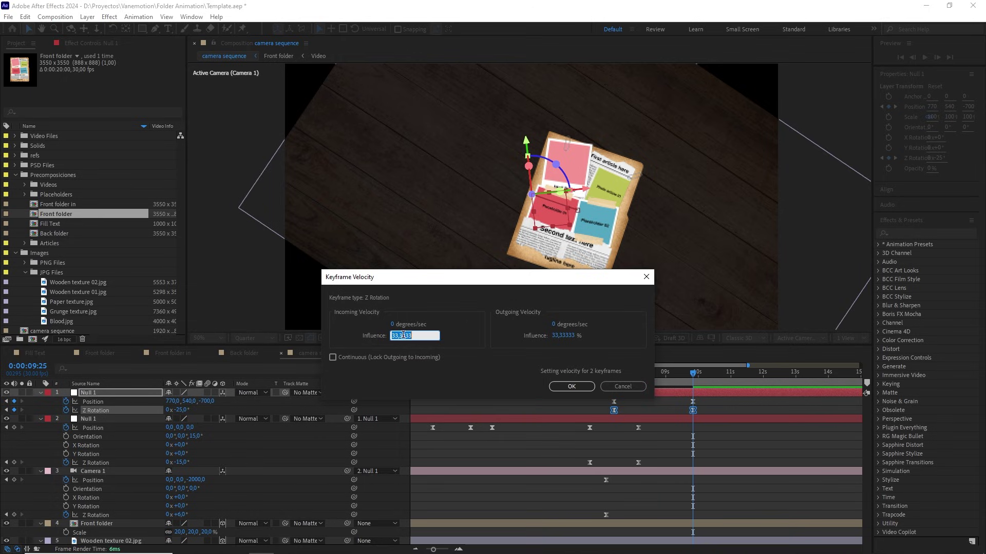
text(70)
click(559, 336)
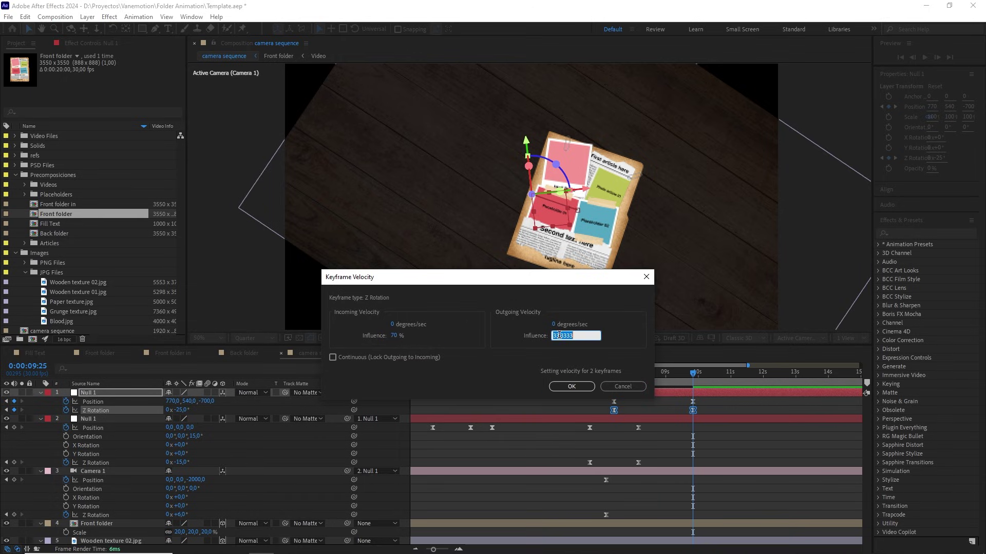
text(70)
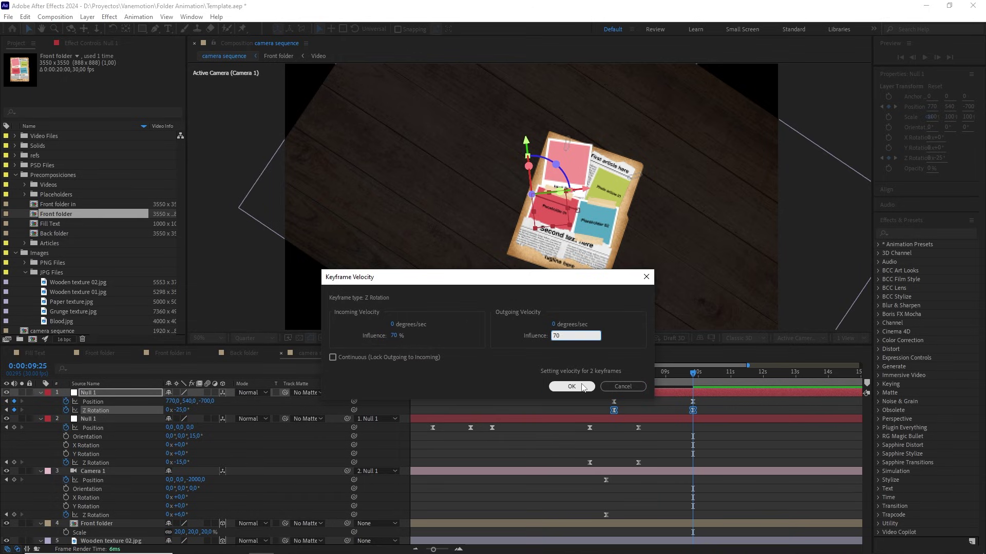
click(571, 386)
drag(692, 373, 599, 380)
key(space)
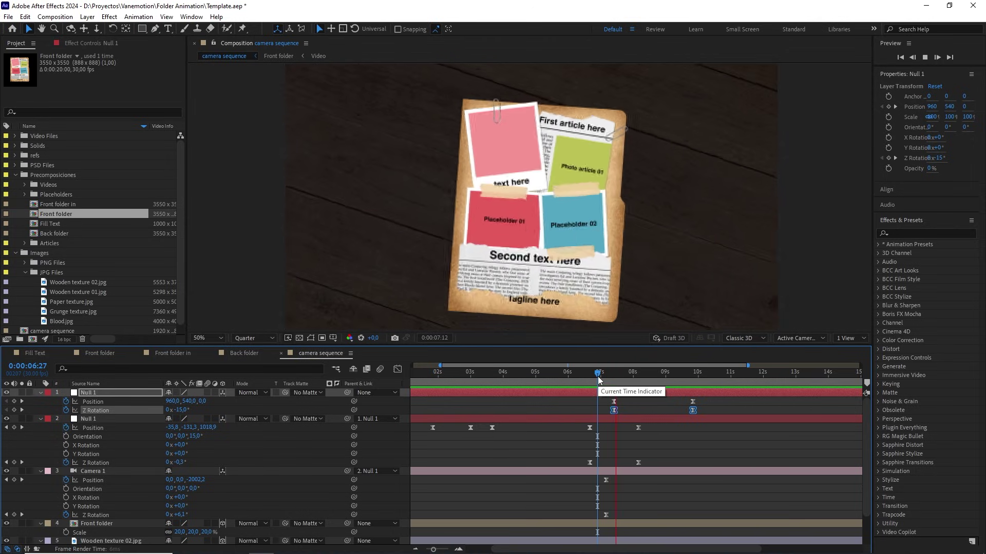
Step: Add a Y Rotation keyframe to the Front folder layer at 0:00:07:12
drag(598, 377, 622, 388)
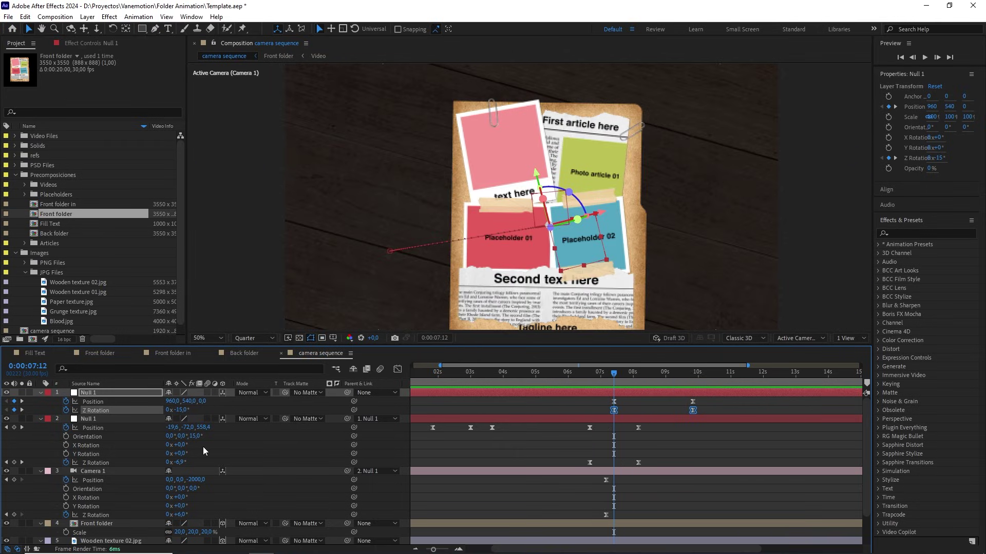
click(112, 524)
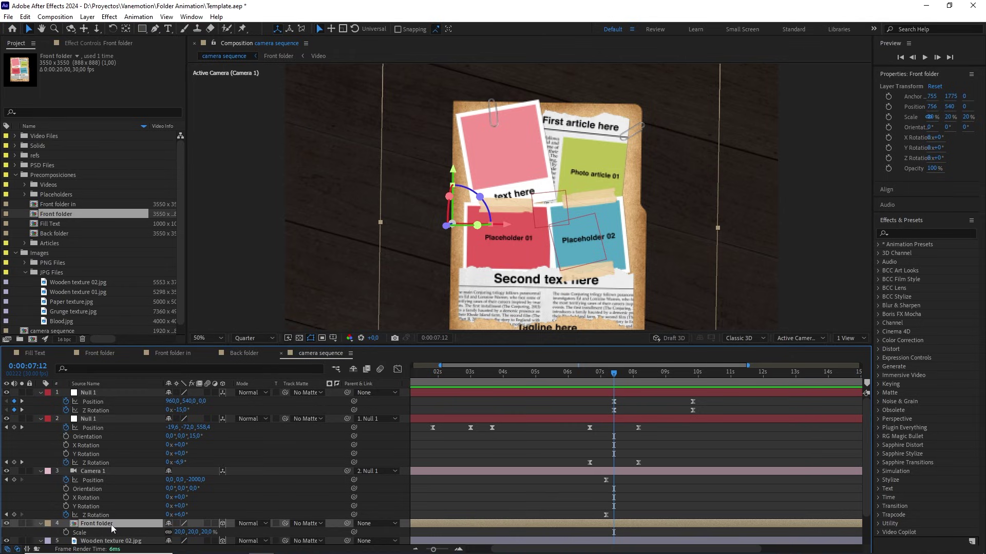
key(r)
scroll(113, 529, down, 3)
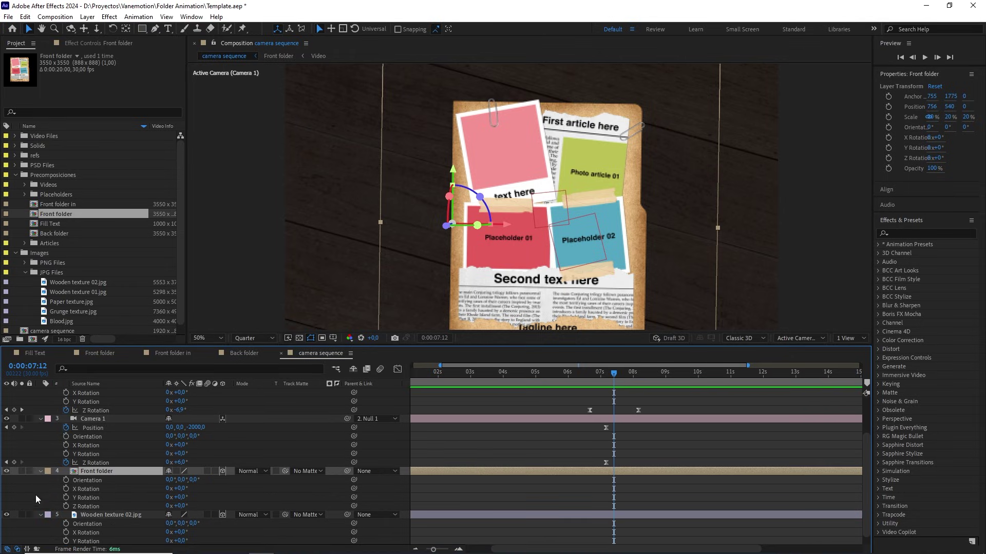
click(66, 498)
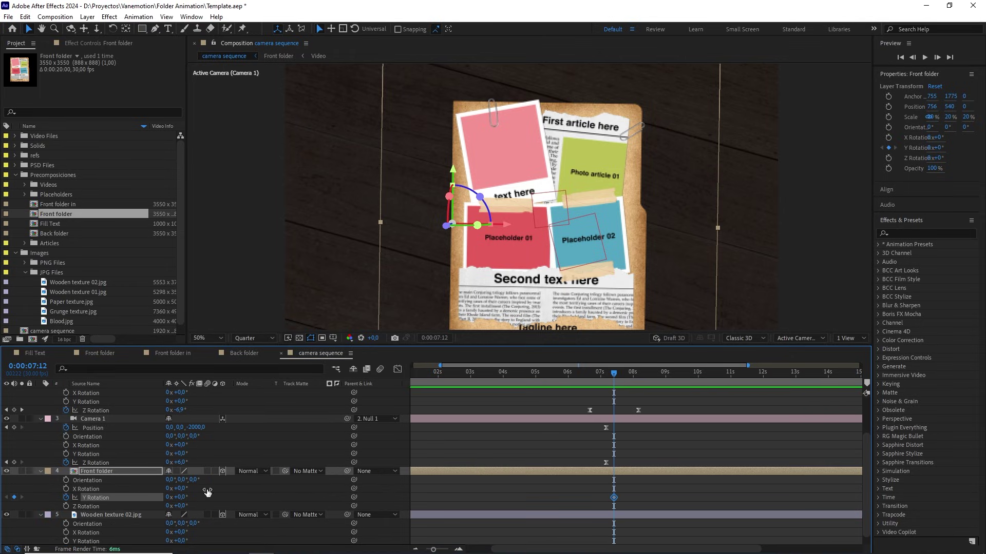
Step: Set the Front folder layer's Y Rotation to 180° at 0:00:09:25
scroll(667, 435, up, 3)
click(622, 380)
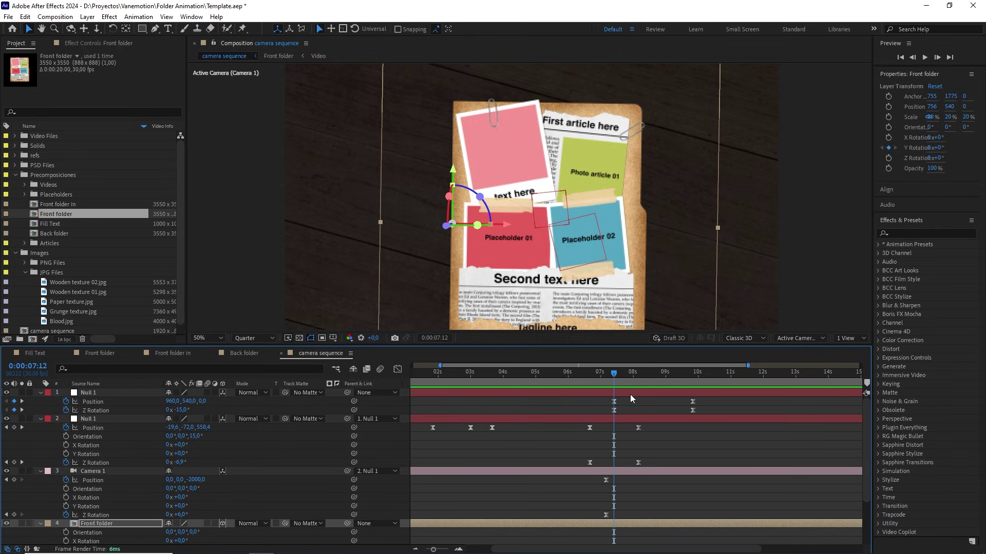
drag(635, 380, 691, 382)
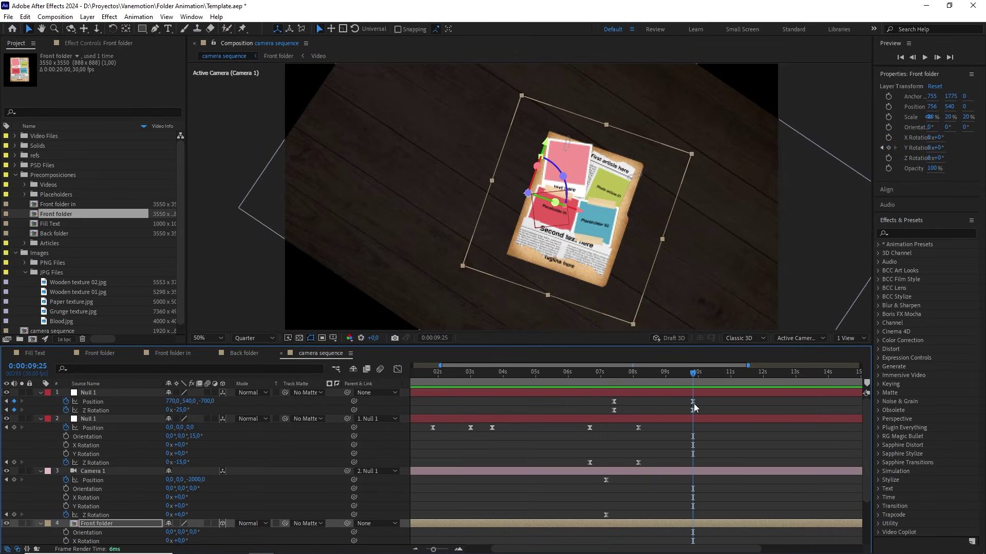
scroll(679, 473, down, 3)
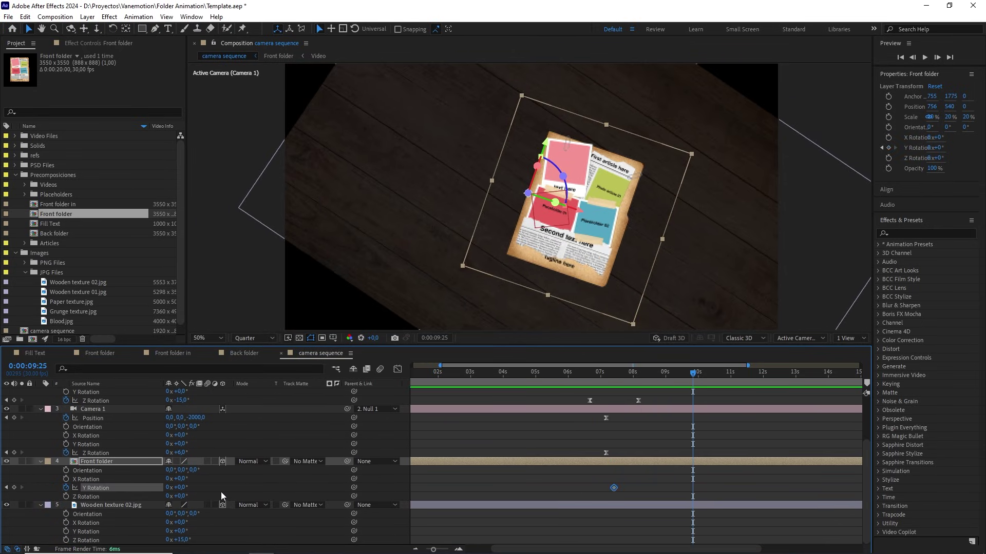
drag(180, 487, 233, 488)
click(184, 488)
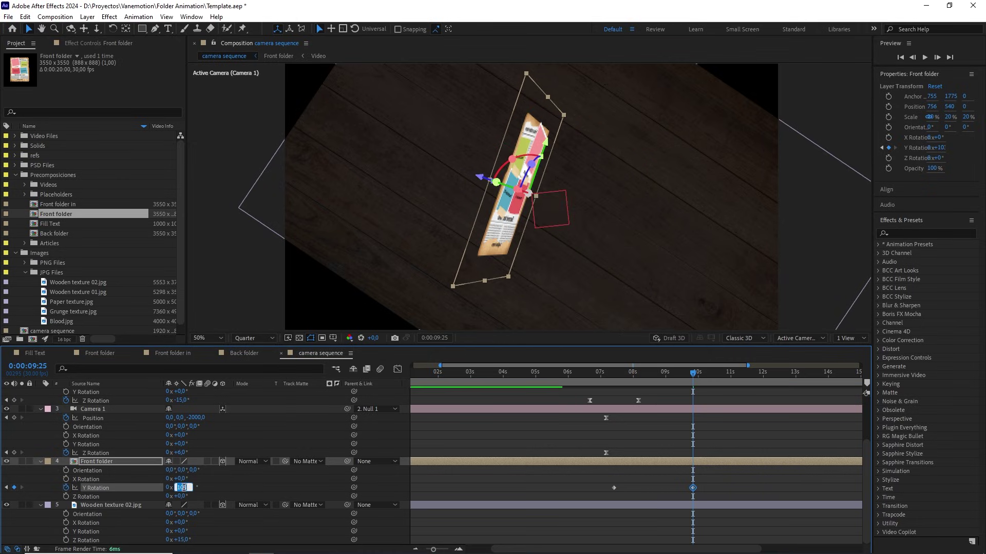
text(180)
click(250, 488)
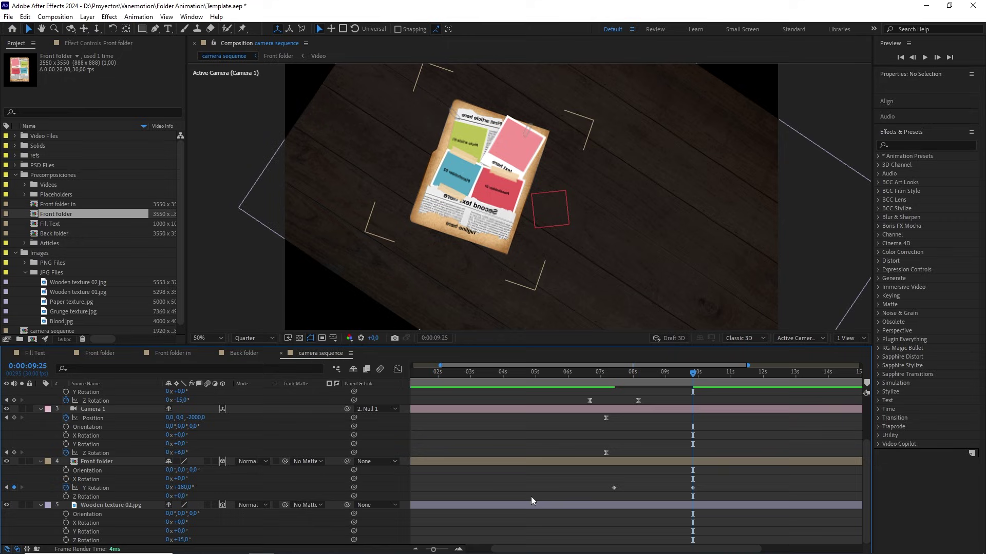
Step: Apply Easy Ease to the Front folder's Y Rotation keyframes and set their incoming and outgoing velocity influence to 70%
drag(737, 481, 606, 495)
right_click(614, 488)
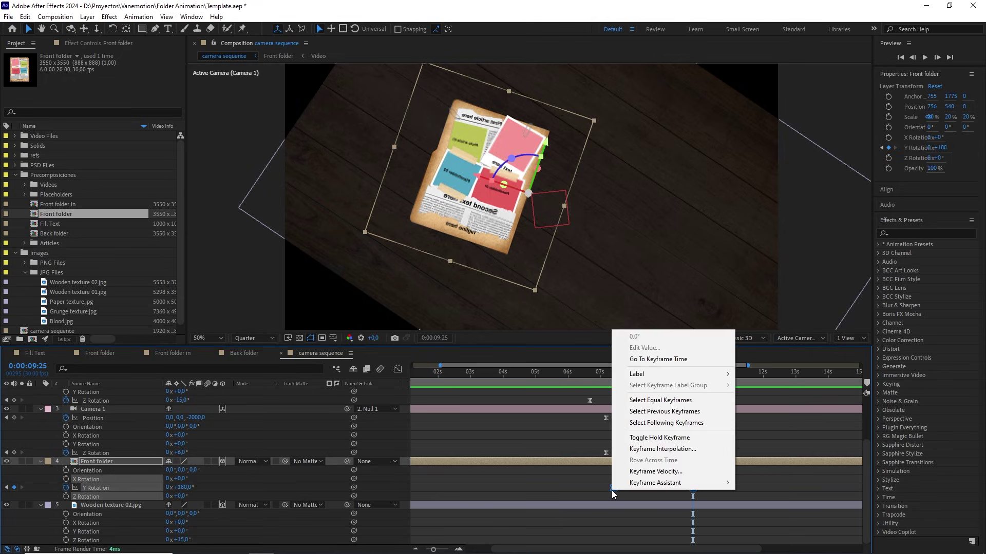
click(637, 473)
double_click(568, 335)
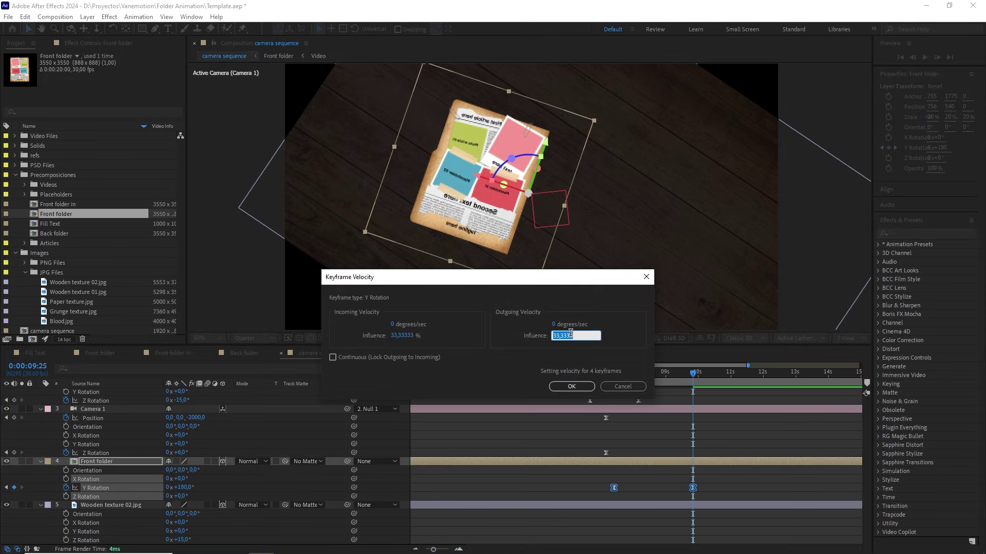
text(70)
click(399, 336)
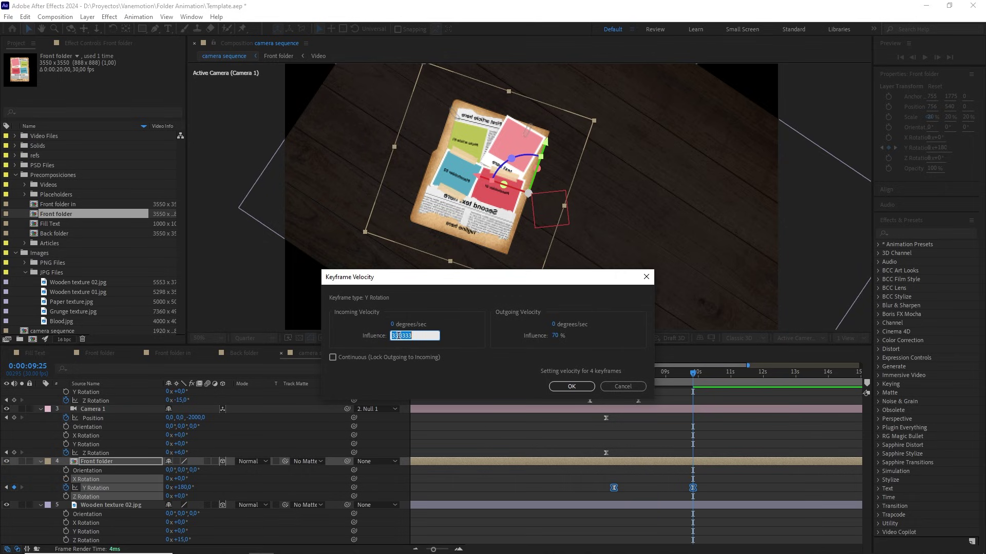
text(70)
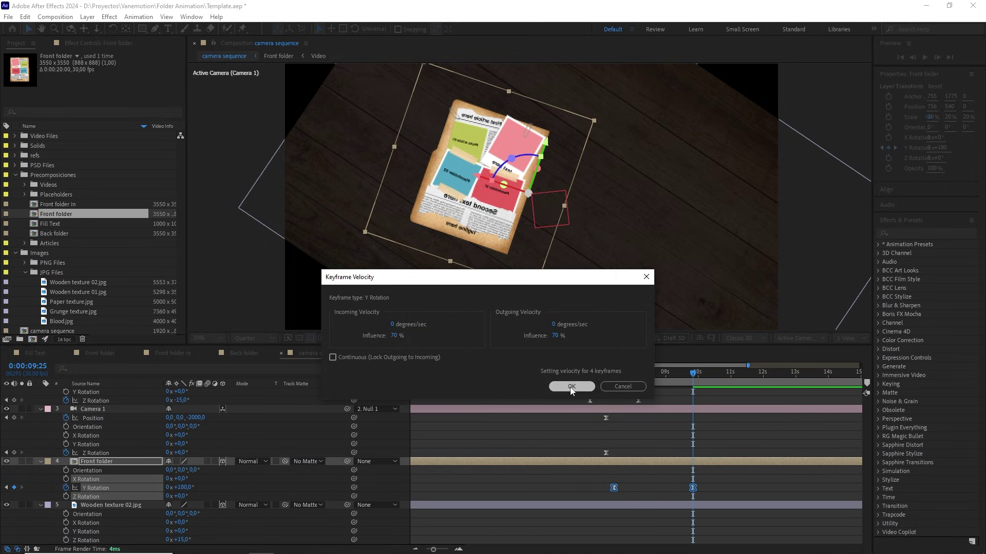
click(572, 386)
Step: Preview the front folder's opening rotation together with the camera move from about 0:00:07:00
scroll(668, 455, up, 1)
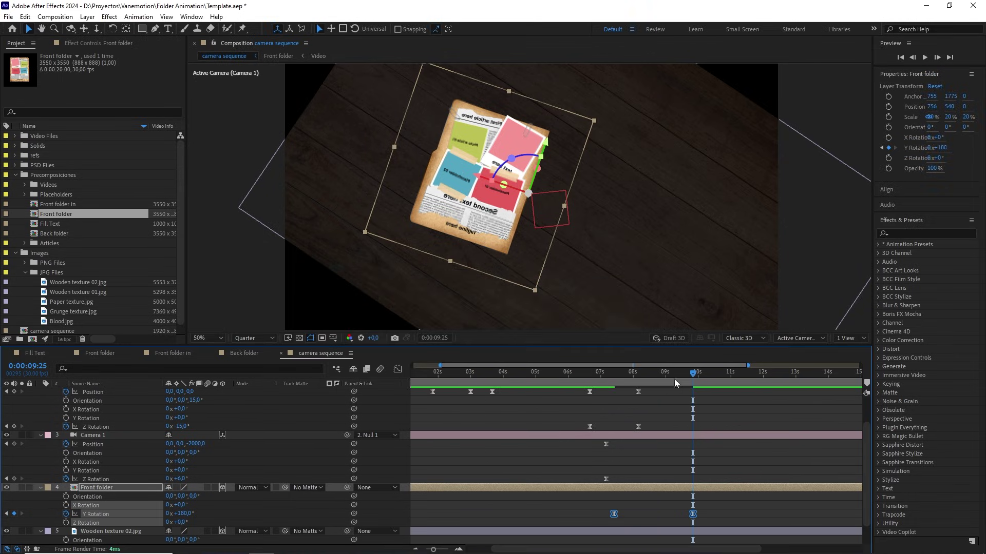
drag(675, 383, 601, 386)
key(space)
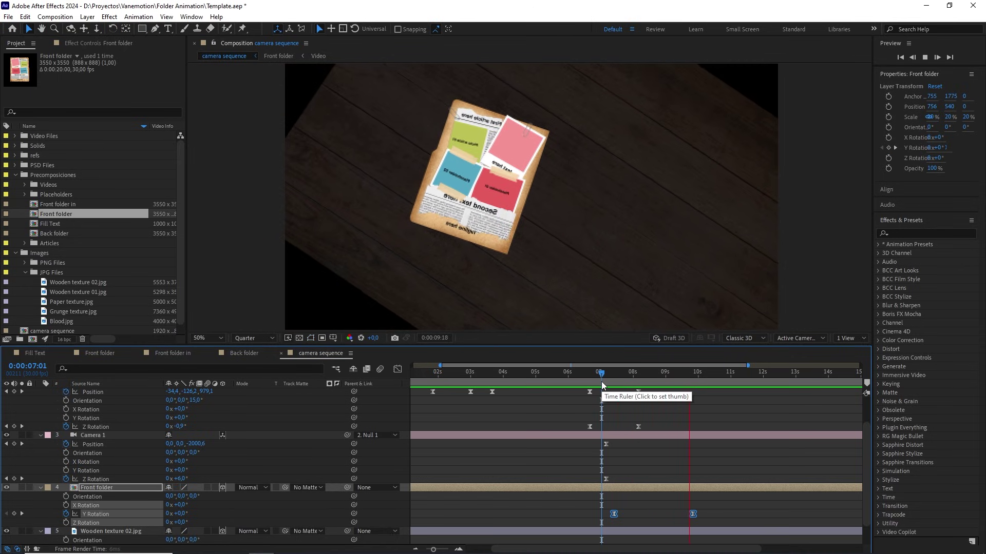
click(602, 386)
key(space)
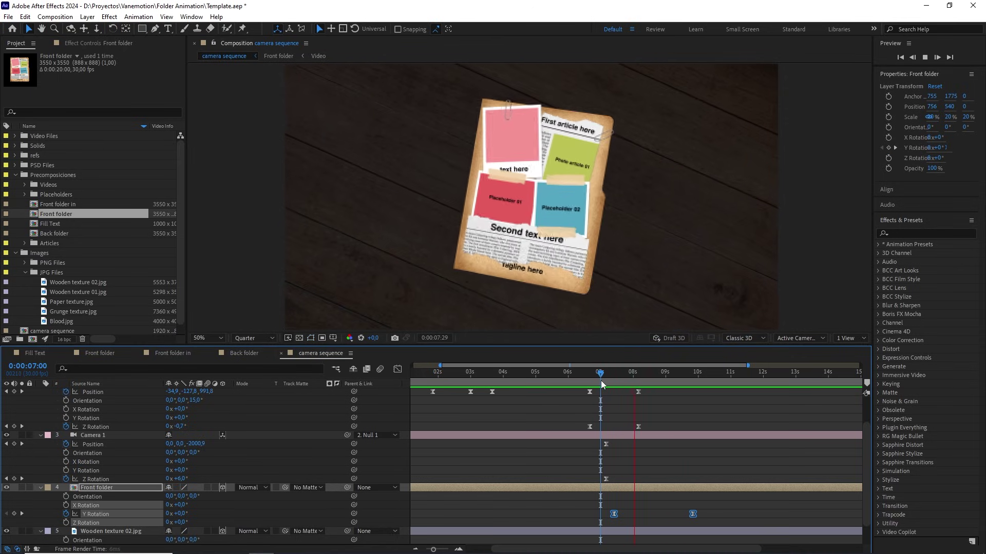
key(space)
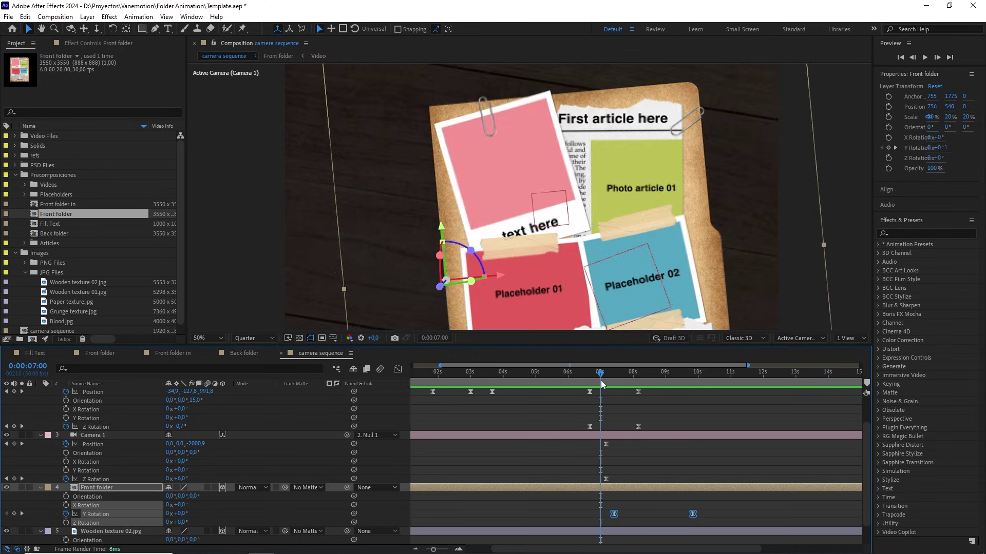
key(space)
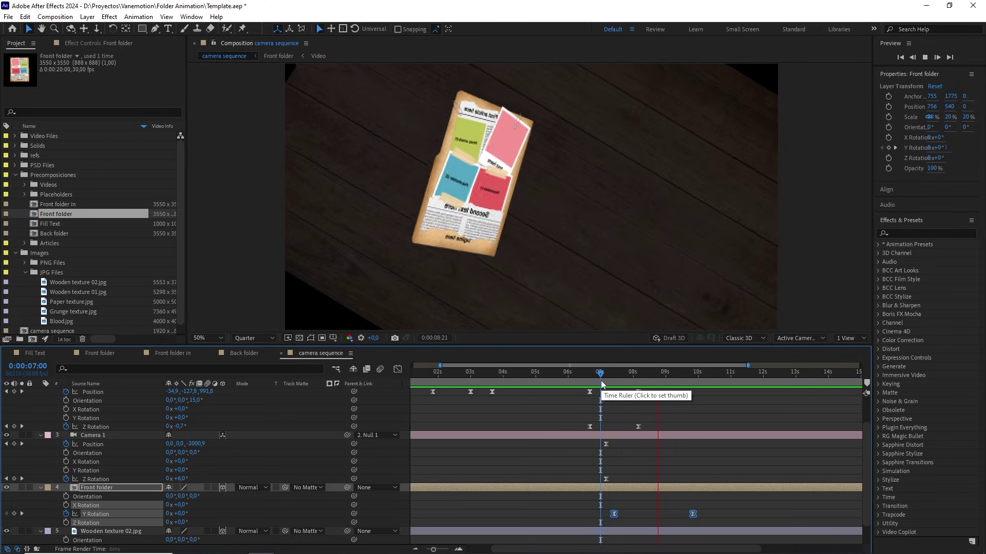
key(space)
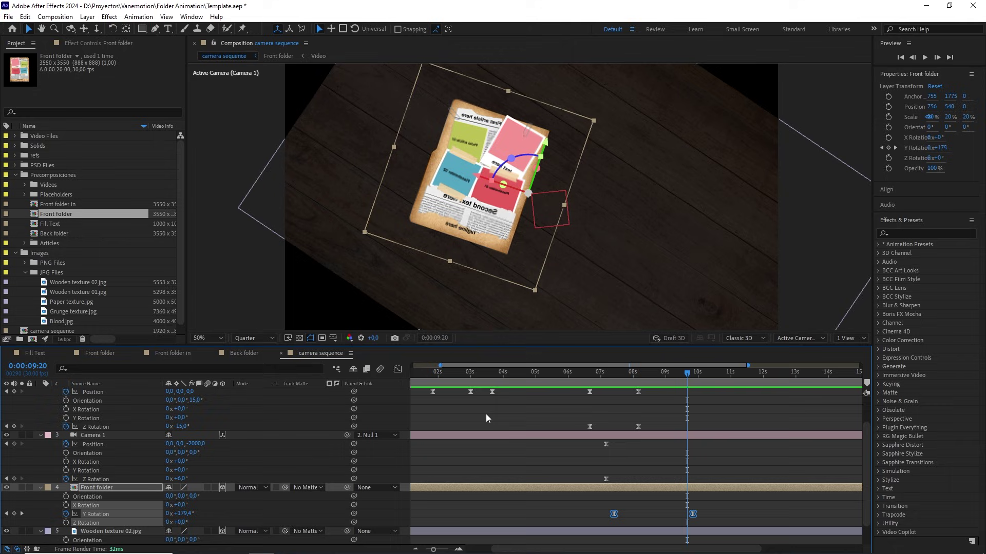
Step: Show only the keyframed properties of all layers and fit the whole 20-second composition in the timeline
key(ctrl+a)
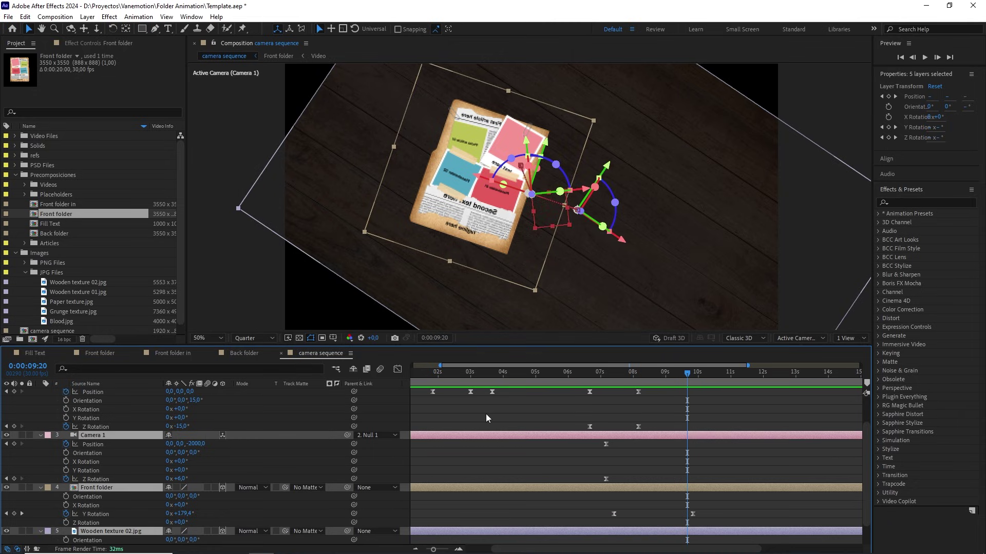
key(u)
key(u)
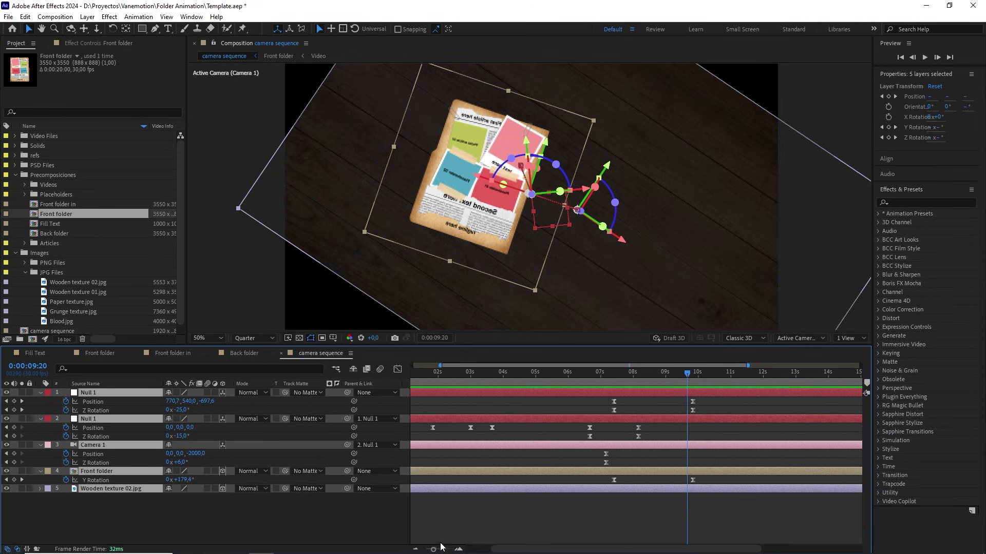
drag(433, 549, 422, 550)
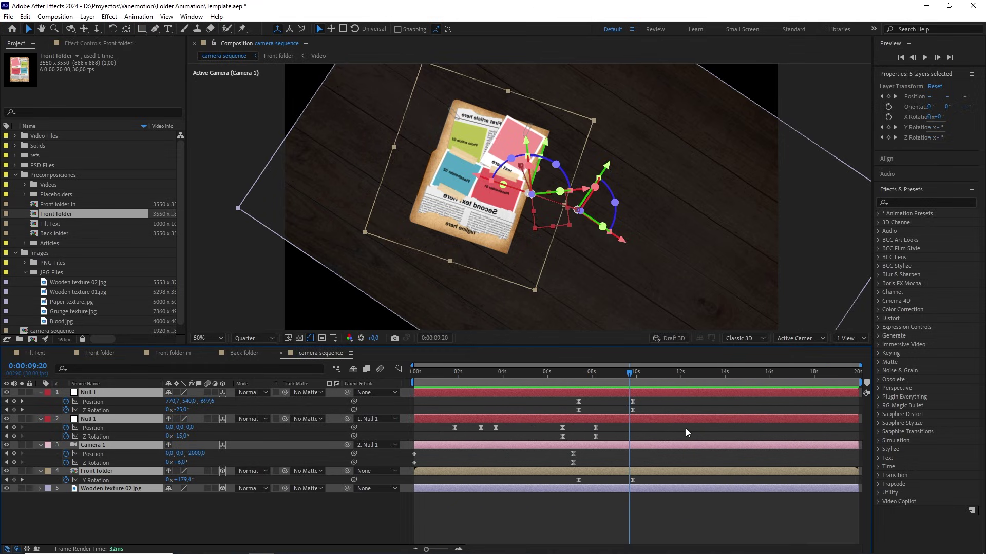
Step: Add the Front folder in precomposition to the camera sequence directly beneath the Front folder layer, with the time at 0:00:09:25
drag(603, 377, 631, 380)
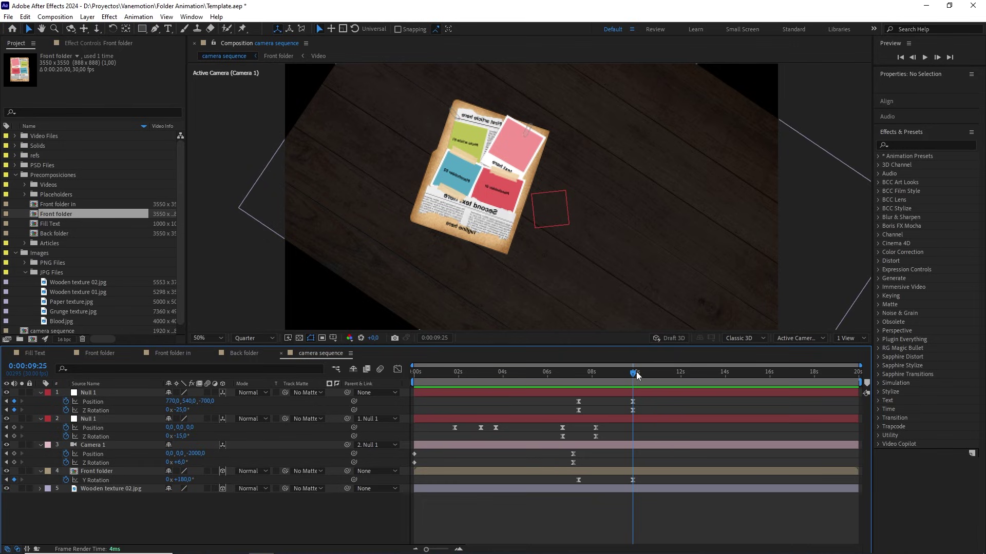
mouse_move(636, 371)
mouse_down()
mouse_move(585, 374)
mouse_move(632, 377)
mouse_up()
click(64, 205)
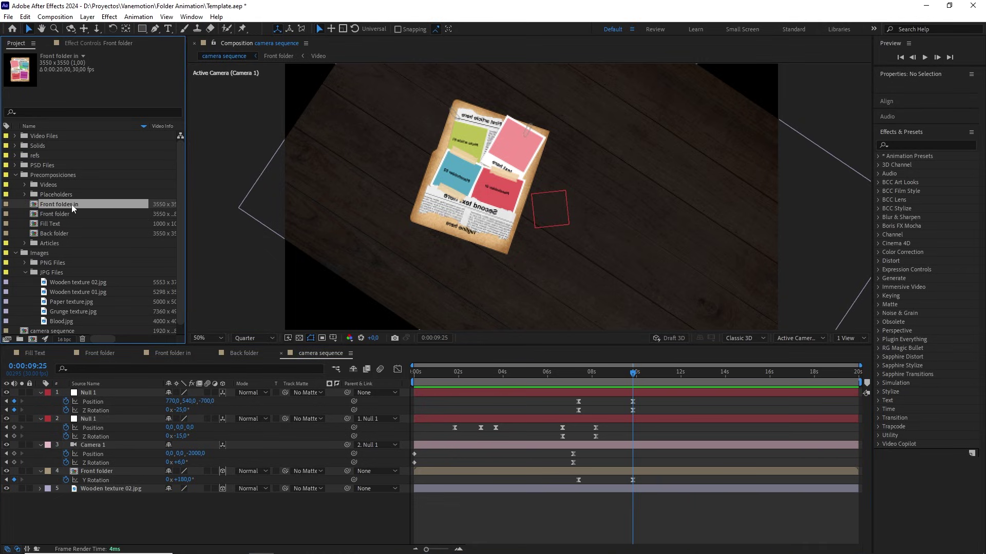
drag(71, 205, 100, 476)
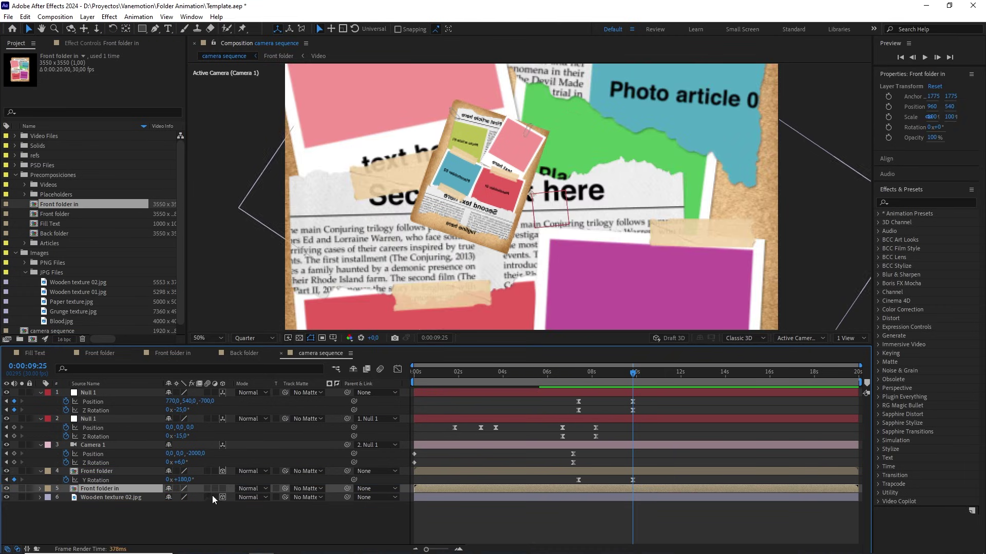
Step: Make the Front folder in layer 3D and set its Scale to 20%
click(222, 489)
key(s)
click(212, 497)
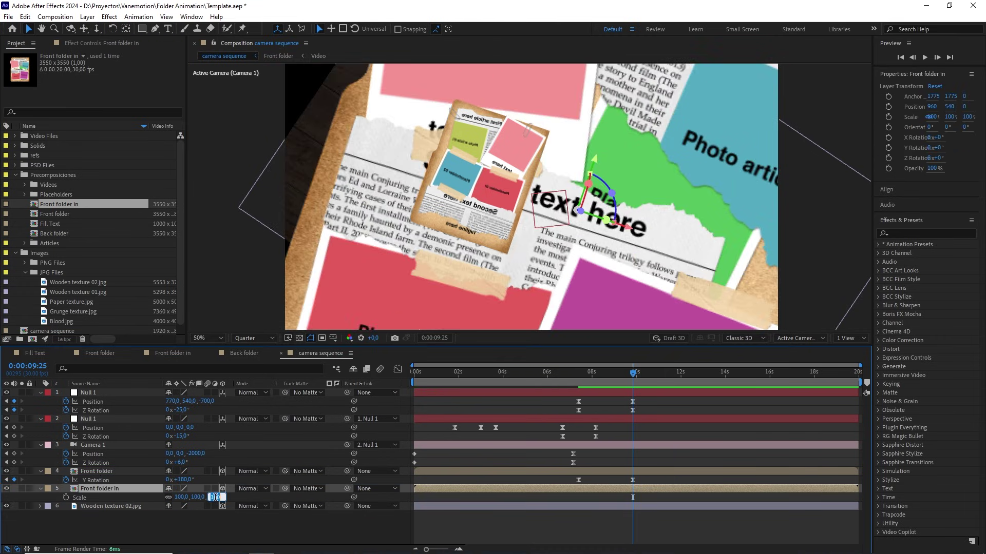
text(20)
click(266, 520)
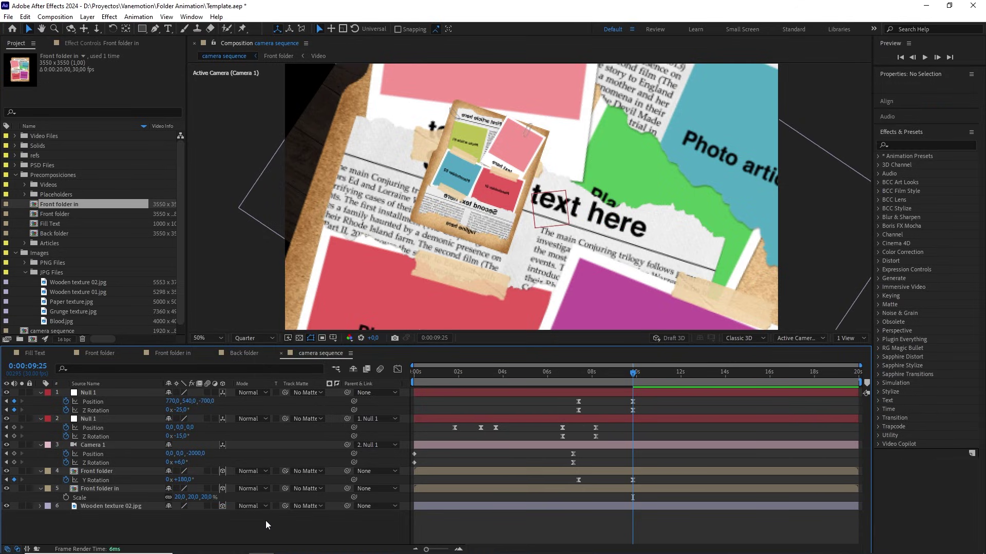
Step: Set the composition preview resolution to Full and inspect the opened folder up close
click(254, 338)
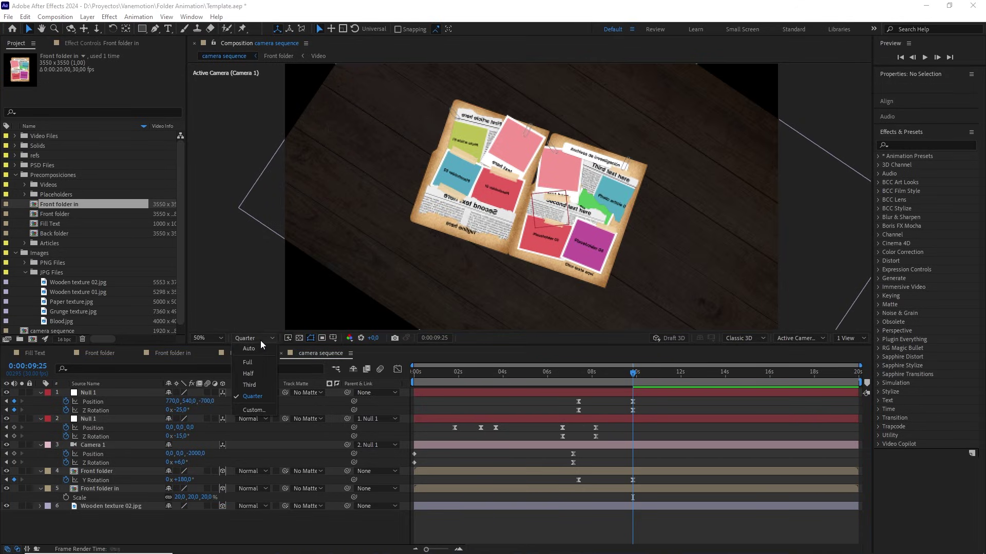
click(257, 359)
scroll(634, 246, up, 2)
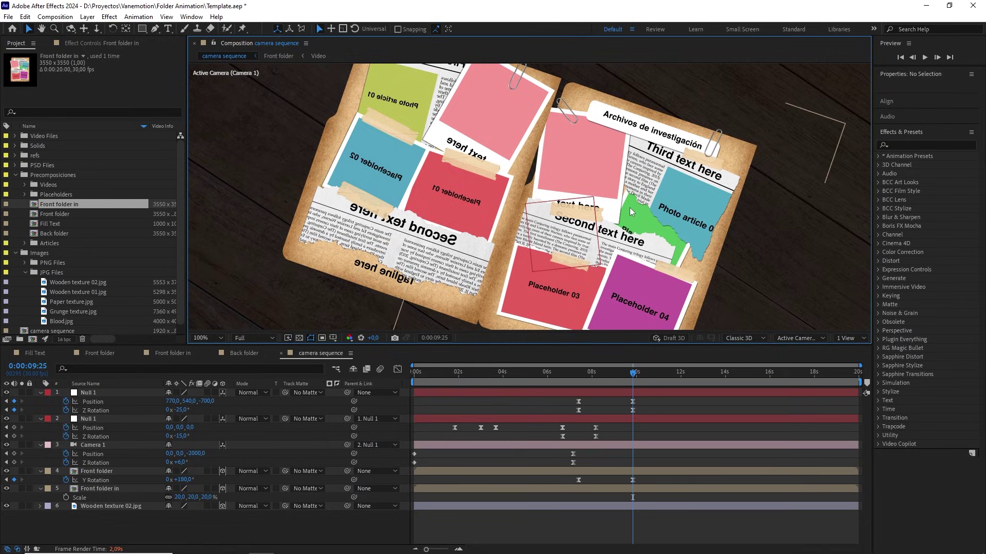
scroll(632, 217, down, 2)
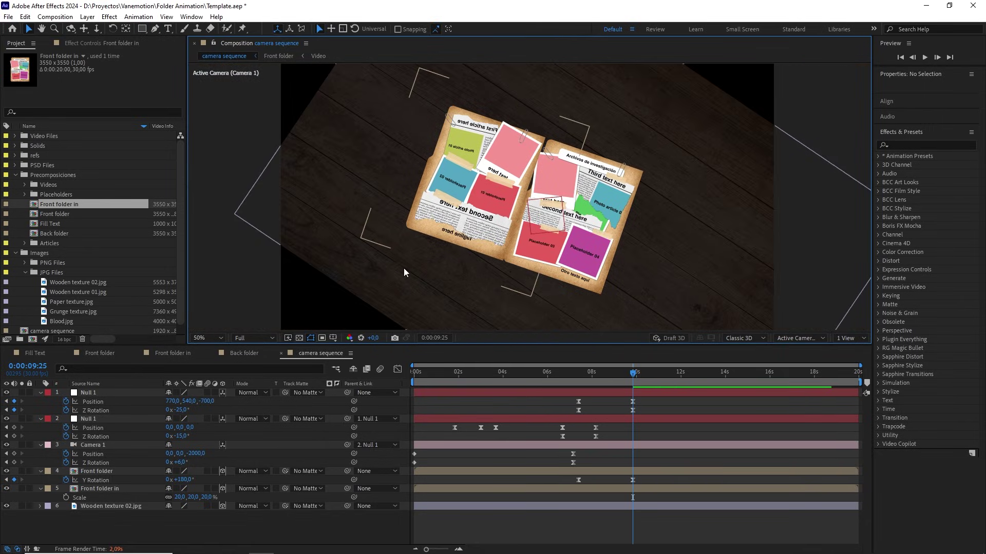
Step: Flip the Front folder in layer horizontally
click(599, 201)
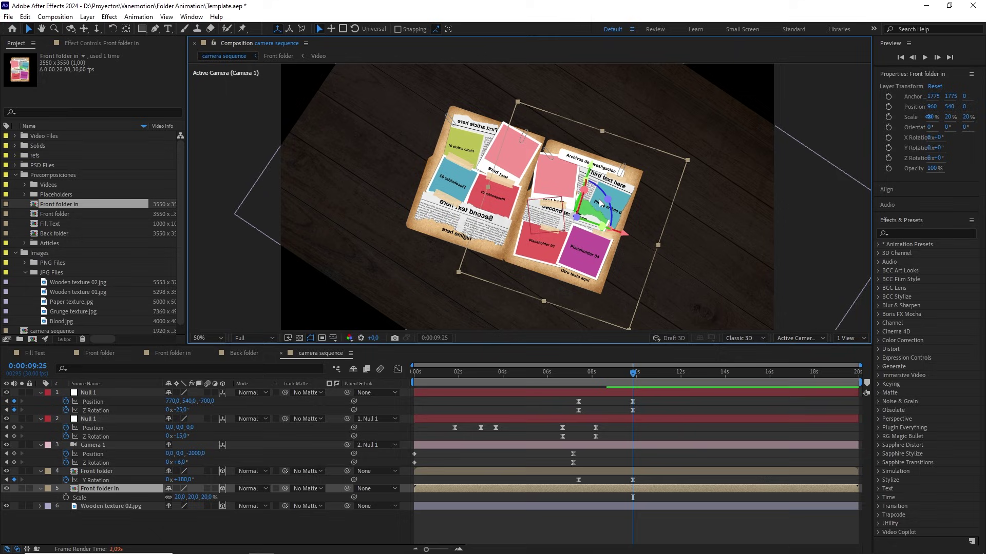
right_click(600, 202)
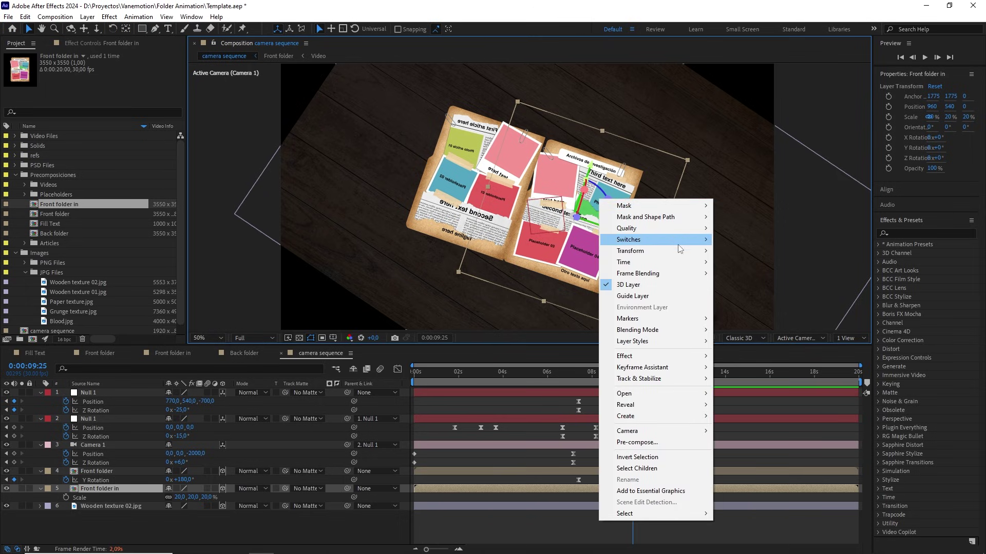
mouse_move(677, 251)
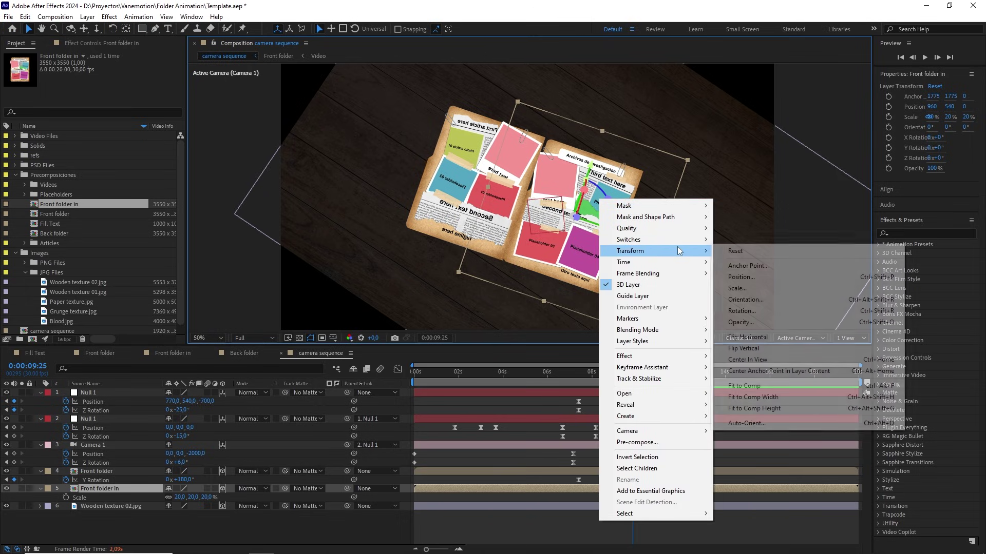
click(772, 335)
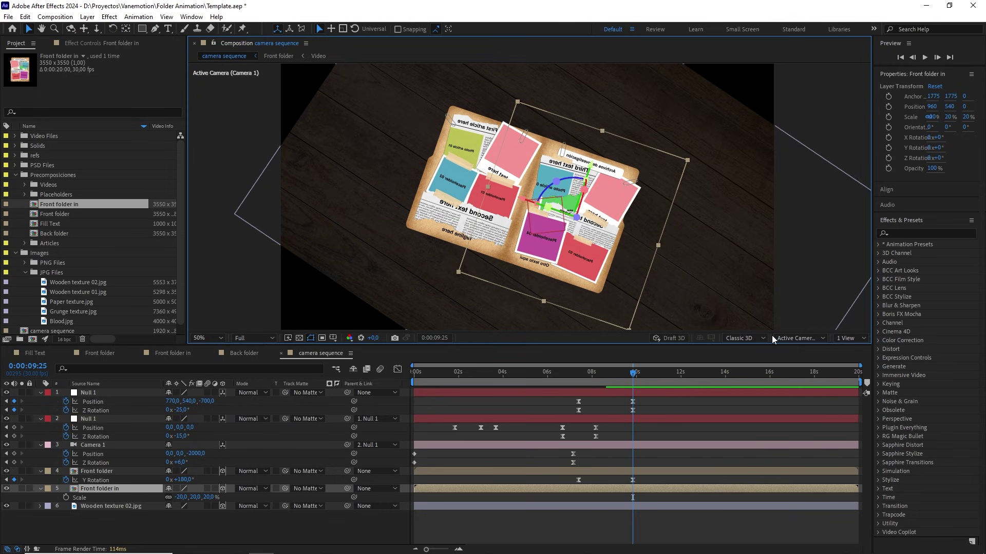
scroll(626, 240, up, 1)
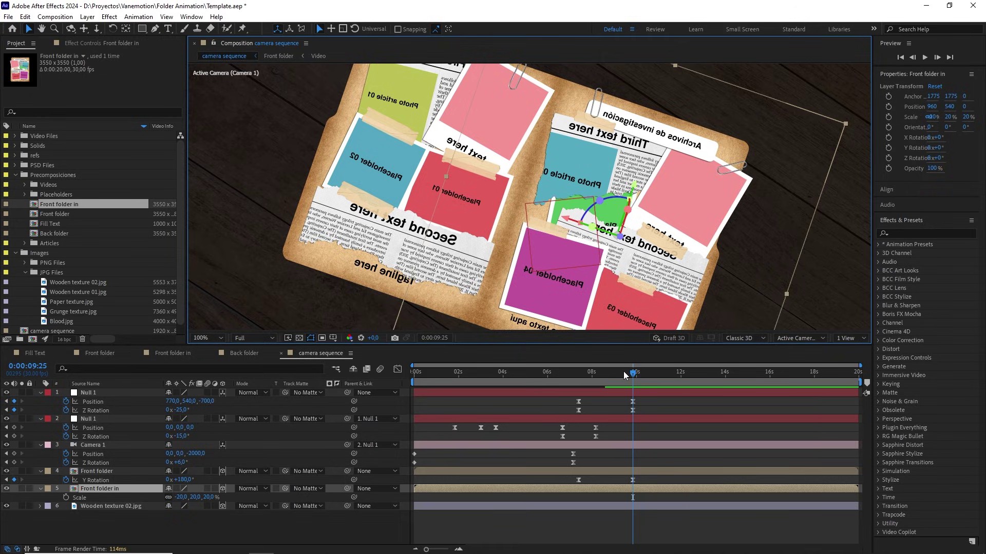
Step: Parent the Front folder in layer to the Front folder layer at 0:00:07:12, where the opening rotation starts
drag(623, 371, 578, 377)
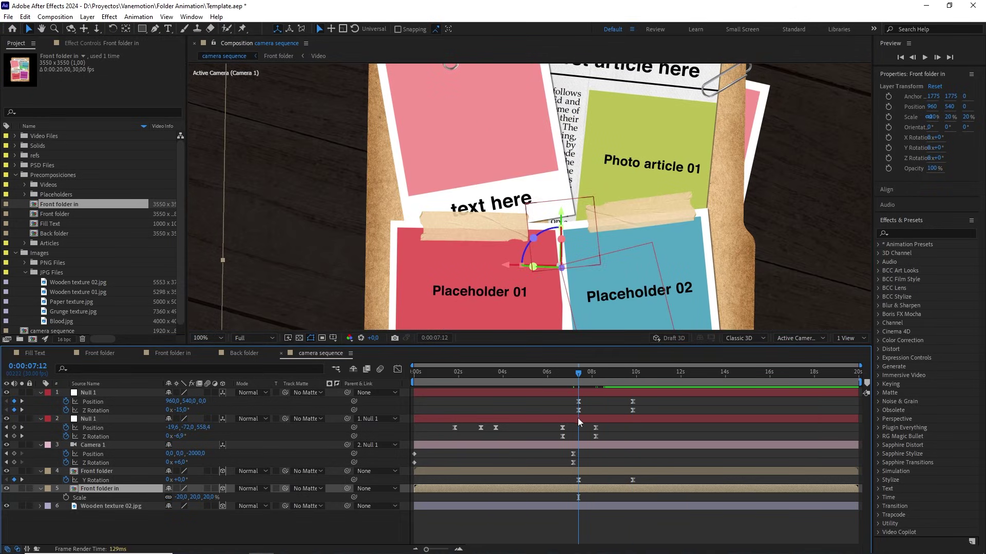
click(578, 480)
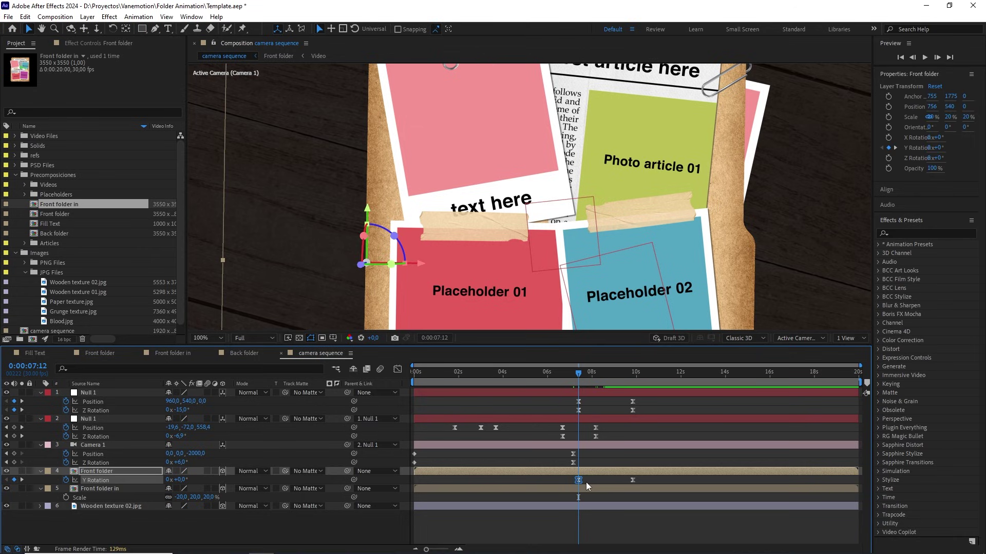
click(101, 489)
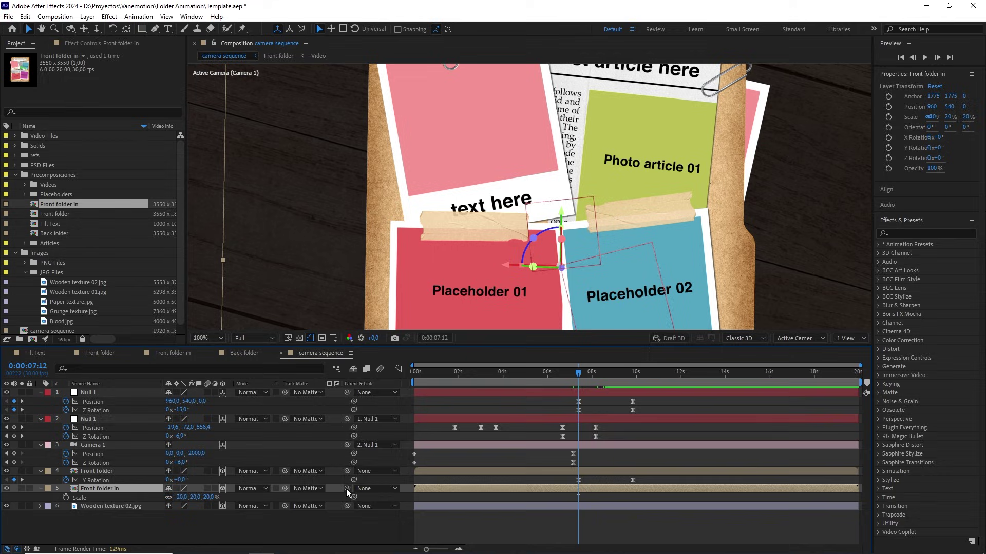
drag(346, 489, 97, 472)
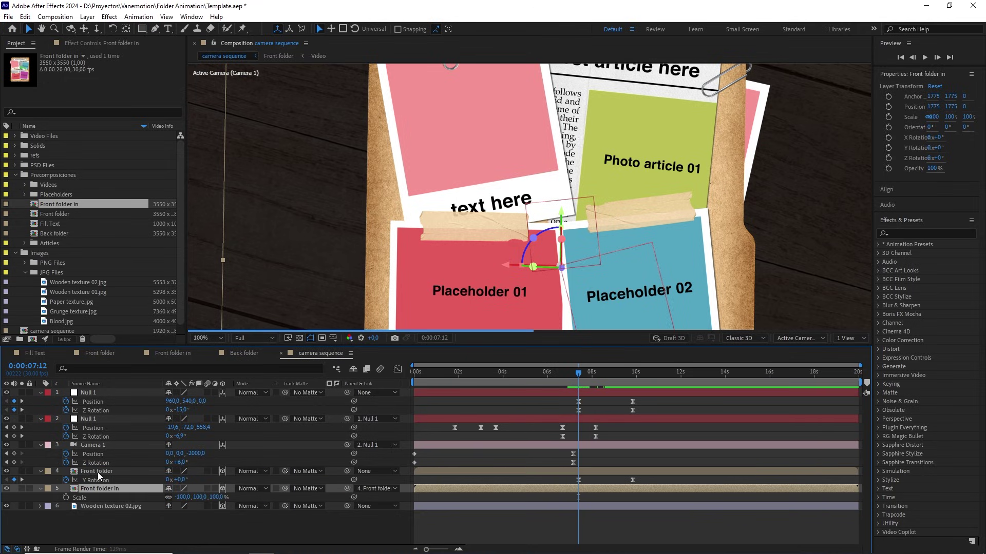
Step: Examine the mirrored inside page while the folder opens, from 0:00:07:12 to 0:00:09:25, using Quarter and then Full preview resolution
click(242, 333)
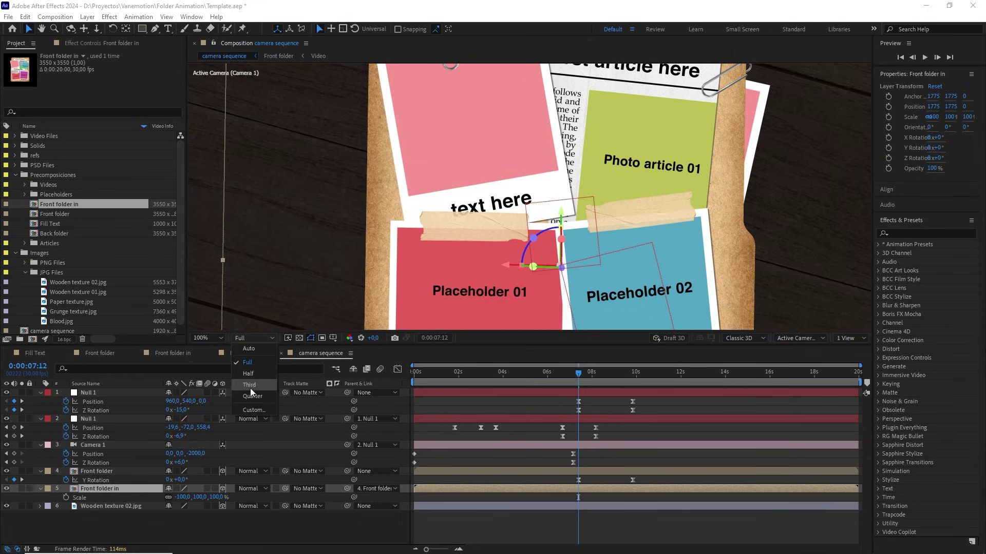
click(246, 385)
scroll(436, 268, down, 2)
scroll(550, 272, down, 2)
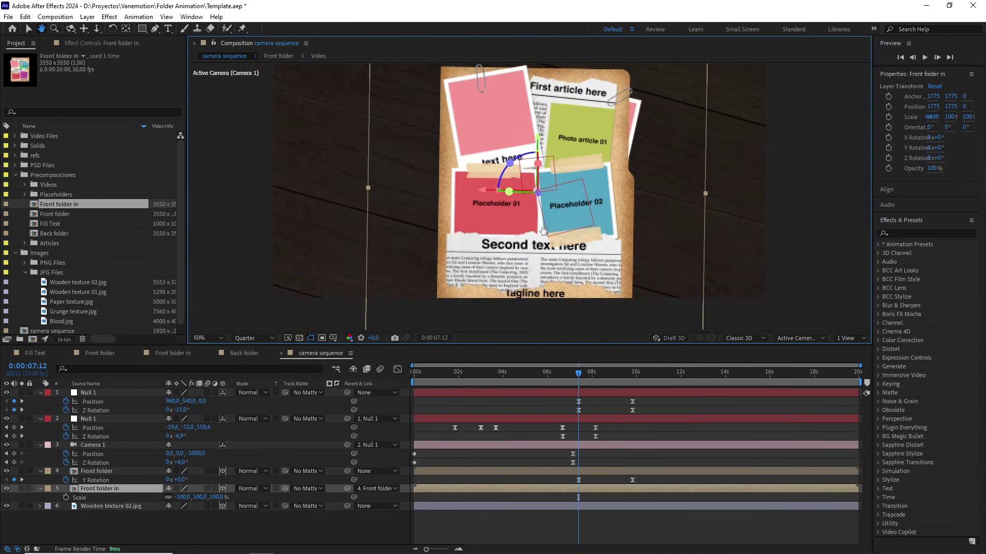
drag(580, 375, 619, 374)
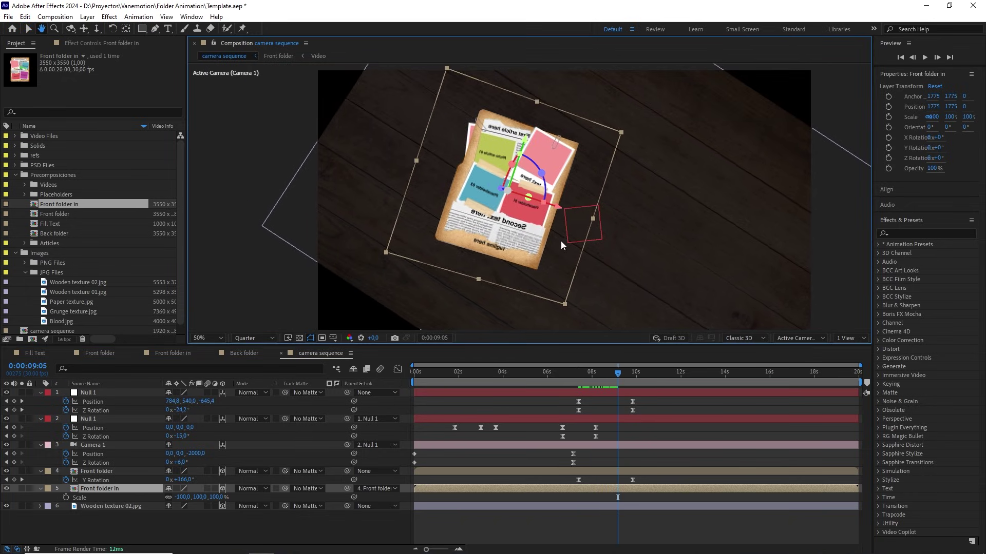
click(262, 338)
click(249, 362)
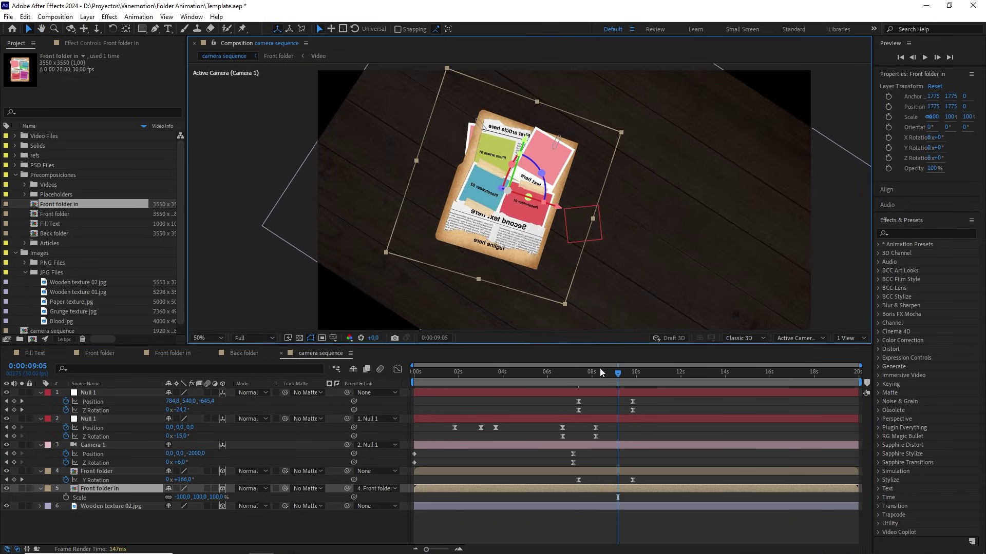
mouse_move(614, 374)
mouse_down()
mouse_move(594, 375)
mouse_move(620, 376)
mouse_up()
scroll(563, 255, up, 2)
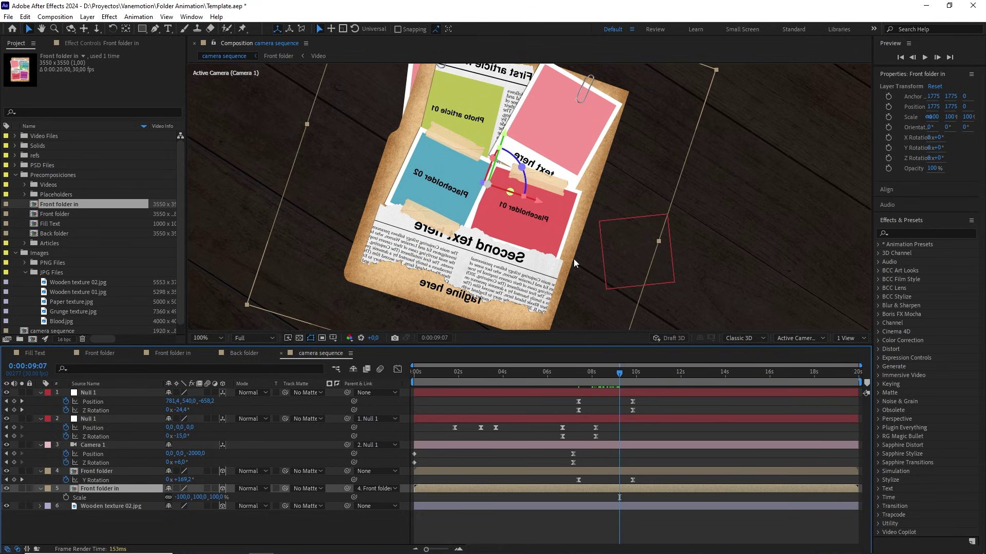
mouse_move(619, 379)
mouse_down()
mouse_move(581, 378)
mouse_move(632, 380)
mouse_up()
Step: Switch the composition to 2 Views and compare the depths of Front folder and Front folder in from the Top view at 0:00:07:12
click(862, 338)
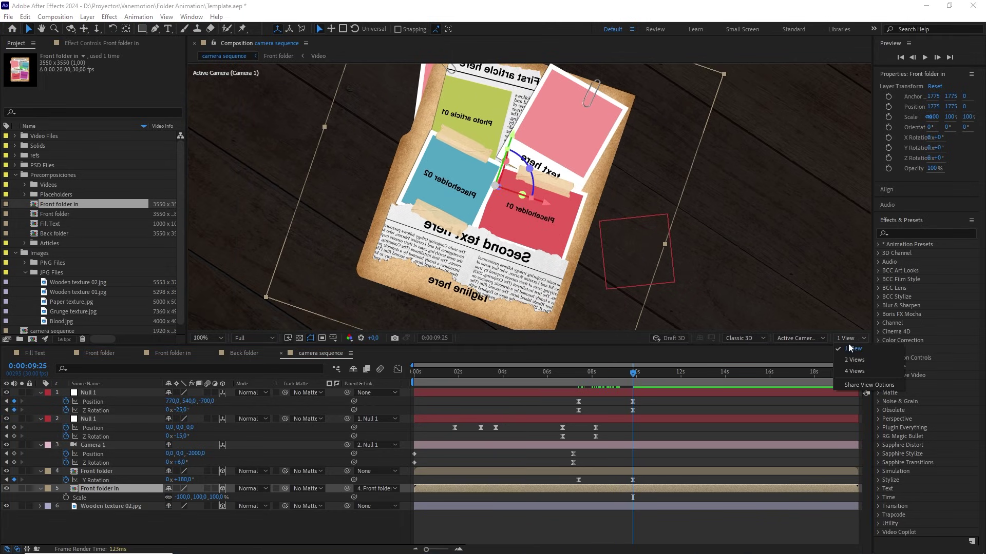
click(870, 362)
scroll(464, 242, down, 3)
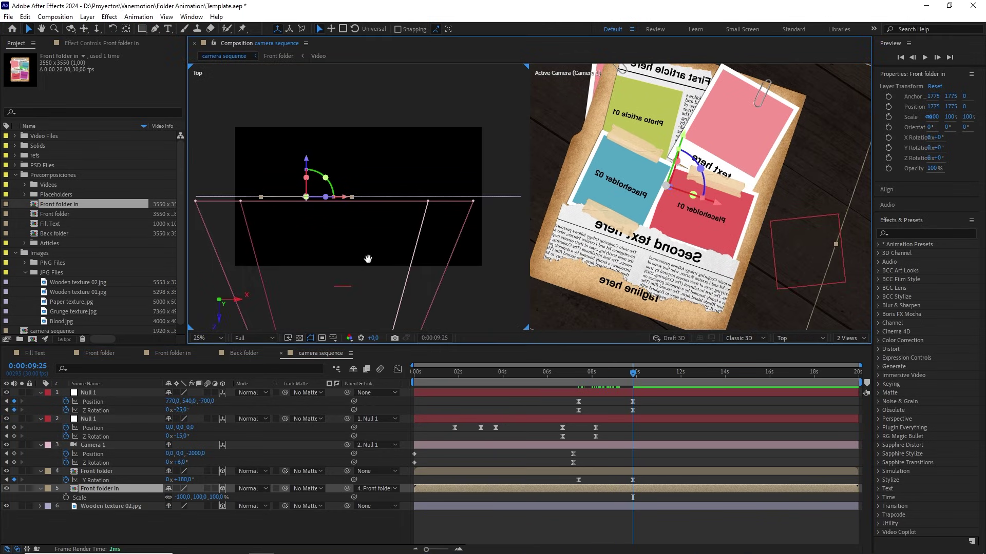
drag(362, 260, 418, 242)
drag(632, 374, 580, 374)
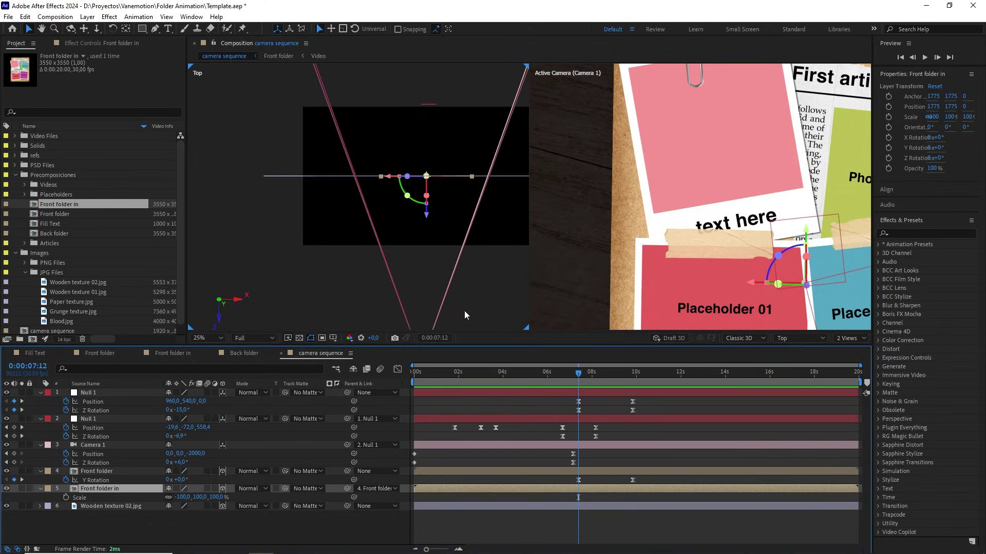
scroll(448, 255, up, 4)
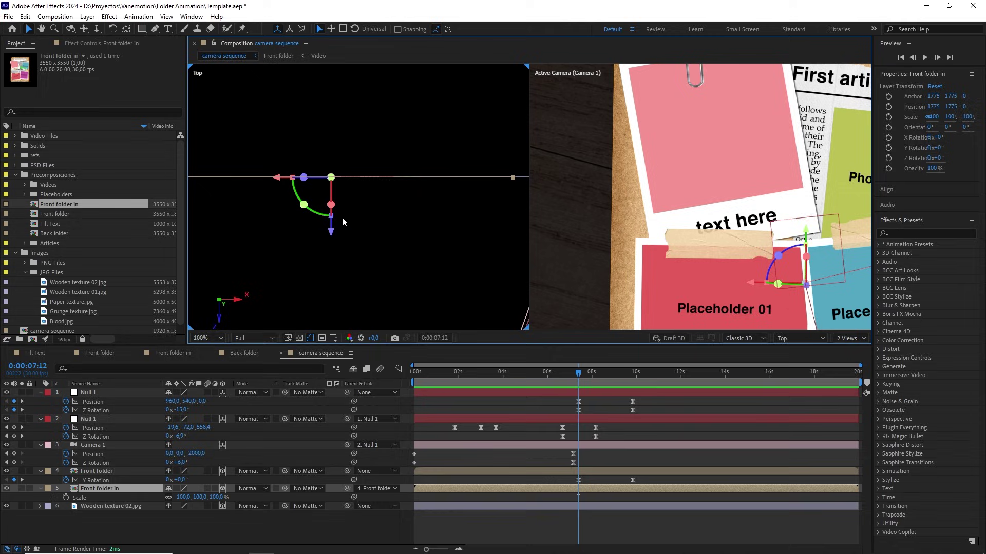
scroll(362, 220, down, 2)
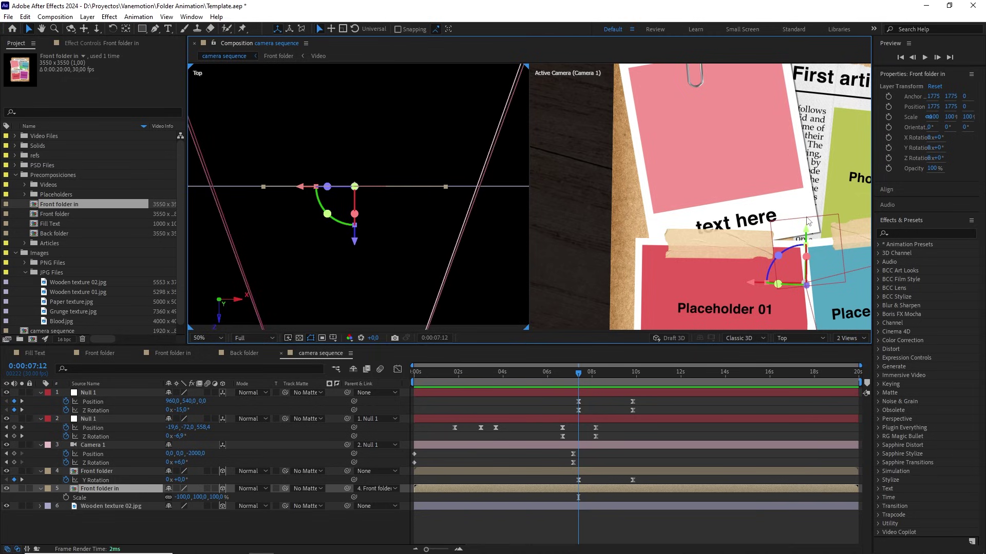
click(101, 472)
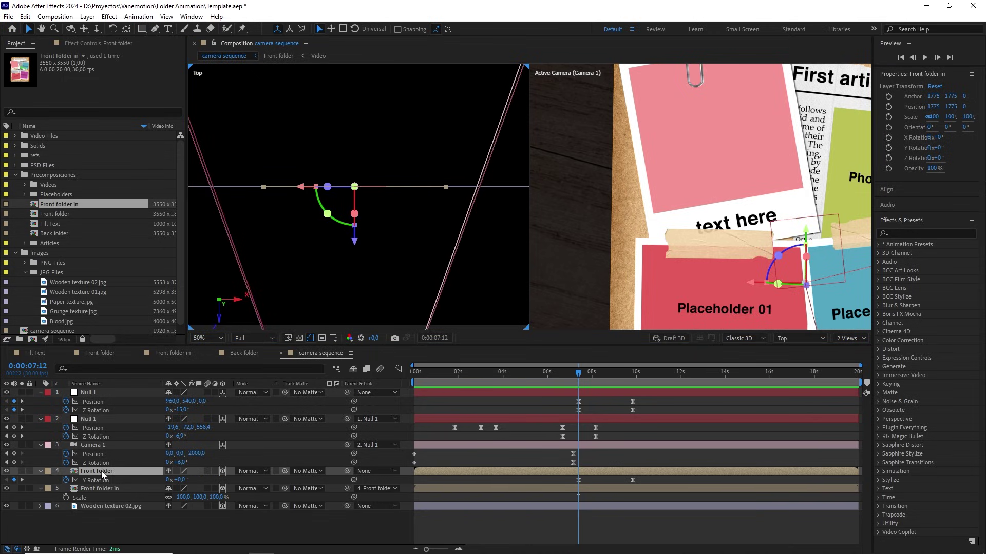
click(104, 490)
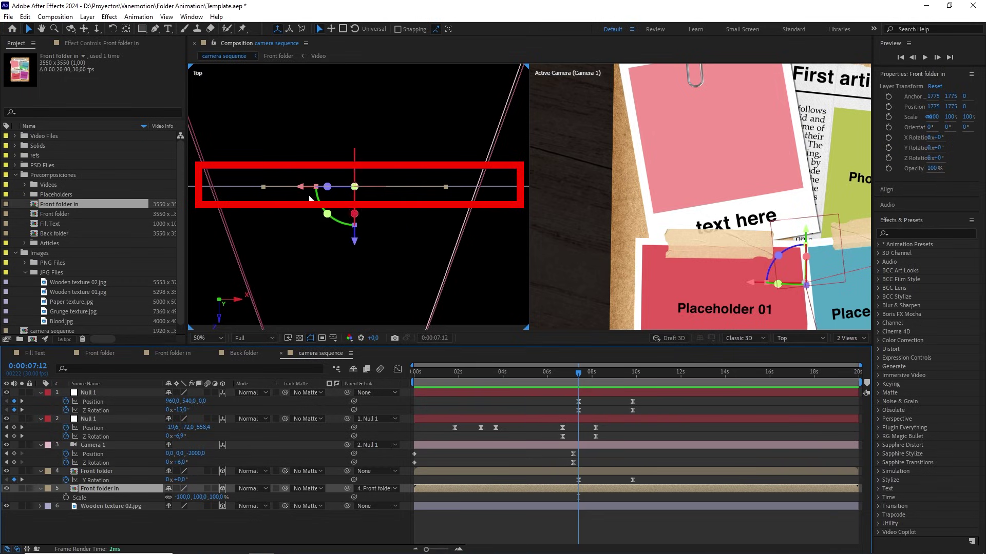
click(101, 472)
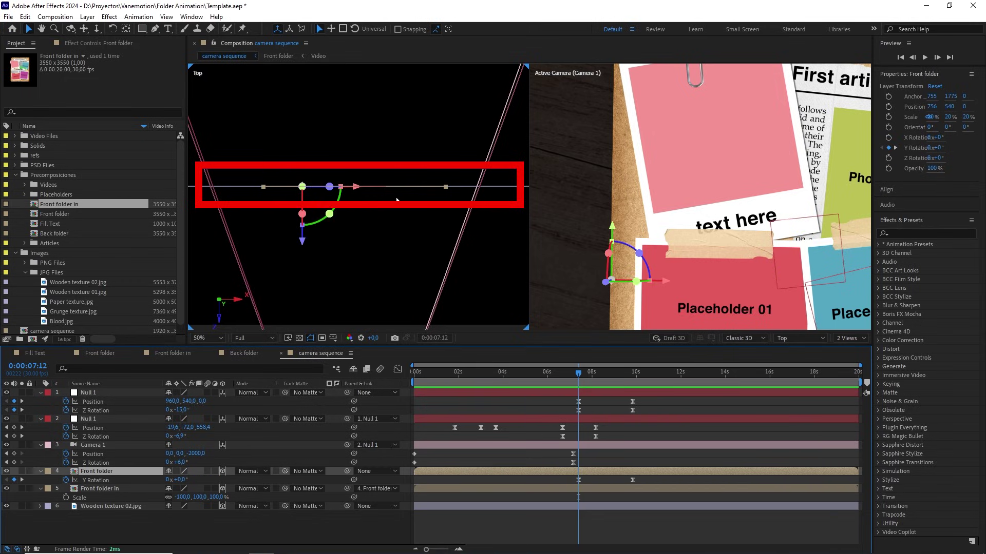
Step: Remove the parent from the Front folder in layer by setting it to None
click(104, 490)
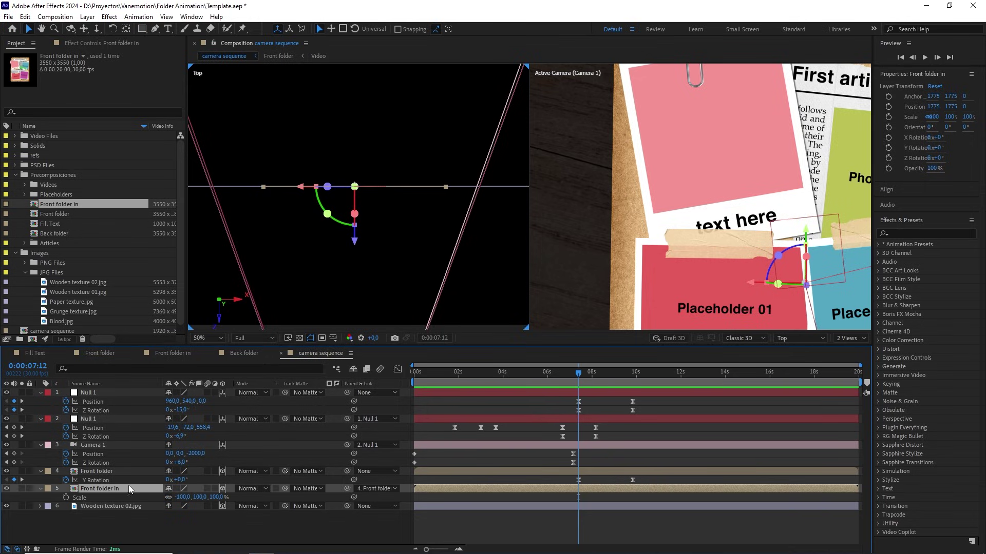
click(379, 488)
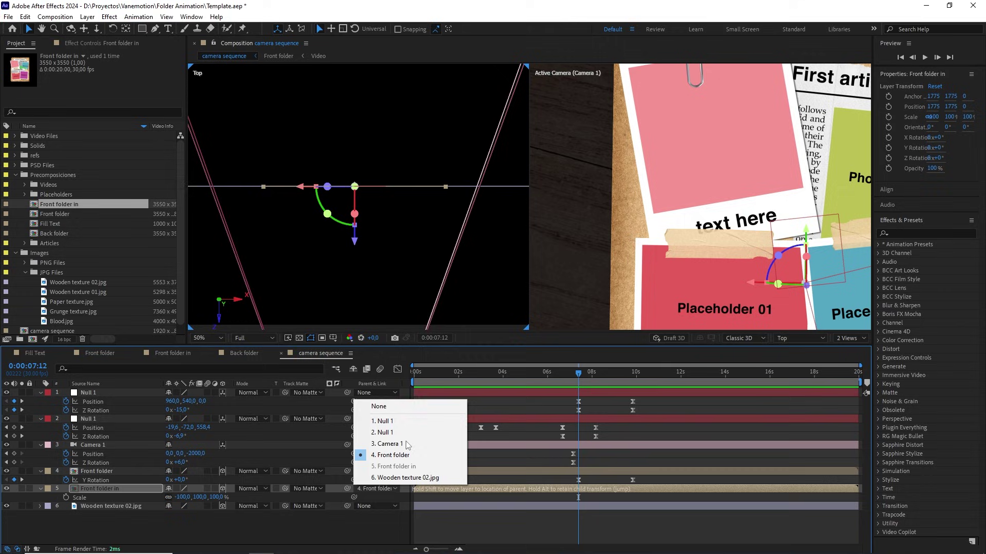
click(390, 409)
Step: Set the Front folder layer's Z position to -1, checking its separation from the inside page in the Top view
click(109, 471)
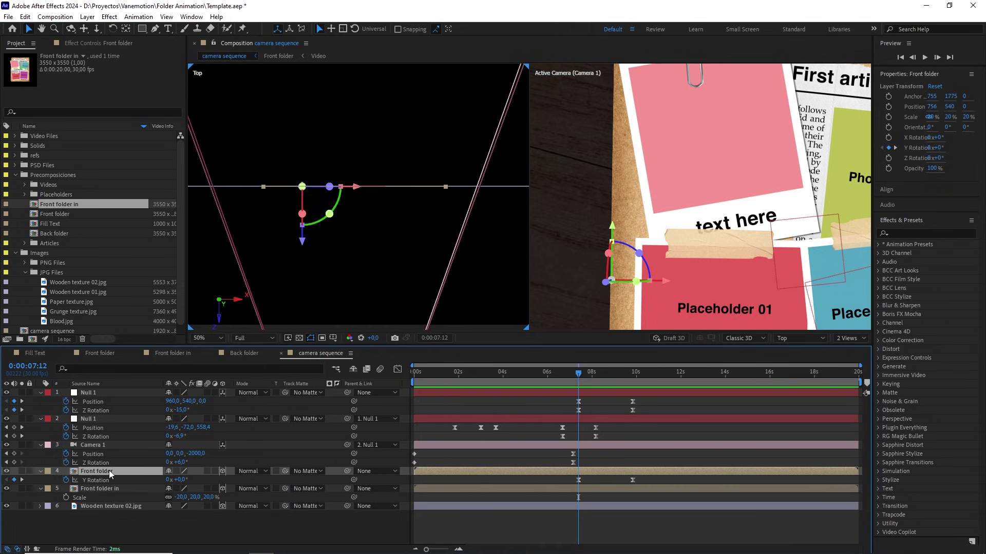
key(p)
key(period)
key(period)
key(period)
key(period)
key(period)
key(period)
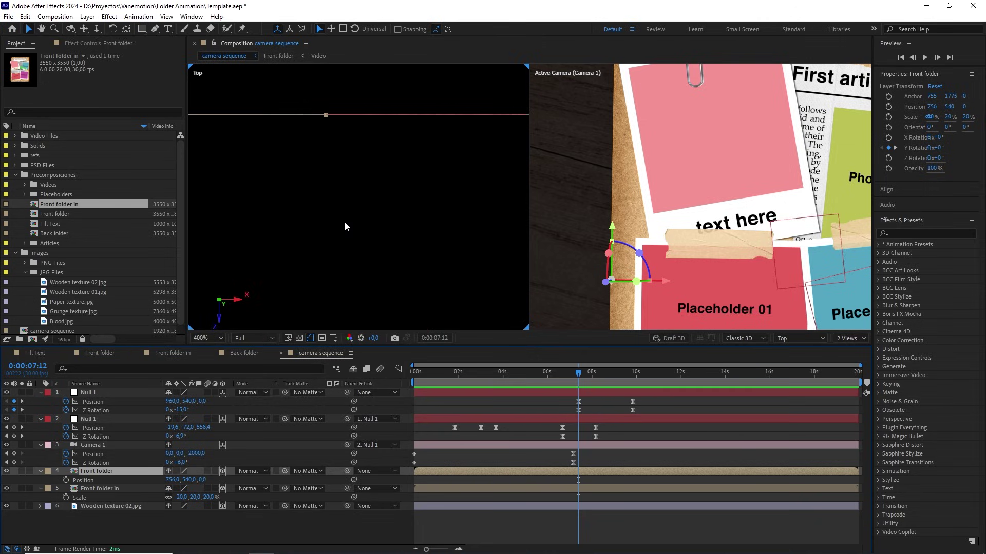
drag(323, 177, 525, 256)
drag(339, 228, 460, 224)
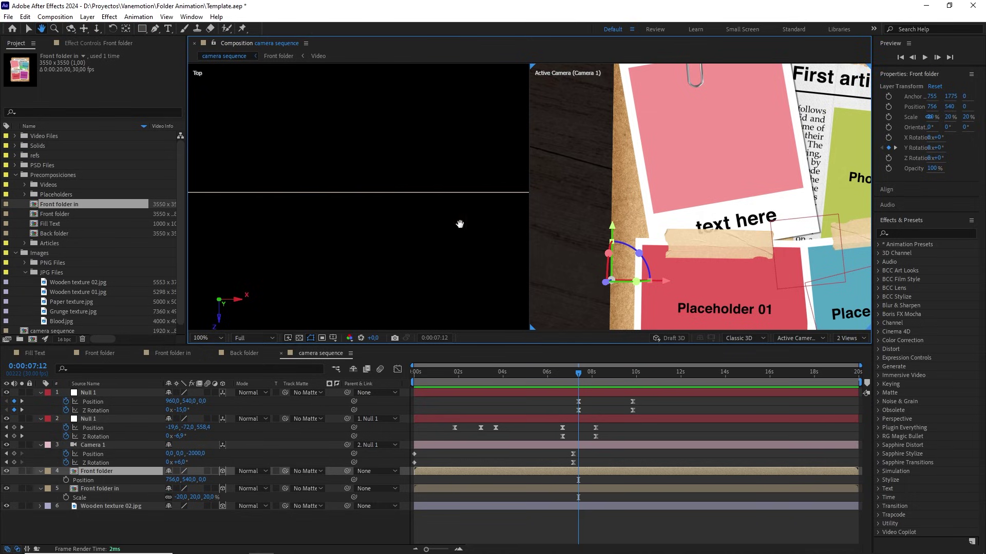
drag(302, 232, 424, 231)
key(v)
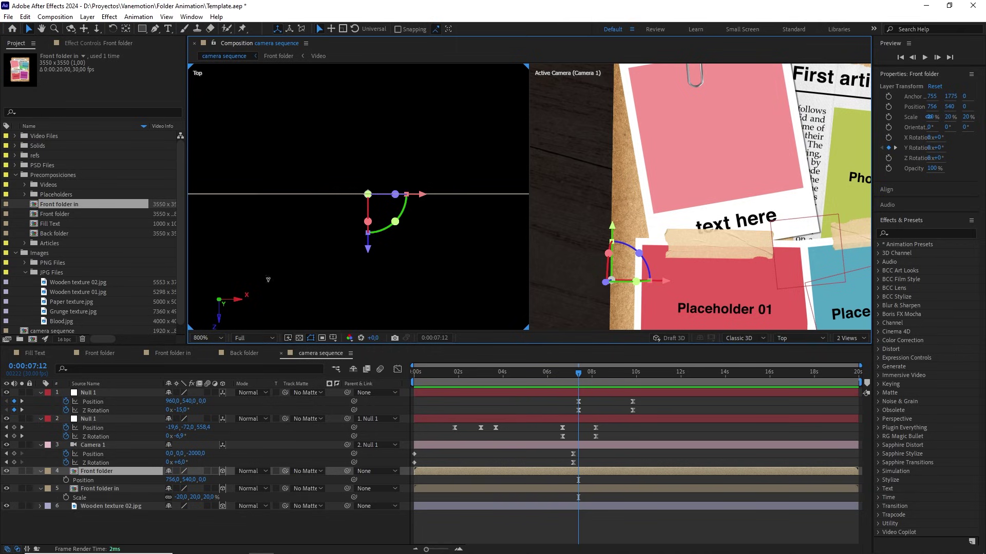
click(203, 479)
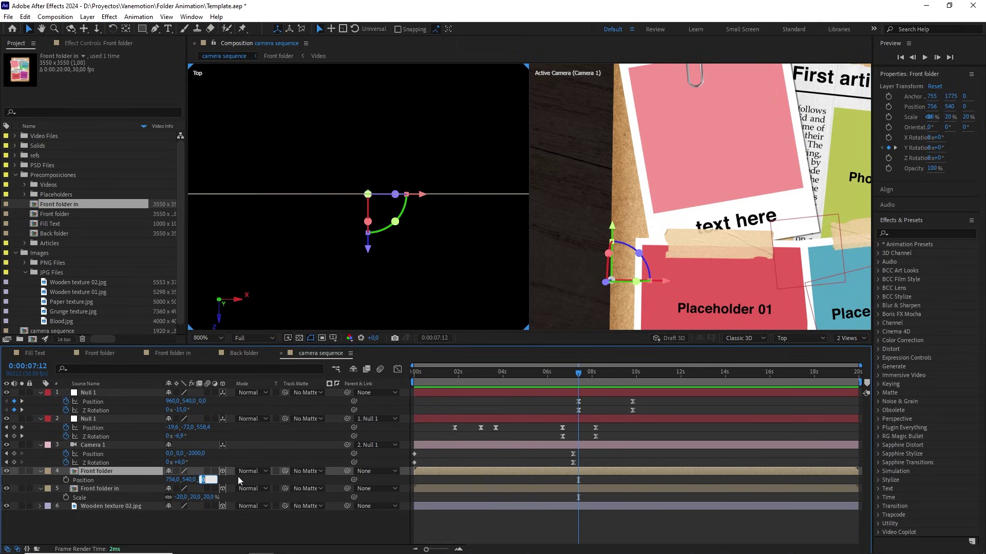
text(-1)
key(Return)
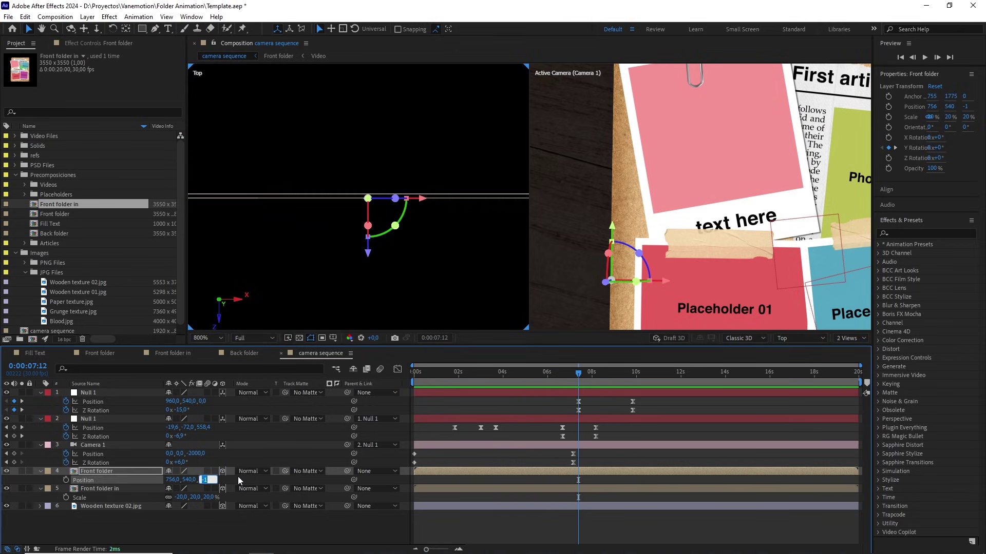
click(154, 472)
key(period)
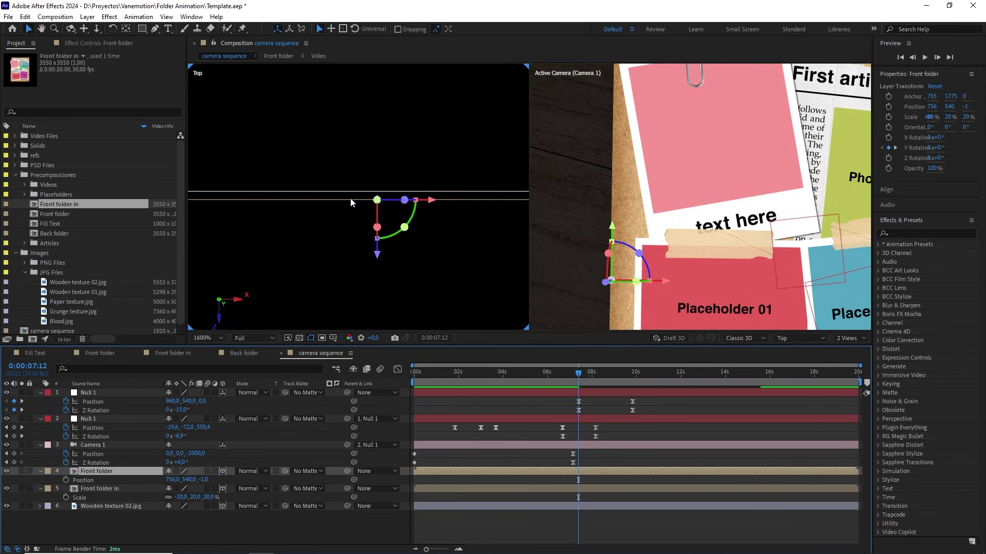
scroll(351, 202, down, 1)
Step: Parent the Front folder in layer to Front folder again and return the composition to 1 View
click(102, 489)
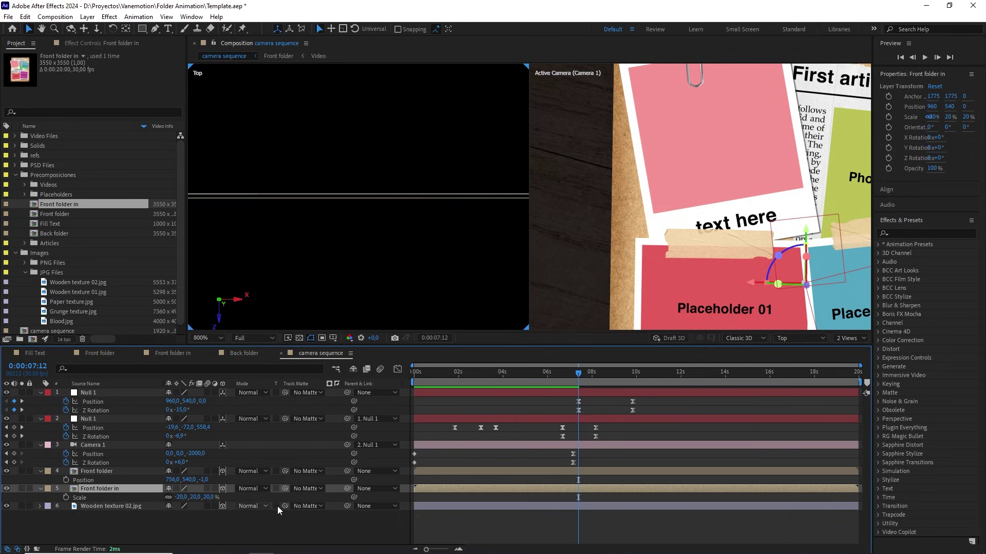
drag(347, 488, 128, 474)
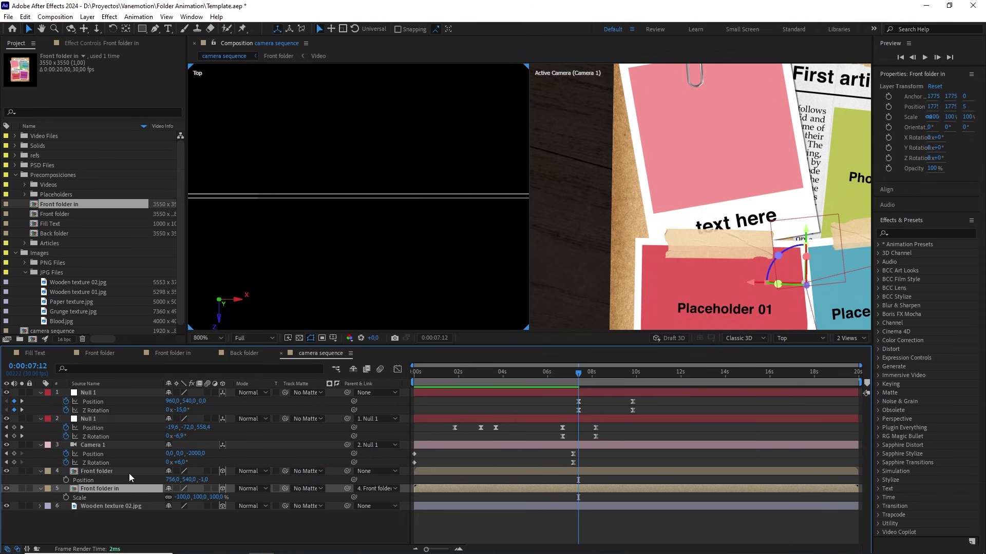
click(850, 341)
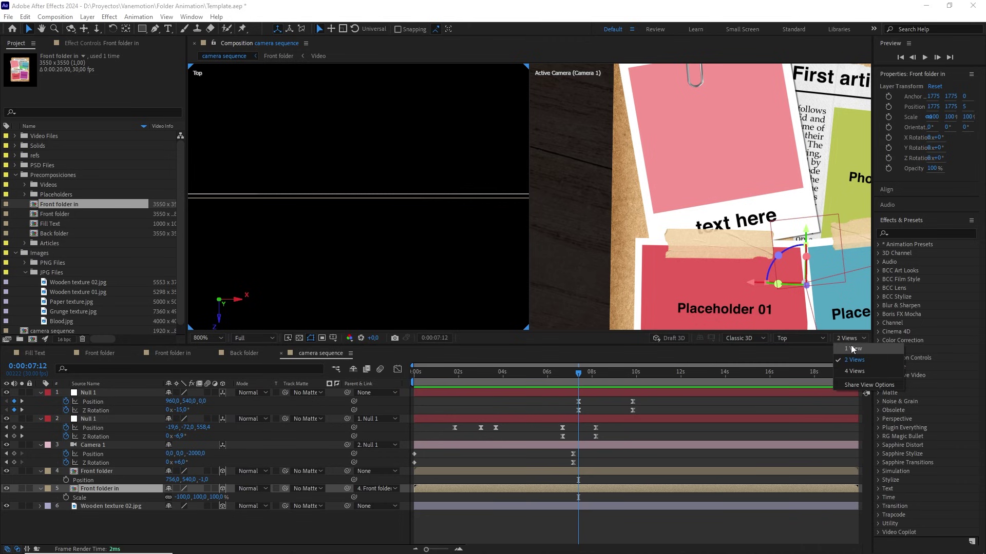
click(850, 345)
scroll(528, 261, down, 1)
mouse_move(634, 249)
mouse_down()
mouse_move(607, 229)
mouse_move(623, 251)
mouse_up()
Step: Limit the work area to 0:00:06:22 through 0:00:10:01, fit the composition in view, and preview the folder opening
drag(584, 371, 640, 383)
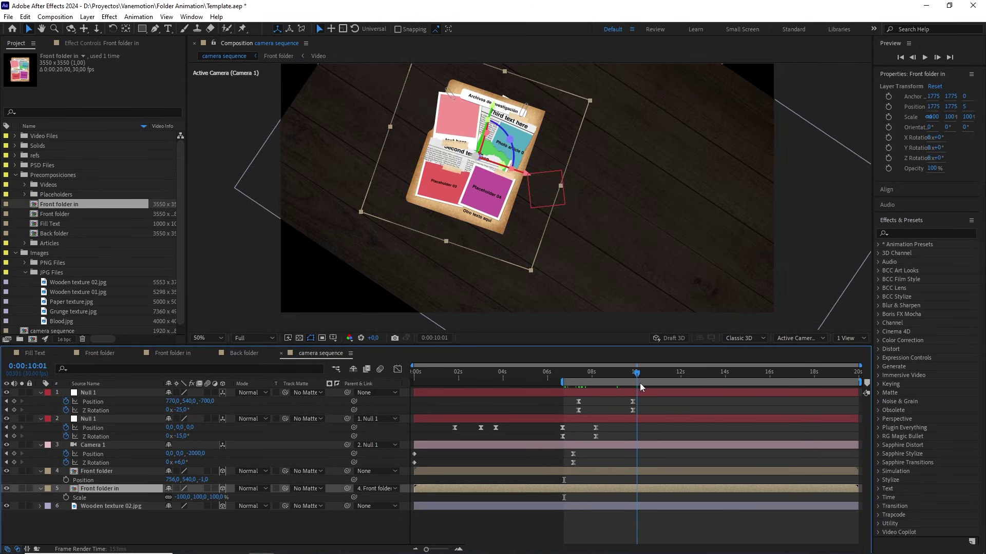
key(n)
click(216, 339)
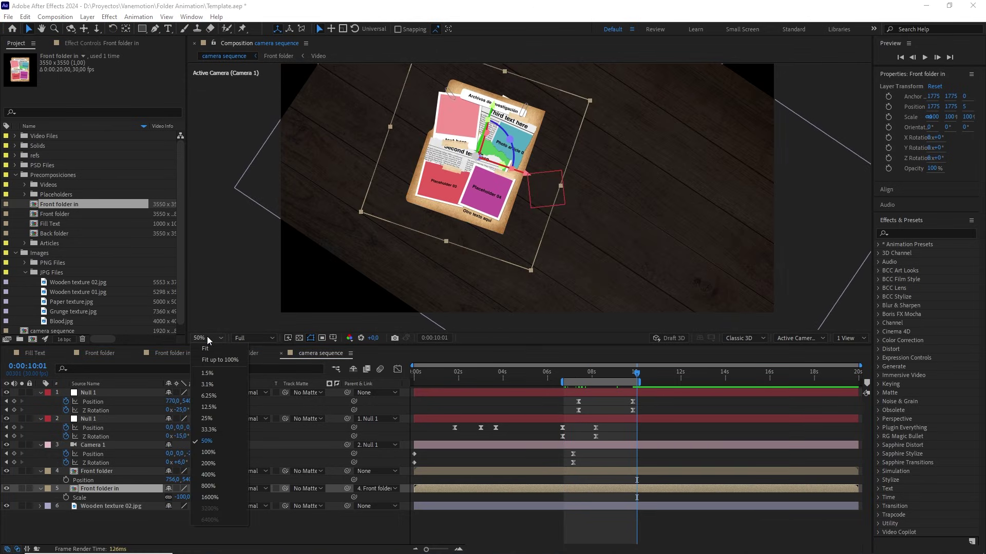
click(211, 348)
drag(583, 369, 565, 373)
click(572, 433)
key(space)
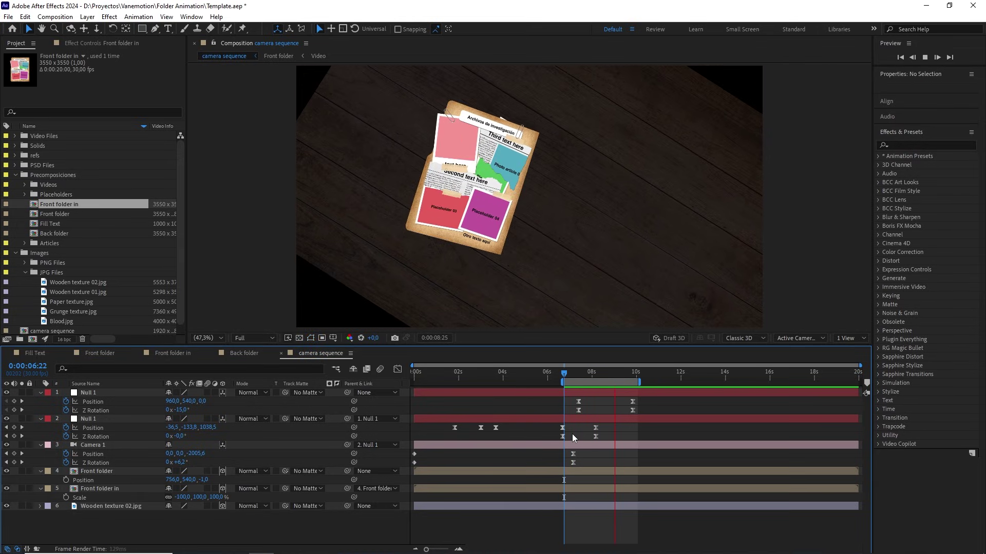
key(space)
Step: Inspect the opened inside page up close at 0:00:09:03 and restore the work area to the full composition length
scroll(554, 213, up, 3)
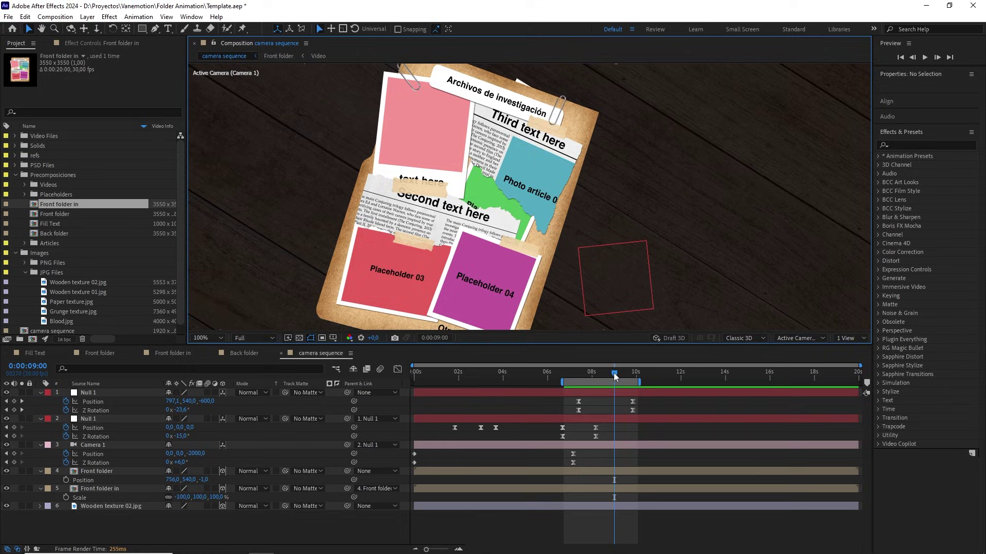
mouse_move(614, 374)
mouse_down()
mouse_move(575, 376)
mouse_move(616, 377)
mouse_up()
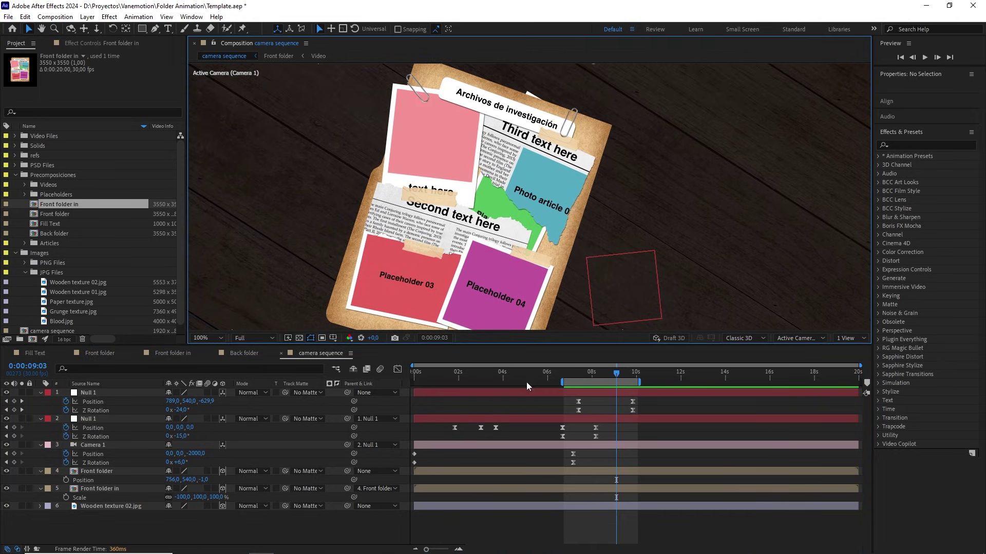
double_click(592, 384)
scroll(604, 270, down, 2)
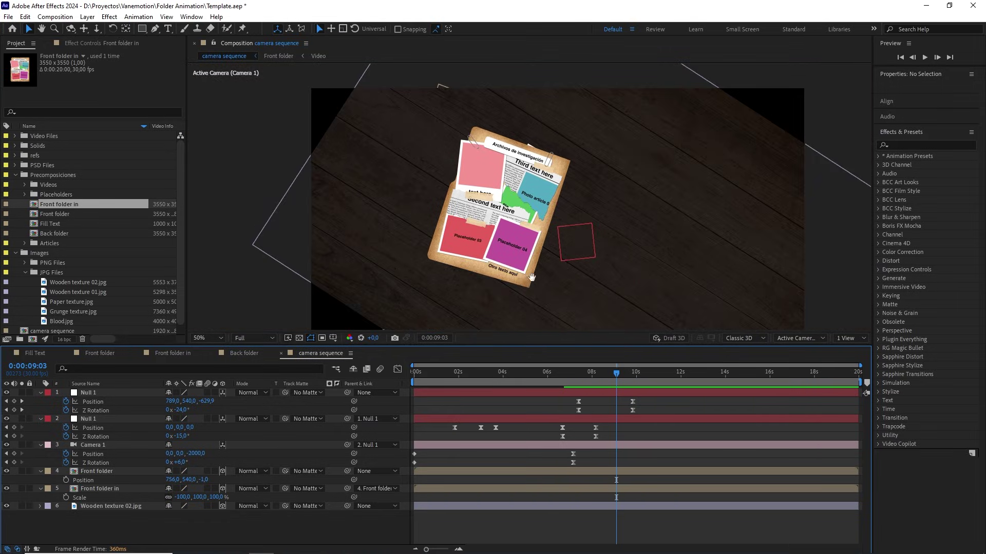
key(v)
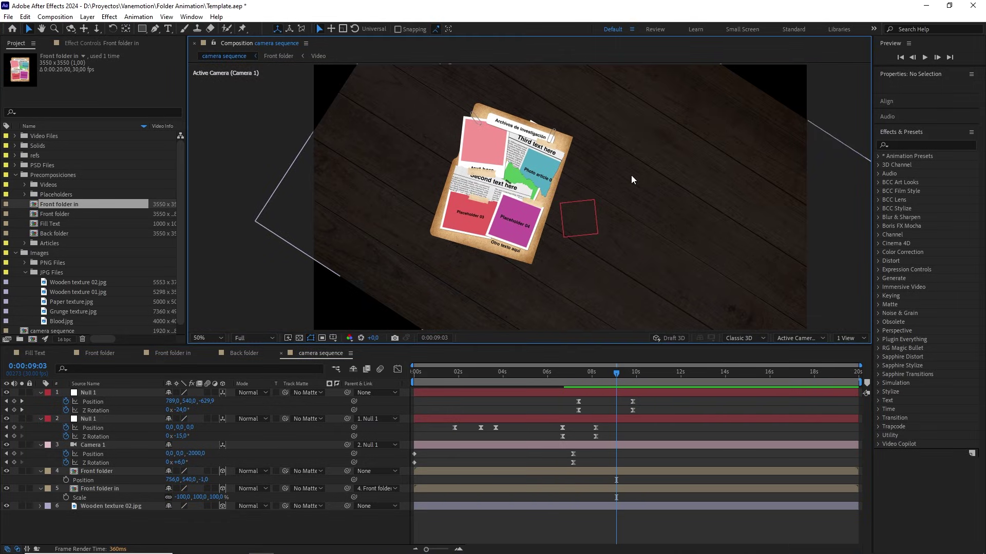
Step: Add the Back folder composition directly below Front folder in as a 3D layer and set its Scale to 20%
drag(43, 233, 92, 500)
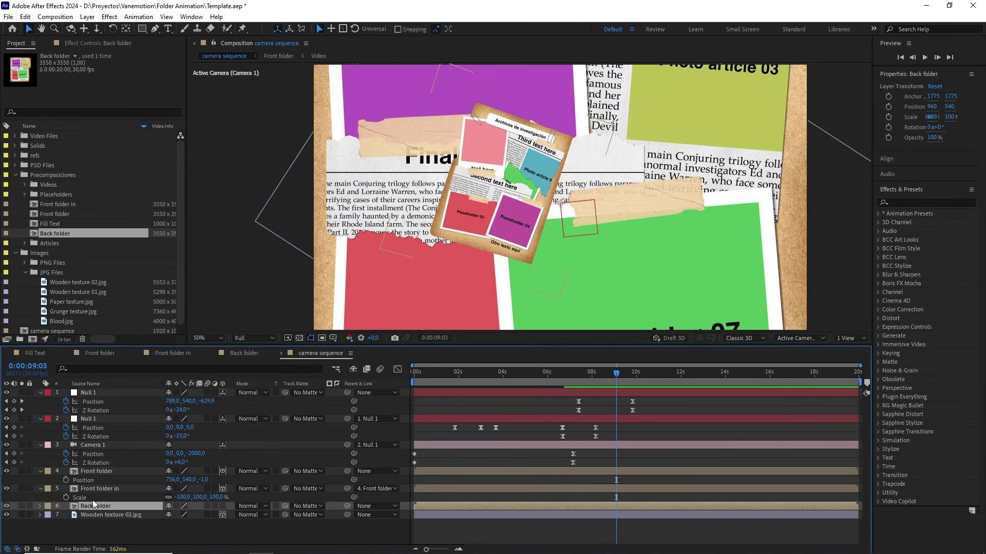
click(223, 506)
key(s)
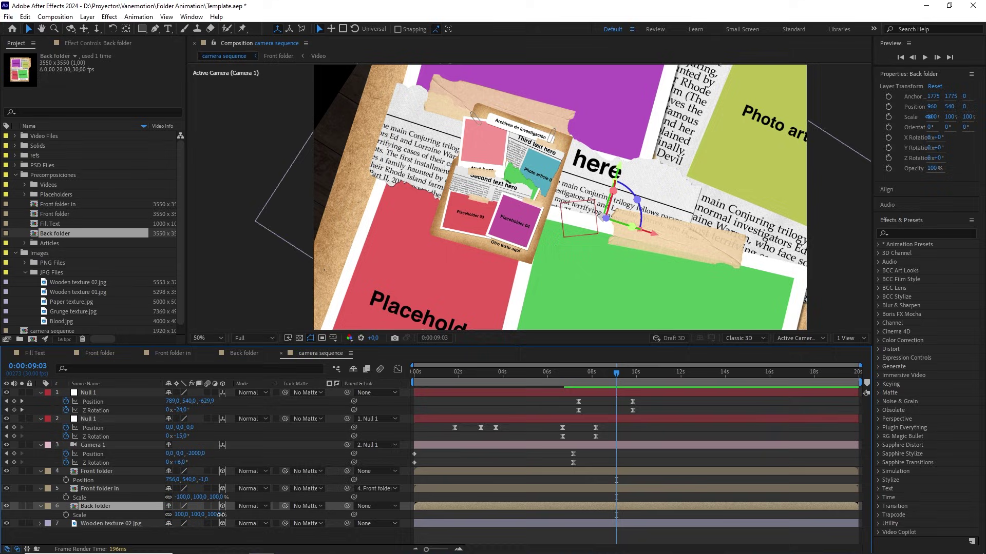
click(221, 515)
text(20)
key(Return)
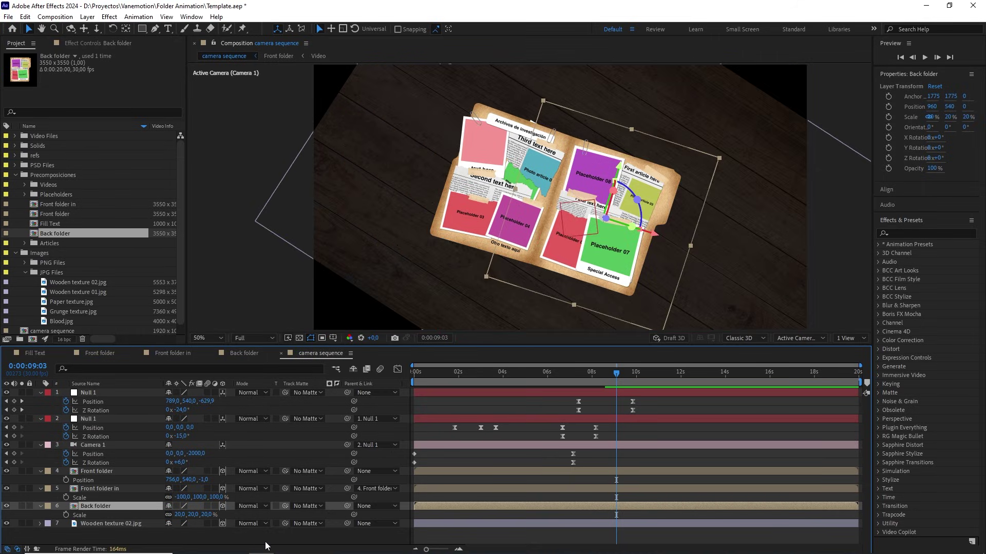
Step: Lower the composition's preview resolution to Quarter and scrub through the folder opening between 0:00:08:00 and 0:00:09:02
click(265, 545)
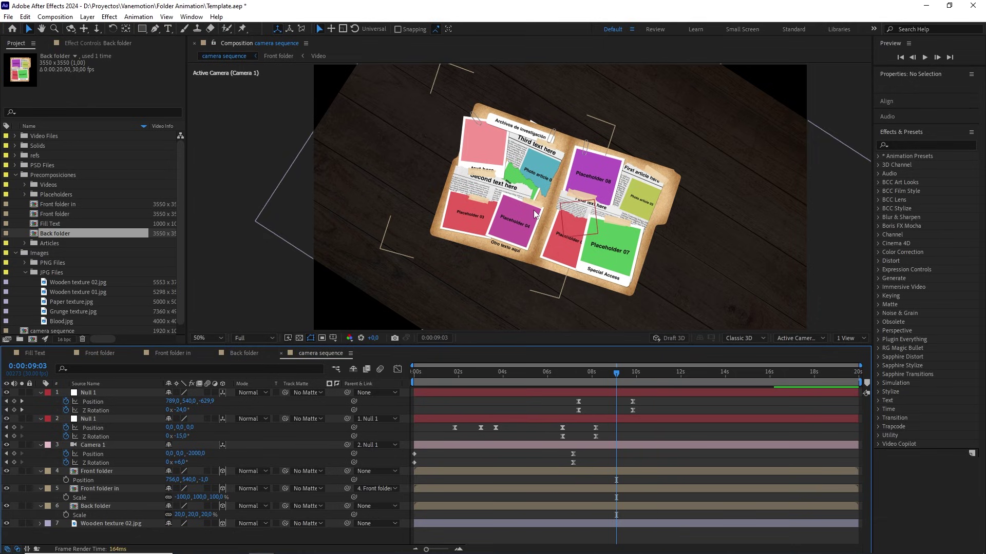
drag(618, 375, 592, 375)
click(254, 338)
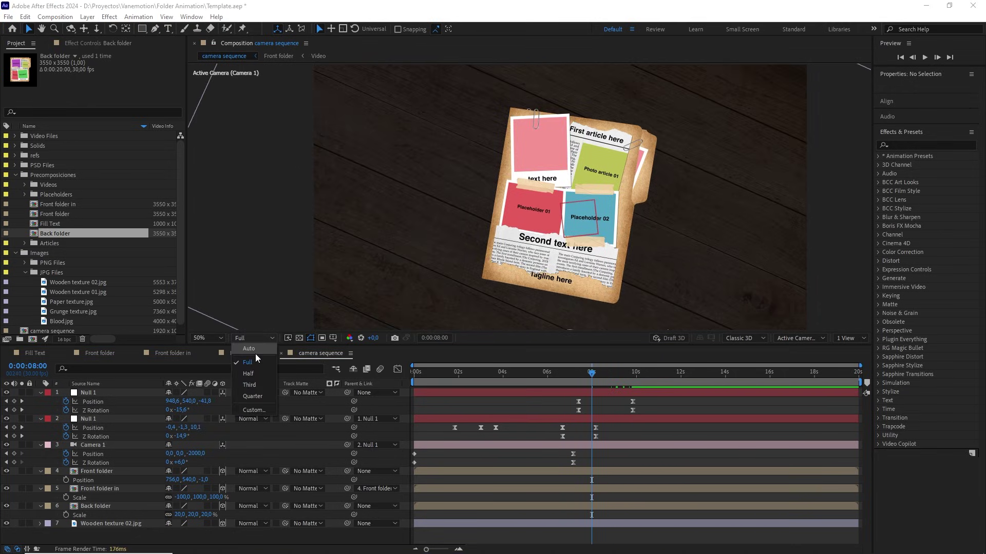
click(254, 399)
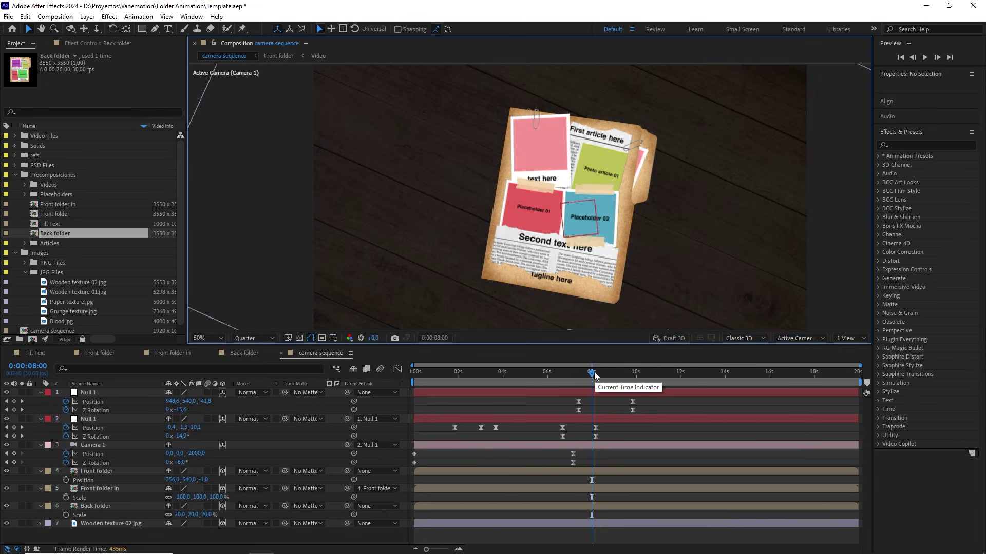
drag(595, 375, 617, 377)
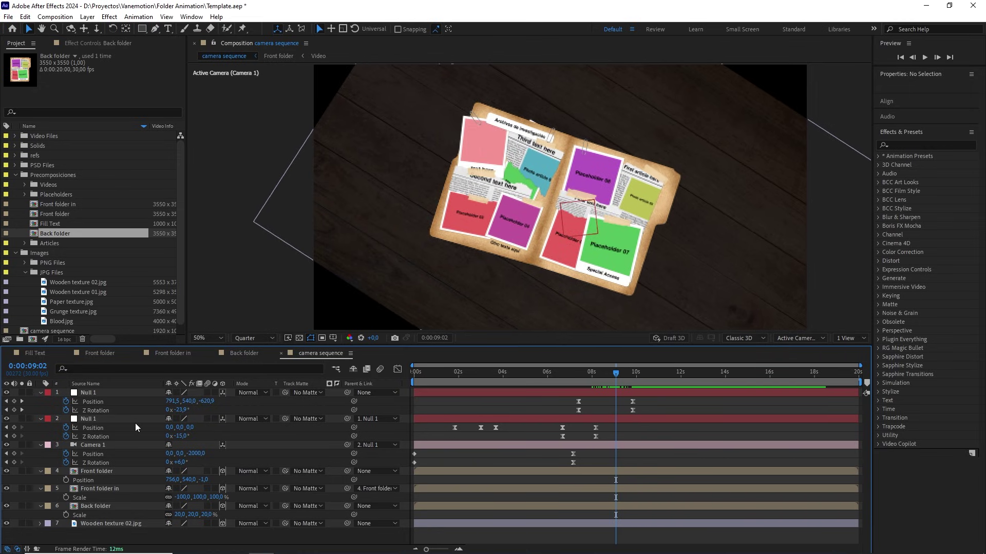
Step: Add Position and Z Rotation keyframes to the second Null 1 layer at 0:00:09:20
click(98, 420)
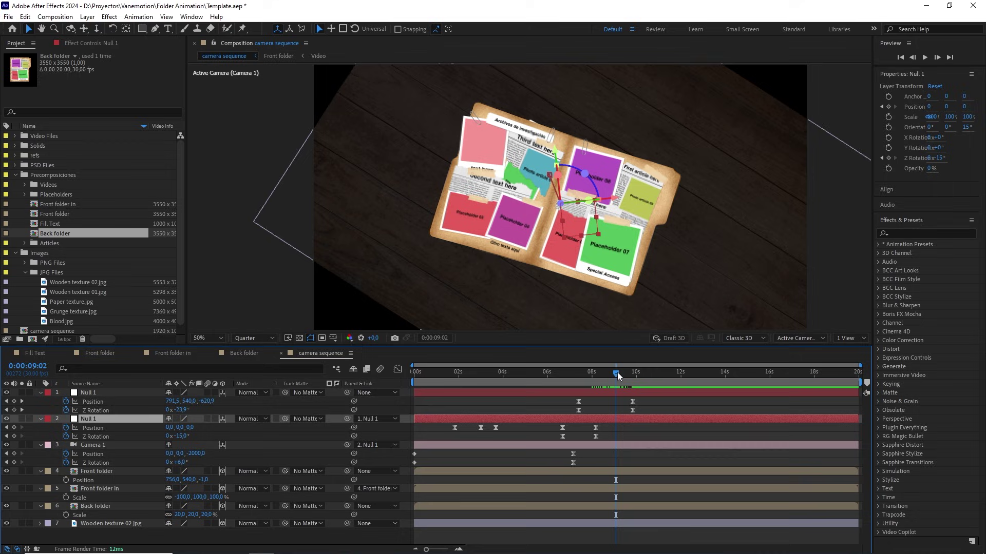
drag(617, 374, 629, 373)
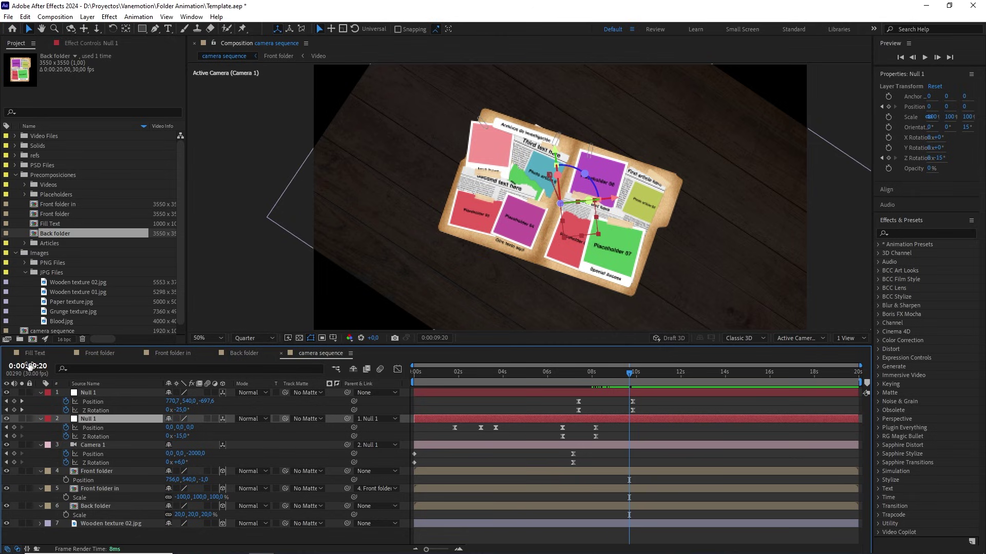
click(14, 428)
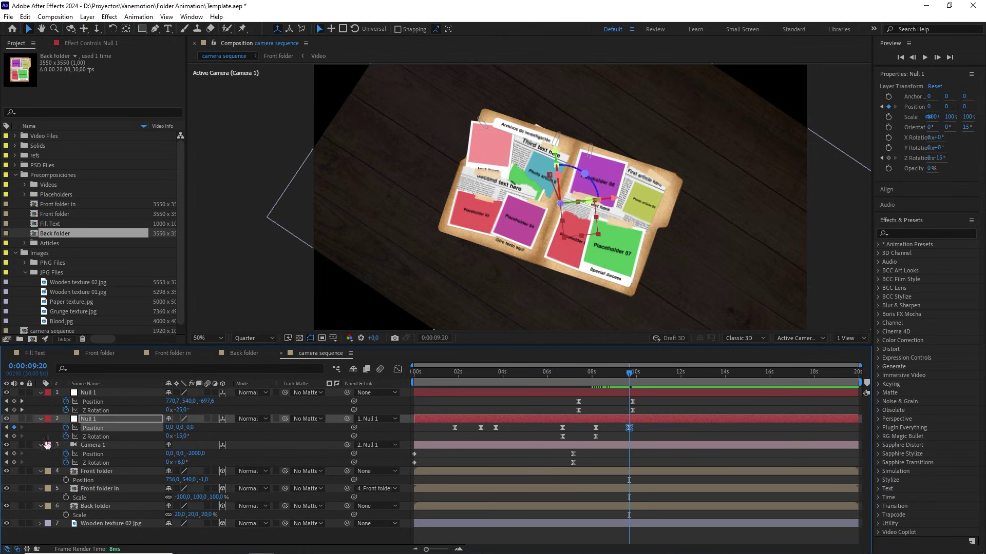
click(14, 437)
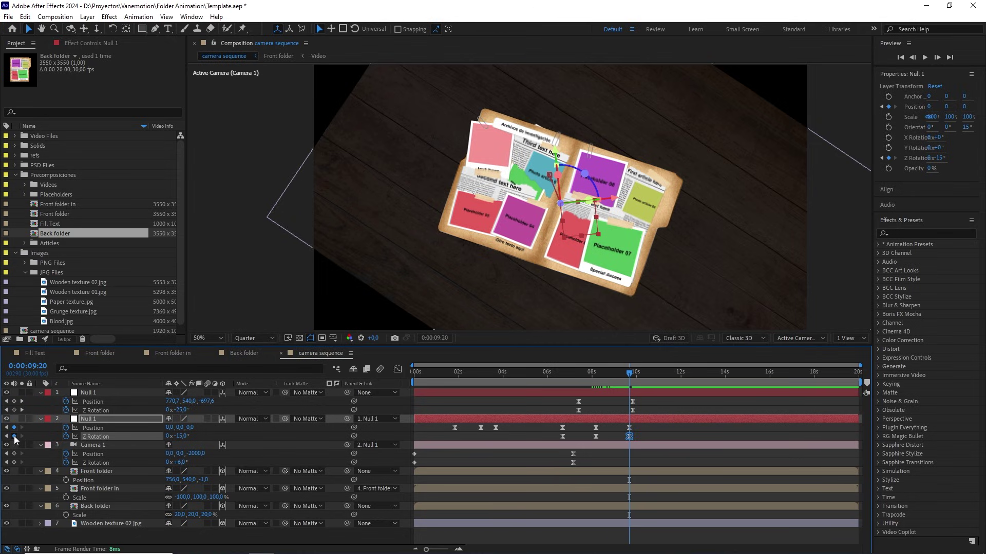
Step: At 0:00:11:10, set the second Null 1's Z Position to 1820 to push the camera in
drag(639, 379, 667, 379)
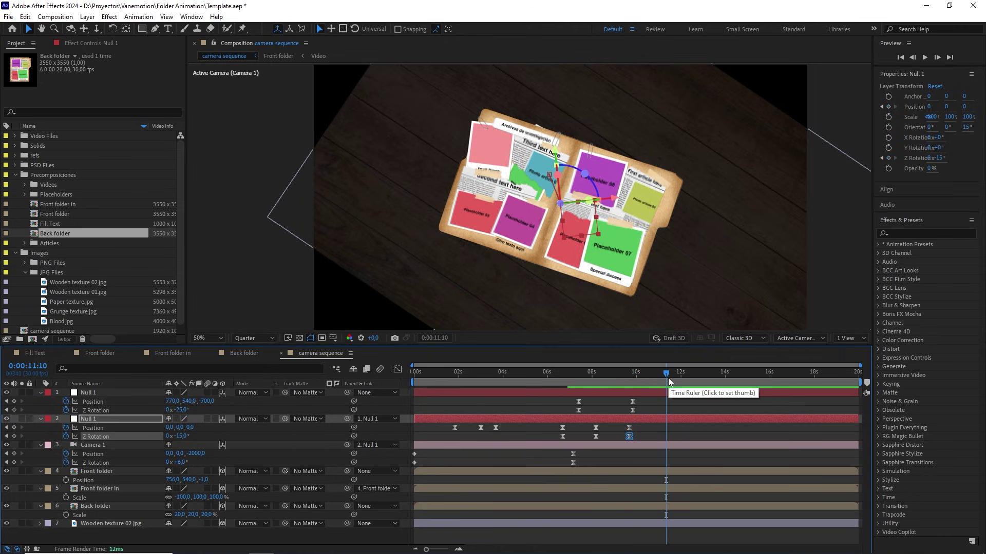
click(210, 427)
drag(192, 428, 227, 430)
click(195, 428)
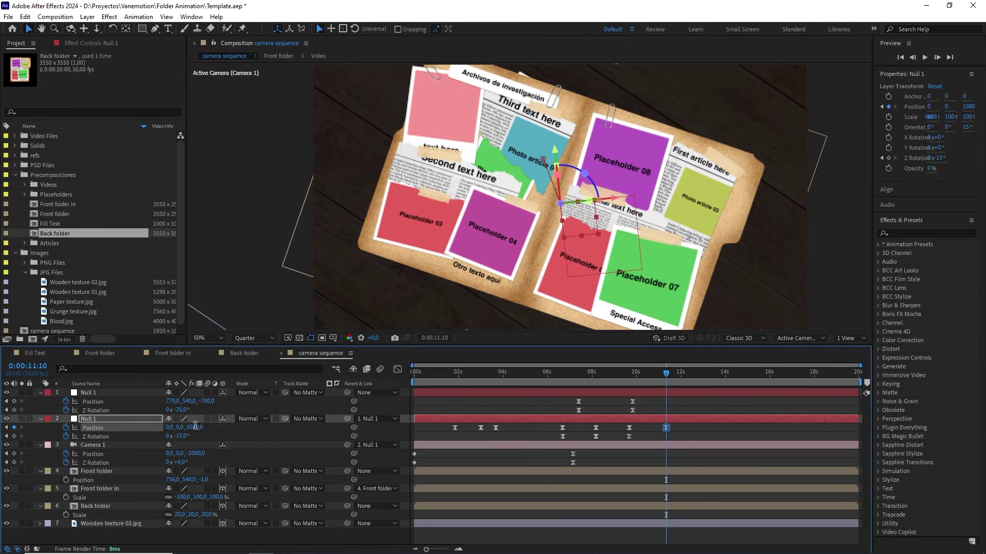
text(1)
key(Return)
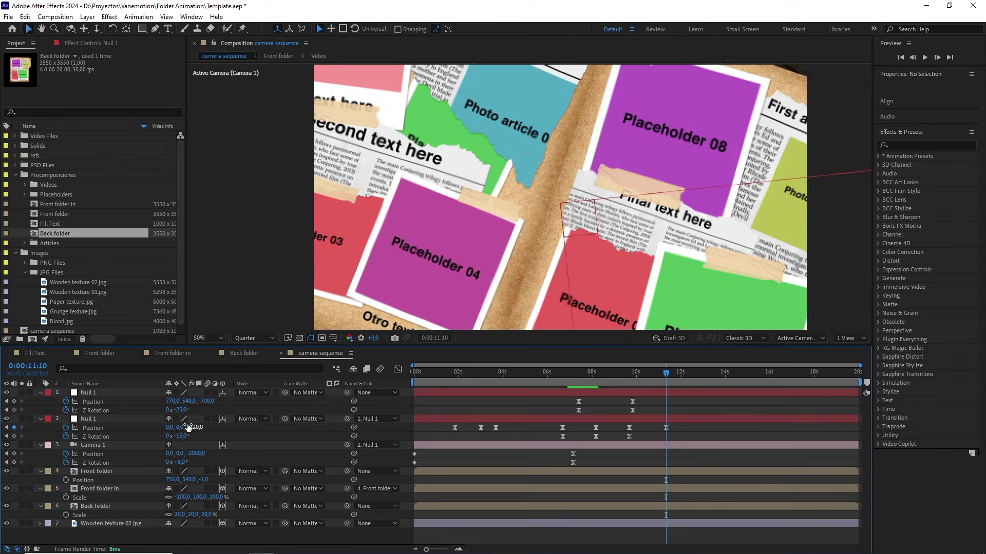
Step: Set the second Null 1's X Position to -220 and Y Position to -245 at 0:00:11:10, framing the inside page's upper area
drag(170, 427, 51, 431)
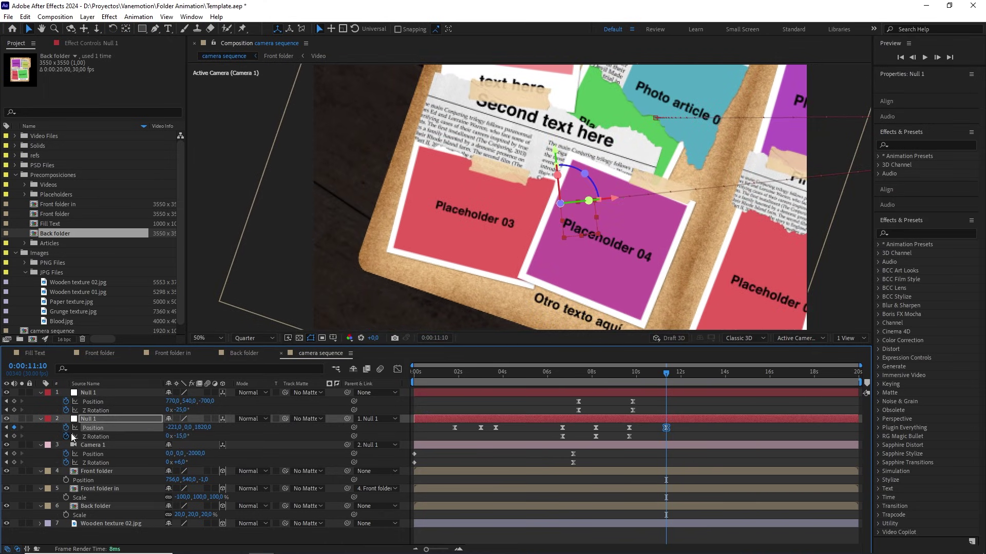
click(174, 428)
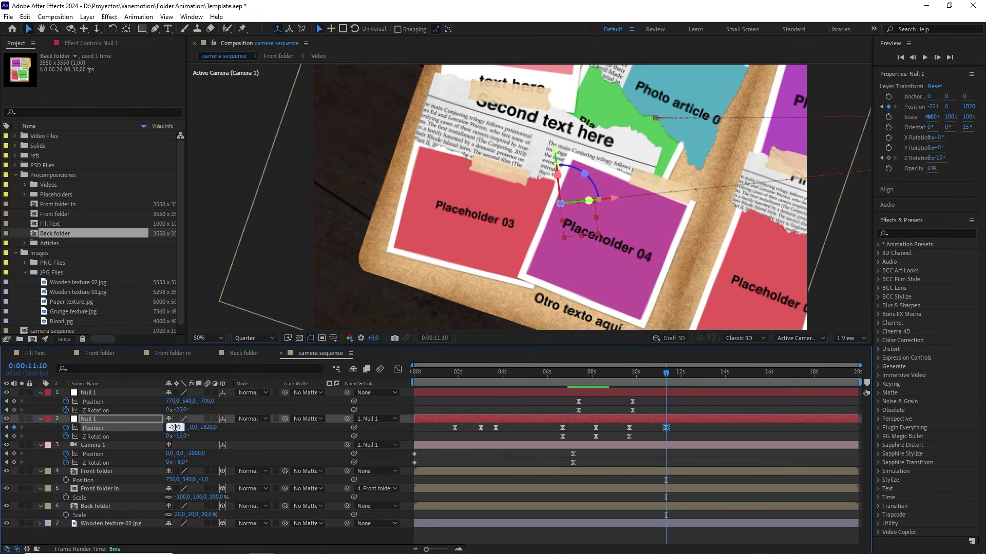
click(233, 436)
drag(490, 225, 488, 259)
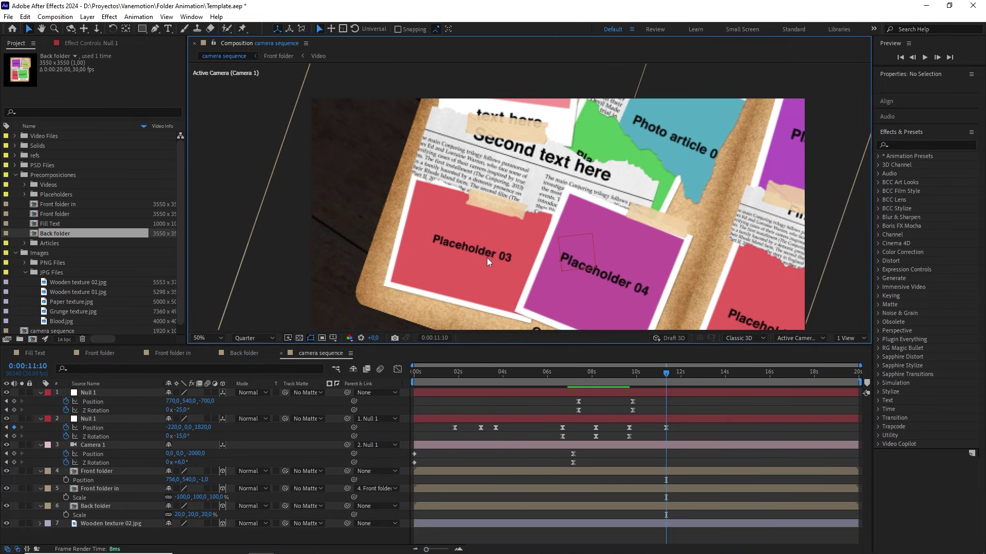
drag(188, 428, 116, 436)
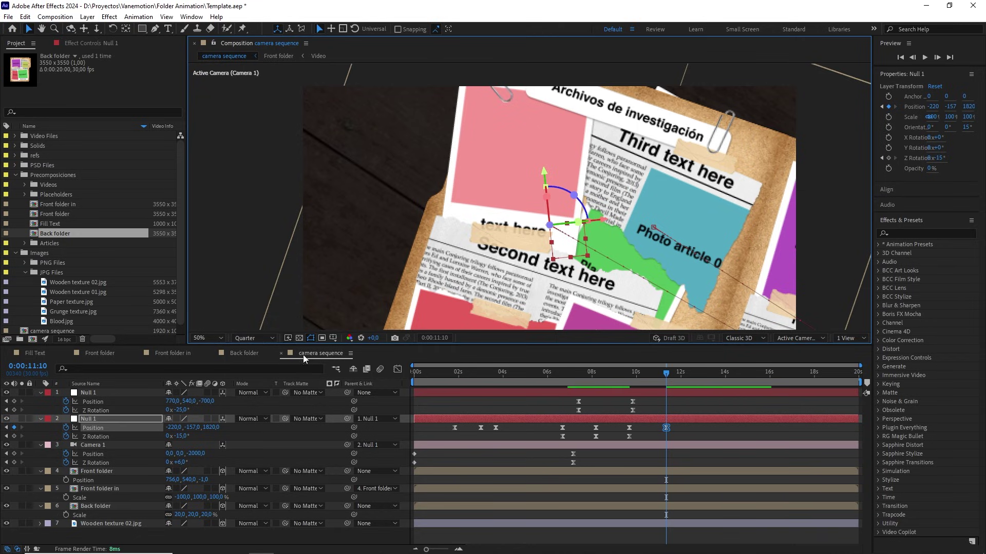
drag(192, 430, 148, 435)
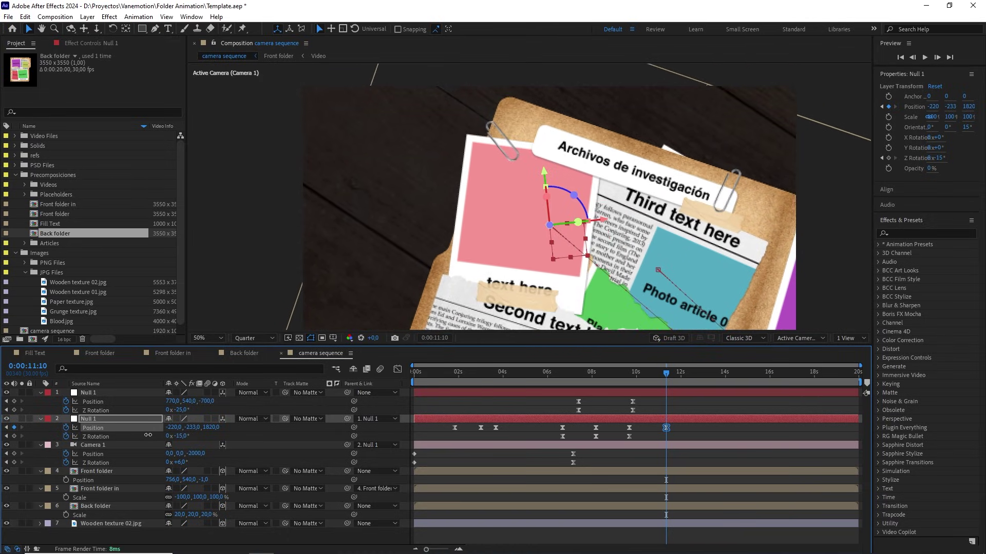
click(191, 431)
text(-245)
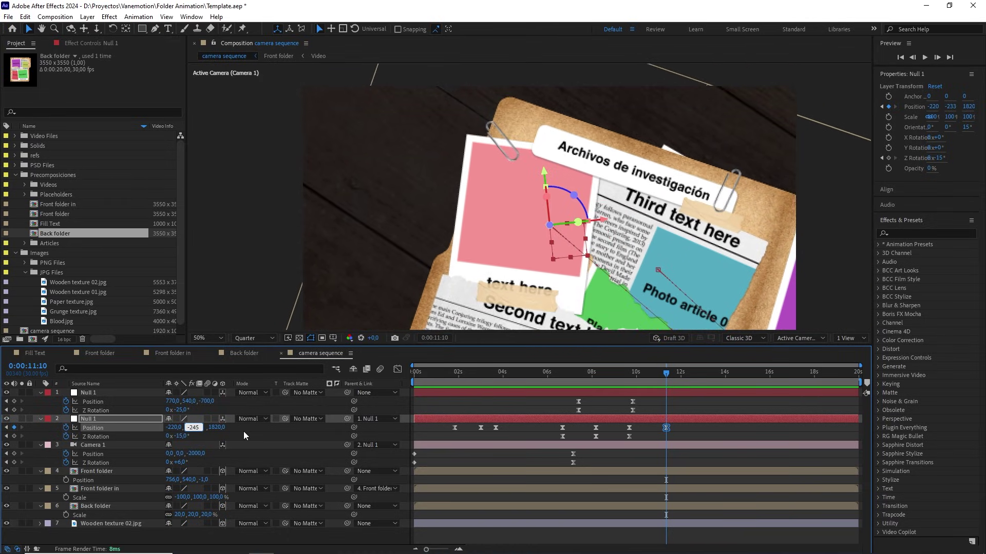
click(260, 427)
Step: Set the second Null 1's Z Rotation to 12° at 0:00:11:10 and scrub through the move
drag(178, 437, 191, 440)
click(181, 436)
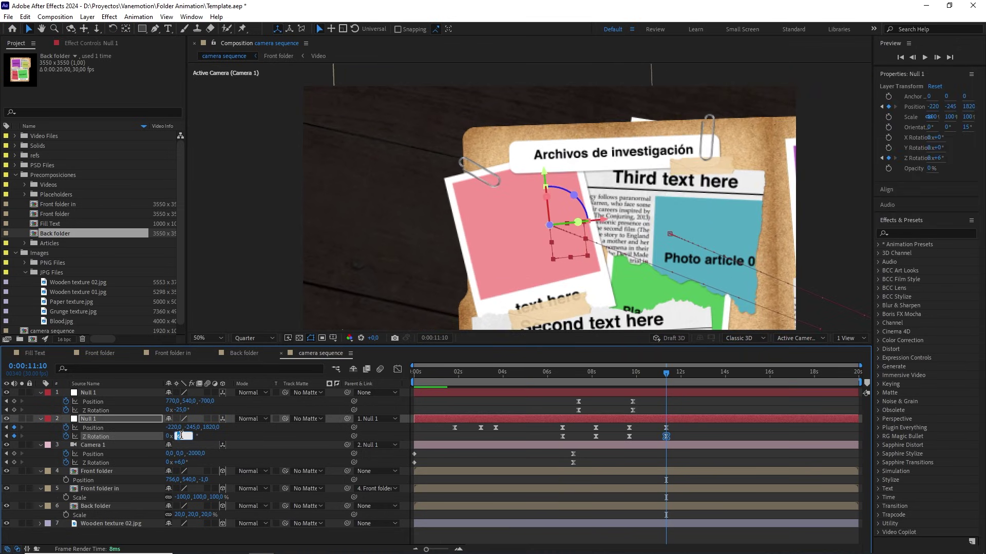
click(261, 435)
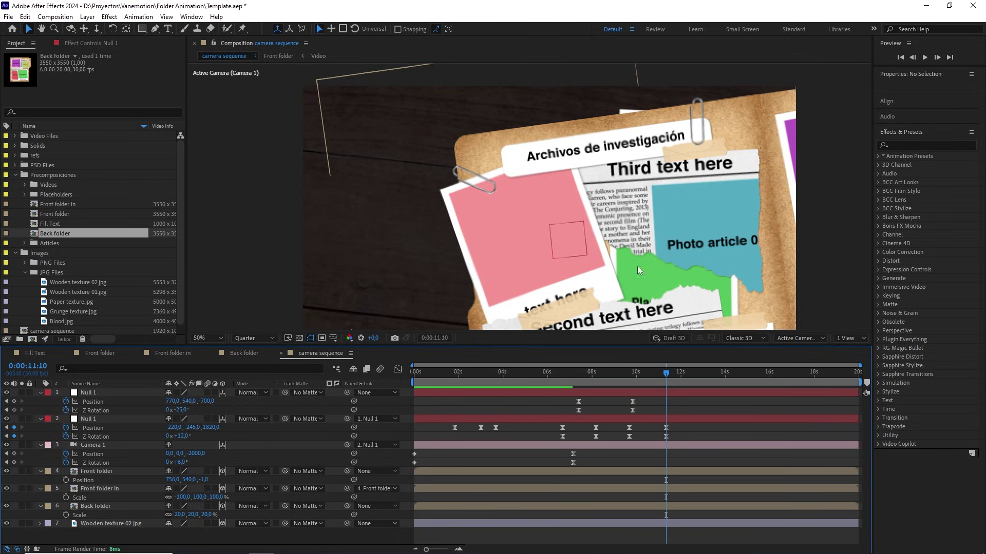
drag(627, 235, 610, 209)
mouse_move(654, 371)
mouse_down()
mouse_move(631, 372)
mouse_move(668, 377)
mouse_up()
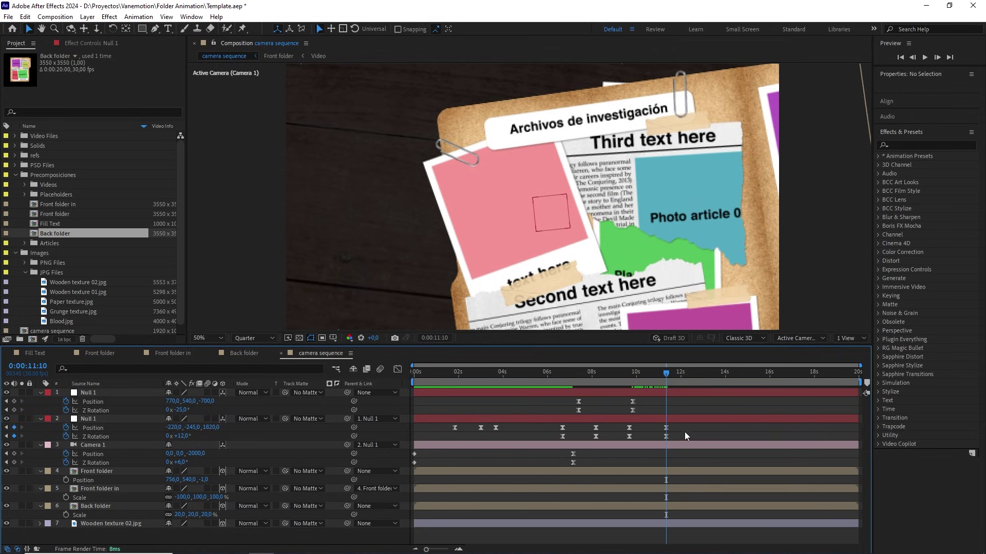
Step: Apply Easy Ease to the second Null 1's Position and Z Rotation keyframes at 0:00:09:20 and 0:00:11:10, and preview the move
drag(685, 432, 620, 442)
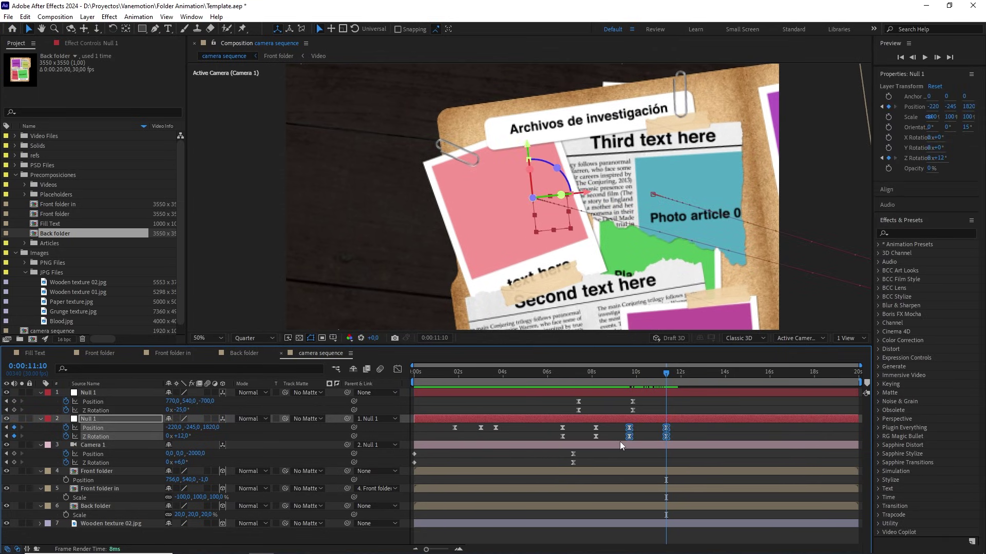
key(F9)
scroll(635, 315, up, 2)
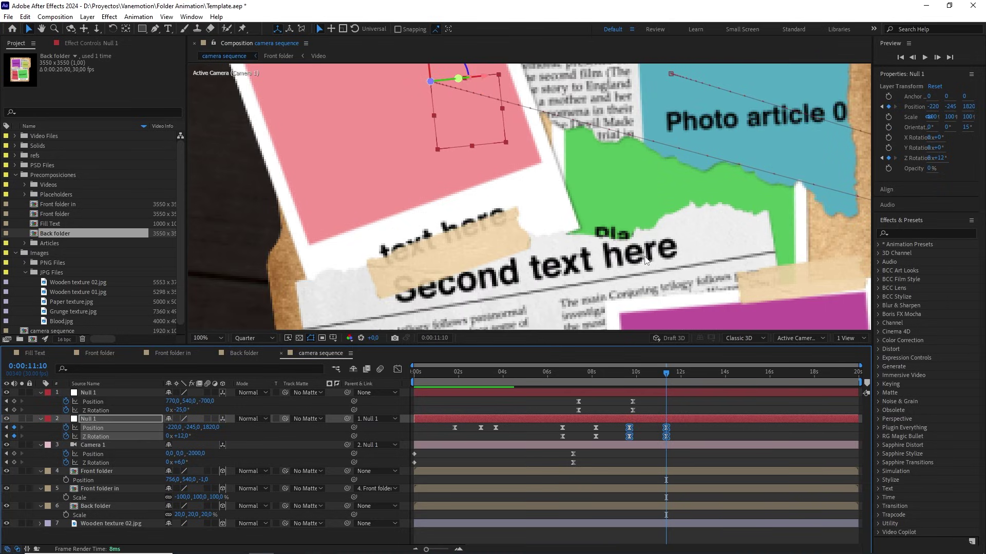
scroll(646, 261, down, 2)
click(688, 427)
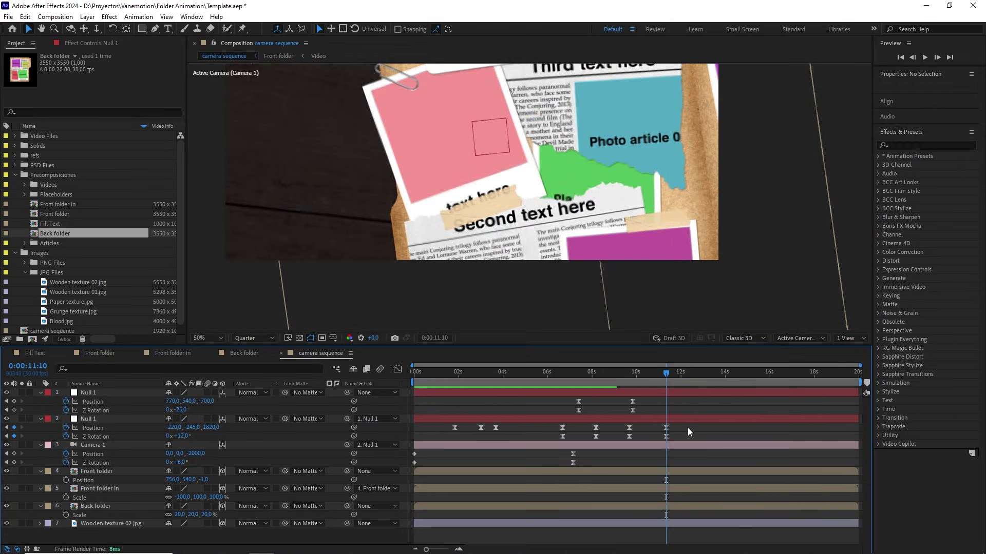
drag(663, 380, 658, 378)
mouse_move(677, 425)
mouse_down()
mouse_move(658, 442)
mouse_move(670, 437)
mouse_up()
key(space)
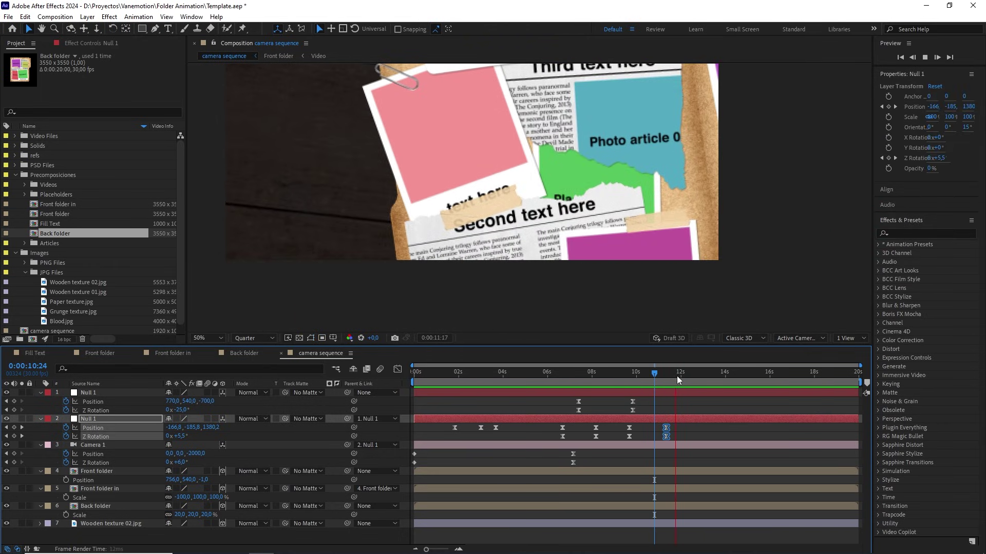
click(665, 376)
scroll(682, 433, up, 2)
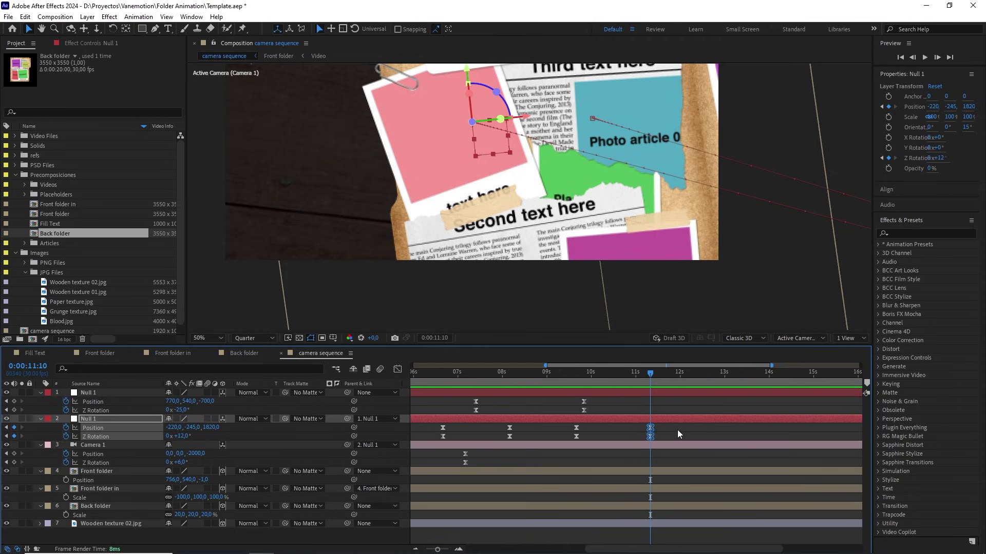
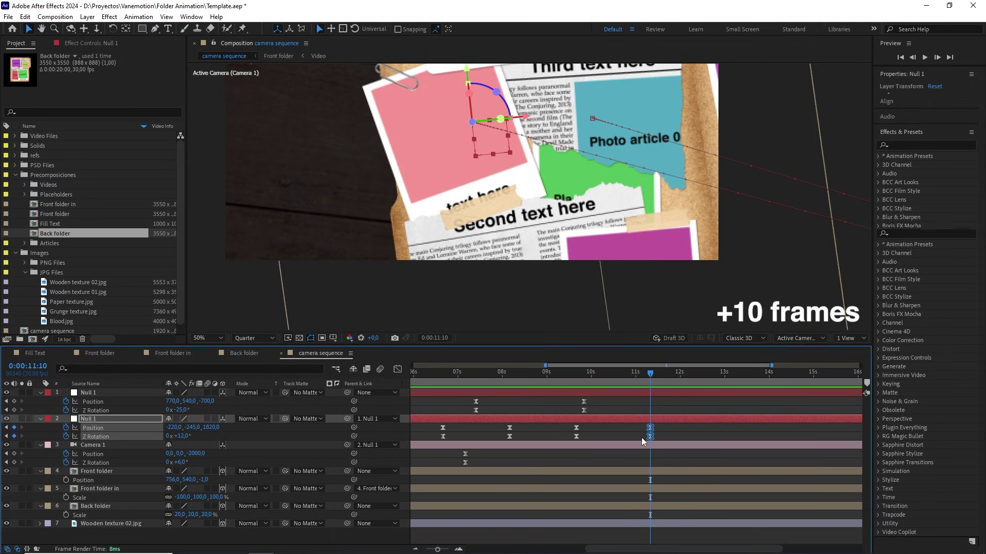
Step: Shift the second Null 1's last Position and Z Rotation keyframes forward 10 frames and add new keyframes for both at 0:00:11:10
key(alt+Right)
key(alt+Right)
key(alt+Right)
key(alt+Right)
key(alt+Right)
key(alt+Right)
key(alt+Right)
key(alt+Right)
key(alt+Right)
key(alt+Right)
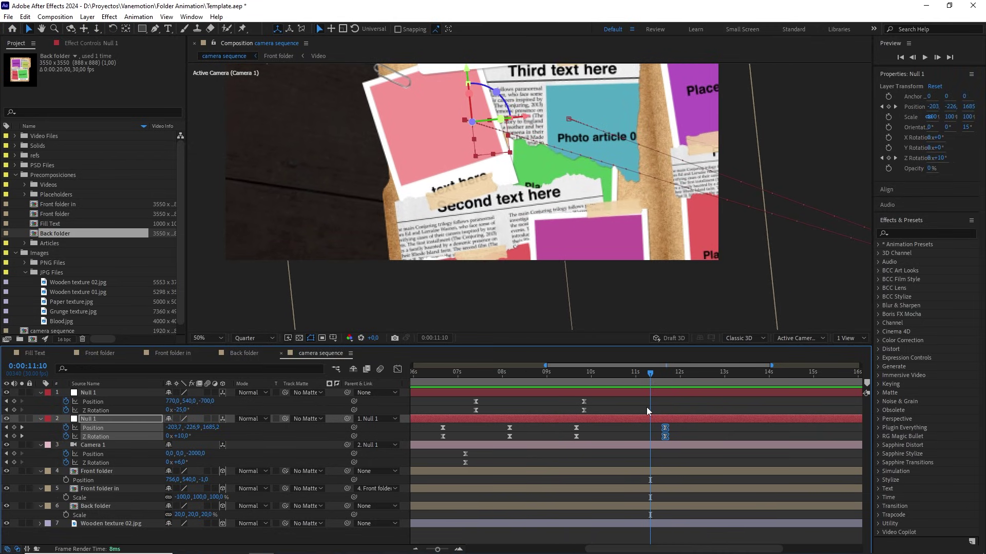
click(13, 428)
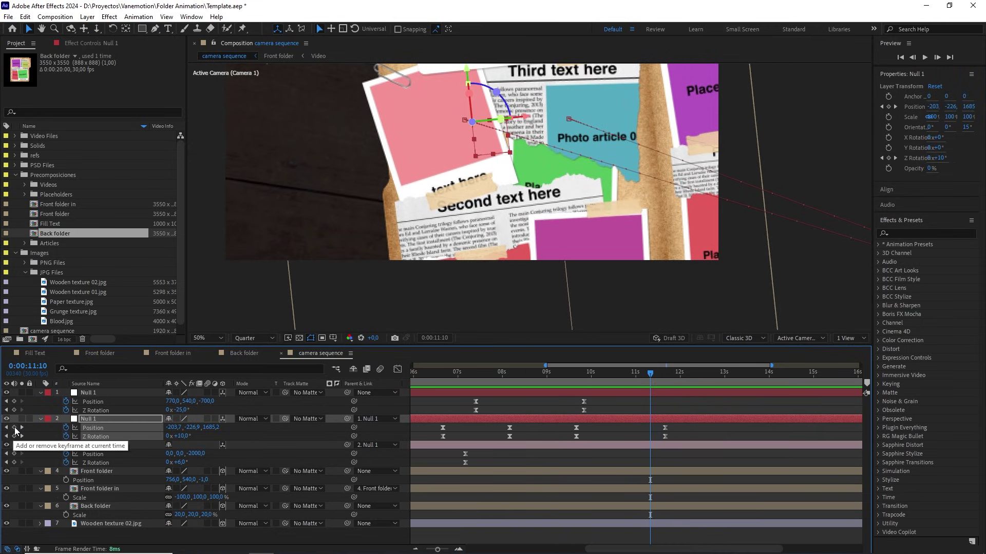
click(14, 437)
Step: Move the second Null 1's final keyframe pair to 0:00:14:10 and apply Easy Ease to its last three keyframe pairs
mouse_move(687, 428)
mouse_down()
mouse_move(661, 442)
mouse_move(692, 436)
mouse_up()
drag(750, 366, 767, 377)
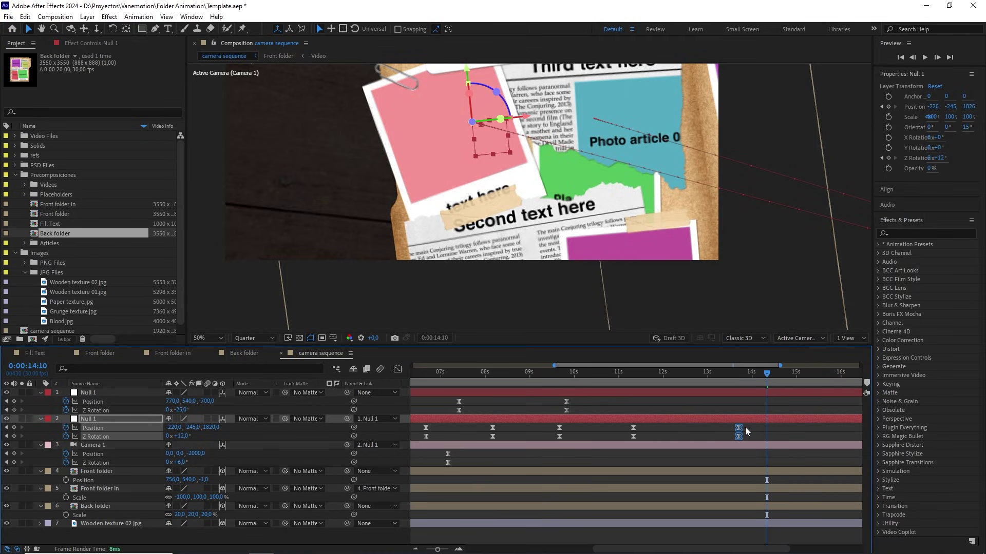
drag(745, 427, 552, 441)
key(F9)
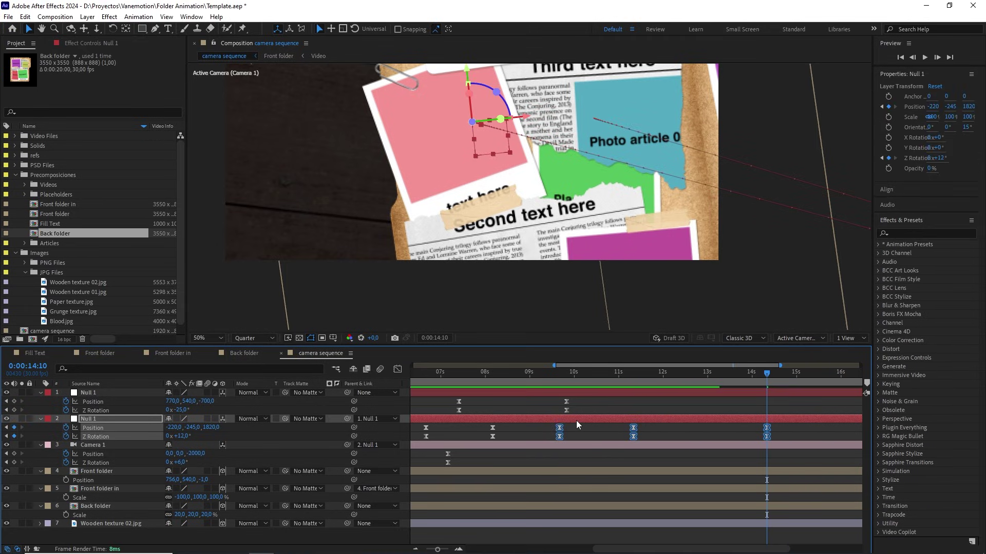
Step: Label the second Null 1's last three keyframe pairs yellow and preview the camera move from 0:00:10:13
key(minus)
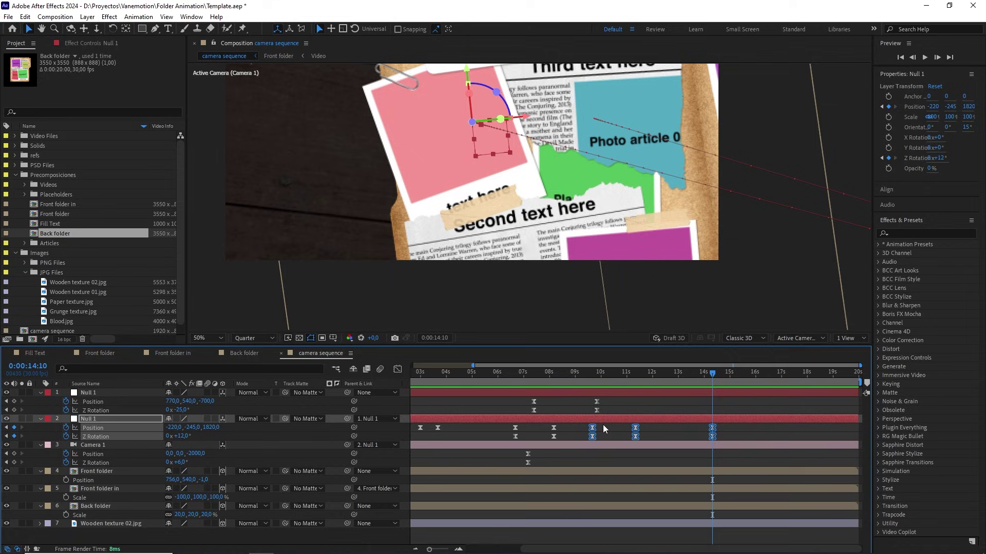
right_click(592, 433)
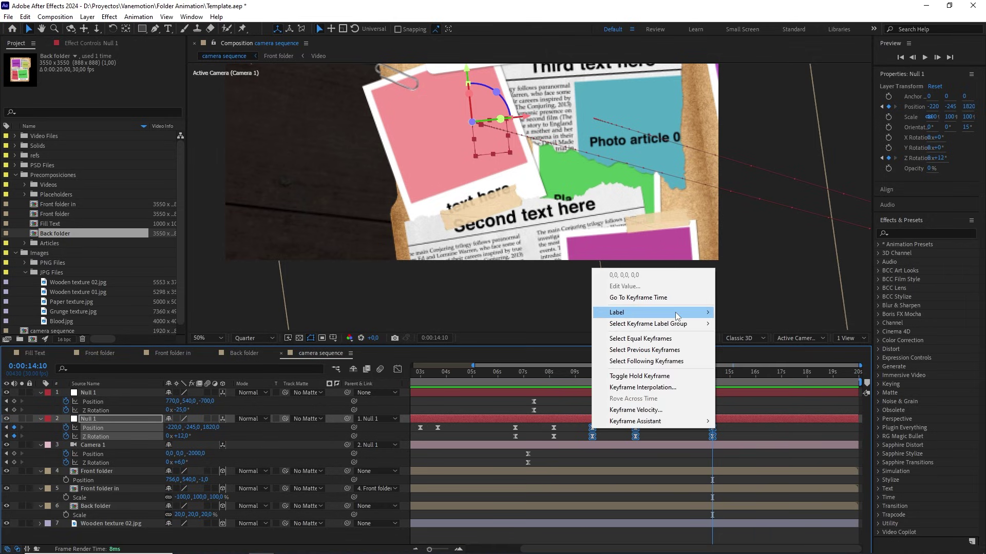
mouse_move(676, 312)
click(754, 353)
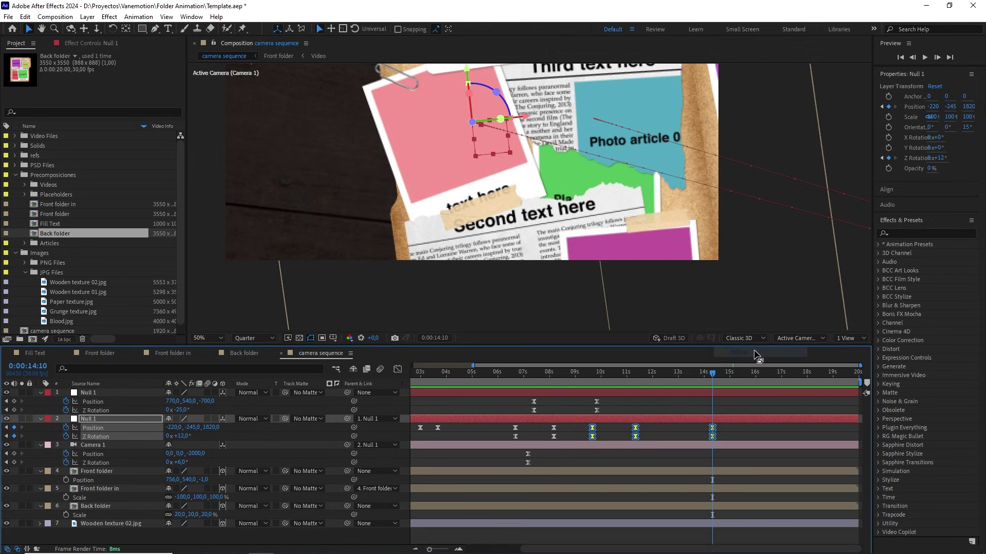
click(735, 427)
drag(695, 374, 611, 375)
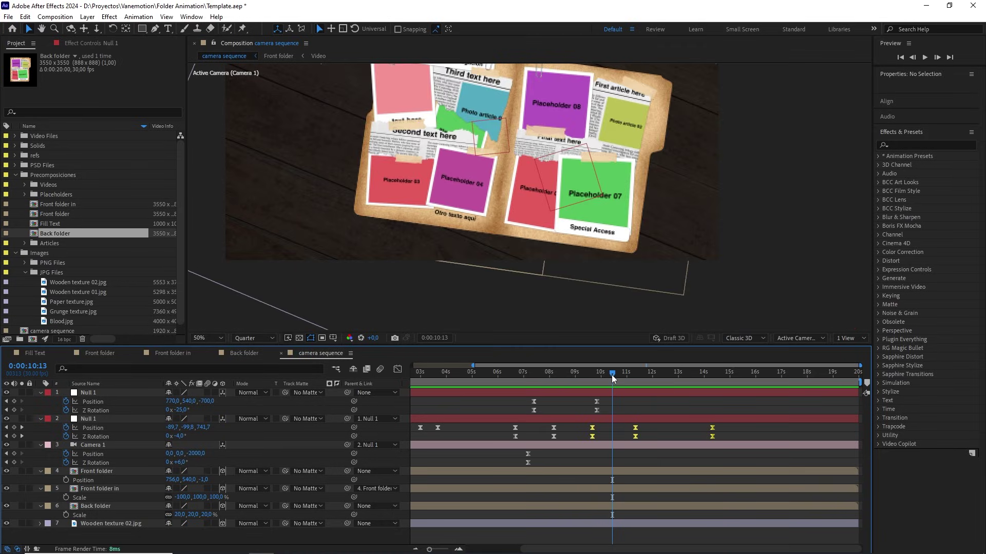
key(space)
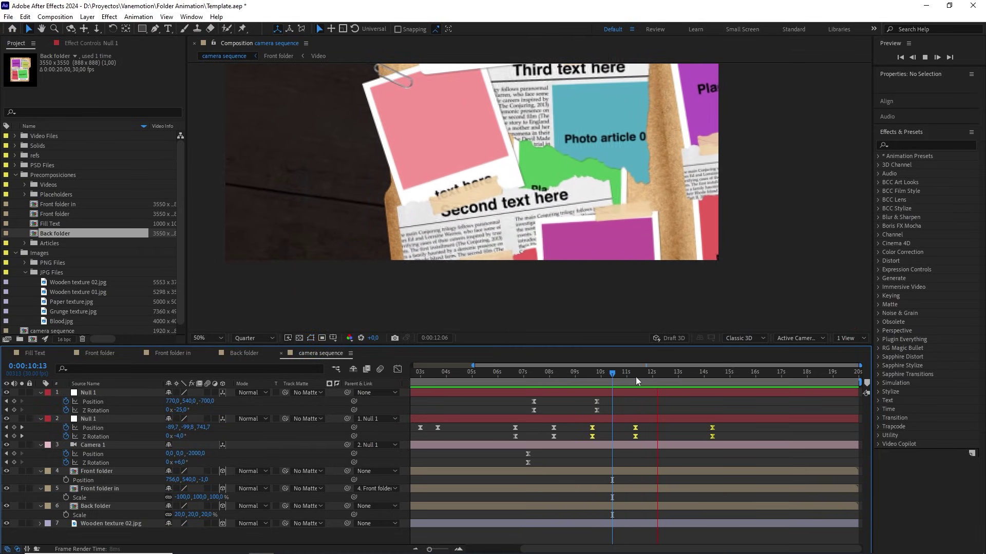
Step: Show the second Null 1's last three Position keyframes as a speed curve in the Graph Editor
click(627, 375)
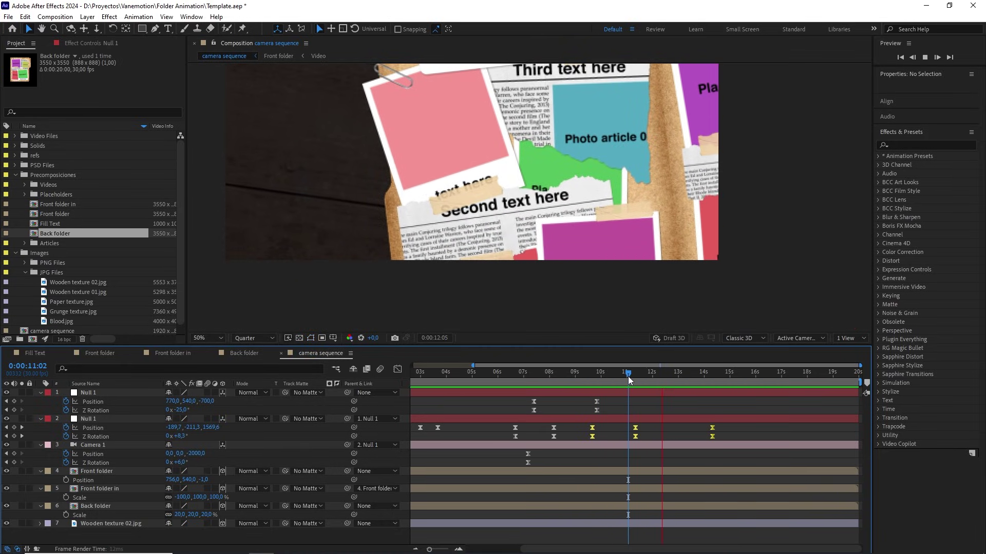
drag(627, 377, 621, 377)
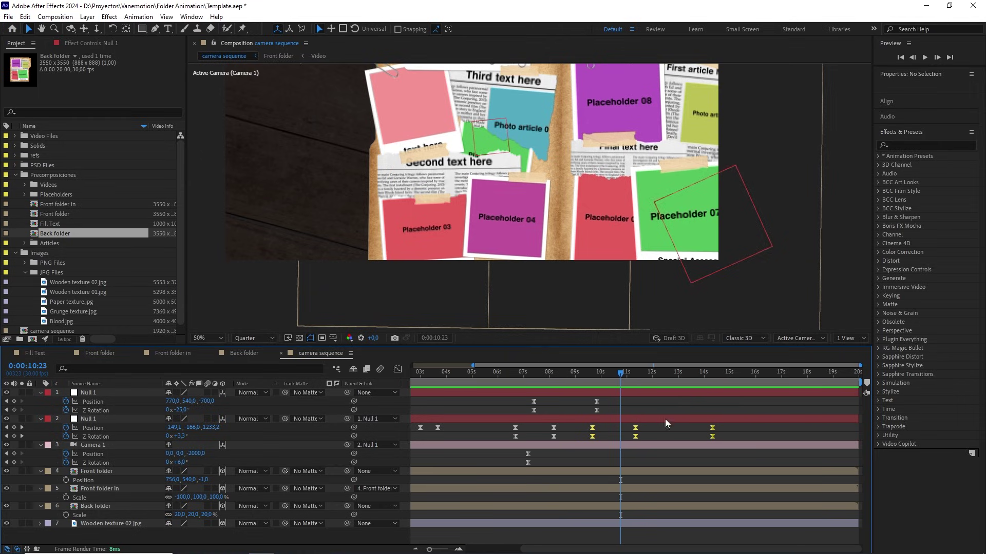
click(574, 426)
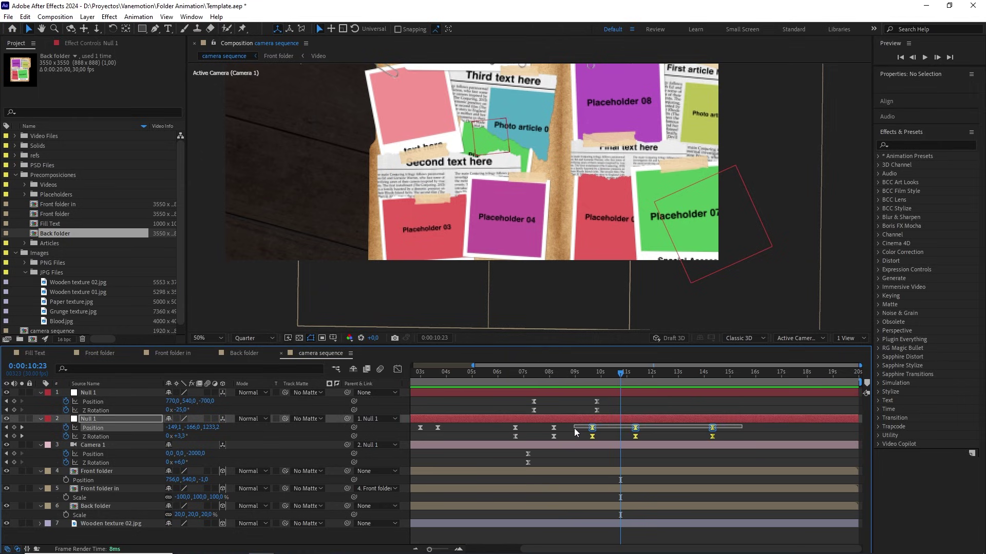
click(398, 369)
scroll(654, 508, up, 6)
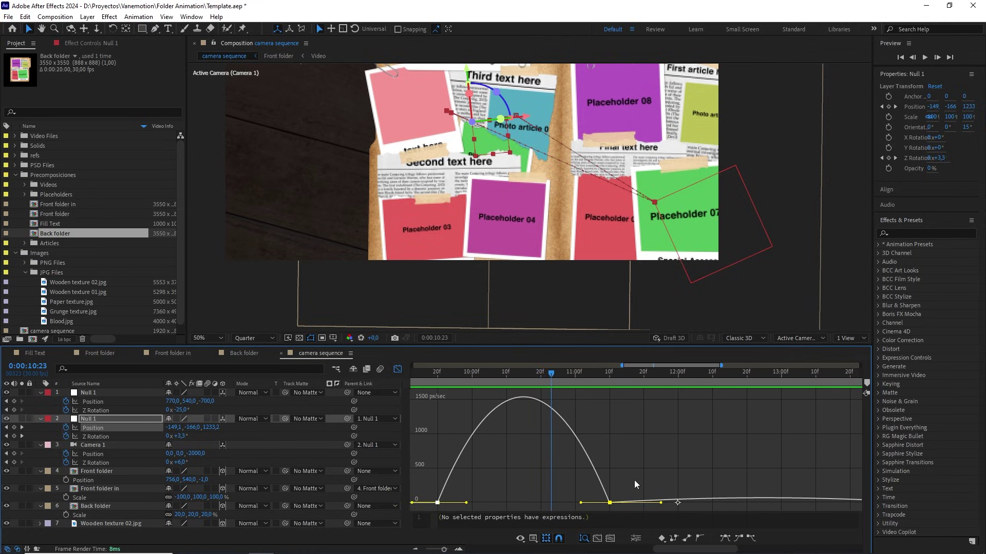
scroll(634, 479, down, 3)
click(645, 472)
drag(604, 508, 606, 508)
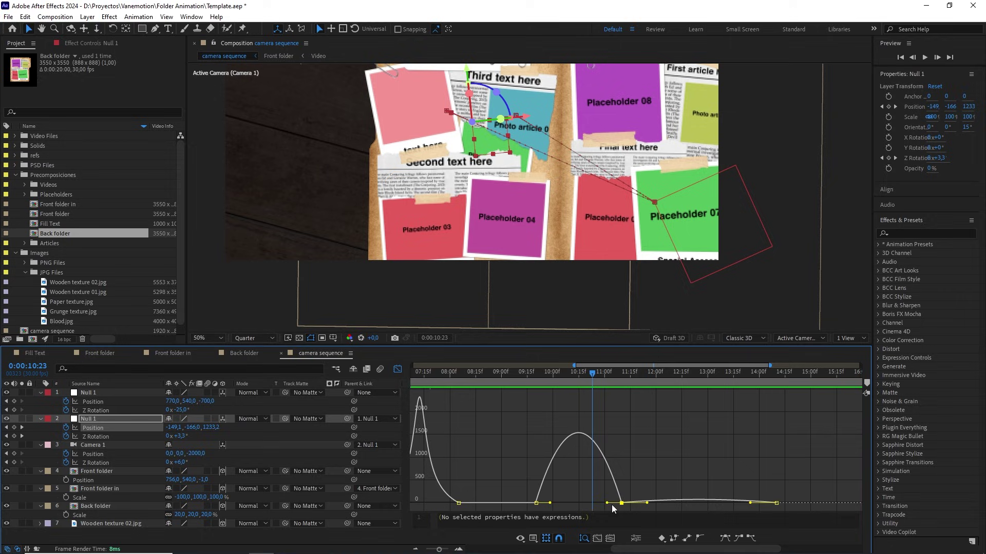
Step: Make the velocity of the second Null 1's Position keyframe at 0:00:11:10 continuous and set its incoming influence to 90%
key(ctrl+shift+k)
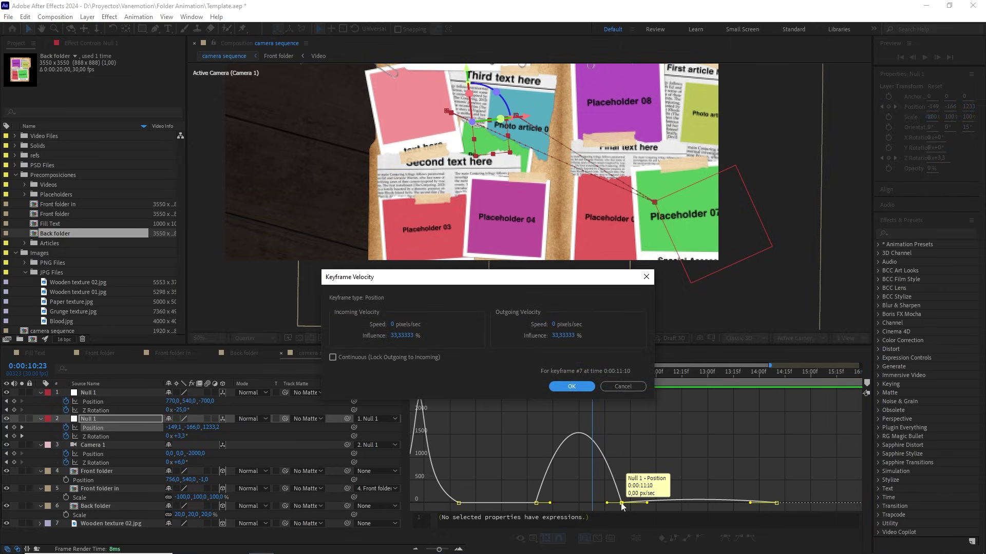
click(346, 359)
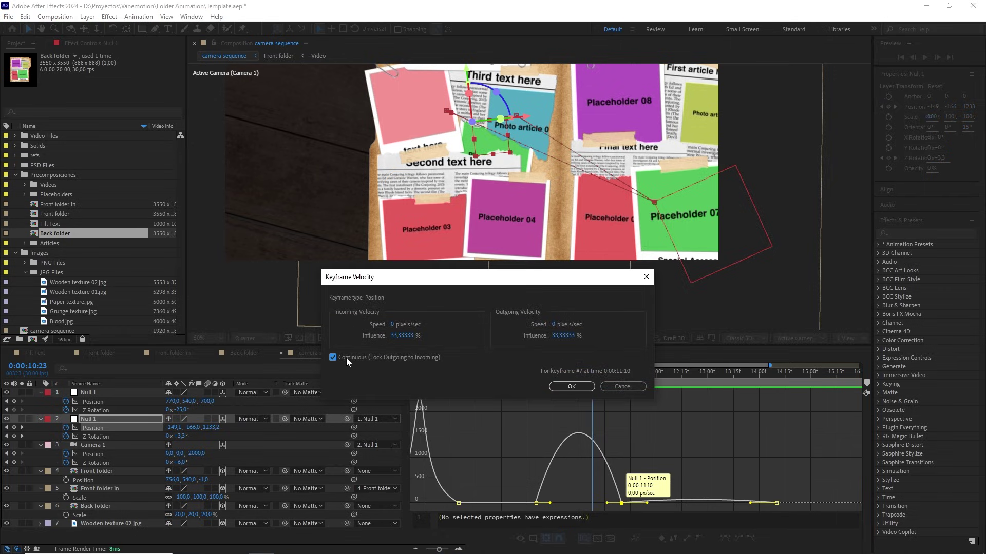
click(405, 336)
text(90)
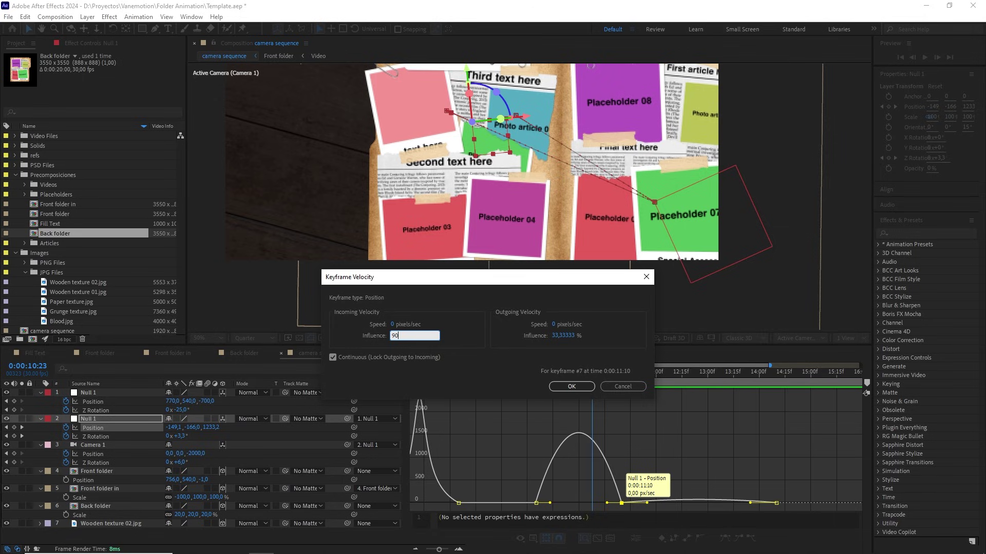
click(565, 387)
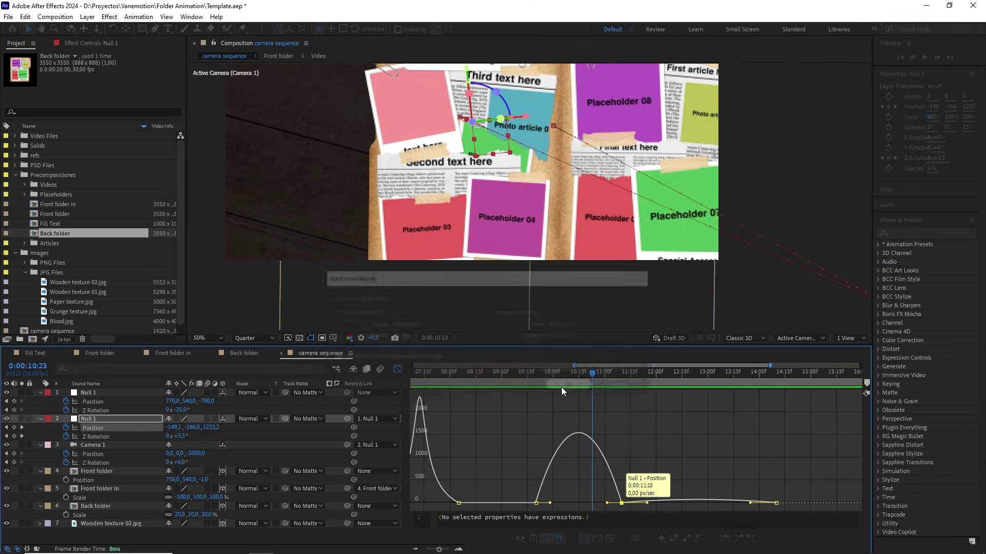
Step: Set the outgoing influence of the second Null 1's Position keyframe at 0:00:09:20 to 45%
click(537, 505)
key(ctrl+shift+k)
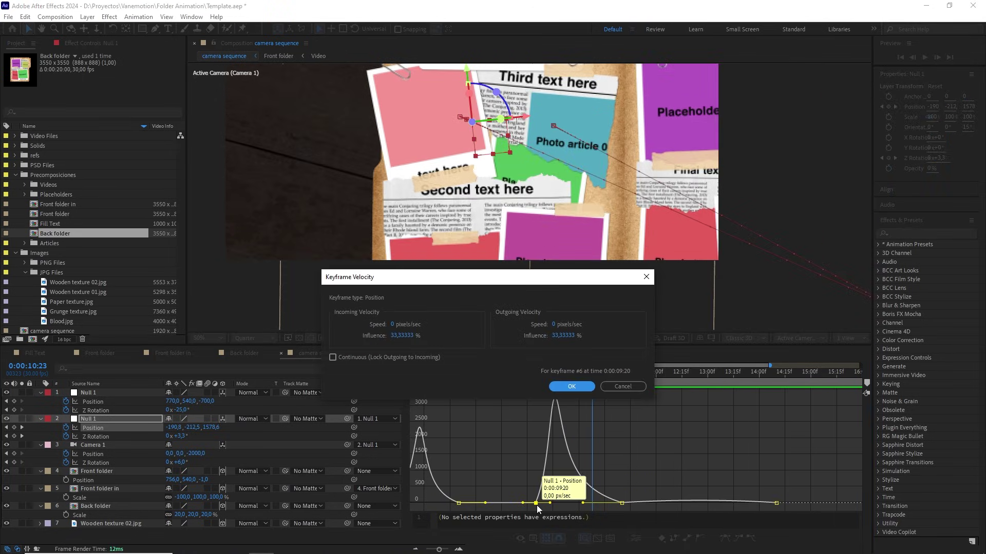
click(563, 336)
text(45)
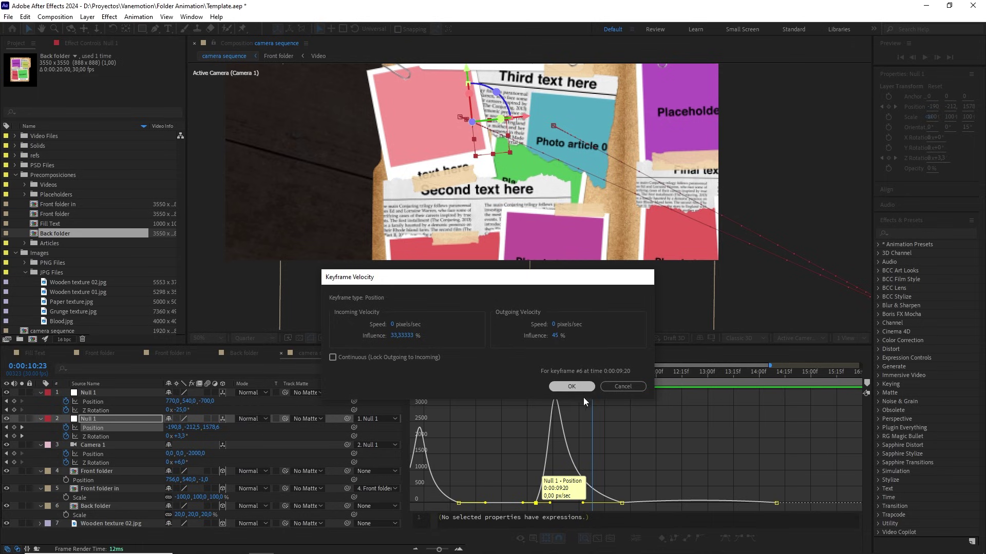
click(581, 386)
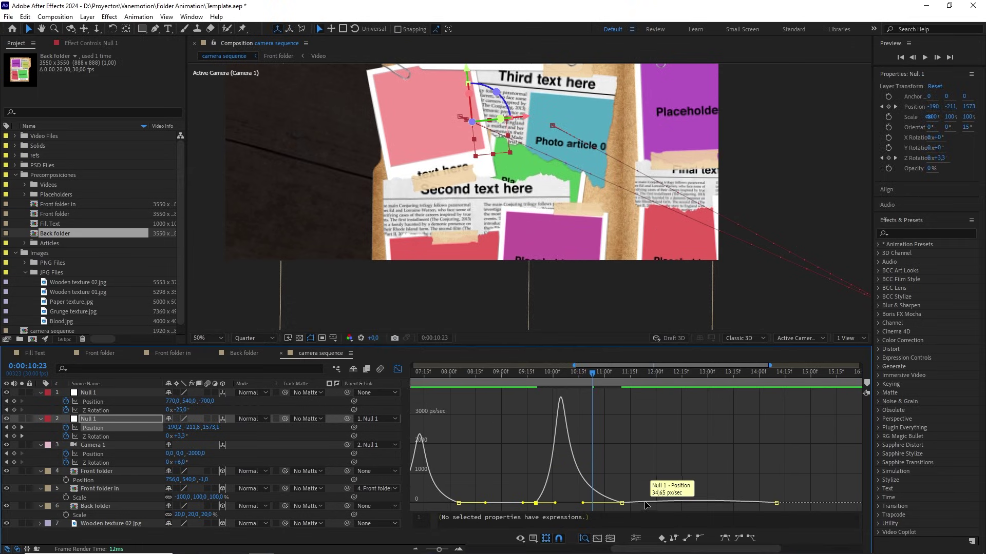
Step: Raise the speed of the second Null 1's Position keyframe at 0:00:11:10 slightly above zero on the speed graph
scroll(646, 504, up, 5)
drag(605, 462, 531, 513)
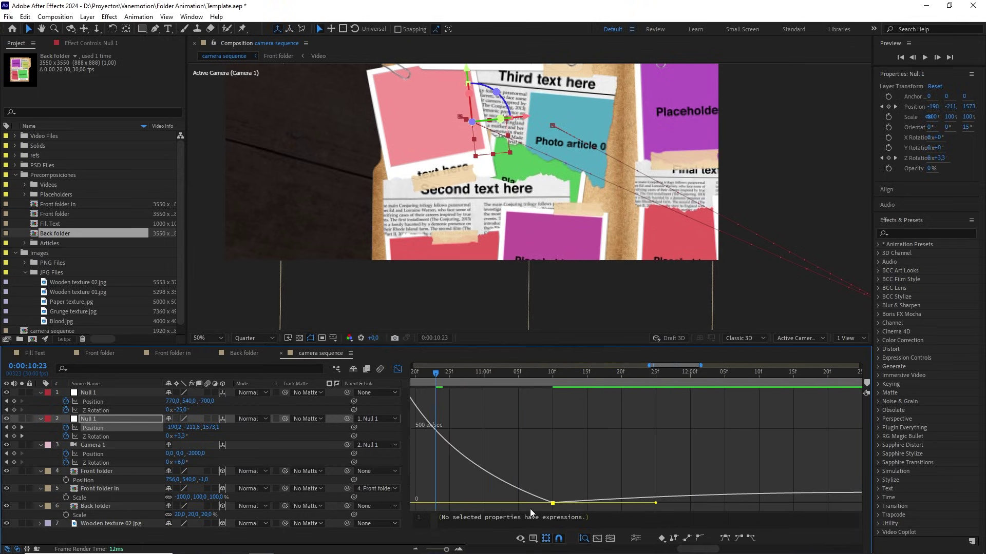
drag(657, 506, 656, 481)
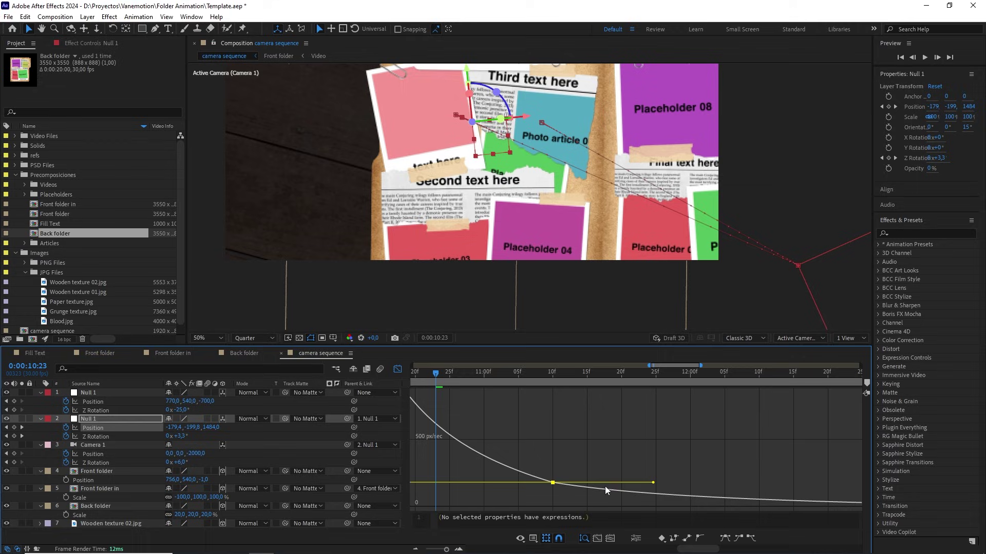
scroll(791, 496, down, 2)
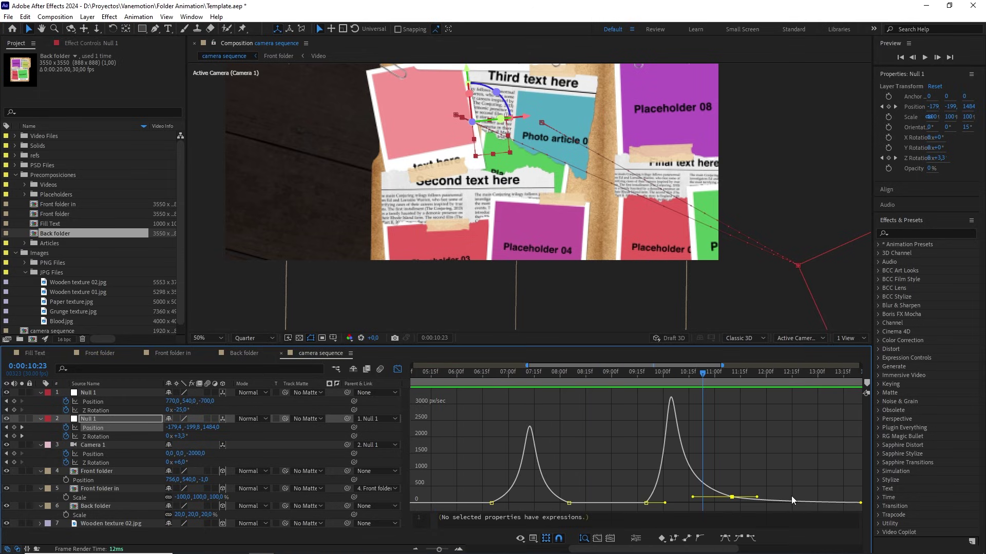
drag(790, 496, 742, 455)
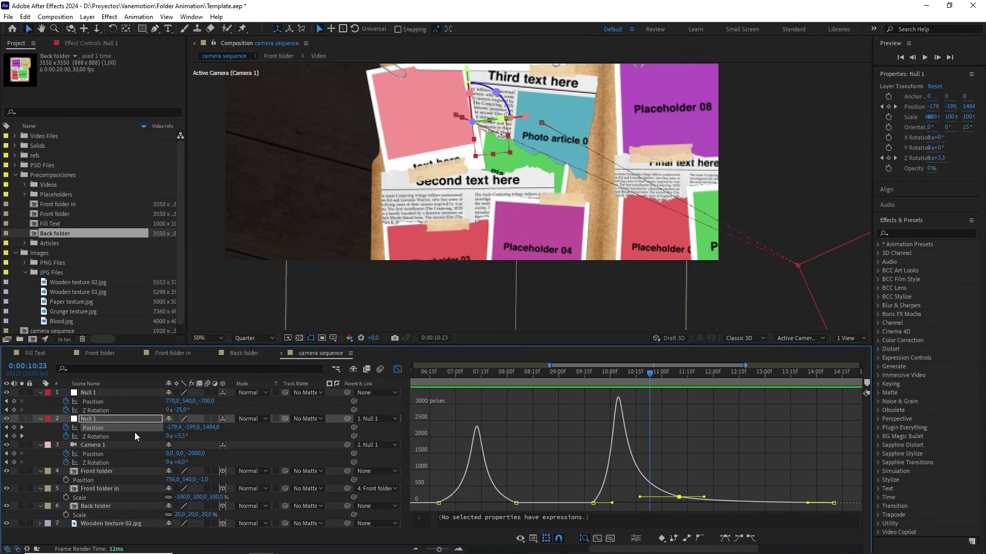
Step: Make the second Null 1's Z Rotation keyframe at 0:00:11:10 continuous and set its incoming influence to 90%
click(103, 437)
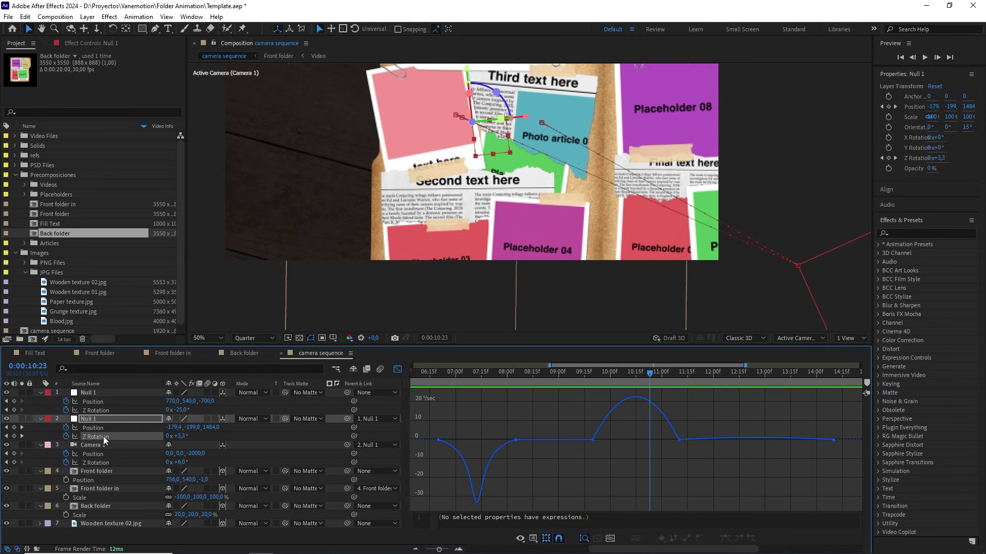
double_click(678, 440)
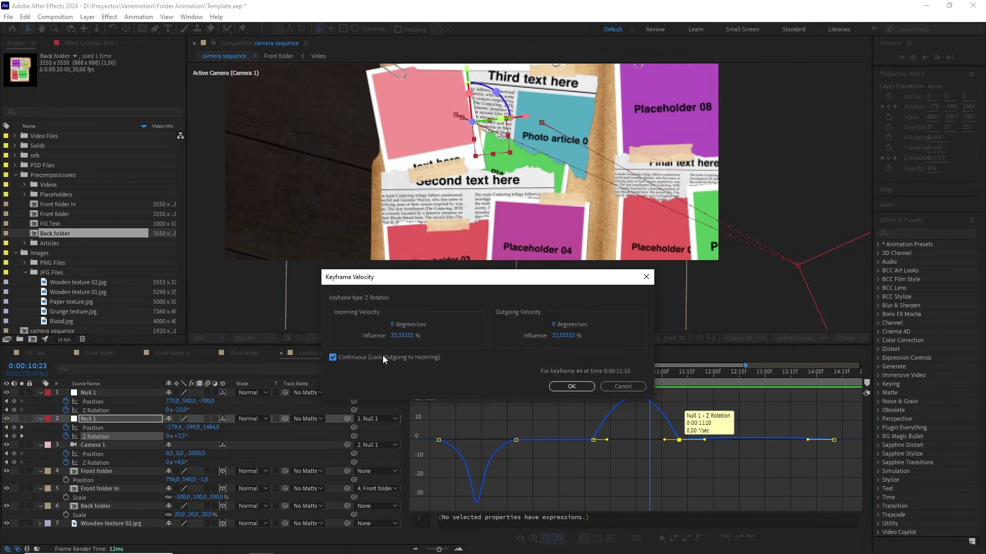
click(402, 335)
text(90)
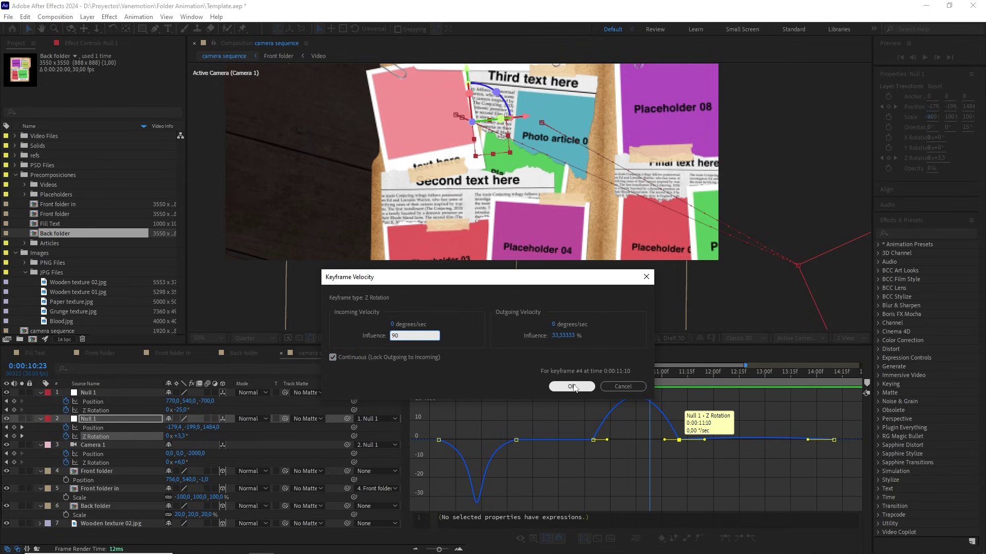
click(571, 386)
Step: Set the outgoing influence of the second Null 1's Z Rotation keyframe at 0:00:09:20 to 45%
double_click(592, 460)
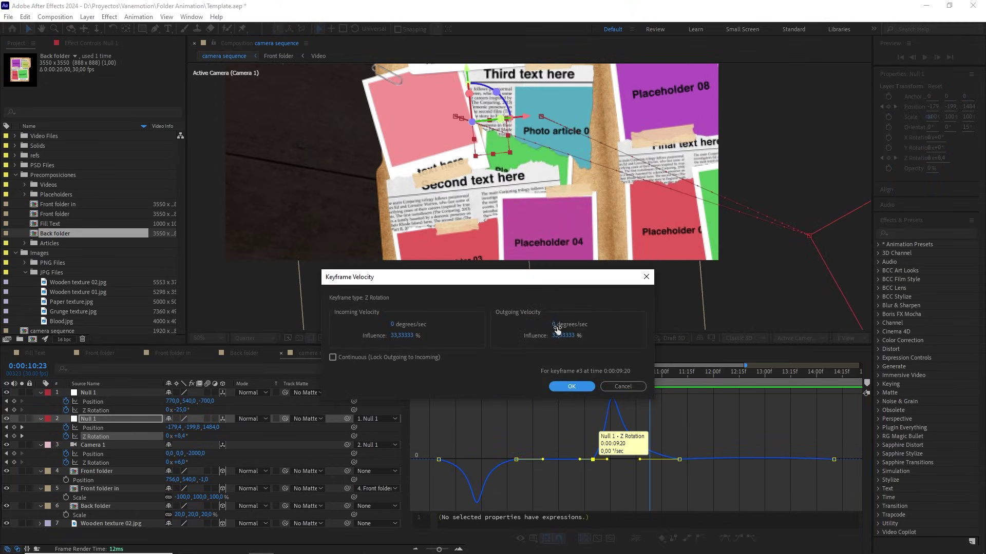
click(558, 335)
text(45)
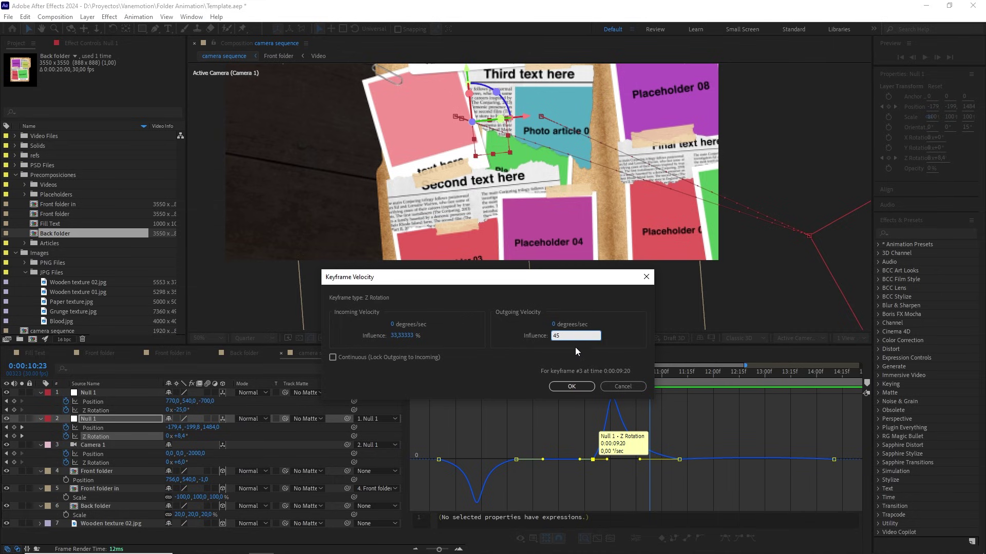
click(571, 387)
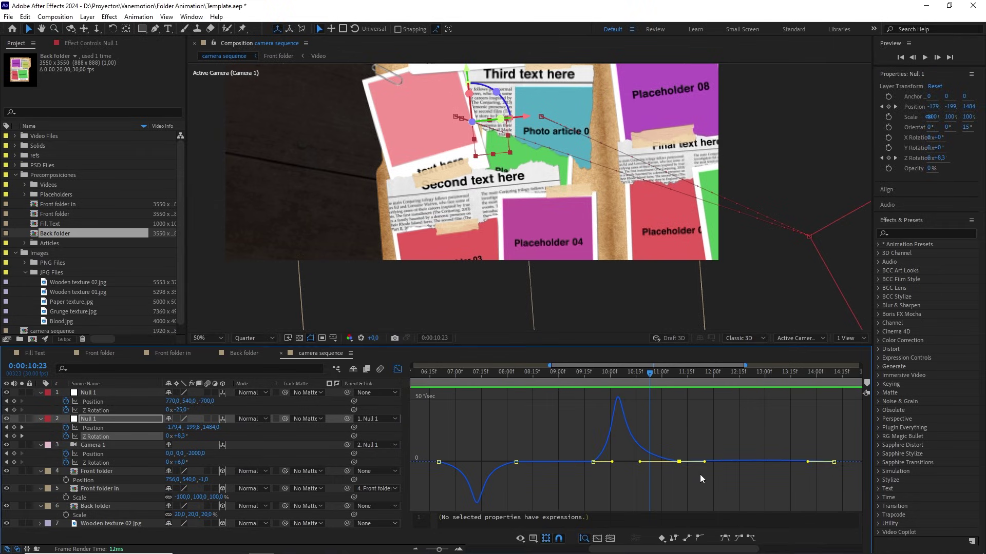
Step: Raise the speed of the second Null 1's Z Rotation keyframe at 0:00:11:10 slightly above zero on the speed graph
scroll(700, 475, up, 6)
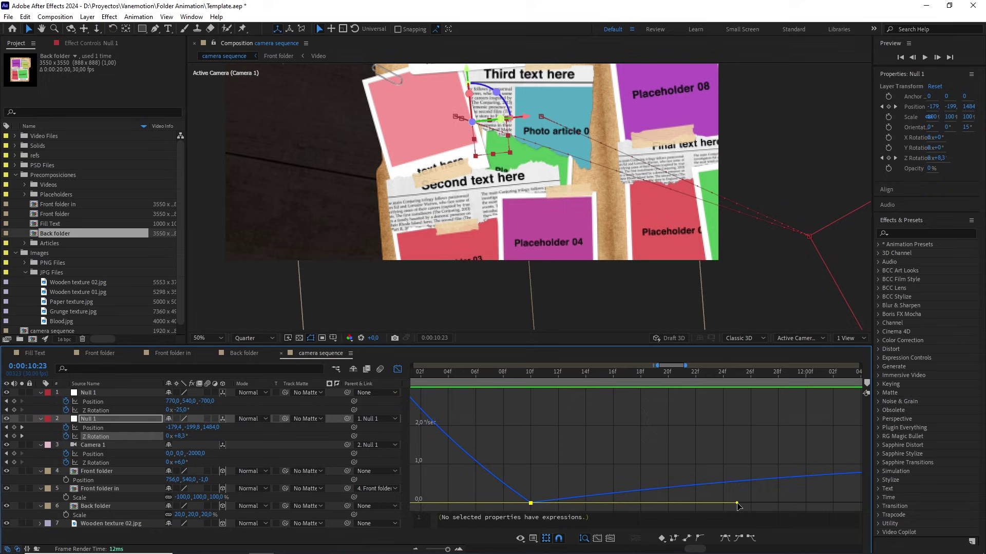
drag(738, 505, 668, 423)
scroll(671, 427, down, 2)
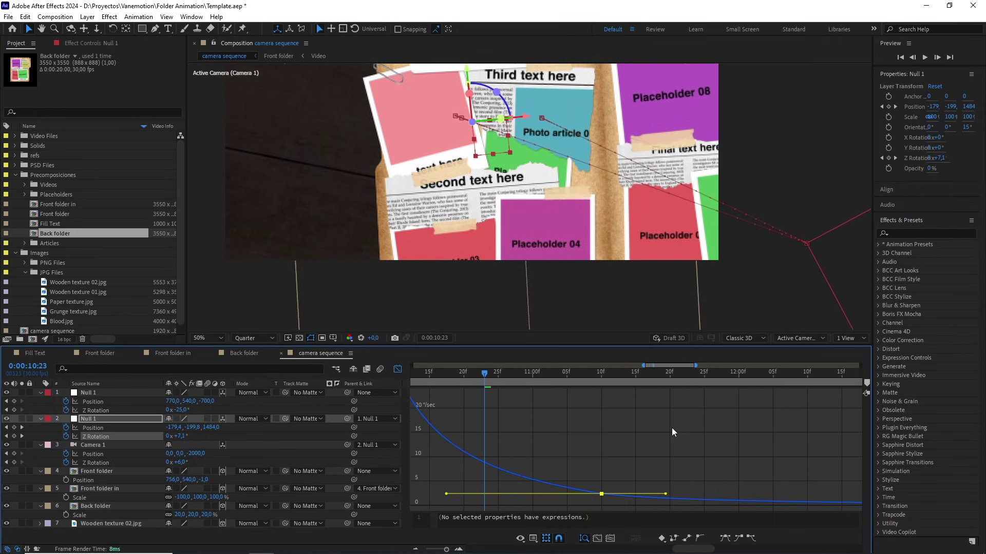
scroll(672, 427, down, 2)
scroll(791, 466, down, 1)
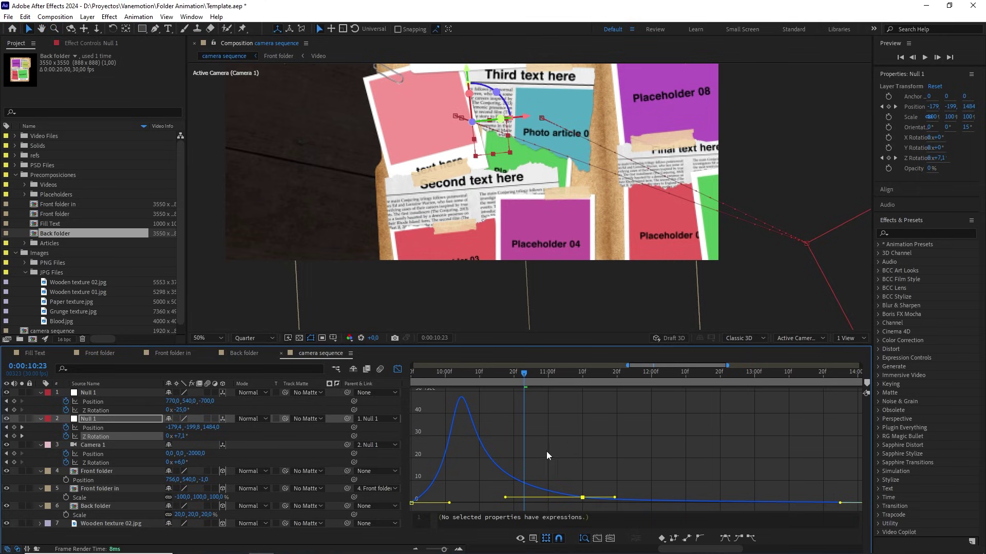
Step: Collapse all layers' properties, close the Graph Editor and return the time to 0:00:00:00 with the whole timeline in view
drag(444, 550, 418, 551)
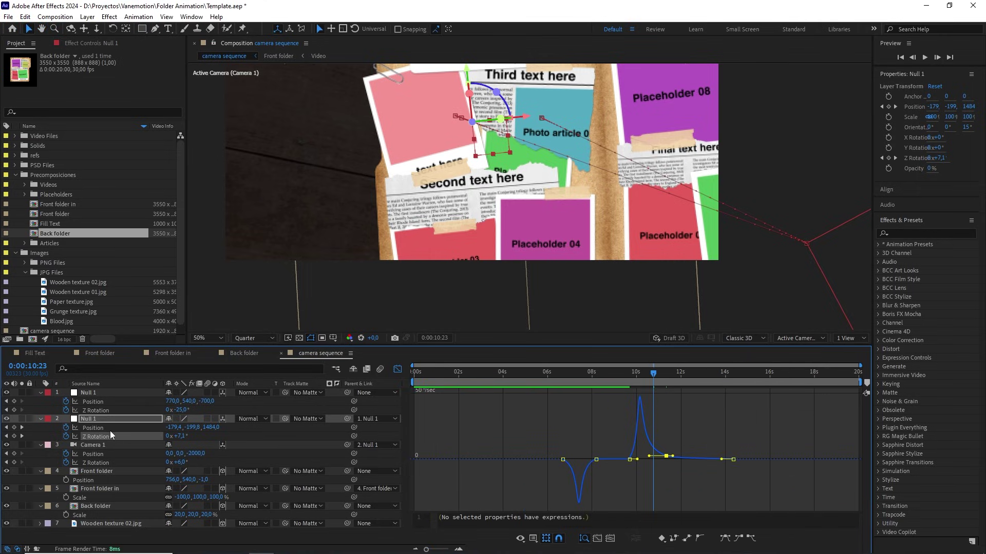
key(ctrl+a)
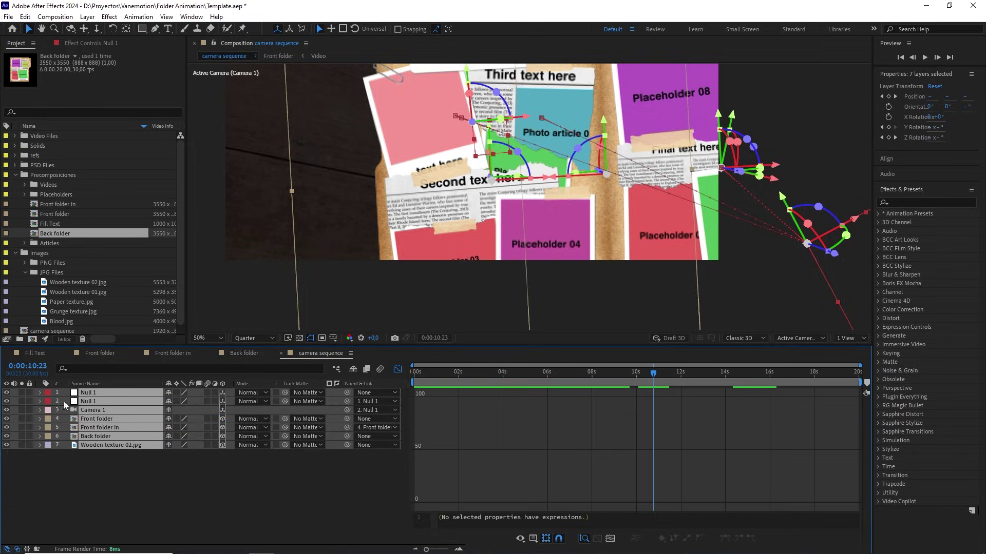
click(40, 392)
click(260, 493)
click(398, 370)
drag(455, 374, 392, 379)
Step: Fit the composition to an enlarged viewer and set the preview resolution to Full
click(204, 339)
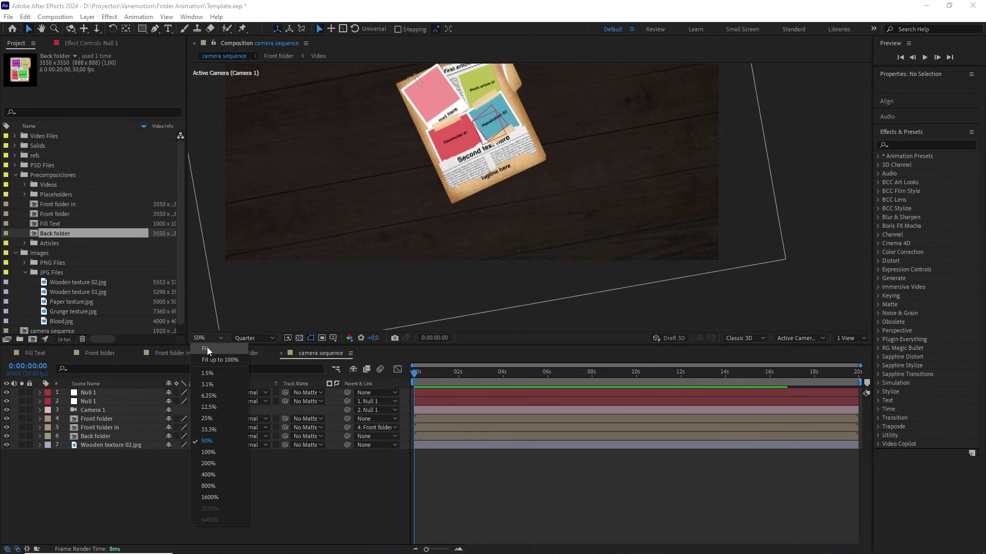
click(208, 353)
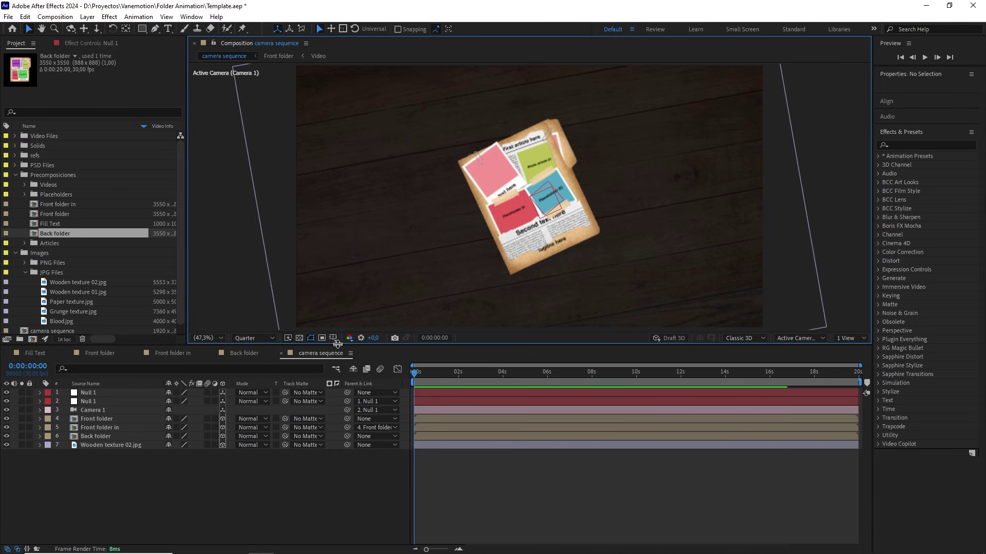
drag(339, 343, 335, 392)
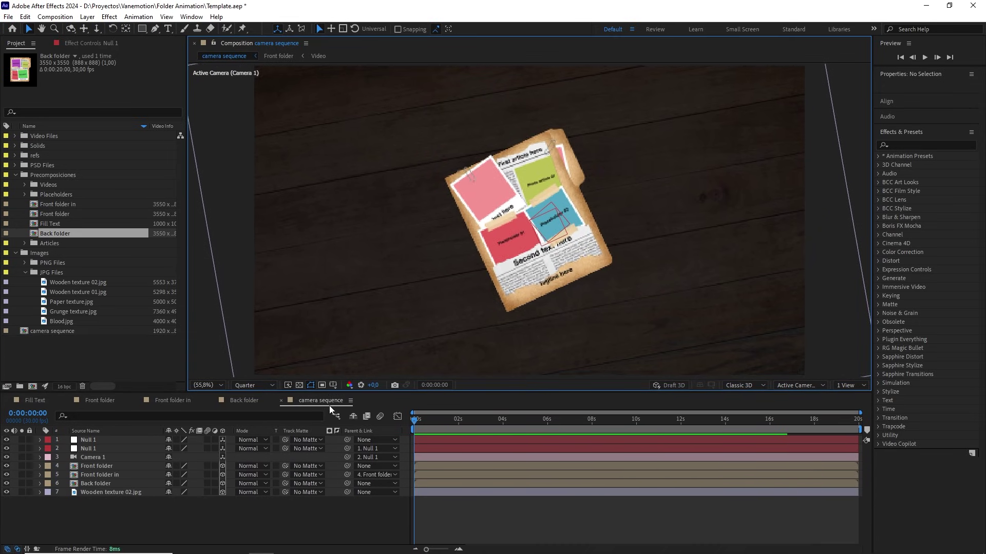
click(262, 386)
click(254, 407)
click(264, 503)
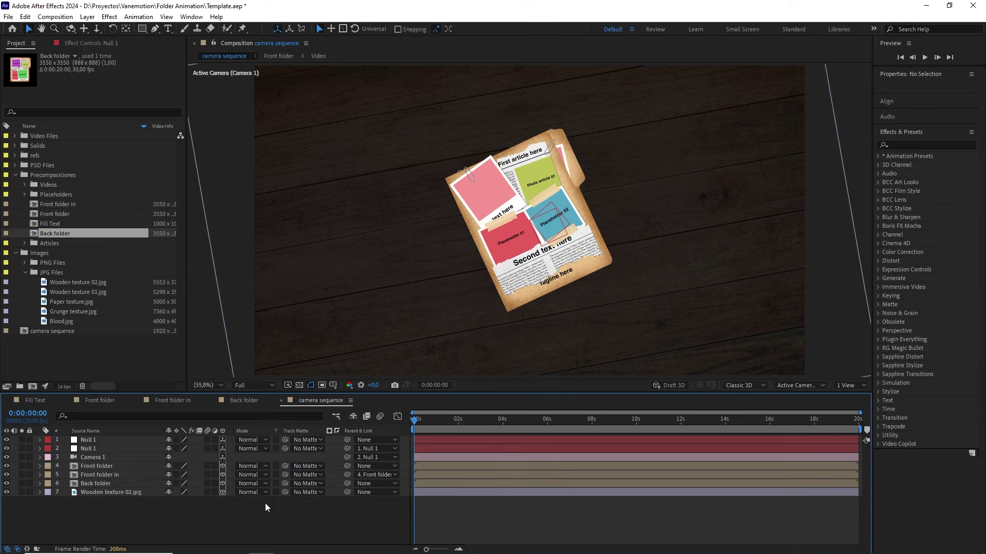
Step: Preview the camera sequence from the start and check the Wooden texture 02.jpg layer's coverage of the frame at 0:00:09:18
key(space)
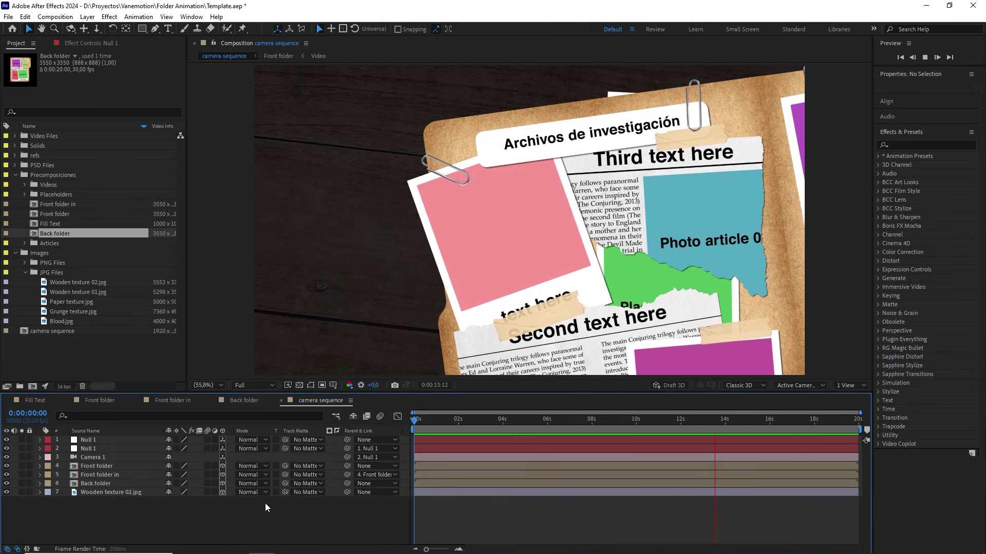
key(space)
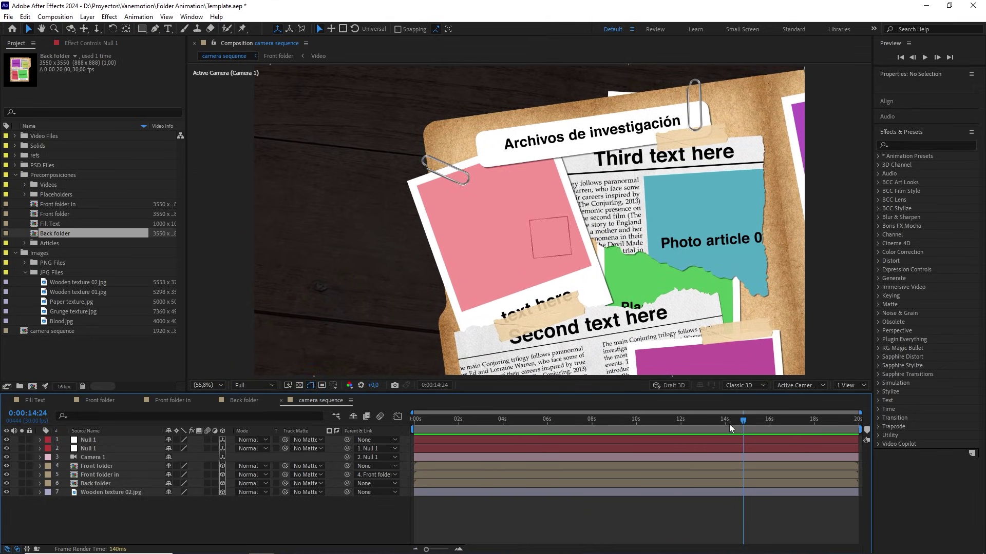
drag(729, 422, 627, 415)
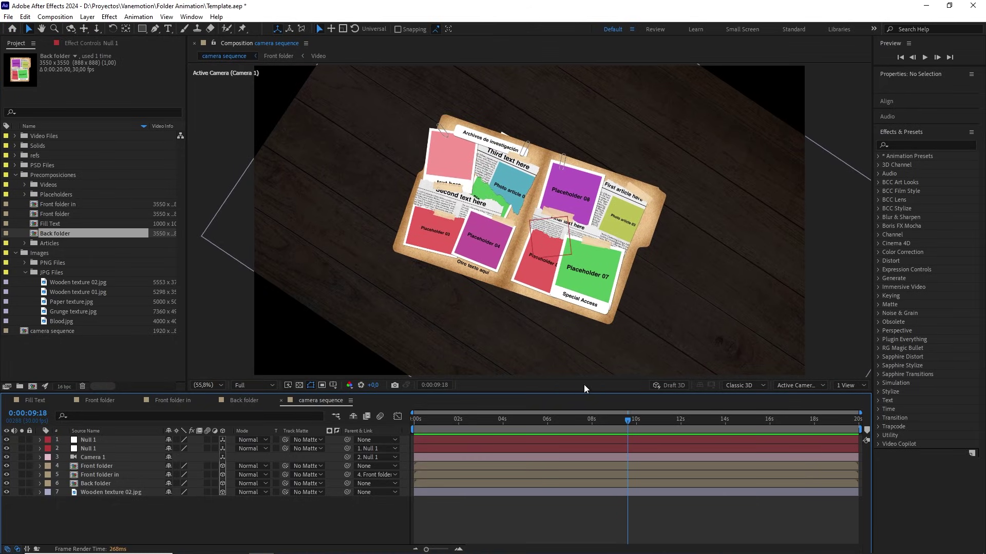
click(285, 346)
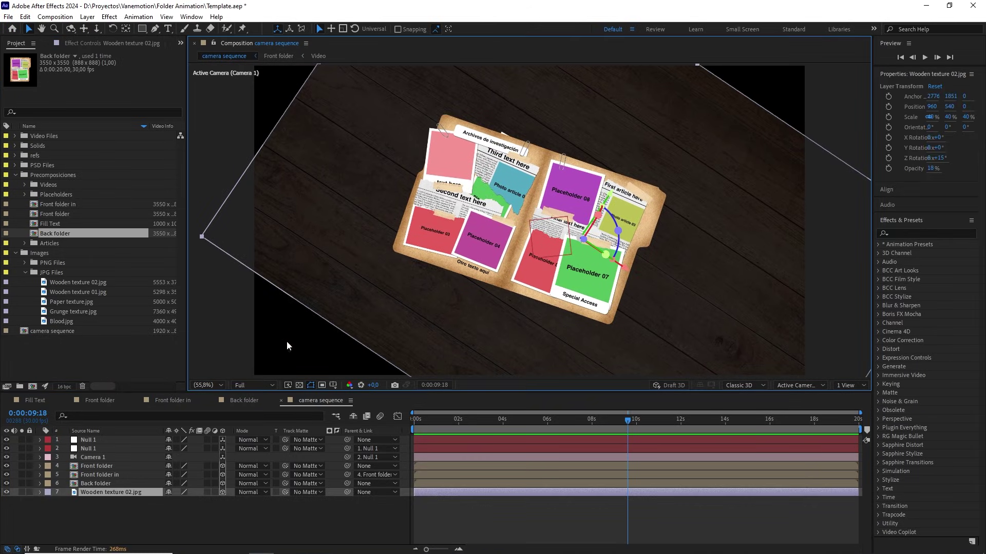
Step: Apply the CC RepeTile effect to the Wooden texture 02.jpg layer
click(921, 232)
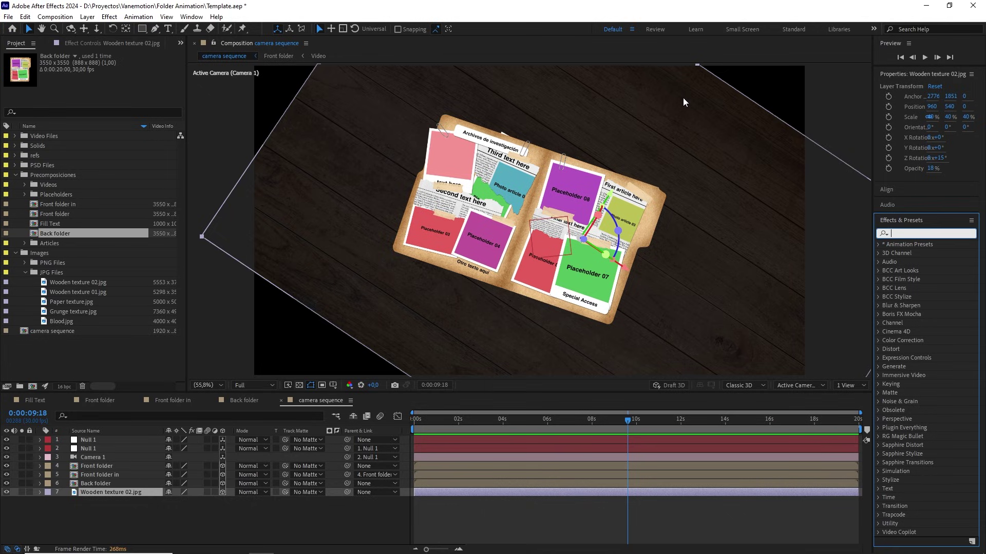
text(cc re)
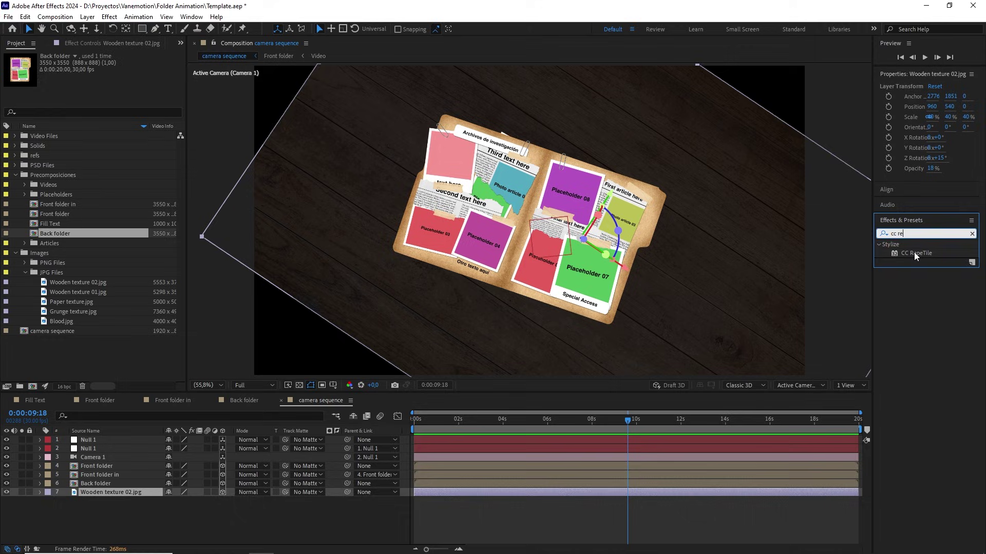
drag(914, 252, 110, 497)
click(110, 497)
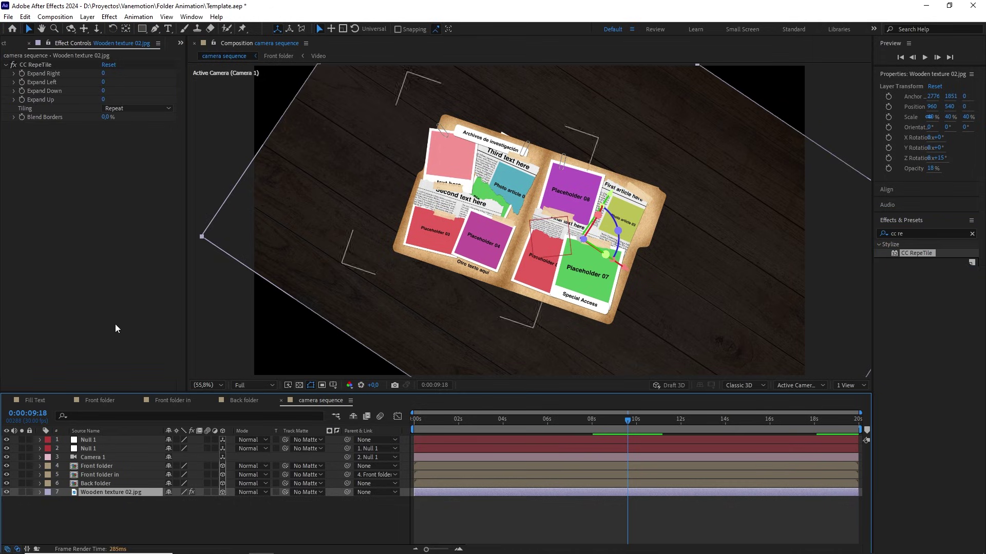
Step: Set CC RepeTile's Expand Right, Left, Down and Up to 2000 each
drag(105, 74, 191, 79)
click(109, 74)
text(2000)
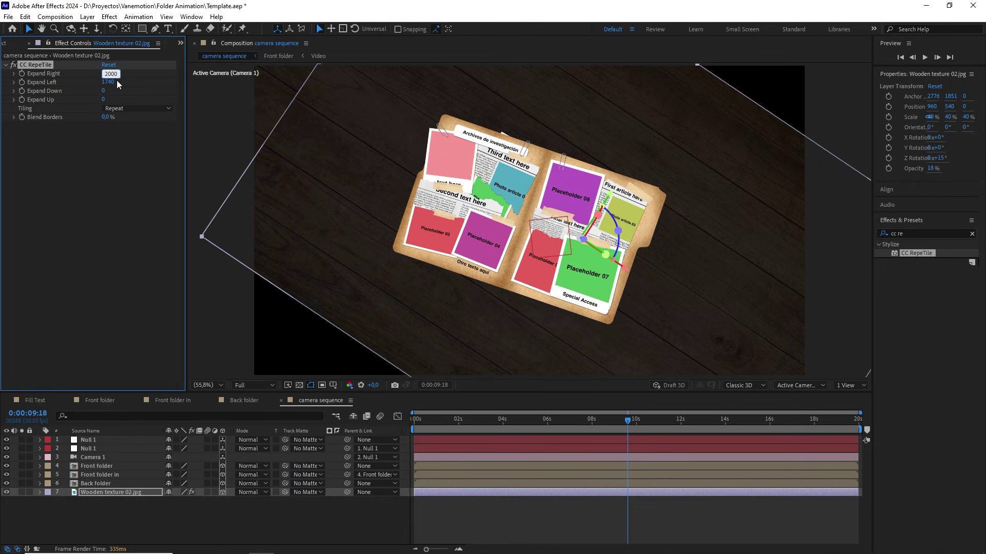
key(Return)
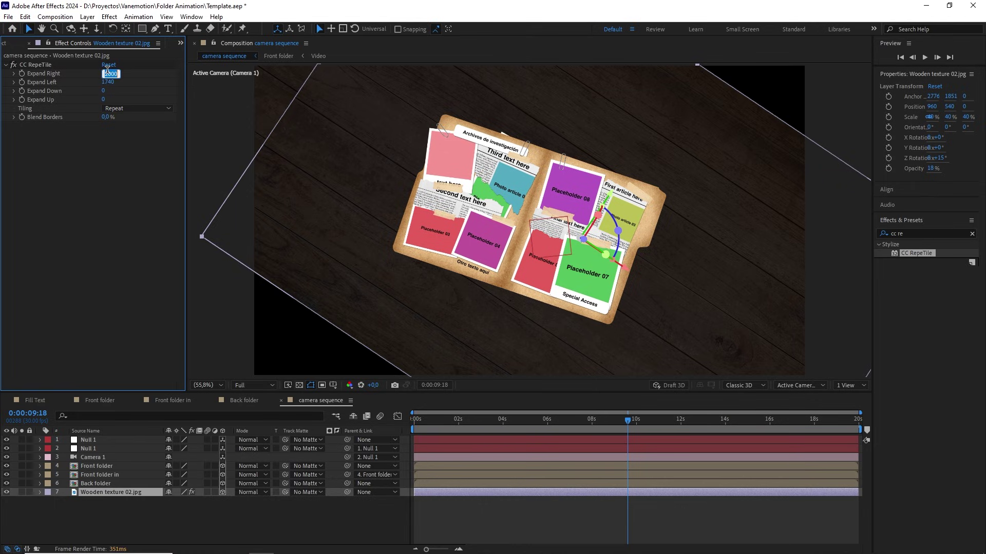
click(108, 81)
text(2000)
click(103, 91)
text(2000)
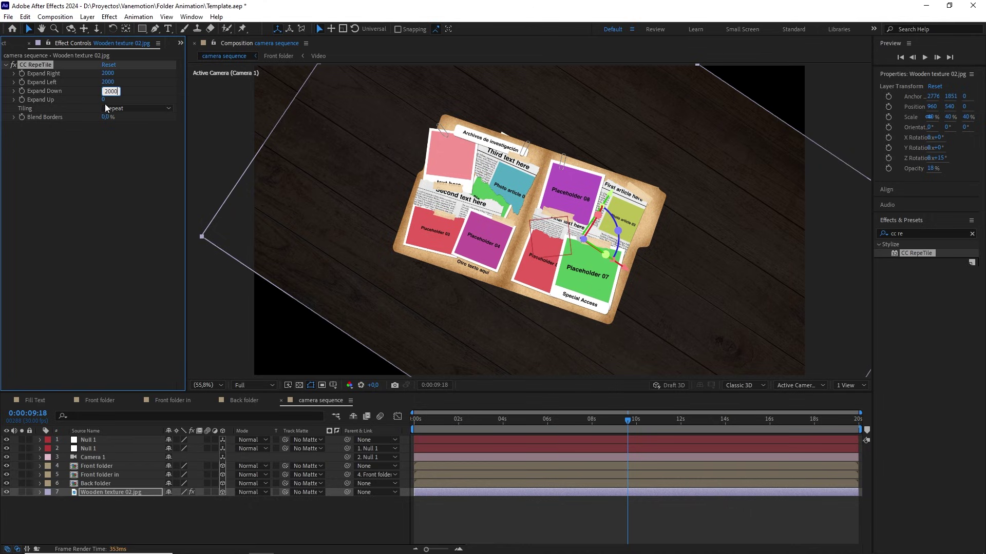
click(103, 100)
text(2000)
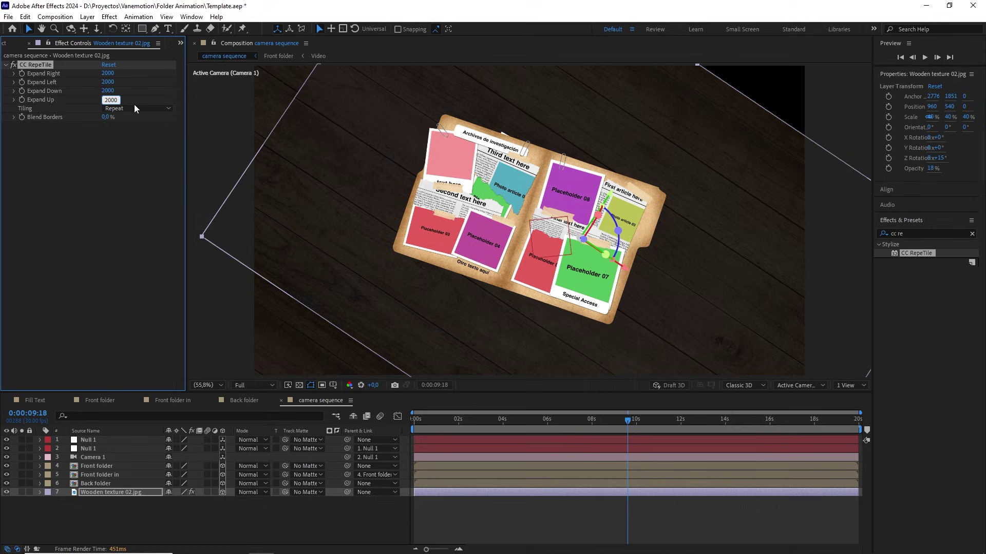
Step: Set CC RepeTile's tiling to Unfold and return the time to 0:00:00:00
click(131, 109)
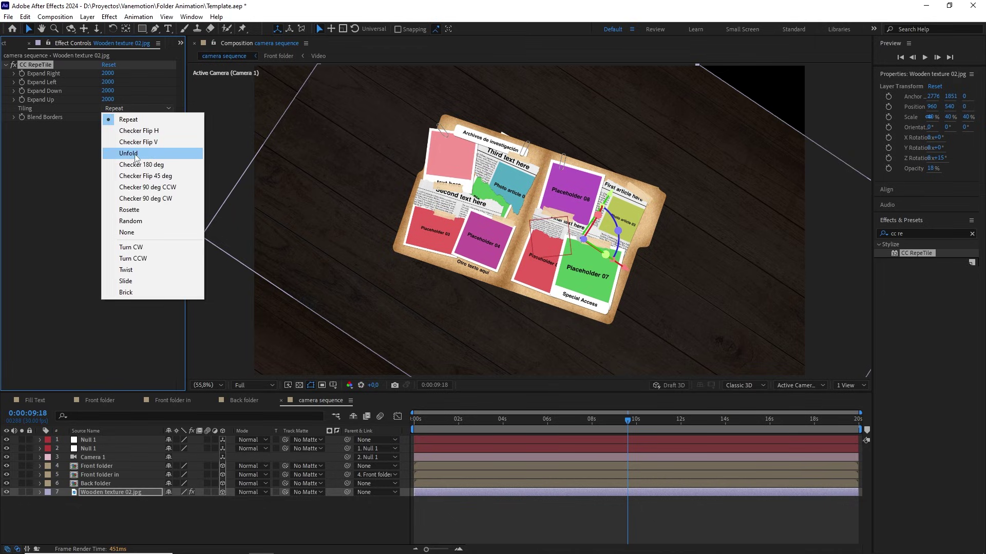
click(137, 156)
click(550, 502)
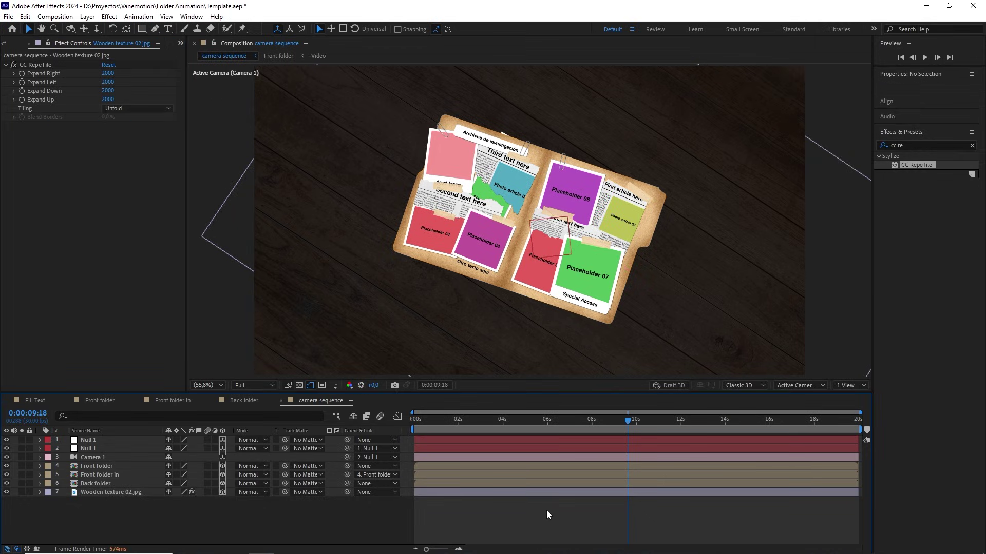
drag(613, 421, 396, 431)
Step: Set the Wooden texture 02.jpg layer's opacity to 100%, clear the effects search and fit the composition to the viewer
click(106, 492)
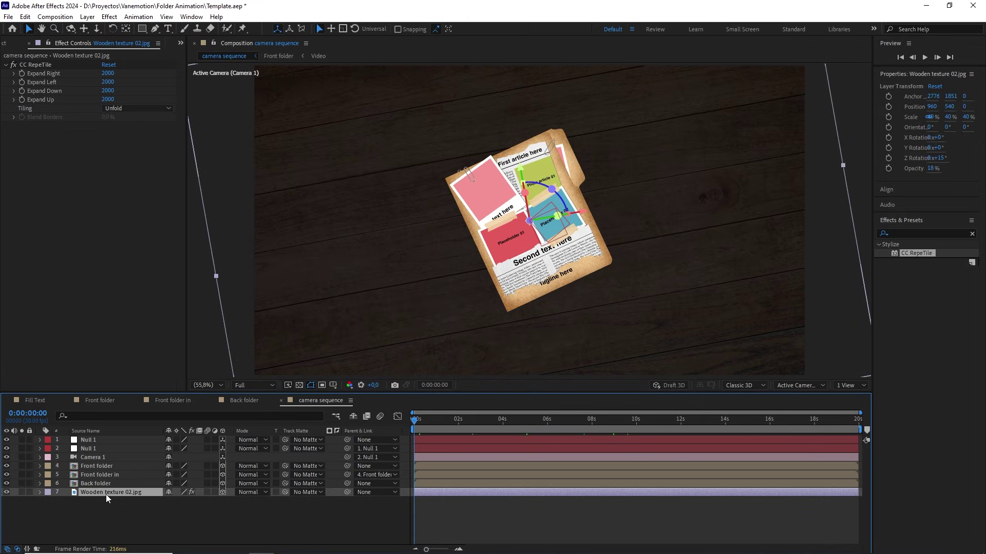
key(t)
drag(172, 503, 280, 499)
key(comma)
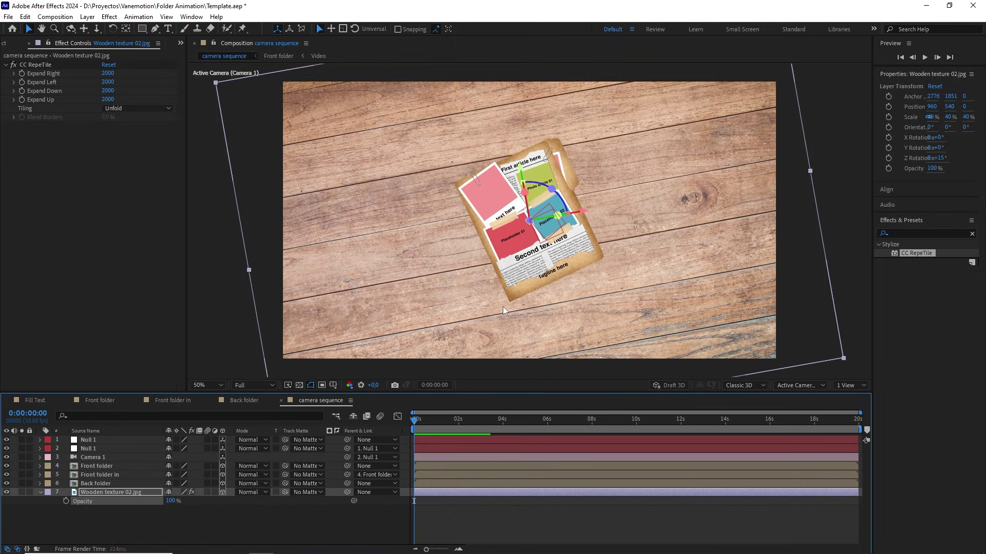
click(972, 234)
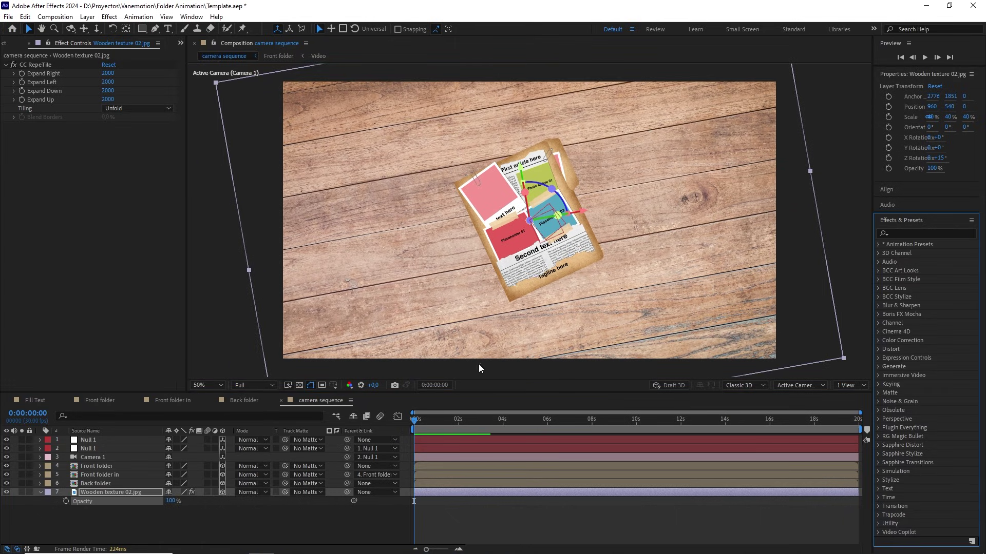
click(40, 493)
click(208, 385)
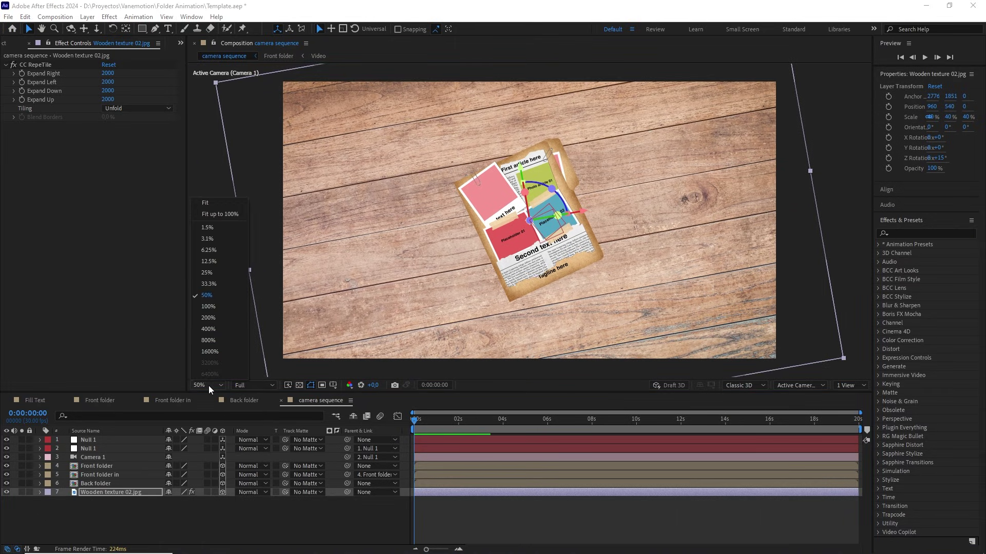
click(218, 205)
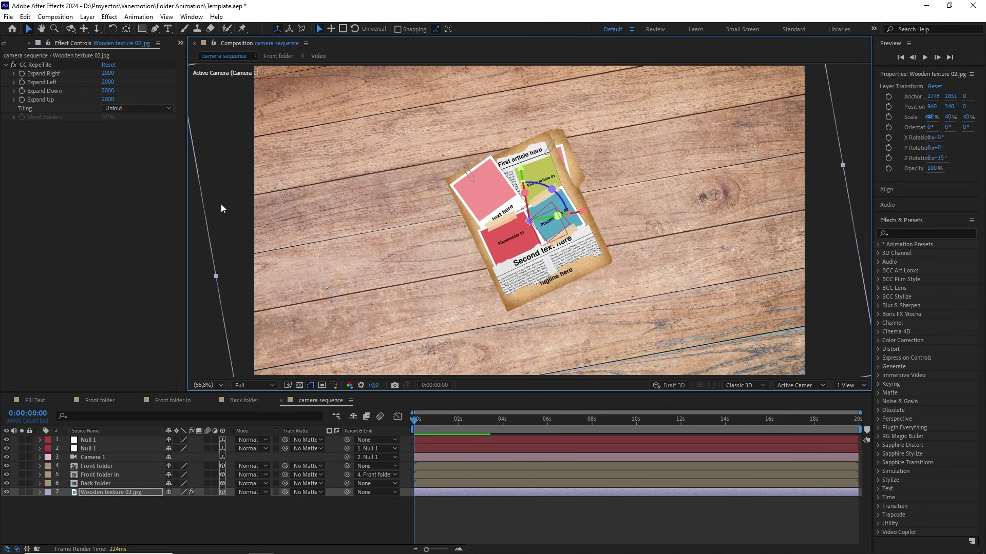
Step: Collapse the Precomposiciones and Images folders among the project items
click(14, 44)
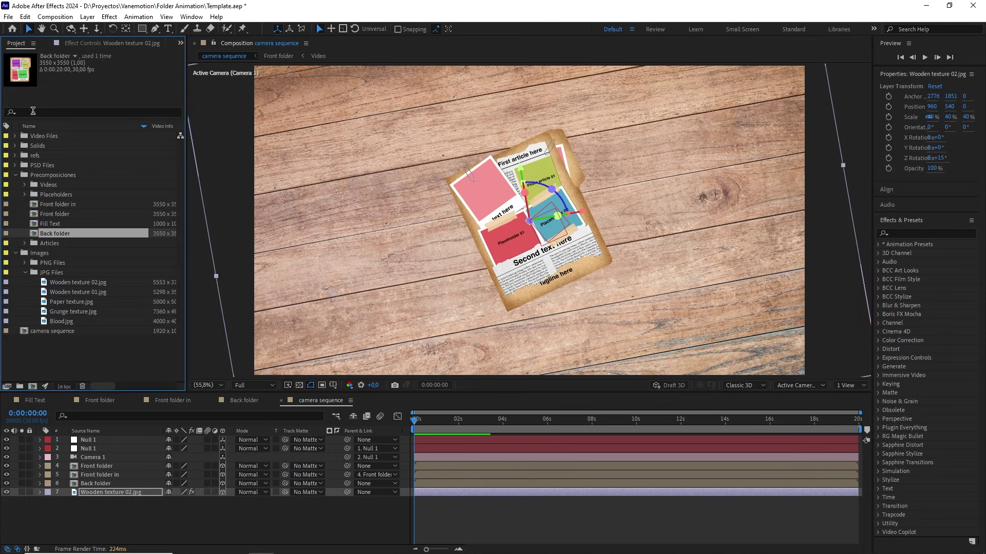
click(16, 175)
click(16, 184)
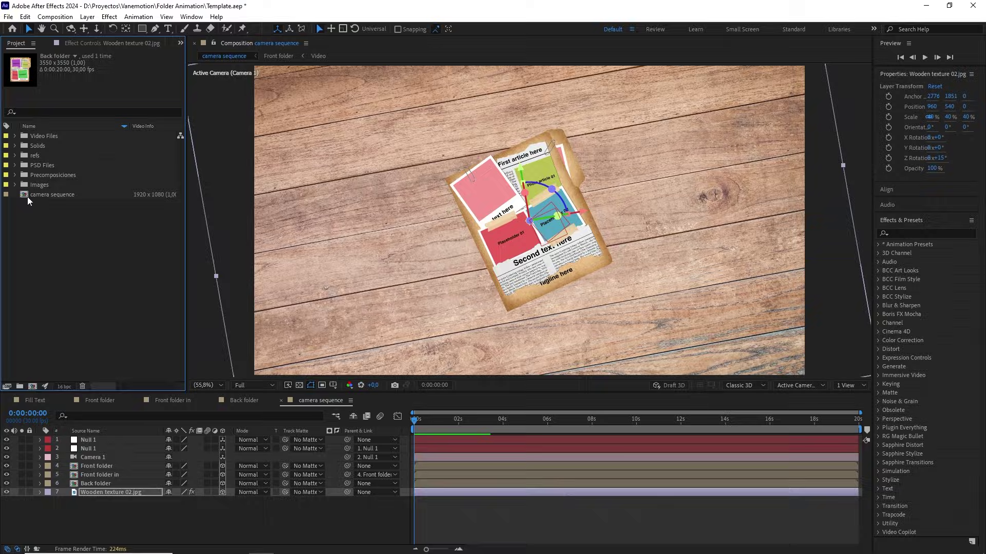
click(117, 274)
click(113, 522)
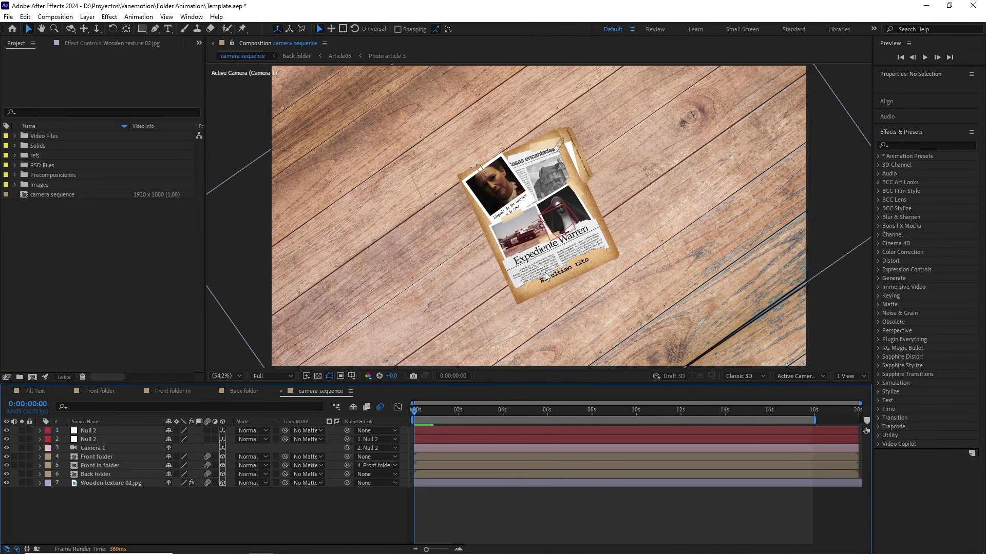
Step: Apply the Hue/Saturation effect to the Wooden texture 02.jpg layer
click(115, 482)
click(915, 233)
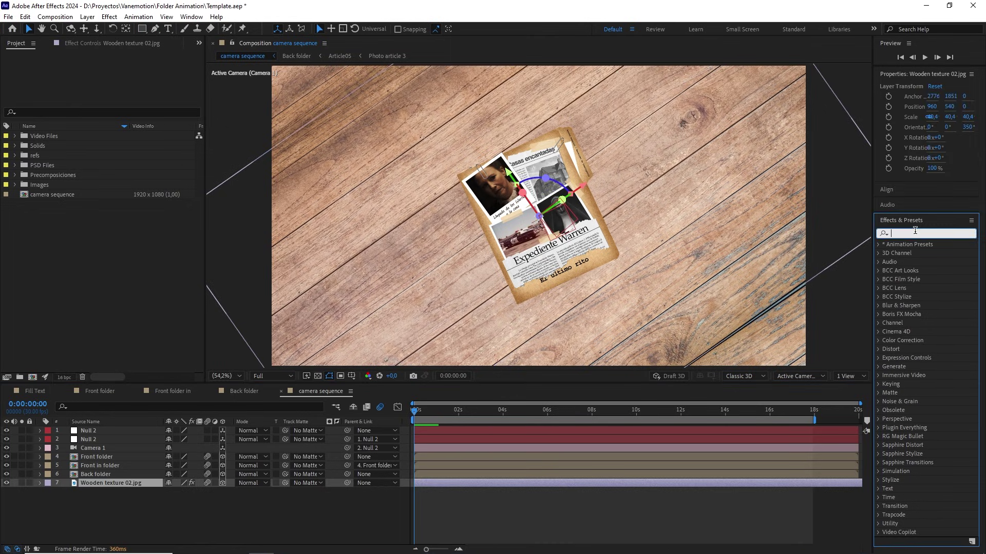
text(hue)
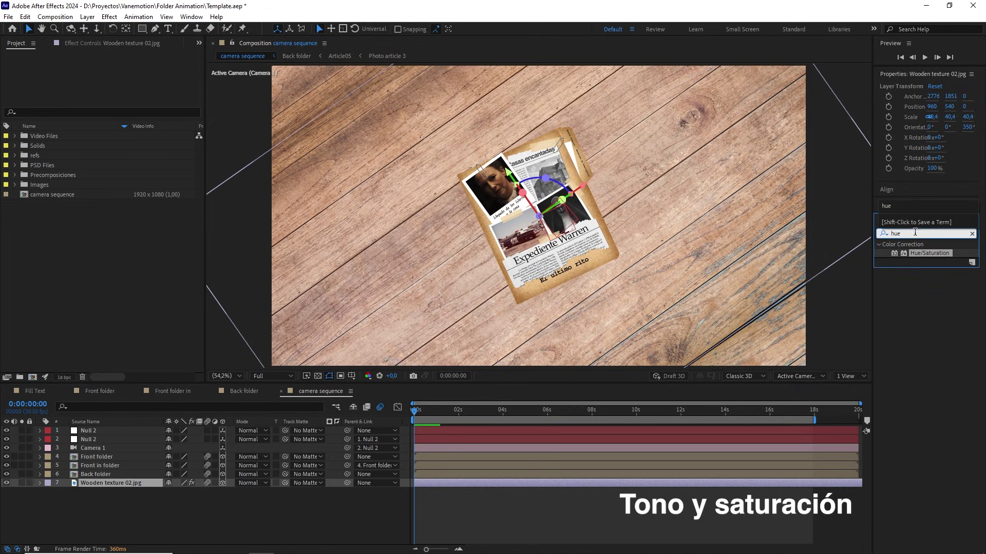
drag(924, 253, 75, 486)
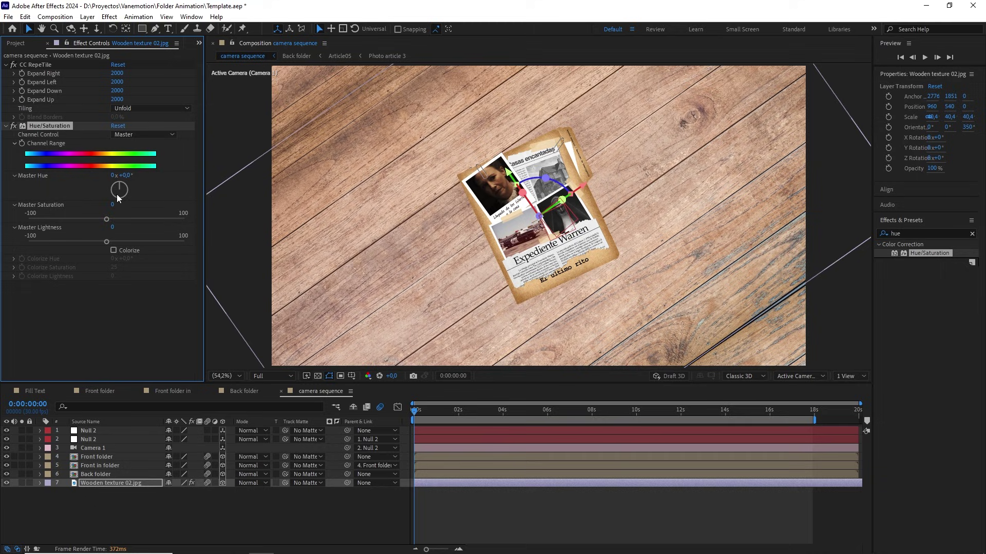
Step: Colorize the Wooden texture 02.jpg layer with Colorize Hue 1x+22.0°, Colorize Saturation 50 and Colorize Lightness -75
click(114, 250)
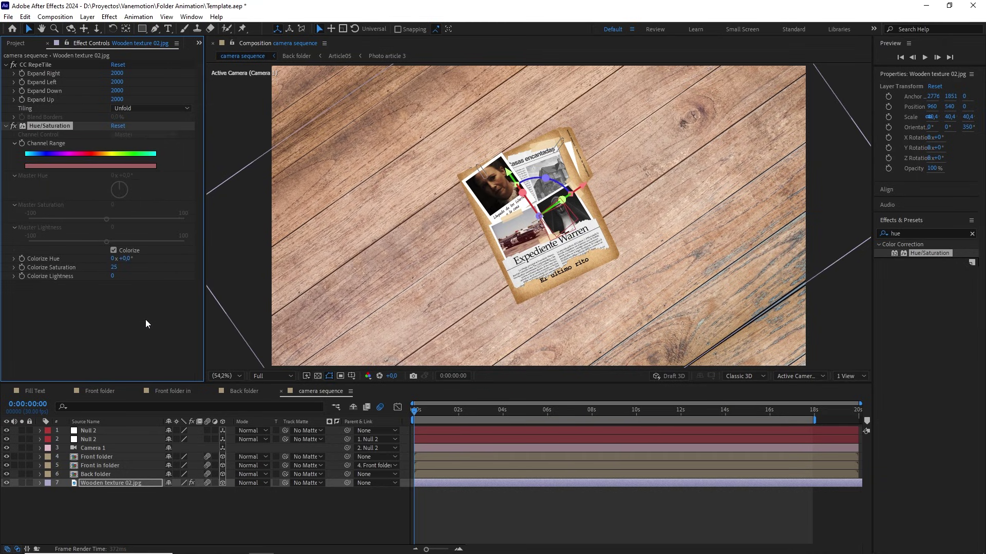
drag(124, 258, 315, 256)
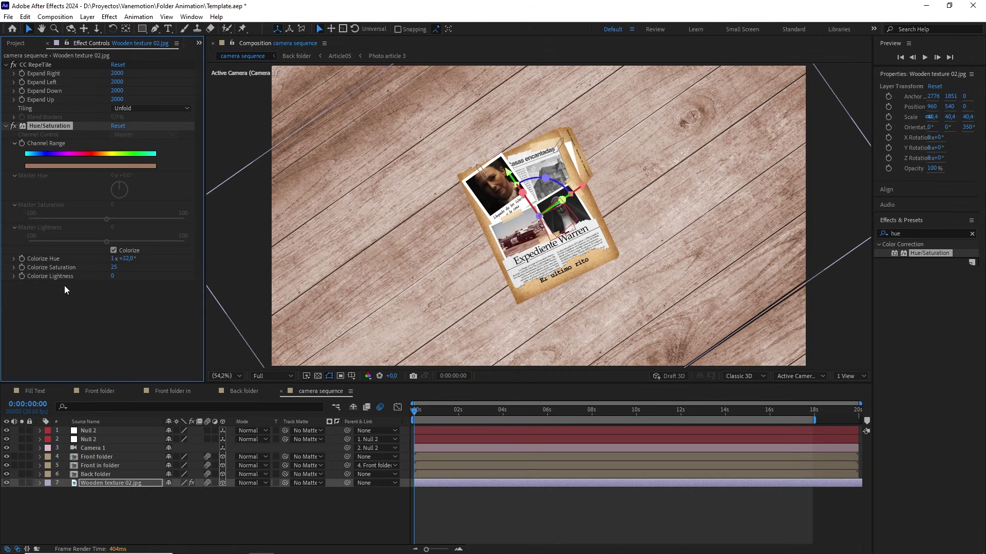
click(114, 267)
text(50)
click(136, 286)
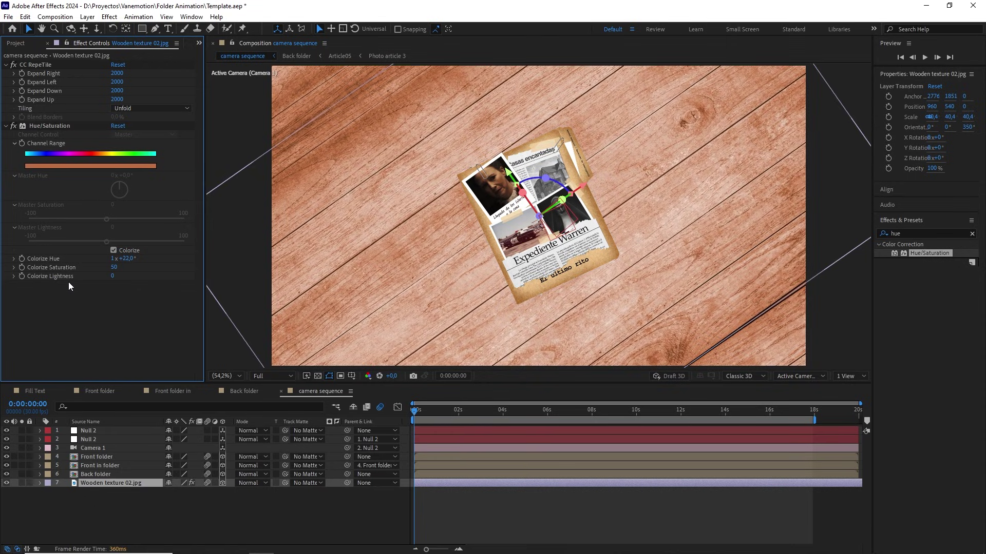
drag(112, 279, 93, 281)
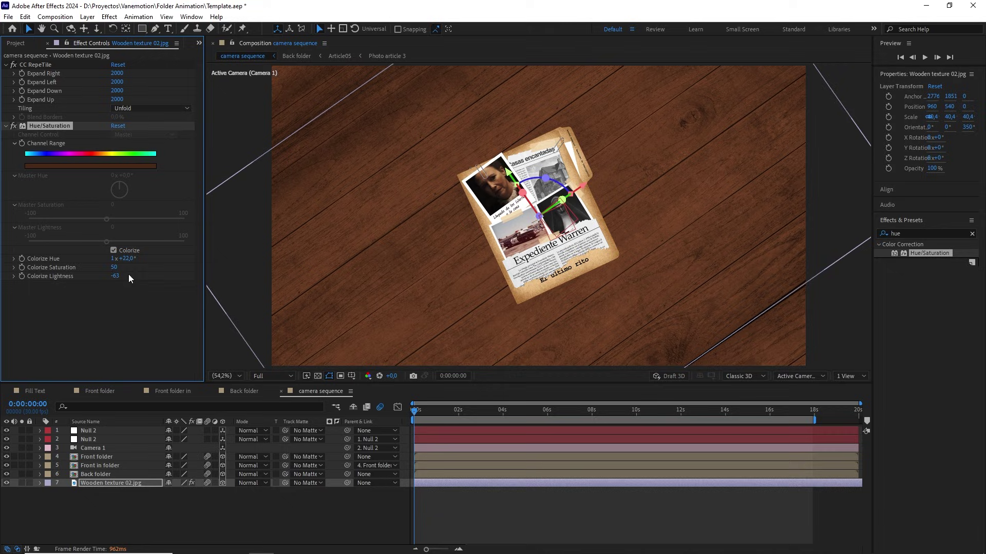
click(113, 277)
text(-75)
key(Return)
Step: Add a new adjustment layer to the camera sequence and name it wiggle
right_click(174, 501)
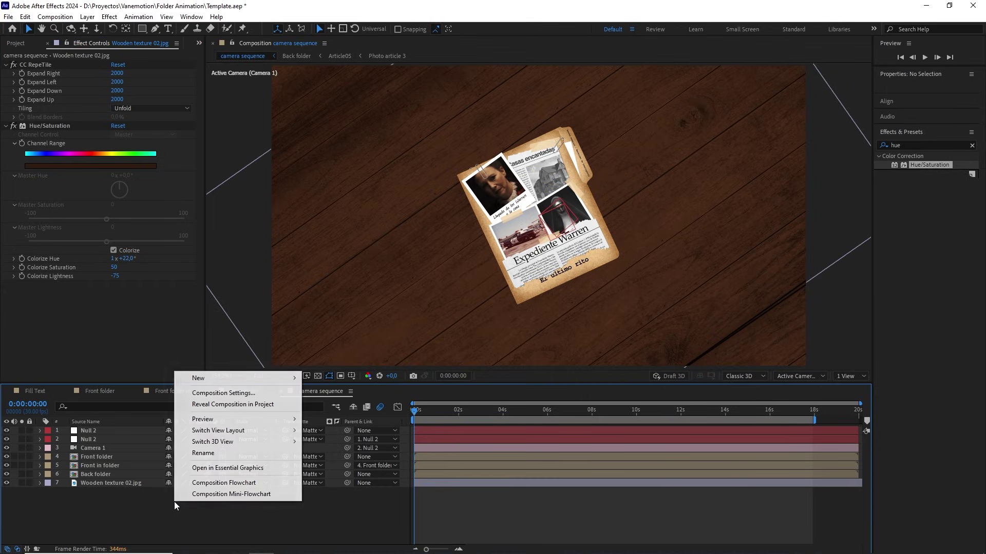
mouse_move(289, 383)
click(341, 461)
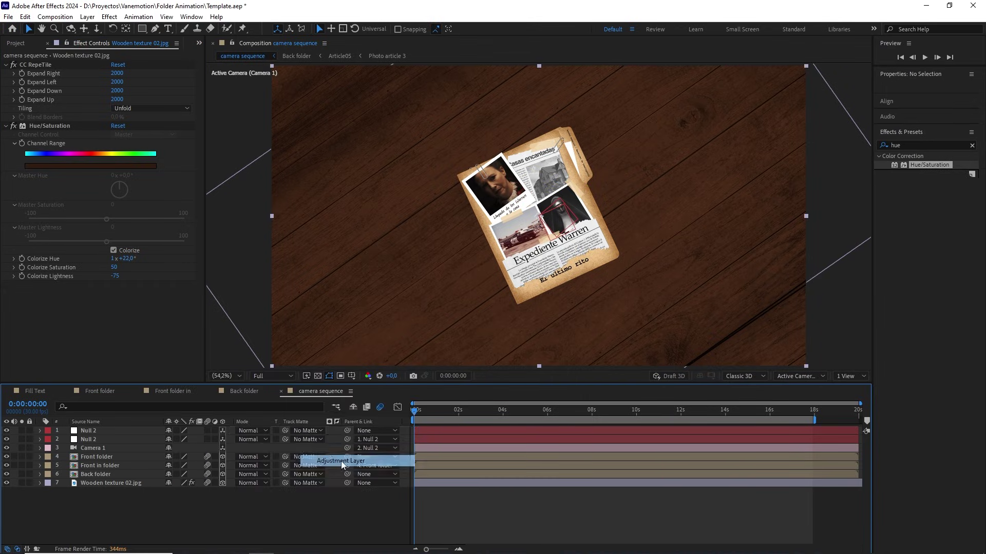
key(Return)
text(wiggle)
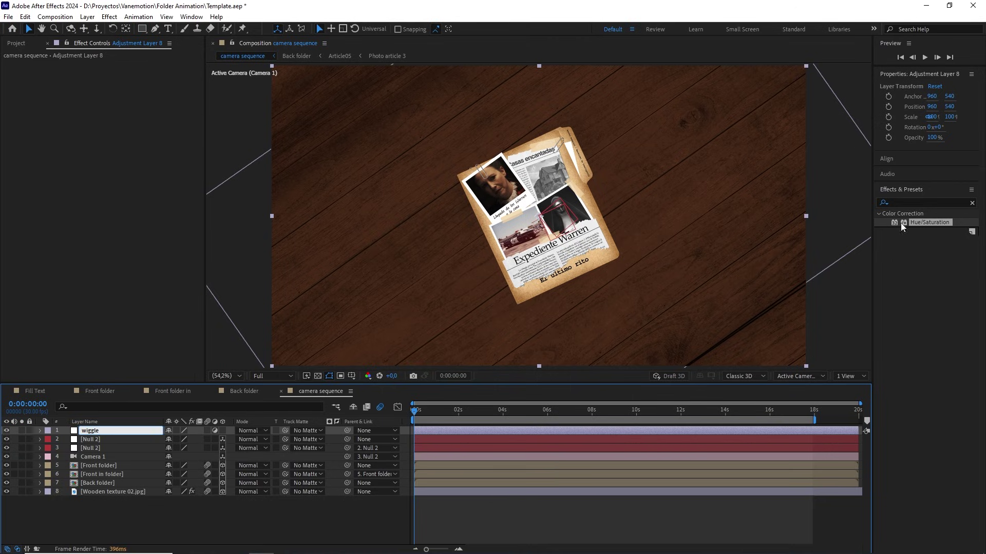
Step: Apply the Distort Transform effect to the wiggle adjustment layer
click(948, 202)
text(tra)
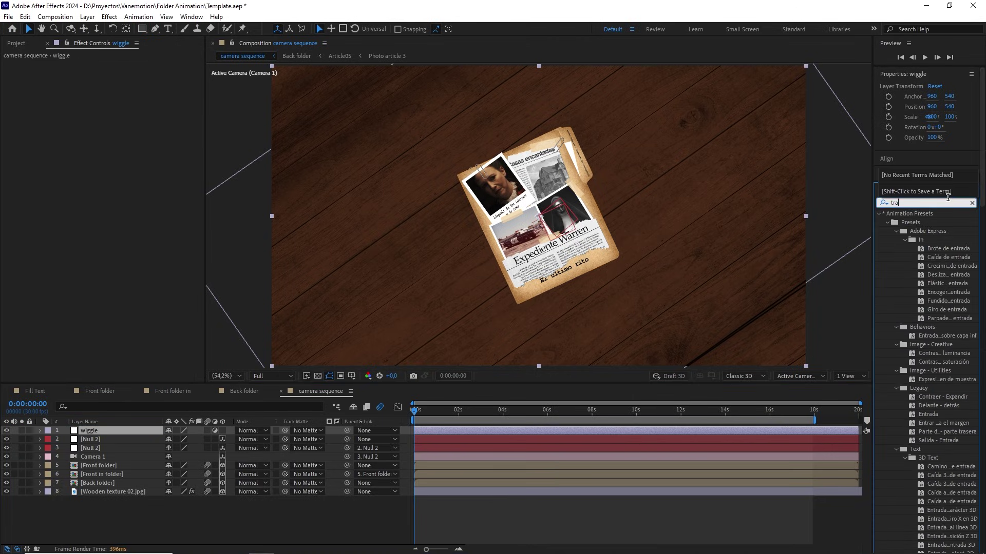
text(nsfor)
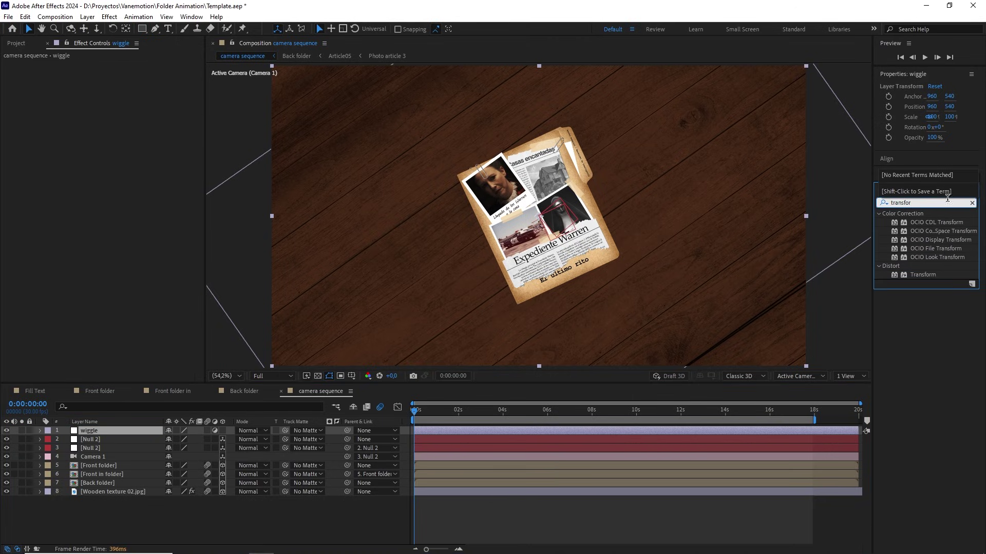
drag(923, 274, 97, 428)
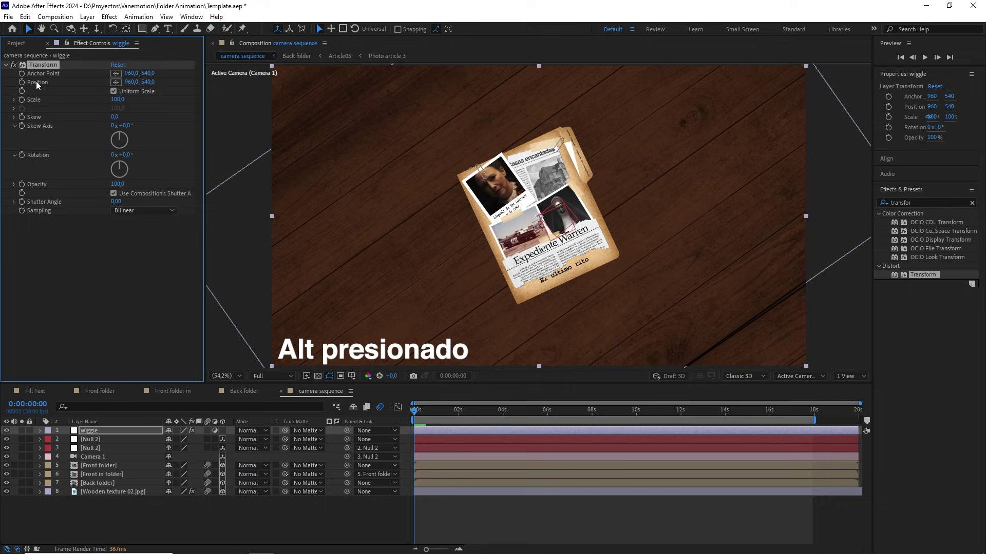
Step: Add the expression wiggle(1,5) to the Transform effect's Position on the wiggle layer and collapse the layer's properties
alt+click(22, 82)
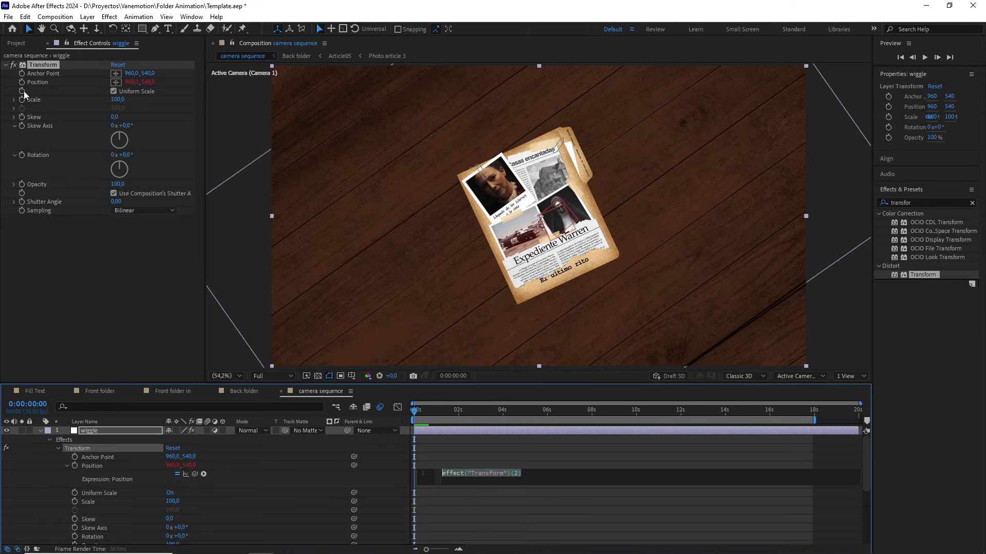
text(wigg)
key(Return)
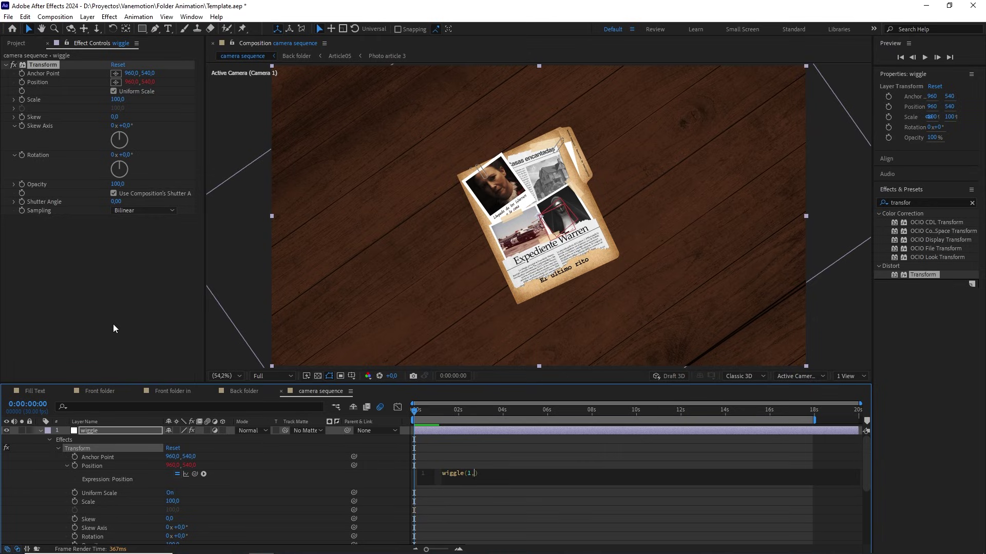
click(445, 455)
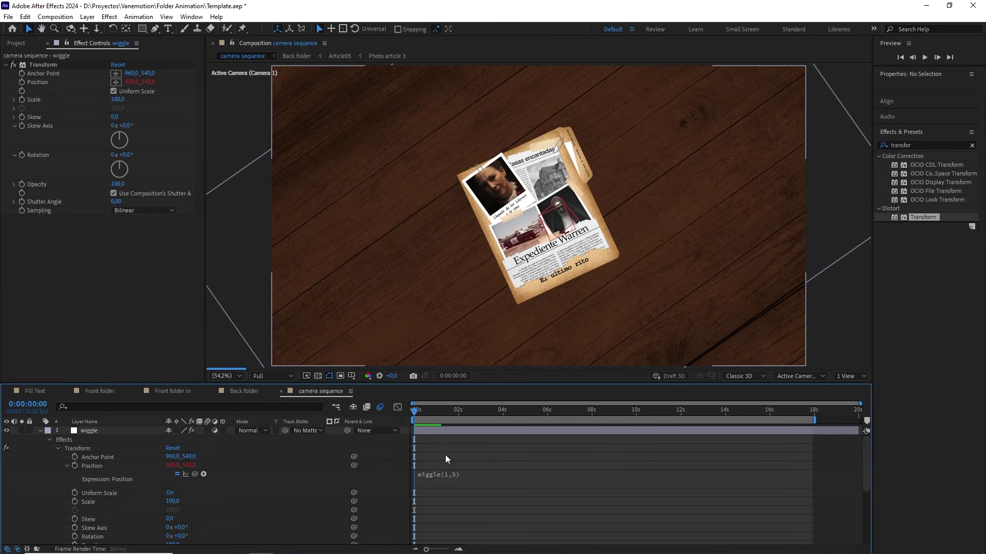
click(40, 430)
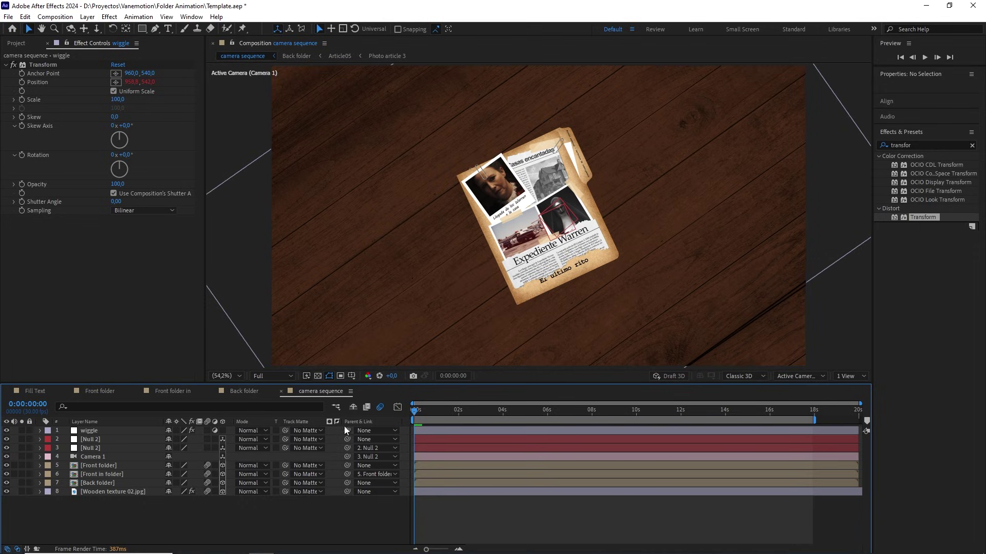
Step: Preview the camera sequence at Quarter resolution with Camera 1 temporarily hidden, return to the start and show the camera again
click(93, 457)
click(6, 457)
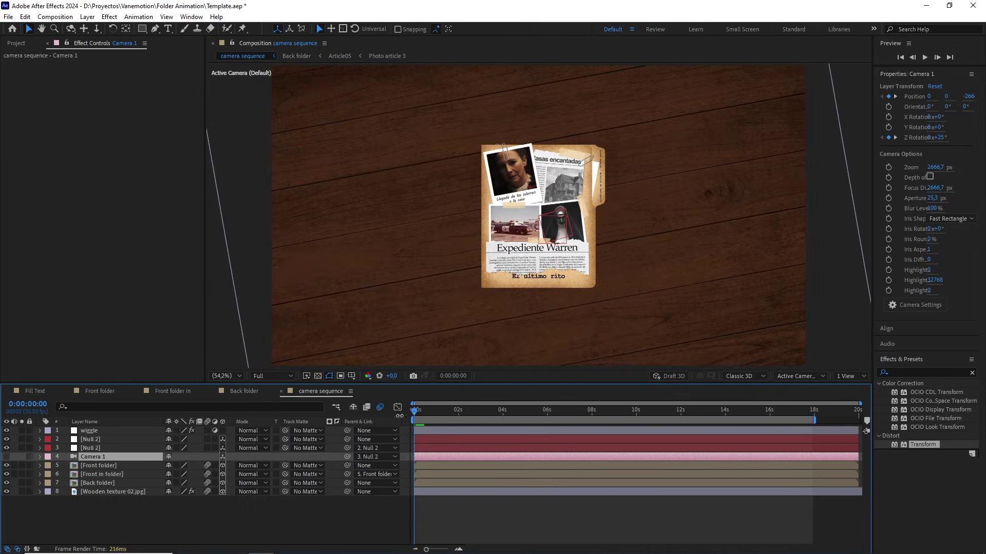
click(279, 375)
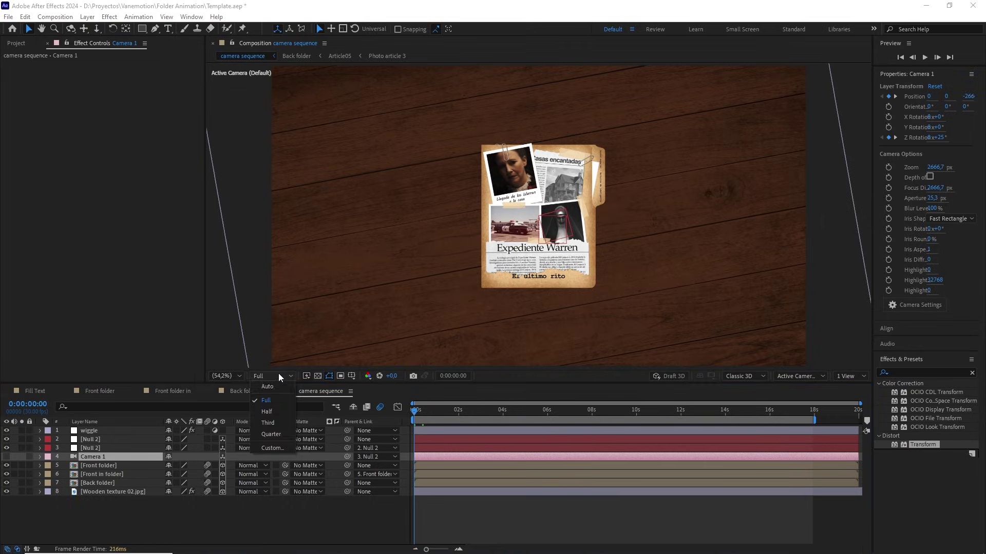
click(269, 434)
click(306, 510)
key(space)
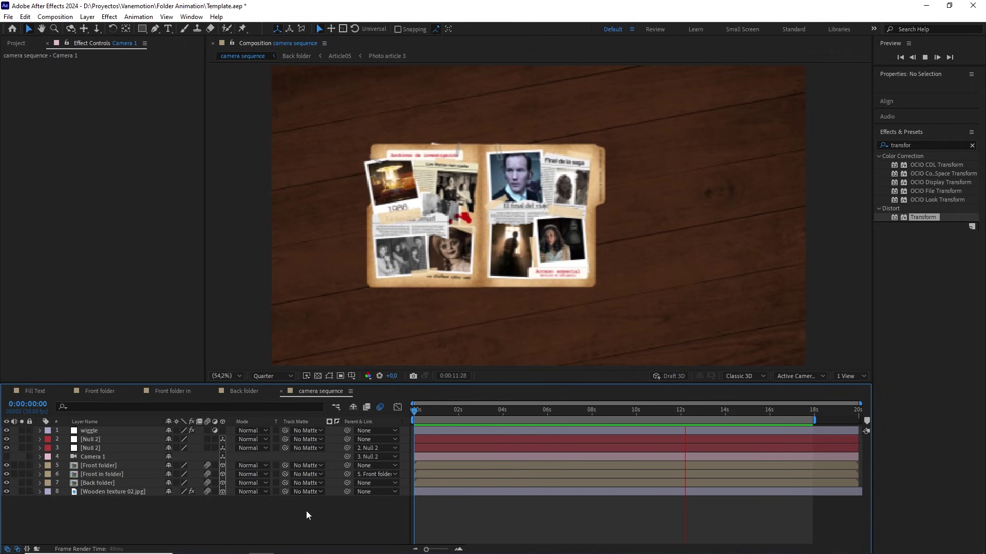
drag(680, 409, 396, 414)
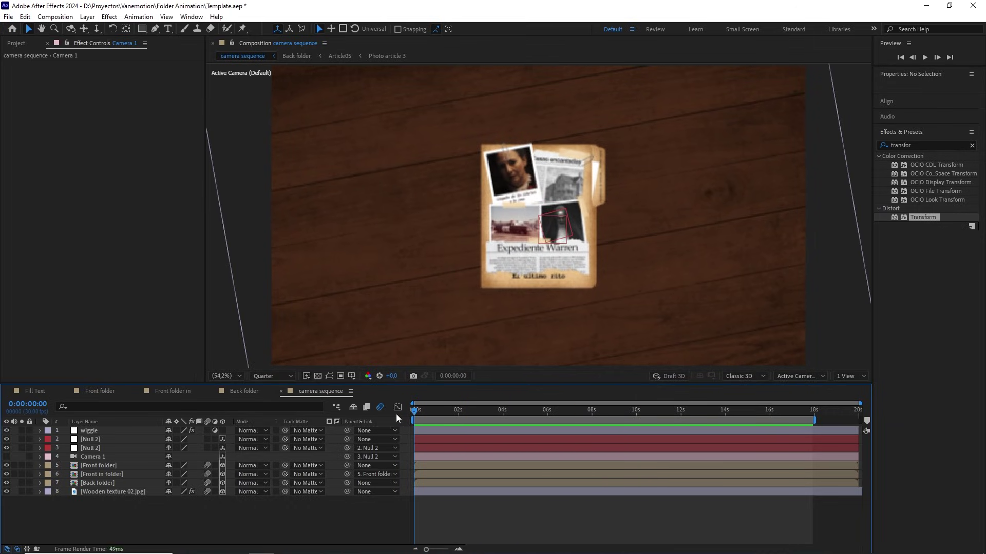
click(6, 457)
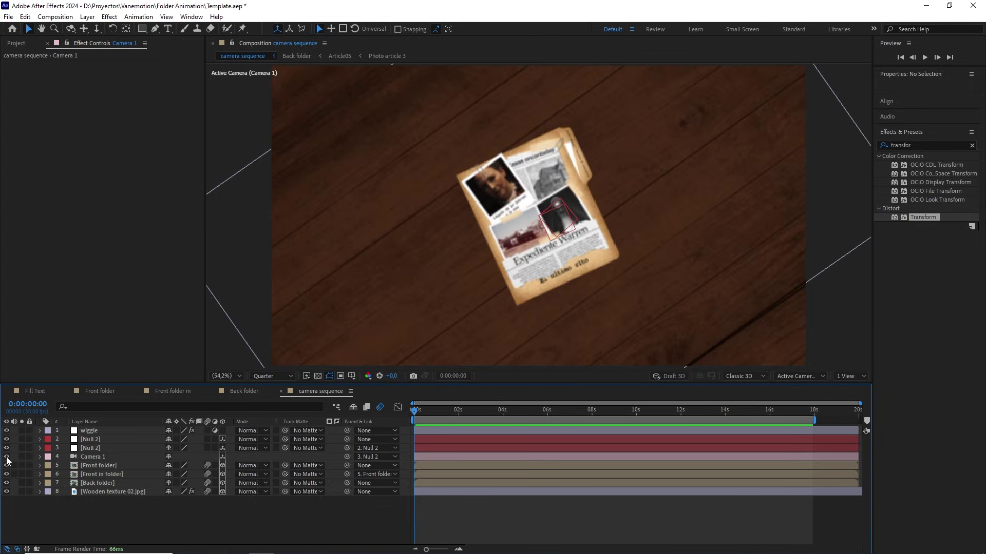
Step: Add a new adjustment layer to the camera sequence and name it vignette
right_click(195, 516)
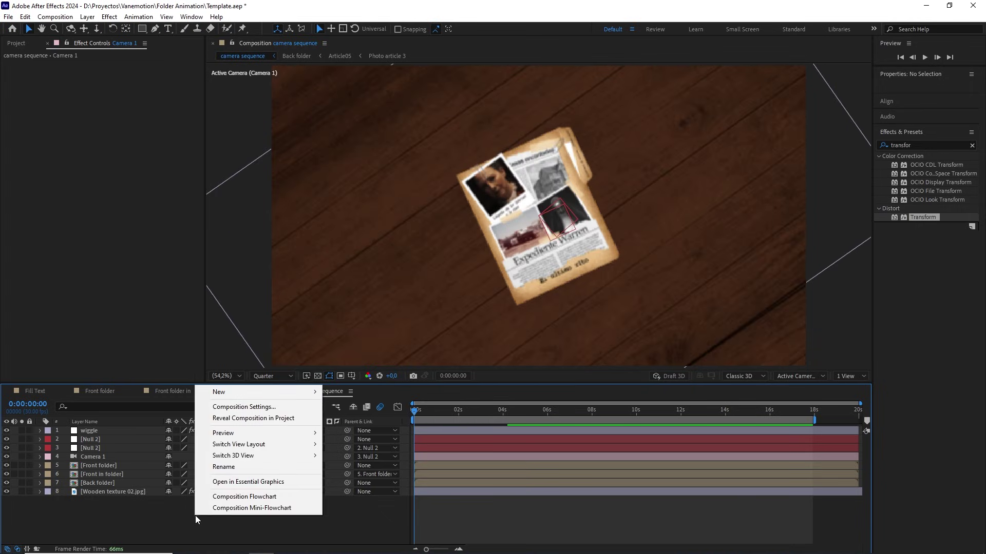
mouse_move(312, 393)
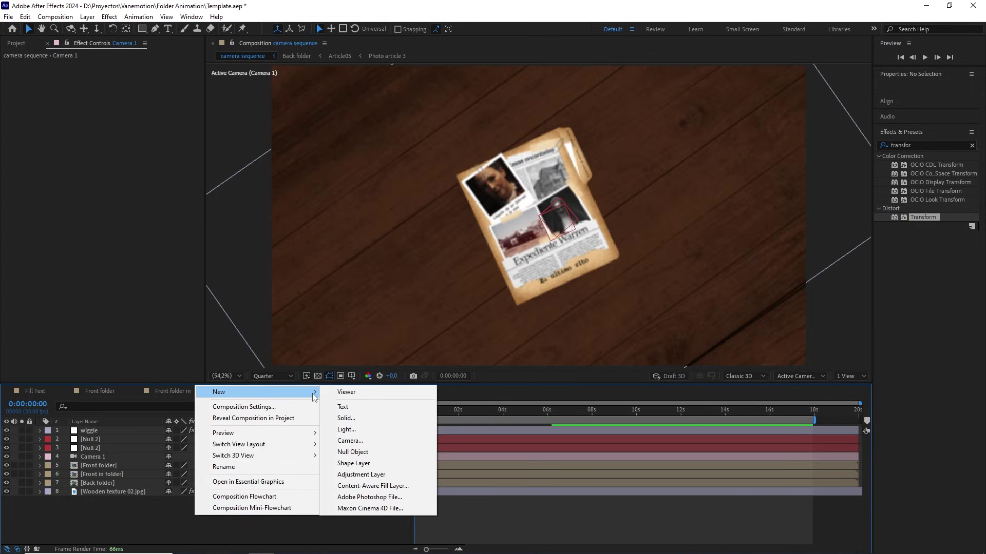
click(379, 473)
key(Return)
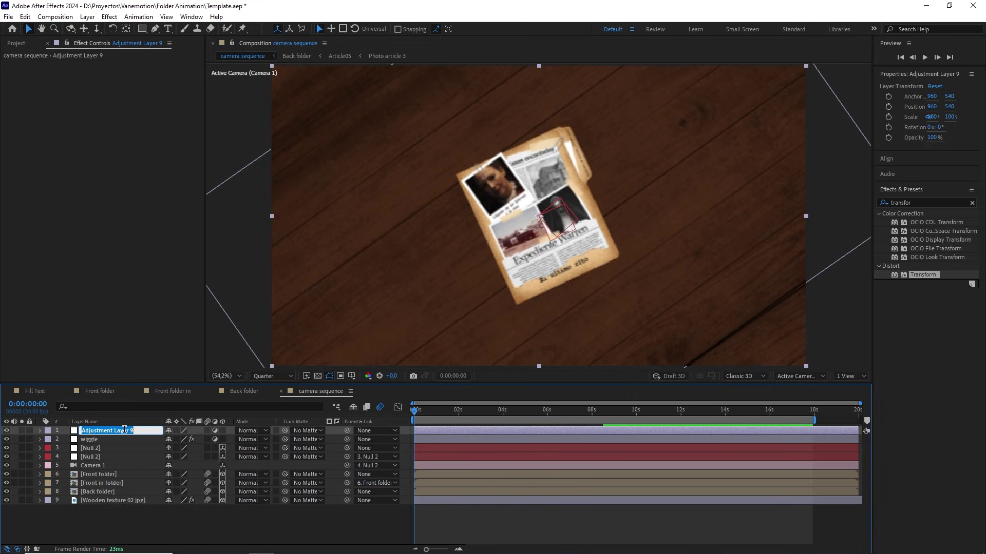
text(vi)
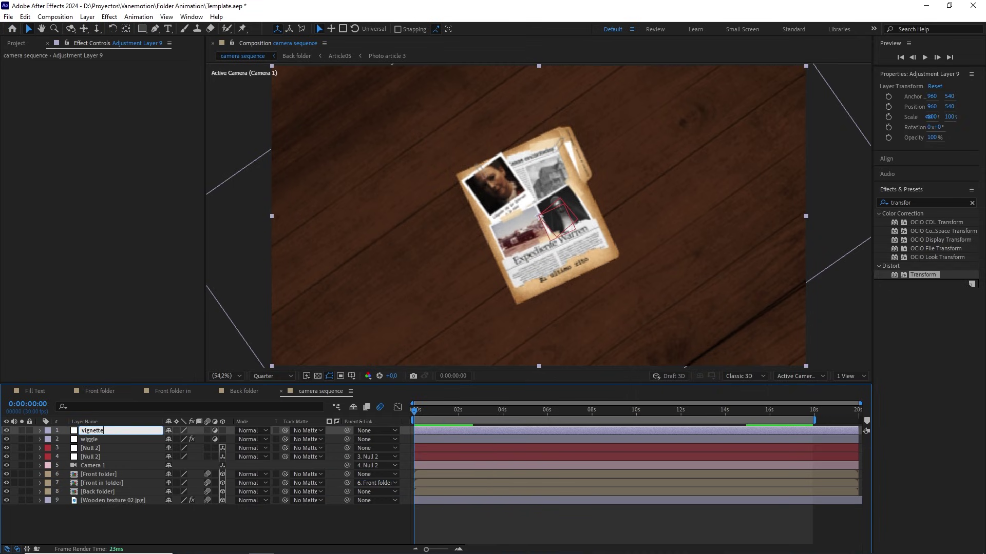
text(gnette)
click(264, 516)
Step: Apply the CC Vignette effect to the vignette layer and set its Angle of View to 50
click(126, 428)
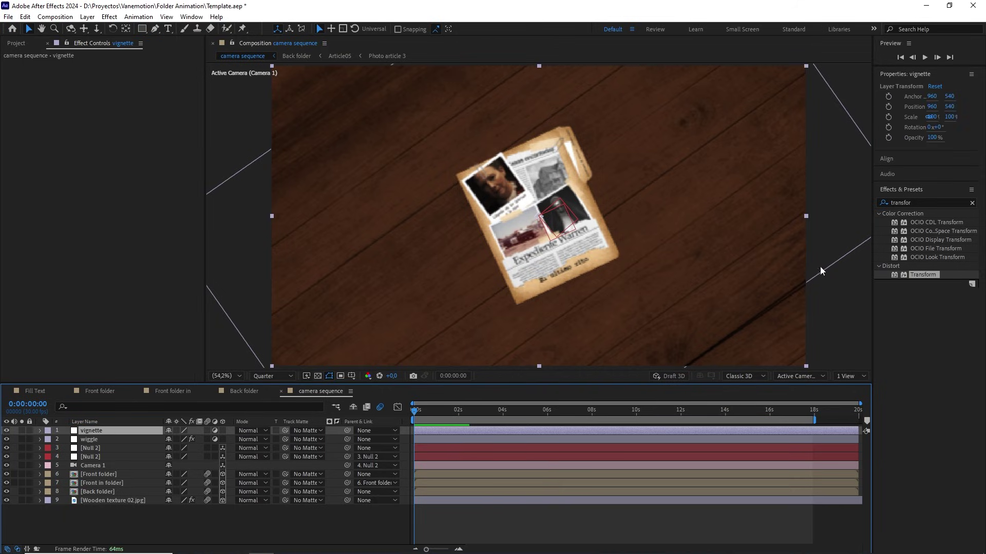
click(930, 203)
text(vi)
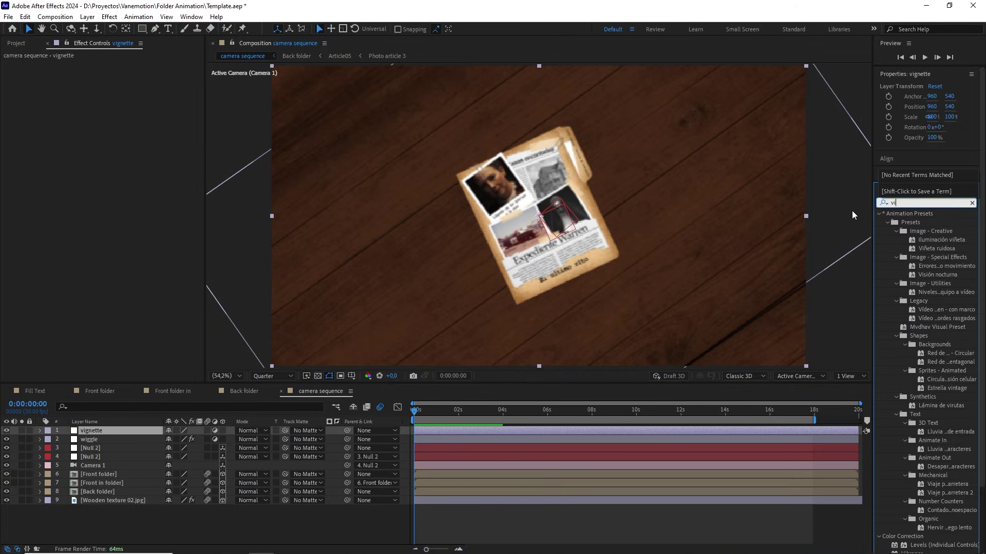
text(g)
drag(912, 222, 371, 358)
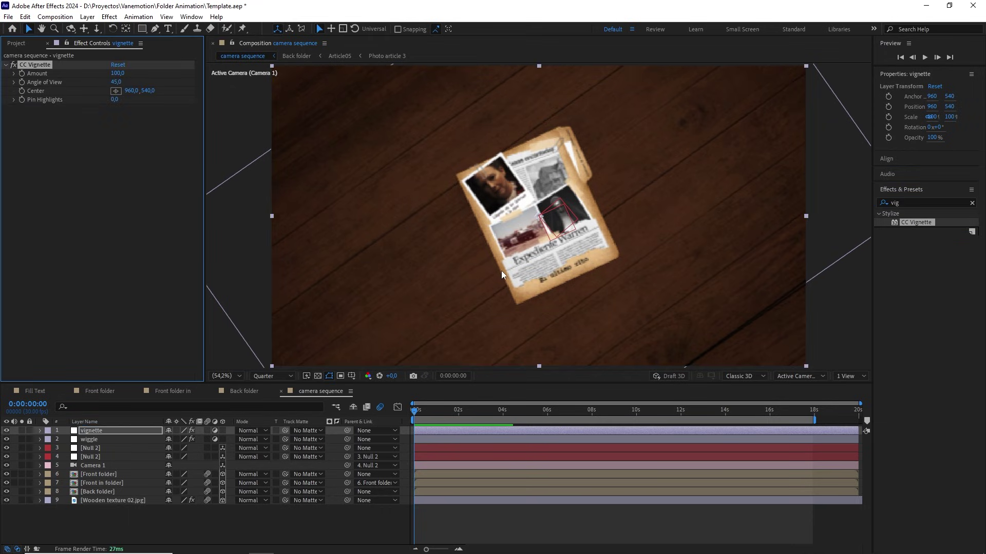
key(comma)
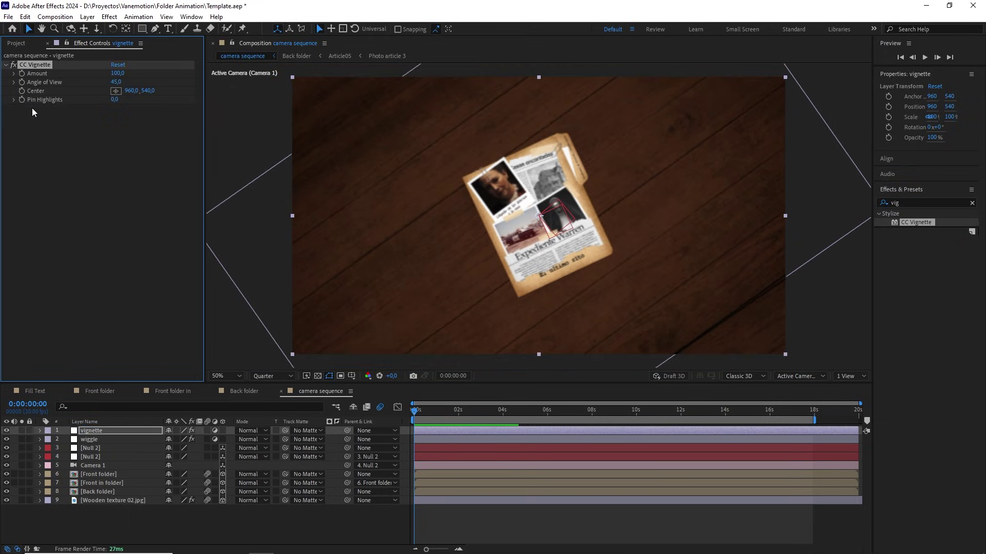
click(117, 82)
text(50)
click(172, 164)
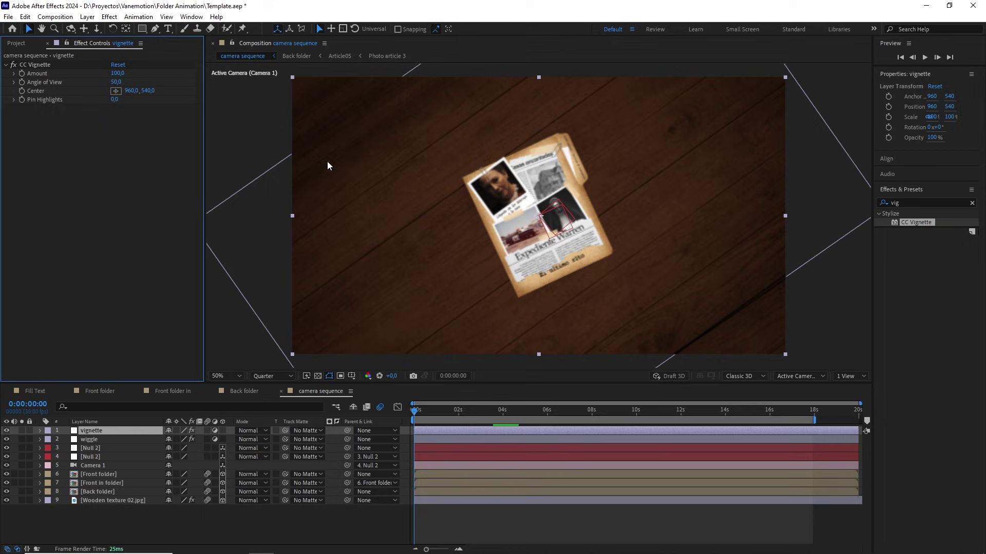
Step: Place Grunge texture.jpg directly below the wiggle layer in the camera sequence and scale it to 20%
click(19, 45)
click(15, 184)
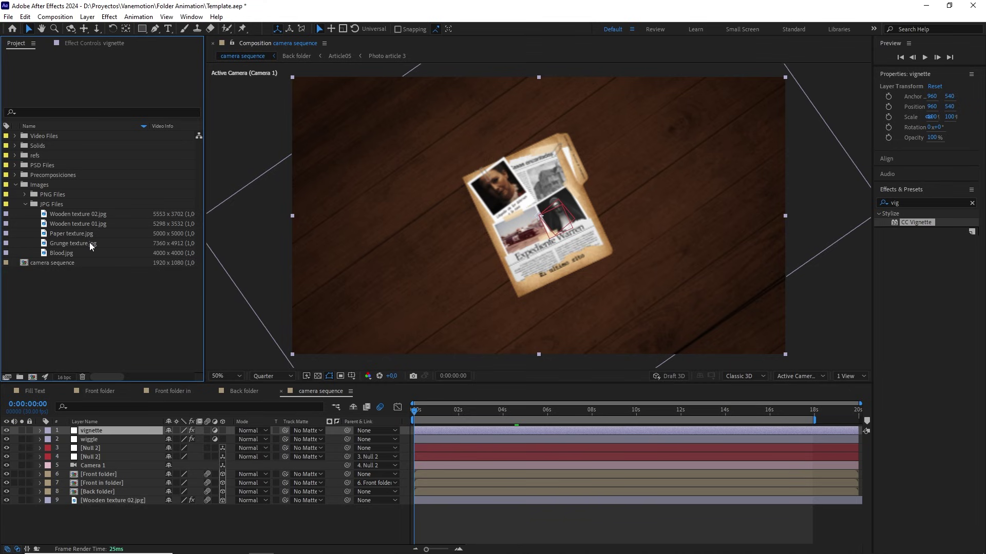
drag(89, 243, 100, 444)
key(s)
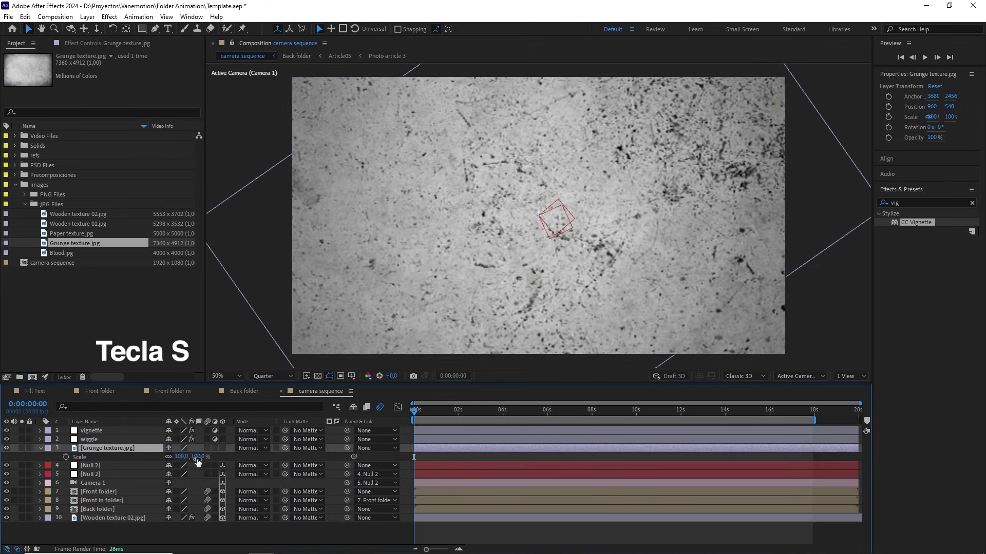
drag(198, 462, 181, 459)
click(192, 457)
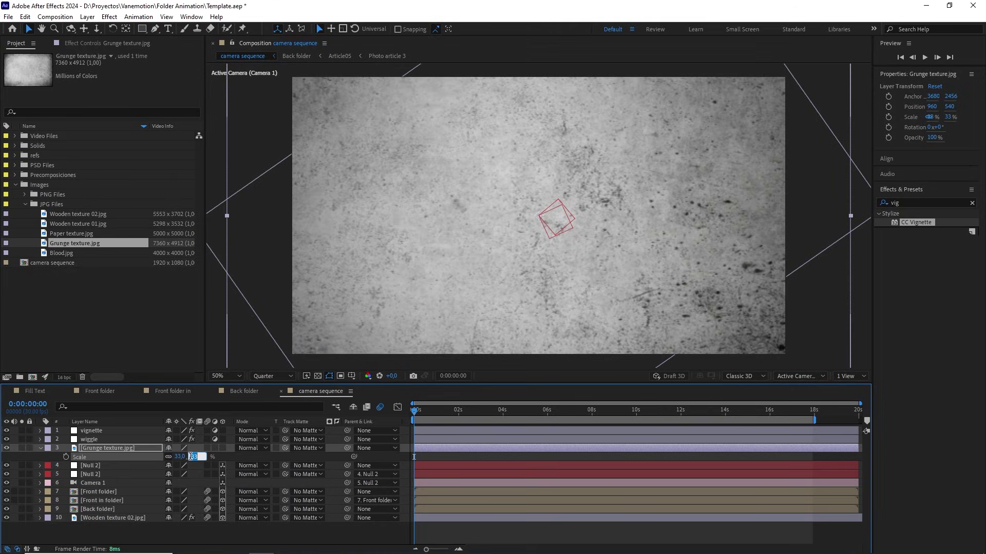
click(248, 454)
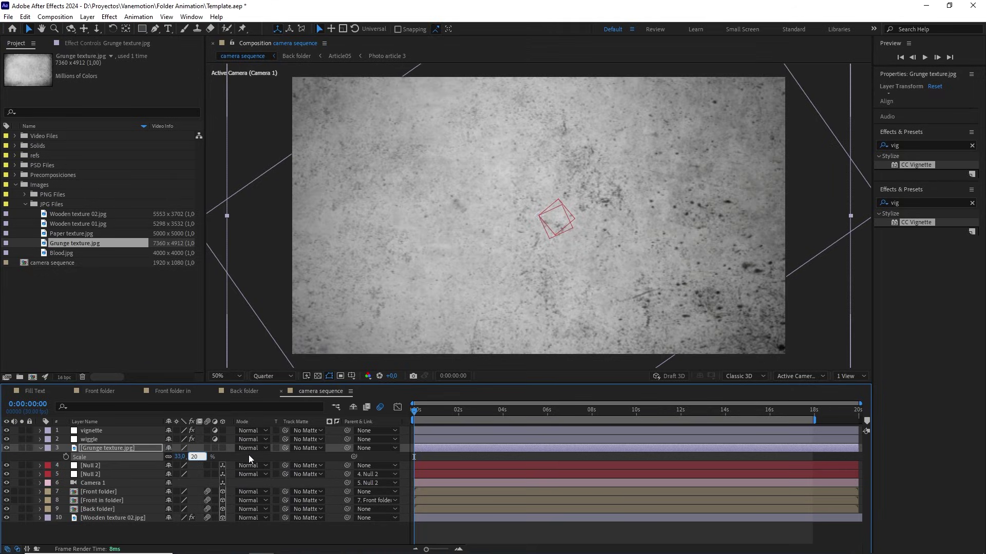
Step: Apply the CC RepeTile effect to the Grunge texture.jpg layer
key(comma)
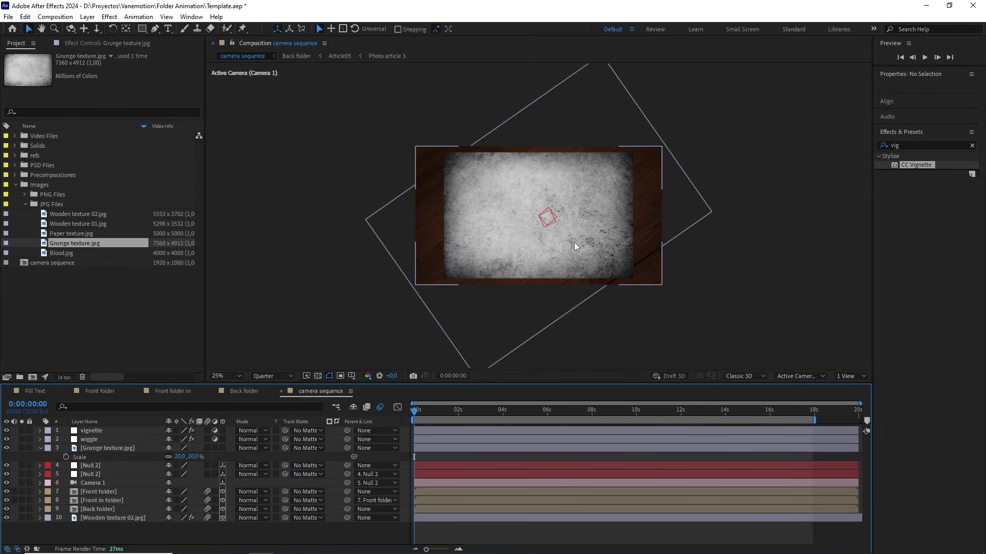
click(913, 144)
text(cc re)
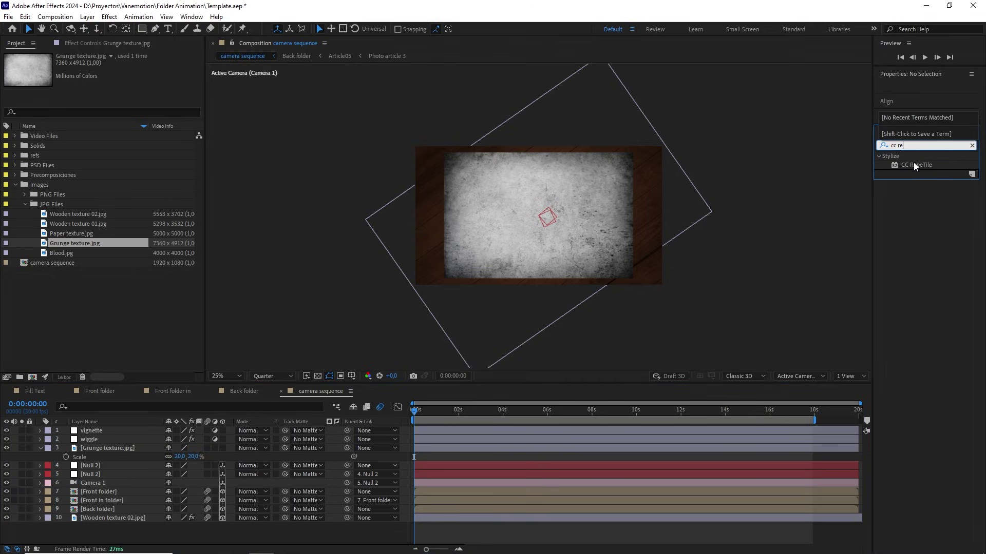
drag(914, 162, 96, 449)
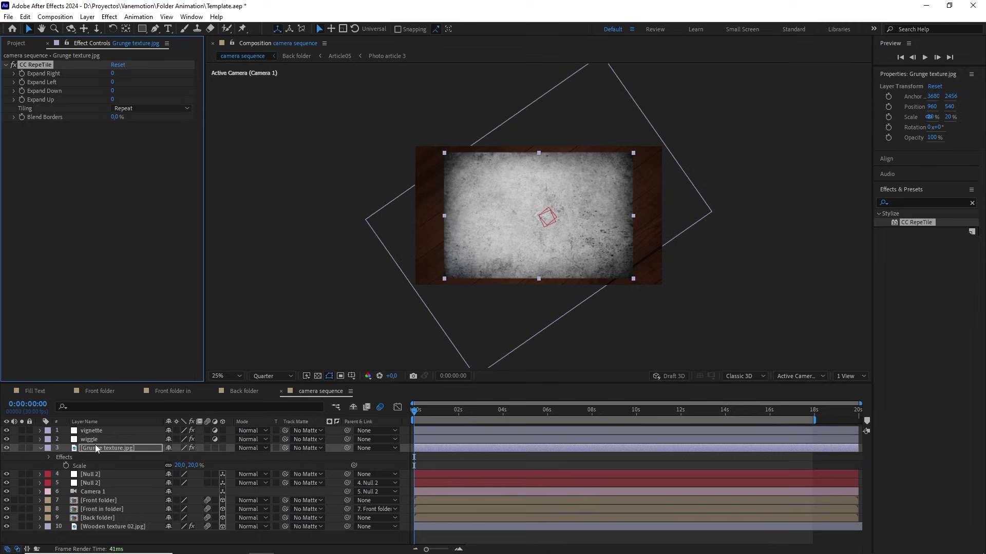
Step: Expand the grunge texture's CC RepeTile by 2000 right, left, down and up, with Tiling set to Unfold
click(114, 73)
text(2000)
key(Return)
click(113, 82)
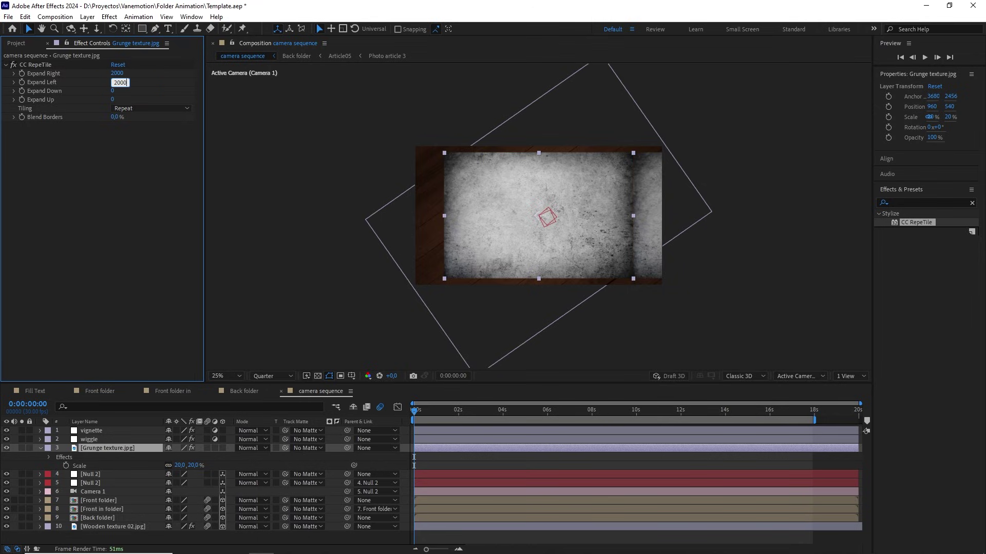
key(Tab)
text(2000)
click(113, 99)
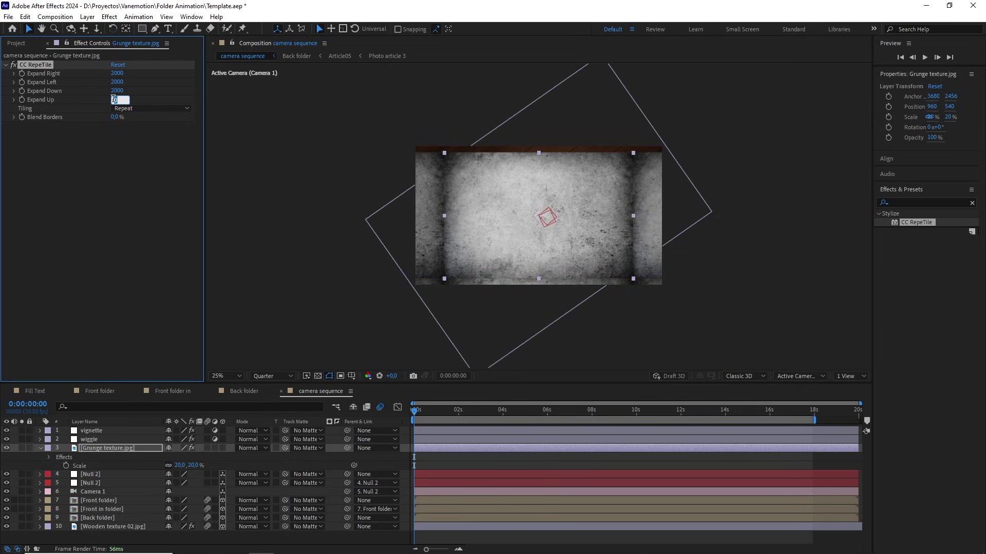
click(149, 109)
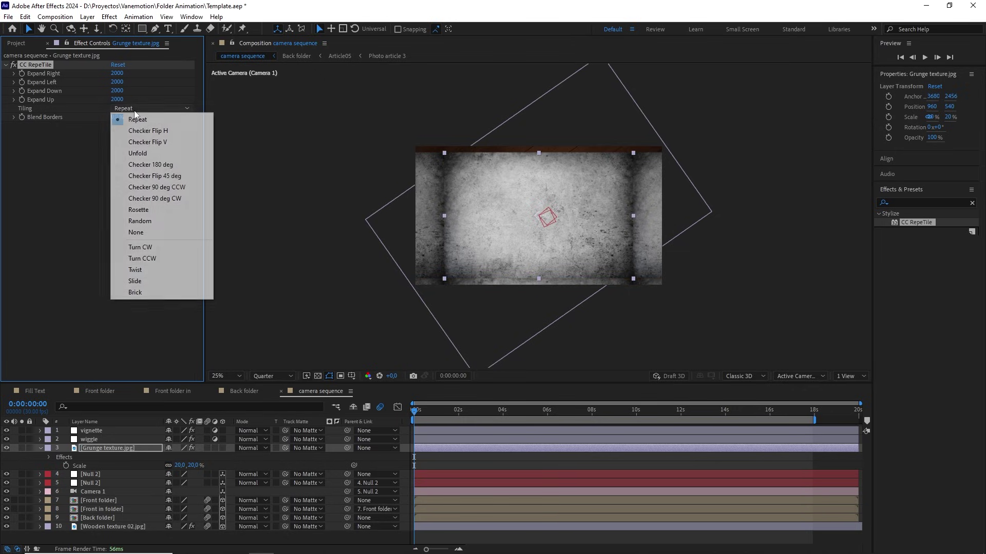
click(154, 155)
key(period)
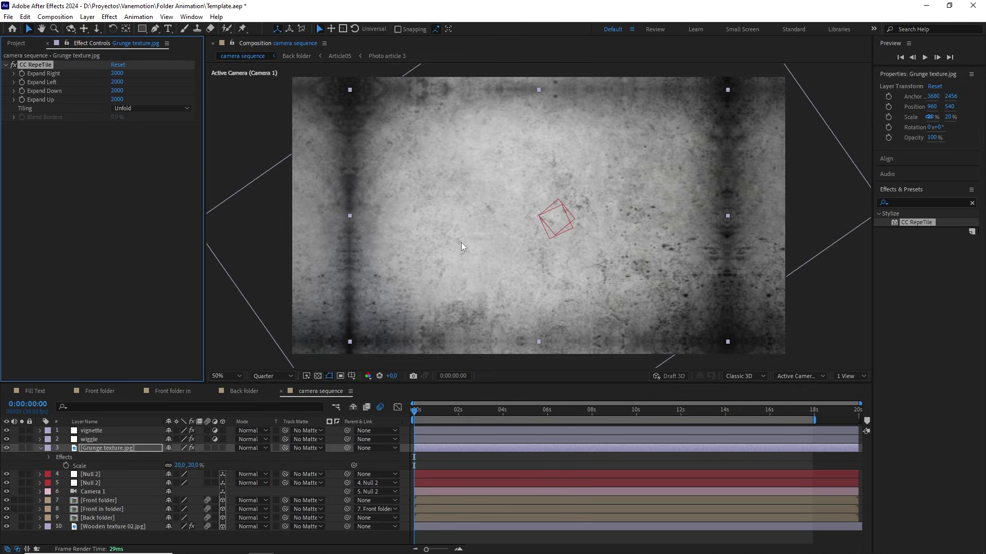
Step: Set the Grunge texture.jpg layer's opacity to 20% and its blending mode to Multiply
click(130, 448)
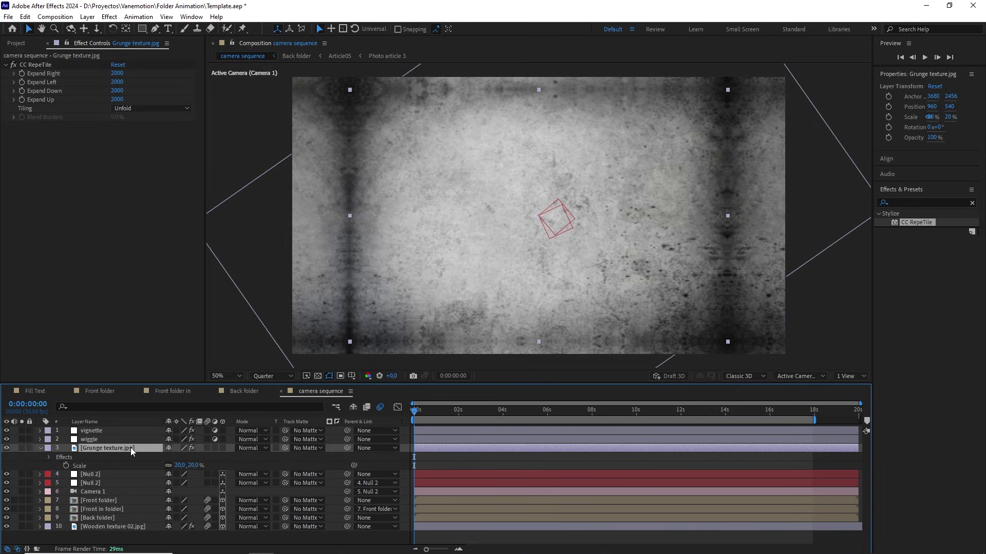
key(t)
click(171, 457)
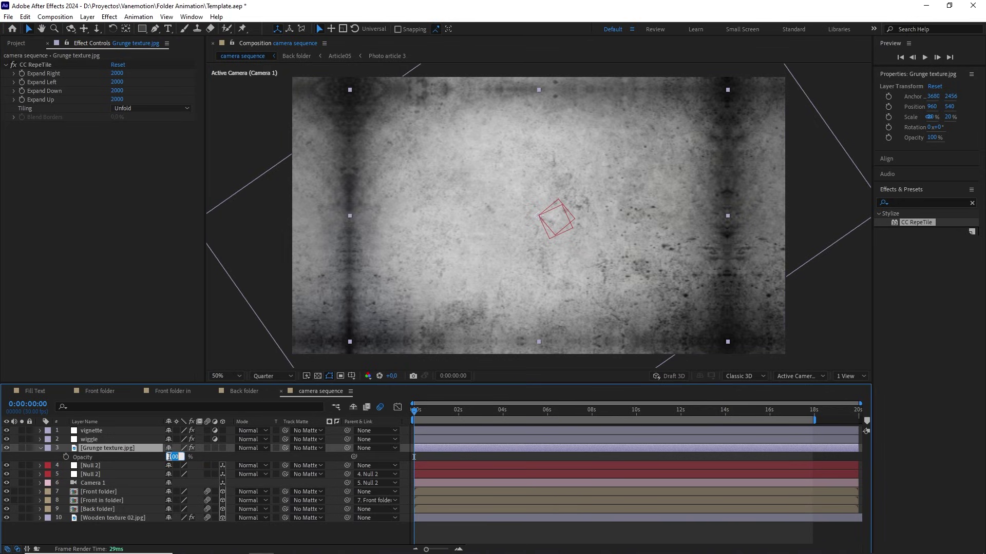
text(20)
click(126, 449)
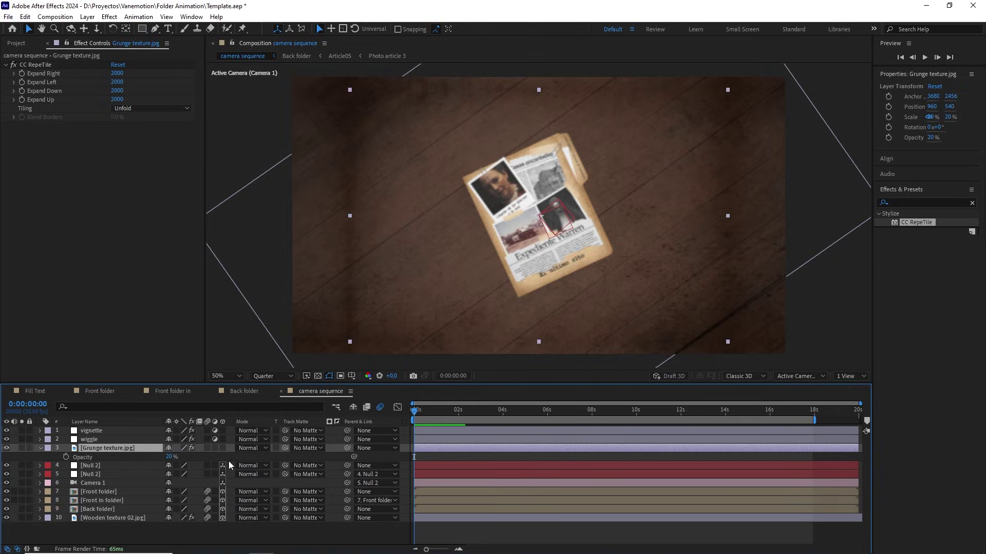
click(255, 448)
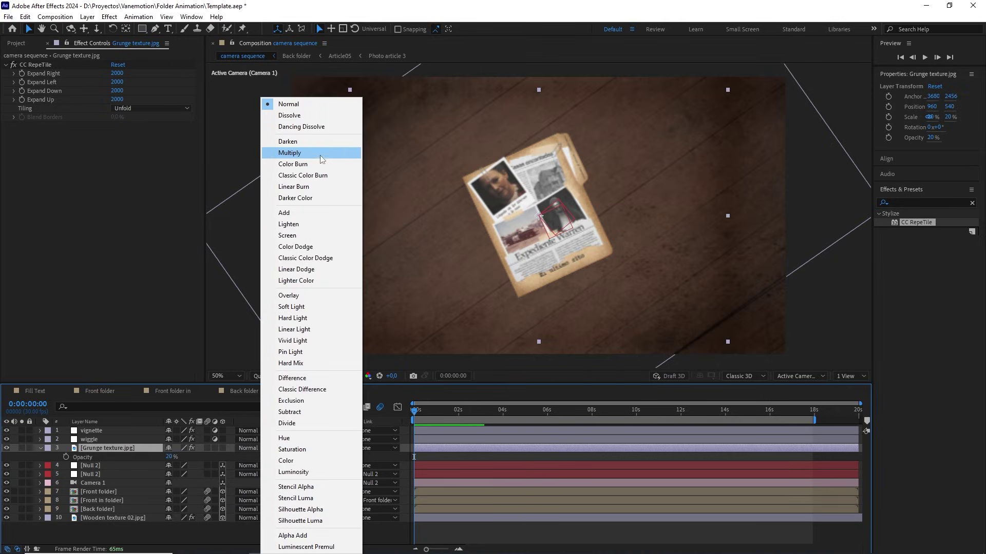
click(300, 152)
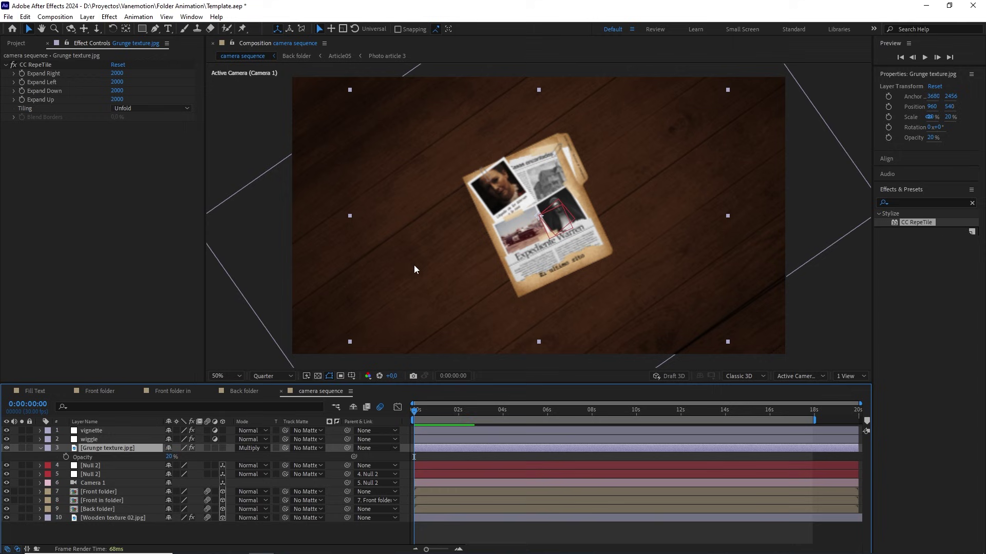
Step: Switch the preview to Full resolution and compare the folder's photos up close with the grunge texture hidden and shown
click(284, 376)
click(276, 403)
scroll(547, 248, up, 4)
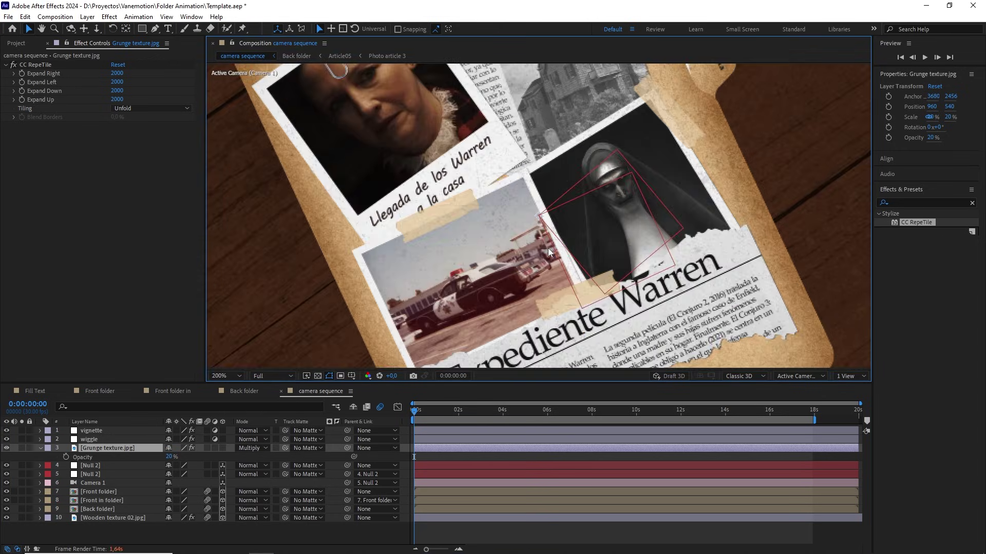
scroll(548, 252, up, 1)
scroll(623, 167, up, 1)
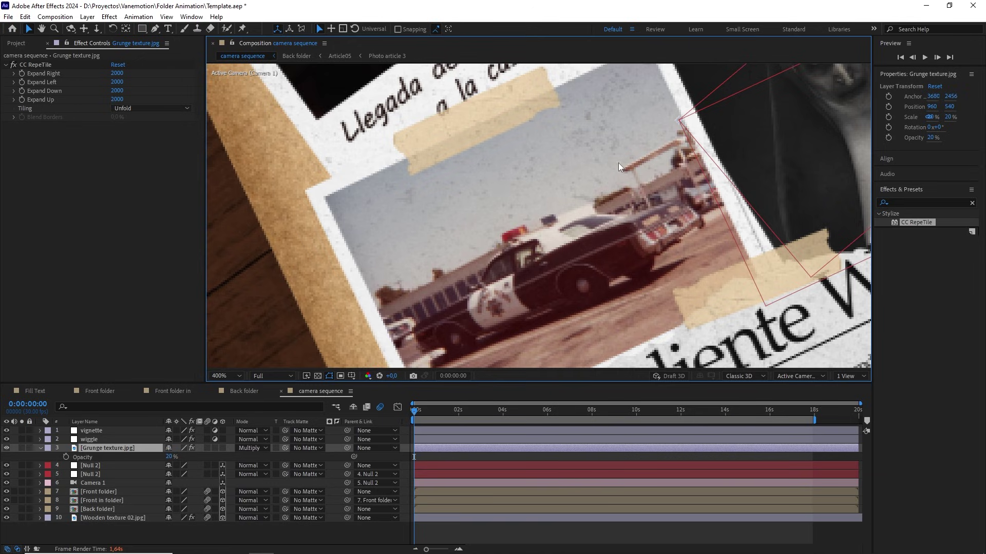
click(6, 448)
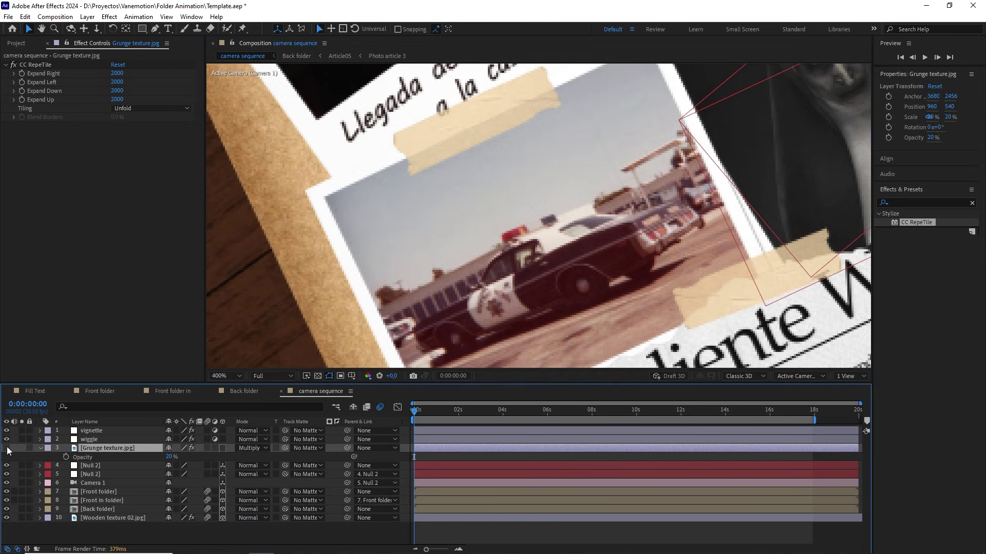
click(7, 447)
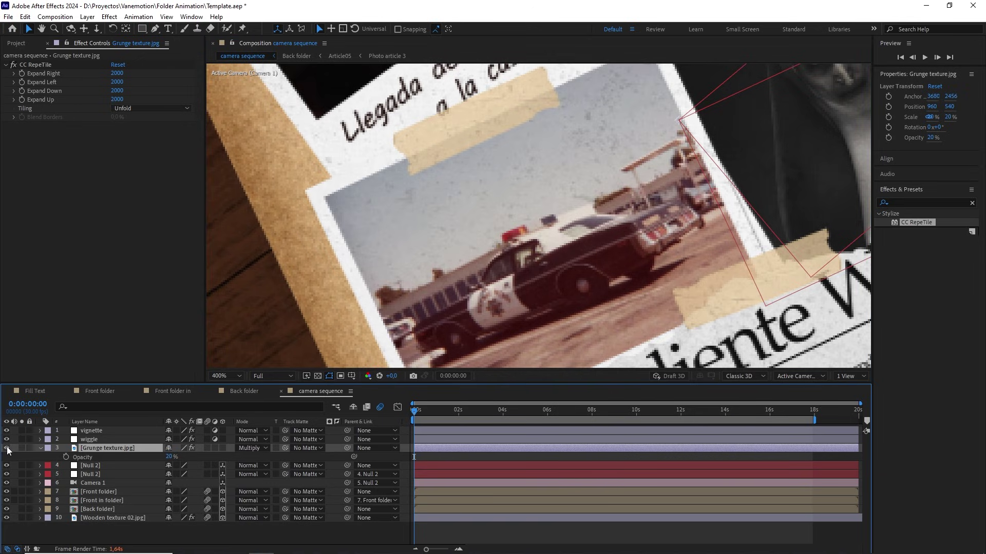
scroll(579, 227, down, 3)
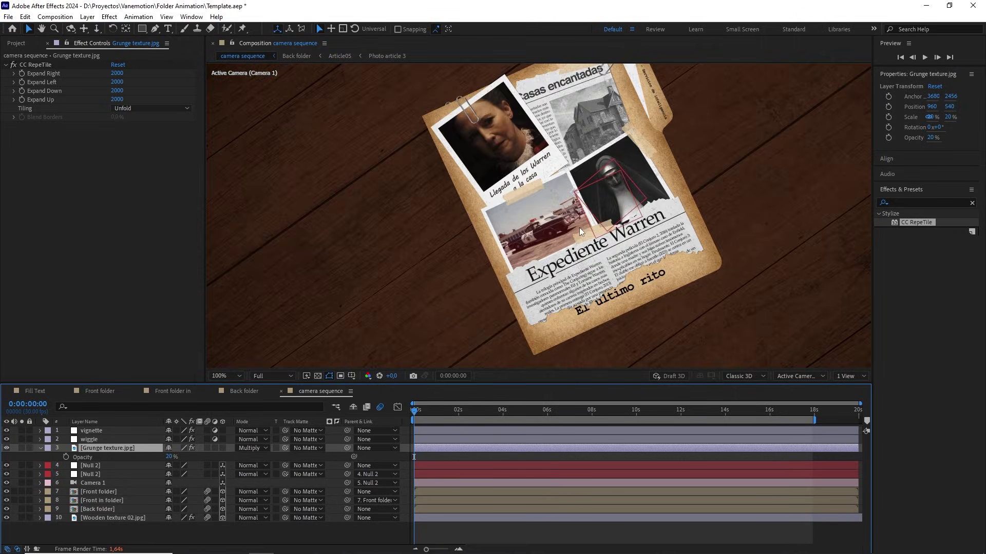
Step: Add an adjustment layer named looks above all layers in the camera sequence composition
scroll(579, 227, down, 2)
click(237, 377)
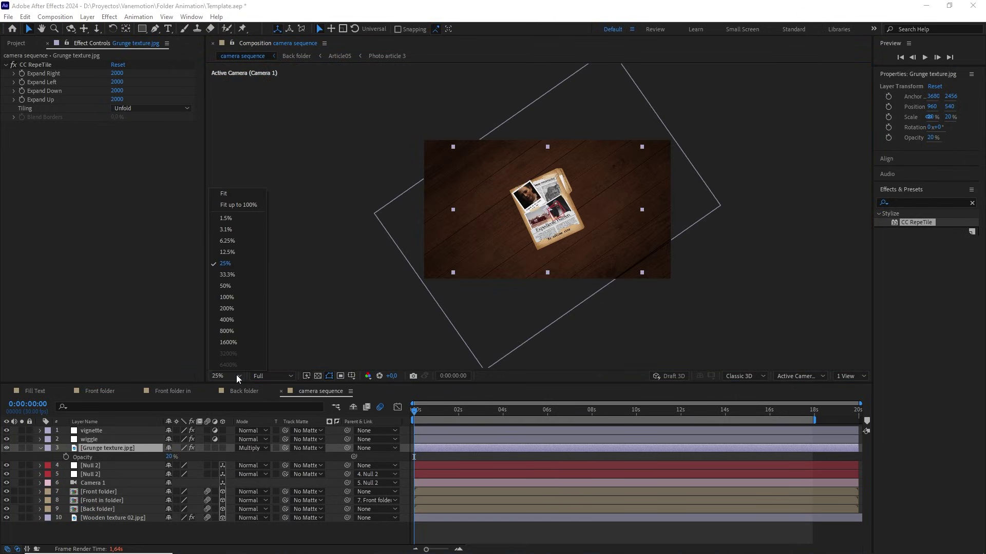
click(235, 195)
right_click(165, 530)
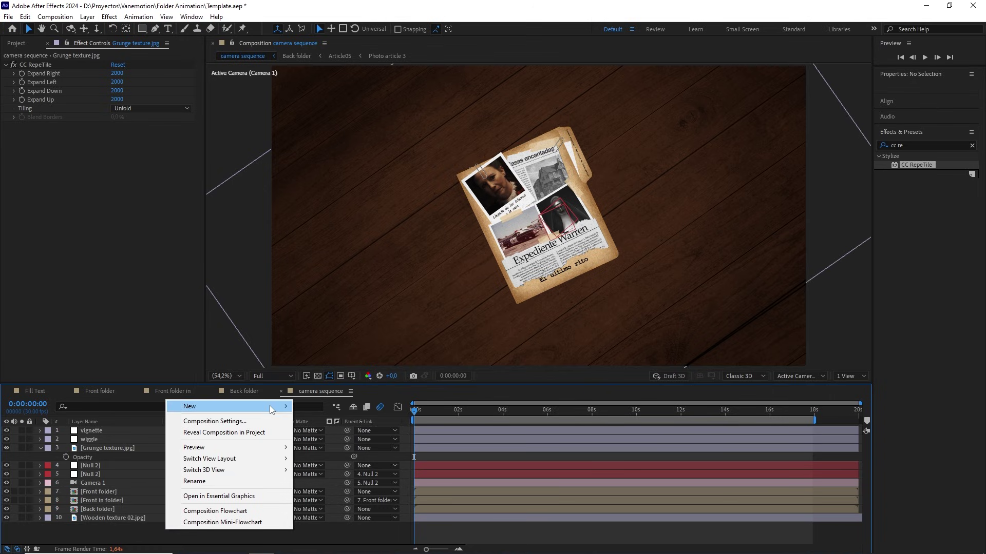
mouse_move(270, 406)
click(331, 489)
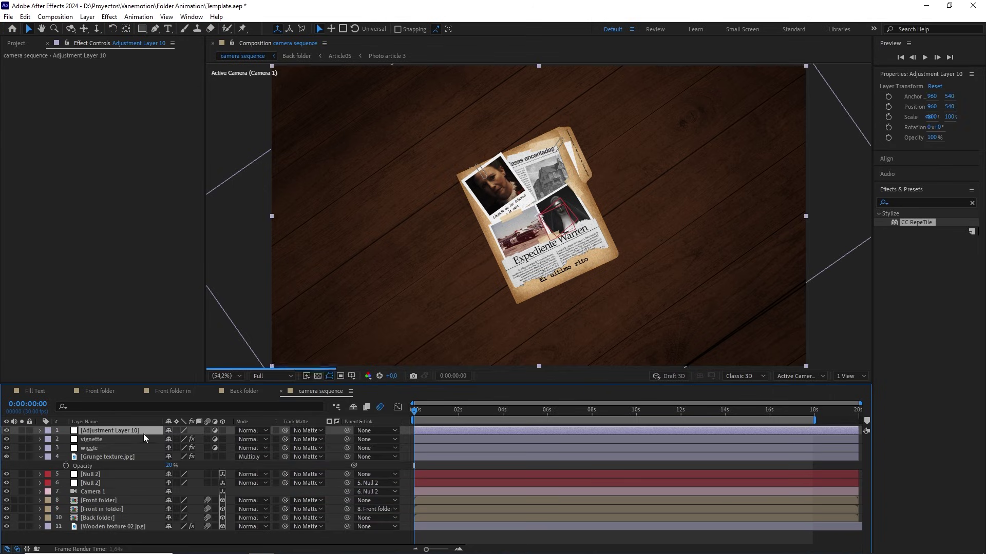
key(Return)
text(looks)
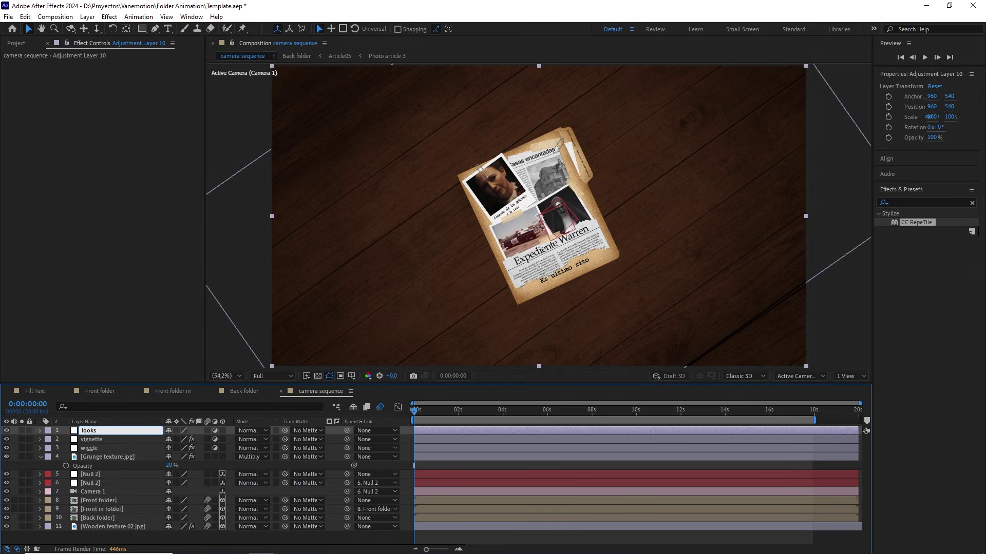
click(209, 537)
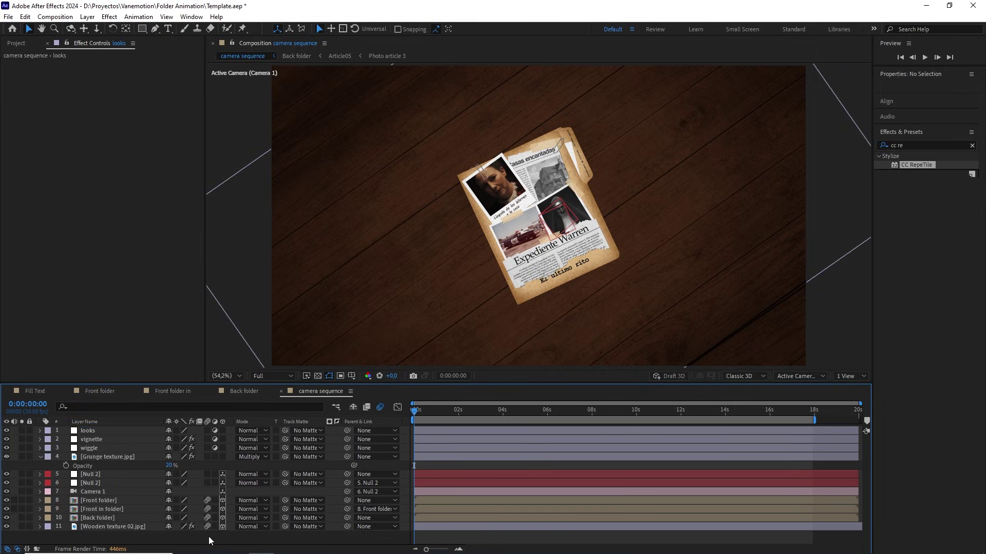
Step: Apply the RG Magic Bullet Looks effect to the looks layer and open its library of preset looks
click(104, 432)
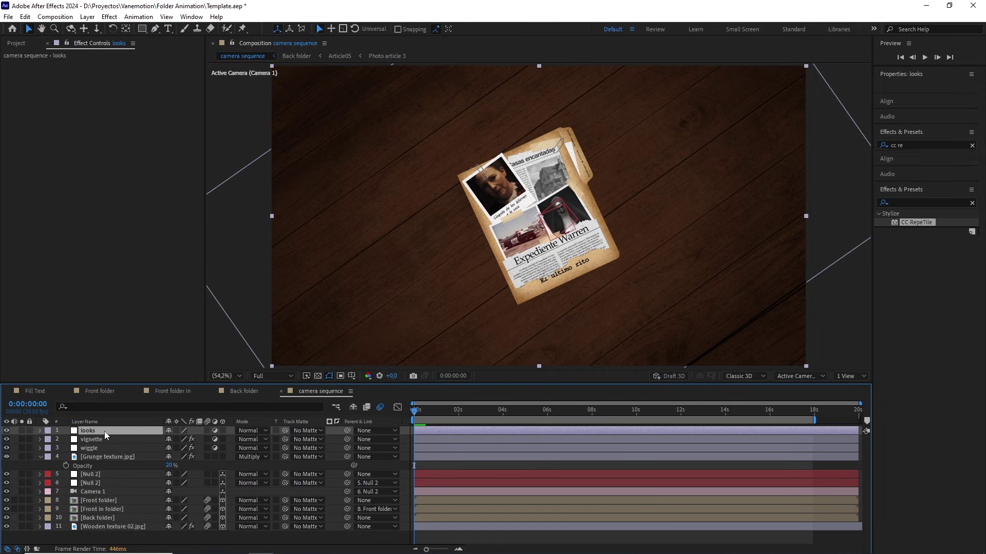
click(969, 204)
click(949, 202)
text(loo)
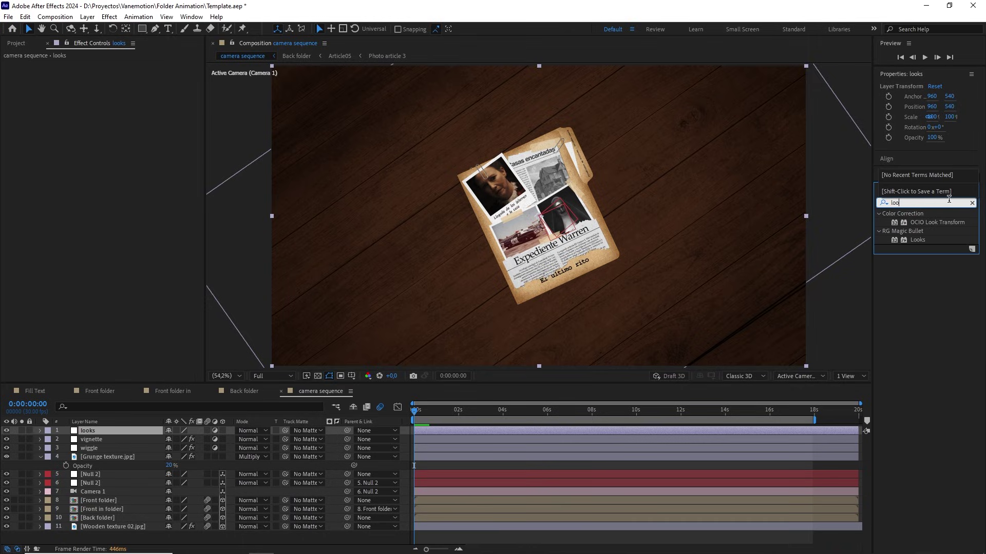
drag(918, 240, 86, 432)
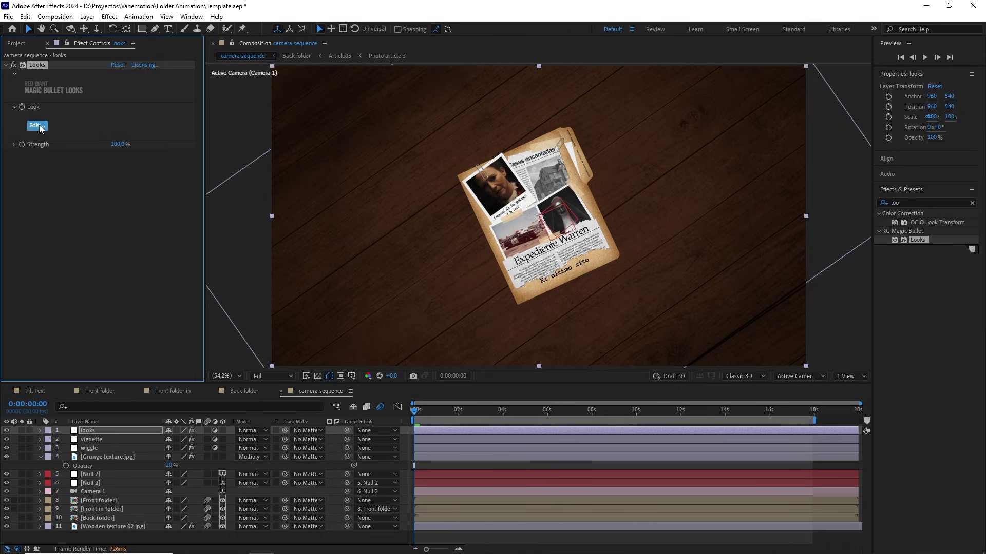
click(41, 126)
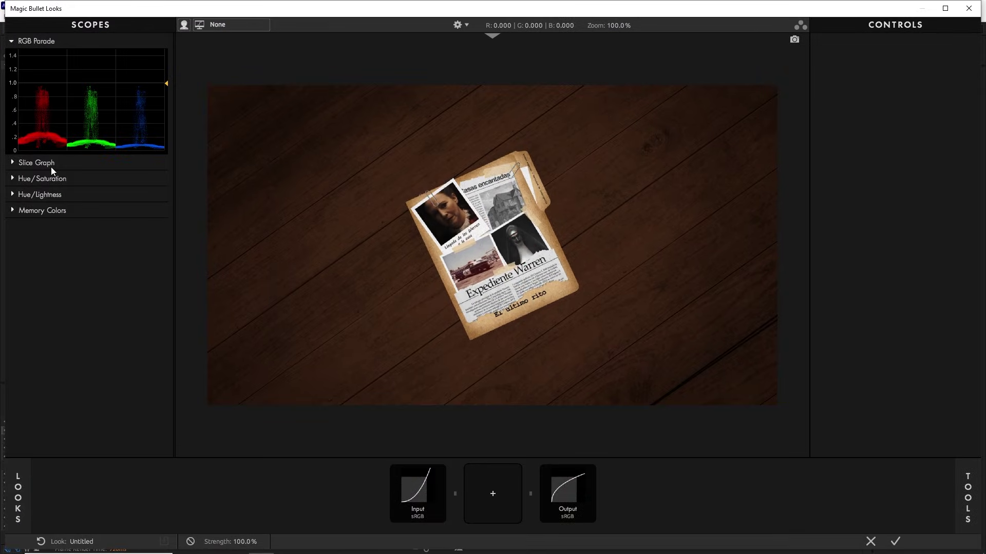
click(19, 506)
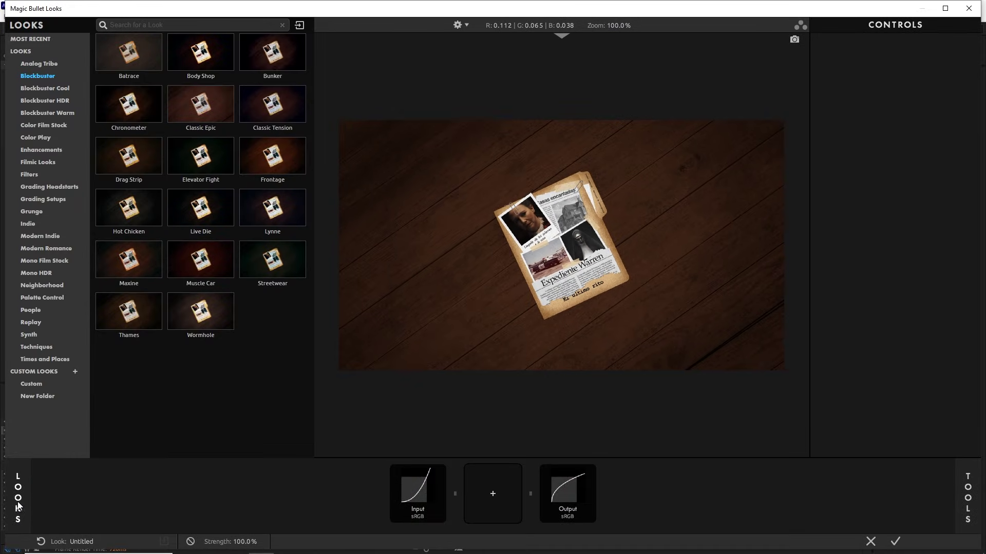
Step: Preview presets on the folder scene across the Blockbuster categories, Color Film Stock and Color Play
click(218, 178)
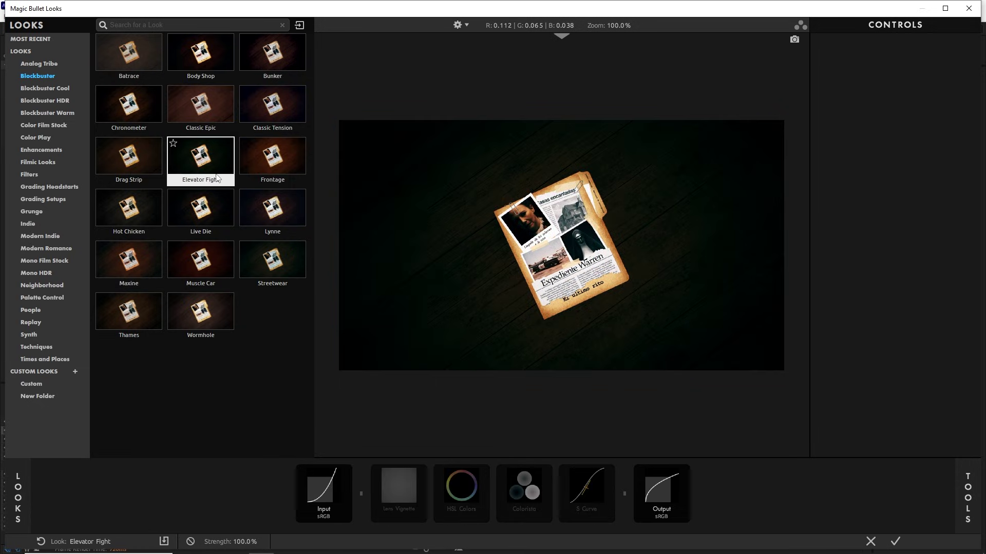
click(285, 106)
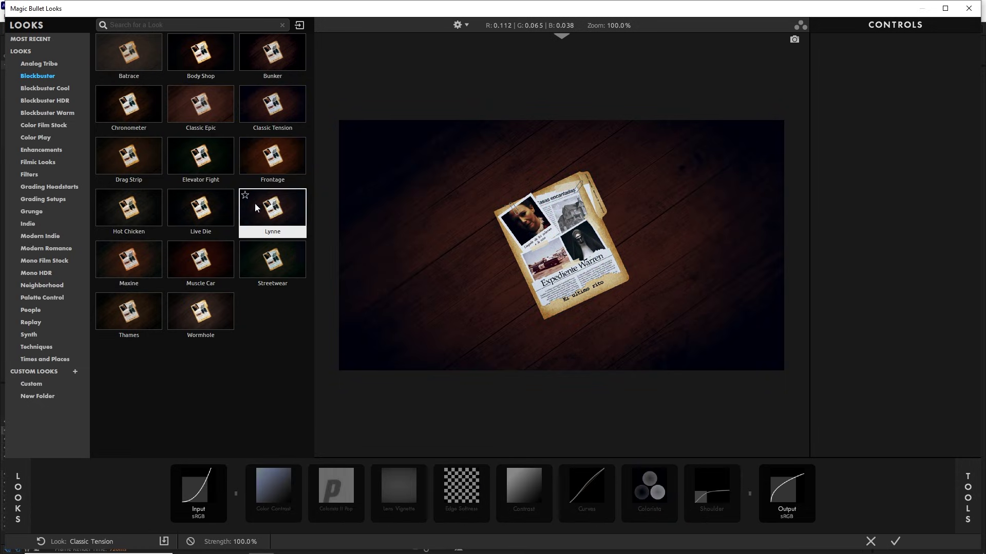
click(271, 200)
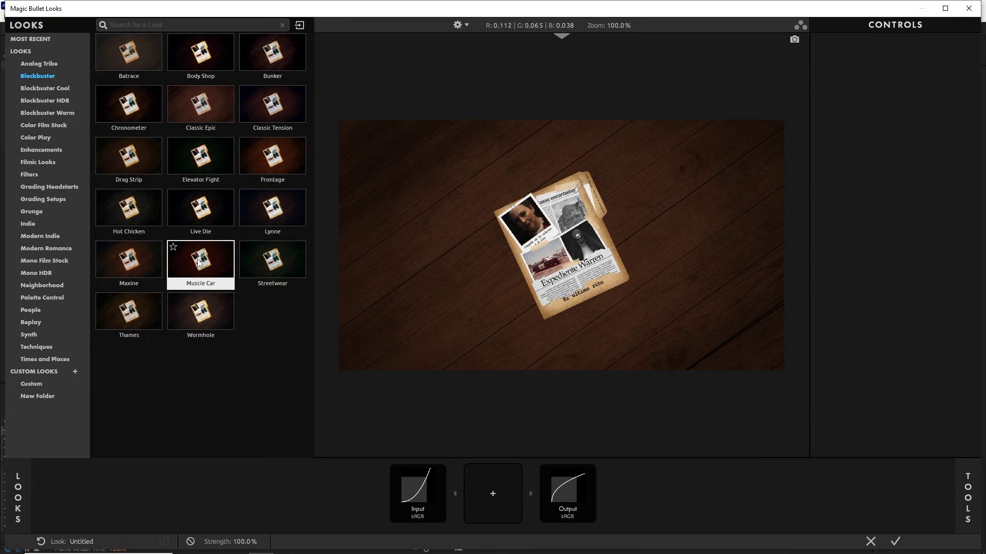
click(39, 86)
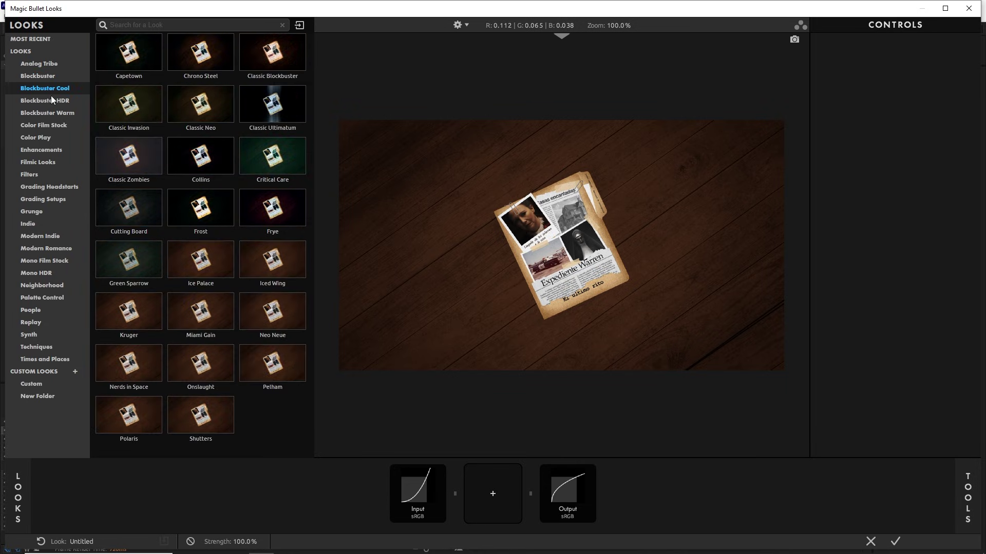
click(47, 103)
click(45, 113)
click(42, 125)
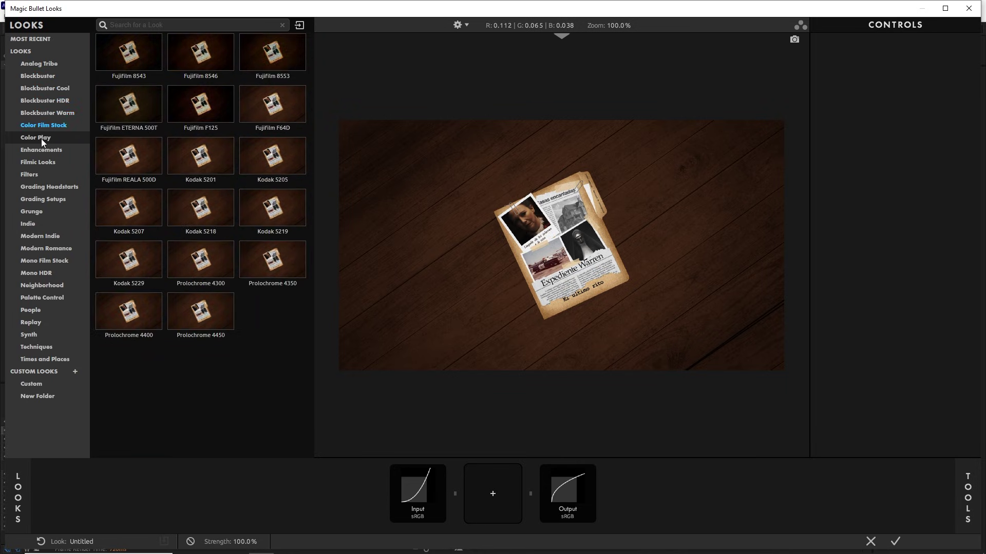
click(40, 137)
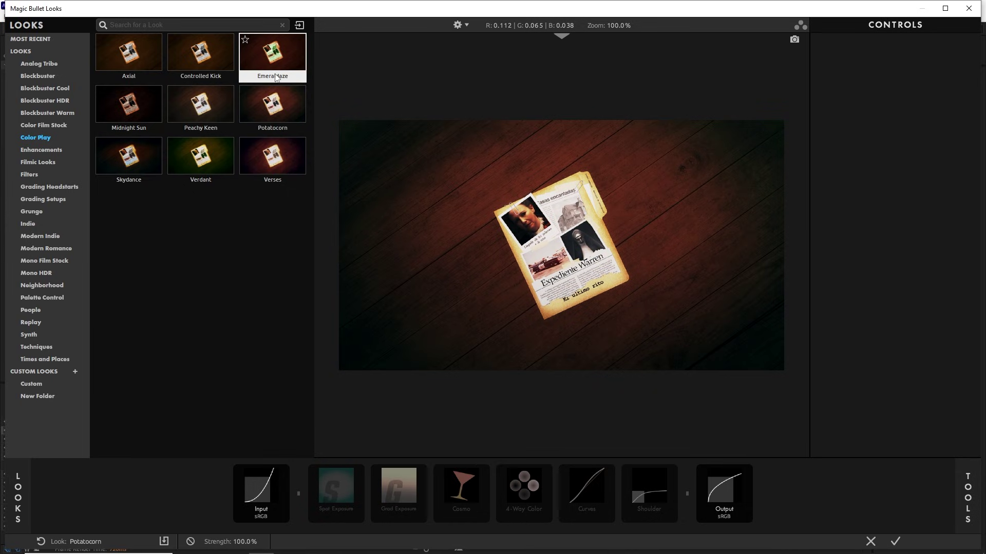
click(279, 74)
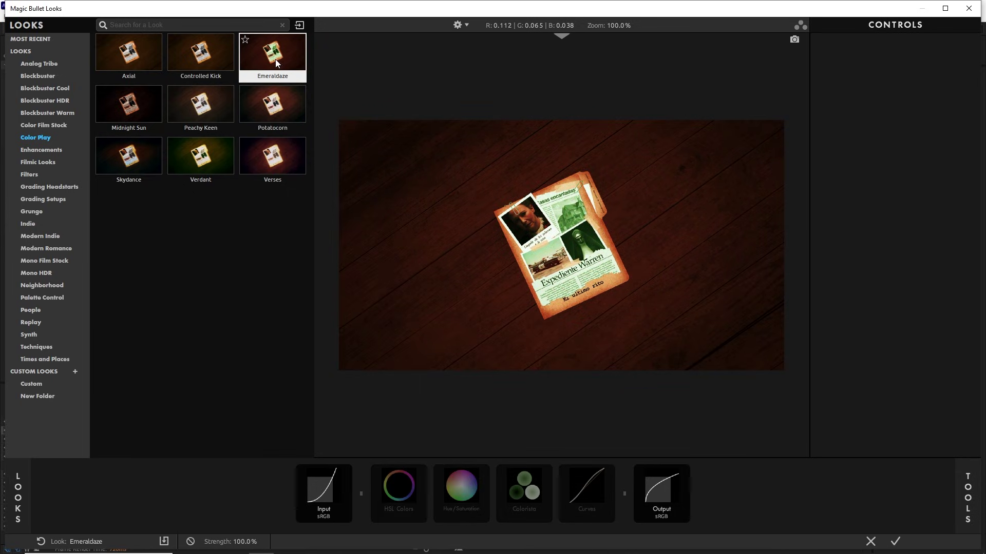
click(275, 100)
click(276, 164)
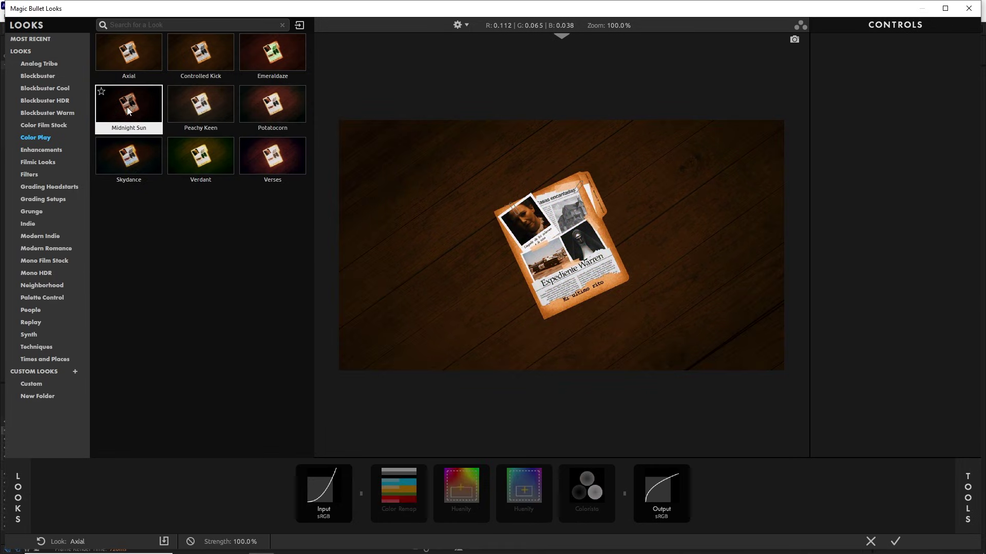
click(150, 100)
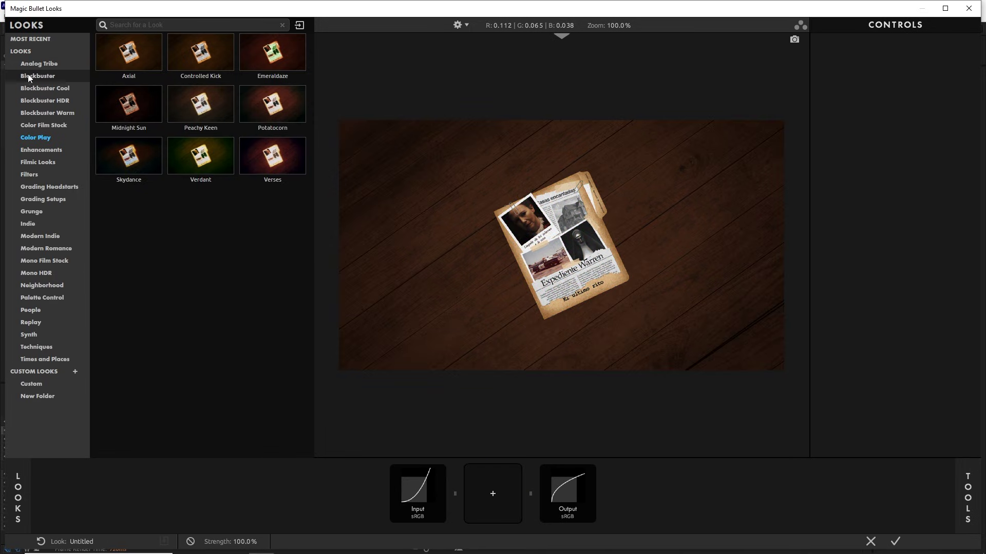
Step: Choose the Classic Tension preset from the Blockbuster looks
click(36, 75)
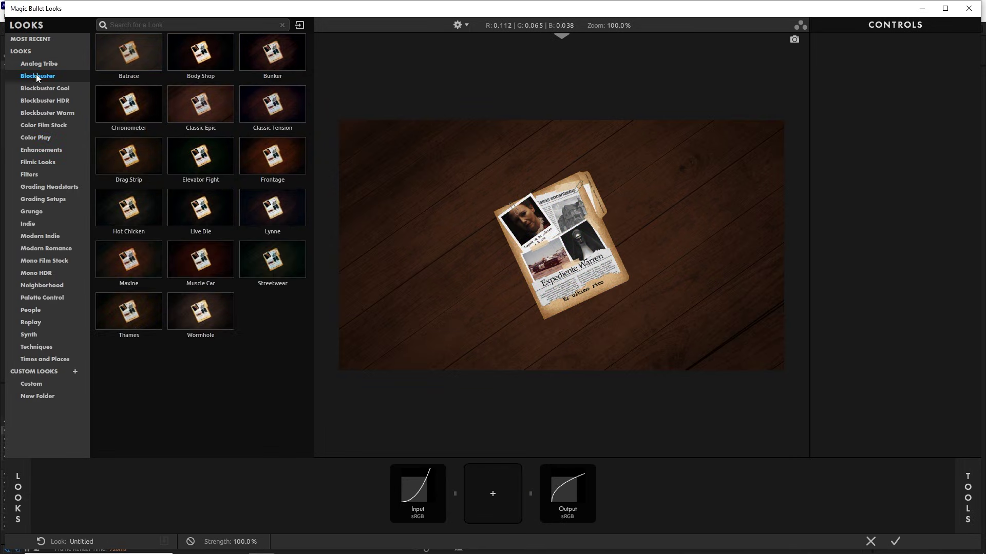
click(271, 110)
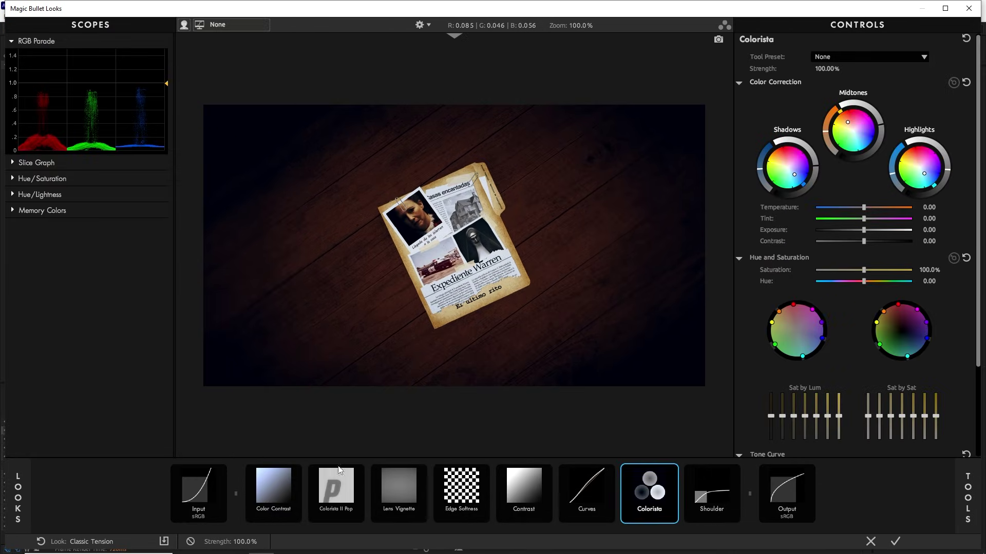
Step: Add an Optical Diffusion tool to the look and set its Density to 11.5%
mouse_move(962, 479)
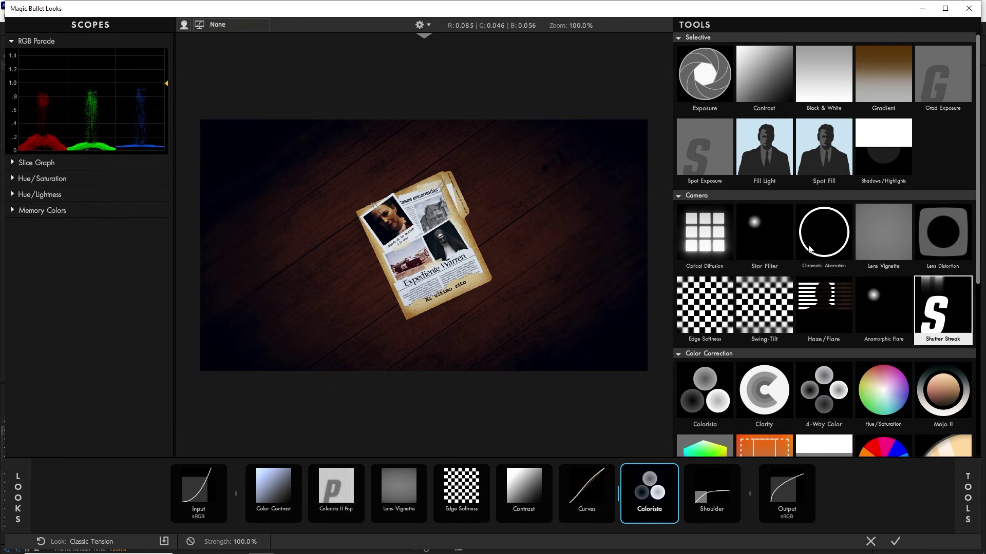
double_click(709, 245)
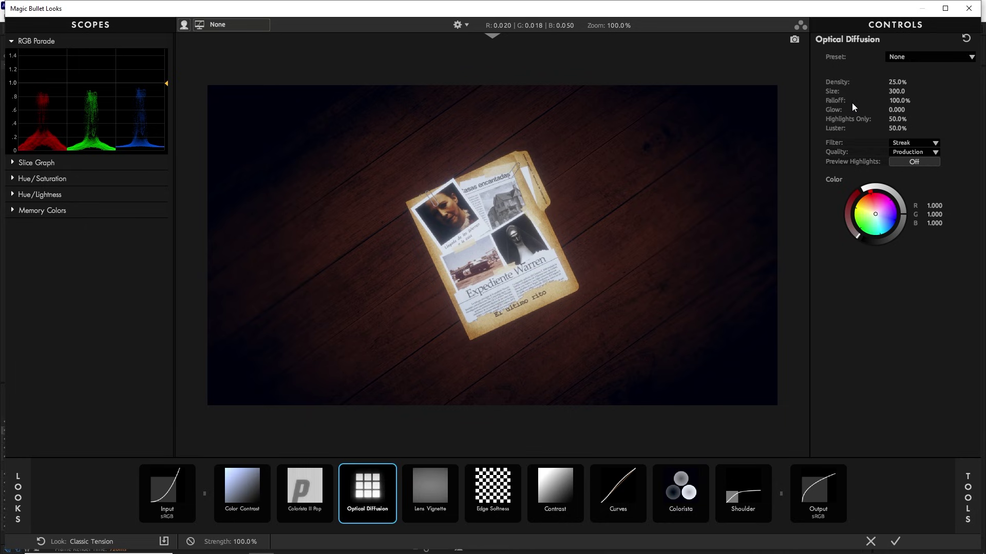
drag(896, 81, 889, 82)
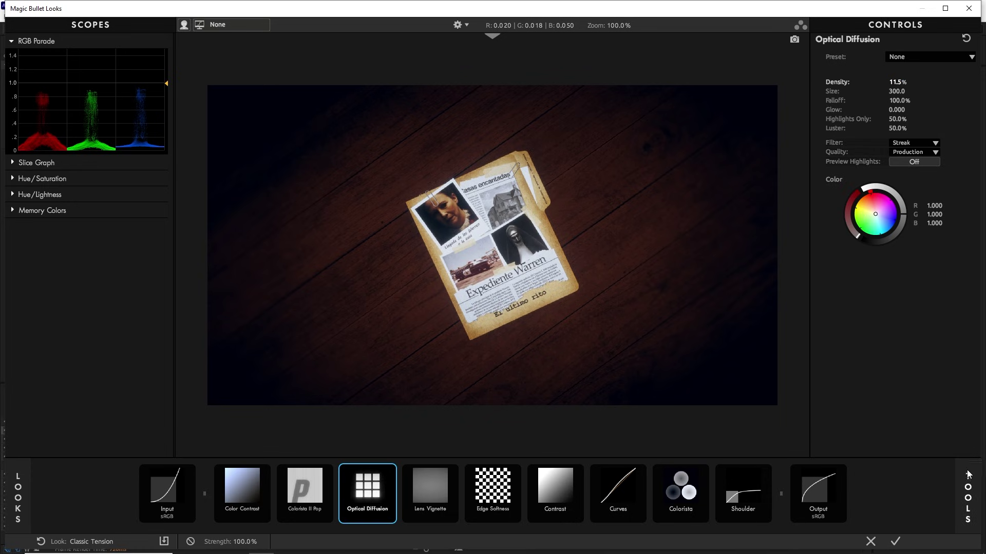
Step: Add a Chromatic Aberration tool to the look and set its Red/Cyan value to +0.800
click(968, 498)
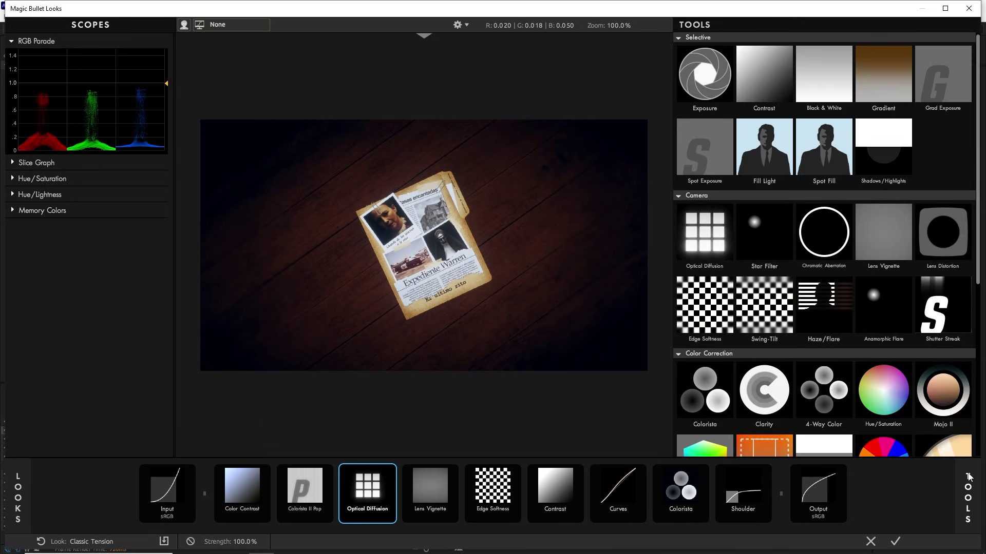
double_click(823, 248)
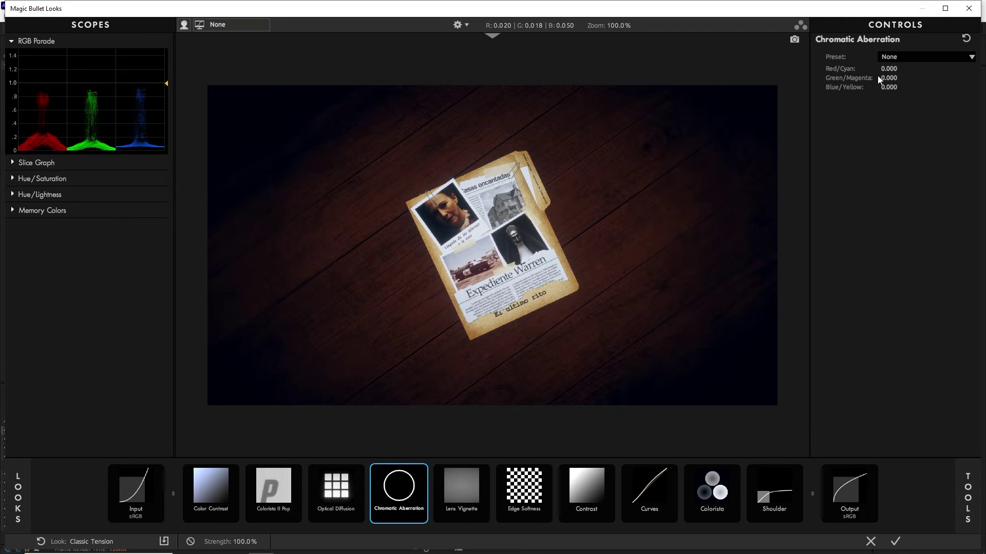
drag(889, 69, 929, 69)
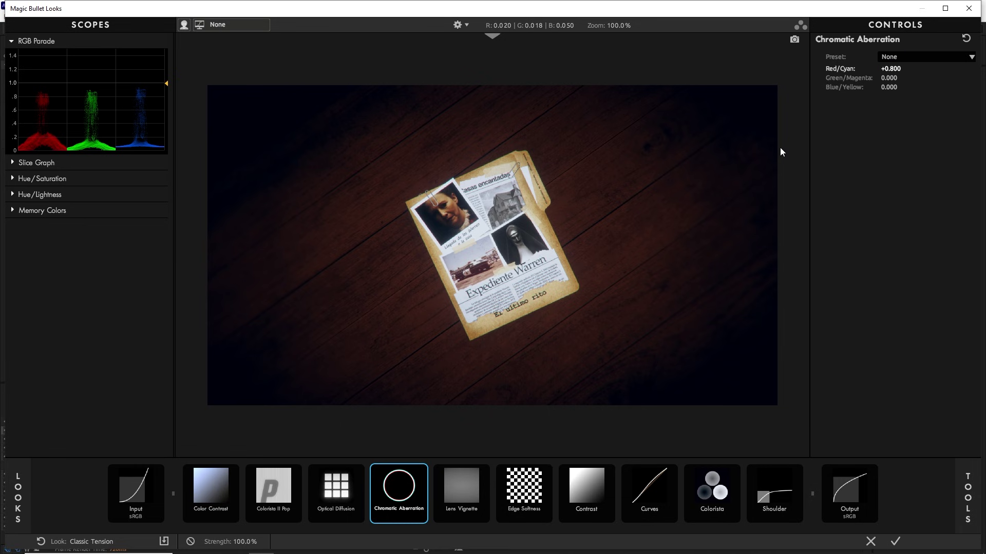
Step: Compare the folder's photos and text up close with Chromatic Aberration disabled and enabled
scroll(561, 216, up, 3)
scroll(561, 215, up, 4)
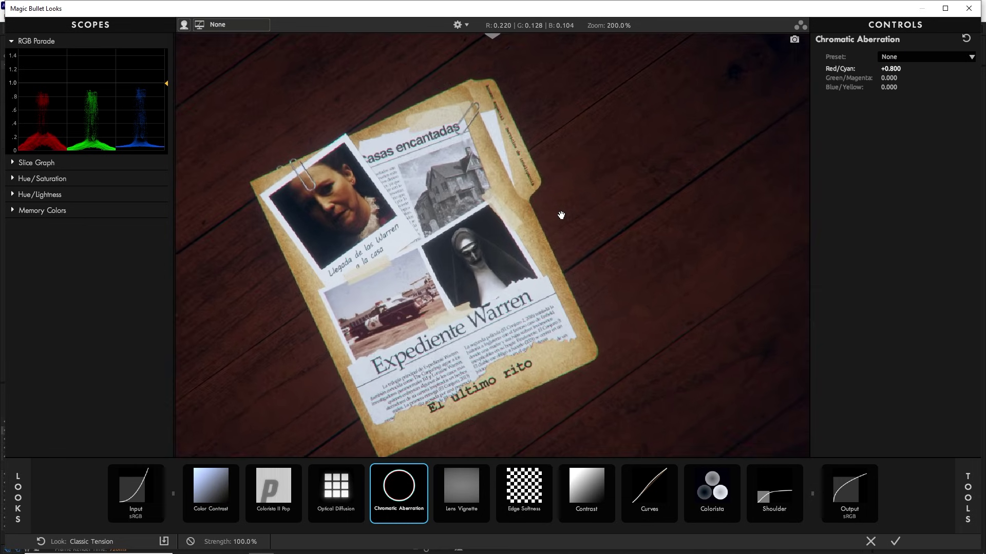
scroll(561, 215, up, 1)
drag(413, 222, 585, 205)
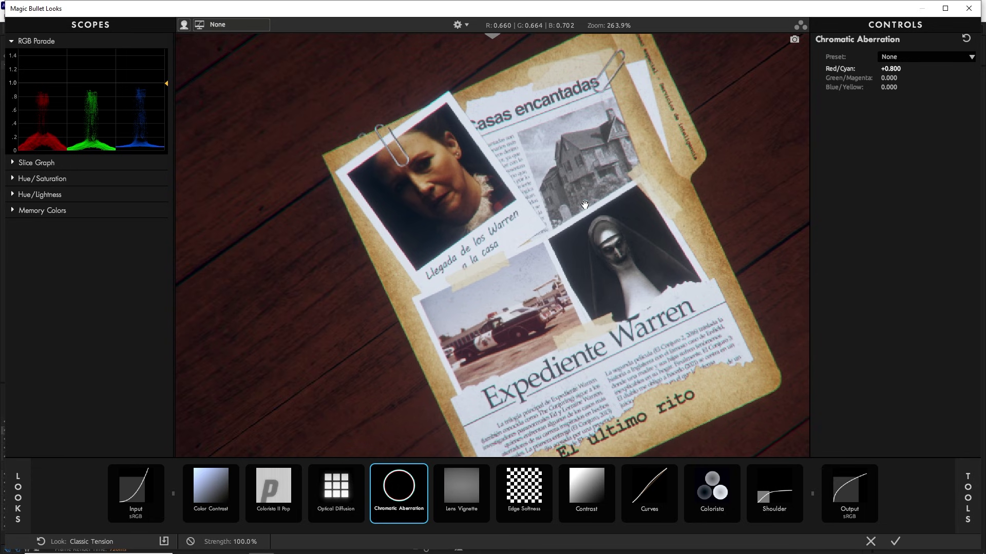
click(422, 471)
click(422, 471)
click(422, 471)
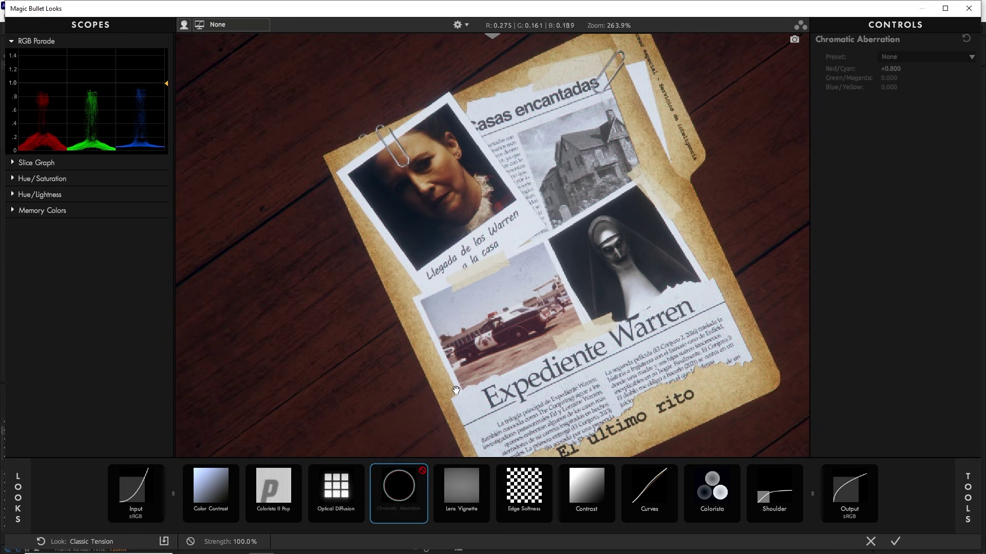
click(423, 471)
scroll(489, 316, down, 6)
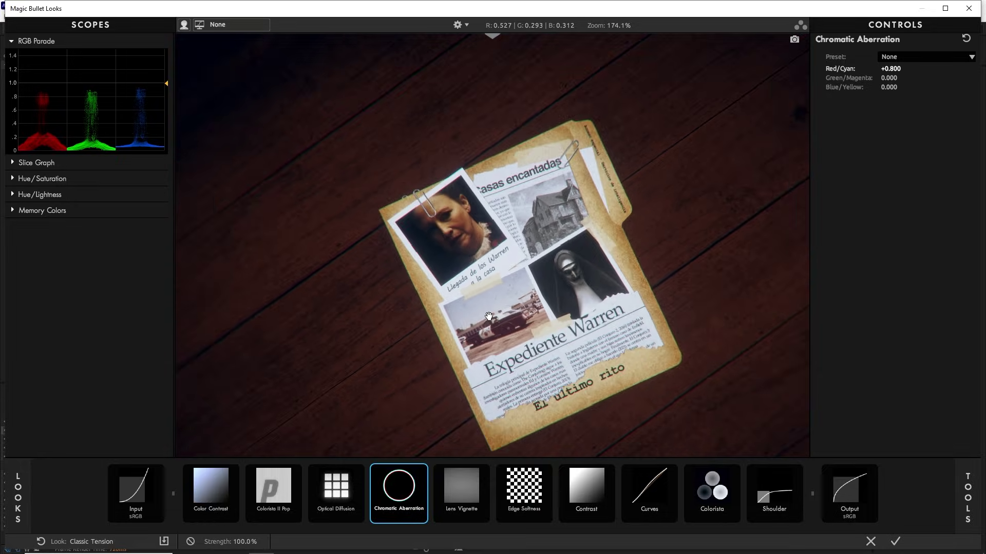
scroll(489, 316, down, 3)
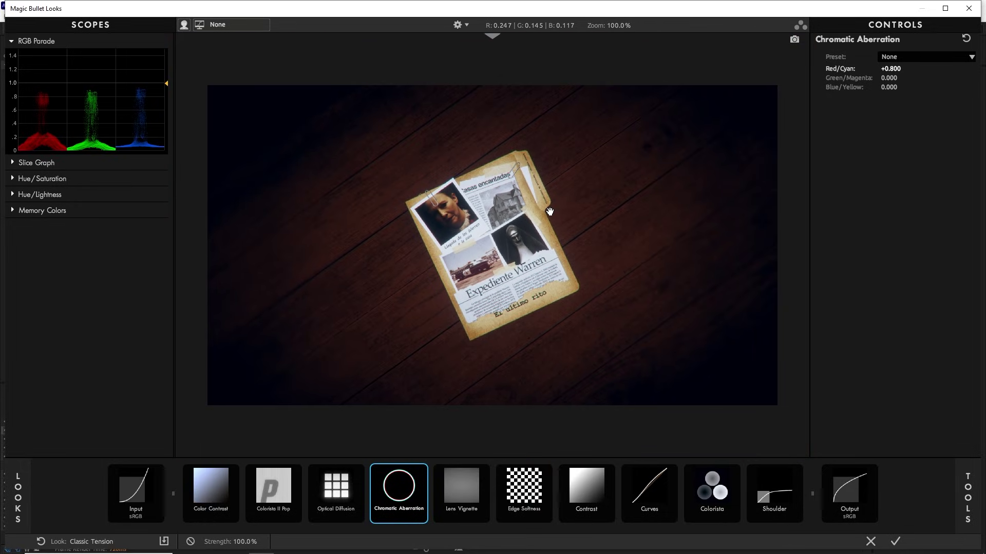
Step: Accept the customised Classic Tension look and return to the camera sequence composition
click(895, 541)
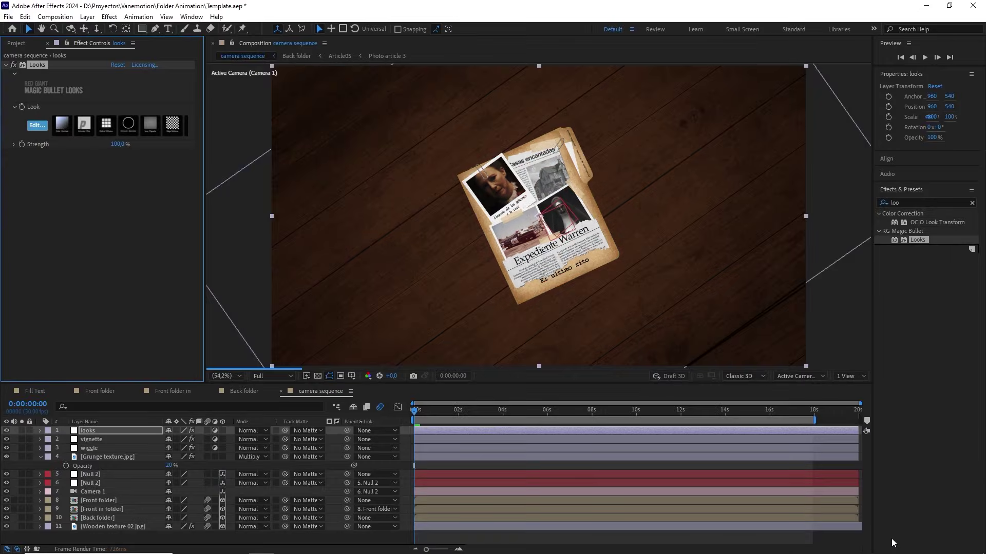
scroll(753, 344, down, 1)
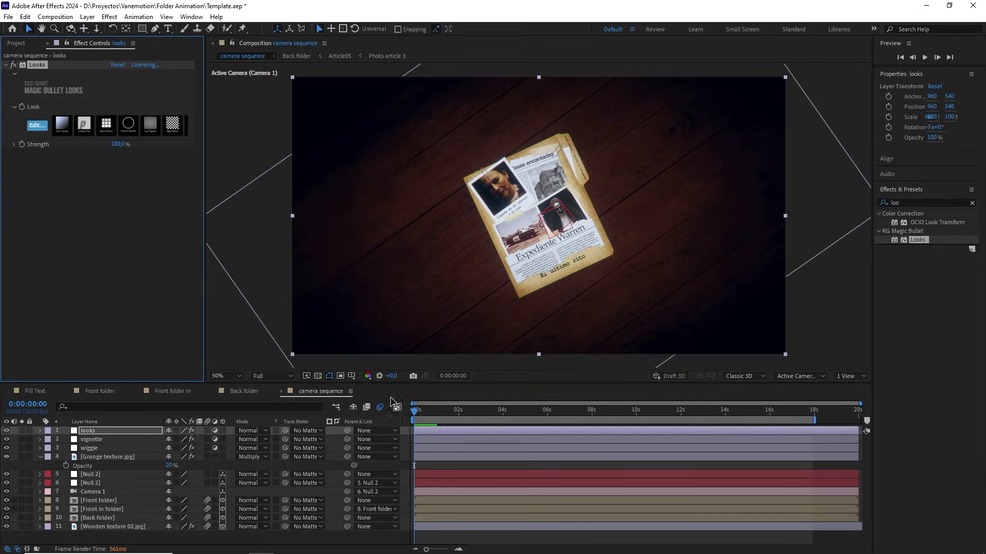
Step: Add an adjustment layer above the looks layer in the camera sequence and name it curvas
right_click(274, 538)
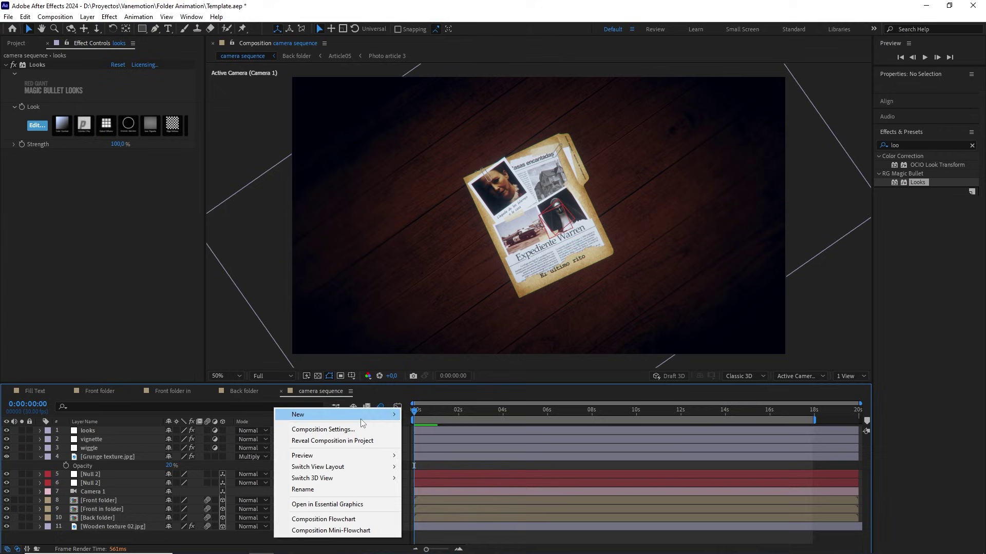
mouse_move(333, 414)
click(446, 497)
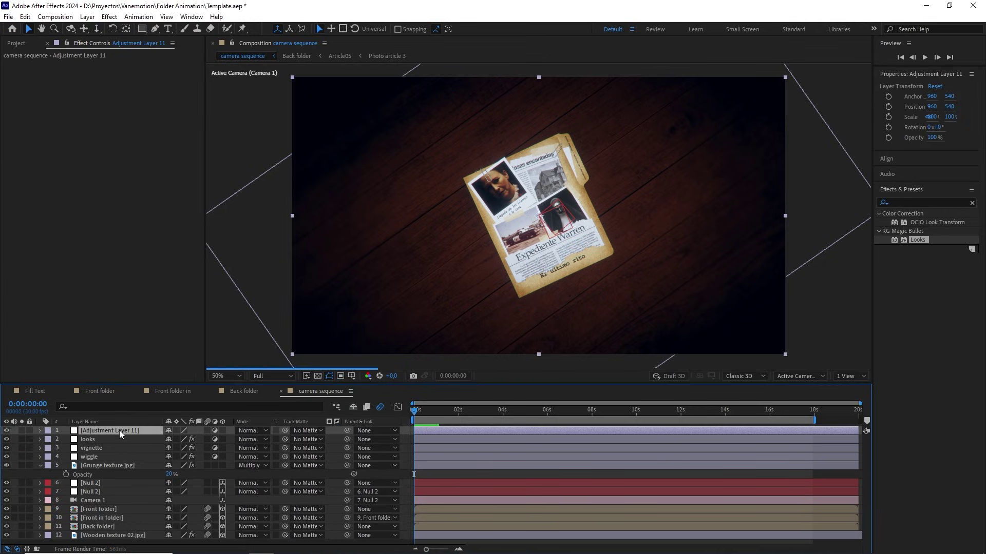
key(Return)
text(curvas)
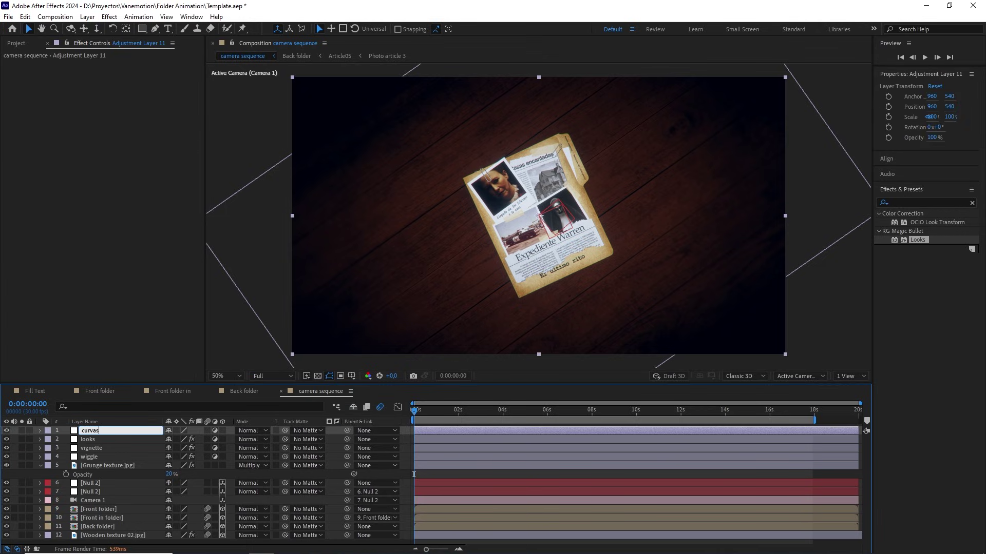
Step: Find the Curves colour correction effect and apply it to the curvas layer
click(972, 203)
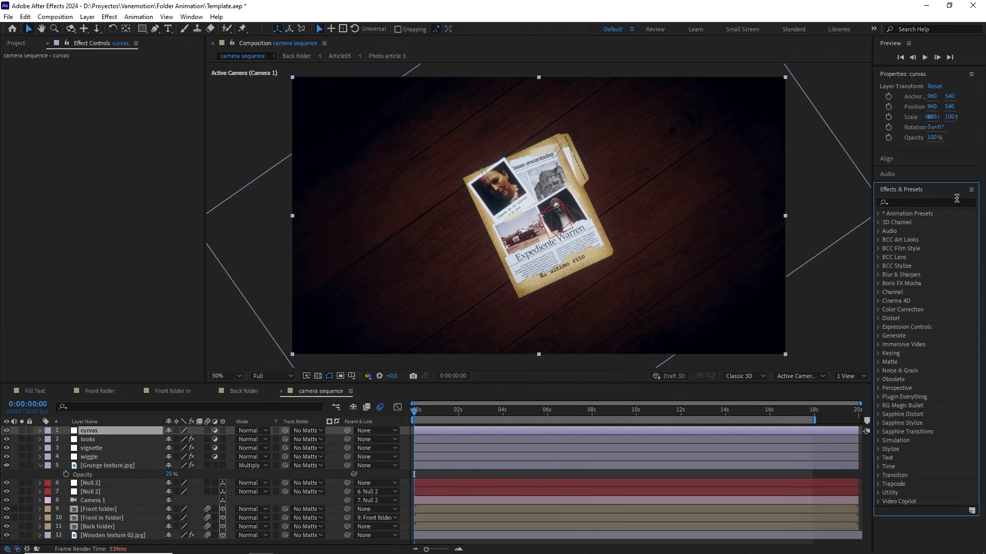
click(949, 199)
text(curv)
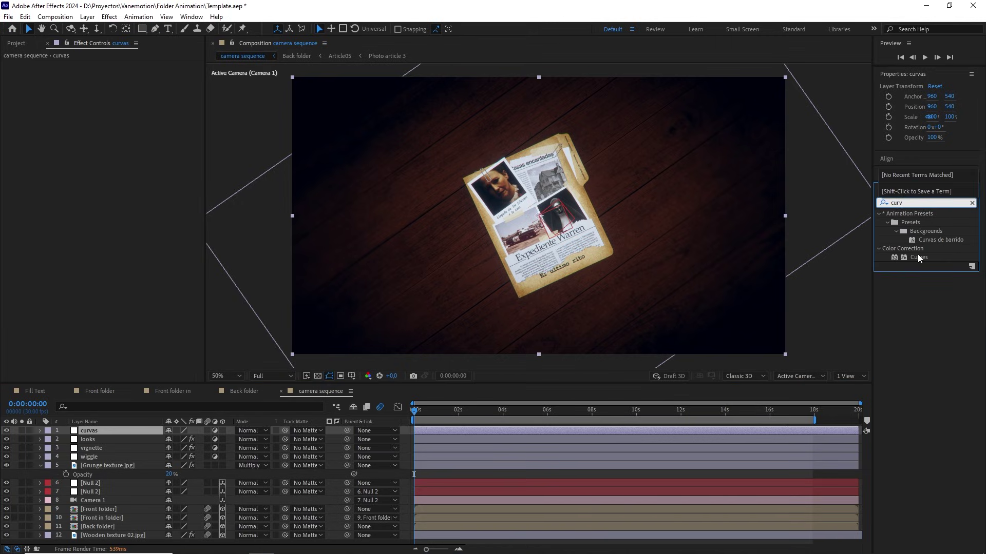
drag(919, 258, 102, 431)
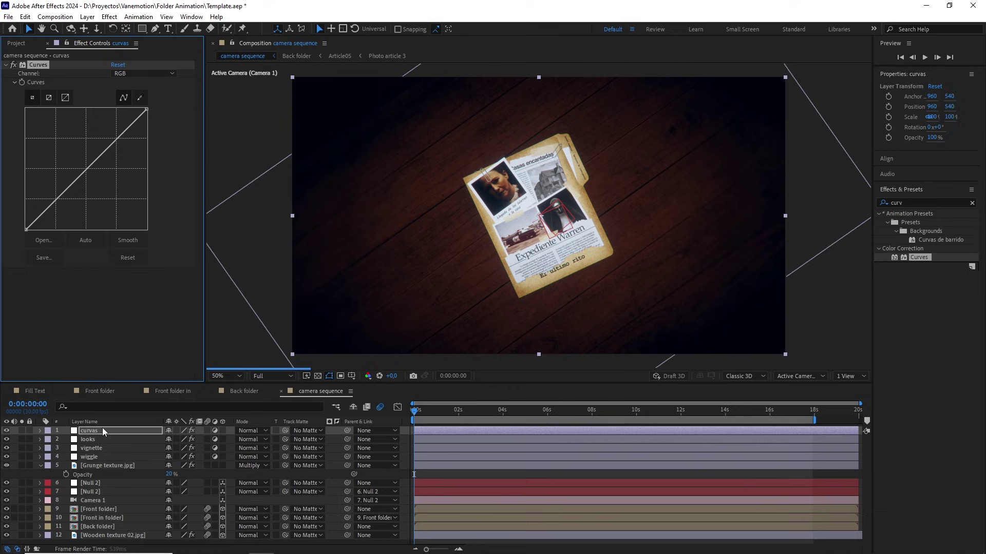
Step: Raise the midpoint of the RGB curve slightly and adjust the shadow end of the Blue channel curve
click(142, 76)
click(148, 83)
mouse_move(85, 170)
mouse_down()
mouse_move(72, 162)
mouse_move(85, 168)
mouse_up()
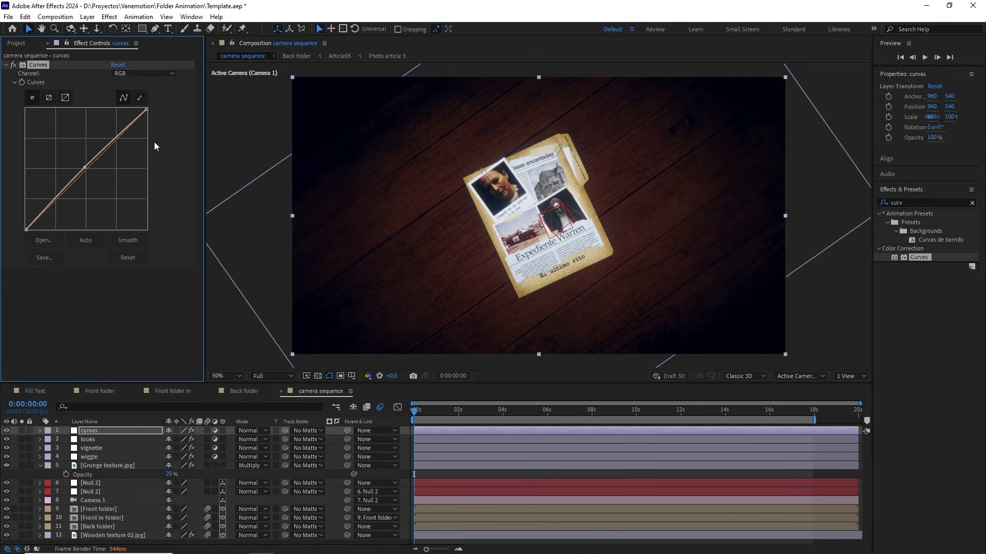
click(149, 73)
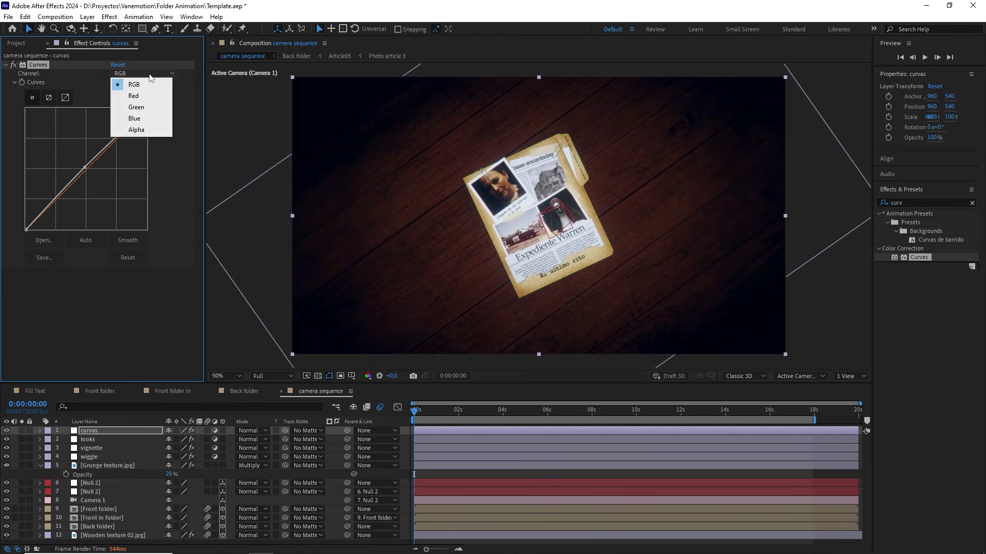
click(135, 119)
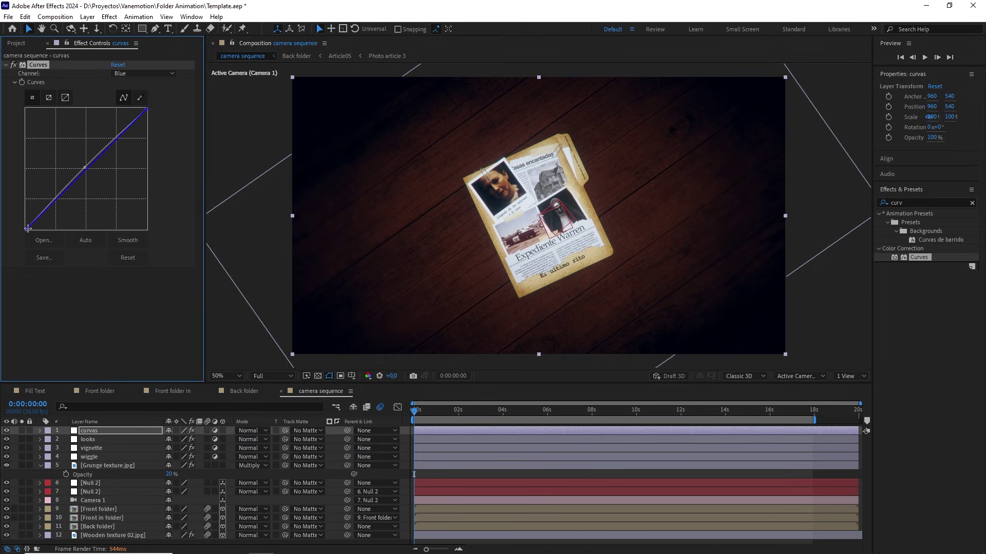
drag(28, 231, 6, 237)
Step: Place Particles.mp4 from the project's Video Files folder above all other layers and set its blending mode to Add
click(17, 44)
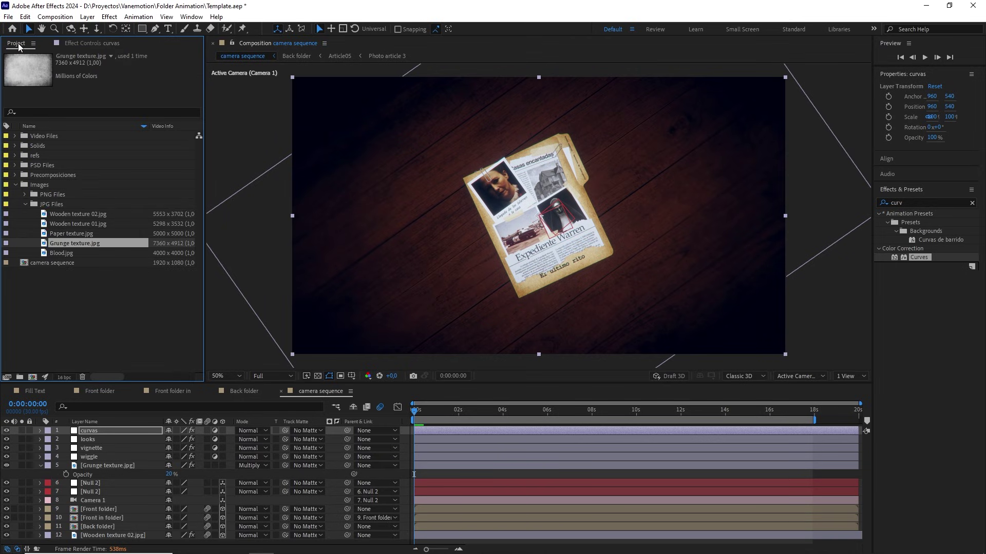
click(15, 136)
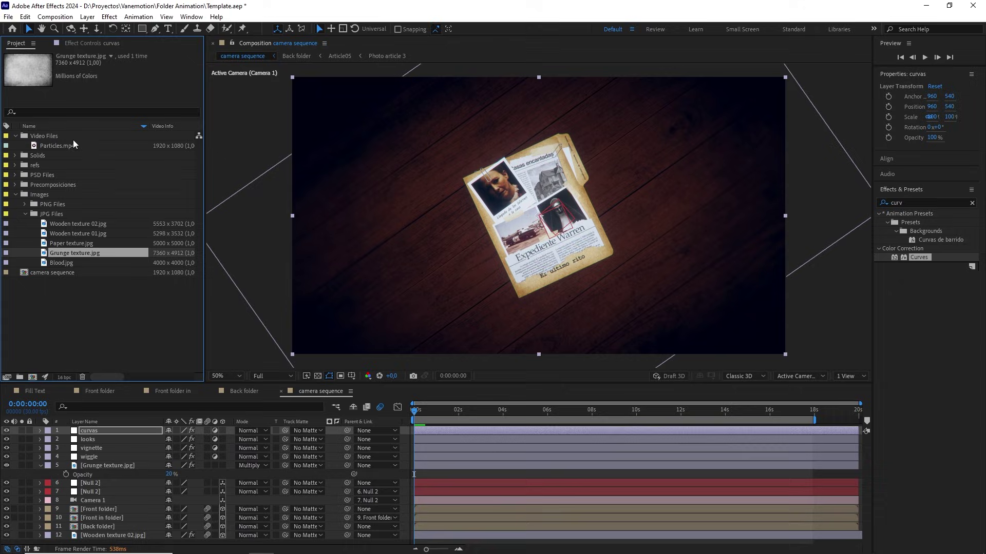
drag(62, 147, 99, 431)
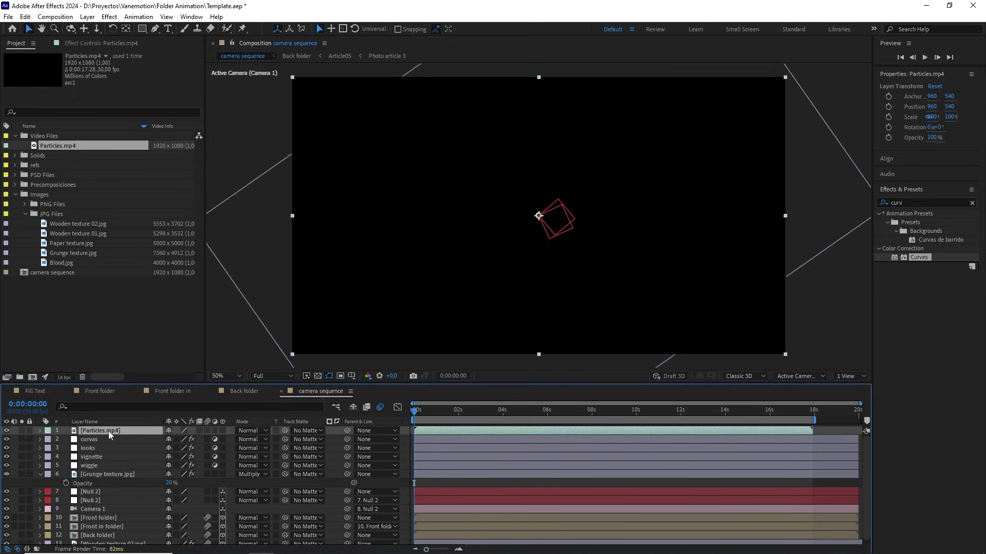
click(257, 429)
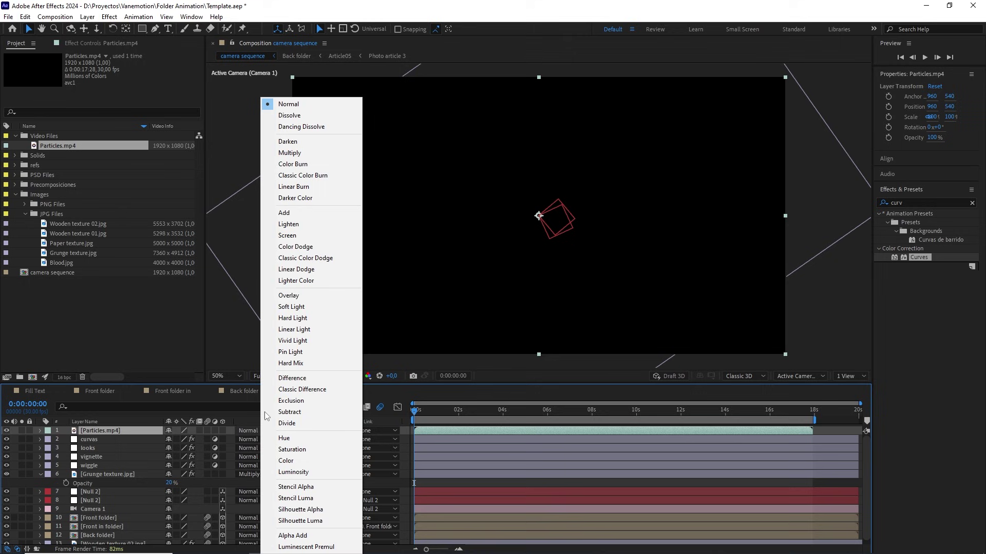
click(302, 213)
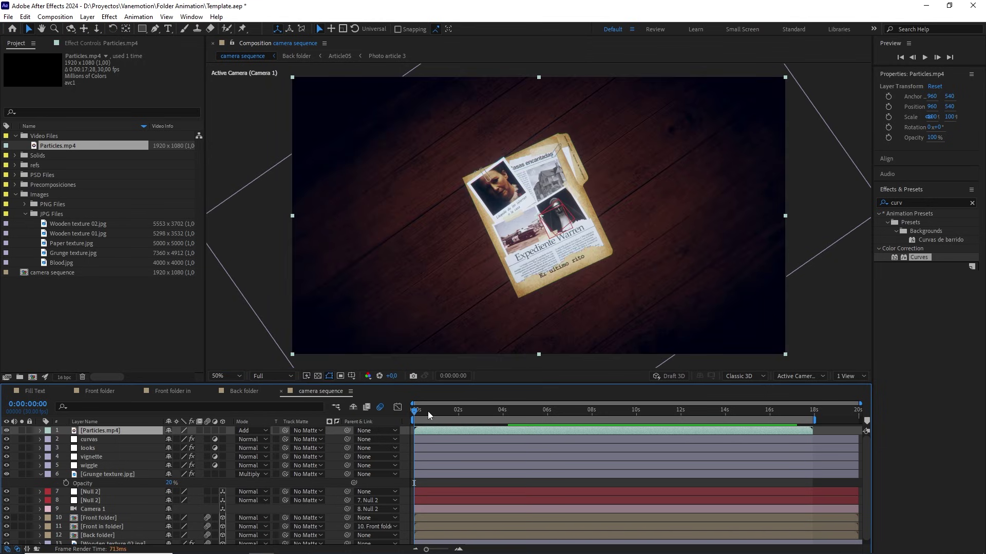
Step: Examine the particles over the folder at about 0:00:02:07, then fit the composition in the viewer
click(463, 411)
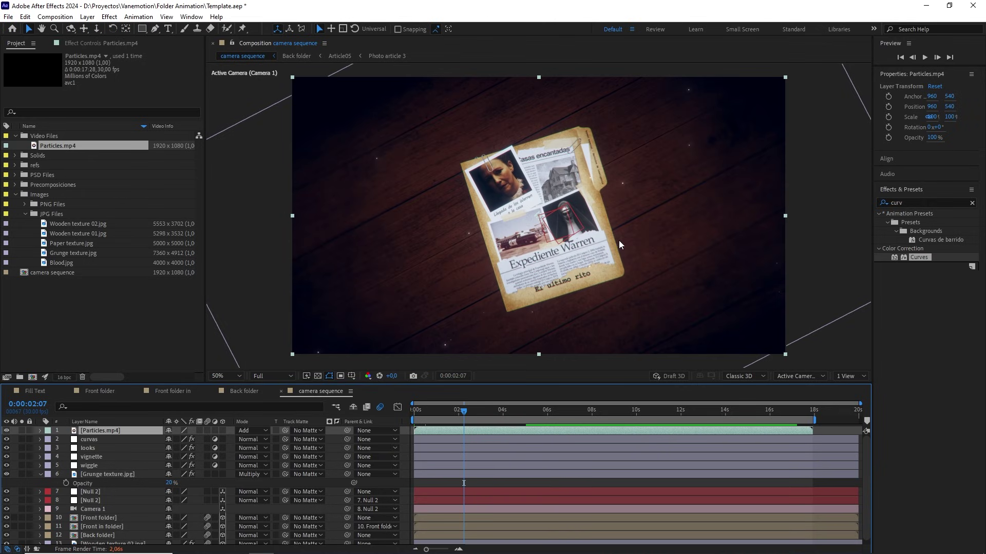
scroll(619, 241, up, 2)
scroll(620, 241, down, 1)
key(space)
mouse_move(690, 178)
mouse_down()
mouse_move(637, 226)
mouse_move(704, 183)
mouse_up()
scroll(616, 184, down, 1)
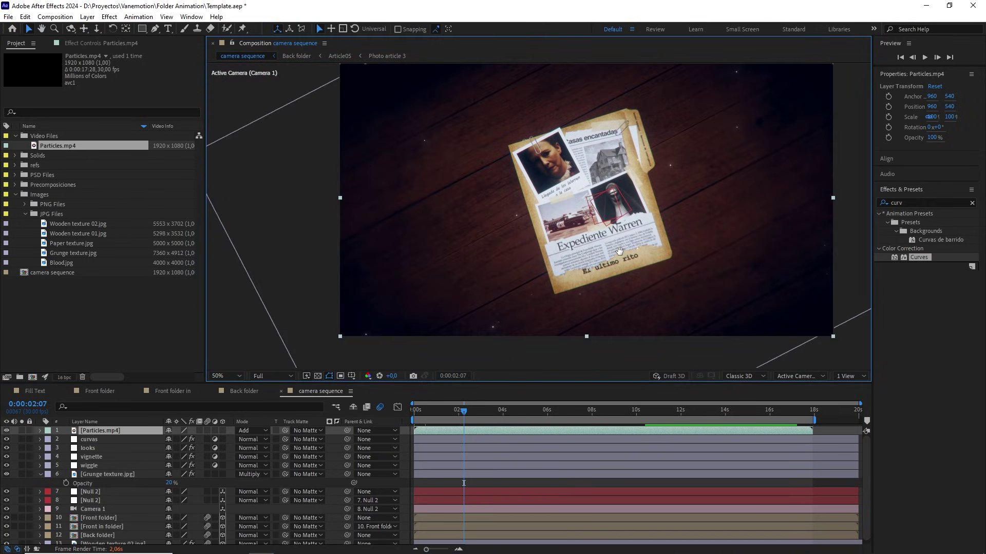
drag(619, 251, 605, 240)
click(226, 376)
click(232, 194)
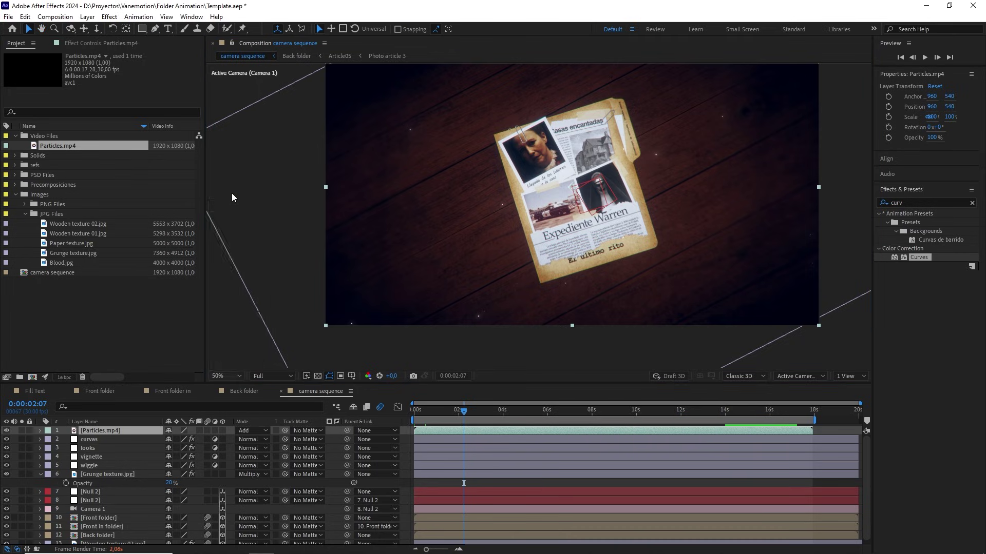
Step: Collapse the Grunge texture layer's properties and apply the Exposure effect to the Front folder layer
click(384, 481)
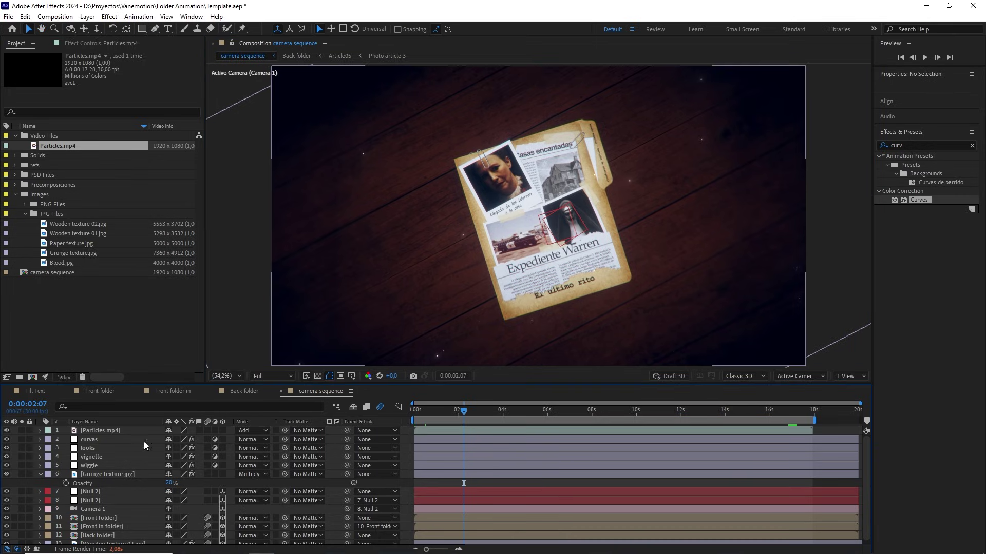
click(40, 474)
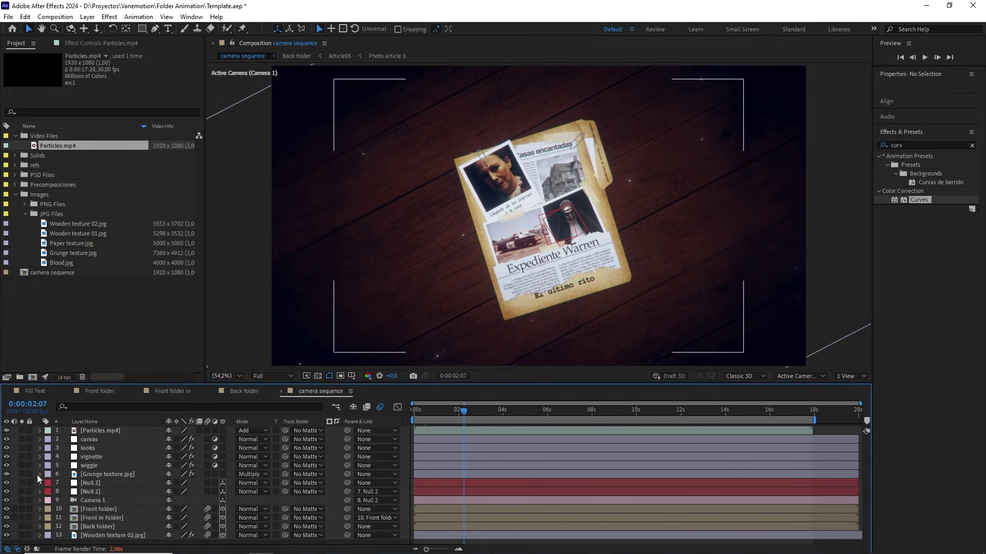
click(112, 508)
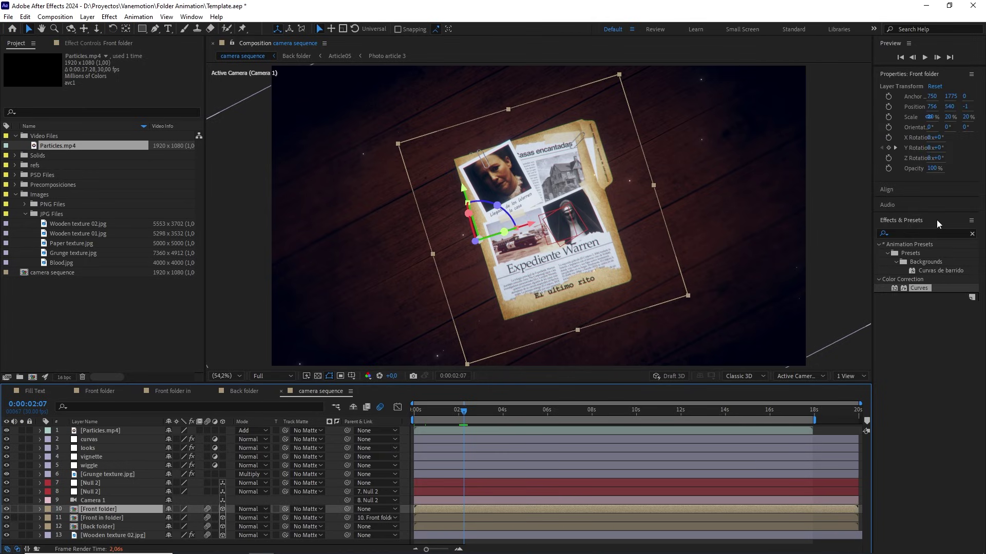
click(972, 235)
click(957, 232)
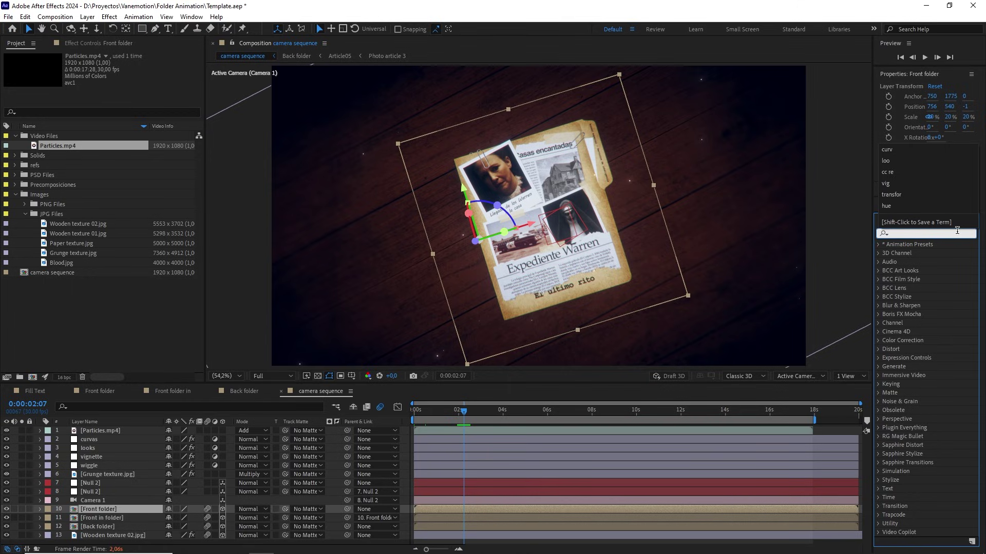
text(expos)
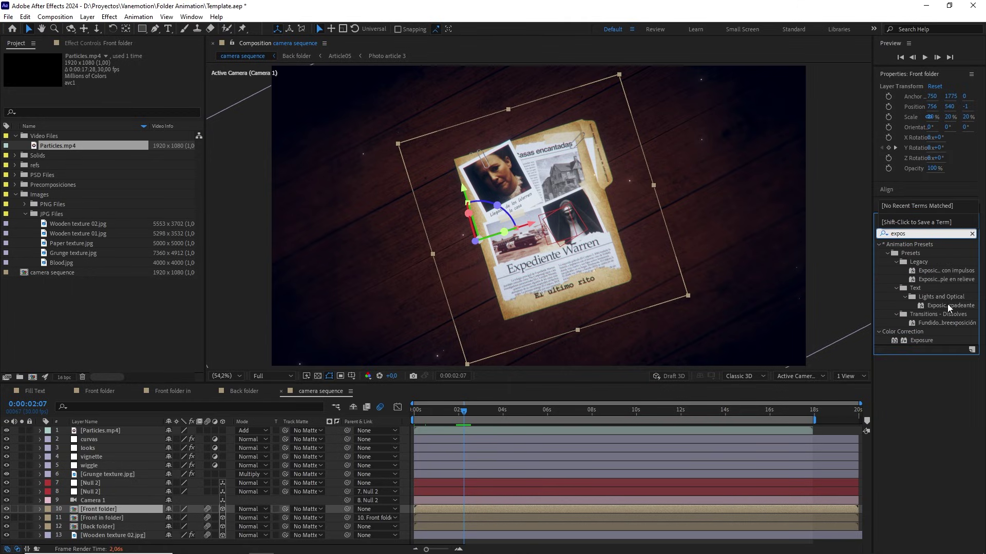
drag(922, 340, 107, 512)
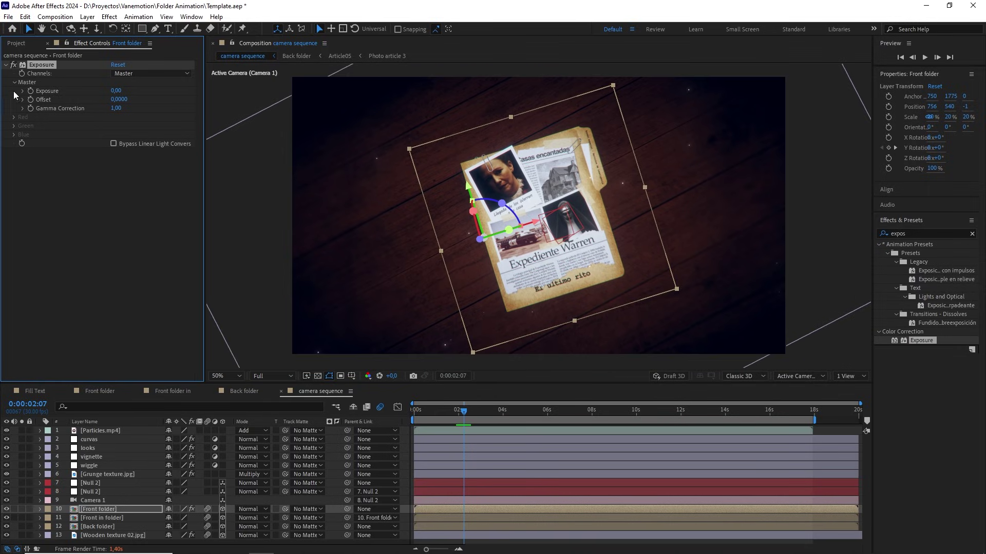
Step: Add the expression wiggle(5,0.2) to the Exposure value of the Front folder layer's effect and collapse the layer
alt+click(31, 91)
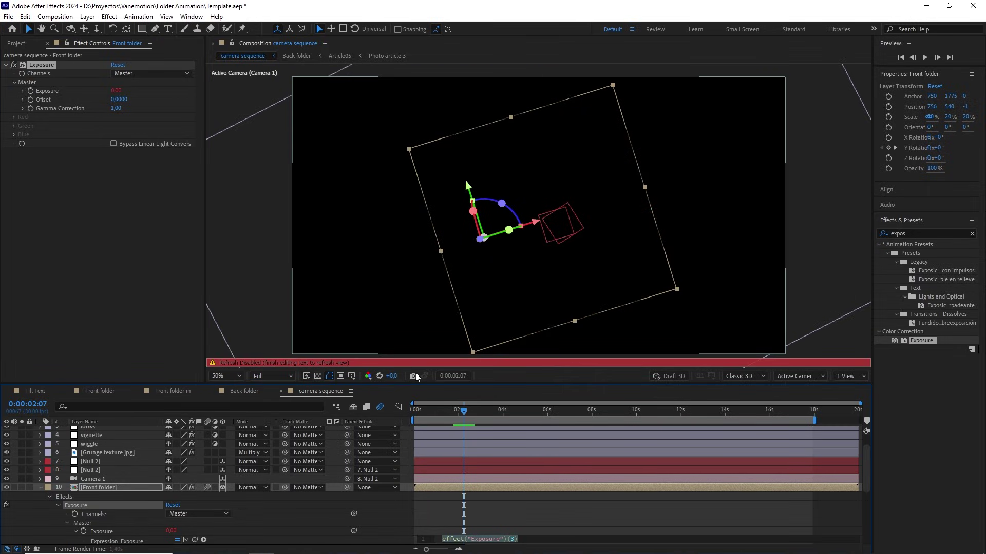
scroll(487, 513, down, 1)
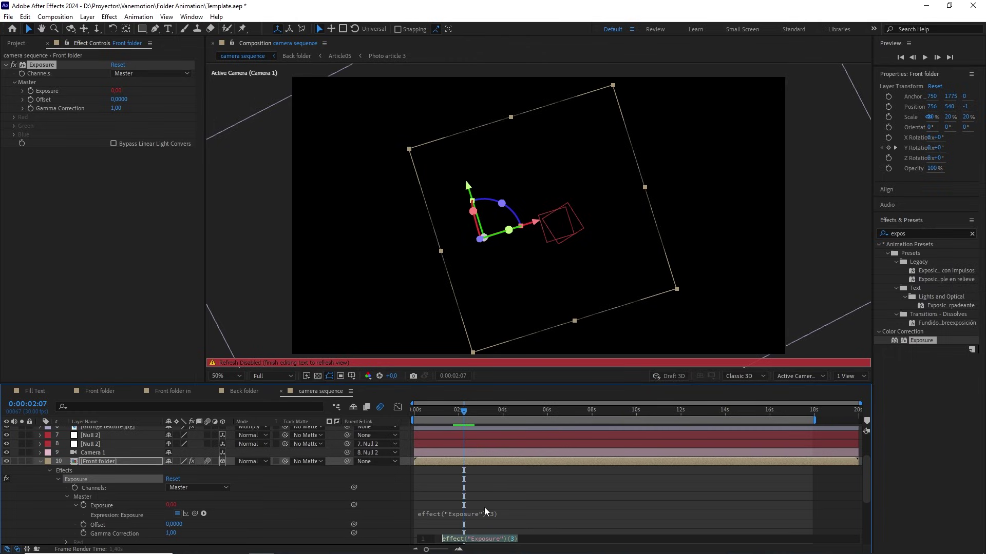
text(wiggle())
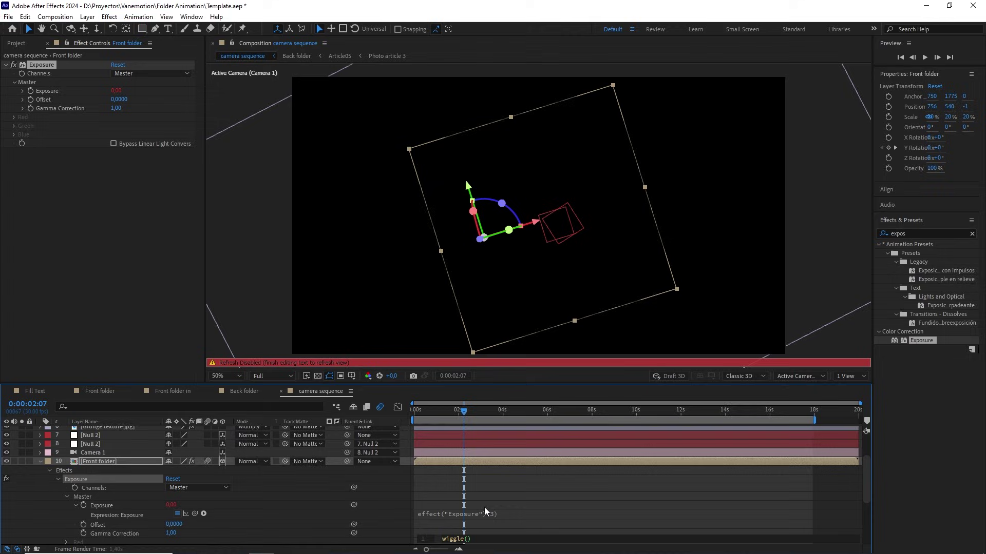
text(5,0.2)
click(527, 472)
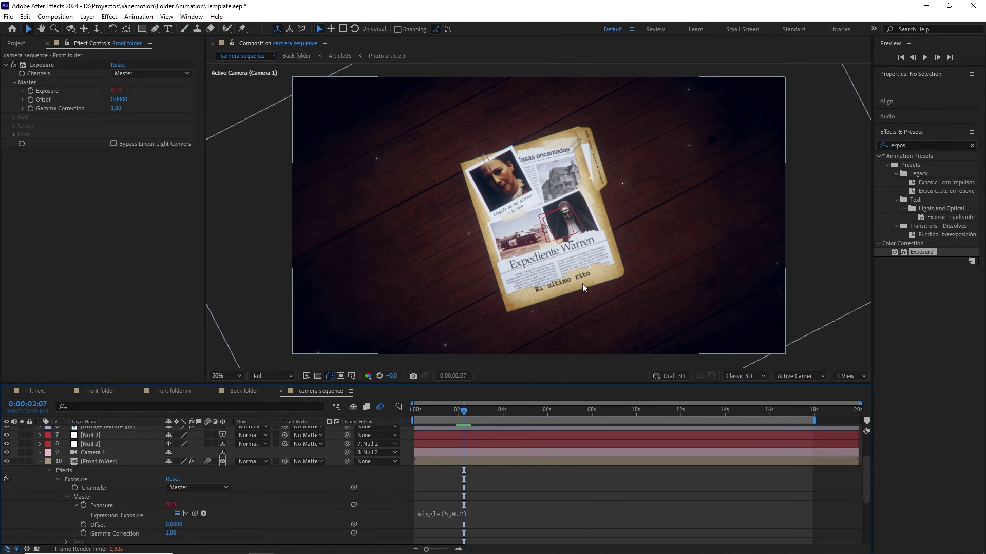
click(95, 461)
click(39, 461)
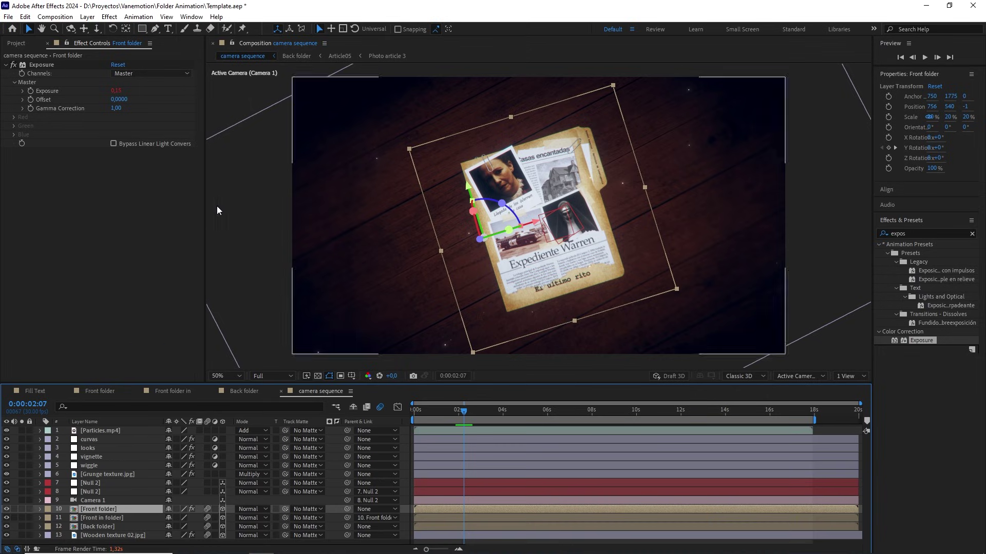
Step: Copy the Front folder's Exposure effect with its expression to the Front in folder and Back folder layers, then collapse both
click(47, 68)
key(ctrl+c)
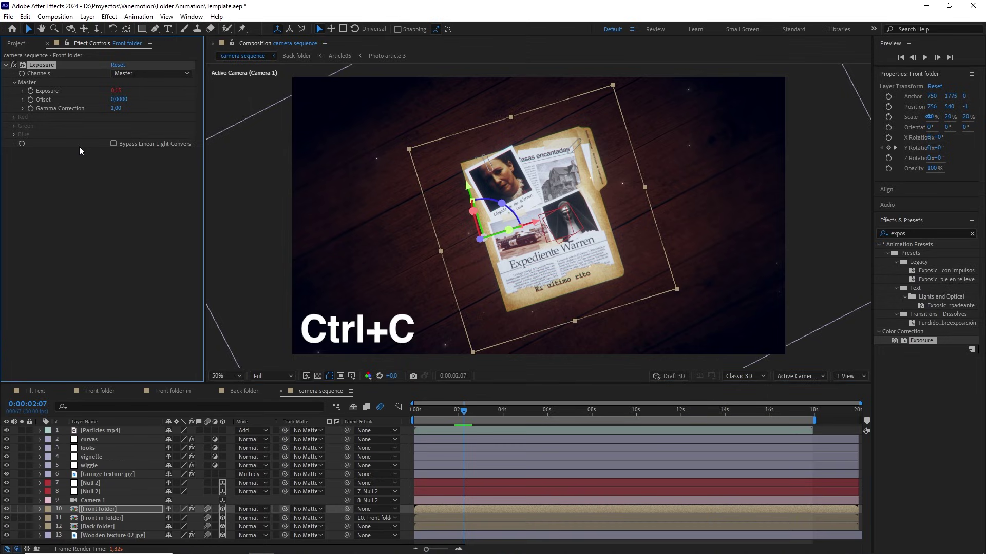
click(118, 518)
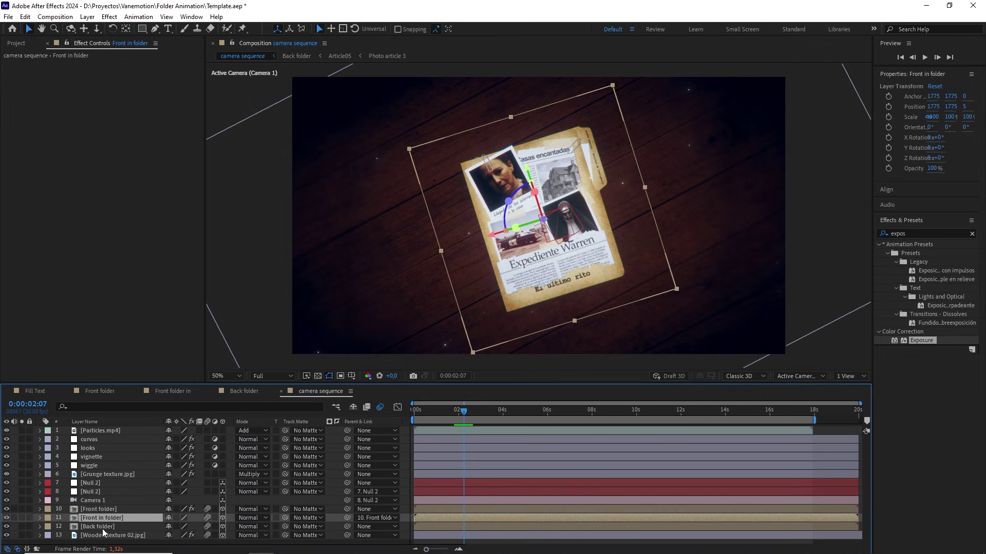
shift+click(103, 527)
key(ctrl+v)
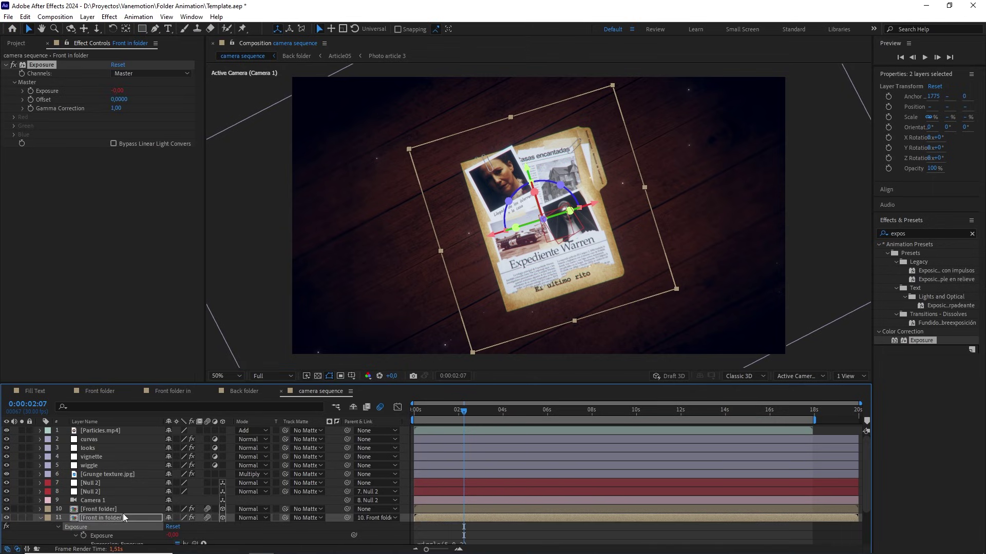
scroll(235, 497, down, 2)
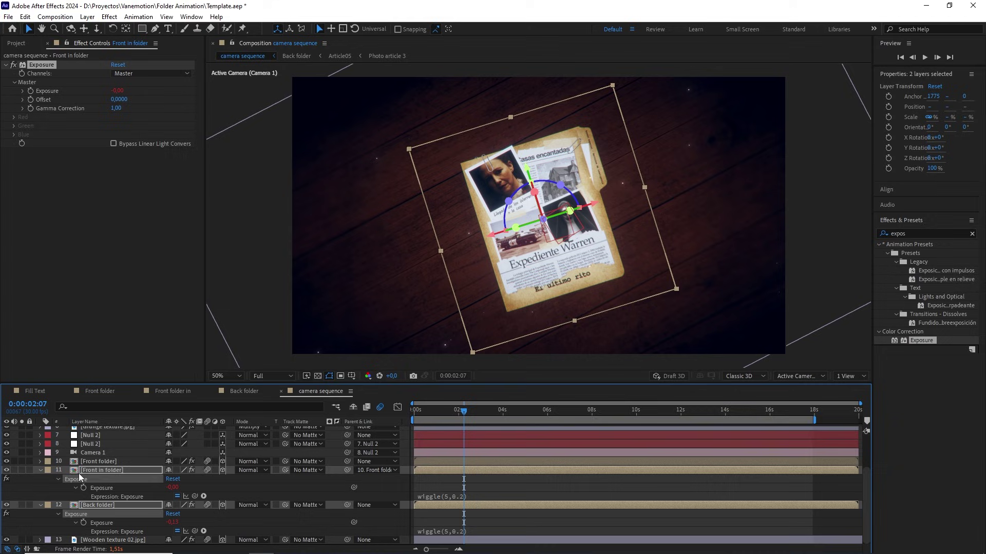
click(40, 470)
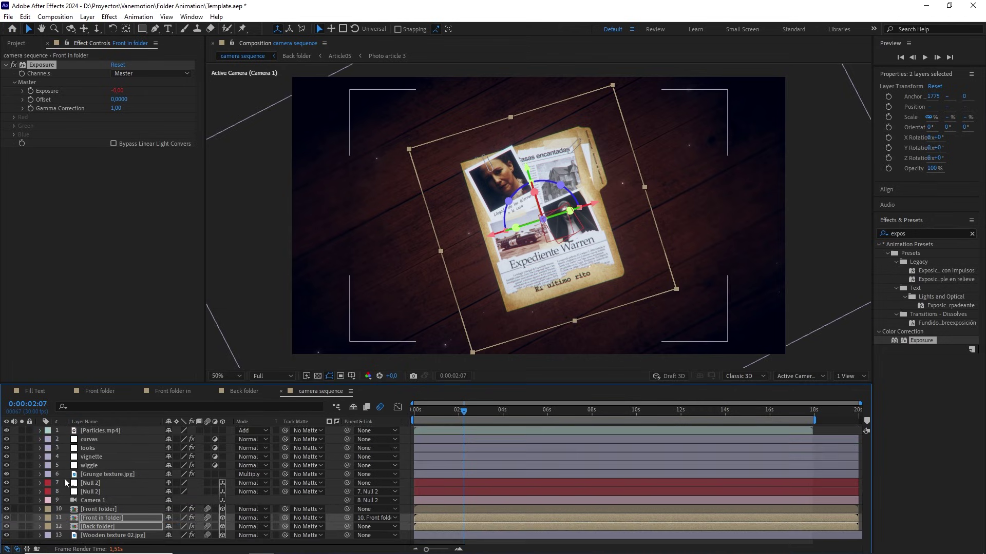
ctrl+click(115, 515)
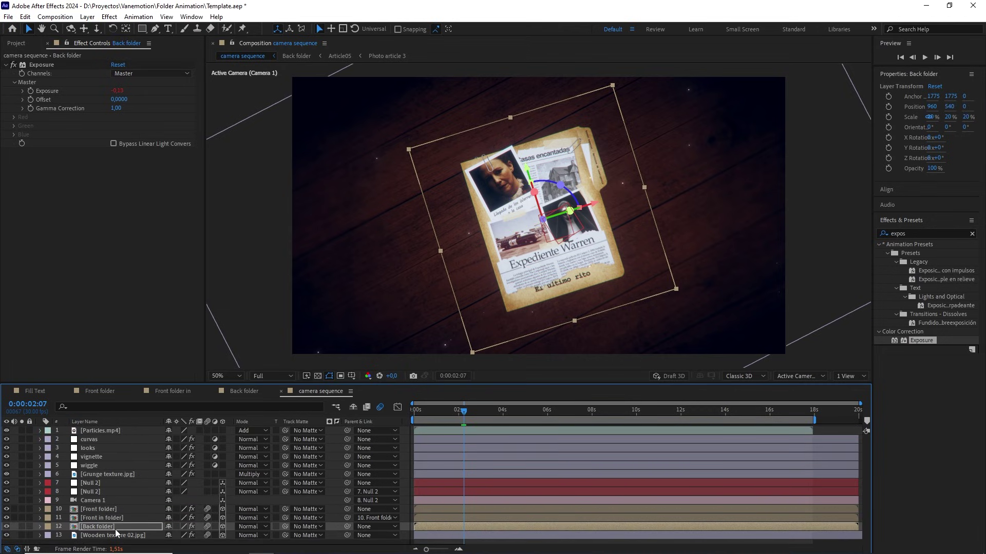
ctrl+click(115, 529)
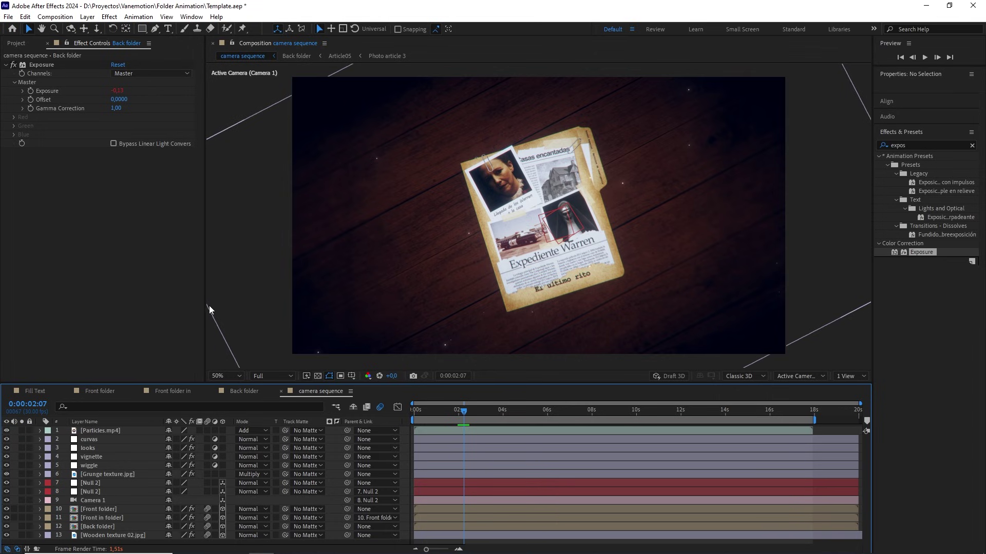
Step: Set the label colours of the Back folder layer to fuchsia, Front in folder to orange and Front folder to yellow
click(47, 526)
click(71, 478)
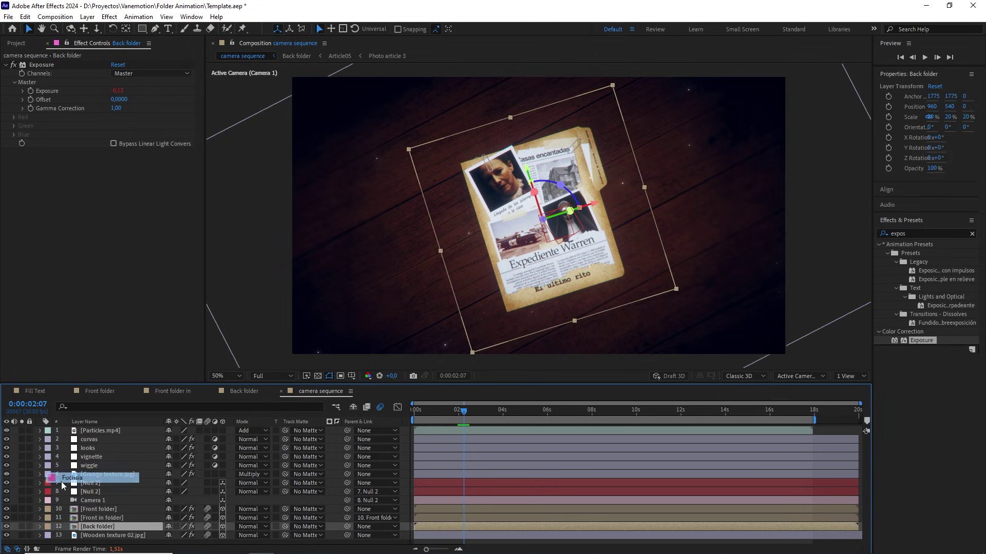
click(47, 518)
click(71, 448)
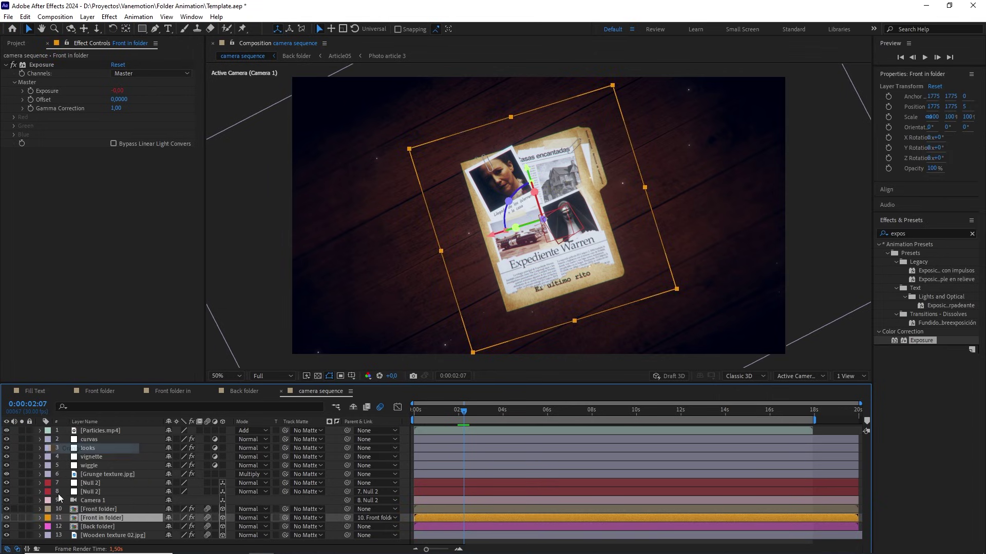
click(47, 509)
click(97, 347)
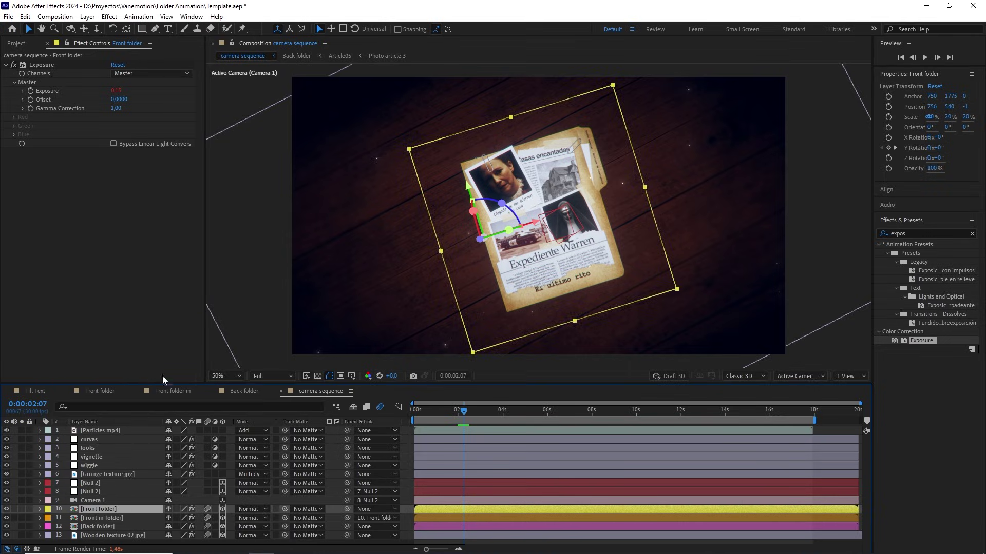
Step: Examine the switches of the three folder layers and the Wooden texture 02.jpg layer in the enlarged timeline, then deselect them
drag(235, 384, 216, 285)
click(161, 478)
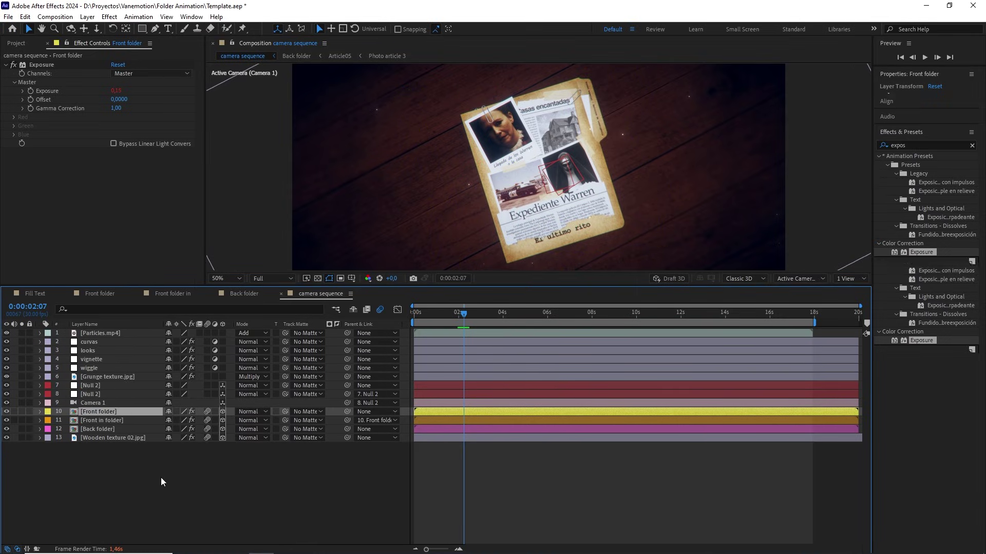
drag(220, 484, 83, 416)
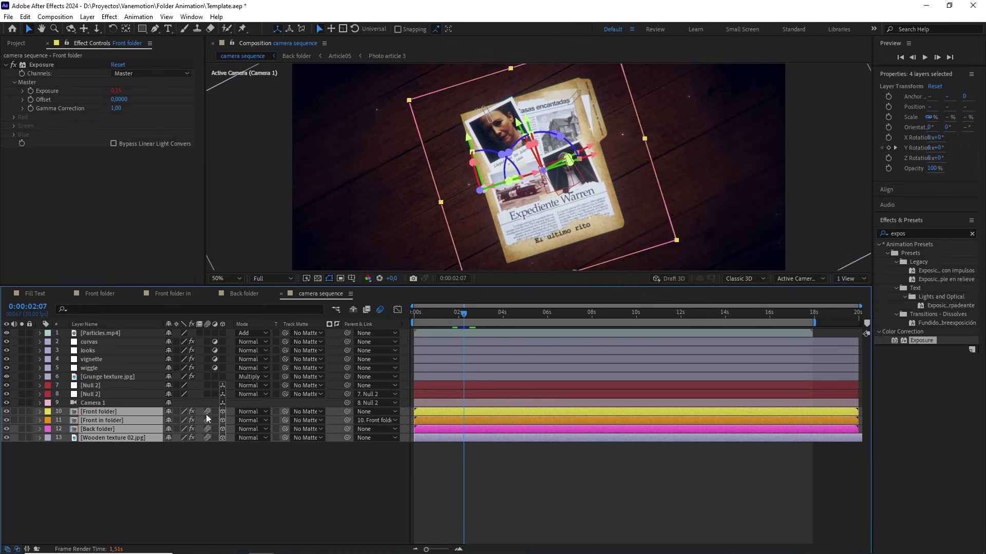
drag(418, 287, 418, 369)
click(367, 536)
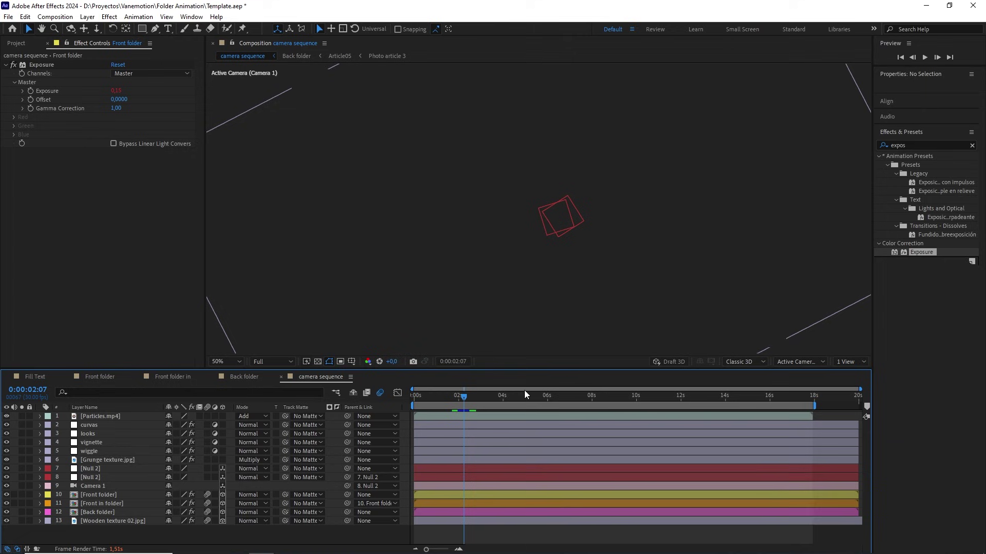
Step: End the work area at about 14 seconds, clear the effects search and preview the composition from 0:00:00:00
drag(523, 397, 362, 409)
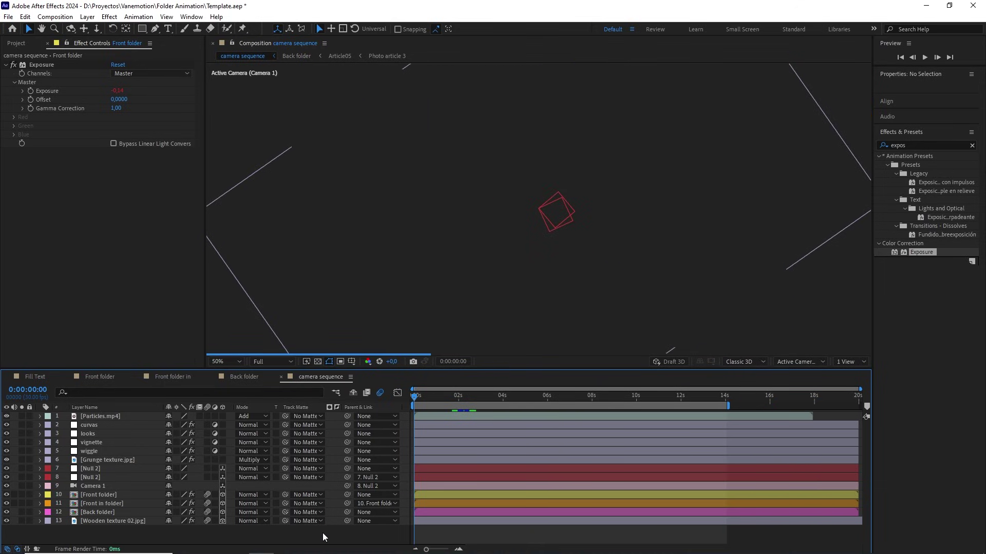
click(972, 145)
click(296, 542)
key(space)
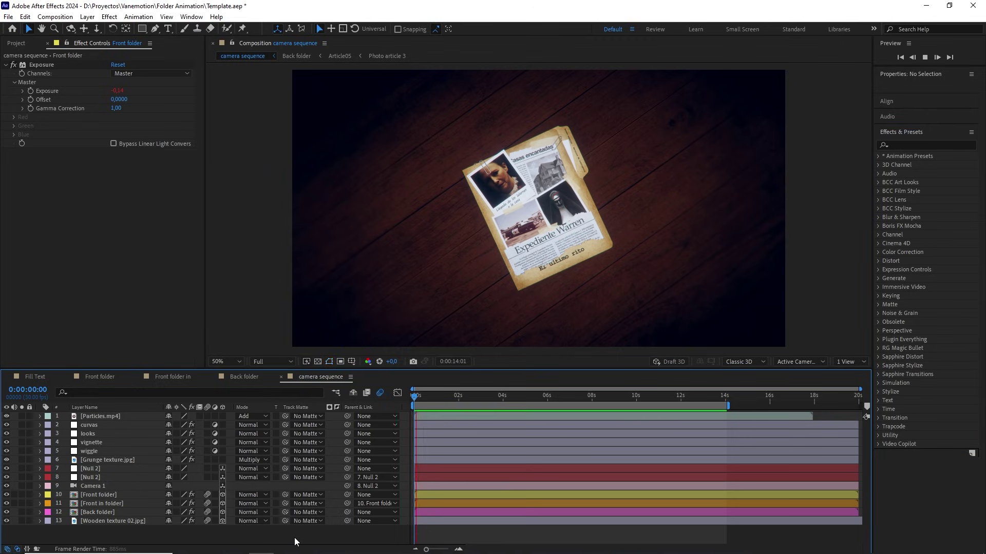